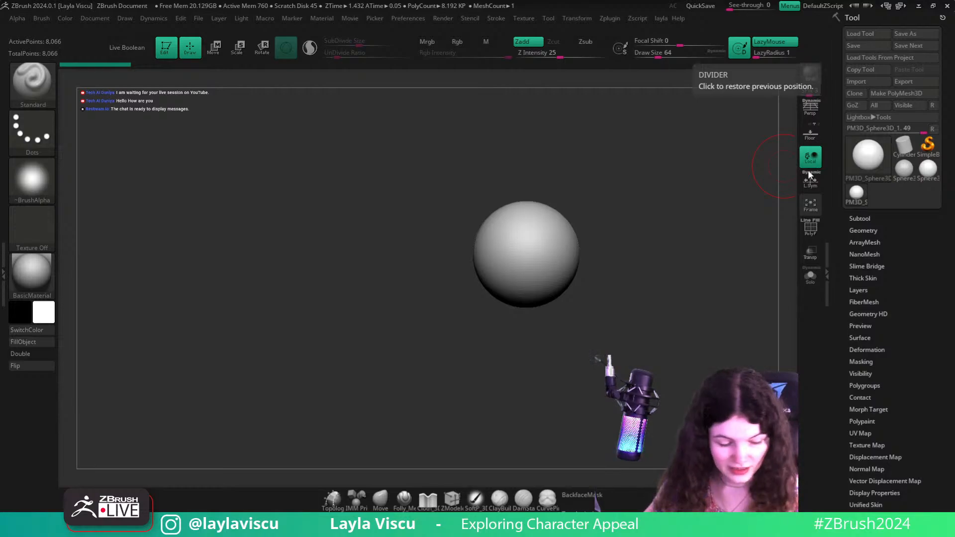
{"action": "key", "text": "shift+f"}
{"action": "key", "text": "shift+f"}
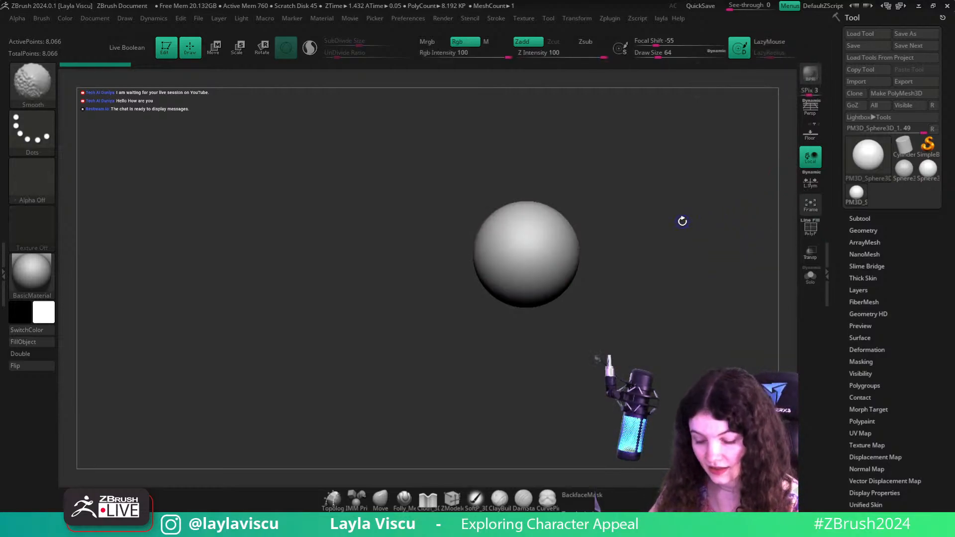
{"action": "key", "text": "shift+f"}
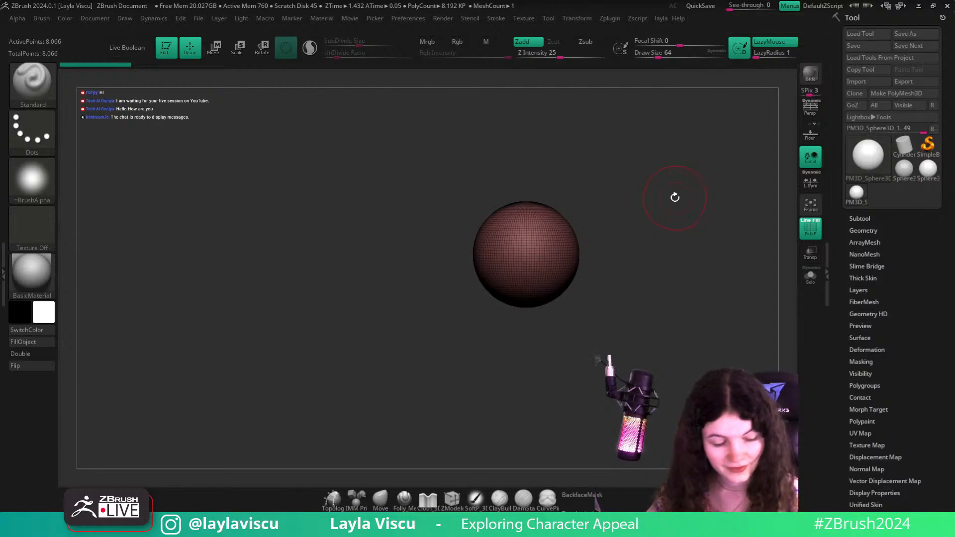
{"action": "key", "text": "shift+f"}
{"action": "left_click_drag", "start_coordinate": [670, 223], "coordinate": [675, 212], "text": "alt"}
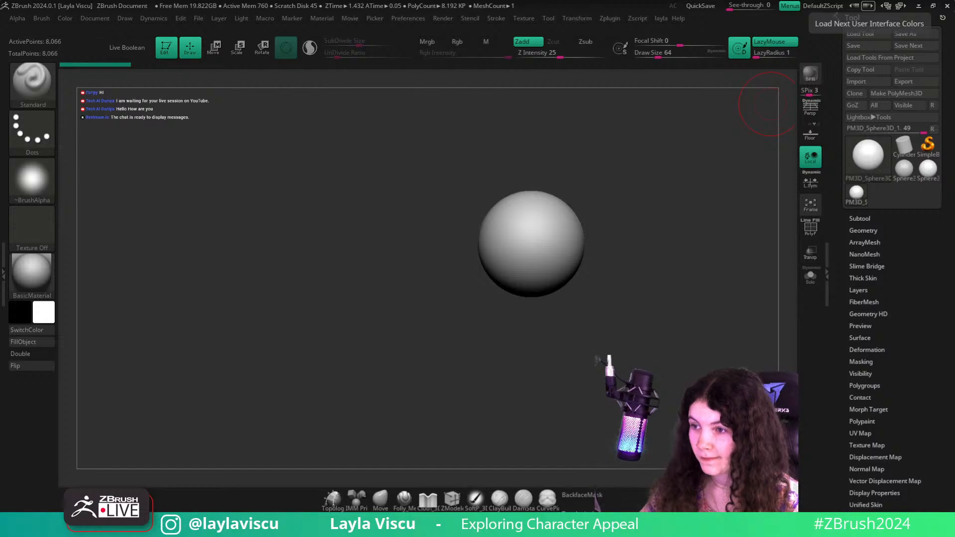
Switch to the Discord announcements channel in the browser and review the polls on which spooky character theme to sculpt
{"action": "left_click_drag", "start_coordinate": [954, 164], "coordinate": [426, 33]}
{"action": "double_click", "coordinate": [425, 33]}
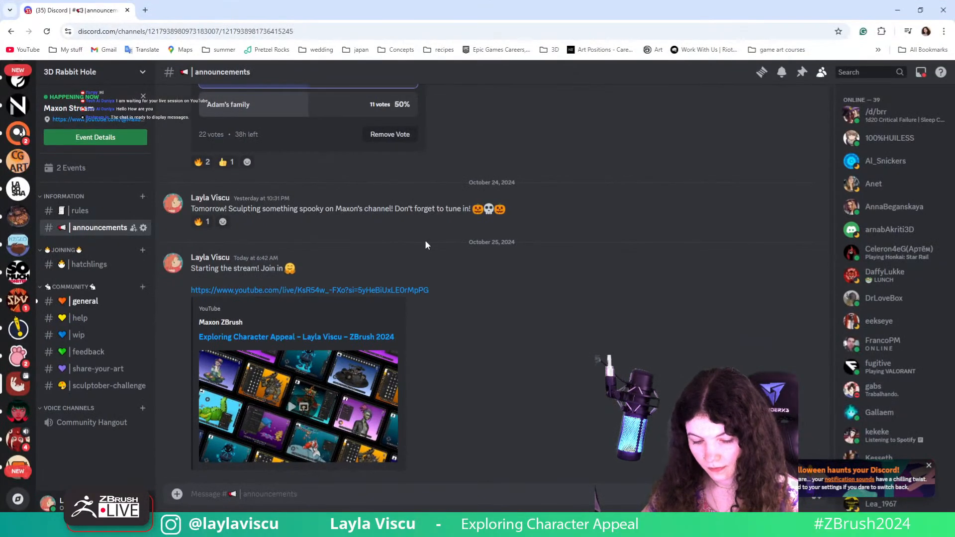
{"action": "scroll", "coordinate": [425, 239], "scroll_direction": "up", "scroll_amount": 5}
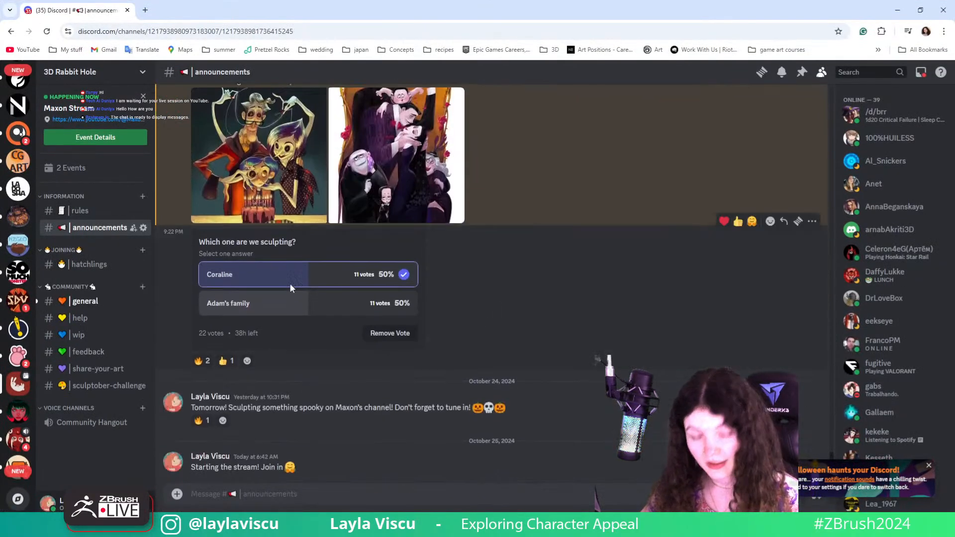
{"action": "scroll", "coordinate": [532, 313], "scroll_direction": "up", "scroll_amount": 10}
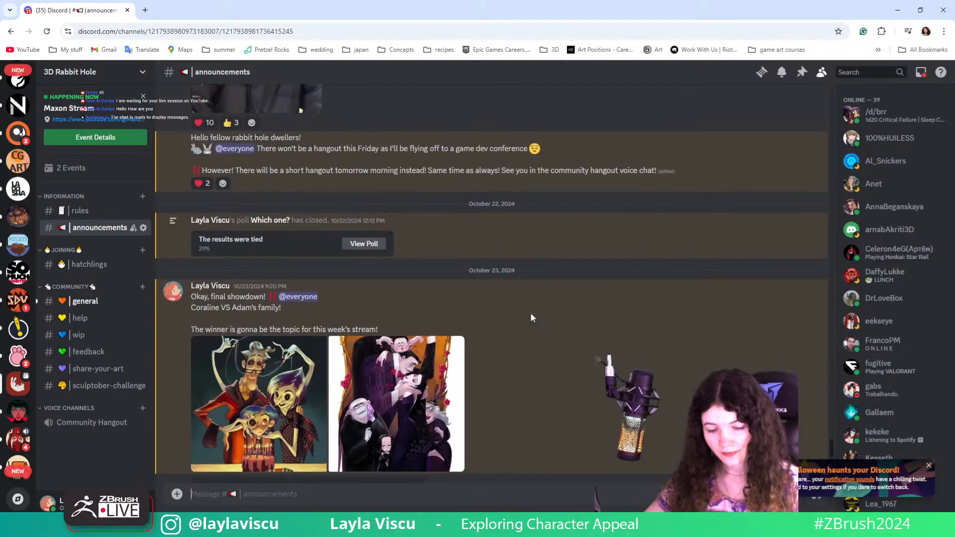
{"action": "scroll", "coordinate": [533, 328], "scroll_direction": "up", "scroll_amount": 1}
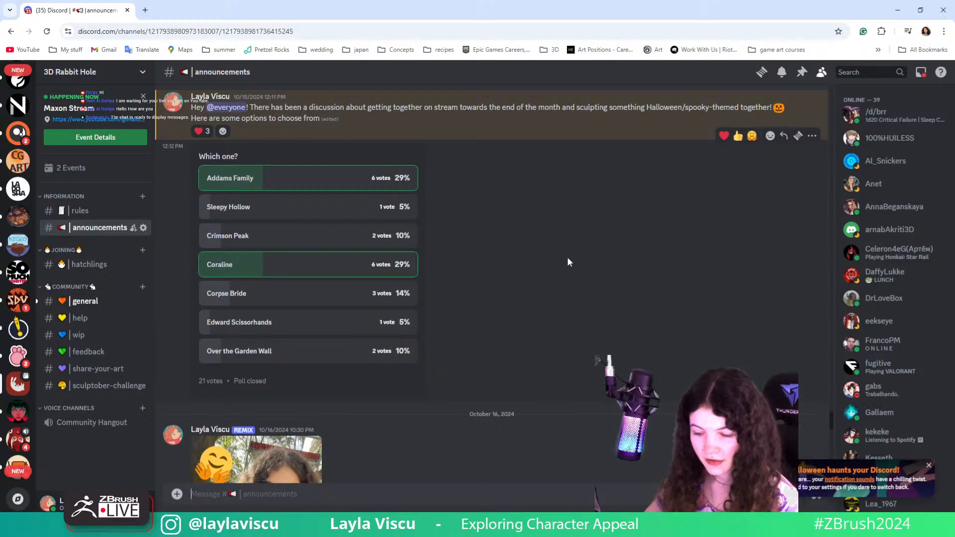
{"action": "scroll", "coordinate": [619, 246], "scroll_direction": "down", "scroll_amount": 5}
{"action": "scroll", "coordinate": [624, 244], "scroll_direction": "down", "scroll_amount": 7}
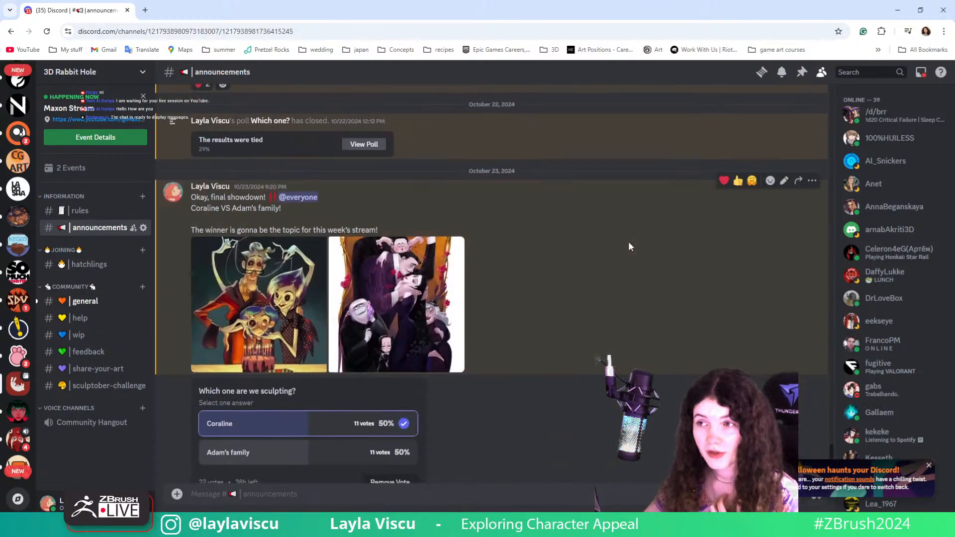
{"action": "scroll", "coordinate": [629, 247], "scroll_direction": "down", "scroll_amount": 4}
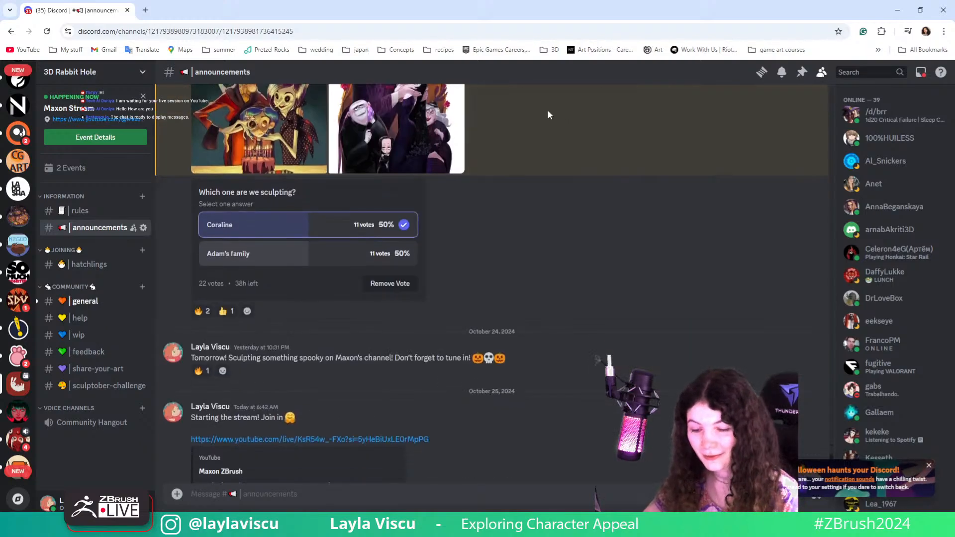
{"action": "left_click", "coordinate": [897, 10]}
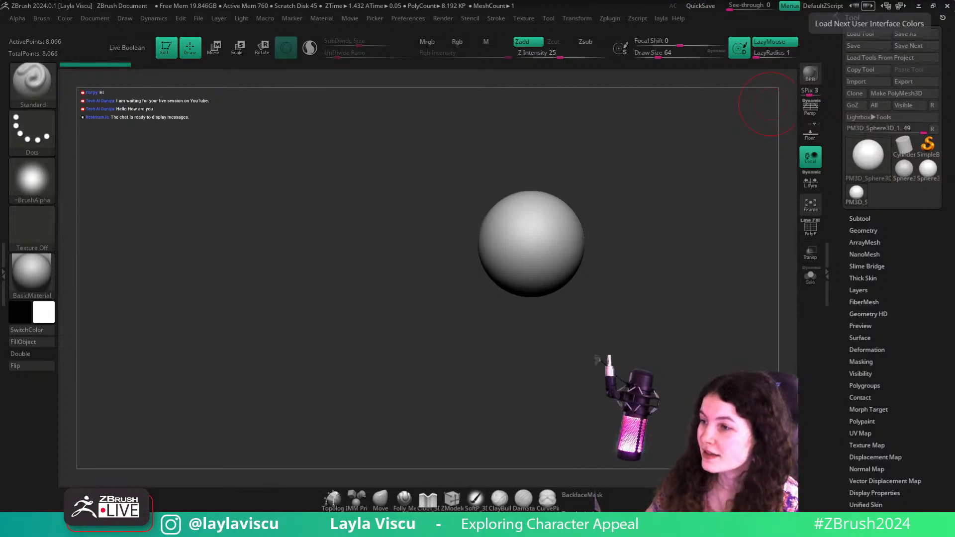
Duplicate the sphere straight downward with the Move gizmo to add a jaw volume, leaving the original sphere masked
{"action": "key", "text": "shift+f"}
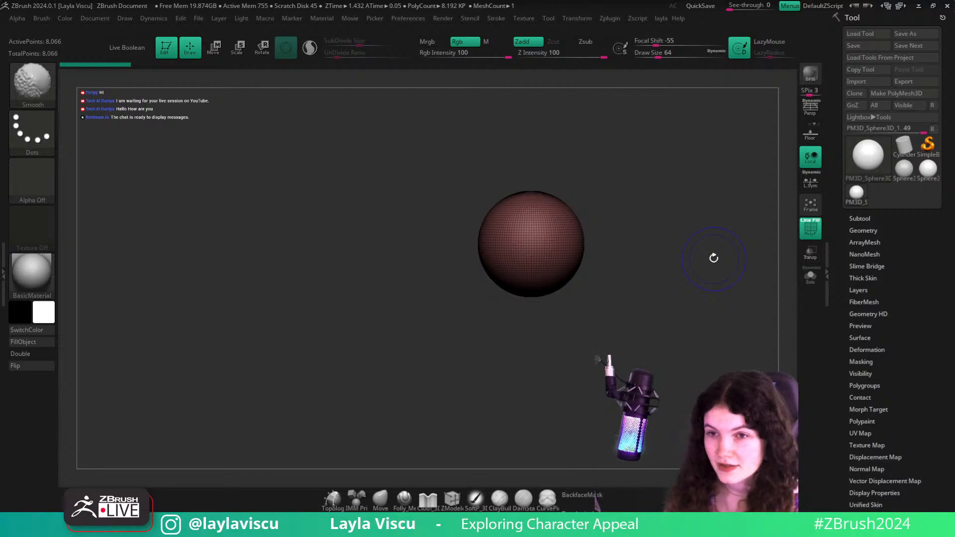
{"action": "key", "text": "shift+f"}
{"action": "key", "text": "w"}
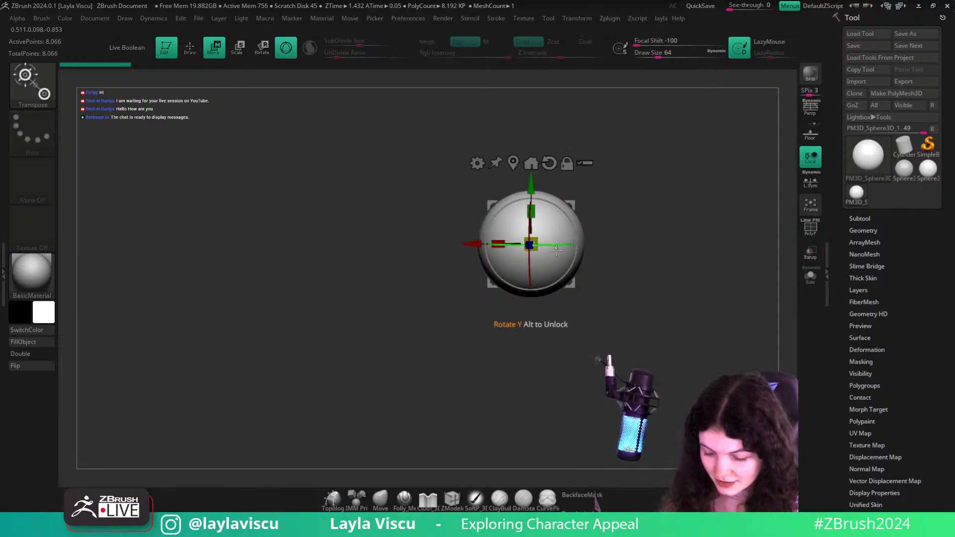
{"action": "key", "text": "shift+f"}
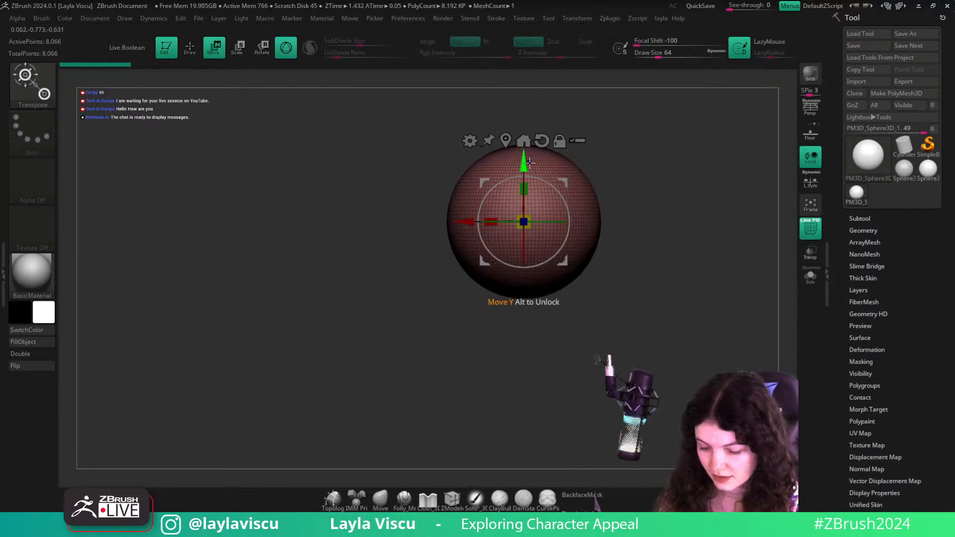
{"action": "key", "text": "shift+f"}
{"action": "left_click_drag", "start_coordinate": [527, 161], "coordinate": [526, 229], "text": "ctrl"}
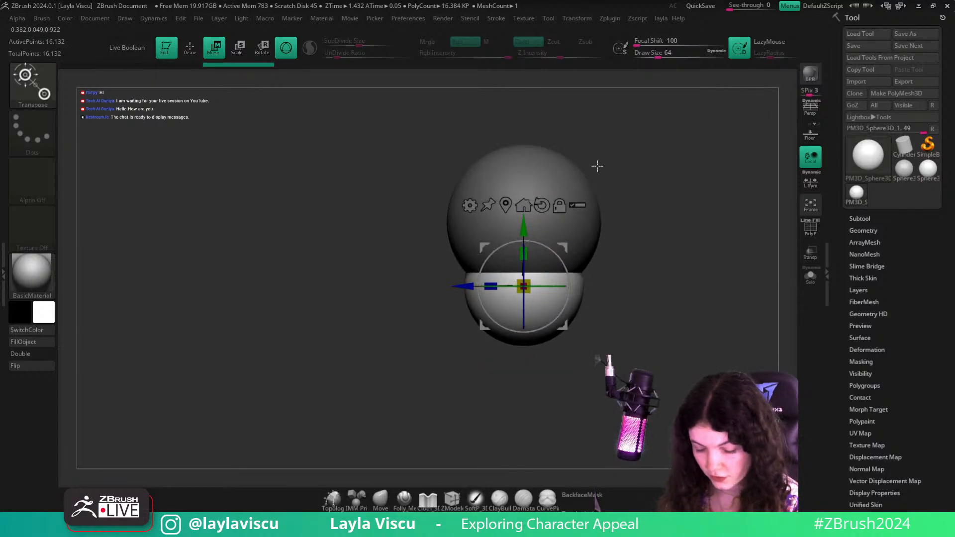
Taper the lower sphere into a narrower chin with the Move brush at a draw size of about 704
{"action": "left_click_drag", "start_coordinate": [547, 326], "coordinate": [426, 430]}
{"action": "key", "text": "q"}
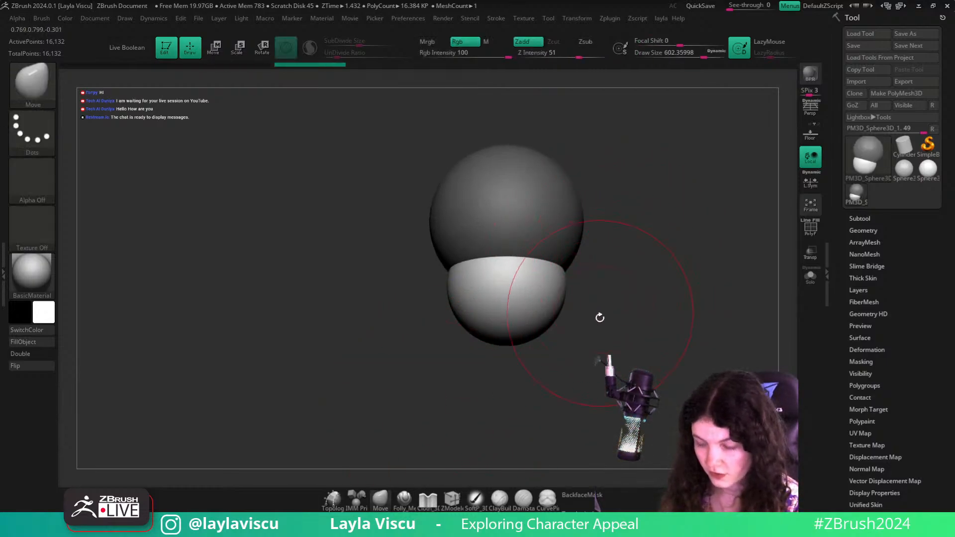
{"action": "left_click_drag", "start_coordinate": [544, 326], "coordinate": [519, 320]}
{"action": "key", "text": "ctrl+z"}
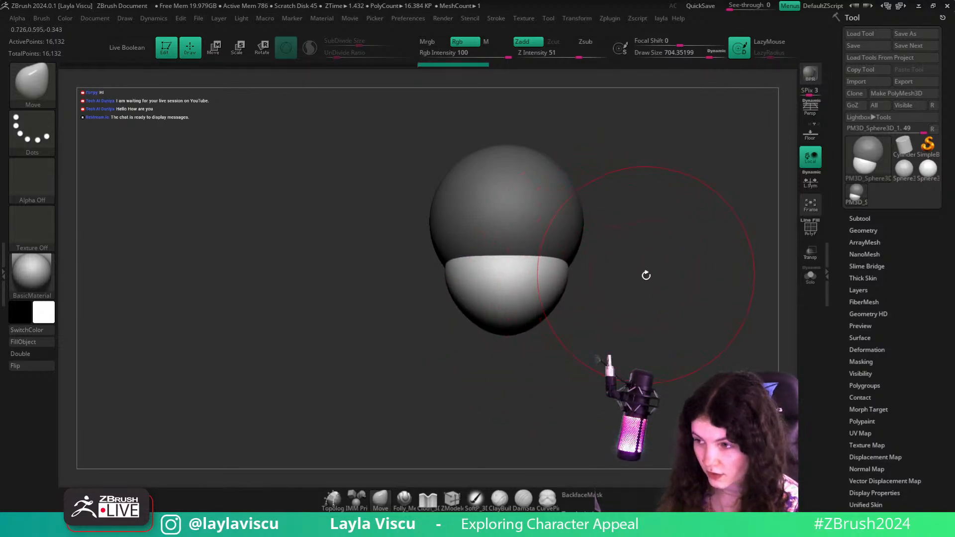
Invert the mask and reshape the crown and sides of the cranium with the Move brush at a draw size of about 559
{"action": "key", "text": "ctrl"}
{"action": "left_click", "coordinate": [644, 277], "text": "ctrl"}
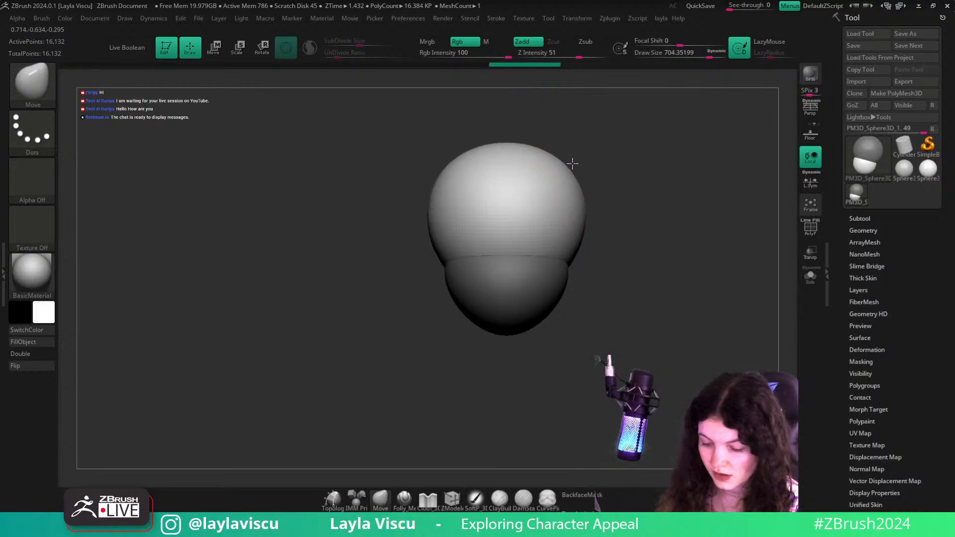
{"action": "left_click_drag", "start_coordinate": [574, 159], "coordinate": [571, 160]}
{"action": "key", "text": "s"}
{"action": "left_click_drag", "start_coordinate": [592, 204], "coordinate": [580, 208]}
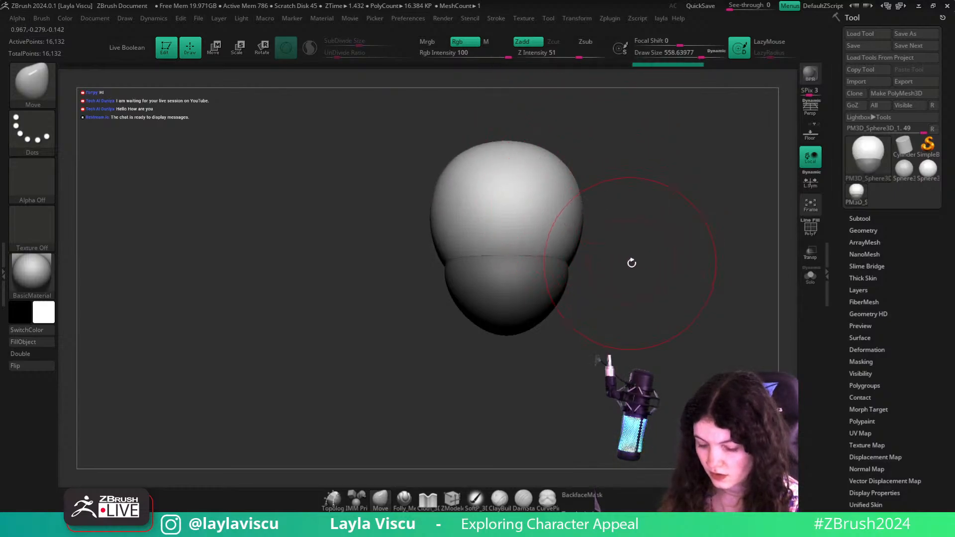
Invert the mask and widen the upper part of the jaw to meet the cranium
{"action": "key", "text": "ctrl"}
{"action": "left_click", "coordinate": [631, 260], "text": "ctrl"}
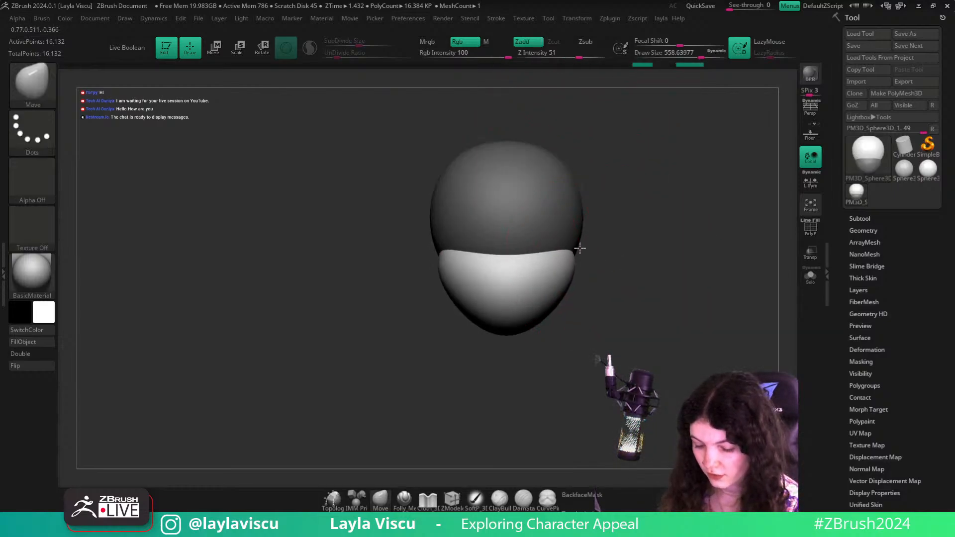
{"action": "right_click_drag", "start_coordinate": [608, 287], "coordinate": [603, 272], "text": "ctrl"}
Invert the mask and refine the lower sides of the cranium with the Move brush enlarged to about 714
{"action": "left_click_drag", "start_coordinate": [603, 272], "coordinate": [600, 252], "text": "ctrl"}
{"action": "key", "text": "s"}
{"action": "left_click_drag", "start_coordinate": [572, 223], "coordinate": [580, 223]}
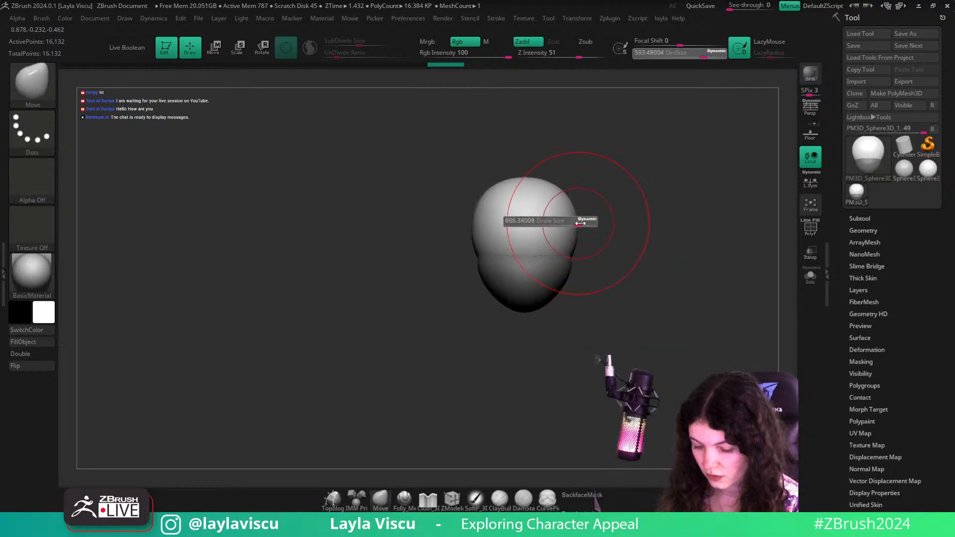
{"action": "left_click_drag", "start_coordinate": [578, 256], "coordinate": [573, 257]}
{"action": "right_click_drag", "start_coordinate": [635, 234], "coordinate": [609, 308], "text": "ctrl"}
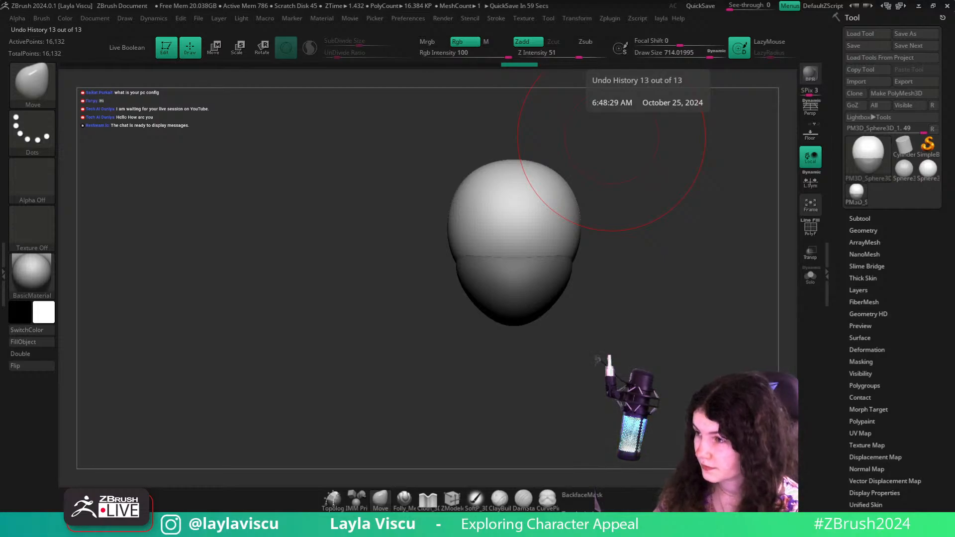
Examine the Coraline artwork and head sculpts on the reference board, then return to the ZBrush sculpt
{"action": "right_click_drag", "start_coordinate": [776, 2], "coordinate": [683, 232]}
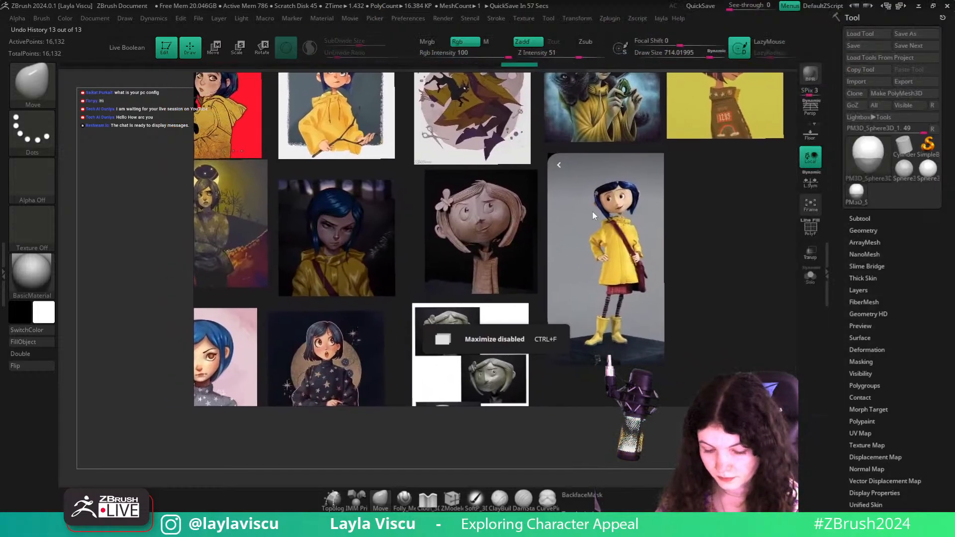
{"action": "middle_click_drag", "start_coordinate": [592, 211], "coordinate": [598, 277]}
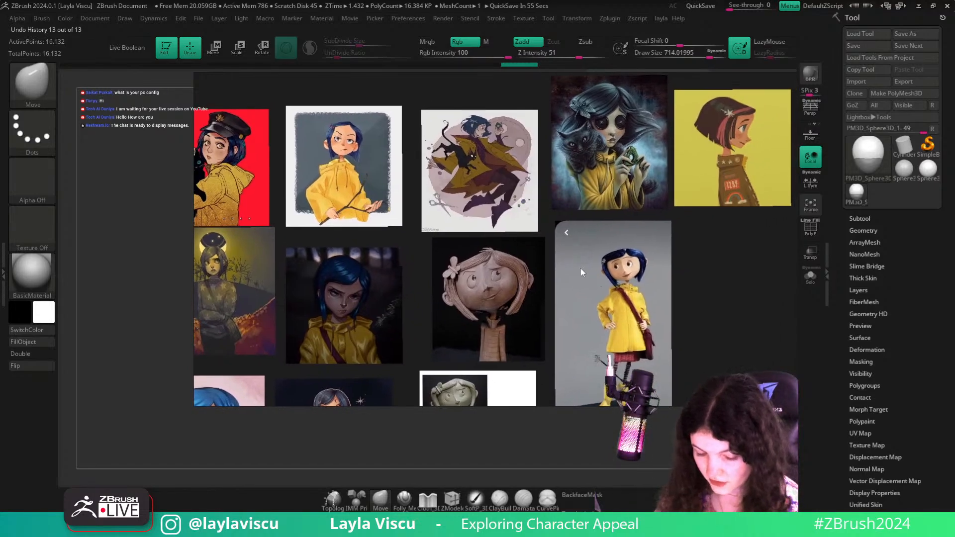
{"action": "middle_click_drag", "start_coordinate": [472, 243], "coordinate": [402, 199]}
{"action": "middle_click_drag", "start_coordinate": [411, 270], "coordinate": [548, 175]}
{"action": "right_click_drag", "start_coordinate": [565, 206], "coordinate": [604, 154]}
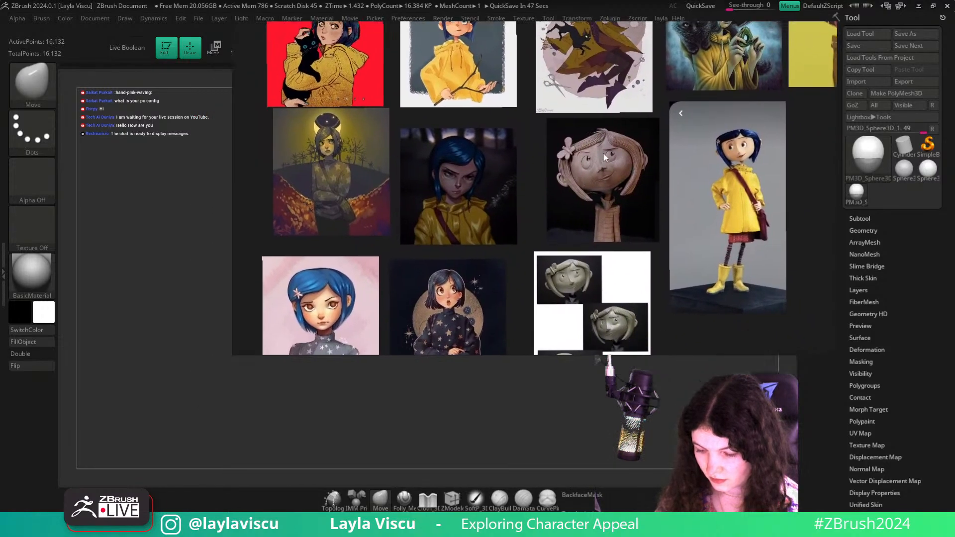
{"action": "key", "text": "alt+Tab"}
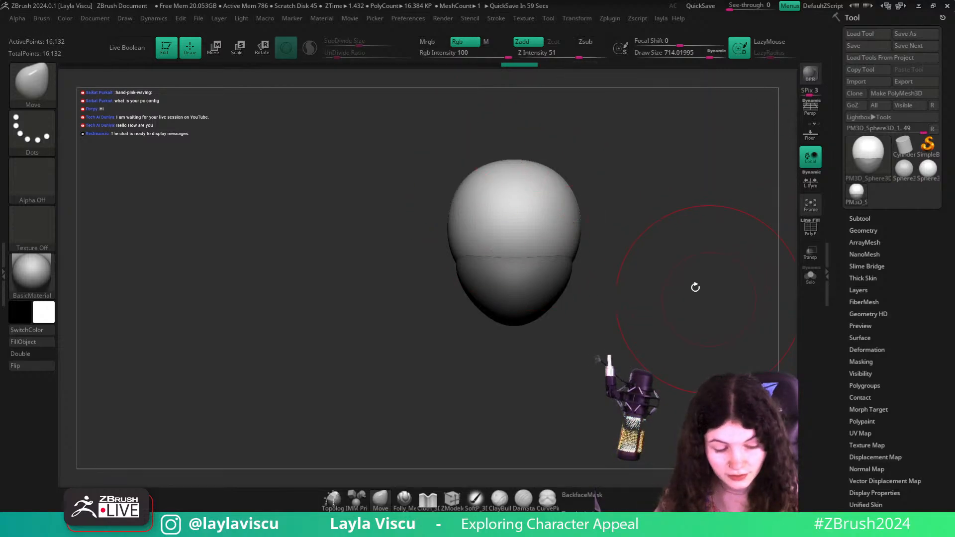
Invert the mask and adjust the jaw's side profile with the Move brush reduced to a draw size of about 400
{"action": "mouse_move", "coordinate": [695, 286]}
{"action": "left_mouse_down"}
{"action": "mouse_move", "coordinate": [678, 298]}
{"action": "mouse_move", "coordinate": [687, 326]}
{"action": "mouse_move", "coordinate": [556, 279]}
{"action": "mouse_move", "coordinate": [492, 274]}
{"action": "mouse_move", "coordinate": [444, 284]}
{"action": "mouse_move", "coordinate": [425, 257]}
{"action": "mouse_move", "coordinate": [435, 259]}
{"action": "left_mouse_up"}
{"action": "key", "text": "s"}
{"action": "key", "text": "["}
{"action": "key", "text": "s"}
{"action": "key", "text": "s"}
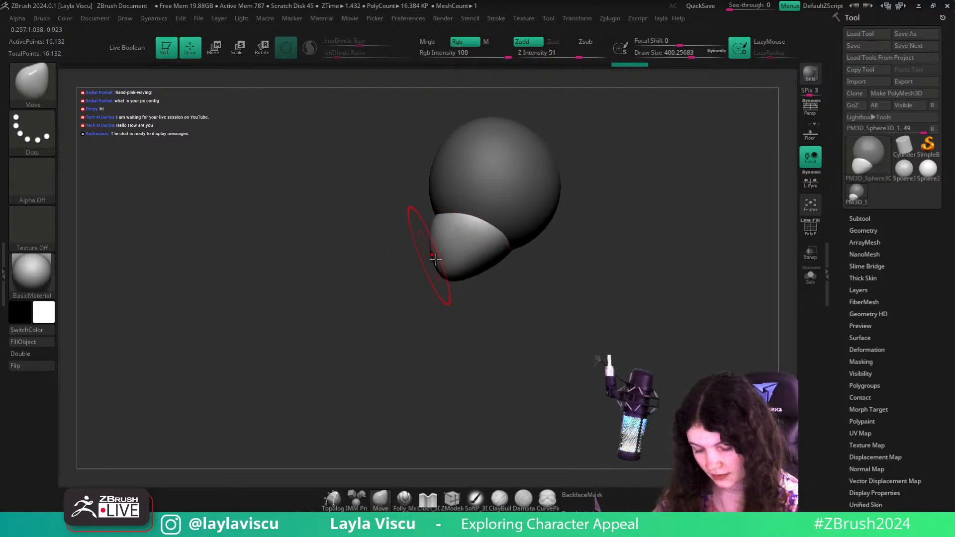
{"action": "mouse_move", "coordinate": [536, 279]}
{"action": "left_mouse_down"}
{"action": "mouse_move", "coordinate": [592, 270]}
{"action": "mouse_move", "coordinate": [591, 294]}
{"action": "mouse_move", "coordinate": [594, 285]}
{"action": "mouse_move", "coordinate": [612, 307]}
{"action": "left_mouse_up"}
{"action": "key", "text": "s"}
{"action": "key", "text": "b"}
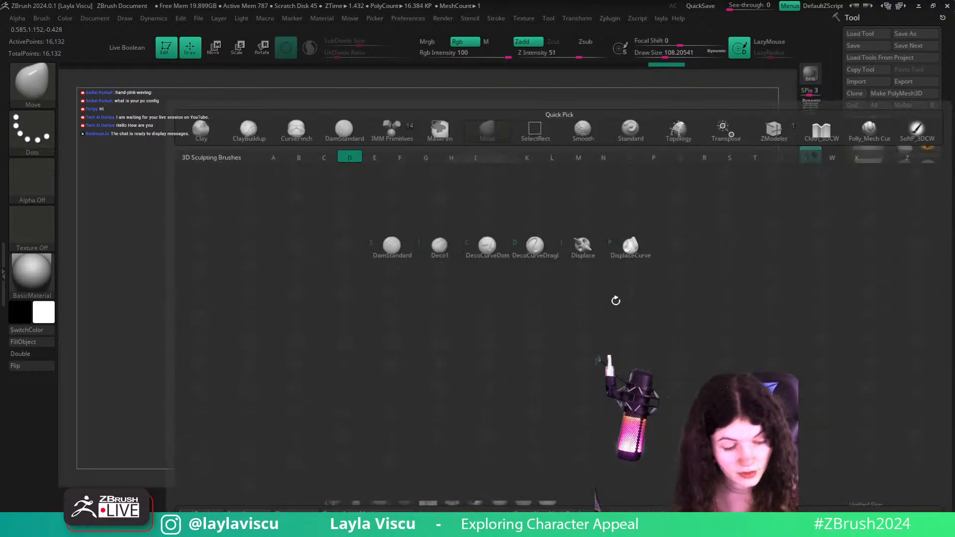
{"action": "key", "text": "d"}
{"action": "key", "text": "s"}
{"action": "mouse_move", "coordinate": [600, 245]}
{"action": "left_mouse_down"}
{"action": "mouse_move", "coordinate": [580, 237]}
{"action": "mouse_move", "coordinate": [595, 233]}
{"action": "left_mouse_up"}
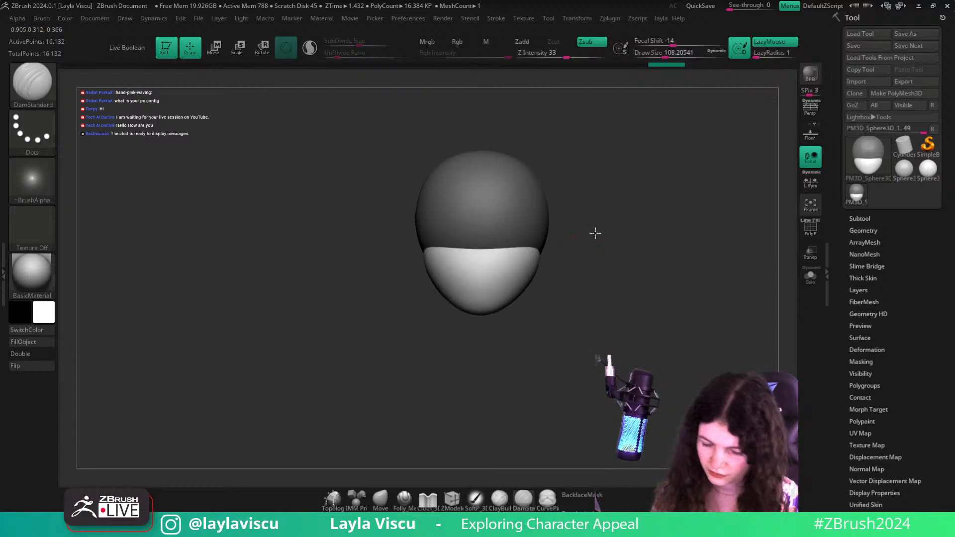
Invert the mask, try a ClayBuildup stroke at a draw size of about 120 on the lower cranium, and undo it
{"action": "key", "text": "b"}
{"action": "key", "text": "c"}
{"action": "key", "text": "b"}
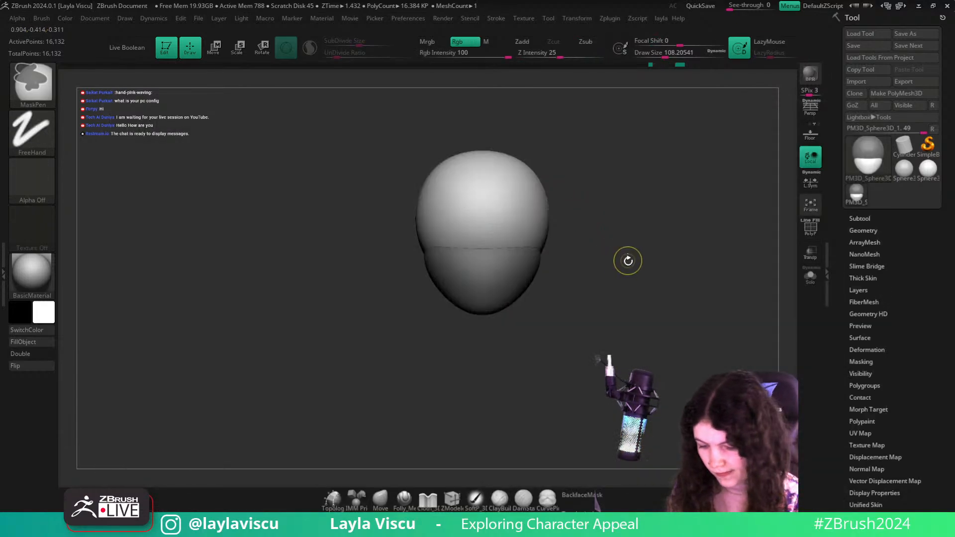
{"action": "key", "text": "s"}
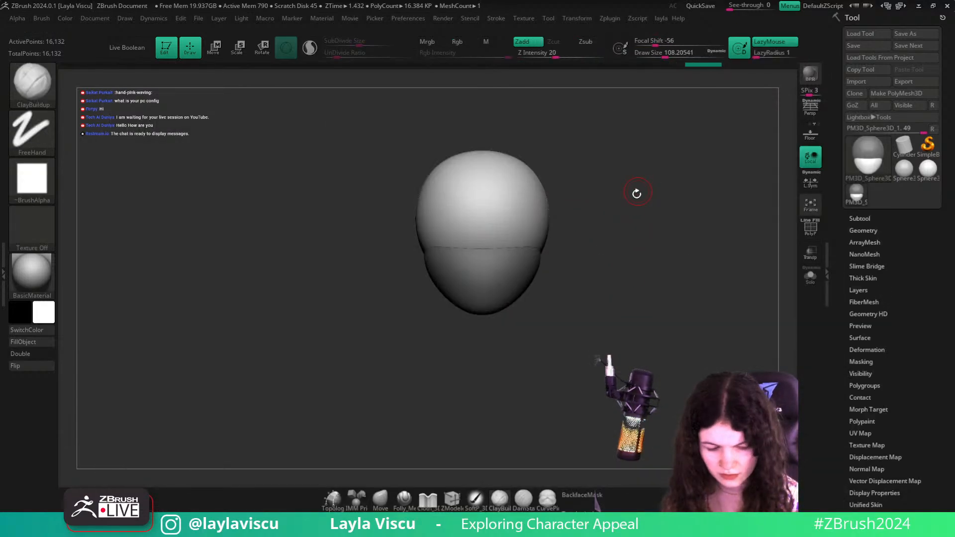
{"action": "key", "text": "s"}
{"action": "left_click_drag", "start_coordinate": [622, 235], "coordinate": [631, 235]}
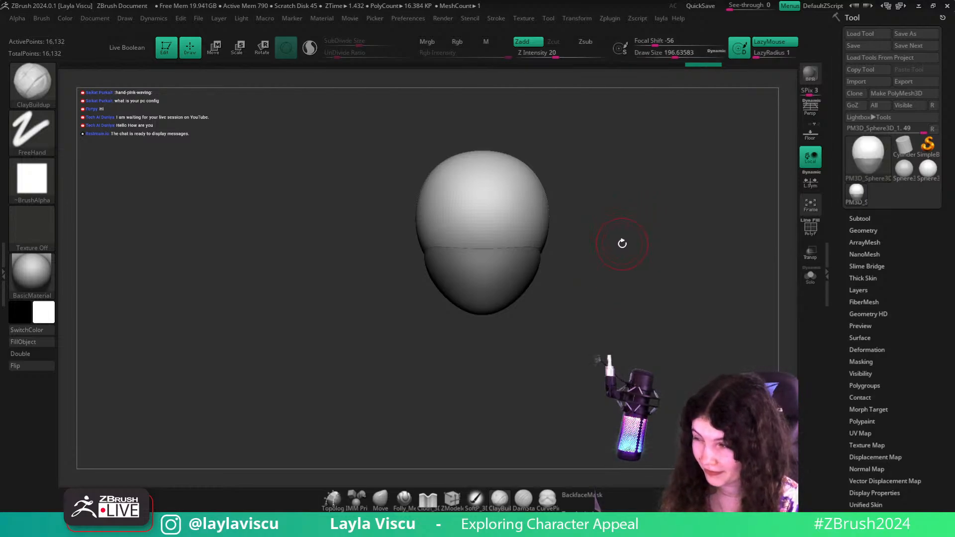
{"action": "key", "text": "s"}
{"action": "left_click_drag", "start_coordinate": [622, 244], "coordinate": [613, 247]}
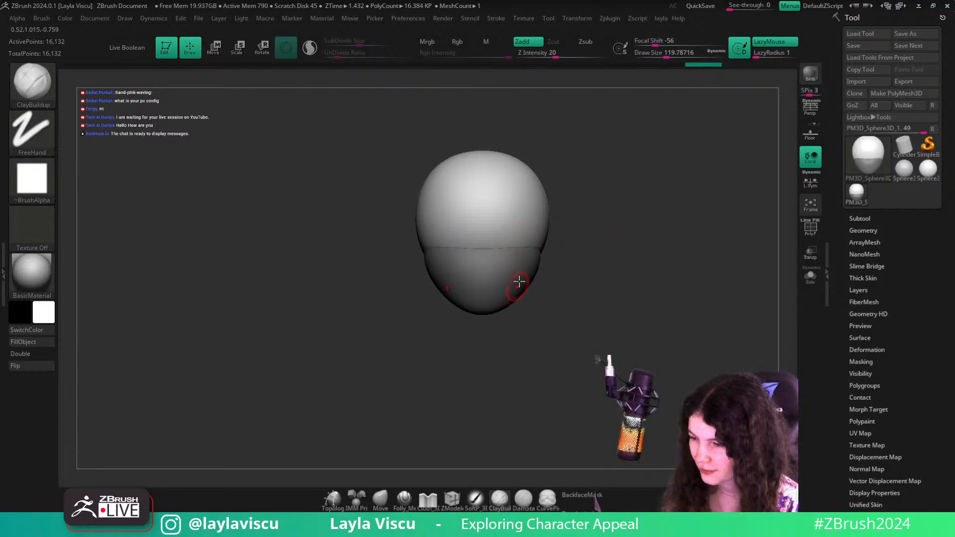
{"action": "left_click_drag", "start_coordinate": [509, 234], "coordinate": [511, 240]}
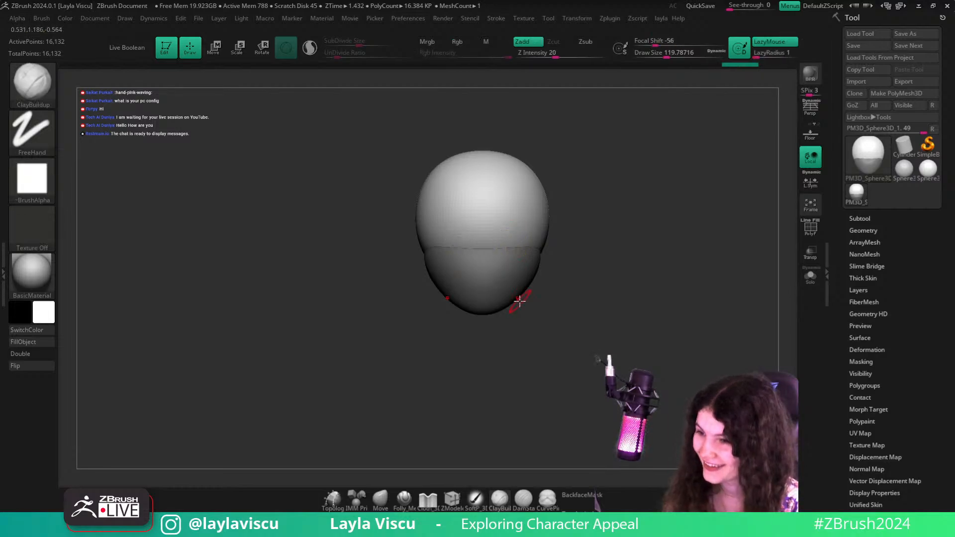
{"action": "key", "text": "ctrl+z"}
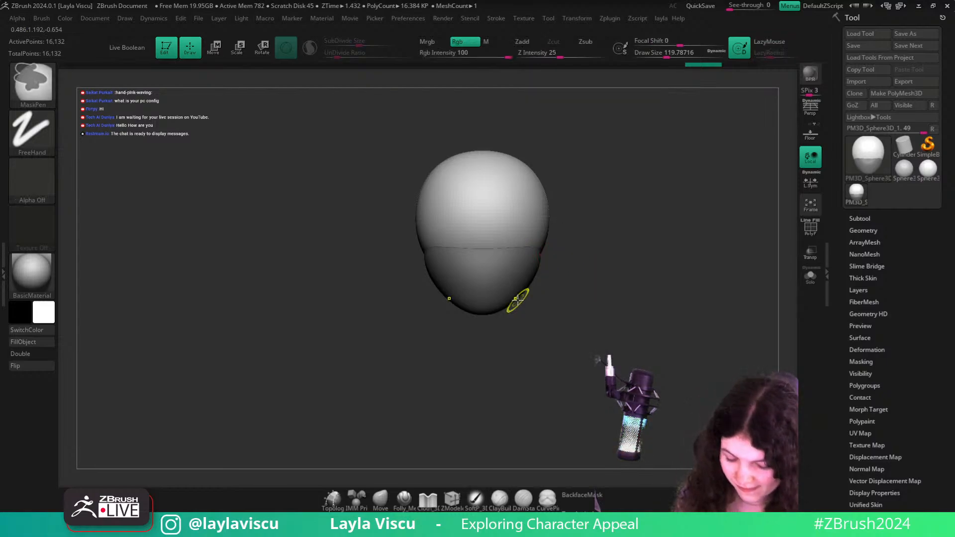
Invert the mask and pull the jaw's upper corners up and outward with the Move brush at a draw size of about 484
{"action": "left_click", "coordinate": [381, 498]}
{"action": "left_click", "coordinate": [572, 278], "text": "ctrl"}
{"action": "left_click_drag", "start_coordinate": [534, 254], "coordinate": [539, 243]}
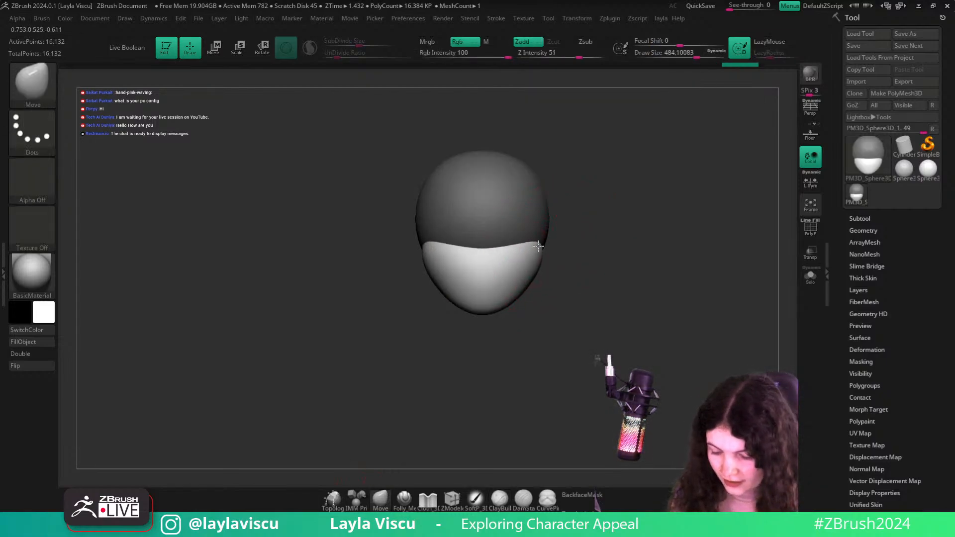
Adjust the unmasked jaw from the side with the Move brush at a draw size of about 400, and clear the mask
{"action": "key", "text": "s"}
{"action": "left_click", "coordinate": [496, 252]}
{"action": "left_click_drag", "start_coordinate": [684, 256], "coordinate": [585, 272], "text": "shift"}
{"action": "key", "text": "s"}
{"action": "left_click", "coordinate": [581, 276]}
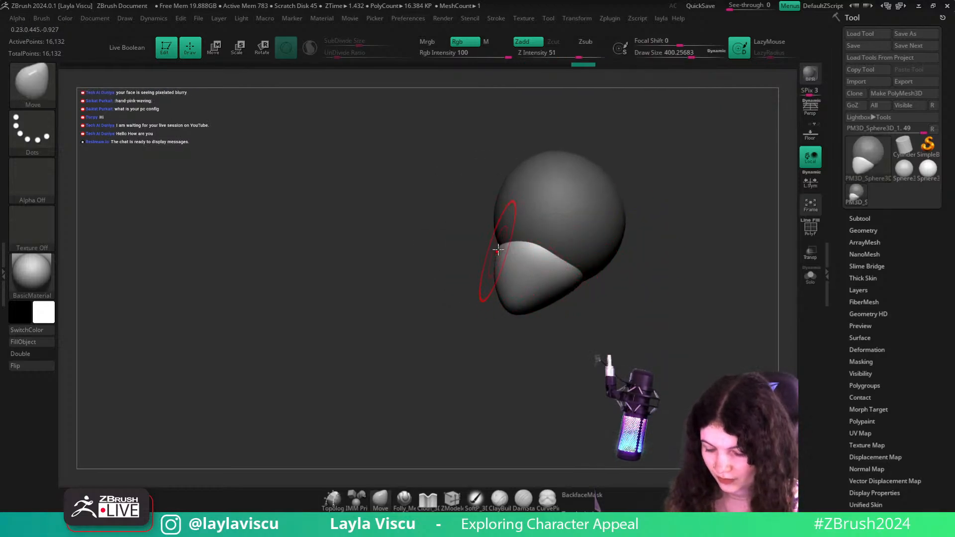
{"action": "mouse_move", "coordinate": [647, 271]}
{"action": "left_mouse_down", "text": "shift"}
{"action": "mouse_move", "coordinate": [724, 273]}
{"action": "mouse_move", "coordinate": [669, 292]}
{"action": "left_mouse_up", "text": "shift"}
Switch to the ClayBuildup brush and turn on perspective for the head view
{"action": "key", "text": "s"}
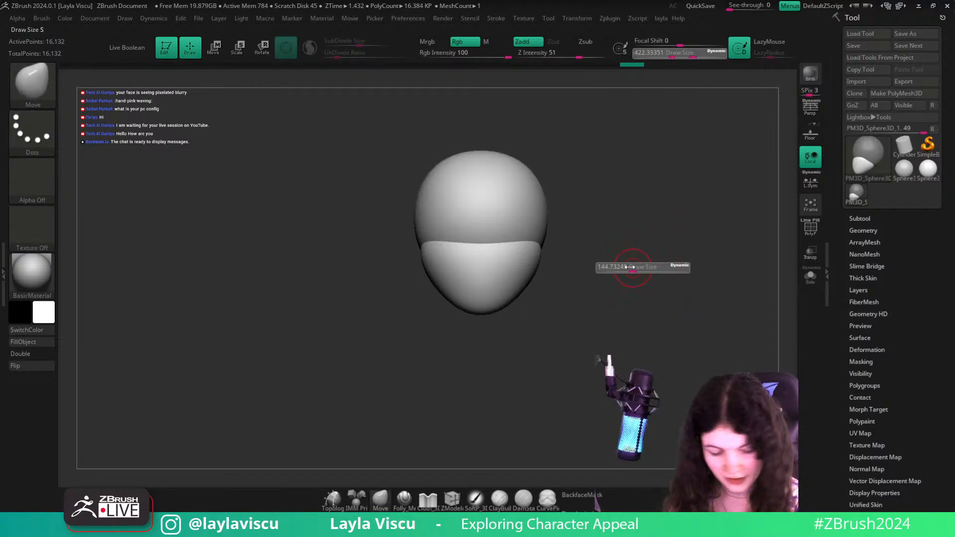
{"action": "left_click", "coordinate": [629, 267]}
{"action": "key", "text": "b"}
{"action": "key", "text": "c"}
{"action": "key", "text": "b"}
{"action": "left_click", "coordinate": [809, 109]}
Carve both eye sockets under the brow with ClayBuildup in subtract mode at a draw size of about 80
{"action": "key", "text": "s"}
{"action": "left_click", "coordinate": [641, 217]}
{"action": "left_click_drag", "start_coordinate": [652, 226], "coordinate": [723, 230], "text": "alt"}
{"action": "key", "text": "s"}
{"action": "left_click", "coordinate": [685, 229]}
{"action": "mouse_move", "coordinate": [572, 243]}
{"action": "left_mouse_down", "text": "alt"}
{"action": "mouse_move", "coordinate": [597, 243]}
{"action": "mouse_move", "coordinate": [584, 243]}
{"action": "left_mouse_up", "text": "alt"}
{"action": "left_click_drag", "start_coordinate": [628, 242], "coordinate": [650, 243]}
{"action": "left_click_drag", "start_coordinate": [581, 243], "coordinate": [583, 244], "text": "alt"}
{"action": "left_click_drag", "start_coordinate": [704, 226], "coordinate": [675, 228]}
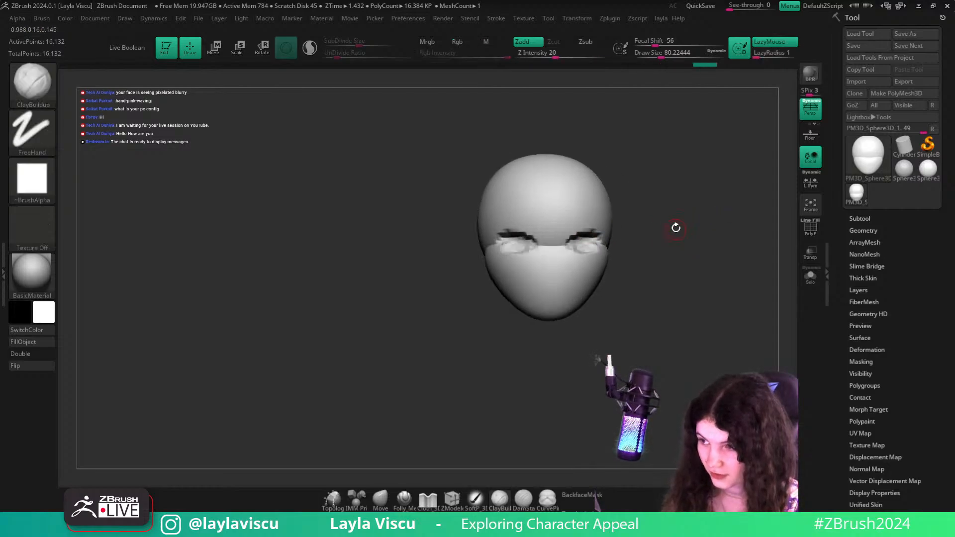
{"action": "left_click_drag", "start_coordinate": [579, 243], "coordinate": [595, 250], "text": "alt"}
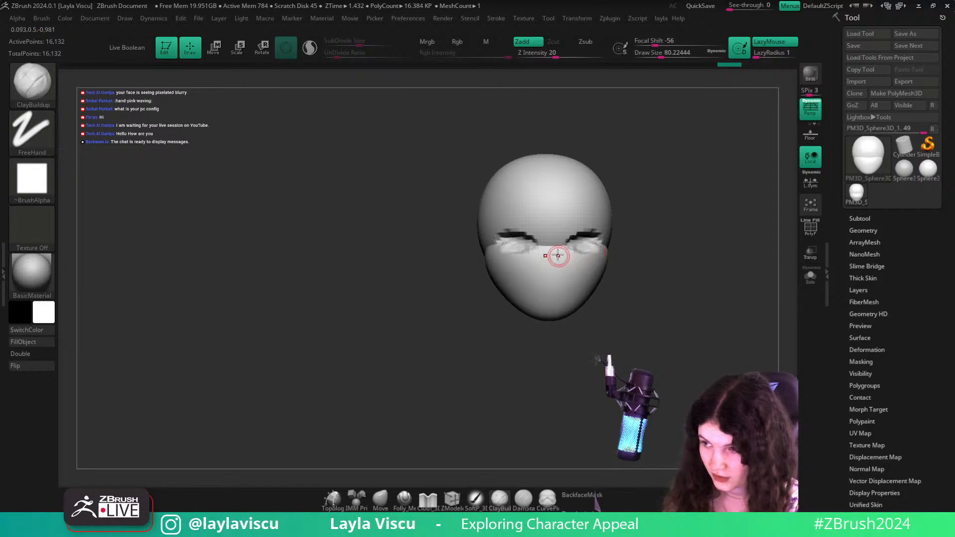
Build up a rough nose tip and bridge between the eye sockets with ClayBuildup strokes
{"action": "key", "text": "b"}
{"action": "key", "text": "Escape"}
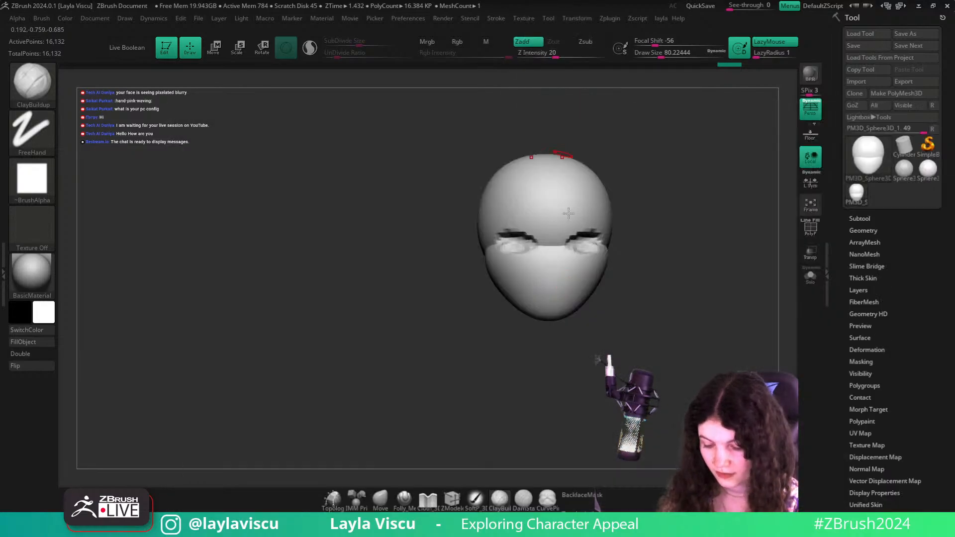
{"action": "mouse_move", "coordinate": [555, 275]}
{"action": "left_mouse_down"}
{"action": "mouse_move", "coordinate": [551, 264]}
{"action": "mouse_move", "coordinate": [559, 273]}
{"action": "left_mouse_up"}
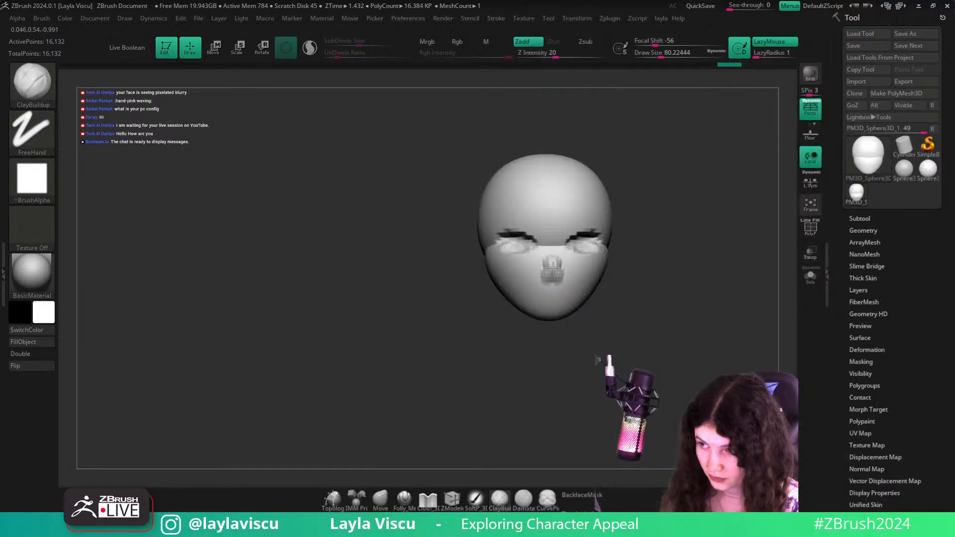
{"action": "right_click_drag", "start_coordinate": [553, 268], "coordinate": [586, 301], "text": "ctrl"}
{"action": "left_click_drag", "start_coordinate": [544, 278], "coordinate": [536, 282]}
{"action": "mouse_move", "coordinate": [543, 221]}
{"action": "left_mouse_down"}
{"action": "mouse_move", "coordinate": [544, 233]}
{"action": "mouse_move", "coordinate": [544, 221]}
{"action": "mouse_move", "coordinate": [553, 217]}
{"action": "mouse_move", "coordinate": [547, 230]}
{"action": "mouse_move", "coordinate": [572, 204]}
{"action": "mouse_move", "coordinate": [586, 199]}
{"action": "mouse_move", "coordinate": [561, 223]}
{"action": "mouse_move", "coordinate": [594, 201]}
{"action": "mouse_move", "coordinate": [547, 218]}
{"action": "mouse_move", "coordinate": [550, 231]}
{"action": "left_mouse_up"}
Cut the sides of the nose bridge with the Folly_Mech Cut brush, using a LazyRadius of 32
{"action": "left_click", "coordinate": [404, 497]}
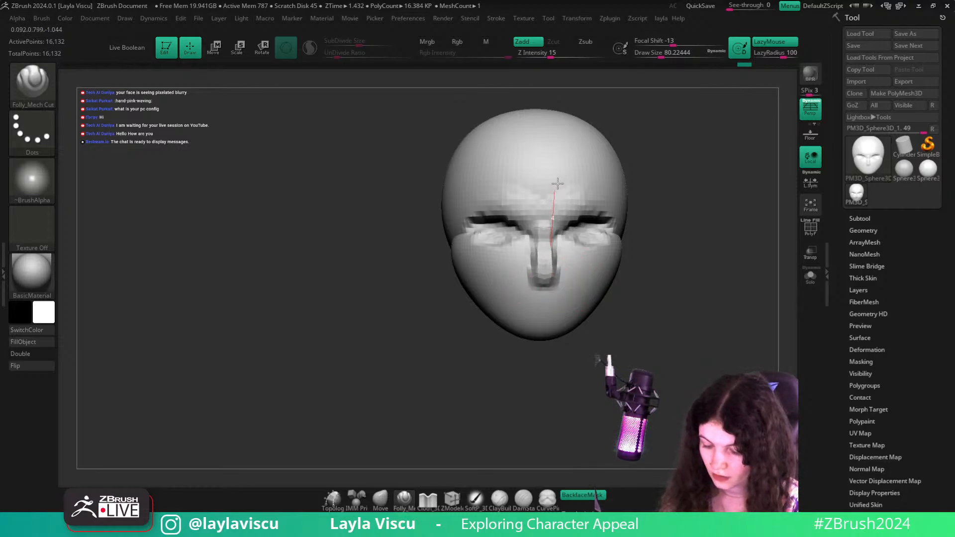
{"action": "left_click_drag", "start_coordinate": [557, 183], "coordinate": [560, 178]}
{"action": "key", "text": "ctrl+z"}
{"action": "left_click_drag", "start_coordinate": [783, 54], "coordinate": [770, 55]}
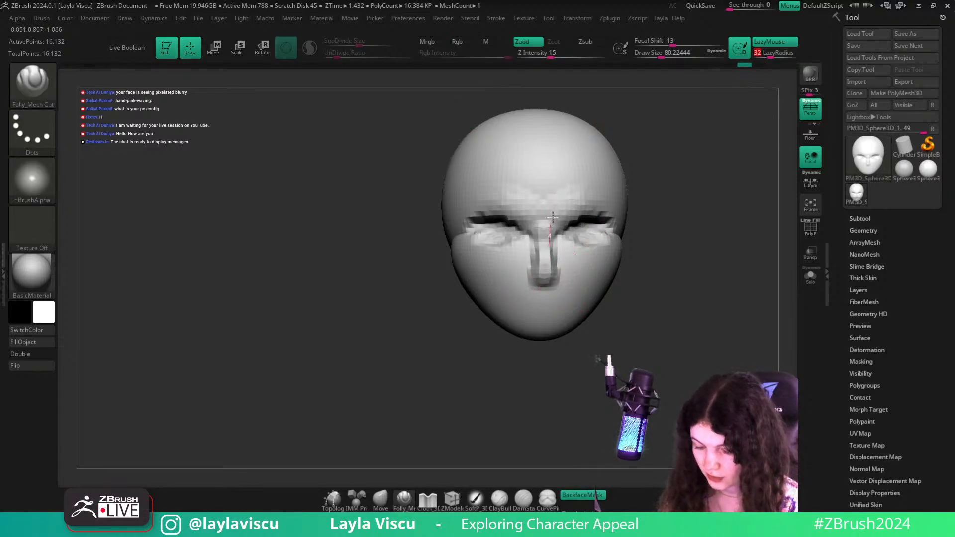
{"action": "left_click_drag", "start_coordinate": [552, 218], "coordinate": [558, 294]}
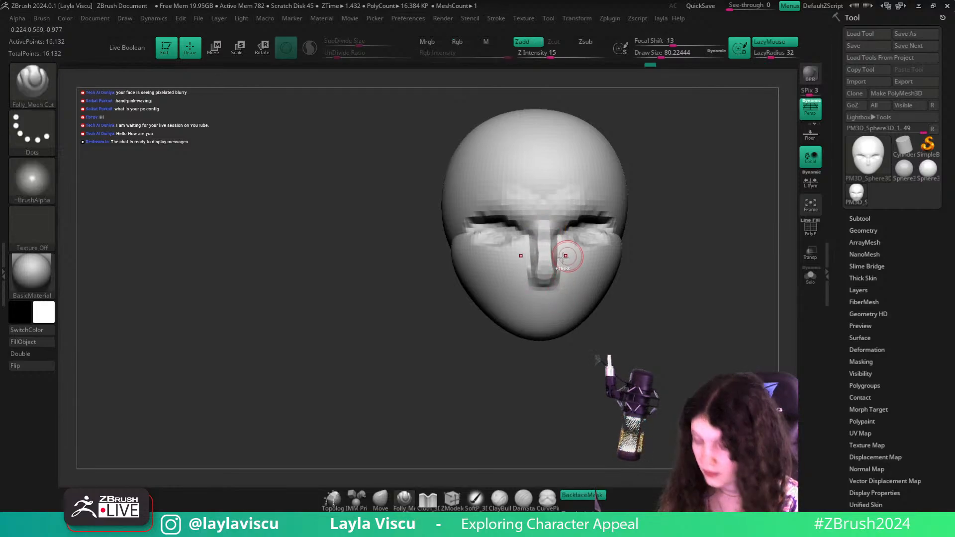
Flatten the nose tip and its underside with Folly_Mech Cut strokes from several angles
{"action": "mouse_move", "coordinate": [590, 296]}
{"action": "right_mouse_down", "text": "ctrl"}
{"action": "mouse_move", "coordinate": [663, 279]}
{"action": "mouse_move", "coordinate": [679, 256]}
{"action": "right_mouse_up", "text": "ctrl"}
{"action": "left_click_drag", "start_coordinate": [537, 269], "coordinate": [557, 272]}
{"action": "mouse_move", "coordinate": [711, 247]}
{"action": "left_mouse_down"}
{"action": "mouse_move", "coordinate": [720, 255]}
{"action": "mouse_move", "coordinate": [751, 243]}
{"action": "left_mouse_up"}
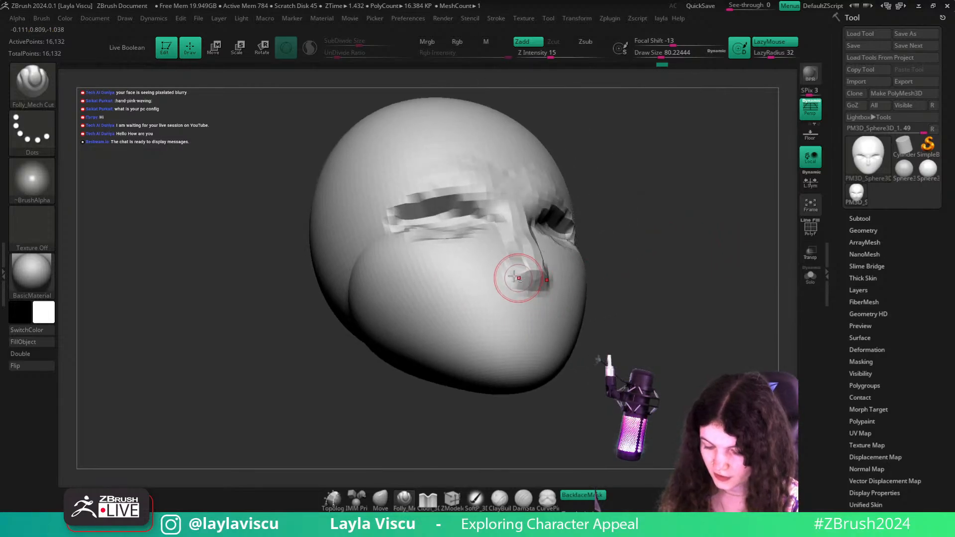
{"action": "left_click_drag", "start_coordinate": [517, 279], "coordinate": [540, 284]}
Pull the nose tip forward into a pointed profile with the Move brush at a draw size of about 80 to 94
{"action": "left_click_drag", "start_coordinate": [770, 284], "coordinate": [696, 298]}
{"action": "right_click_drag", "start_coordinate": [647, 302], "coordinate": [592, 325], "text": "ctrl"}
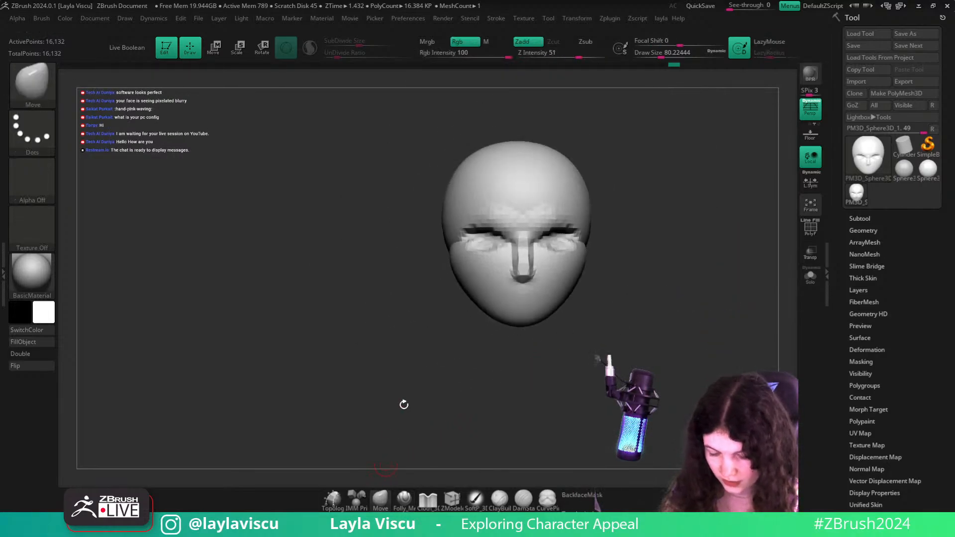
{"action": "right_click_drag", "start_coordinate": [403, 403], "coordinate": [557, 326], "text": "ctrl"}
{"action": "mouse_move", "coordinate": [533, 293]}
{"action": "left_mouse_down"}
{"action": "mouse_move", "coordinate": [540, 280]}
{"action": "mouse_move", "coordinate": [525, 233]}
{"action": "mouse_move", "coordinate": [522, 255]}
{"action": "left_mouse_up"}
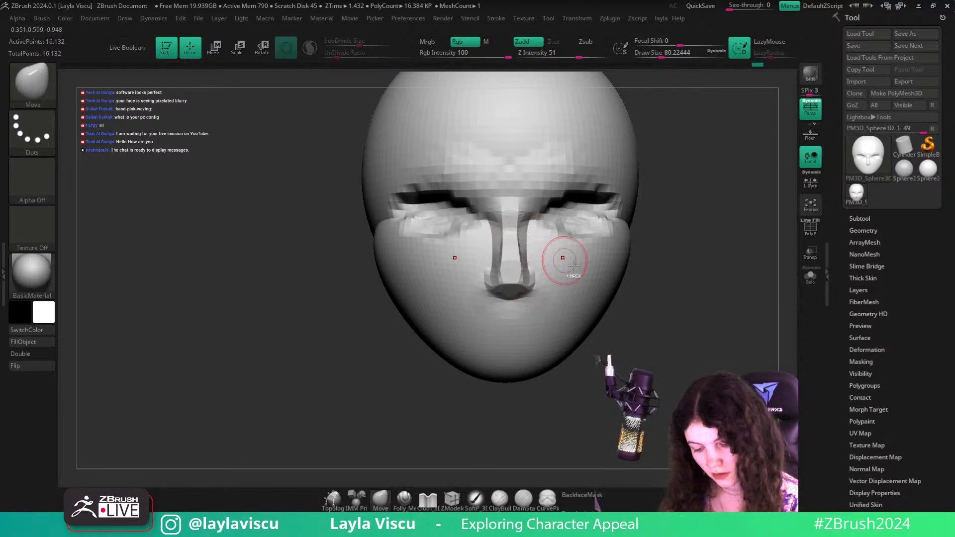
{"action": "right_click_drag", "start_coordinate": [572, 275], "coordinate": [594, 318], "text": "ctrl"}
{"action": "mouse_move", "coordinate": [673, 279]}
{"action": "left_mouse_down"}
{"action": "mouse_move", "coordinate": [663, 343]}
{"action": "mouse_move", "coordinate": [655, 331]}
{"action": "left_mouse_up"}
{"action": "right_click_drag", "start_coordinate": [582, 317], "coordinate": [553, 293], "text": "ctrl"}
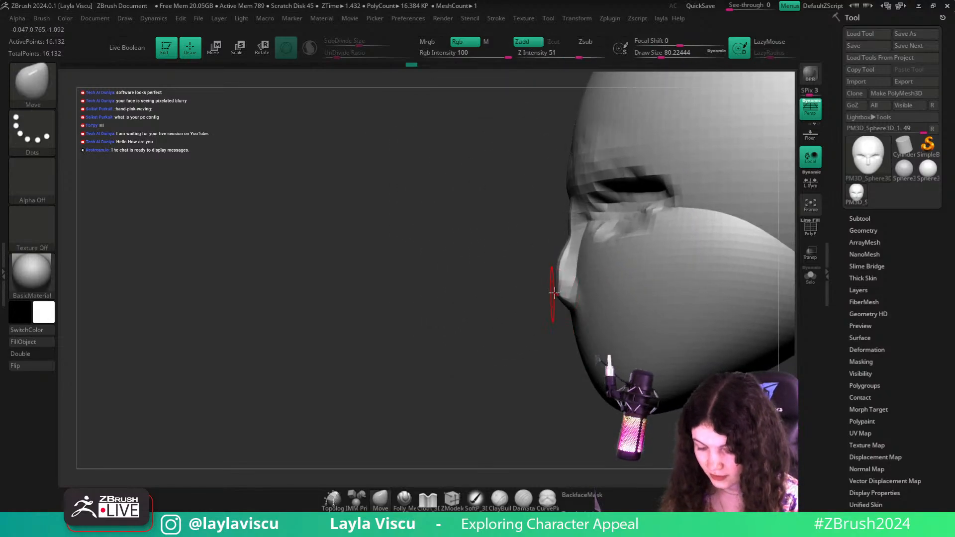
{"action": "left_click_drag", "start_coordinate": [552, 292], "coordinate": [543, 289]}
{"action": "key", "text": "bracketright"}
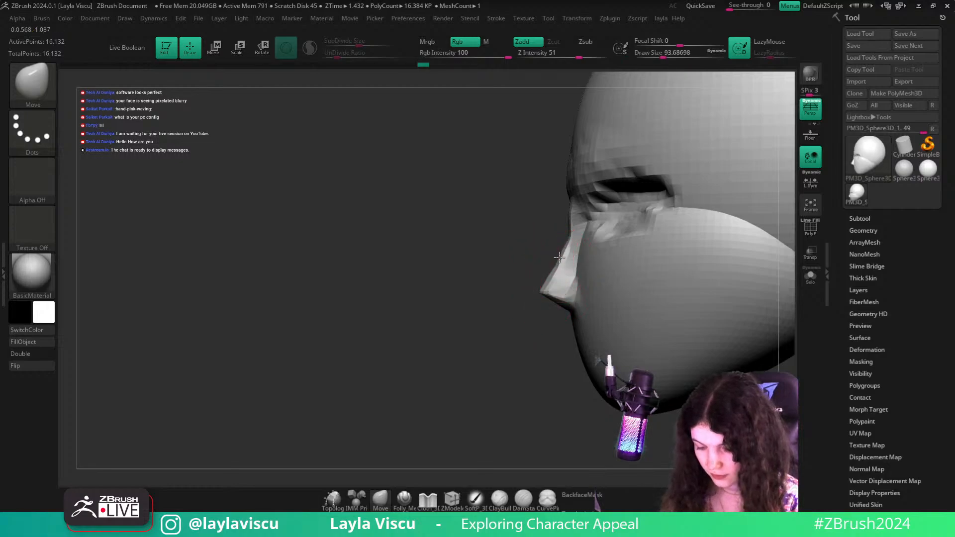
{"action": "mouse_move", "coordinate": [562, 266]}
{"action": "right_mouse_down", "text": "ctrl"}
{"action": "mouse_move", "coordinate": [571, 219]}
{"action": "mouse_move", "coordinate": [576, 271]}
{"action": "mouse_move", "coordinate": [677, 207]}
{"action": "mouse_move", "coordinate": [693, 277]}
{"action": "mouse_move", "coordinate": [618, 289]}
{"action": "mouse_move", "coordinate": [689, 296]}
{"action": "mouse_move", "coordinate": [667, 302]}
{"action": "mouse_move", "coordinate": [671, 316]}
{"action": "mouse_move", "coordinate": [710, 307]}
{"action": "mouse_move", "coordinate": [464, 315]}
{"action": "right_mouse_up", "text": "ctrl"}
Pull the back of the cranium outward in side view with the Move brush at a draw size of about 714
{"action": "key", "text": "bracketright"}
{"action": "key", "text": "b"}
{"action": "key", "text": "c"}
{"action": "key", "text": "b"}
{"action": "key", "text": "b"}
{"action": "key", "text": "m"}
{"action": "key", "text": "v"}
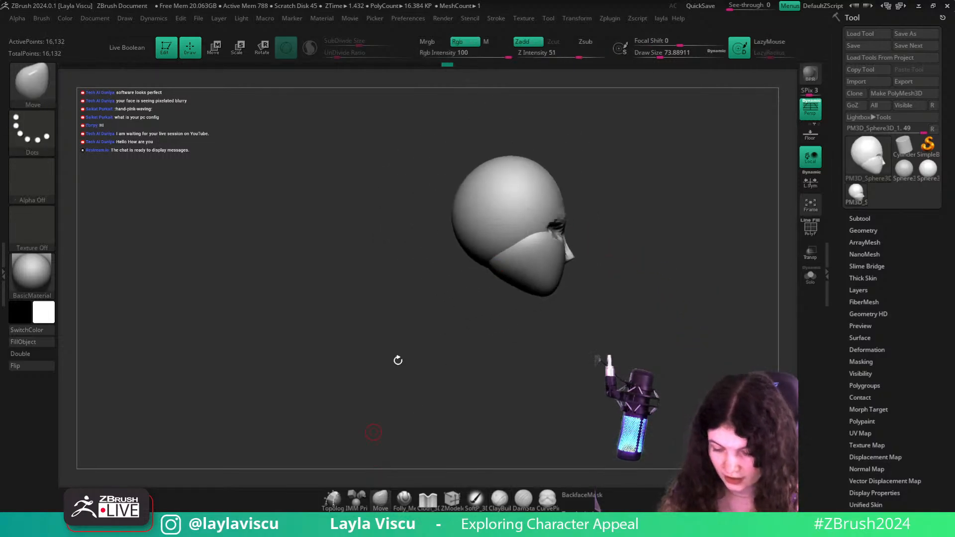
{"action": "left_click", "coordinate": [583, 508]}
{"action": "key", "text": "s"}
{"action": "mouse_move", "coordinate": [463, 168]}
{"action": "left_mouse_down"}
{"action": "mouse_move", "coordinate": [512, 165]}
{"action": "mouse_move", "coordinate": [468, 172]}
{"action": "left_mouse_up"}
{"action": "left_click_drag", "start_coordinate": [459, 243], "coordinate": [450, 248]}
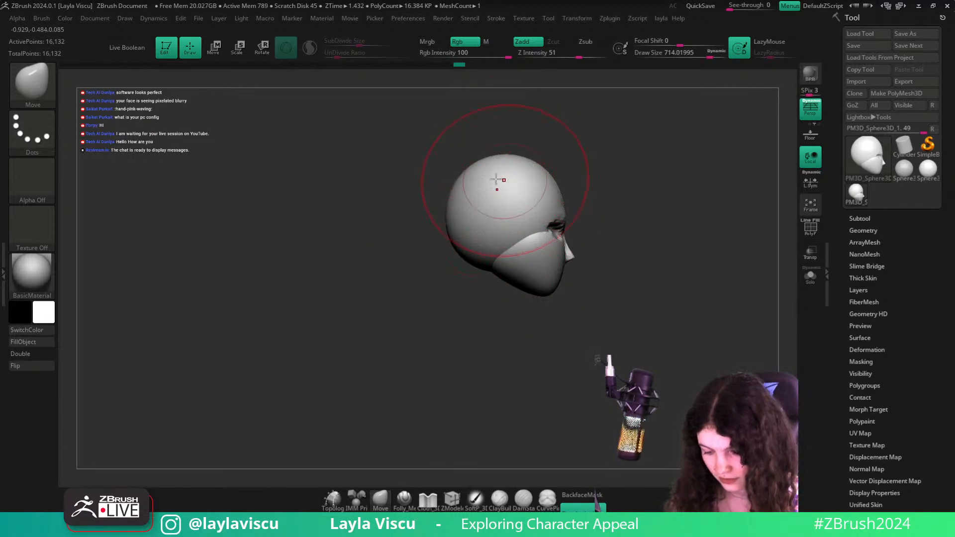
{"action": "left_click_drag", "start_coordinate": [470, 174], "coordinate": [458, 181]}
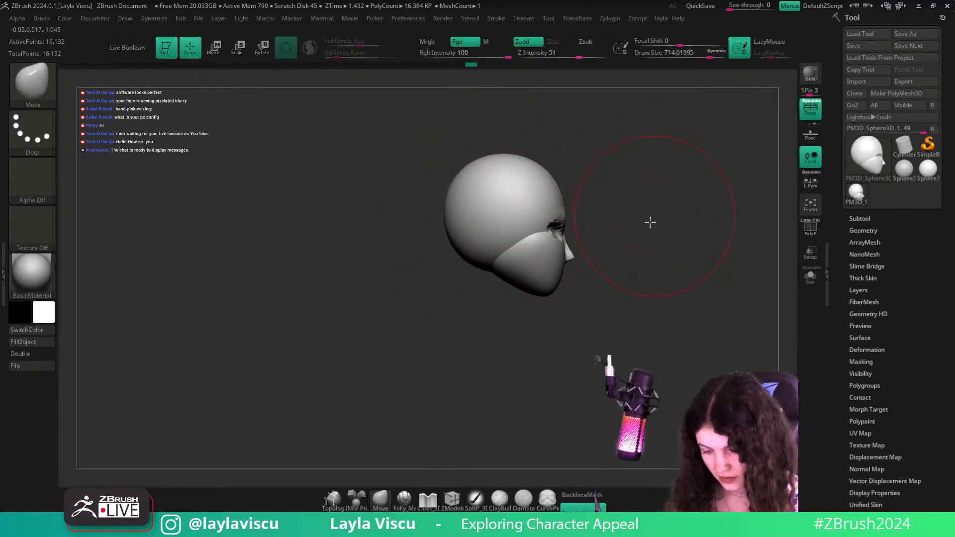
Reduce the Move brush to a draw size of about 286 and touch up the chin from the front
{"action": "mouse_move", "coordinate": [650, 222]}
{"action": "left_mouse_down"}
{"action": "mouse_move", "coordinate": [663, 256]}
{"action": "mouse_move", "coordinate": [590, 236]}
{"action": "mouse_move", "coordinate": [639, 279]}
{"action": "mouse_move", "coordinate": [639, 264]}
{"action": "mouse_move", "coordinate": [645, 311]}
{"action": "mouse_move", "coordinate": [649, 269]}
{"action": "left_mouse_up"}
{"action": "key", "text": "ctrl"}
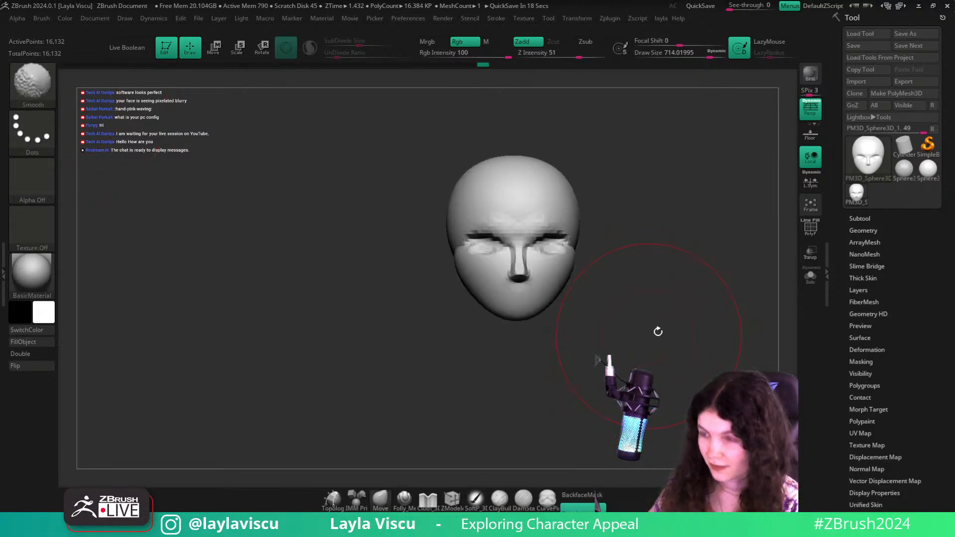
{"action": "key", "text": "s"}
{"action": "left_click_drag", "start_coordinate": [645, 306], "coordinate": [586, 307]}
{"action": "key", "text": "s"}
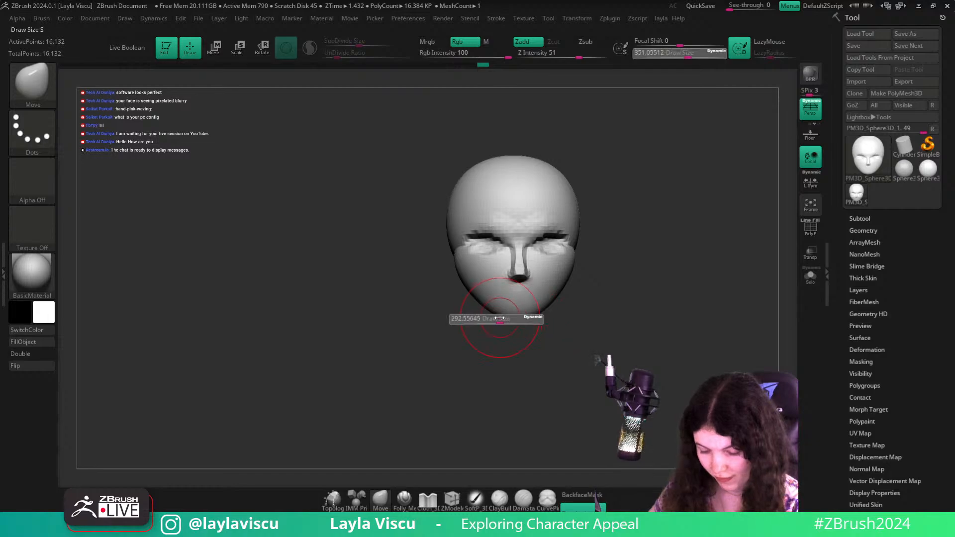
{"action": "left_click_drag", "start_coordinate": [517, 318], "coordinate": [502, 317]}
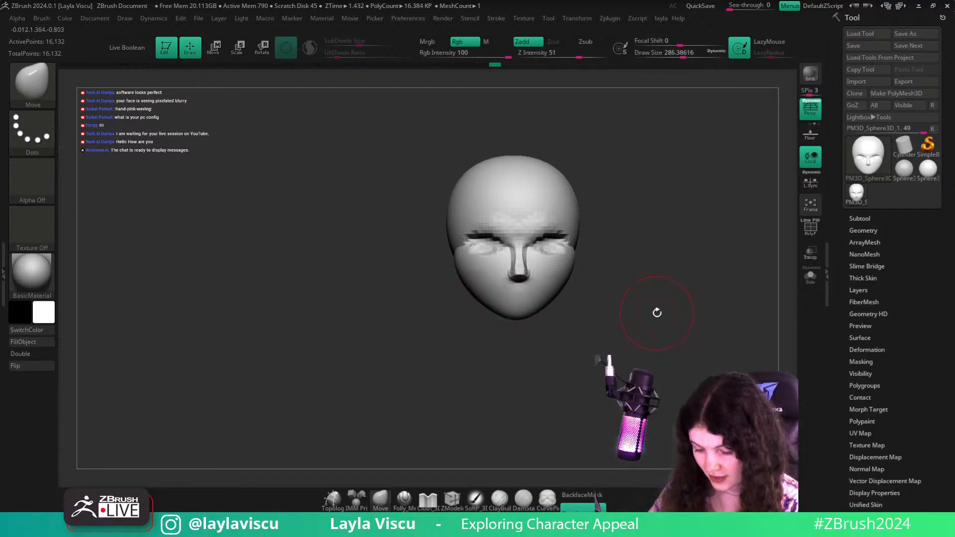
Crease a mouth line below the nose with the CurvePinch brush at a draw size of about 62, redrawing the first attempt slightly wider
{"action": "key", "text": "b"}
{"action": "key", "text": "c"}
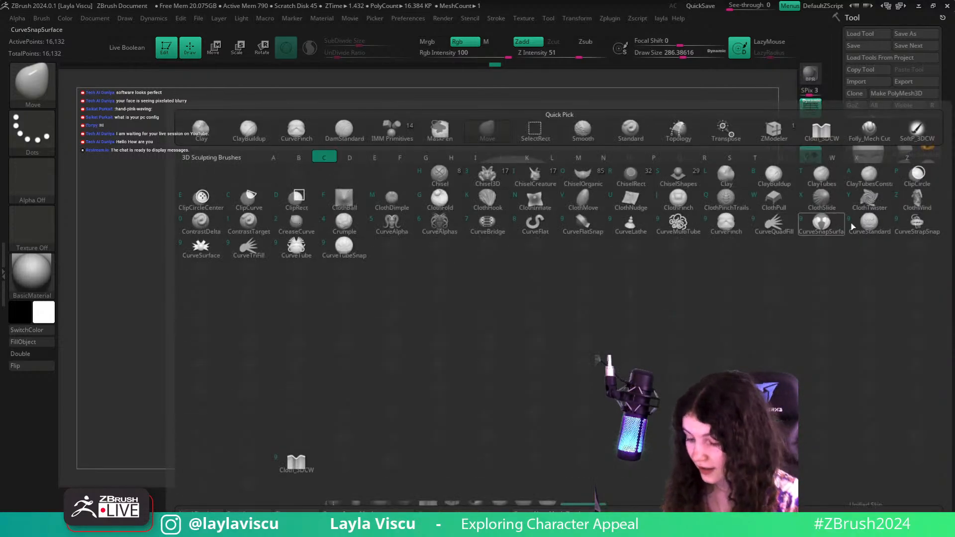
{"action": "left_click", "coordinate": [739, 228]}
{"action": "key", "text": "s"}
{"action": "left_click_drag", "start_coordinate": [701, 261], "coordinate": [682, 262]}
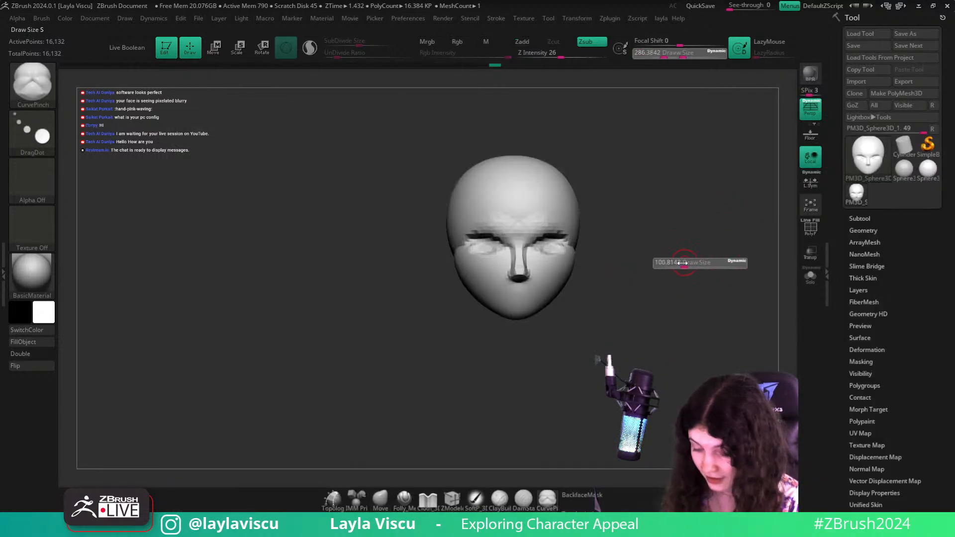
{"action": "mouse_move", "coordinate": [648, 304]}
{"action": "right_mouse_down", "text": "ctrl"}
{"action": "mouse_move", "coordinate": [603, 273]}
{"action": "mouse_move", "coordinate": [619, 281]}
{"action": "right_mouse_up", "text": "ctrl"}
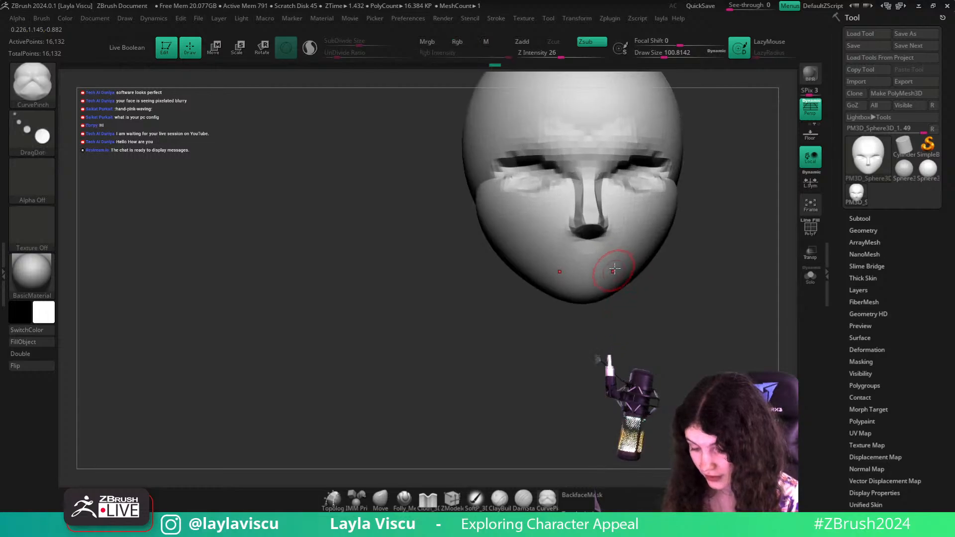
{"action": "key", "text": "s"}
{"action": "right_click_drag", "start_coordinate": [709, 271], "coordinate": [710, 280], "text": "alt"}
{"action": "right_click_drag", "start_coordinate": [599, 279], "coordinate": [591, 295], "text": "ctrl"}
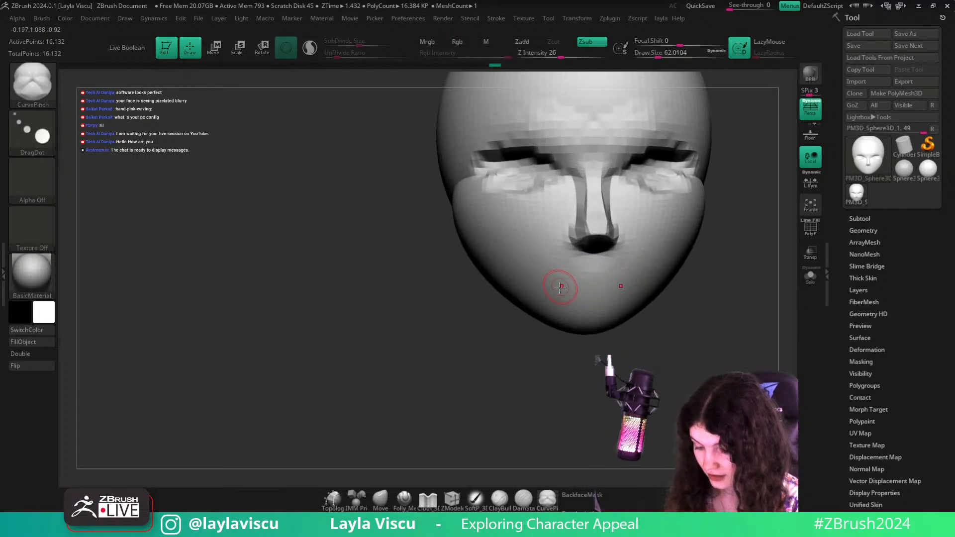
{"action": "left_click_drag", "start_coordinate": [560, 291], "coordinate": [623, 287]}
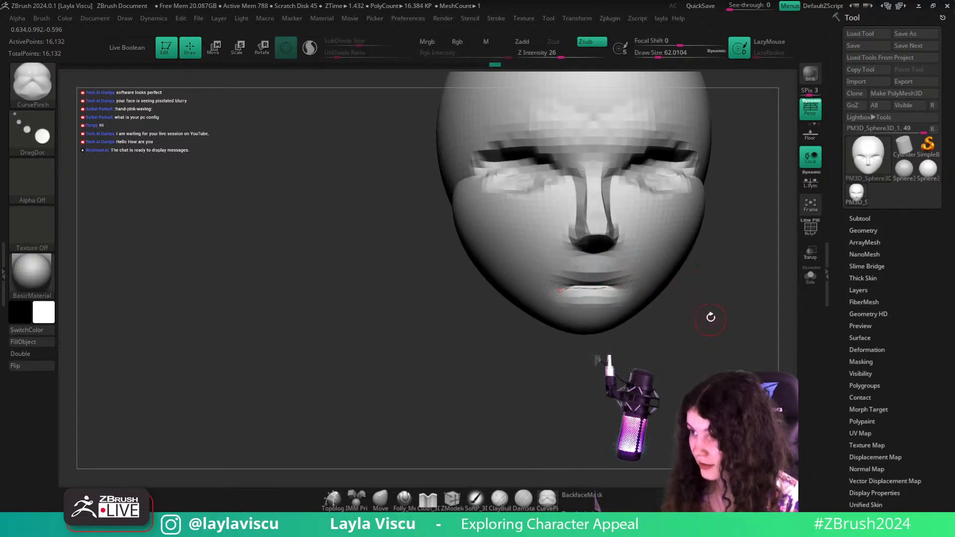
{"action": "key", "text": "ctrl+z"}
{"action": "left_click_drag", "start_coordinate": [555, 289], "coordinate": [620, 286]}
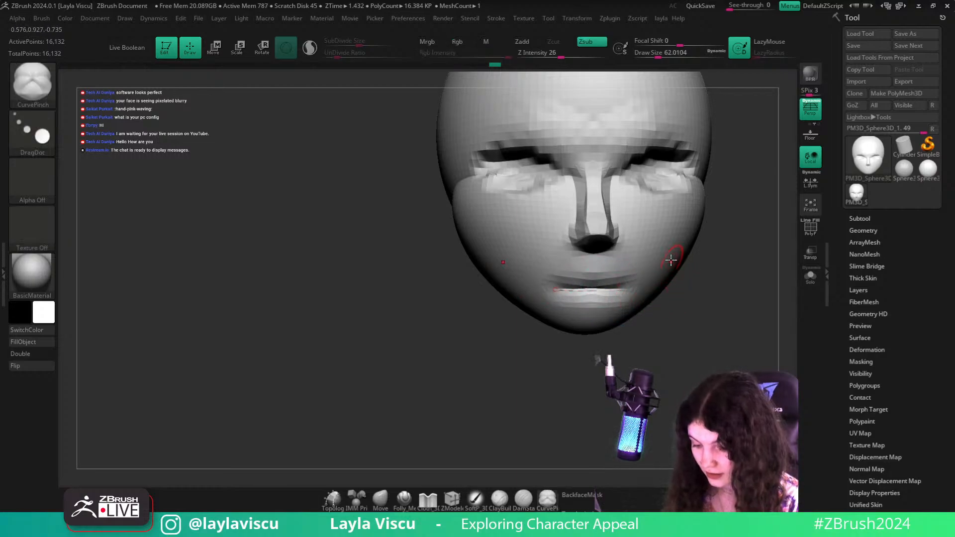
Deepen the mouth line and define the crease beneath the lower lip with the DamStandard brush at a draw size of about 62
{"action": "key", "text": "b"}
{"action": "key", "text": "d"}
{"action": "key", "text": "s"}
{"action": "left_click_drag", "start_coordinate": [714, 279], "coordinate": [688, 277]}
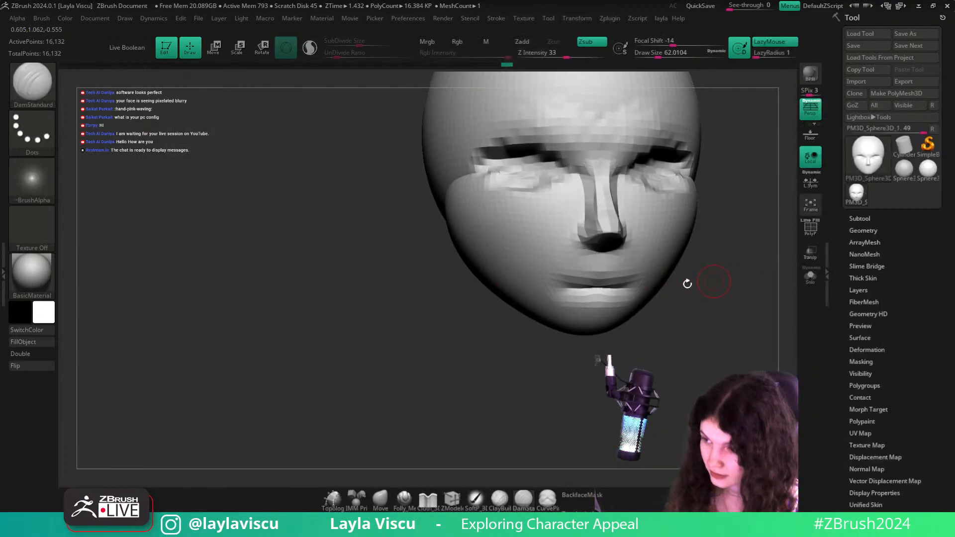
{"action": "left_click_drag", "start_coordinate": [558, 283], "coordinate": [609, 290]}
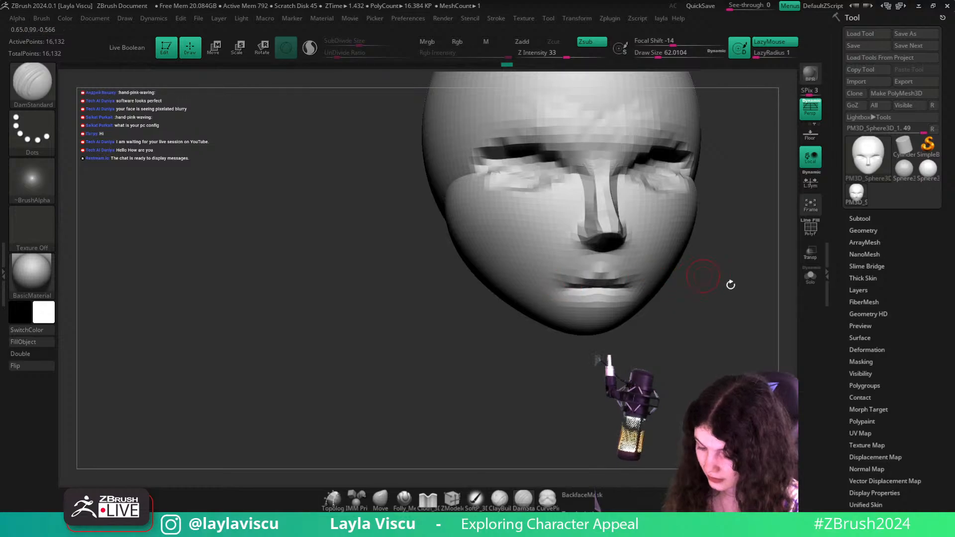
{"action": "mouse_move", "coordinate": [730, 285]}
{"action": "left_mouse_down"}
{"action": "mouse_move", "coordinate": [729, 294]}
{"action": "mouse_move", "coordinate": [641, 301]}
{"action": "left_mouse_up"}
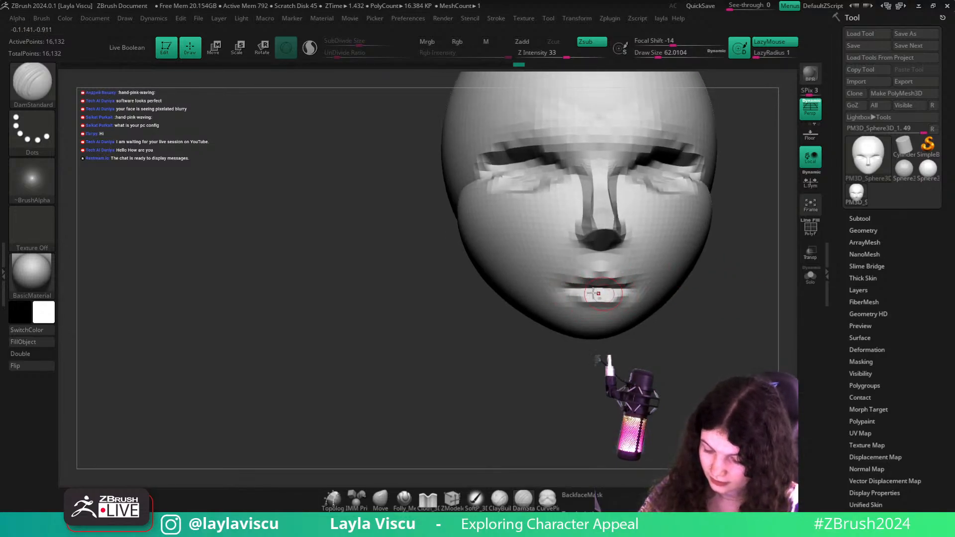
{"action": "right_click_drag", "start_coordinate": [587, 312], "coordinate": [657, 260], "text": "ctrl"}
Shape the lips with the Move brush, raising its draw size from about 120 to about 217
{"action": "right_click_drag", "start_coordinate": [741, 328], "coordinate": [664, 352]}
{"action": "mouse_move", "coordinate": [639, 298]}
{"action": "right_mouse_down", "text": "ctrl"}
{"action": "mouse_move", "coordinate": [632, 349]}
{"action": "mouse_move", "coordinate": [562, 313]}
{"action": "right_mouse_up", "text": "ctrl"}
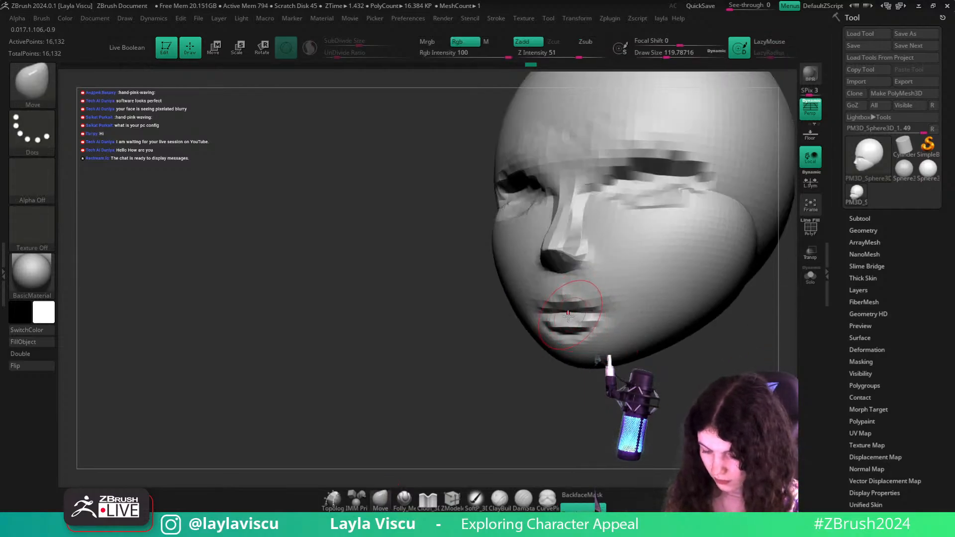
{"action": "right_click_drag", "start_coordinate": [575, 367], "coordinate": [589, 337]}
{"action": "key", "text": "]"}
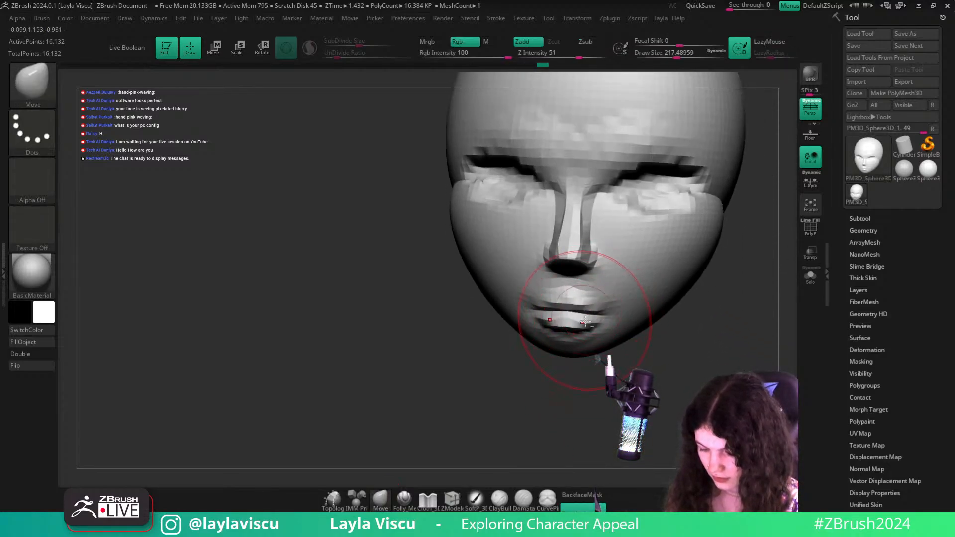
{"action": "left_click_drag", "start_coordinate": [586, 321], "coordinate": [589, 316]}
Refine the lip and chin profile from the side with the Move brush at a draw size of about 112
{"action": "right_click_drag", "start_coordinate": [605, 311], "coordinate": [646, 279], "text": "ctrl"}
{"action": "mouse_move", "coordinate": [646, 278]}
{"action": "right_mouse_down"}
{"action": "mouse_move", "coordinate": [598, 375]}
{"action": "mouse_move", "coordinate": [630, 383]}
{"action": "right_mouse_up"}
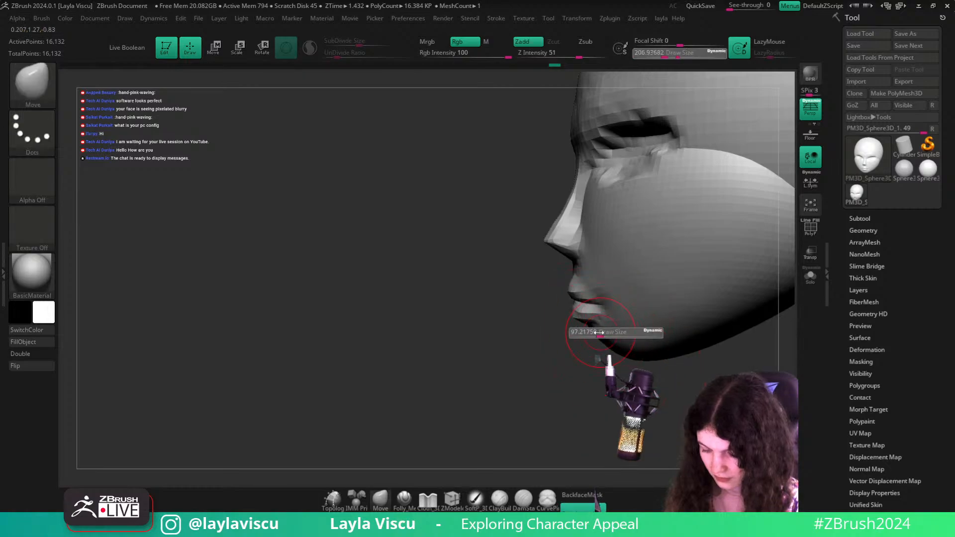
{"action": "right_click_drag", "start_coordinate": [601, 348], "coordinate": [641, 375]}
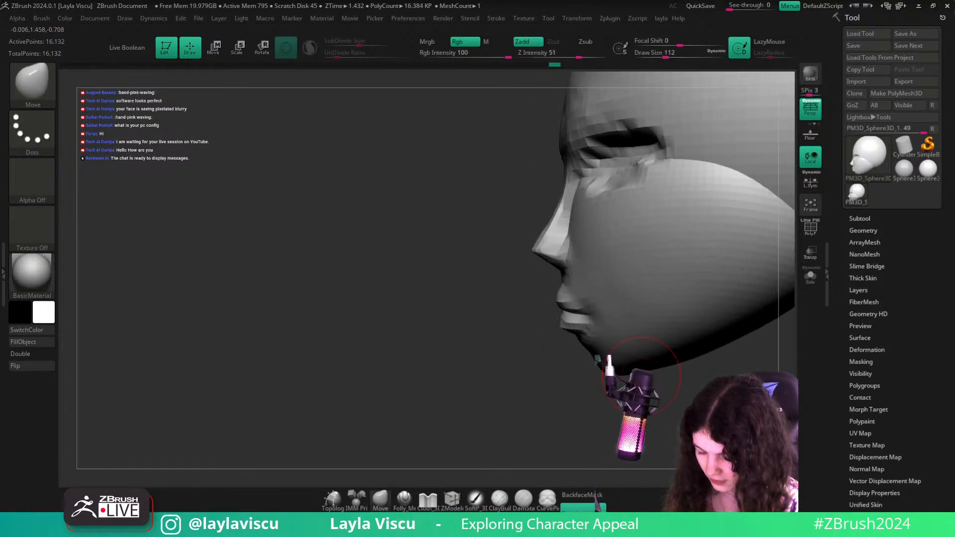
Mask the lips, invert the mask, centre the gizmo on the unmasked area, and shift the lips slightly downward
{"action": "mouse_move", "coordinate": [661, 334]}
{"action": "right_mouse_down", "text": "ctrl"}
{"action": "mouse_move", "coordinate": [651, 358]}
{"action": "mouse_move", "coordinate": [669, 383]}
{"action": "mouse_move", "coordinate": [665, 373]}
{"action": "mouse_move", "coordinate": [621, 376]}
{"action": "right_mouse_up", "text": "ctrl"}
{"action": "mouse_move", "coordinate": [673, 363]}
{"action": "right_mouse_down", "text": "ctrl"}
{"action": "mouse_move", "coordinate": [706, 368]}
{"action": "mouse_move", "coordinate": [657, 324]}
{"action": "mouse_move", "coordinate": [663, 342]}
{"action": "mouse_move", "coordinate": [645, 340]}
{"action": "mouse_move", "coordinate": [652, 298]}
{"action": "mouse_move", "coordinate": [626, 326]}
{"action": "right_mouse_up", "text": "ctrl"}
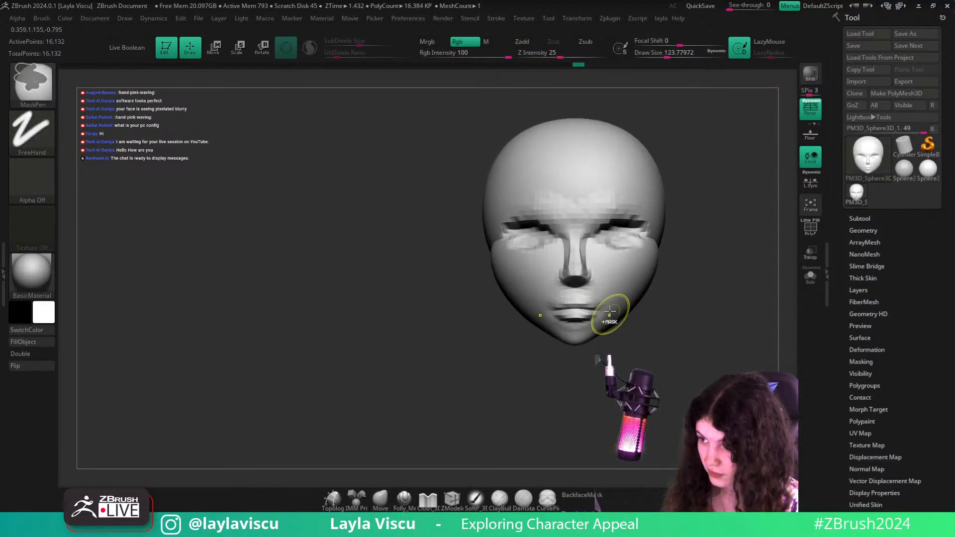
{"action": "left_click_drag", "start_coordinate": [598, 310], "coordinate": [569, 317]}
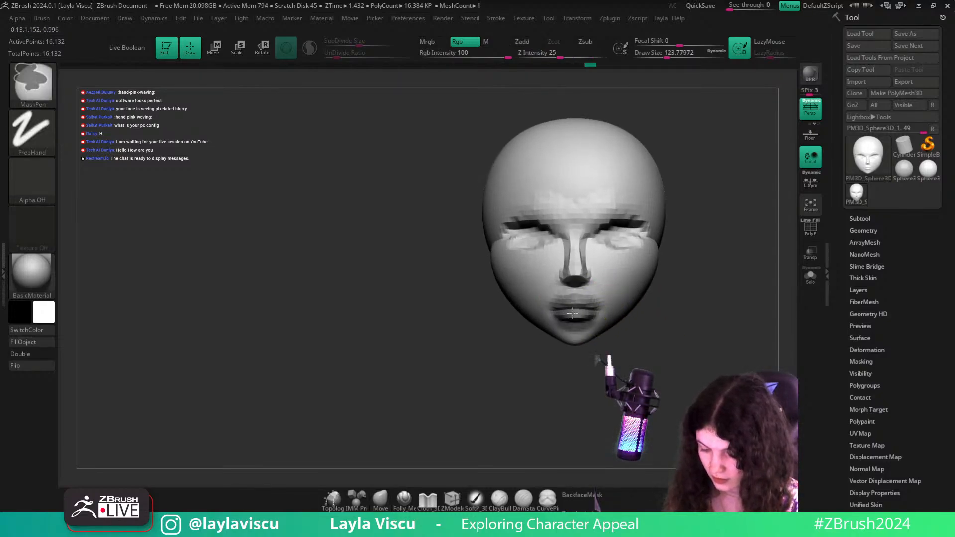
{"action": "left_click", "coordinate": [657, 346], "text": "ctrl"}
{"action": "key", "text": "w"}
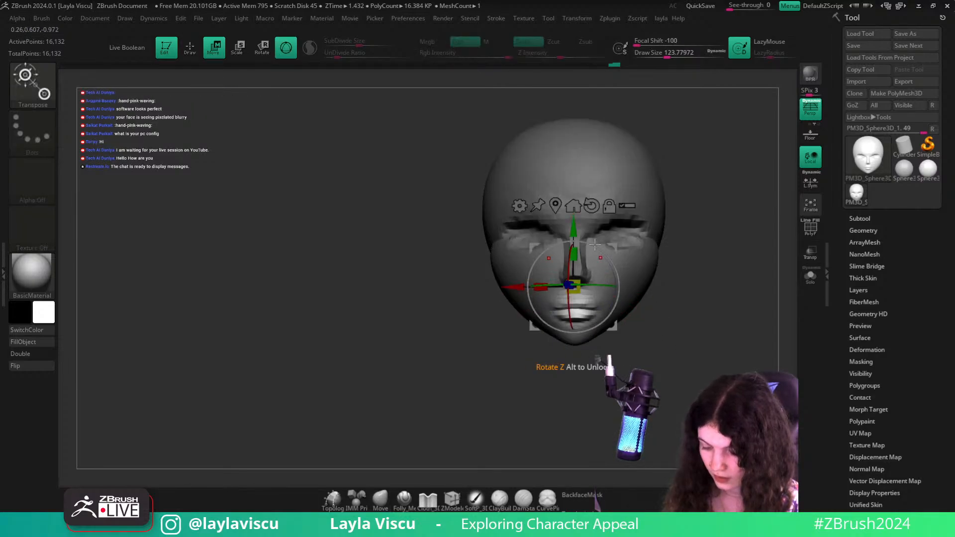
{"action": "left_click", "coordinate": [555, 205]}
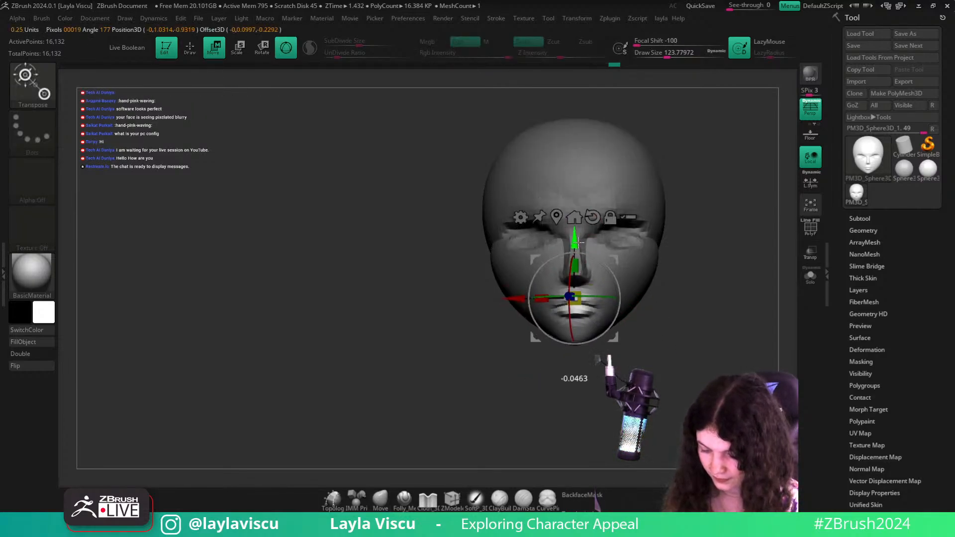
{"action": "key", "text": "q"}
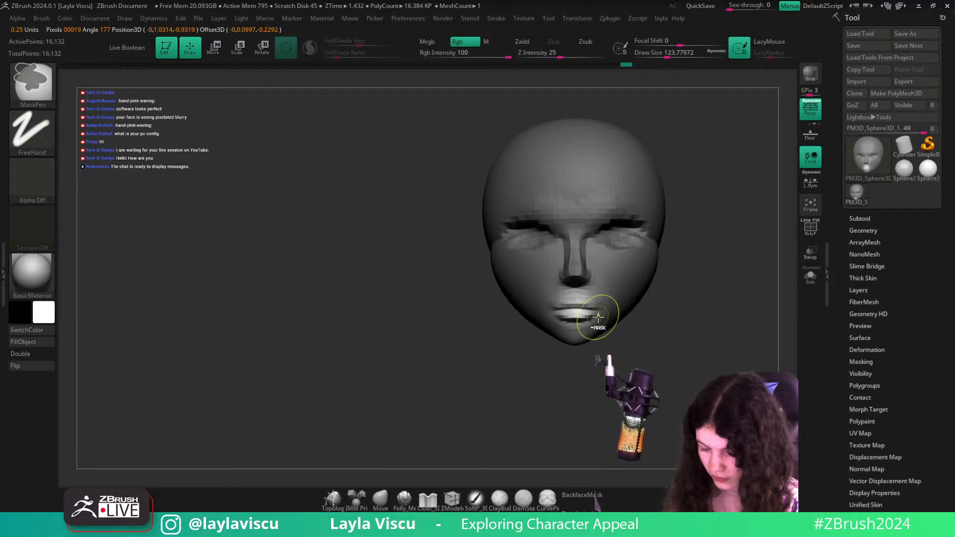
Extend the unmasked area around the upper lip, recentre the gizmo to adjust the mouth's height, and clear the mask
{"action": "key", "text": "w"}
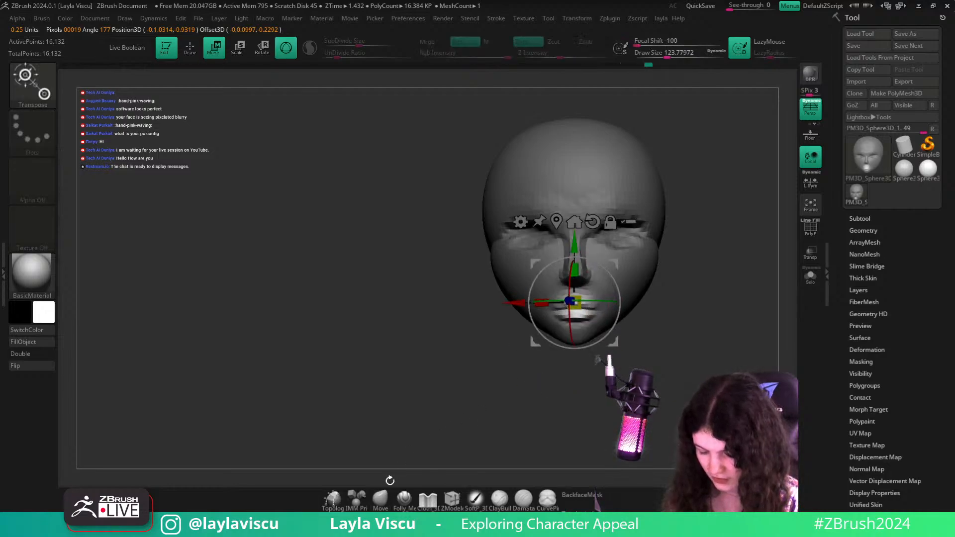
{"action": "key", "text": "q"}
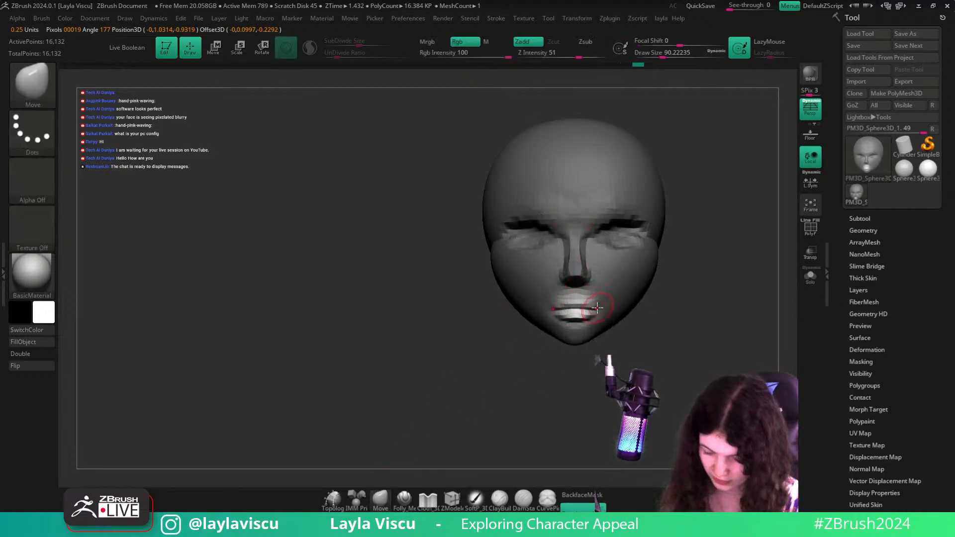
{"action": "key", "text": "ctrl"}
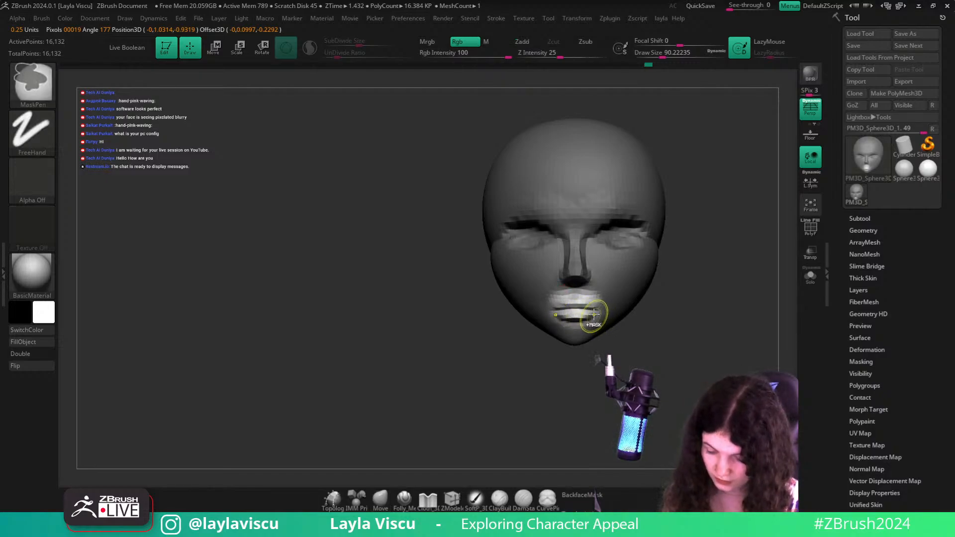
{"action": "left_click_drag", "start_coordinate": [623, 358], "coordinate": [644, 332]}
{"action": "key", "text": "w"}
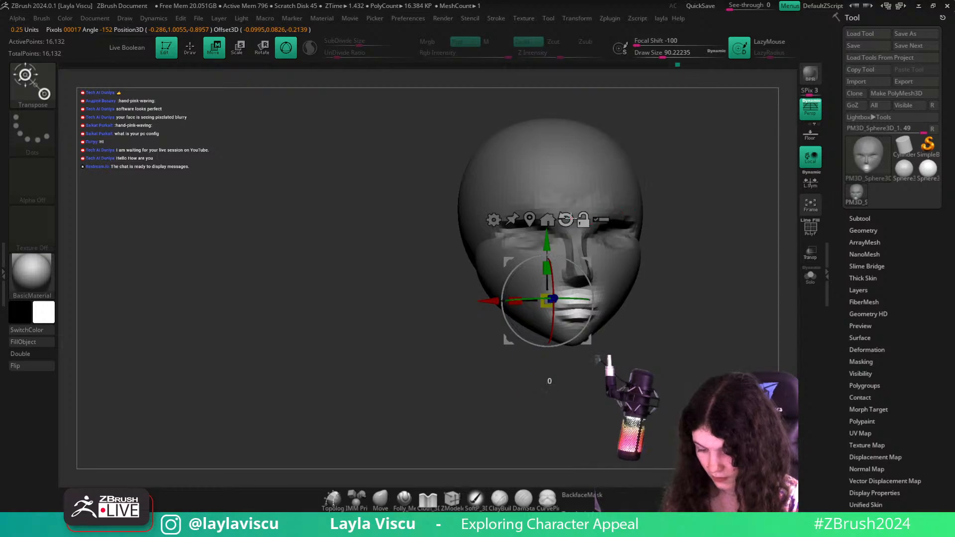
{"action": "left_click", "coordinate": [531, 219]}
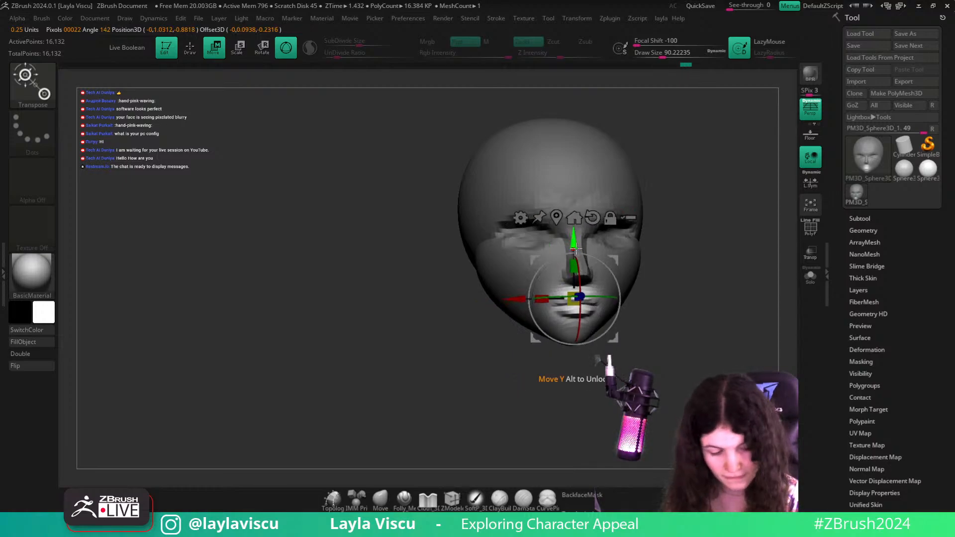
{"action": "key", "text": "q"}
{"action": "left_click_drag", "start_coordinate": [704, 282], "coordinate": [671, 293]}
{"action": "mouse_move", "coordinate": [689, 315]}
{"action": "left_mouse_down", "text": "ctrl"}
{"action": "mouse_move", "coordinate": [699, 327]}
{"action": "mouse_move", "coordinate": [674, 275]}
{"action": "mouse_move", "coordinate": [657, 317]}
{"action": "left_mouse_up", "text": "ctrl"}
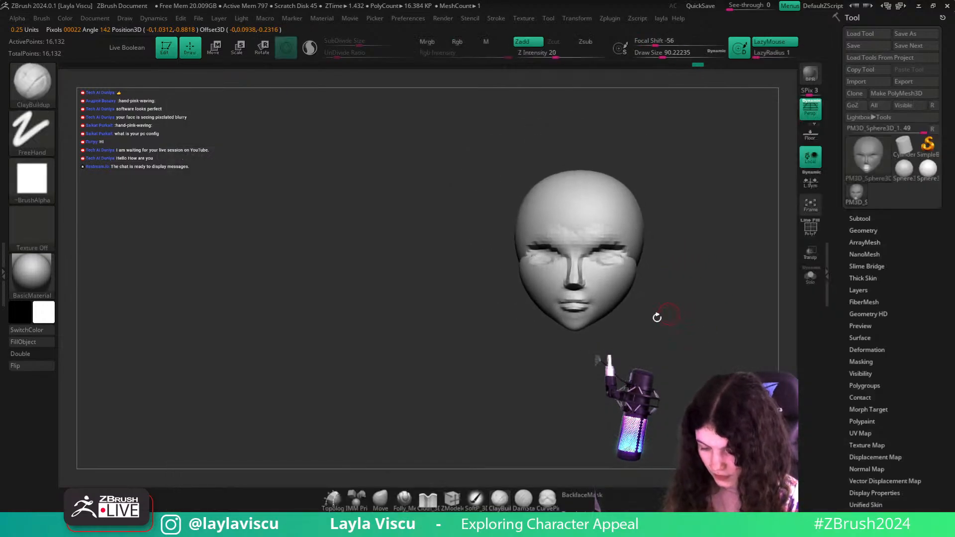
Carve the mouth line toward its corners with the DamStandard brush at a draw size of about 46, undoing the last stroke
{"action": "key", "text": "b"}
{"action": "key", "text": "d"}
{"action": "key", "text": "s"}
{"action": "right_click_drag", "start_coordinate": [602, 304], "coordinate": [604, 325], "text": "ctrl"}
{"action": "key", "text": "s"}
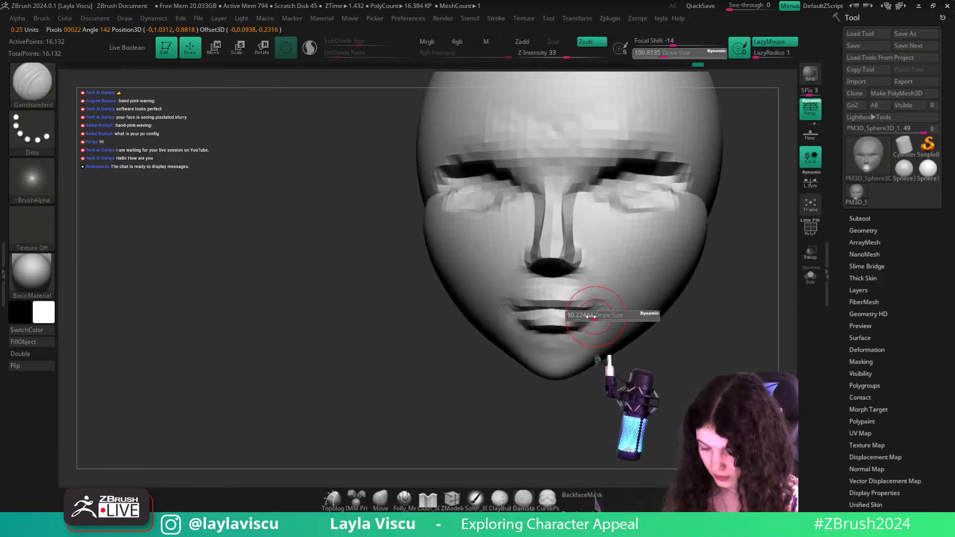
{"action": "left_click_drag", "start_coordinate": [603, 317], "coordinate": [598, 316]}
{"action": "left_click_drag", "start_coordinate": [672, 322], "coordinate": [729, 332]}
{"action": "key", "text": "s"}
{"action": "mouse_move", "coordinate": [558, 312]}
{"action": "left_mouse_down"}
{"action": "mouse_move", "coordinate": [504, 318]}
{"action": "mouse_move", "coordinate": [514, 317]}
{"action": "left_mouse_up"}
{"action": "key", "text": "ctrl+z"}
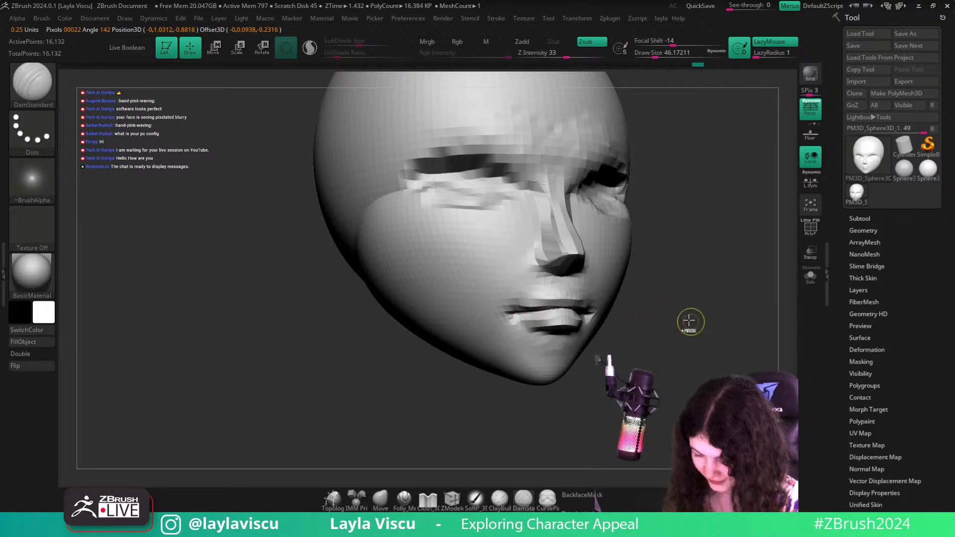
Deepen the crease at the corners of the lower lip with the DamStandard brush, working from below the face
{"action": "right_click_drag", "start_coordinate": [690, 322], "coordinate": [667, 312], "text": "ctrl"}
{"action": "left_click_drag", "start_coordinate": [667, 312], "coordinate": [581, 339]}
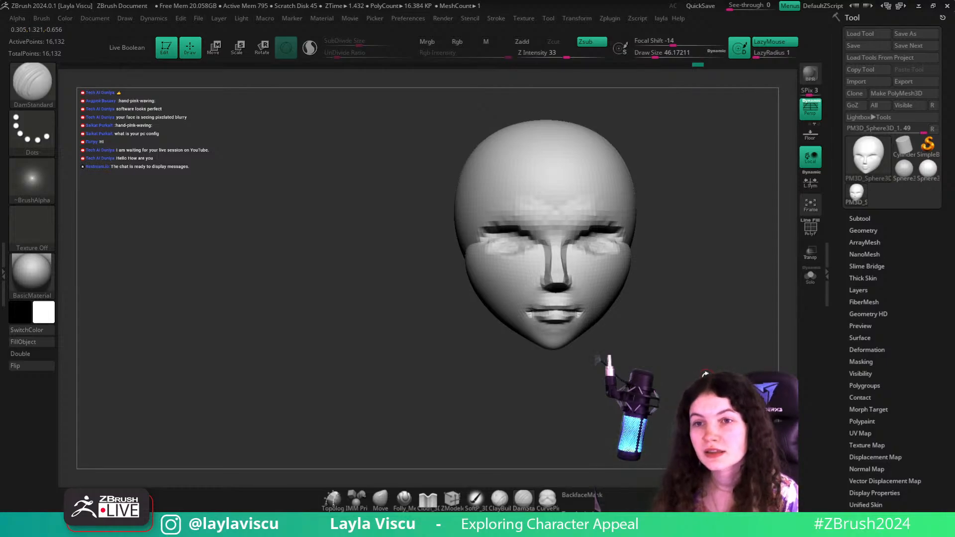
{"action": "mouse_move", "coordinate": [706, 361]}
{"action": "left_mouse_down"}
{"action": "mouse_move", "coordinate": [718, 330]}
{"action": "mouse_move", "coordinate": [707, 340]}
{"action": "left_mouse_up"}
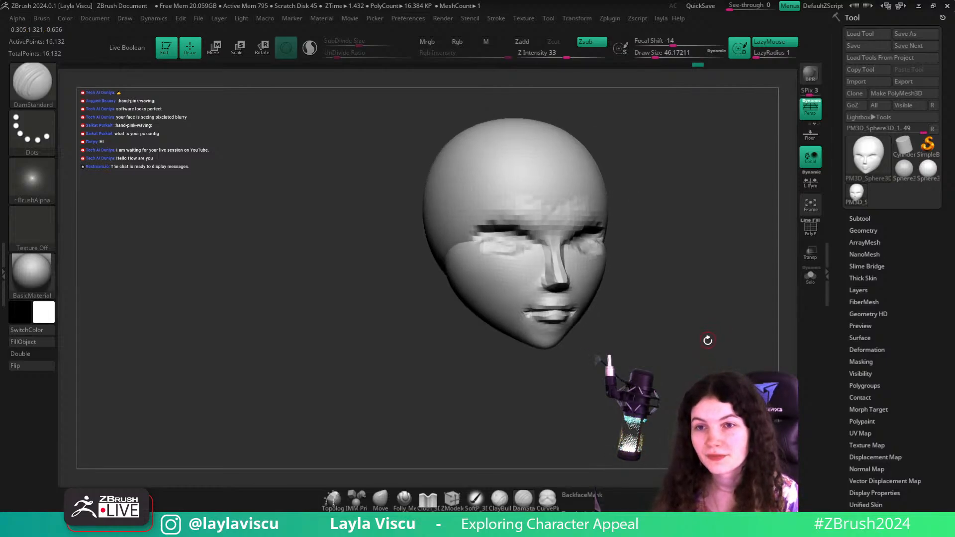
{"action": "mouse_move", "coordinate": [701, 285]}
{"action": "left_mouse_down"}
{"action": "mouse_move", "coordinate": [623, 324]}
{"action": "mouse_move", "coordinate": [693, 308]}
{"action": "mouse_move", "coordinate": [736, 252]}
{"action": "mouse_move", "coordinate": [731, 235]}
{"action": "mouse_move", "coordinate": [718, 323]}
{"action": "mouse_move", "coordinate": [435, 483]}
{"action": "left_mouse_up"}
{"action": "left_click_drag", "start_coordinate": [638, 296], "coordinate": [522, 327]}
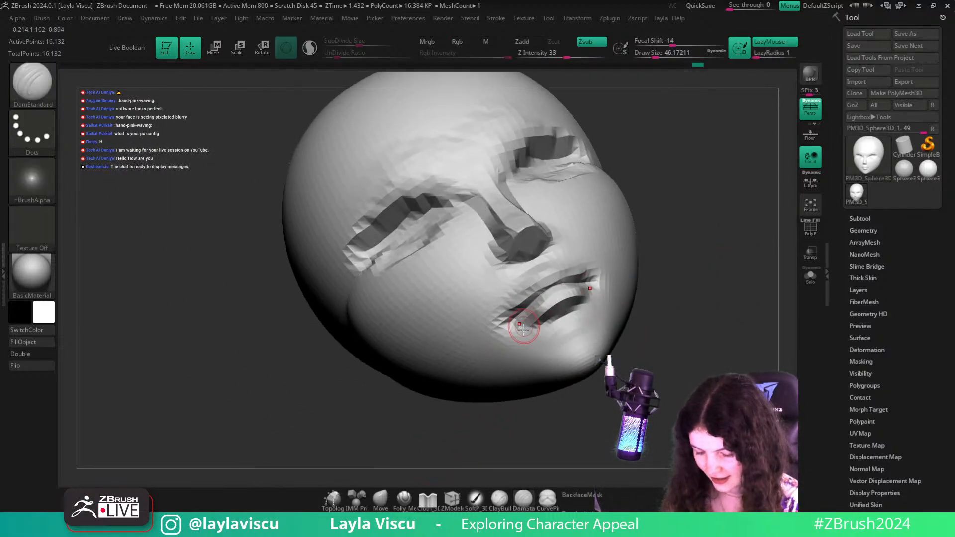
{"action": "mouse_move", "coordinate": [711, 288]}
{"action": "left_mouse_down"}
{"action": "mouse_move", "coordinate": [729, 300]}
{"action": "mouse_move", "coordinate": [721, 264]}
{"action": "mouse_move", "coordinate": [599, 274]}
{"action": "left_mouse_up"}
Adjust the upper lip edge near the mouth corners with the Move brush at a draw size of about 56
{"action": "left_click", "coordinate": [382, 503]}
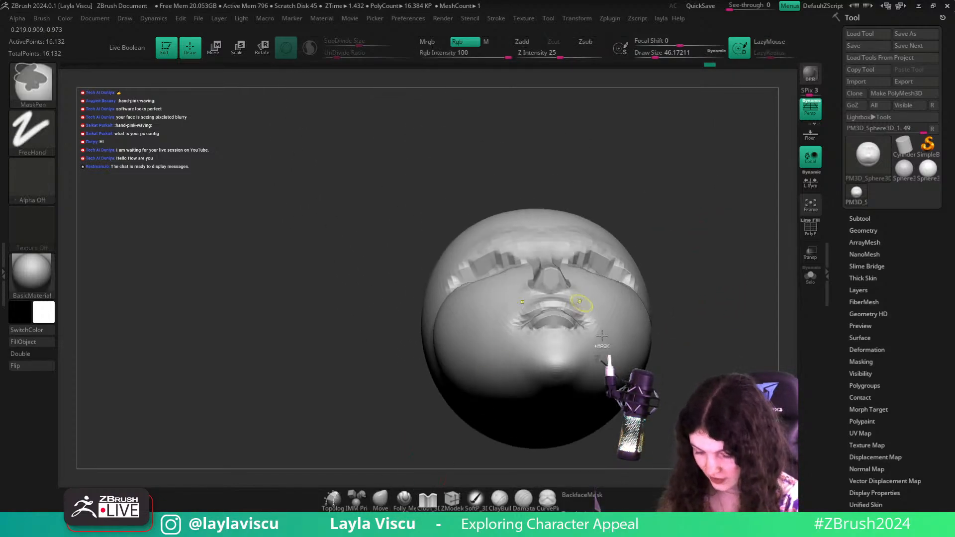
{"action": "mouse_move", "coordinate": [580, 302]}
{"action": "right_mouse_down", "text": "ctrl"}
{"action": "mouse_move", "coordinate": [771, 271]}
{"action": "mouse_move", "coordinate": [635, 307]}
{"action": "mouse_move", "coordinate": [548, 301]}
{"action": "mouse_move", "coordinate": [629, 299]}
{"action": "right_mouse_up", "text": "ctrl"}
{"action": "key", "text": "s"}
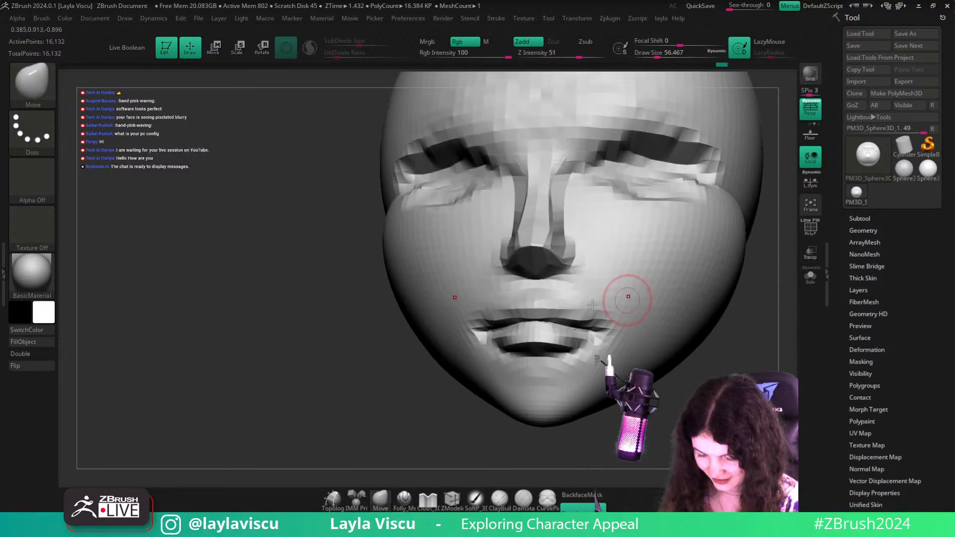
{"action": "left_click_drag", "start_coordinate": [588, 310], "coordinate": [587, 320]}
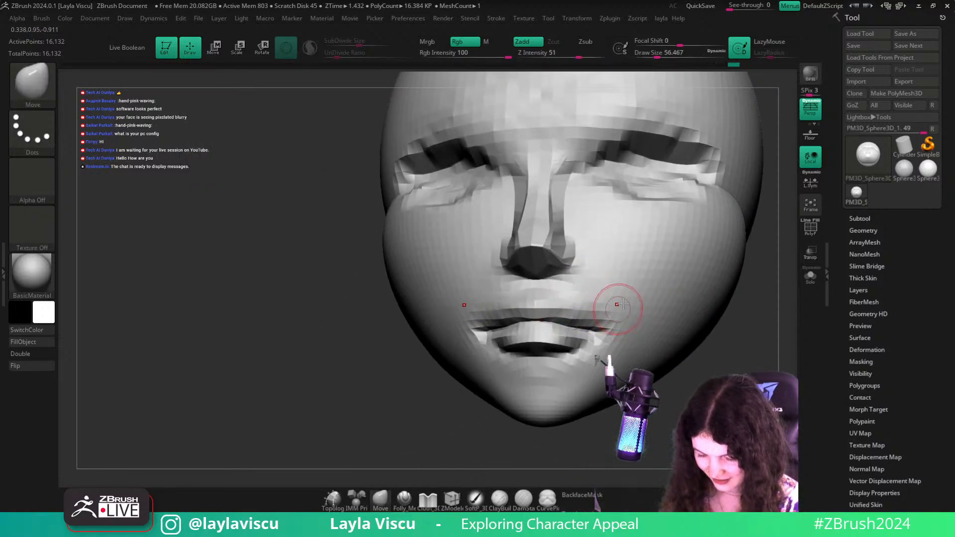
{"action": "mouse_move", "coordinate": [618, 311]}
{"action": "right_mouse_down", "text": "ctrl"}
{"action": "mouse_move", "coordinate": [709, 294]}
{"action": "mouse_move", "coordinate": [716, 355]}
{"action": "right_mouse_up", "text": "ctrl"}
Sharpen the upper lip planes from the mouth corner to the centre with the Folly_Mech Cut brush and a LazyRadius of 29
{"action": "left_click", "coordinate": [404, 499]}
{"action": "mouse_move", "coordinate": [608, 318]}
{"action": "right_mouse_down", "text": "ctrl"}
{"action": "mouse_move", "coordinate": [712, 356]}
{"action": "mouse_move", "coordinate": [639, 344]}
{"action": "mouse_move", "coordinate": [643, 336]}
{"action": "right_mouse_up", "text": "ctrl"}
{"action": "left_click_drag", "start_coordinate": [770, 54], "coordinate": [767, 66]}
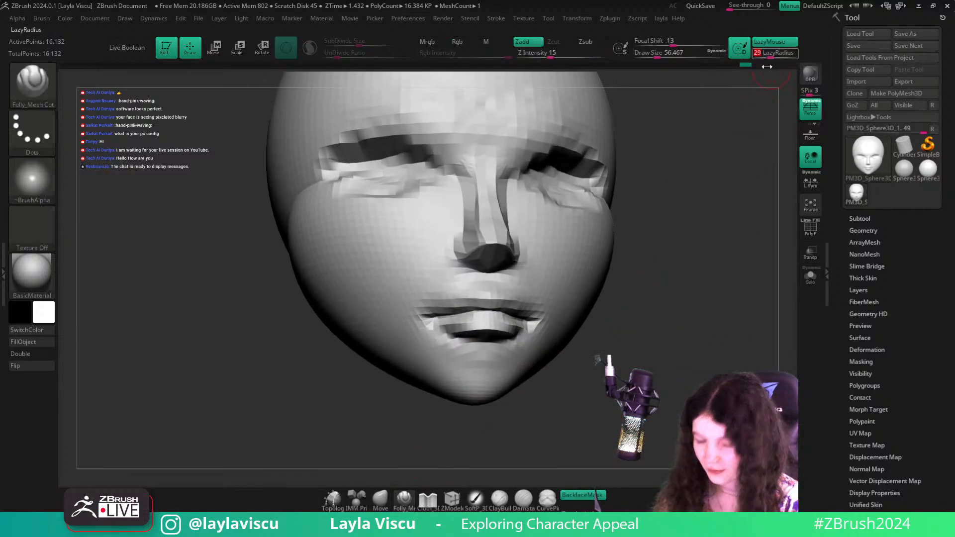
{"action": "left_click_drag", "start_coordinate": [666, 336], "coordinate": [681, 304]}
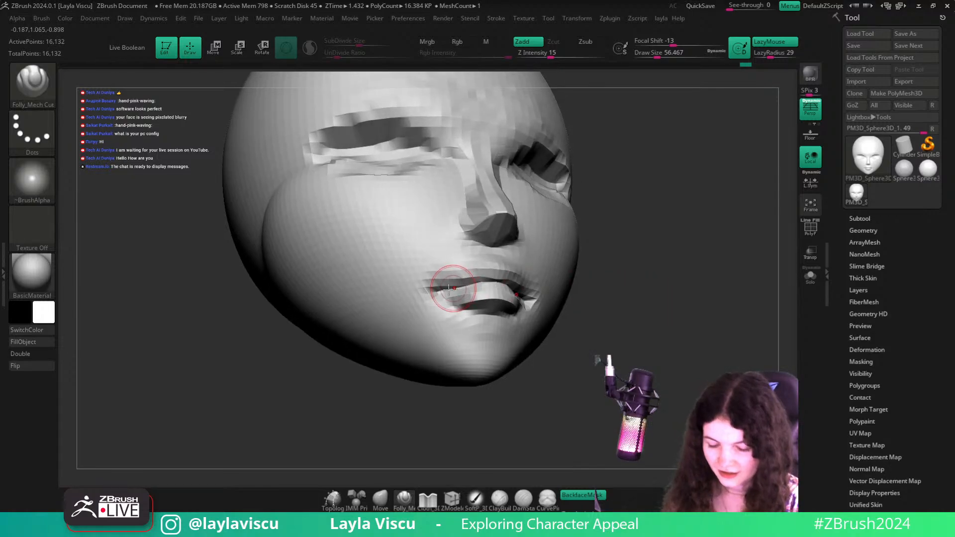
{"action": "left_click_drag", "start_coordinate": [432, 290], "coordinate": [482, 274]}
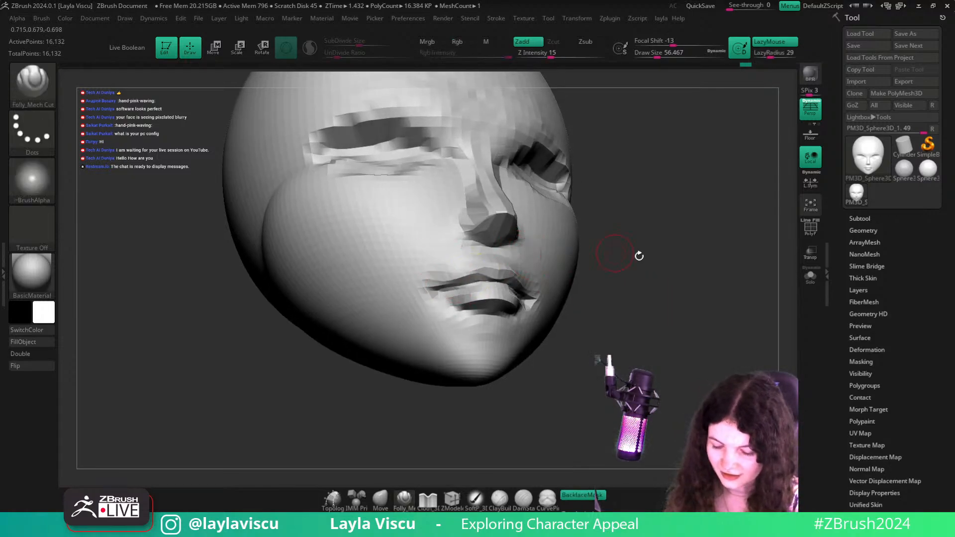
{"action": "left_click_drag", "start_coordinate": [637, 255], "coordinate": [634, 286]}
{"action": "left_click_drag", "start_coordinate": [432, 287], "coordinate": [477, 267]}
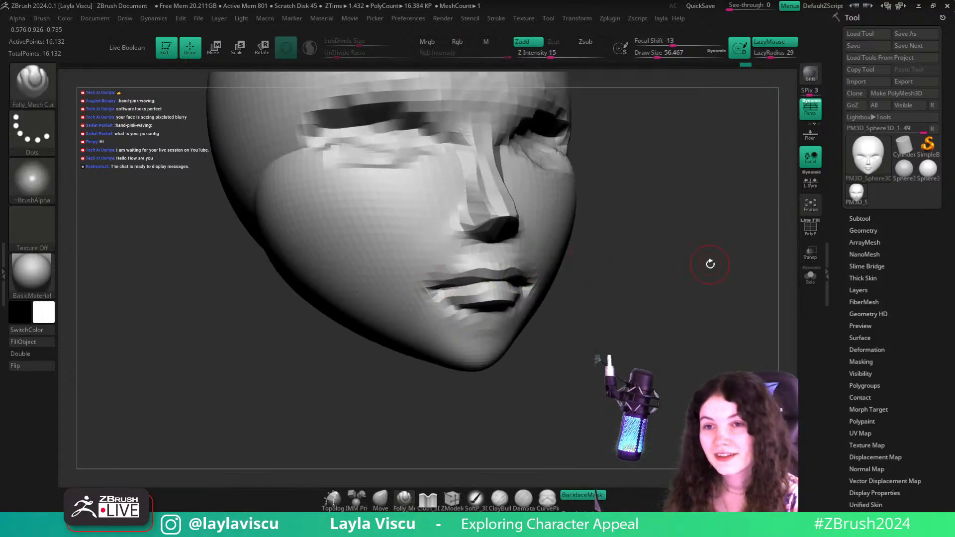
{"action": "left_click_drag", "start_coordinate": [705, 264], "coordinate": [633, 249]}
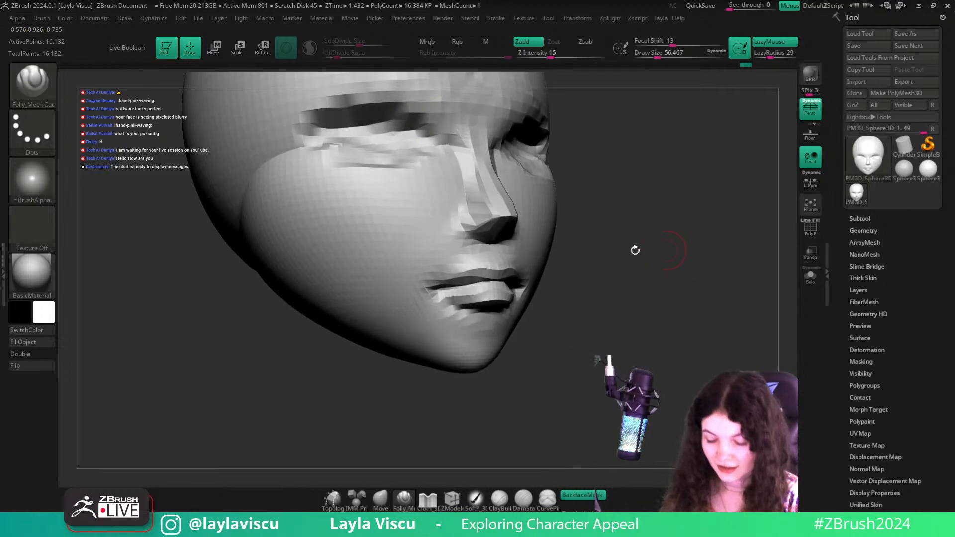
Lift the upper lip near the mouth corners with the Move brush at a draw size of about 87
{"action": "left_click_drag", "start_coordinate": [566, 256], "coordinate": [617, 297]}
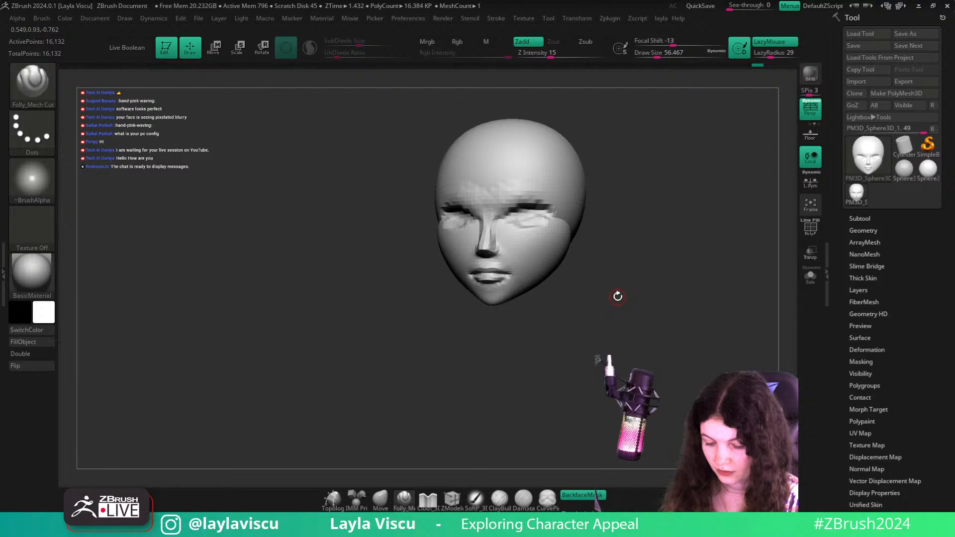
{"action": "right_click_drag", "start_coordinate": [572, 319], "coordinate": [569, 364], "text": "ctrl"}
{"action": "left_click", "coordinate": [381, 501]}
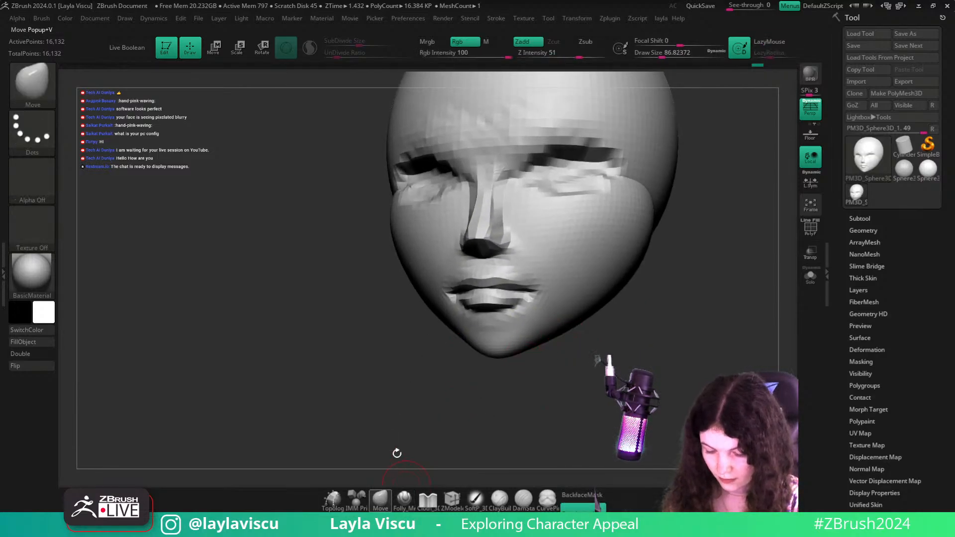
{"action": "left_click_drag", "start_coordinate": [530, 288], "coordinate": [530, 279]}
{"action": "right_click_drag", "start_coordinate": [542, 283], "coordinate": [554, 252], "text": "ctrl"}
{"action": "left_click_drag", "start_coordinate": [615, 314], "coordinate": [661, 359], "text": "shift"}
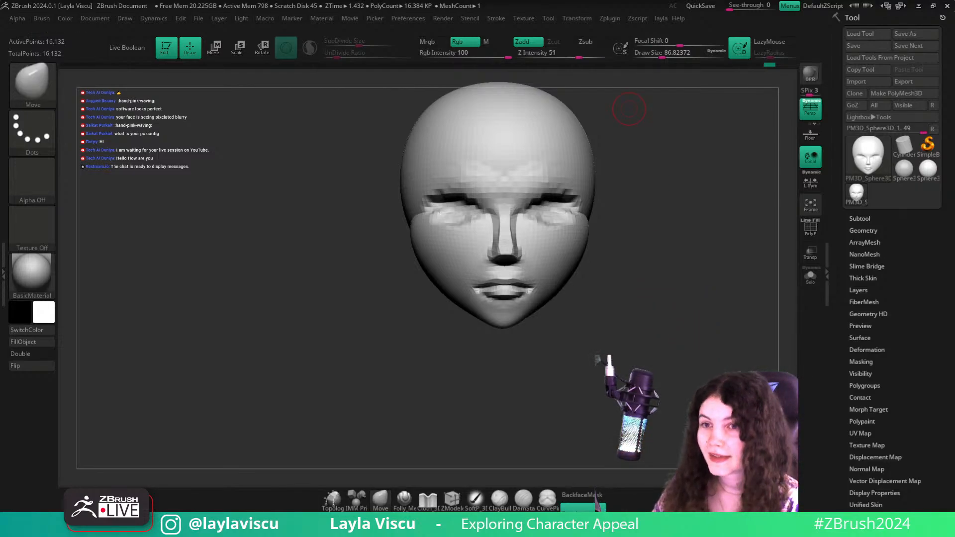
Run the Append Eyes macro to add a pair of spherical eyeballs to the head
{"action": "left_click_drag", "start_coordinate": [681, 413], "coordinate": [738, 406]}
{"action": "left_click_drag", "start_coordinate": [679, 349], "coordinate": [604, 327], "text": "alt"}
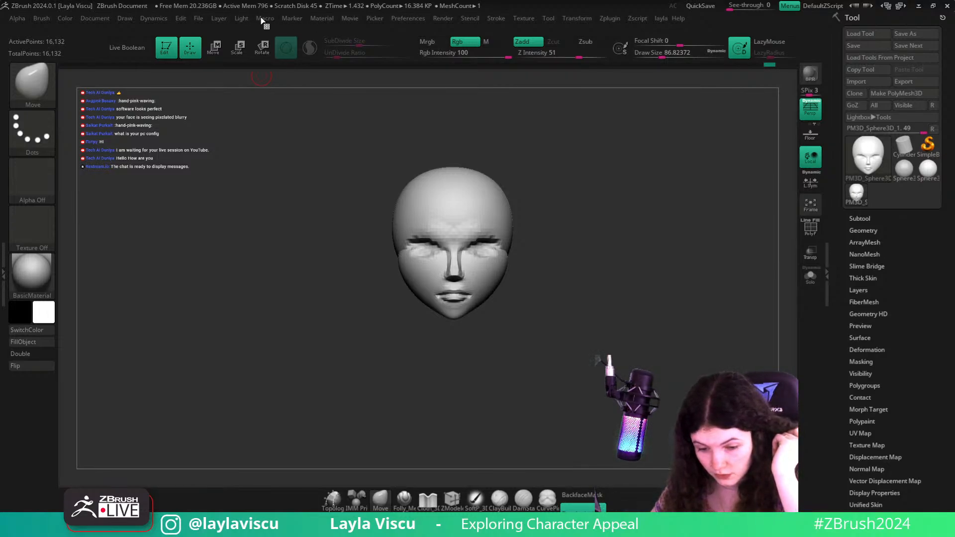
{"action": "left_click", "coordinate": [263, 19]}
{"action": "left_click", "coordinate": [285, 67]}
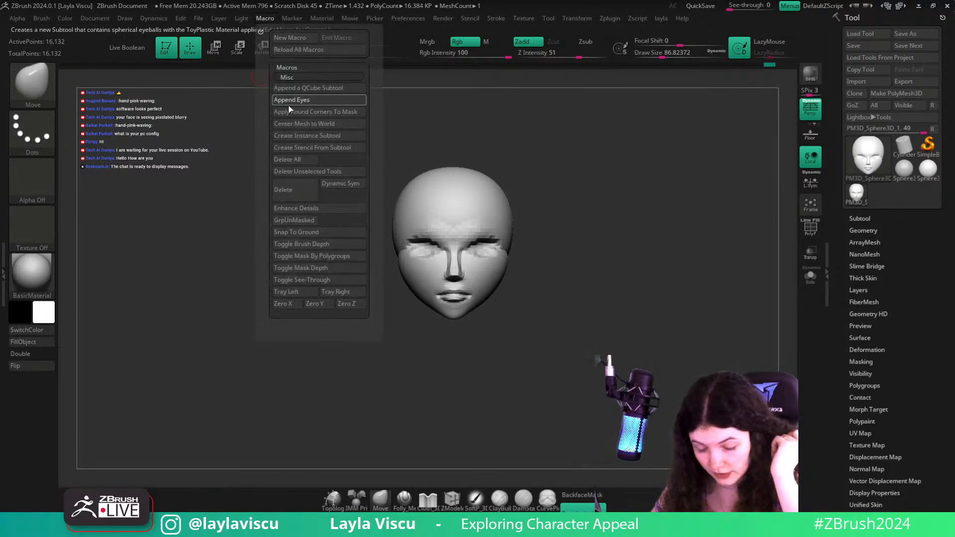
{"action": "left_click", "coordinate": [288, 106]}
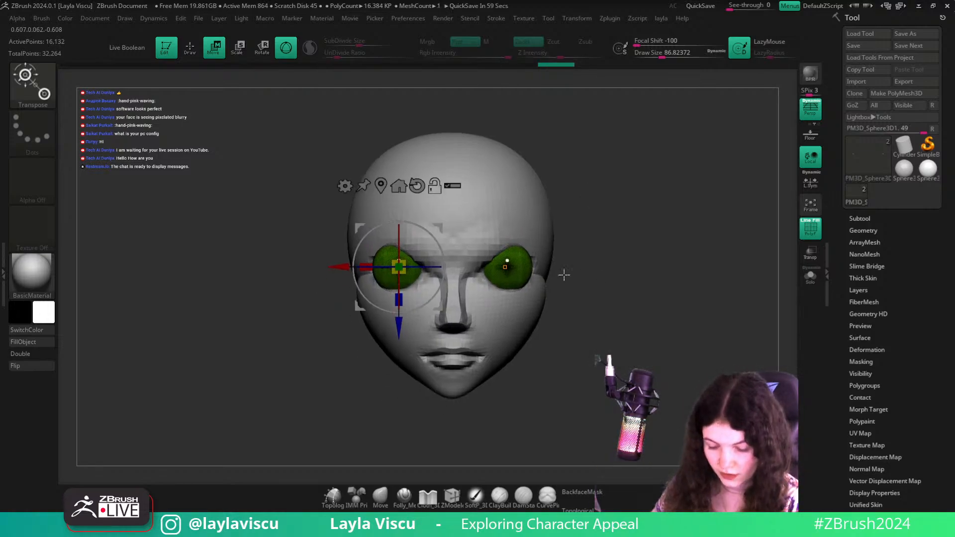
Move the eyeballs closer together in the sockets with the gizmo
{"action": "left_click_drag", "start_coordinate": [564, 274], "coordinate": [515, 272], "text": "alt"}
{"action": "left_click", "coordinate": [511, 253]}
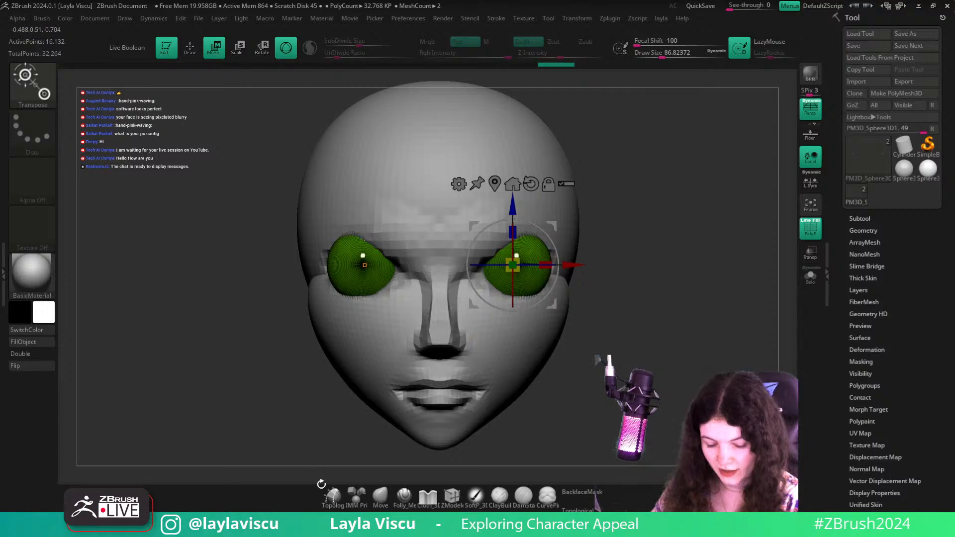
{"action": "mouse_move", "coordinate": [624, 373]}
{"action": "left_mouse_down"}
{"action": "mouse_move", "coordinate": [547, 374]}
{"action": "mouse_move", "coordinate": [625, 373]}
{"action": "left_mouse_up"}
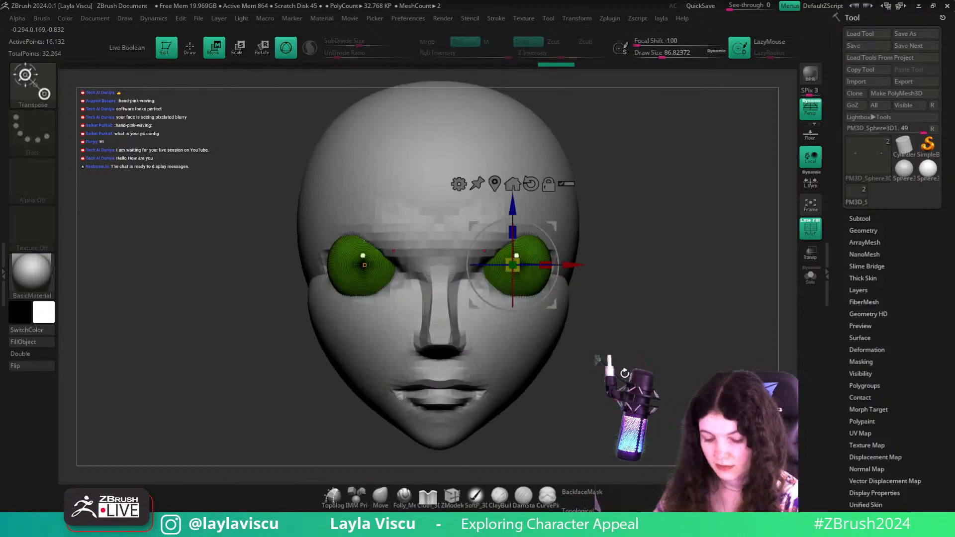
{"action": "left_click_drag", "start_coordinate": [572, 264], "coordinate": [551, 268]}
Turn on local symmetry, isolate the eyeballs and scale both down evenly around their own centres
{"action": "left_click", "coordinate": [810, 184]}
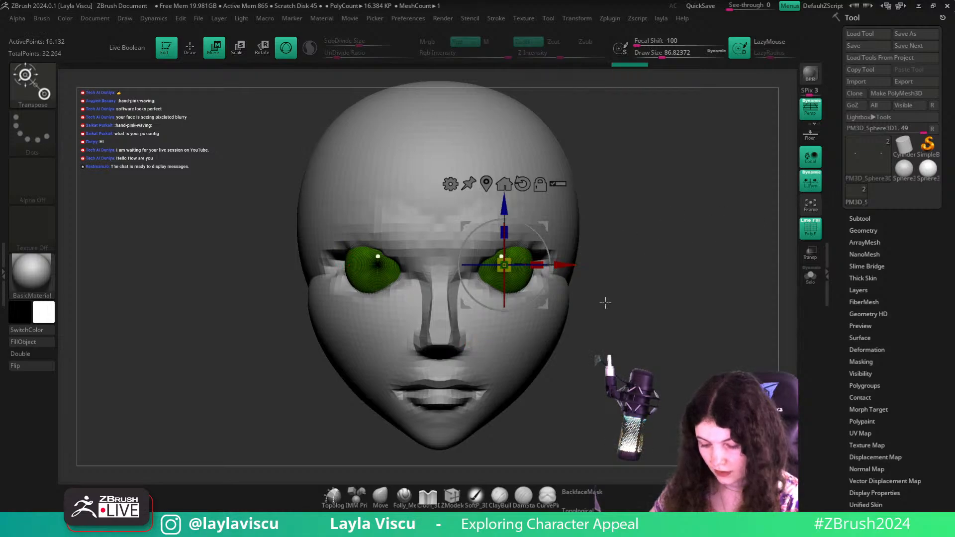
{"action": "left_click", "coordinate": [810, 276]}
{"action": "left_click_drag", "start_coordinate": [529, 281], "coordinate": [471, 284]}
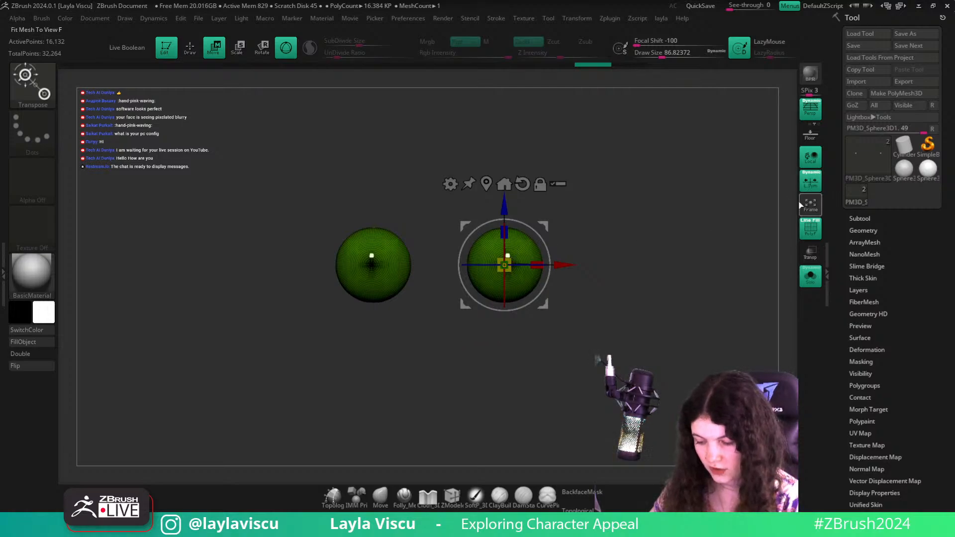
{"action": "left_click_drag", "start_coordinate": [504, 265], "coordinate": [490, 272]}
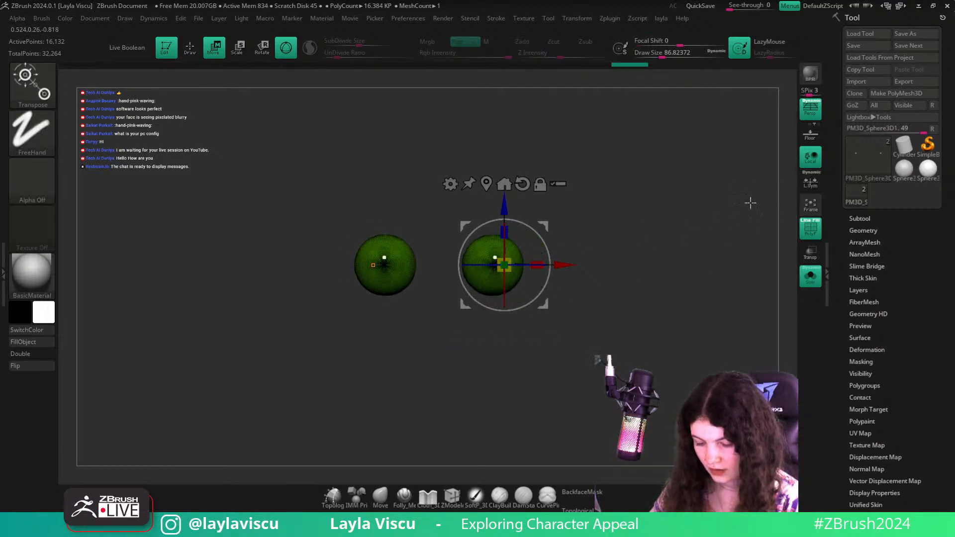
{"action": "key", "text": "ctrl+z"}
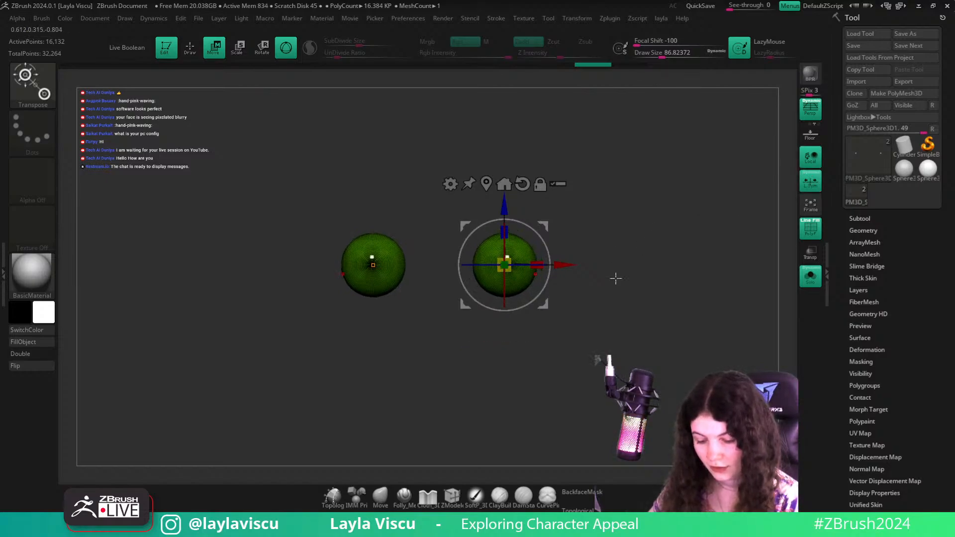
Turn off the polygroup wireframe and solo display, and fill the eyeballs with white
{"action": "key", "text": "shift+f"}
{"action": "left_click", "coordinate": [801, 276]}
{"action": "key", "text": "q"}
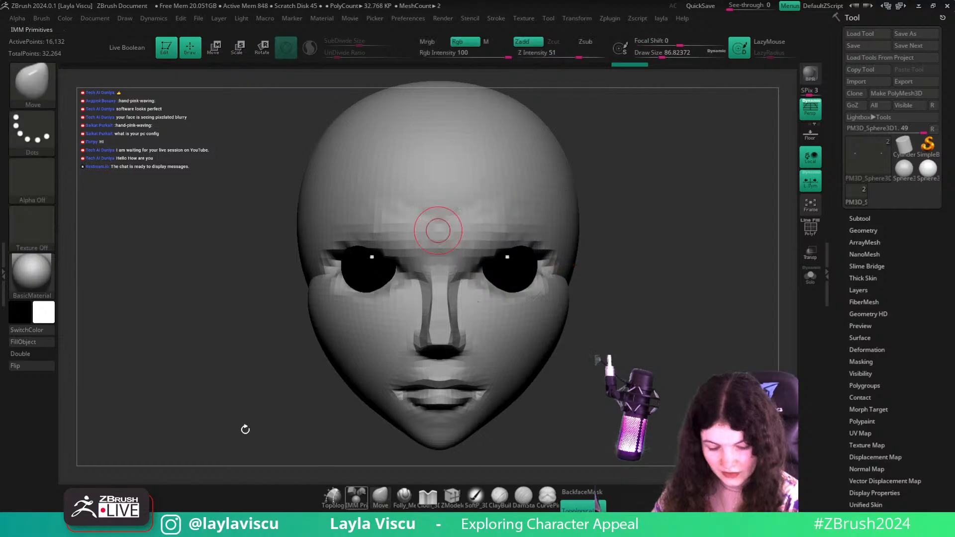
{"action": "left_click", "coordinate": [38, 342]}
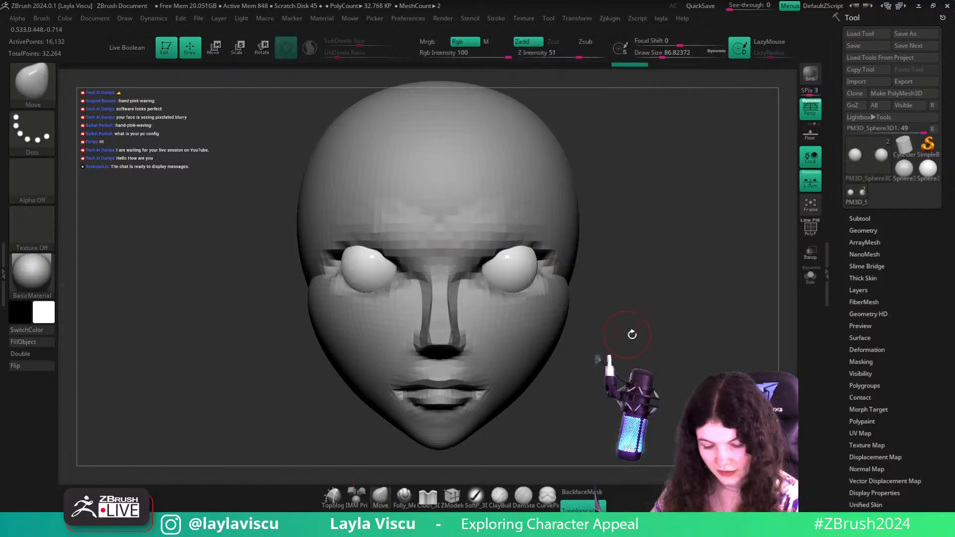
{"action": "left_click_drag", "start_coordinate": [630, 332], "coordinate": [574, 330], "text": "alt"}
{"action": "key", "text": "shift+f"}
{"action": "left_click_drag", "start_coordinate": [643, 324], "coordinate": [637, 330]}
{"action": "key", "text": "shift+f"}
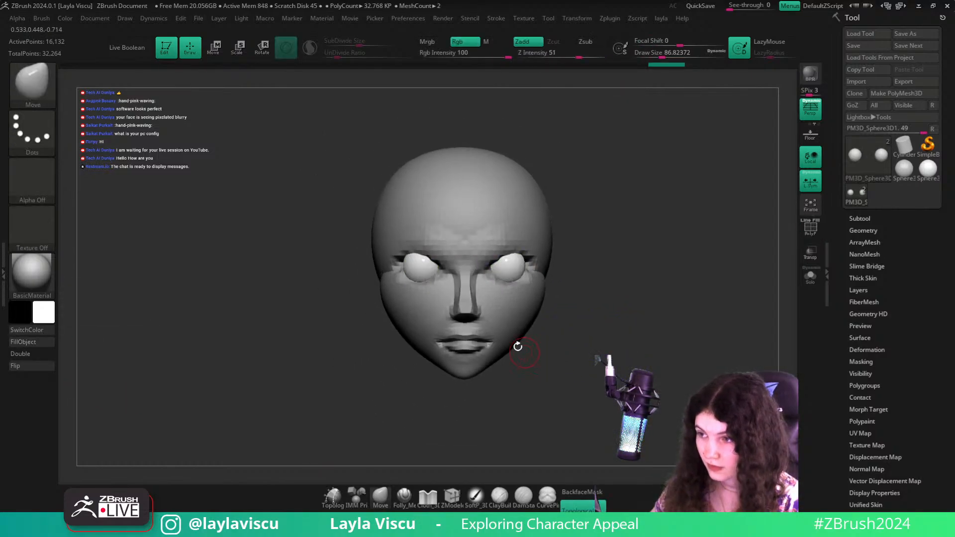
Make the head transparent and scale both eyeballs up slightly with the gizmo
{"action": "key", "text": "w"}
{"action": "right_click_drag", "start_coordinate": [587, 308], "coordinate": [620, 313], "text": "ctrl"}
{"action": "left_click_drag", "start_coordinate": [620, 313], "coordinate": [625, 211], "text": "shift"}
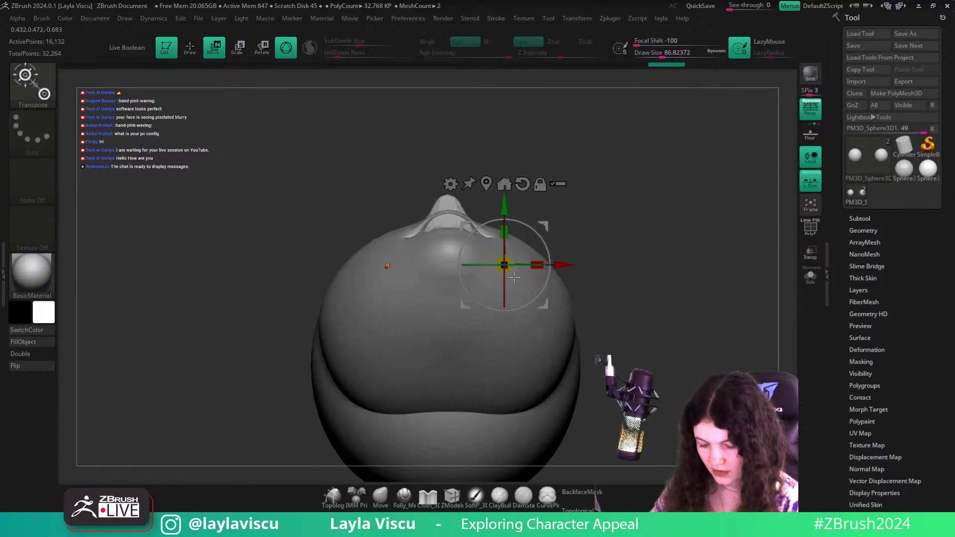
{"action": "left_click", "coordinate": [810, 276]}
{"action": "left_click", "coordinate": [810, 276]}
{"action": "left_click", "coordinate": [810, 252]}
{"action": "left_click_drag", "start_coordinate": [737, 301], "coordinate": [734, 337], "text": "shift"}
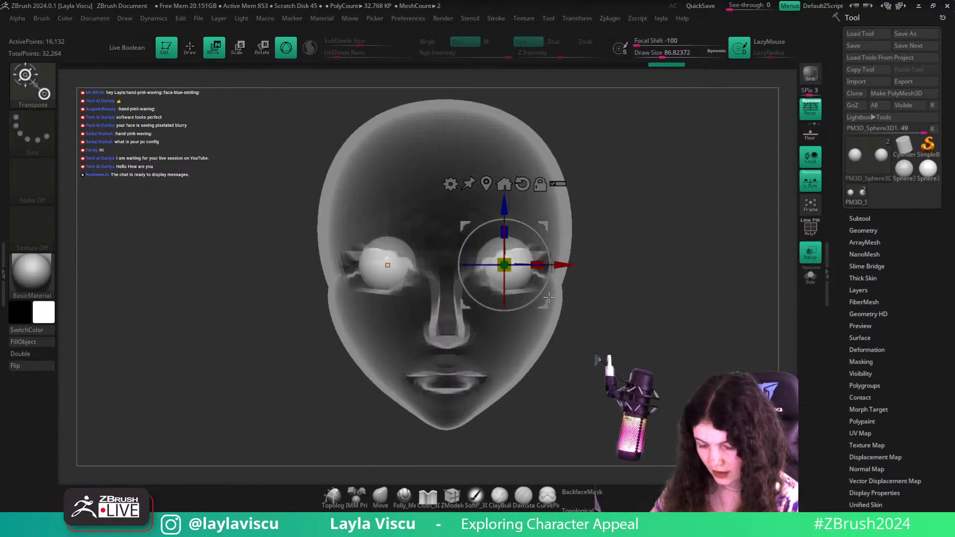
{"action": "left_click_drag", "start_coordinate": [511, 272], "coordinate": [520, 269]}
Push the eyeballs slightly deeper into the sockets in profile view and turn transparency off
{"action": "left_click_drag", "start_coordinate": [739, 322], "coordinate": [664, 326]}
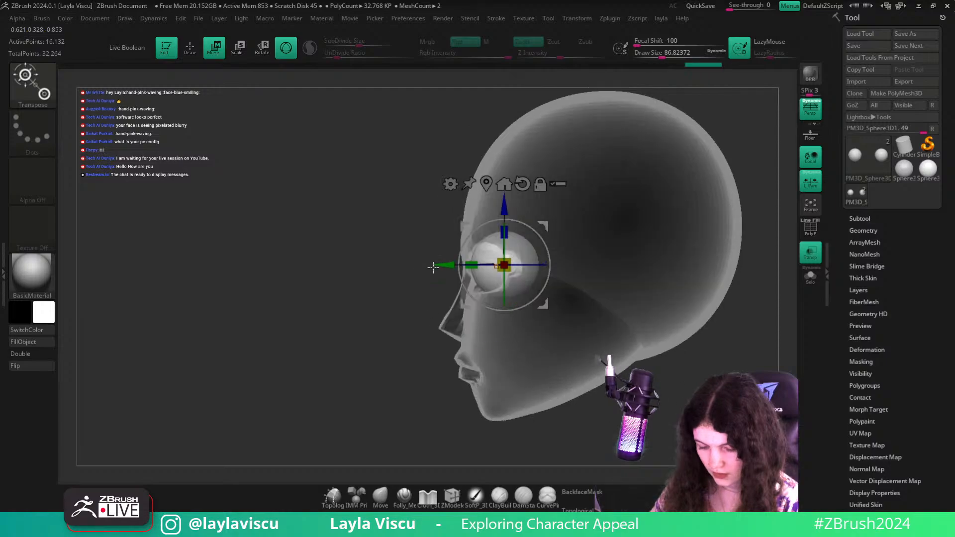
{"action": "left_click_drag", "start_coordinate": [440, 269], "coordinate": [448, 270]}
{"action": "left_click", "coordinate": [380, 497]}
{"action": "left_click_drag", "start_coordinate": [326, 425], "coordinate": [393, 418]}
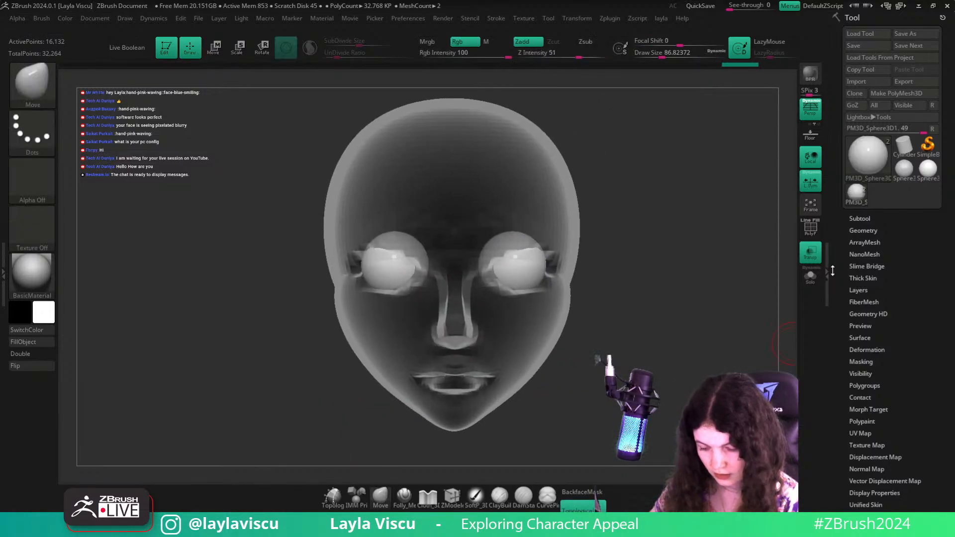
{"action": "left_click", "coordinate": [810, 253]}
{"action": "right_click_drag", "start_coordinate": [708, 280], "coordinate": [601, 288], "text": "ctrl"}
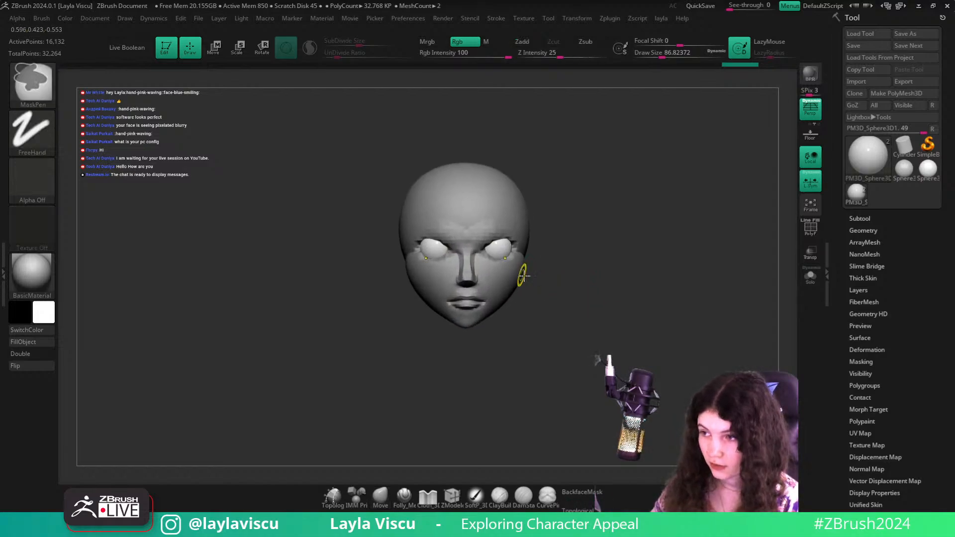
{"action": "right_click_drag", "start_coordinate": [522, 275], "coordinate": [535, 283], "text": "ctrl"}
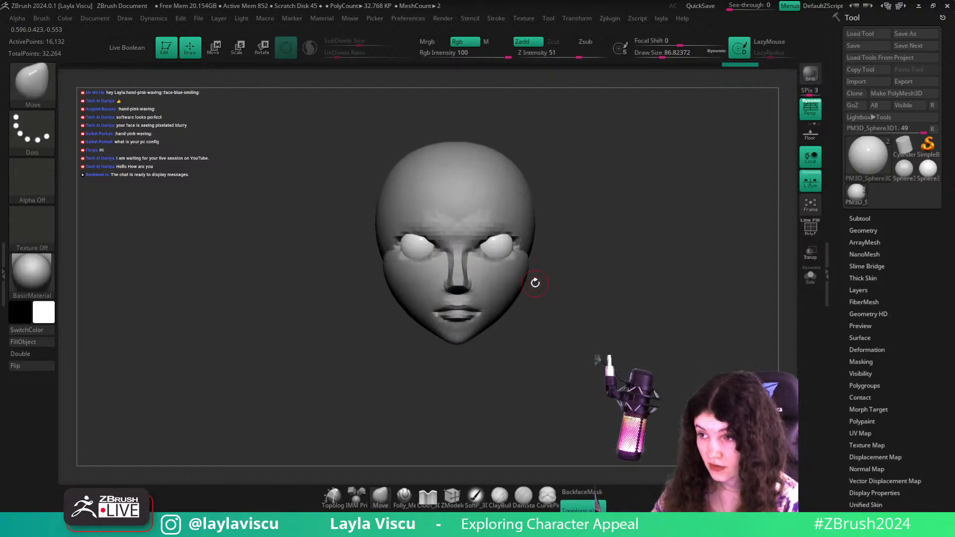
Select the head and polish its surface with the hPolish brush at a draw size of about 257
{"action": "left_click", "coordinate": [474, 201], "text": "alt"}
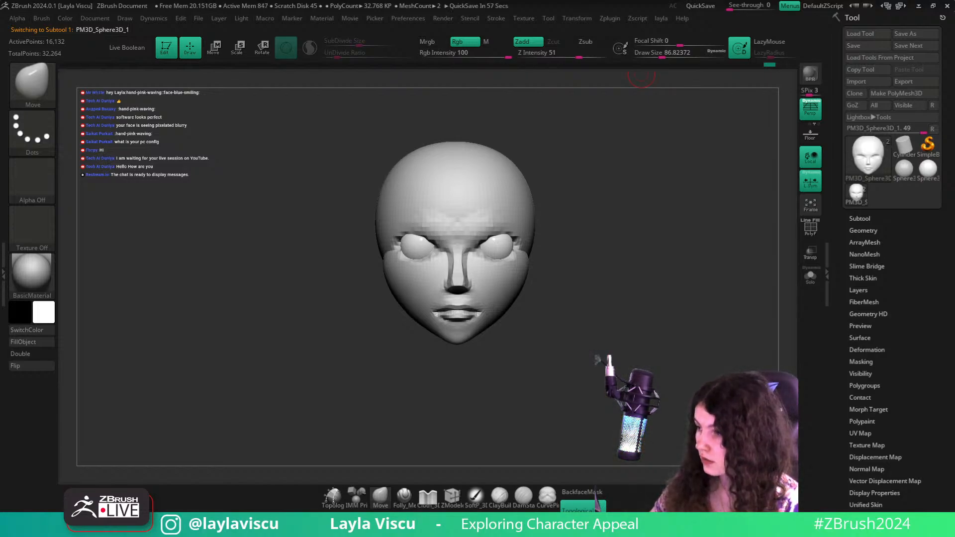
{"action": "left_click_drag", "start_coordinate": [714, 233], "coordinate": [539, 227]}
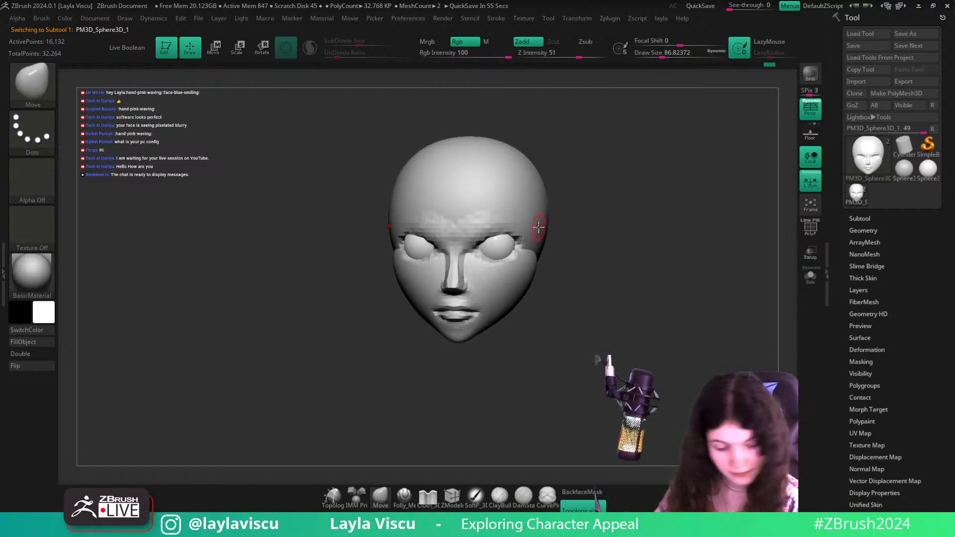
{"action": "key", "text": "b"}
{"action": "key", "text": "h"}
{"action": "key", "text": "p"}
{"action": "key", "text": "s"}
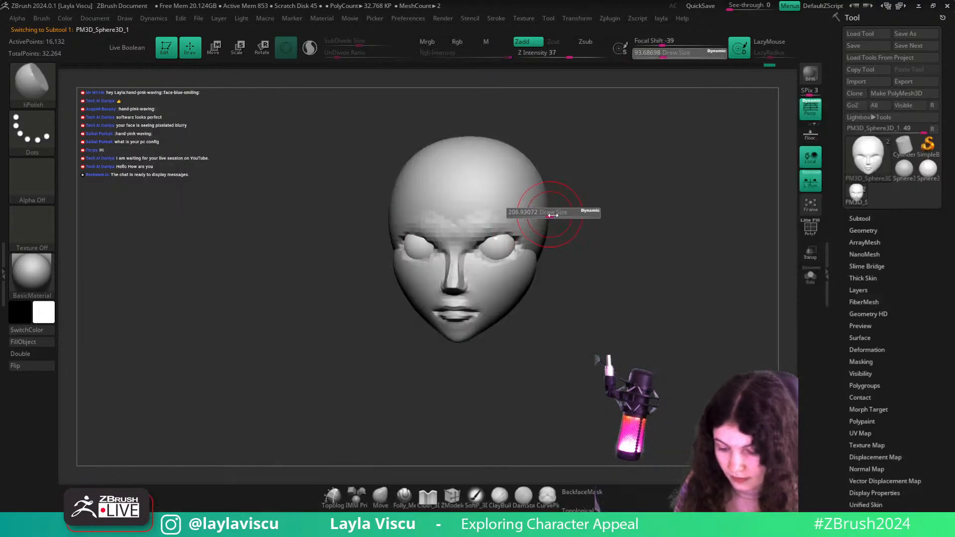
{"action": "mouse_move", "coordinate": [553, 215]}
{"action": "left_mouse_down"}
{"action": "mouse_move", "coordinate": [600, 201]}
{"action": "mouse_move", "coordinate": [541, 232]}
{"action": "mouse_move", "coordinate": [643, 234]}
{"action": "mouse_move", "coordinate": [631, 213]}
{"action": "mouse_move", "coordinate": [542, 231]}
{"action": "mouse_move", "coordinate": [625, 228]}
{"action": "mouse_move", "coordinate": [613, 231]}
{"action": "left_mouse_up"}
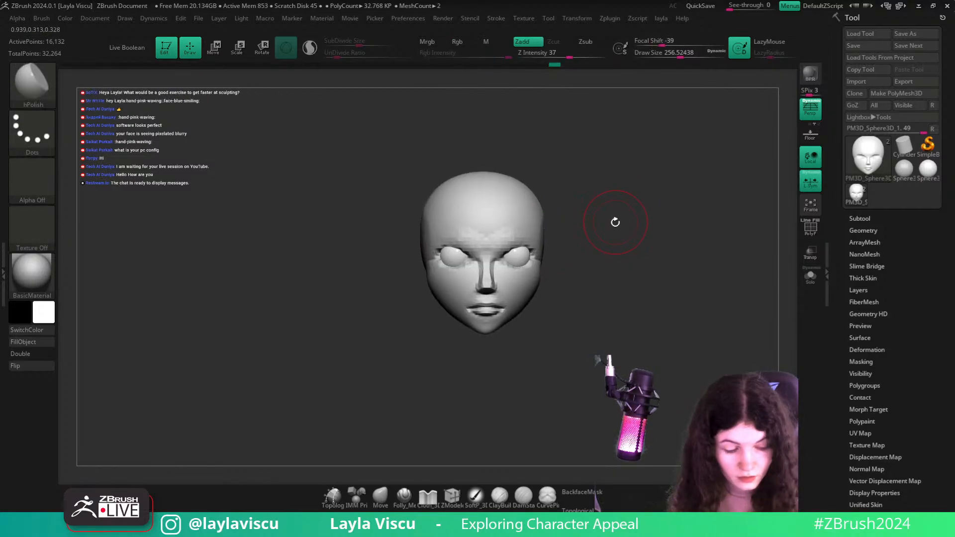
Switch to the ClayBuildup brush with a draw size of about 202
{"action": "key", "text": "b"}
{"action": "key", "text": "c"}
{"action": "key", "text": "b"}
{"action": "key", "text": "s"}
{"action": "left_click_drag", "start_coordinate": [619, 229], "coordinate": [616, 228]}
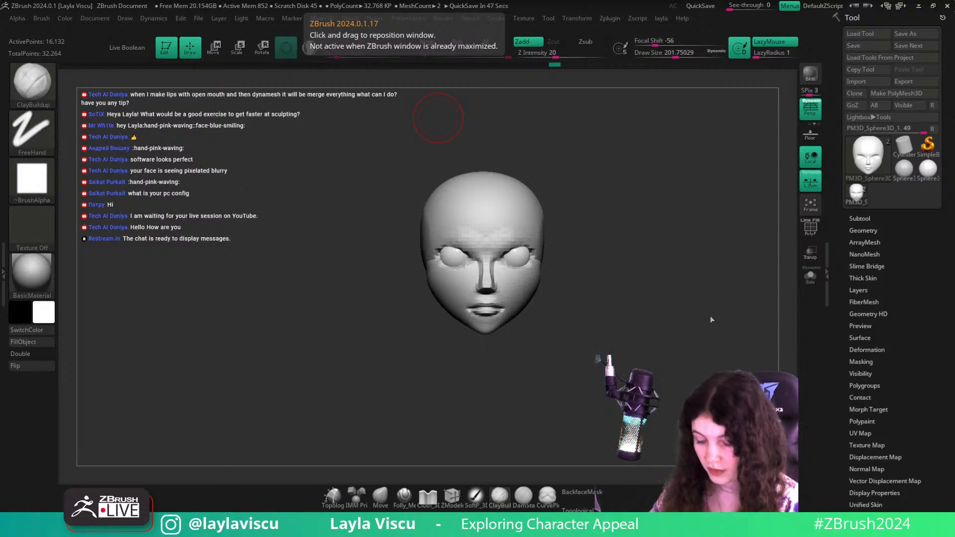
{"action": "left_click_drag", "start_coordinate": [711, 319], "coordinate": [583, 247]}
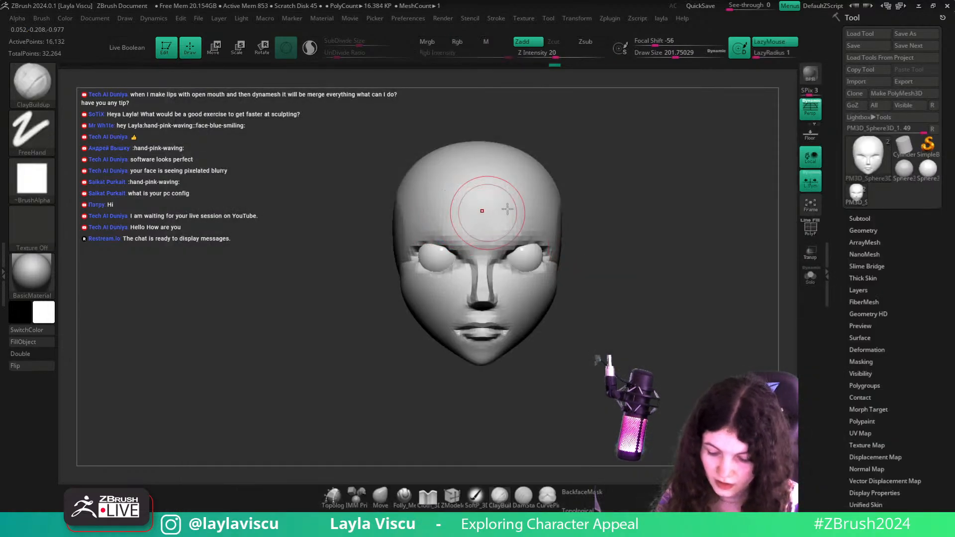
{"action": "left_click_drag", "start_coordinate": [655, 213], "coordinate": [611, 193]}
Switch to the Folly_Mech Cut brush with a draw size of about 101 and check the head from several angles
{"action": "left_click", "coordinate": [405, 496]}
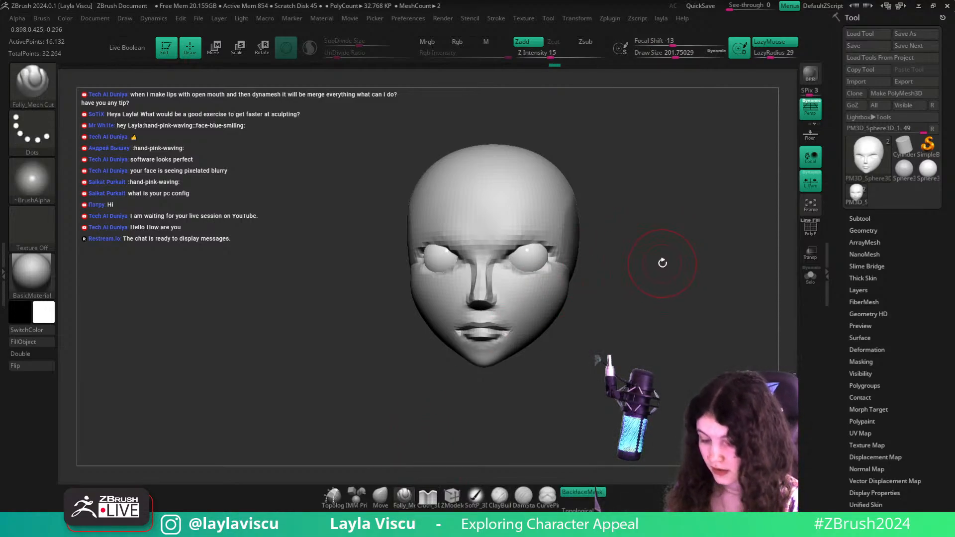
{"action": "left_click_drag", "start_coordinate": [662, 263], "coordinate": [654, 280]}
{"action": "key", "text": "s"}
{"action": "right_click_drag", "start_coordinate": [652, 274], "coordinate": [657, 264], "text": "ctrl"}
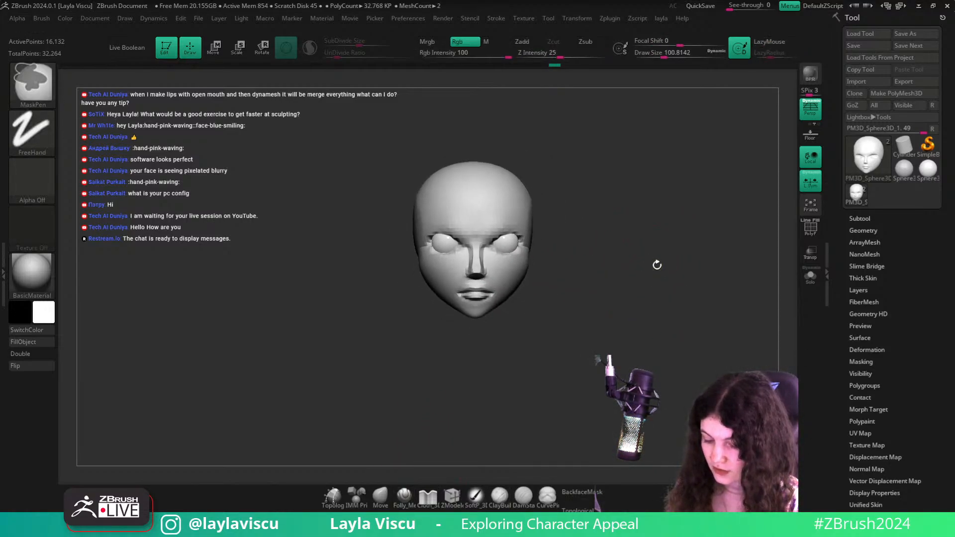
{"action": "key", "text": "shift+f"}
{"action": "key", "text": "shift+f"}
{"action": "left_click_drag", "start_coordinate": [656, 301], "coordinate": [651, 344]}
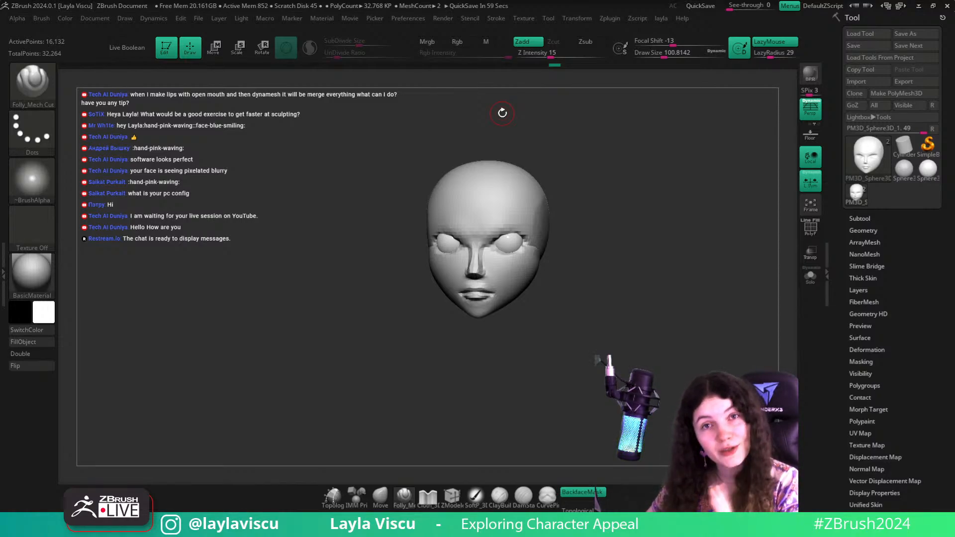
{"action": "mouse_move", "coordinate": [573, 259]}
{"action": "left_mouse_down", "text": "alt"}
{"action": "mouse_move", "coordinate": [559, 259]}
{"action": "mouse_move", "coordinate": [678, 243]}
{"action": "left_mouse_up", "text": "alt"}
{"action": "key", "text": "ctrl"}
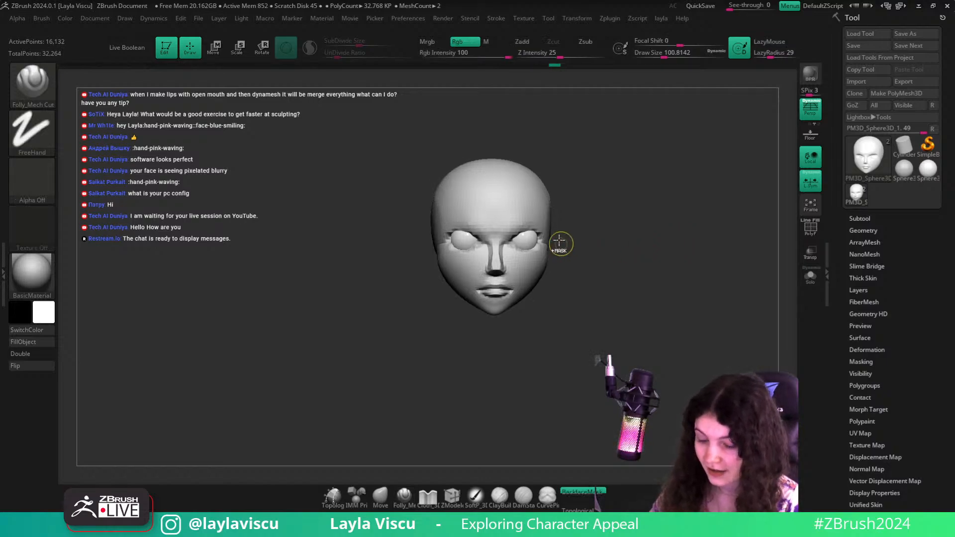
{"action": "right_click_drag", "start_coordinate": [560, 242], "coordinate": [583, 257], "text": "ctrl"}
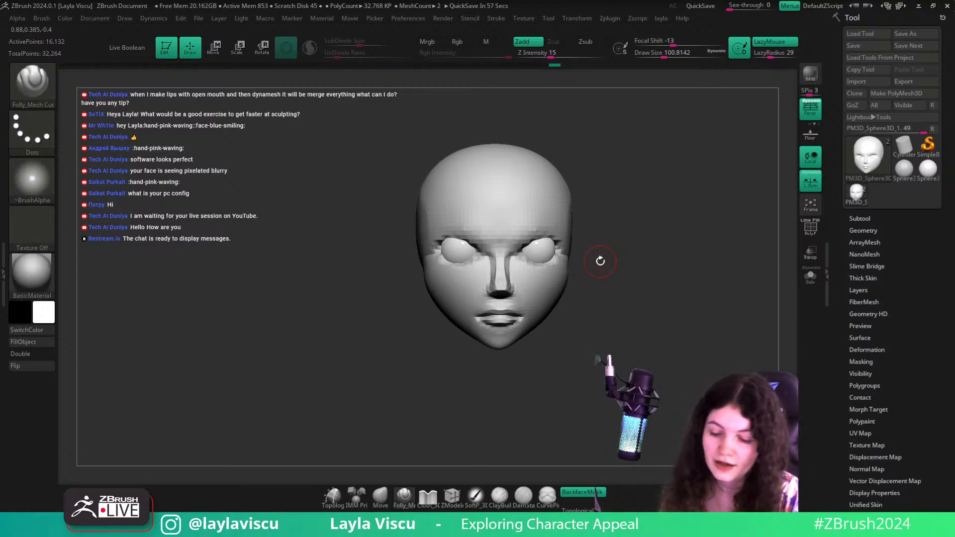
Isolate the head and flatten the eye socket planes with the TrimDynamic brush at a draw size of about 101
{"action": "left_click_drag", "start_coordinate": [671, 266], "coordinate": [776, 286]}
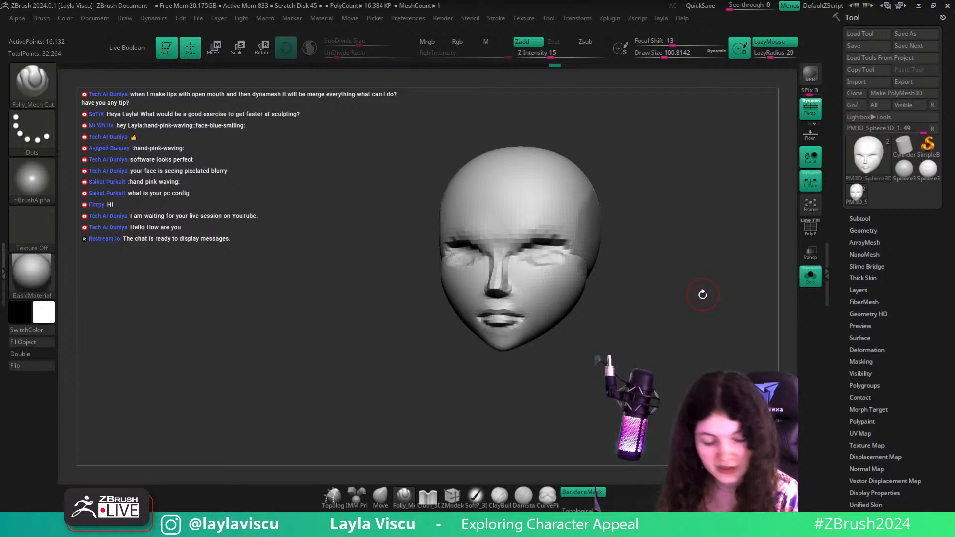
{"action": "key", "text": "b"}
{"action": "key", "text": "t"}
{"action": "key", "text": "d"}
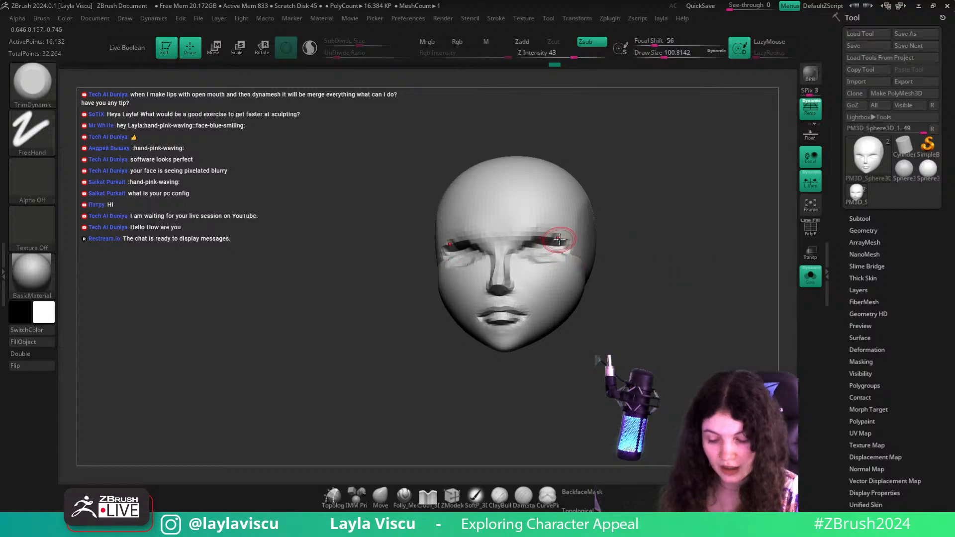
{"action": "mouse_move", "coordinate": [559, 239]}
{"action": "left_mouse_down"}
{"action": "mouse_move", "coordinate": [510, 254]}
{"action": "mouse_move", "coordinate": [554, 236]}
{"action": "mouse_move", "coordinate": [541, 232]}
{"action": "mouse_move", "coordinate": [514, 256]}
{"action": "left_mouse_up"}
{"action": "left_click_drag", "start_coordinate": [694, 264], "coordinate": [722, 255]}
{"action": "left_click_drag", "start_coordinate": [617, 268], "coordinate": [580, 255]}
{"action": "mouse_move", "coordinate": [547, 268]}
{"action": "right_mouse_down", "text": "ctrl"}
{"action": "mouse_move", "coordinate": [509, 250]}
{"action": "mouse_move", "coordinate": [543, 249]}
{"action": "right_mouse_up", "text": "ctrl"}
{"action": "left_click_drag", "start_coordinate": [711, 292], "coordinate": [756, 279]}
{"action": "key", "text": "space"}
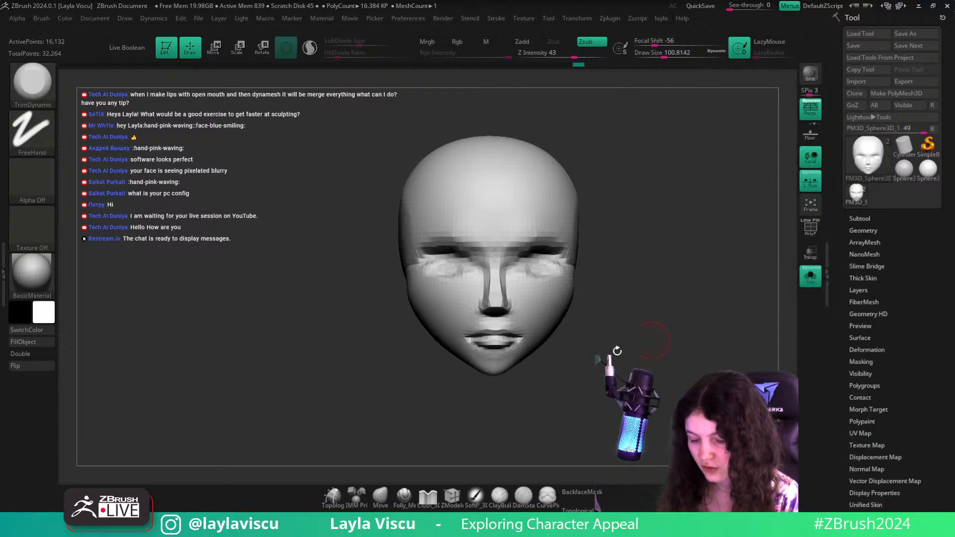
Show the eyeballs again and cut the brow plane from the nose bridge outward with the Folly_Mech Cut brush
{"action": "left_click", "coordinate": [404, 495]}
{"action": "left_click", "coordinate": [810, 276]}
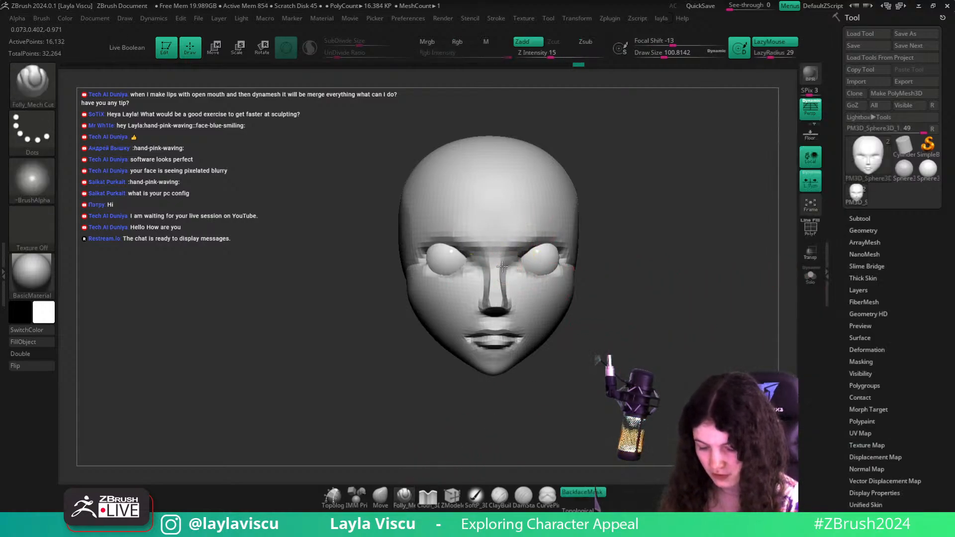
{"action": "left_click_drag", "start_coordinate": [502, 267], "coordinate": [529, 238]}
{"action": "key", "text": "ctrl+z"}
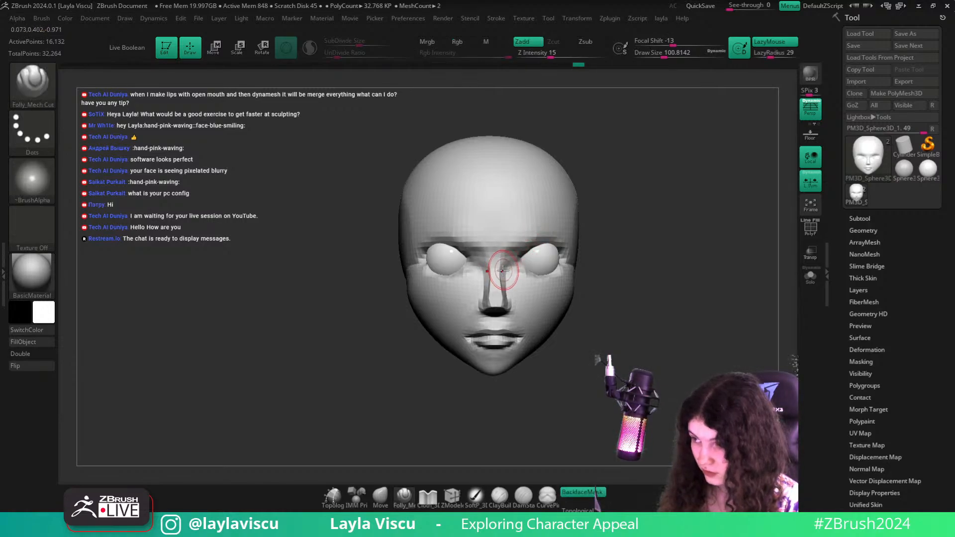
{"action": "mouse_move", "coordinate": [503, 280]}
{"action": "left_mouse_down"}
{"action": "mouse_move", "coordinate": [522, 239]}
{"action": "mouse_move", "coordinate": [507, 258]}
{"action": "mouse_move", "coordinate": [554, 235]}
{"action": "left_mouse_up"}
{"action": "key", "text": "ctrl+z"}
{"action": "left_click_drag", "start_coordinate": [600, 230], "coordinate": [626, 234]}
{"action": "mouse_move", "coordinate": [520, 246]}
{"action": "left_mouse_down"}
{"action": "mouse_move", "coordinate": [593, 234]}
{"action": "mouse_move", "coordinate": [665, 254]}
{"action": "mouse_move", "coordinate": [628, 242]}
{"action": "left_mouse_up"}
Switch to the Move brush with a draw size of about 257 and check the head in profile and from the front
{"action": "left_click_drag", "start_coordinate": [746, 303], "coordinate": [648, 293], "text": "shift"}
{"action": "right_click_drag", "start_coordinate": [644, 270], "coordinate": [656, 271], "text": "ctrl"}
{"action": "mouse_move", "coordinate": [682, 275]}
{"action": "left_mouse_down"}
{"action": "mouse_move", "coordinate": [671, 273]}
{"action": "mouse_move", "coordinate": [673, 305]}
{"action": "left_mouse_up"}
{"action": "key", "text": "b"}
{"action": "key", "text": "m"}
{"action": "key", "text": "v"}
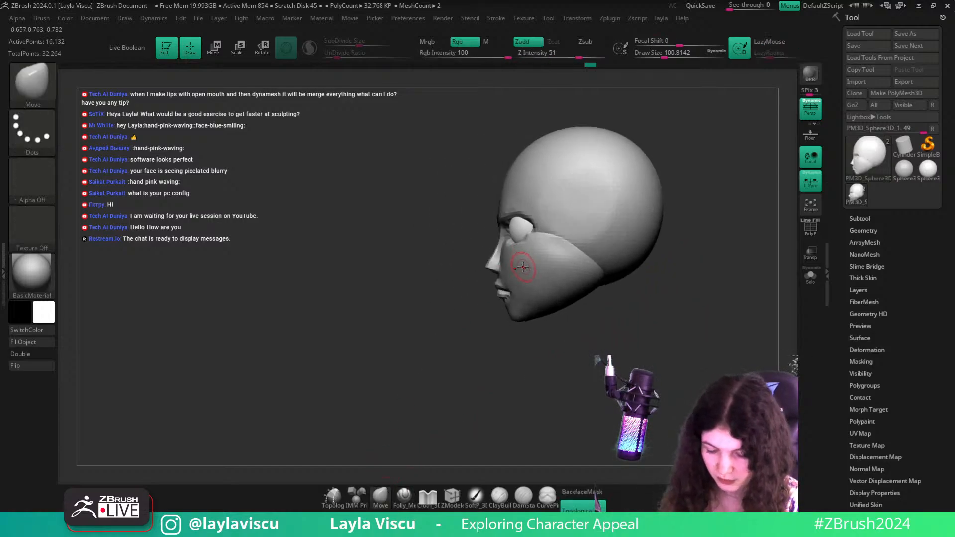
{"action": "key", "text": "s"}
{"action": "left_click_drag", "start_coordinate": [523, 267], "coordinate": [540, 261]}
{"action": "mouse_move", "coordinate": [566, 356]}
{"action": "left_mouse_down"}
{"action": "mouse_move", "coordinate": [614, 361]}
{"action": "mouse_move", "coordinate": [601, 405]}
{"action": "left_mouse_up"}
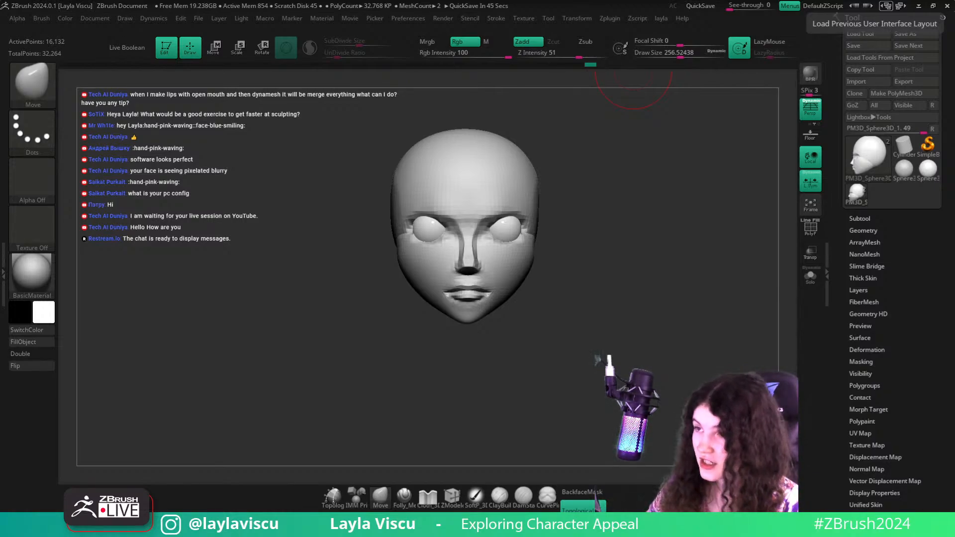
Switch to the browser and look through the images of the Day #10 "Toy" monkey sculpt post on Instagram
{"action": "left_click_drag", "start_coordinate": [902, 1], "coordinate": [575, 62]}
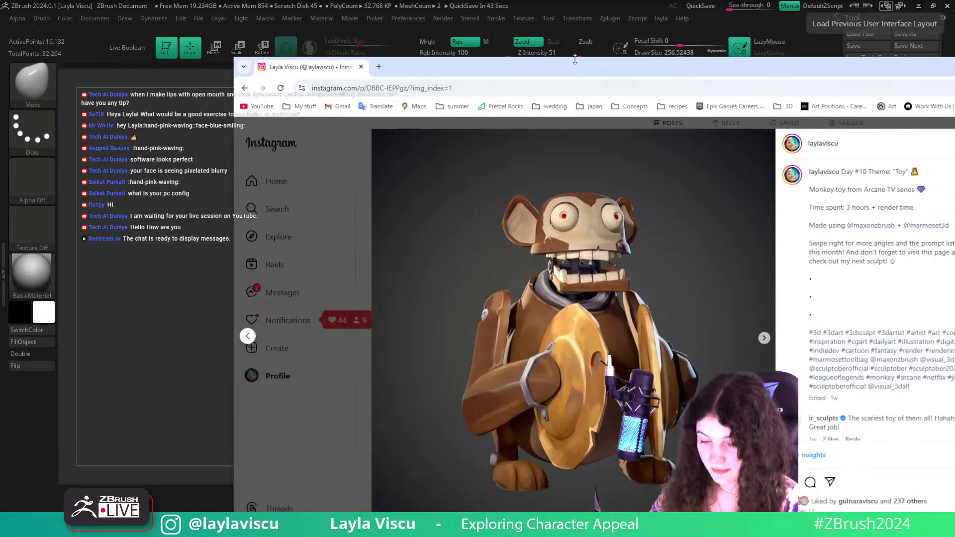
{"action": "double_click", "coordinate": [575, 63]}
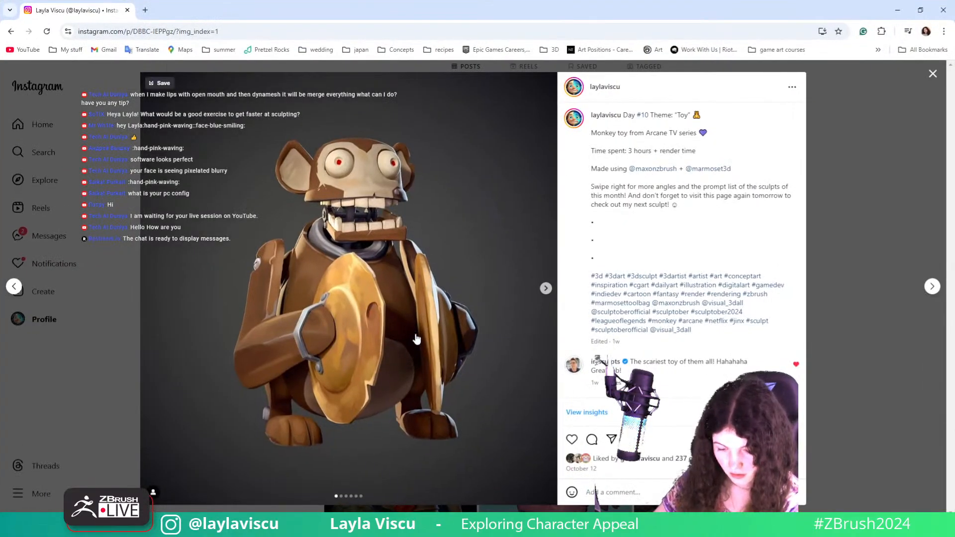
{"action": "left_click", "coordinate": [545, 288]}
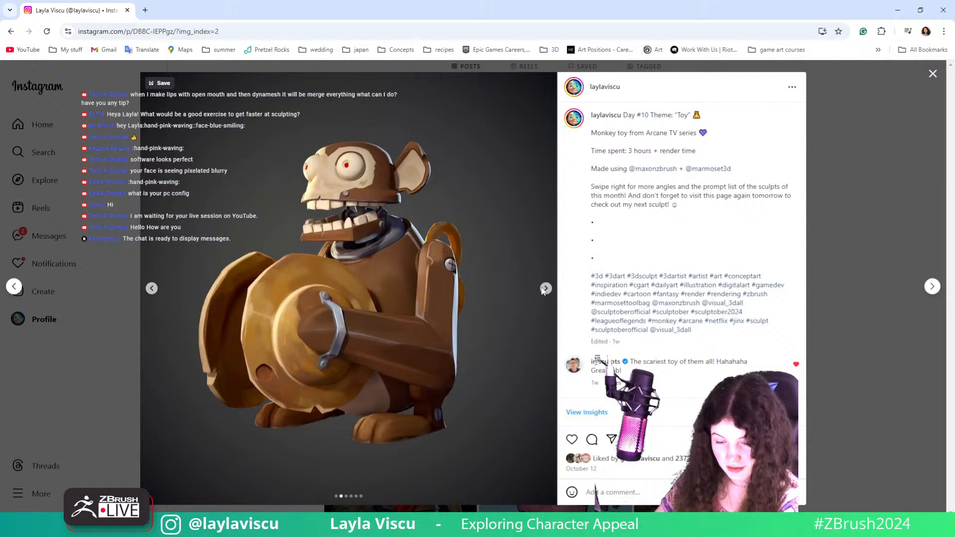
{"action": "left_click", "coordinate": [545, 288]}
{"action": "left_click", "coordinate": [545, 288]}
{"action": "left_click", "coordinate": [544, 288]}
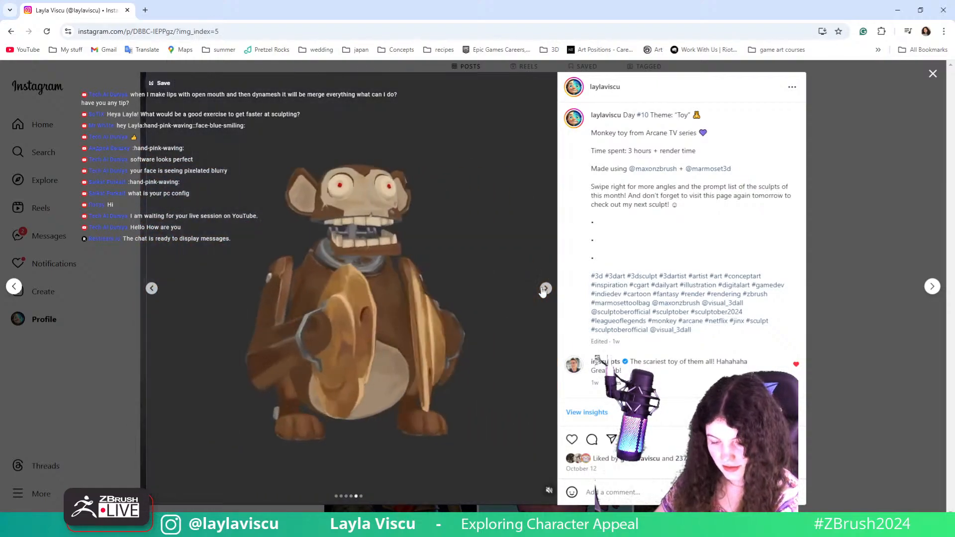
Go back and forth through the monkey sculpt's renders and turntable, ending on the Sculptober 2024 prompt list
{"action": "left_click", "coordinate": [151, 289]}
{"action": "left_click", "coordinate": [152, 288]}
{"action": "left_click", "coordinate": [152, 289]}
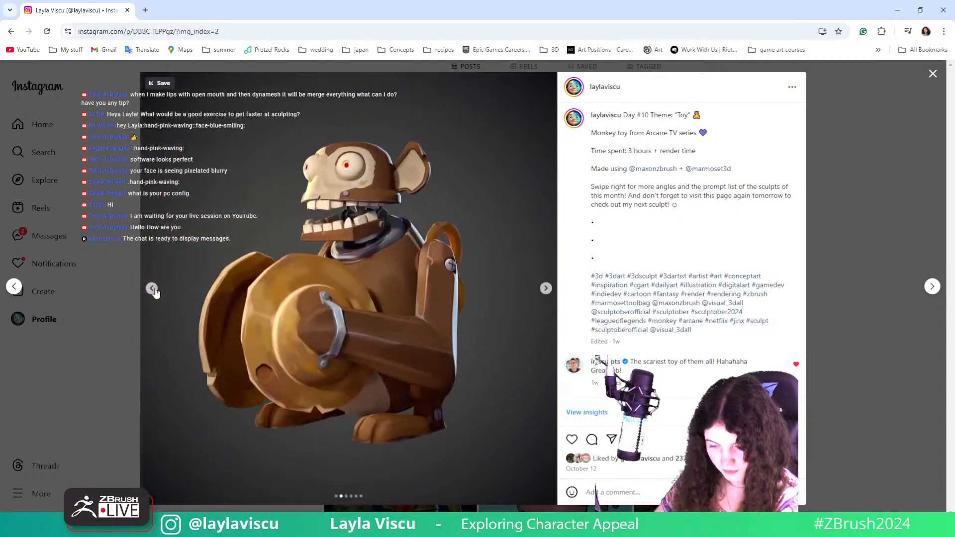
{"action": "left_click", "coordinate": [151, 289]}
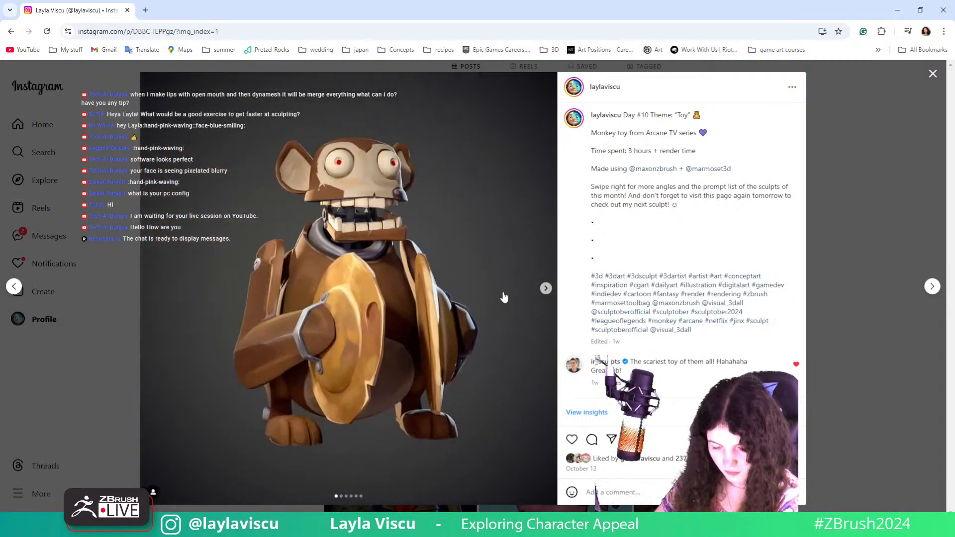
{"action": "left_click", "coordinate": [546, 288]}
{"action": "left_click", "coordinate": [546, 289]}
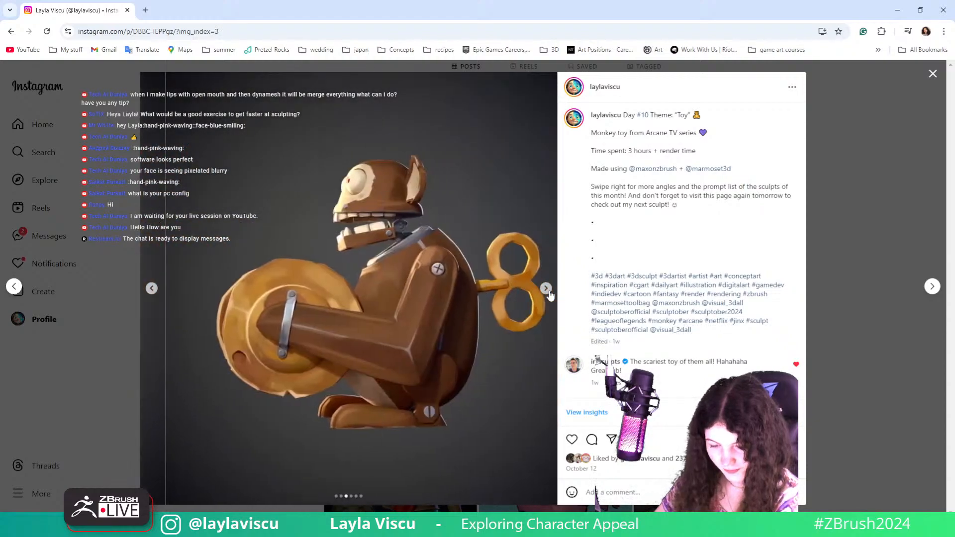
{"action": "left_click", "coordinate": [546, 288]}
{"action": "left_click", "coordinate": [546, 289]}
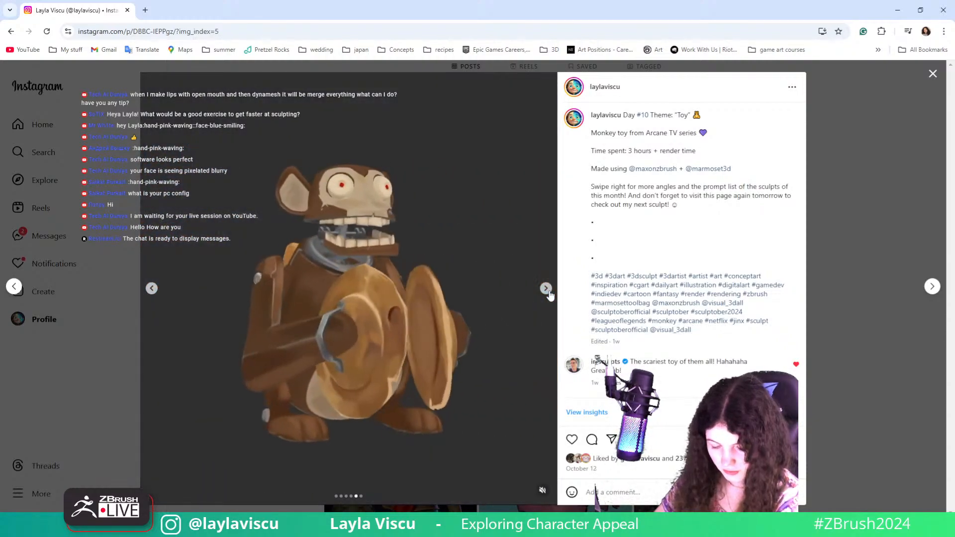
{"action": "left_click", "coordinate": [546, 288]}
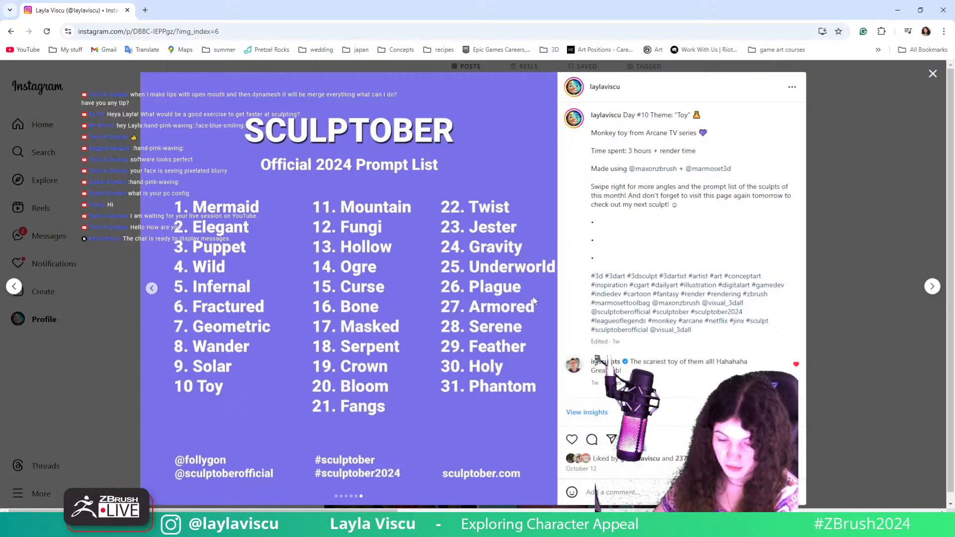
Return to ZBrush and reshape the top of the cranium with the Move brush at a draw size of about 620
{"action": "key", "text": "alt+Tab"}
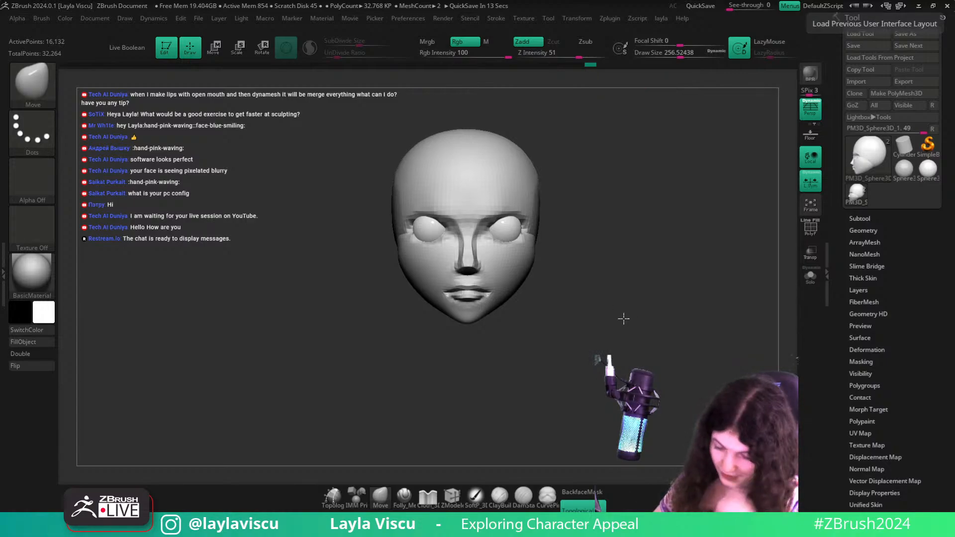
{"action": "mouse_move", "coordinate": [622, 316]}
{"action": "left_mouse_down"}
{"action": "mouse_move", "coordinate": [603, 315]}
{"action": "mouse_move", "coordinate": [639, 328]}
{"action": "left_mouse_up"}
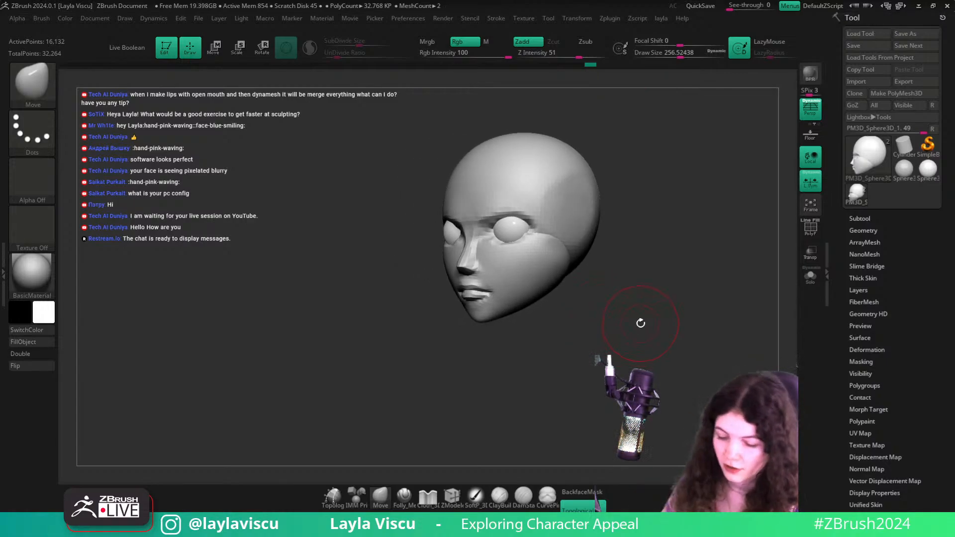
{"action": "mouse_move", "coordinate": [676, 300]}
{"action": "left_mouse_down"}
{"action": "mouse_move", "coordinate": [682, 320]}
{"action": "mouse_move", "coordinate": [671, 308]}
{"action": "left_mouse_up"}
{"action": "key", "text": "s"}
{"action": "left_click_drag", "start_coordinate": [528, 191], "coordinate": [520, 167]}
{"action": "key", "text": "s"}
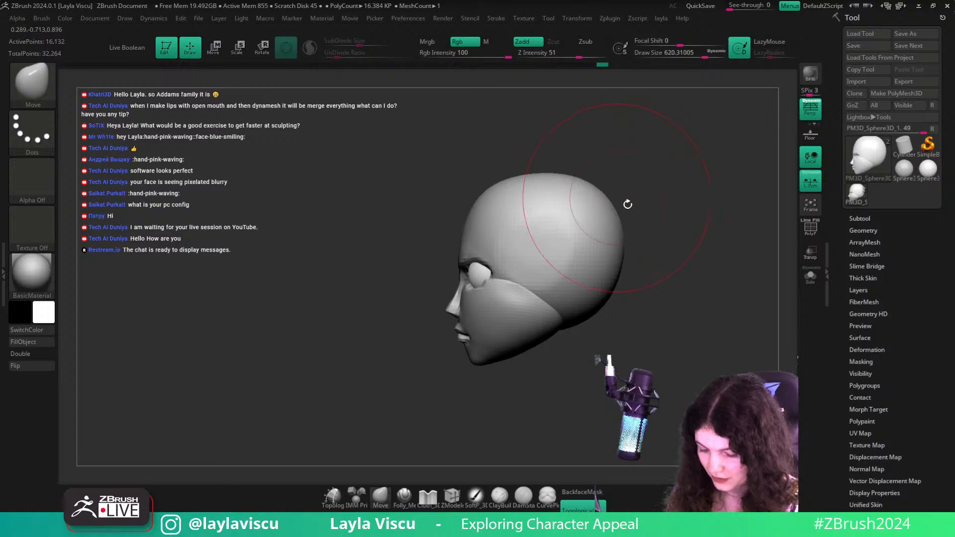
{"action": "right_click_drag", "start_coordinate": [624, 205], "coordinate": [639, 217], "text": "ctrl"}
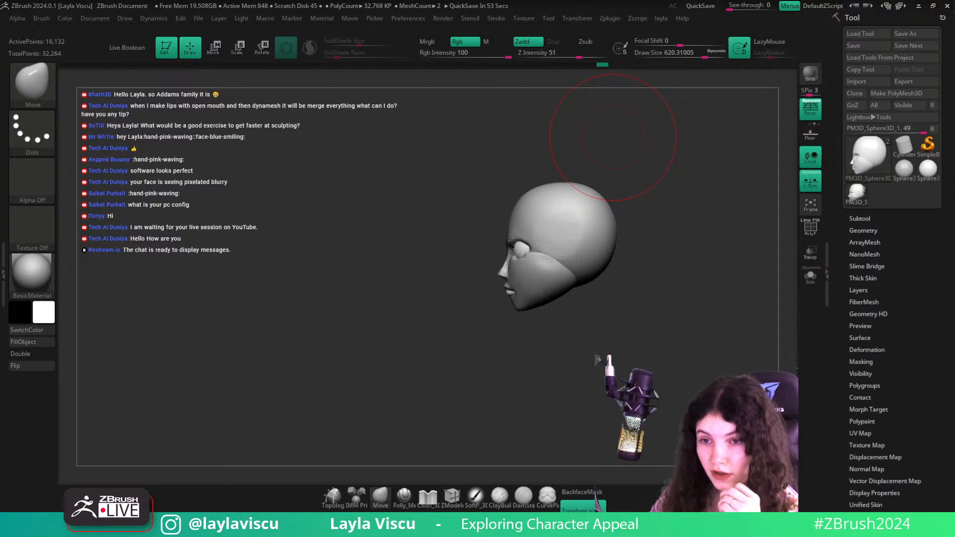
Adjust the side of the skull from behind with the Move brush at a draw size of about 602
{"action": "left_click_drag", "start_coordinate": [656, 296], "coordinate": [490, 226]}
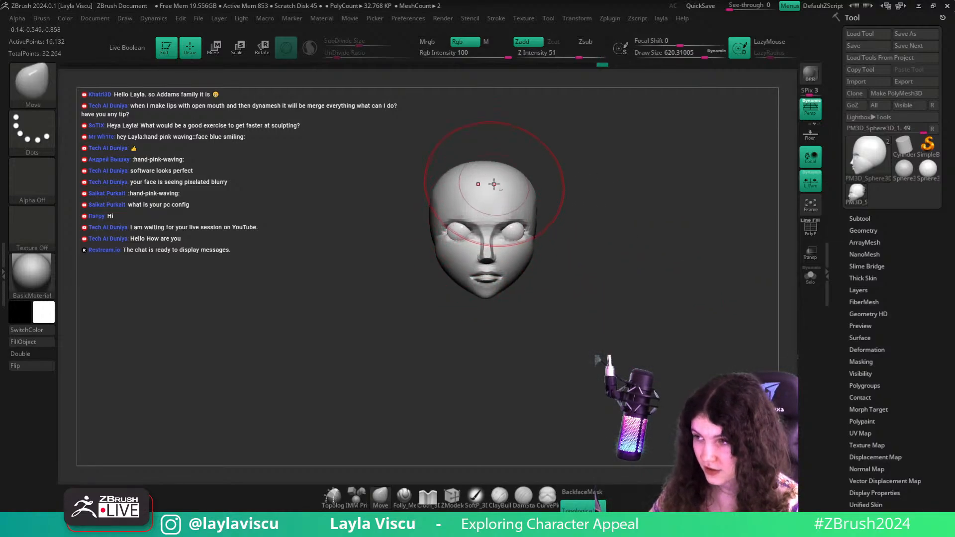
{"action": "mouse_move", "coordinate": [646, 185]}
{"action": "left_mouse_down"}
{"action": "mouse_move", "coordinate": [707, 231]}
{"action": "mouse_move", "coordinate": [708, 219]}
{"action": "left_mouse_up"}
{"action": "key", "text": "s"}
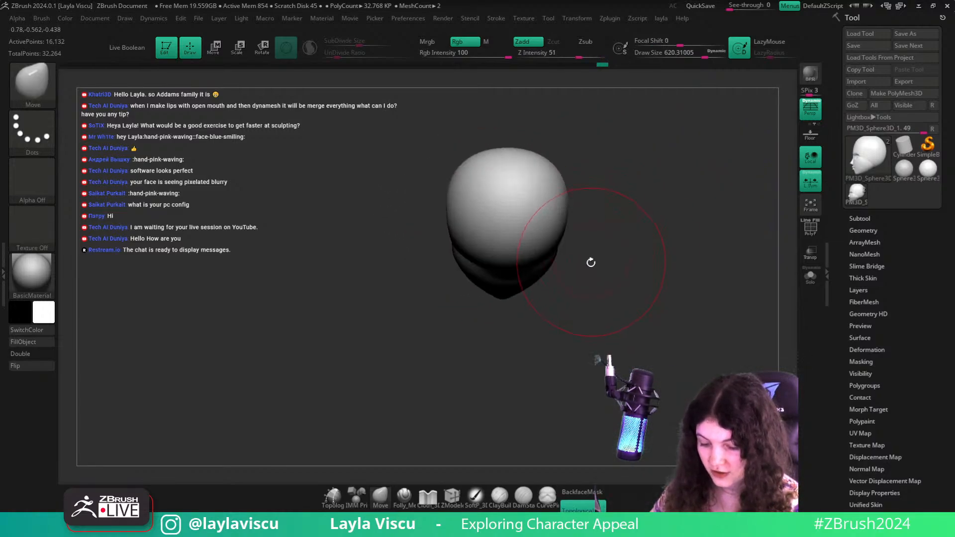
{"action": "left_click_drag", "start_coordinate": [590, 262], "coordinate": [539, 261]}
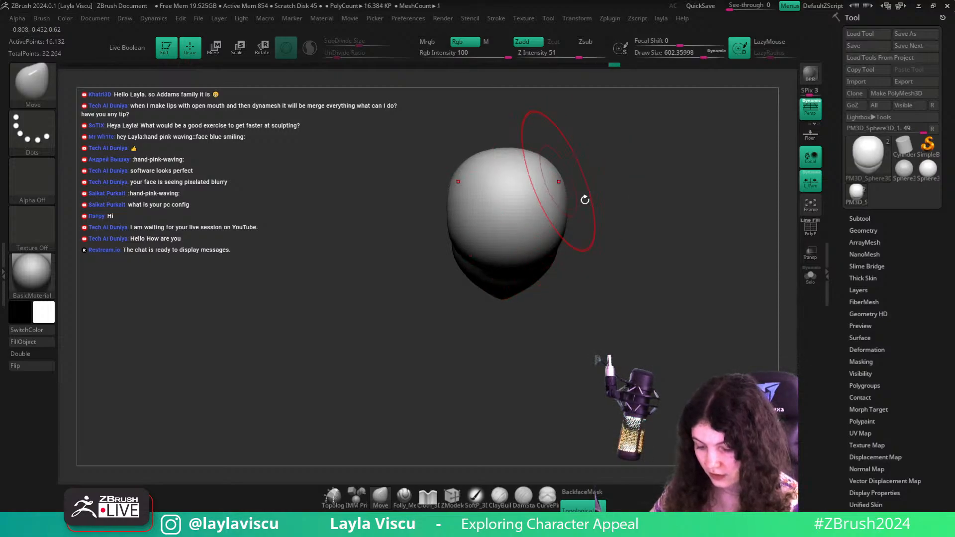
{"action": "mouse_move", "coordinate": [582, 198]}
{"action": "left_mouse_down", "text": "shift"}
{"action": "mouse_move", "coordinate": [743, 305]}
{"action": "mouse_move", "coordinate": [642, 298]}
{"action": "left_mouse_up", "text": "shift"}
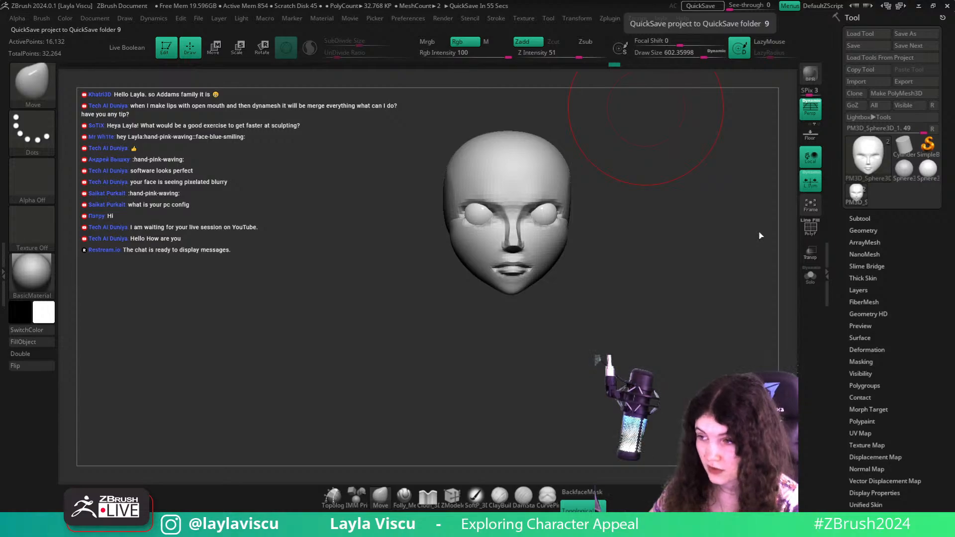
Reshape the chin and rear jawline with the Move brush at a draw size of about 257, then reduce it to about 145
{"action": "left_click_drag", "start_coordinate": [760, 235], "coordinate": [550, 253]}
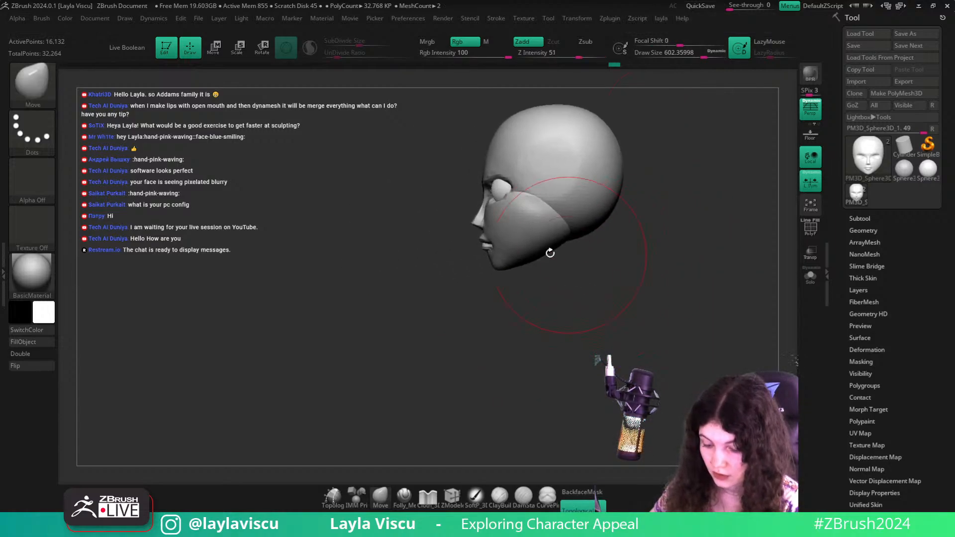
{"action": "right_click_drag", "start_coordinate": [519, 256], "coordinate": [560, 272], "text": "ctrl"}
{"action": "key", "text": "bracketleft"}
{"action": "key", "text": "bracketleft"}
{"action": "key", "text": "bracketleft"}
{"action": "key", "text": "bracketleft"}
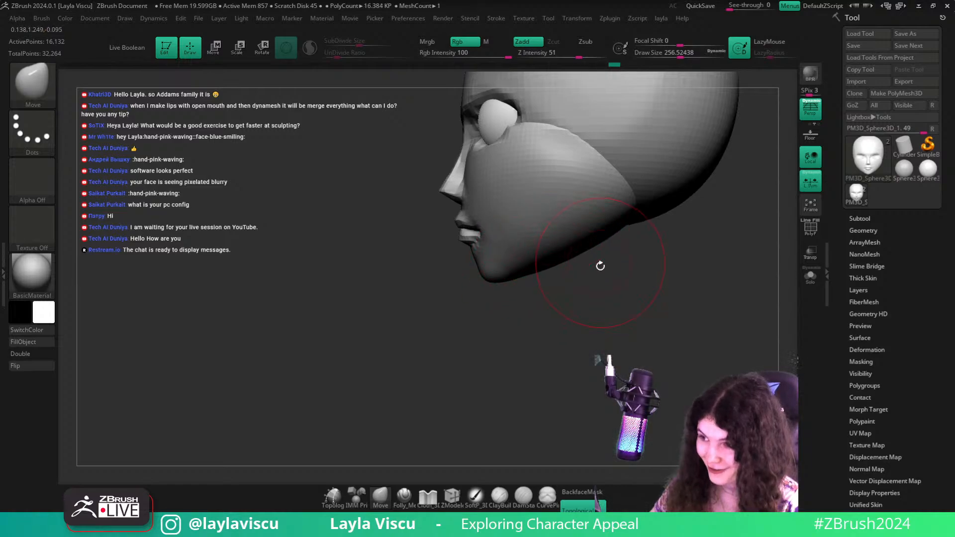
{"action": "left_click_drag", "start_coordinate": [600, 266], "coordinate": [597, 315], "text": "alt"}
{"action": "mouse_move", "coordinate": [501, 271]}
{"action": "left_mouse_down"}
{"action": "mouse_move", "coordinate": [507, 303]}
{"action": "mouse_move", "coordinate": [582, 330]}
{"action": "mouse_move", "coordinate": [530, 259]}
{"action": "left_mouse_up"}
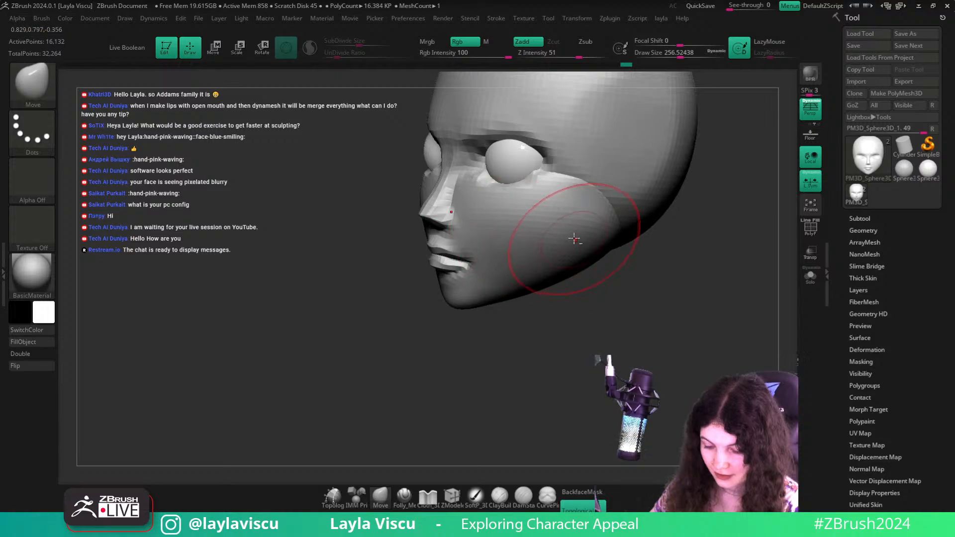
{"action": "left_click_drag", "start_coordinate": [573, 238], "coordinate": [577, 210]}
{"action": "key", "text": "bracketleft"}
{"action": "key", "text": "bracketleft"}
Duplicate the eyeballs subtool, scale the copy up slightly around its centre, and isolate it
{"action": "left_click_drag", "start_coordinate": [642, 276], "coordinate": [688, 278]}
{"action": "right_click_drag", "start_coordinate": [661, 274], "coordinate": [623, 259], "text": "ctrl"}
{"action": "left_click_drag", "start_coordinate": [624, 258], "coordinate": [605, 301], "text": "alt"}
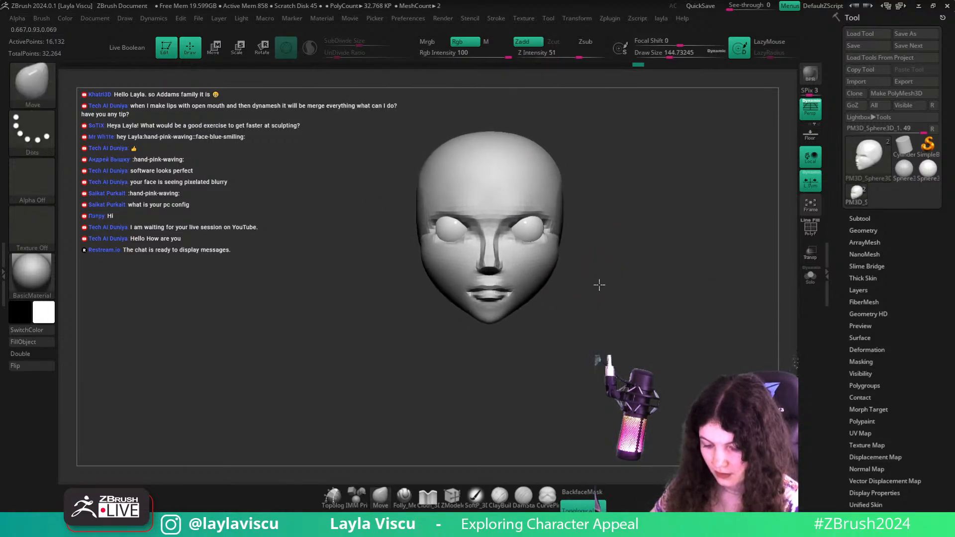
{"action": "left_click", "coordinate": [534, 227], "text": "alt"}
{"action": "key", "text": "ctrl+shift+d"}
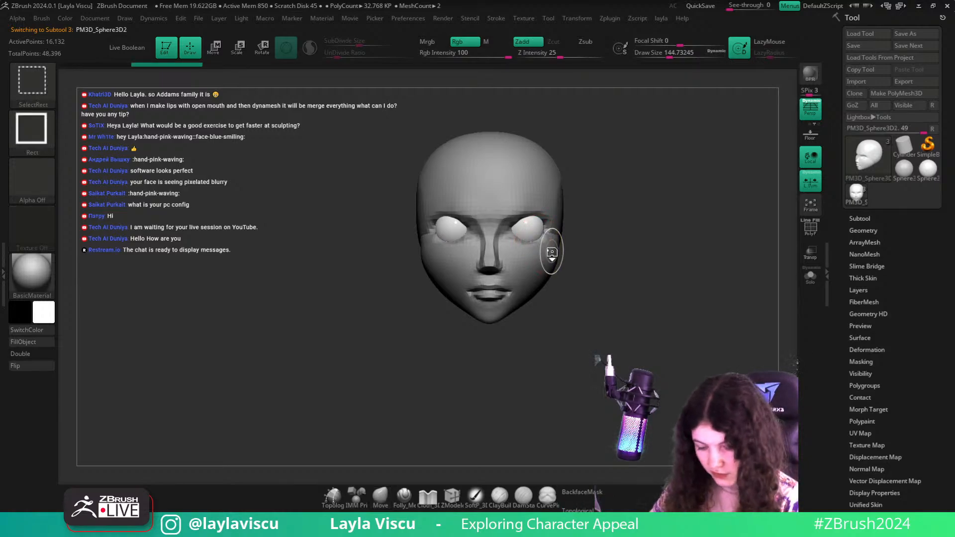
{"action": "key", "text": "w"}
{"action": "left_click_drag", "start_coordinate": [522, 228], "coordinate": [535, 233]}
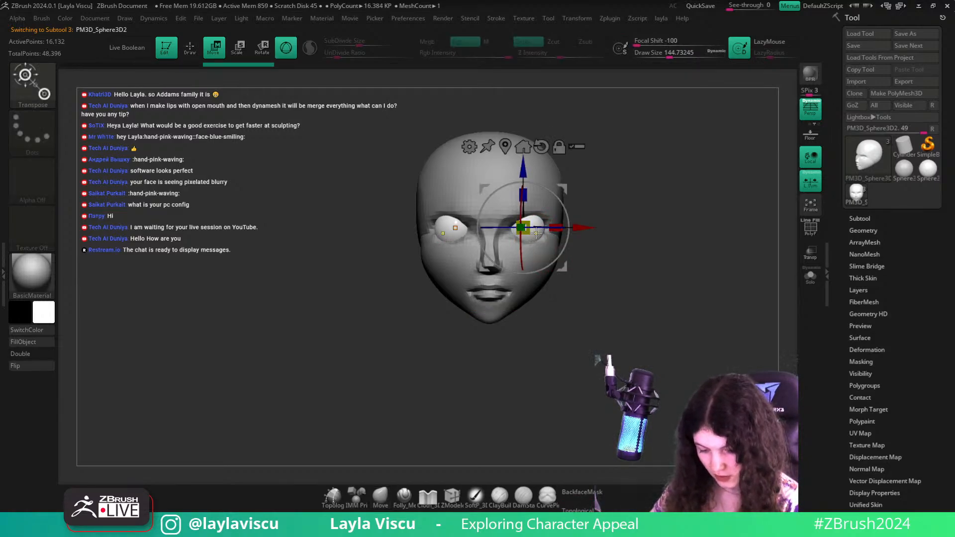
{"action": "right_click_drag", "start_coordinate": [681, 249], "coordinate": [698, 279], "text": "ctrl"}
{"action": "left_click", "coordinate": [810, 277]}
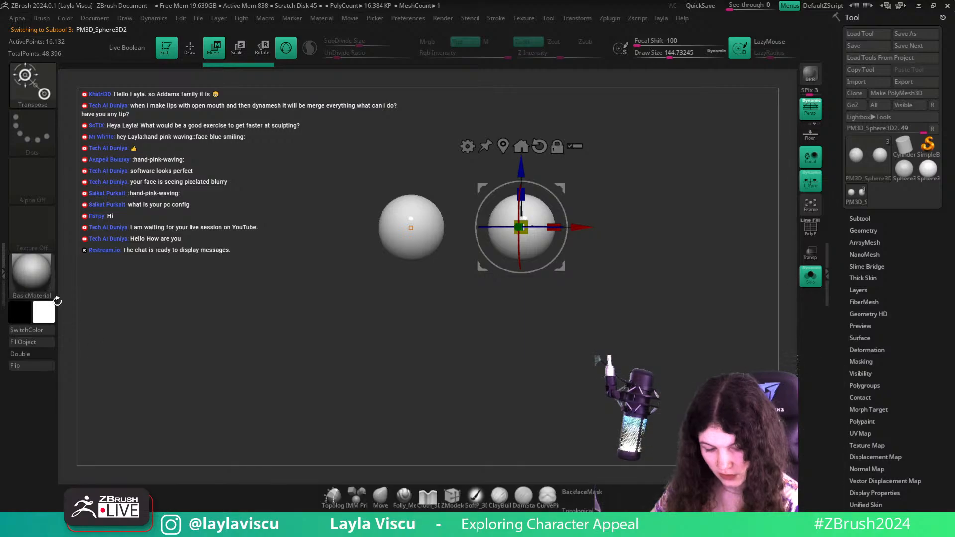
Fill the duplicated spheres with the Flat Color material using material-only mode, and make BasicMaterial the active material again
{"action": "left_click", "coordinate": [31, 276]}
{"action": "left_click", "coordinate": [91, 318]}
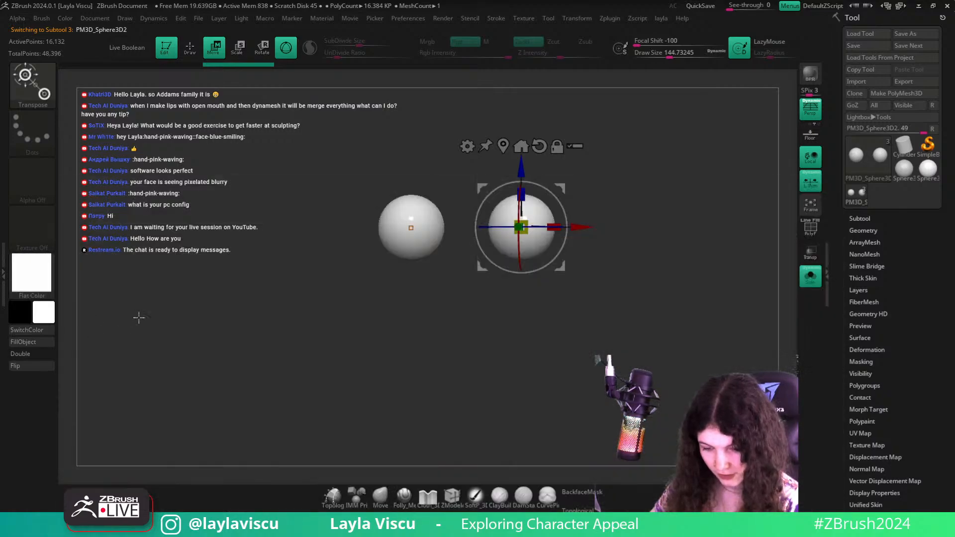
{"action": "key", "text": "q"}
{"action": "left_click", "coordinate": [487, 42]}
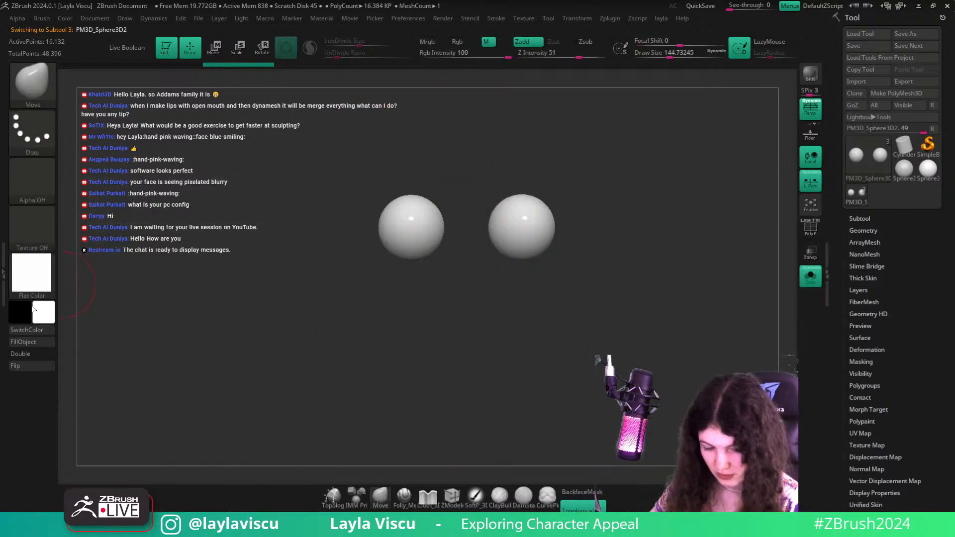
{"action": "left_click", "coordinate": [19, 343]}
{"action": "left_click", "coordinate": [31, 273]}
{"action": "left_click", "coordinate": [134, 307]}
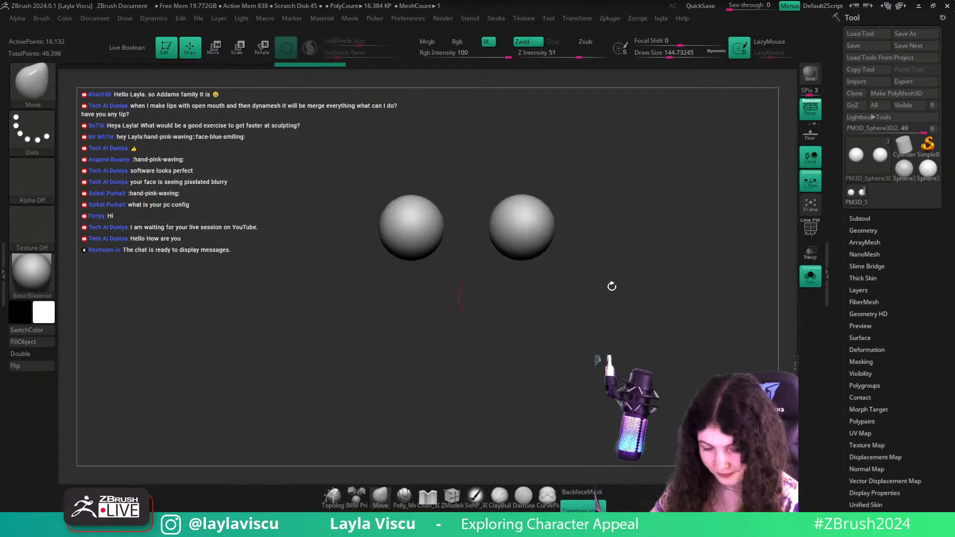
Turn on the polyframe display and slice the isolated spheres horizontally through their centres with the SliceCurve brush
{"action": "left_click", "coordinate": [810, 276]}
{"action": "key", "text": "shift+f"}
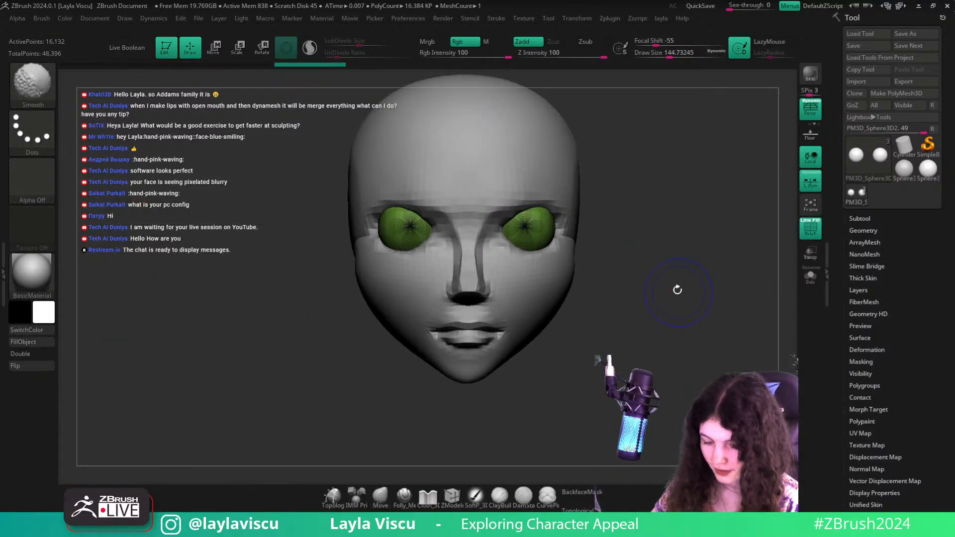
{"action": "left_click", "coordinate": [810, 277]}
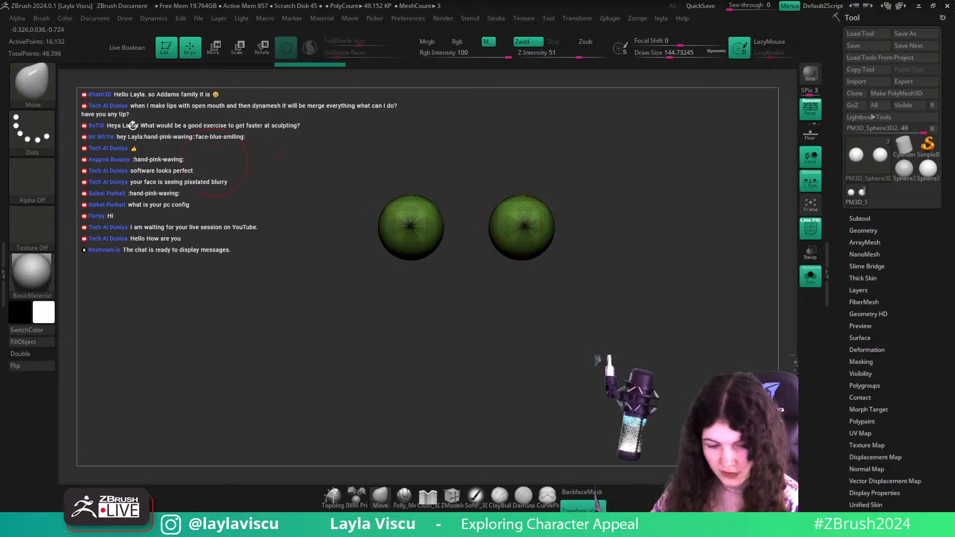
{"action": "left_click", "coordinate": [42, 88], "text": "ctrl+shift"}
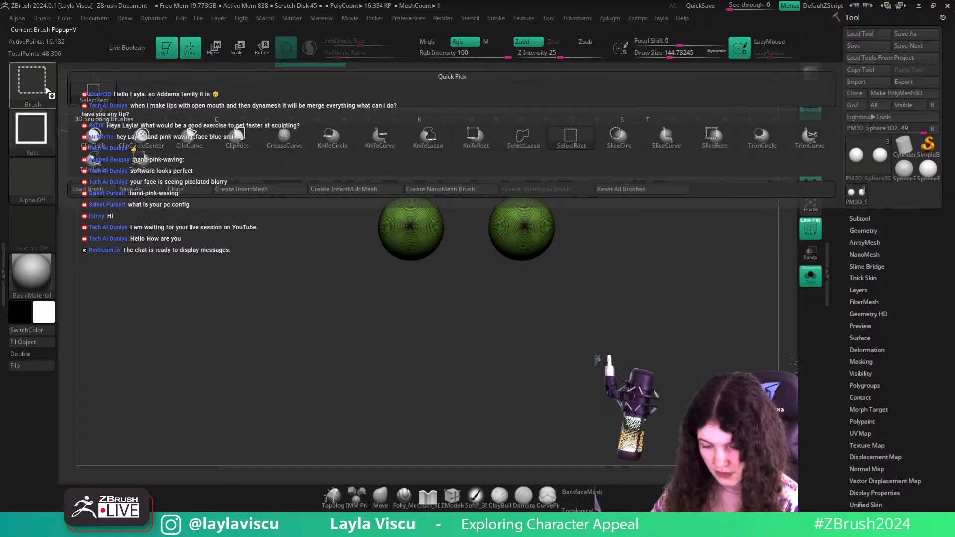
{"action": "left_click", "coordinate": [671, 146], "text": "ctrl+shift"}
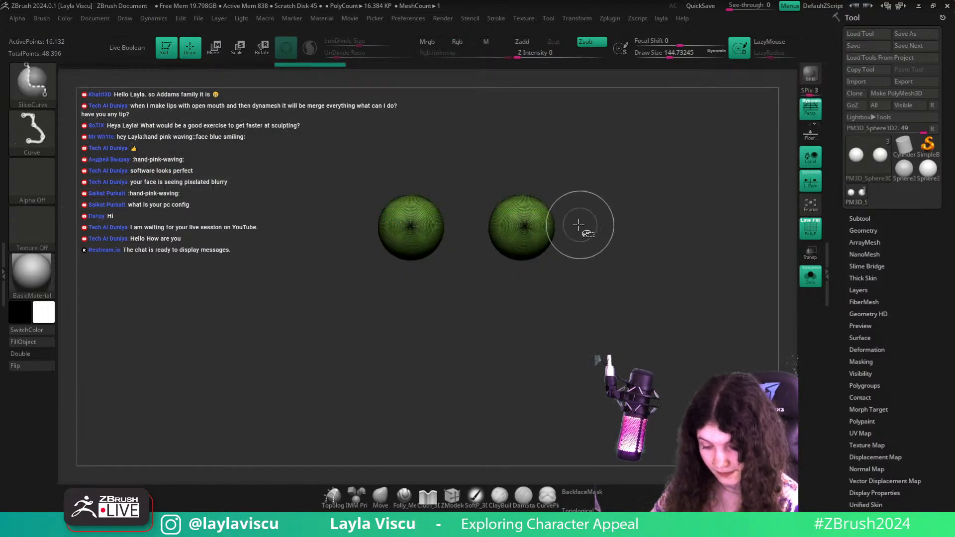
{"action": "right_click_drag", "start_coordinate": [519, 188], "coordinate": [551, 241], "text": "ctrl"}
{"action": "left_click_drag", "start_coordinate": [635, 232], "coordinate": [128, 247], "text": "ctrl+shift"}
{"action": "right_click_drag", "start_coordinate": [614, 261], "coordinate": [553, 230], "text": "ctrl"}
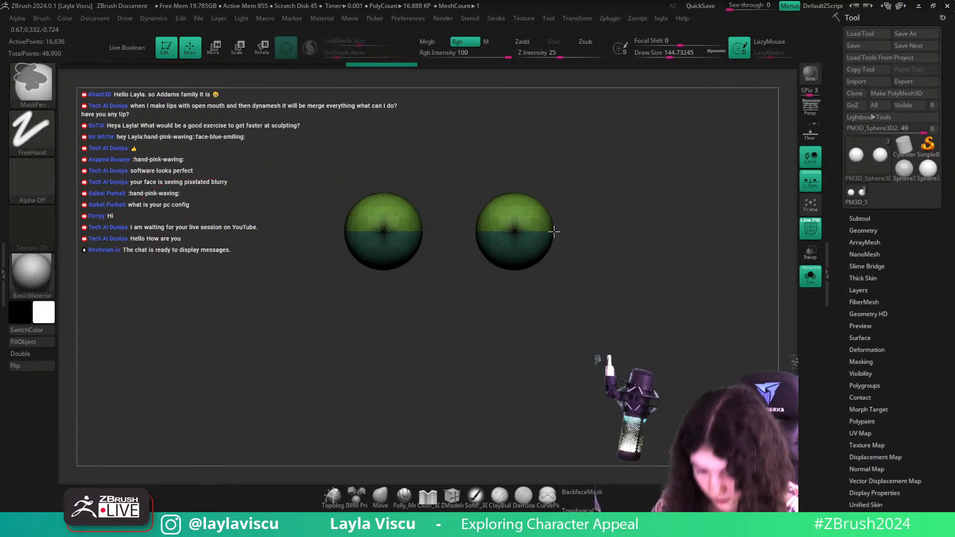
Show the head again, isolate the lower and upper sphere halves in turn, and close the holes on each
{"action": "left_click", "coordinate": [817, 280]}
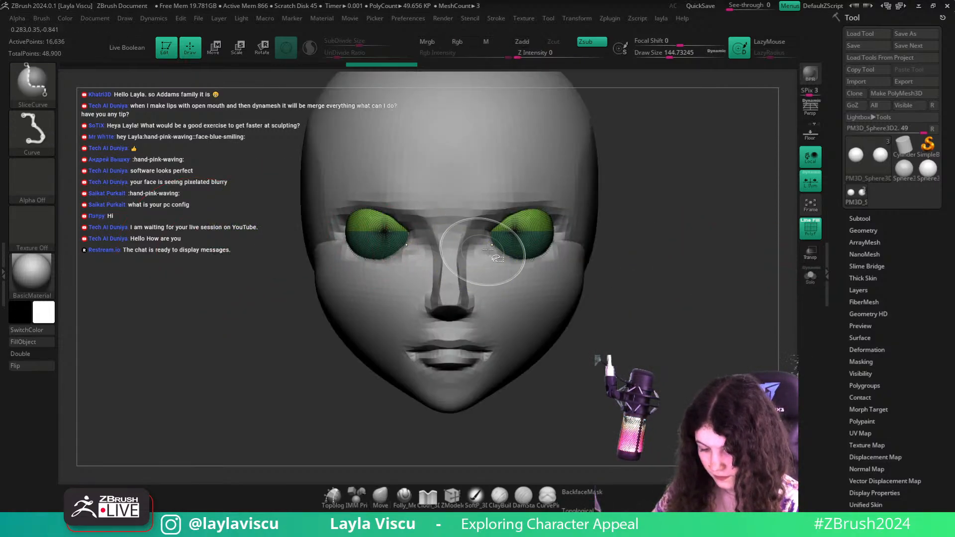
{"action": "left_click", "coordinate": [520, 248], "text": "ctrl+shift"}
{"action": "key", "text": "2"}
{"action": "key", "text": "2"}
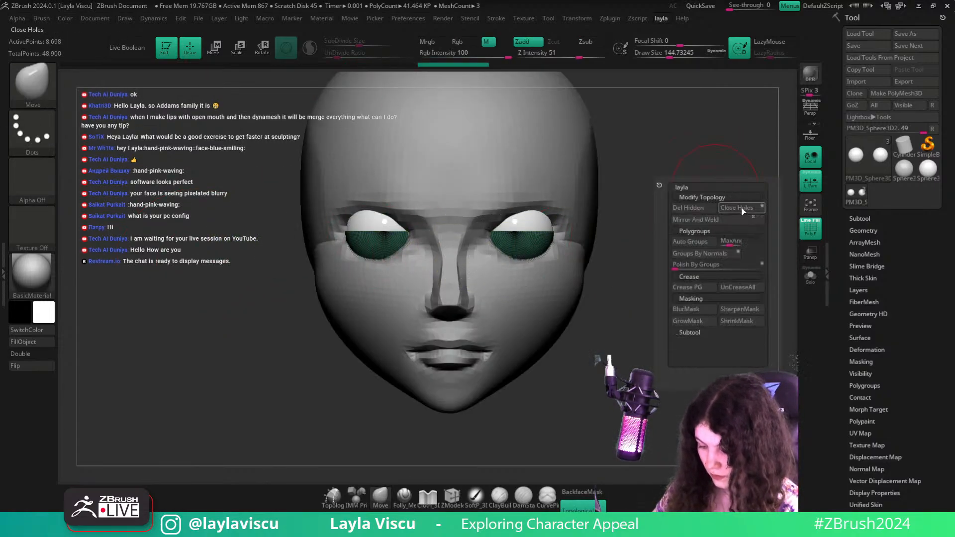
{"action": "left_click", "coordinate": [729, 233], "text": "ctrl+shift"}
{"action": "left_click", "coordinate": [528, 221], "text": "ctrl+shift"}
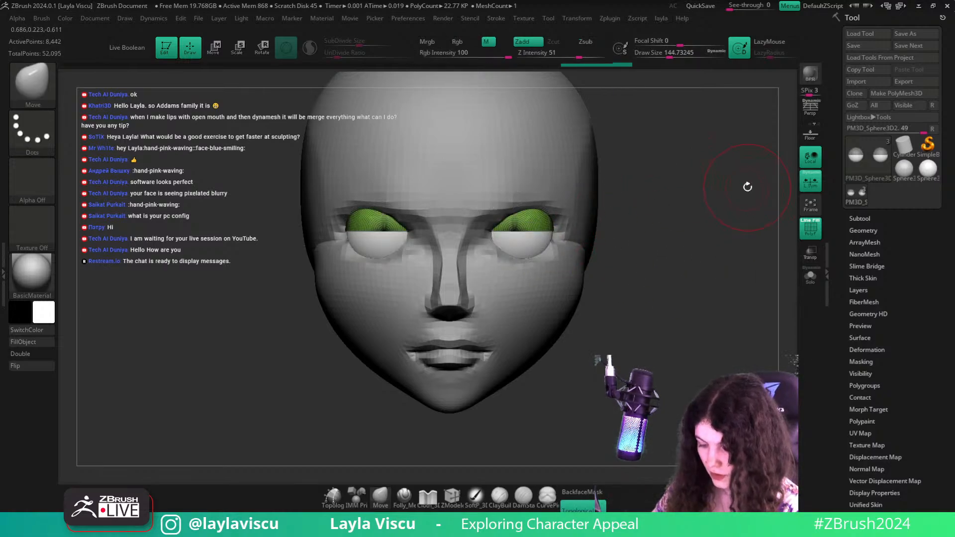
{"action": "key", "text": "2"}
{"action": "left_click", "coordinate": [769, 207]}
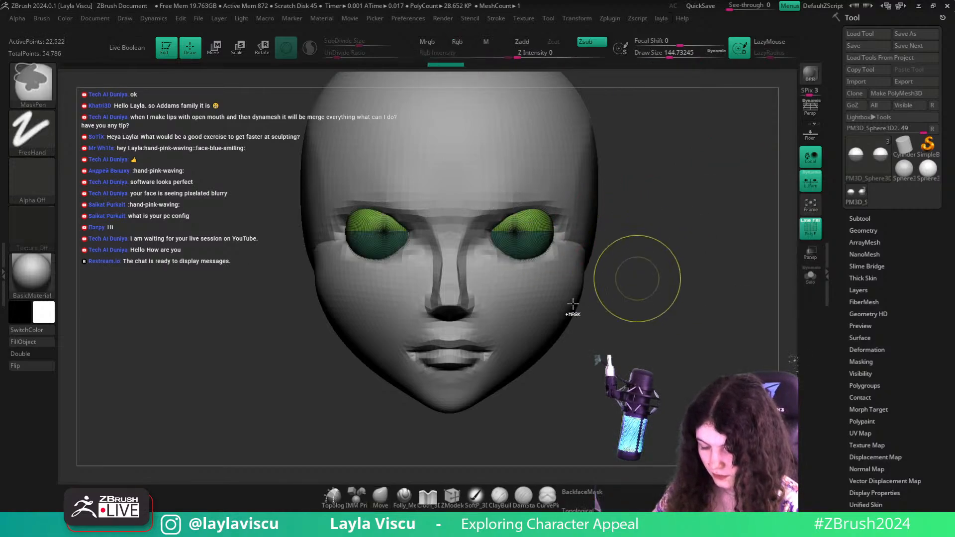
Switch to the Move brush with topological masking, hide the polyframe display, and pick the sliced eyelid spheres
{"action": "left_click", "coordinate": [380, 494]}
{"action": "key", "text": "shift+f"}
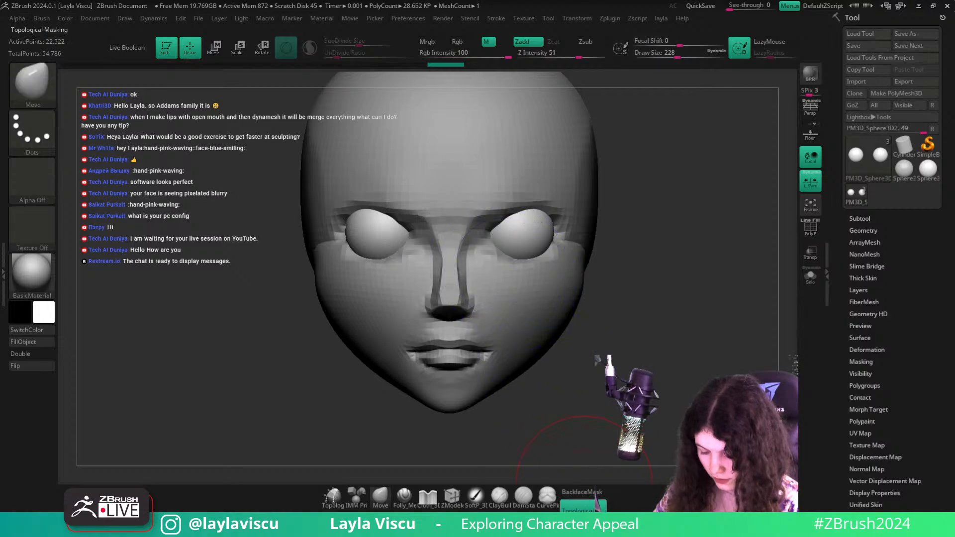
{"action": "left_click", "coordinate": [520, 247], "text": "alt"}
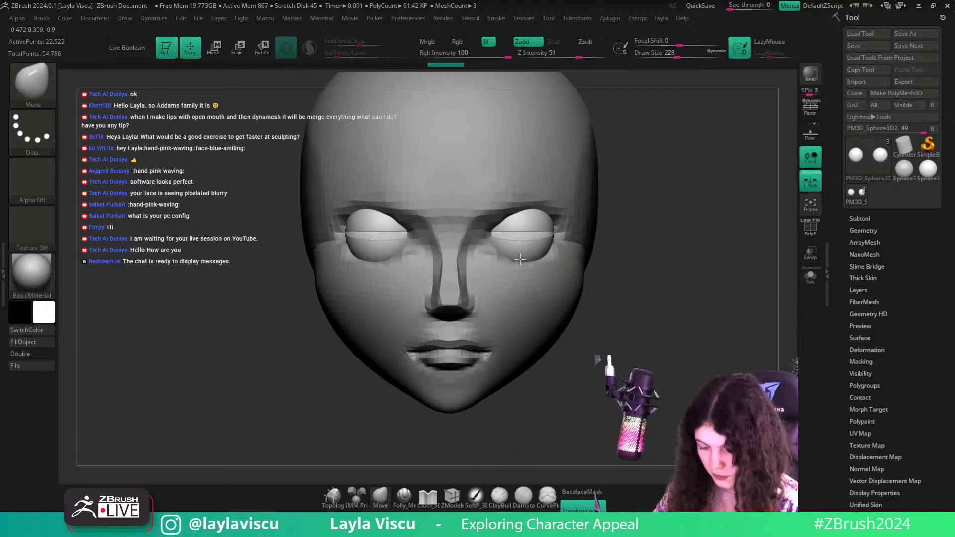
Try pulling the eyelid halves apart with the Move brush, checking them in isolation, and undo the strokes
{"action": "left_click_drag", "start_coordinate": [520, 246], "coordinate": [521, 257]}
{"action": "left_click", "coordinate": [810, 277]}
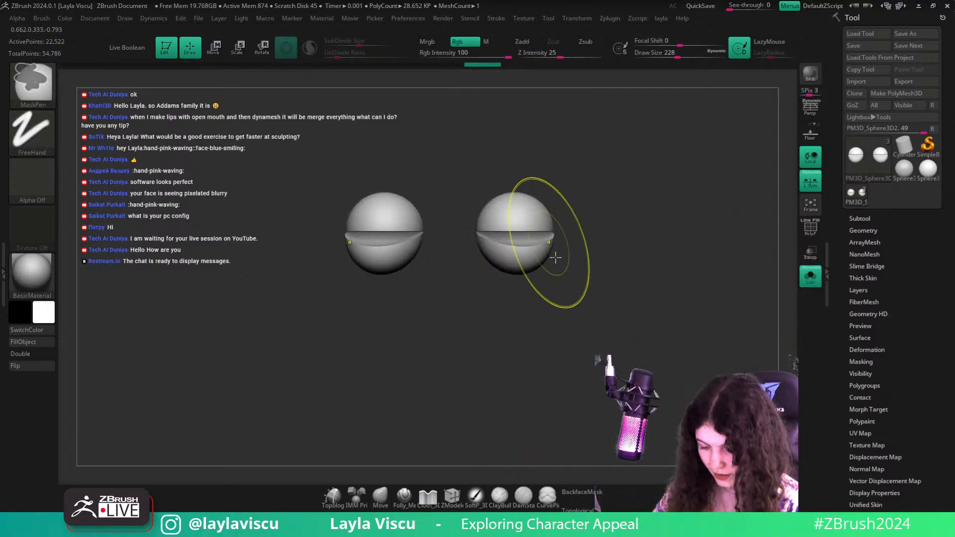
{"action": "right_click_drag", "start_coordinate": [554, 258], "coordinate": [662, 280], "text": "ctrl"}
{"action": "key", "text": "ctrl+z"}
{"action": "key", "text": "ctrl+z"}
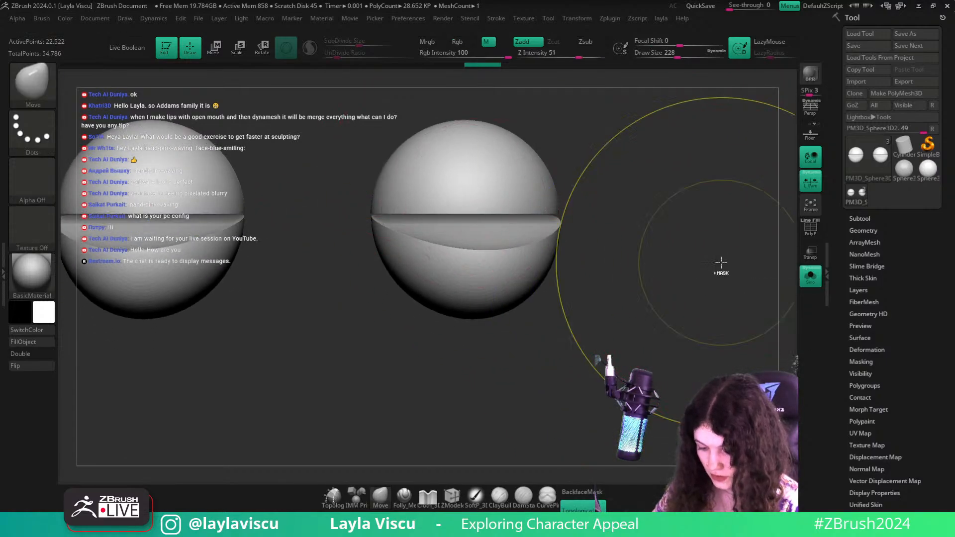
{"action": "right_click_drag", "start_coordinate": [720, 264], "coordinate": [616, 271], "text": "ctrl"}
{"action": "key", "text": "ctrl+z"}
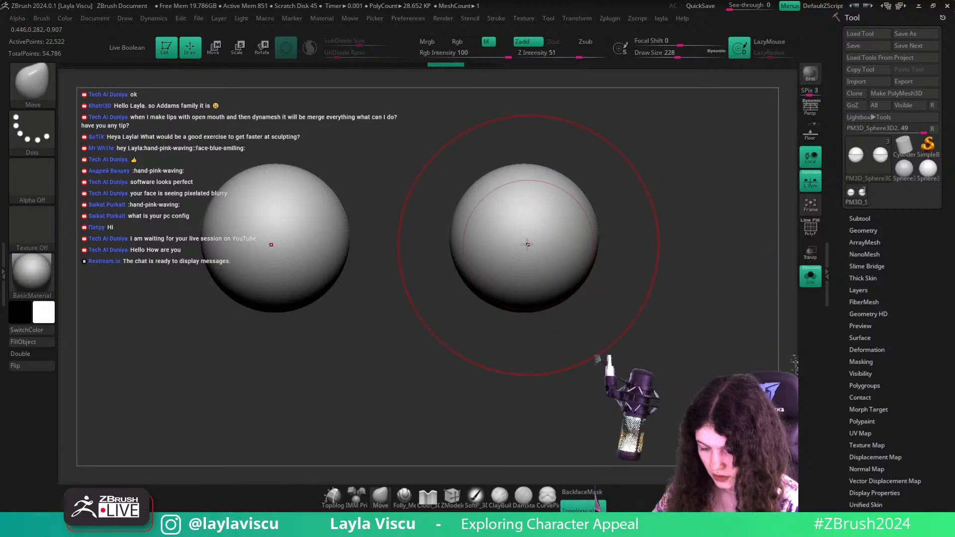
{"action": "left_click_drag", "start_coordinate": [526, 243], "coordinate": [526, 254]}
{"action": "left_click", "coordinate": [818, 282]}
{"action": "right_click_drag", "start_coordinate": [721, 277], "coordinate": [663, 271], "text": "ctrl"}
{"action": "key", "text": "ctrl+z"}
Mask the upper halves of the eyelid spheres, show both halves again, and bring up the transform gizmo
{"action": "left_click", "coordinate": [525, 261], "text": "ctrl+shift"}
{"action": "left_click", "coordinate": [731, 203], "text": "ctrl"}
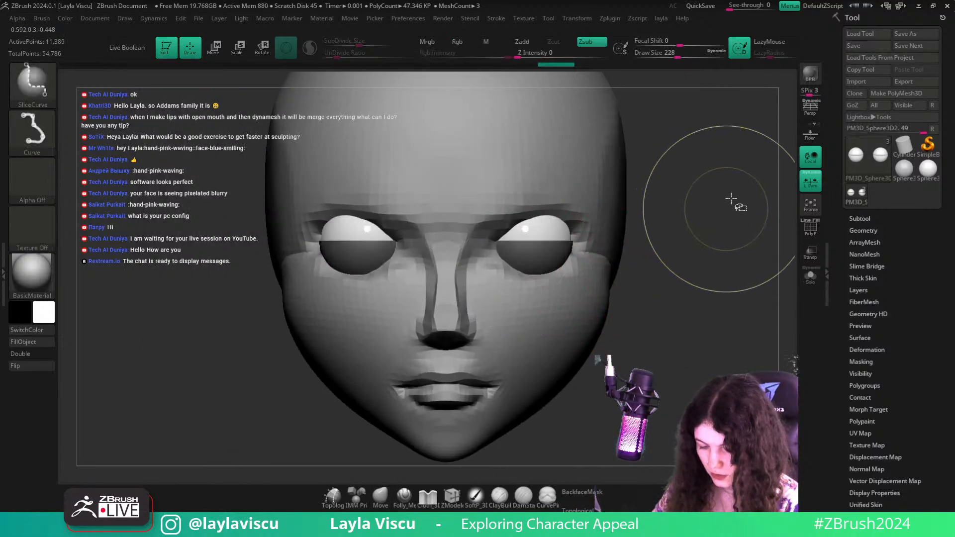
{"action": "left_click", "coordinate": [734, 205], "text": "ctrl"}
{"action": "left_click", "coordinate": [730, 191], "text": "ctrl"}
{"action": "left_click", "coordinate": [728, 191], "text": "ctrl+shift"}
{"action": "left_click", "coordinate": [721, 245], "text": "ctrl"}
{"action": "key", "text": "w"}
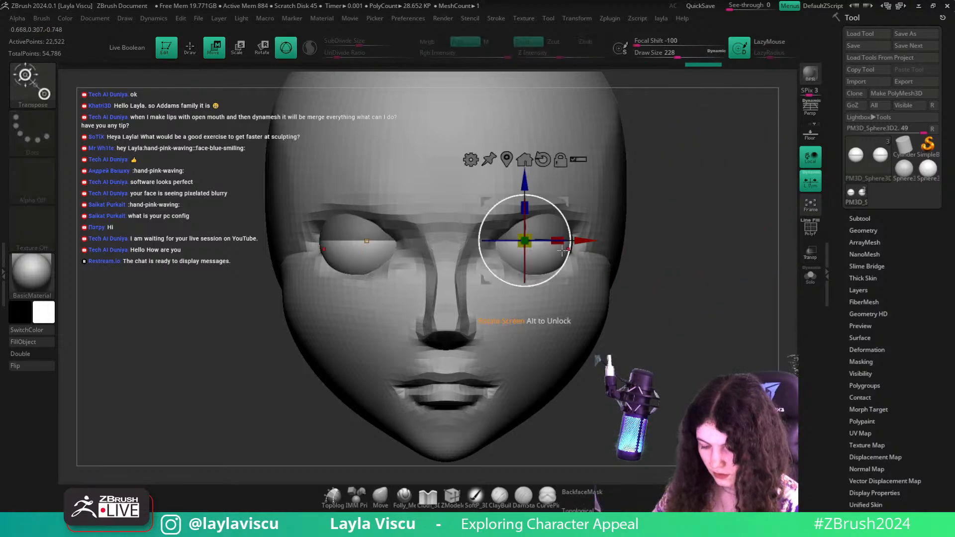
Undo the accidental gizmo move, rotate the lower eyelid halves downward by about 41 degrees, and tilt them sideways
{"action": "left_click", "coordinate": [508, 159]}
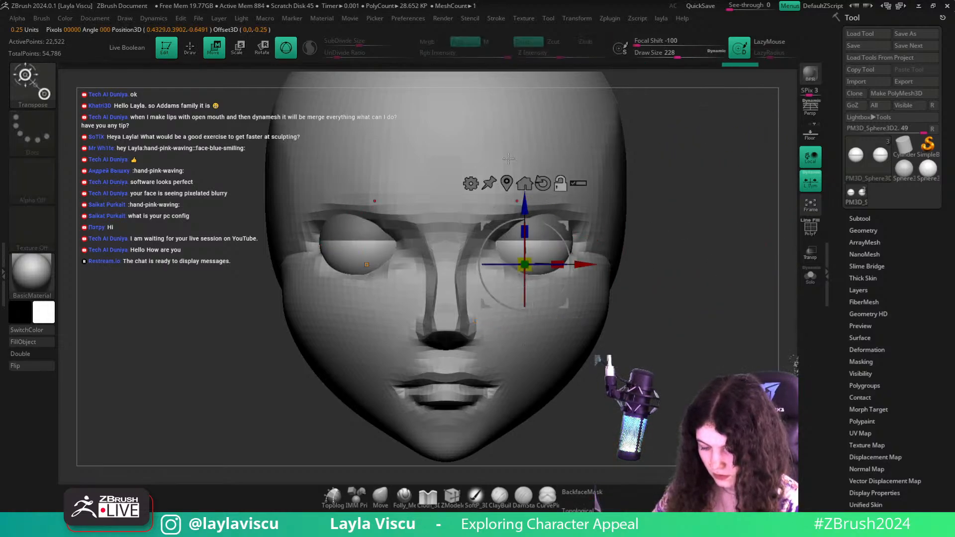
{"action": "key", "text": "ctrl+z"}
{"action": "left_click_drag", "start_coordinate": [525, 272], "coordinate": [525, 303]}
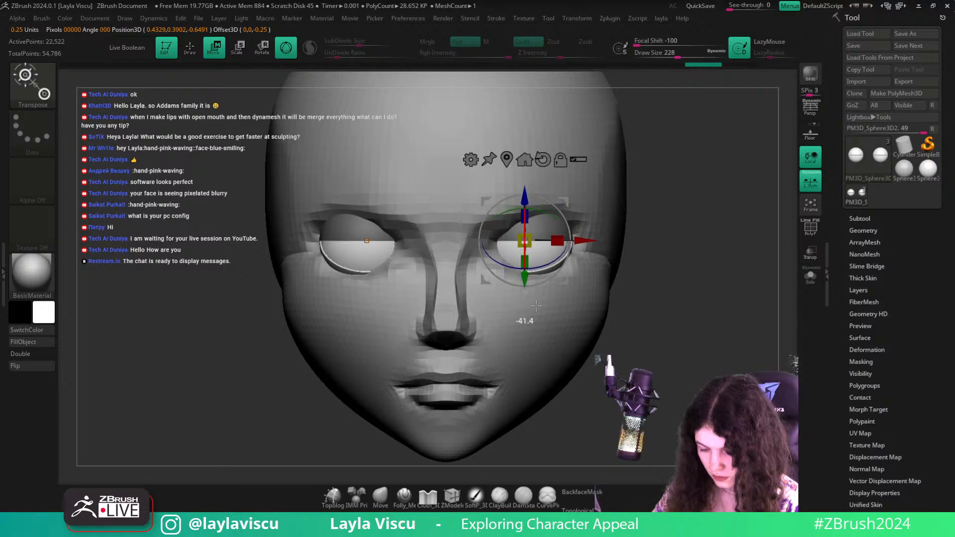
{"action": "left_click_drag", "start_coordinate": [713, 261], "coordinate": [663, 340]}
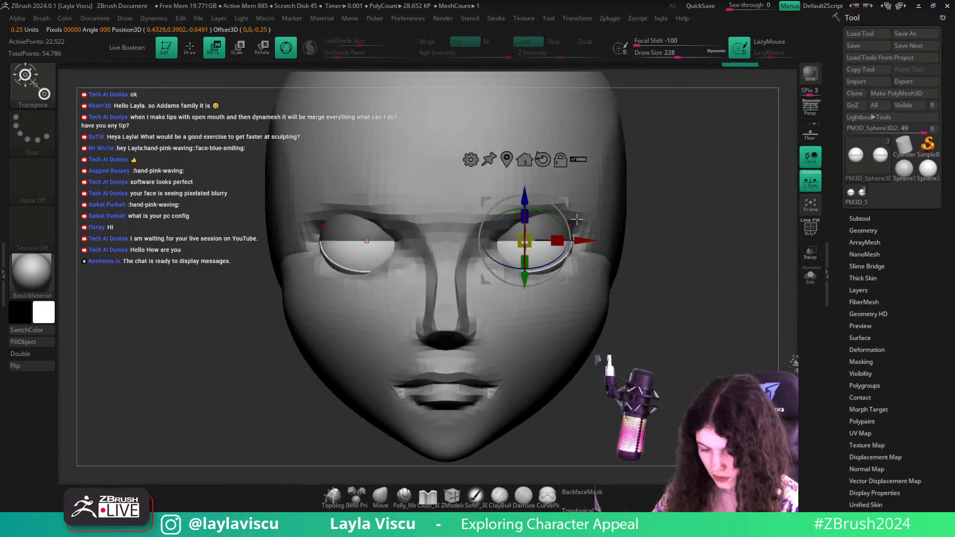
{"action": "left_click_drag", "start_coordinate": [558, 219], "coordinate": [535, 221]}
Invert the mask, reset the gizmo's orientation, and rotate the upper eyelid halves upward to start opening the eyes
{"action": "left_click", "coordinate": [567, 233], "text": "ctrl"}
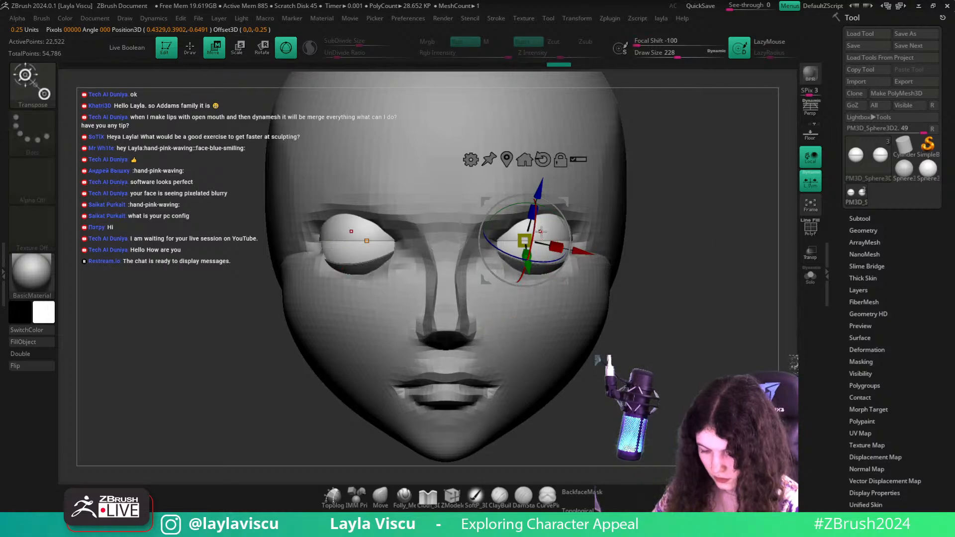
{"action": "left_click", "coordinate": [507, 158]}
{"action": "left_click", "coordinate": [542, 135]}
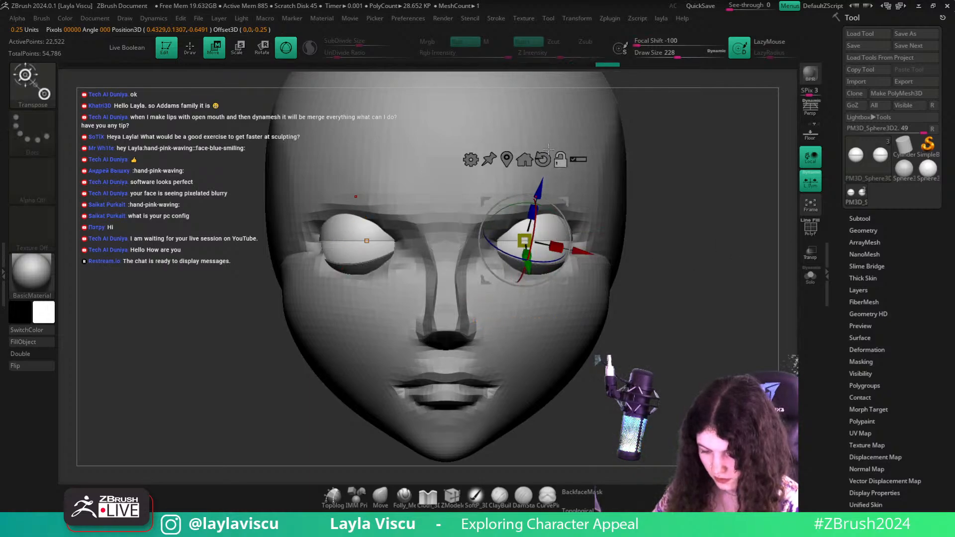
{"action": "left_click", "coordinate": [542, 159], "text": "alt"}
{"action": "left_click_drag", "start_coordinate": [529, 258], "coordinate": [564, 270]}
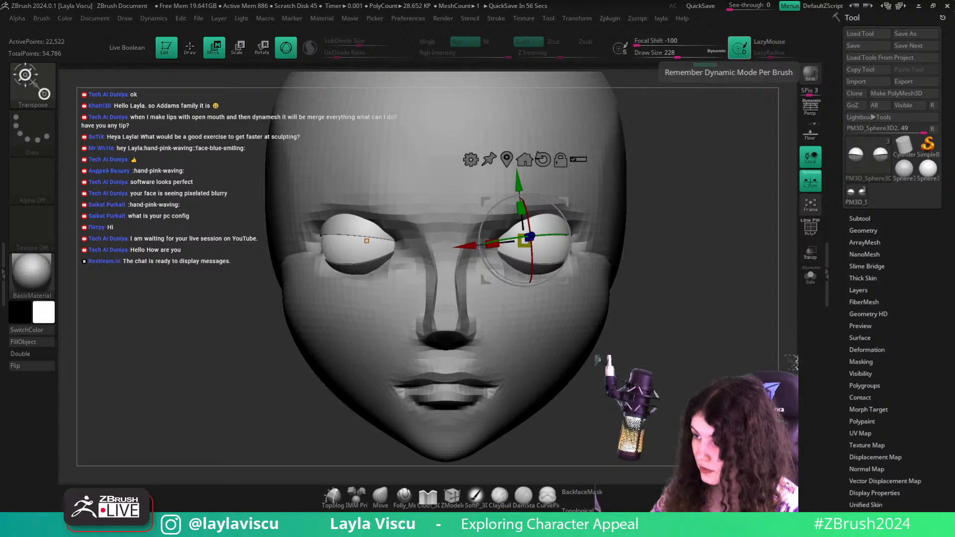
{"action": "mouse_move", "coordinate": [688, 311]}
{"action": "left_mouse_down"}
{"action": "mouse_move", "coordinate": [692, 348]}
{"action": "mouse_move", "coordinate": [548, 282]}
{"action": "left_mouse_up"}
{"action": "left_click", "coordinate": [380, 497]}
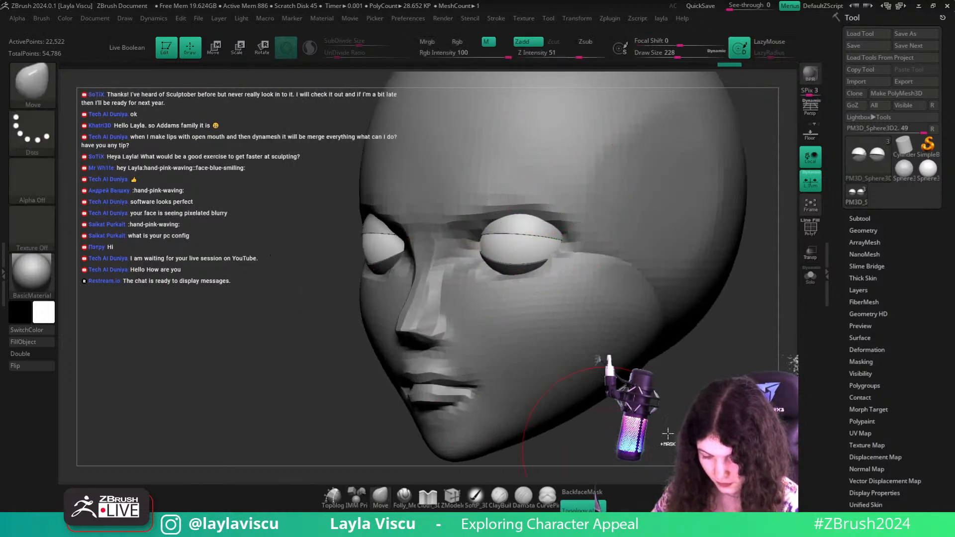
Realign the gizmo on the eyelid subtool, fine-tune the rotation of the eyelid halves, and return to draw mode
{"action": "left_click_drag", "start_coordinate": [722, 387], "coordinate": [720, 378], "text": "shift"}
{"action": "key", "text": "w"}
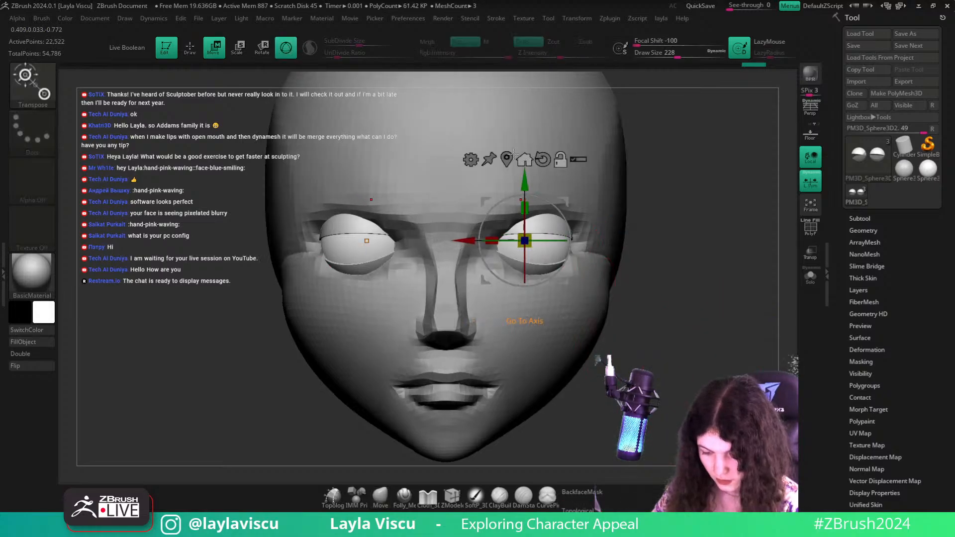
{"action": "left_click", "coordinate": [502, 162], "text": "alt"}
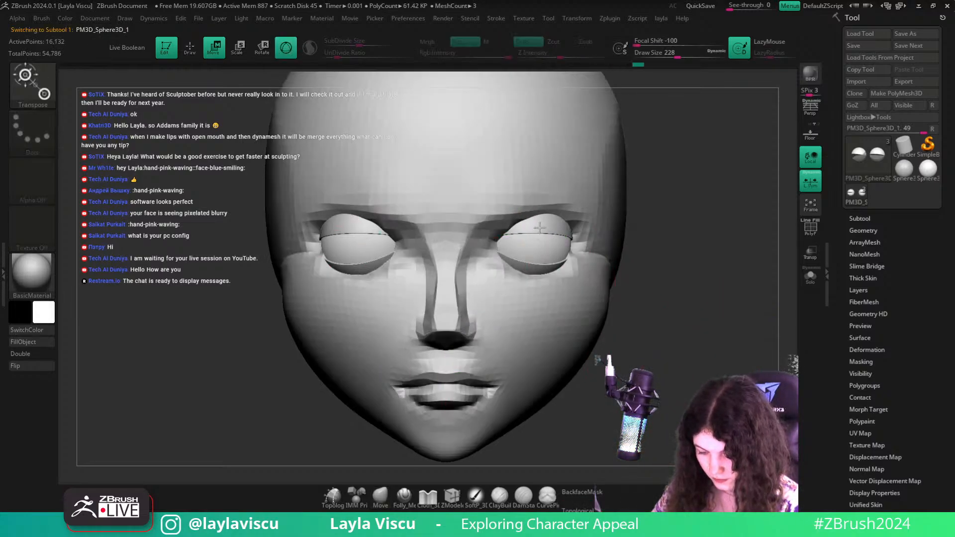
{"action": "left_click", "coordinate": [537, 233], "text": "alt"}
{"action": "left_click_drag", "start_coordinate": [525, 240], "coordinate": [539, 248]}
{"action": "key", "text": "q"}
{"action": "key", "text": "f"}
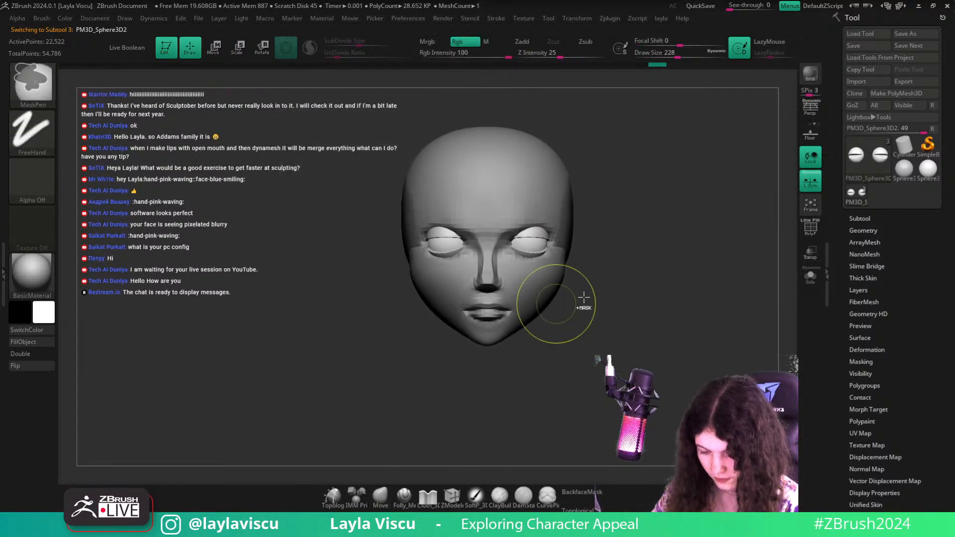
Turn on accurate curve mode for the Move brush and pull the eyelid edges into pointed, almond-shaped corners
{"action": "right_click_drag", "start_coordinate": [639, 288], "coordinate": [645, 318], "text": "ctrl"}
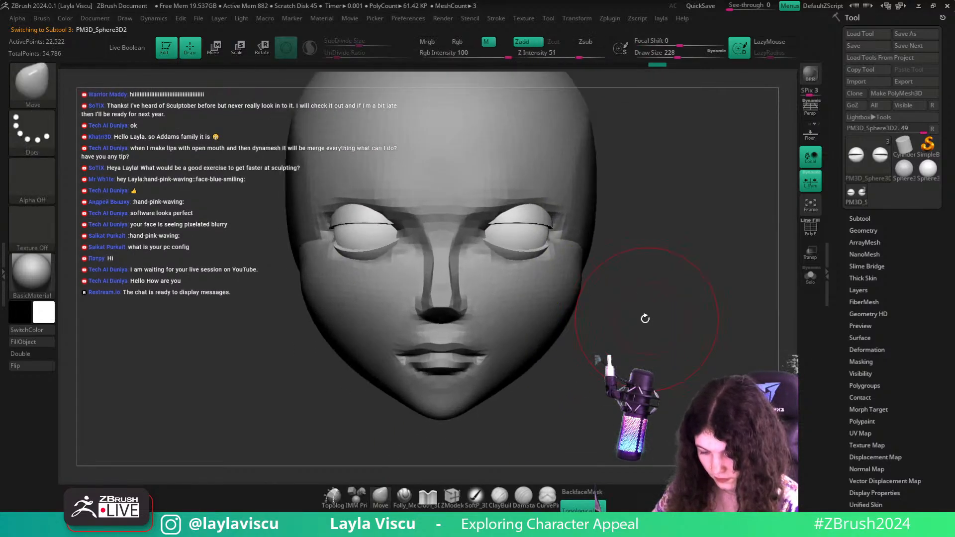
{"action": "right_click_drag", "start_coordinate": [497, 259], "coordinate": [511, 231]}
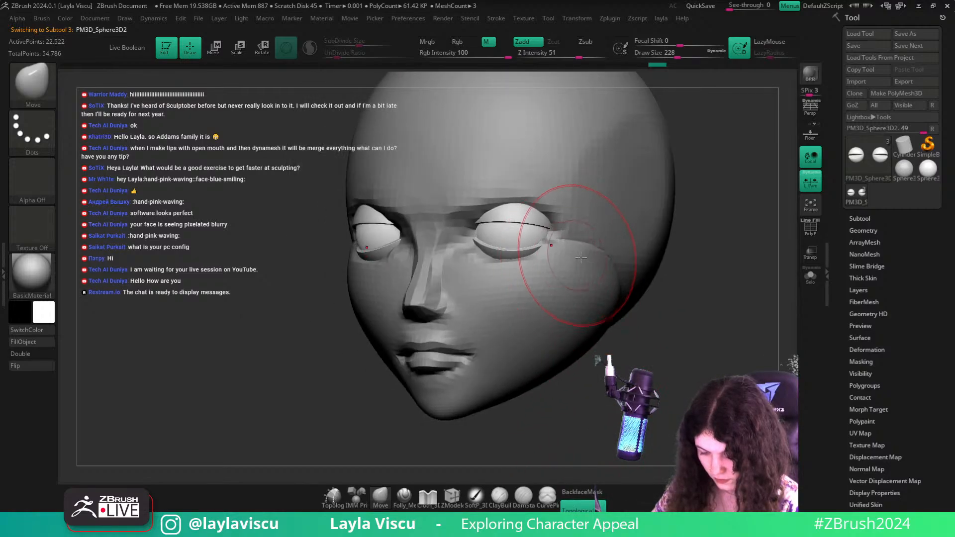
{"action": "key", "text": "space"}
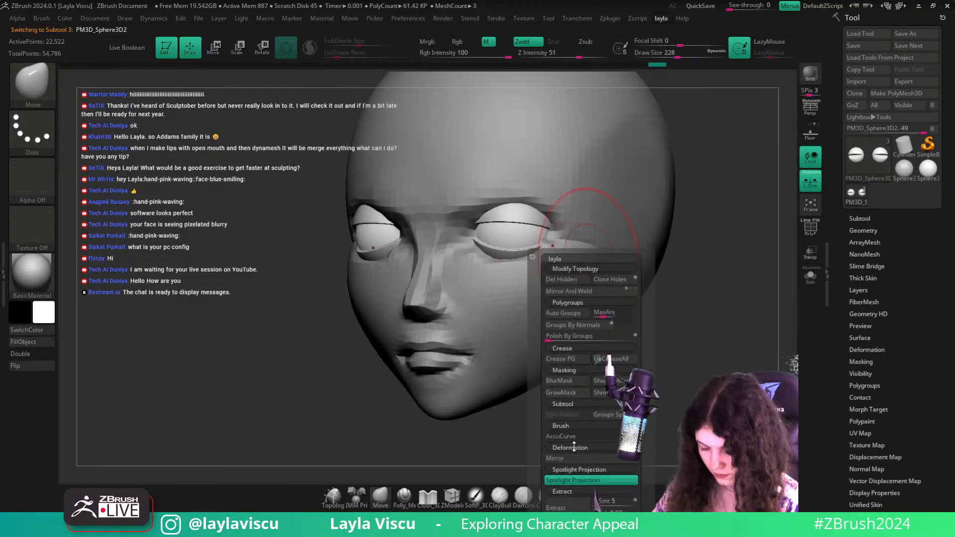
{"action": "right_click_drag", "start_coordinate": [573, 447], "coordinate": [578, 265]}
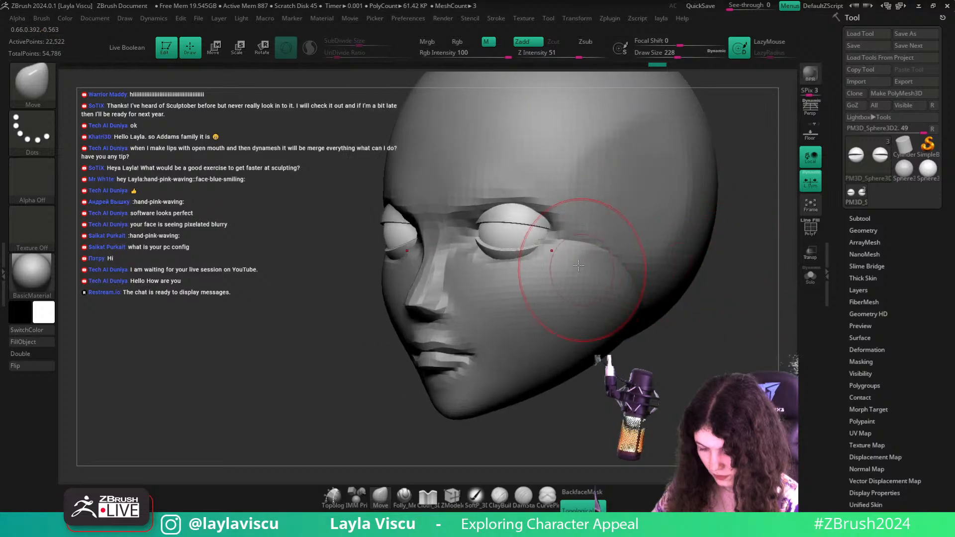
{"action": "right_click_drag", "start_coordinate": [603, 205], "coordinate": [660, 258], "text": "shift"}
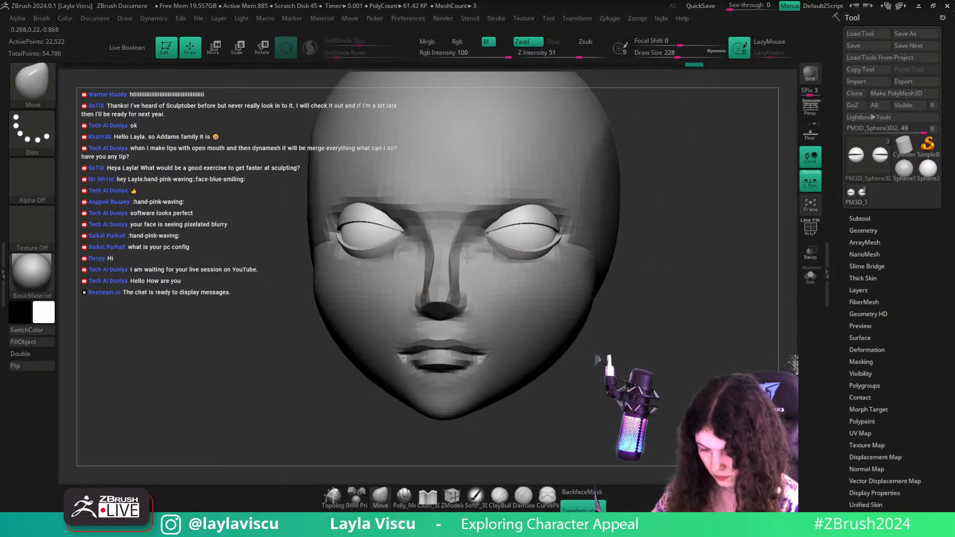
{"action": "right_click_drag", "start_coordinate": [416, 235], "coordinate": [570, 227]}
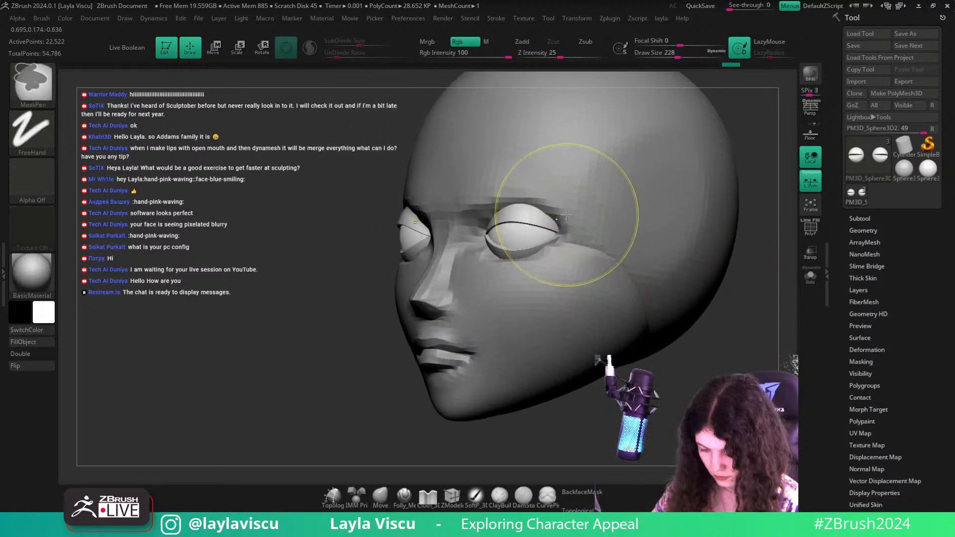
{"action": "left_click_drag", "start_coordinate": [796, 290], "coordinate": [585, 295]}
Reduce the Move brush size to about 124 and arch the upper eyelid edges to open the eyes wider
{"action": "key", "text": "space"}
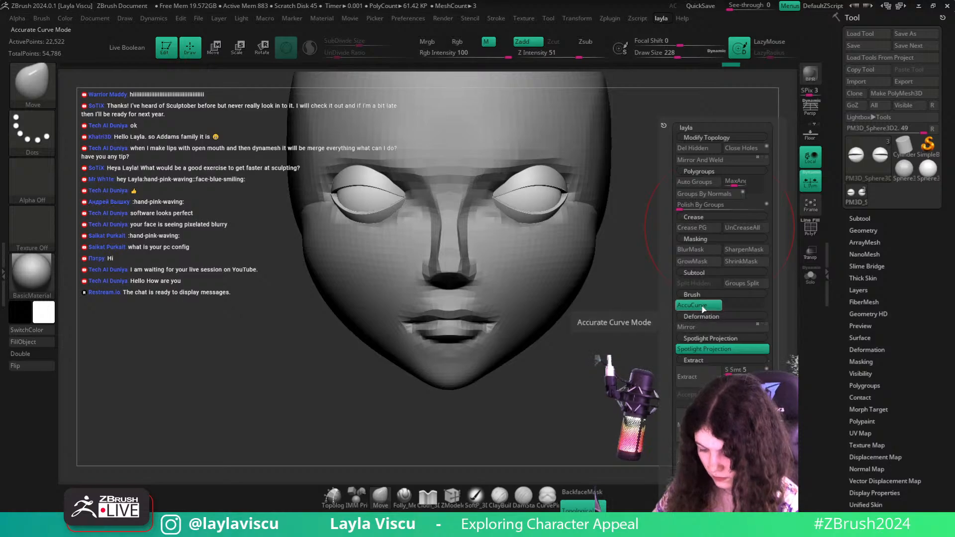
{"action": "key", "text": "s"}
{"action": "mouse_move", "coordinate": [527, 175]}
{"action": "left_mouse_down"}
{"action": "mouse_move", "coordinate": [509, 175]}
{"action": "mouse_move", "coordinate": [557, 179]}
{"action": "left_mouse_up"}
{"action": "left_click_drag", "start_coordinate": [696, 234], "coordinate": [590, 192], "text": "alt"}
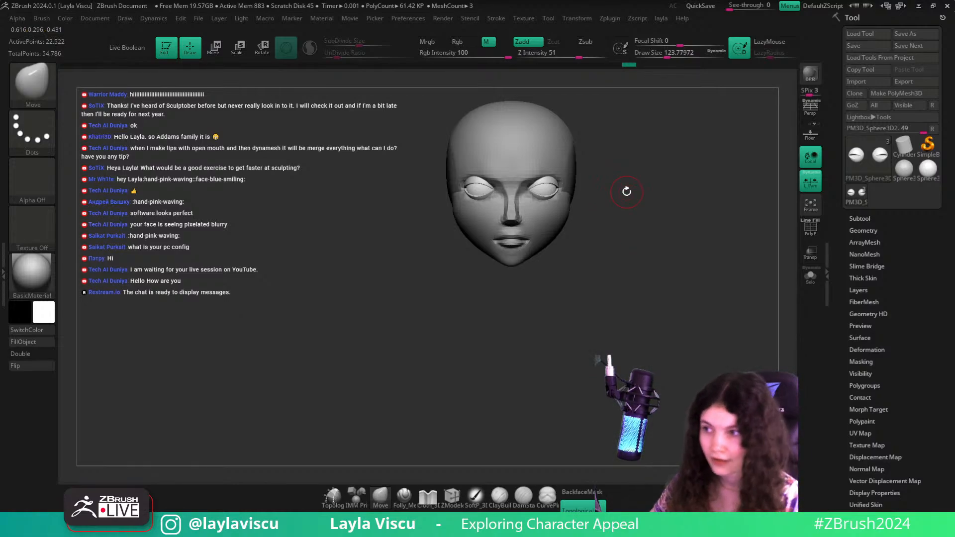
{"action": "scroll", "coordinate": [571, 172], "scroll_direction": "up", "scroll_amount": 5}
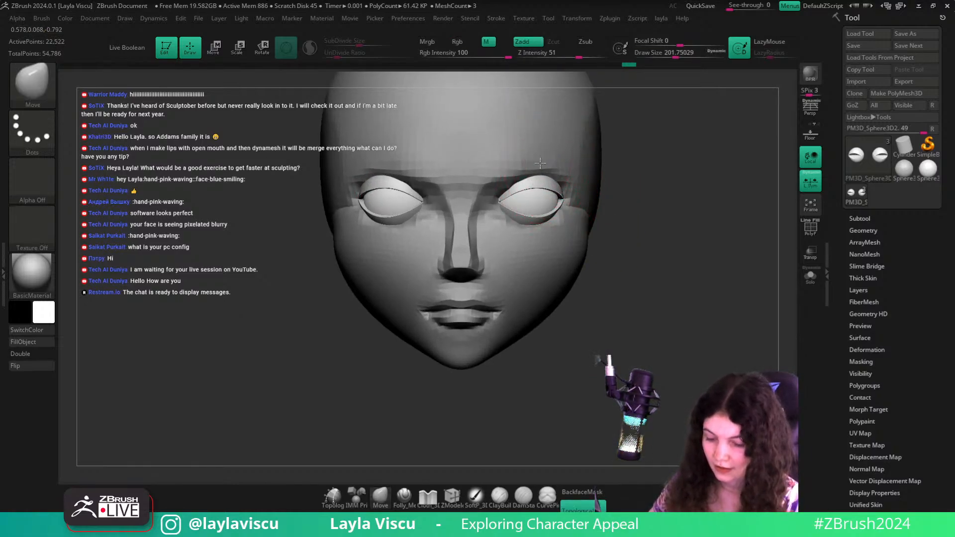
Refine the outer corners and upper rims of the eyelids with the Move brush at a draw size of about 120
{"action": "left_click_drag", "start_coordinate": [674, 214], "coordinate": [726, 413]}
{"action": "left_click_drag", "start_coordinate": [749, 447], "coordinate": [699, 354]}
{"action": "key", "text": "s"}
{"action": "left_click_drag", "start_coordinate": [598, 203], "coordinate": [589, 203]}
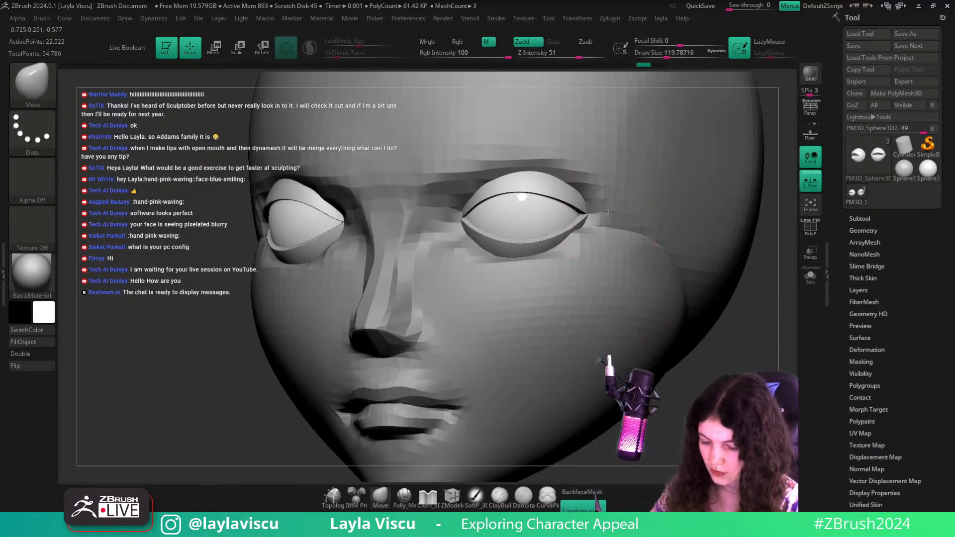
{"action": "left_click_drag", "start_coordinate": [668, 378], "coordinate": [688, 388], "text": "shift"}
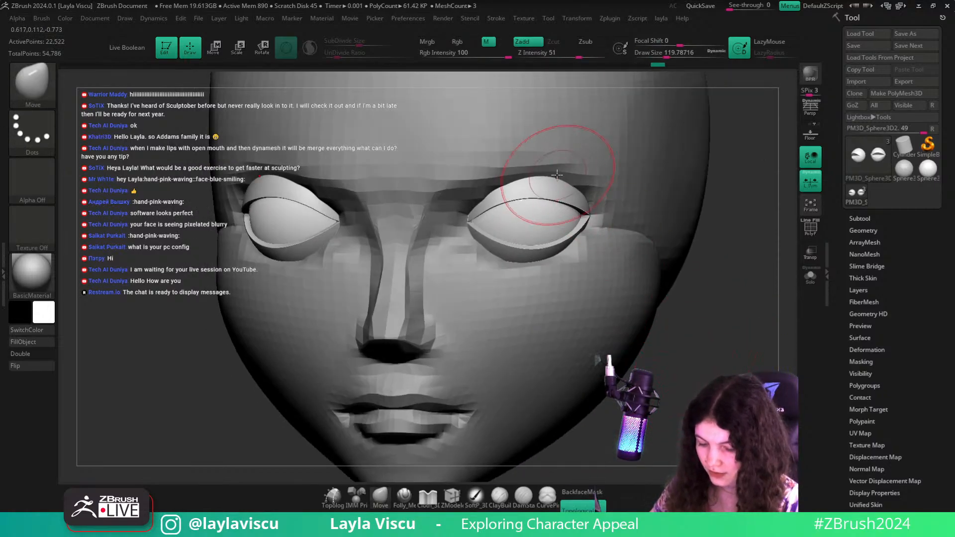
{"action": "key", "text": "s"}
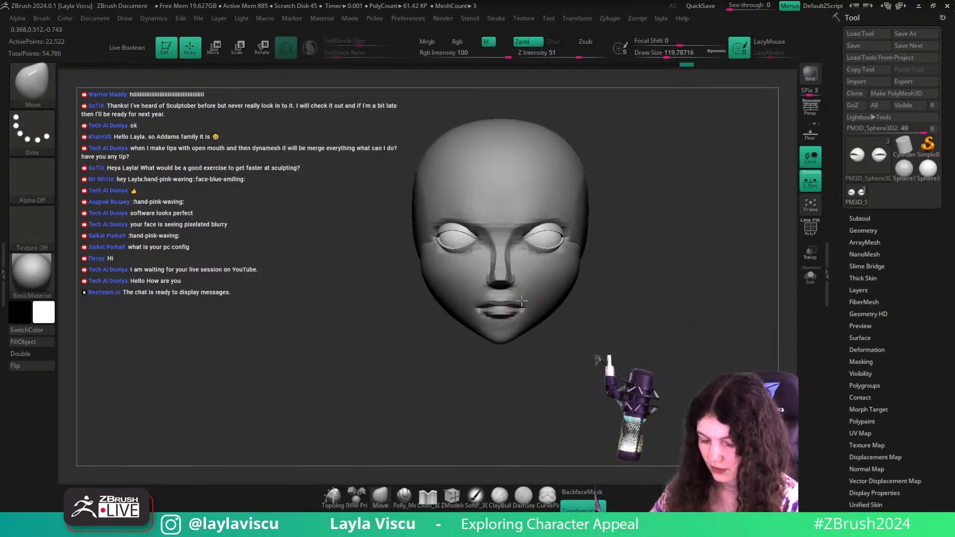
Examine the whole head from the front and compare it with the Coraline reference board
{"action": "right_click_drag", "start_coordinate": [658, 302], "coordinate": [643, 291], "text": "ctrl"}
{"action": "right_click_drag", "start_coordinate": [643, 292], "coordinate": [632, 264], "text": "alt"}
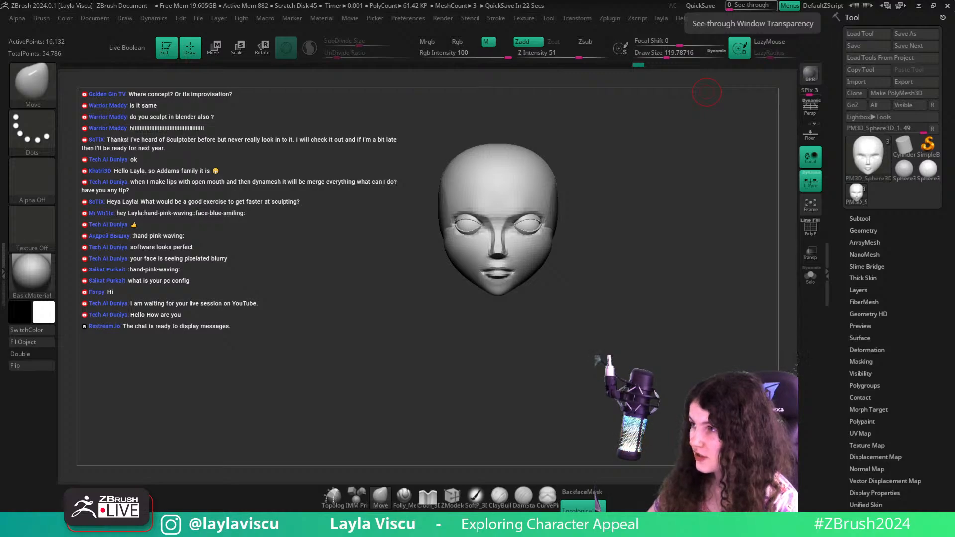
{"action": "right_click_drag", "start_coordinate": [751, 0], "coordinate": [782, 306]}
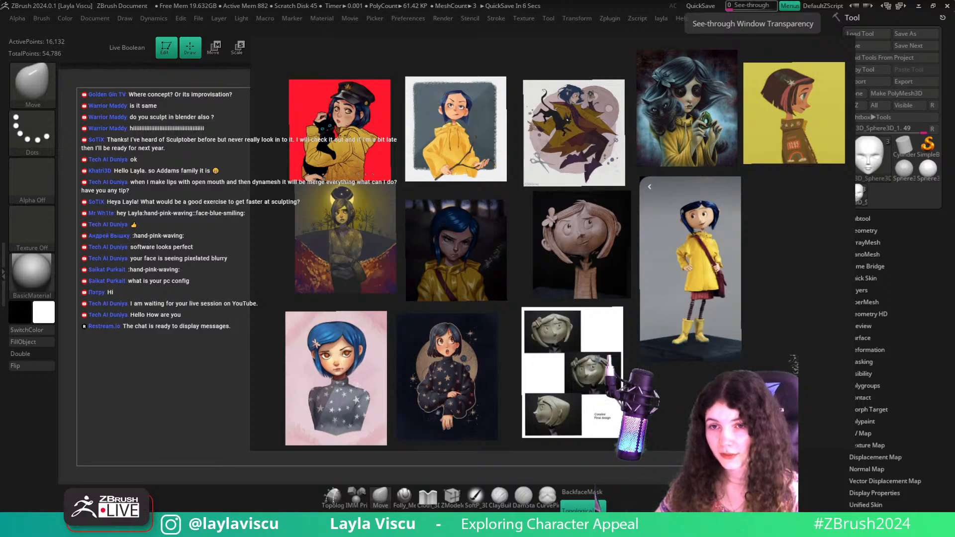
{"action": "left_click_drag", "start_coordinate": [514, 147], "coordinate": [643, 0]}
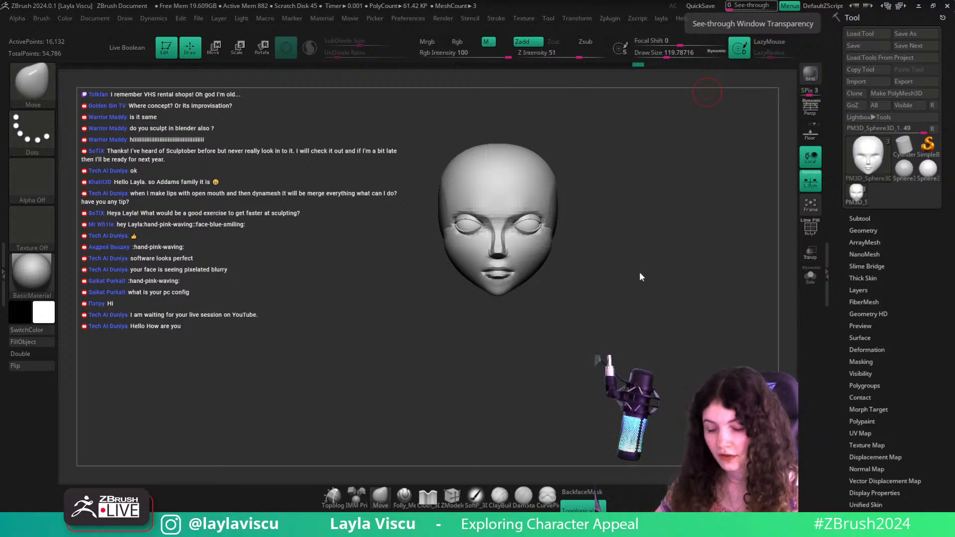
Turn on perspective distortion for the head view and bring the reference images back up
{"action": "left_click_drag", "start_coordinate": [646, 266], "coordinate": [641, 263]}
{"action": "left_click", "coordinate": [810, 106]}
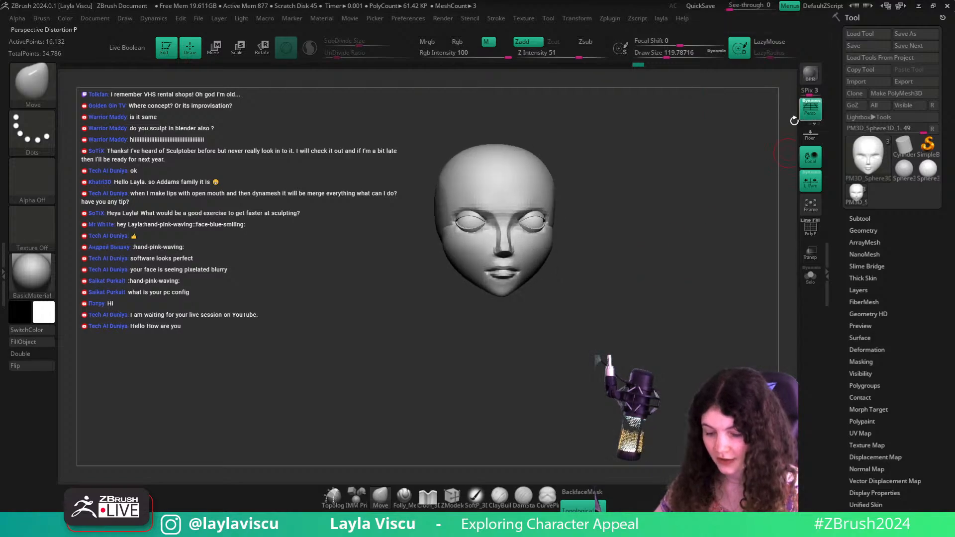
{"action": "left_click_drag", "start_coordinate": [689, 238], "coordinate": [681, 243]}
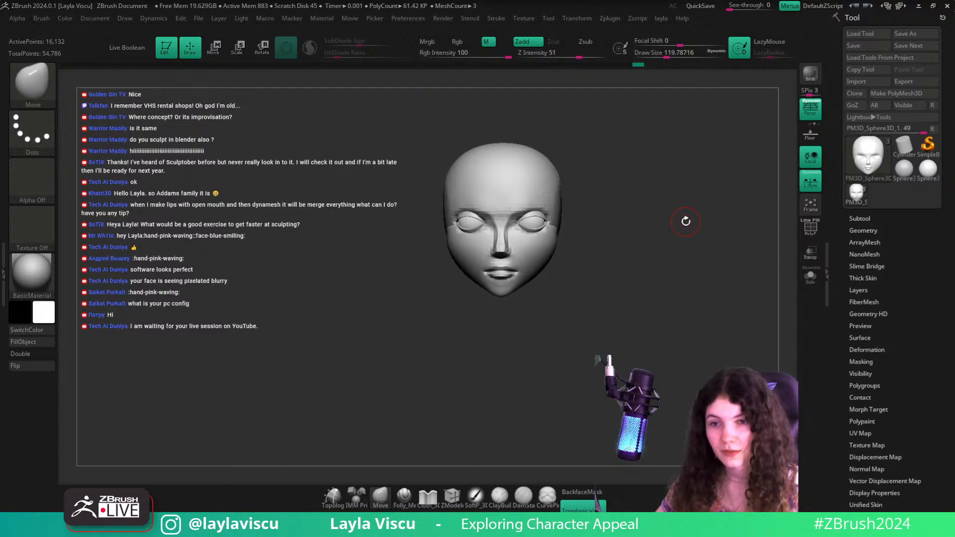
{"action": "right_click_drag", "start_coordinate": [954, 1], "coordinate": [663, 260]}
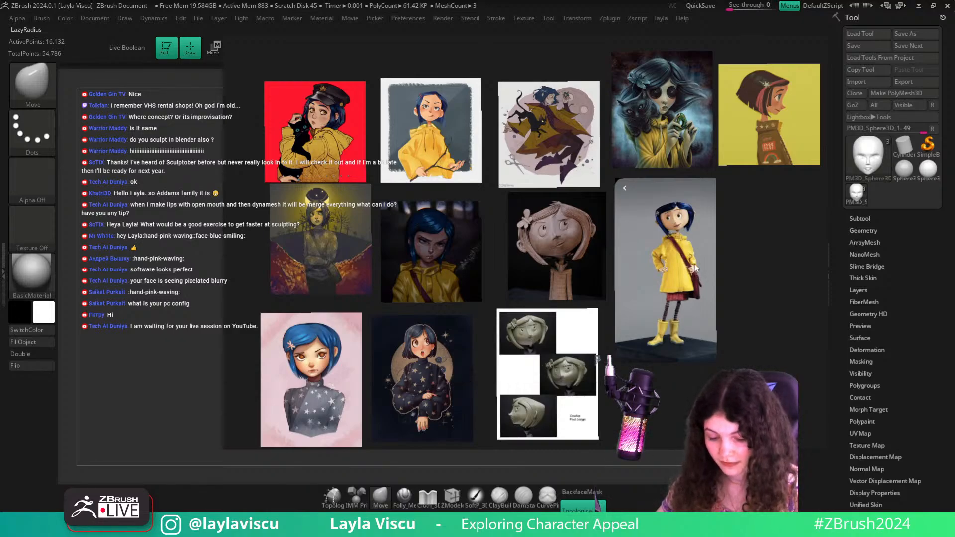
Save the head sculpt as a tool named coraline
{"action": "right_click_drag", "start_coordinate": [696, 252], "coordinate": [790, 1]}
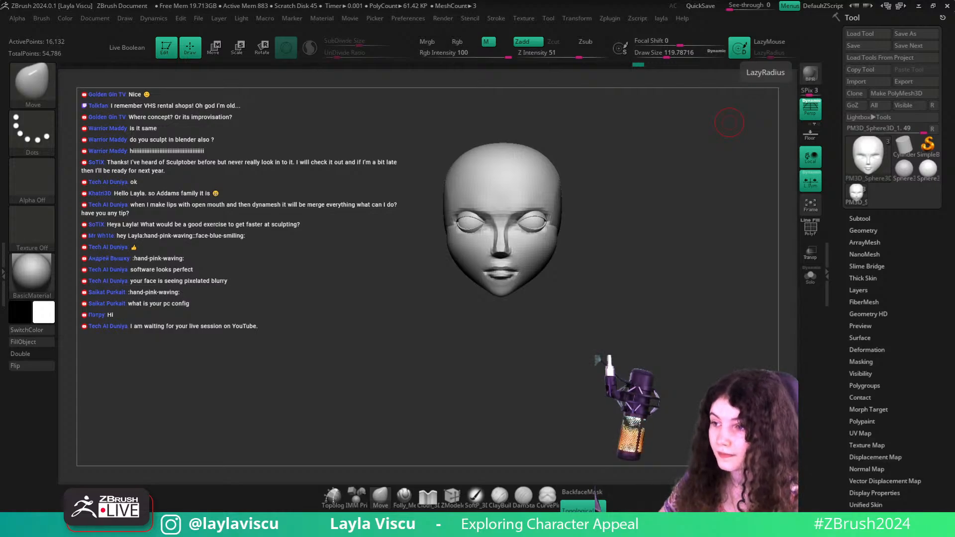
{"action": "left_click", "coordinate": [860, 33]}
{"action": "left_click", "coordinate": [945, 7]}
{"action": "left_click", "coordinate": [929, 35]}
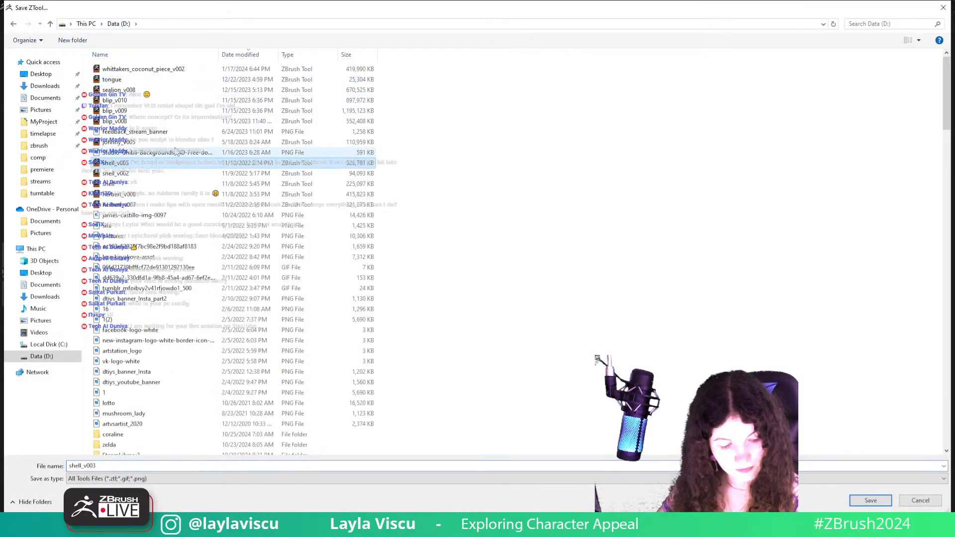
{"action": "left_click", "coordinate": [942, 8]}
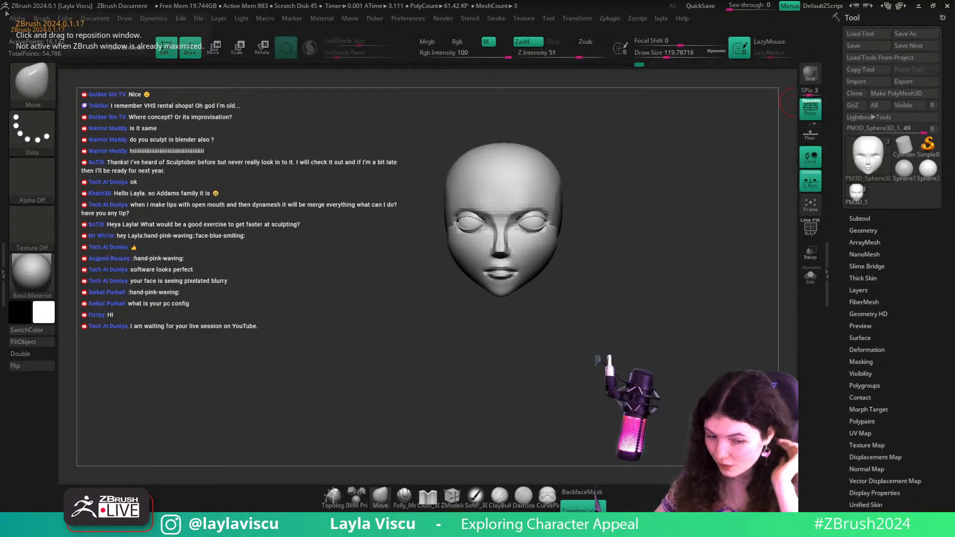
{"action": "left_click", "coordinate": [933, 14]}
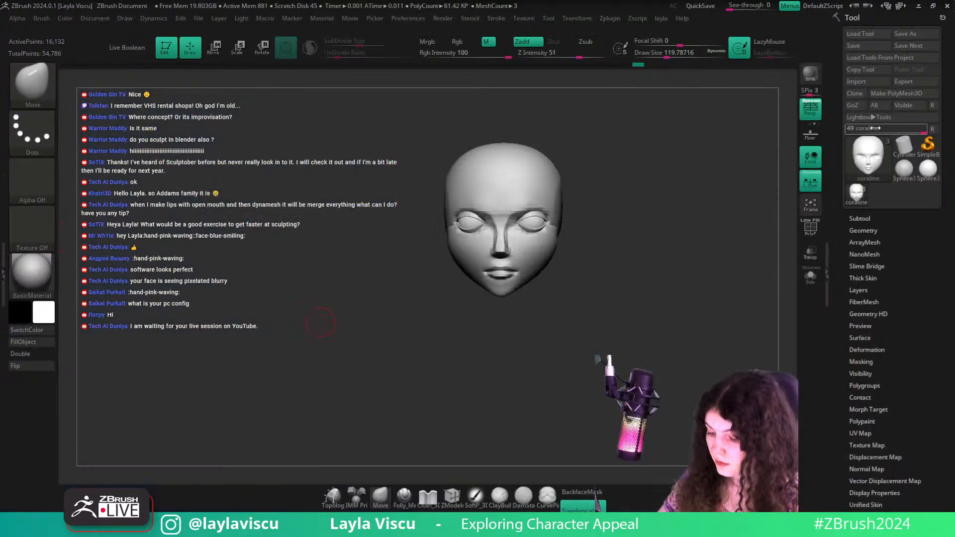
Import the illustration of blue-haired Coraline in a yellow raincoat from the coraline folder as a texture
{"action": "left_click_drag", "start_coordinate": [573, 230], "coordinate": [597, 262], "text": "alt"}
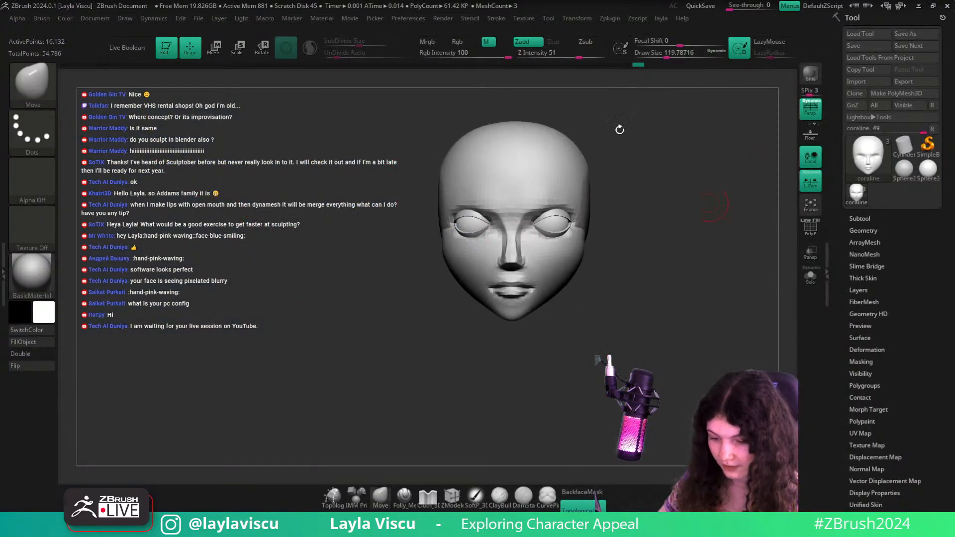
{"action": "left_click", "coordinate": [528, 18]}
{"action": "left_click", "coordinate": [540, 84]}
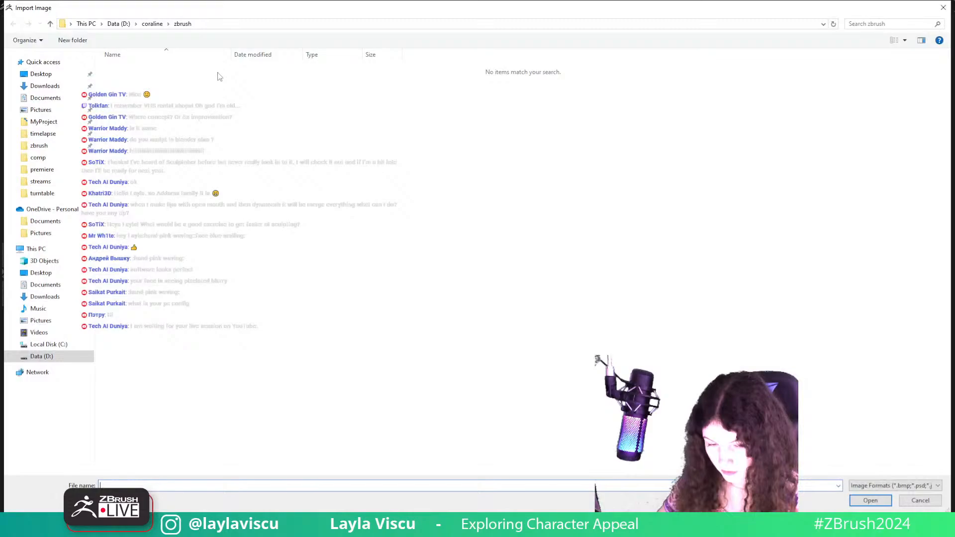
{"action": "left_click", "coordinate": [152, 24]}
{"action": "double_click", "coordinate": [128, 72]}
{"action": "double_click", "coordinate": [132, 70]}
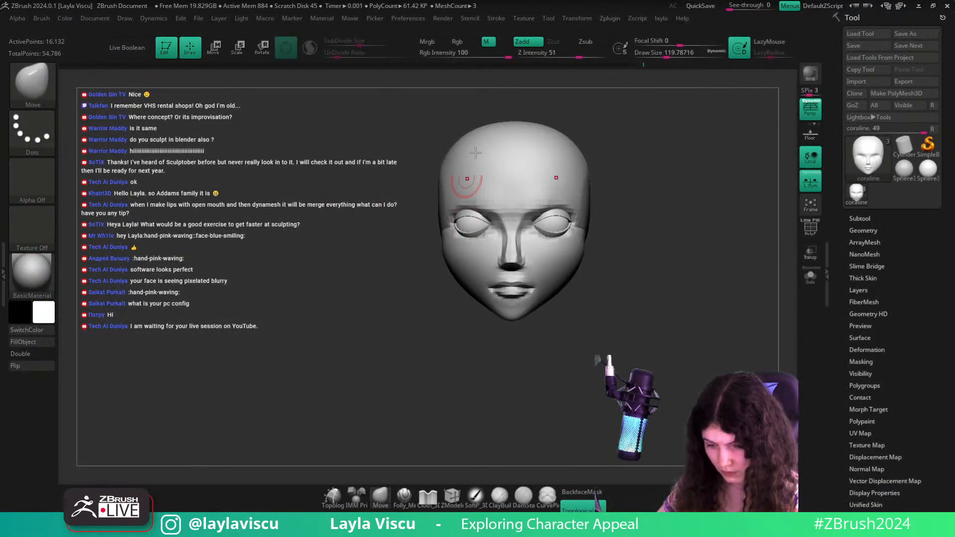
Add the imported Coraline picture to Spotlight, shrink it, place it beside the head and leave Spotlight editing
{"action": "left_click", "coordinate": [528, 19]}
{"action": "left_click", "coordinate": [546, 177]}
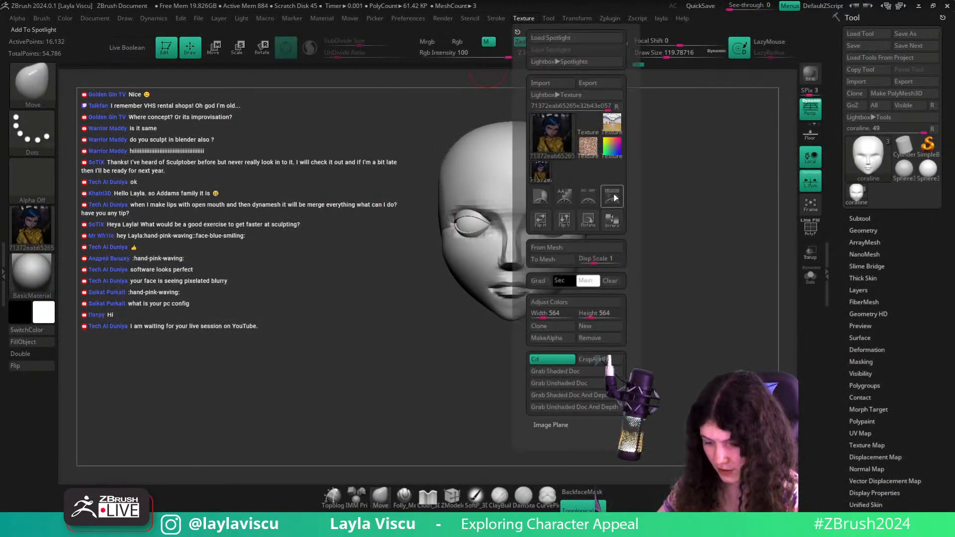
{"action": "left_click", "coordinate": [612, 196]}
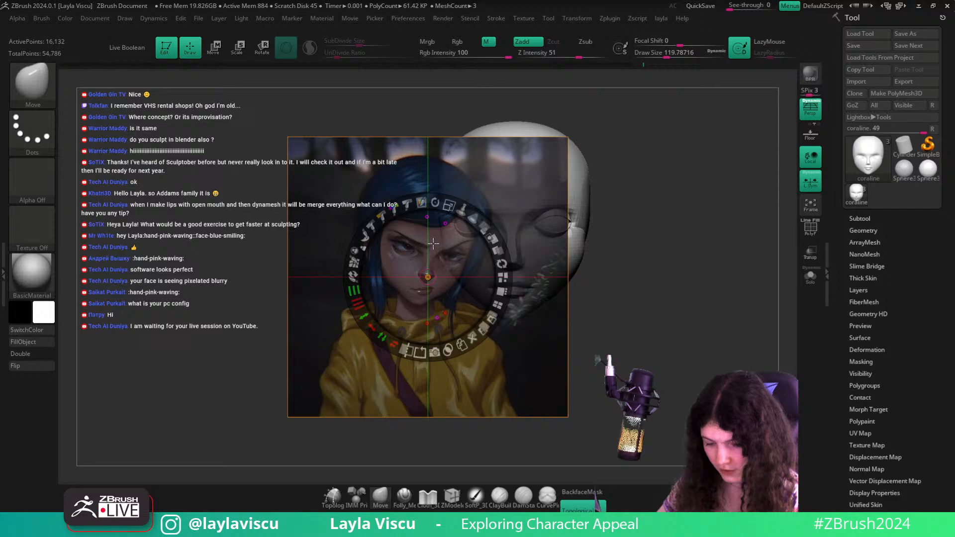
{"action": "left_click", "coordinate": [478, 238]}
{"action": "left_click_drag", "start_coordinate": [478, 238], "coordinate": [731, 119]}
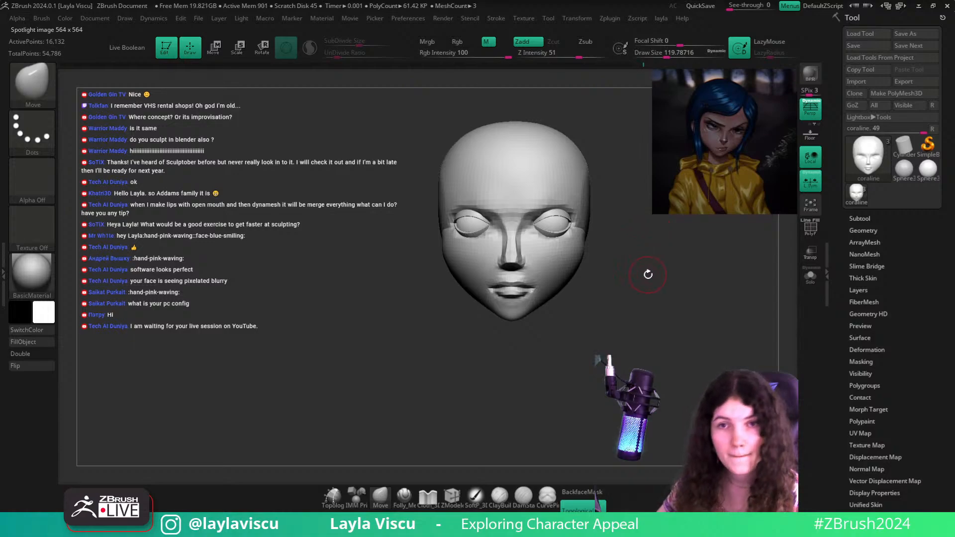
{"action": "key", "text": "shift+z"}
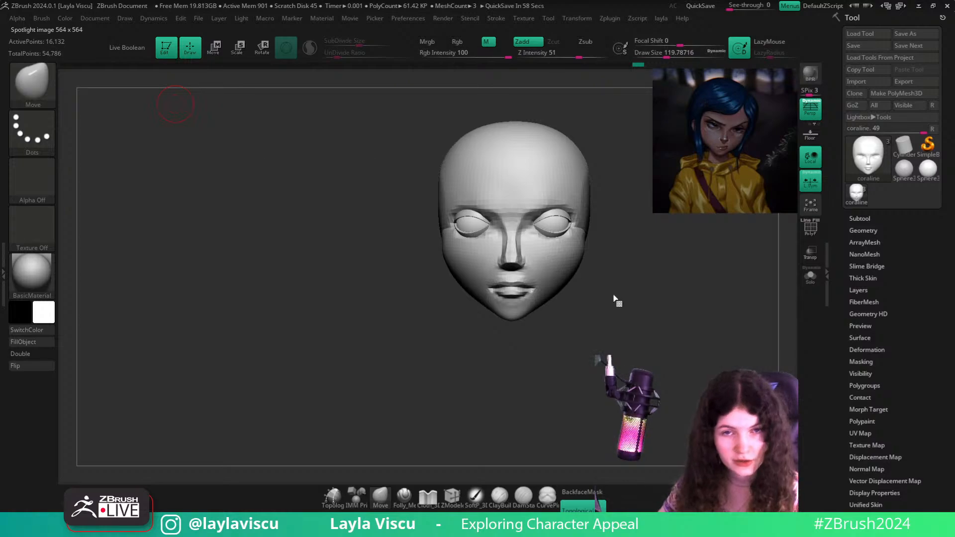
Examine the head's front proportions against the Coraline picture, with the Move brush size raised to about 197
{"action": "left_click_drag", "start_coordinate": [671, 290], "coordinate": [579, 289], "text": "alt"}
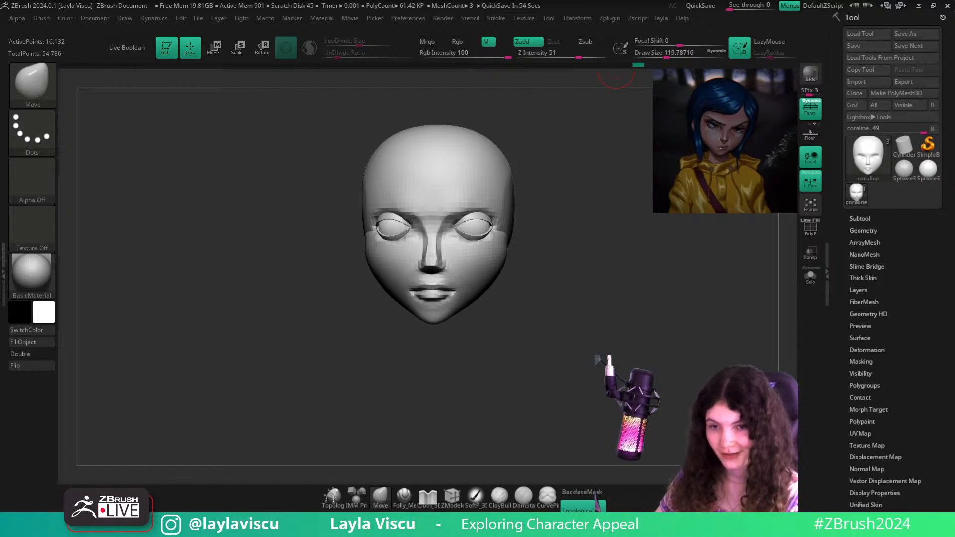
{"action": "left_click_drag", "start_coordinate": [643, 354], "coordinate": [639, 291]}
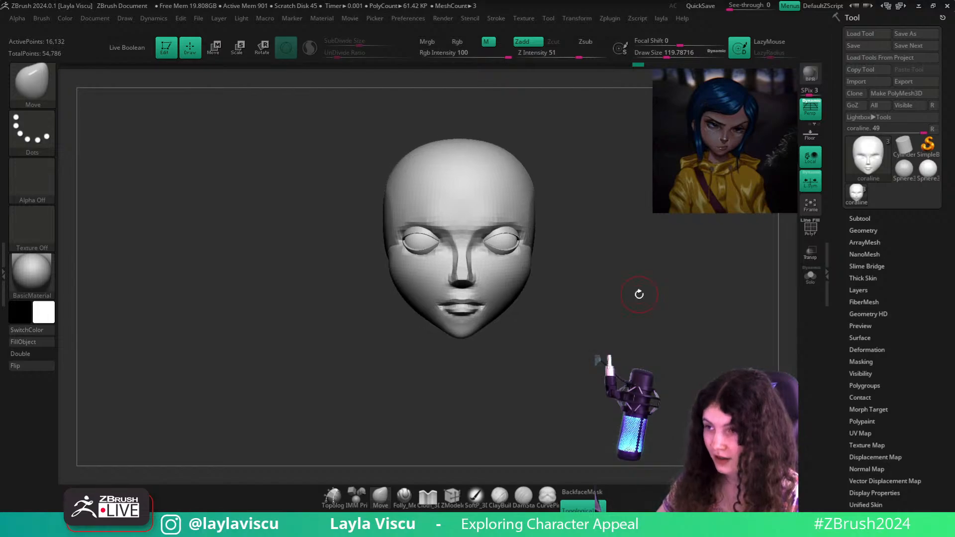
{"action": "mouse_move", "coordinate": [595, 245]}
{"action": "left_mouse_down", "text": "alt"}
{"action": "mouse_move", "coordinate": [572, 234]}
{"action": "mouse_move", "coordinate": [616, 265]}
{"action": "mouse_move", "coordinate": [595, 186]}
{"action": "mouse_move", "coordinate": [559, 260]}
{"action": "mouse_move", "coordinate": [453, 296]}
{"action": "mouse_move", "coordinate": [547, 290]}
{"action": "mouse_move", "coordinate": [650, 305]}
{"action": "left_mouse_up", "text": "alt"}
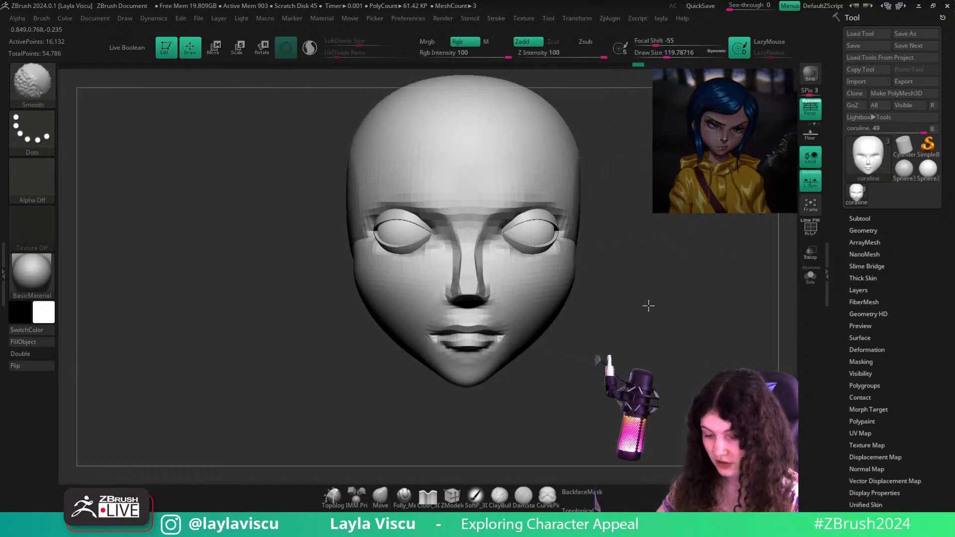
{"action": "key", "text": "s"}
{"action": "left_click_drag", "start_coordinate": [571, 181], "coordinate": [596, 181]}
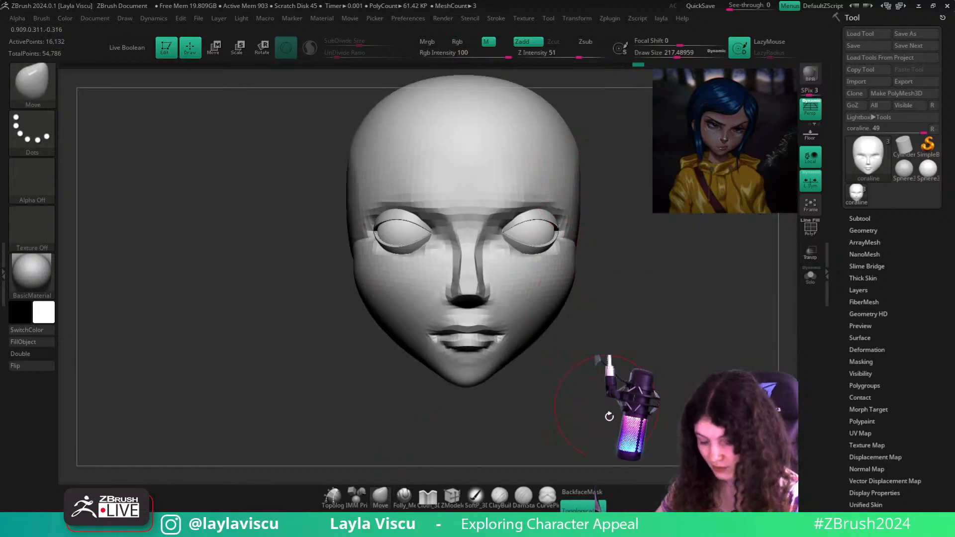
{"action": "mouse_move", "coordinate": [632, 219]}
{"action": "left_mouse_down", "text": "alt"}
{"action": "mouse_move", "coordinate": [639, 249]}
{"action": "mouse_move", "coordinate": [622, 274]}
{"action": "left_mouse_up", "text": "alt"}
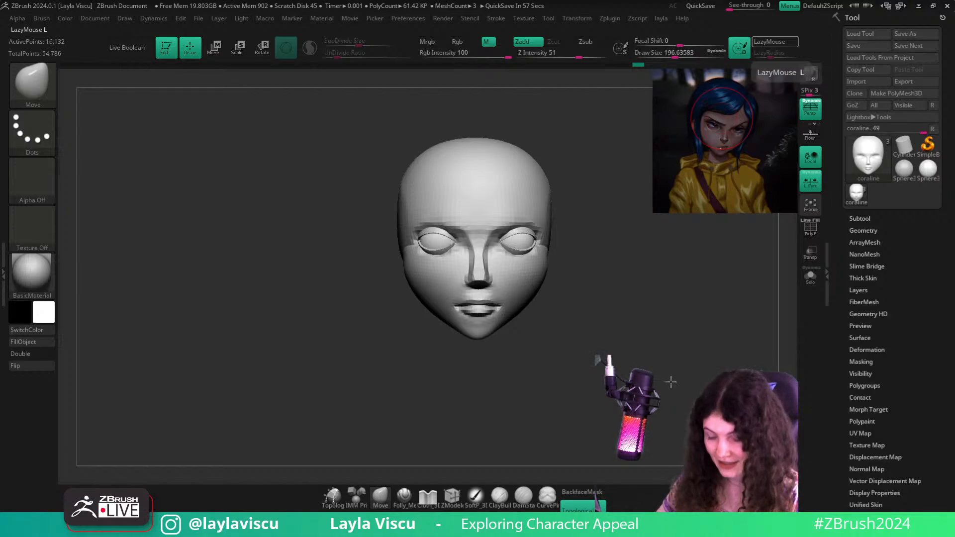
{"action": "left_click_drag", "start_coordinate": [667, 384], "coordinate": [594, 285]}
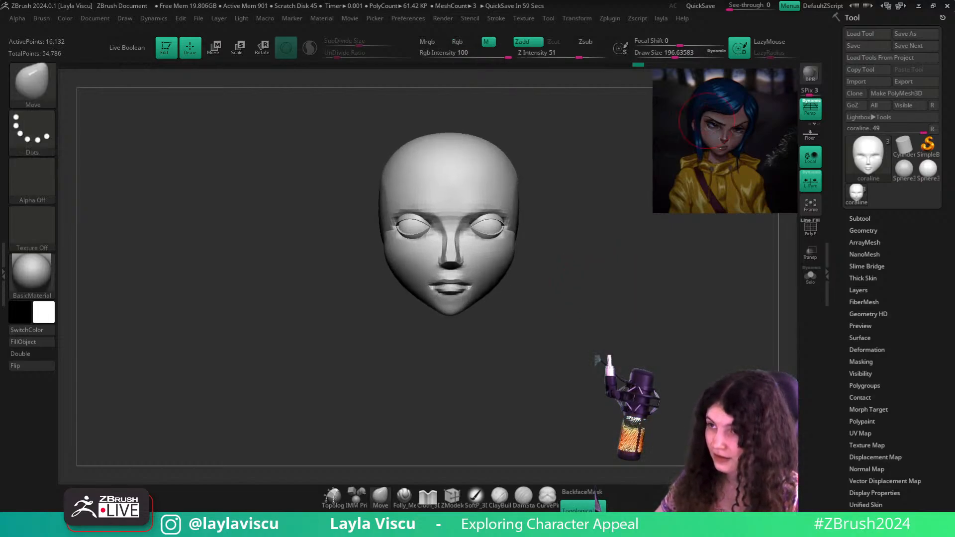
Insert a PolySphere with the IMM Primitives brush on the underside of the head as the base of the neck
{"action": "left_click_drag", "start_coordinate": [589, 333], "coordinate": [590, 228]}
{"action": "key", "text": "b"}
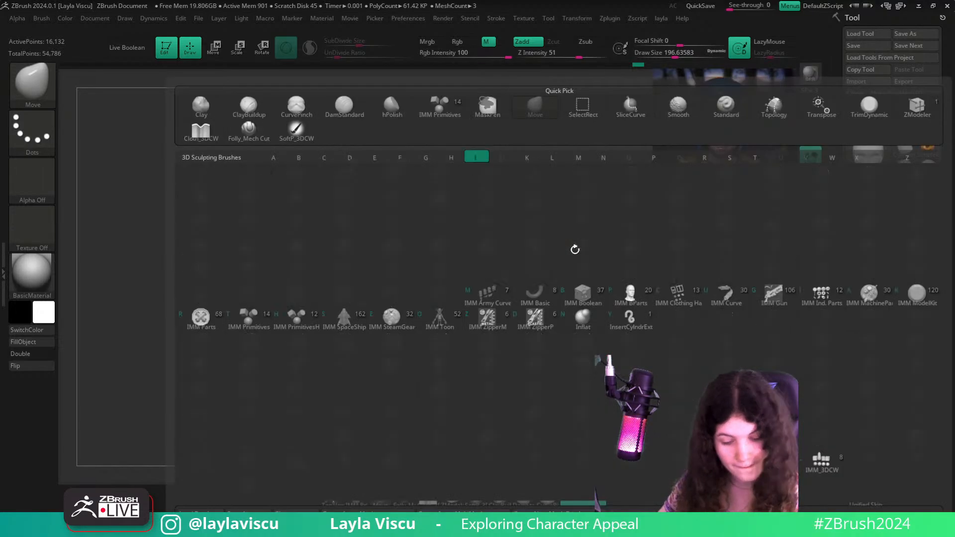
{"action": "left_click", "coordinate": [249, 319]}
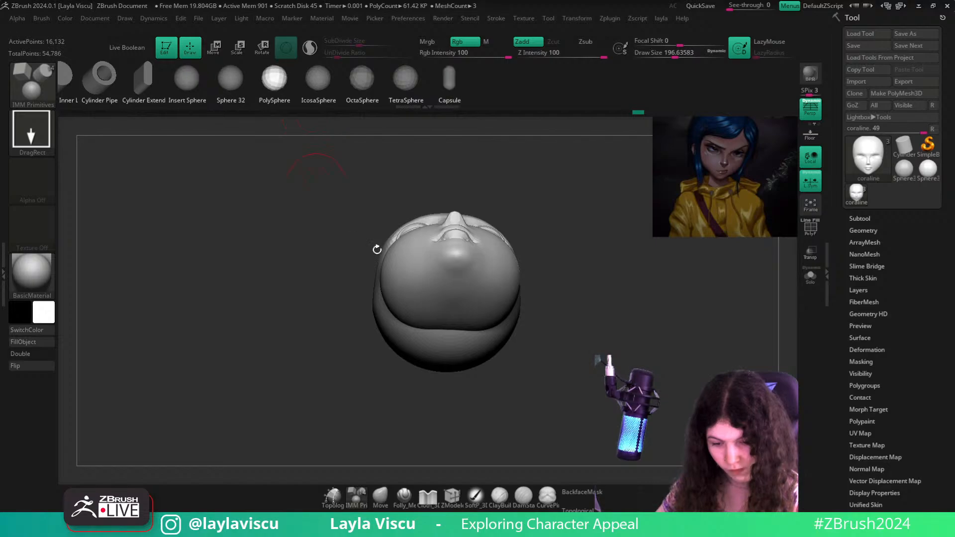
{"action": "left_click_drag", "start_coordinate": [453, 341], "coordinate": [452, 363]}
{"action": "left_click_drag", "start_coordinate": [681, 302], "coordinate": [659, 386], "text": "shift"}
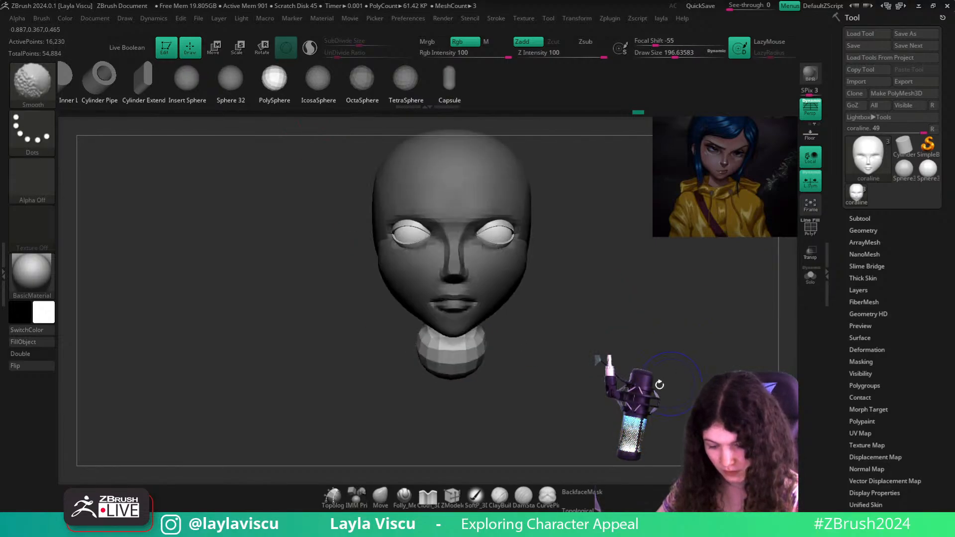
Switch to the Move brush, show the polygroup wireframe and enlarge the draw size to about 867
{"action": "left_click", "coordinate": [380, 502]}
{"action": "key", "text": "shift+f"}
{"action": "mouse_move", "coordinate": [573, 331]}
{"action": "left_mouse_down"}
{"action": "mouse_move", "coordinate": [643, 327]}
{"action": "mouse_move", "coordinate": [627, 352]}
{"action": "left_mouse_up"}
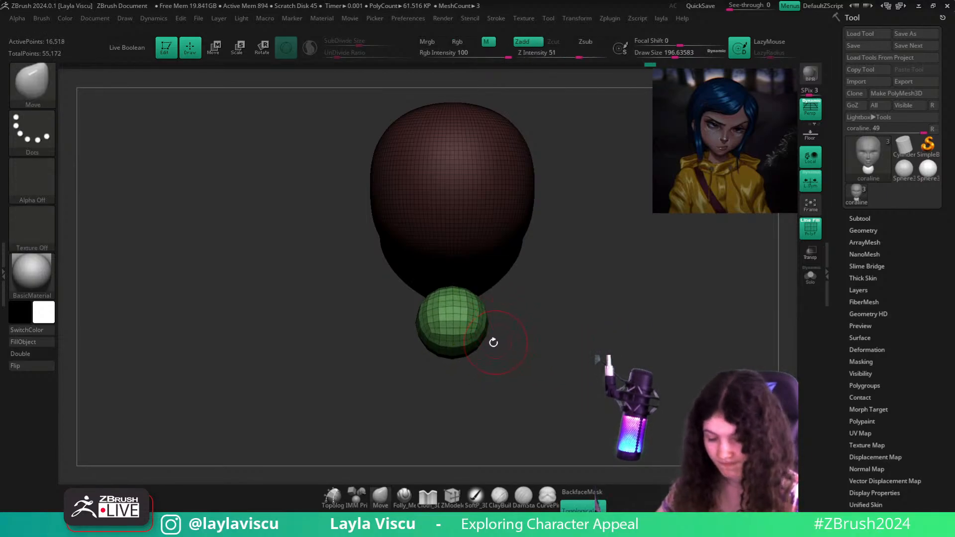
{"action": "key", "text": "s"}
{"action": "mouse_move", "coordinate": [492, 339]}
{"action": "left_mouse_down"}
{"action": "mouse_move", "coordinate": [506, 339]}
{"action": "mouse_move", "coordinate": [479, 331]}
{"action": "left_mouse_up"}
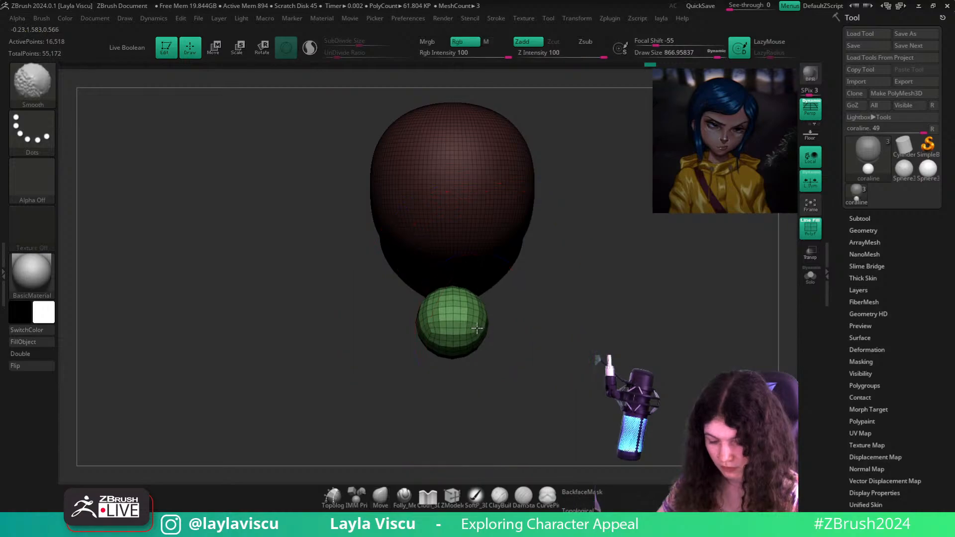
Toggle Spotlight Projection, then reposition and stretch the inserted sphere beneath the skull into an elongated neck
{"action": "key", "text": "shift+l"}
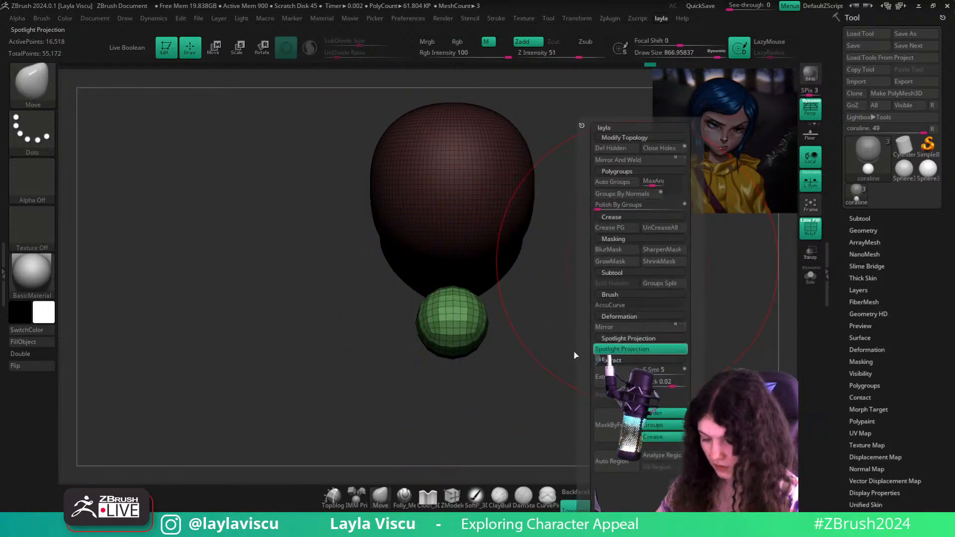
{"action": "left_click_drag", "start_coordinate": [587, 348], "coordinate": [548, 382]}
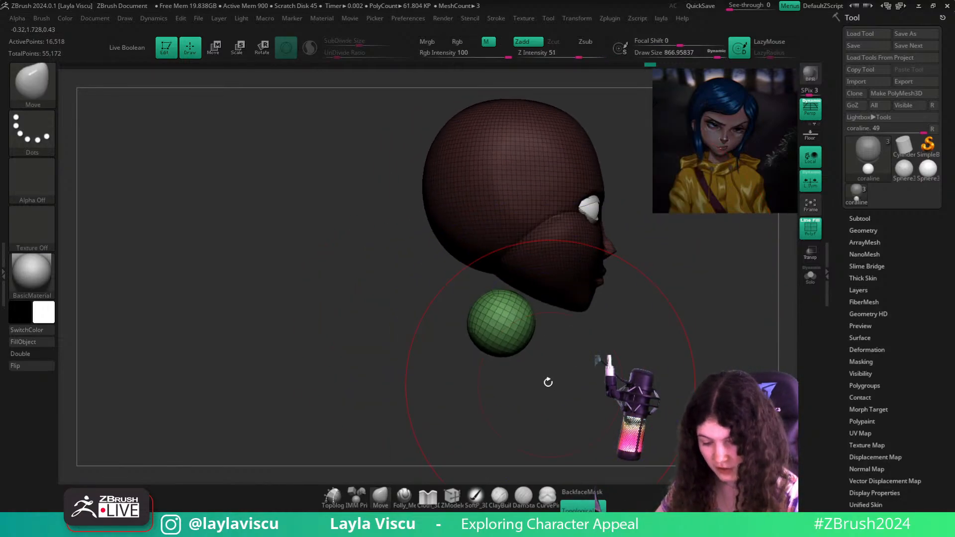
{"action": "key", "text": "w"}
{"action": "left_click_drag", "start_coordinate": [491, 342], "coordinate": [497, 256]}
{"action": "key", "text": "b"}
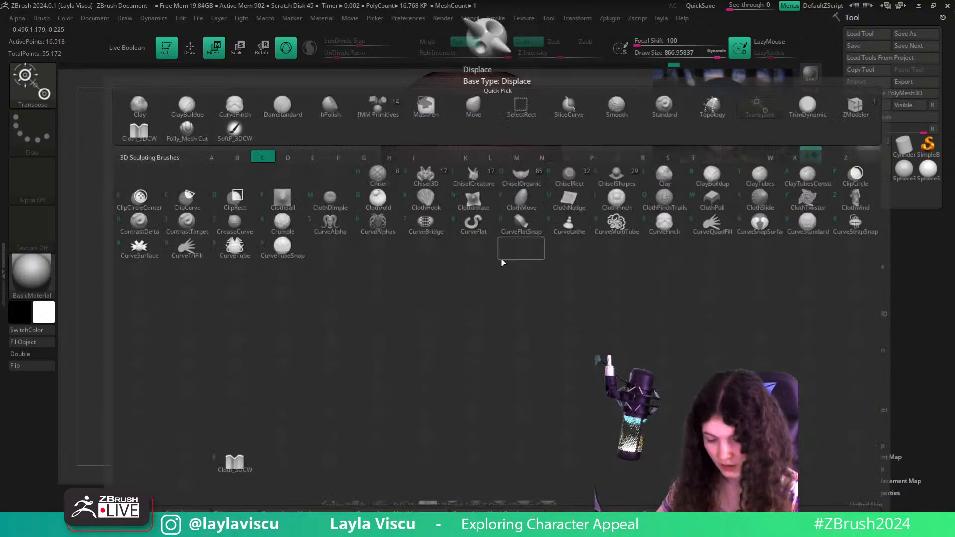
{"action": "key", "text": "c"}
{"action": "key", "text": "b"}
{"action": "mouse_move", "coordinate": [572, 318]}
{"action": "left_mouse_down"}
{"action": "mouse_move", "coordinate": [607, 324]}
{"action": "mouse_move", "coordinate": [556, 327]}
{"action": "left_mouse_up"}
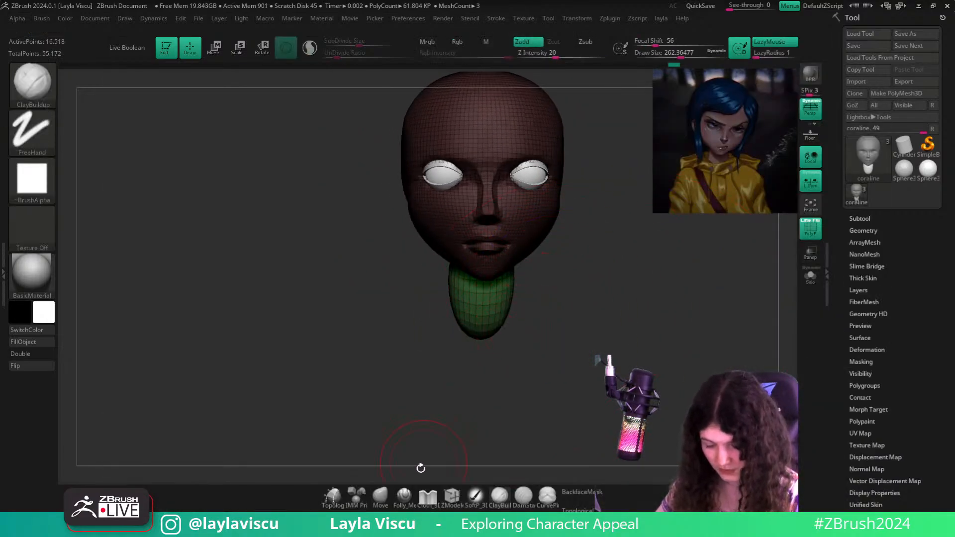
Lengthen the neck and shape its lower end in profile with the Move brush at a draw size of about 365 to 422
{"action": "left_click", "coordinate": [382, 495]}
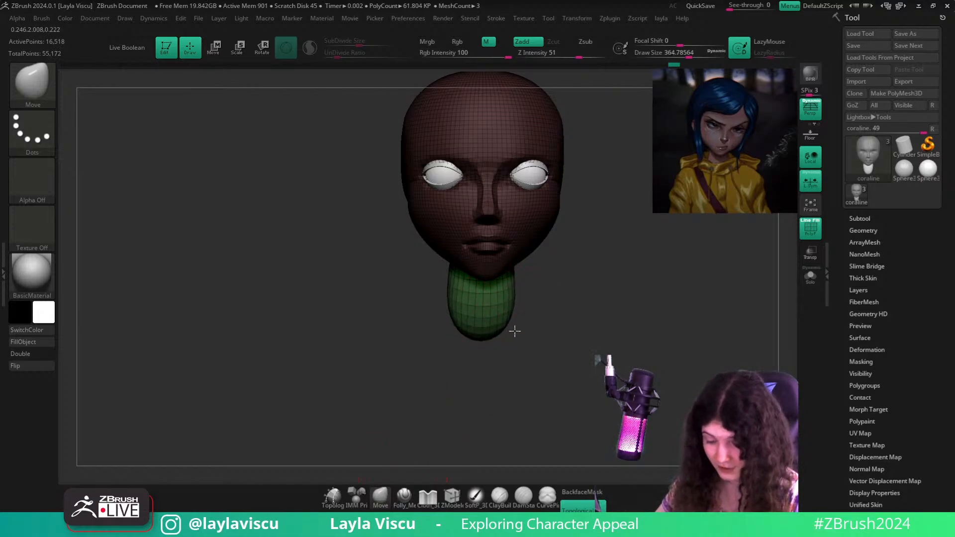
{"action": "mouse_move", "coordinate": [521, 333]}
{"action": "left_mouse_down"}
{"action": "mouse_move", "coordinate": [552, 334]}
{"action": "mouse_move", "coordinate": [562, 265]}
{"action": "left_mouse_up"}
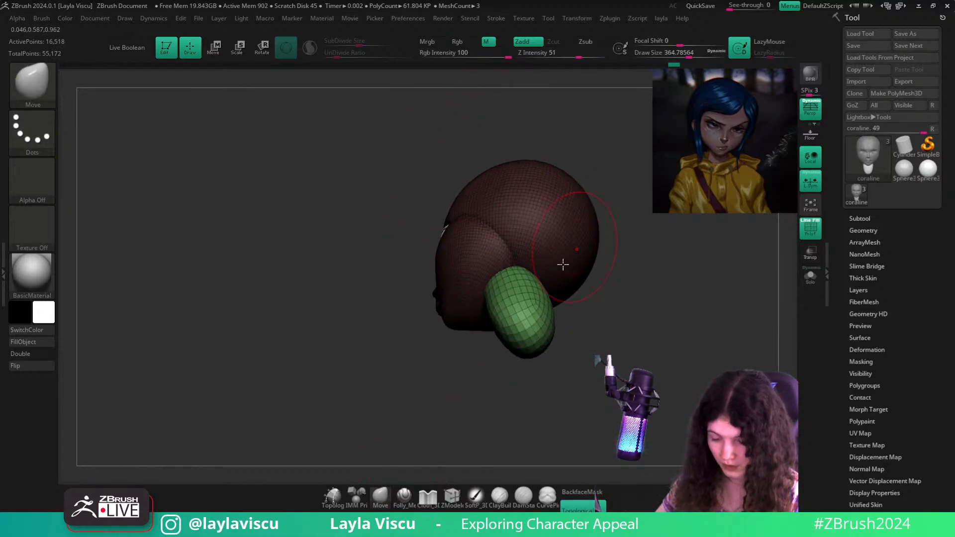
{"action": "left_click_drag", "start_coordinate": [563, 306], "coordinate": [504, 329]}
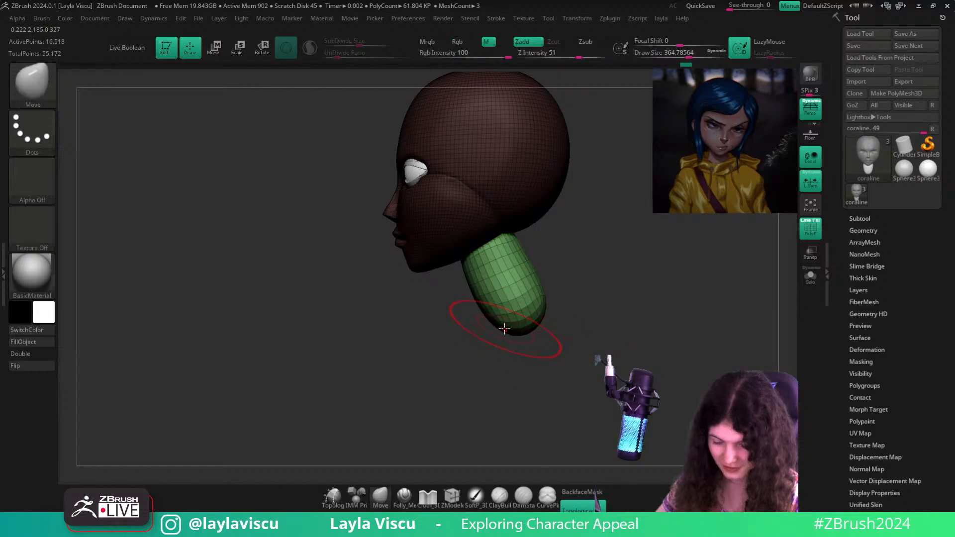
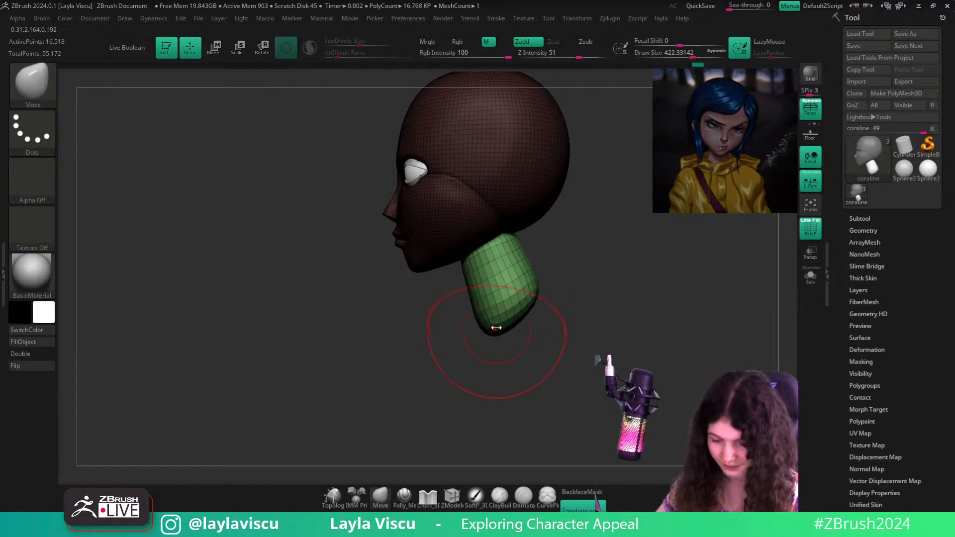
{"action": "left_click_drag", "start_coordinate": [495, 328], "coordinate": [646, 298]}
{"action": "left_click_drag", "start_coordinate": [607, 327], "coordinate": [562, 349]}
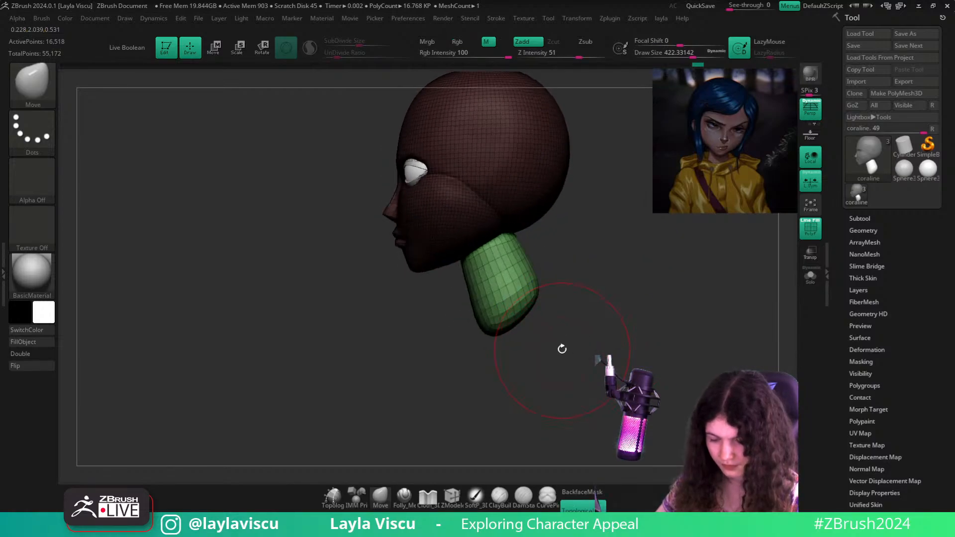
Reposition the gizmo near the top of the neck and shift the neck slightly back under the skull
{"action": "key", "text": "w"}
{"action": "left_click_drag", "start_coordinate": [495, 266], "coordinate": [507, 293], "text": "alt"}
{"action": "left_click_drag", "start_coordinate": [517, 205], "coordinate": [522, 212]}
{"action": "key", "text": "ctrl+z"}
{"action": "left_click_drag", "start_coordinate": [414, 258], "coordinate": [458, 303]}
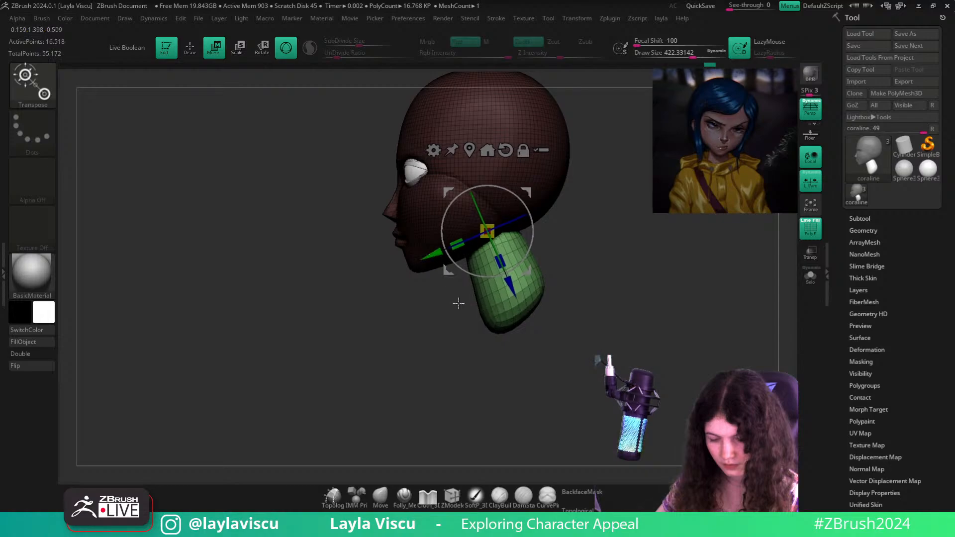
Return to the Move brush, hide the wireframe and invert the mask so the neck is protected and the head editable
{"action": "left_click", "coordinate": [380, 500]}
{"action": "key", "text": "shift+f"}
{"action": "right_click_drag", "start_coordinate": [606, 336], "coordinate": [577, 292], "text": "ctrl"}
{"action": "left_click", "coordinate": [514, 219], "text": "alt"}
{"action": "right_click_drag", "start_coordinate": [546, 244], "coordinate": [571, 354], "text": "alt"}
Try to reshape the forehead profile with the Move brush at a draw size of about 602
{"action": "key", "text": "s"}
{"action": "mouse_move", "coordinate": [449, 229]}
{"action": "left_mouse_down"}
{"action": "mouse_move", "coordinate": [460, 230]}
{"action": "mouse_move", "coordinate": [449, 211]}
{"action": "left_mouse_up"}
{"action": "key", "text": "ctrl+z"}
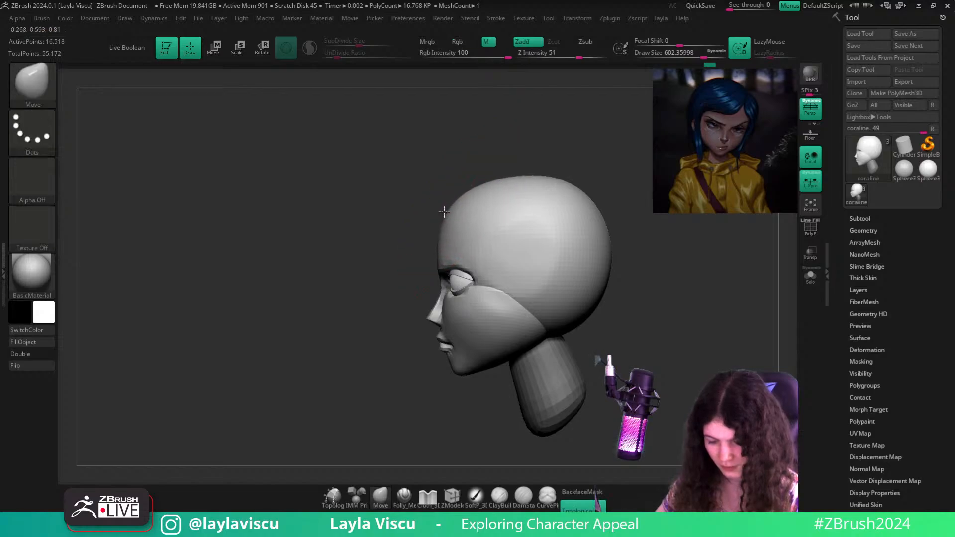
Refine the forehead profile with the Move brush at a draw size of about 453 and check the head from both sides
{"action": "mouse_move", "coordinate": [457, 167]}
{"action": "right_mouse_down"}
{"action": "mouse_move", "coordinate": [460, 279]}
{"action": "mouse_move", "coordinate": [465, 271]}
{"action": "right_mouse_up"}
{"action": "key", "text": "s"}
{"action": "left_click_drag", "start_coordinate": [477, 253], "coordinate": [467, 252]}
{"action": "left_click_drag", "start_coordinate": [472, 249], "coordinate": [475, 255]}
{"action": "mouse_move", "coordinate": [598, 329]}
{"action": "right_mouse_down"}
{"action": "mouse_move", "coordinate": [600, 315]}
{"action": "mouse_move", "coordinate": [717, 333]}
{"action": "mouse_move", "coordinate": [651, 368]}
{"action": "right_mouse_up"}
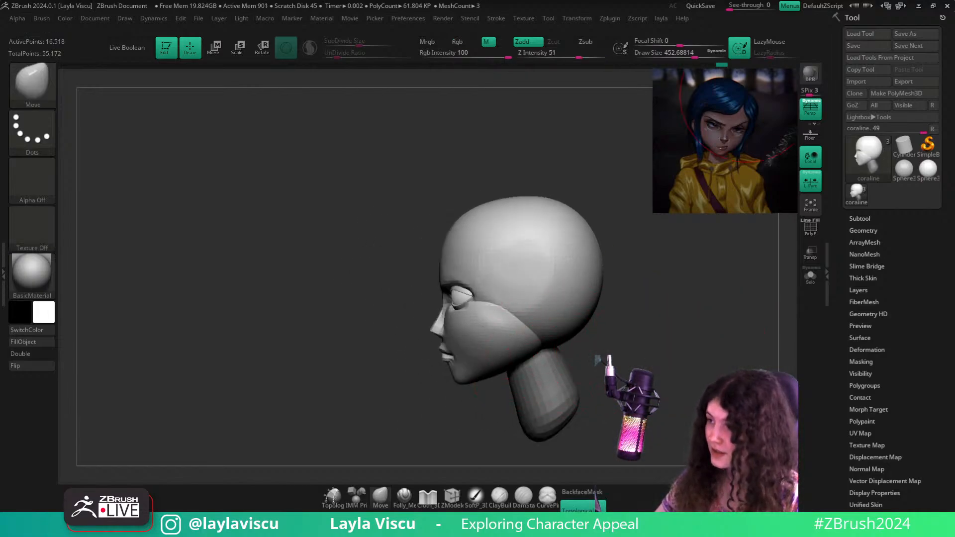
{"action": "right_click_drag", "start_coordinate": [620, 413], "coordinate": [766, 422]}
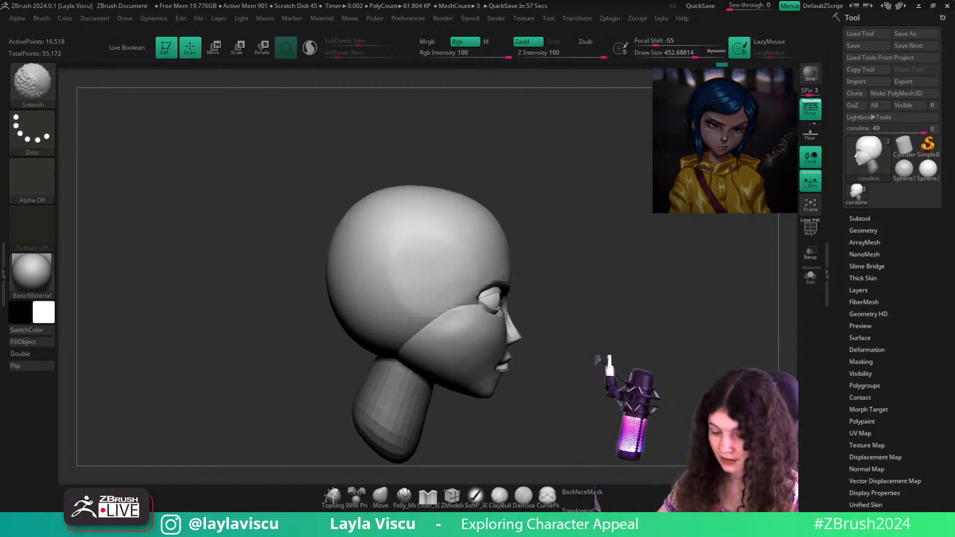
Try a Move brush adjustment around the nose bridge at a draw size of about 207, undo it and turn off topological masking
{"action": "mouse_move", "coordinate": [639, 371]}
{"action": "right_mouse_down", "text": "alt"}
{"action": "mouse_move", "coordinate": [625, 293]}
{"action": "mouse_move", "coordinate": [581, 307]}
{"action": "mouse_move", "coordinate": [506, 282]}
{"action": "right_mouse_up", "text": "alt"}
{"action": "key", "text": "s"}
{"action": "mouse_move", "coordinate": [548, 282]}
{"action": "left_mouse_down"}
{"action": "mouse_move", "coordinate": [533, 282]}
{"action": "mouse_move", "coordinate": [489, 239]}
{"action": "left_mouse_up"}
{"action": "key", "text": "s"}
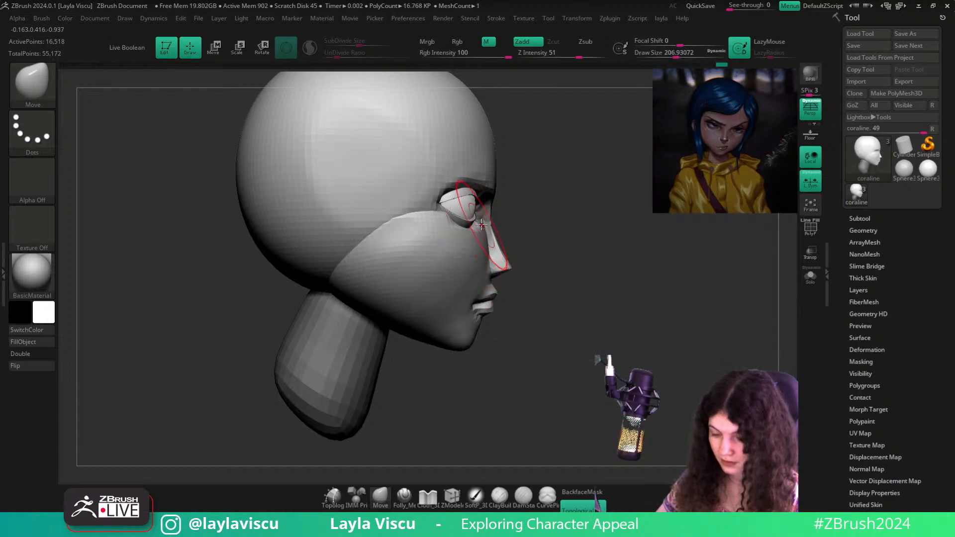
{"action": "key", "text": "ctrl+z"}
{"action": "left_click", "coordinate": [586, 505]}
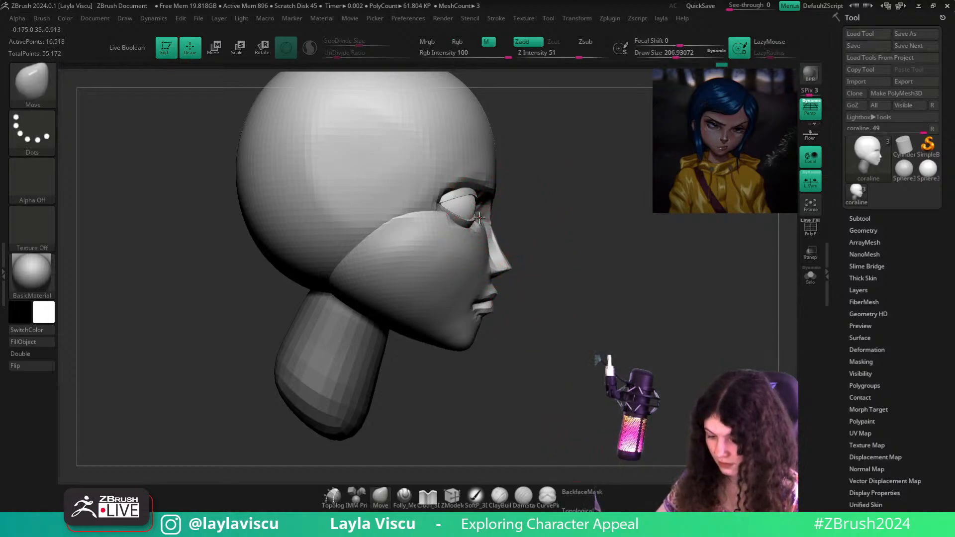
Refine the nose and mouth area with the Move brush at a draw size of about 197, checking the face at an angle and in profile
{"action": "left_click_drag", "start_coordinate": [489, 253], "coordinate": [479, 278]}
{"action": "key", "text": "s"}
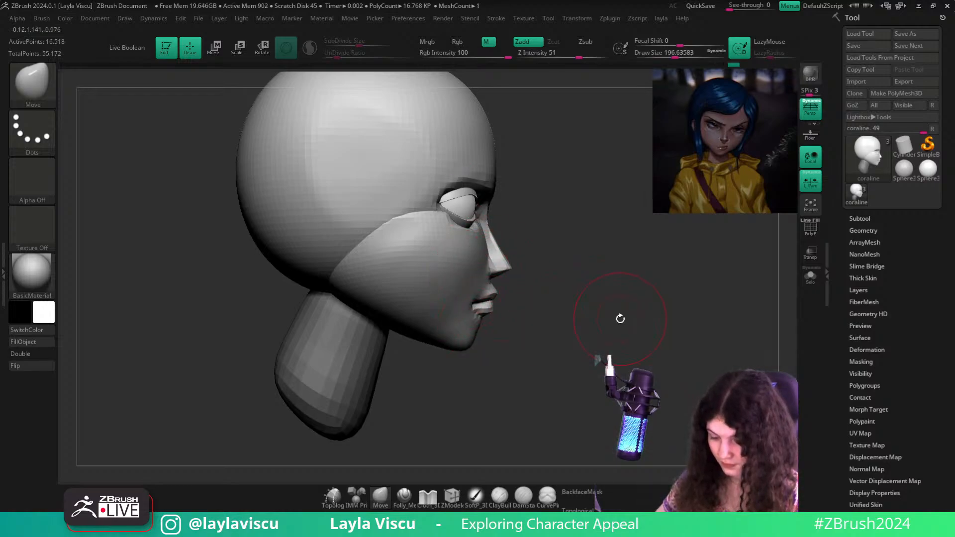
{"action": "key", "text": "a"}
{"action": "left_click", "coordinate": [638, 306]}
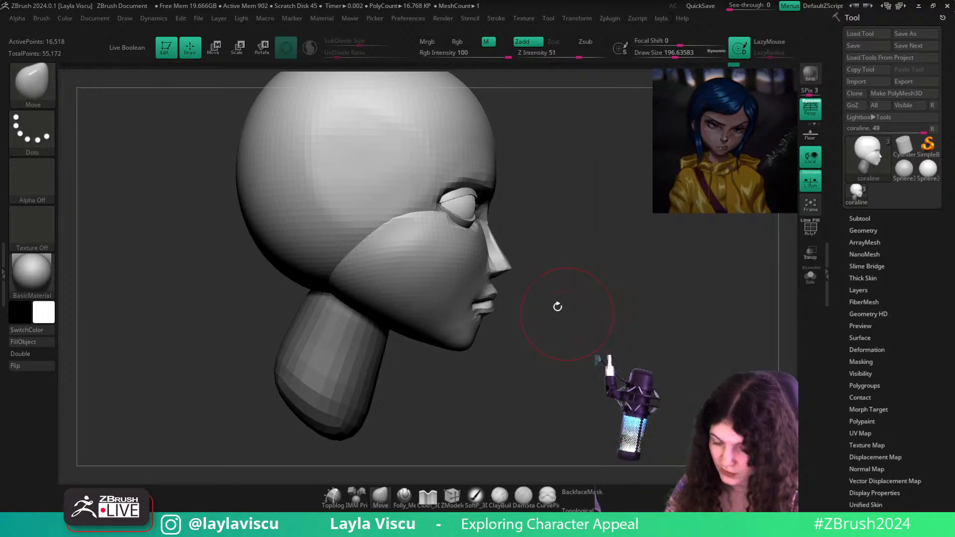
{"action": "left_click_drag", "start_coordinate": [581, 292], "coordinate": [548, 300]}
{"action": "key", "text": "a"}
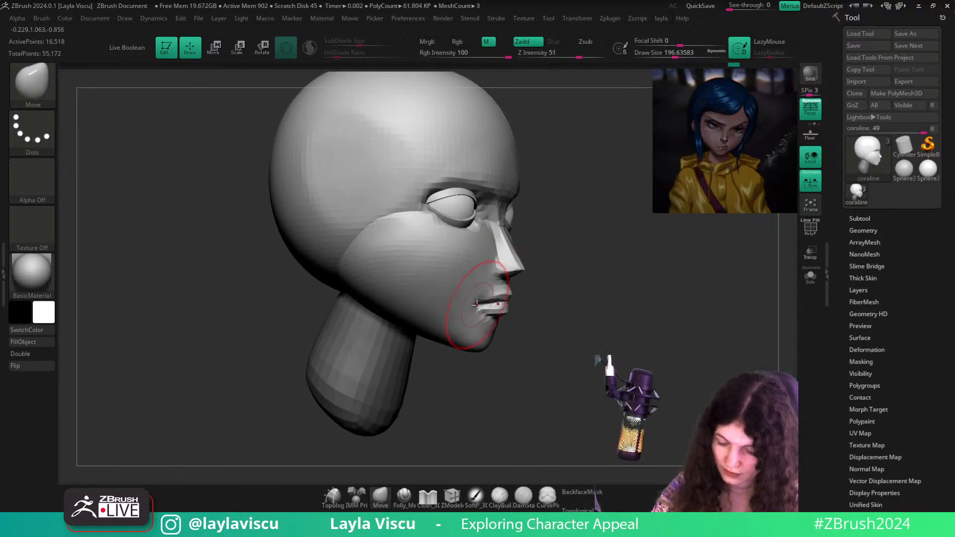
{"action": "mouse_move", "coordinate": [636, 356]}
{"action": "left_mouse_down"}
{"action": "mouse_move", "coordinate": [661, 348]}
{"action": "mouse_move", "coordinate": [695, 377]}
{"action": "mouse_move", "coordinate": [629, 324]}
{"action": "mouse_move", "coordinate": [705, 309]}
{"action": "mouse_move", "coordinate": [696, 315]}
{"action": "left_mouse_up"}
{"action": "key", "text": "a"}
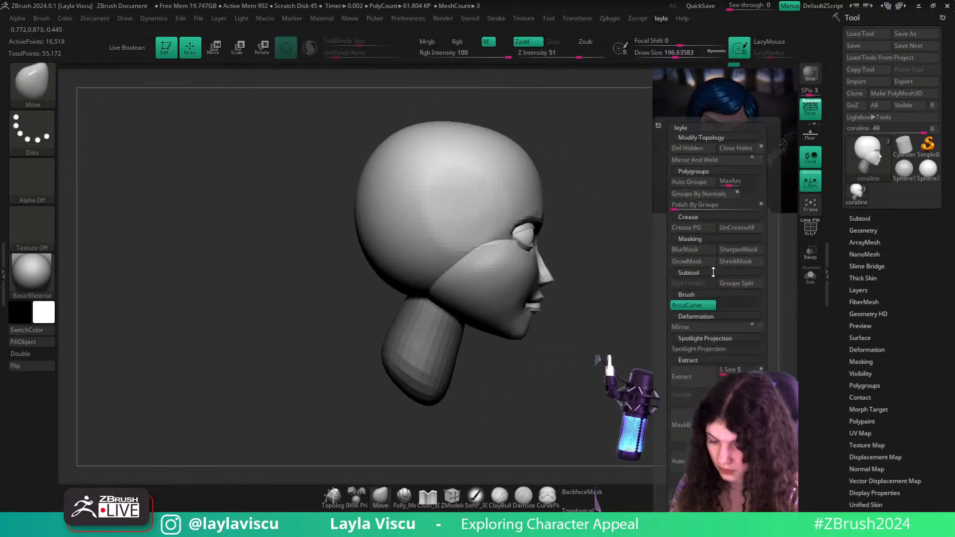
Toggle AccuCurve and adjust the lower back of the skull with the Move brush at a draw size of about 163
{"action": "left_click", "coordinate": [695, 308]}
{"action": "key", "text": "s"}
{"action": "left_click_drag", "start_coordinate": [394, 232], "coordinate": [416, 232]}
{"action": "key", "text": "s"}
{"action": "left_click_drag", "start_coordinate": [375, 289], "coordinate": [425, 285]}
{"action": "key", "text": "s"}
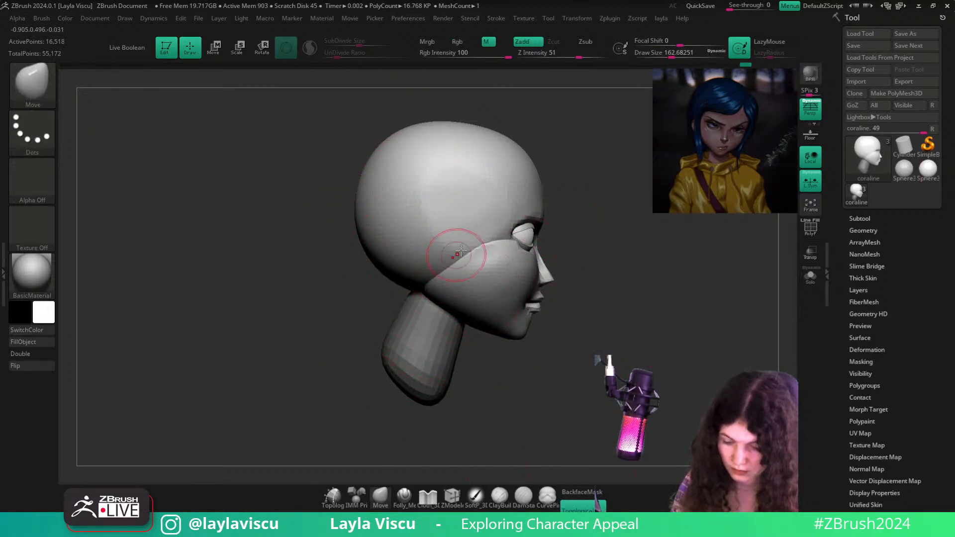
Adjust the side of the head above the cheek with the Move brush at a draw size of about 331 and check the front view
{"action": "key", "text": "s"}
{"action": "mouse_move", "coordinate": [447, 253]}
{"action": "left_mouse_down"}
{"action": "mouse_move", "coordinate": [462, 253]}
{"action": "mouse_move", "coordinate": [458, 240]}
{"action": "left_mouse_up"}
{"action": "left_click_drag", "start_coordinate": [736, 256], "coordinate": [652, 255]}
{"action": "left_click_drag", "start_coordinate": [712, 315], "coordinate": [618, 313], "text": "alt"}
{"action": "left_click_drag", "start_coordinate": [618, 313], "coordinate": [617, 294], "text": "ctrl"}
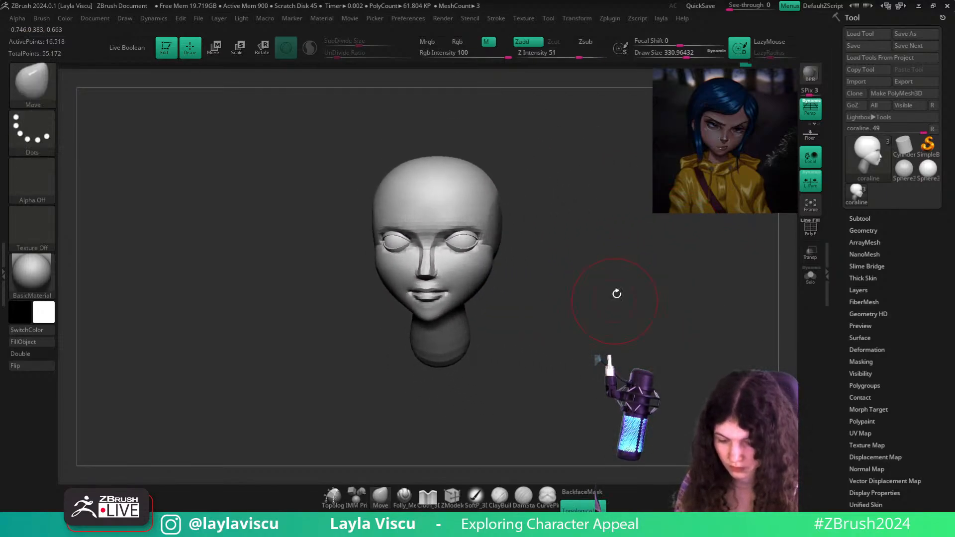
{"action": "left_click_drag", "start_coordinate": [687, 144], "coordinate": [618, 303]}
Insert a mirrored pair of cylinders on the sides of the head with the IMM Primitives brush and activate the move gizmo
{"action": "key", "text": "b"}
{"action": "key", "text": "i"}
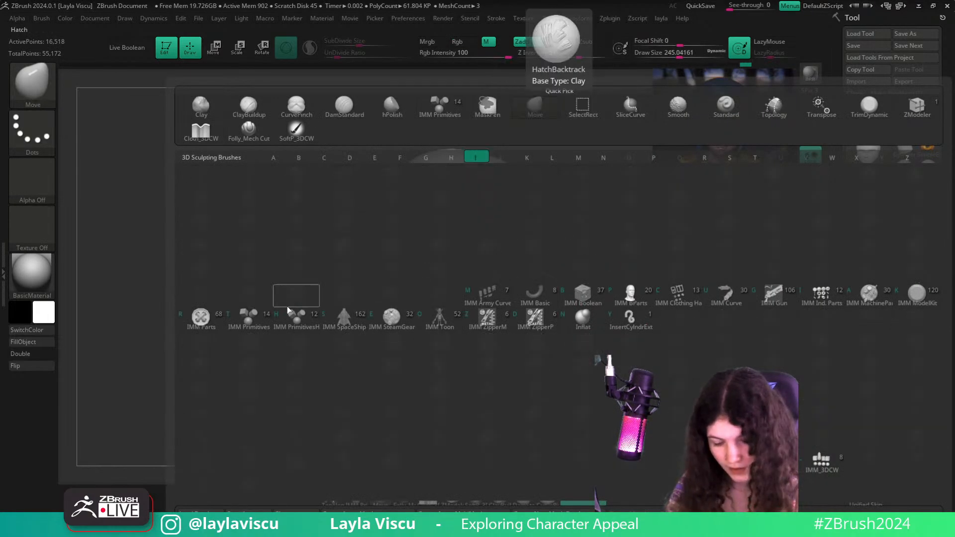
{"action": "left_click", "coordinate": [251, 319]}
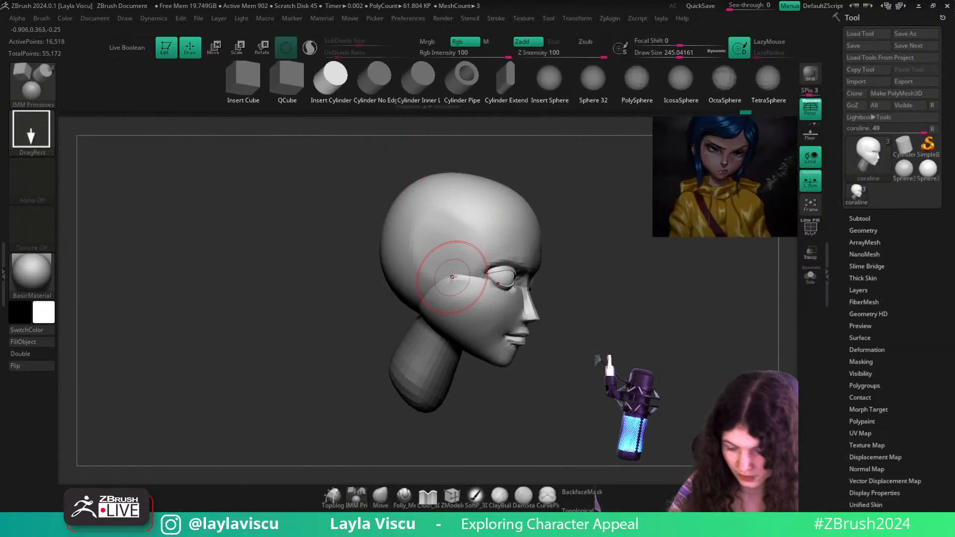
{"action": "left_click_drag", "start_coordinate": [451, 276], "coordinate": [454, 306]}
{"action": "key", "text": "ctrl+z"}
{"action": "left_click_drag", "start_coordinate": [676, 294], "coordinate": [669, 364]}
{"action": "key", "text": "w"}
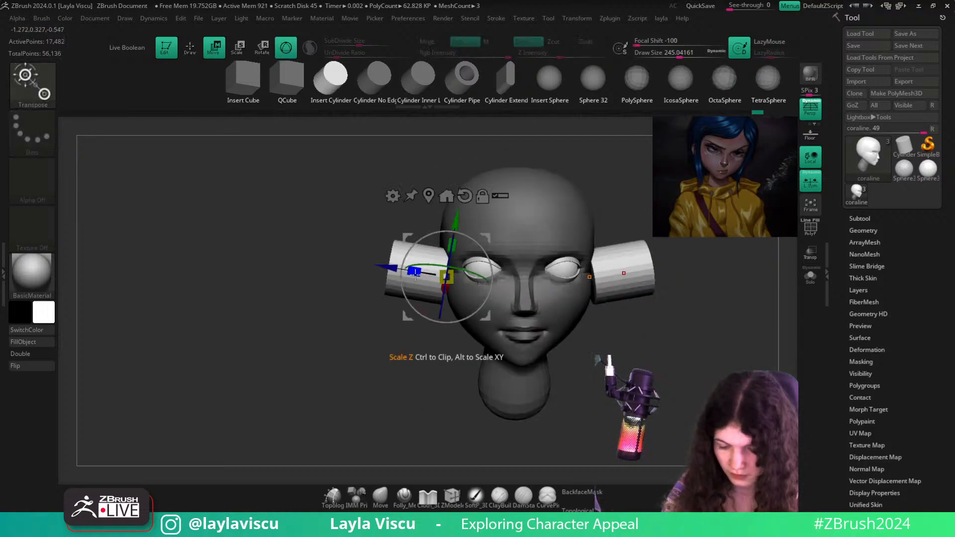
Flatten the inserted cylinders into thin ear discs, turn them flush with the head and scale them down
{"action": "left_click_drag", "start_coordinate": [415, 275], "coordinate": [541, 297]}
{"action": "left_click_drag", "start_coordinate": [486, 317], "coordinate": [465, 315]}
{"action": "left_click_drag", "start_coordinate": [611, 324], "coordinate": [474, 277]}
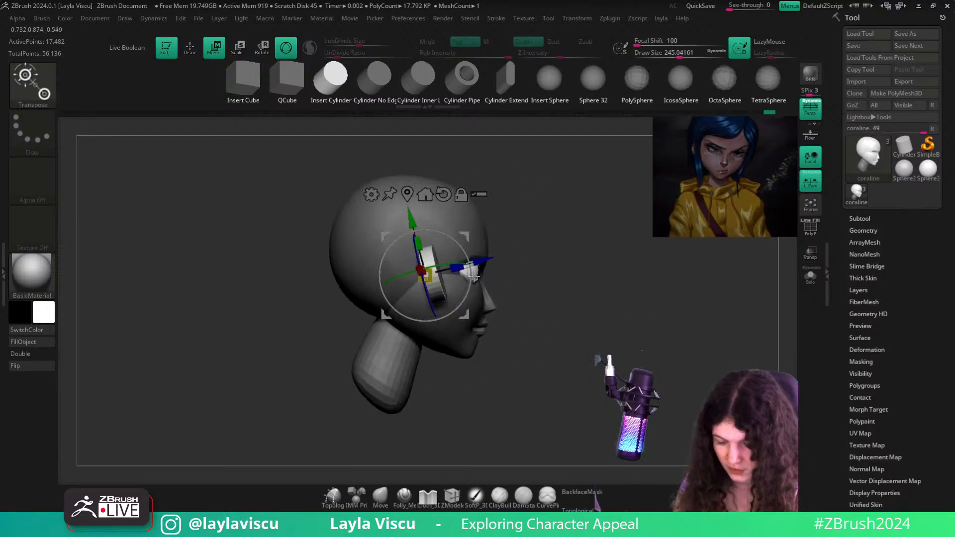
{"action": "left_click_drag", "start_coordinate": [467, 316], "coordinate": [455, 317]}
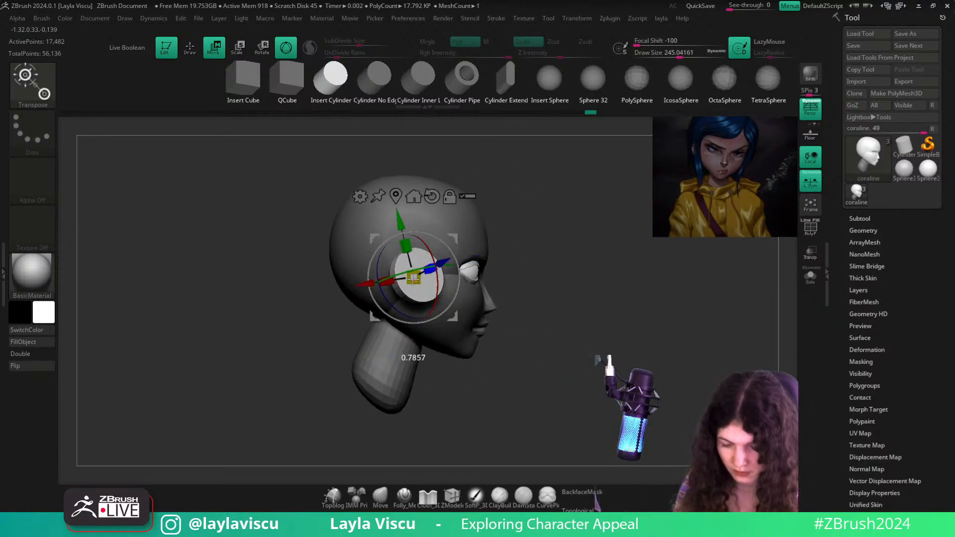
{"action": "left_click_drag", "start_coordinate": [522, 278], "coordinate": [632, 289]}
{"action": "left_click_drag", "start_coordinate": [456, 294], "coordinate": [431, 319]}
{"action": "left_click_drag", "start_coordinate": [438, 318], "coordinate": [538, 324]}
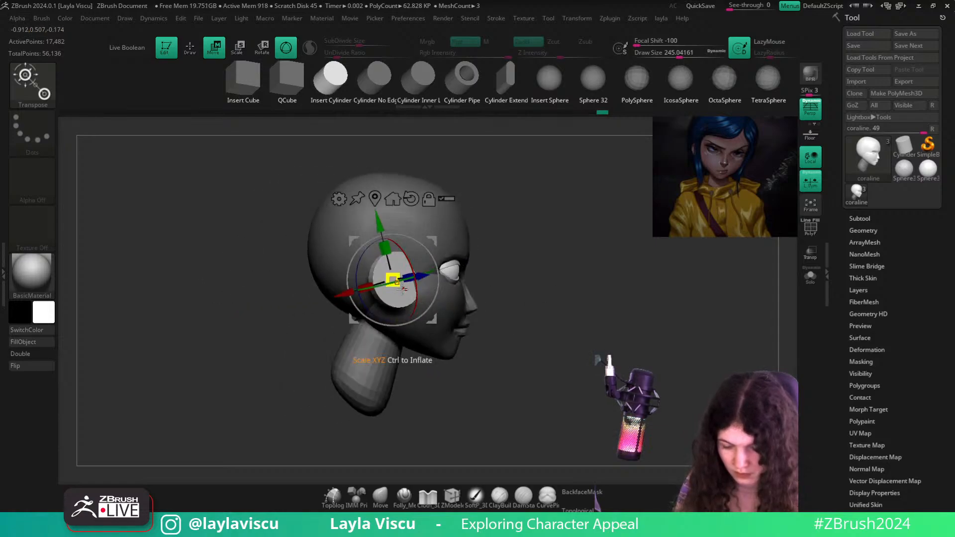
{"action": "left_click_drag", "start_coordinate": [431, 318], "coordinate": [415, 319]}
Shift the ear discs back behind the jaw and fine-tune their angle and size with the gizmo
{"action": "left_click_drag", "start_coordinate": [522, 289], "coordinate": [599, 312]}
{"action": "left_click_drag", "start_coordinate": [548, 329], "coordinate": [594, 314]}
{"action": "left_click", "coordinate": [423, 294]}
{"action": "key", "text": "ctrl+z"}
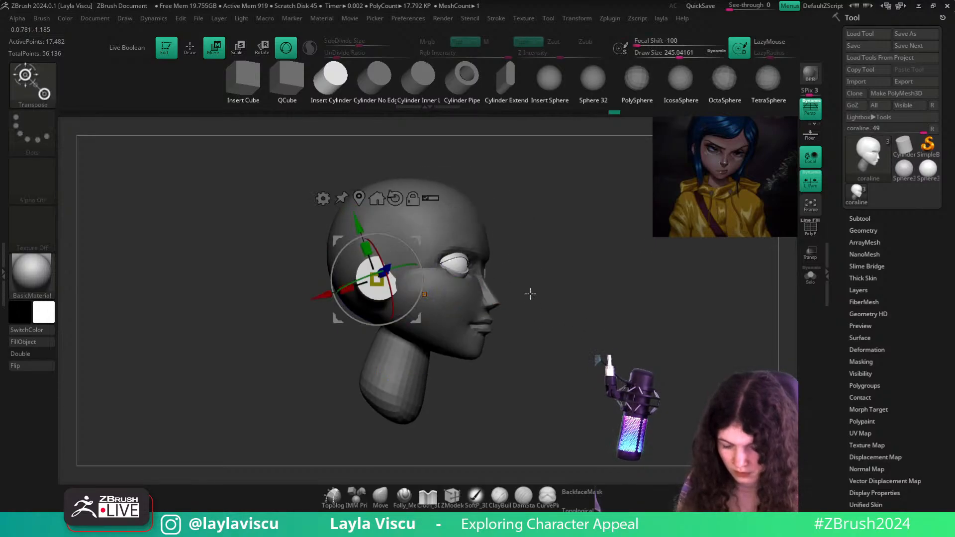
{"action": "left_click_drag", "start_coordinate": [529, 294], "coordinate": [554, 298]}
{"action": "left_click_drag", "start_coordinate": [461, 312], "coordinate": [446, 311]}
{"action": "left_click_drag", "start_coordinate": [417, 300], "coordinate": [415, 317]}
{"action": "left_click_drag", "start_coordinate": [657, 288], "coordinate": [580, 302]}
Switch to the Move brush and start shaping the ear disc's outline at a draw size of about 172
{"action": "left_click", "coordinate": [379, 497]}
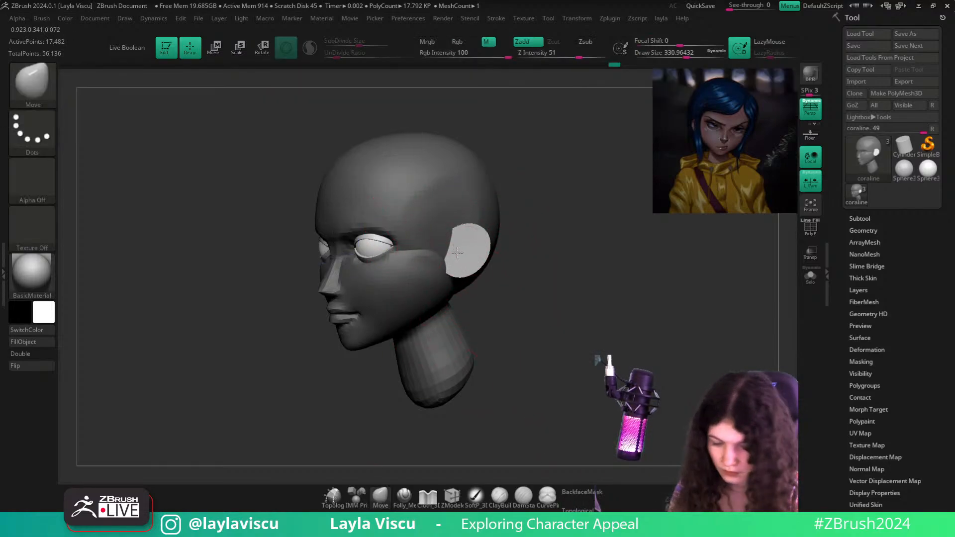
{"action": "left_click_drag", "start_coordinate": [562, 232], "coordinate": [599, 237]}
{"action": "left_click_drag", "start_coordinate": [592, 283], "coordinate": [616, 254], "text": "alt"}
{"action": "left_click_drag", "start_coordinate": [682, 274], "coordinate": [638, 284]}
{"action": "mouse_move", "coordinate": [637, 284]}
{"action": "right_mouse_down"}
{"action": "mouse_move", "coordinate": [691, 284]}
{"action": "mouse_move", "coordinate": [607, 279]}
{"action": "right_mouse_up"}
{"action": "right_click_drag", "start_coordinate": [607, 278], "coordinate": [589, 343], "text": "ctrl"}
{"action": "key", "text": "s"}
{"action": "mouse_move", "coordinate": [577, 280]}
{"action": "left_mouse_down"}
{"action": "mouse_move", "coordinate": [563, 281]}
{"action": "mouse_move", "coordinate": [575, 289]}
{"action": "left_mouse_up"}
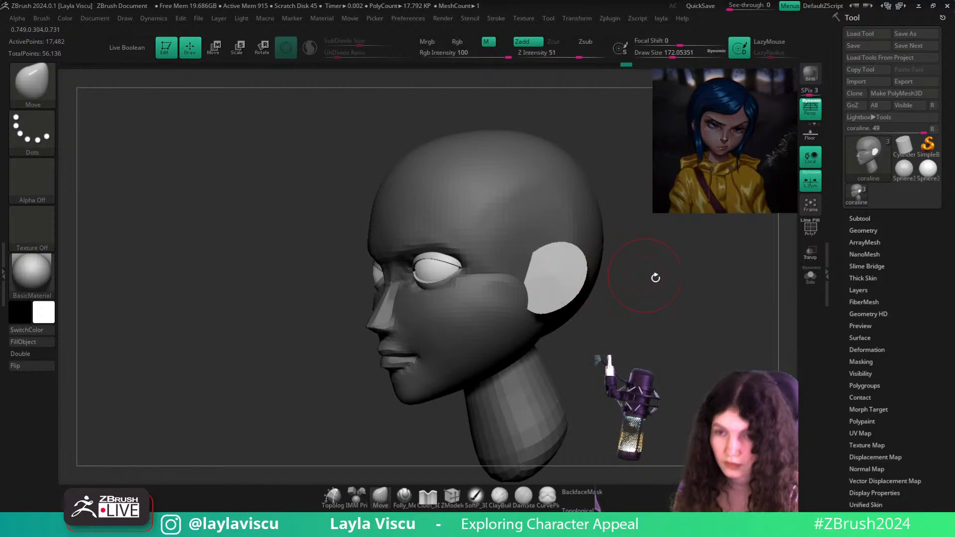
Reshape the ear's upper and front edges with the Move brush and clear the mask from the head
{"action": "right_click_drag", "start_coordinate": [655, 278], "coordinate": [612, 277], "text": "alt"}
{"action": "right_click_drag", "start_coordinate": [615, 309], "coordinate": [616, 288], "text": "ctrl"}
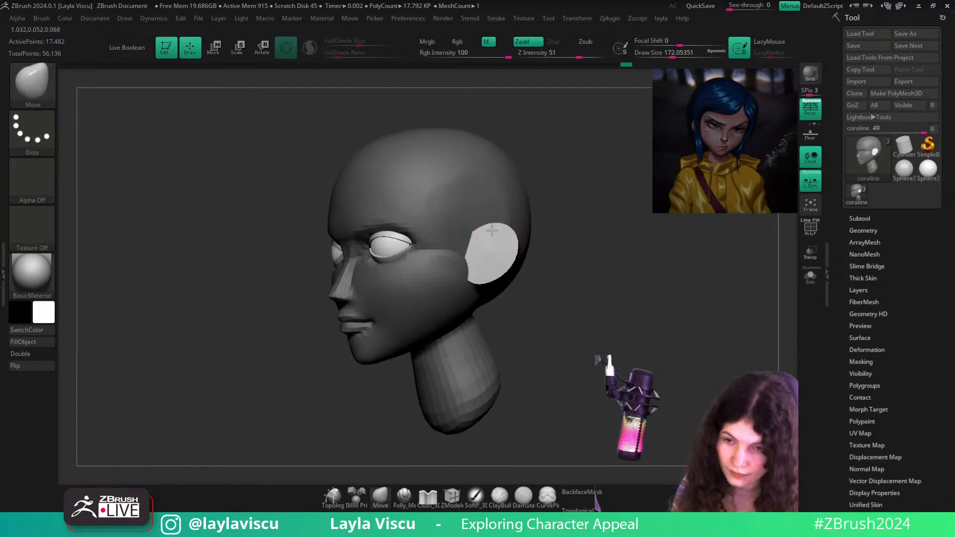
{"action": "right_click_drag", "start_coordinate": [550, 289], "coordinate": [575, 272]}
{"action": "left_click_drag", "start_coordinate": [575, 273], "coordinate": [589, 286], "text": "ctrl"}
{"action": "right_click_drag", "start_coordinate": [576, 288], "coordinate": [613, 286], "text": "alt"}
{"action": "mouse_move", "coordinate": [568, 243]}
{"action": "right_mouse_down", "text": "ctrl"}
{"action": "mouse_move", "coordinate": [577, 271]}
{"action": "mouse_move", "coordinate": [627, 264]}
{"action": "right_mouse_up", "text": "ctrl"}
Refine how the ears sit against the head with the Move brush at a draw size of about 187
{"action": "key", "text": "s"}
{"action": "left_click_drag", "start_coordinate": [613, 263], "coordinate": [618, 263]}
{"action": "key", "text": "s"}
{"action": "left_click_drag", "start_coordinate": [526, 239], "coordinate": [520, 238]}
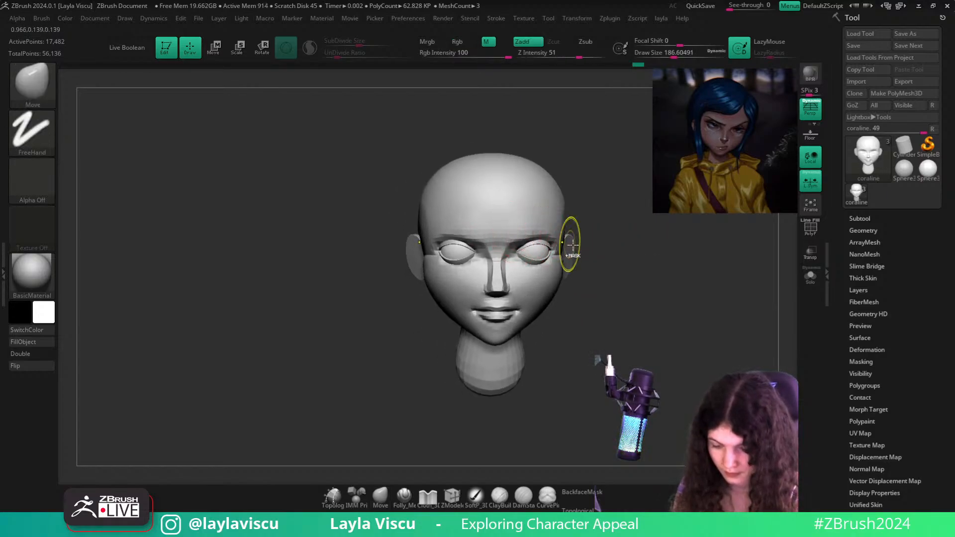
{"action": "right_click_drag", "start_coordinate": [569, 239], "coordinate": [586, 259]}
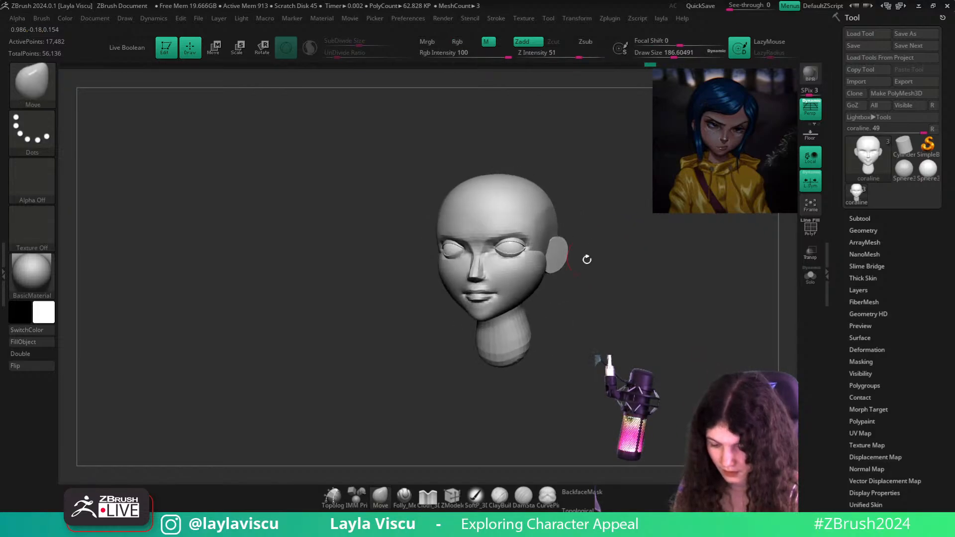
Reshape the top of the neck under the skull with the Move brush at a draw size of about 228, briefly hiding the head
{"action": "key", "text": "s"}
{"action": "left_click", "coordinate": [537, 334]}
{"action": "right_click_drag", "start_coordinate": [529, 326], "coordinate": [562, 293]}
{"action": "key", "text": "s"}
{"action": "left_click", "coordinate": [551, 294]}
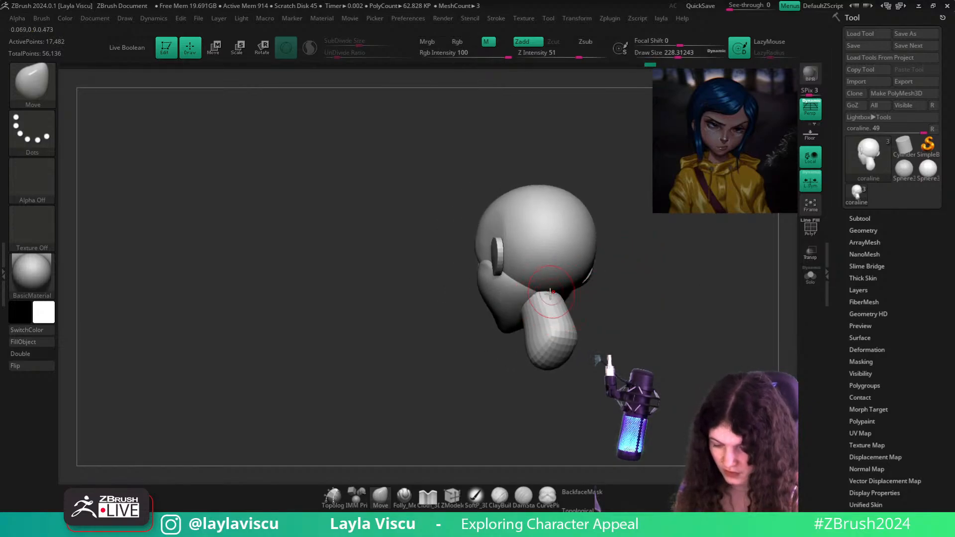
{"action": "left_click", "coordinate": [582, 271], "text": "ctrl+alt+shift"}
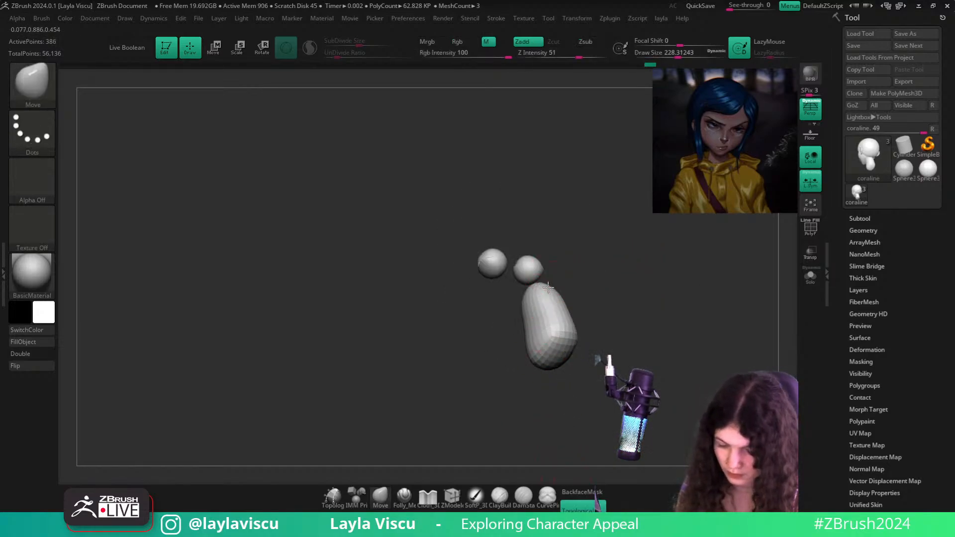
{"action": "left_click", "coordinate": [599, 263], "text": "ctrl+shift"}
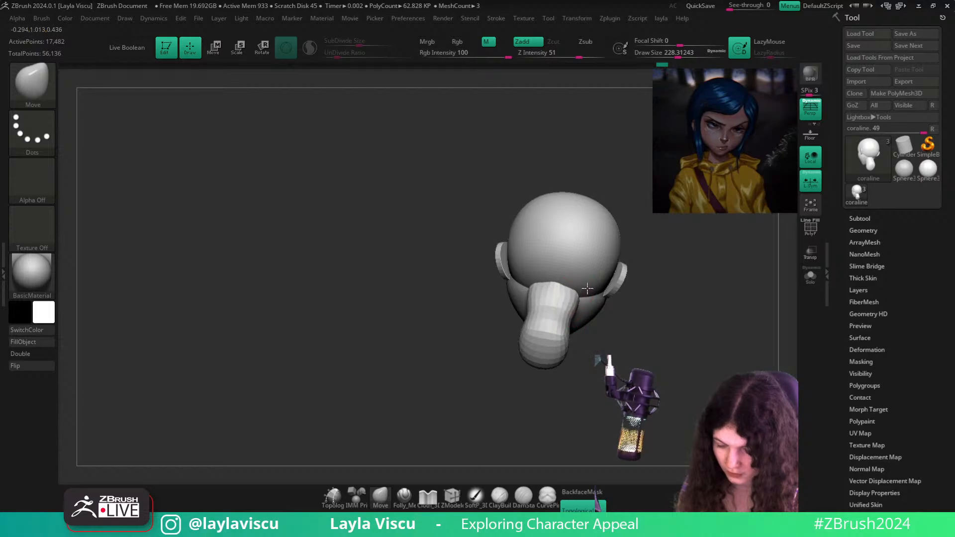
{"action": "mouse_move", "coordinate": [685, 306]}
{"action": "left_mouse_down"}
{"action": "mouse_move", "coordinate": [686, 323]}
{"action": "mouse_move", "coordinate": [607, 335]}
{"action": "mouse_move", "coordinate": [609, 322]}
{"action": "mouse_move", "coordinate": [569, 287]}
{"action": "left_mouse_up"}
Adjust the neck's side and back contours with the Move brush at draw sizes of about 293 and 239
{"action": "key", "text": "s"}
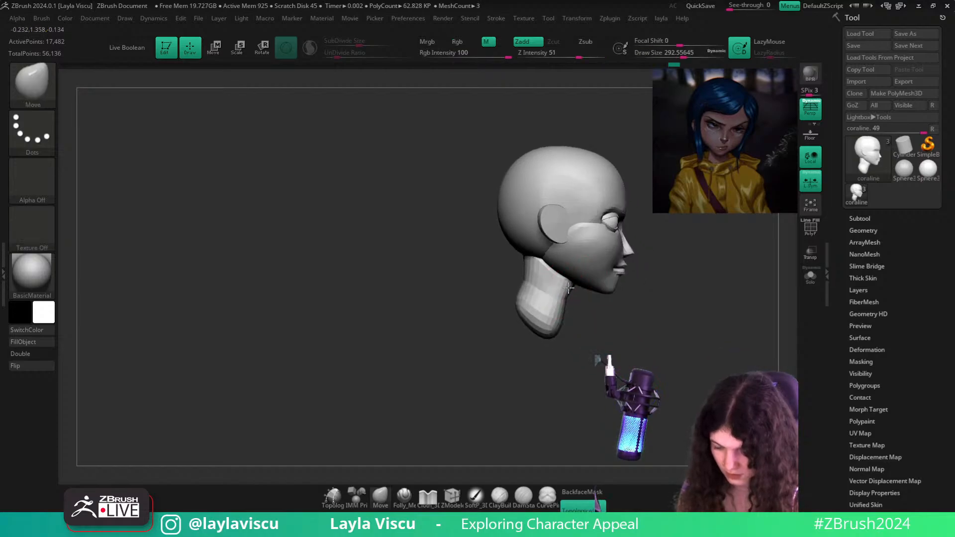
{"action": "mouse_move", "coordinate": [519, 266]}
{"action": "left_mouse_down", "text": "shift"}
{"action": "mouse_move", "coordinate": [571, 287]}
{"action": "mouse_move", "coordinate": [524, 262]}
{"action": "left_mouse_up", "text": "shift"}
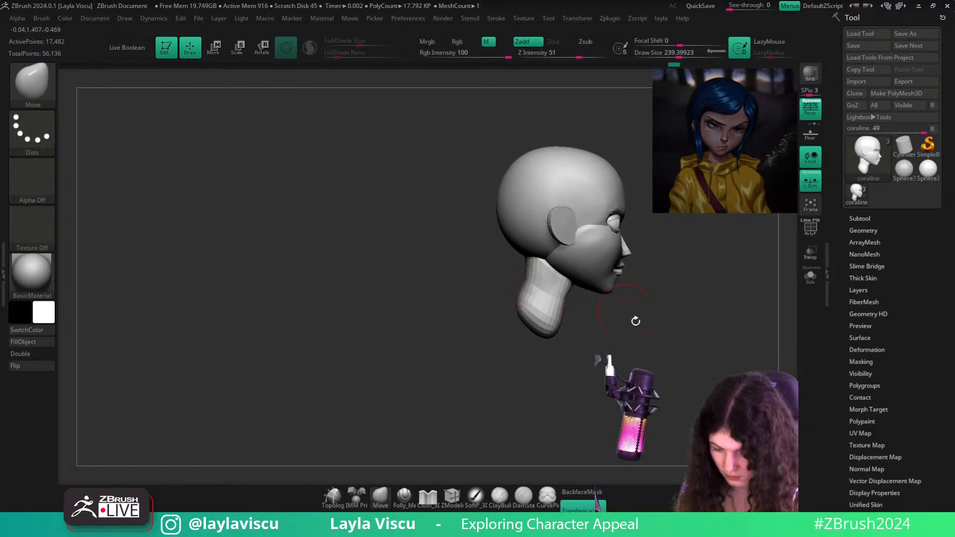
{"action": "left_click_drag", "start_coordinate": [519, 297], "coordinate": [543, 337]}
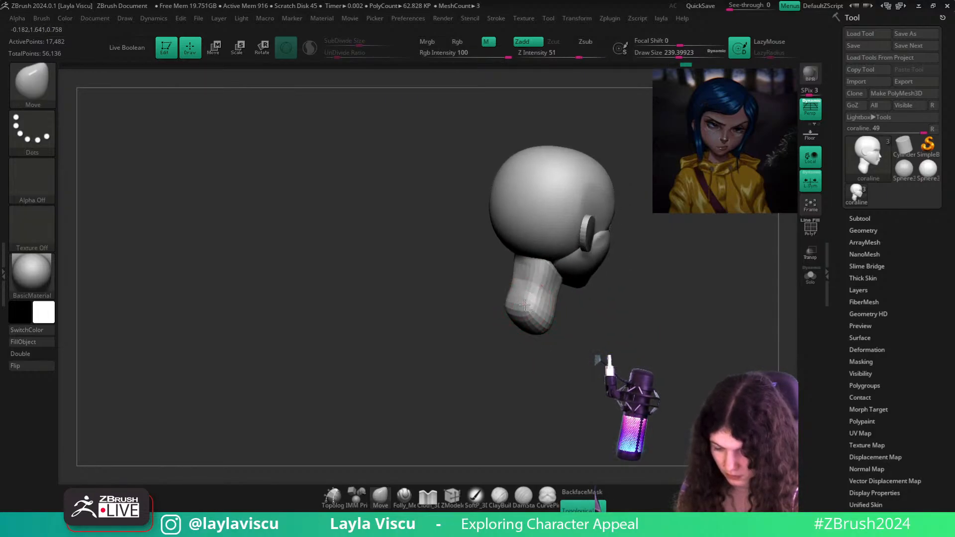
{"action": "left_click_drag", "start_coordinate": [642, 338], "coordinate": [572, 336]}
Isolate the neck and eyes, smooth the neck surface and show the whole head again
{"action": "left_click", "coordinate": [521, 286], "text": "ctrl+shift"}
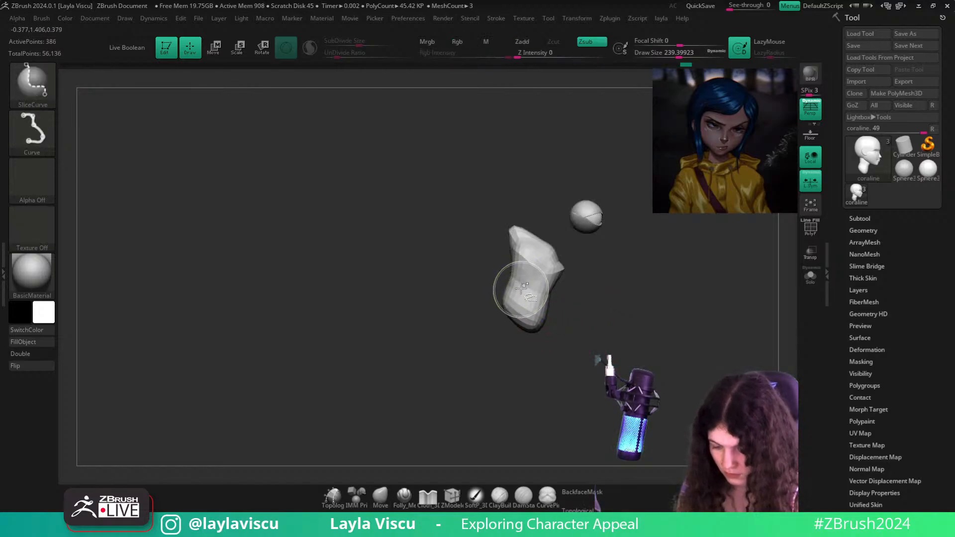
{"action": "key", "text": "shift"}
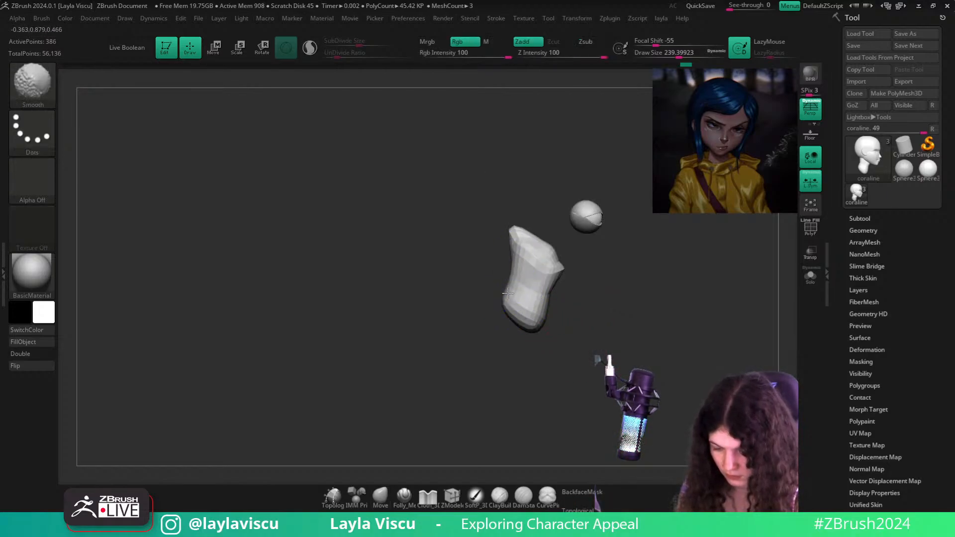
{"action": "left_click_drag", "start_coordinate": [477, 298], "coordinate": [546, 287]}
{"action": "left_click_drag", "start_coordinate": [607, 311], "coordinate": [562, 305]}
{"action": "key", "text": "ctrl+shift"}
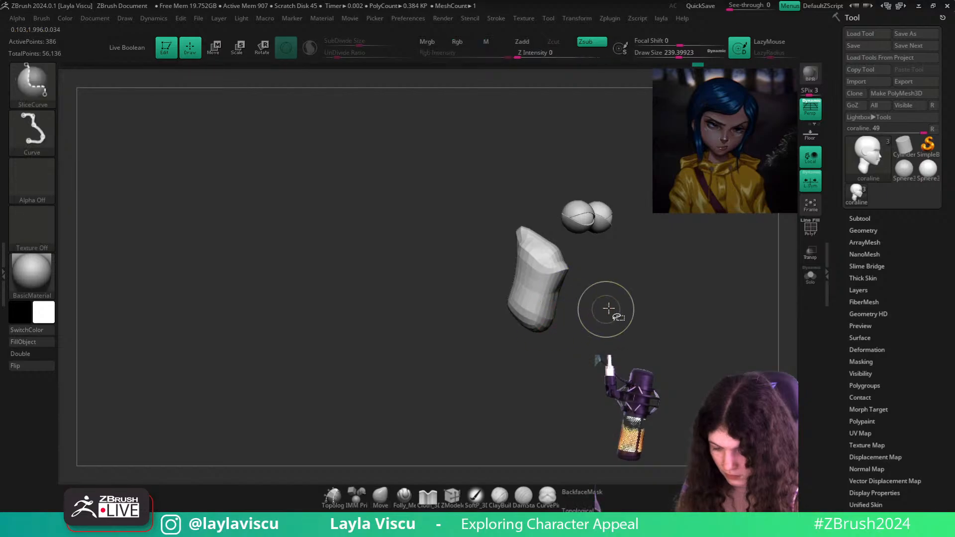
{"action": "left_click", "coordinate": [609, 309], "text": "ctrl+shift"}
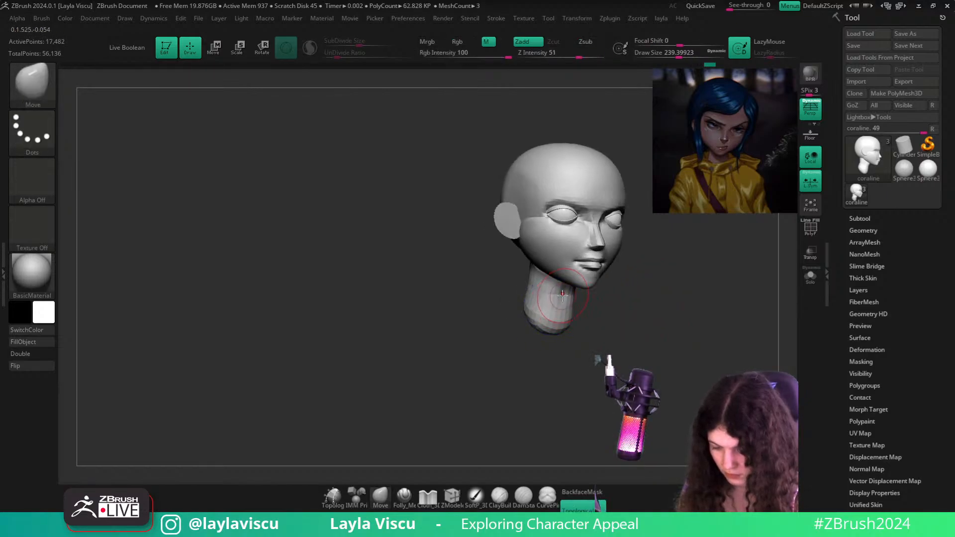
Insert a large PolySphere with the IMM Primitives brush at the base of the neck as the starting torso form
{"action": "mouse_move", "coordinate": [639, 298]}
{"action": "left_mouse_down"}
{"action": "mouse_move", "coordinate": [570, 304]}
{"action": "mouse_move", "coordinate": [575, 297]}
{"action": "left_mouse_up"}
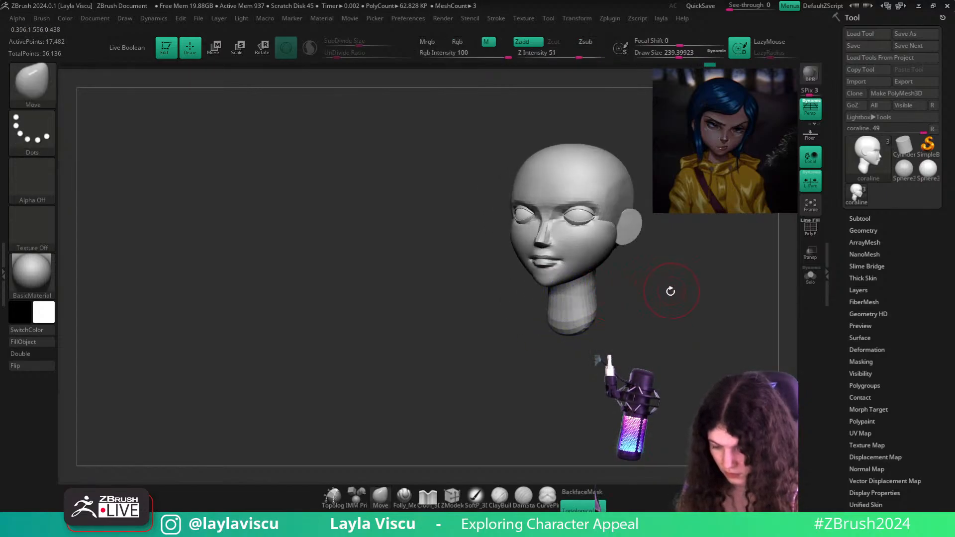
{"action": "left_click_drag", "start_coordinate": [670, 291], "coordinate": [550, 303], "text": "shift"}
{"action": "key", "text": "f"}
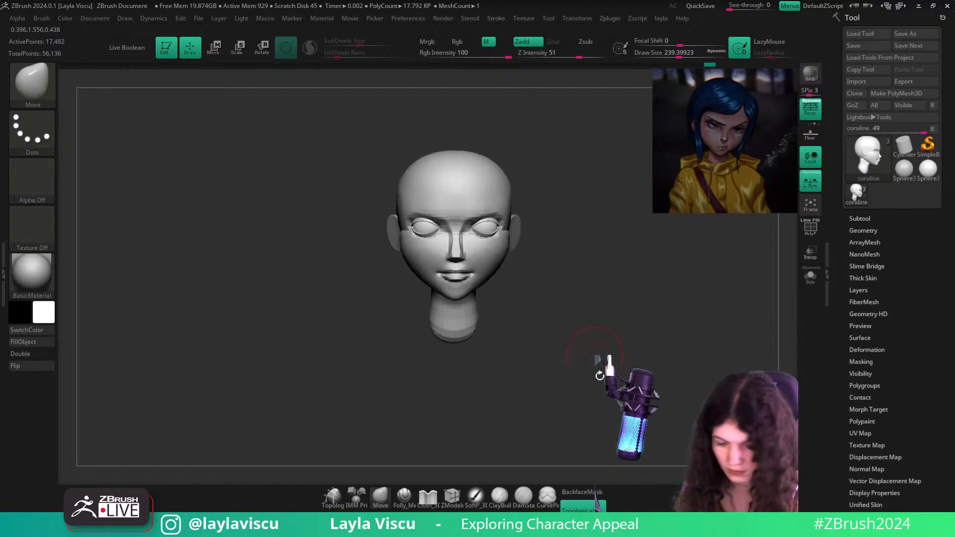
{"action": "key", "text": "b"}
{"action": "key", "text": "i"}
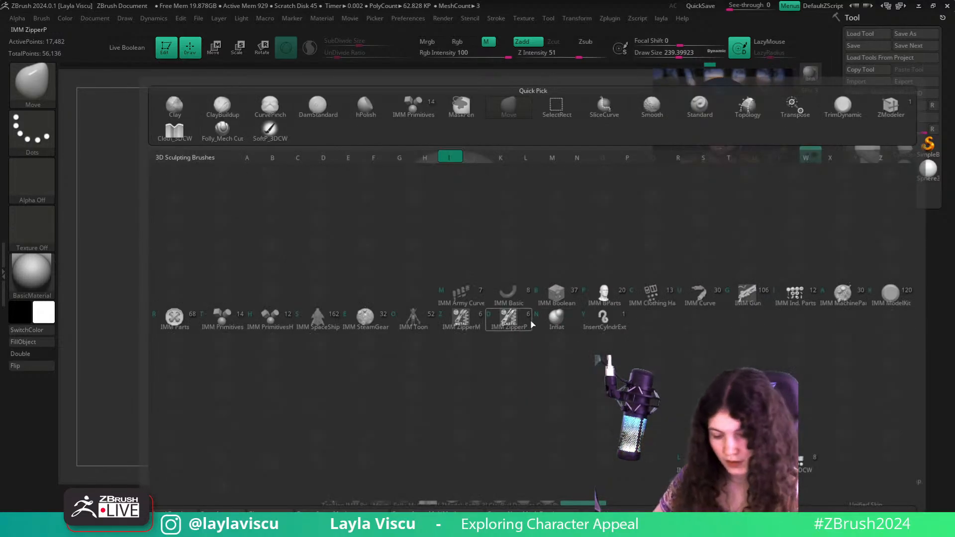
{"action": "left_click", "coordinate": [222, 319]}
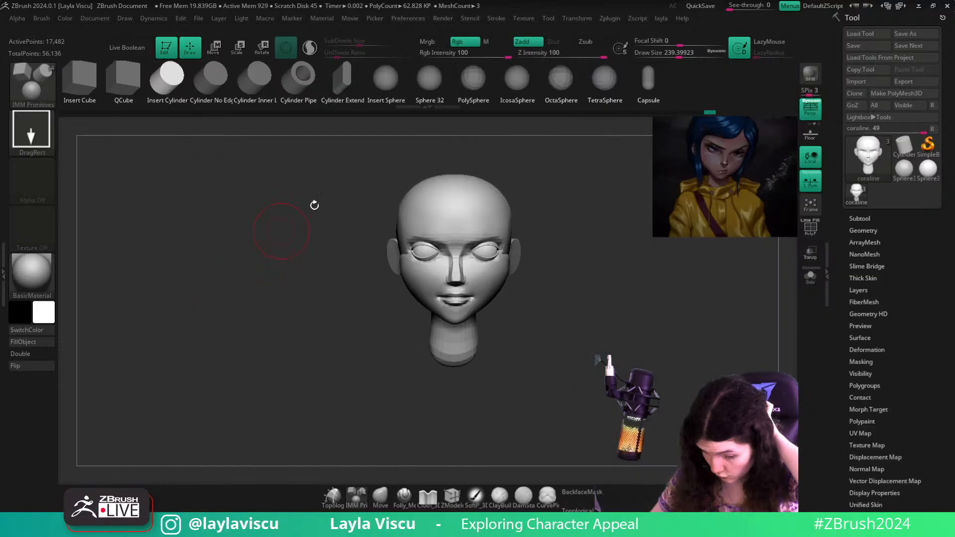
{"action": "left_click_drag", "start_coordinate": [520, 327], "coordinate": [531, 232]}
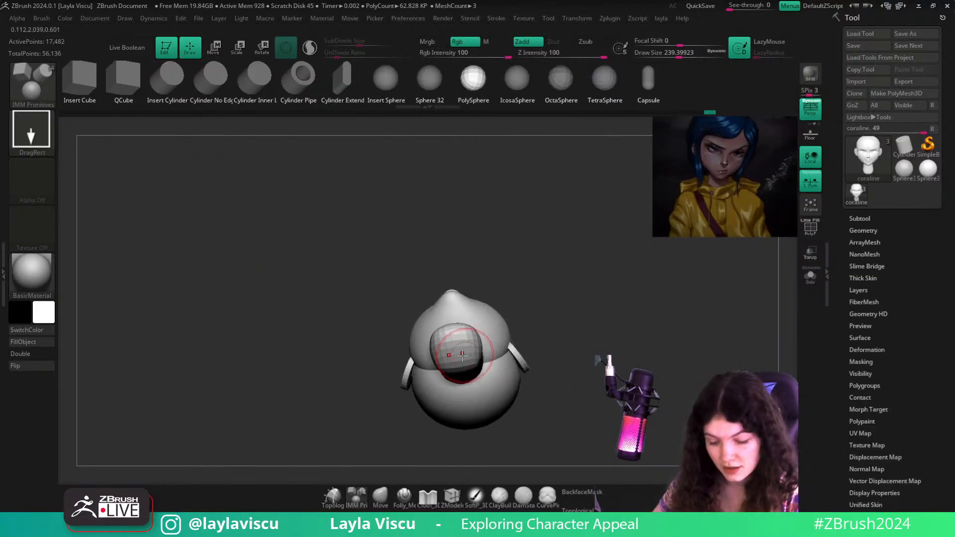
{"action": "left_click_drag", "start_coordinate": [455, 350], "coordinate": [522, 412]}
{"action": "left_click_drag", "start_coordinate": [646, 262], "coordinate": [534, 299], "text": "shift"}
{"action": "key", "text": "shift+f"}
{"action": "key", "text": "shift+f"}
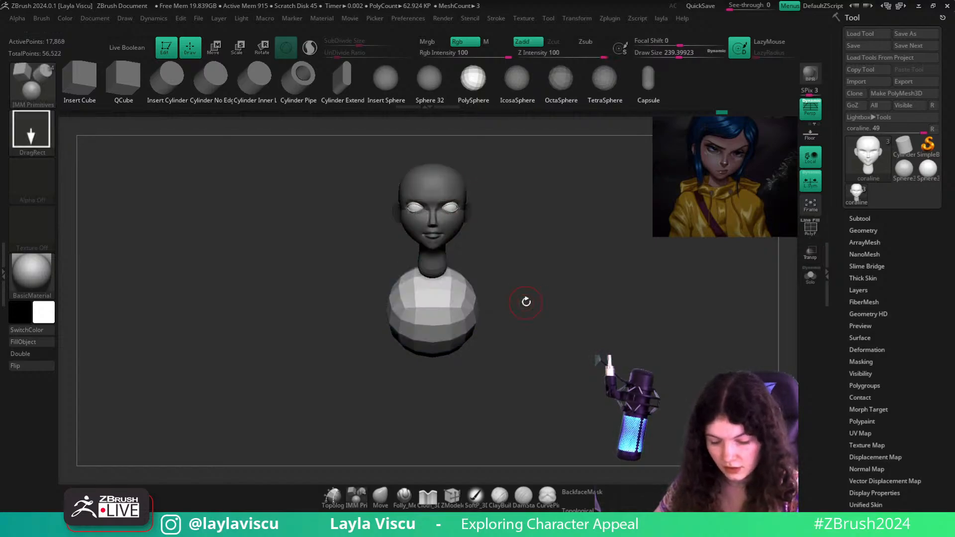
{"action": "key", "text": "shift+f"}
{"action": "key", "text": "shift+f"}
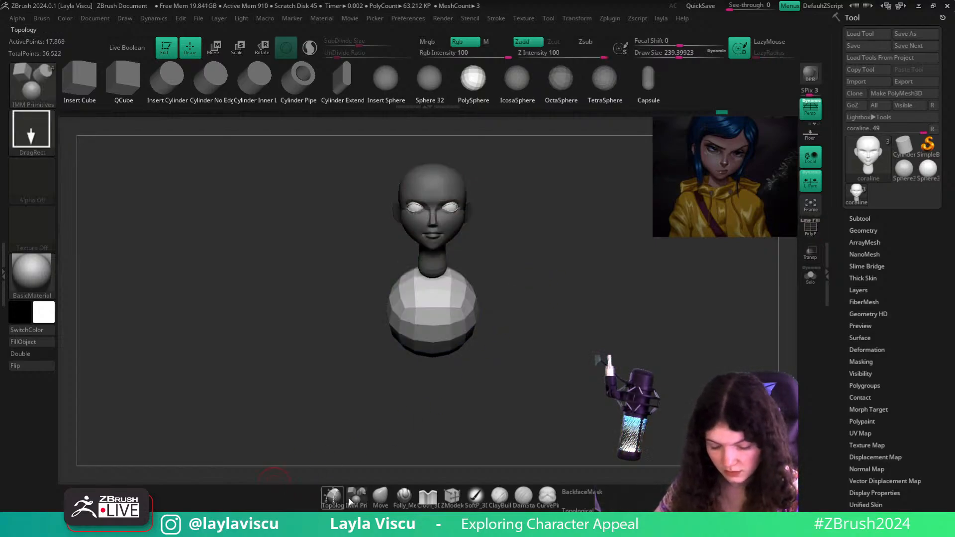
Move the inserted sphere up and back so that it sits beneath the neck in profile
{"action": "left_click_drag", "start_coordinate": [549, 375], "coordinate": [608, 350]}
{"action": "key", "text": "w"}
{"action": "left_click_drag", "start_coordinate": [453, 316], "coordinate": [475, 299]}
Cut away the back and front of the sphere with the ClipCurve brush to make a narrow torso block in profile
{"action": "key", "text": "ctrl+shift"}
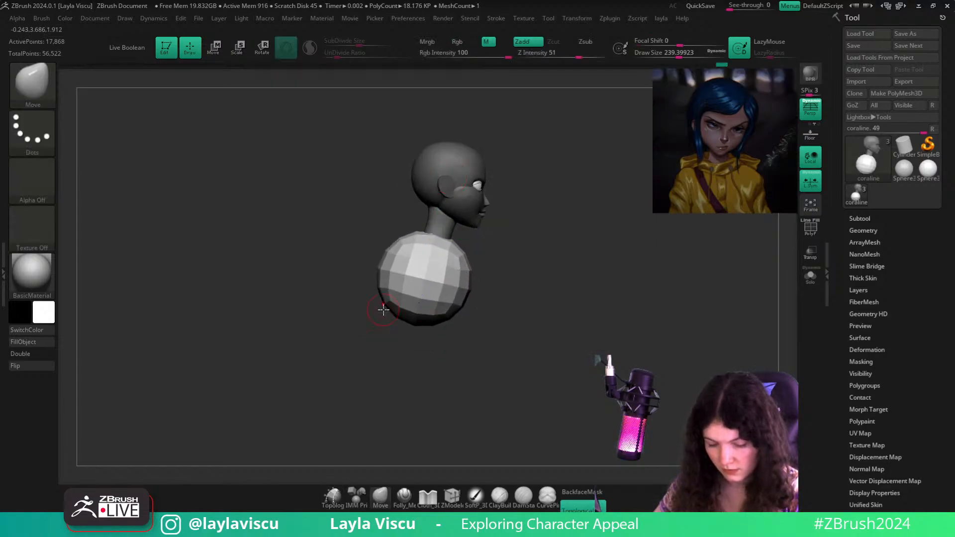
{"action": "left_click", "coordinate": [55, 94]}
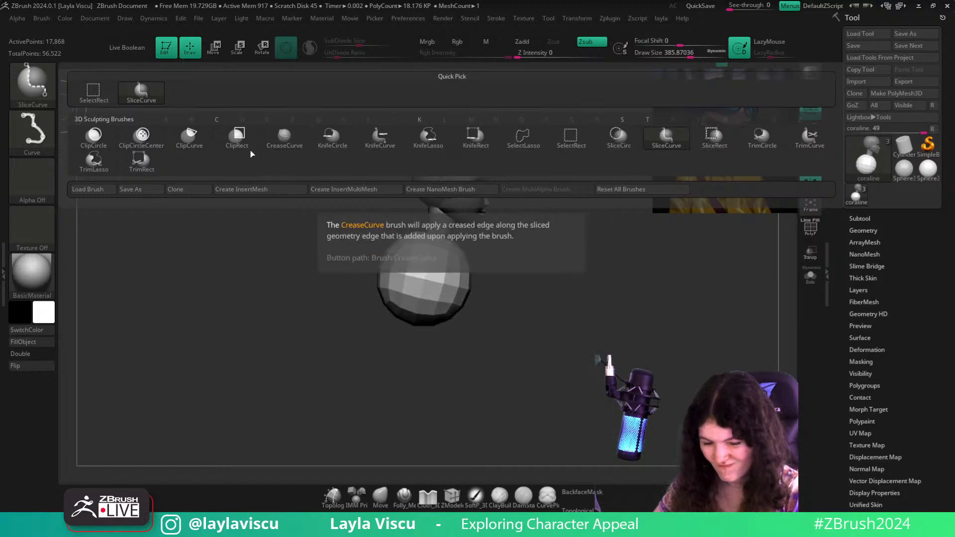
{"action": "left_click", "coordinate": [189, 137]}
{"action": "mouse_move", "coordinate": [391, 348]}
{"action": "left_mouse_down"}
{"action": "mouse_move", "coordinate": [426, 233]}
{"action": "mouse_move", "coordinate": [416, 167]}
{"action": "left_mouse_up"}
{"action": "left_click_drag", "start_coordinate": [477, 243], "coordinate": [423, 371], "text": "ctrl+shift"}
Rotate the torso block upright, then slim the upper and lower chest planes in profile
{"action": "key", "text": "w"}
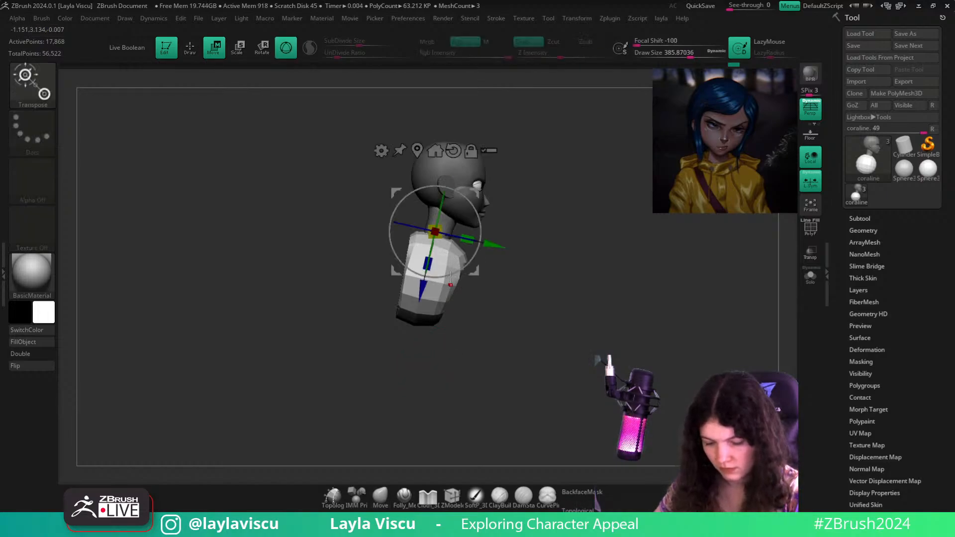
{"action": "key", "text": "q"}
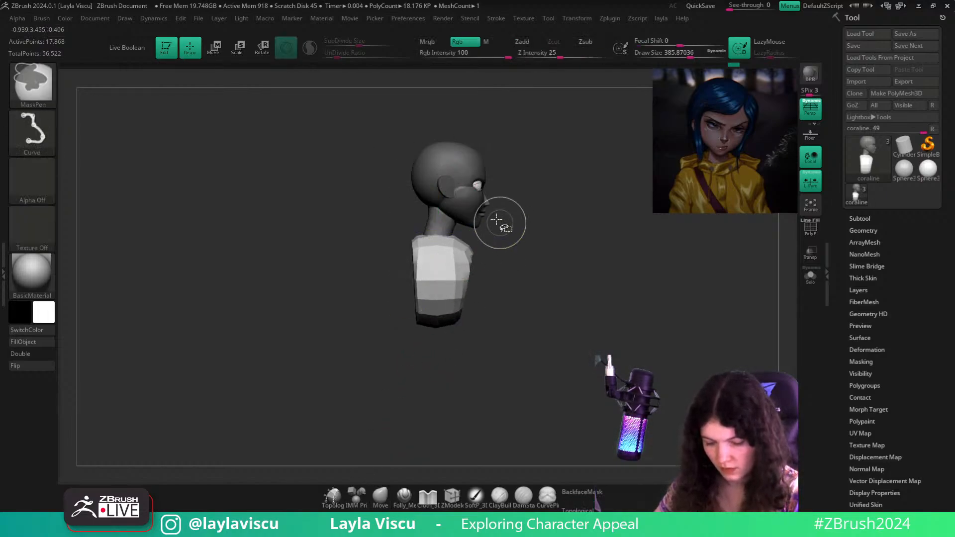
{"action": "left_click_drag", "start_coordinate": [437, 214], "coordinate": [486, 336], "text": "ctrl+shift"}
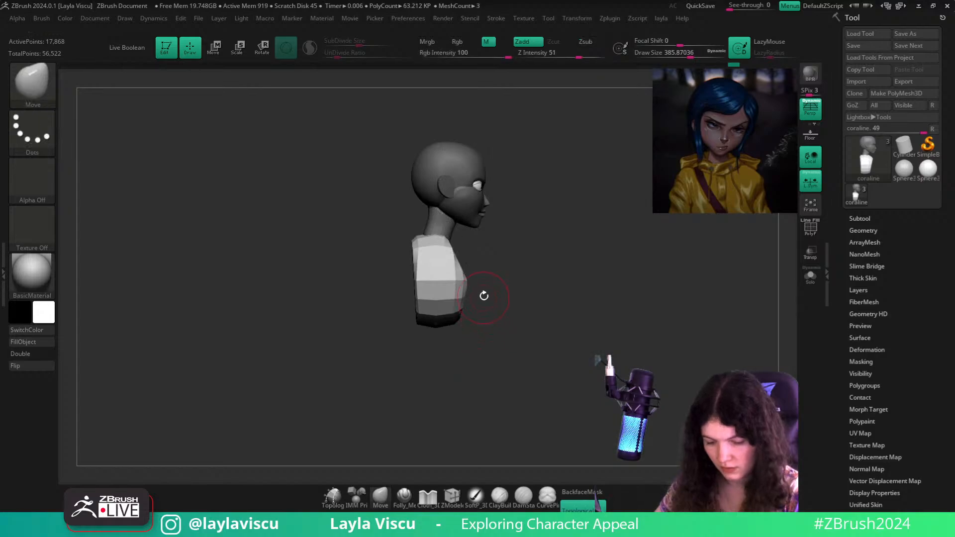
{"action": "left_click_drag", "start_coordinate": [473, 264], "coordinate": [422, 412], "text": "ctrl+shift"}
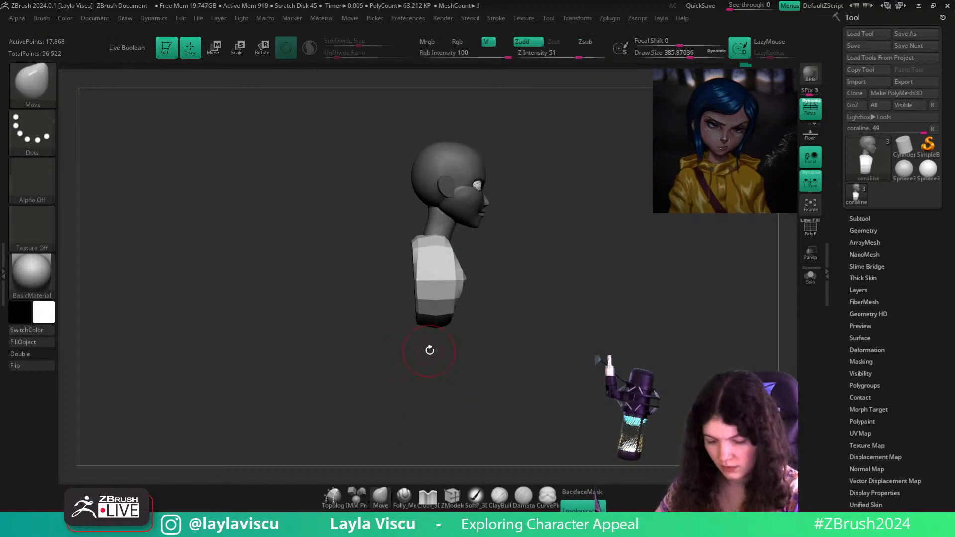
Adjust the torso's back contour in profile with the Move brush at a draw size of about 602
{"action": "left_click", "coordinate": [375, 503]}
{"action": "key", "text": "Escape"}
{"action": "key", "text": "bracketright"}
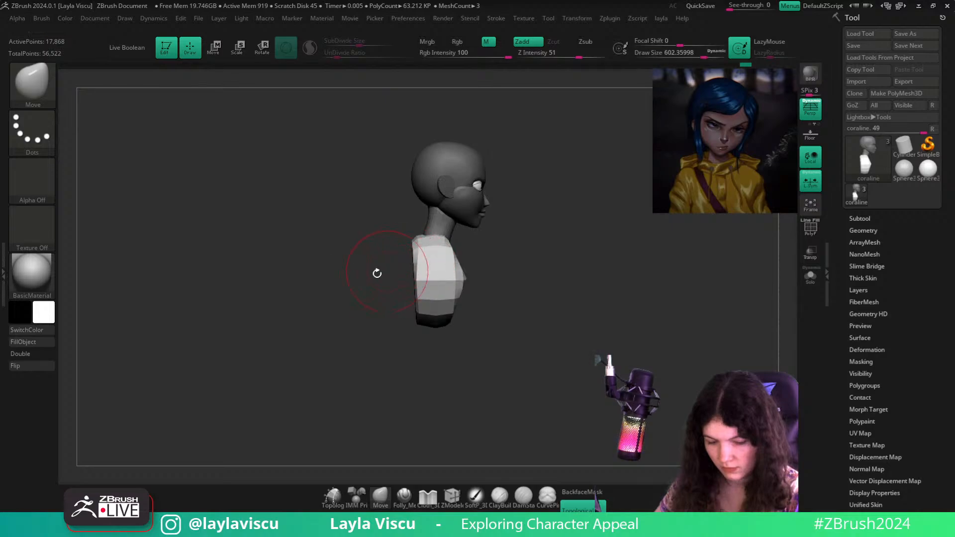
{"action": "mouse_move", "coordinate": [376, 273]}
{"action": "left_mouse_down"}
{"action": "mouse_move", "coordinate": [415, 268]}
{"action": "mouse_move", "coordinate": [413, 293]}
{"action": "mouse_move", "coordinate": [401, 300]}
{"action": "left_mouse_up"}
{"action": "key", "text": "s"}
{"action": "key", "text": "s"}
{"action": "left_click_drag", "start_coordinate": [496, 343], "coordinate": [458, 357]}
{"action": "left_click_drag", "start_coordinate": [405, 290], "coordinate": [418, 294]}
Shape the torso's shoulders, chest and tapering sides with the Move brush at a draw size of about 620
{"action": "left_click_drag", "start_coordinate": [492, 328], "coordinate": [444, 328]}
{"action": "left_click_drag", "start_coordinate": [533, 320], "coordinate": [552, 319], "text": "shift"}
{"action": "key", "text": "s"}
{"action": "mouse_move", "coordinate": [497, 257]}
{"action": "left_mouse_down"}
{"action": "mouse_move", "coordinate": [484, 255]}
{"action": "mouse_move", "coordinate": [496, 240]}
{"action": "left_mouse_up"}
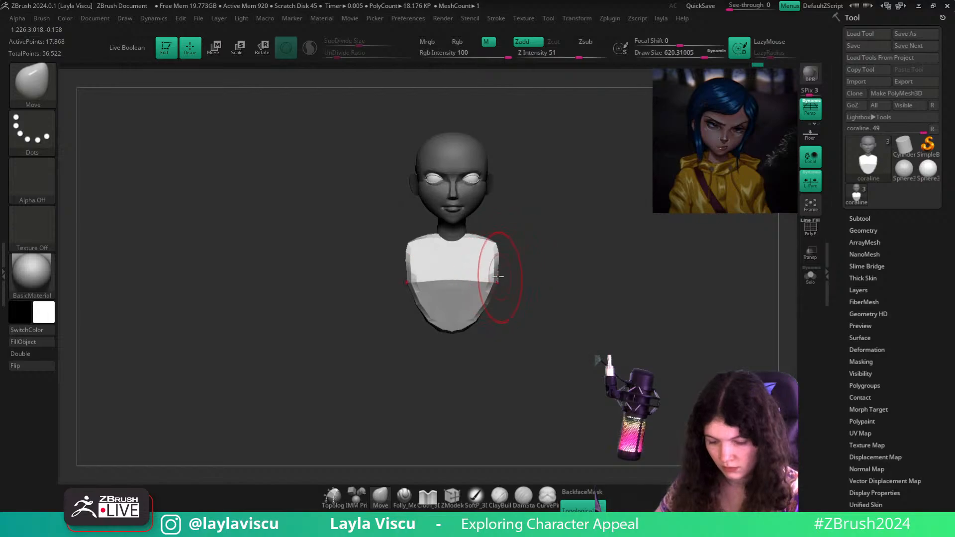
{"action": "left_click_drag", "start_coordinate": [575, 273], "coordinate": [457, 308]}
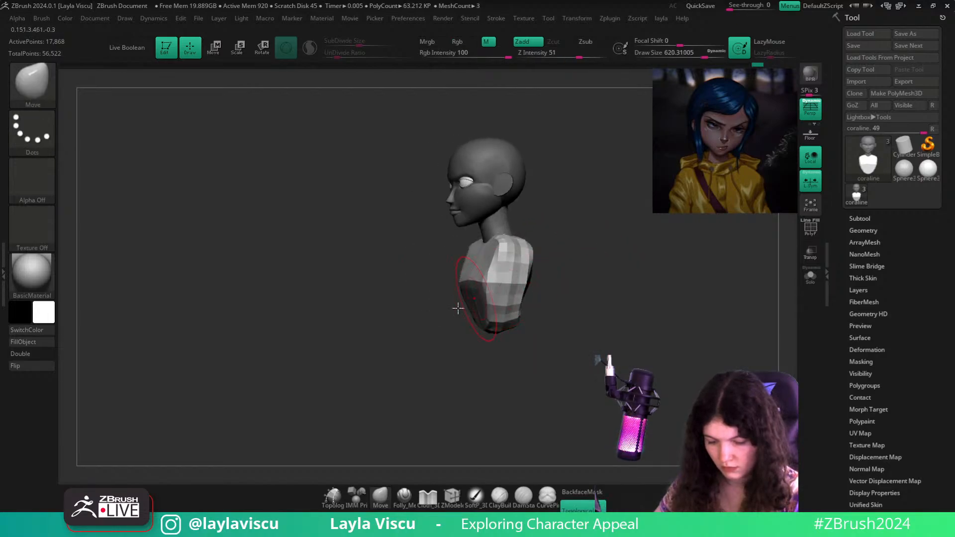
{"action": "left_click_drag", "start_coordinate": [611, 308], "coordinate": [631, 305]}
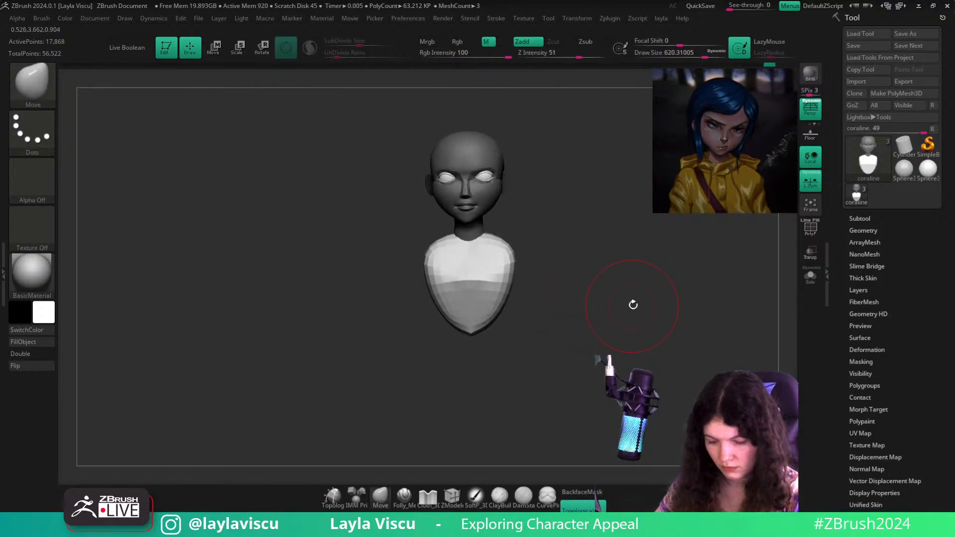
{"action": "left_click_drag", "start_coordinate": [527, 286], "coordinate": [623, 303]}
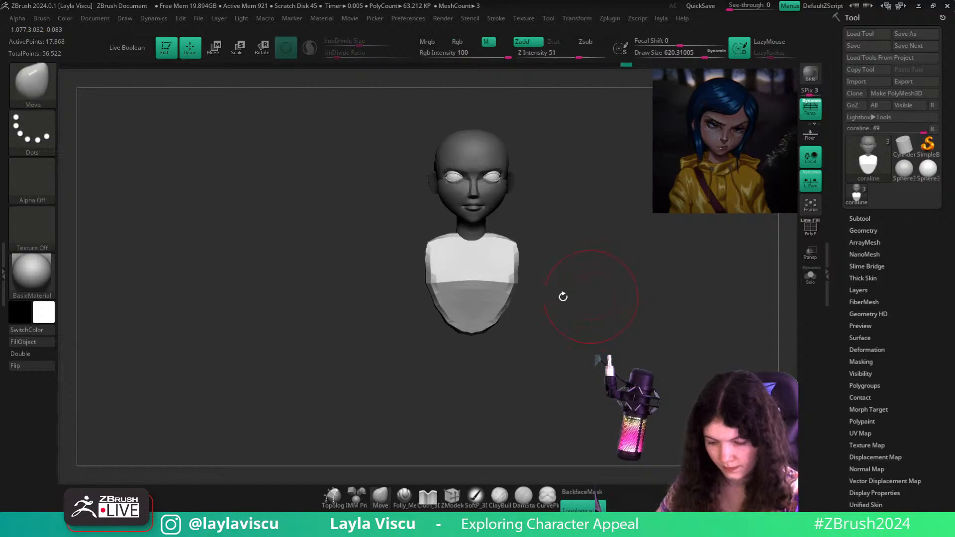
Trim the torso's lower sides diagonally and flatten its bottom at the waist with the ClipCurve brush
{"action": "left_click_drag", "start_coordinate": [562, 296], "coordinate": [589, 313]}
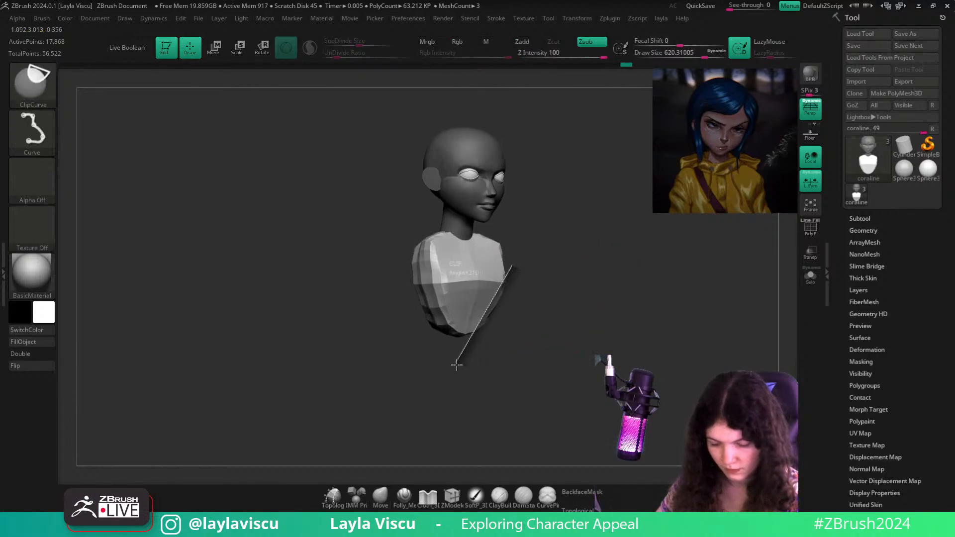
{"action": "left_click_drag", "start_coordinate": [457, 365], "coordinate": [456, 366], "text": "ctrl+shift"}
{"action": "mouse_move", "coordinate": [587, 352]}
{"action": "left_mouse_down"}
{"action": "mouse_move", "coordinate": [501, 327]}
{"action": "mouse_move", "coordinate": [366, 325]}
{"action": "left_mouse_up"}
{"action": "left_click_drag", "start_coordinate": [503, 324], "coordinate": [368, 324], "text": "ctrl+shift"}
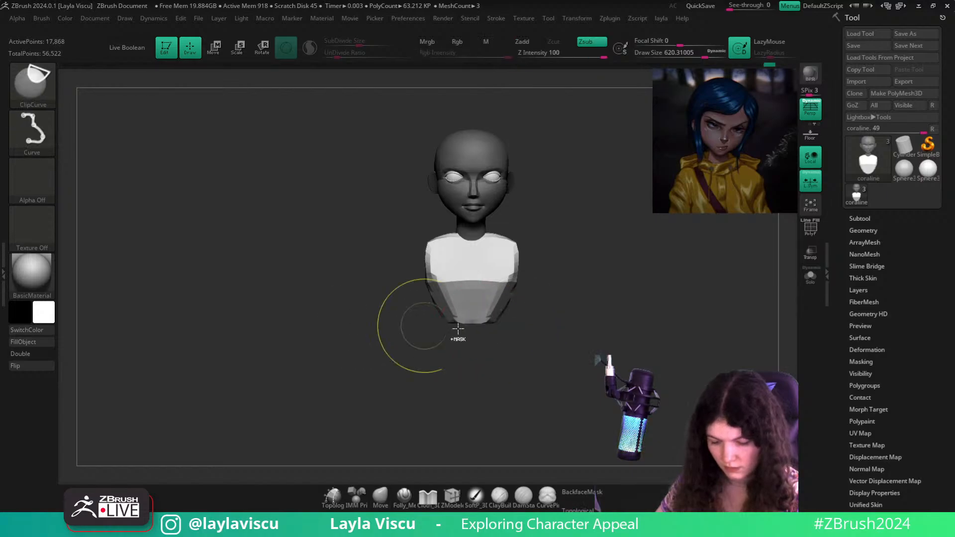
Adjust the top of the back where it meets the neck with the Move brush at a draw size of about 445
{"action": "mouse_move", "coordinate": [614, 324]}
{"action": "left_mouse_down"}
{"action": "mouse_move", "coordinate": [497, 323]}
{"action": "mouse_move", "coordinate": [586, 320]}
{"action": "mouse_move", "coordinate": [518, 280]}
{"action": "left_mouse_up"}
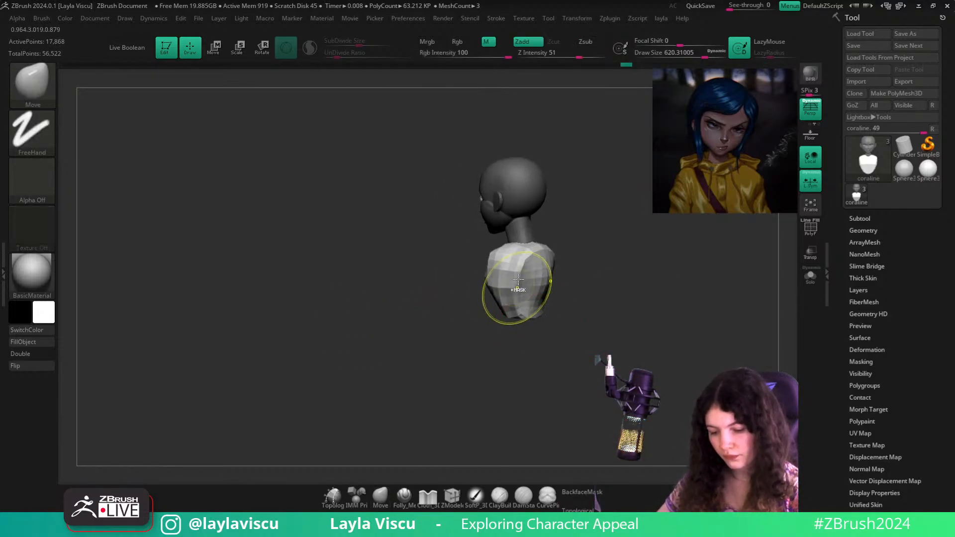
{"action": "right_click_drag", "start_coordinate": [518, 279], "coordinate": [522, 320], "text": "ctrl"}
{"action": "mouse_move", "coordinate": [572, 299]}
{"action": "left_mouse_down", "text": "shift"}
{"action": "mouse_move", "coordinate": [564, 249]}
{"action": "mouse_move", "coordinate": [551, 319]}
{"action": "left_mouse_up", "text": "shift"}
{"action": "mouse_move", "coordinate": [646, 352]}
{"action": "left_mouse_down"}
{"action": "mouse_move", "coordinate": [701, 348]}
{"action": "mouse_move", "coordinate": [506, 317]}
{"action": "left_mouse_up"}
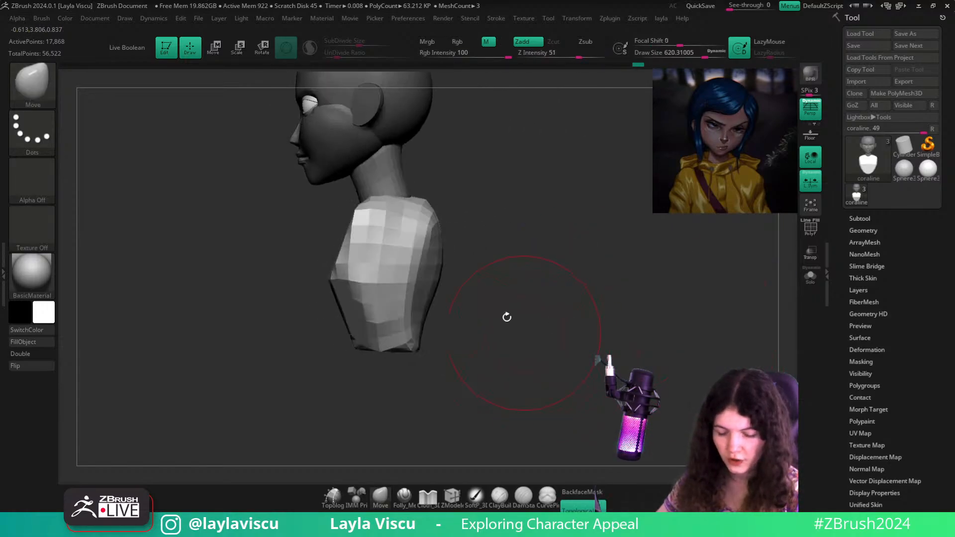
{"action": "key", "text": "s"}
{"action": "left_click_drag", "start_coordinate": [422, 215], "coordinate": [412, 215]}
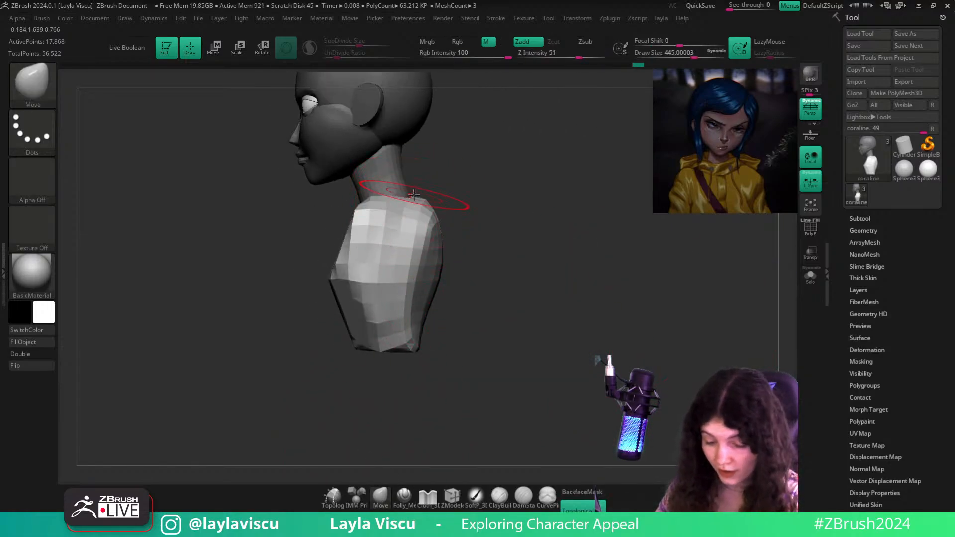
{"action": "left_click_drag", "start_coordinate": [589, 389], "coordinate": [583, 299]}
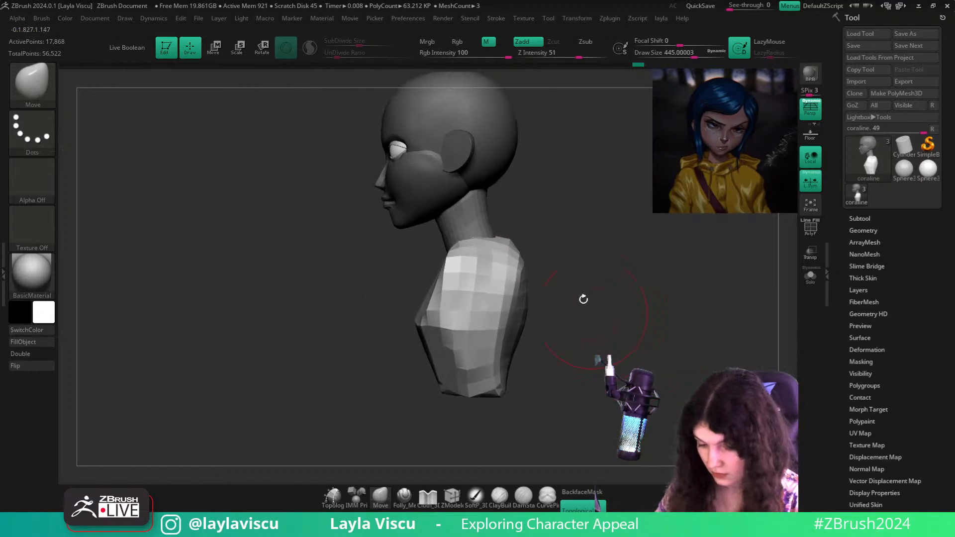
{"action": "left_click_drag", "start_coordinate": [599, 256], "coordinate": [517, 233]}
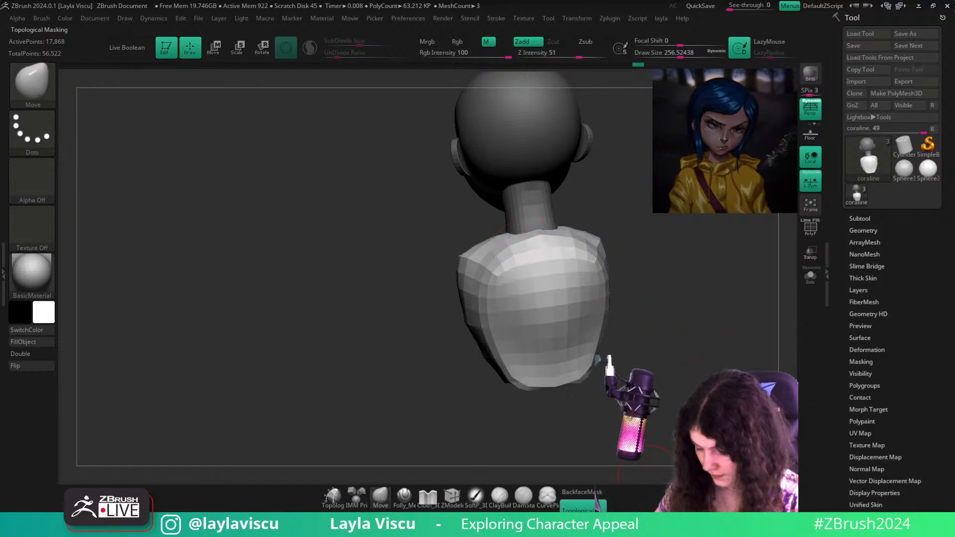
Turn off topological masking and refine the shoulder slope from behind with the Move brush at a draw size of about 257
{"action": "left_click", "coordinate": [581, 506]}
{"action": "left_click_drag", "start_coordinate": [569, 432], "coordinate": [562, 398], "text": "shift"}
{"action": "right_click_drag", "start_coordinate": [652, 244], "coordinate": [535, 264], "text": "alt"}
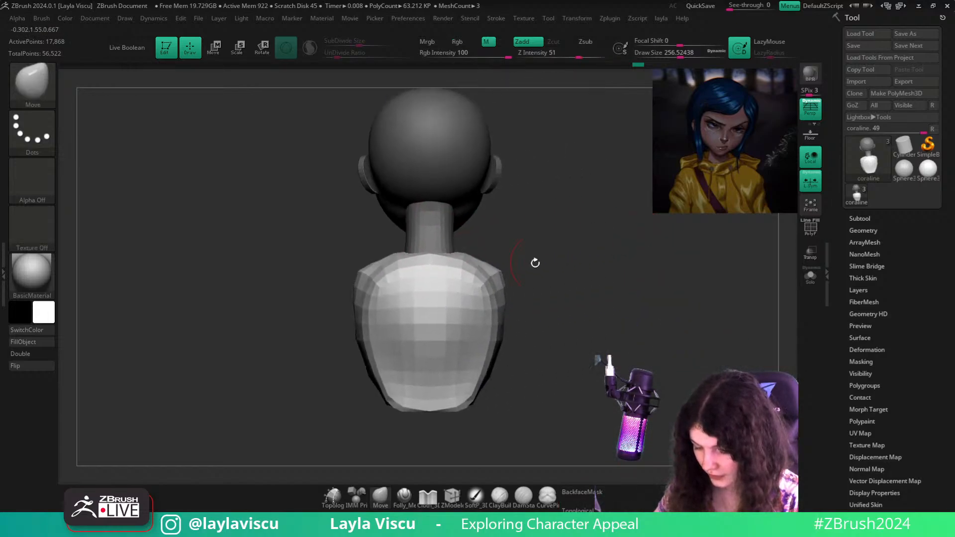
{"action": "right_click_drag", "start_coordinate": [464, 237], "coordinate": [467, 274], "text": "ctrl"}
{"action": "left_click_drag", "start_coordinate": [454, 258], "coordinate": [472, 247]}
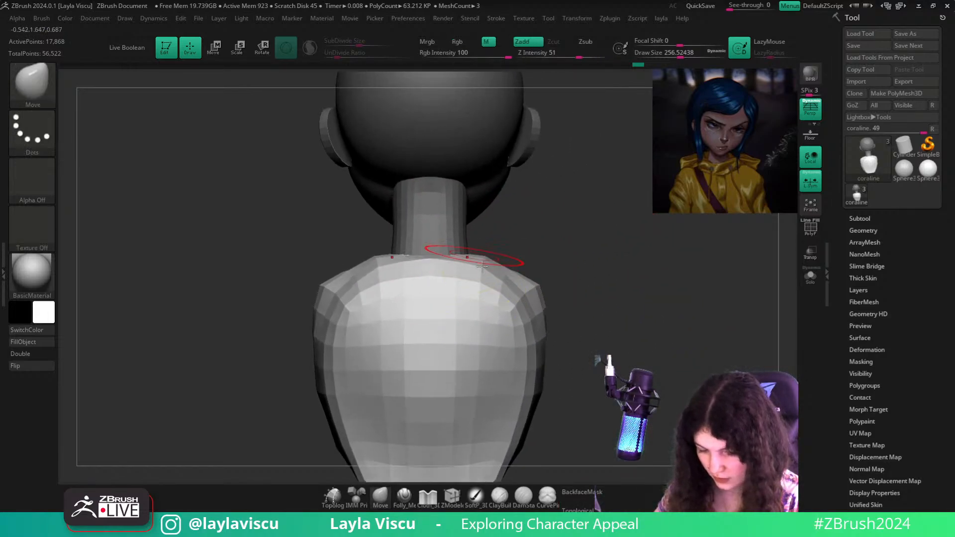
{"action": "left_click_drag", "start_coordinate": [520, 293], "coordinate": [526, 289]}
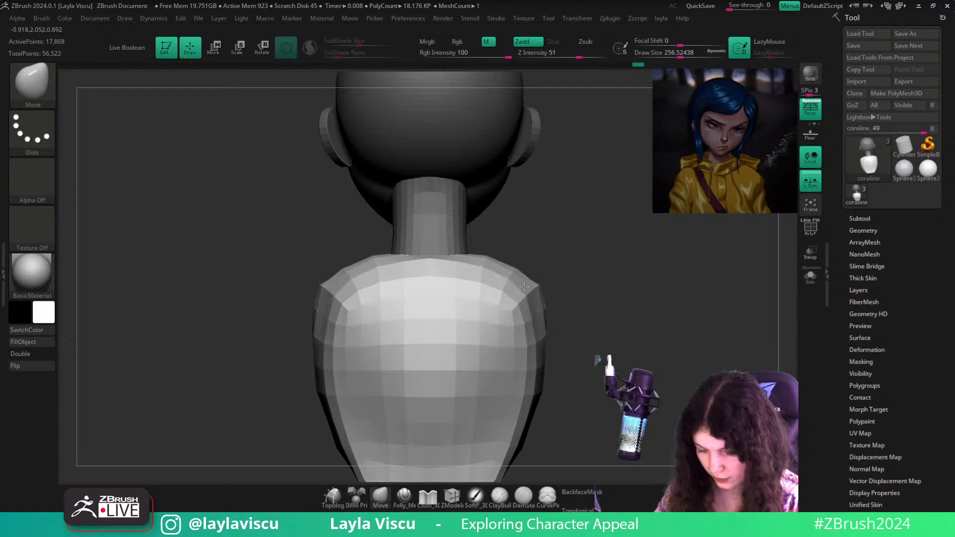
{"action": "right_click_drag", "start_coordinate": [590, 277], "coordinate": [587, 256], "text": "ctrl"}
{"action": "right_click_drag", "start_coordinate": [535, 234], "coordinate": [537, 271], "text": "ctrl"}
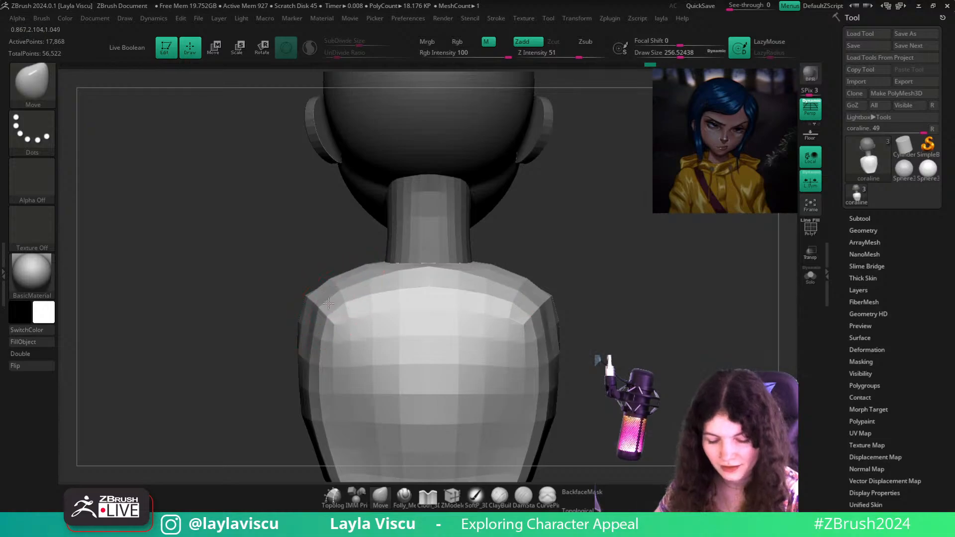
Refine the upper back contour behind the neck in profile and smooth the shoulder surface
{"action": "right_click_drag", "start_coordinate": [549, 307], "coordinate": [572, 273], "text": "ctrl"}
{"action": "mouse_move", "coordinate": [587, 298]}
{"action": "right_mouse_down"}
{"action": "mouse_move", "coordinate": [725, 305]}
{"action": "mouse_move", "coordinate": [756, 334]}
{"action": "mouse_move", "coordinate": [656, 303]}
{"action": "right_mouse_up"}
{"action": "right_click_drag", "start_coordinate": [493, 262], "coordinate": [493, 241], "text": "ctrl"}
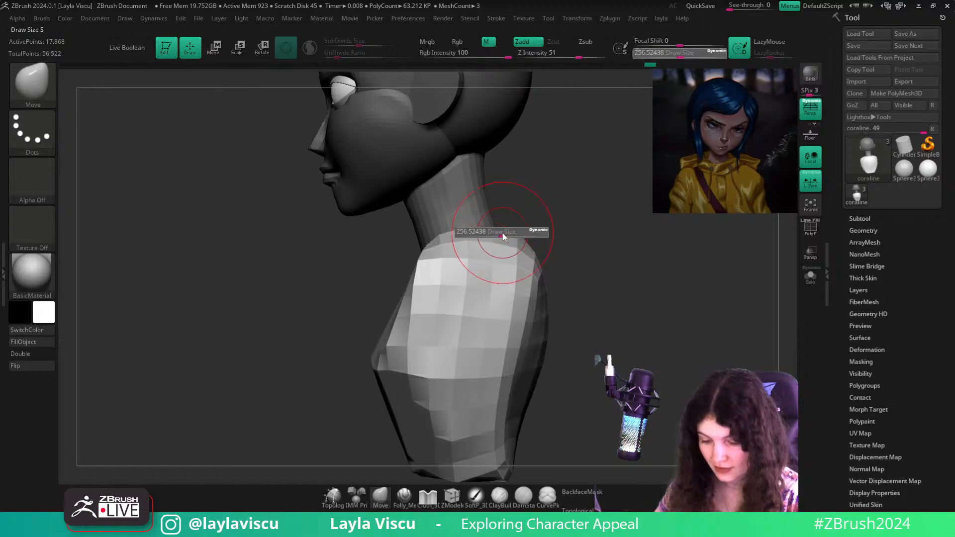
{"action": "right_click_drag", "start_coordinate": [591, 237], "coordinate": [567, 243], "text": "ctrl"}
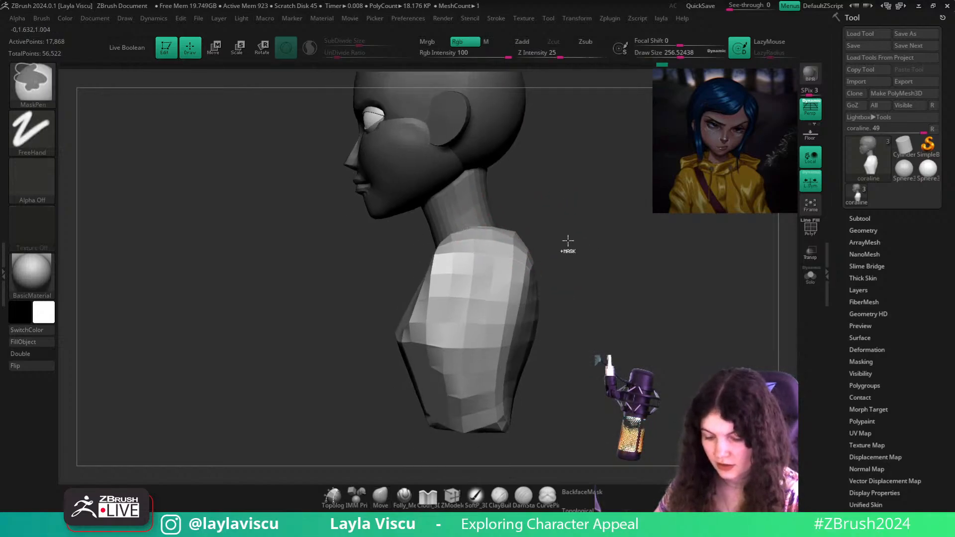
{"action": "key", "text": "shift"}
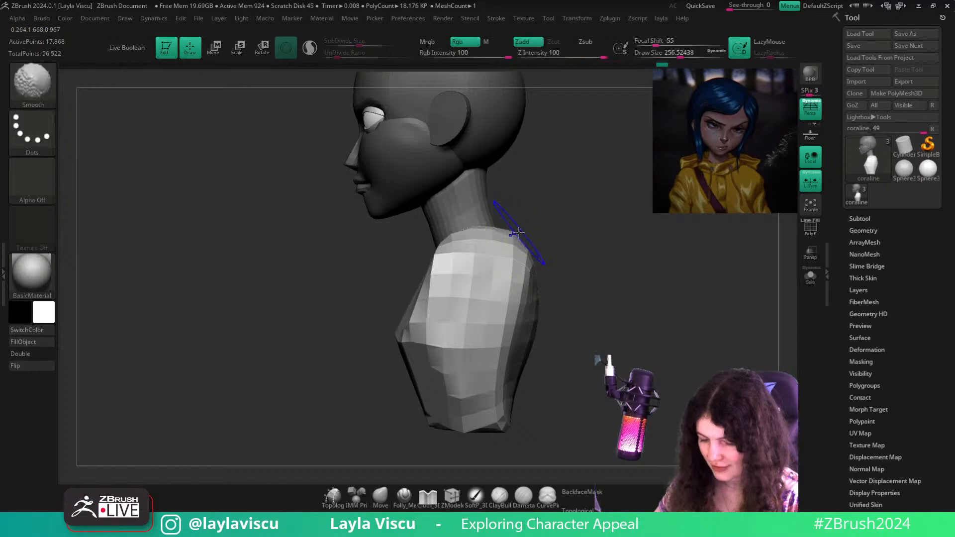
{"action": "mouse_move", "coordinate": [520, 232]}
{"action": "left_mouse_down"}
{"action": "mouse_move", "coordinate": [622, 239]}
{"action": "mouse_move", "coordinate": [676, 282]}
{"action": "mouse_move", "coordinate": [472, 255]}
{"action": "left_mouse_up"}
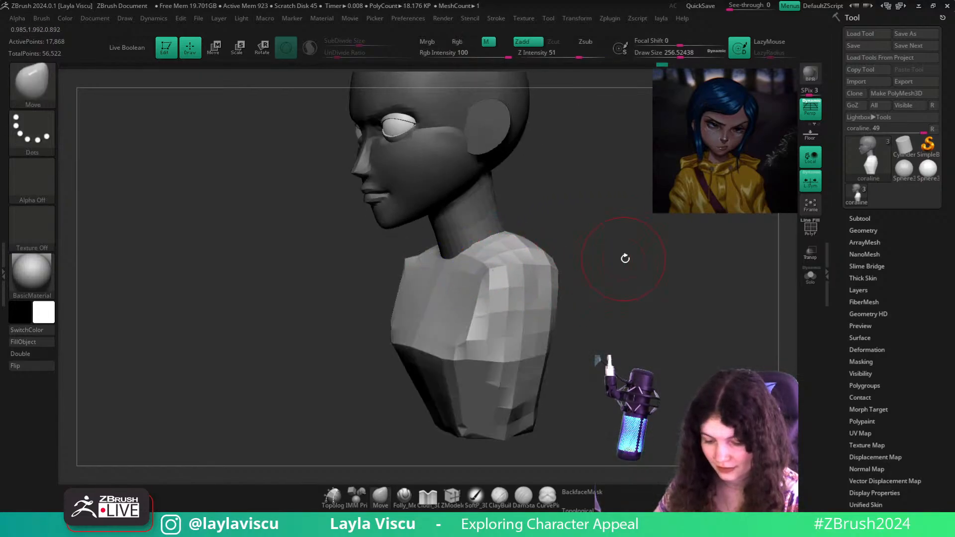
{"action": "left_click_drag", "start_coordinate": [625, 258], "coordinate": [691, 279]}
{"action": "mouse_move", "coordinate": [601, 291]}
{"action": "right_mouse_down", "text": "ctrl"}
{"action": "mouse_move", "coordinate": [575, 285]}
{"action": "mouse_move", "coordinate": [618, 277]}
{"action": "mouse_move", "coordinate": [493, 273]}
{"action": "right_mouse_up", "text": "ctrl"}
{"action": "mouse_move", "coordinate": [593, 273]}
{"action": "right_mouse_down"}
{"action": "mouse_move", "coordinate": [499, 282]}
{"action": "mouse_move", "coordinate": [603, 266]}
{"action": "right_mouse_up"}
{"action": "key", "text": "b"}
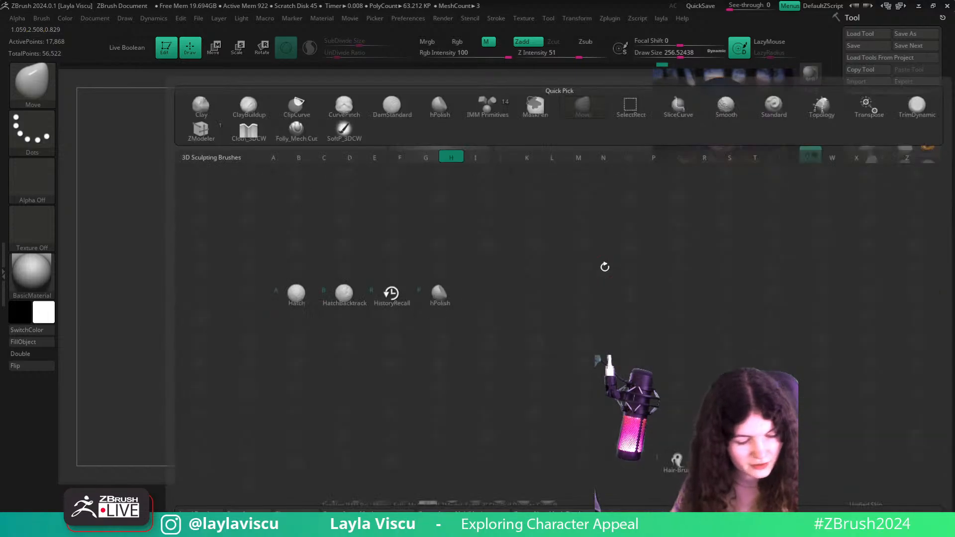
{"action": "key", "text": "h"}
{"action": "key", "text": "p"}
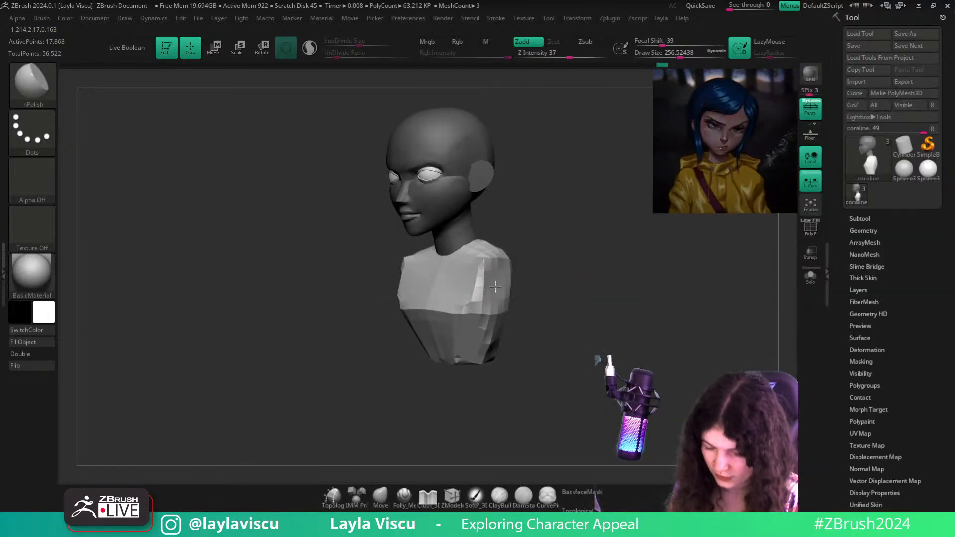
Scale the torso down uniformly to about 0.90 from the front view and return to draw mode
{"action": "mouse_move", "coordinate": [579, 272]}
{"action": "right_mouse_down", "text": "shift"}
{"action": "mouse_move", "coordinate": [597, 256]}
{"action": "mouse_move", "coordinate": [584, 275]}
{"action": "right_mouse_up", "text": "shift"}
{"action": "key", "text": "e"}
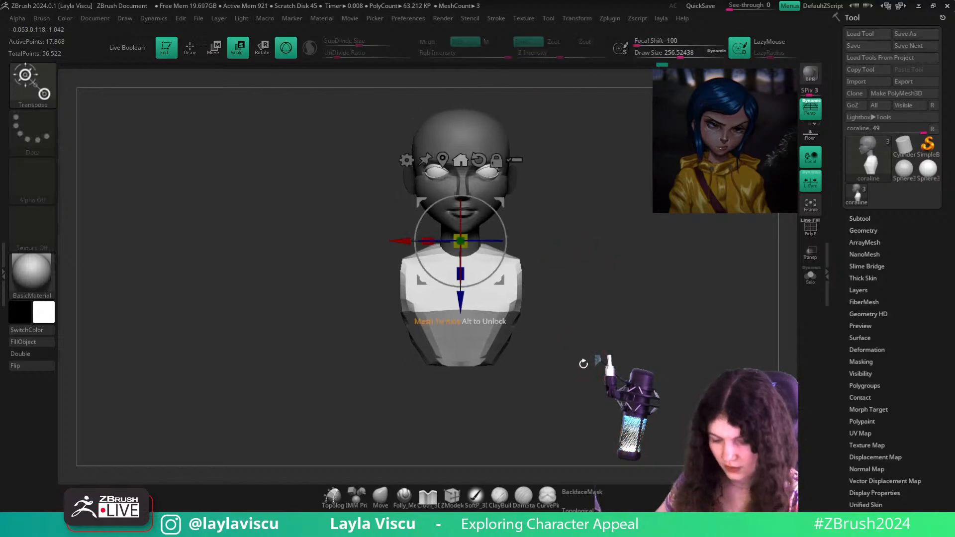
{"action": "left_click_drag", "start_coordinate": [463, 244], "coordinate": [462, 248]}
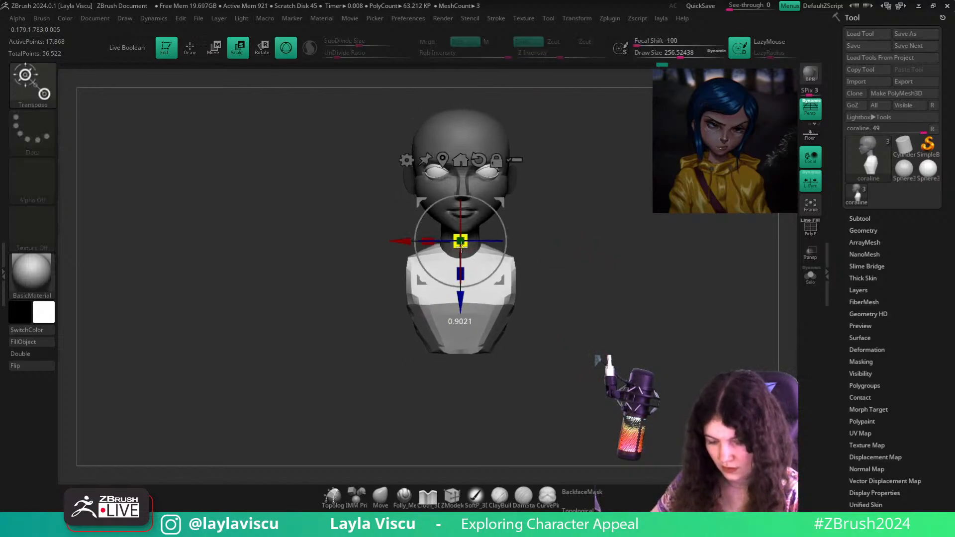
{"action": "key", "text": "q"}
{"action": "mouse_move", "coordinate": [550, 368]}
{"action": "right_mouse_down"}
{"action": "mouse_move", "coordinate": [533, 371]}
{"action": "mouse_move", "coordinate": [540, 390]}
{"action": "right_mouse_up"}
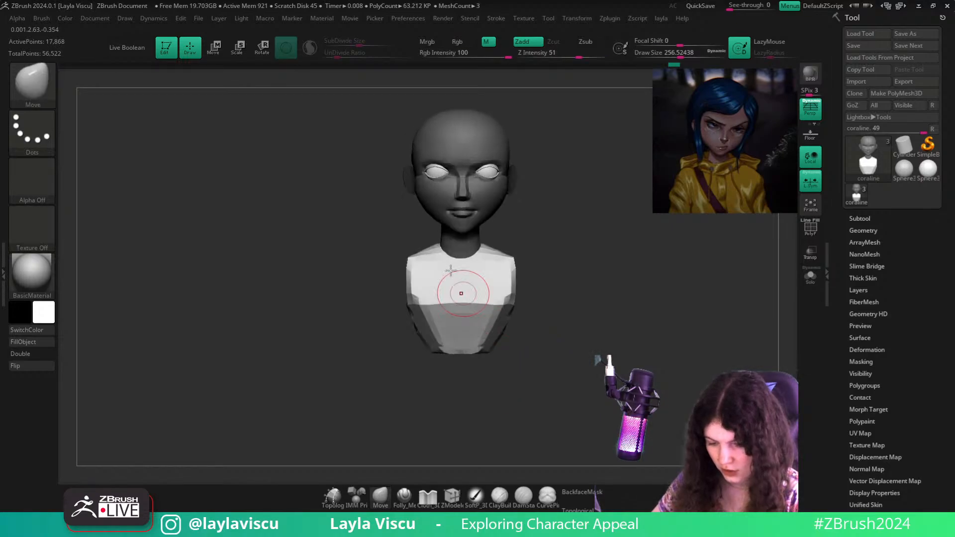
Invert the mask to free the head and neck, and try narrowing the back of the neck at a draw size of about 508
{"action": "left_click", "coordinate": [588, 267], "text": "ctrl"}
{"action": "key", "text": "s"}
{"action": "mouse_move", "coordinate": [424, 260]}
{"action": "left_mouse_down"}
{"action": "mouse_move", "coordinate": [442, 259]}
{"action": "mouse_move", "coordinate": [443, 247]}
{"action": "left_mouse_up"}
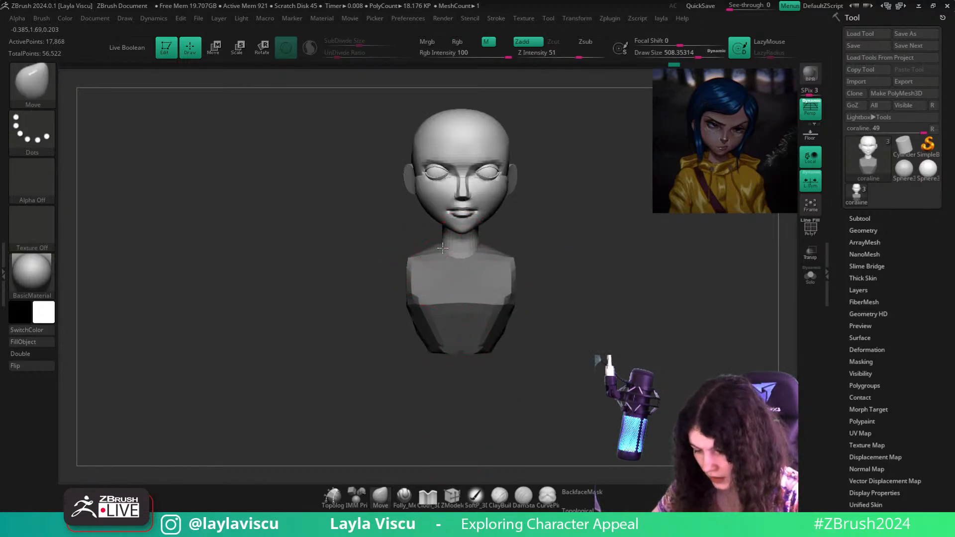
{"action": "mouse_move", "coordinate": [446, 248]}
{"action": "right_mouse_down"}
{"action": "mouse_move", "coordinate": [541, 296]}
{"action": "mouse_move", "coordinate": [478, 231]}
{"action": "right_mouse_up"}
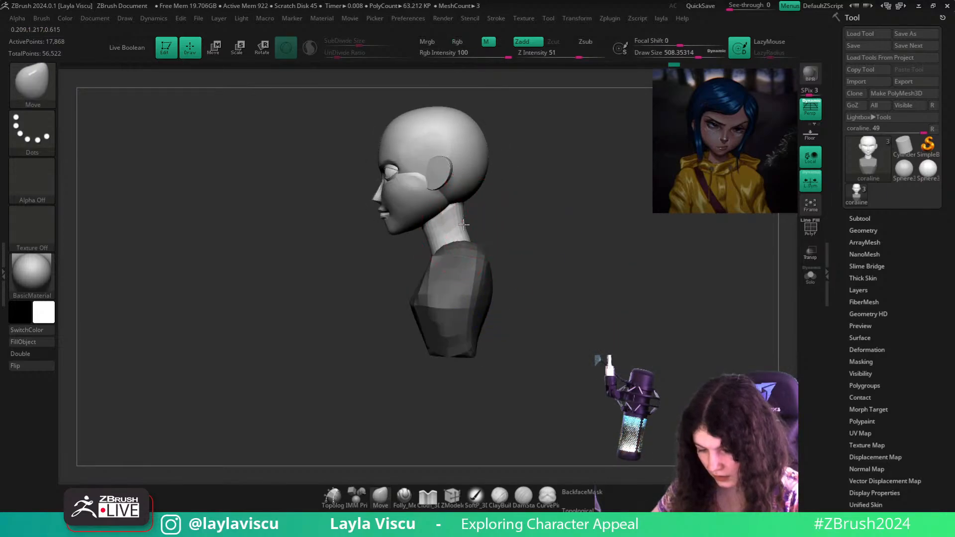
{"action": "left_click_drag", "start_coordinate": [464, 225], "coordinate": [458, 226]}
{"action": "key", "text": "ctrl+z"}
Turn on topological masking and reshape the front and back of the neck in profile with the Move brush, ending at a draw size of about 415
{"action": "left_click", "coordinate": [583, 506]}
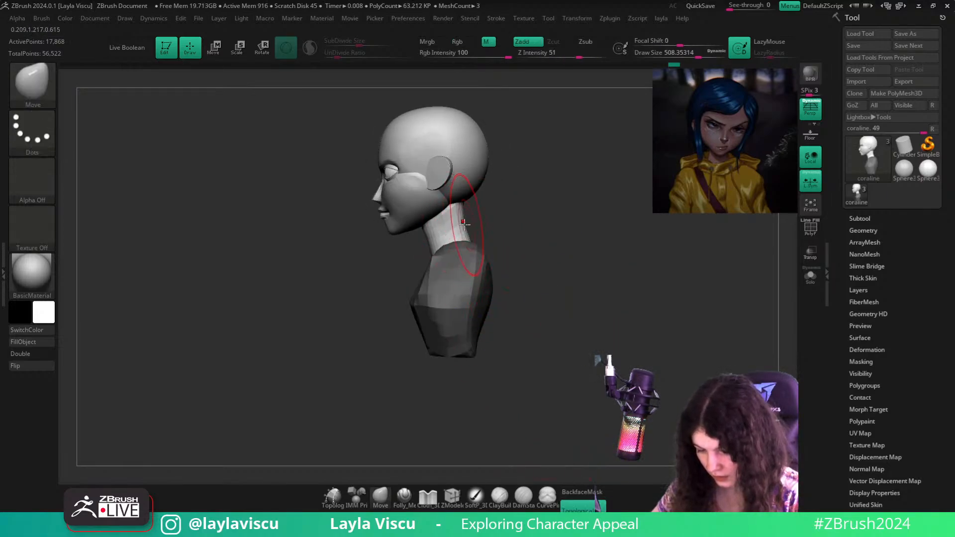
{"action": "left_click_drag", "start_coordinate": [430, 240], "coordinate": [432, 239]}
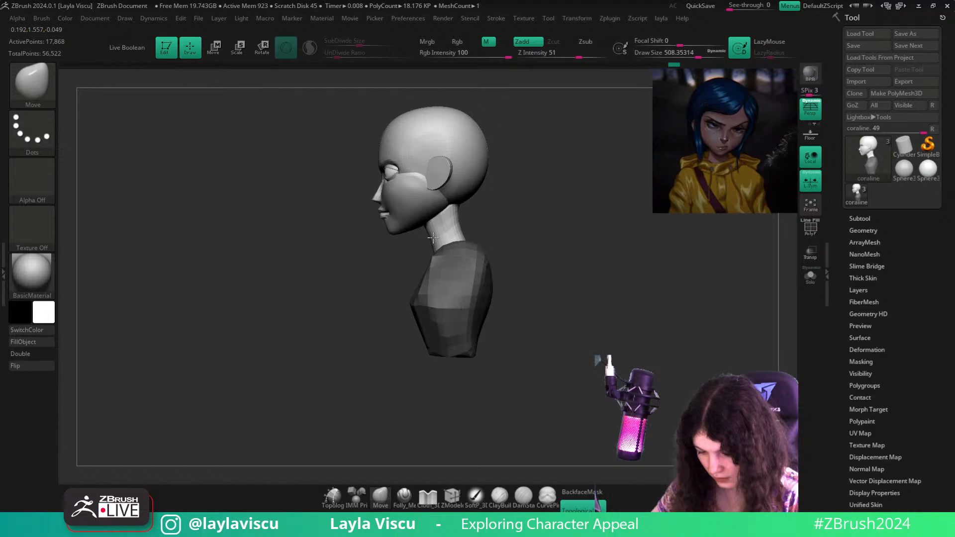
{"action": "key", "text": "s"}
{"action": "left_click", "coordinate": [460, 217]}
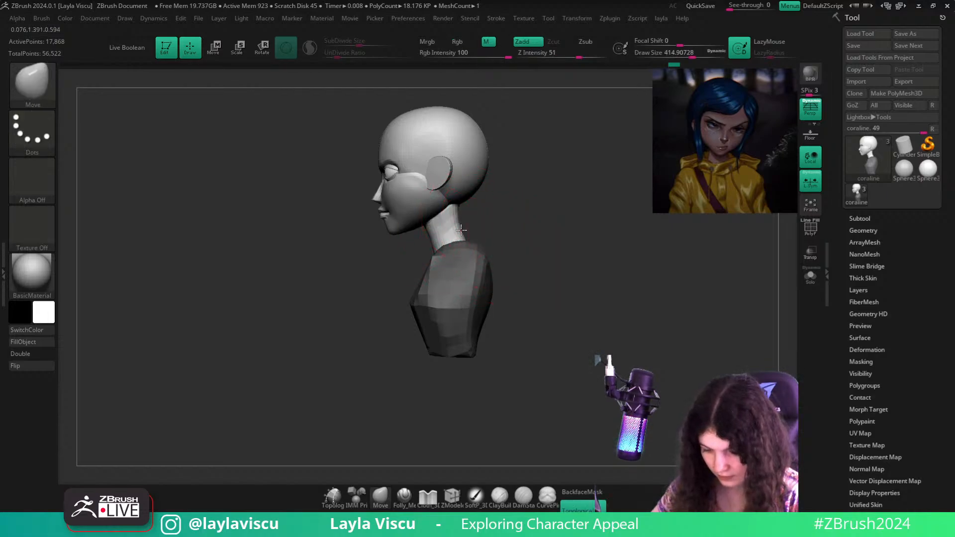
{"action": "left_click_drag", "start_coordinate": [542, 226], "coordinate": [625, 233]}
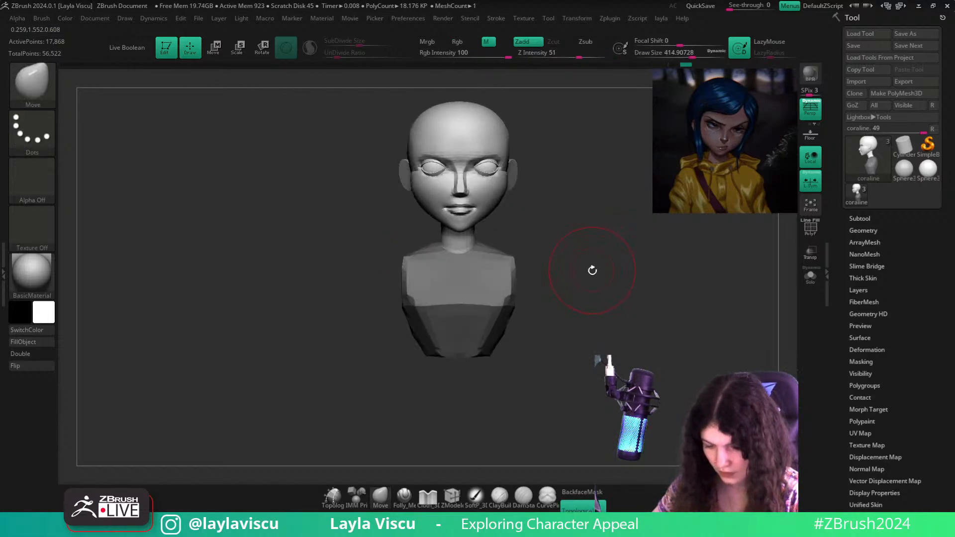
Invert the mask back to the torso and insert a mirrored pair of Capsule primitives beside it for the arms
{"action": "left_click", "coordinate": [613, 289], "text": "ctrl"}
{"action": "left_click_drag", "start_coordinate": [609, 279], "coordinate": [573, 282]}
{"action": "key", "text": "b"}
{"action": "key", "text": "i"}
{"action": "key", "text": "t"}
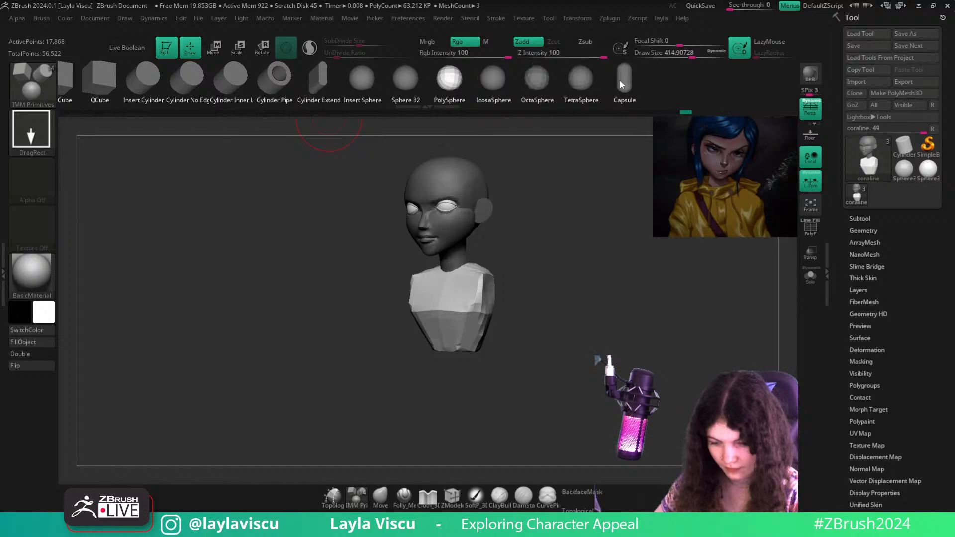
{"action": "left_click_drag", "start_coordinate": [527, 293], "coordinate": [493, 280]}
{"action": "left_click_drag", "start_coordinate": [582, 326], "coordinate": [648, 329]}
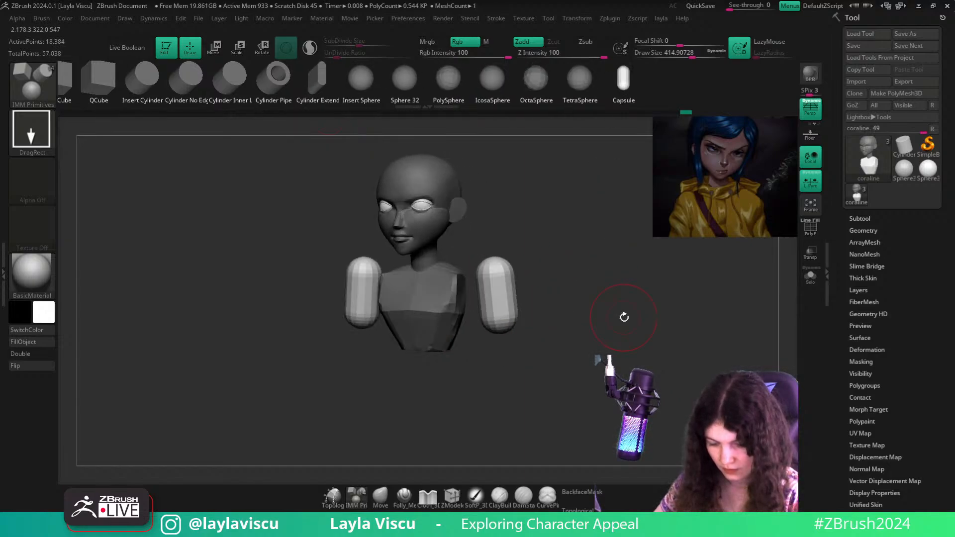
Make the capsules thinner and move them in against the torso at the shoulders
{"action": "key", "text": "w"}
{"action": "left_click", "coordinate": [442, 217]}
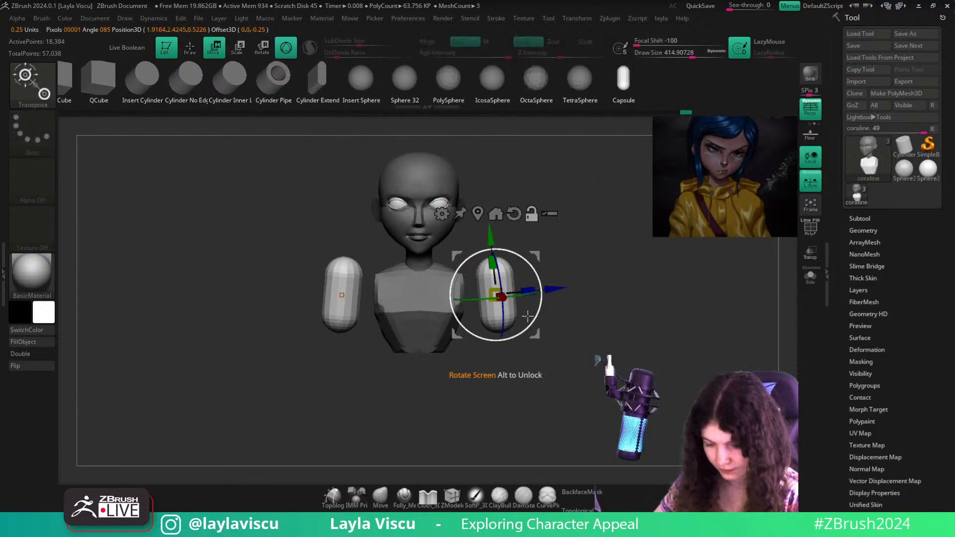
{"action": "left_click_drag", "start_coordinate": [492, 263], "coordinate": [490, 250]}
{"action": "left_click_drag", "start_coordinate": [496, 301], "coordinate": [476, 316]}
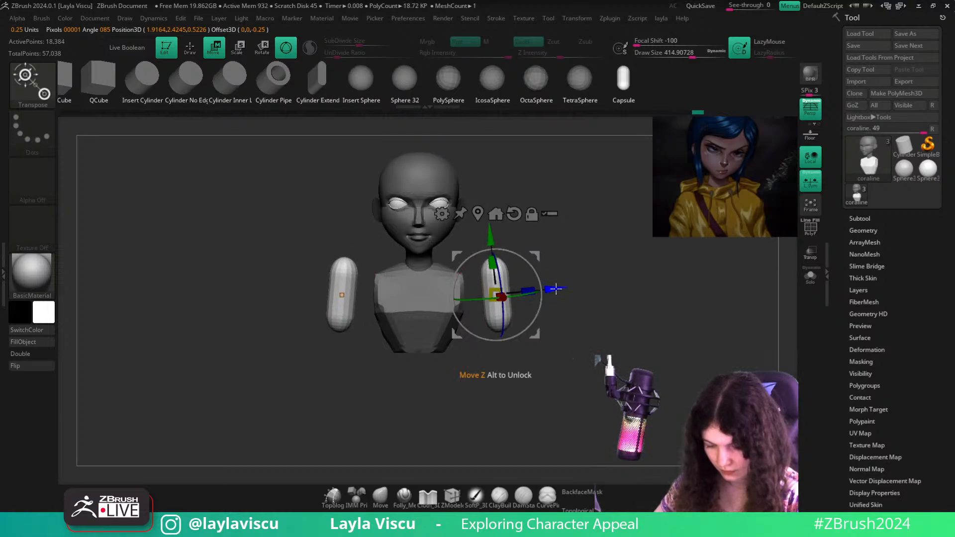
{"action": "left_click_drag", "start_coordinate": [553, 289], "coordinate": [524, 294]}
{"action": "left_click_drag", "start_coordinate": [468, 243], "coordinate": [473, 257]}
Align the arm capsules with the torso in profile, adjust their size and tilt them slightly outward from the shoulders
{"action": "left_click_drag", "start_coordinate": [616, 294], "coordinate": [558, 323]}
{"action": "left_click_drag", "start_coordinate": [461, 255], "coordinate": [462, 226]}
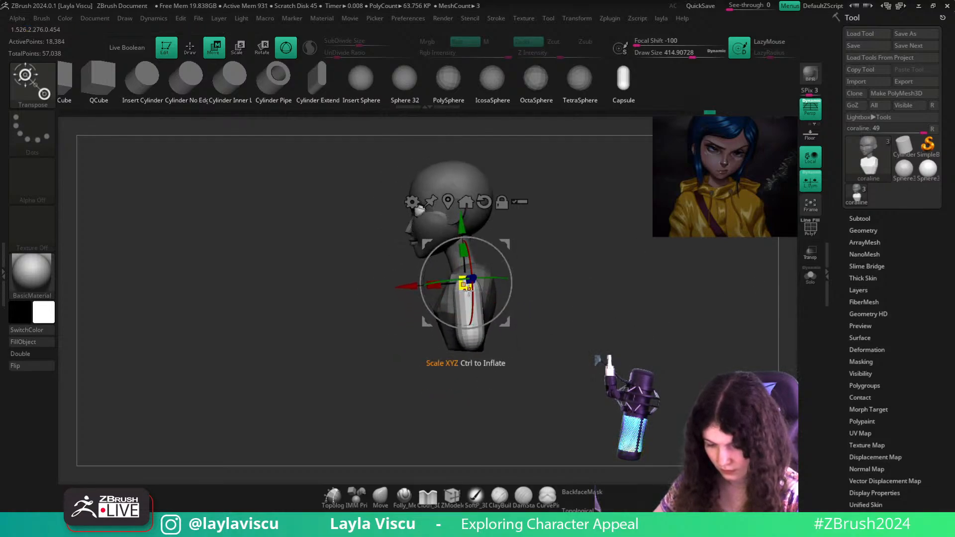
{"action": "left_click_drag", "start_coordinate": [465, 284], "coordinate": [473, 295]}
{"action": "left_click_drag", "start_coordinate": [587, 301], "coordinate": [640, 303]}
{"action": "mouse_move", "coordinate": [505, 318]}
{"action": "left_mouse_down"}
{"action": "mouse_move", "coordinate": [500, 307]}
{"action": "mouse_move", "coordinate": [503, 323]}
{"action": "left_mouse_up"}
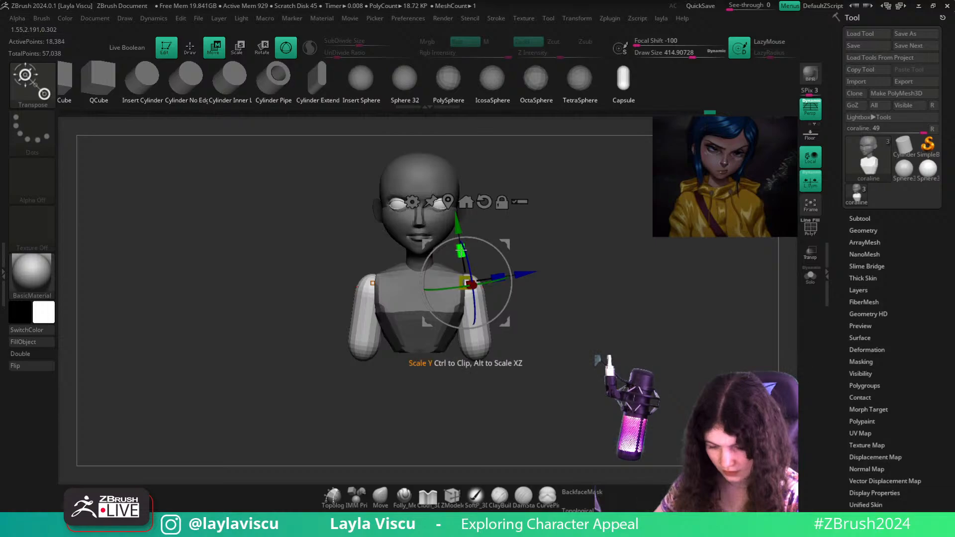
Stretch the arms downward with part of them masked, and trim their lower ends flat with a clip curve
{"action": "key", "text": "ctrl"}
{"action": "left_click_drag", "start_coordinate": [554, 216], "coordinate": [397, 341], "text": "ctrl"}
{"action": "left_click_drag", "start_coordinate": [461, 251], "coordinate": [484, 270]}
{"action": "key", "text": "ctrl+z"}
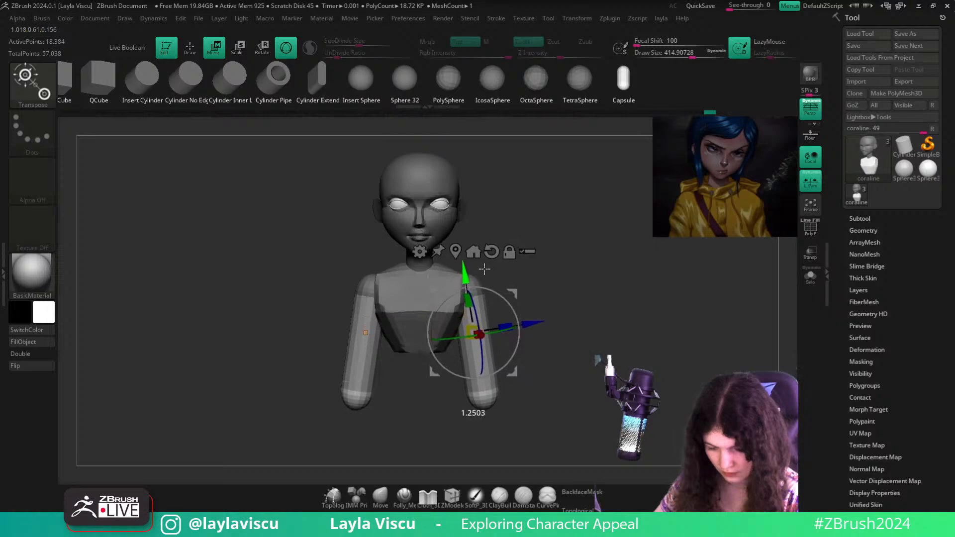
{"action": "left_click", "coordinate": [380, 495]}
{"action": "mouse_move", "coordinate": [522, 354]}
{"action": "left_mouse_down", "text": "ctrl+shift"}
{"action": "mouse_move", "coordinate": [435, 375]}
{"action": "mouse_move", "coordinate": [412, 359]}
{"action": "left_mouse_up", "text": "ctrl+shift"}
Pull the torso's bottom edge down at the waist with the Move brush at a draw size of about 966
{"action": "left_click_drag", "start_coordinate": [568, 297], "coordinate": [476, 346]}
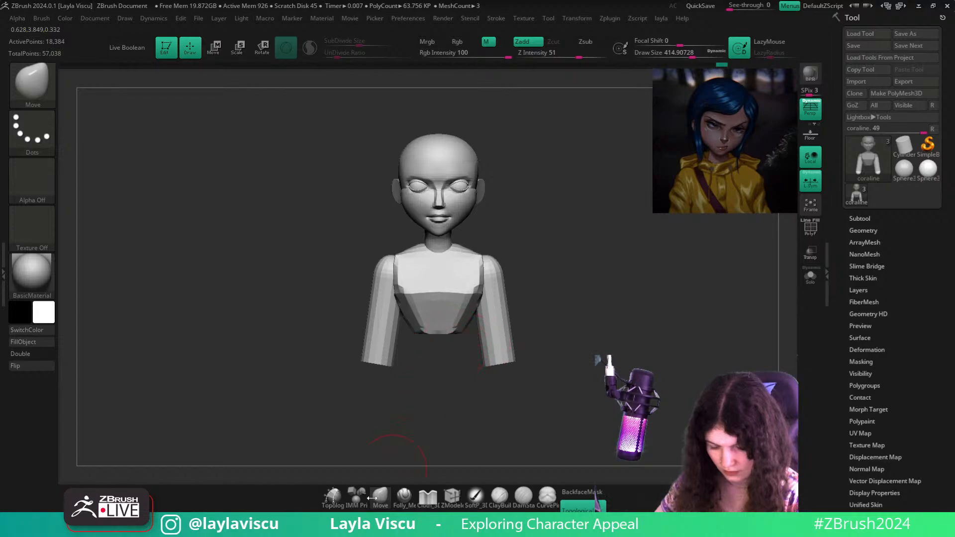
{"action": "key", "text": "s"}
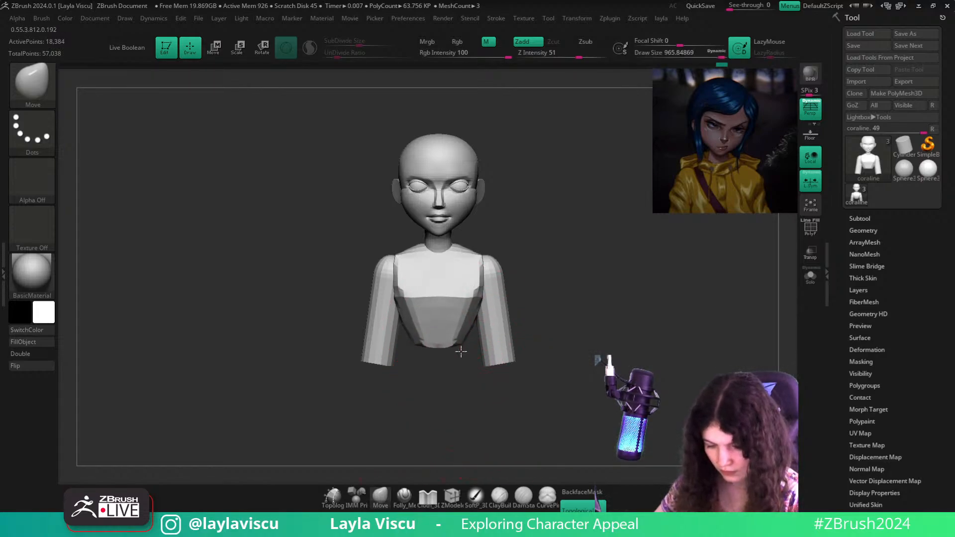
{"action": "mouse_move", "coordinate": [459, 356]}
{"action": "left_mouse_down"}
{"action": "mouse_move", "coordinate": [405, 386]}
{"action": "mouse_move", "coordinate": [436, 330]}
{"action": "mouse_move", "coordinate": [547, 380]}
{"action": "left_mouse_up"}
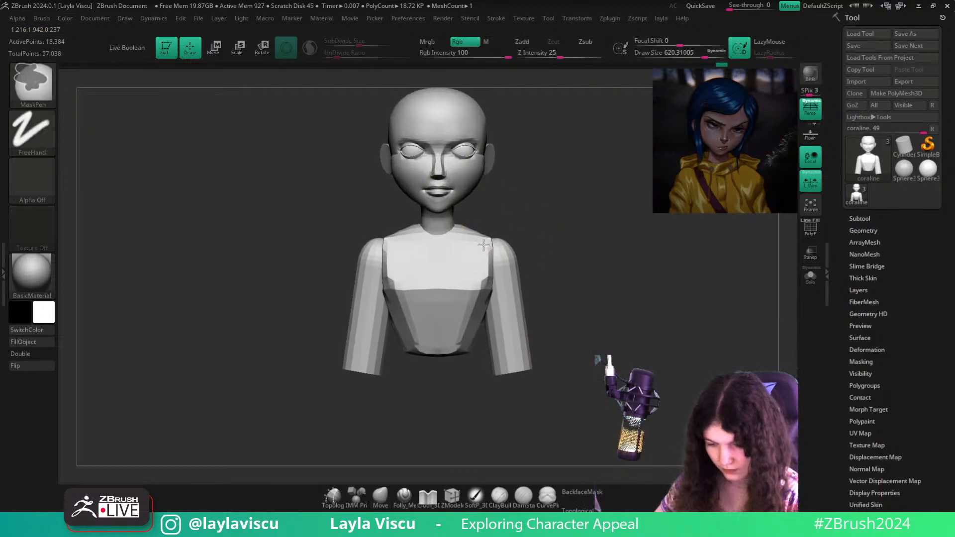
Inspect the polygroups and topology of the shoulders and arms in wireframe display, and return to the Move brush
{"action": "key", "text": "shift+f"}
{"action": "key", "text": "shift+f"}
{"action": "key", "text": "shift+f"}
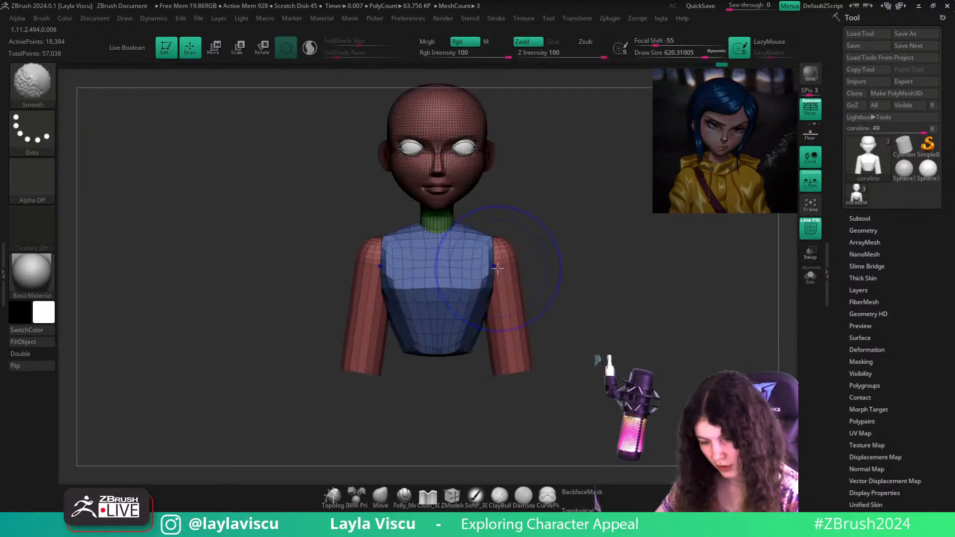
{"action": "key", "text": "shift+f"}
{"action": "key", "text": "b"}
{"action": "key", "text": "m"}
{"action": "key", "text": "v"}
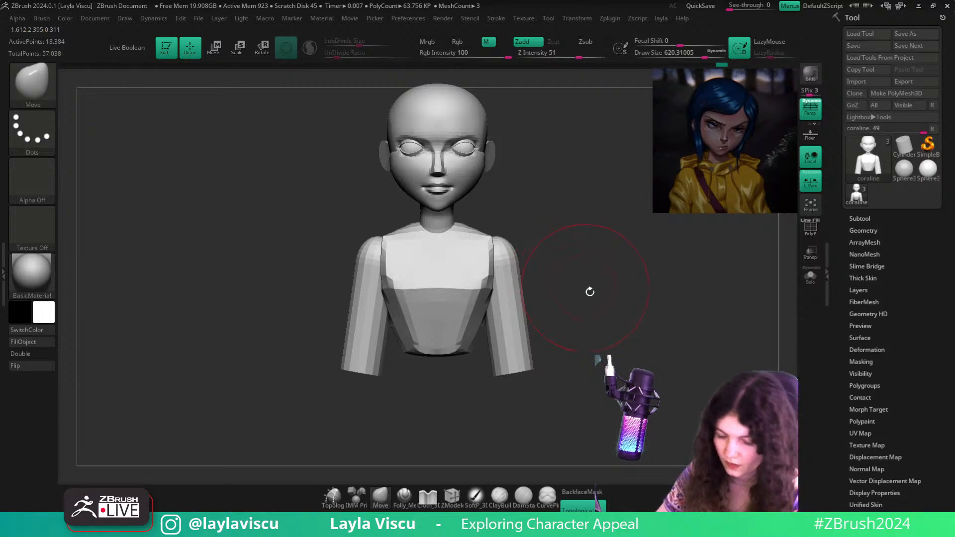
Mask the upper part of the head with the MaskPen's Lasso stroke for the hairline, after reducing the draw size to about 71
{"action": "left_click_drag", "start_coordinate": [589, 292], "coordinate": [526, 325]}
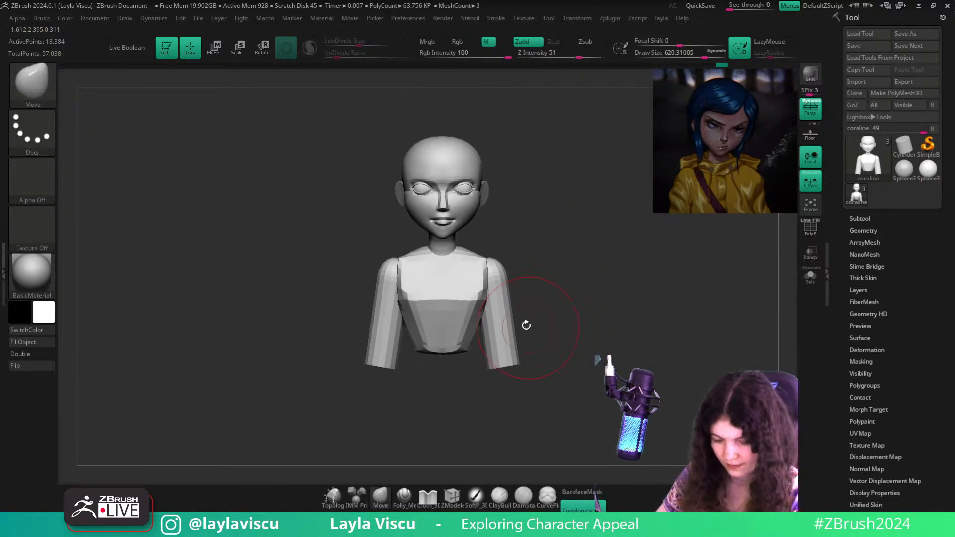
{"action": "scroll", "coordinate": [455, 164], "scroll_direction": "up", "scroll_amount": 3}
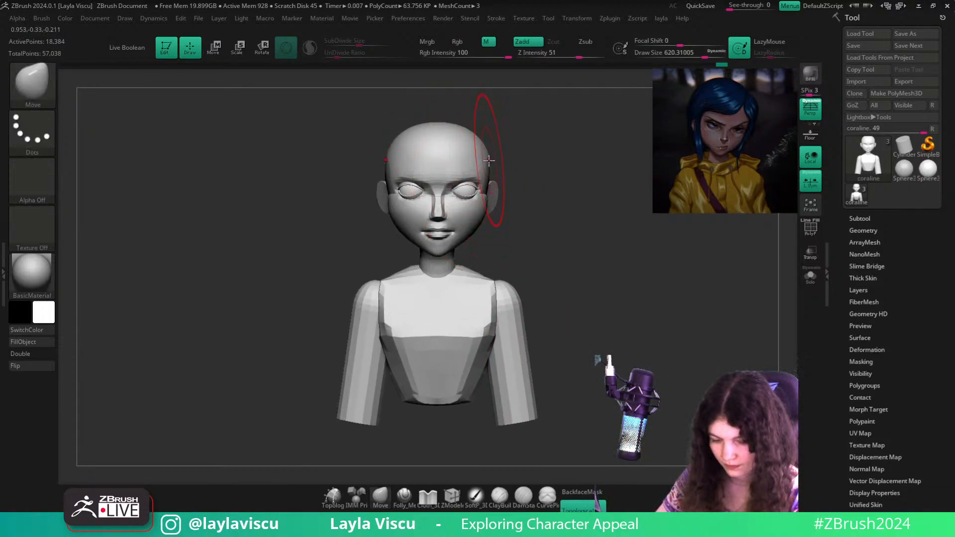
{"action": "key", "text": "s"}
{"action": "left_click_drag", "start_coordinate": [456, 160], "coordinate": [438, 127]}
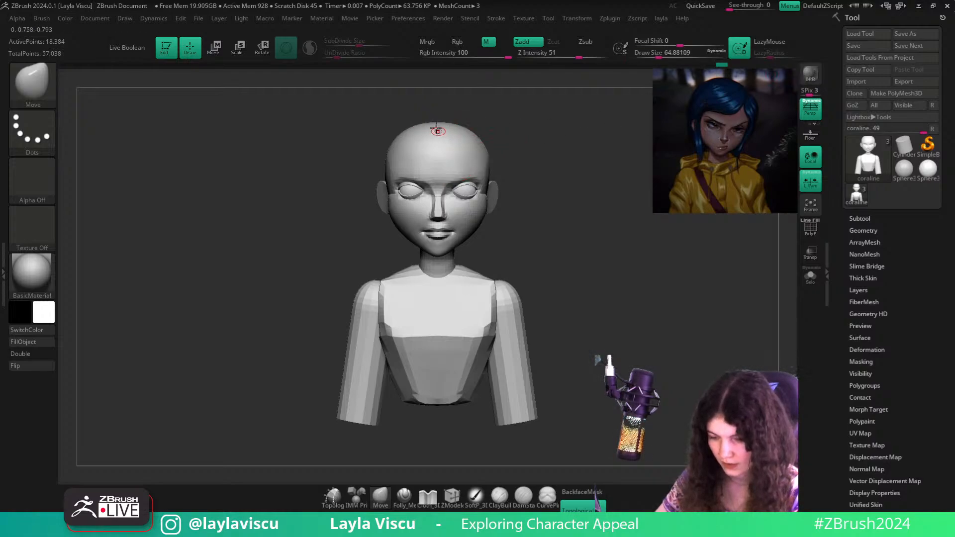
{"action": "key", "text": "s"}
{"action": "left_click", "coordinate": [437, 128]}
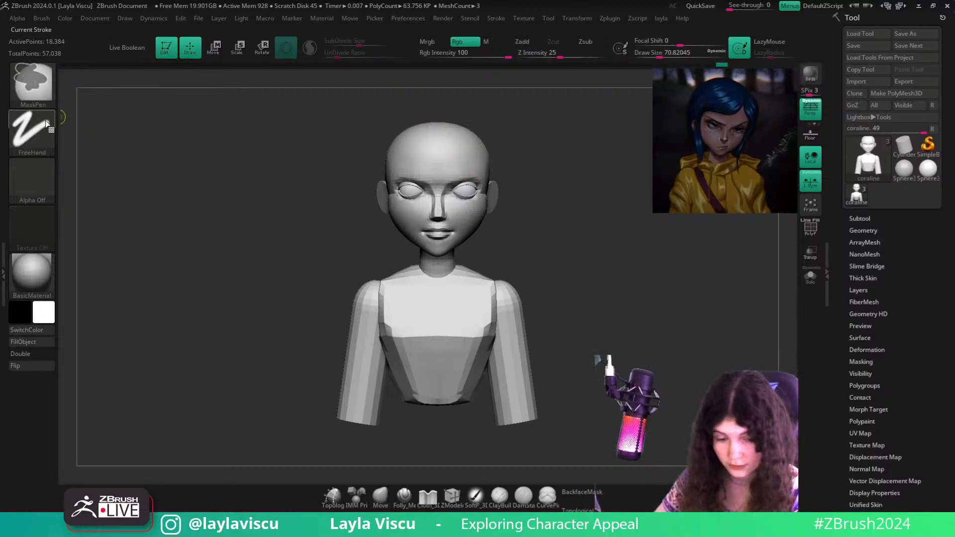
{"action": "left_click", "coordinate": [170, 167], "text": "ctrl"}
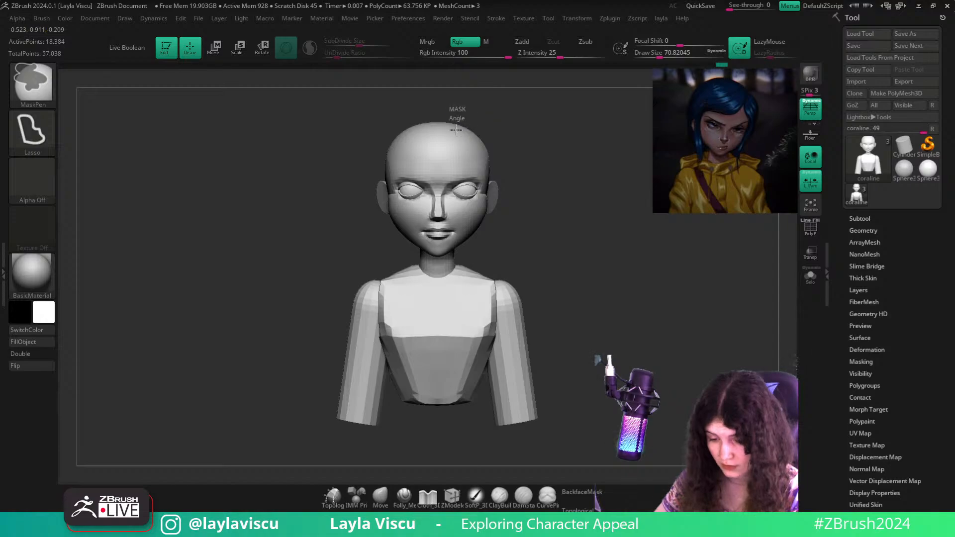
{"action": "left_click_drag", "start_coordinate": [456, 129], "coordinate": [317, 135], "text": "ctrl"}
{"action": "left_click", "coordinate": [345, 173], "text": "ctrl"}
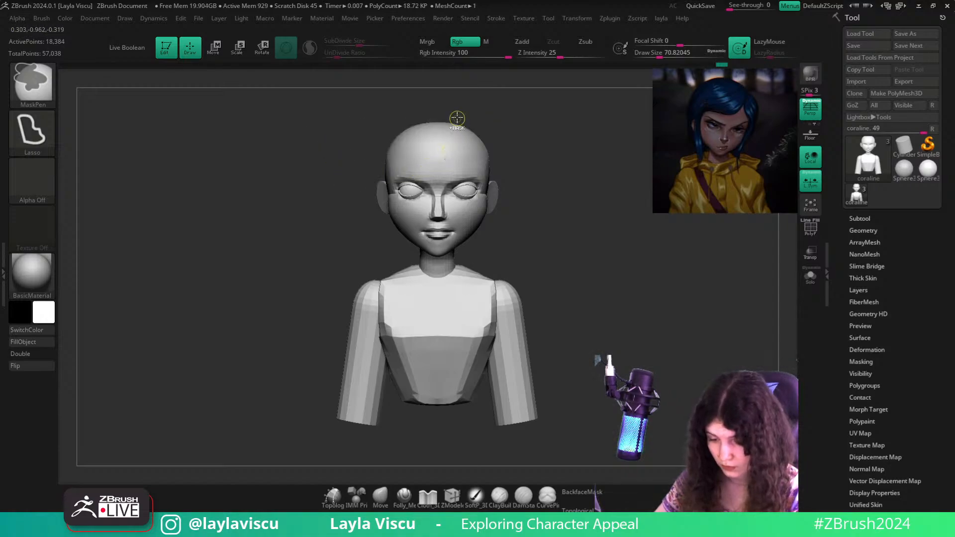
{"action": "left_click_drag", "start_coordinate": [409, 157], "coordinate": [411, 155], "text": "ctrl"}
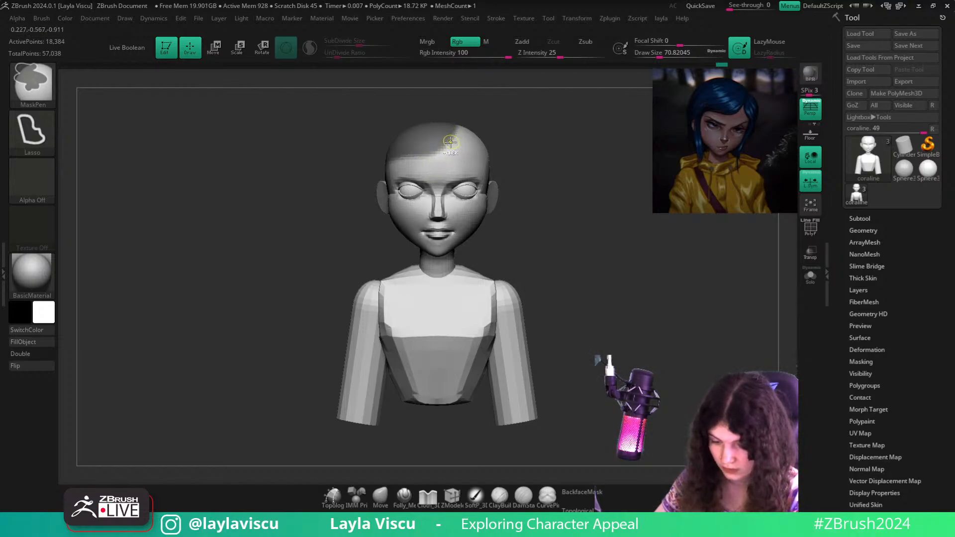
Set the MaskPen stroke back to FreeHand and isolate the head mesh in side view
{"action": "left_click", "coordinate": [512, 112], "text": "ctrl"}
{"action": "left_click_drag", "start_coordinate": [512, 116], "coordinate": [549, 121]}
{"action": "left_click", "coordinate": [32, 132], "text": "ctrl"}
{"action": "left_click", "coordinate": [186, 139], "text": "ctrl"}
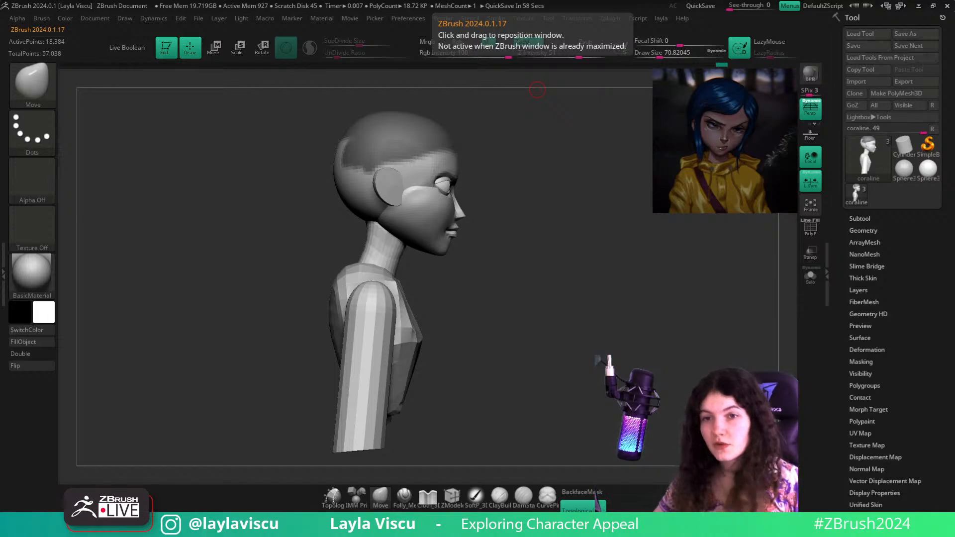
{"action": "left_click_drag", "start_coordinate": [543, 255], "coordinate": [572, 246]}
{"action": "left_click", "coordinate": [371, 180], "text": "ctrl+shift"}
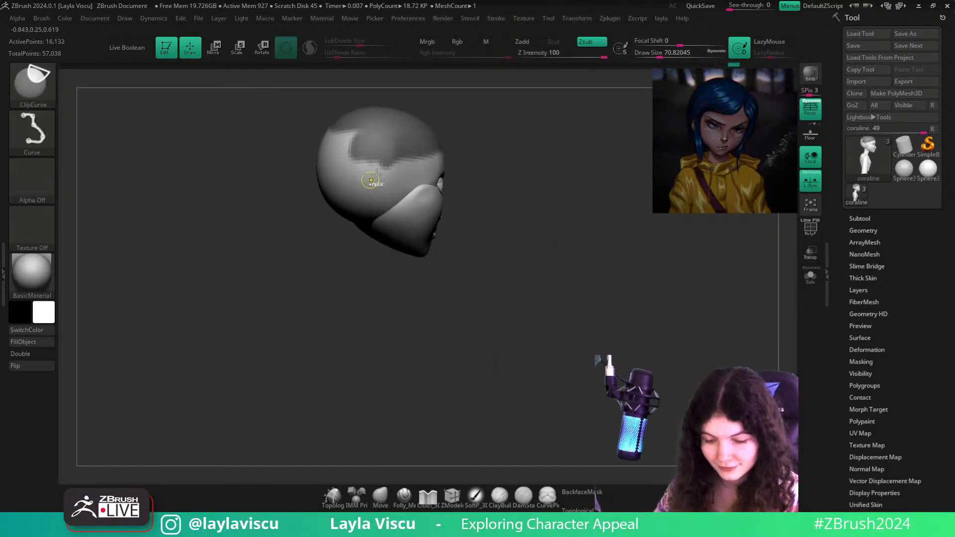
Extend the hairline mask down the side of the head towards the ear area with the MaskPen, undoing stray strokes
{"action": "right_click_drag", "start_coordinate": [377, 174], "coordinate": [417, 152], "text": "ctrl"}
{"action": "left_click_drag", "start_coordinate": [417, 152], "coordinate": [389, 200], "text": "ctrl"}
{"action": "key", "text": "ctrl+z"}
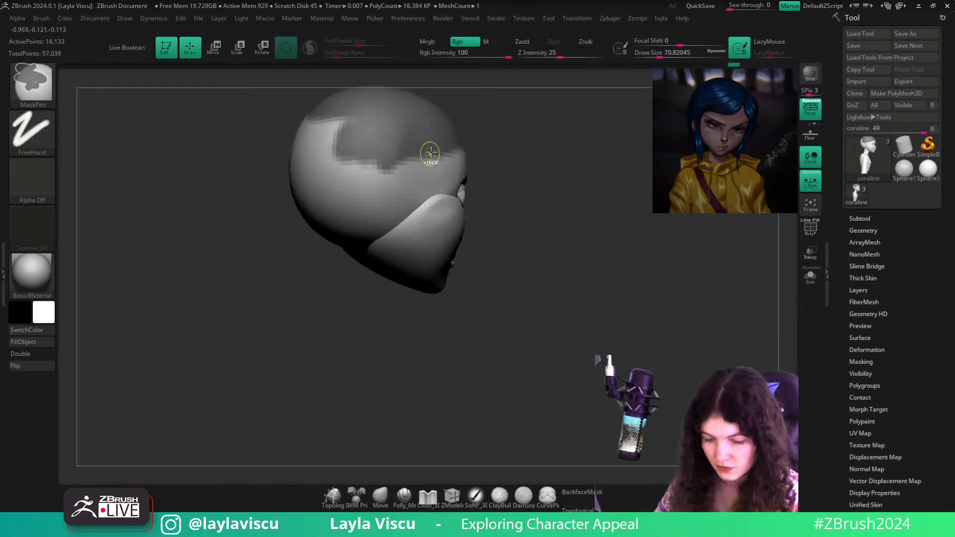
{"action": "mouse_move", "coordinate": [430, 155]}
{"action": "left_mouse_down", "text": "ctrl"}
{"action": "mouse_move", "coordinate": [406, 180]}
{"action": "mouse_move", "coordinate": [396, 210]}
{"action": "mouse_move", "coordinate": [430, 151]}
{"action": "left_mouse_up", "text": "ctrl"}
{"action": "key", "text": "ctrl+z"}
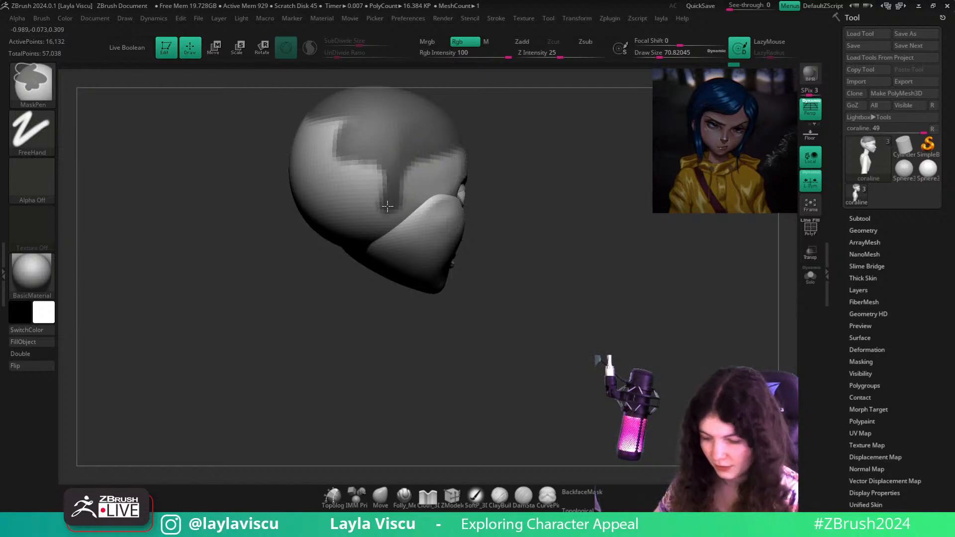
{"action": "left_click_drag", "start_coordinate": [388, 206], "coordinate": [344, 174], "text": "ctrl"}
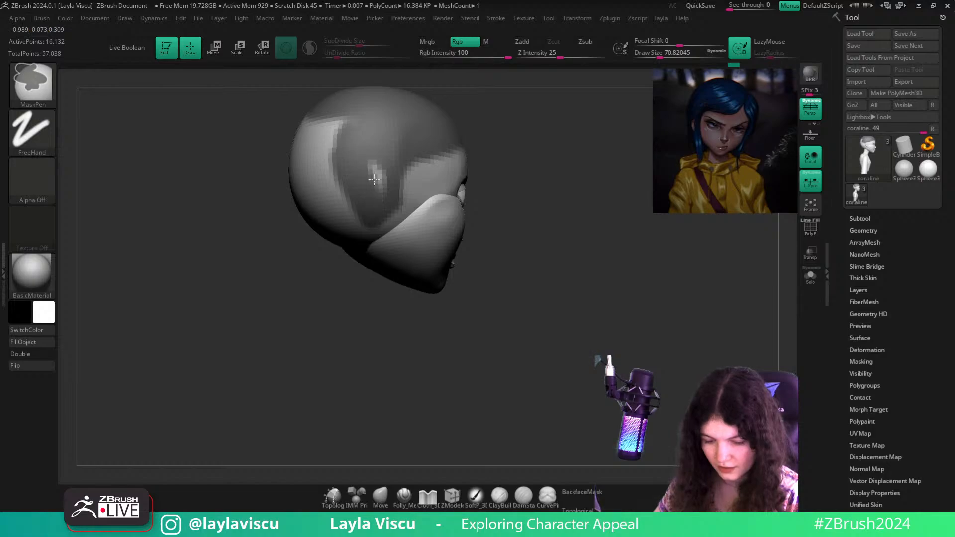
Paint the mask around the back of one half of the head, ending in a vertical edge along the centre line
{"action": "mouse_move", "coordinate": [553, 208]}
{"action": "left_mouse_down", "text": "alt"}
{"action": "mouse_move", "coordinate": [588, 269]}
{"action": "mouse_move", "coordinate": [575, 227]}
{"action": "left_mouse_up", "text": "alt"}
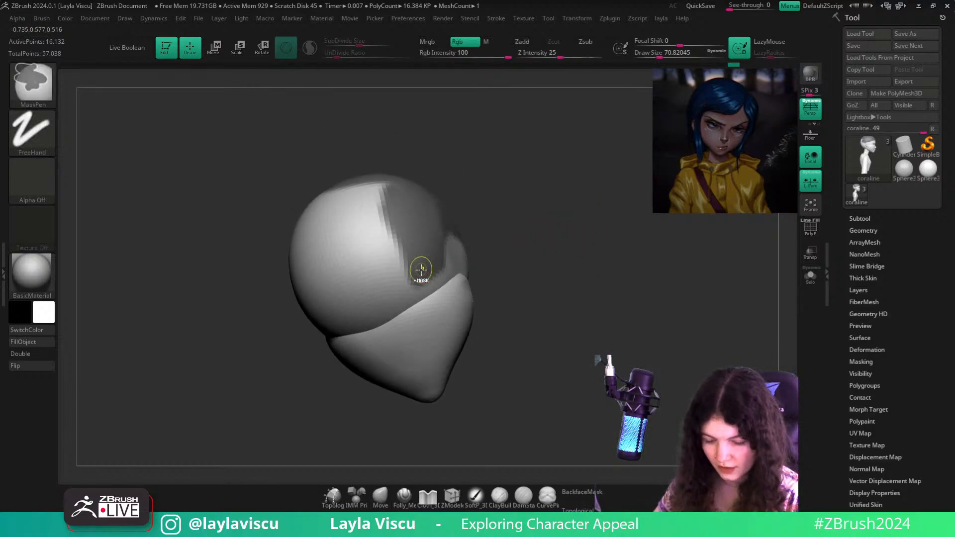
{"action": "mouse_move", "coordinate": [419, 271]}
{"action": "left_mouse_down", "text": "ctrl"}
{"action": "mouse_move", "coordinate": [388, 296]}
{"action": "mouse_move", "coordinate": [332, 214]}
{"action": "mouse_move", "coordinate": [397, 192]}
{"action": "mouse_move", "coordinate": [387, 271]}
{"action": "mouse_move", "coordinate": [372, 279]}
{"action": "mouse_move", "coordinate": [356, 239]}
{"action": "mouse_move", "coordinate": [377, 280]}
{"action": "mouse_move", "coordinate": [365, 262]}
{"action": "left_mouse_up", "text": "ctrl"}
{"action": "left_click_drag", "start_coordinate": [480, 234], "coordinate": [554, 262]}
{"action": "mouse_move", "coordinate": [406, 194]}
{"action": "left_mouse_down", "text": "ctrl"}
{"action": "mouse_move", "coordinate": [386, 167]}
{"action": "mouse_move", "coordinate": [417, 160]}
{"action": "mouse_move", "coordinate": [407, 165]}
{"action": "mouse_move", "coordinate": [426, 225]}
{"action": "left_mouse_up", "text": "ctrl"}
{"action": "key", "text": "ctrl+z"}
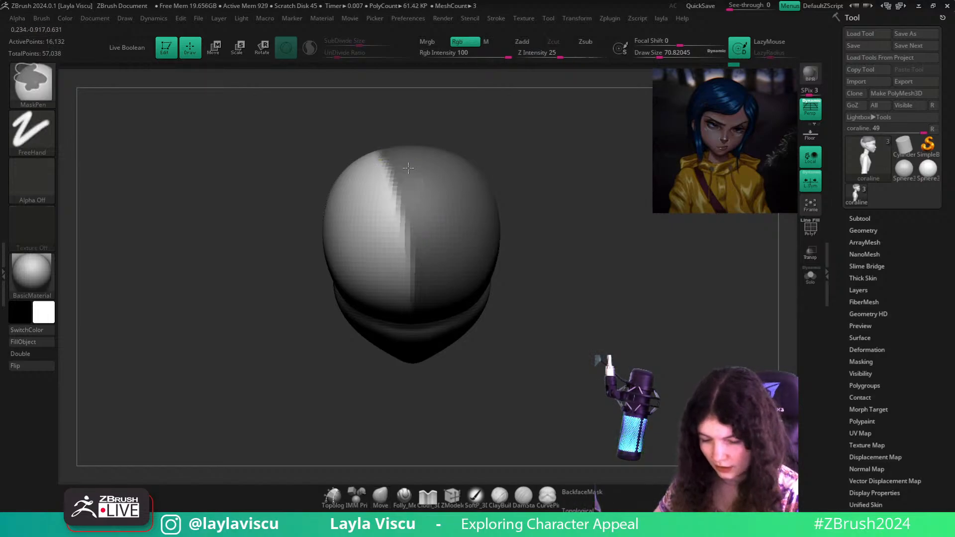
{"action": "left_click_drag", "start_coordinate": [397, 181], "coordinate": [416, 237], "text": "ctrl"}
{"action": "left_click_drag", "start_coordinate": [505, 260], "coordinate": [500, 217]}
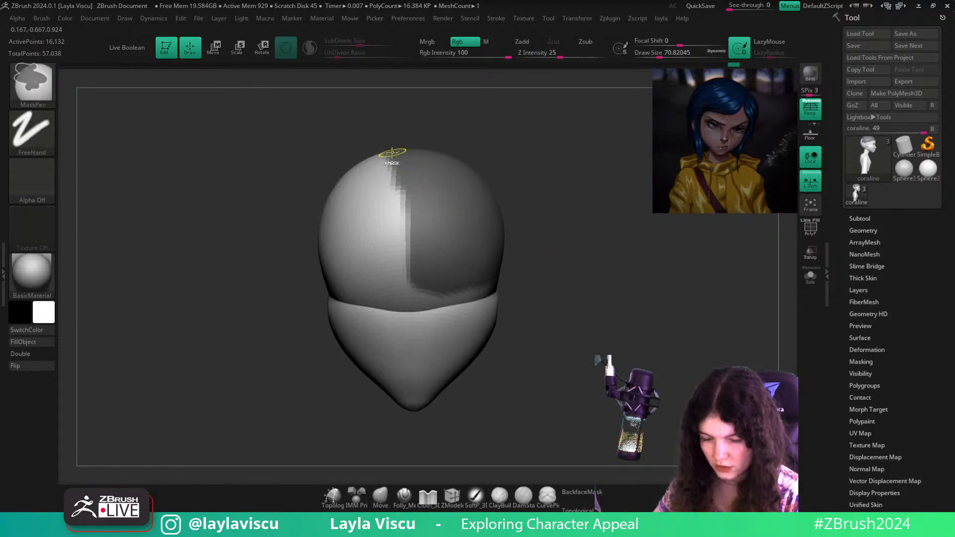
{"action": "left_click_drag", "start_coordinate": [394, 154], "coordinate": [417, 237], "text": "ctrl"}
{"action": "key", "text": "ctrl+z"}
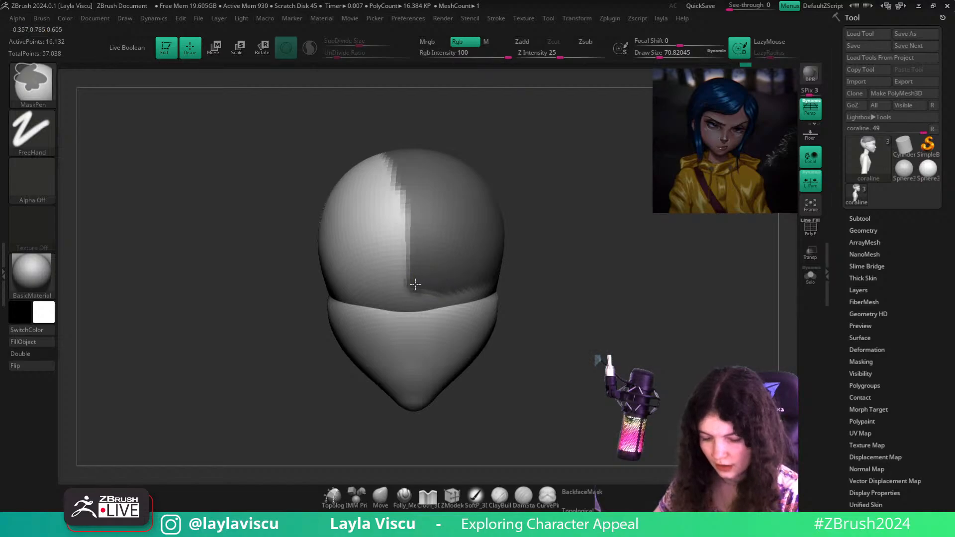
{"action": "left_click_drag", "start_coordinate": [415, 285], "coordinate": [397, 180], "text": "ctrl"}
Unhide the rest of the figure in front view and switch to the Move brush
{"action": "mouse_move", "coordinate": [575, 245]}
{"action": "right_mouse_down", "text": "ctrl"}
{"action": "mouse_move", "coordinate": [552, 237]}
{"action": "mouse_move", "coordinate": [605, 324]}
{"action": "mouse_move", "coordinate": [486, 245]}
{"action": "mouse_move", "coordinate": [490, 278]}
{"action": "mouse_move", "coordinate": [667, 320]}
{"action": "mouse_move", "coordinate": [651, 338]}
{"action": "mouse_move", "coordinate": [618, 320]}
{"action": "mouse_move", "coordinate": [695, 294]}
{"action": "mouse_move", "coordinate": [684, 234]}
{"action": "mouse_move", "coordinate": [642, 349]}
{"action": "mouse_move", "coordinate": [602, 256]}
{"action": "right_mouse_up", "text": "ctrl"}
{"action": "left_click", "coordinate": [650, 338], "text": "ctrl+shift"}
{"action": "key", "text": "b"}
{"action": "key", "text": "m"}
{"action": "key", "text": "v"}
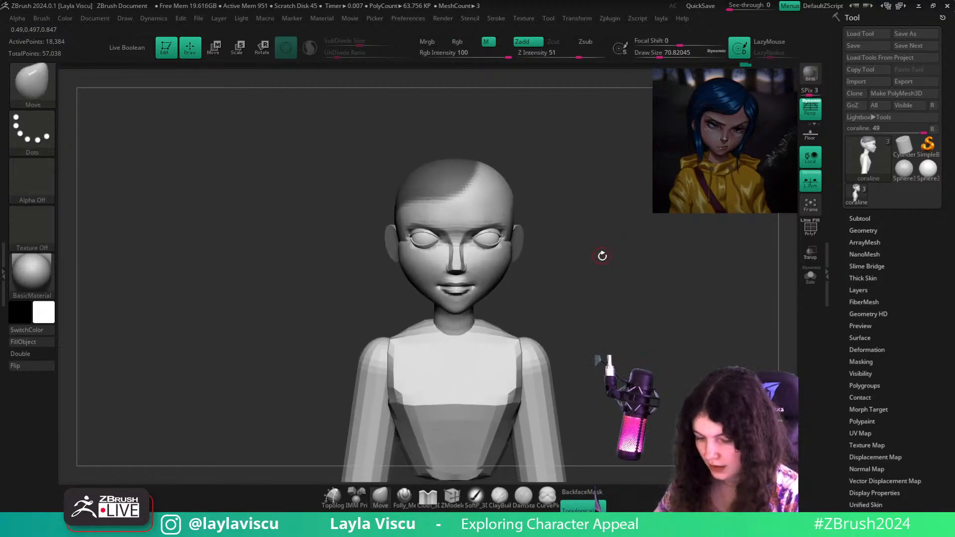
Extract the masked hair area as a new subtool with a thickness of about 0.066 and accept the result
{"action": "left_click", "coordinate": [861, 219]}
{"action": "left_click_drag", "start_coordinate": [901, 28], "coordinate": [876, 29]}
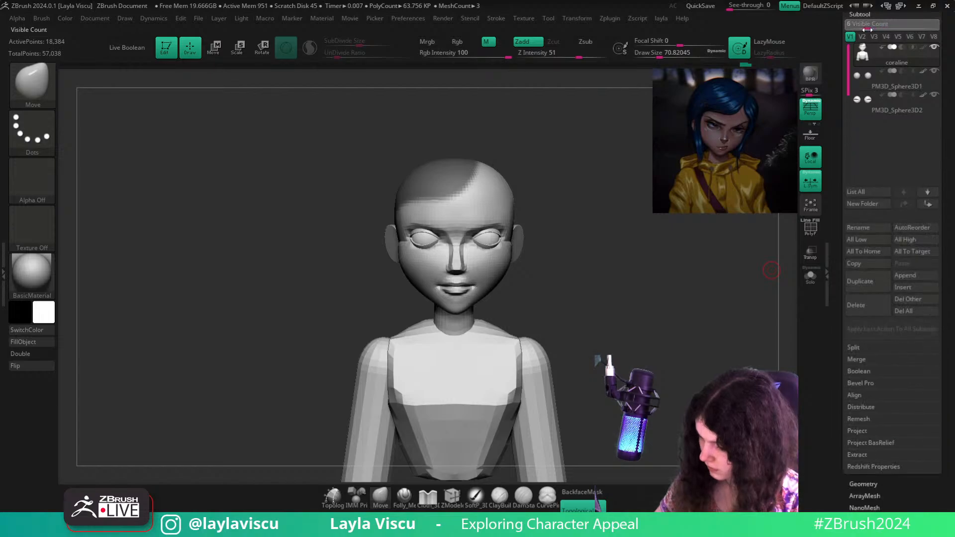
{"action": "left_click", "coordinate": [858, 430]}
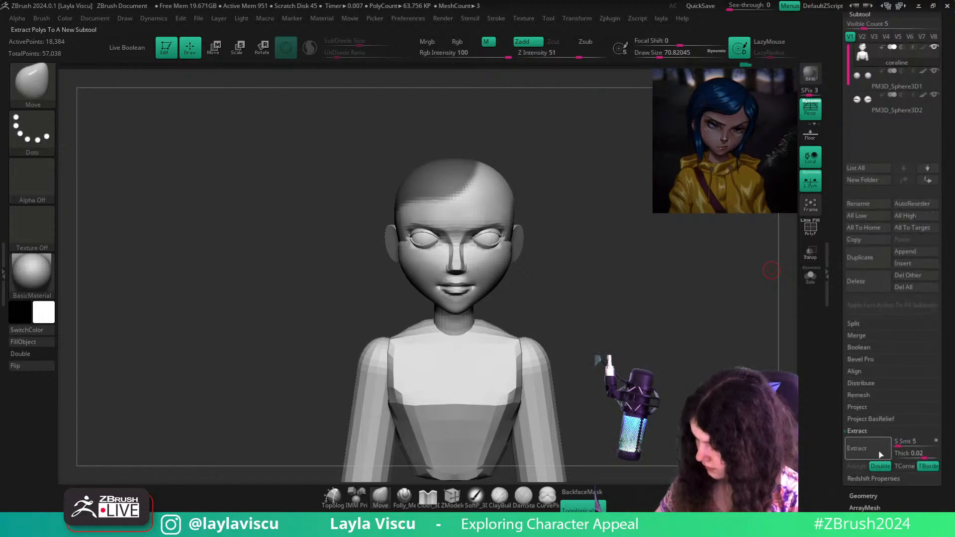
{"action": "left_click", "coordinate": [877, 458]}
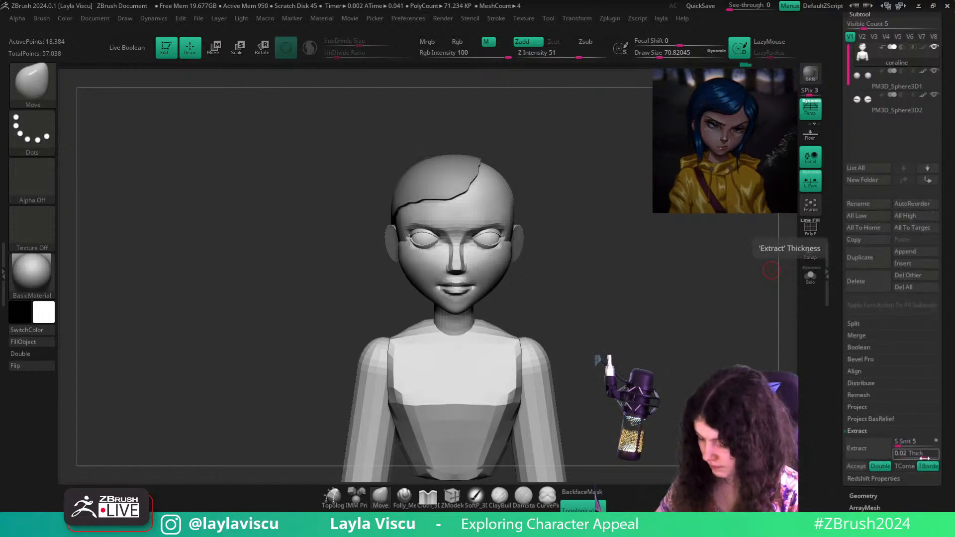
{"action": "left_click_drag", "start_coordinate": [923, 458], "coordinate": [926, 457]}
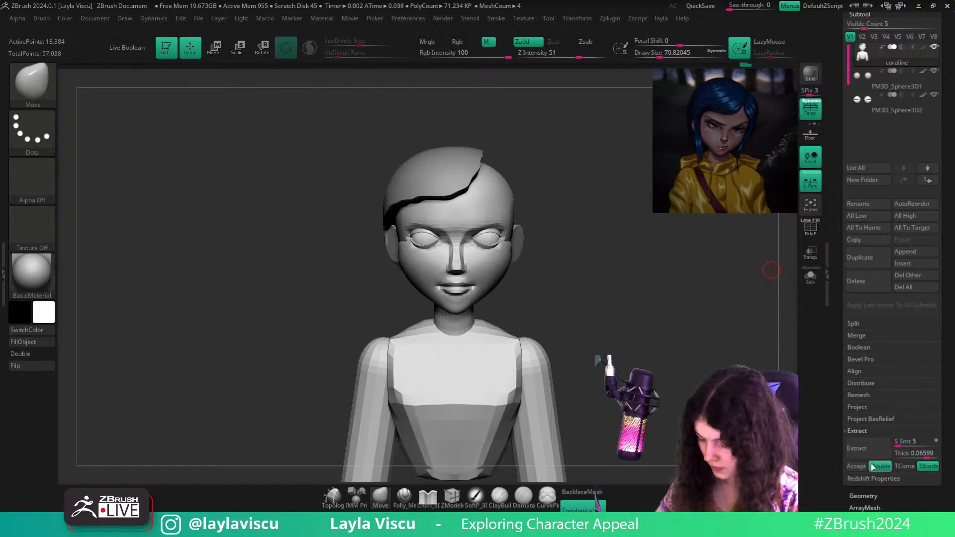
{"action": "left_click", "coordinate": [856, 466]}
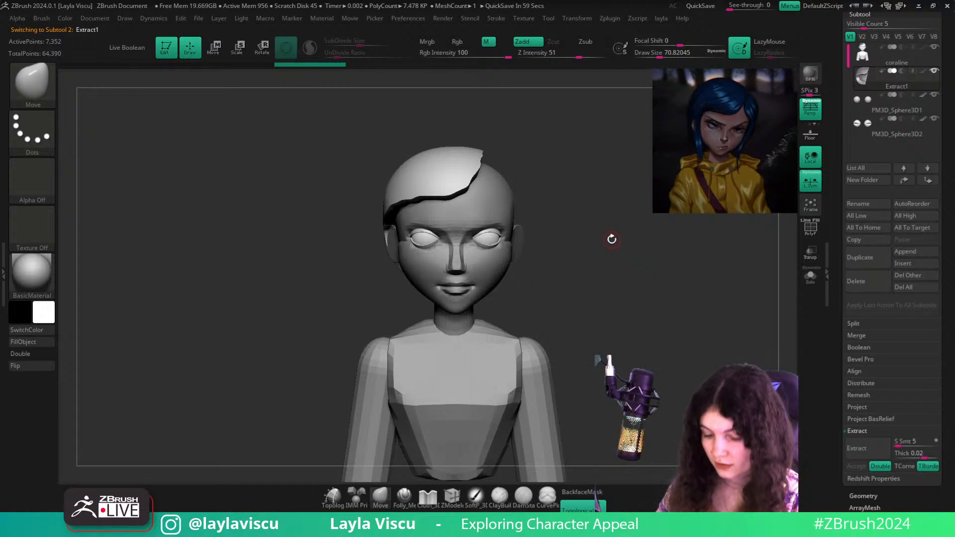
Select the extracted hair piece and DynaMesh it at a resolution of 88, undoing a first remesh at 128
{"action": "right_click_drag", "start_coordinate": [474, 180], "coordinate": [500, 194], "text": "ctrl"}
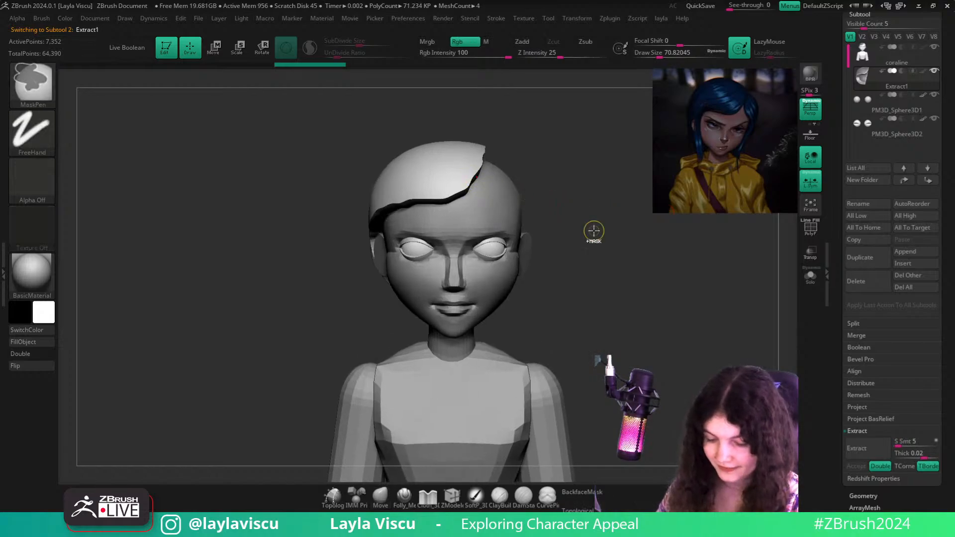
{"action": "left_click", "coordinate": [440, 179], "text": "alt"}
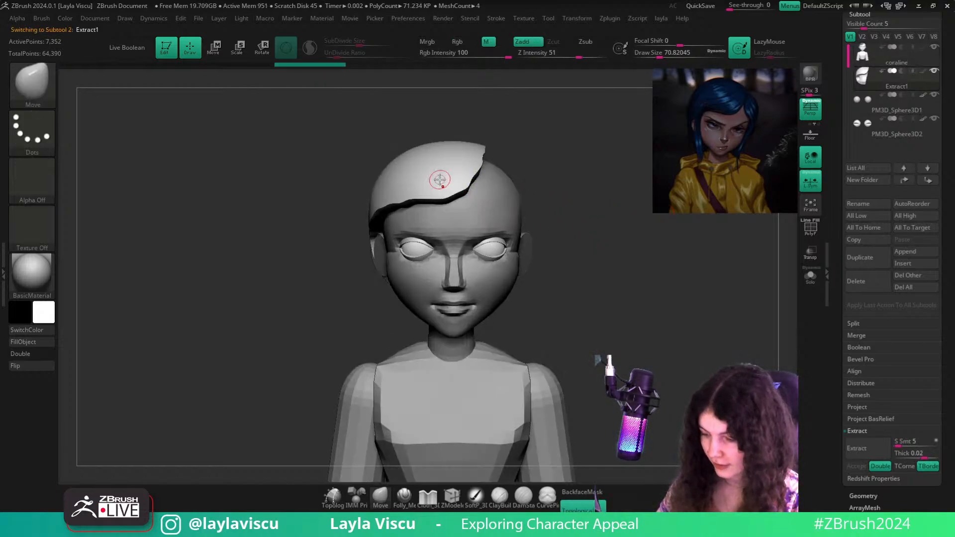
{"action": "left_click_drag", "start_coordinate": [953, 320], "coordinate": [920, 297]}
{"action": "left_click", "coordinate": [865, 336]}
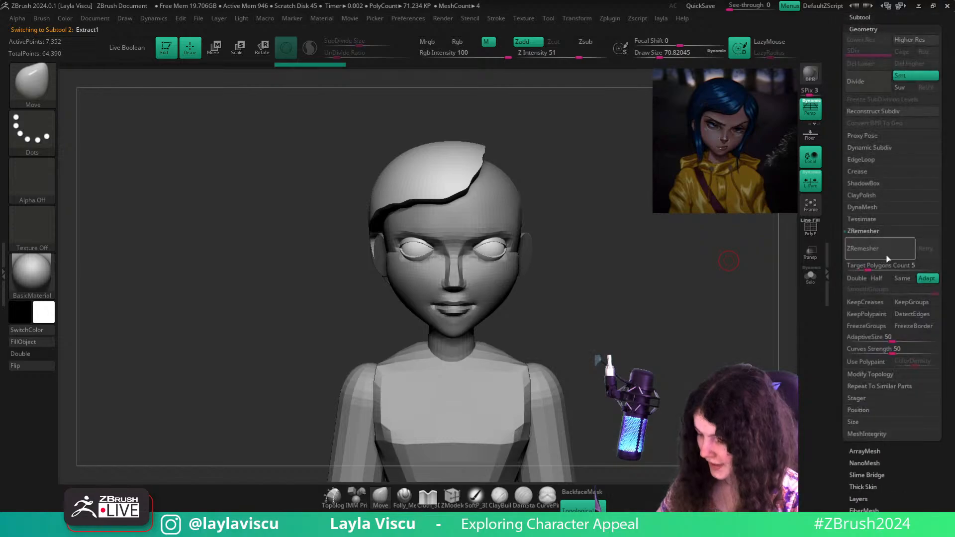
{"action": "left_click", "coordinate": [863, 230]}
{"action": "left_click", "coordinate": [862, 207]}
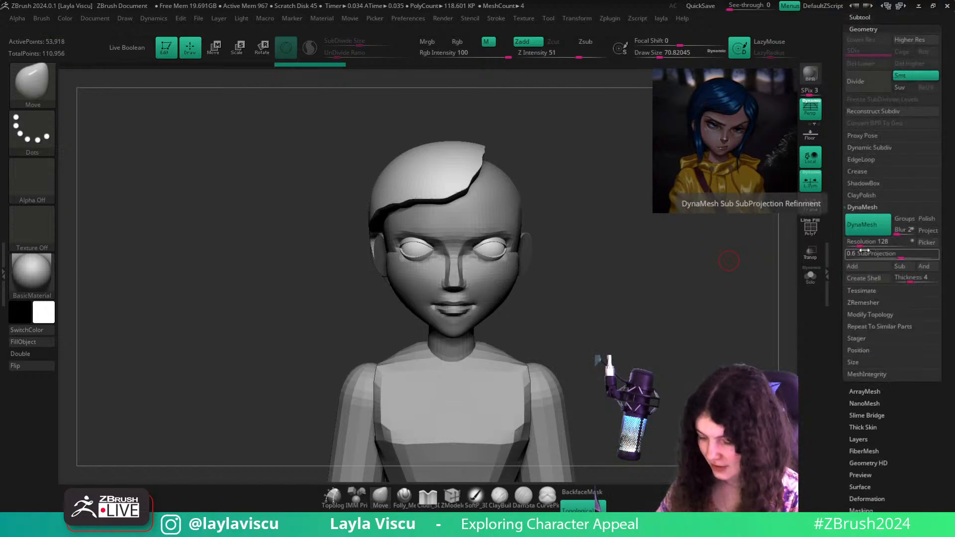
{"action": "left_click", "coordinate": [867, 224]}
{"action": "key", "text": "ctrl+z"}
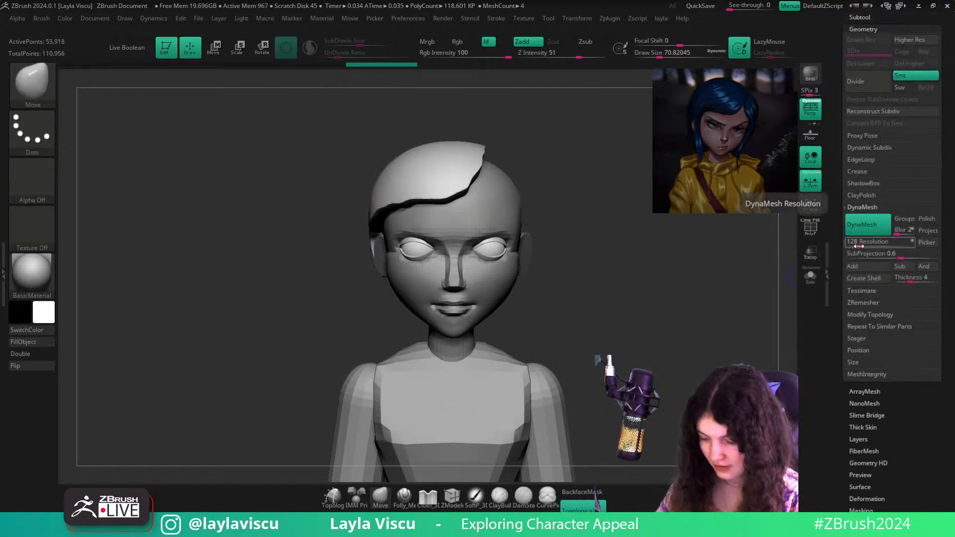
{"action": "left_click_drag", "start_coordinate": [858, 246], "coordinate": [852, 242]}
{"action": "left_click", "coordinate": [867, 224]}
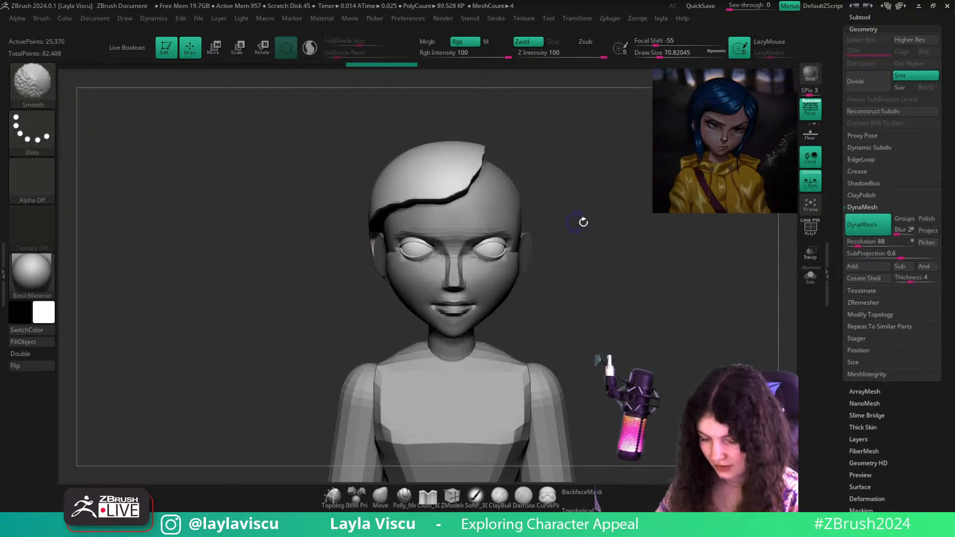
Flatten the thick front edge of the hair cap at the parting with the TrimDynamic brush at a draw size of about 154
{"action": "left_click_drag", "start_coordinate": [650, 236], "coordinate": [696, 269], "text": "alt"}
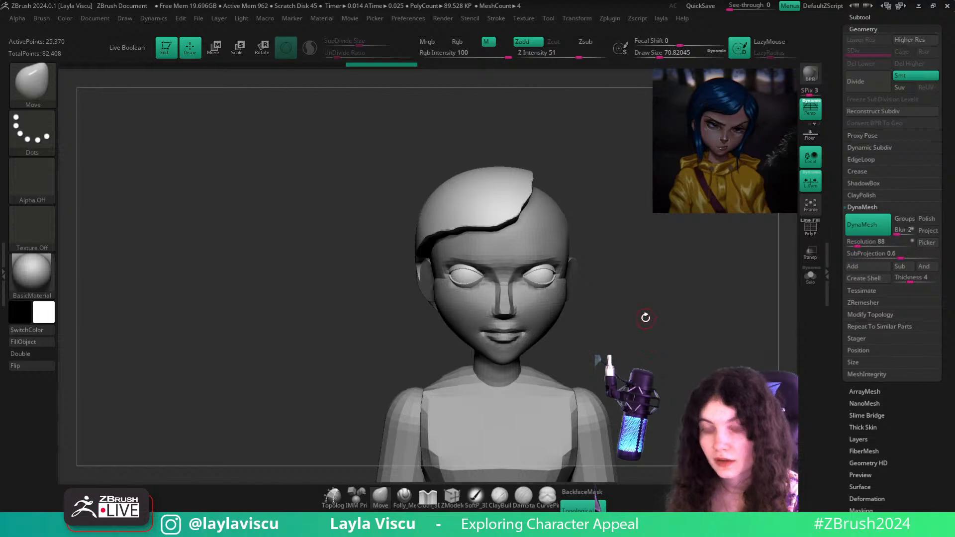
{"action": "key", "text": "b"}
{"action": "key", "text": "t"}
{"action": "key", "text": "d"}
{"action": "left_click_drag", "start_coordinate": [642, 317], "coordinate": [603, 309]}
{"action": "key", "text": "s"}
{"action": "left_click_drag", "start_coordinate": [513, 196], "coordinate": [566, 170]}
{"action": "key", "text": "s"}
{"action": "key", "text": "s"}
{"action": "left_click_drag", "start_coordinate": [571, 148], "coordinate": [603, 143]}
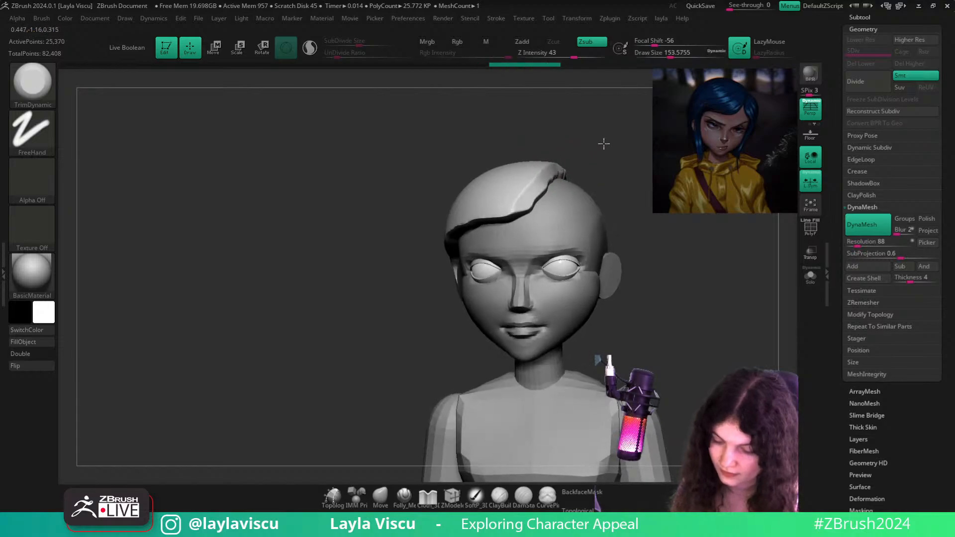
Bevel the fringe's edge from the parting tip across the forehead toward the temple with TrimDynamic strokes
{"action": "left_click_drag", "start_coordinate": [539, 186], "coordinate": [513, 202]}
{"action": "left_click_drag", "start_coordinate": [572, 174], "coordinate": [586, 152]}
{"action": "left_click_drag", "start_coordinate": [459, 222], "coordinate": [446, 236]}
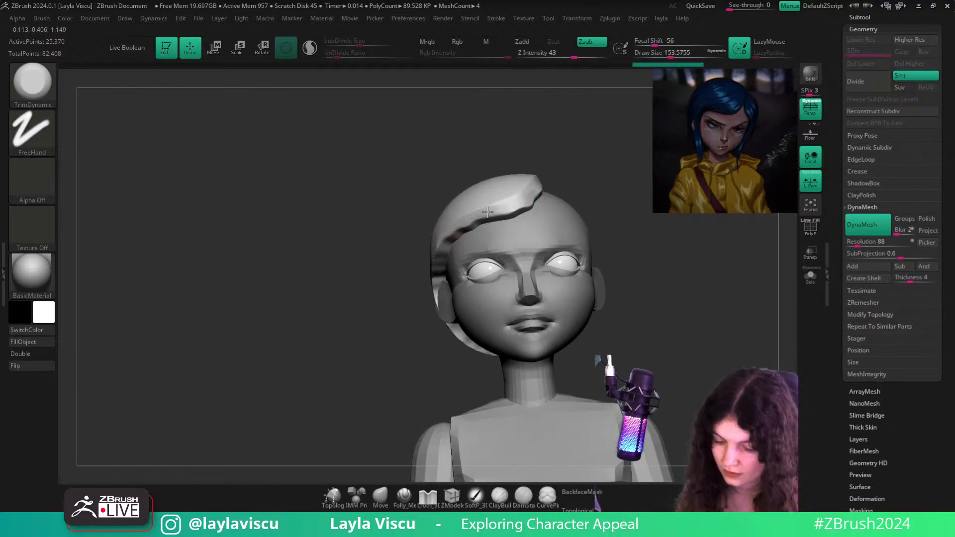
{"action": "mouse_move", "coordinate": [487, 213]}
{"action": "left_mouse_down"}
{"action": "mouse_move", "coordinate": [438, 247]}
{"action": "mouse_move", "coordinate": [447, 223]}
{"action": "mouse_move", "coordinate": [411, 271]}
{"action": "left_mouse_up"}
{"action": "left_click_drag", "start_coordinate": [549, 170], "coordinate": [577, 185]}
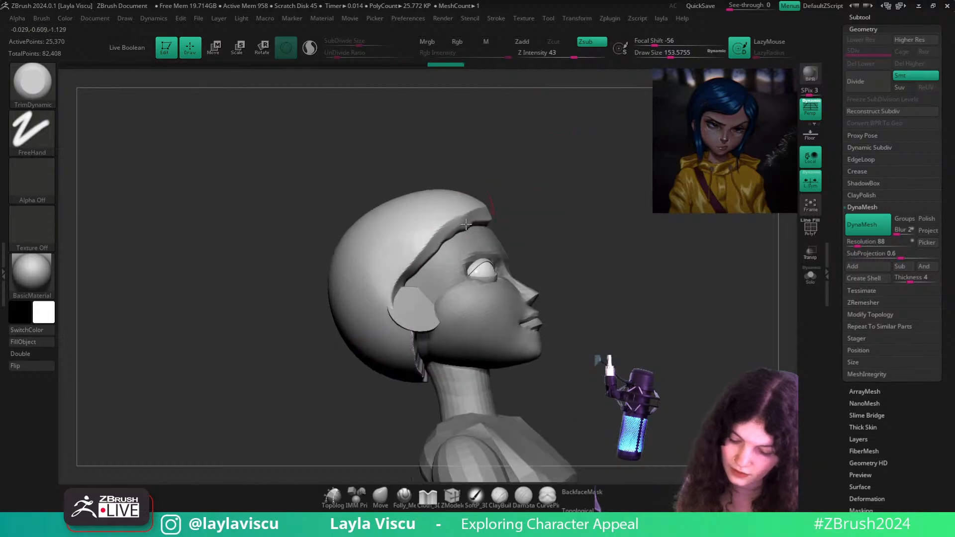
Trim the hair cap's rim around the ear and down to the nape, cleaning up the fringe edge as well
{"action": "mouse_move", "coordinate": [444, 226]}
{"action": "left_mouse_down"}
{"action": "mouse_move", "coordinate": [401, 275]}
{"action": "mouse_move", "coordinate": [415, 349]}
{"action": "left_mouse_up"}
{"action": "mouse_move", "coordinate": [411, 402]}
{"action": "left_mouse_down"}
{"action": "mouse_move", "coordinate": [385, 384]}
{"action": "mouse_move", "coordinate": [440, 392]}
{"action": "left_mouse_up"}
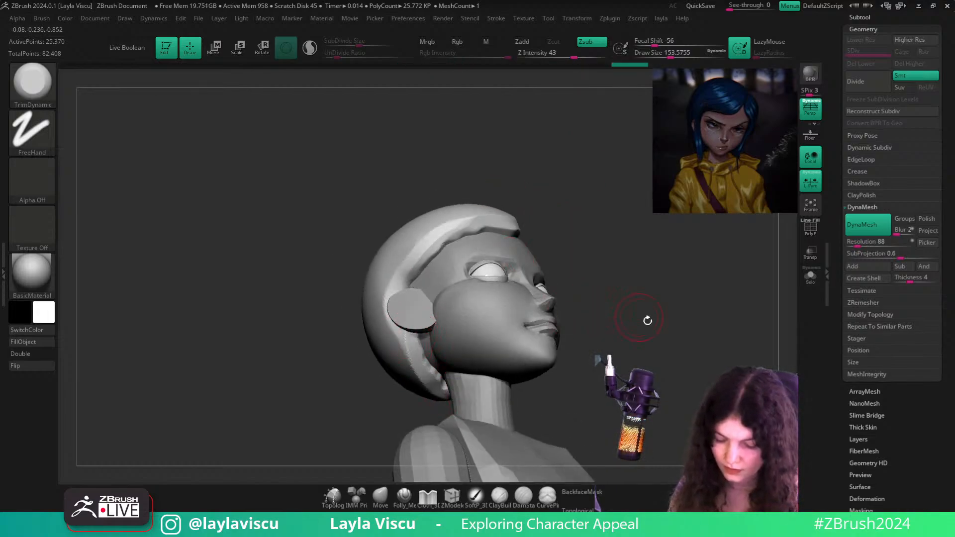
{"action": "left_click_drag", "start_coordinate": [706, 303], "coordinate": [652, 338]}
{"action": "mouse_move", "coordinate": [511, 190]}
{"action": "left_mouse_down"}
{"action": "mouse_move", "coordinate": [456, 253]}
{"action": "mouse_move", "coordinate": [383, 257]}
{"action": "mouse_move", "coordinate": [386, 272]}
{"action": "left_mouse_up"}
{"action": "left_click_drag", "start_coordinate": [499, 211], "coordinate": [520, 191]}
{"action": "left_click_drag", "start_coordinate": [603, 171], "coordinate": [544, 207]}
{"action": "mouse_move", "coordinate": [449, 259]}
{"action": "left_mouse_down"}
{"action": "mouse_move", "coordinate": [507, 205]}
{"action": "mouse_move", "coordinate": [581, 167]}
{"action": "left_mouse_up"}
{"action": "mouse_move", "coordinate": [626, 190]}
{"action": "left_mouse_down"}
{"action": "mouse_move", "coordinate": [457, 382]}
{"action": "mouse_move", "coordinate": [531, 207]}
{"action": "mouse_move", "coordinate": [582, 212]}
{"action": "mouse_move", "coordinate": [569, 249]}
{"action": "mouse_move", "coordinate": [517, 254]}
{"action": "mouse_move", "coordinate": [495, 231]}
{"action": "mouse_move", "coordinate": [511, 276]}
{"action": "left_mouse_up"}
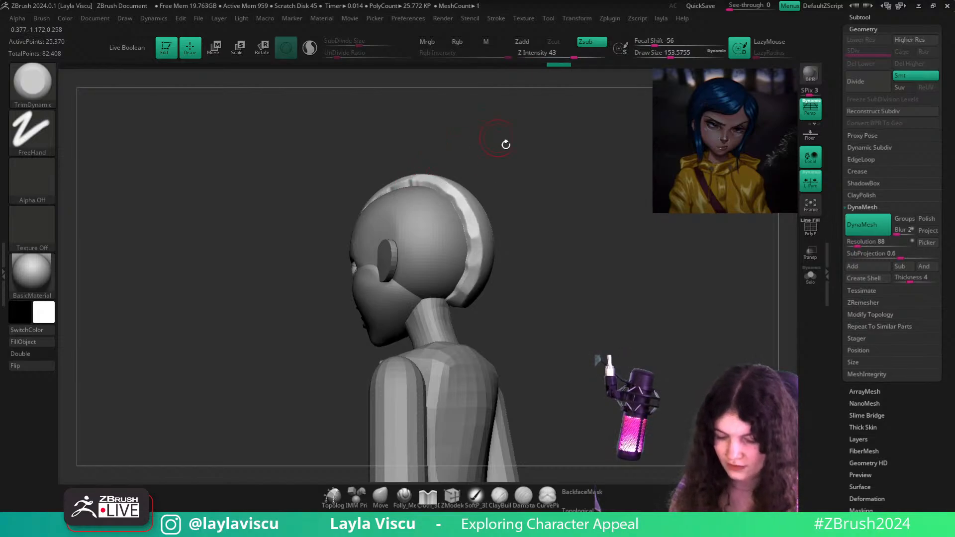
Flatten the jagged parting edge down the back of the hair cap, from crown to nape, with TrimDynamic
{"action": "left_click_drag", "start_coordinate": [506, 145], "coordinate": [496, 172]}
{"action": "left_click_drag", "start_coordinate": [565, 277], "coordinate": [569, 200]}
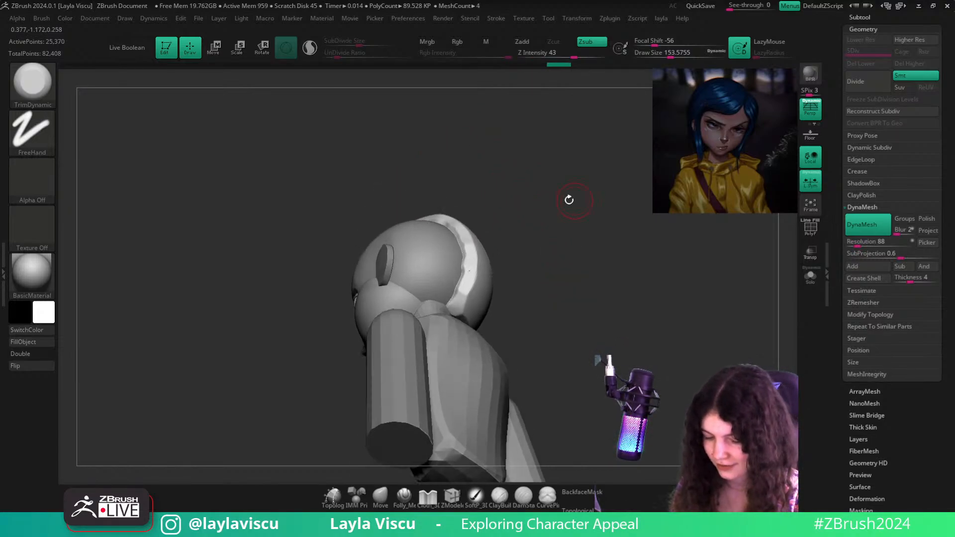
{"action": "mouse_move", "coordinate": [467, 290]}
{"action": "left_mouse_down"}
{"action": "mouse_move", "coordinate": [512, 268]}
{"action": "mouse_move", "coordinate": [472, 278]}
{"action": "mouse_move", "coordinate": [502, 239]}
{"action": "mouse_move", "coordinate": [543, 225]}
{"action": "mouse_move", "coordinate": [474, 301]}
{"action": "left_mouse_up"}
{"action": "left_click_drag", "start_coordinate": [448, 167], "coordinate": [487, 226]}
{"action": "left_click_drag", "start_coordinate": [413, 126], "coordinate": [468, 173]}
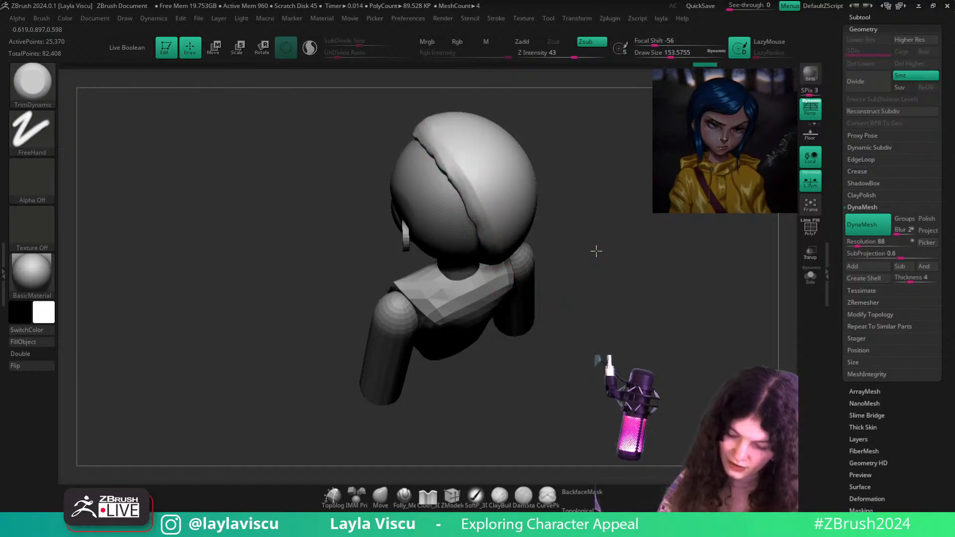
{"action": "left_click_drag", "start_coordinate": [596, 251], "coordinate": [686, 260]}
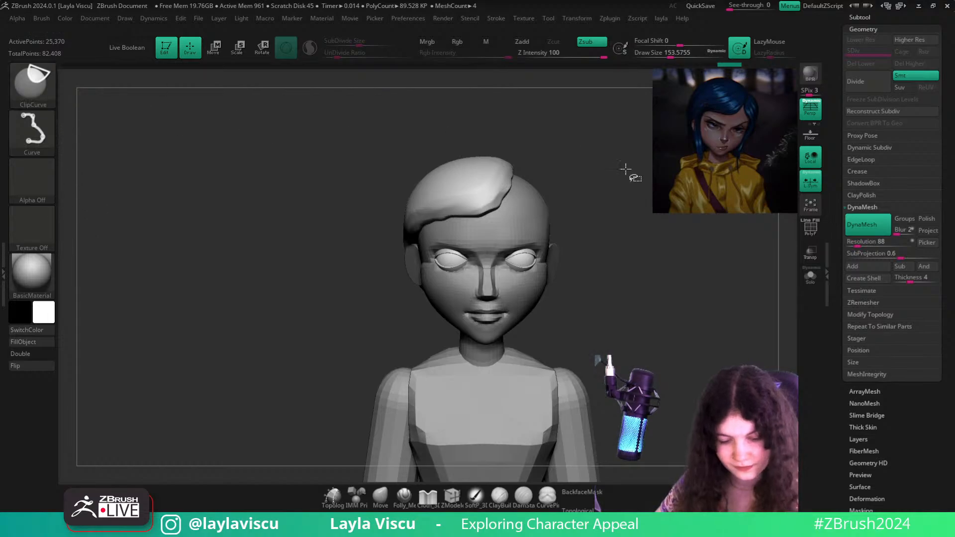
Clip the hair's parting edge straight with ClipCurve at the front and, with the hair isolated, along the back
{"action": "key", "text": "ctrl+shift"}
{"action": "left_click_drag", "start_coordinate": [510, 140], "coordinate": [509, 229], "text": "ctrl+shift"}
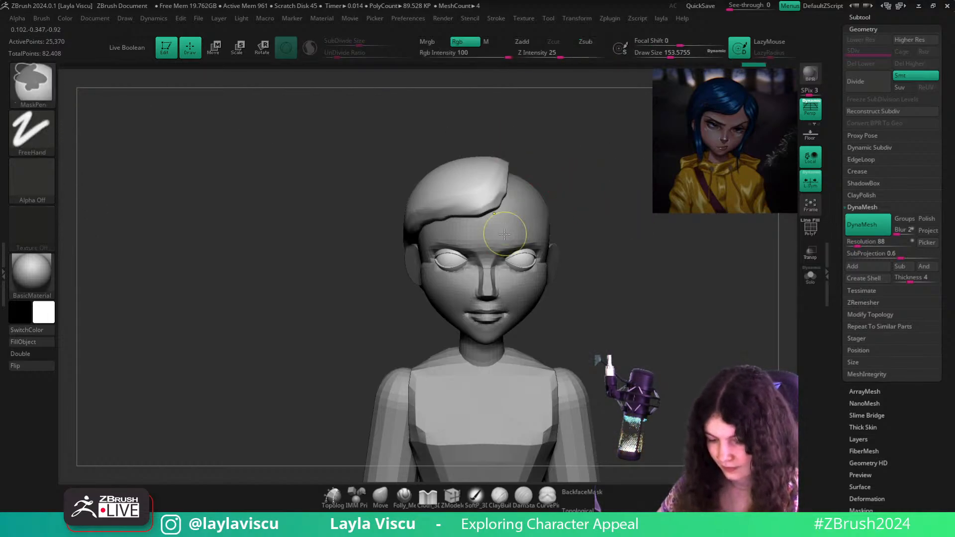
{"action": "mouse_move", "coordinate": [624, 261]}
{"action": "left_mouse_down"}
{"action": "mouse_move", "coordinate": [572, 268]}
{"action": "mouse_move", "coordinate": [684, 314]}
{"action": "left_mouse_up"}
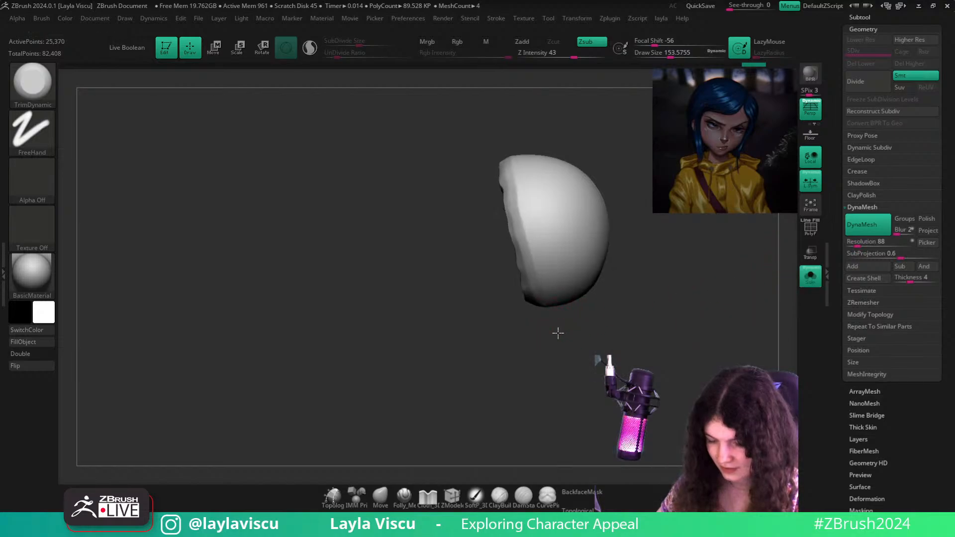
{"action": "left_click_drag", "start_coordinate": [532, 320], "coordinate": [485, 100], "text": "ctrl+shift"}
{"action": "left_click_drag", "start_coordinate": [682, 367], "coordinate": [787, 327]}
{"action": "left_click", "coordinate": [807, 281]}
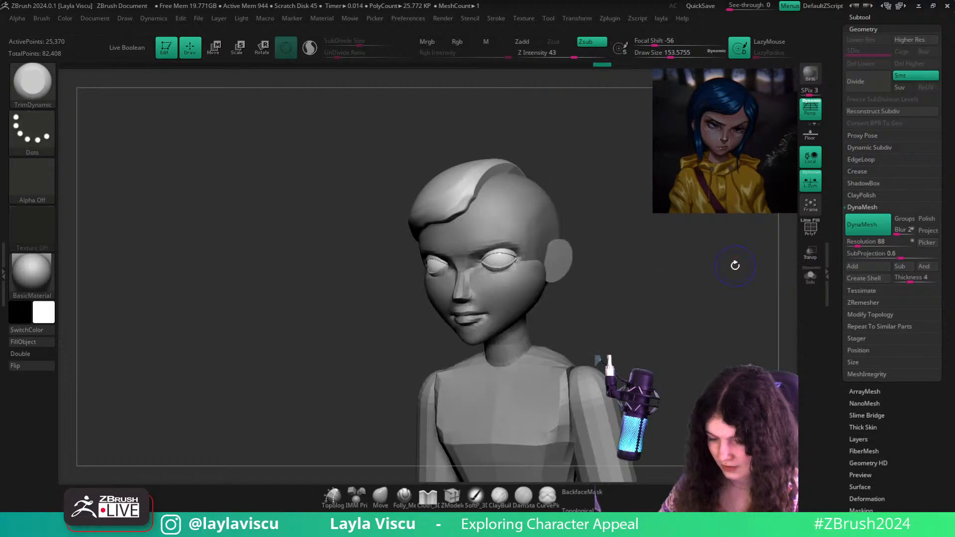
Reshape the fringe's lower edge with the Move brush at a draw size of about 132 and smooth it toward the ear
{"action": "left_click_drag", "start_coordinate": [735, 266], "coordinate": [714, 285], "text": "shift"}
{"action": "right_click_drag", "start_coordinate": [714, 285], "coordinate": [691, 248], "text": "ctrl"}
{"action": "right_click_drag", "start_coordinate": [451, 163], "coordinate": [378, 455], "text": "ctrl"}
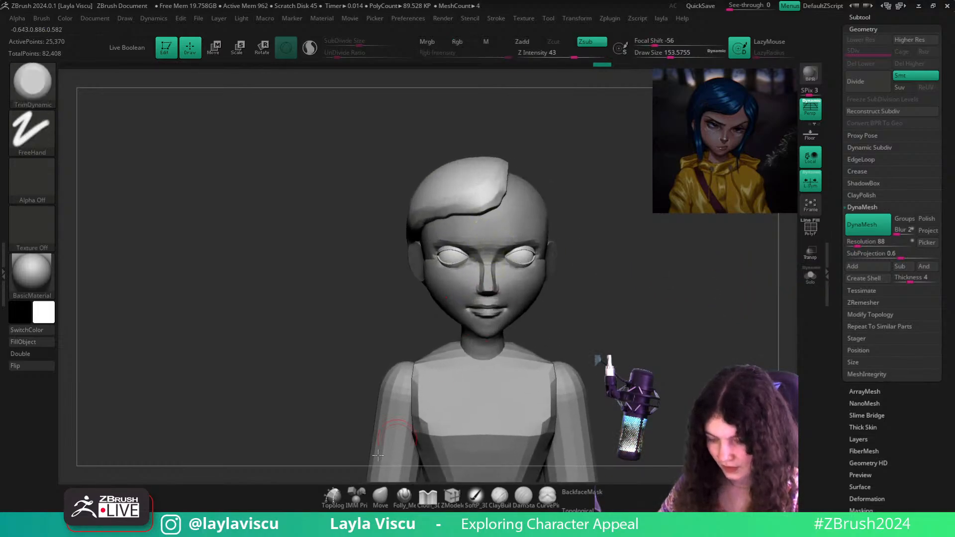
{"action": "left_click", "coordinate": [380, 497]}
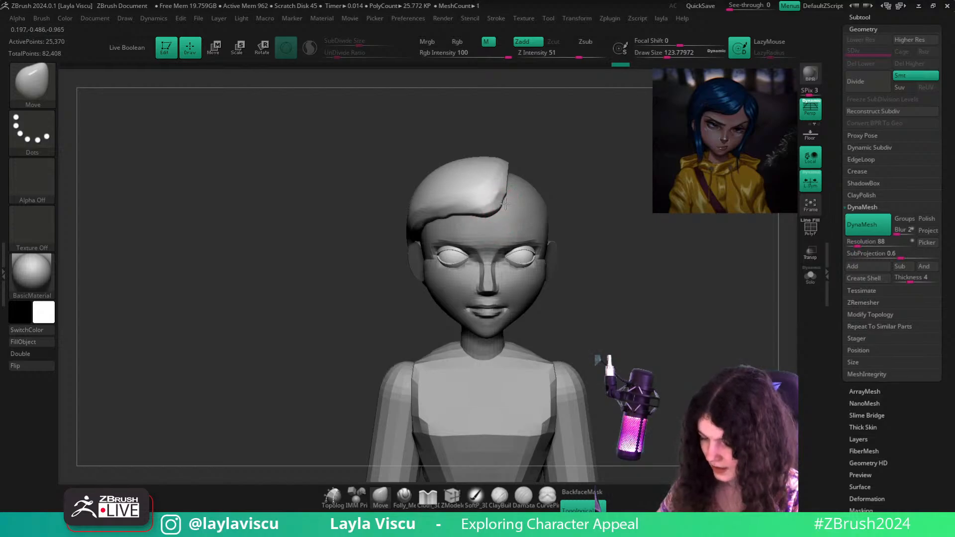
{"action": "key", "text": "s"}
{"action": "left_click", "coordinate": [473, 219]}
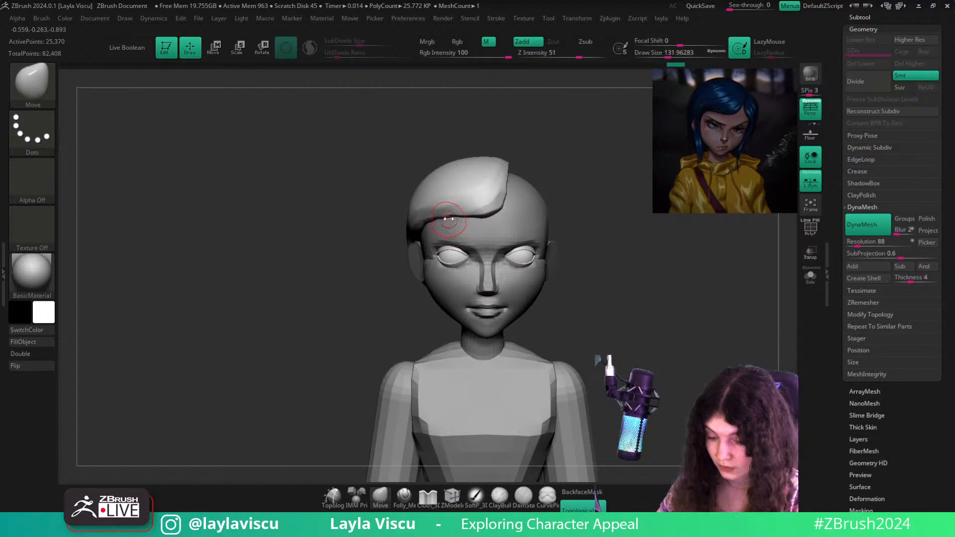
{"action": "key", "text": "shift"}
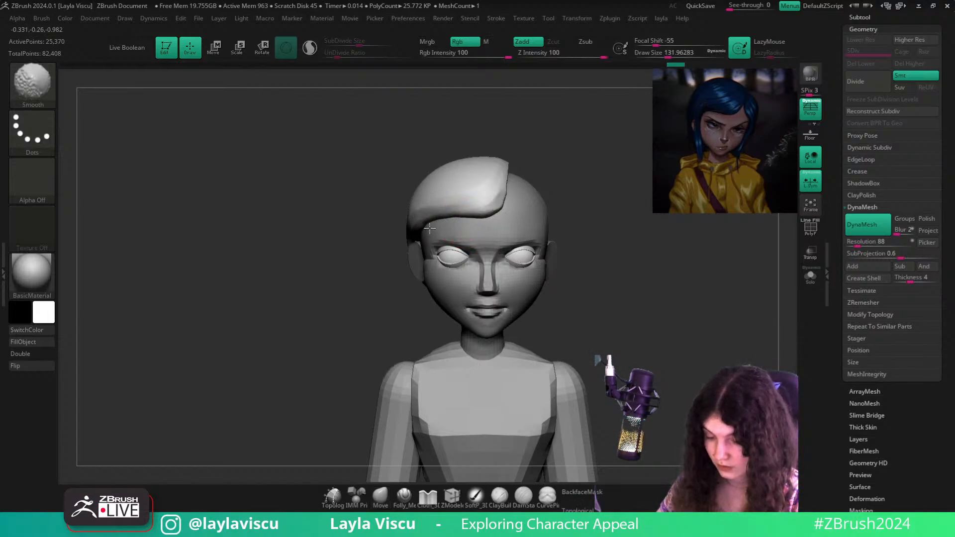
{"action": "left_click_drag", "start_coordinate": [573, 202], "coordinate": [468, 211]}
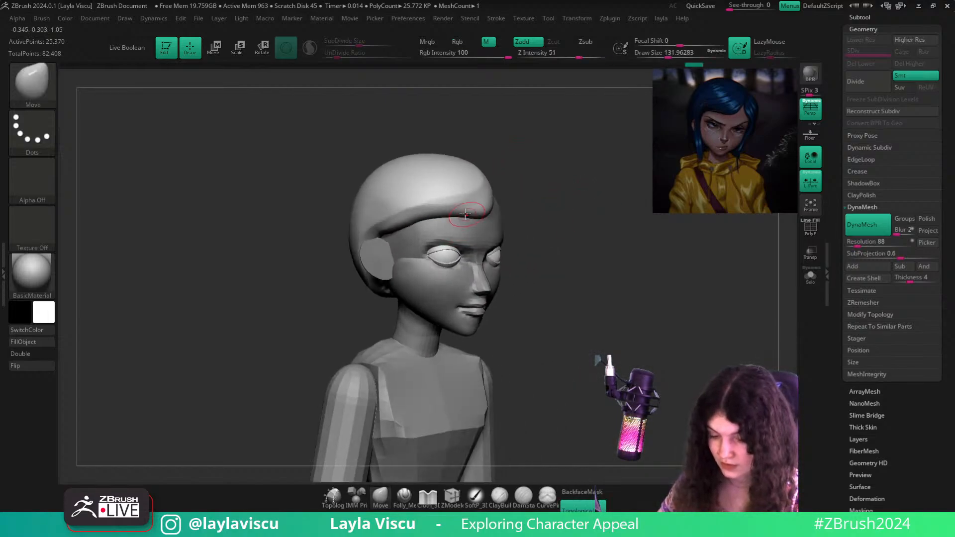
{"action": "left_click_drag", "start_coordinate": [385, 230], "coordinate": [385, 233], "text": "shift"}
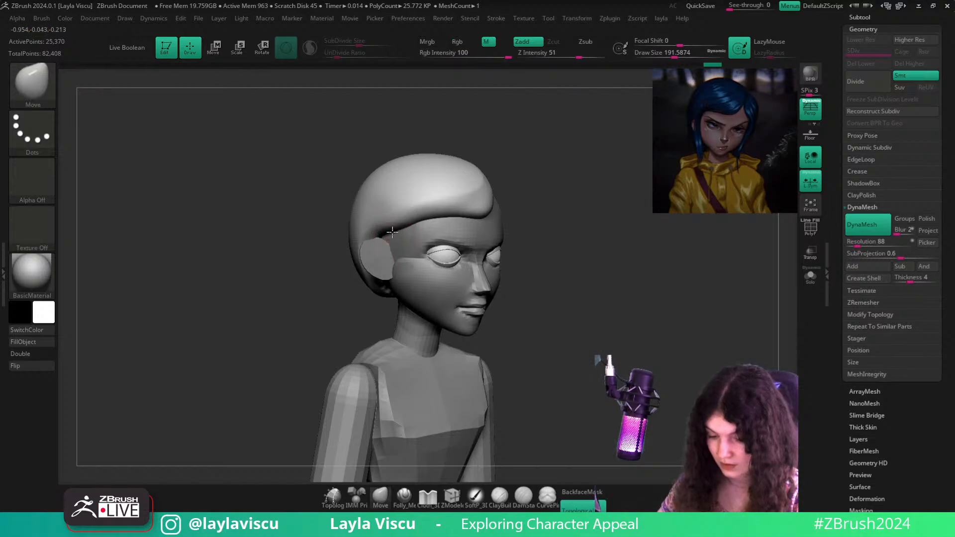
Pull the back of the hair down to the shoulders with the Move brush at a draw size of about 468
{"action": "mouse_move", "coordinate": [616, 271]}
{"action": "right_mouse_down", "text": "shift"}
{"action": "mouse_move", "coordinate": [637, 282]}
{"action": "mouse_move", "coordinate": [500, 234]}
{"action": "right_mouse_up", "text": "shift"}
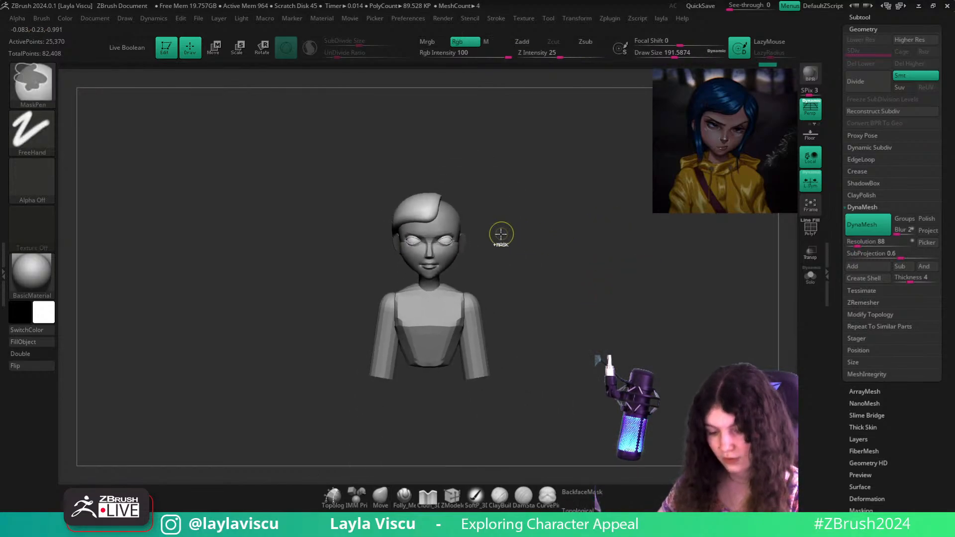
{"action": "right_click_drag", "start_coordinate": [384, 226], "coordinate": [420, 254], "text": "ctrl"}
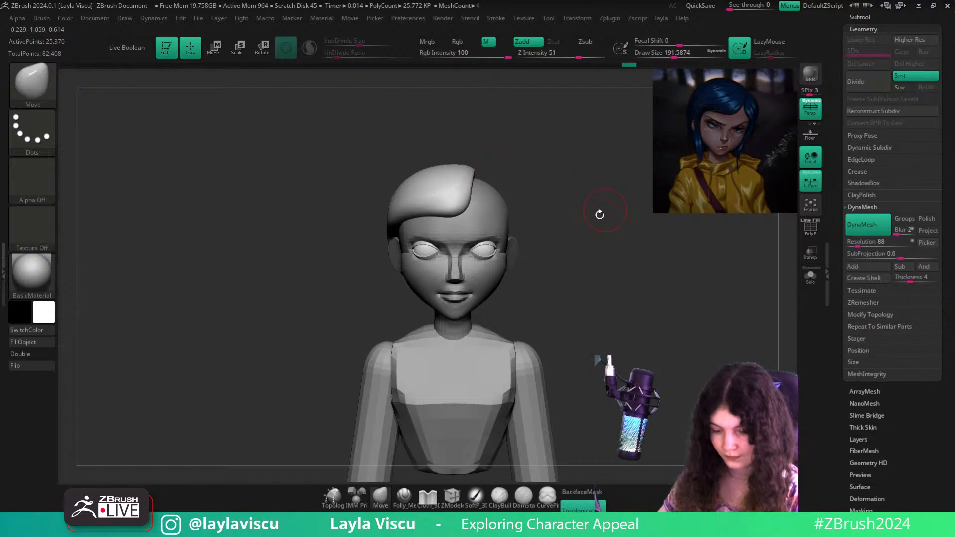
{"action": "mouse_move", "coordinate": [587, 216]}
{"action": "right_mouse_down", "text": "alt"}
{"action": "mouse_move", "coordinate": [630, 193]}
{"action": "mouse_move", "coordinate": [617, 227]}
{"action": "mouse_move", "coordinate": [527, 238]}
{"action": "mouse_move", "coordinate": [616, 222]}
{"action": "right_mouse_up", "text": "alt"}
{"action": "key", "text": "s"}
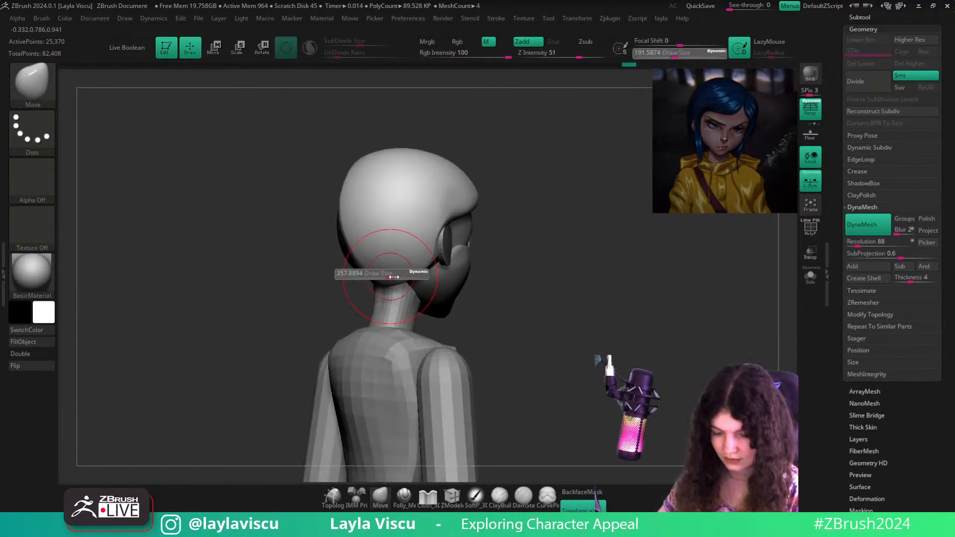
{"action": "left_click_drag", "start_coordinate": [393, 276], "coordinate": [423, 276]}
{"action": "left_click_drag", "start_coordinate": [393, 266], "coordinate": [393, 320]}
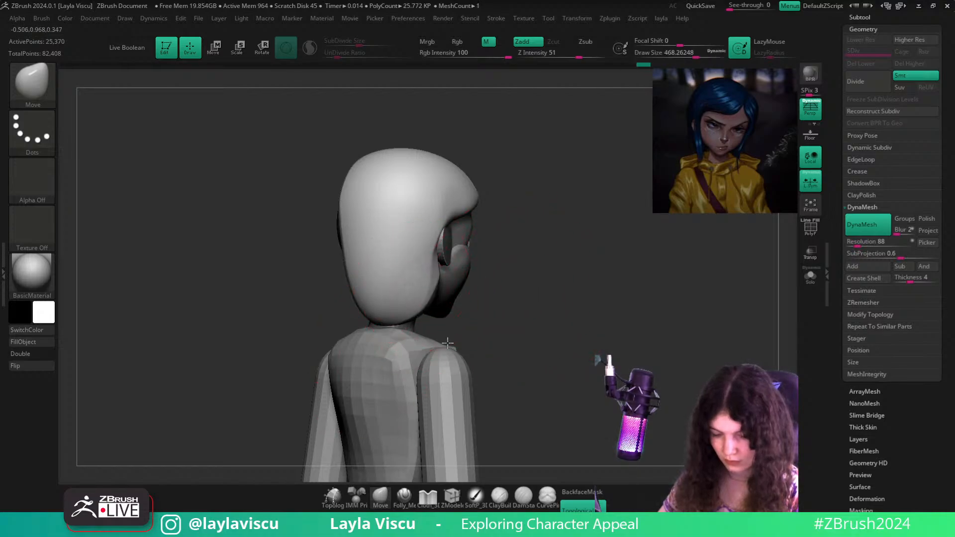
{"action": "left_click_drag", "start_coordinate": [447, 343], "coordinate": [442, 336]}
{"action": "left_click_drag", "start_coordinate": [362, 310], "coordinate": [332, 322]}
Widen and reshape the lengthened back section of the hair with the Move brush, enlarging its draw size to about 743
{"action": "right_click_drag", "start_coordinate": [559, 300], "coordinate": [597, 317]}
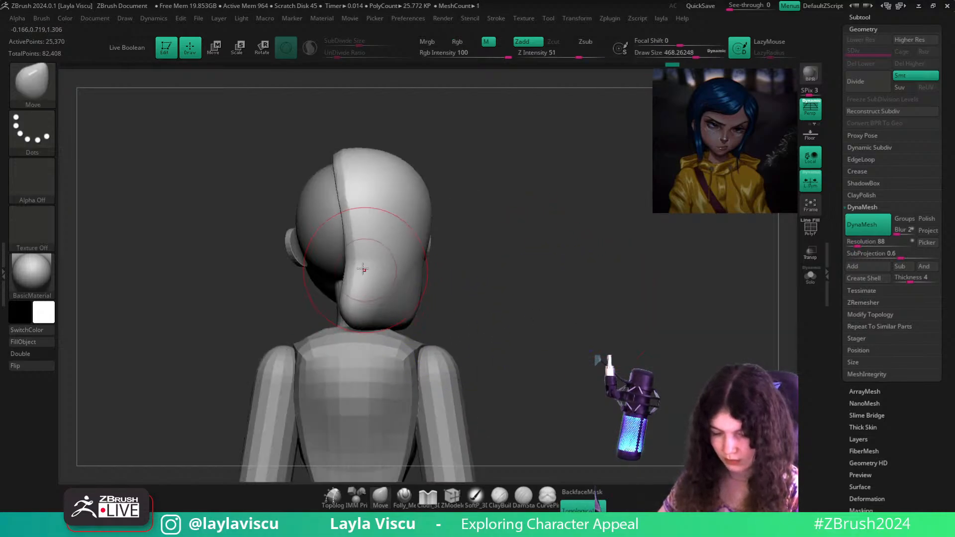
{"action": "left_click_drag", "start_coordinate": [361, 269], "coordinate": [343, 263]}
{"action": "right_click_drag", "start_coordinate": [487, 272], "coordinate": [567, 301]}
{"action": "key", "text": "s"}
{"action": "left_click_drag", "start_coordinate": [256, 294], "coordinate": [270, 295]}
{"action": "mouse_move", "coordinate": [273, 305]}
{"action": "left_mouse_down"}
{"action": "mouse_move", "coordinate": [243, 311]}
{"action": "mouse_move", "coordinate": [254, 312]}
{"action": "left_mouse_up"}
{"action": "right_click_drag", "start_coordinate": [495, 300], "coordinate": [613, 247], "text": "alt"}
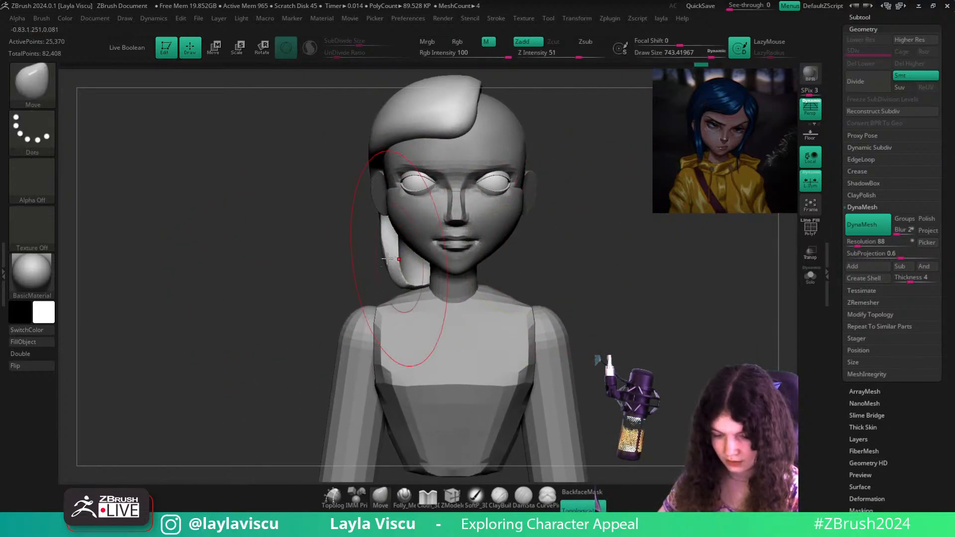
Refine the lower end of the hair hanging beside the neck with the Move brush reduced to a draw size of about 234
{"action": "key", "text": "s"}
{"action": "mouse_move", "coordinate": [387, 259]}
{"action": "left_mouse_down"}
{"action": "mouse_move", "coordinate": [372, 259]}
{"action": "mouse_move", "coordinate": [406, 279]}
{"action": "left_mouse_up"}
{"action": "key", "text": "s"}
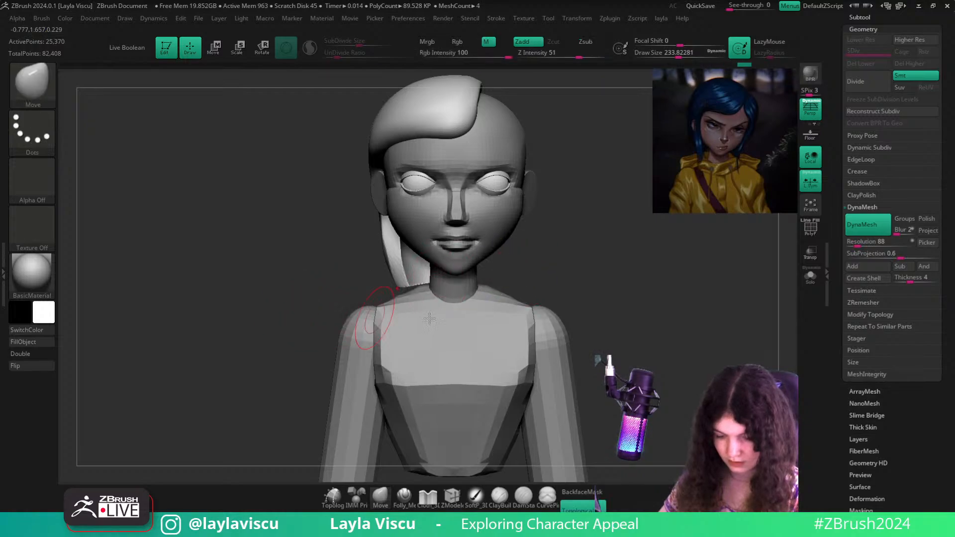
Round out the back and side silhouette of the bob with the Move brush at a draw size of about 500
{"action": "mouse_move", "coordinate": [612, 290]}
{"action": "left_mouse_down"}
{"action": "mouse_move", "coordinate": [586, 271]}
{"action": "mouse_move", "coordinate": [398, 249]}
{"action": "left_mouse_up"}
{"action": "key", "text": "s"}
{"action": "left_click_drag", "start_coordinate": [398, 249], "coordinate": [420, 250]}
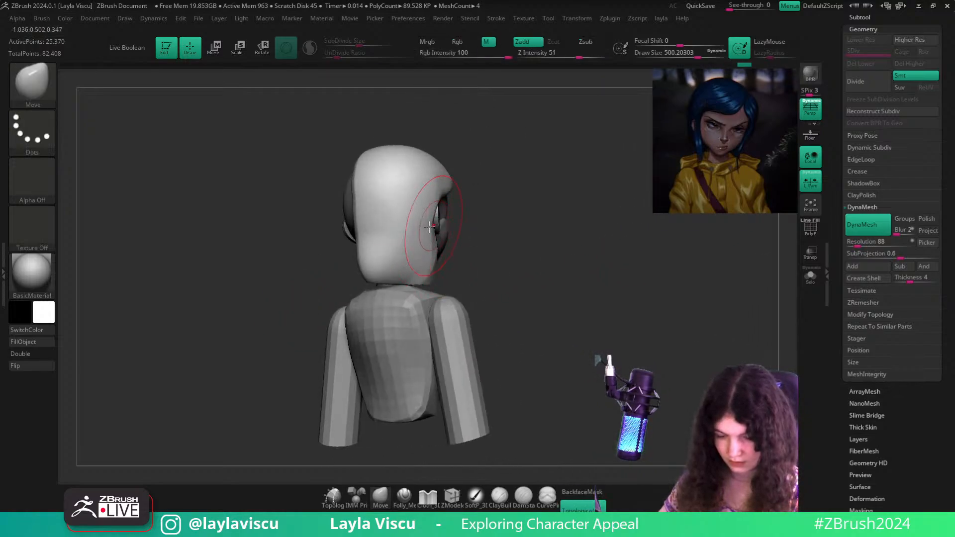
{"action": "mouse_move", "coordinate": [430, 228]}
{"action": "right_mouse_down"}
{"action": "mouse_move", "coordinate": [494, 260]}
{"action": "mouse_move", "coordinate": [594, 262]}
{"action": "mouse_move", "coordinate": [385, 221]}
{"action": "right_mouse_up"}
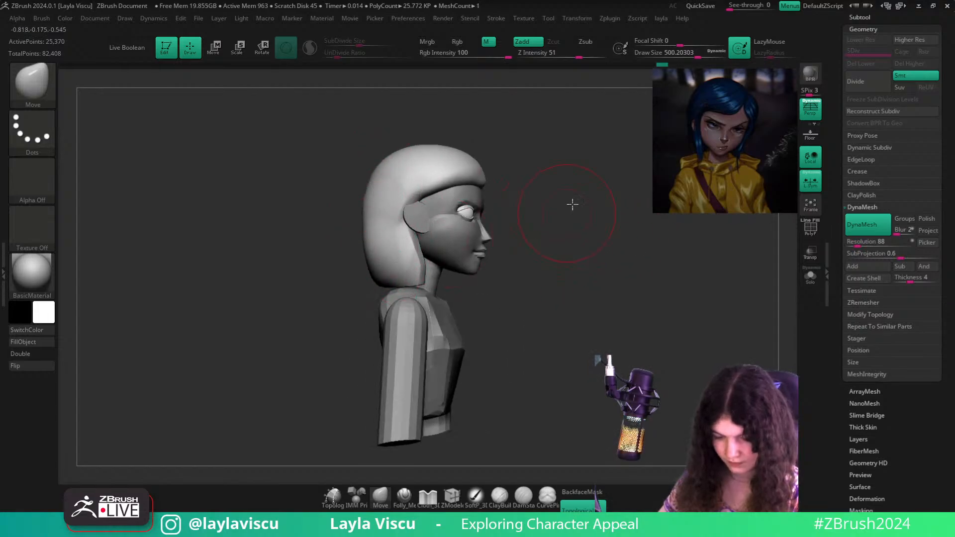
{"action": "right_click_drag", "start_coordinate": [571, 204], "coordinate": [555, 173]}
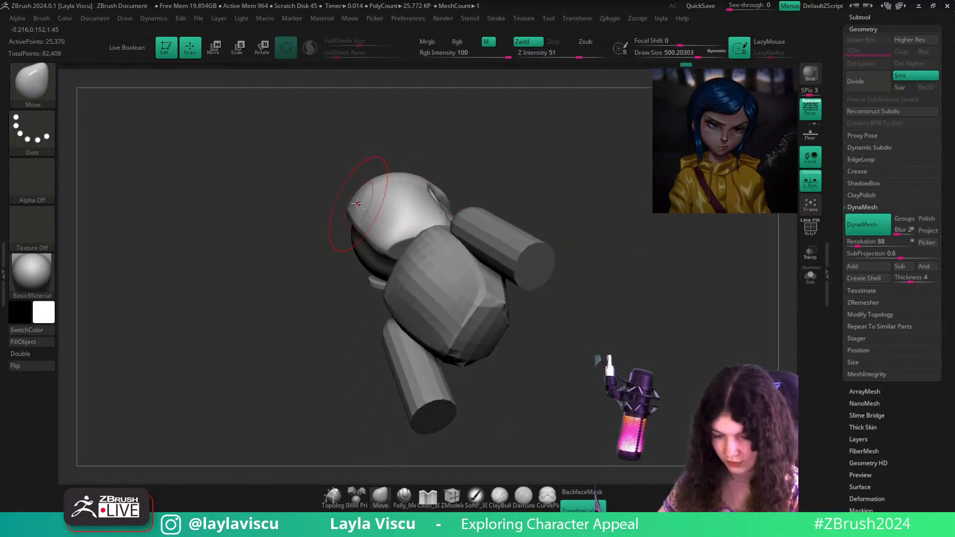
{"action": "right_click_drag", "start_coordinate": [378, 199], "coordinate": [571, 255]}
{"action": "right_click_drag", "start_coordinate": [373, 164], "coordinate": [352, 159]}
{"action": "right_click_drag", "start_coordinate": [356, 242], "coordinate": [378, 251]}
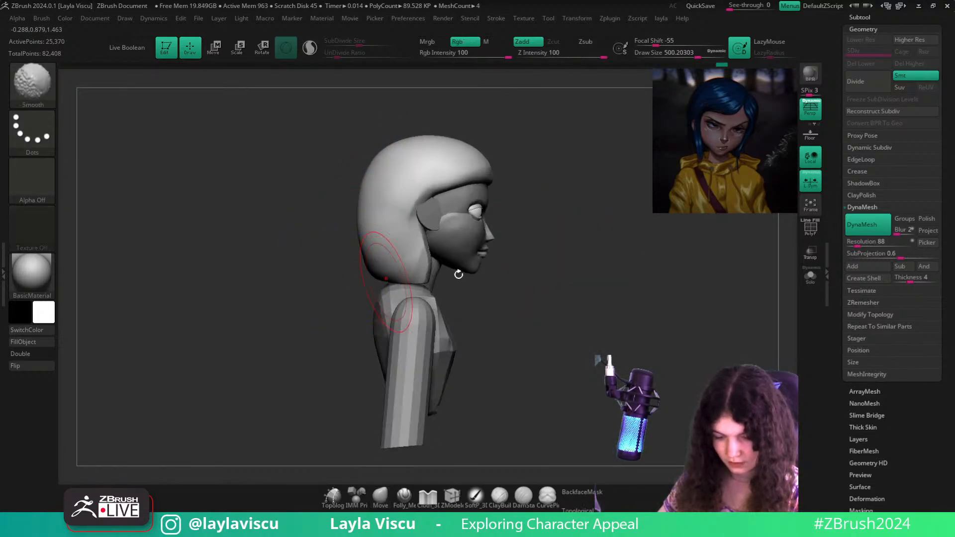
Adjust the curve of the hair's lower back with the Move brush enlarged to a draw size of about 899
{"action": "key", "text": "s"}
{"action": "left_click_drag", "start_coordinate": [348, 260], "coordinate": [378, 260]}
{"action": "right_click_drag", "start_coordinate": [385, 241], "coordinate": [579, 277]}
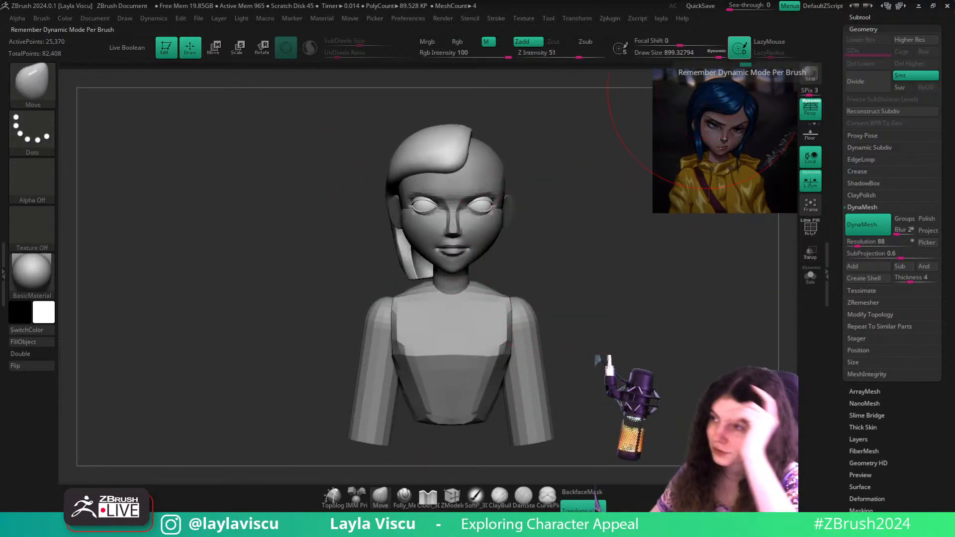
Select the head subtool, frame it in profile, and adjust the outer eye area with the Move brush at a draw size of about 104
{"action": "mouse_move", "coordinate": [578, 258]}
{"action": "right_mouse_down"}
{"action": "mouse_move", "coordinate": [679, 365]}
{"action": "mouse_move", "coordinate": [490, 273]}
{"action": "right_mouse_up"}
{"action": "left_click", "coordinate": [468, 217], "text": "alt"}
{"action": "key", "text": "f"}
{"action": "key", "text": "s"}
{"action": "mouse_move", "coordinate": [490, 232]}
{"action": "left_mouse_down"}
{"action": "mouse_move", "coordinate": [460, 232]}
{"action": "mouse_move", "coordinate": [468, 244]}
{"action": "left_mouse_up"}
{"action": "key", "text": "s"}
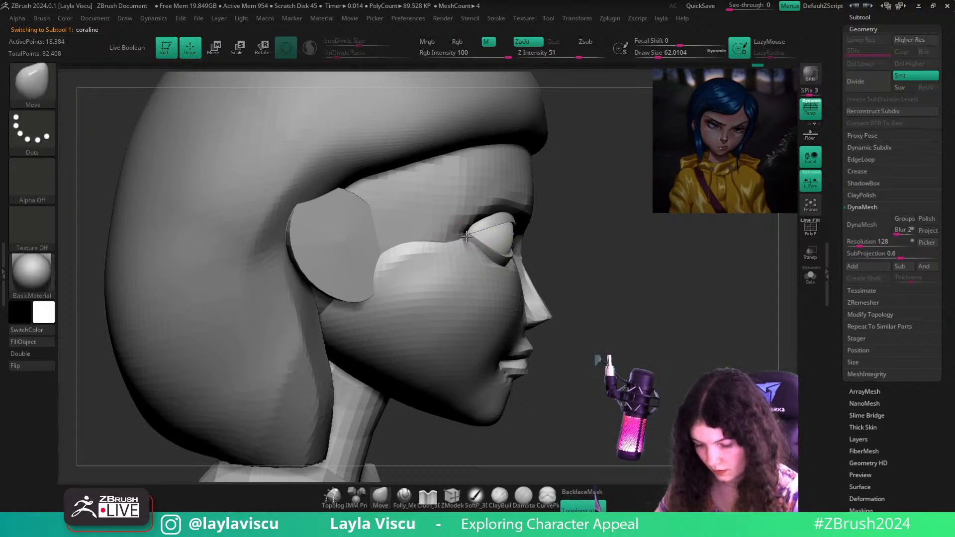
{"action": "key", "text": "bracketright"}
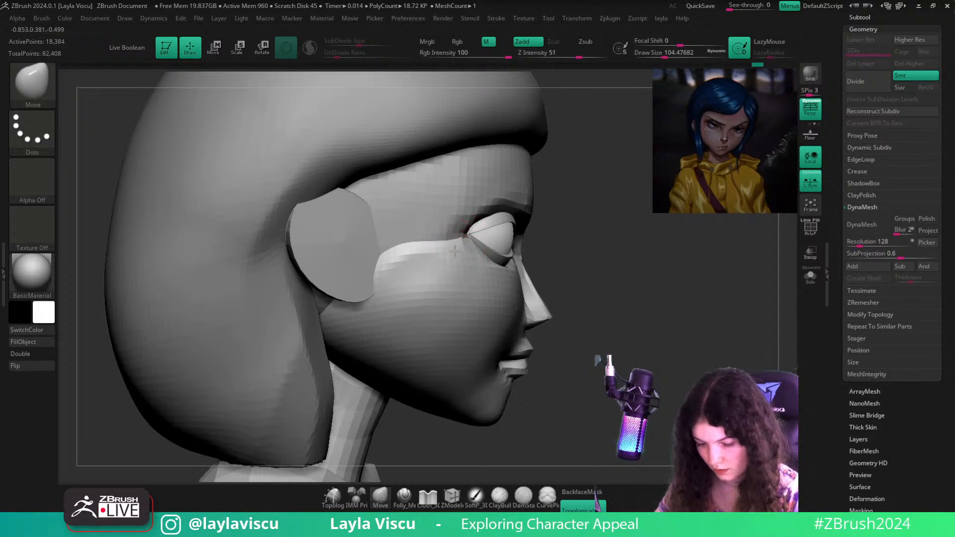
{"action": "left_click_drag", "start_coordinate": [636, 318], "coordinate": [557, 219], "text": "alt"}
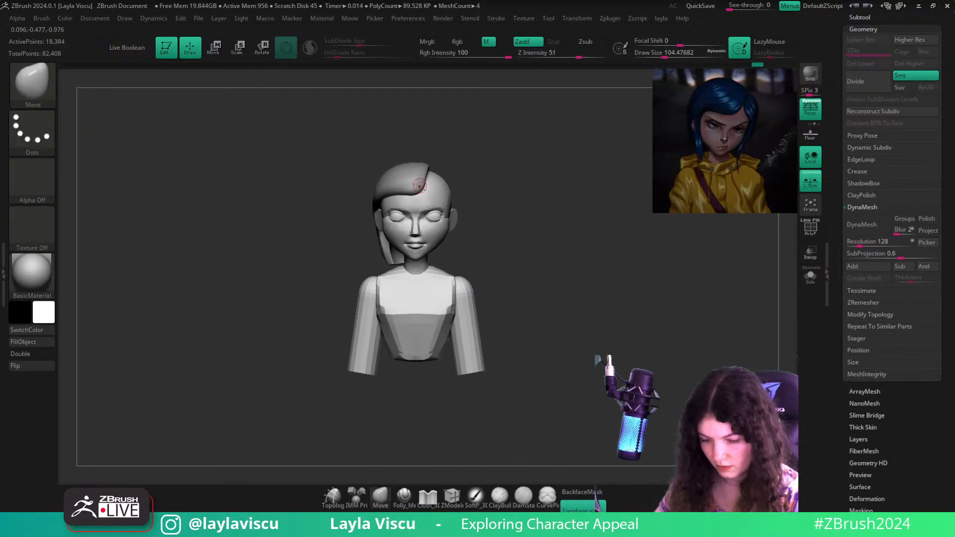
Remesh the hair subtool with DynaMesh at resolution 88 and reselect the head subtool
{"action": "left_click", "coordinate": [419, 184], "text": "alt"}
{"action": "left_click_drag", "start_coordinate": [492, 199], "coordinate": [511, 223], "text": "alt"}
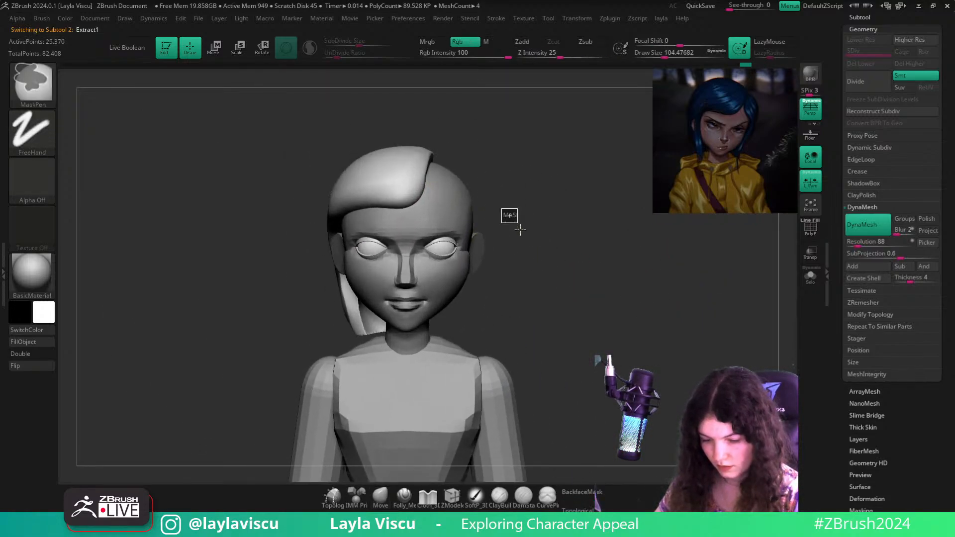
{"action": "left_click", "coordinate": [440, 208], "text": "alt"}
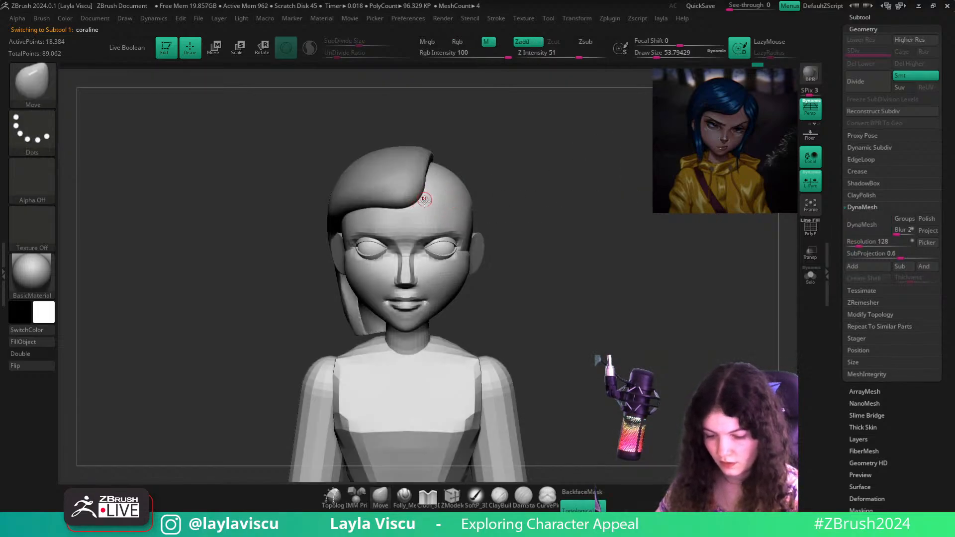
Mask a line along the hair part and bare-side hairline on the head subtool, then isolate only the head's polygroup
{"action": "left_click_drag", "start_coordinate": [424, 200], "coordinate": [432, 172], "text": "ctrl"}
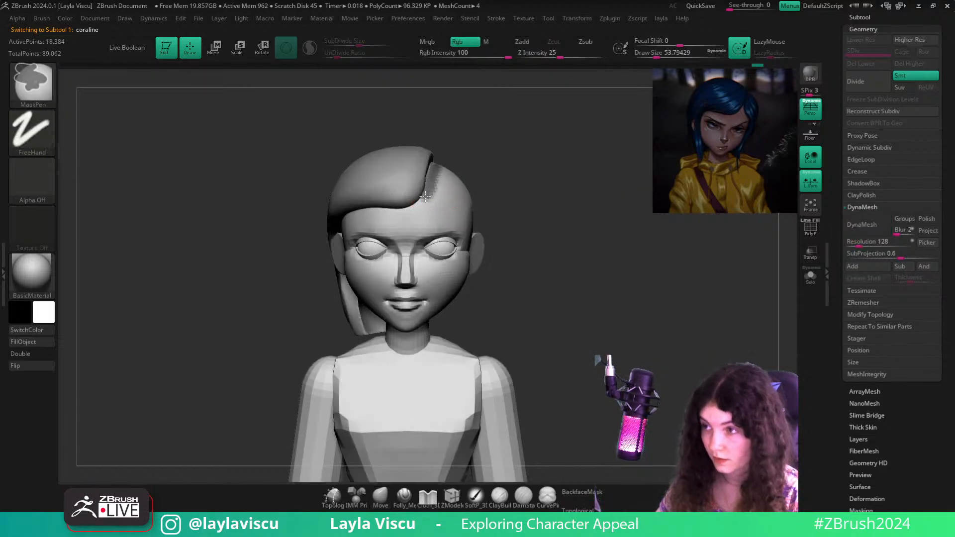
{"action": "mouse_move", "coordinate": [567, 235]}
{"action": "left_mouse_down"}
{"action": "mouse_move", "coordinate": [519, 242]}
{"action": "mouse_move", "coordinate": [429, 200]}
{"action": "mouse_move", "coordinate": [650, 273]}
{"action": "mouse_move", "coordinate": [612, 296]}
{"action": "mouse_move", "coordinate": [601, 270]}
{"action": "mouse_move", "coordinate": [654, 354]}
{"action": "mouse_move", "coordinate": [669, 323]}
{"action": "left_mouse_up"}
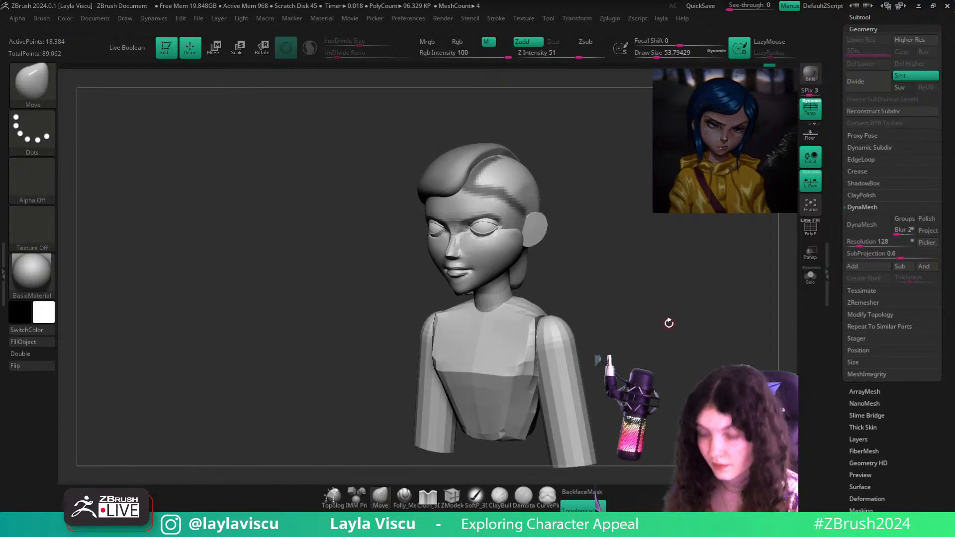
{"action": "left_click", "coordinate": [811, 279]}
{"action": "mouse_move", "coordinate": [678, 260]}
{"action": "left_mouse_down"}
{"action": "mouse_move", "coordinate": [658, 334]}
{"action": "mouse_move", "coordinate": [637, 317]}
{"action": "left_mouse_up"}
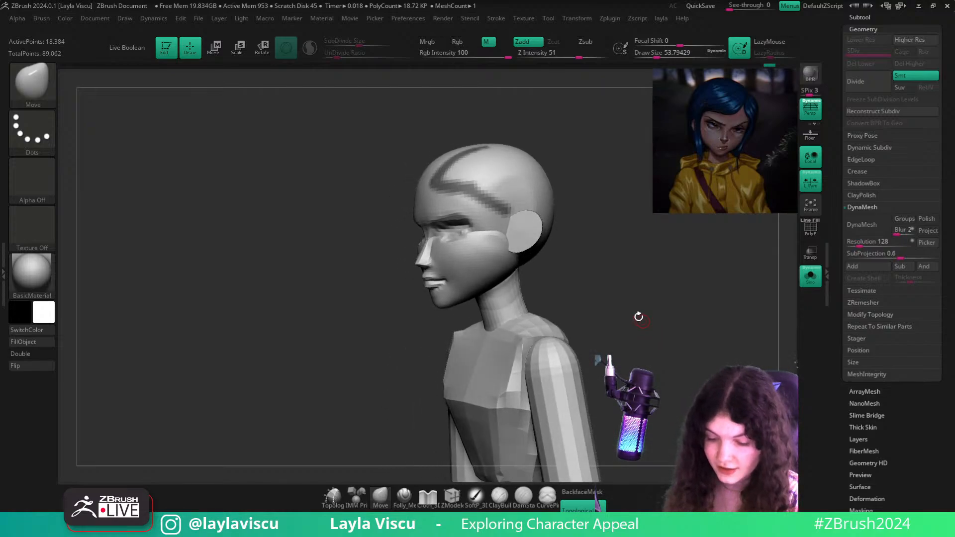
{"action": "left_click", "coordinate": [499, 138], "text": "ctrl+shift"}
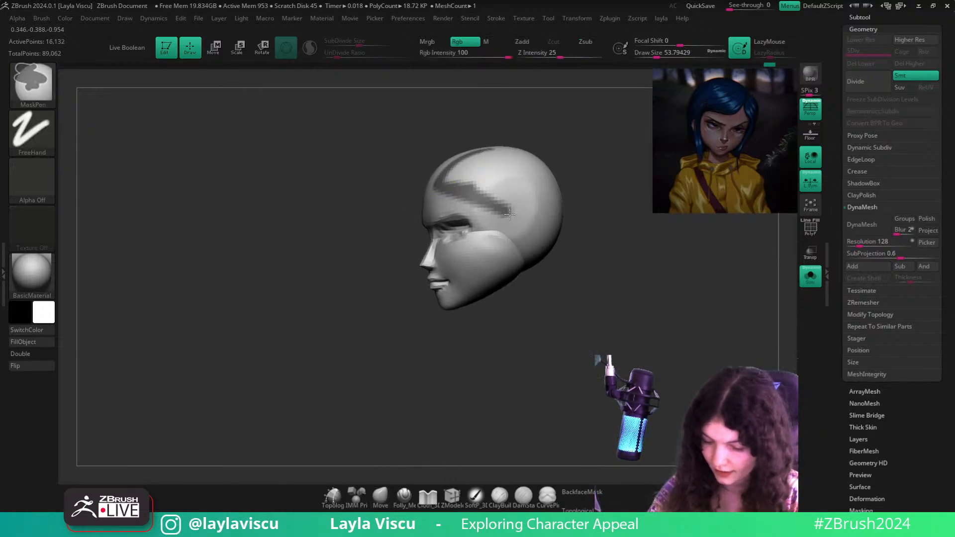
Continue the mask line across the back of the skull and up along the existing hair's edge to close the outline
{"action": "key", "text": "ctrl"}
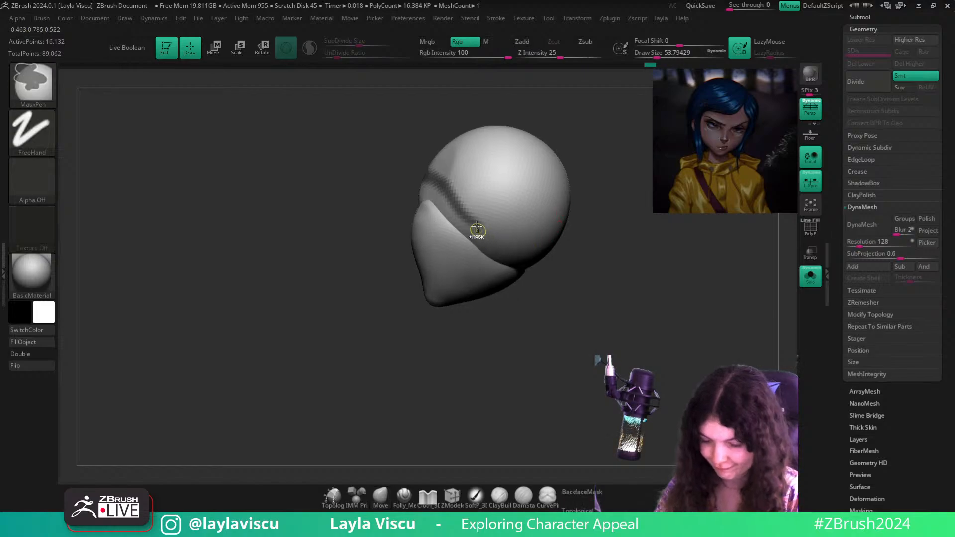
{"action": "left_click_drag", "start_coordinate": [526, 221], "coordinate": [552, 201], "text": "ctrl"}
{"action": "mouse_move", "coordinate": [606, 187]}
{"action": "left_mouse_down"}
{"action": "mouse_move", "coordinate": [618, 281]}
{"action": "mouse_move", "coordinate": [688, 266]}
{"action": "left_mouse_up"}
{"action": "left_click", "coordinate": [809, 277]}
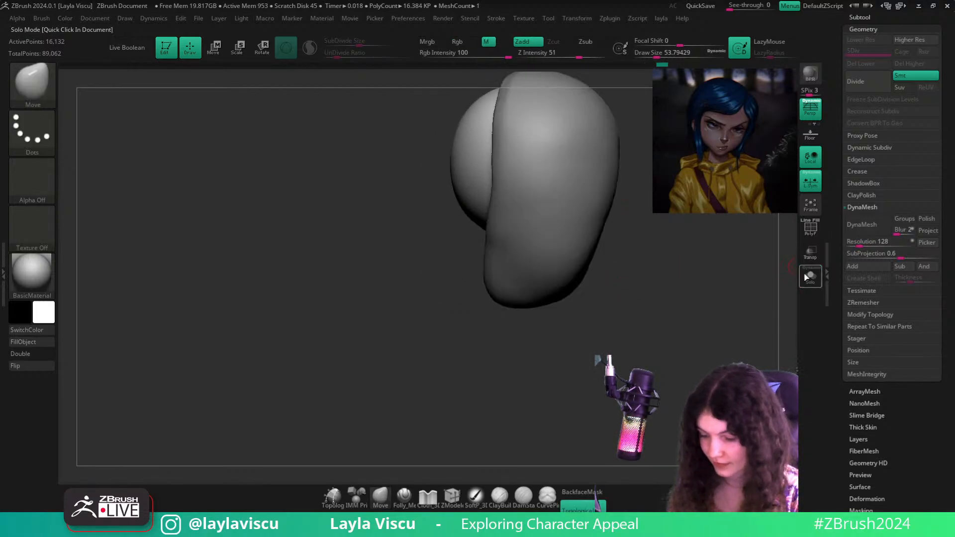
{"action": "mouse_move", "coordinate": [770, 303]}
{"action": "left_mouse_down", "text": "shift"}
{"action": "mouse_move", "coordinate": [741, 314]}
{"action": "mouse_move", "coordinate": [714, 279]}
{"action": "mouse_move", "coordinate": [738, 320]}
{"action": "mouse_move", "coordinate": [672, 278]}
{"action": "left_mouse_up", "text": "shift"}
{"action": "key", "text": "ctrl"}
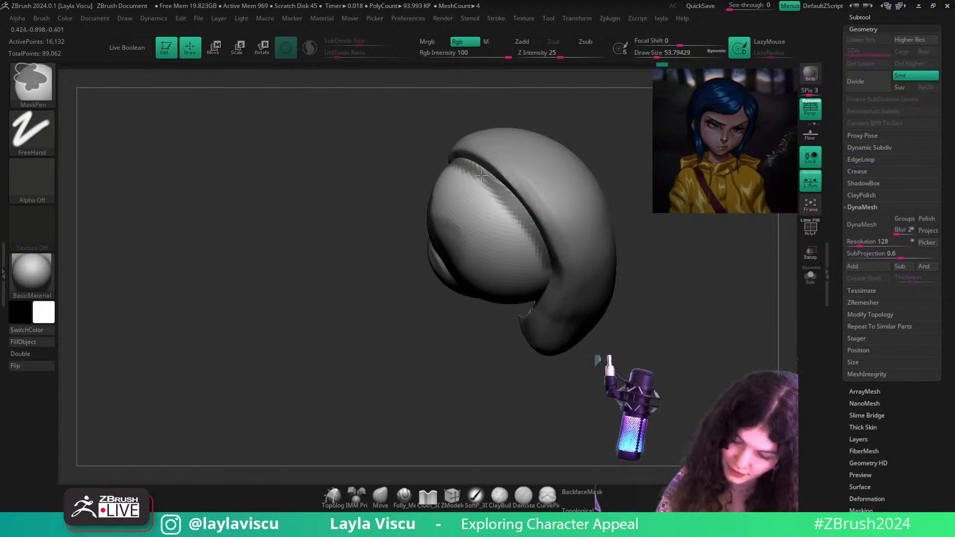
{"action": "left_click_drag", "start_coordinate": [481, 175], "coordinate": [578, 204]}
{"action": "left_click", "coordinate": [809, 276]}
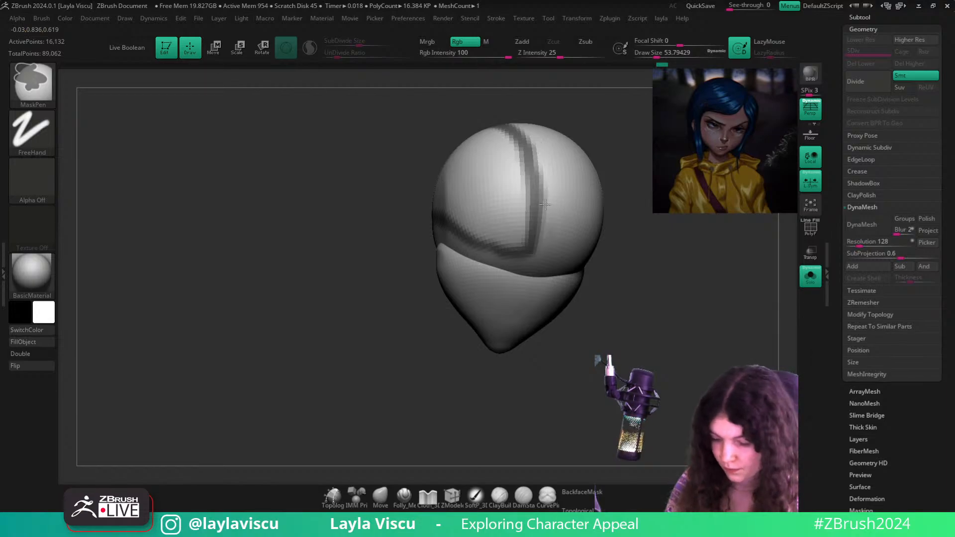
{"action": "left_click_drag", "start_coordinate": [545, 204], "coordinate": [574, 257], "text": "ctrl+alt"}
{"action": "right_click_drag", "start_coordinate": [595, 160], "coordinate": [682, 308], "text": "ctrl"}
Fill the area enclosed by the mask outline using Fill Region and show all subtools again
{"action": "left_click_drag", "start_coordinate": [883, 432], "coordinate": [884, 376]}
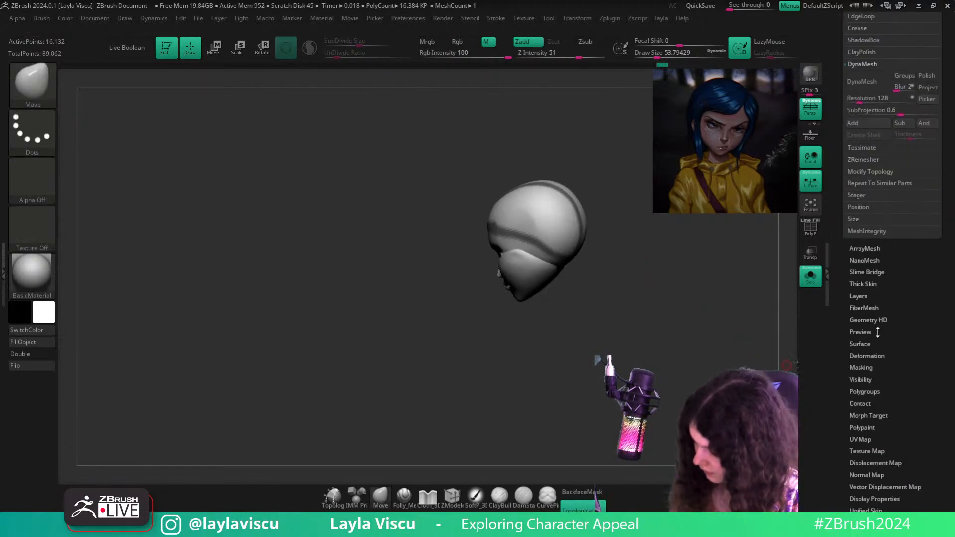
{"action": "left_click", "coordinate": [866, 367]}
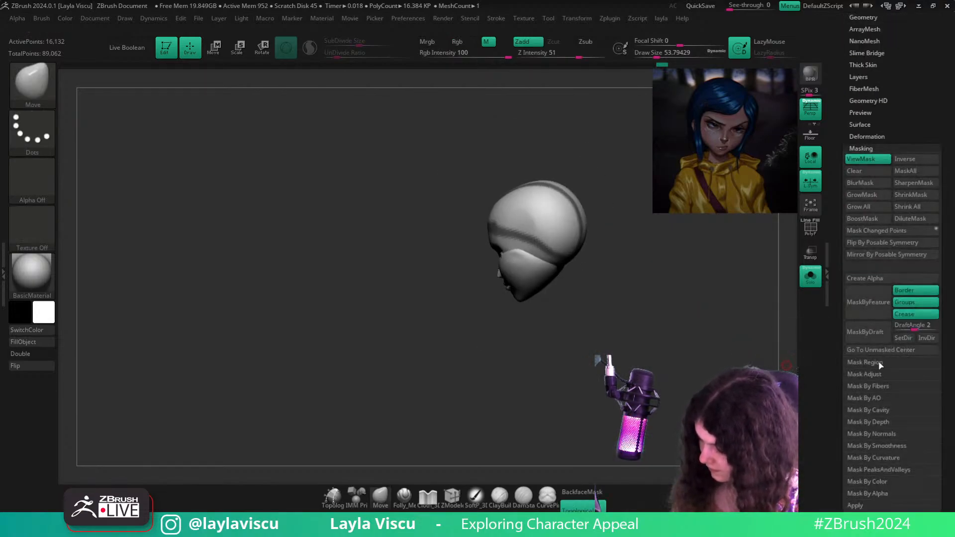
{"action": "left_click", "coordinate": [865, 362]}
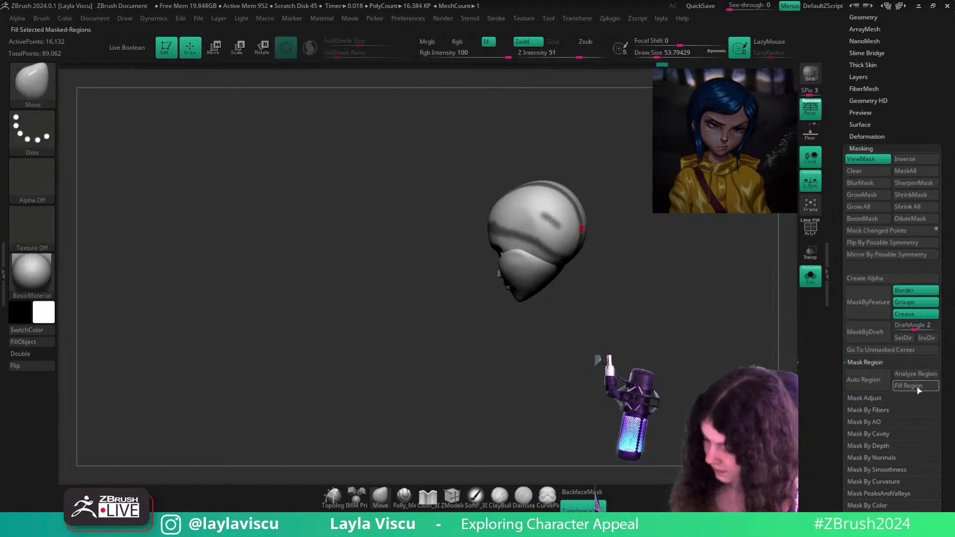
{"action": "left_click", "coordinate": [918, 390]}
{"action": "right_click_drag", "start_coordinate": [731, 363], "coordinate": [697, 349]}
{"action": "left_click", "coordinate": [810, 277]}
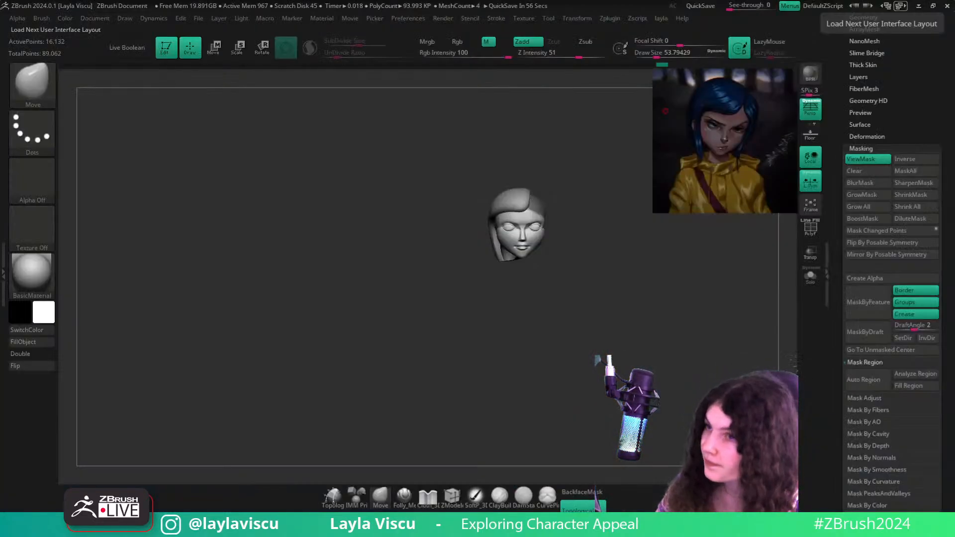
Refine the filled mask's front edge along the forehead between the part and the temple
{"action": "mouse_move", "coordinate": [629, 261]}
{"action": "left_mouse_down", "text": "alt"}
{"action": "mouse_move", "coordinate": [598, 259]}
{"action": "mouse_move", "coordinate": [626, 257]}
{"action": "mouse_move", "coordinate": [502, 217]}
{"action": "left_mouse_up", "text": "alt"}
{"action": "key", "text": "ctrl"}
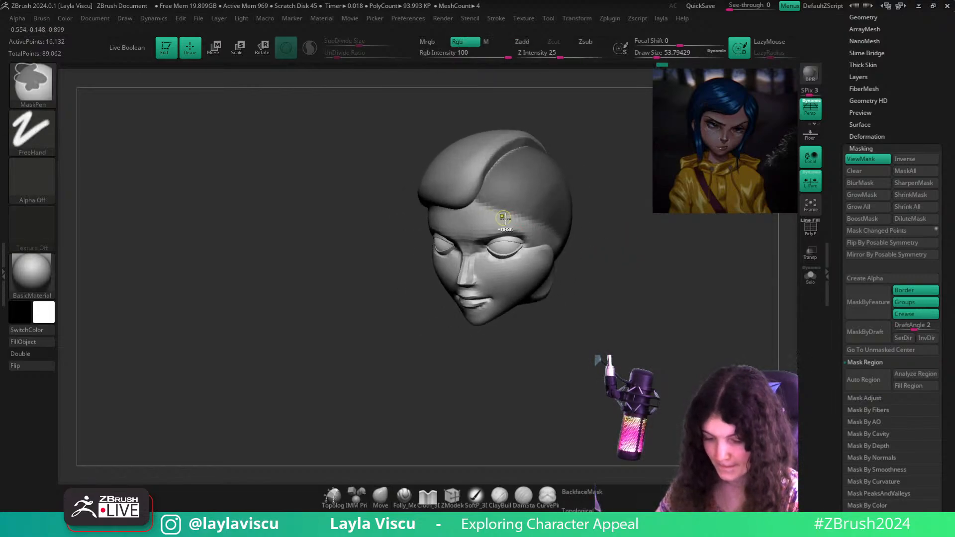
{"action": "left_click_drag", "start_coordinate": [654, 266], "coordinate": [663, 283], "text": "shift"}
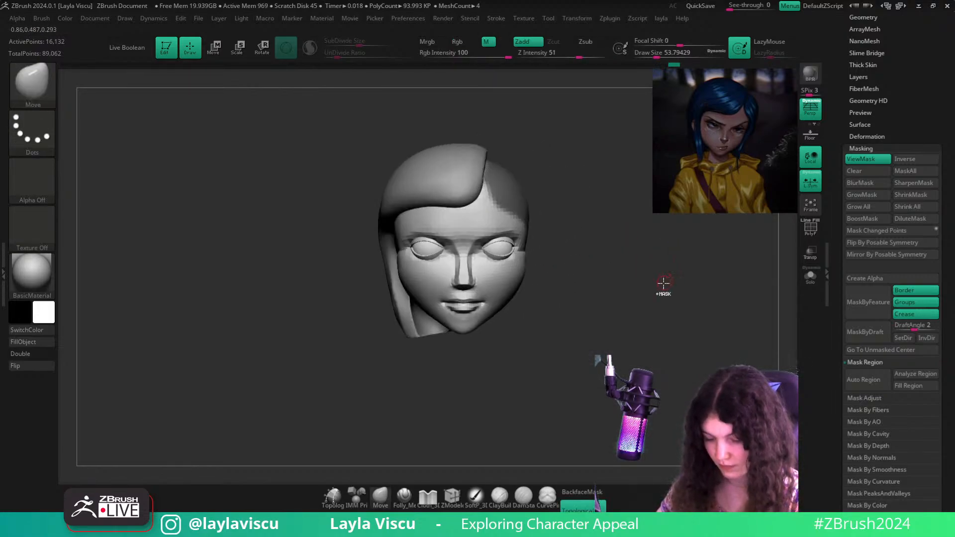
{"action": "right_click_drag", "start_coordinate": [663, 284], "coordinate": [633, 270], "text": "ctrl"}
{"action": "right_click_drag", "start_coordinate": [570, 252], "coordinate": [647, 293], "text": "ctrl"}
{"action": "mouse_move", "coordinate": [648, 292]}
{"action": "left_mouse_down"}
{"action": "mouse_move", "coordinate": [769, 424]}
{"action": "mouse_move", "coordinate": [642, 291]}
{"action": "left_mouse_up"}
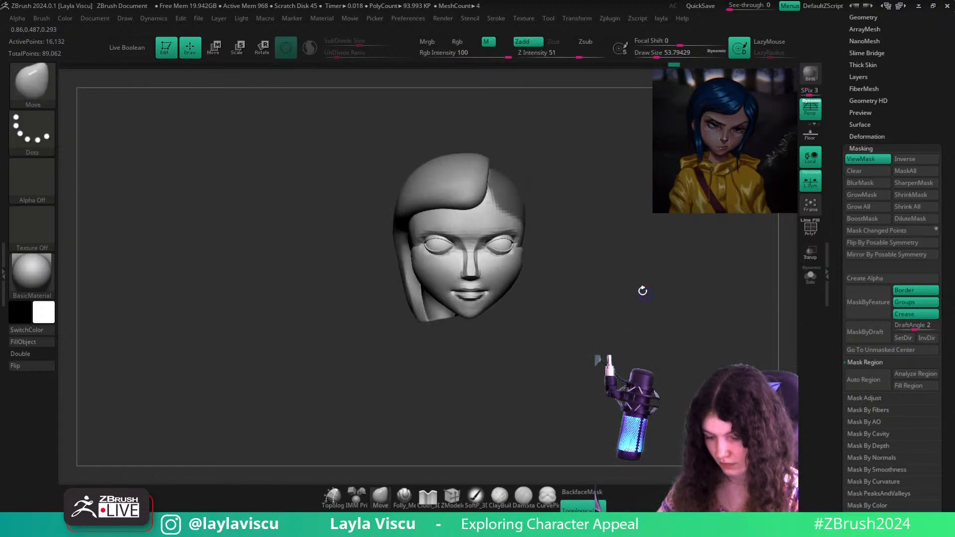
Extract the masked area as a new hair subtool with a thickness of 0.06599 and accept it
{"action": "scroll", "coordinate": [895, 160], "scroll_direction": "up", "scroll_amount": 5}
{"action": "left_click", "coordinate": [868, 125]}
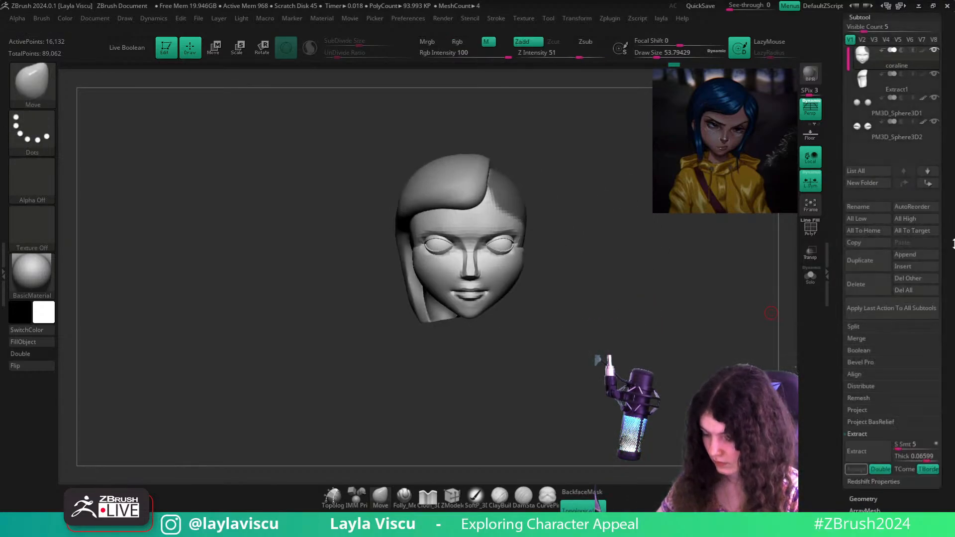
{"action": "left_click_drag", "start_coordinate": [952, 241], "coordinate": [951, 212]}
{"action": "left_click", "coordinate": [872, 426]}
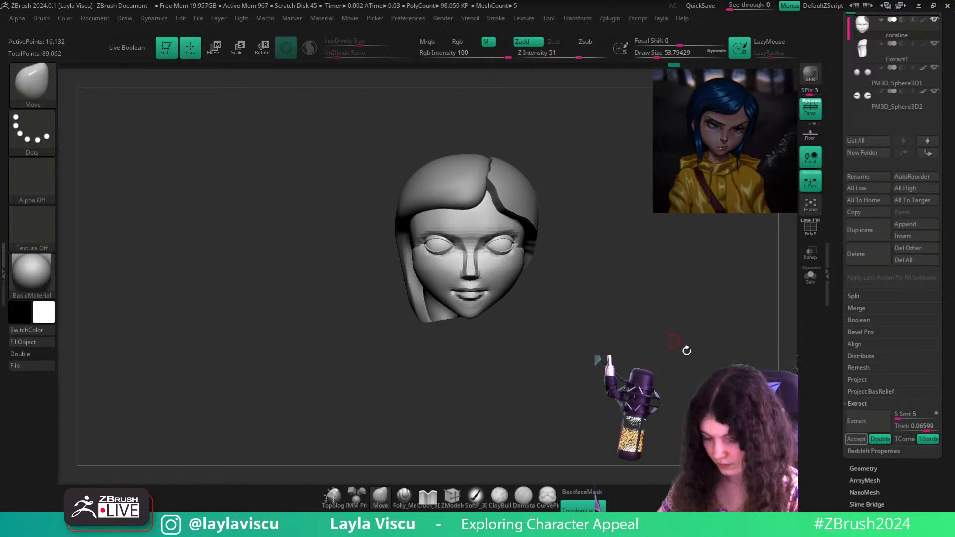
{"action": "left_click", "coordinate": [856, 438]}
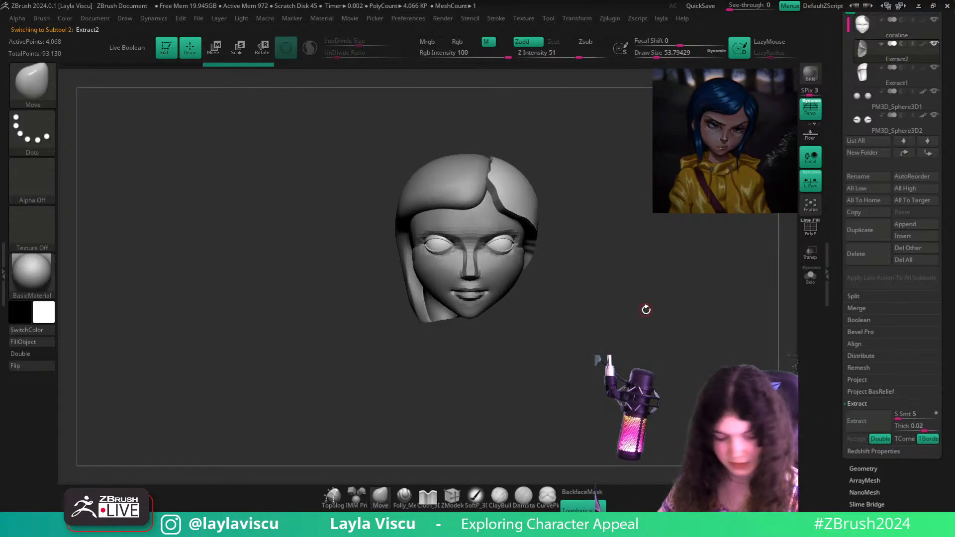
Remesh the new hair piece with DynaMesh at resolution 128 and start flattening its front edge with TrimDynamic at a draw size of about 154
{"action": "left_click", "coordinate": [863, 468]}
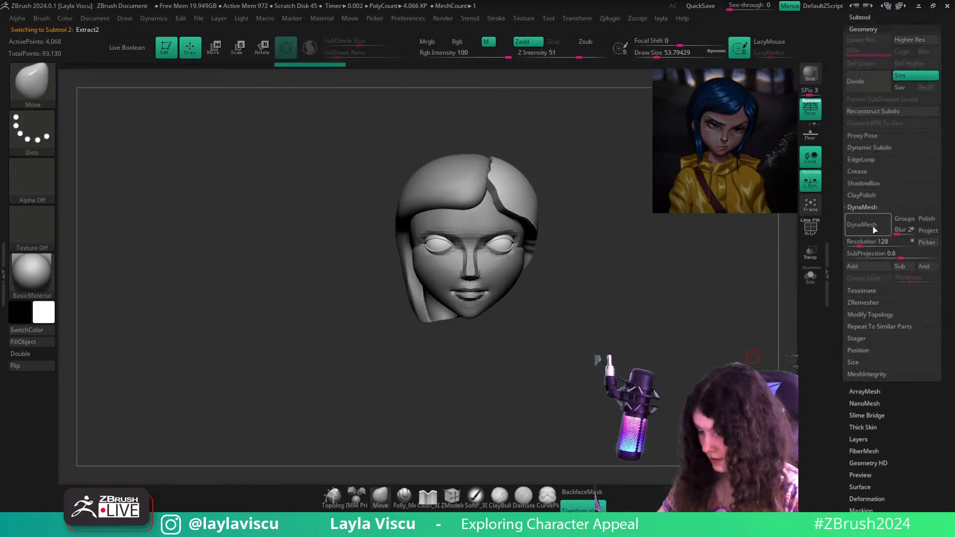
{"action": "key", "text": "b"}
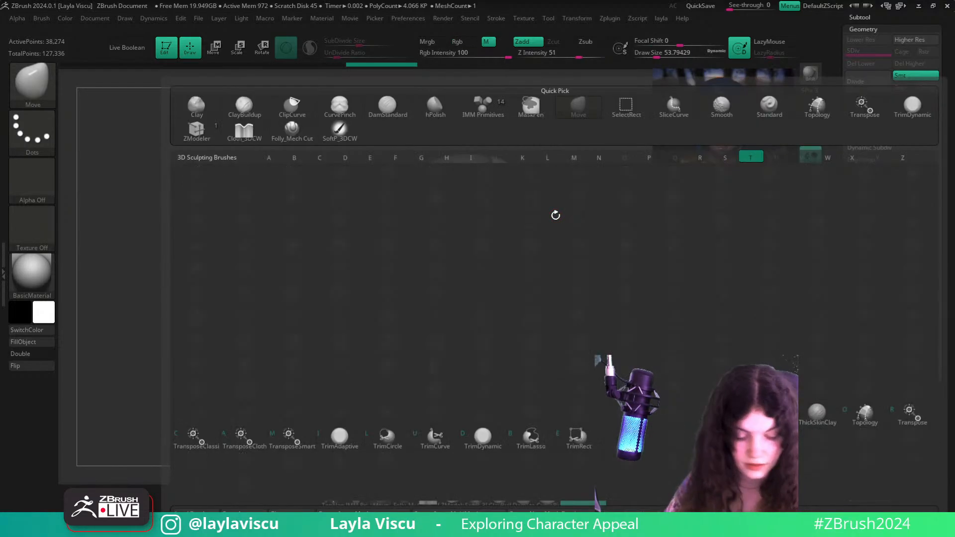
{"action": "key", "text": "t"}
{"action": "key", "text": "d"}
{"action": "key", "text": "s"}
{"action": "mouse_move", "coordinate": [488, 196]}
{"action": "left_mouse_down"}
{"action": "mouse_move", "coordinate": [501, 196]}
{"action": "mouse_move", "coordinate": [492, 178]}
{"action": "mouse_move", "coordinate": [513, 166]}
{"action": "mouse_move", "coordinate": [499, 108]}
{"action": "mouse_move", "coordinate": [581, 134]}
{"action": "mouse_move", "coordinate": [517, 253]}
{"action": "left_mouse_up"}
{"action": "key", "text": "shift"}
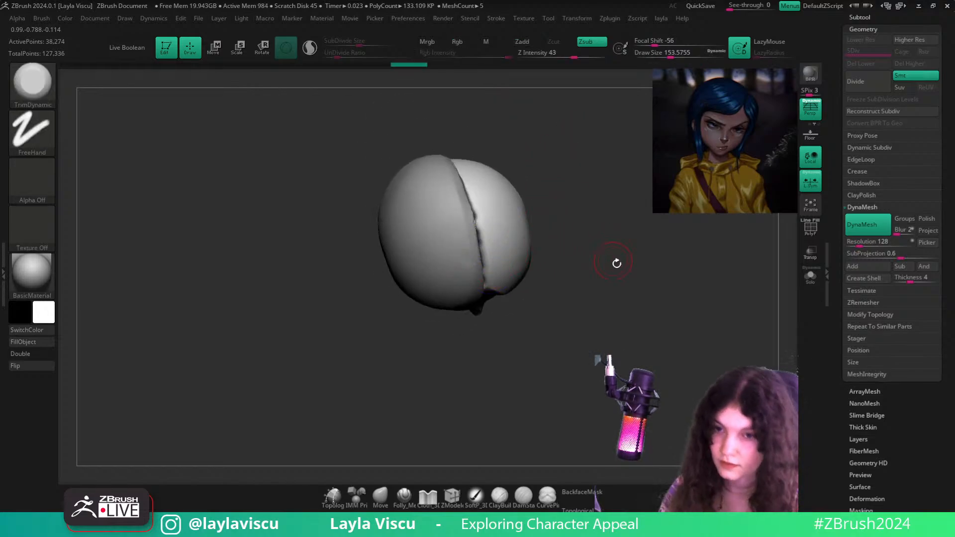
Bevel the hair piece's rim from the part down past the temple to its lower tip with the TrimDynamic brush
{"action": "mouse_move", "coordinate": [616, 262]}
{"action": "left_mouse_down"}
{"action": "mouse_move", "coordinate": [616, 211]}
{"action": "mouse_move", "coordinate": [658, 326]}
{"action": "mouse_move", "coordinate": [657, 269]}
{"action": "mouse_move", "coordinate": [603, 241]}
{"action": "left_mouse_up"}
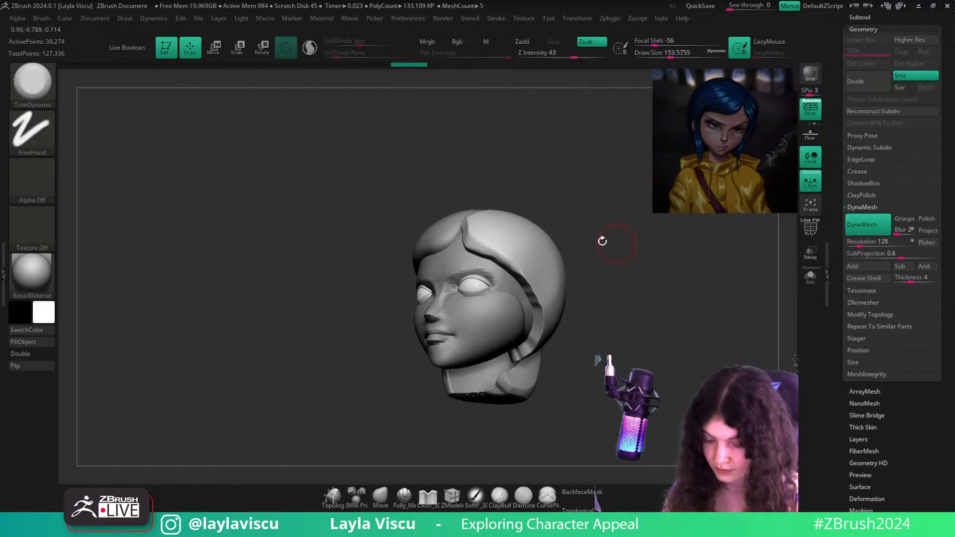
{"action": "left_click_drag", "start_coordinate": [492, 241], "coordinate": [530, 296]}
{"action": "left_click_drag", "start_coordinate": [605, 319], "coordinate": [590, 292]}
{"action": "mouse_move", "coordinate": [520, 270]}
{"action": "left_mouse_down"}
{"action": "mouse_move", "coordinate": [550, 312]}
{"action": "mouse_move", "coordinate": [547, 344]}
{"action": "left_mouse_up"}
{"action": "left_click_drag", "start_coordinate": [603, 326], "coordinate": [620, 298]}
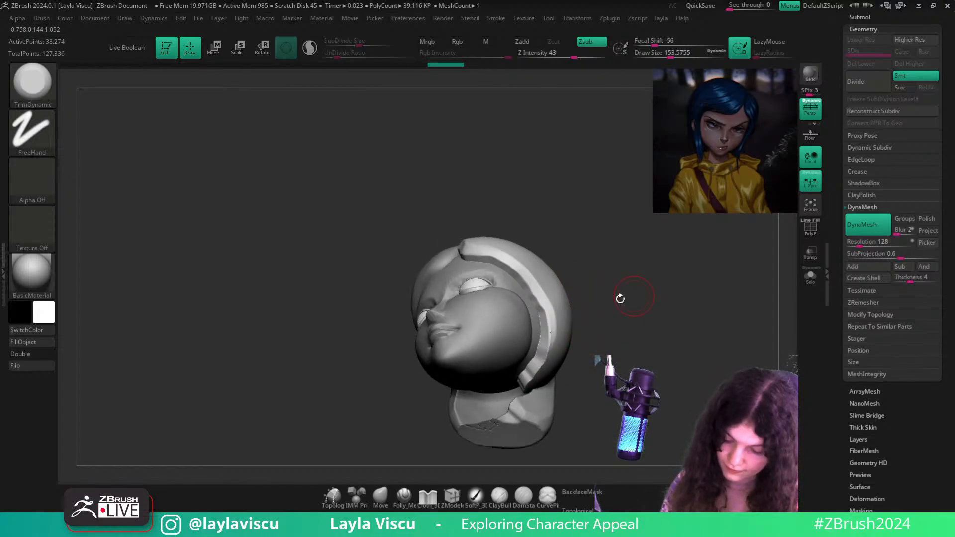
{"action": "left_click_drag", "start_coordinate": [550, 318], "coordinate": [541, 368]}
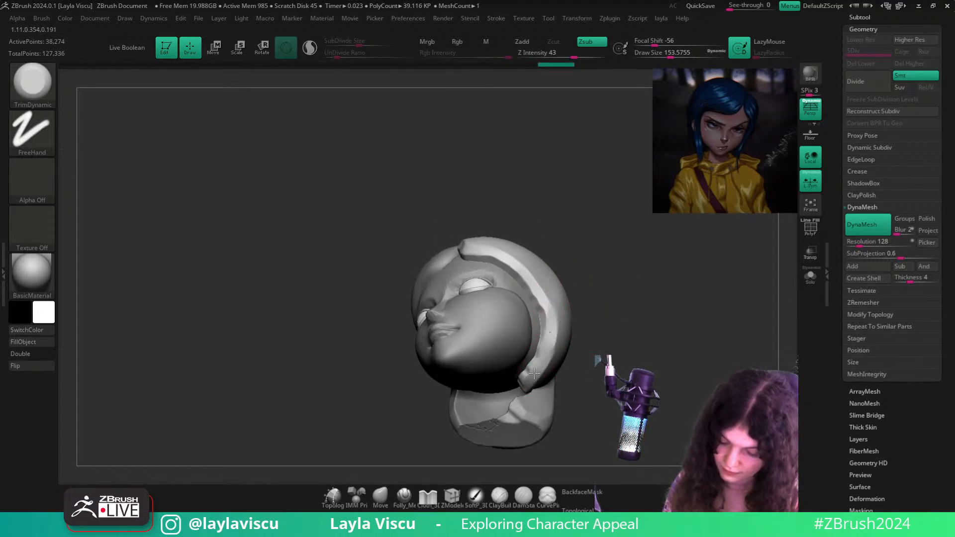
{"action": "mouse_move", "coordinate": [620, 315]}
{"action": "left_mouse_down"}
{"action": "mouse_move", "coordinate": [649, 356]}
{"action": "mouse_move", "coordinate": [718, 358]}
{"action": "mouse_move", "coordinate": [726, 328]}
{"action": "mouse_move", "coordinate": [716, 311]}
{"action": "left_mouse_up"}
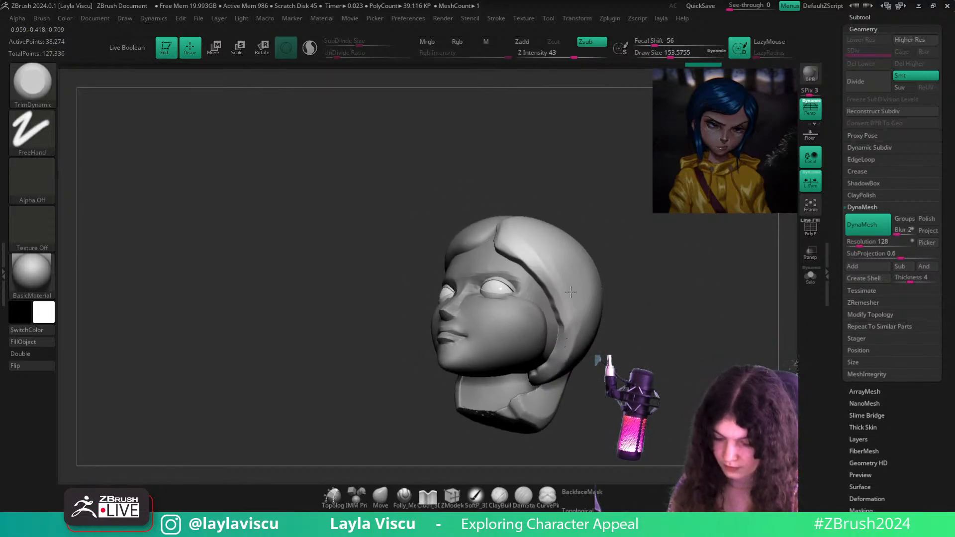
{"action": "mouse_move", "coordinate": [554, 335]}
{"action": "left_mouse_down"}
{"action": "mouse_move", "coordinate": [555, 371]}
{"action": "mouse_move", "coordinate": [672, 334]}
{"action": "mouse_move", "coordinate": [620, 302]}
{"action": "left_mouse_up"}
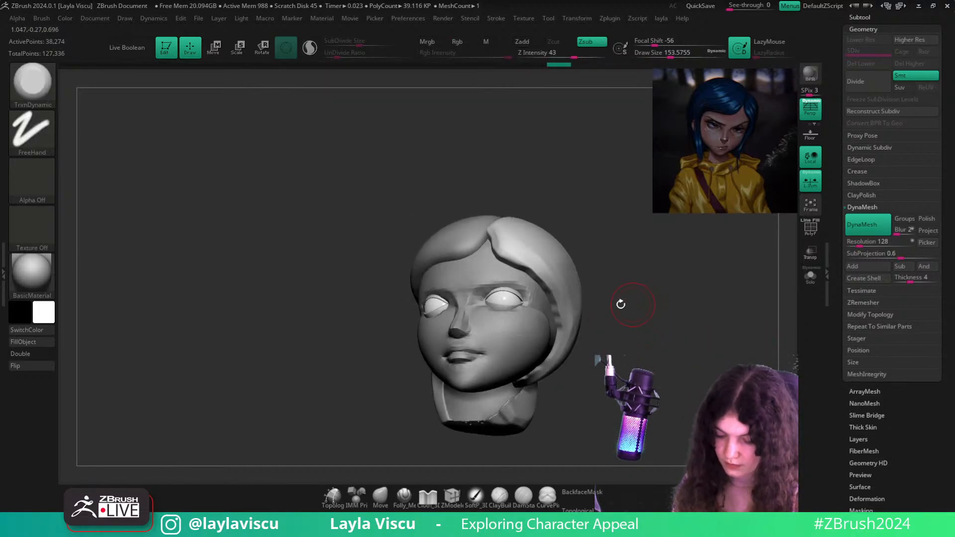
Smooth the trimmed hair edge and push the piece against the part with the Move brush at a draw size of about 154
{"action": "key", "text": "shift"}
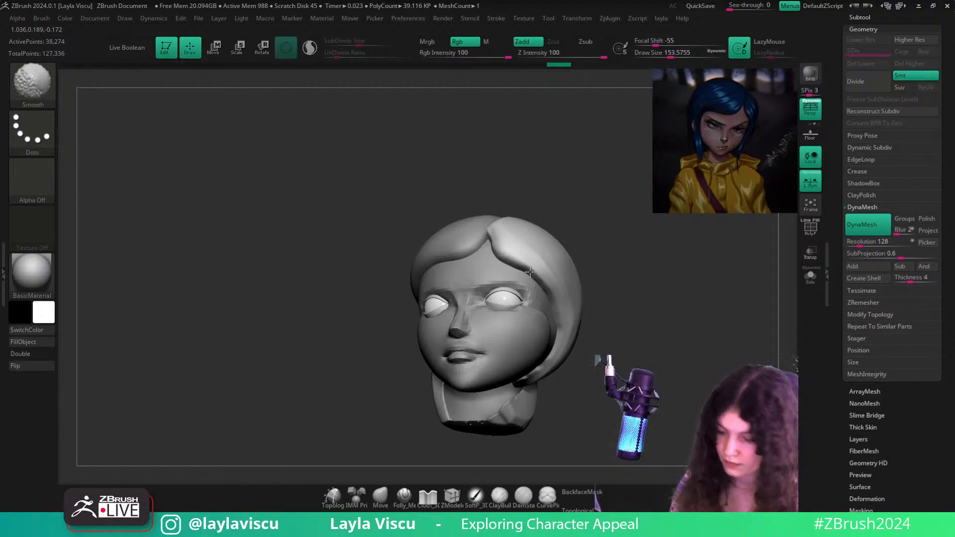
{"action": "right_click_drag", "start_coordinate": [530, 272], "coordinate": [635, 290], "text": "shift"}
{"action": "right_click_drag", "start_coordinate": [426, 441], "coordinate": [411, 469], "text": "ctrl"}
{"action": "right_click_drag", "start_coordinate": [487, 220], "coordinate": [480, 229]}
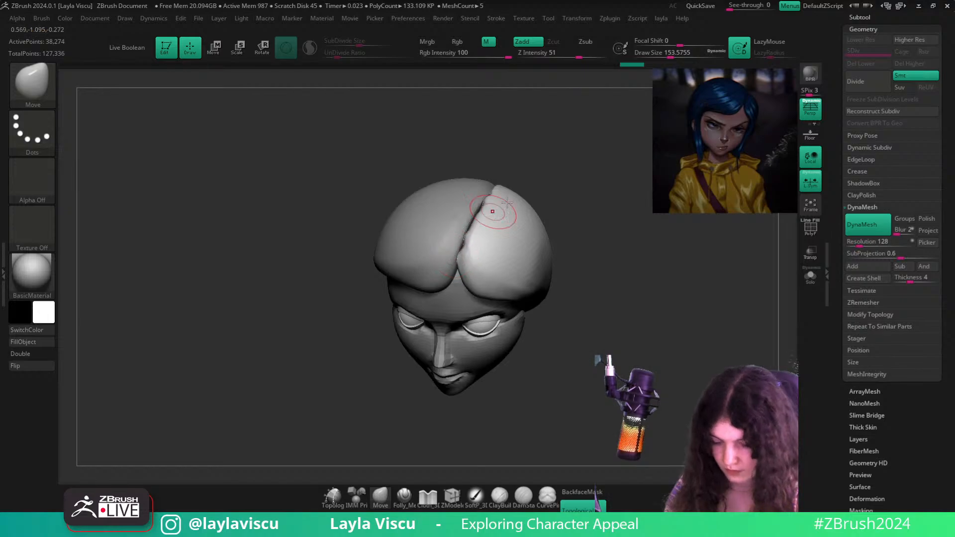
{"action": "key", "text": "shift"}
Pull the lower back of the new hair piece down to bob length with the Move brush at draw sizes of about 318 to 372
{"action": "mouse_move", "coordinate": [491, 234]}
{"action": "right_mouse_down"}
{"action": "mouse_move", "coordinate": [607, 207]}
{"action": "mouse_move", "coordinate": [532, 245]}
{"action": "mouse_move", "coordinate": [582, 258]}
{"action": "right_mouse_up"}
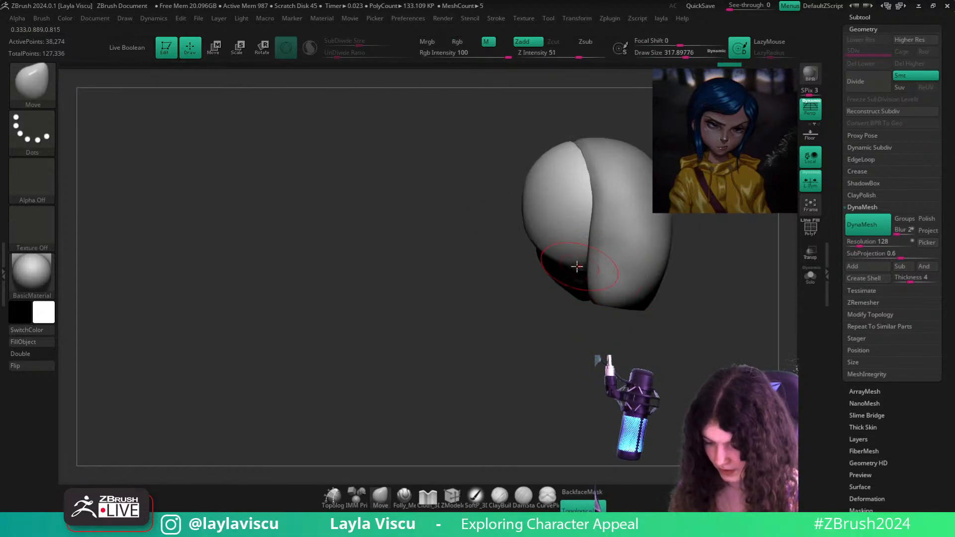
{"action": "left_click_drag", "start_coordinate": [547, 264], "coordinate": [531, 337]}
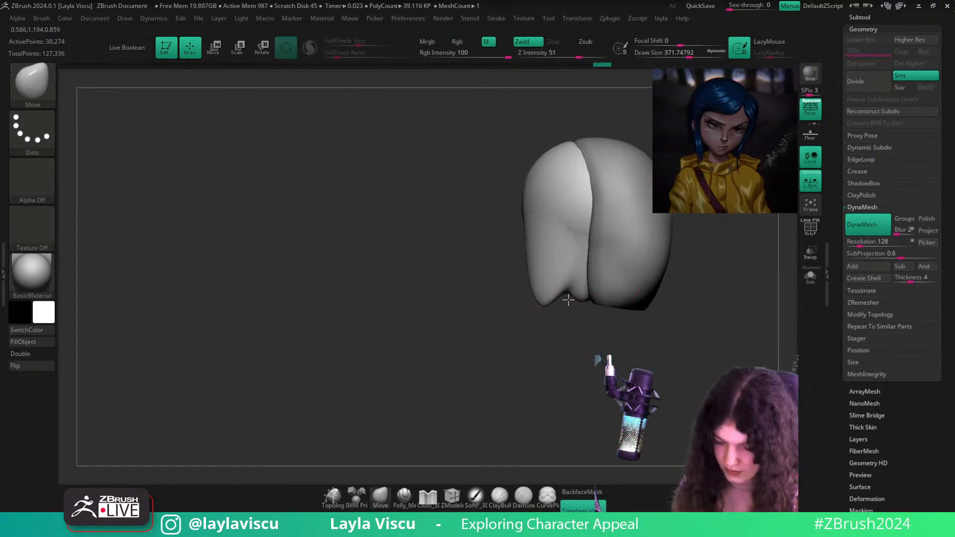
{"action": "left_click_drag", "start_coordinate": [568, 300], "coordinate": [569, 309]}
{"action": "key", "text": "s"}
{"action": "mouse_move", "coordinate": [578, 301]}
{"action": "left_mouse_down"}
{"action": "mouse_move", "coordinate": [569, 304]}
{"action": "mouse_move", "coordinate": [589, 302]}
{"action": "left_mouse_up"}
{"action": "key", "text": "s"}
Shape the new hair piece's side and back profile with the Move brush at draw sizes of about 576 to 676
{"action": "right_click_drag", "start_coordinate": [613, 343], "coordinate": [654, 338]}
{"action": "key", "text": "s"}
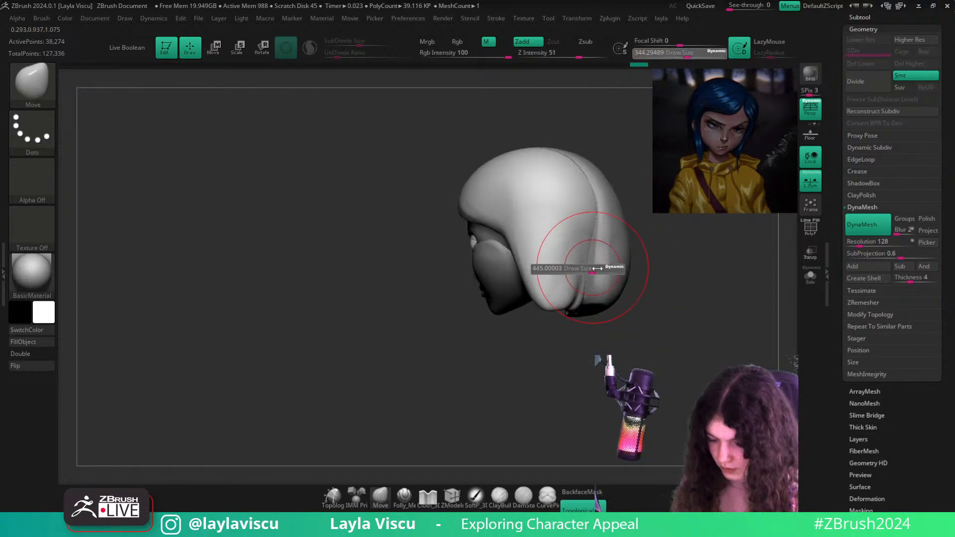
{"action": "left_click_drag", "start_coordinate": [597, 268], "coordinate": [601, 267]}
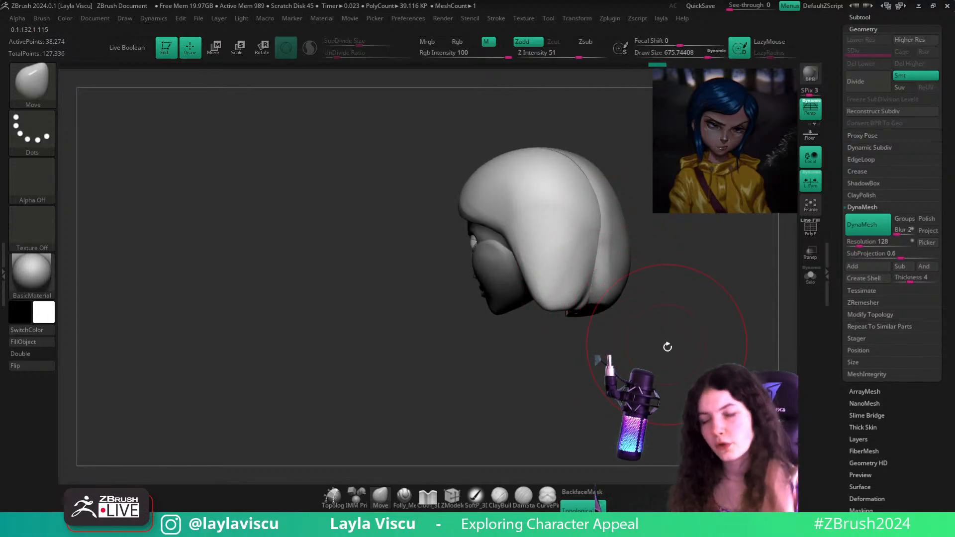
{"action": "mouse_move", "coordinate": [667, 346]}
{"action": "left_mouse_down"}
{"action": "mouse_move", "coordinate": [678, 343]}
{"action": "mouse_move", "coordinate": [646, 315]}
{"action": "mouse_move", "coordinate": [571, 277]}
{"action": "left_mouse_up"}
{"action": "key", "text": "["}
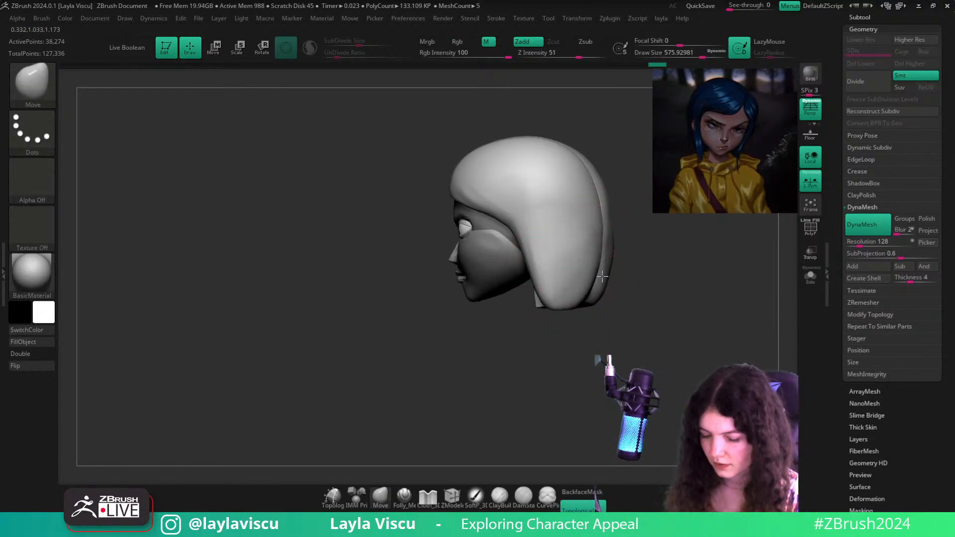
{"action": "left_click_drag", "start_coordinate": [629, 290], "coordinate": [648, 294]}
Adjust the lower ends of the new hair piece around the neck with the Move brush reduced to a draw size of about 228
{"action": "right_click_drag", "start_coordinate": [648, 294], "coordinate": [662, 254], "text": "ctrl"}
{"action": "mouse_move", "coordinate": [663, 253]}
{"action": "left_mouse_down"}
{"action": "mouse_move", "coordinate": [699, 313]}
{"action": "mouse_move", "coordinate": [584, 269]}
{"action": "left_mouse_up"}
{"action": "right_click_drag", "start_coordinate": [585, 268], "coordinate": [637, 294], "text": "ctrl"}
{"action": "key", "text": "s"}
{"action": "left_click_drag", "start_coordinate": [637, 294], "coordinate": [574, 277]}
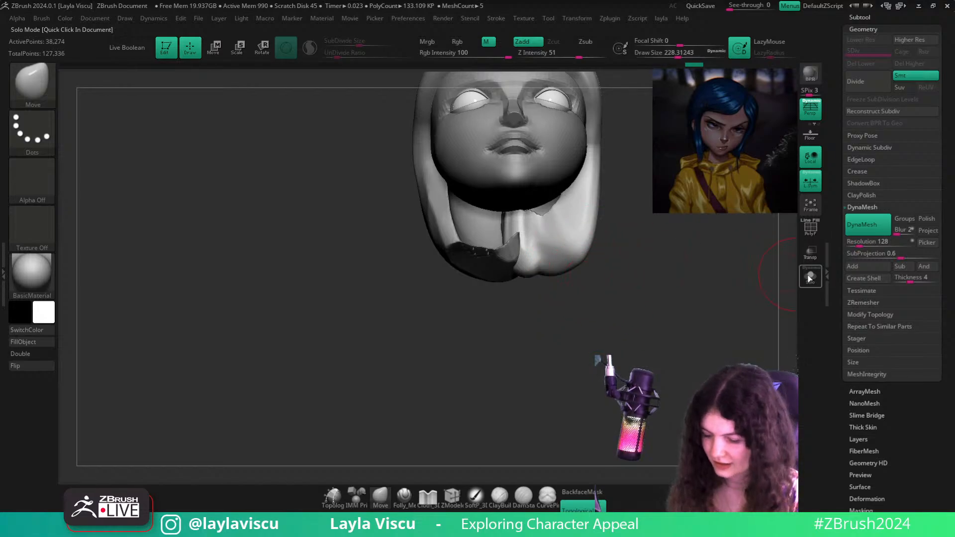
Isolate the new hair piece and smooth the jagged lower edge of its inner opening
{"action": "left_click", "coordinate": [808, 278]}
{"action": "left_click_drag", "start_coordinate": [696, 272], "coordinate": [661, 278]}
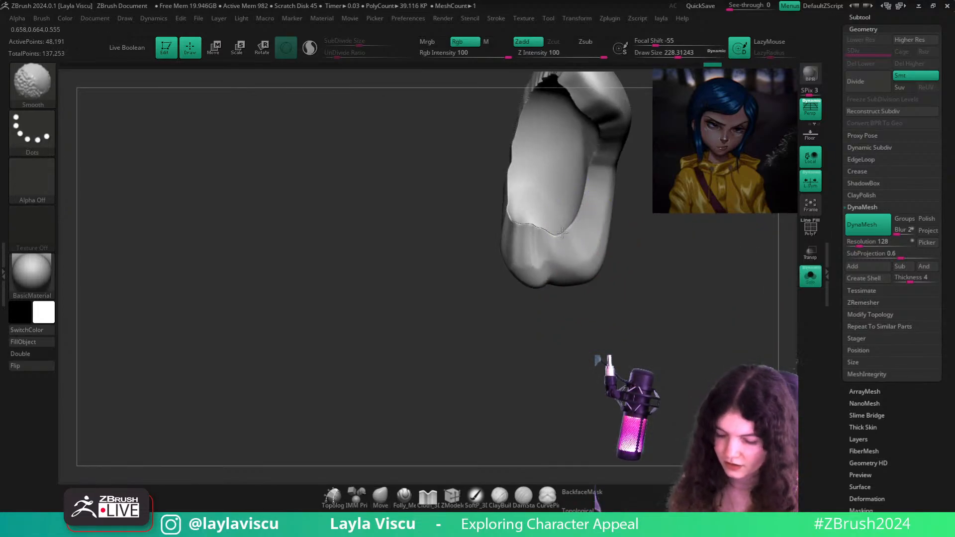
{"action": "left_click_drag", "start_coordinate": [542, 226], "coordinate": [522, 225], "text": "shift"}
{"action": "left_click_drag", "start_coordinate": [651, 269], "coordinate": [631, 308]}
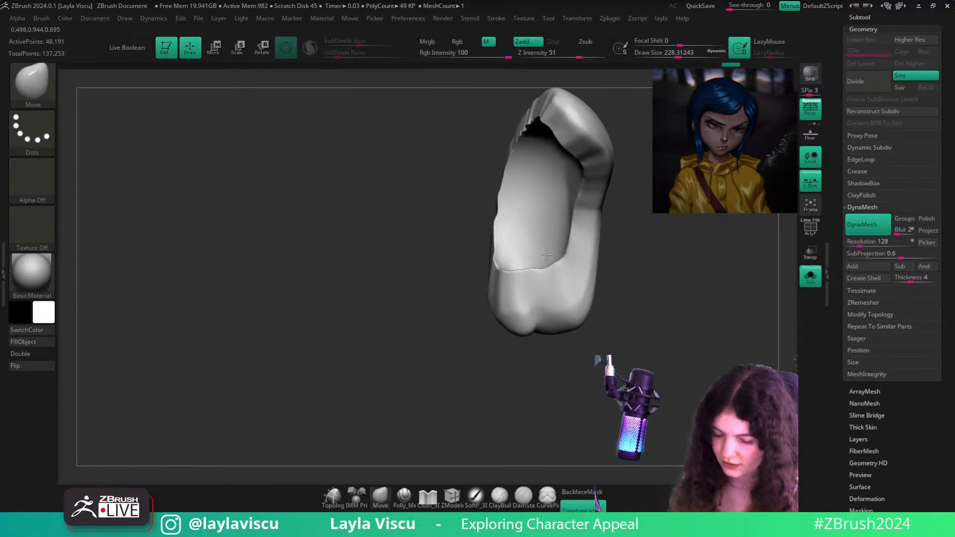
Reshape the lower end of the new hair piece with the Move brush at draw sizes of about 228 to 422 and smooth its back
{"action": "left_click", "coordinate": [810, 277]}
{"action": "left_click_drag", "start_coordinate": [780, 239], "coordinate": [699, 305]}
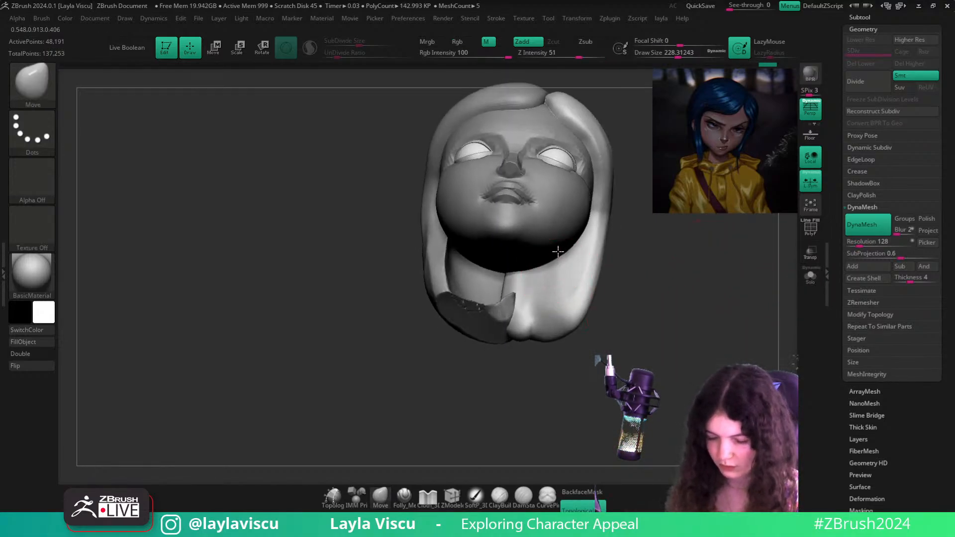
{"action": "mouse_move", "coordinate": [558, 251]}
{"action": "left_mouse_down"}
{"action": "mouse_move", "coordinate": [635, 305]}
{"action": "mouse_move", "coordinate": [554, 278]}
{"action": "left_mouse_up"}
{"action": "key", "text": "s"}
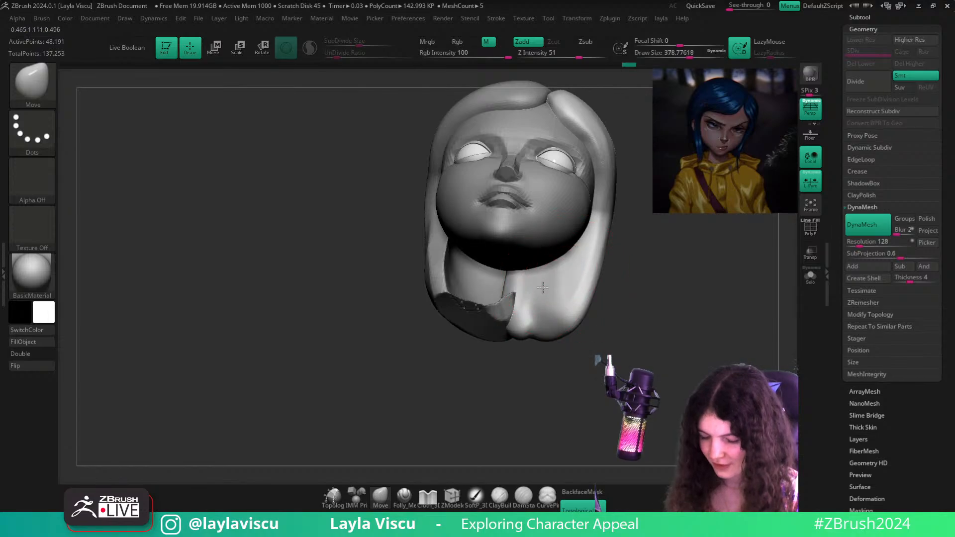
{"action": "left_click_drag", "start_coordinate": [638, 288], "coordinate": [612, 284]}
{"action": "mouse_move", "coordinate": [620, 295]}
{"action": "right_mouse_down"}
{"action": "mouse_move", "coordinate": [684, 386]}
{"action": "mouse_move", "coordinate": [699, 343]}
{"action": "mouse_move", "coordinate": [688, 315]}
{"action": "mouse_move", "coordinate": [616, 291]}
{"action": "mouse_move", "coordinate": [577, 322]}
{"action": "mouse_move", "coordinate": [592, 337]}
{"action": "mouse_move", "coordinate": [579, 345]}
{"action": "mouse_move", "coordinate": [534, 242]}
{"action": "right_mouse_up"}
{"action": "mouse_move", "coordinate": [532, 298]}
{"action": "left_mouse_down", "text": "shift"}
{"action": "mouse_move", "coordinate": [529, 308]}
{"action": "mouse_move", "coordinate": [511, 297]}
{"action": "left_mouse_up", "text": "shift"}
{"action": "key", "text": "s"}
{"action": "left_click_drag", "start_coordinate": [522, 300], "coordinate": [536, 320], "text": "shift"}
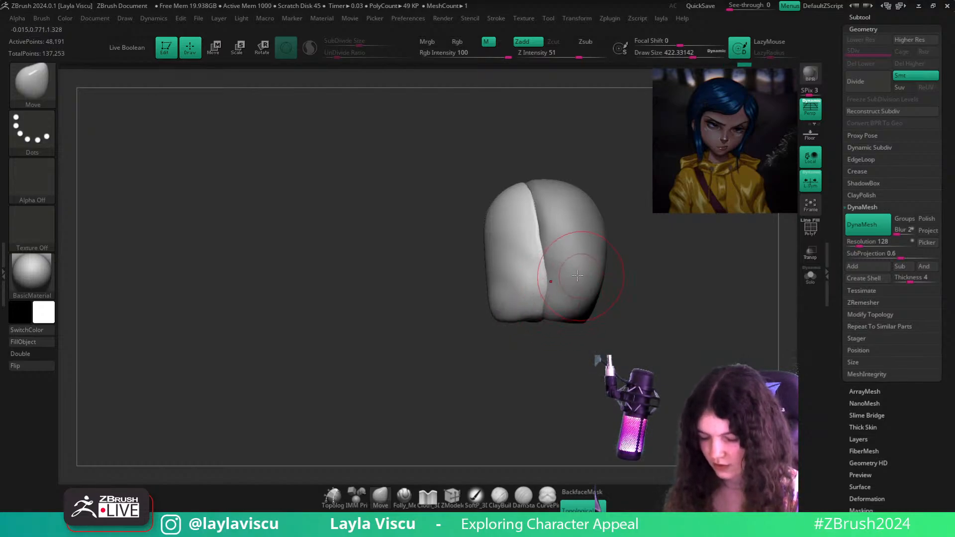
Select the opposite hair piece and pull its lower back corner outward with the Move brush at a draw size of about 878
{"action": "left_click", "coordinate": [559, 276], "text": "alt"}
{"action": "left_click_drag", "start_coordinate": [655, 271], "coordinate": [640, 272]}
{"action": "left_click_drag", "start_coordinate": [588, 313], "coordinate": [601, 308]}
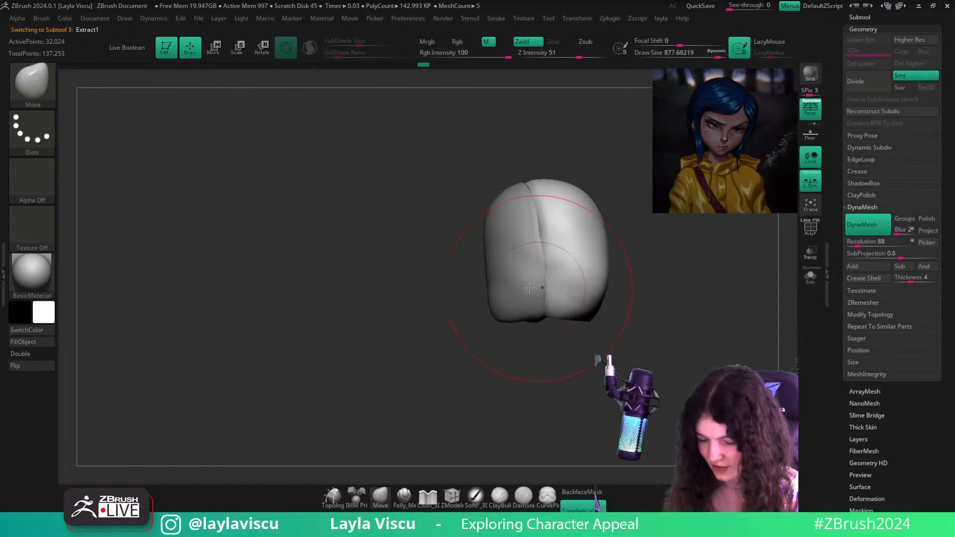
Reselect the new hair piece and adjust its lower back and side with the Move brush at draw sizes of about 629 to 311
{"action": "left_click", "coordinate": [505, 272], "text": "alt"}
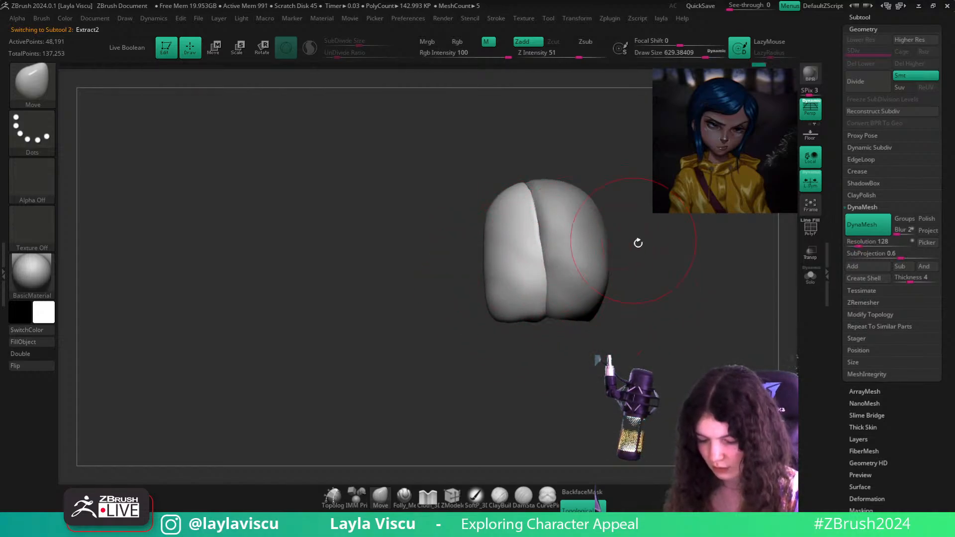
{"action": "left_click_drag", "start_coordinate": [638, 243], "coordinate": [525, 305]}
{"action": "mouse_move", "coordinate": [657, 261]}
{"action": "left_mouse_down"}
{"action": "mouse_move", "coordinate": [691, 275]}
{"action": "mouse_move", "coordinate": [706, 267]}
{"action": "left_mouse_up"}
{"action": "key", "text": "s"}
{"action": "left_click_drag", "start_coordinate": [641, 282], "coordinate": [610, 281]}
{"action": "left_click", "coordinate": [810, 276]}
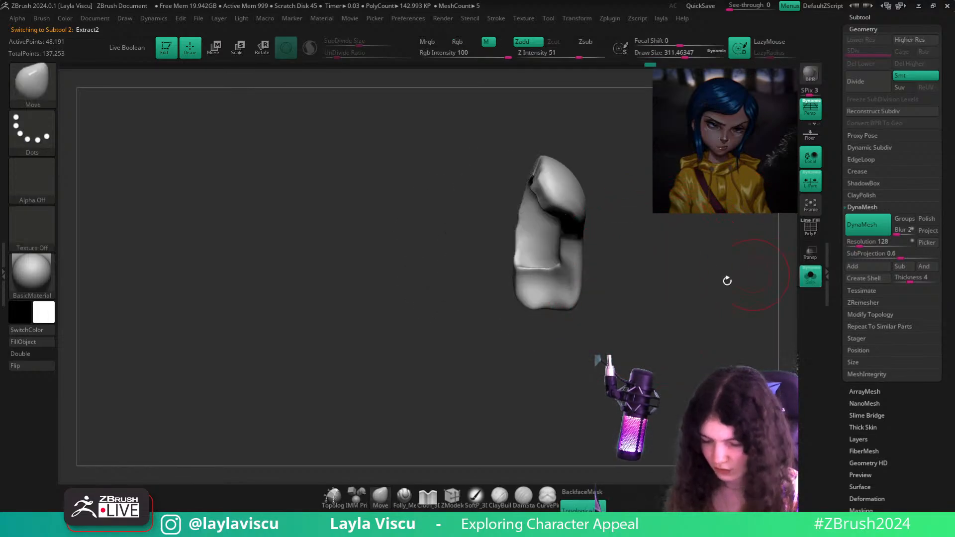
{"action": "key", "text": "b"}
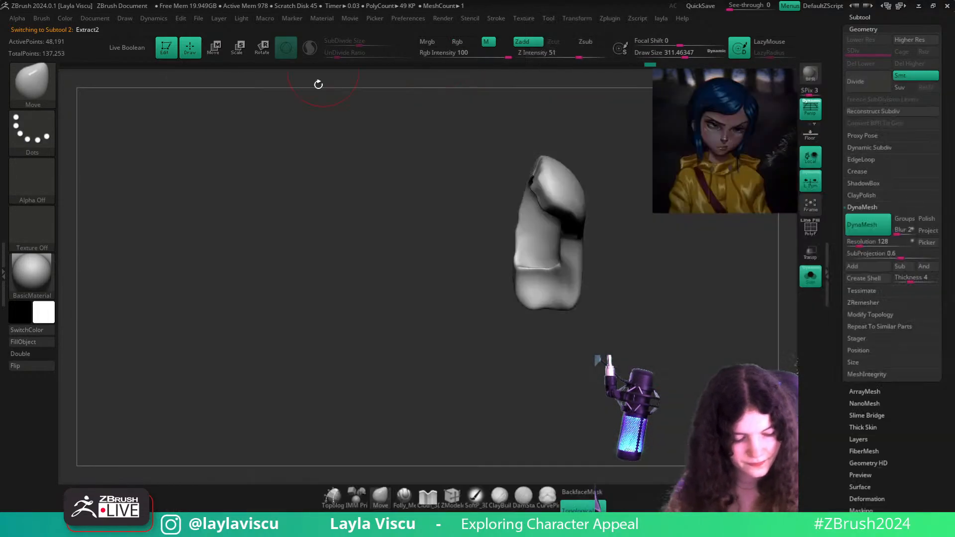
{"action": "key", "text": "b"}
{"action": "key", "text": "t"}
{"action": "key", "text": "d"}
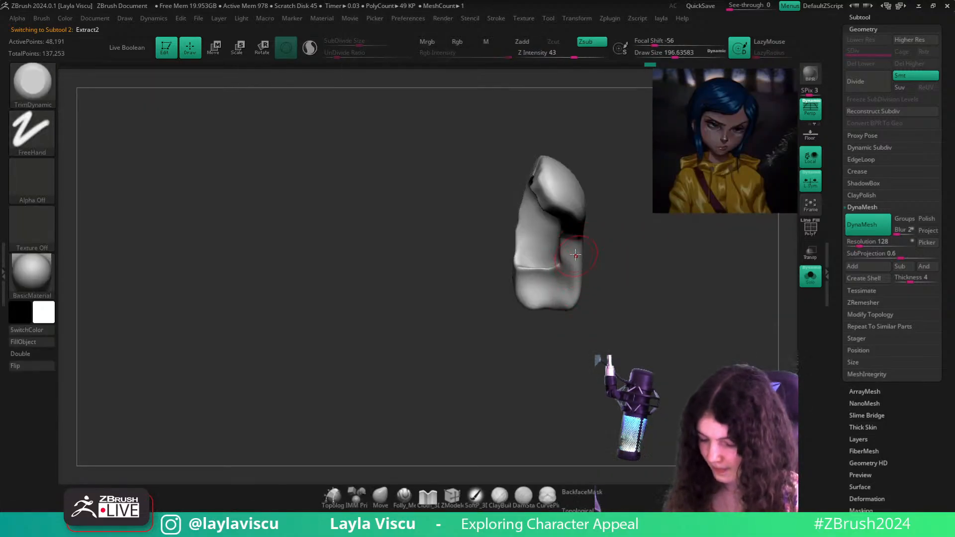
{"action": "left_click", "coordinate": [802, 283]}
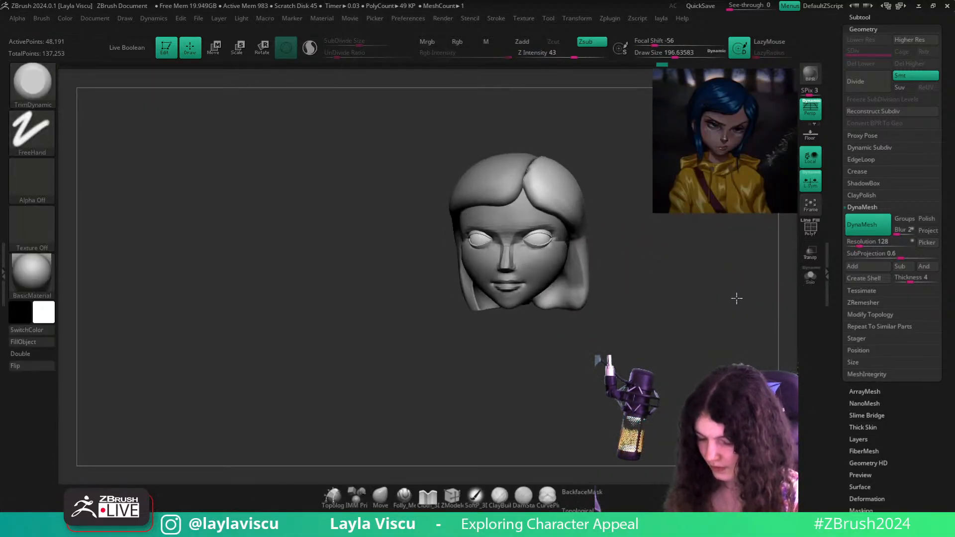
{"action": "left_click_drag", "start_coordinate": [603, 333], "coordinate": [655, 351]}
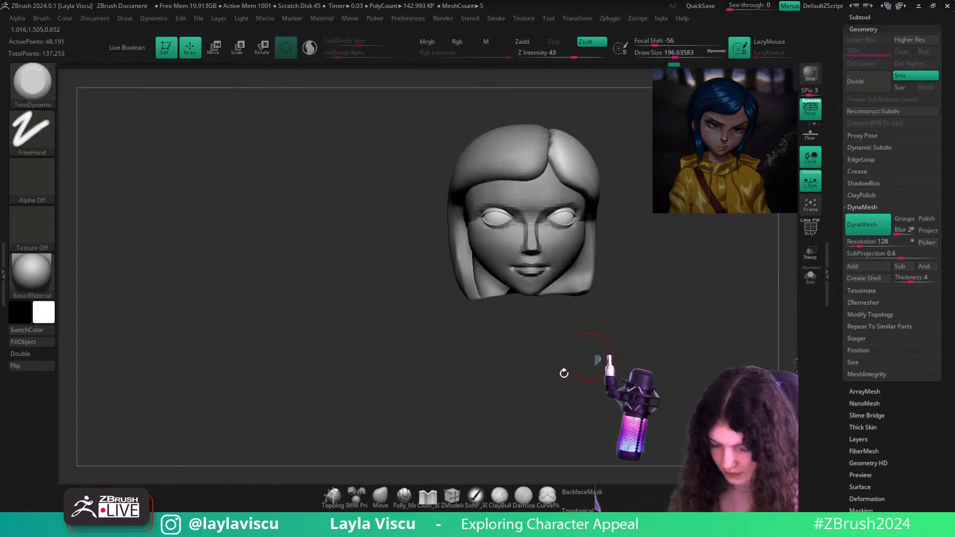
Shape the front edge of the new hair piece beside the cheek with the Move brush, reducing the draw size to about 207
{"action": "left_click", "coordinate": [380, 495]}
{"action": "mouse_move", "coordinate": [662, 271]}
{"action": "left_mouse_down"}
{"action": "mouse_move", "coordinate": [628, 270]}
{"action": "mouse_move", "coordinate": [556, 308]}
{"action": "left_mouse_up"}
{"action": "key", "text": "s"}
{"action": "left_click_drag", "start_coordinate": [590, 277], "coordinate": [568, 279]}
{"action": "mouse_move", "coordinate": [570, 292]}
{"action": "left_mouse_down"}
{"action": "mouse_move", "coordinate": [556, 303]}
{"action": "mouse_move", "coordinate": [579, 292]}
{"action": "mouse_move", "coordinate": [568, 258]}
{"action": "left_mouse_up"}
{"action": "key", "text": "s"}
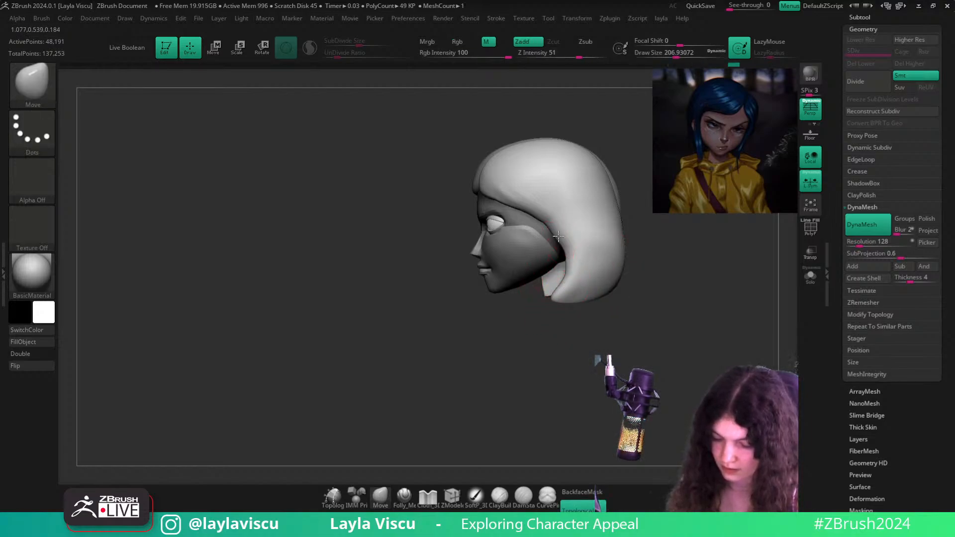
{"action": "left_click_drag", "start_coordinate": [646, 279], "coordinate": [724, 297]}
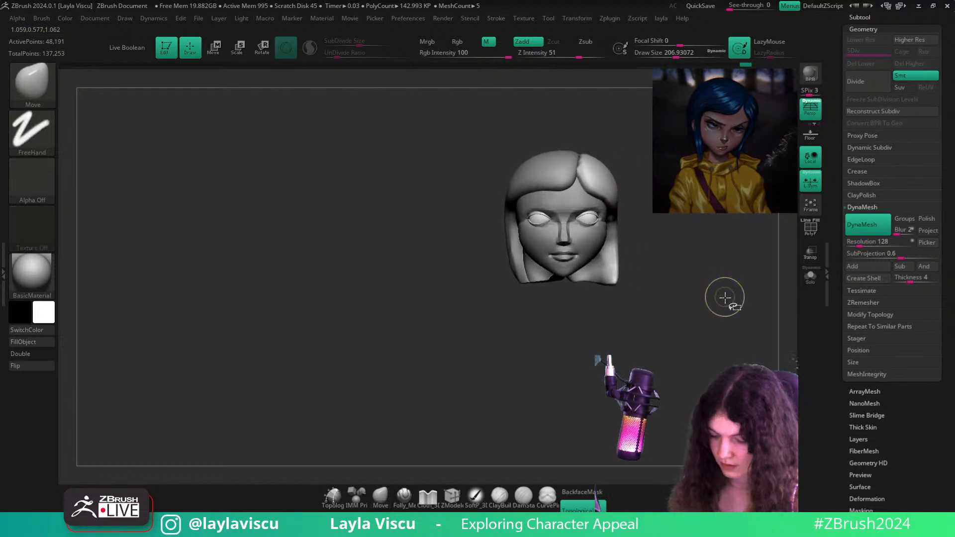
Show the whole bust and pull in the side of the new hair piece with the Move brush at a draw size of about 408
{"action": "key", "text": "shift+ctrl+s"}
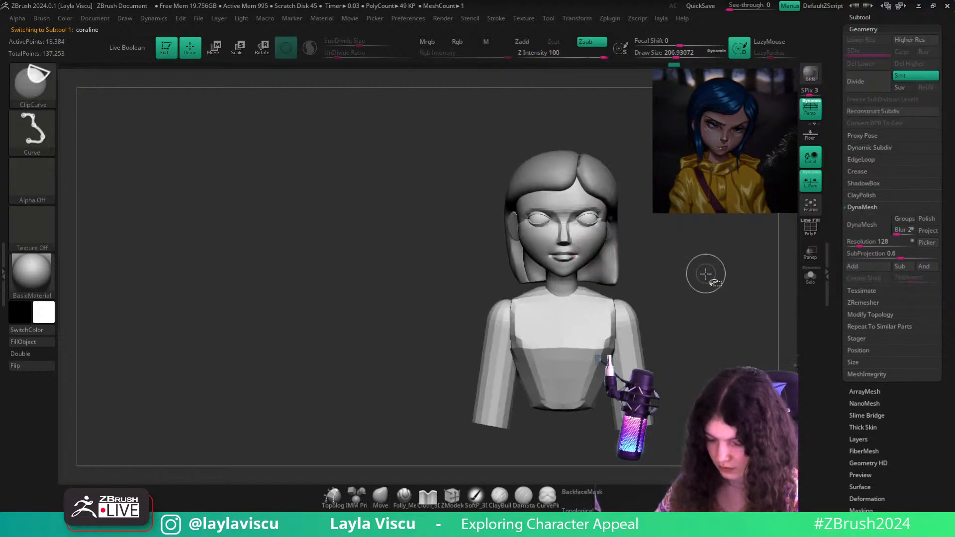
{"action": "left_click_drag", "start_coordinate": [720, 330], "coordinate": [693, 305]}
{"action": "left_click", "coordinate": [628, 267], "text": "alt"}
{"action": "left_click_drag", "start_coordinate": [629, 267], "coordinate": [578, 317]}
{"action": "key", "text": "s"}
{"action": "mouse_move", "coordinate": [499, 292]}
{"action": "left_mouse_down"}
{"action": "mouse_move", "coordinate": [524, 293]}
{"action": "mouse_move", "coordinate": [481, 293]}
{"action": "left_mouse_up"}
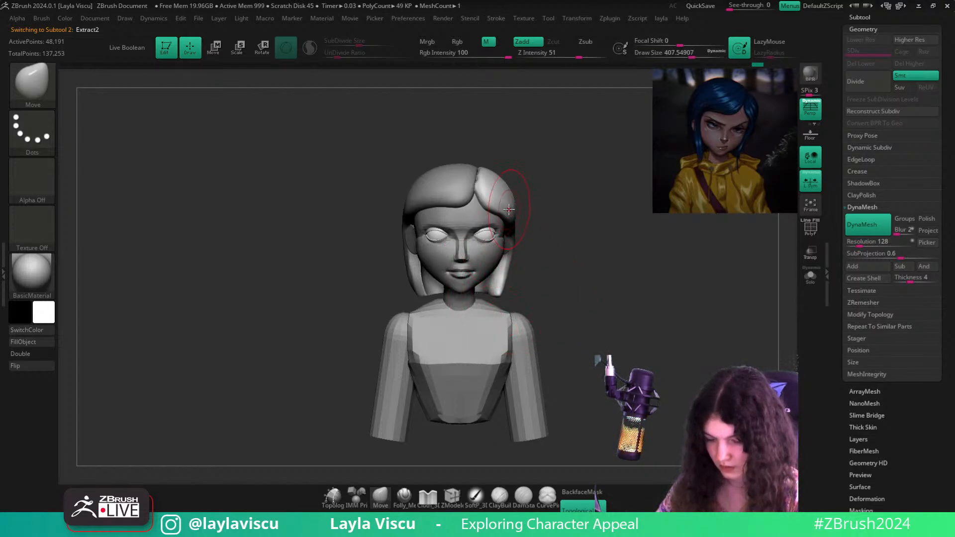
Smooth the crown of the new hair piece beside the part at a draw size of about 453 and check the piece in isolation
{"action": "key", "text": "shift"}
{"action": "left_click_drag", "start_coordinate": [519, 162], "coordinate": [507, 171]}
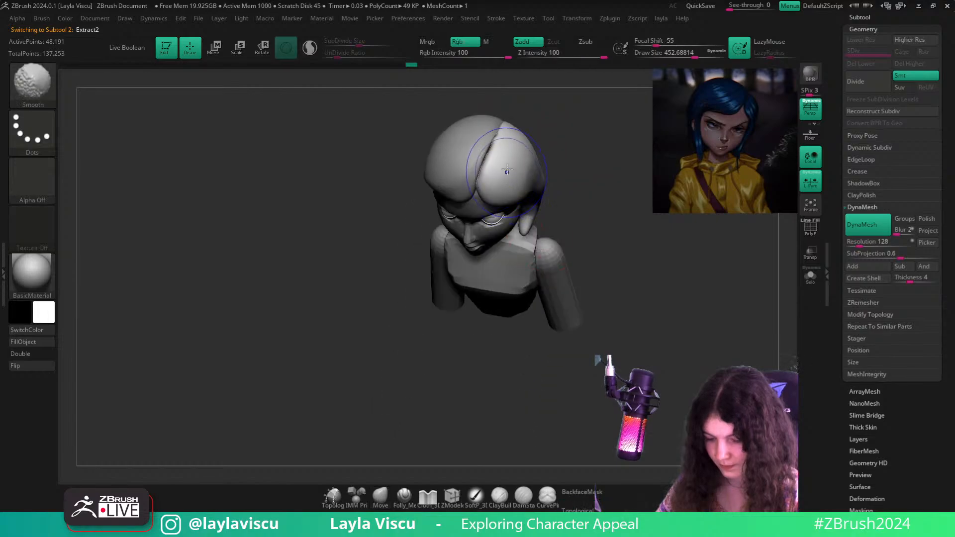
{"action": "mouse_move", "coordinate": [577, 139]}
{"action": "left_mouse_down", "text": "shift"}
{"action": "mouse_move", "coordinate": [607, 132]}
{"action": "mouse_move", "coordinate": [604, 225]}
{"action": "mouse_move", "coordinate": [624, 243]}
{"action": "mouse_move", "coordinate": [586, 219]}
{"action": "mouse_move", "coordinate": [572, 269]}
{"action": "left_mouse_up", "text": "shift"}
{"action": "left_click", "coordinate": [809, 279]}
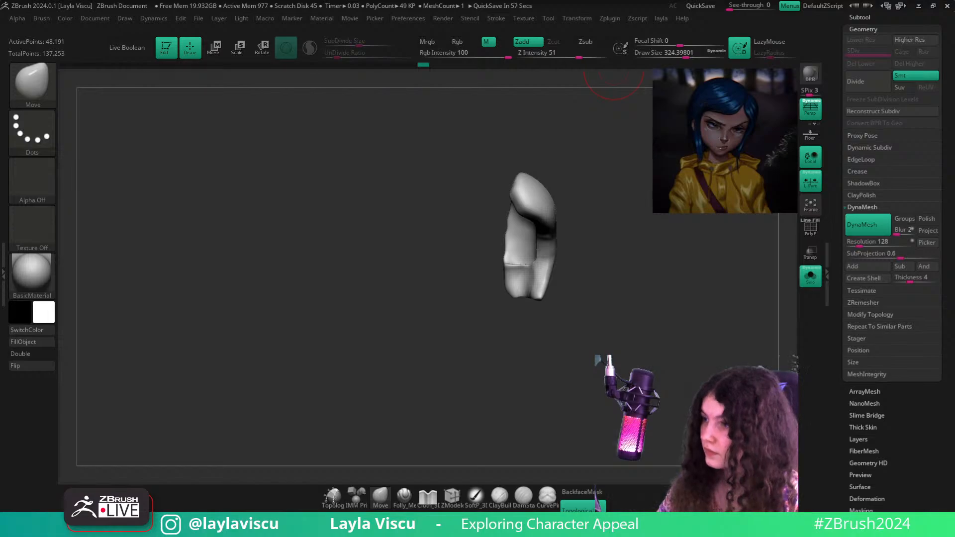
{"action": "left_click_drag", "start_coordinate": [623, 373], "coordinate": [780, 294], "text": "shift"}
{"action": "left_click", "coordinate": [810, 276]}
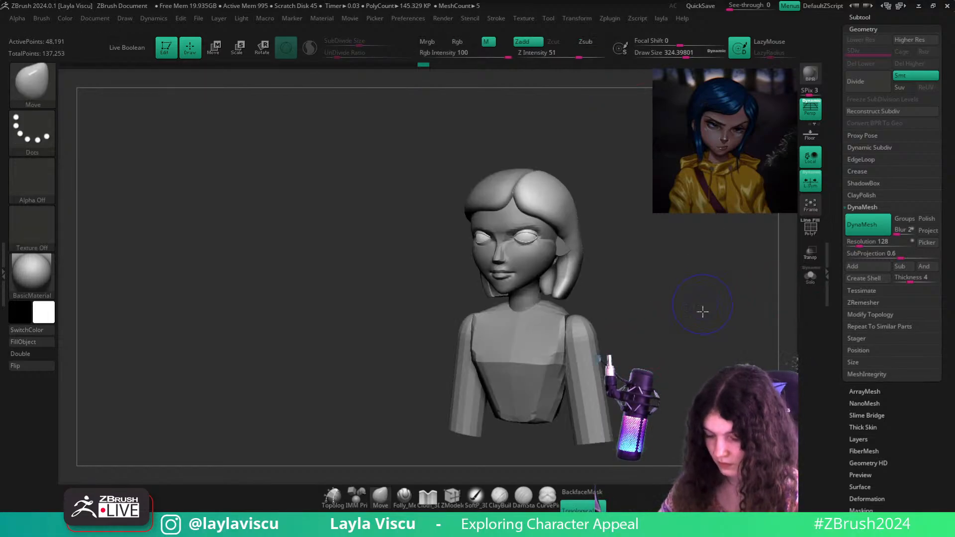
Merge the new hair piece down with the other hair piece into one subtool
{"action": "left_click", "coordinate": [873, 17]}
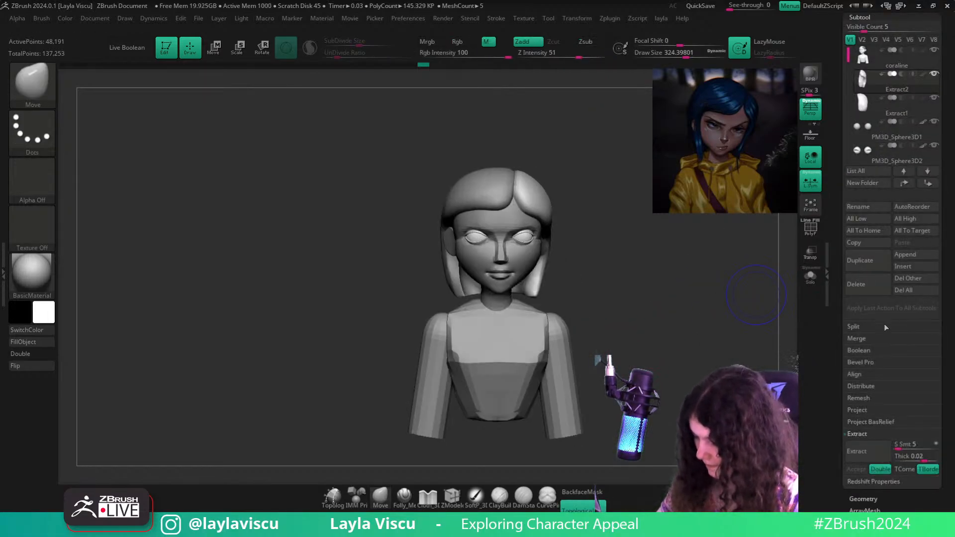
{"action": "left_click", "coordinate": [857, 338]}
{"action": "left_click", "coordinate": [863, 353]}
{"action": "key", "text": "Return"}
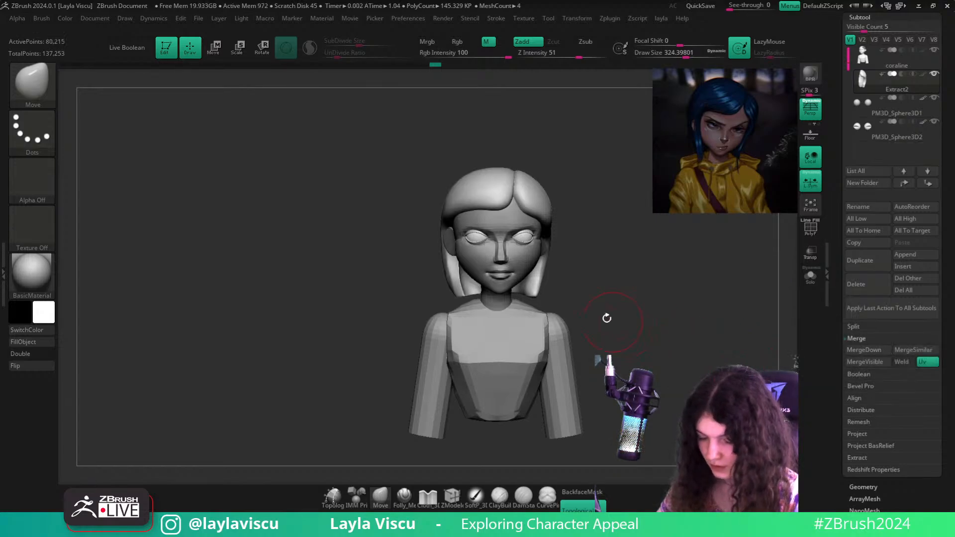
Display the merged hair's polygroups, isolate it and smooth the overlap along the inner seam between the two pieces
{"action": "key", "text": "shift+f"}
{"action": "mouse_move", "coordinate": [620, 253]}
{"action": "left_mouse_down"}
{"action": "mouse_move", "coordinate": [525, 245]}
{"action": "mouse_move", "coordinate": [610, 247]}
{"action": "mouse_move", "coordinate": [618, 256]}
{"action": "mouse_move", "coordinate": [609, 270]}
{"action": "left_mouse_up"}
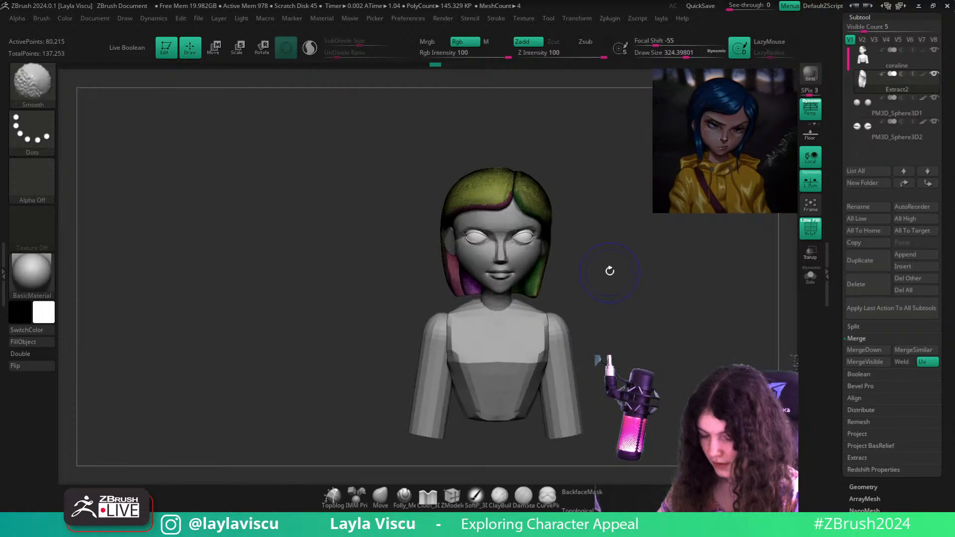
{"action": "scroll", "coordinate": [890, 324], "scroll_direction": "down", "scroll_amount": 5}
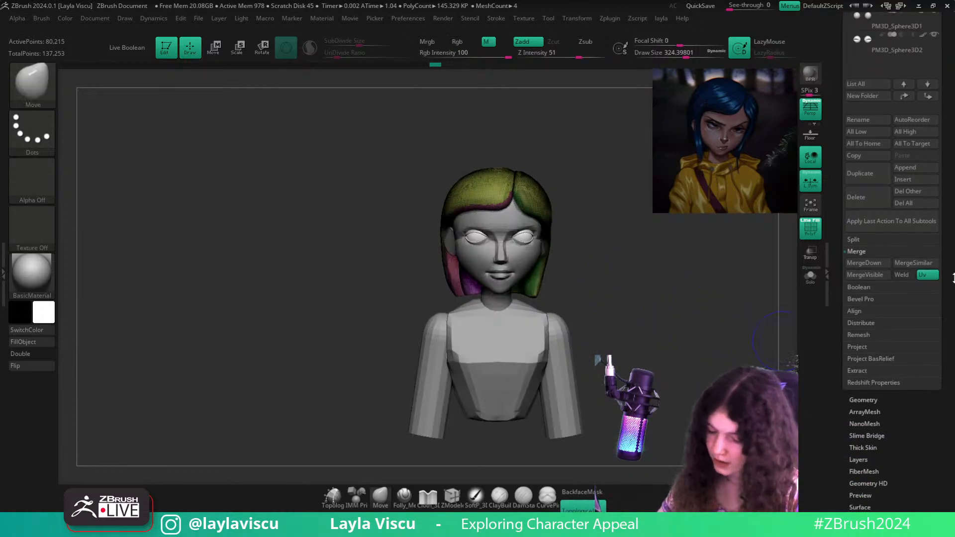
{"action": "left_click", "coordinate": [810, 276]}
{"action": "mouse_move", "coordinate": [500, 273]}
{"action": "right_mouse_down", "text": "ctrl"}
{"action": "mouse_move", "coordinate": [536, 299]}
{"action": "mouse_move", "coordinate": [539, 323]}
{"action": "right_mouse_up", "text": "ctrl"}
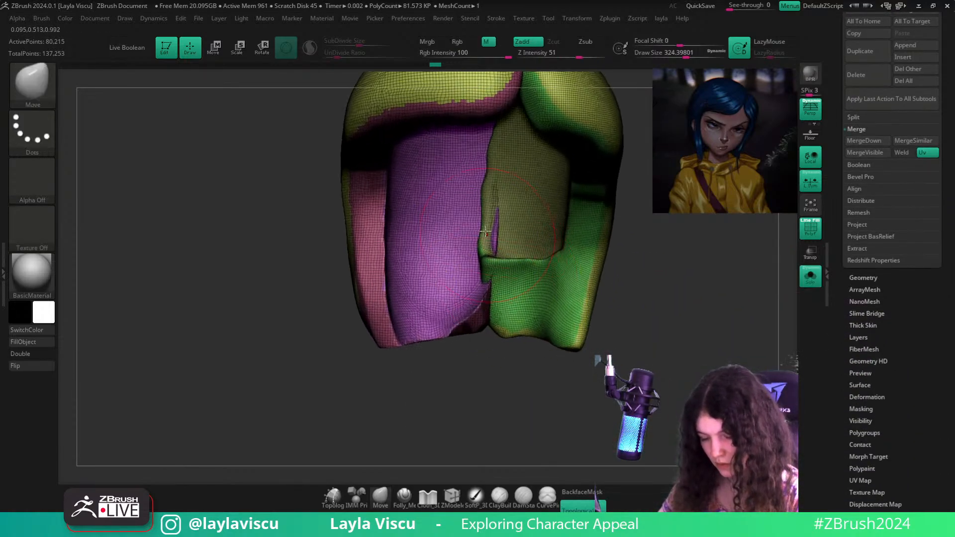
{"action": "left_click_drag", "start_coordinate": [490, 237], "coordinate": [489, 220], "text": "shift"}
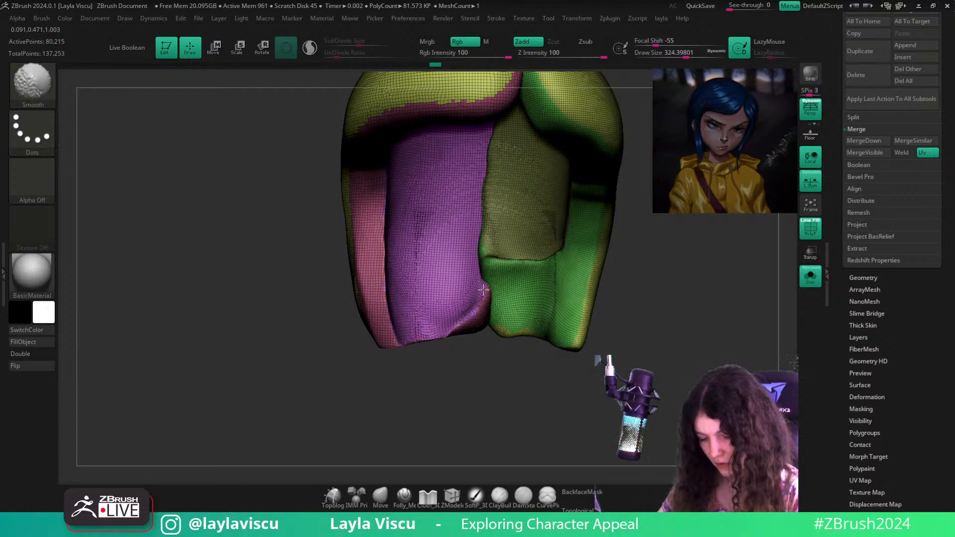
Try to ZRemesh the merged hair with Keep Groups enabled and a target polygon count of about 7.7
{"action": "key", "text": "shift+f"}
{"action": "left_click", "coordinate": [863, 278]}
{"action": "key", "text": "shift+f"}
{"action": "right_click_drag", "start_coordinate": [662, 358], "coordinate": [624, 301], "text": "ctrl"}
{"action": "mouse_move", "coordinate": [617, 330]}
{"action": "left_mouse_down"}
{"action": "mouse_move", "coordinate": [579, 320]}
{"action": "mouse_move", "coordinate": [617, 311]}
{"action": "left_mouse_up"}
{"action": "left_click", "coordinate": [862, 302]}
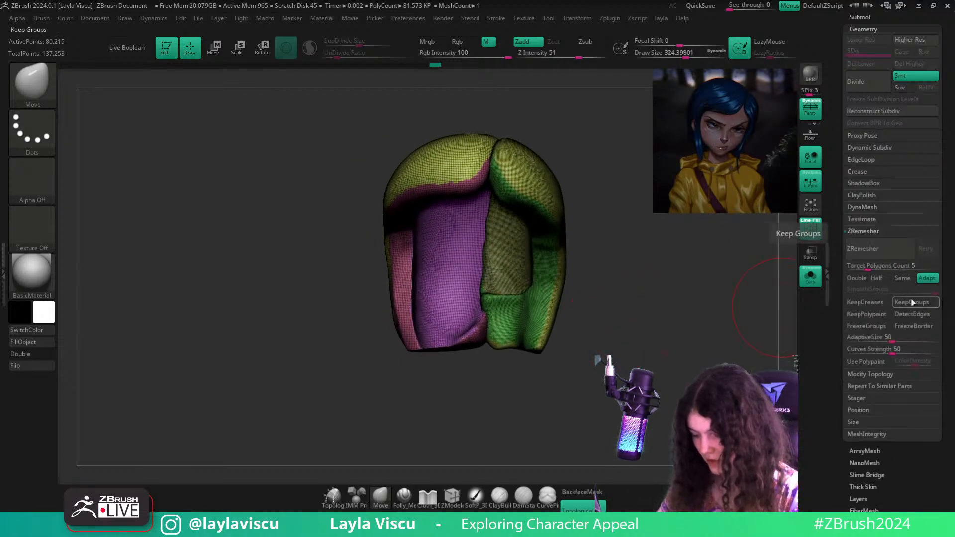
{"action": "left_click", "coordinate": [912, 301]}
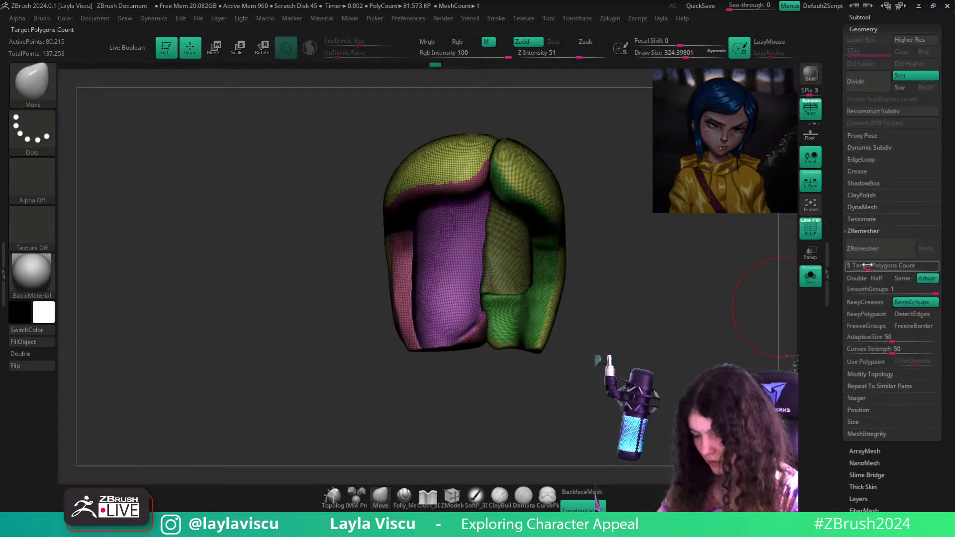
{"action": "left_click_drag", "start_coordinate": [866, 265], "coordinate": [873, 265]}
{"action": "left_click", "coordinate": [862, 248]}
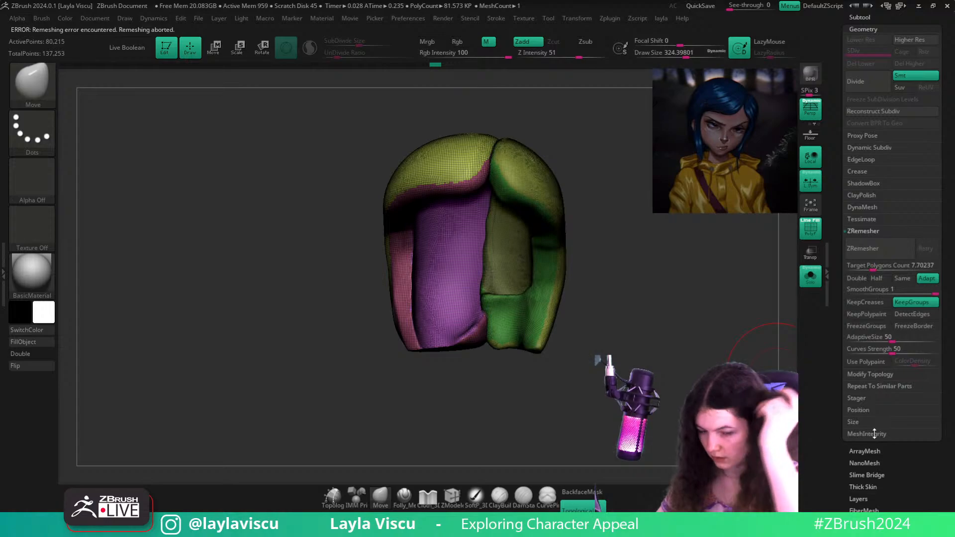
Repair the merged hair with Fix Mesh and rerun ZRemesher with the same settings
{"action": "left_click", "coordinate": [872, 380]}
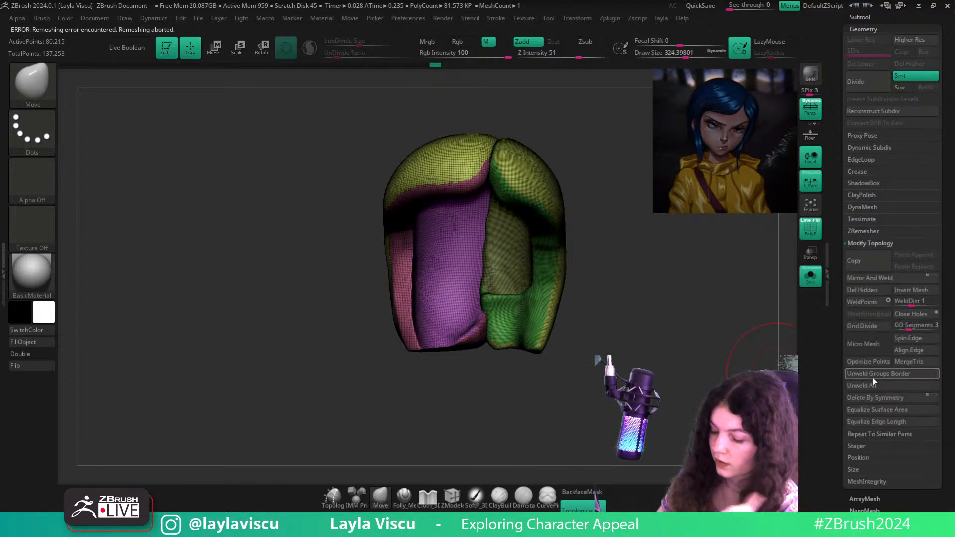
{"action": "left_click", "coordinate": [870, 476]}
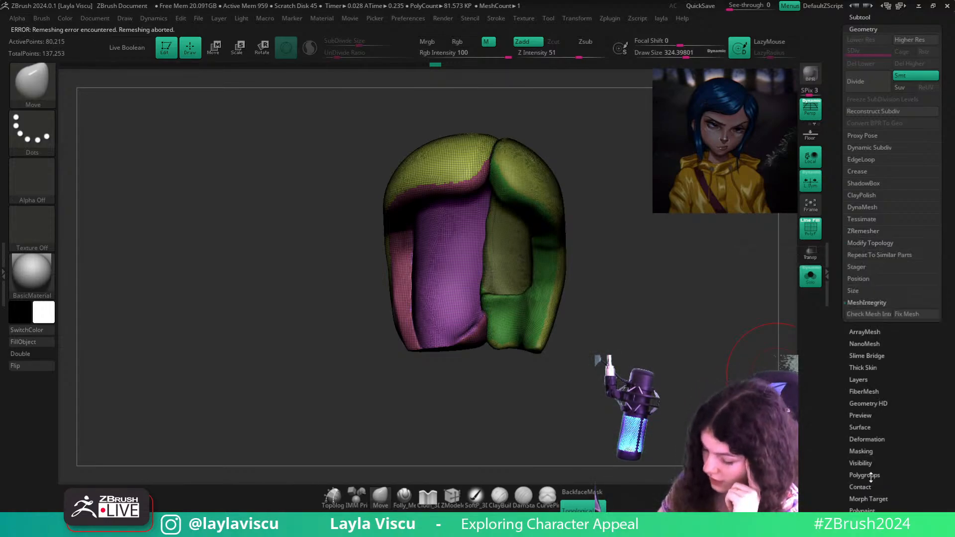
{"action": "left_click", "coordinate": [907, 316]}
{"action": "left_click", "coordinate": [863, 231]}
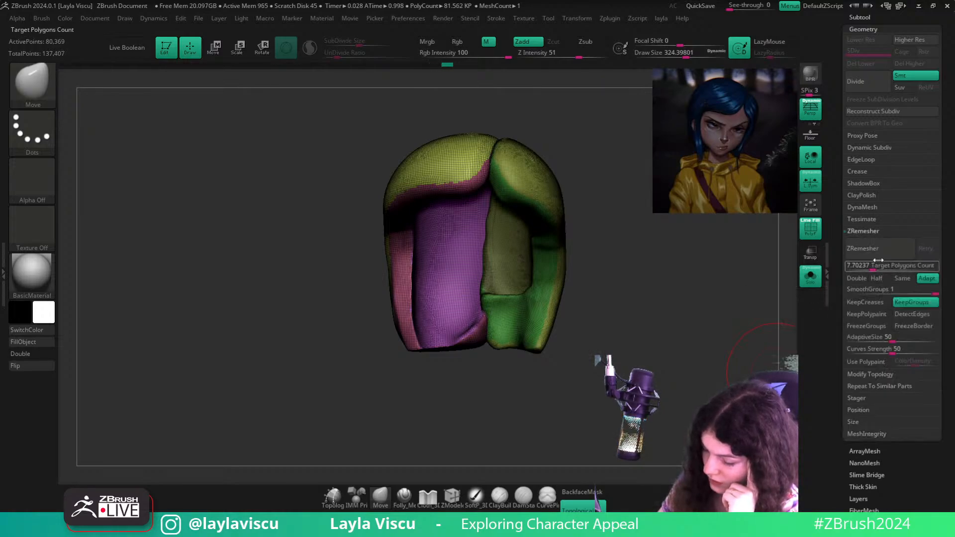
{"action": "left_click", "coordinate": [876, 251]}
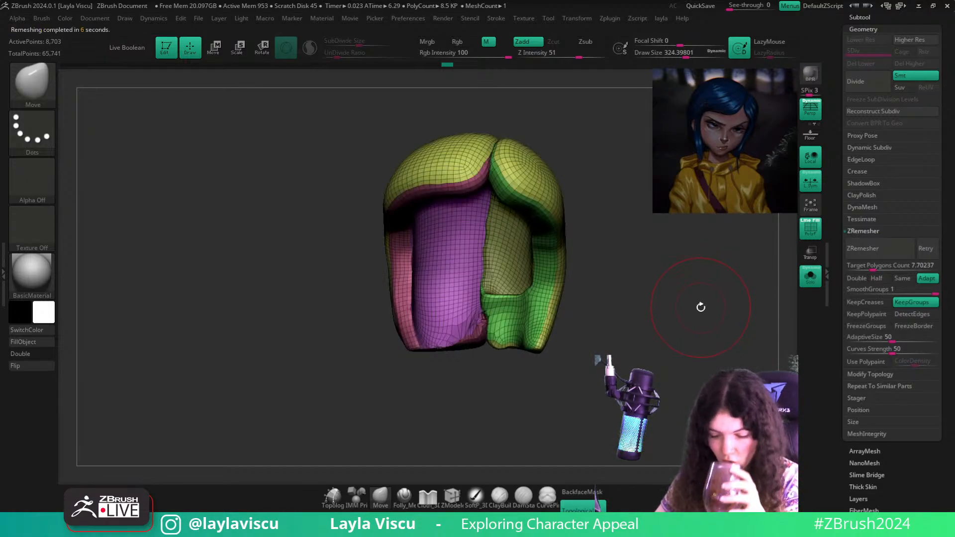
Inspect the jagged lower inner edge of the remeshed hair and run ZRemesher on it once more
{"action": "left_click_drag", "start_coordinate": [701, 307], "coordinate": [580, 344]}
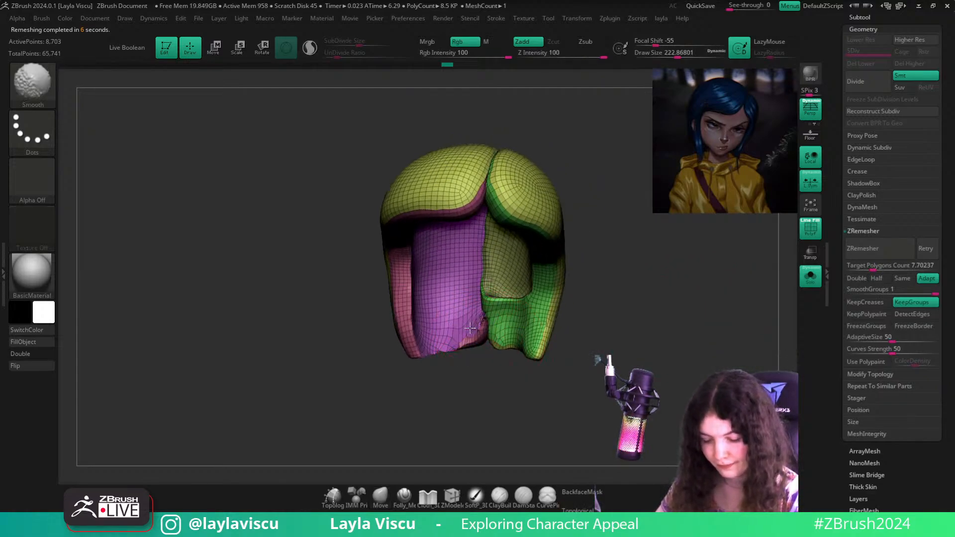
{"action": "right_click_drag", "start_coordinate": [473, 325], "coordinate": [570, 431], "text": "ctrl"}
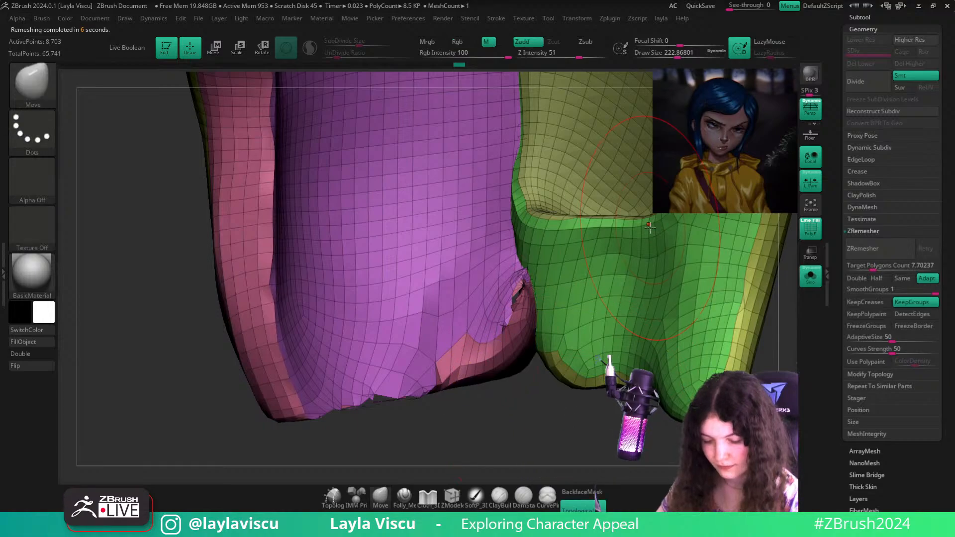
{"action": "key", "text": "grave"}
{"action": "left_click", "coordinate": [671, 148]}
{"action": "right_click_drag", "start_coordinate": [515, 344], "coordinate": [515, 293], "text": "ctrl"}
{"action": "left_click", "coordinate": [878, 246]}
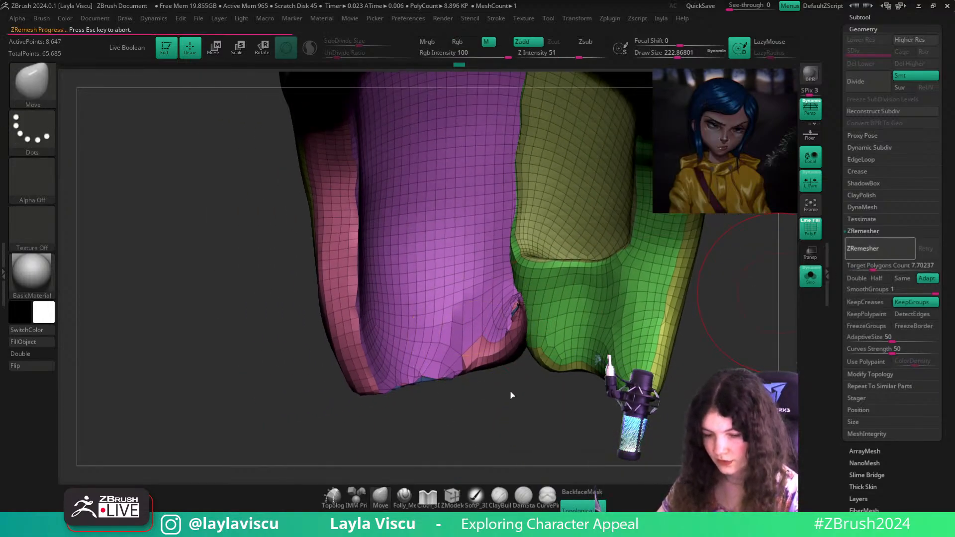
Undo the last ZRemesher attempts on the hair, returning to the dense mesh, and inspect its lower inner edge
{"action": "mouse_move", "coordinate": [521, 382]}
{"action": "right_mouse_down"}
{"action": "mouse_move", "coordinate": [534, 319]}
{"action": "mouse_move", "coordinate": [507, 298]}
{"action": "mouse_move", "coordinate": [477, 323]}
{"action": "right_mouse_up"}
{"action": "mouse_move", "coordinate": [435, 378]}
{"action": "right_mouse_down", "text": "ctrl"}
{"action": "mouse_move", "coordinate": [441, 323]}
{"action": "mouse_move", "coordinate": [464, 364]}
{"action": "right_mouse_up", "text": "ctrl"}
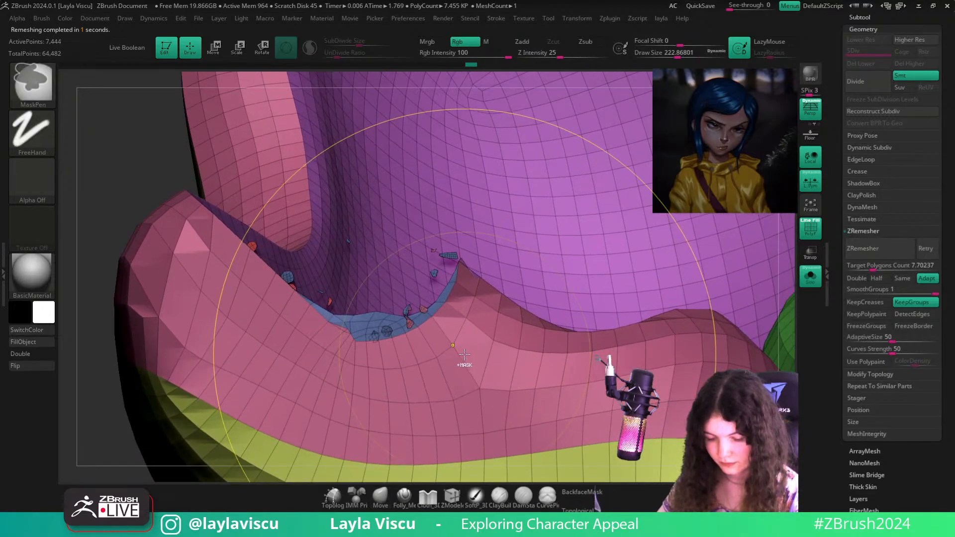
{"action": "key", "text": "ctrl+z"}
{"action": "key", "text": "ctrl+z"}
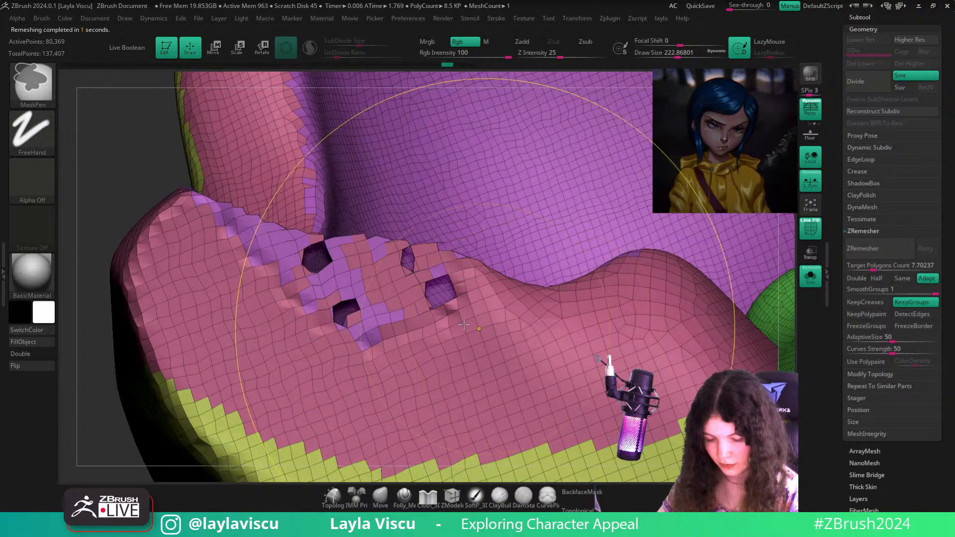
{"action": "right_click_drag", "start_coordinate": [484, 314], "coordinate": [462, 365], "text": "ctrl"}
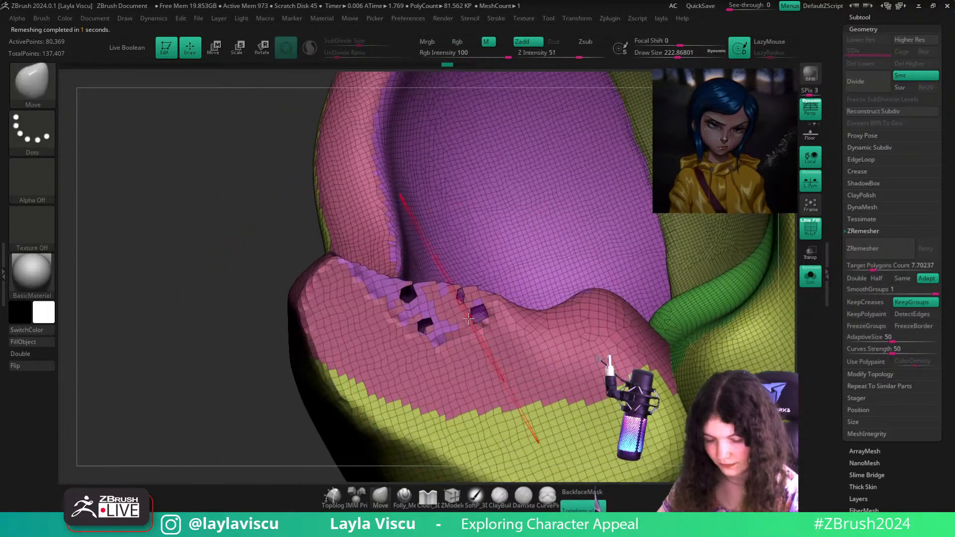
Try to smooth over the holes along the hair's lower inner edge
{"action": "left_click", "coordinate": [312, 53]}
{"action": "mouse_move", "coordinate": [450, 319]}
{"action": "left_mouse_down", "text": "shift"}
{"action": "mouse_move", "coordinate": [428, 299]}
{"action": "mouse_move", "coordinate": [419, 309]}
{"action": "left_mouse_up", "text": "shift"}
{"action": "left_click_drag", "start_coordinate": [244, 316], "coordinate": [259, 427]}
{"action": "key", "text": "ctrl+z"}
{"action": "left_click", "coordinate": [314, 53]}
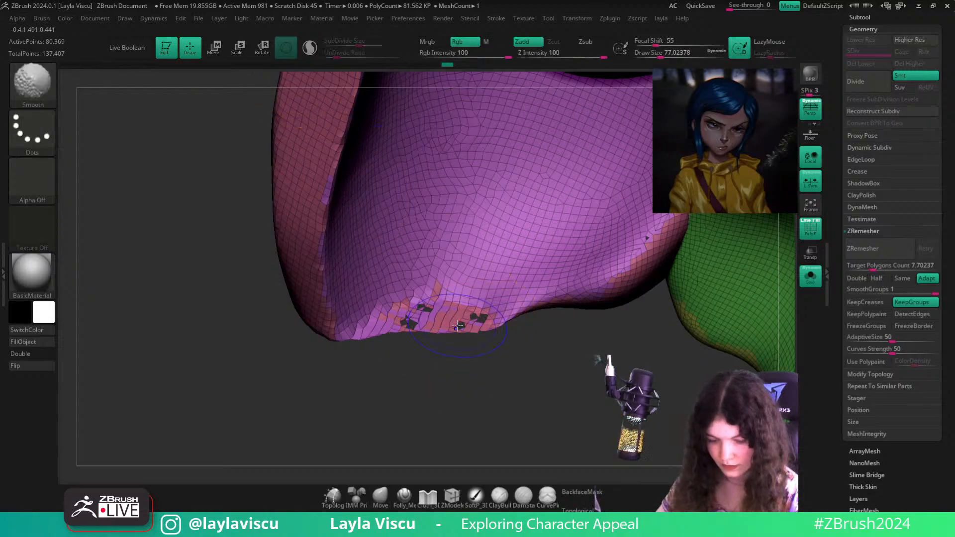
{"action": "mouse_move", "coordinate": [460, 319]}
{"action": "left_mouse_down", "text": "shift"}
{"action": "mouse_move", "coordinate": [438, 316]}
{"action": "mouse_move", "coordinate": [472, 303]}
{"action": "mouse_move", "coordinate": [422, 297]}
{"action": "mouse_move", "coordinate": [480, 314]}
{"action": "left_mouse_up", "text": "shift"}
{"action": "key", "text": "ctrl+z"}
Inflate the thin, holed area on the hair's lower inner edge with the Inflat brush at a draw size of about 120
{"action": "key", "text": "b"}
{"action": "key", "text": "i"}
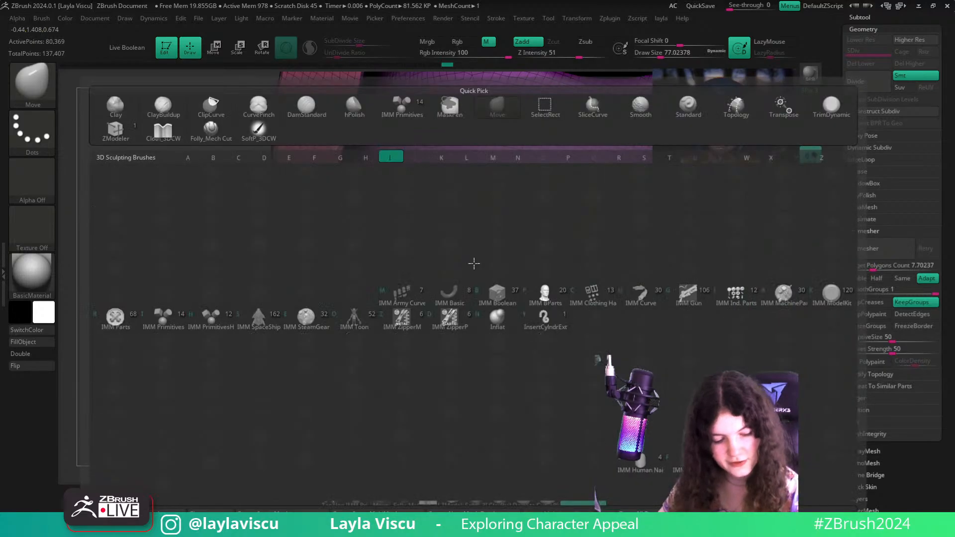
{"action": "key", "text": "n"}
{"action": "mouse_move", "coordinate": [499, 386]}
{"action": "left_mouse_down"}
{"action": "mouse_move", "coordinate": [501, 423]}
{"action": "mouse_move", "coordinate": [495, 181]}
{"action": "mouse_move", "coordinate": [511, 229]}
{"action": "mouse_move", "coordinate": [494, 384]}
{"action": "mouse_move", "coordinate": [485, 379]}
{"action": "left_mouse_up"}
{"action": "key", "text": "s"}
{"action": "left_click_drag", "start_coordinate": [434, 325], "coordinate": [440, 325]}
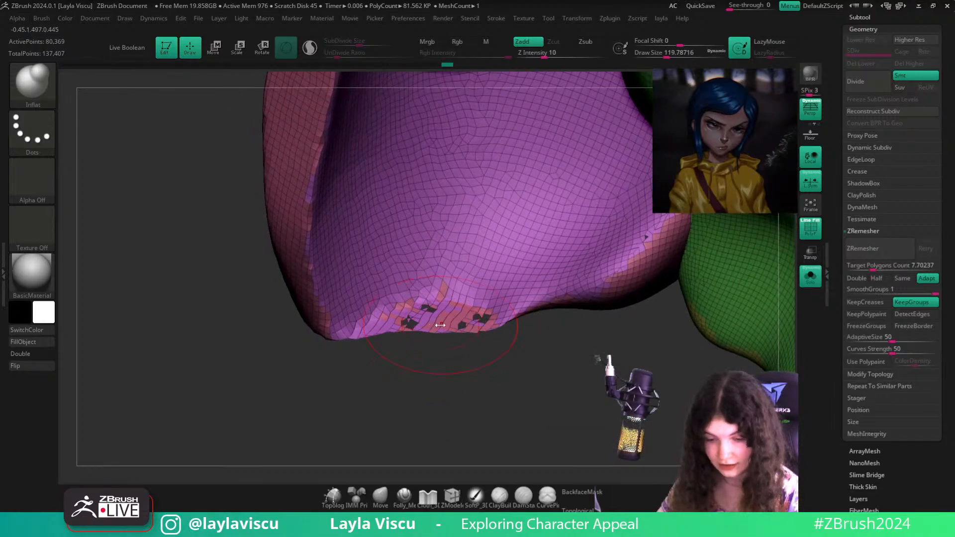
{"action": "key", "text": "s"}
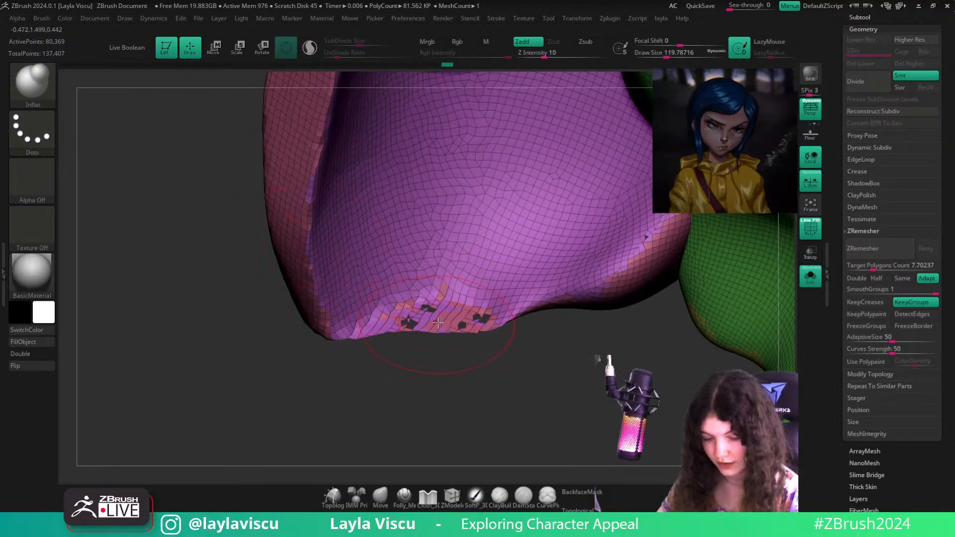
{"action": "left_click_drag", "start_coordinate": [437, 322], "coordinate": [457, 326]}
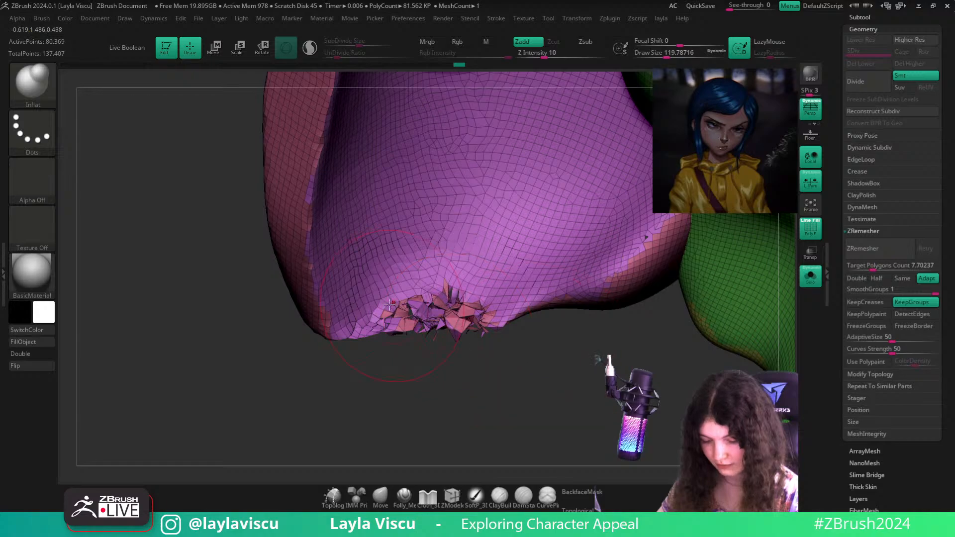
{"action": "left_click_drag", "start_coordinate": [390, 304], "coordinate": [456, 301]}
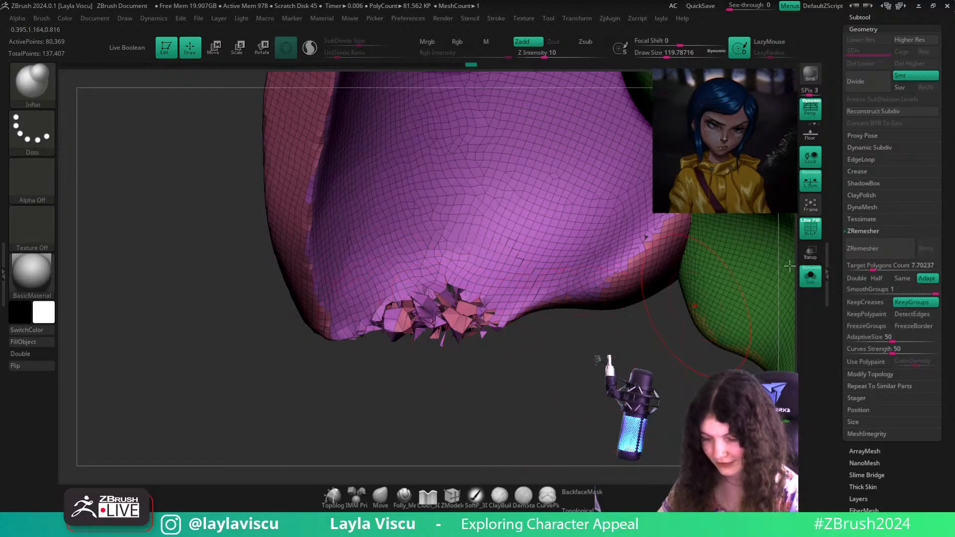
Rebuild the hair with DynaMesh at resolution 128 and smooth the rough patch along its lower inner edge
{"action": "left_click", "coordinate": [862, 207]}
{"action": "left_click_drag", "start_coordinate": [578, 386], "coordinate": [599, 421], "text": "ctrl"}
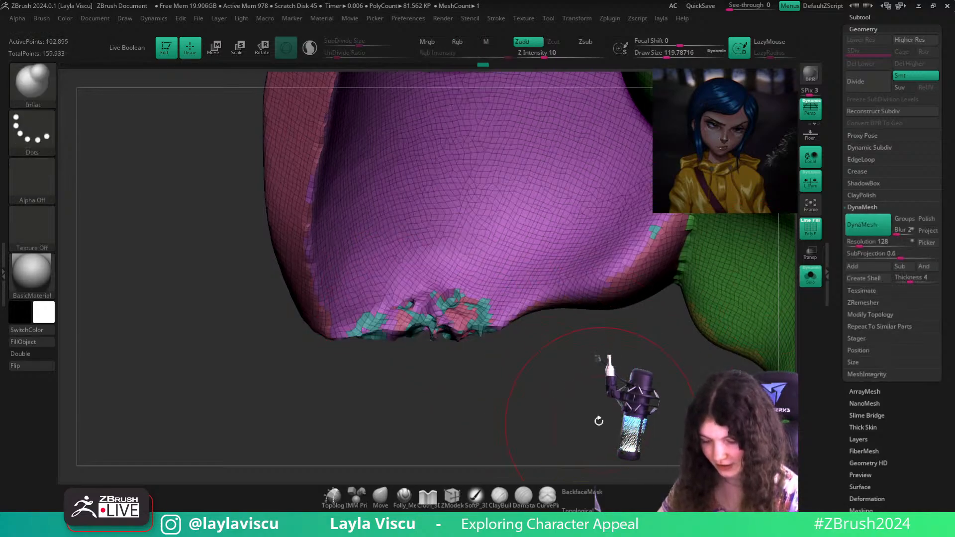
{"action": "right_click_drag", "start_coordinate": [555, 377], "coordinate": [465, 346], "text": "ctrl"}
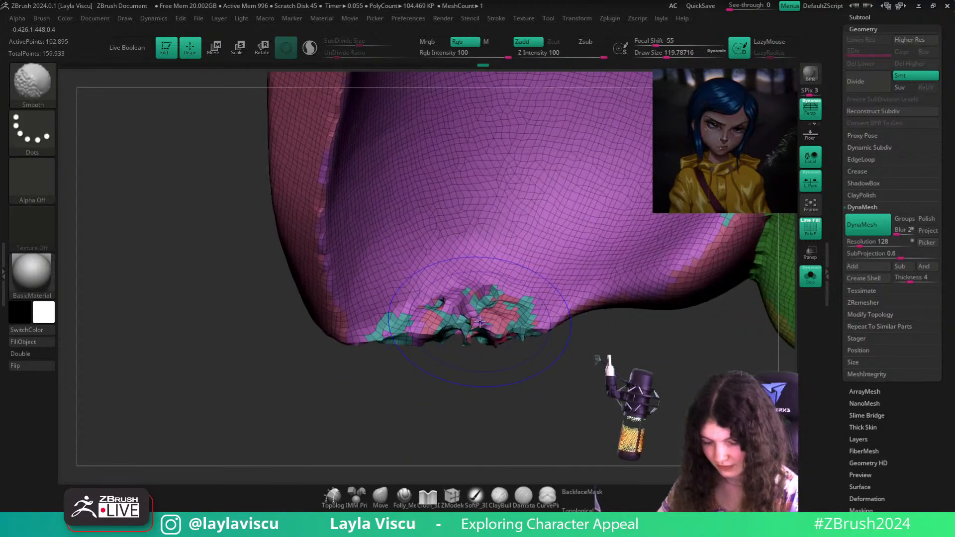
{"action": "left_click_drag", "start_coordinate": [447, 318], "coordinate": [477, 311], "text": "shift"}
{"action": "mouse_move", "coordinate": [480, 313]}
{"action": "right_mouse_down"}
{"action": "mouse_move", "coordinate": [490, 389]}
{"action": "mouse_move", "coordinate": [490, 164]}
{"action": "mouse_move", "coordinate": [507, 348]}
{"action": "right_mouse_up"}
{"action": "left_click_drag", "start_coordinate": [510, 355], "coordinate": [428, 343], "text": "shift"}
{"action": "mouse_move", "coordinate": [235, 335]}
{"action": "left_mouse_down"}
{"action": "mouse_move", "coordinate": [242, 429]}
{"action": "mouse_move", "coordinate": [468, 407]}
{"action": "mouse_move", "coordinate": [512, 394]}
{"action": "mouse_move", "coordinate": [494, 266]}
{"action": "mouse_move", "coordinate": [343, 324]}
{"action": "mouse_move", "coordinate": [513, 367]}
{"action": "mouse_move", "coordinate": [556, 436]}
{"action": "mouse_move", "coordinate": [593, 420]}
{"action": "mouse_move", "coordinate": [512, 405]}
{"action": "mouse_move", "coordinate": [527, 320]}
{"action": "mouse_move", "coordinate": [529, 385]}
{"action": "mouse_move", "coordinate": [564, 337]}
{"action": "left_mouse_up"}
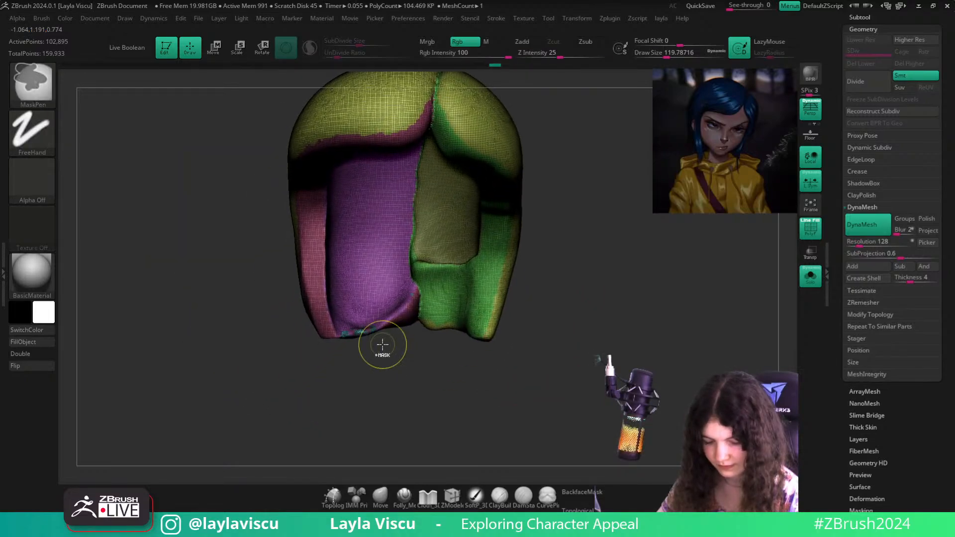
Combine the whole hair into a single polygroup and turn off the polyframe display
{"action": "mouse_move", "coordinate": [383, 343]}
{"action": "right_mouse_down", "text": "ctrl"}
{"action": "mouse_move", "coordinate": [426, 394]}
{"action": "mouse_move", "coordinate": [345, 333]}
{"action": "right_mouse_up", "text": "ctrl"}
{"action": "key", "text": "ctrl+w"}
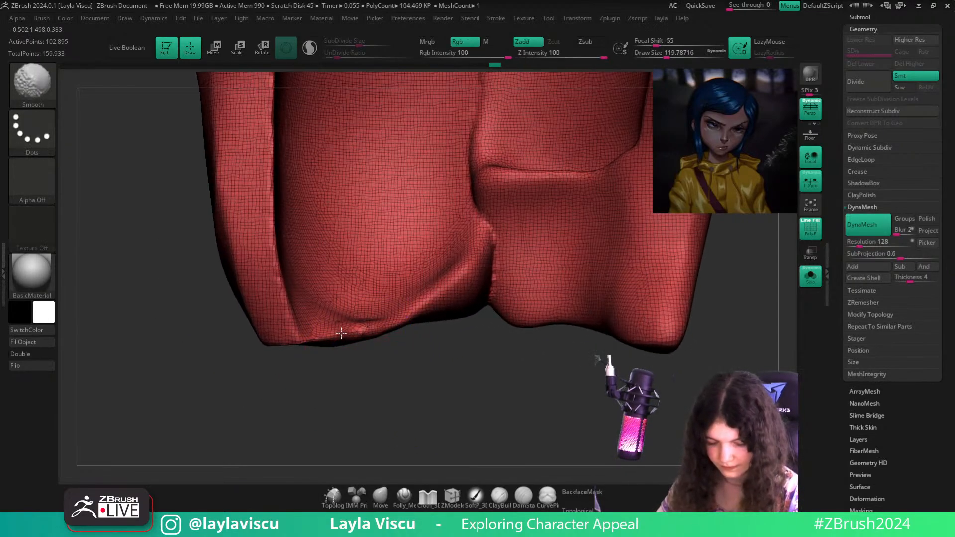
{"action": "left_click_drag", "start_coordinate": [474, 356], "coordinate": [451, 245]}
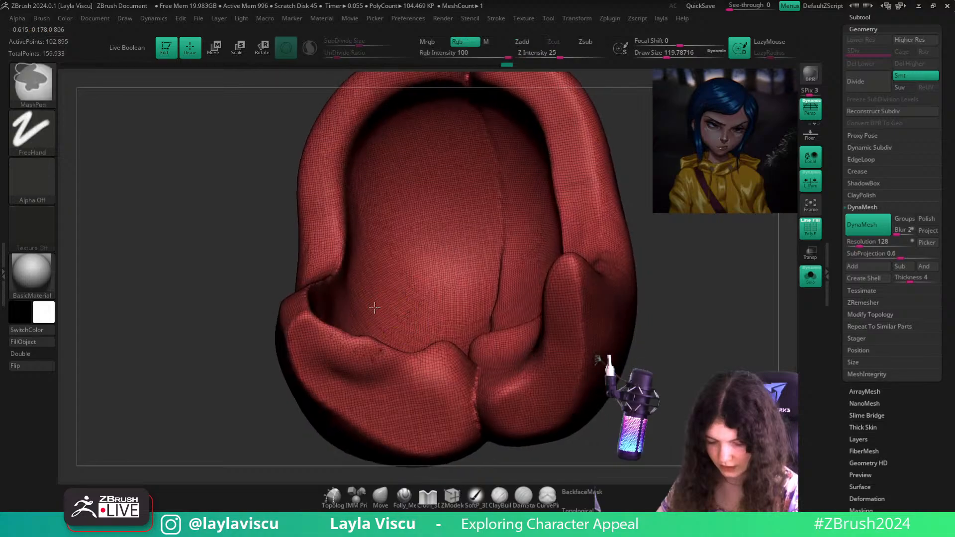
{"action": "right_click_drag", "start_coordinate": [373, 309], "coordinate": [343, 248], "text": "ctrl"}
{"action": "left_click_drag", "start_coordinate": [602, 397], "coordinate": [507, 369]}
{"action": "key", "text": "shift+f"}
{"action": "right_click_drag", "start_coordinate": [488, 386], "coordinate": [512, 438], "text": "ctrl"}
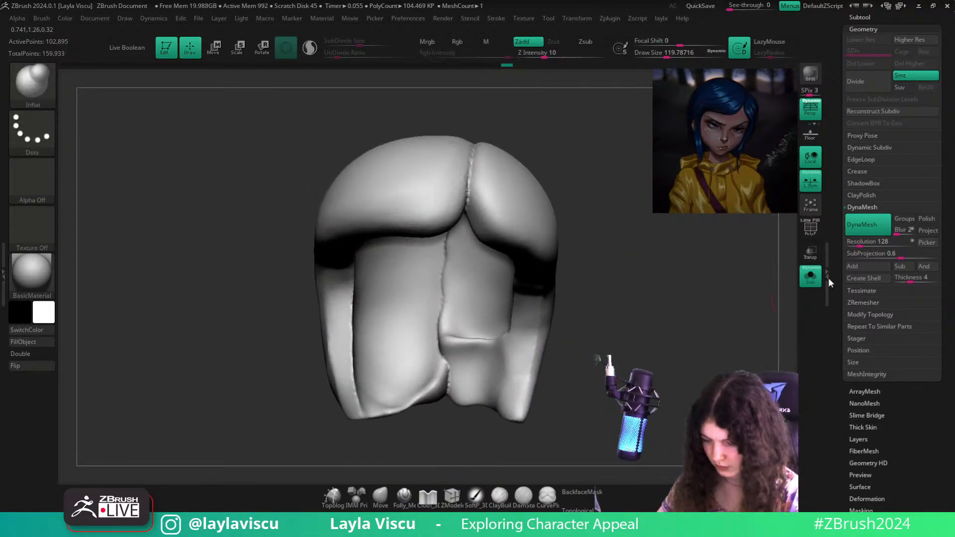
ZRemesh the hair with Keep Groups off and a target polygon count of about 7.7
{"action": "left_click", "coordinate": [862, 302]}
{"action": "left_click", "coordinate": [918, 301]}
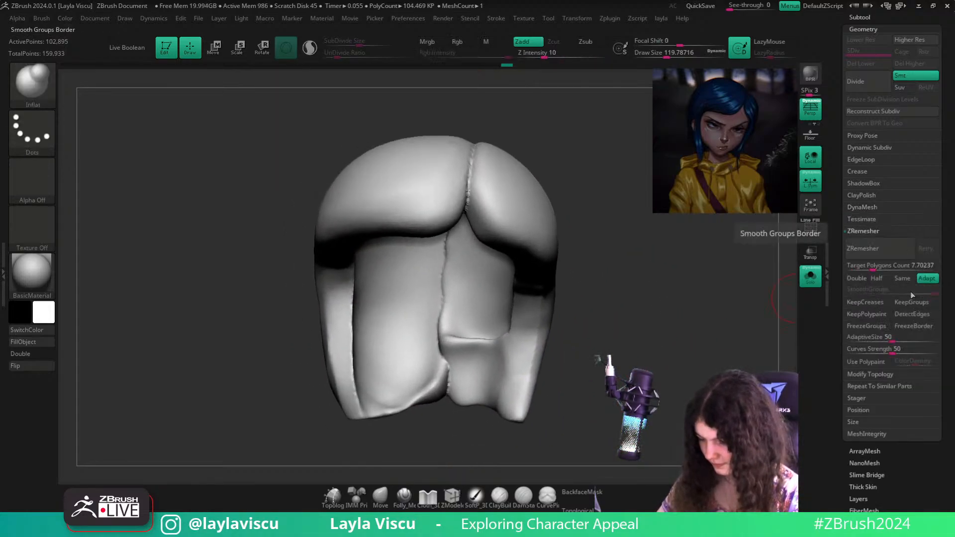
{"action": "left_click", "coordinate": [879, 248]}
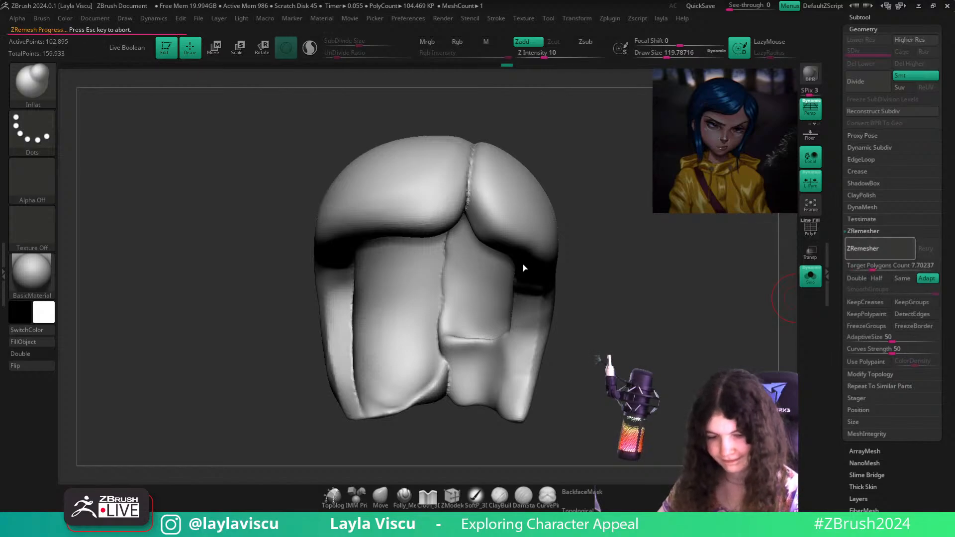
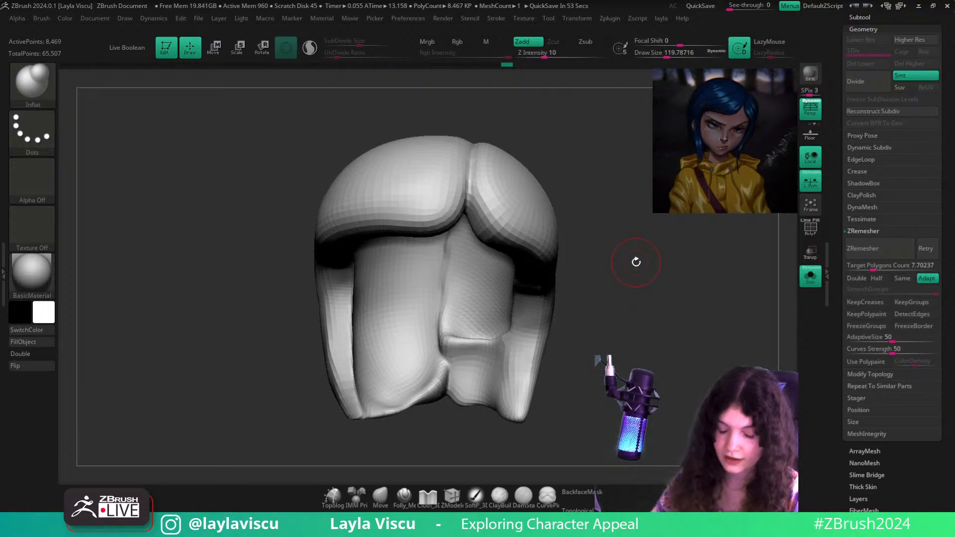
{"action": "right_click_drag", "start_coordinate": [640, 321], "coordinate": [588, 275], "text": "ctrl"}
{"action": "key", "text": "shift+f"}
{"action": "key", "text": "shift+f"}
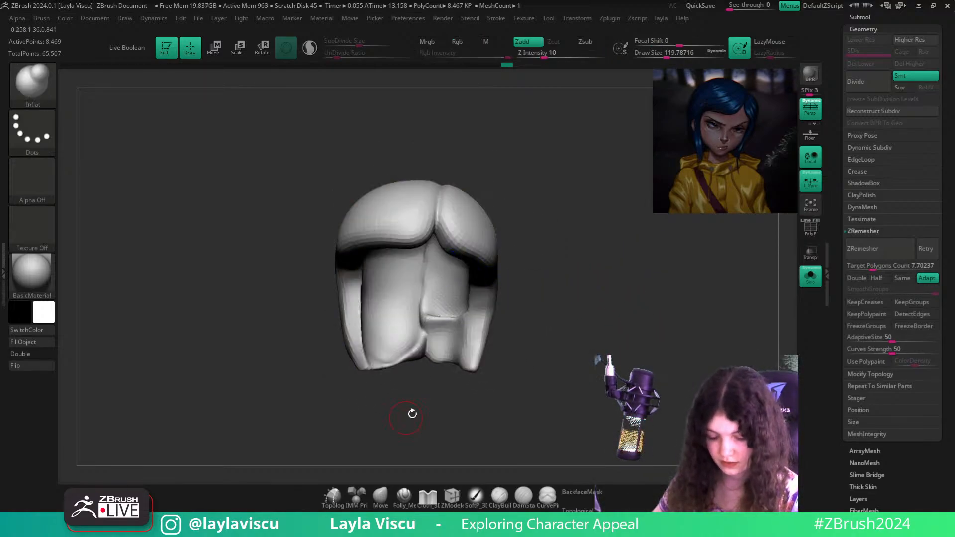
Try to carve a strand line across the smaller fringe section with the DamStandard brush
{"action": "key", "text": "b"}
{"action": "key", "text": "d"}
{"action": "key", "text": "s"}
{"action": "left_click_drag", "start_coordinate": [448, 214], "coordinate": [498, 259]}
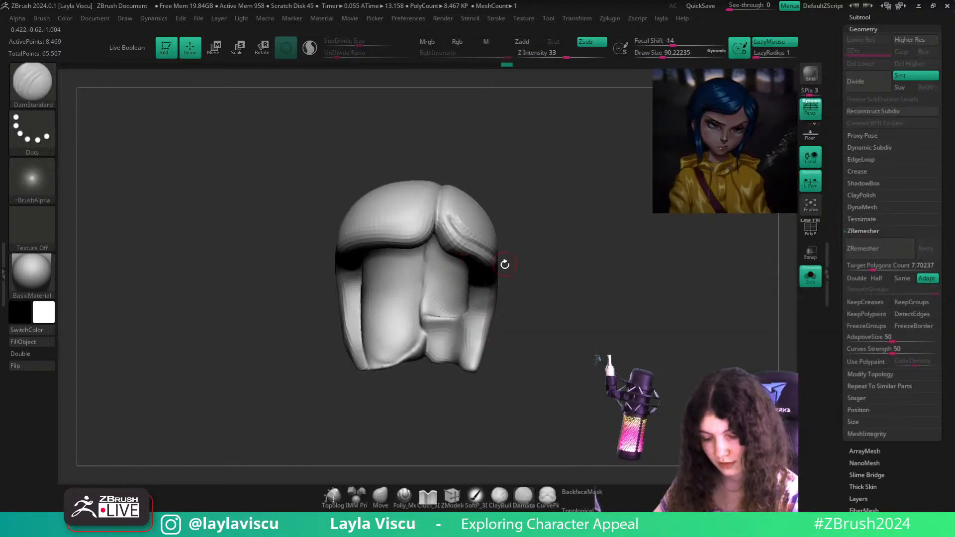
{"action": "right_click_drag", "start_coordinate": [505, 264], "coordinate": [451, 220]}
{"action": "mouse_move", "coordinate": [641, 268]}
{"action": "right_mouse_down", "text": "ctrl"}
{"action": "mouse_move", "coordinate": [678, 294]}
{"action": "mouse_move", "coordinate": [742, 294]}
{"action": "mouse_move", "coordinate": [747, 281]}
{"action": "mouse_move", "coordinate": [747, 302]}
{"action": "right_mouse_up", "text": "ctrl"}
{"action": "key", "text": "ctrl+z"}
{"action": "key", "text": "ctrl+z"}
{"action": "key", "text": "ctrl+z"}
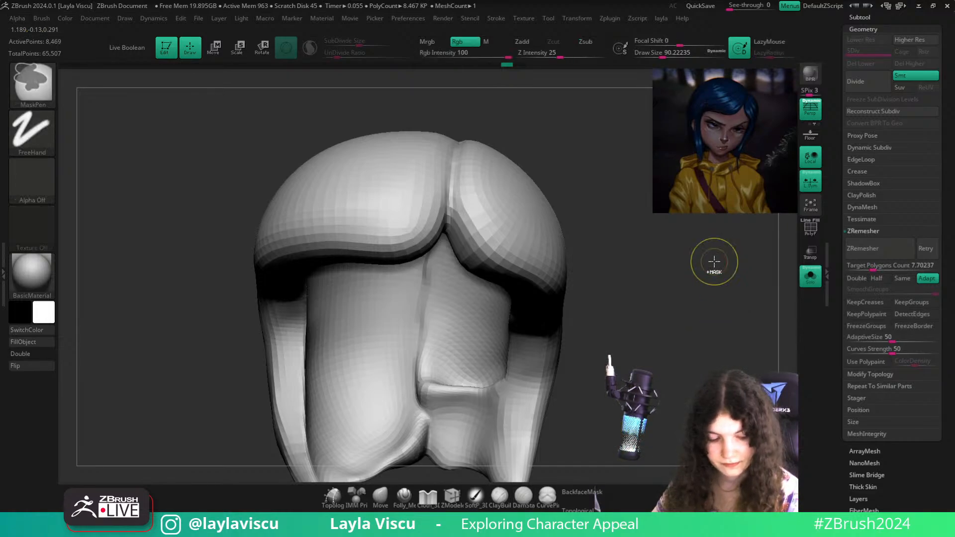
Subdivide the remeshed hair up to subdivision level 4
{"action": "key", "text": "ctrl+d"}
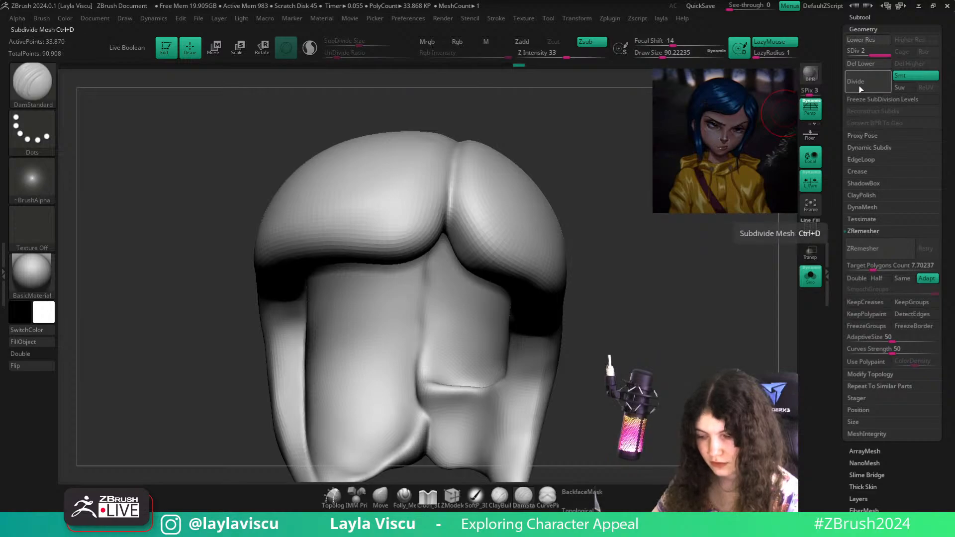
{"action": "key", "text": "ctrl+d"}
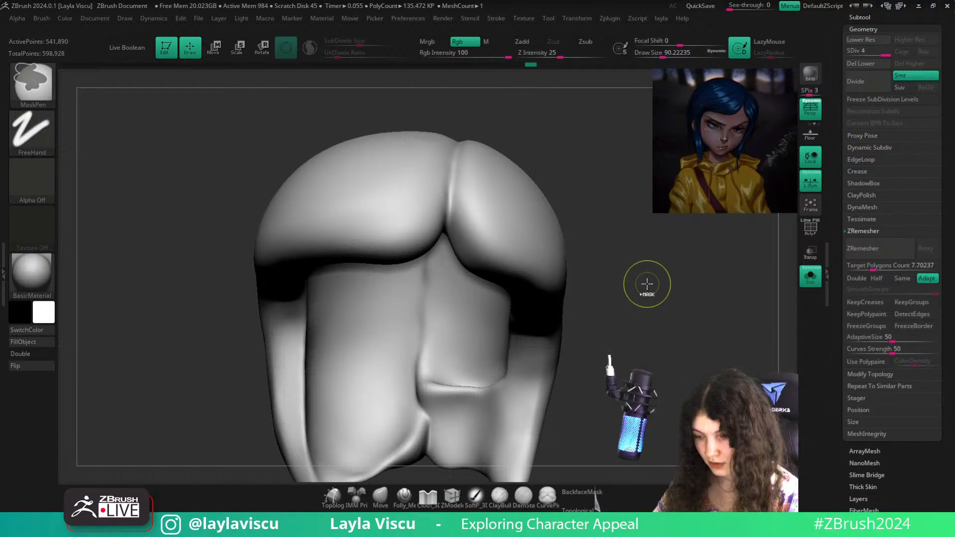
{"action": "left_click_drag", "start_coordinate": [647, 284], "coordinate": [631, 280]}
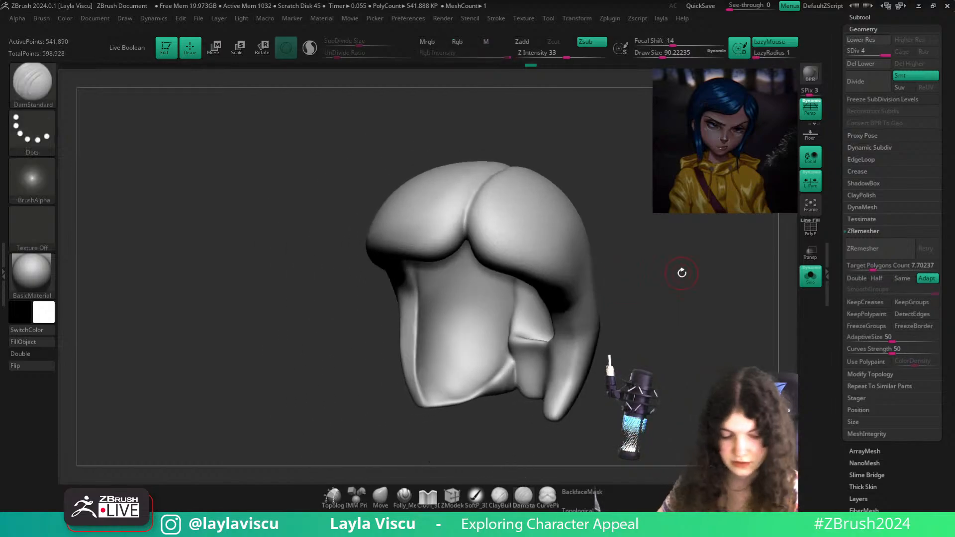
Switch to the Folly_Hair brush, try a stroke along the smaller fringe section and set the draw size to about 140
{"action": "key", "text": "b"}
{"action": "key", "text": "f"}
{"action": "key", "text": "h"}
{"action": "mouse_move", "coordinate": [491, 216]}
{"action": "left_mouse_down"}
{"action": "mouse_move", "coordinate": [591, 342]}
{"action": "mouse_move", "coordinate": [499, 230]}
{"action": "mouse_move", "coordinate": [478, 222]}
{"action": "mouse_move", "coordinate": [600, 359]}
{"action": "left_mouse_up"}
{"action": "key", "text": "ctrl+z"}
{"action": "key", "text": "s"}
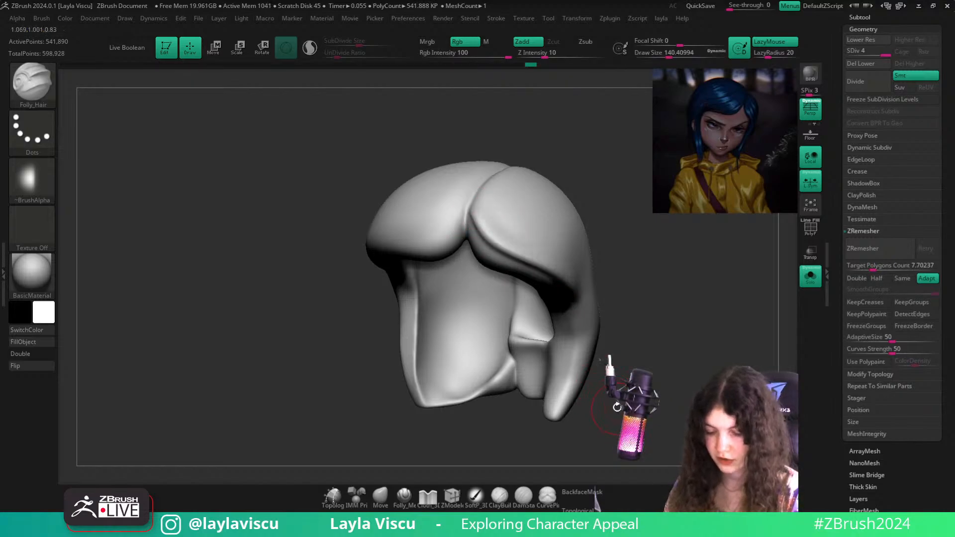
Sculpt a strand groove across the smaller fringe section at subdivision level 1 and check it at level 3
{"action": "key", "text": "shift+d"}
{"action": "key", "text": "shift+d"}
{"action": "key", "text": "shift+d"}
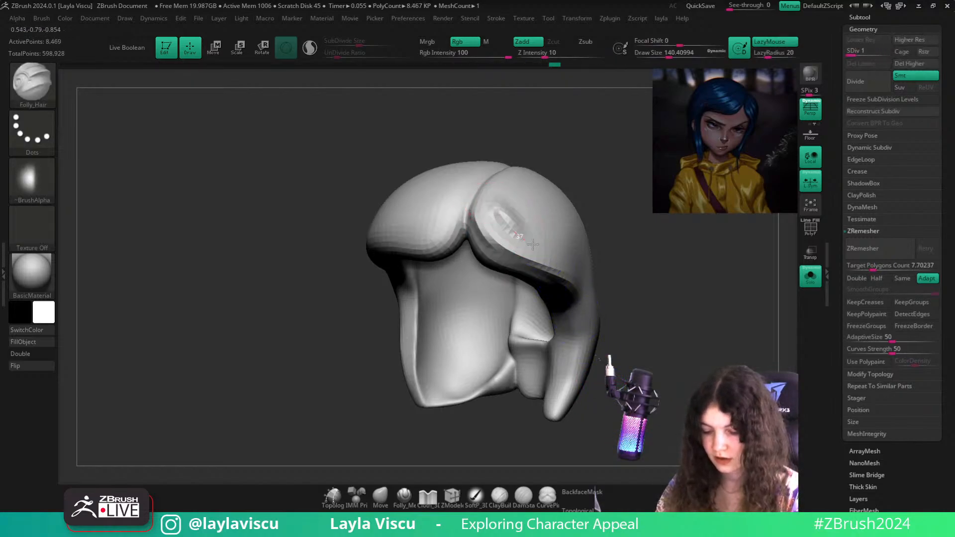
{"action": "left_click_drag", "start_coordinate": [682, 355], "coordinate": [678, 337]}
{"action": "key", "text": "d"}
{"action": "key", "text": "d"}
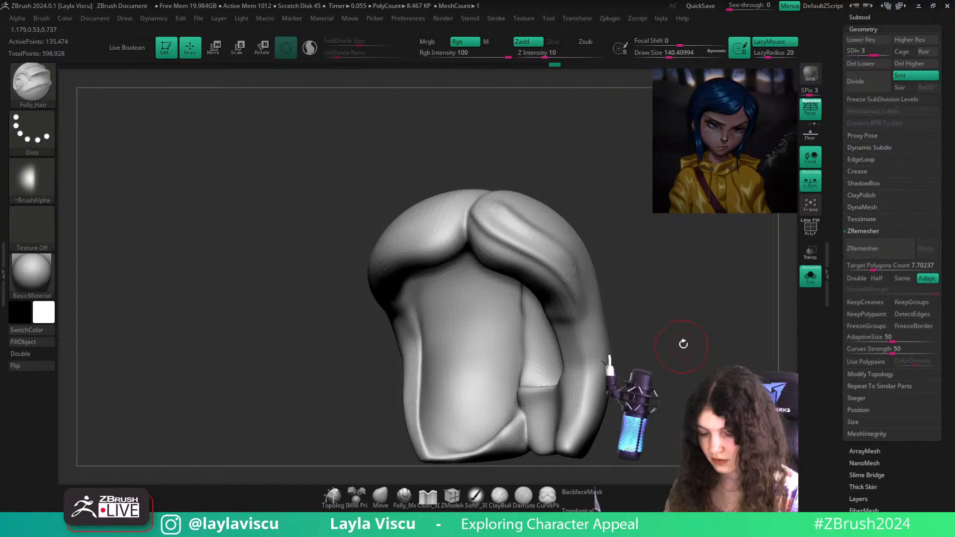
Examine the fringe strokes from several angles while comparing subdivision levels 1 to 3
{"action": "key", "text": "shift+d"}
{"action": "key", "text": "shift+d"}
{"action": "left_click_drag", "start_coordinate": [684, 379], "coordinate": [696, 379], "text": "shift"}
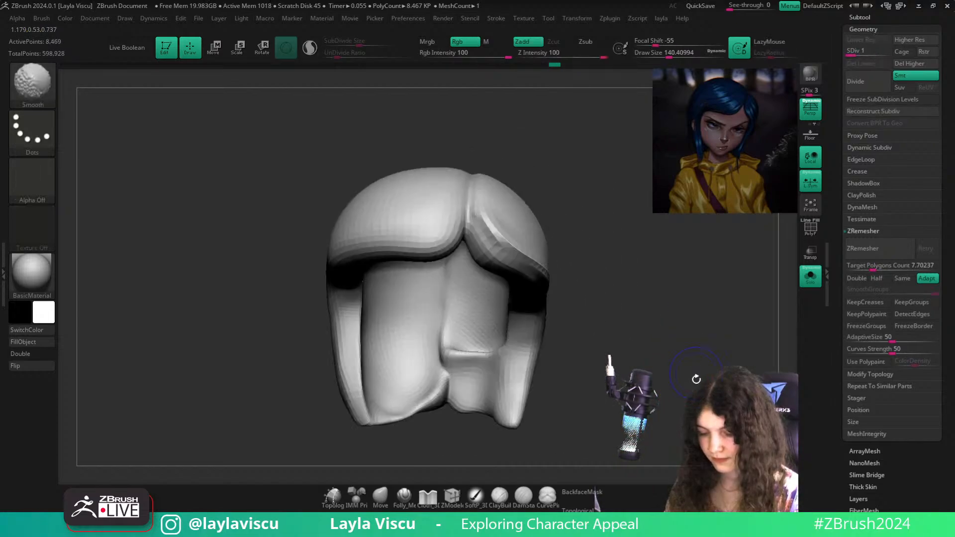
{"action": "key", "text": "d"}
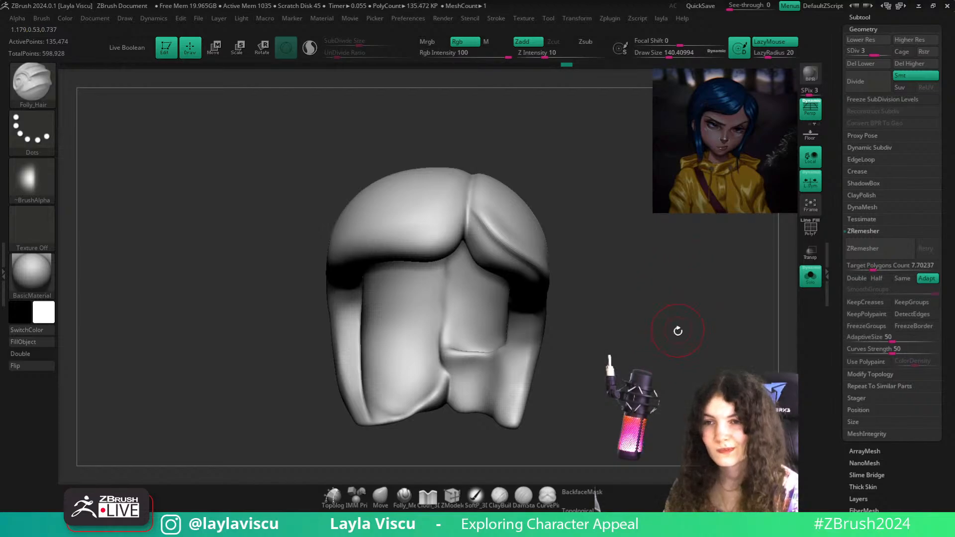
{"action": "mouse_move", "coordinate": [677, 331]}
{"action": "left_mouse_down"}
{"action": "mouse_move", "coordinate": [670, 330]}
{"action": "mouse_move", "coordinate": [689, 367]}
{"action": "mouse_move", "coordinate": [677, 356]}
{"action": "left_mouse_up"}
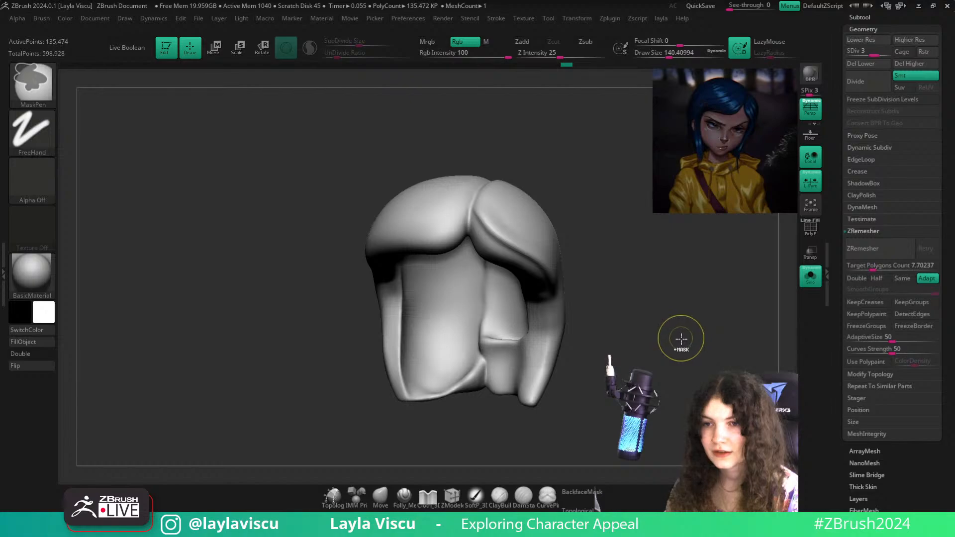
{"action": "key", "text": "shift+d"}
{"action": "left_click_drag", "start_coordinate": [684, 343], "coordinate": [683, 383]}
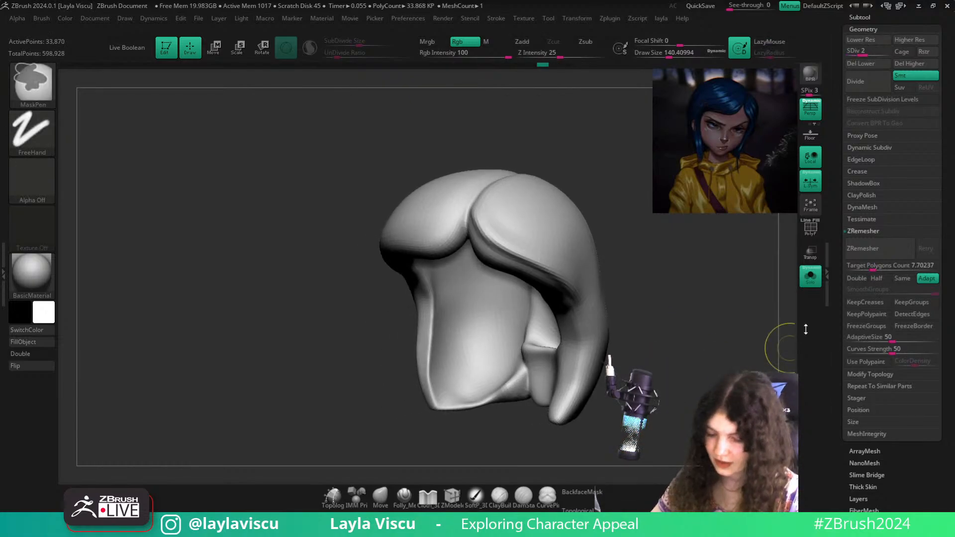
Return the hair to subdivision level 4 and show the rest of the bust again
{"action": "key", "text": "d"}
{"action": "key", "text": "d"}
{"action": "left_click", "coordinate": [810, 276]}
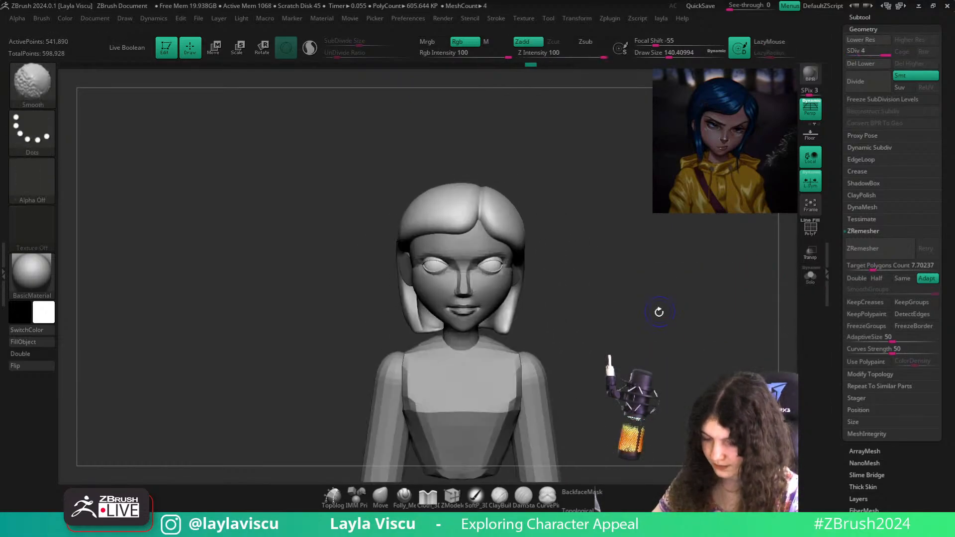
{"action": "left_click_drag", "start_coordinate": [658, 312], "coordinate": [663, 273], "text": "alt"}
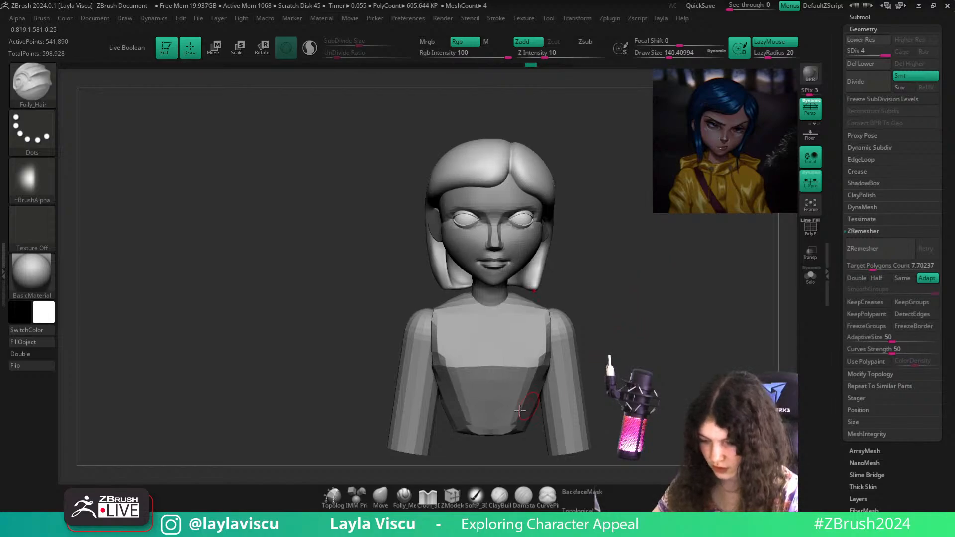
Enlarge the Folly_Hair brush's draw size to about 400
{"action": "key", "text": "s"}
{"action": "left_click_drag", "start_coordinate": [393, 420], "coordinate": [417, 420]}
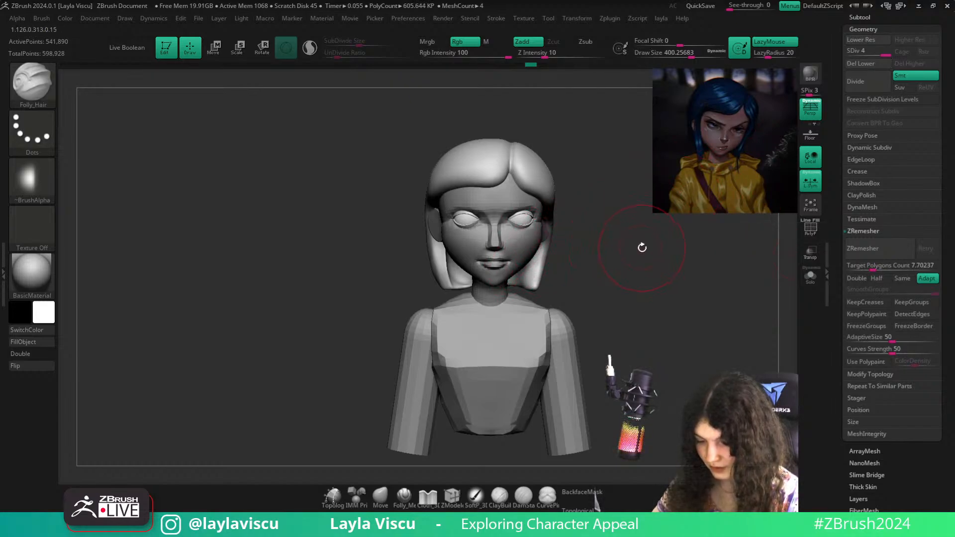
{"action": "key", "text": "b"}
{"action": "key", "text": "Escape"}
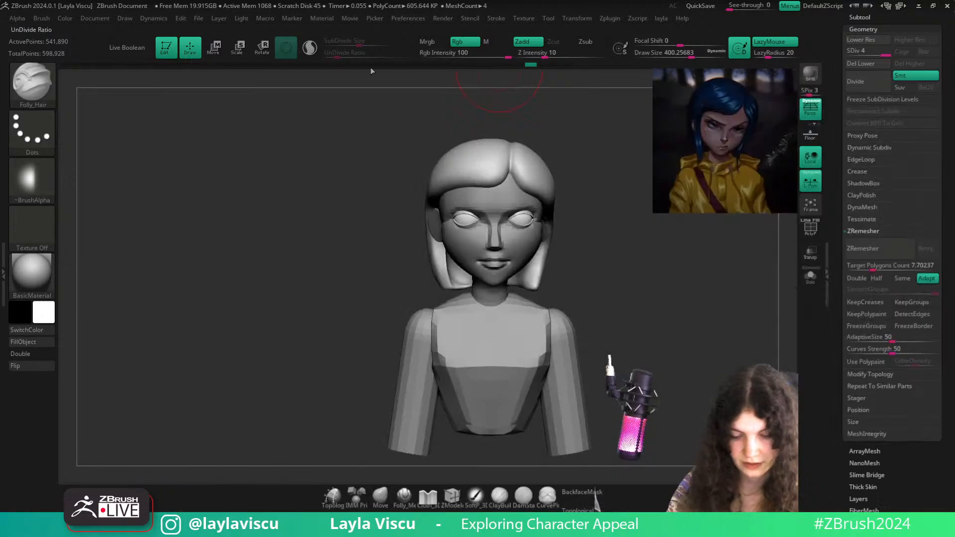
Inflate the larger fringe section with the Inflat brush to give the hair more volume above the forehead
{"action": "key", "text": "b"}
{"action": "key", "text": "i"}
{"action": "key", "text": "n"}
{"action": "mouse_move", "coordinate": [661, 239]}
{"action": "left_mouse_down"}
{"action": "mouse_move", "coordinate": [660, 333]}
{"action": "mouse_move", "coordinate": [491, 220]}
{"action": "mouse_move", "coordinate": [490, 235]}
{"action": "left_mouse_up"}
{"action": "mouse_move", "coordinate": [492, 167]}
{"action": "left_mouse_down"}
{"action": "mouse_move", "coordinate": [479, 233]}
{"action": "mouse_move", "coordinate": [451, 240]}
{"action": "left_mouse_up"}
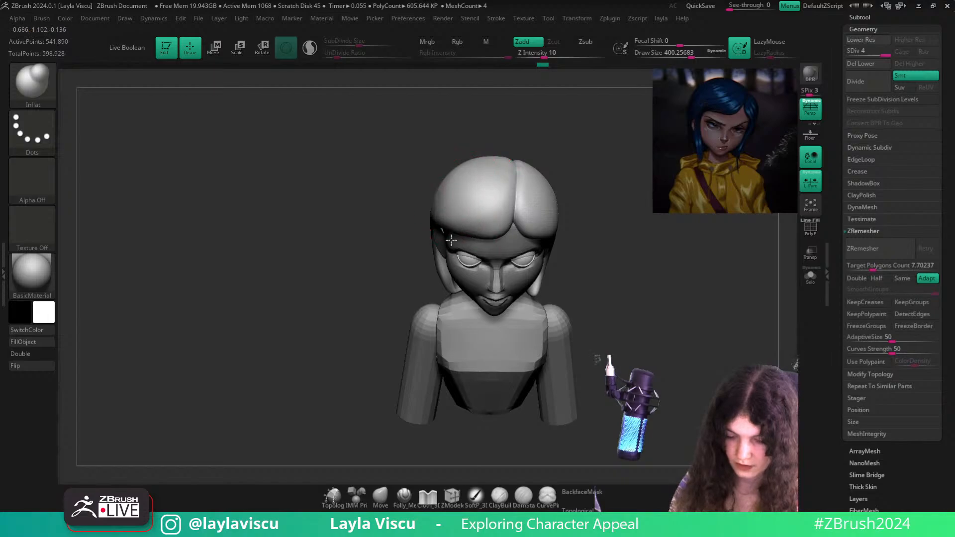
{"action": "mouse_move", "coordinate": [583, 146]}
{"action": "left_mouse_down"}
{"action": "mouse_move", "coordinate": [603, 172]}
{"action": "mouse_move", "coordinate": [603, 217]}
{"action": "left_mouse_up"}
Reshape the hair's crown and side with the Move brush at a draw size of about 460
{"action": "key", "text": "b"}
{"action": "key", "text": "m"}
{"action": "key", "text": "v"}
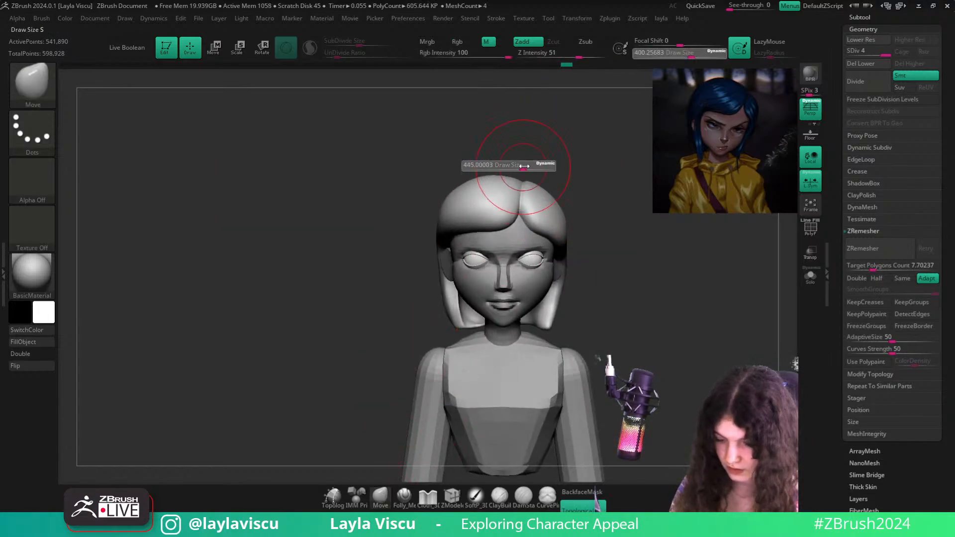
{"action": "key", "text": "s"}
{"action": "left_click_drag", "start_coordinate": [552, 150], "coordinate": [525, 150]}
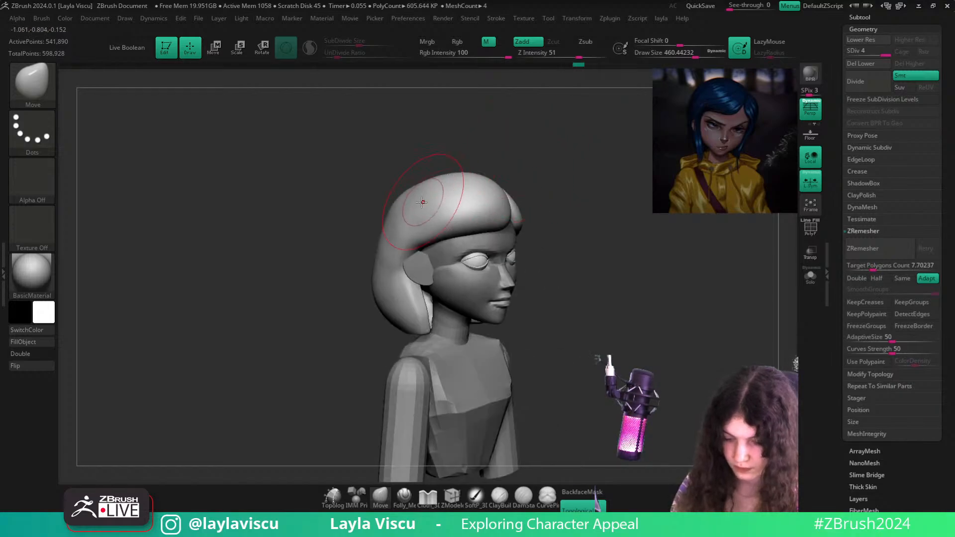
{"action": "left_click_drag", "start_coordinate": [422, 203], "coordinate": [432, 195]}
{"action": "left_click_drag", "start_coordinate": [517, 145], "coordinate": [554, 159]}
{"action": "left_click_drag", "start_coordinate": [573, 196], "coordinate": [605, 211]}
Flatten the surface of the larger fringe section with the hPolish brush at a draw size of about 239
{"action": "key", "text": "b"}
{"action": "key", "text": "h"}
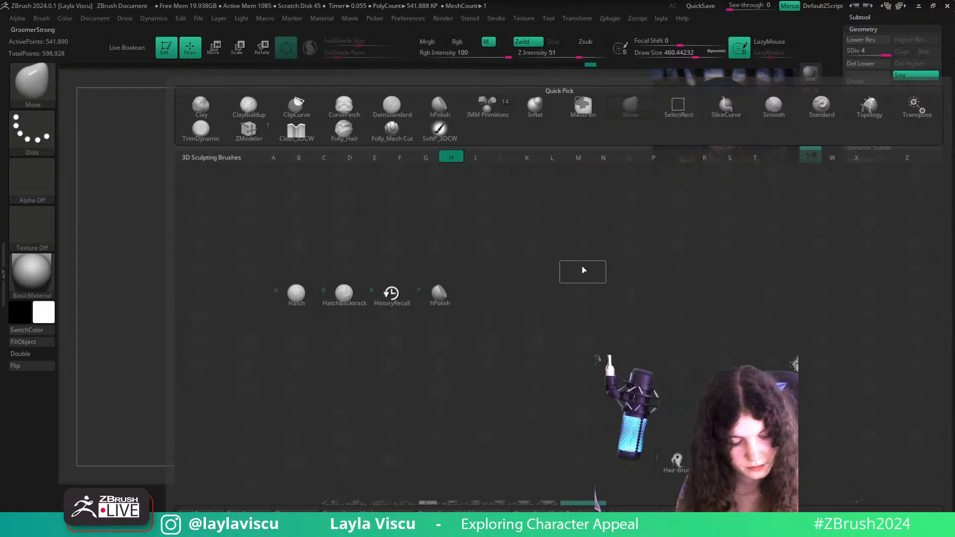
{"action": "key", "text": "p"}
{"action": "mouse_move", "coordinate": [579, 269]}
{"action": "left_mouse_down"}
{"action": "mouse_move", "coordinate": [586, 249]}
{"action": "mouse_move", "coordinate": [565, 238]}
{"action": "mouse_move", "coordinate": [637, 247]}
{"action": "mouse_move", "coordinate": [400, 263]}
{"action": "mouse_move", "coordinate": [549, 228]}
{"action": "left_mouse_up"}
{"action": "key", "text": "s"}
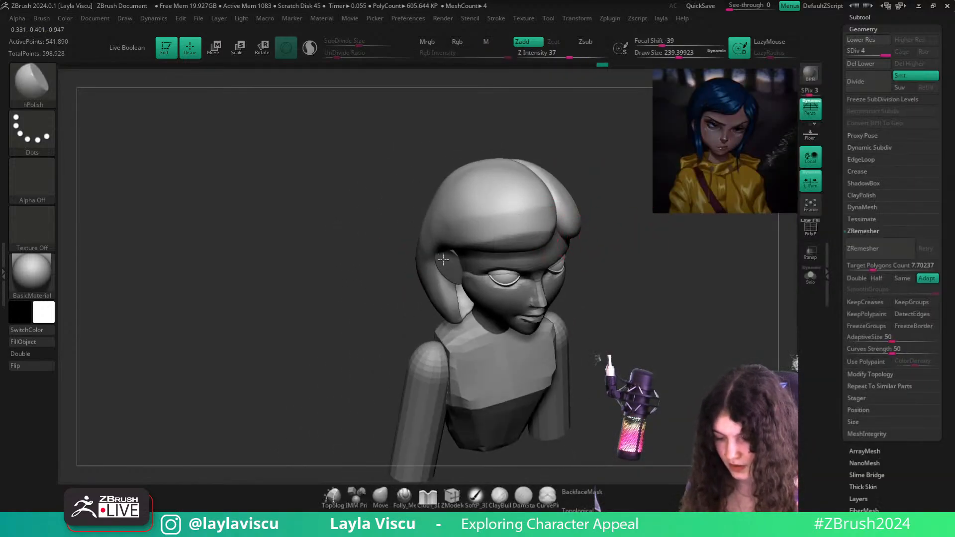
{"action": "left_click_drag", "start_coordinate": [443, 259], "coordinate": [565, 218]}
{"action": "left_click_drag", "start_coordinate": [420, 228], "coordinate": [639, 216]}
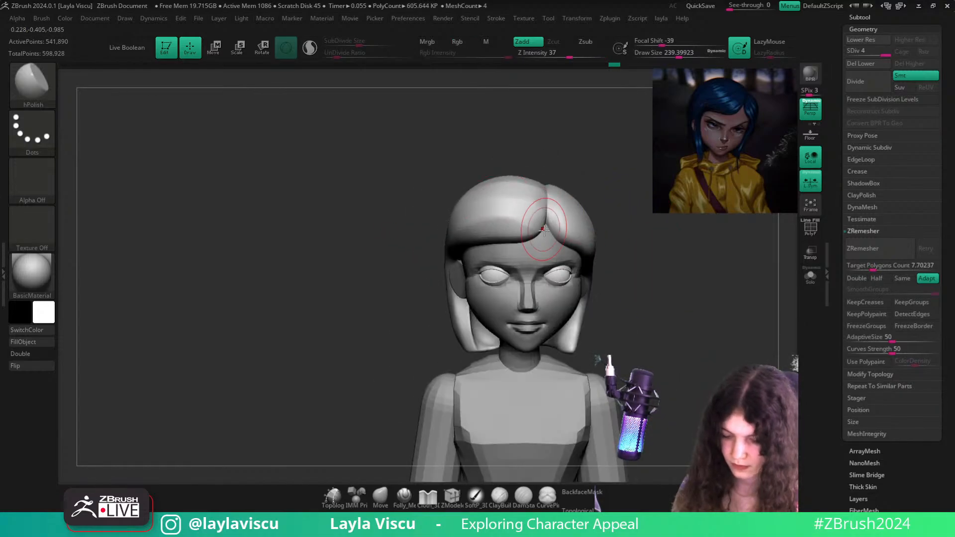
Nudge the hair volume around the parting and smaller fringe section with the Move brush
{"action": "left_click", "coordinate": [381, 496]}
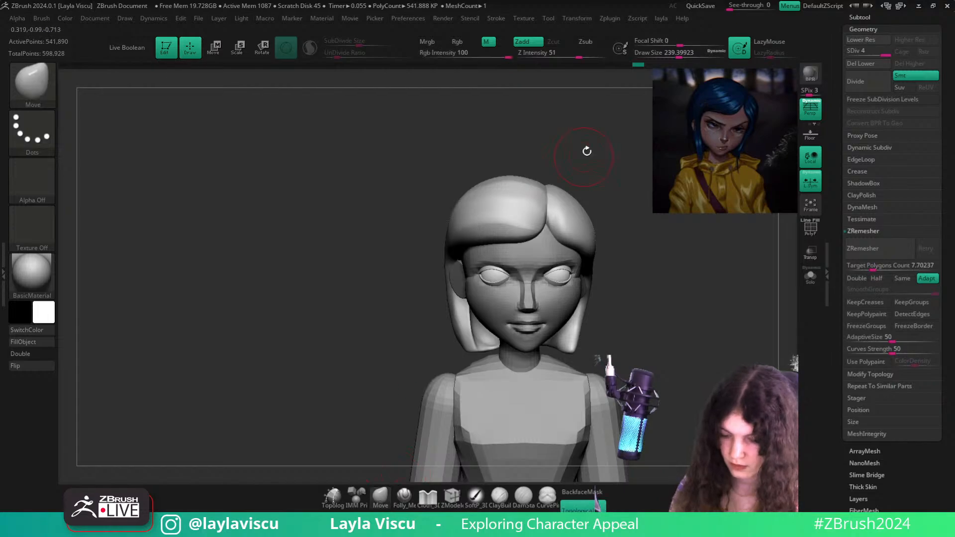
{"action": "left_click_drag", "start_coordinate": [587, 150], "coordinate": [582, 138]}
{"action": "left_click_drag", "start_coordinate": [610, 175], "coordinate": [611, 189]}
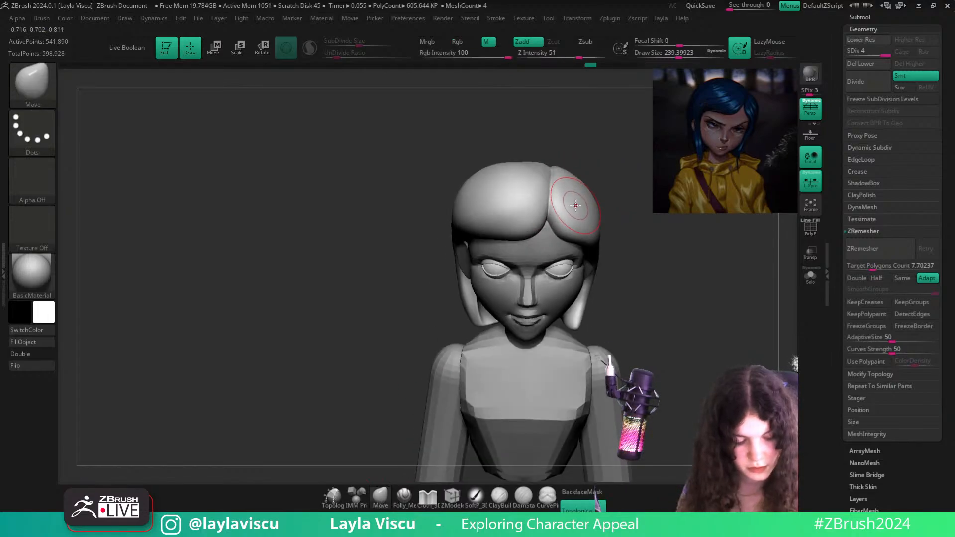
Polish broad planes across the larger fringe section and over the crown with the hPolish brush
{"action": "key", "text": "b"}
{"action": "key", "text": "h"}
{"action": "key", "text": "p"}
{"action": "left_click_drag", "start_coordinate": [506, 219], "coordinate": [450, 231]}
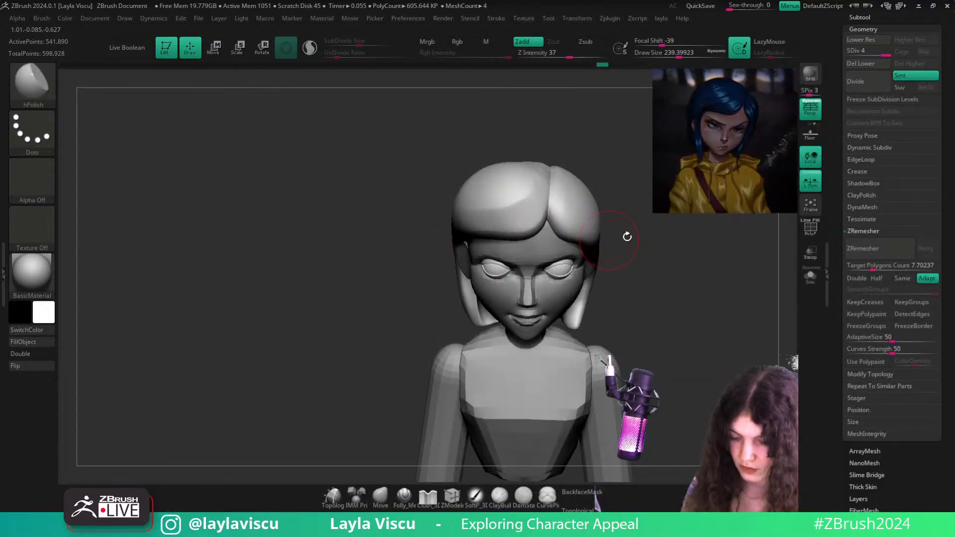
{"action": "left_click_drag", "start_coordinate": [626, 237], "coordinate": [632, 203]}
{"action": "left_click_drag", "start_coordinate": [414, 289], "coordinate": [413, 343]}
{"action": "mouse_move", "coordinate": [545, 167]}
{"action": "left_mouse_down"}
{"action": "mouse_move", "coordinate": [526, 181]}
{"action": "mouse_move", "coordinate": [460, 191]}
{"action": "left_mouse_up"}
{"action": "left_click_drag", "start_coordinate": [540, 151], "coordinate": [474, 173]}
Polish the planes of the smaller fringe section and the side hair running behind the ear with hPolish
{"action": "mouse_move", "coordinate": [668, 227]}
{"action": "left_mouse_down"}
{"action": "mouse_move", "coordinate": [658, 277]}
{"action": "mouse_move", "coordinate": [616, 277]}
{"action": "mouse_move", "coordinate": [514, 207]}
{"action": "left_mouse_up"}
{"action": "left_click_drag", "start_coordinate": [570, 227], "coordinate": [607, 253]}
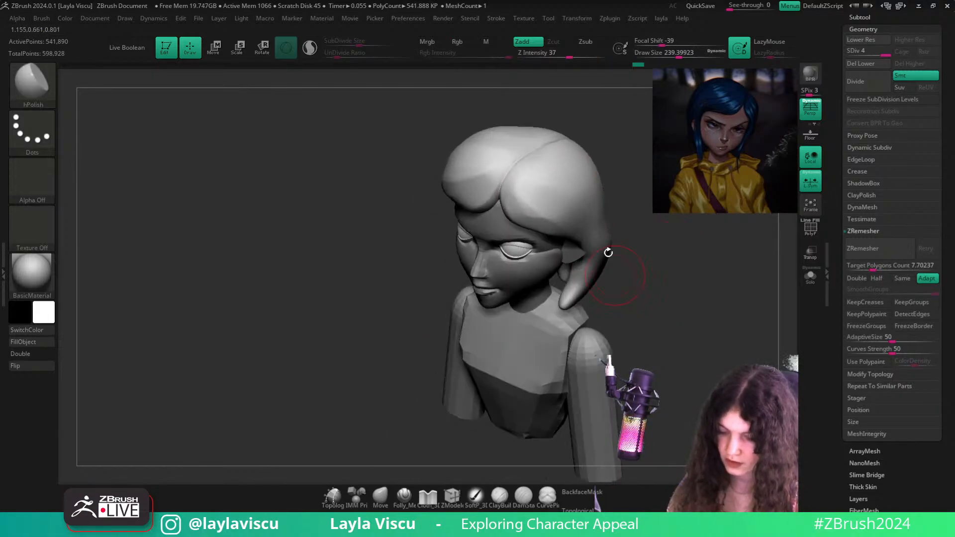
{"action": "mouse_move", "coordinate": [672, 259]}
{"action": "left_mouse_down"}
{"action": "mouse_move", "coordinate": [671, 305]}
{"action": "mouse_move", "coordinate": [558, 216]}
{"action": "left_mouse_up"}
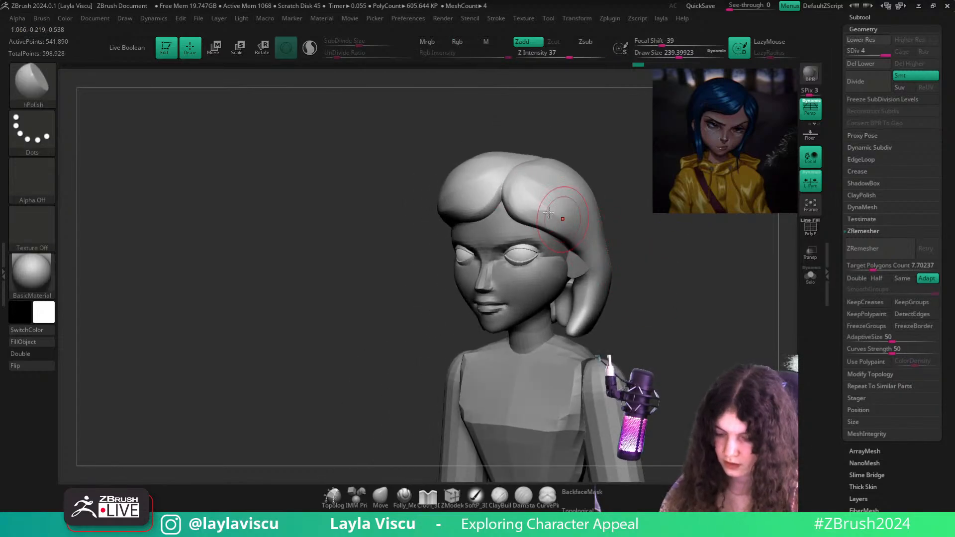
{"action": "mouse_move", "coordinate": [660, 271]}
{"action": "left_mouse_down"}
{"action": "mouse_move", "coordinate": [664, 324]}
{"action": "mouse_move", "coordinate": [648, 305]}
{"action": "left_mouse_up"}
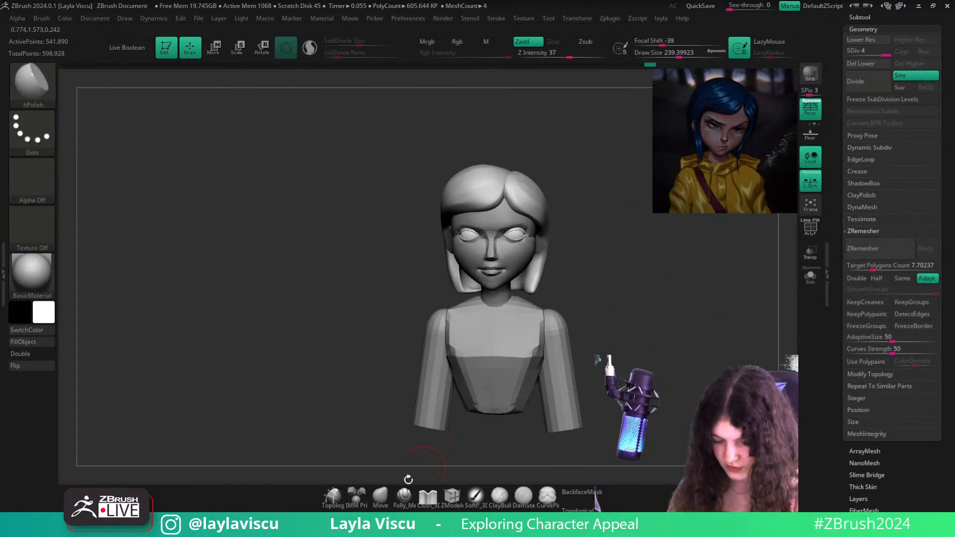
{"action": "right_click_drag", "start_coordinate": [482, 282], "coordinate": [573, 289], "text": "ctrl"}
{"action": "left_click_drag", "start_coordinate": [618, 264], "coordinate": [586, 261]}
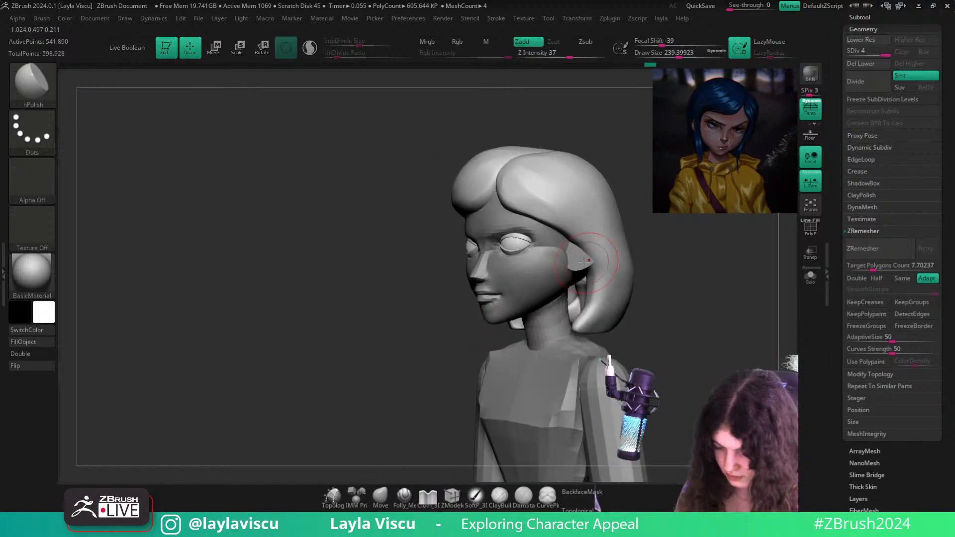
{"action": "right_click_drag", "start_coordinate": [610, 276], "coordinate": [641, 273]}
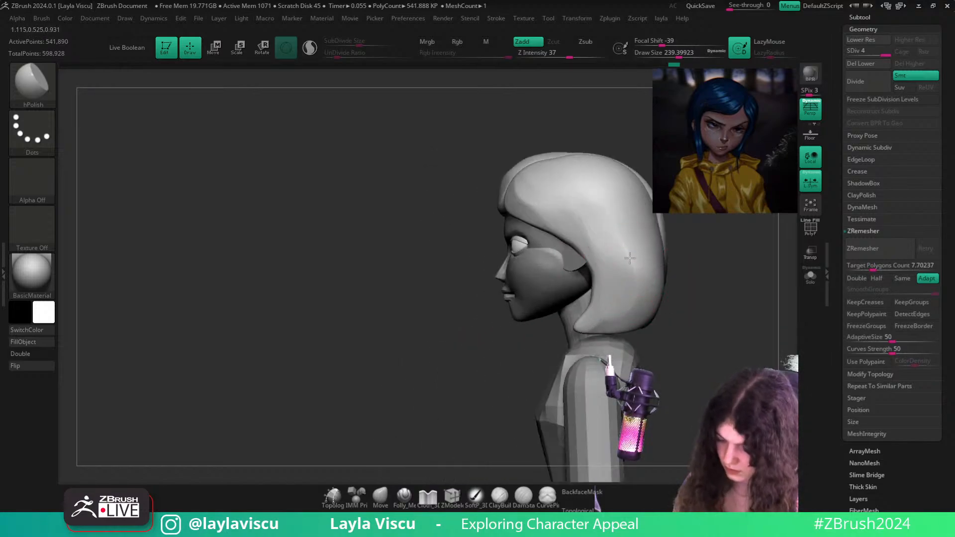
{"action": "mouse_move", "coordinate": [633, 258]}
{"action": "right_mouse_down"}
{"action": "mouse_move", "coordinate": [729, 343]}
{"action": "mouse_move", "coordinate": [630, 294]}
{"action": "right_mouse_up"}
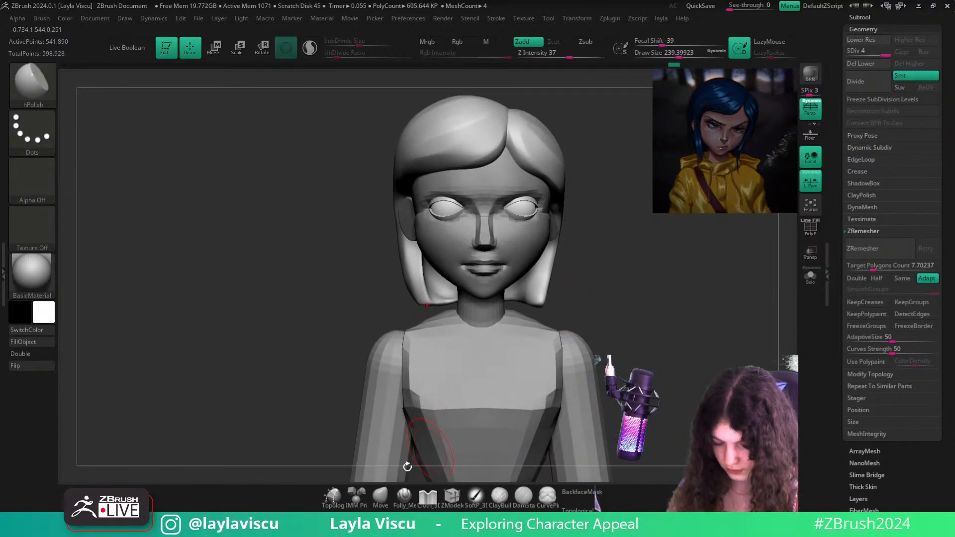
Reshape the front tips of the bob beside the neck using the Move brush at a draw size of about 422
{"action": "left_click", "coordinate": [379, 496]}
{"action": "mouse_move", "coordinate": [546, 274]}
{"action": "left_mouse_down"}
{"action": "mouse_move", "coordinate": [531, 300]}
{"action": "mouse_move", "coordinate": [539, 282]}
{"action": "left_mouse_up"}
{"action": "key", "text": "bracketright"}
{"action": "key", "text": "s"}
{"action": "left_click_drag", "start_coordinate": [423, 298], "coordinate": [434, 301]}
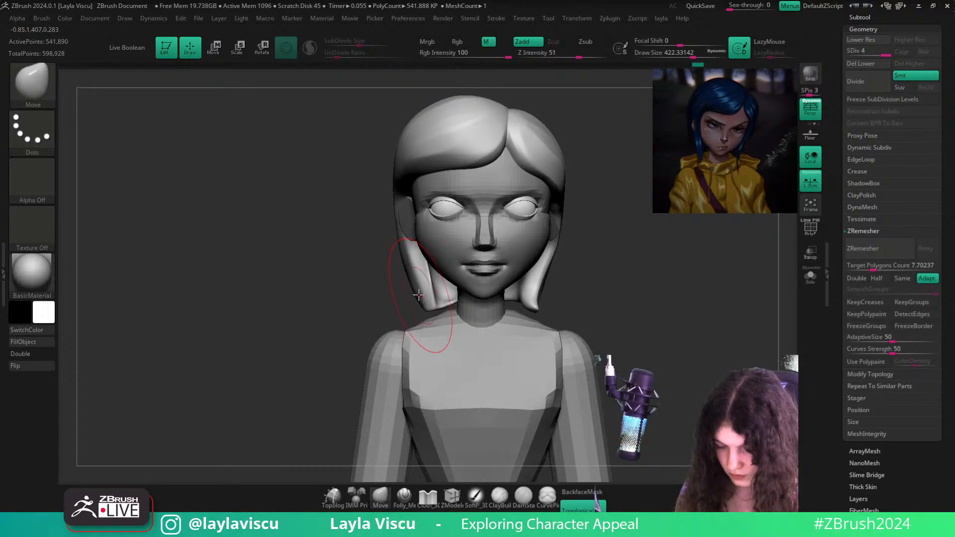
Adjust the side contour of the back of the hair with the Move brush at a draw size of about 393
{"action": "mouse_move", "coordinate": [646, 272]}
{"action": "right_mouse_down", "text": "ctrl"}
{"action": "mouse_move", "coordinate": [581, 282]}
{"action": "mouse_move", "coordinate": [628, 292]}
{"action": "mouse_move", "coordinate": [441, 245]}
{"action": "right_mouse_up", "text": "ctrl"}
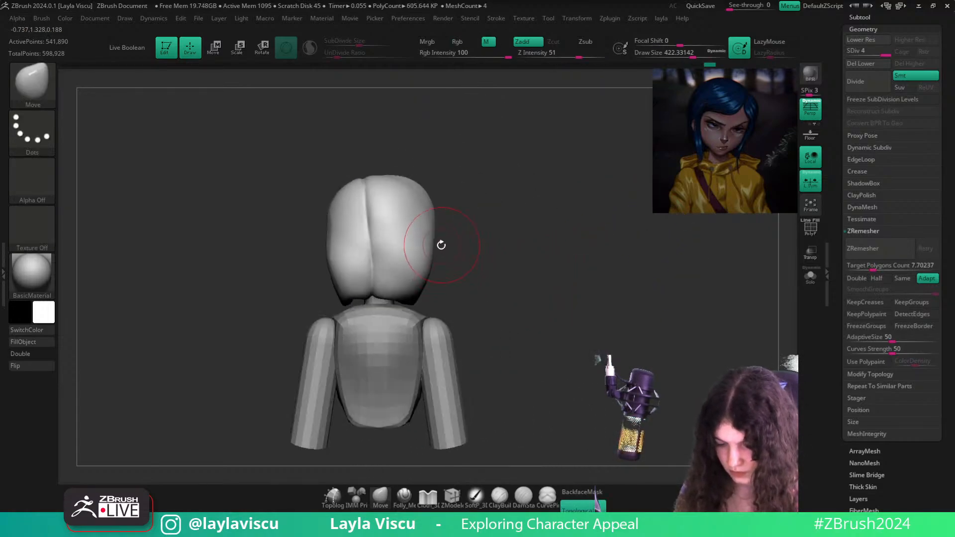
{"action": "key", "text": "s"}
{"action": "left_click", "coordinate": [344, 240]}
{"action": "left_click_drag", "start_coordinate": [328, 232], "coordinate": [326, 228]}
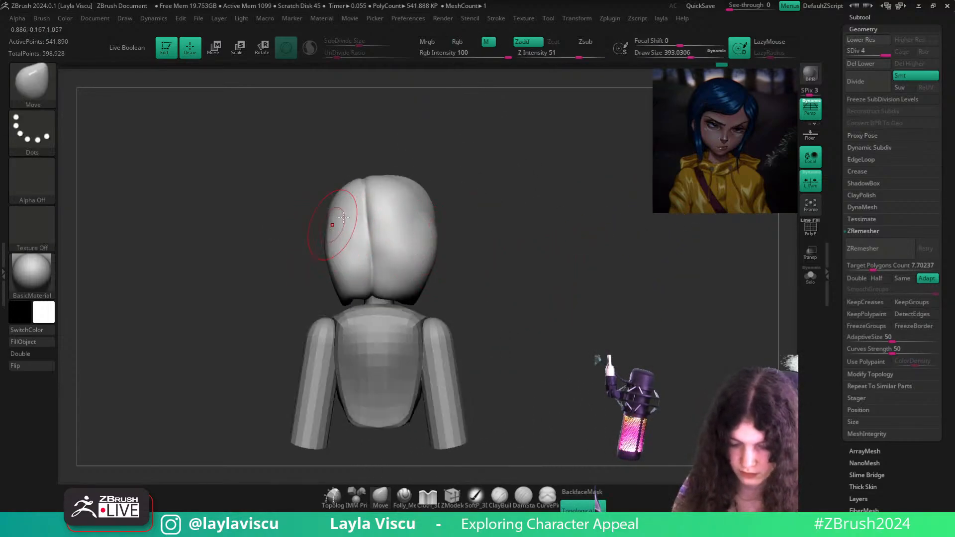
{"action": "right_click_drag", "start_coordinate": [565, 267], "coordinate": [592, 275], "text": "alt"}
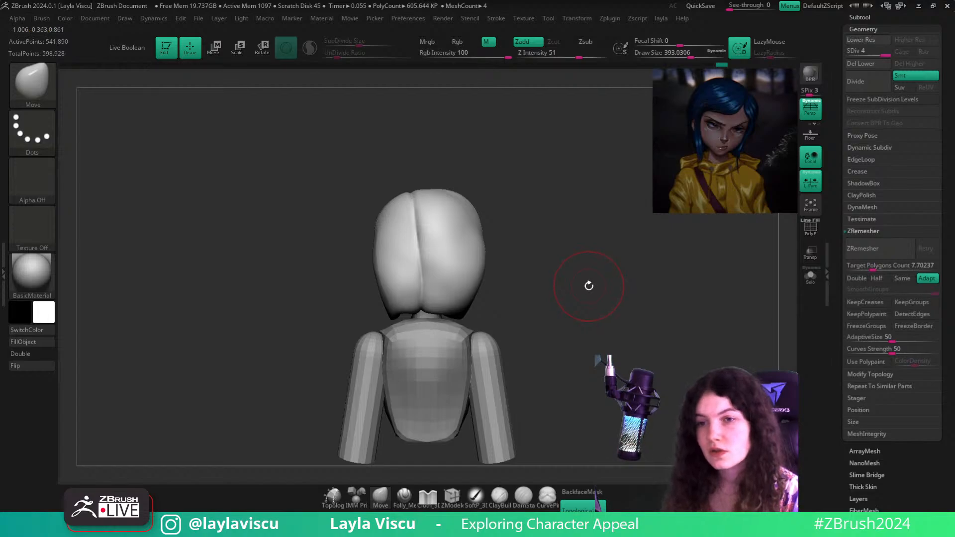
Widen the upper back of the hair and shape its lower edge using the Move brush at a larger draw size of about 508
{"action": "mouse_move", "coordinate": [593, 265]}
{"action": "left_mouse_down"}
{"action": "mouse_move", "coordinate": [588, 295]}
{"action": "mouse_move", "coordinate": [581, 288]}
{"action": "left_mouse_up"}
{"action": "key", "text": "s"}
{"action": "mouse_move", "coordinate": [486, 225]}
{"action": "left_mouse_down"}
{"action": "mouse_move", "coordinate": [507, 226]}
{"action": "mouse_move", "coordinate": [522, 245]}
{"action": "left_mouse_up"}
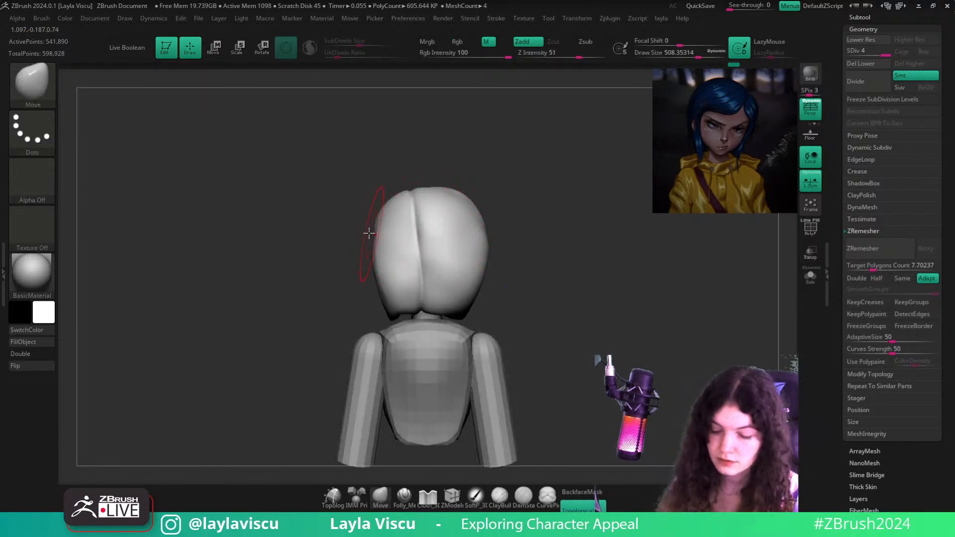
{"action": "left_click_drag", "start_coordinate": [426, 224], "coordinate": [423, 242]}
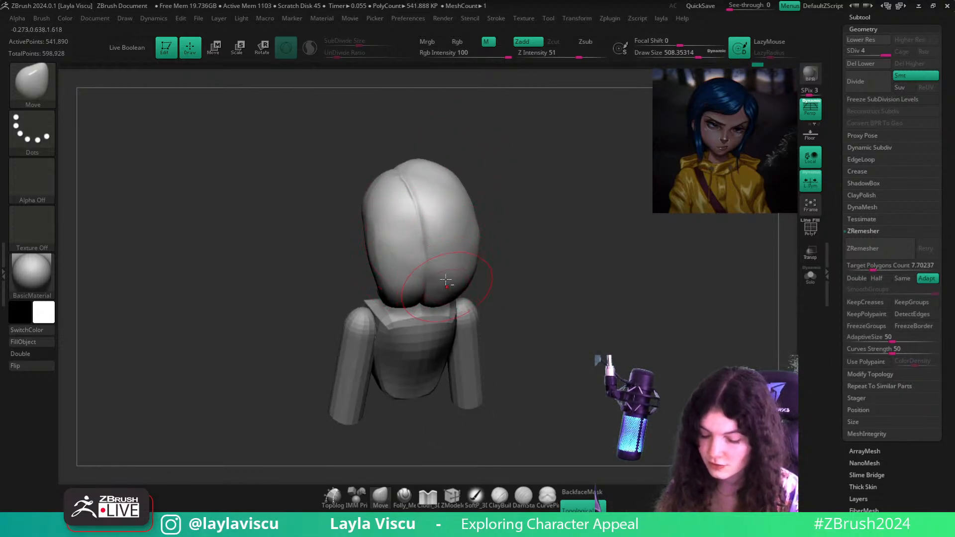
{"action": "mouse_move", "coordinate": [493, 215]}
{"action": "left_mouse_down"}
{"action": "mouse_move", "coordinate": [517, 164]}
{"action": "mouse_move", "coordinate": [515, 210]}
{"action": "mouse_move", "coordinate": [563, 172]}
{"action": "mouse_move", "coordinate": [522, 239]}
{"action": "mouse_move", "coordinate": [477, 251]}
{"action": "left_mouse_up"}
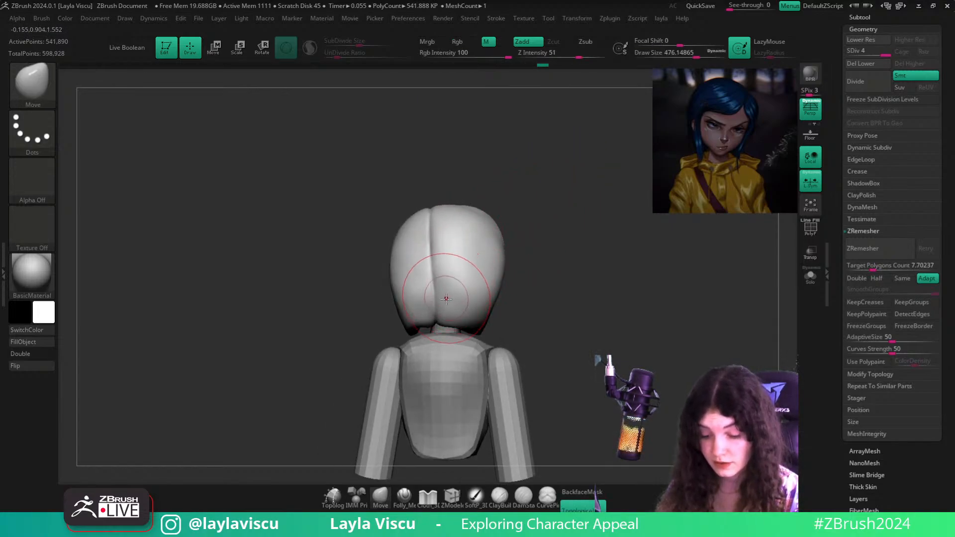
{"action": "mouse_move", "coordinate": [564, 205]}
{"action": "left_mouse_down", "text": "shift"}
{"action": "mouse_move", "coordinate": [492, 189]}
{"action": "mouse_move", "coordinate": [531, 184]}
{"action": "mouse_move", "coordinate": [569, 215]}
{"action": "mouse_move", "coordinate": [575, 179]}
{"action": "mouse_move", "coordinate": [559, 184]}
{"action": "left_mouse_up", "text": "shift"}
Reduce the Move brush's draw size to about 250 and briefly check the hair's wireframe
{"action": "key", "text": "s"}
{"action": "key", "text": "s"}
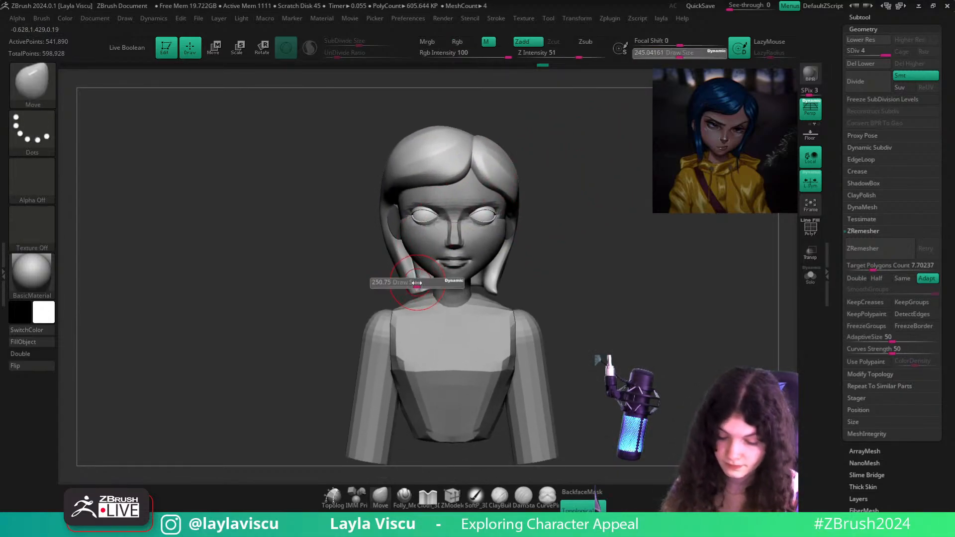
{"action": "left_click", "coordinate": [417, 283]}
{"action": "left_click", "coordinate": [565, 196], "text": "ctrl"}
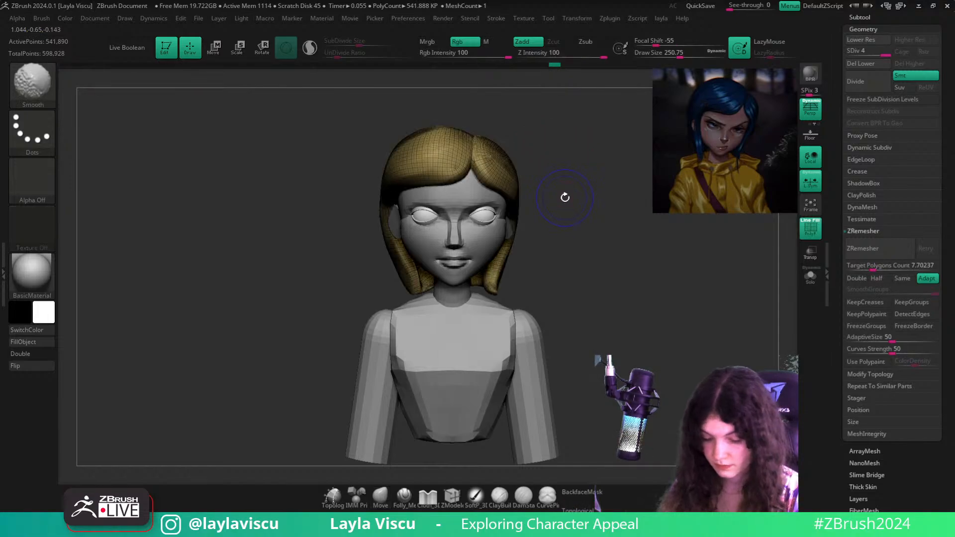
{"action": "left_click", "coordinate": [565, 196], "text": "ctrl"}
{"action": "right_click_drag", "start_coordinate": [558, 200], "coordinate": [562, 167], "text": "ctrl"}
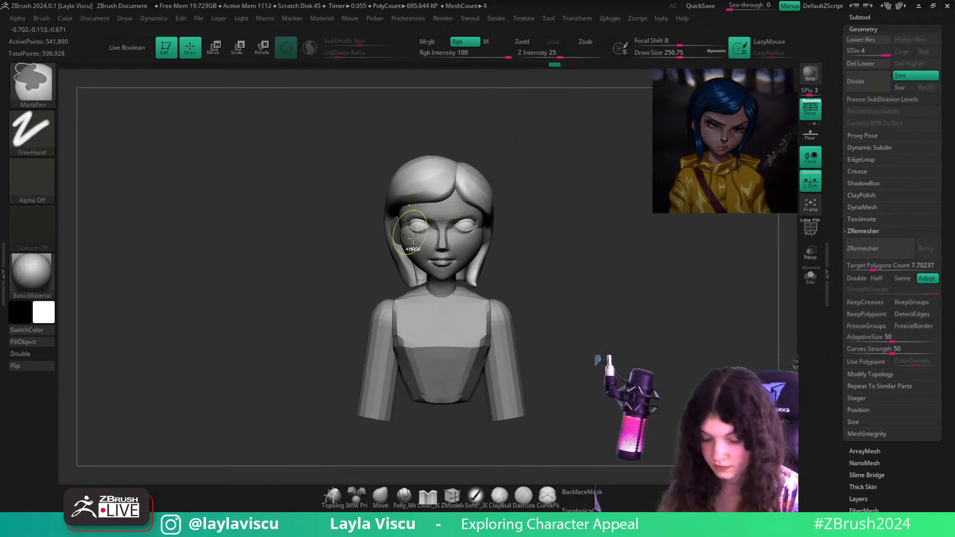
{"action": "key", "text": "s"}
{"action": "left_click", "coordinate": [408, 270]}
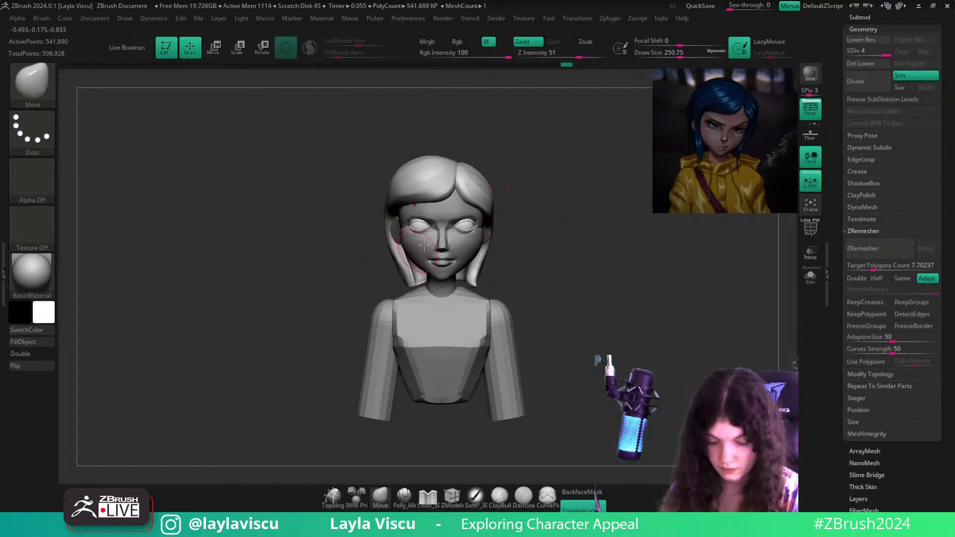
Reshape the crown of the hair in side profile with the Move brush at a draw size of about 638
{"action": "mouse_move", "coordinate": [547, 177]}
{"action": "right_mouse_down", "text": "ctrl"}
{"action": "mouse_move", "coordinate": [569, 181]}
{"action": "mouse_move", "coordinate": [529, 201]}
{"action": "right_mouse_up", "text": "ctrl"}
{"action": "mouse_move", "coordinate": [528, 201]}
{"action": "right_mouse_down"}
{"action": "mouse_move", "coordinate": [572, 201]}
{"action": "mouse_move", "coordinate": [571, 234]}
{"action": "right_mouse_up"}
{"action": "key", "text": "s"}
{"action": "left_click_drag", "start_coordinate": [429, 181], "coordinate": [464, 176]}
{"action": "left_click_drag", "start_coordinate": [446, 156], "coordinate": [444, 137]}
{"action": "right_click_drag", "start_coordinate": [443, 136], "coordinate": [485, 140]}
{"action": "left_click_drag", "start_coordinate": [437, 156], "coordinate": [447, 134]}
{"action": "right_click_drag", "start_coordinate": [448, 134], "coordinate": [477, 136]}
{"action": "key", "text": "s"}
{"action": "left_click_drag", "start_coordinate": [432, 164], "coordinate": [426, 164]}
{"action": "left_click_drag", "start_coordinate": [430, 167], "coordinate": [429, 160]}
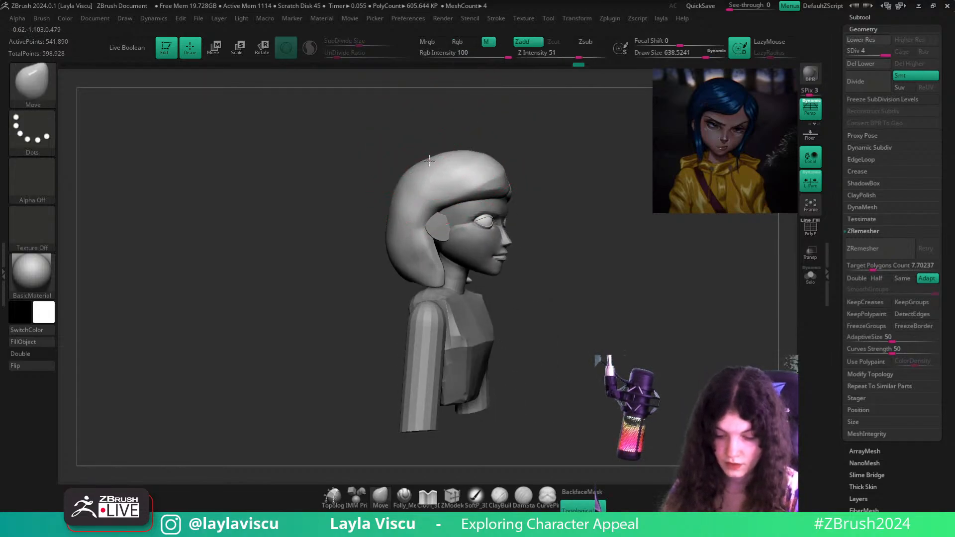
Round out the back of the hair in profile with the Move brush at a draw size of 1000
{"action": "right_click_drag", "start_coordinate": [510, 131], "coordinate": [538, 138]}
{"action": "key", "text": "s"}
{"action": "left_click_drag", "start_coordinate": [394, 185], "coordinate": [409, 186]}
{"action": "left_click_drag", "start_coordinate": [380, 224], "coordinate": [390, 206]}
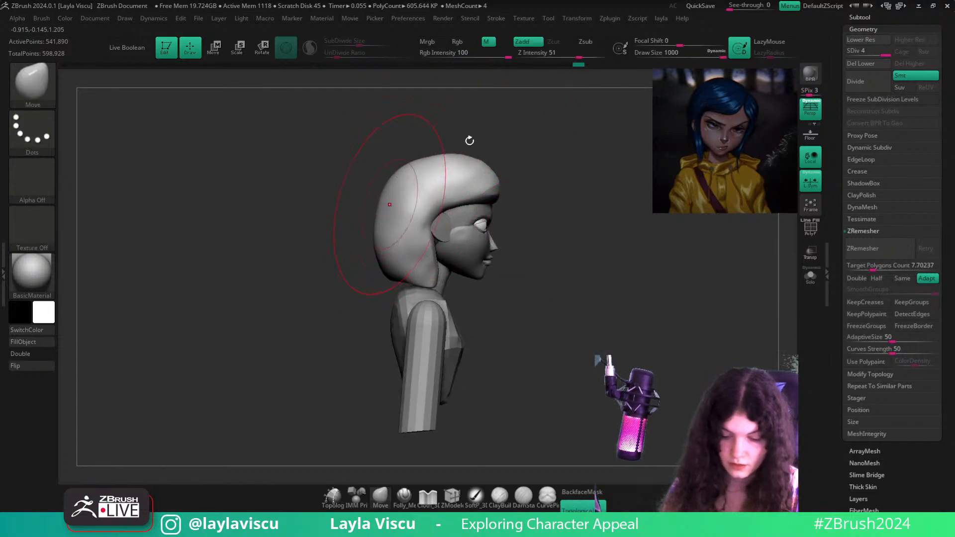
{"action": "key", "text": "s"}
{"action": "left_click_drag", "start_coordinate": [437, 164], "coordinate": [423, 165]}
{"action": "mouse_move", "coordinate": [519, 115]}
{"action": "right_mouse_down"}
{"action": "mouse_move", "coordinate": [518, 230]}
{"action": "mouse_move", "coordinate": [516, 147]}
{"action": "mouse_move", "coordinate": [447, 162]}
{"action": "mouse_move", "coordinate": [502, 159]}
{"action": "mouse_move", "coordinate": [518, 141]}
{"action": "mouse_move", "coordinate": [539, 154]}
{"action": "right_mouse_up"}
Reduce the draw size to about 358 and smooth the side of the hair behind the ear
{"action": "key", "text": "s"}
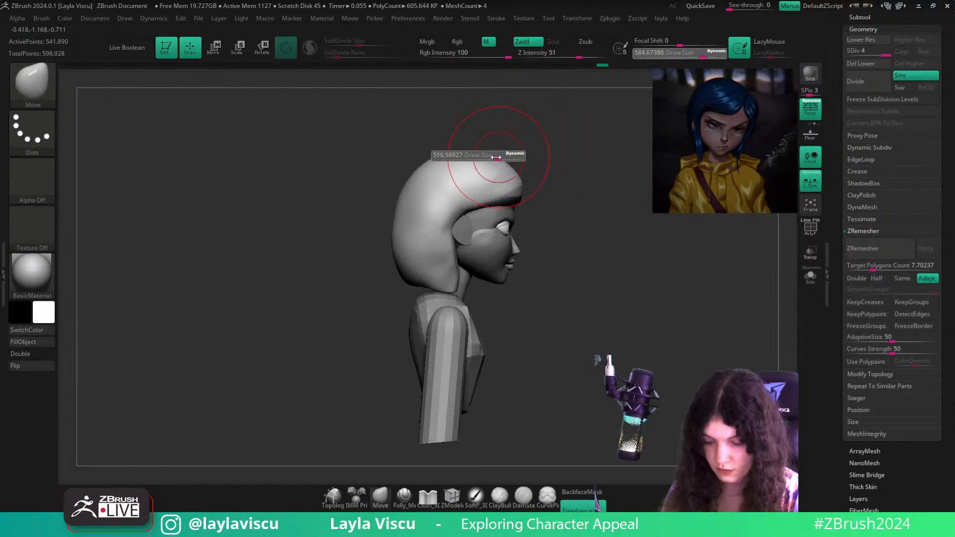
{"action": "left_click_drag", "start_coordinate": [496, 157], "coordinate": [485, 158]}
{"action": "right_click_drag", "start_coordinate": [541, 127], "coordinate": [520, 147]}
{"action": "mouse_move", "coordinate": [433, 234]}
{"action": "left_mouse_down", "text": "shift"}
{"action": "mouse_move", "coordinate": [433, 267]}
{"action": "mouse_move", "coordinate": [437, 230]}
{"action": "left_mouse_up", "text": "shift"}
Polish the side and back of the hair with the hPolish brush at a draw size of about 358
{"action": "key", "text": "b"}
{"action": "key", "text": "h"}
{"action": "key", "text": "p"}
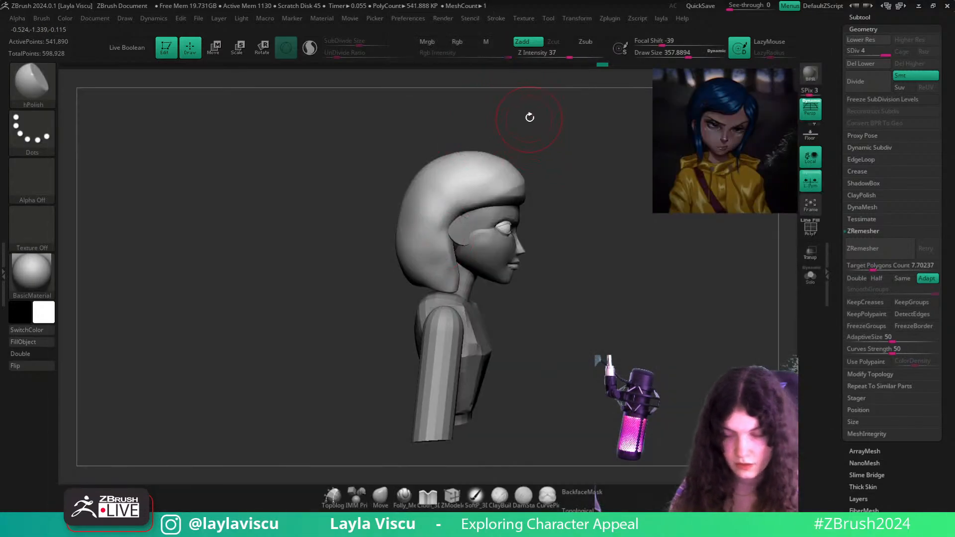
{"action": "right_click_drag", "start_coordinate": [529, 117], "coordinate": [532, 144]}
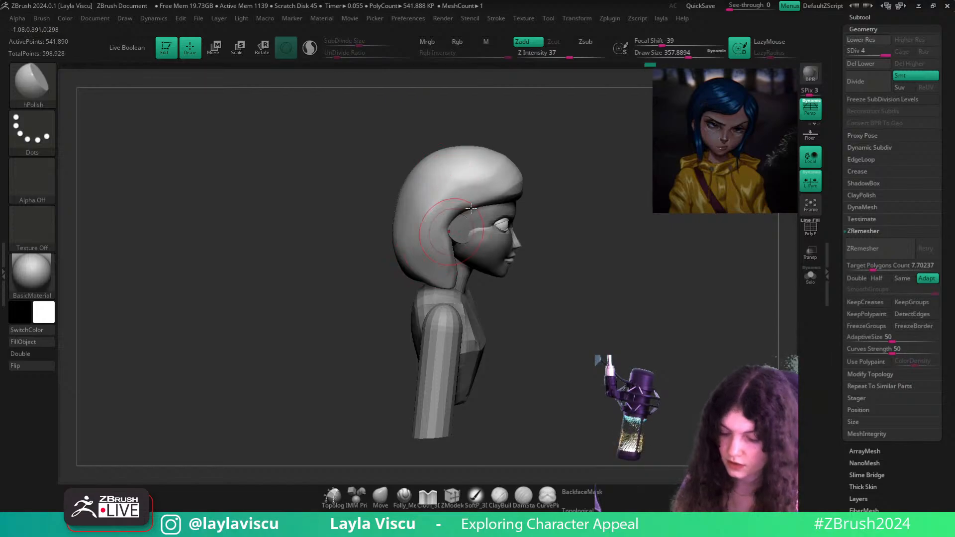
{"action": "right_click_drag", "start_coordinate": [471, 208], "coordinate": [419, 214]}
{"action": "left_click_drag", "start_coordinate": [386, 236], "coordinate": [418, 284]}
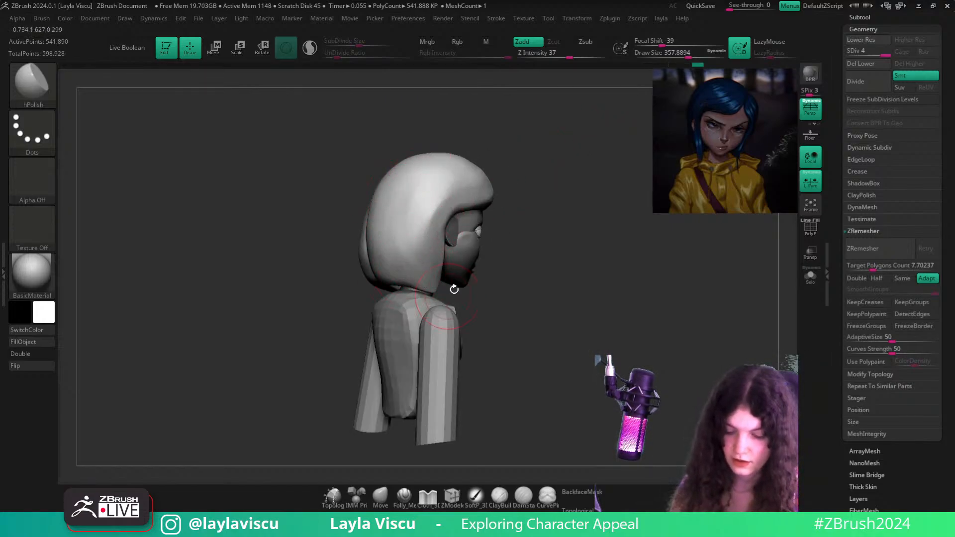
{"action": "right_click_drag", "start_coordinate": [454, 289], "coordinate": [425, 247]}
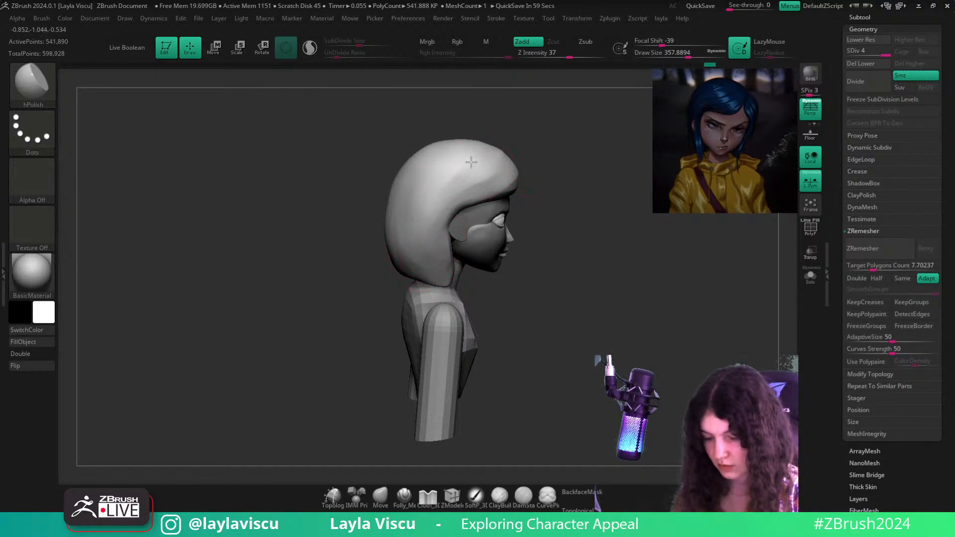
Examine the hair in isolation and around the face, and reduce the hPolish draw size to about 124
{"action": "right_click_drag", "start_coordinate": [470, 161], "coordinate": [611, 224]}
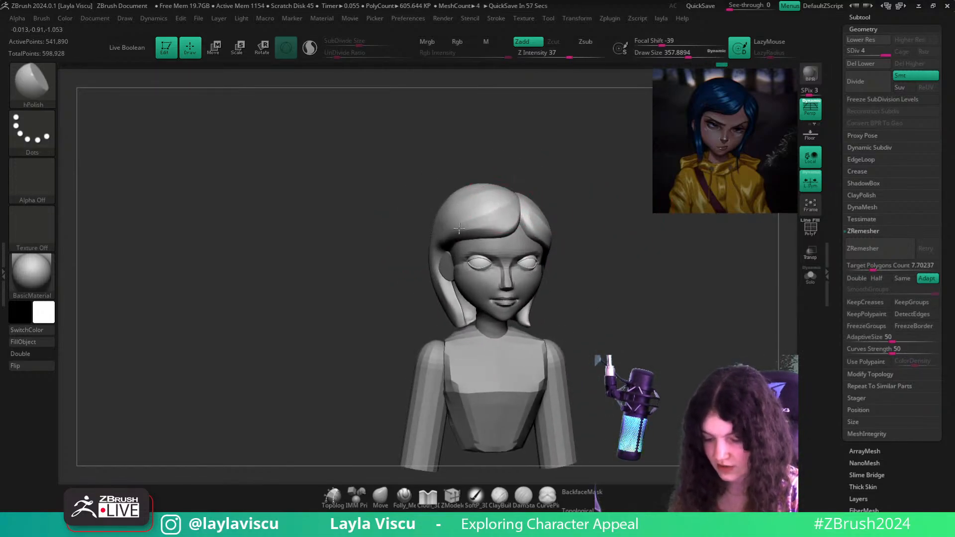
{"action": "right_click_drag", "start_coordinate": [580, 186], "coordinate": [503, 218]}
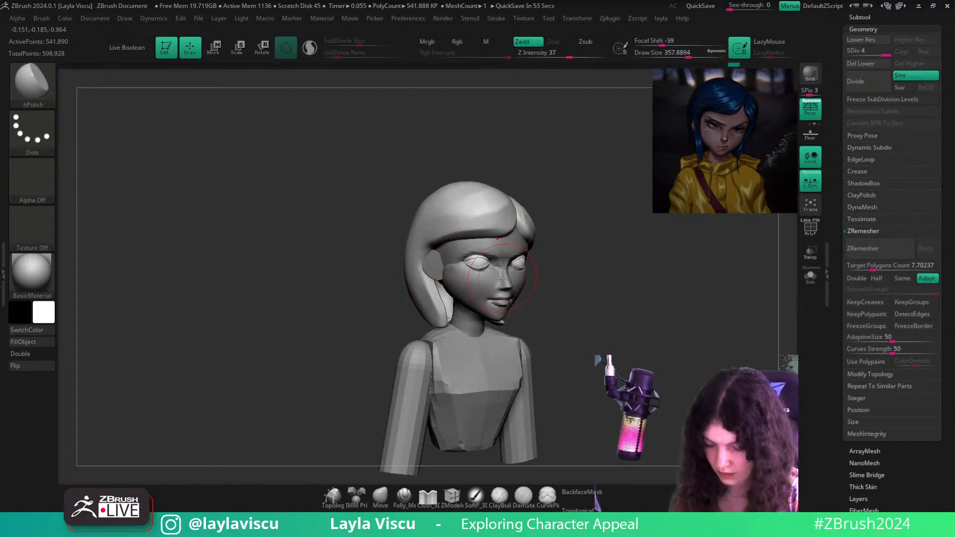
{"action": "key", "text": "ctrl+s"}
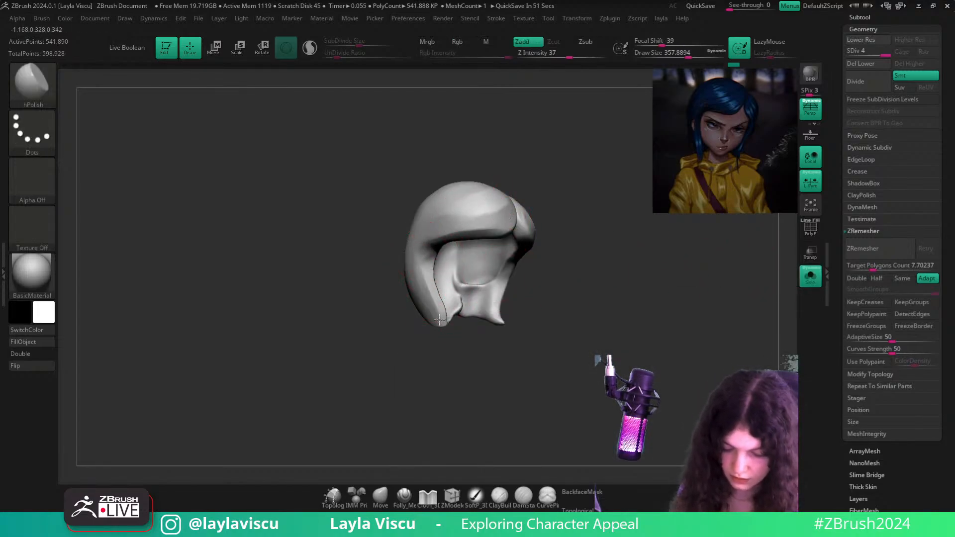
{"action": "right_click_drag", "start_coordinate": [503, 301], "coordinate": [599, 297], "text": "shift"}
{"action": "left_click", "coordinate": [812, 279]}
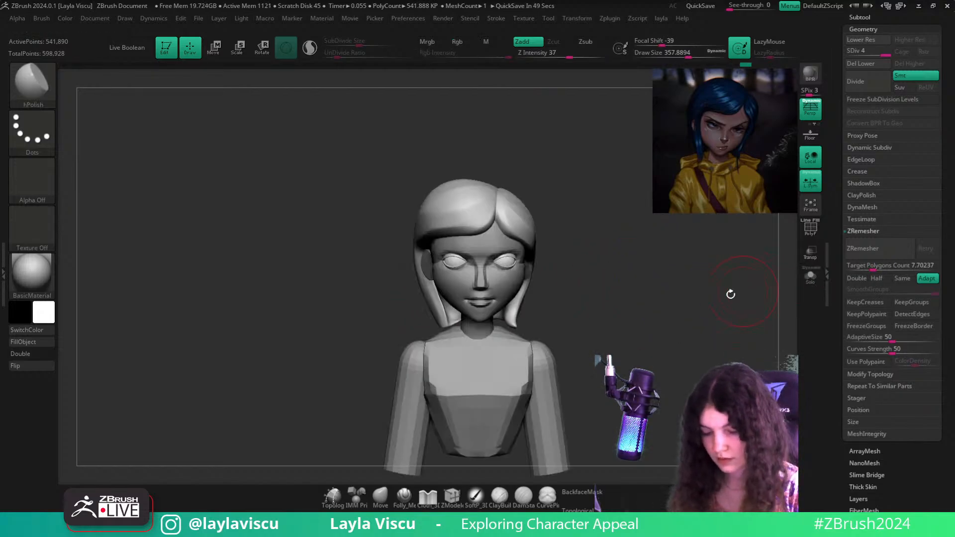
{"action": "mouse_move", "coordinate": [729, 294]}
{"action": "right_mouse_down"}
{"action": "mouse_move", "coordinate": [697, 305]}
{"action": "mouse_move", "coordinate": [690, 288]}
{"action": "right_mouse_up"}
{"action": "key", "text": "s"}
{"action": "left_click_drag", "start_coordinate": [689, 285], "coordinate": [669, 283]}
{"action": "right_click_drag", "start_coordinate": [693, 276], "coordinate": [637, 263]}
{"action": "right_click_drag", "start_coordinate": [637, 264], "coordinate": [515, 279], "text": "ctrl"}
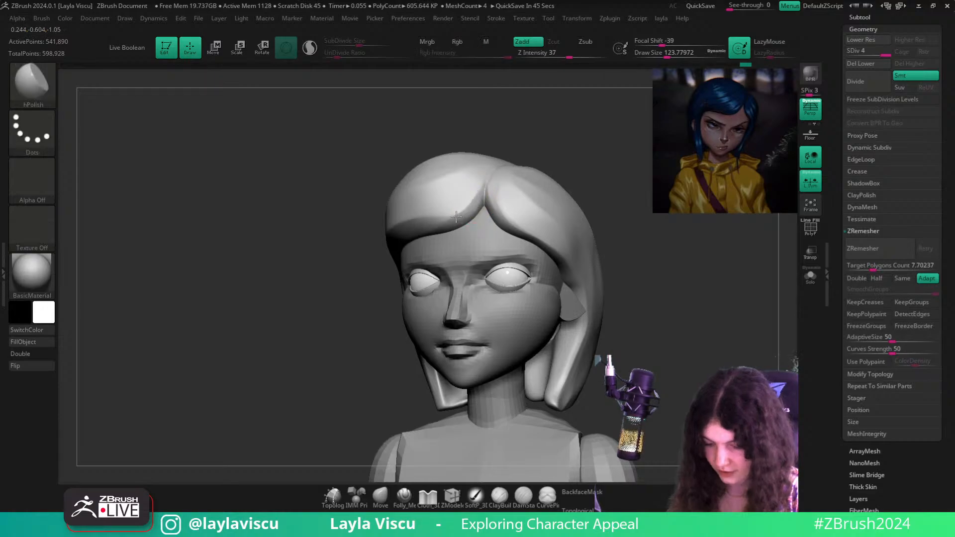
{"action": "mouse_move", "coordinate": [624, 260]}
{"action": "right_mouse_down", "text": "shift"}
{"action": "mouse_move", "coordinate": [657, 265]}
{"action": "mouse_move", "coordinate": [620, 214]}
{"action": "mouse_move", "coordinate": [635, 263]}
{"action": "right_mouse_up", "text": "shift"}
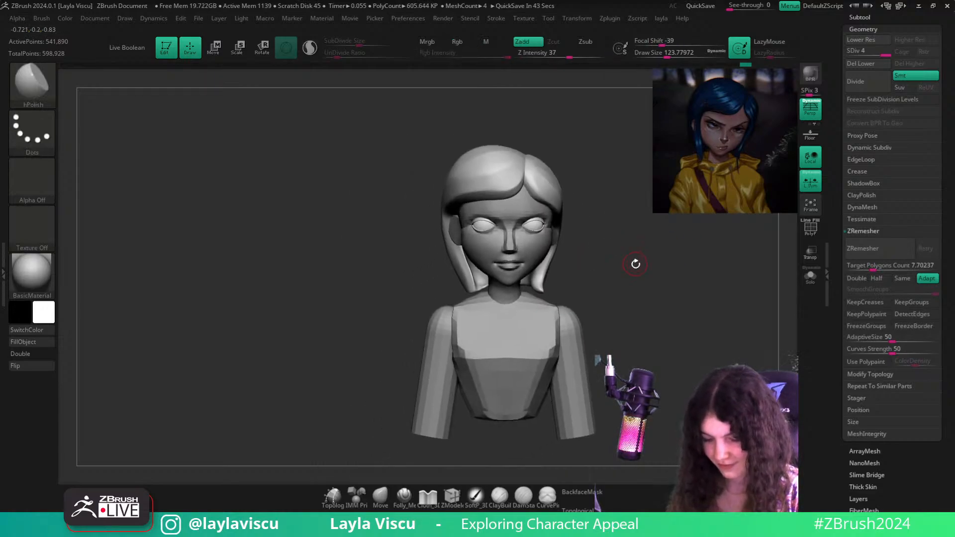
Lift the crown beside the parting with the Move brush, reducing its draw size to about 453
{"action": "left_click", "coordinate": [380, 496]}
{"action": "key", "text": "s"}
{"action": "left_click_drag", "start_coordinate": [445, 170], "coordinate": [491, 170]}
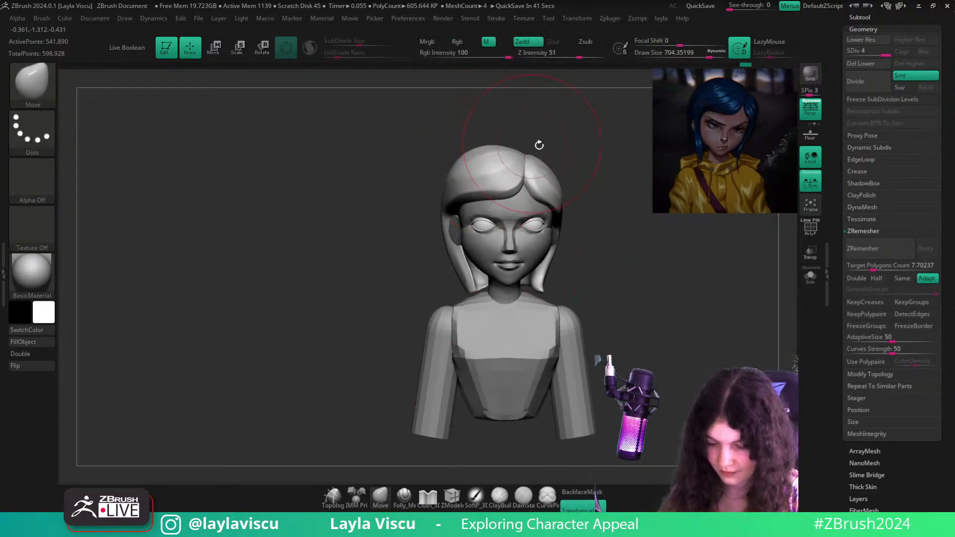
{"action": "key", "text": "s"}
{"action": "left_click_drag", "start_coordinate": [549, 170], "coordinate": [553, 163]}
{"action": "mouse_move", "coordinate": [604, 151]}
{"action": "left_mouse_down"}
{"action": "mouse_move", "coordinate": [571, 153]}
{"action": "mouse_move", "coordinate": [560, 168]}
{"action": "left_mouse_up"}
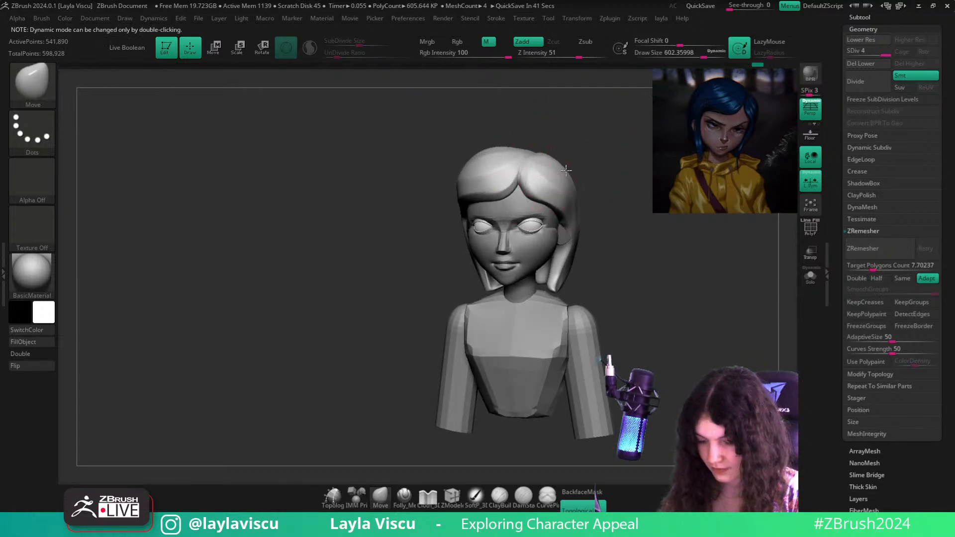
{"action": "left_click_drag", "start_coordinate": [607, 259], "coordinate": [629, 267], "text": "shift"}
{"action": "right_click_drag", "start_coordinate": [659, 317], "coordinate": [643, 344], "text": "alt"}
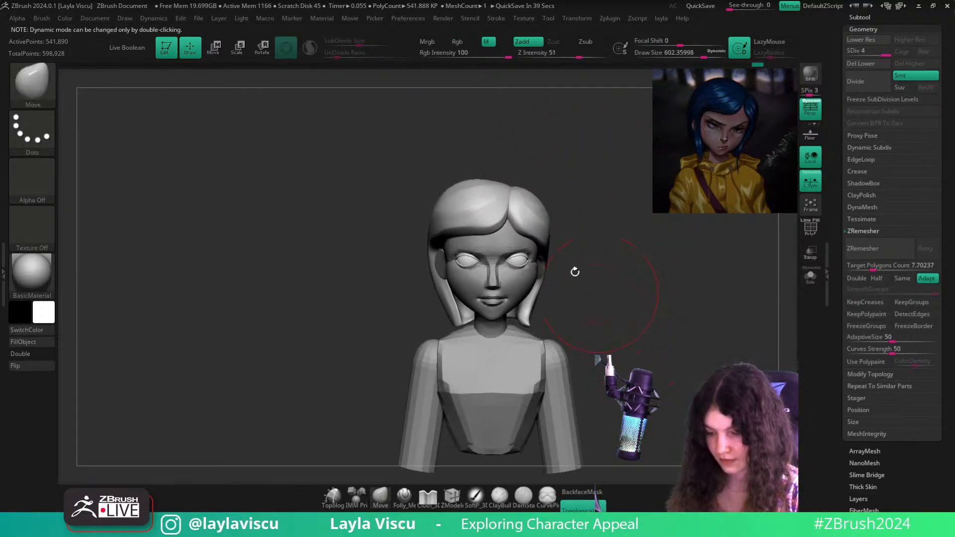
{"action": "key", "text": "s"}
{"action": "left_click_drag", "start_coordinate": [492, 182], "coordinate": [484, 182]}
{"action": "left_click_drag", "start_coordinate": [490, 181], "coordinate": [490, 177]}
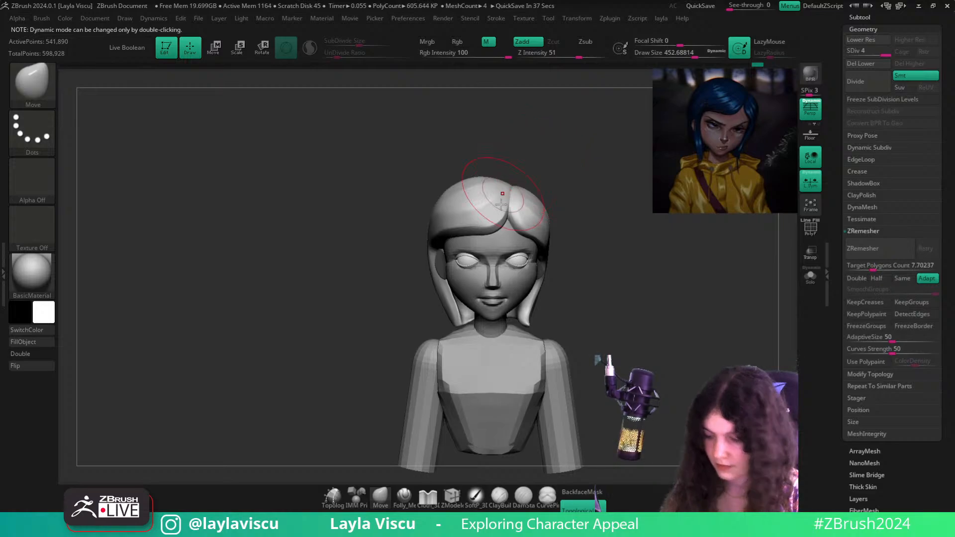
Raise the lower edge of the fringe over the forehead with the Move brush at a draw size of about 299
{"action": "left_click_drag", "start_coordinate": [578, 194], "coordinate": [611, 210]}
{"action": "key", "text": "s"}
{"action": "left_click", "coordinate": [474, 237]}
{"action": "key", "text": "s"}
{"action": "mouse_move", "coordinate": [469, 242]}
{"action": "left_mouse_down"}
{"action": "mouse_move", "coordinate": [456, 245]}
{"action": "mouse_move", "coordinate": [438, 226]}
{"action": "left_mouse_up"}
{"action": "key", "text": "s"}
{"action": "left_click_drag", "start_coordinate": [587, 234], "coordinate": [550, 238]}
{"action": "key", "text": "s"}
{"action": "left_click", "coordinate": [488, 242]}
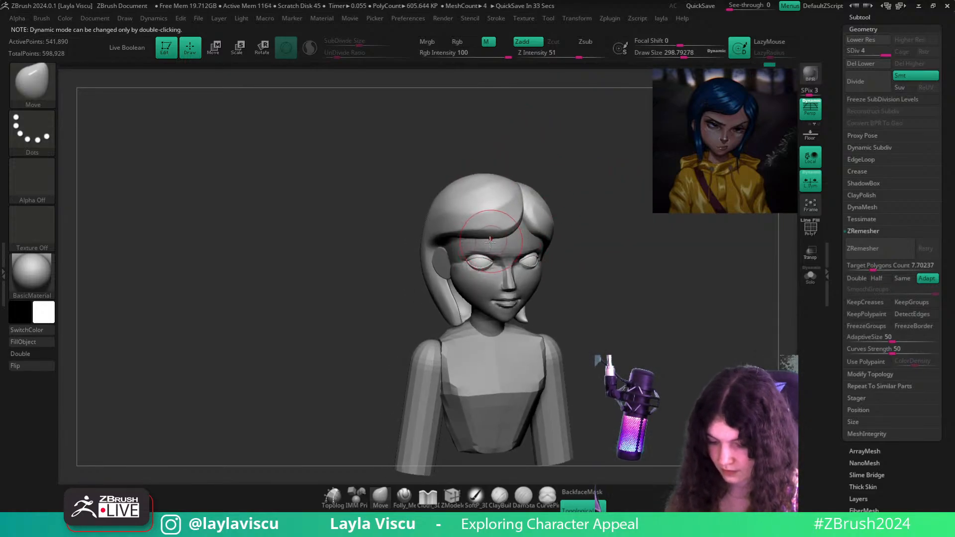
{"action": "left_click_drag", "start_coordinate": [490, 242], "coordinate": [490, 237]}
Pull the hair up at the front of the parting with the Move brush at a draw size of about 593
{"action": "left_click_drag", "start_coordinate": [636, 243], "coordinate": [595, 274], "text": "shift"}
{"action": "key", "text": "s"}
{"action": "left_click", "coordinate": [490, 247]}
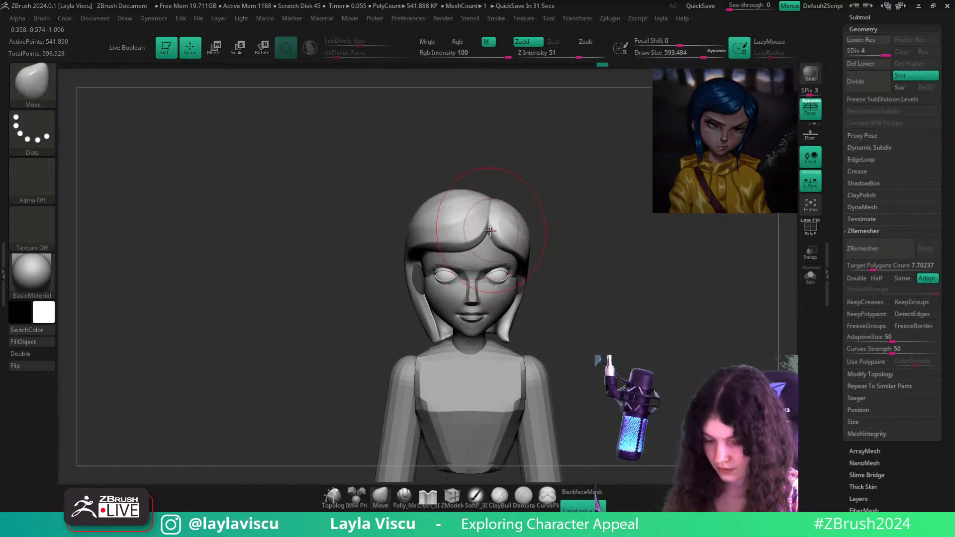
{"action": "left_click_drag", "start_coordinate": [490, 230], "coordinate": [489, 222]}
{"action": "mouse_move", "coordinate": [595, 245]}
{"action": "right_mouse_down", "text": "ctrl"}
{"action": "mouse_move", "coordinate": [605, 279]}
{"action": "mouse_move", "coordinate": [596, 240]}
{"action": "right_mouse_up", "text": "ctrl"}
{"action": "mouse_move", "coordinate": [596, 240]}
{"action": "right_mouse_down", "text": "ctrl"}
{"action": "mouse_move", "coordinate": [600, 282]}
{"action": "mouse_move", "coordinate": [582, 260]}
{"action": "mouse_move", "coordinate": [573, 275]}
{"action": "right_mouse_up", "text": "ctrl"}
Nudge the side lock beside the jaw with the Move brush at a draw size of about 239
{"action": "key", "text": "s"}
{"action": "left_click", "coordinate": [433, 271]}
{"action": "key", "text": "s"}
{"action": "left_click", "coordinate": [424, 272]}
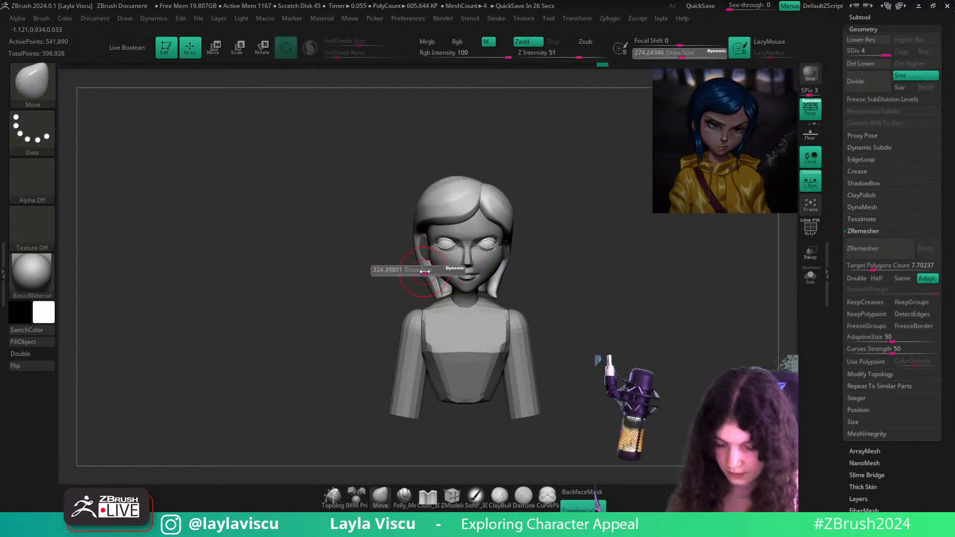
{"action": "left_click_drag", "start_coordinate": [425, 272], "coordinate": [428, 272]}
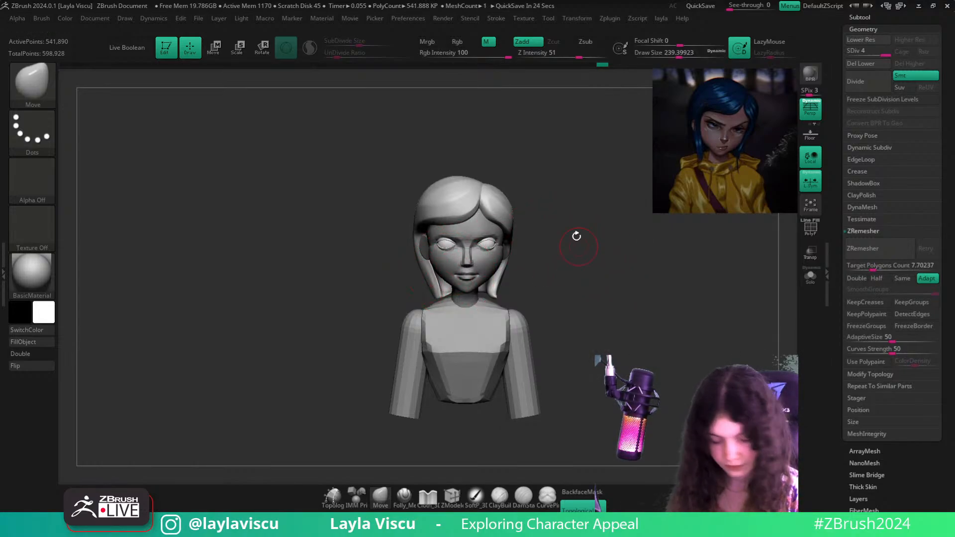
Duplicate the hair subtool, delete the lower subdivision levels, and ready the Hair-Brush at a draw size of about 108
{"action": "key", "text": "b"}
{"action": "left_click", "coordinate": [668, 461]}
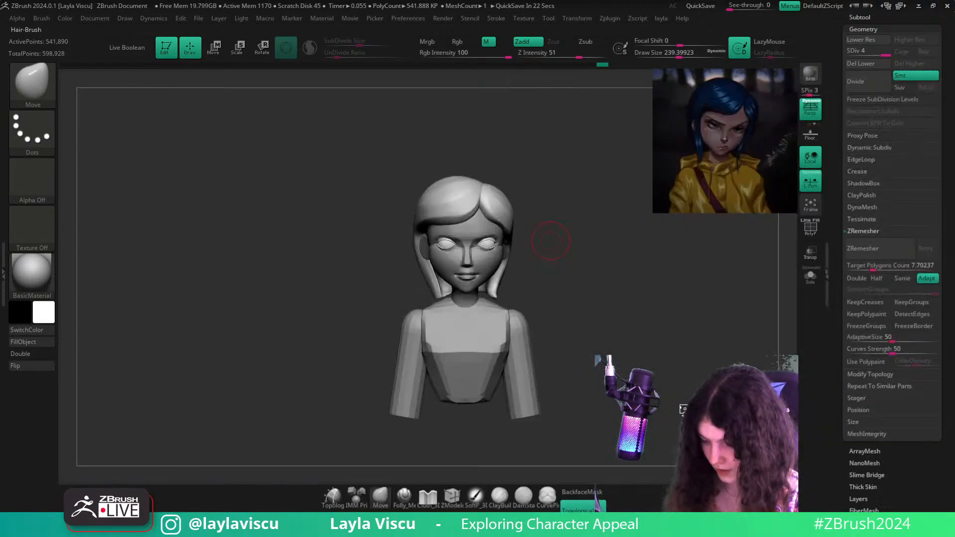
{"action": "right_click_drag", "start_coordinate": [641, 279], "coordinate": [699, 283]}
{"action": "right_click_drag", "start_coordinate": [643, 307], "coordinate": [689, 309], "text": "alt"}
{"action": "key", "text": "ctrl+shift+d"}
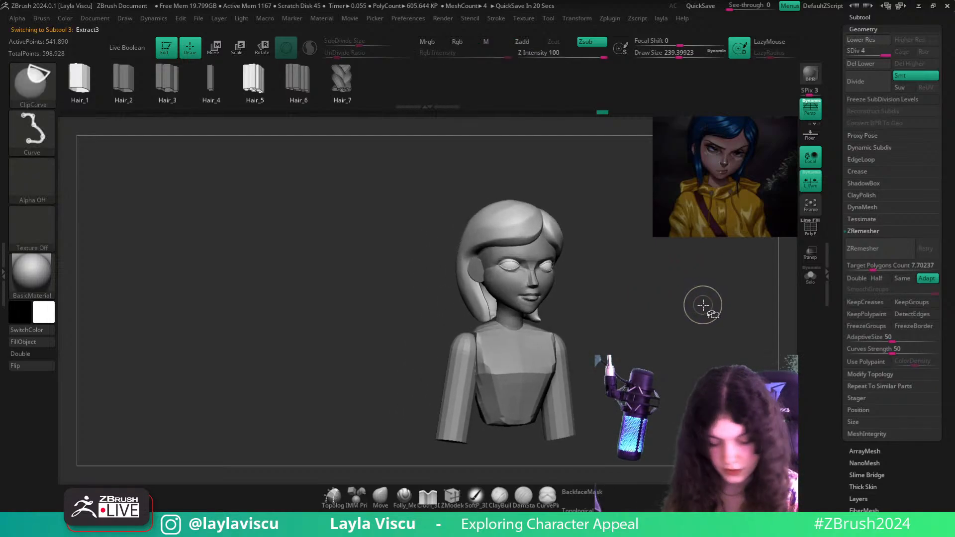
{"action": "left_click", "coordinate": [869, 66]}
{"action": "right_click_drag", "start_coordinate": [536, 206], "coordinate": [557, 222], "text": "ctrl"}
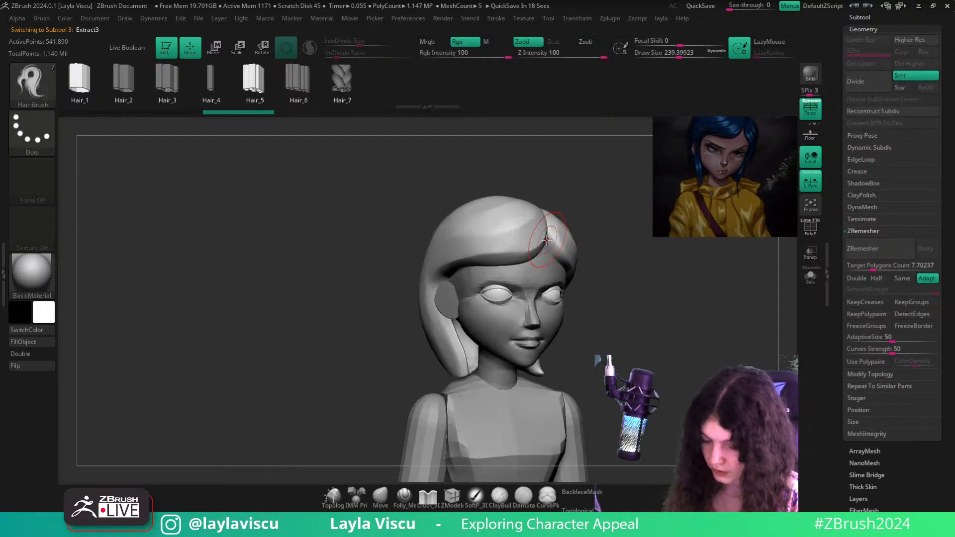
{"action": "key", "text": "s"}
{"action": "left_click_drag", "start_coordinate": [546, 240], "coordinate": [529, 241]}
Try to draw a hair strand from the parting along the lower edge of the fringe, and undo it
{"action": "right_click_drag", "start_coordinate": [636, 288], "coordinate": [581, 237], "text": "alt"}
{"action": "left_click_drag", "start_coordinate": [495, 230], "coordinate": [465, 244]}
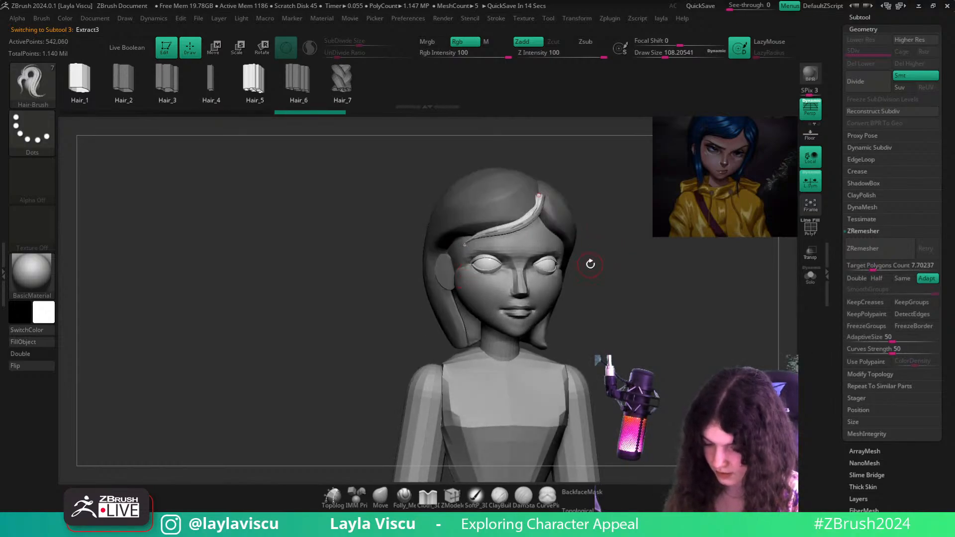
{"action": "right_click_drag", "start_coordinate": [618, 242], "coordinate": [600, 240]}
{"action": "key", "text": "ctrl+z"}
Draw a hair strand from the parting along the fringe's edge and extend it down past the temple to the jaw
{"action": "left_click_drag", "start_coordinate": [542, 189], "coordinate": [529, 216]}
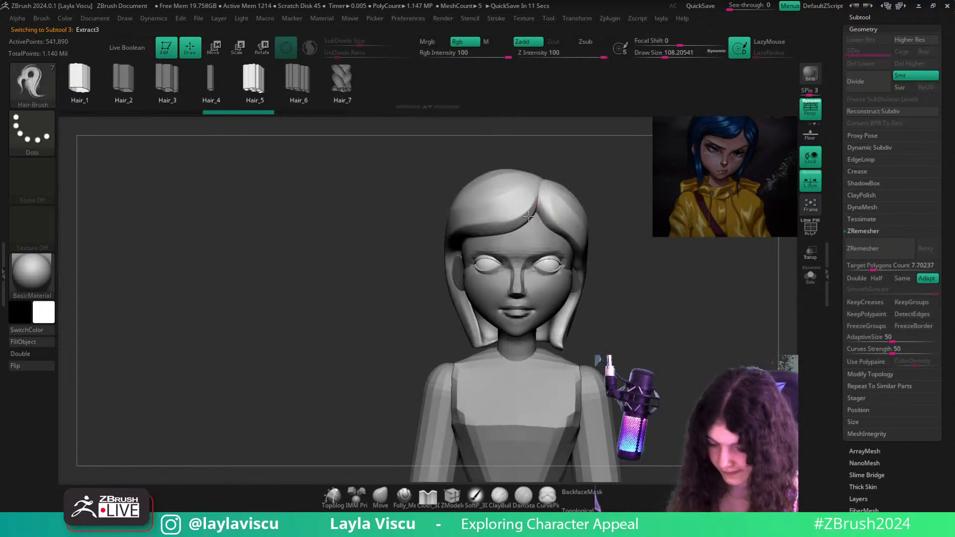
{"action": "right_click_drag", "start_coordinate": [639, 270], "coordinate": [667, 264]}
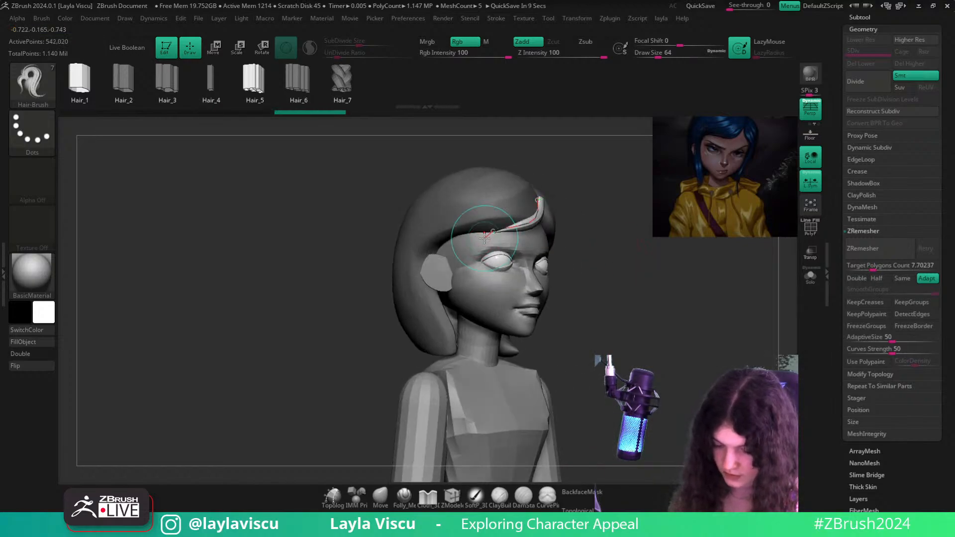
{"action": "left_click_drag", "start_coordinate": [464, 309], "coordinate": [464, 309]}
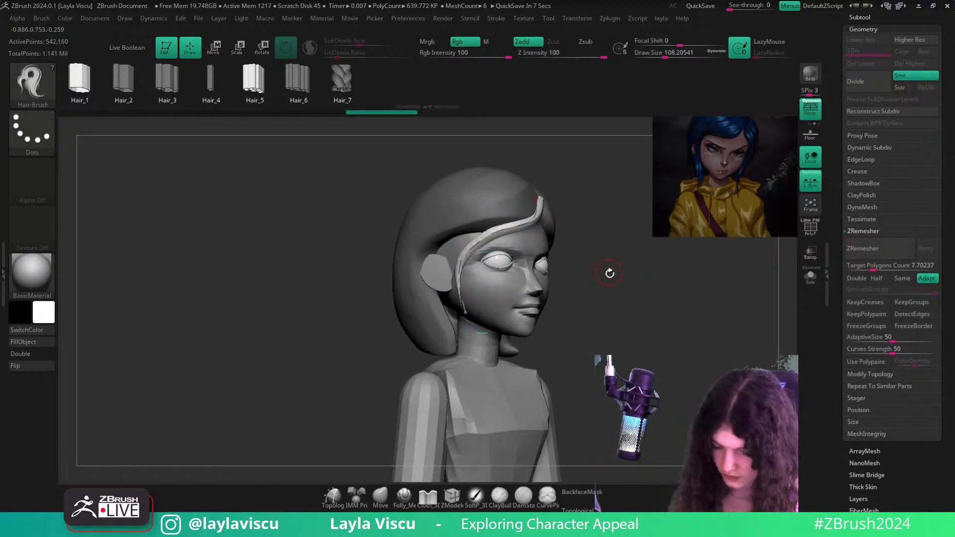
{"action": "right_click_drag", "start_coordinate": [610, 273], "coordinate": [641, 301]}
{"action": "left_click", "coordinate": [498, 19]}
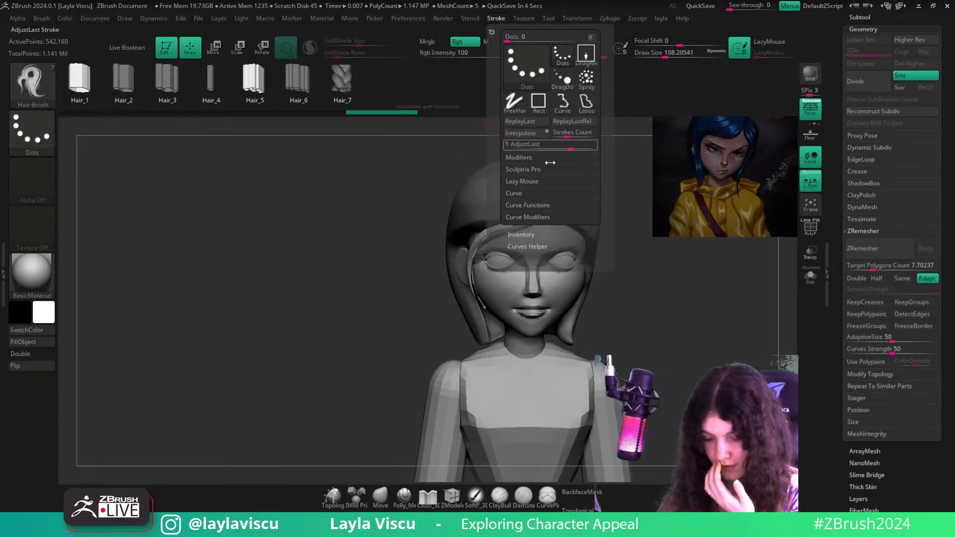
{"action": "left_click", "coordinate": [541, 216]}
{"action": "left_click", "coordinate": [540, 217]}
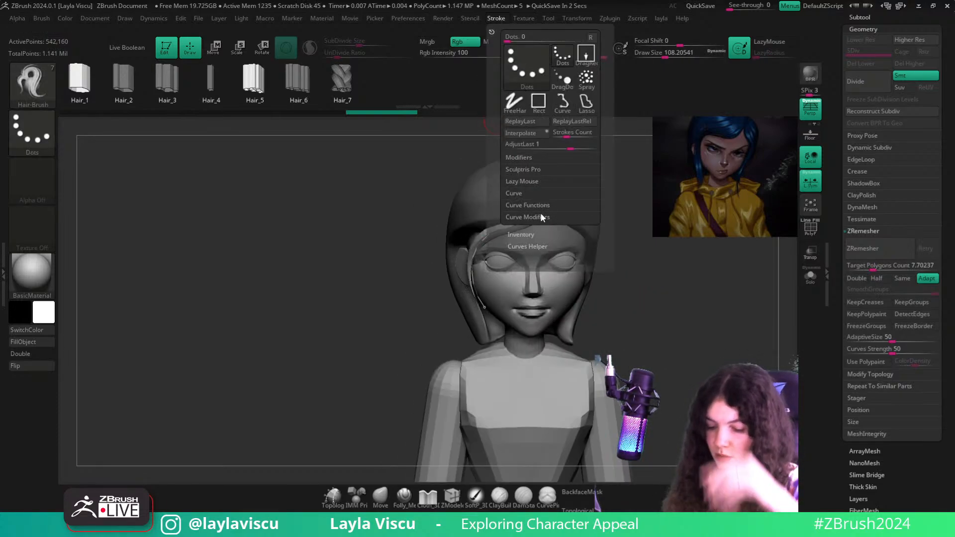
Set the QuickSave preferences to a maximum duration of 31 and a rest duration of 95
{"action": "left_click", "coordinate": [408, 18]}
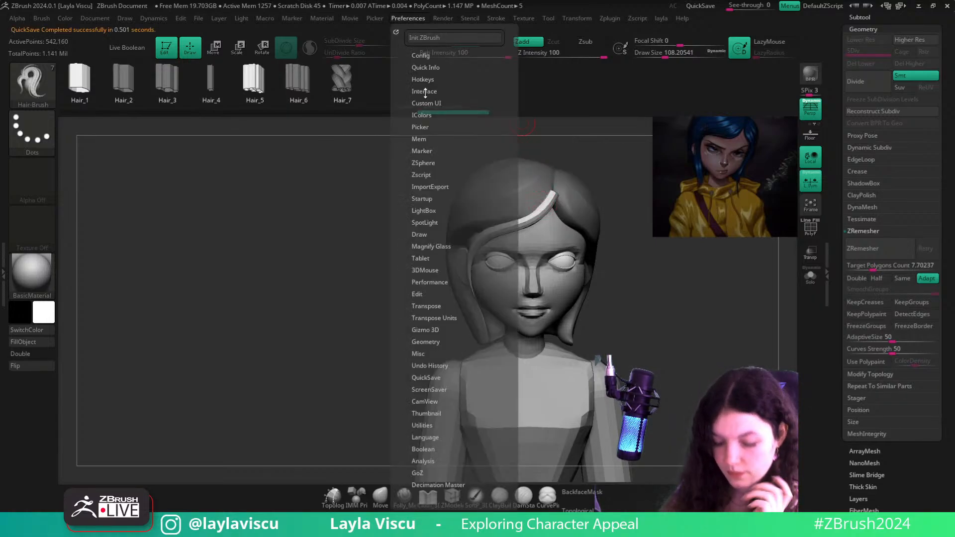
{"action": "left_click", "coordinate": [426, 378]}
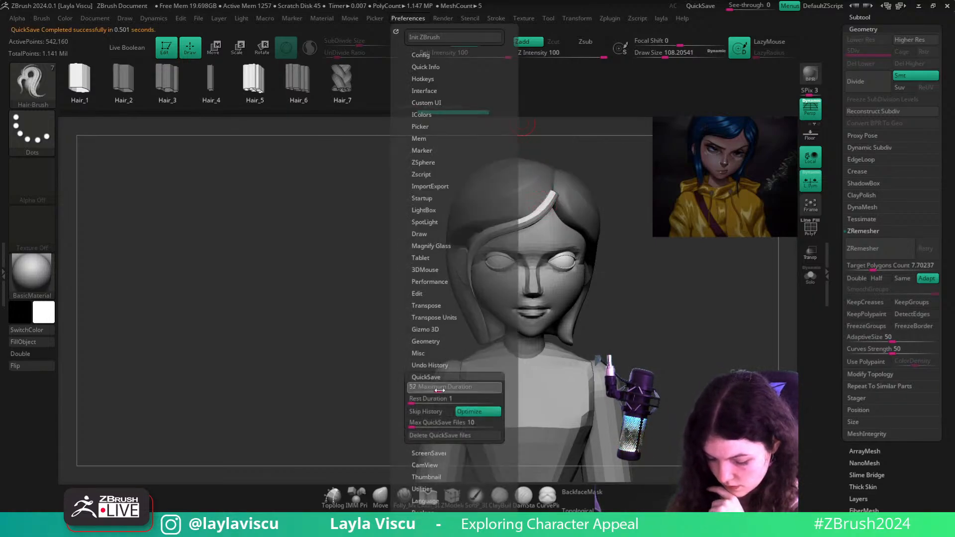
{"action": "left_click_drag", "start_coordinate": [445, 399], "coordinate": [436, 388]}
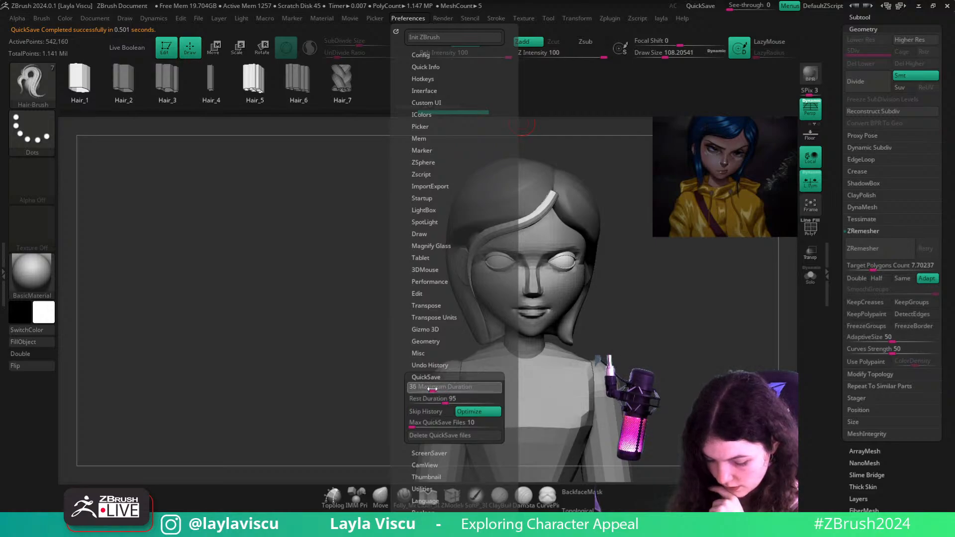
{"action": "left_click_drag", "start_coordinate": [431, 389], "coordinate": [422, 387]}
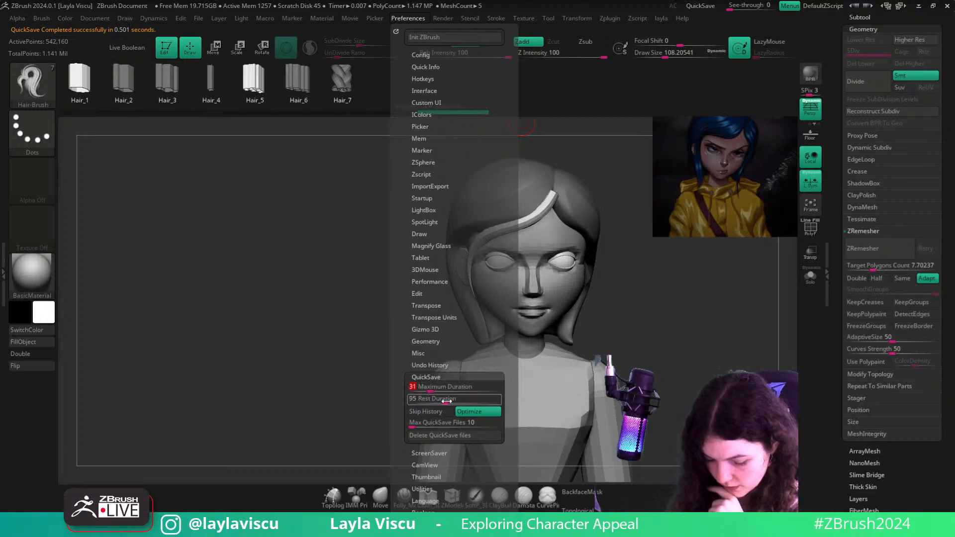
Review the stroke's Curve Modifiers, Curve Functions and Curve settings for the new hair strand
{"action": "left_click", "coordinate": [496, 17]}
{"action": "left_click", "coordinate": [542, 217]}
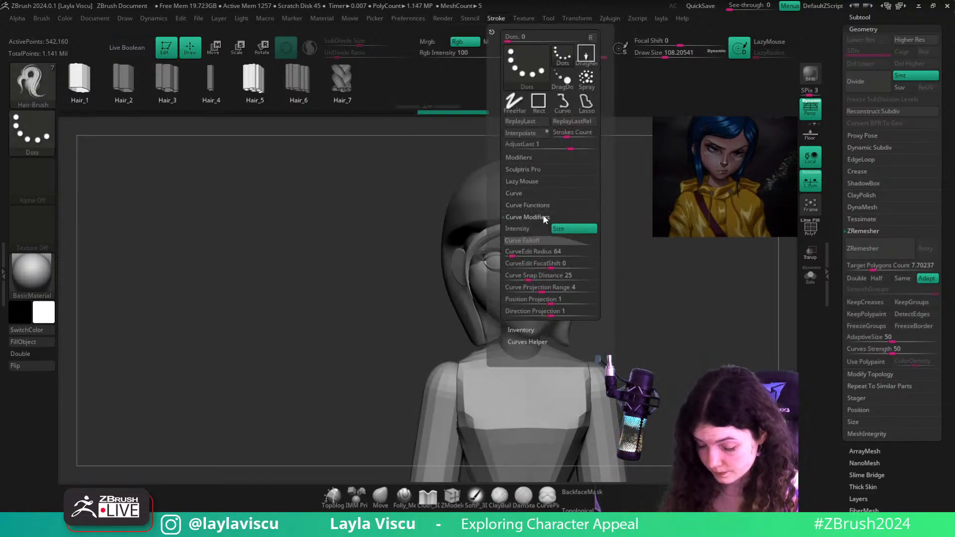
{"action": "left_click", "coordinate": [536, 206]}
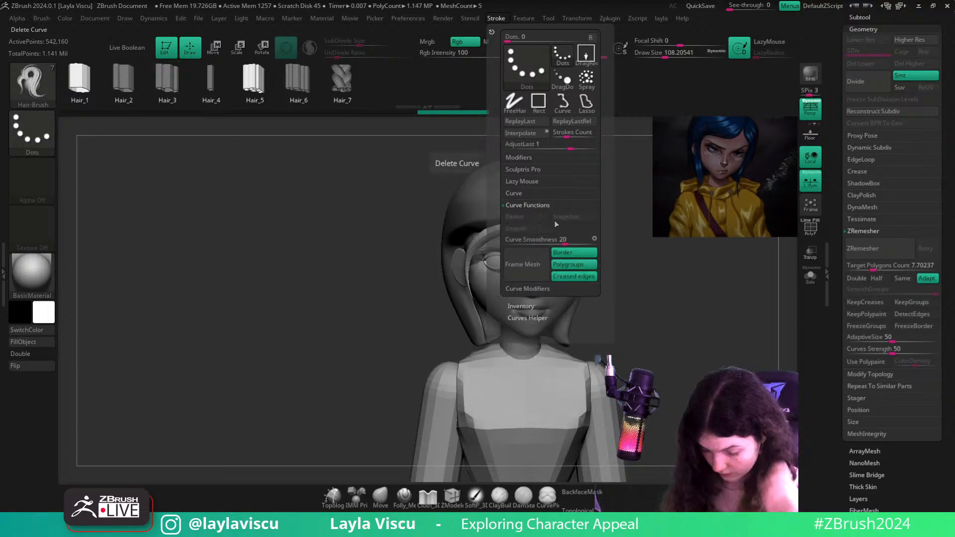
{"action": "left_click", "coordinate": [529, 195]}
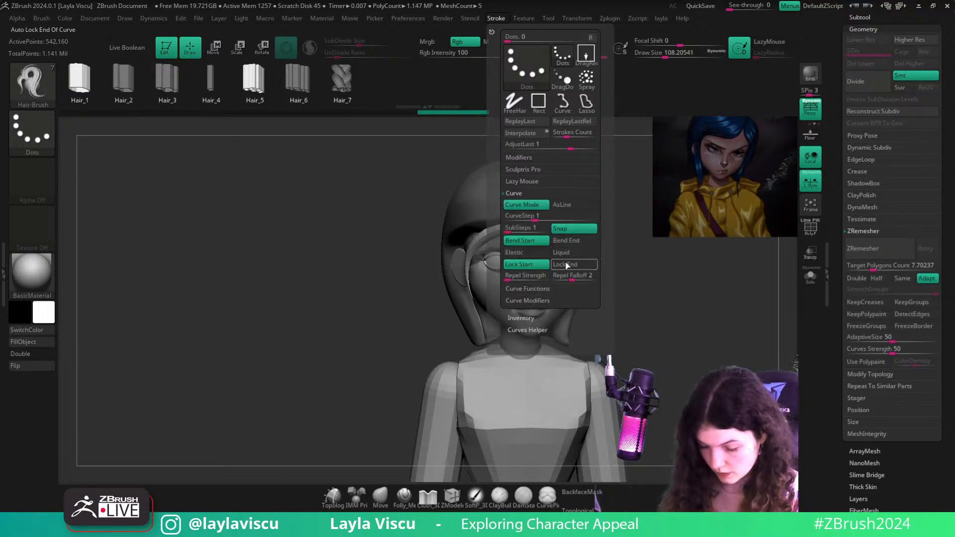
{"action": "left_click", "coordinate": [541, 256]}
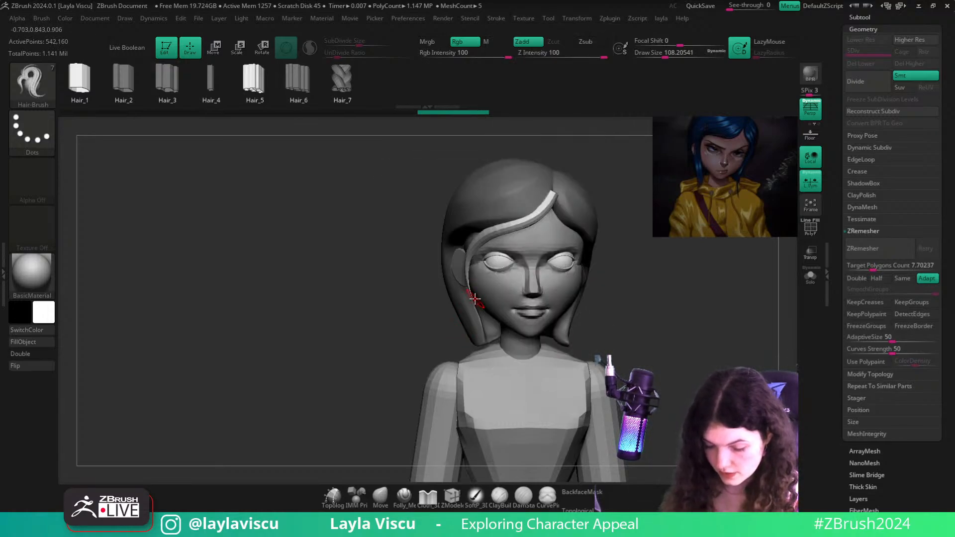
Extend the hair strand's curve from the jaw down past the neck to the shoulder
{"action": "left_click_drag", "start_coordinate": [639, 292], "coordinate": [548, 250]}
{"action": "left_click_drag", "start_coordinate": [456, 311], "coordinate": [449, 351]}
{"action": "mouse_move", "coordinate": [641, 288]}
{"action": "left_mouse_down"}
{"action": "mouse_move", "coordinate": [601, 285]}
{"action": "mouse_move", "coordinate": [635, 304]}
{"action": "left_mouse_up"}
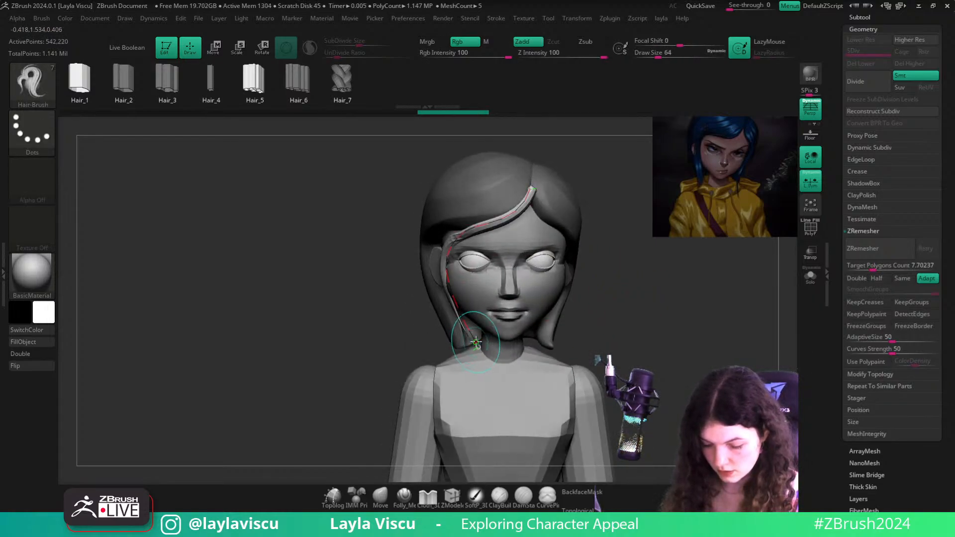
{"action": "left_click_drag", "start_coordinate": [467, 359], "coordinate": [465, 371]}
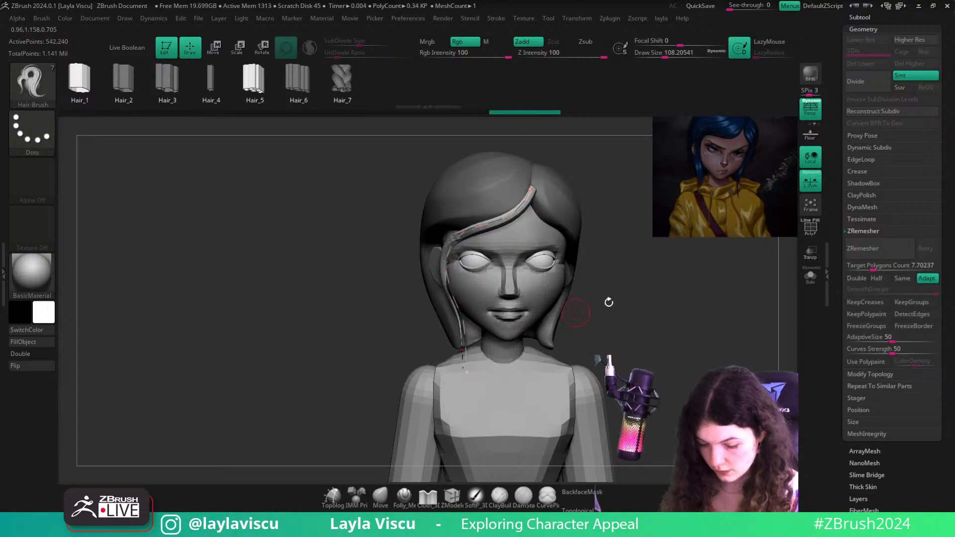
Widen the hair strand by updating it with a draw size of about 217
{"action": "right_click_drag", "start_coordinate": [650, 291], "coordinate": [625, 254], "text": "ctrl"}
{"action": "key", "text": "s"}
{"action": "mouse_move", "coordinate": [619, 303]}
{"action": "left_mouse_down"}
{"action": "mouse_move", "coordinate": [627, 302]}
{"action": "mouse_move", "coordinate": [618, 265]}
{"action": "mouse_move", "coordinate": [648, 279]}
{"action": "mouse_move", "coordinate": [610, 279]}
{"action": "mouse_move", "coordinate": [539, 128]}
{"action": "left_mouse_up"}
Edit the Curve Falloff for Size in the stroke's Curve Modifiers and update the hair strand with it
{"action": "left_click", "coordinate": [495, 17]}
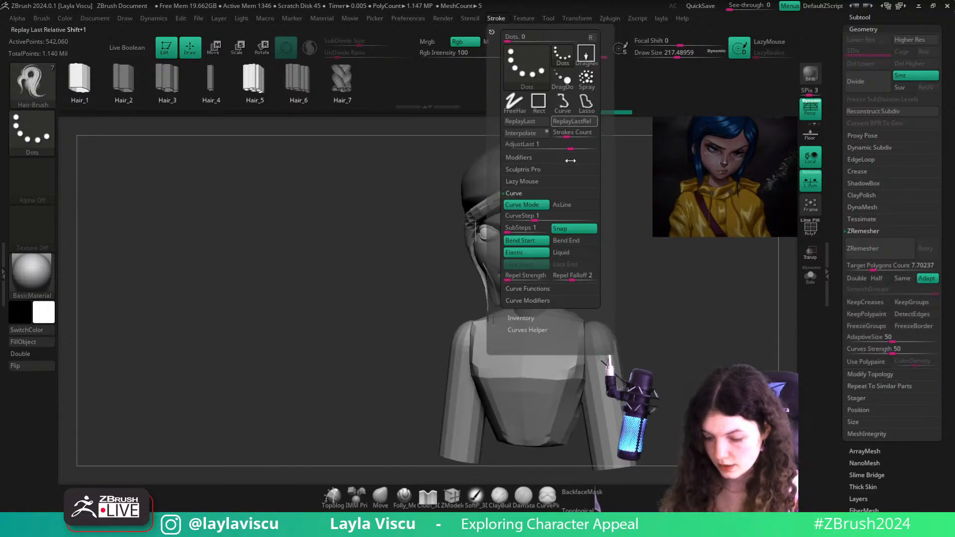
{"action": "left_click", "coordinate": [520, 182]}
{"action": "left_click", "coordinate": [523, 206]}
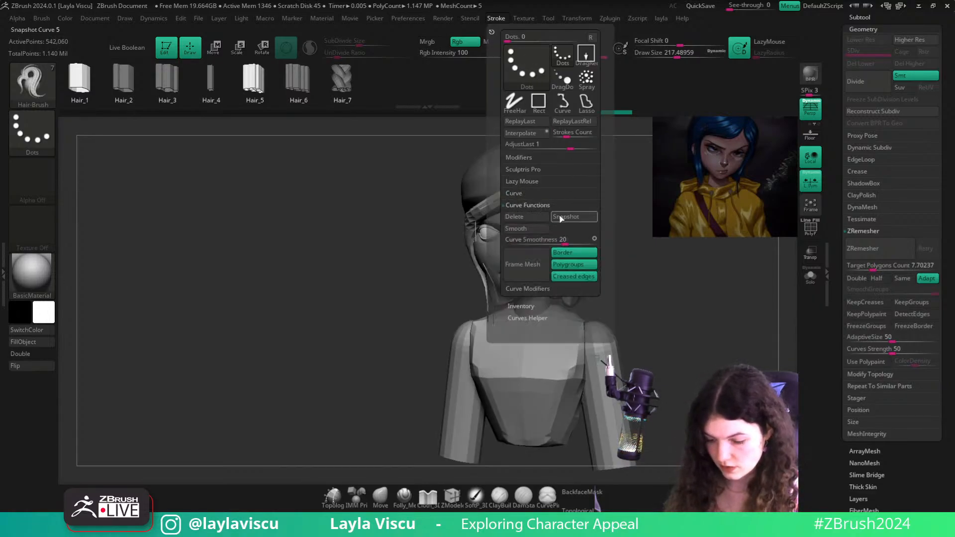
{"action": "left_click", "coordinate": [531, 205]}
{"action": "left_click", "coordinate": [538, 217]}
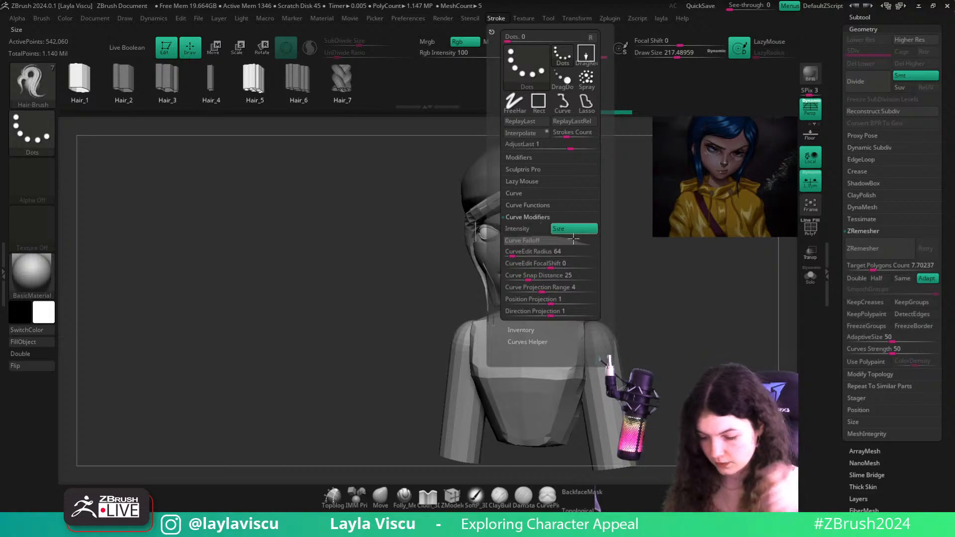
{"action": "left_click", "coordinate": [546, 240]}
{"action": "left_click_drag", "start_coordinate": [503, 245], "coordinate": [514, 268]}
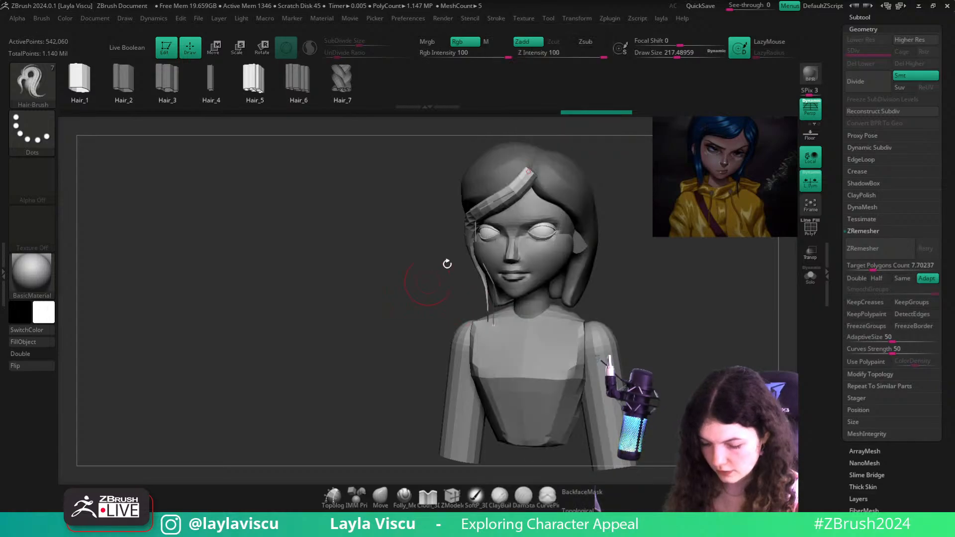
{"action": "left_click", "coordinate": [493, 197]}
{"action": "left_click_drag", "start_coordinate": [652, 273], "coordinate": [645, 311], "text": "shift"}
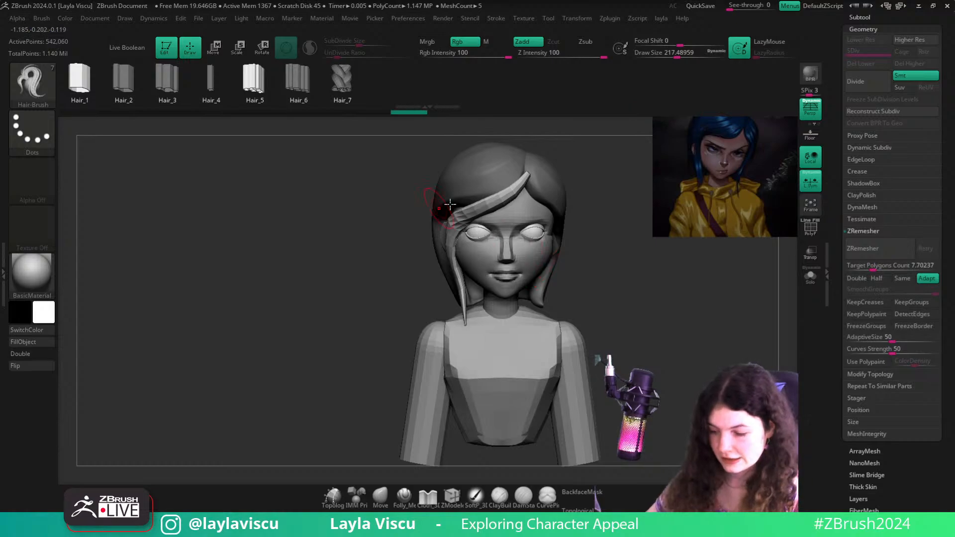
Shift the strand's upper end at the parting with the Move brush at a draw size of about 305
{"action": "left_click", "coordinate": [379, 496]}
{"action": "mouse_move", "coordinate": [522, 149]}
{"action": "right_mouse_down", "text": "alt"}
{"action": "mouse_move", "coordinate": [479, 234]}
{"action": "mouse_move", "coordinate": [560, 225]}
{"action": "mouse_move", "coordinate": [567, 249]}
{"action": "right_mouse_up", "text": "alt"}
{"action": "key", "text": "s"}
{"action": "left_click_drag", "start_coordinate": [473, 252], "coordinate": [471, 240]}
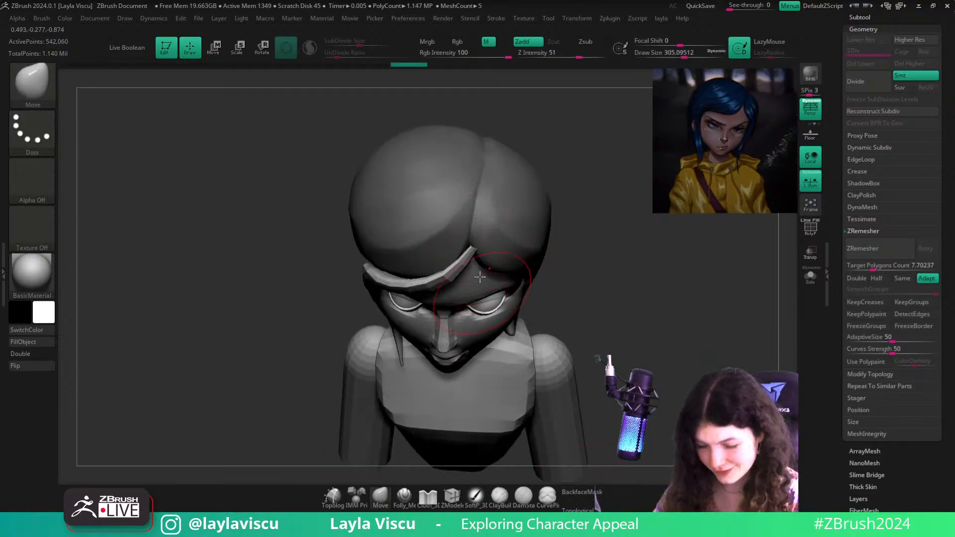
{"action": "right_click_drag", "start_coordinate": [508, 238], "coordinate": [613, 222], "text": "shift"}
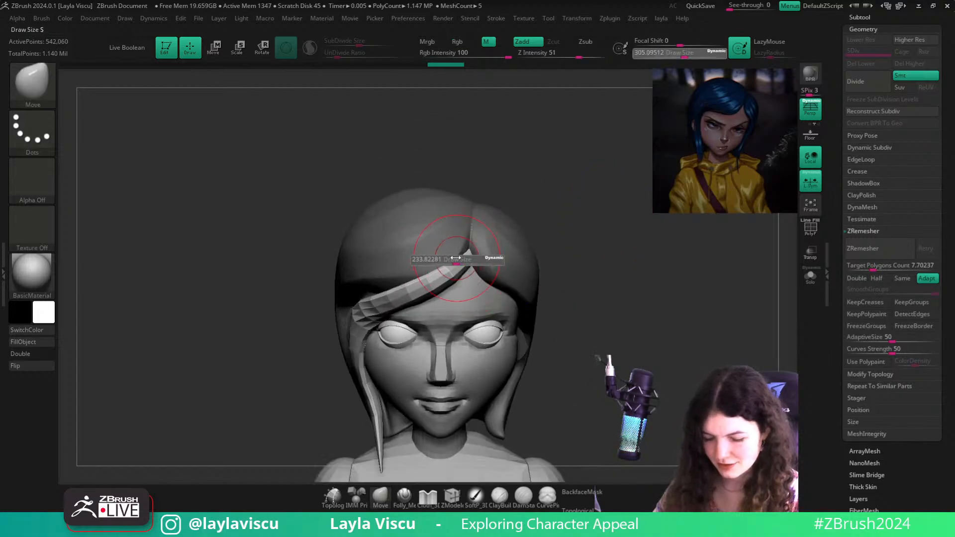
{"action": "right_click_drag", "start_coordinate": [600, 269], "coordinate": [605, 298], "text": "ctrl"}
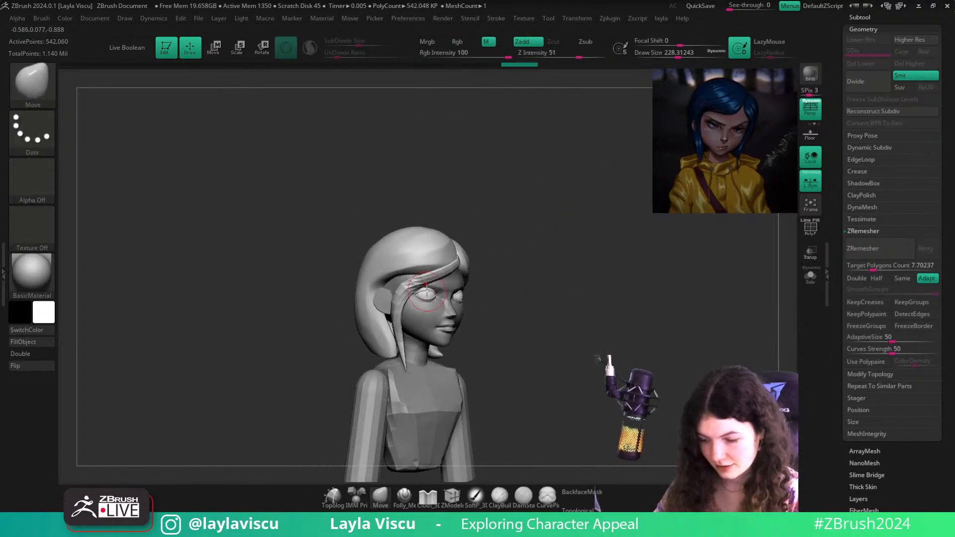
Turn on topological masking and pull the strand back at the temple with a large Move brush
{"action": "left_click", "coordinate": [569, 494]}
{"action": "key", "text": "s"}
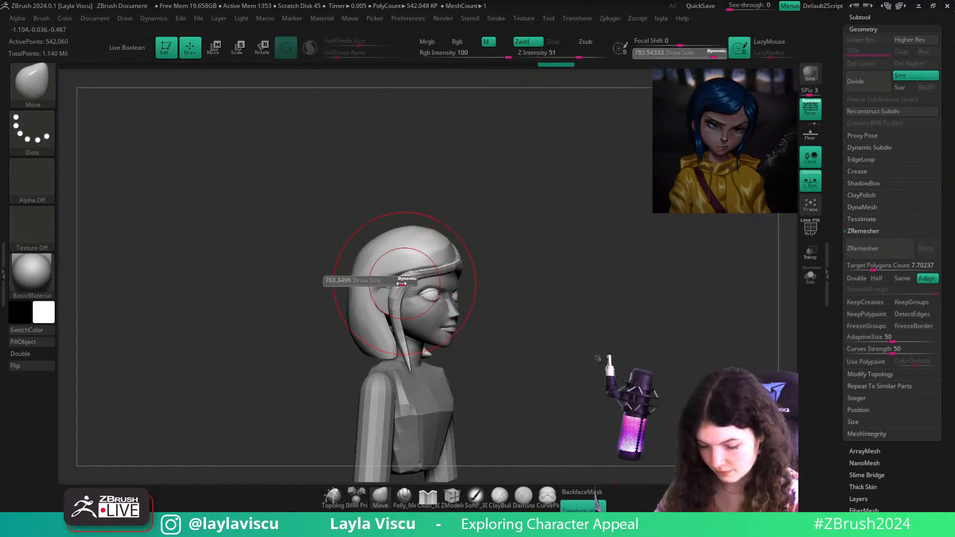
{"action": "left_click_drag", "start_coordinate": [396, 275], "coordinate": [368, 277]}
{"action": "left_click_drag", "start_coordinate": [511, 302], "coordinate": [444, 273]}
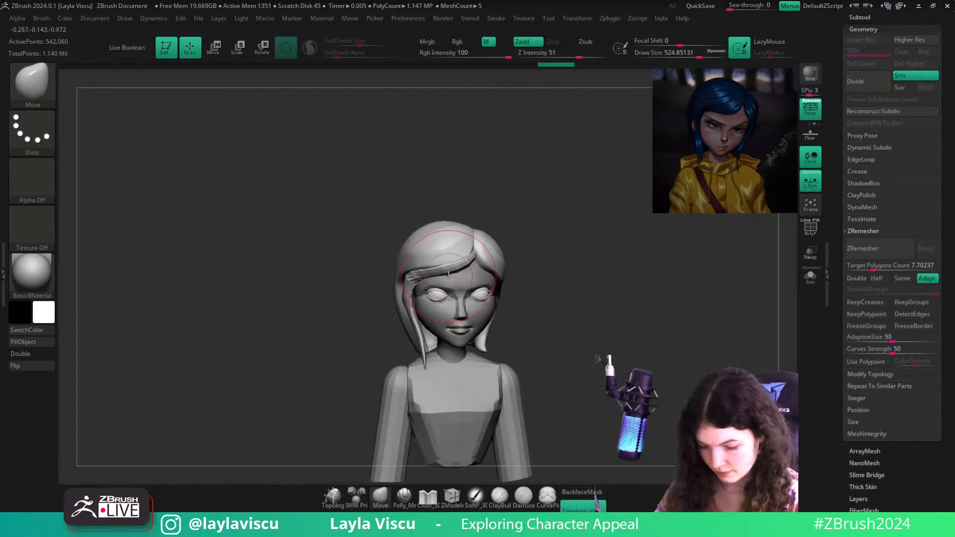
{"action": "mouse_move", "coordinate": [607, 295]}
{"action": "left_mouse_down"}
{"action": "mouse_move", "coordinate": [639, 284]}
{"action": "mouse_move", "coordinate": [569, 315]}
{"action": "mouse_move", "coordinate": [426, 345]}
{"action": "mouse_move", "coordinate": [427, 364]}
{"action": "left_mouse_up"}
{"action": "right_click_drag", "start_coordinate": [427, 352], "coordinate": [447, 413], "text": "ctrl"}
Turn on BackfaceMask and broaden the strand's lower length beside the cheek with the Move brush at a draw size of about 379
{"action": "left_click", "coordinate": [579, 492]}
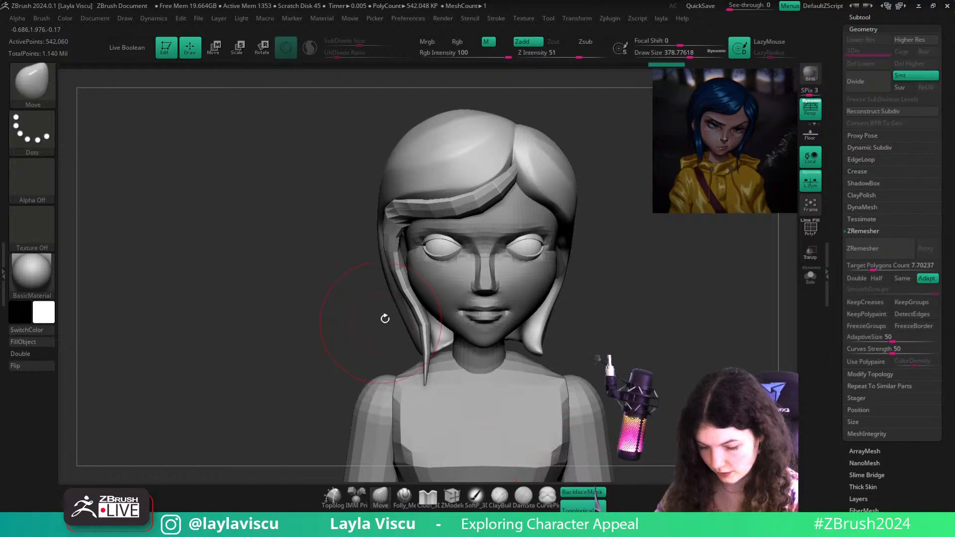
{"action": "key", "text": "s"}
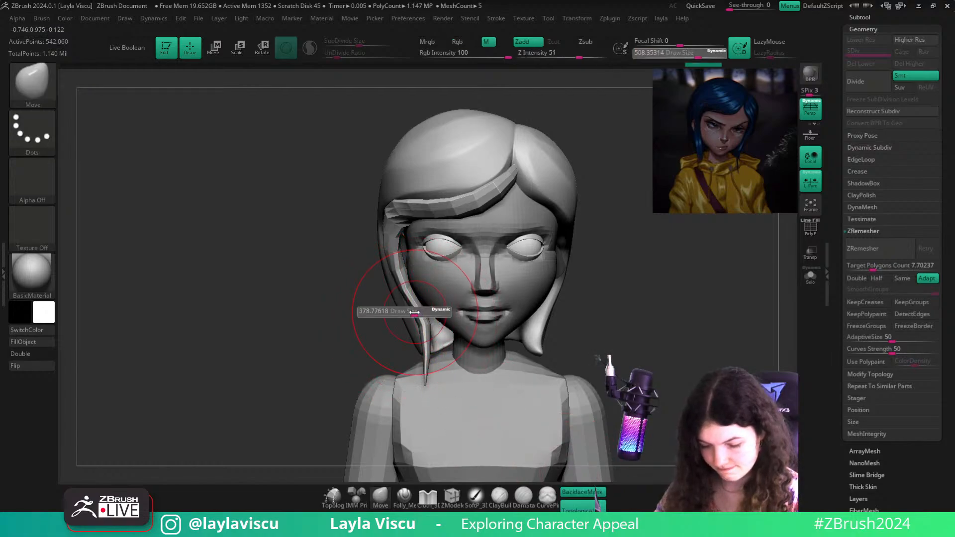
{"action": "left_click", "coordinate": [414, 312]}
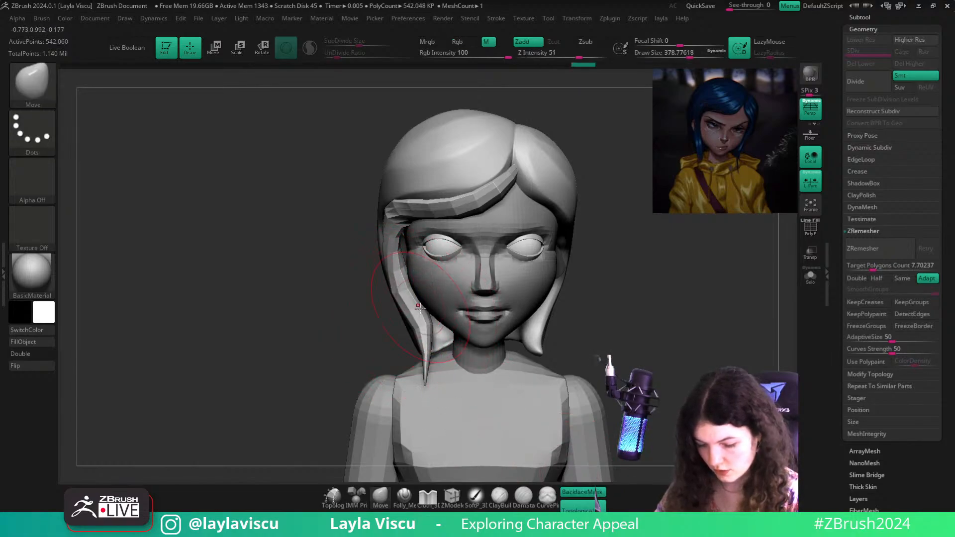
{"action": "right_click_drag", "start_coordinate": [406, 275], "coordinate": [544, 234], "text": "ctrl"}
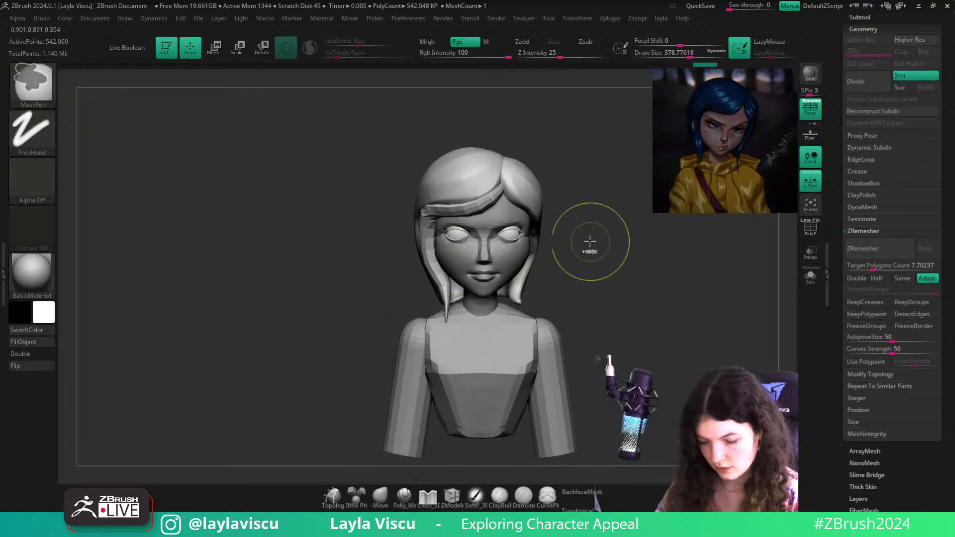
{"action": "right_click_drag", "start_coordinate": [590, 193], "coordinate": [534, 223]}
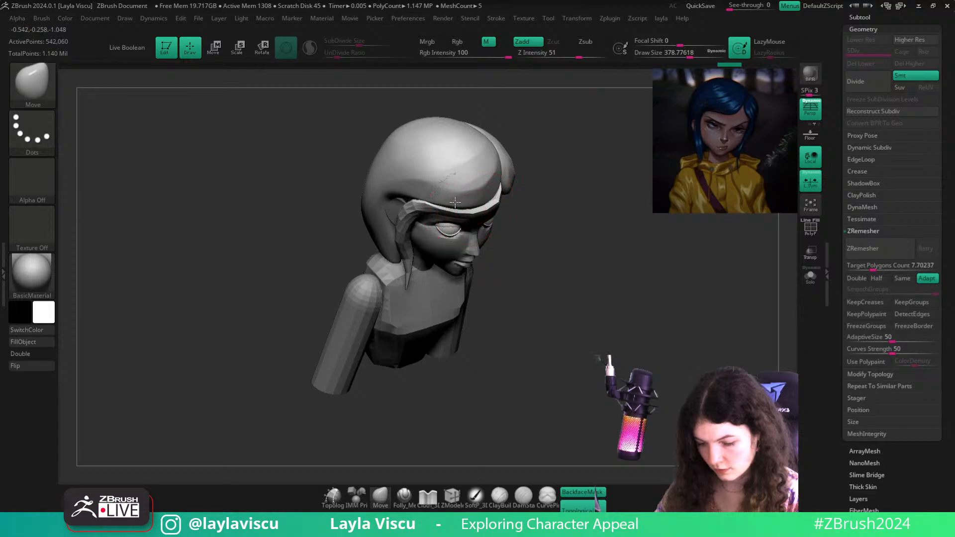
{"action": "right_click_drag", "start_coordinate": [452, 213], "coordinate": [607, 192], "text": "shift"}
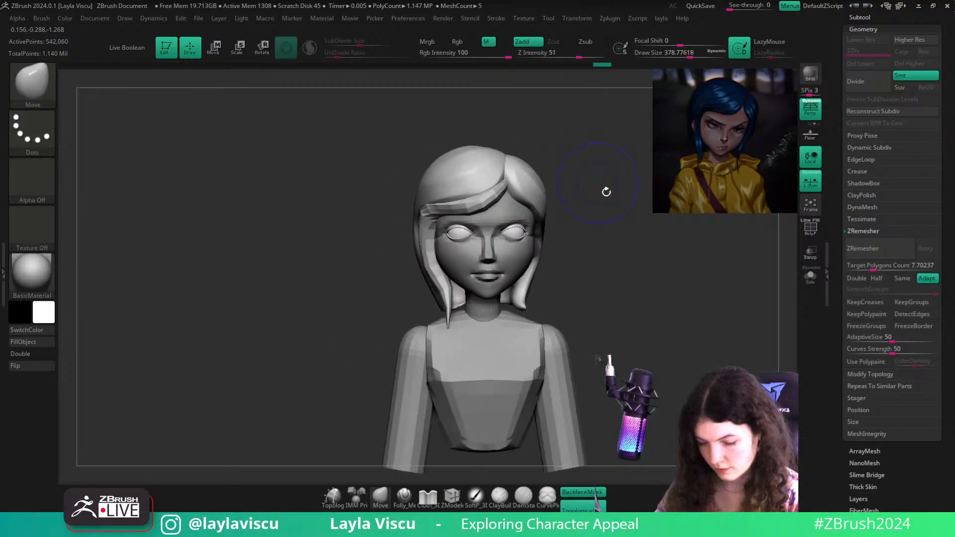
{"action": "right_click_drag", "start_coordinate": [612, 260], "coordinate": [529, 209], "text": "ctrl"}
Isolate the hair strand's polygroup and delete the hidden hair geometry from its subtool
{"action": "key", "text": "shift+f"}
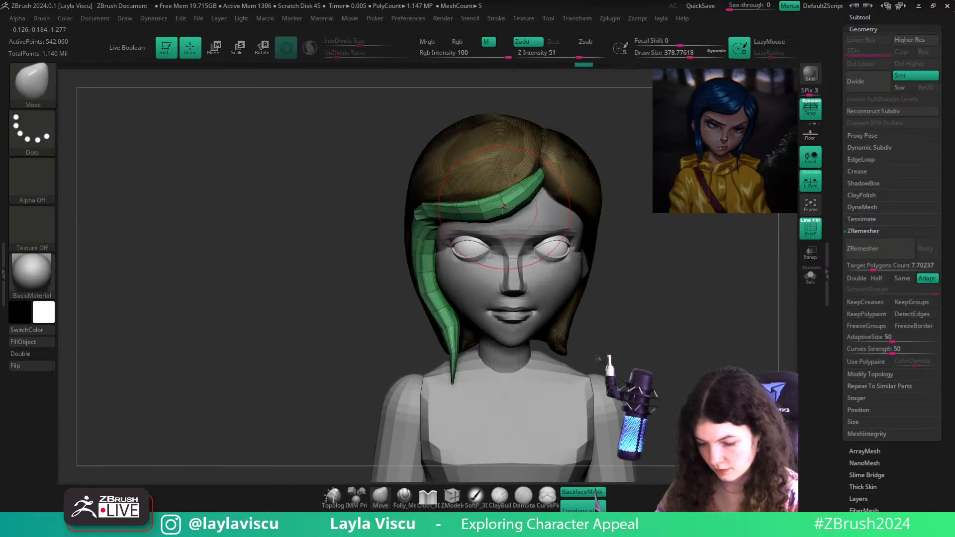
{"action": "left_click", "coordinate": [518, 199], "text": "ctrl+shift"}
{"action": "key", "text": "l"}
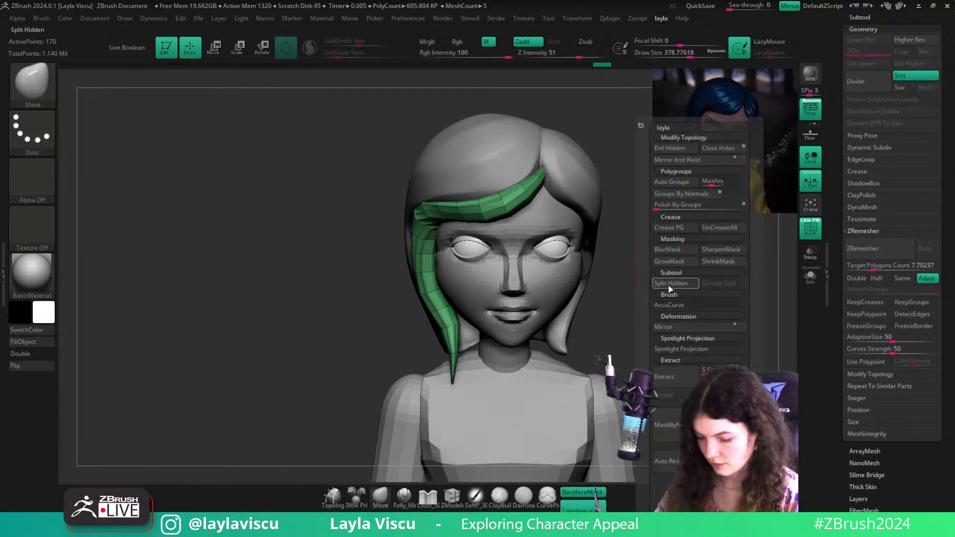
{"action": "left_click", "coordinate": [669, 147]}
Smooth the strand with Dynamic Subdiv, always accepting its auto-activation, and turn off the polyframe display
{"action": "right_click_drag", "start_coordinate": [617, 249], "coordinate": [615, 285], "text": "ctrl"}
{"action": "key", "text": "d"}
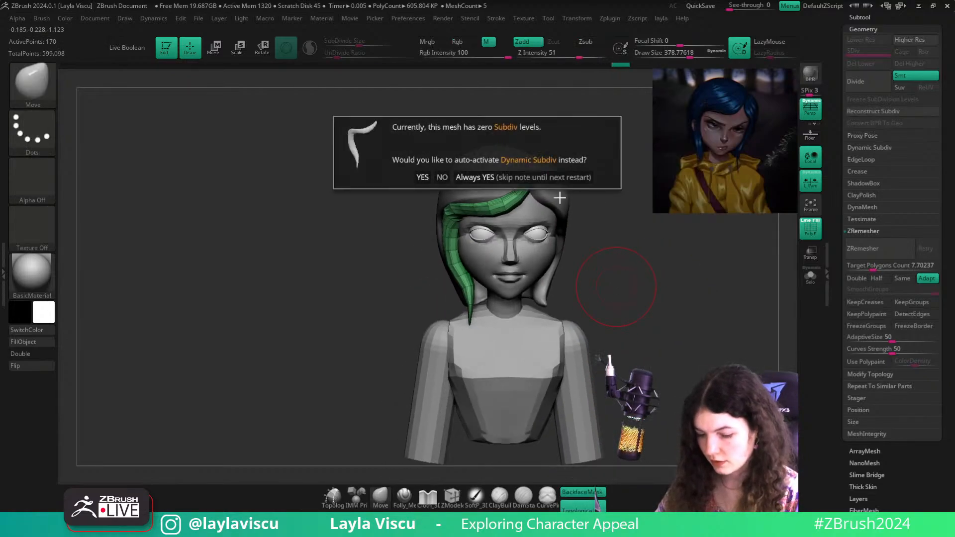
{"action": "left_click", "coordinate": [490, 177]}
{"action": "key", "text": "f"}
{"action": "key", "text": "shift+f"}
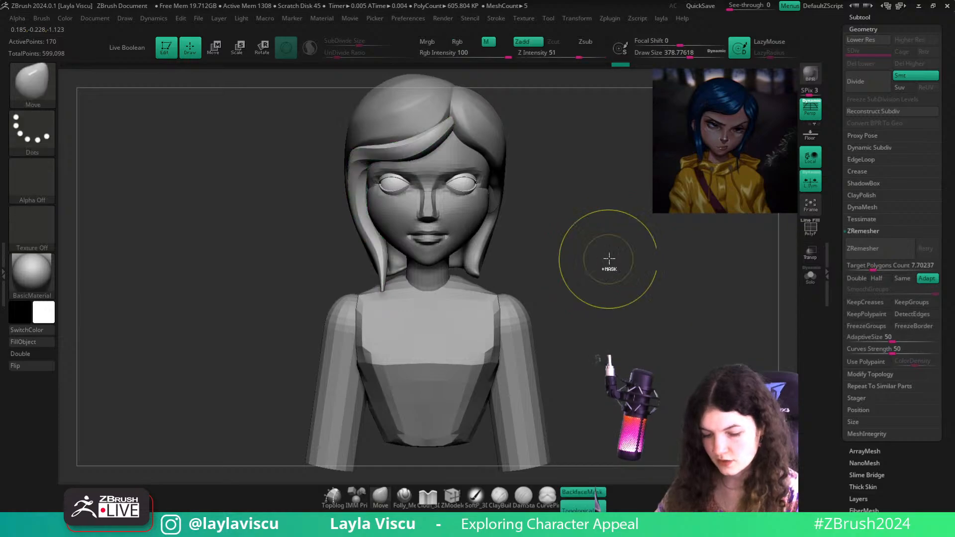
{"action": "right_click_drag", "start_coordinate": [608, 260], "coordinate": [553, 207], "text": "ctrl"}
{"action": "right_click_drag", "start_coordinate": [553, 207], "coordinate": [596, 243], "text": "alt"}
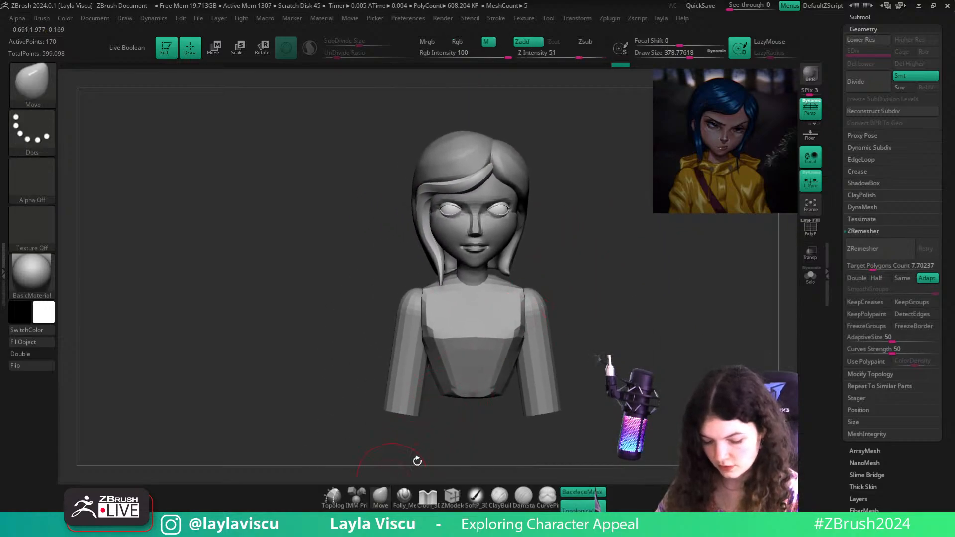
Turn off BackfaceMask and move the strand's upper part up against the fringe and parting using a larger Move brush
{"action": "left_click", "coordinate": [596, 493]}
{"action": "mouse_move", "coordinate": [577, 202]}
{"action": "right_mouse_down"}
{"action": "mouse_move", "coordinate": [598, 237]}
{"action": "mouse_move", "coordinate": [578, 238]}
{"action": "right_mouse_up"}
{"action": "key", "text": "]"}
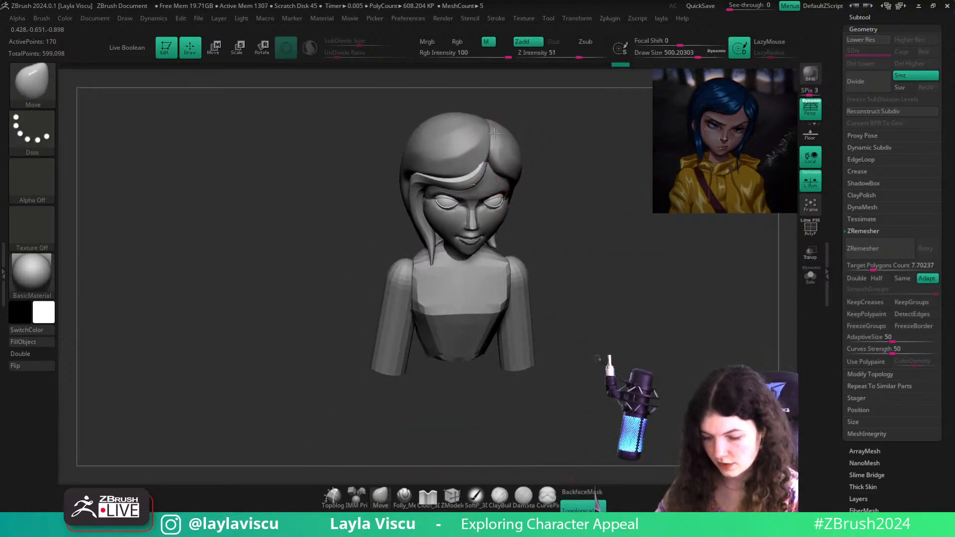
{"action": "left_click_drag", "start_coordinate": [494, 133], "coordinate": [515, 149]}
{"action": "key", "text": "s"}
{"action": "left_click_drag", "start_coordinate": [475, 182], "coordinate": [480, 160]}
{"action": "right_click_drag", "start_coordinate": [589, 244], "coordinate": [587, 232], "text": "shift"}
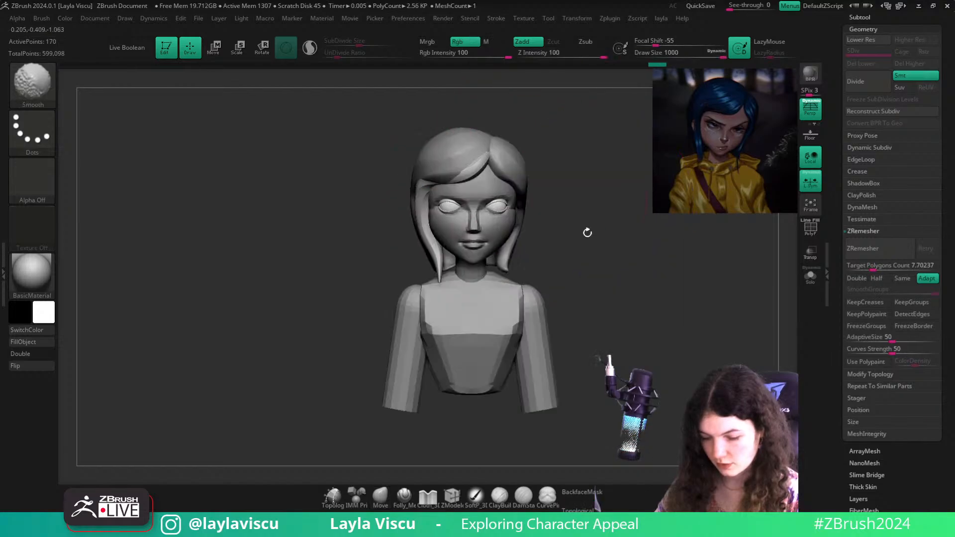
Reshape the bob in side view, adjusting its front edge above the ear and pulling the back of the hair outward
{"action": "left_click", "coordinate": [442, 169], "text": "alt"}
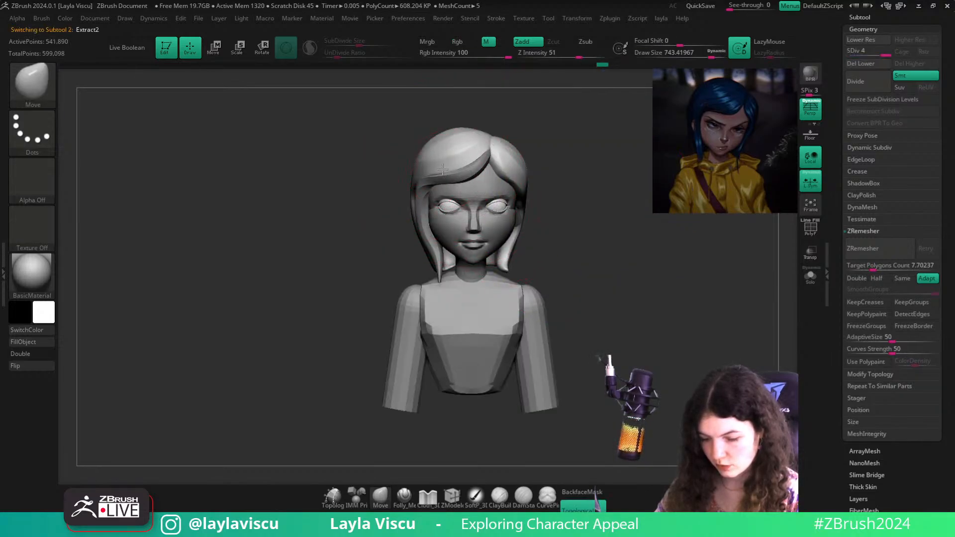
{"action": "key", "text": "s"}
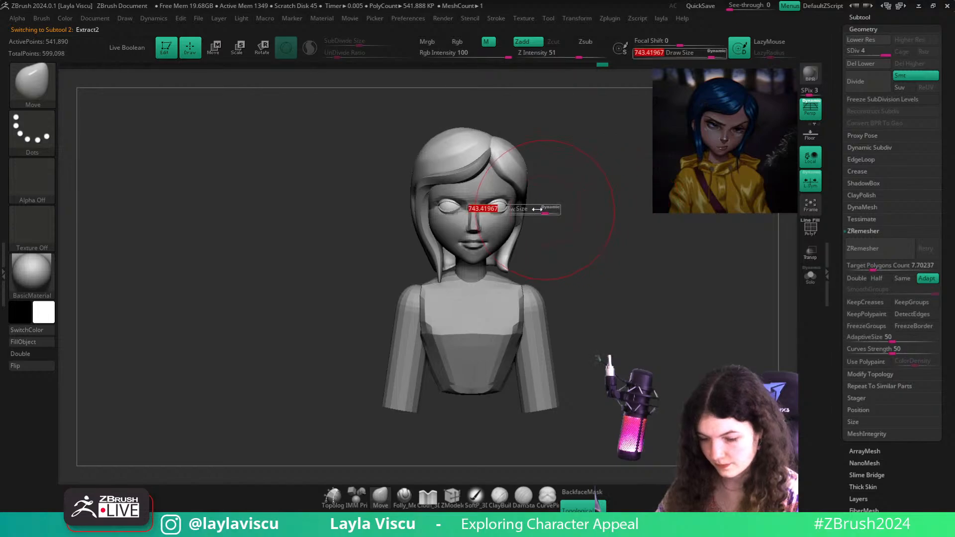
{"action": "left_click_drag", "start_coordinate": [589, 269], "coordinate": [642, 285]}
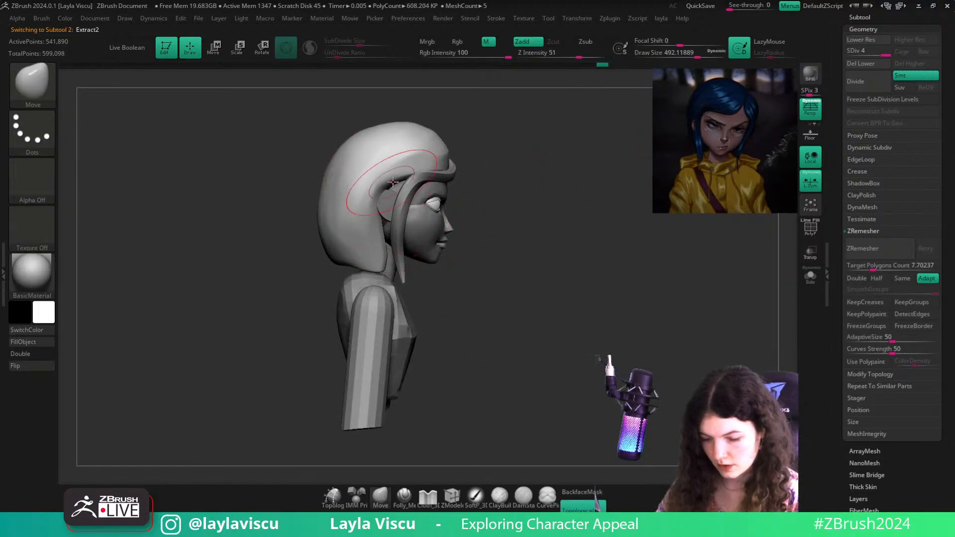
{"action": "left_click_drag", "start_coordinate": [393, 184], "coordinate": [393, 195]}
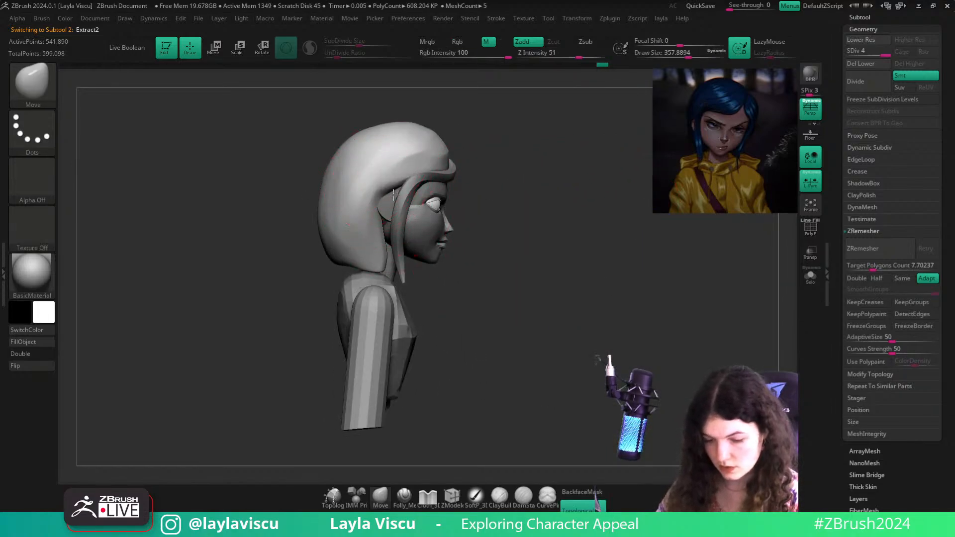
{"action": "key", "text": "s"}
{"action": "mouse_move", "coordinate": [349, 153]}
{"action": "left_mouse_down"}
{"action": "mouse_move", "coordinate": [385, 153]}
{"action": "mouse_move", "coordinate": [330, 144]}
{"action": "left_mouse_up"}
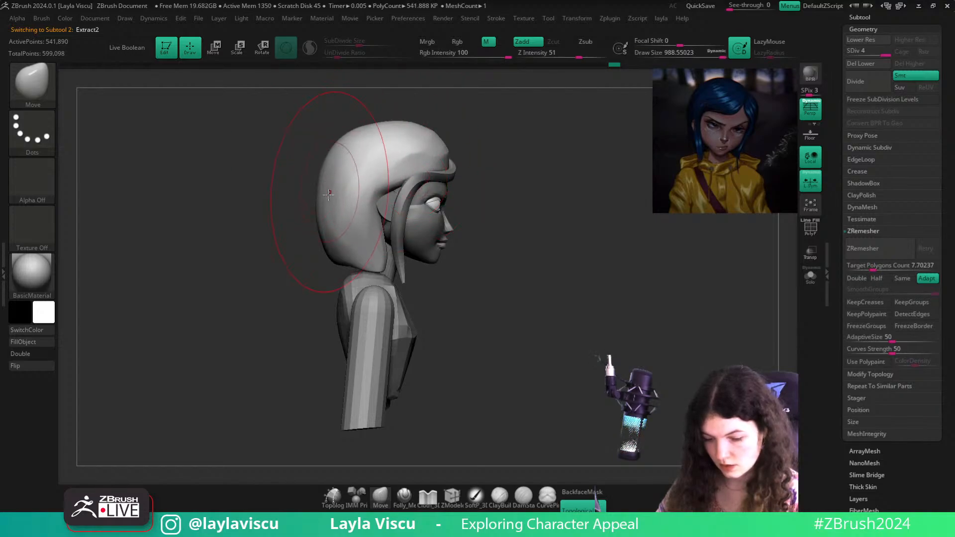
{"action": "left_click_drag", "start_coordinate": [333, 195], "coordinate": [324, 197]}
Solo the coraline body subtool and mask the head and neck, leaving the torso and arms unmasked
{"action": "left_click", "coordinate": [429, 243], "text": "alt"}
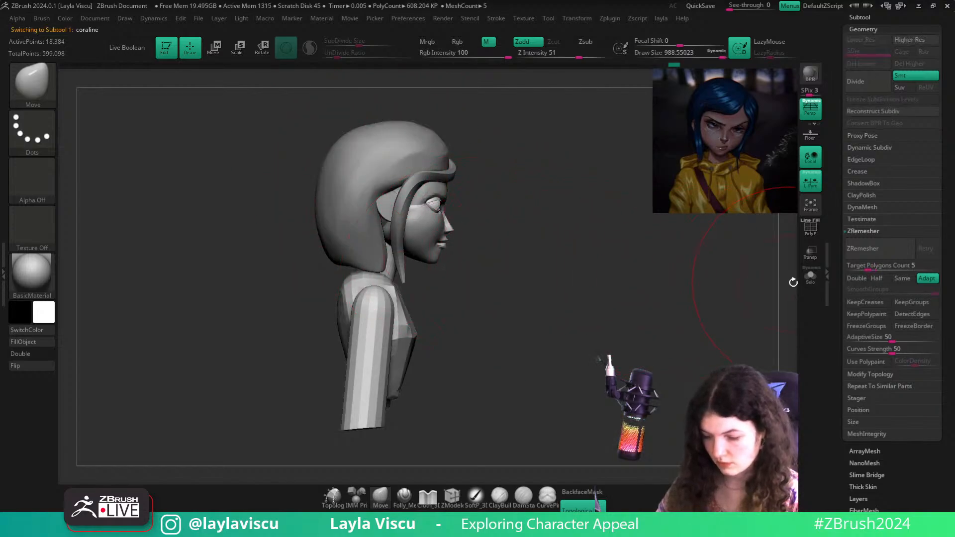
{"action": "left_click", "coordinate": [810, 276]}
{"action": "left_click", "coordinate": [376, 328], "text": "ctrl+shift"}
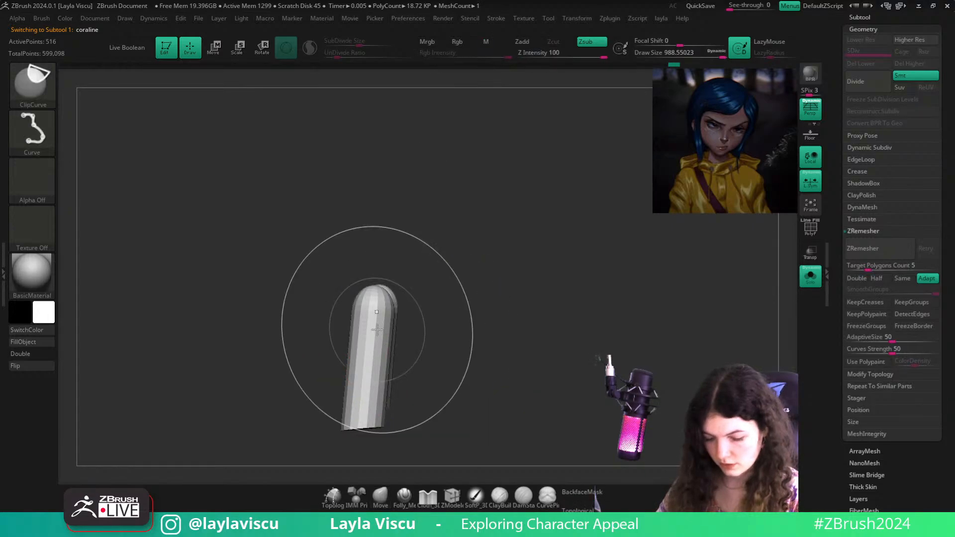
{"action": "left_click", "coordinate": [379, 328], "text": "ctrl+shift"}
{"action": "left_click", "coordinate": [388, 322], "text": "ctrl+shift"}
{"action": "left_click", "coordinate": [557, 304], "text": "ctrl"}
{"action": "left_click", "coordinate": [584, 227], "text": "ctrl+shift"}
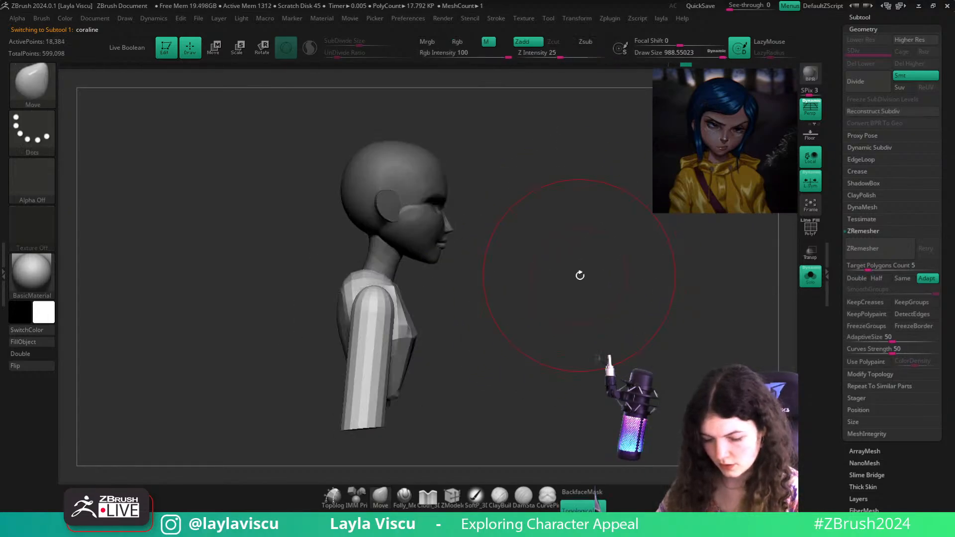
Adjust the position of the unmasked torso and arms beneath the neck in side view, then turn off Solo
{"action": "key", "text": "w"}
{"action": "left_click", "coordinate": [392, 271]}
{"action": "left_click", "coordinate": [383, 294], "text": "alt"}
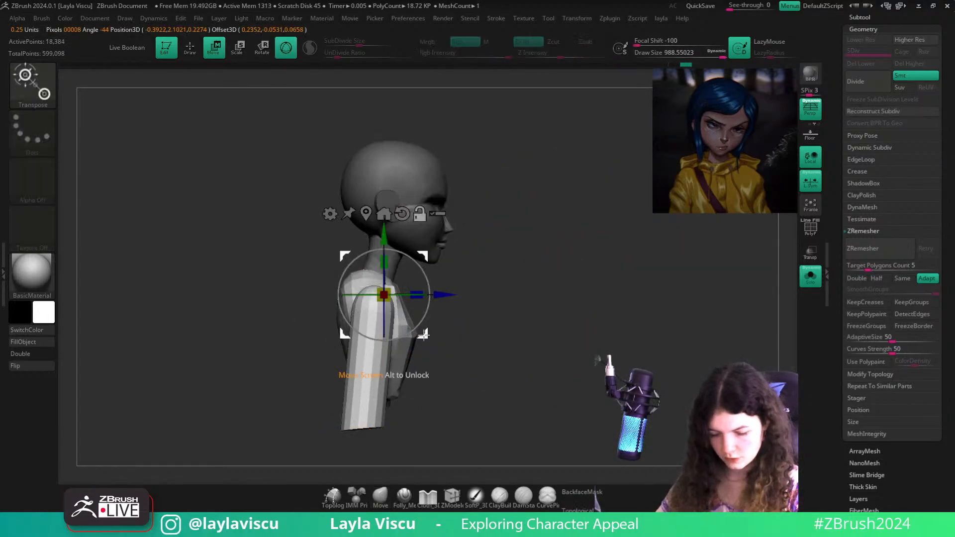
{"action": "left_click_drag", "start_coordinate": [424, 335], "coordinate": [411, 310], "text": "alt"}
{"action": "key", "text": "ctrl+z"}
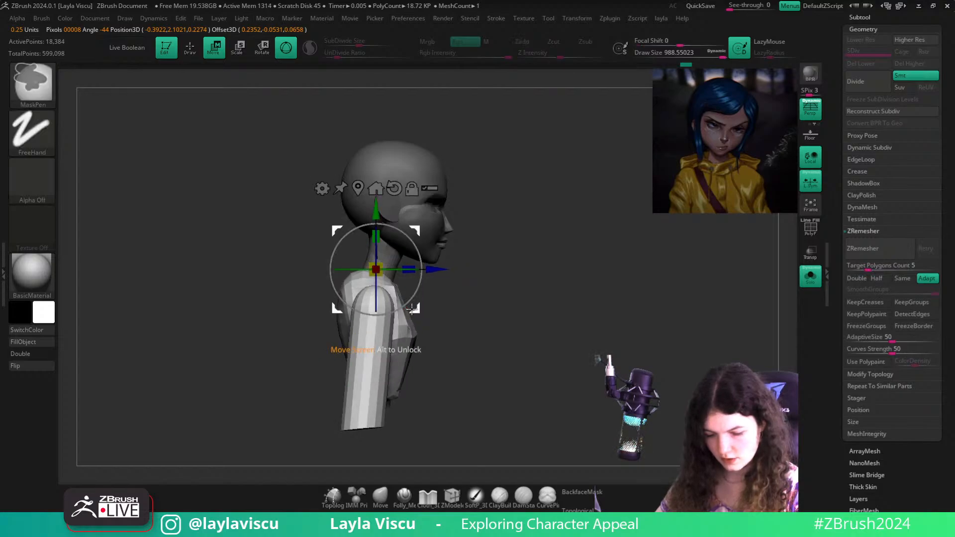
{"action": "mouse_move", "coordinate": [505, 159]}
{"action": "left_mouse_down"}
{"action": "mouse_move", "coordinate": [603, 167]}
{"action": "mouse_move", "coordinate": [537, 108]}
{"action": "mouse_move", "coordinate": [275, 249]}
{"action": "mouse_move", "coordinate": [201, 267]}
{"action": "left_mouse_up"}
{"action": "left_click_drag", "start_coordinate": [479, 228], "coordinate": [650, 270]}
{"action": "left_click_drag", "start_coordinate": [435, 268], "coordinate": [425, 287]}
{"action": "key", "text": "ctrl+z"}
{"action": "left_click", "coordinate": [816, 281]}
{"action": "key", "text": "q"}
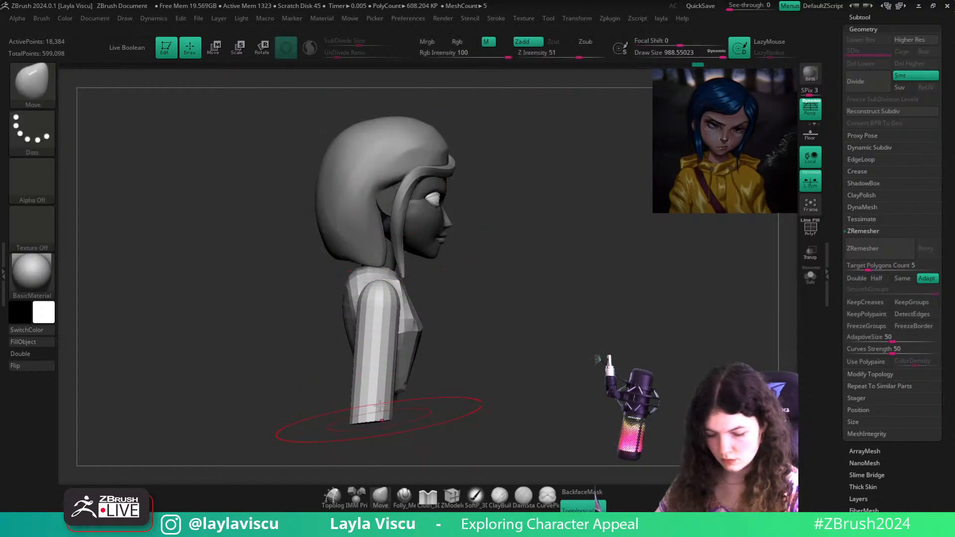
Replace the current mask with one covering the head, neck and torso, leaving only the arms unmasked
{"action": "left_click_drag", "start_coordinate": [596, 291], "coordinate": [607, 300], "text": "ctrl"}
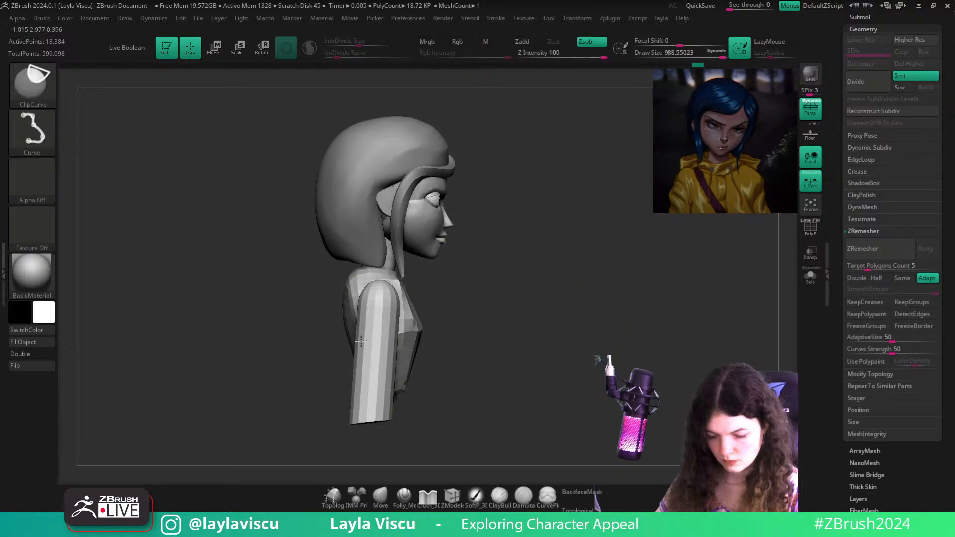
{"action": "left_click", "coordinate": [409, 320], "text": "ctrl+shift"}
{"action": "left_click", "coordinate": [613, 244], "text": "ctrl+shift"}
{"action": "left_click", "coordinate": [409, 320], "text": "ctrl+shift"}
{"action": "left_click", "coordinate": [594, 205], "text": "ctrl"}
{"action": "left_click", "coordinate": [592, 244], "text": "ctrl+shift"}
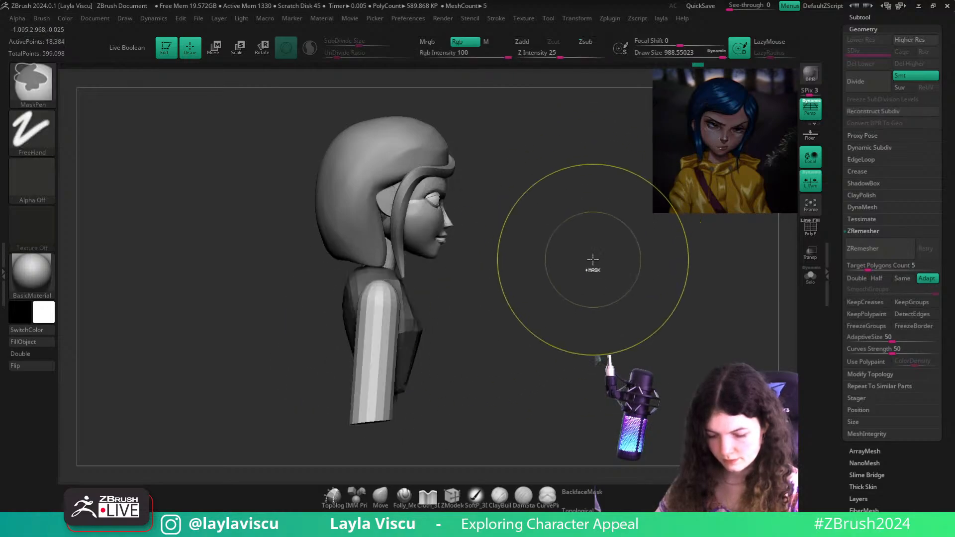
{"action": "key", "text": "w"}
{"action": "left_click_drag", "start_coordinate": [580, 266], "coordinate": [595, 278], "text": "ctrl"}
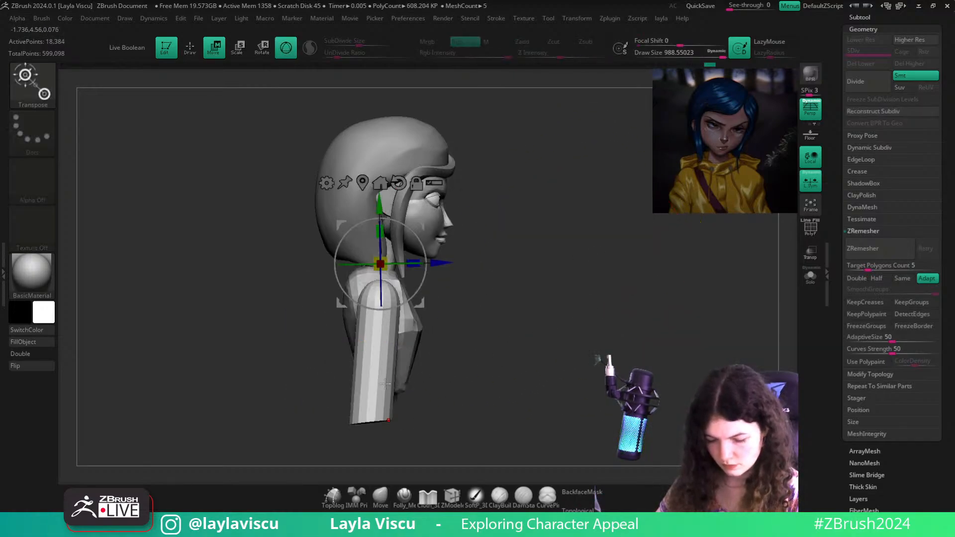
{"action": "left_click", "coordinate": [392, 397], "text": "ctrl"}
Reposition the unmasked arms at the shoulders in side view with the gizmo and clear the mask
{"action": "left_click", "coordinate": [411, 317], "text": "alt"}
{"action": "left_click", "coordinate": [375, 317], "text": "alt"}
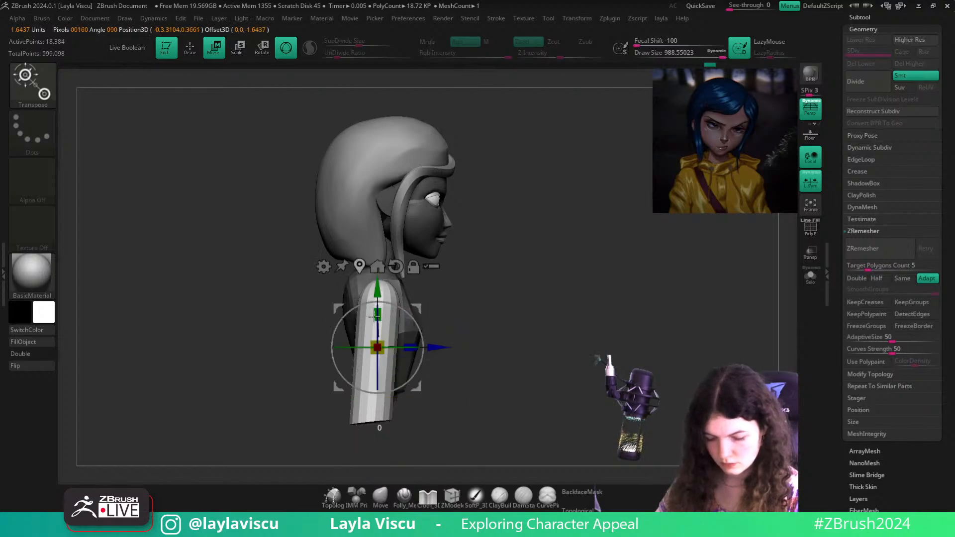
{"action": "mouse_move", "coordinate": [417, 380]}
{"action": "left_mouse_down", "text": "alt"}
{"action": "mouse_move", "coordinate": [418, 319]}
{"action": "mouse_move", "coordinate": [406, 323]}
{"action": "left_mouse_up", "text": "alt"}
{"action": "key", "text": "q"}
{"action": "left_click_drag", "start_coordinate": [494, 362], "coordinate": [510, 387], "text": "ctrl"}
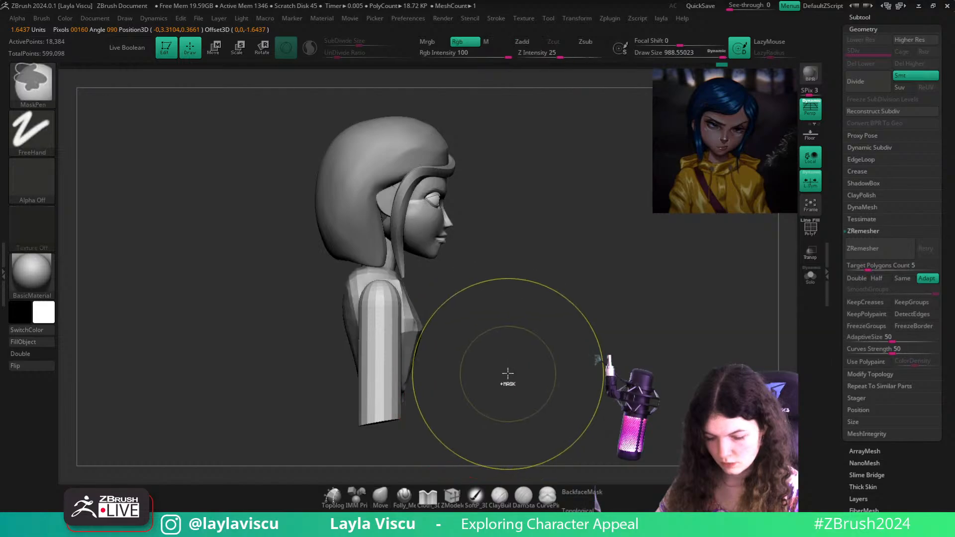
{"action": "key", "text": "ctrl+z"}
{"action": "key", "text": "w"}
{"action": "left_click_drag", "start_coordinate": [437, 280], "coordinate": [428, 278]}
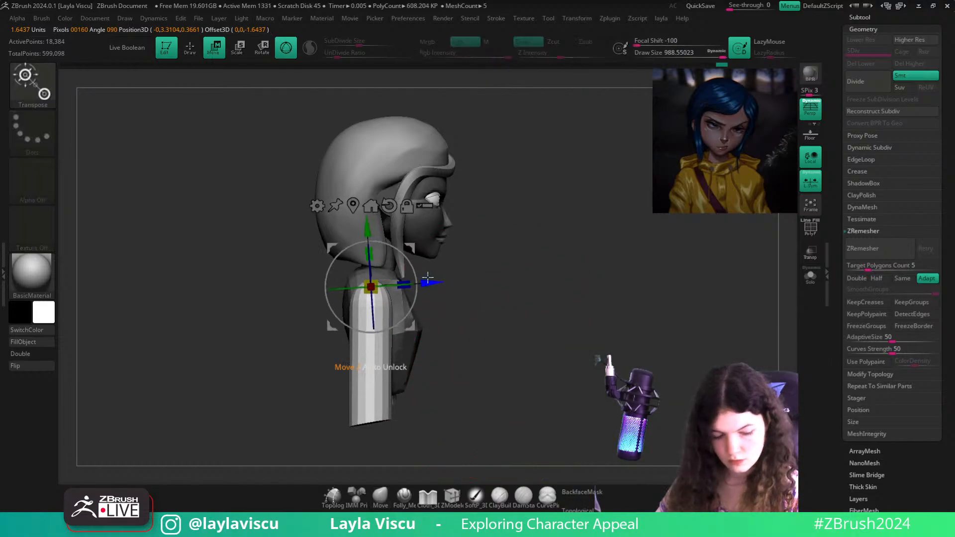
{"action": "key", "text": "q"}
{"action": "left_click_drag", "start_coordinate": [537, 271], "coordinate": [553, 293], "text": "ctrl"}
Select the hair subtool and pull the bob's front edge and lower tip forward over the ear with the Move brush
{"action": "mouse_move", "coordinate": [562, 301]}
{"action": "left_mouse_down", "text": "shift"}
{"action": "mouse_move", "coordinate": [520, 307]}
{"action": "mouse_move", "coordinate": [505, 278]}
{"action": "mouse_move", "coordinate": [546, 273]}
{"action": "mouse_move", "coordinate": [498, 260]}
{"action": "left_mouse_up", "text": "shift"}
{"action": "left_click", "coordinate": [472, 218], "text": "alt"}
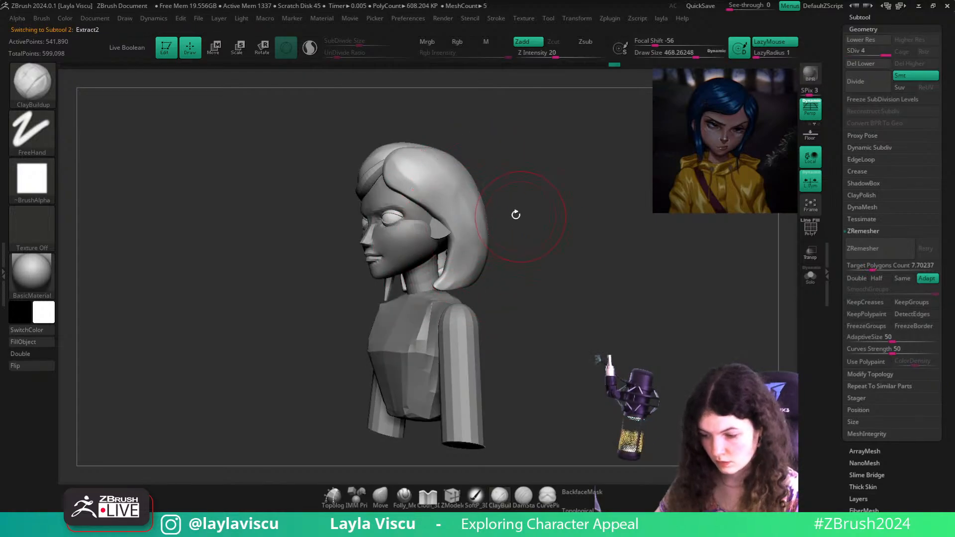
{"action": "left_click", "coordinate": [380, 495]}
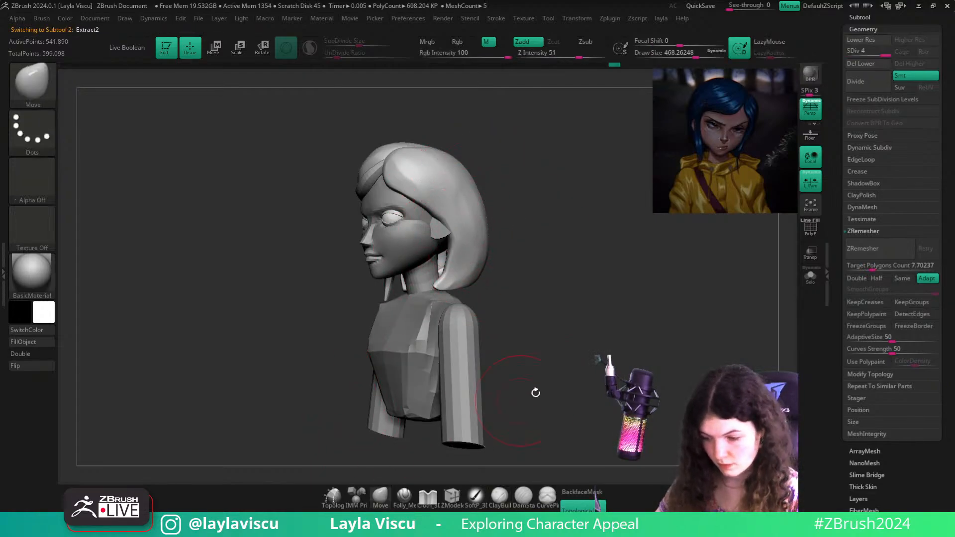
{"action": "left_click_drag", "start_coordinate": [535, 390], "coordinate": [517, 389]}
{"action": "key", "text": "s"}
{"action": "left_click_drag", "start_coordinate": [434, 253], "coordinate": [405, 254]}
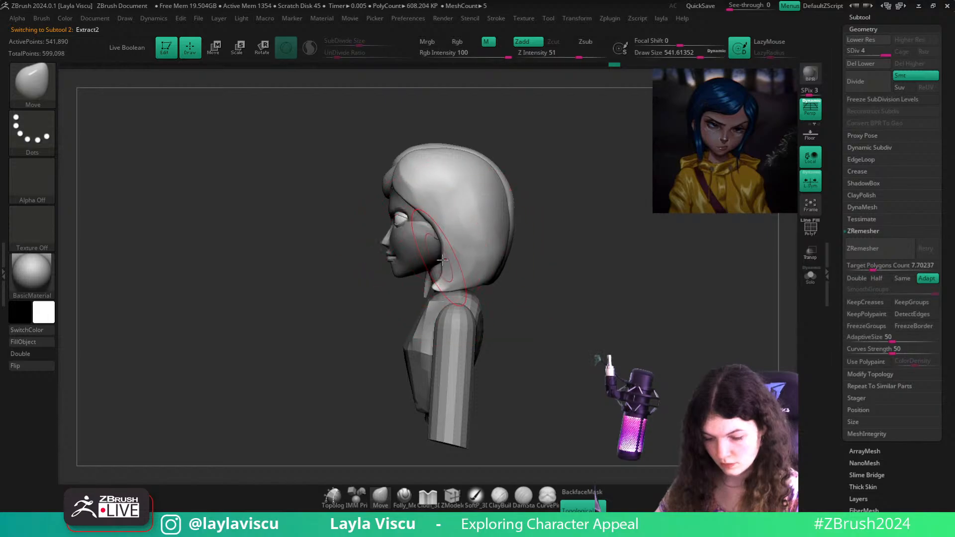
{"action": "left_click_drag", "start_coordinate": [443, 284], "coordinate": [429, 282]}
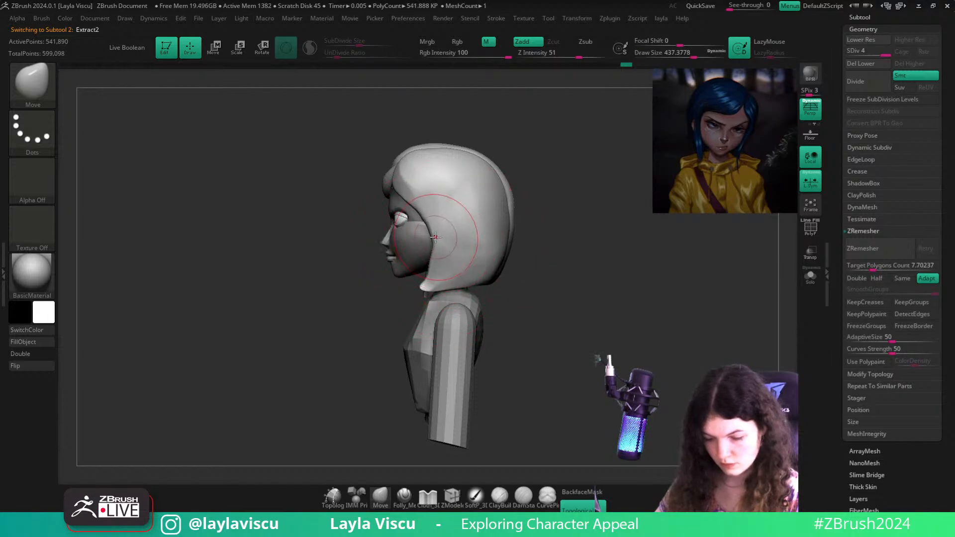
{"action": "left_click_drag", "start_coordinate": [565, 252], "coordinate": [527, 283], "text": "shift"}
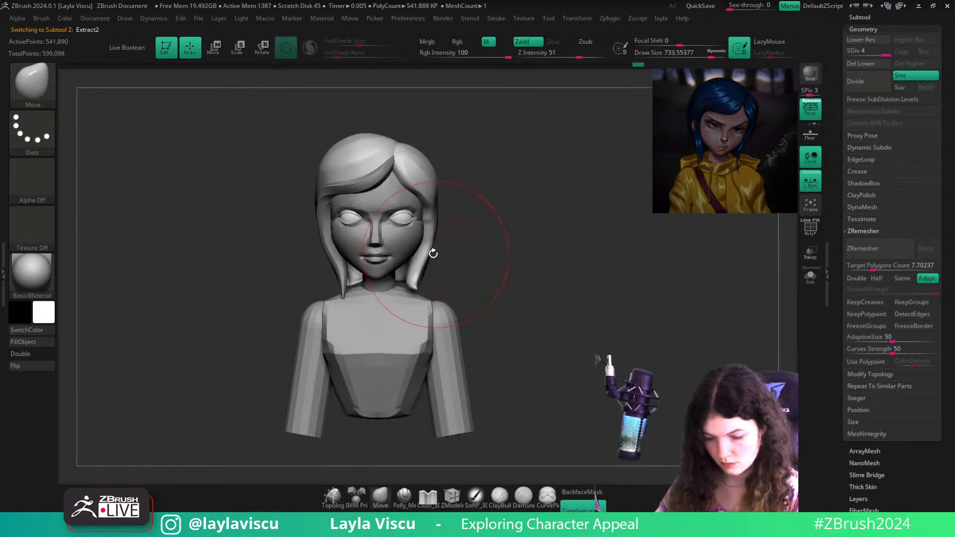
{"action": "mouse_move", "coordinate": [431, 250]}
{"action": "left_mouse_down"}
{"action": "mouse_move", "coordinate": [420, 232]}
{"action": "mouse_move", "coordinate": [439, 215]}
{"action": "mouse_move", "coordinate": [580, 234]}
{"action": "left_mouse_up"}
{"action": "key", "text": "s"}
{"action": "key", "text": "s"}
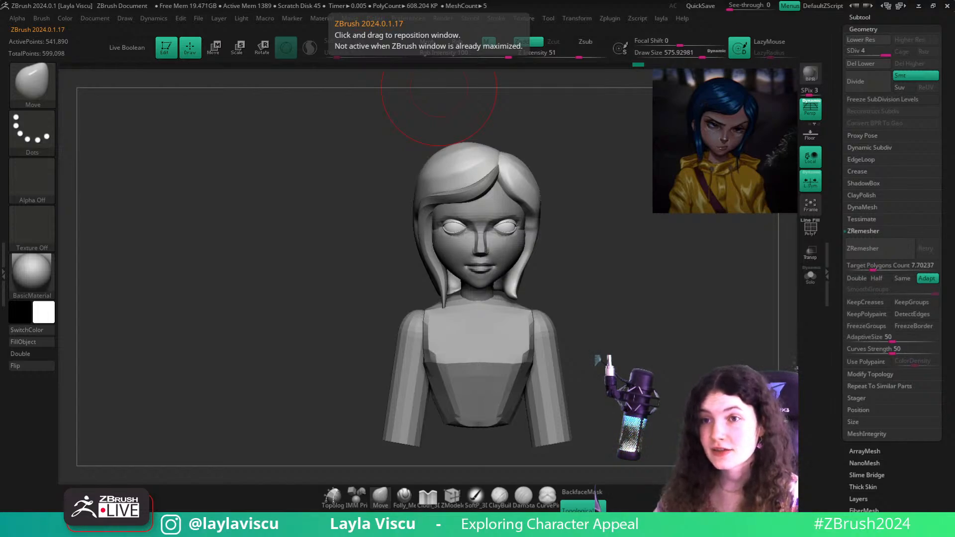
{"action": "mouse_move", "coordinate": [697, 346]}
{"action": "left_mouse_down", "text": "alt"}
{"action": "mouse_move", "coordinate": [683, 305]}
{"action": "mouse_move", "coordinate": [667, 303]}
{"action": "mouse_move", "coordinate": [668, 311]}
{"action": "mouse_move", "coordinate": [661, 294]}
{"action": "mouse_move", "coordinate": [554, 294]}
{"action": "left_mouse_up", "text": "alt"}
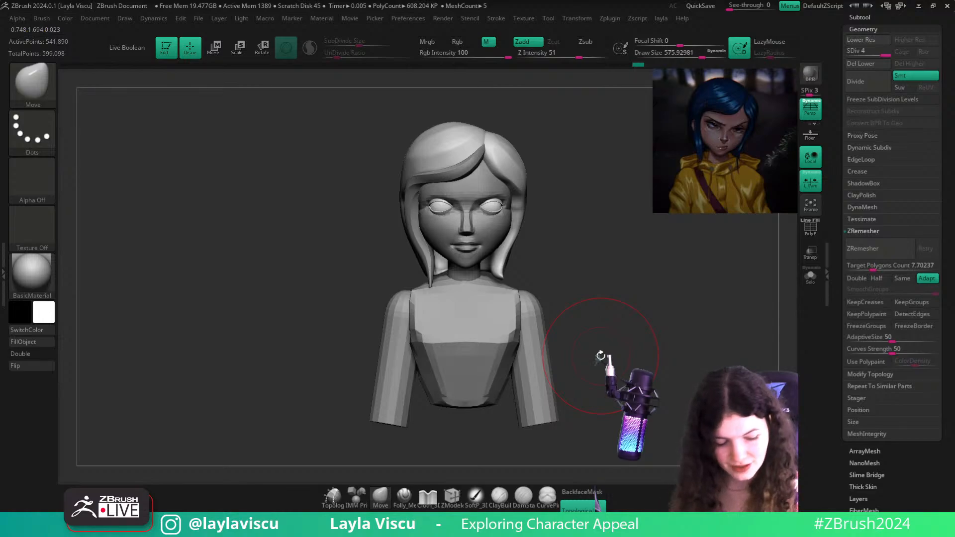
Flatten the front edge of the bob's side lock beside the eye with a smaller TrimDynamic brush
{"action": "key", "text": "b"}
{"action": "key", "text": "t"}
{"action": "key", "text": "d"}
{"action": "key", "text": "s"}
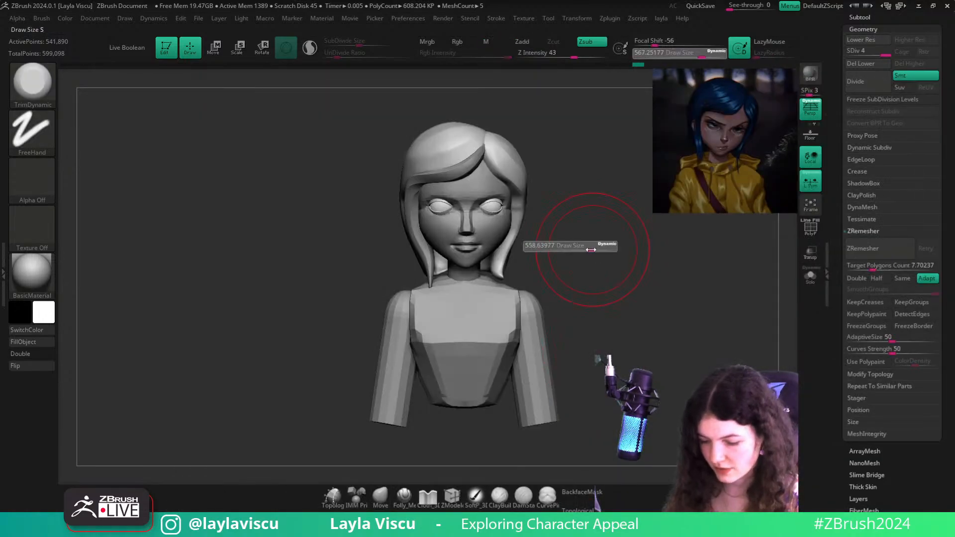
{"action": "left_click_drag", "start_coordinate": [591, 250], "coordinate": [521, 242]}
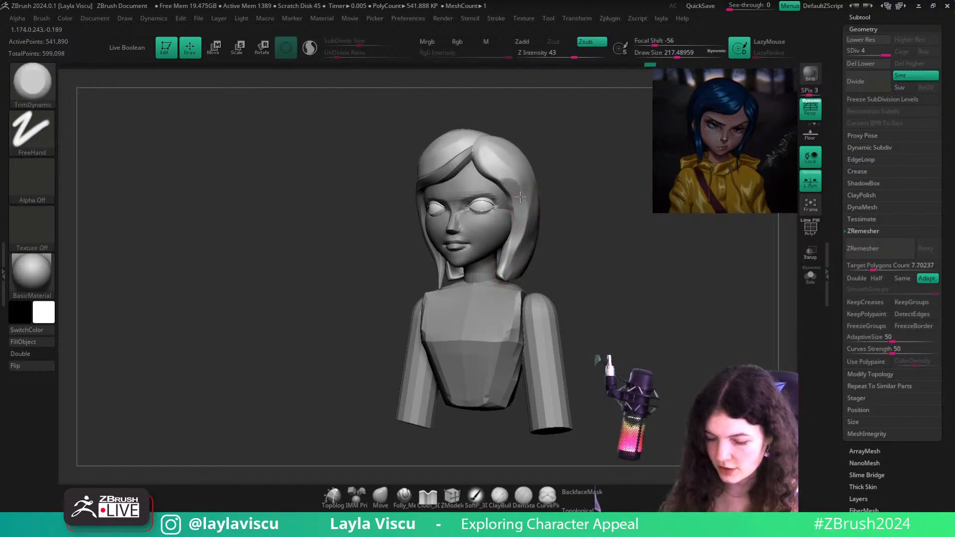
{"action": "left_click_drag", "start_coordinate": [583, 228], "coordinate": [535, 207]}
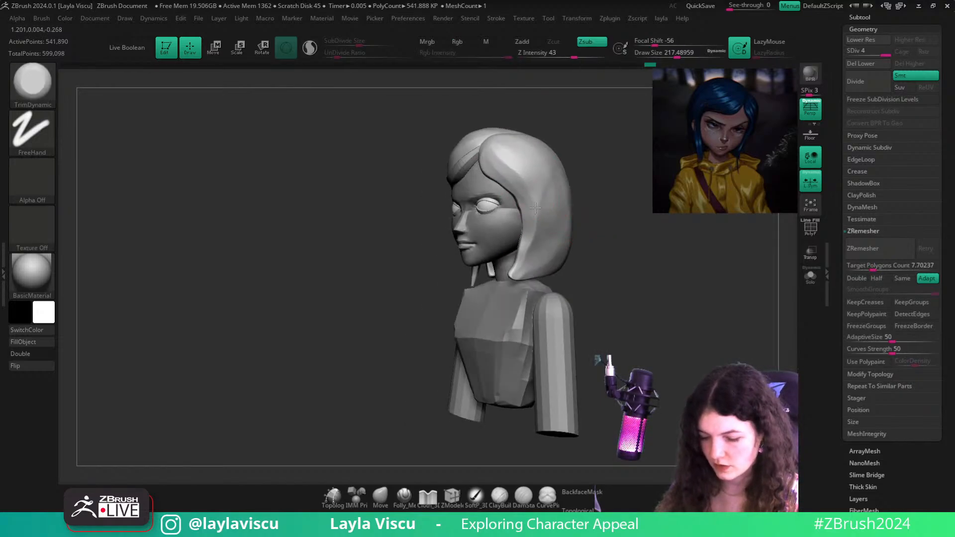
Reshape the side lock in side and front view with the Move brush, adjusting its edge beside the cheek
{"action": "left_click", "coordinate": [383, 494]}
{"action": "left_click_drag", "start_coordinate": [612, 267], "coordinate": [547, 254]}
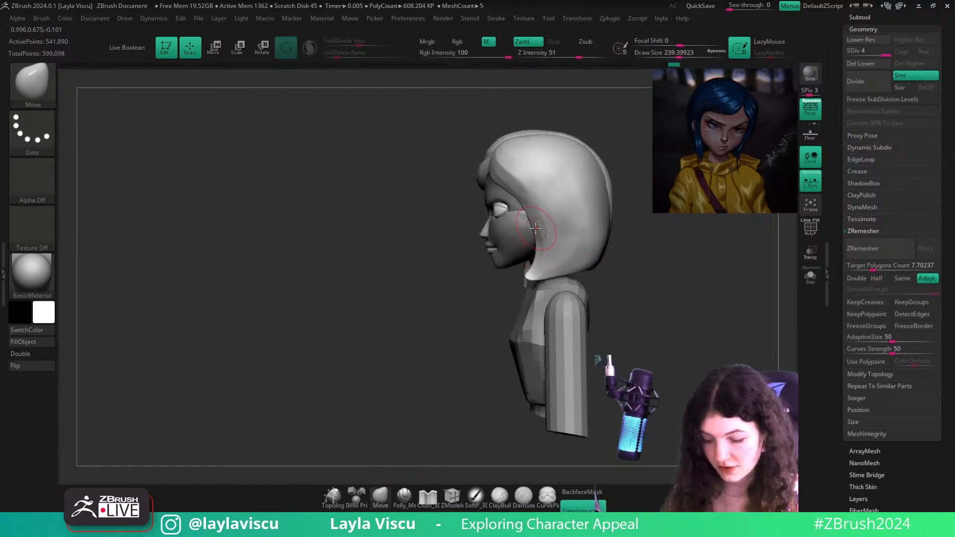
{"action": "left_click_drag", "start_coordinate": [615, 241], "coordinate": [639, 258]}
{"action": "key", "text": "s"}
{"action": "left_click_drag", "start_coordinate": [538, 257], "coordinate": [677, 271]}
{"action": "key", "text": "s"}
{"action": "left_click_drag", "start_coordinate": [557, 212], "coordinate": [561, 209]}
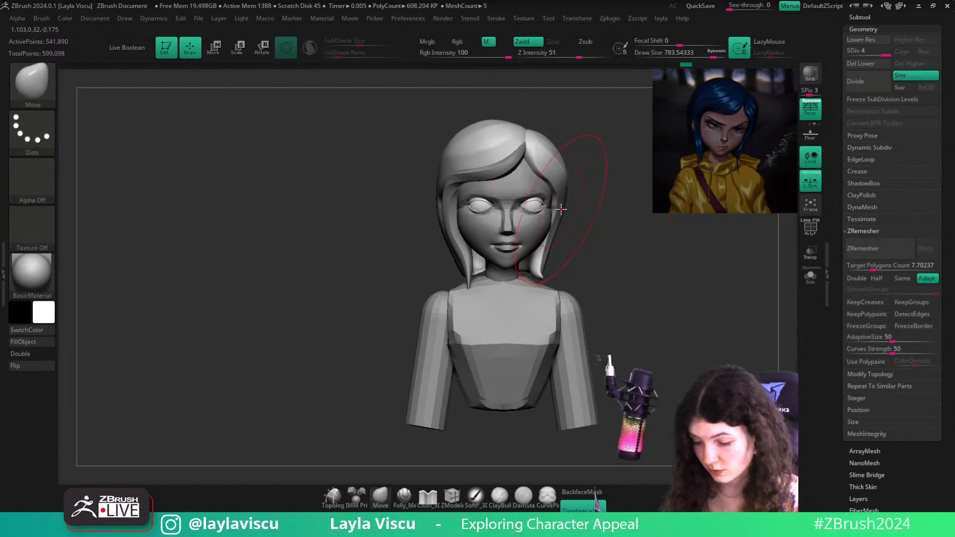
Refine the bob's outer contour beside the face in front view using progressively smaller Move brushes
{"action": "key", "text": "shift"}
{"action": "mouse_move", "coordinate": [618, 239]}
{"action": "left_mouse_down", "text": "alt"}
{"action": "mouse_move", "coordinate": [618, 268]}
{"action": "mouse_move", "coordinate": [595, 289]}
{"action": "mouse_move", "coordinate": [557, 295]}
{"action": "mouse_move", "coordinate": [563, 268]}
{"action": "left_mouse_up", "text": "alt"}
{"action": "key", "text": "s"}
{"action": "key", "text": "s"}
{"action": "left_click_drag", "start_coordinate": [644, 283], "coordinate": [601, 252], "text": "alt"}
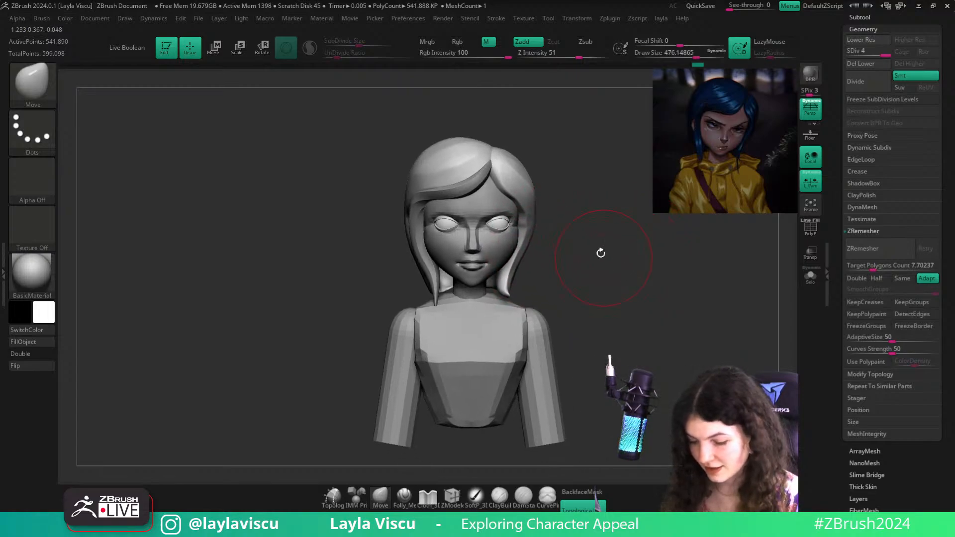
{"action": "right_click_drag", "start_coordinate": [588, 263], "coordinate": [596, 241], "text": "ctrl"}
{"action": "right_click_drag", "start_coordinate": [528, 198], "coordinate": [540, 238], "text": "ctrl"}
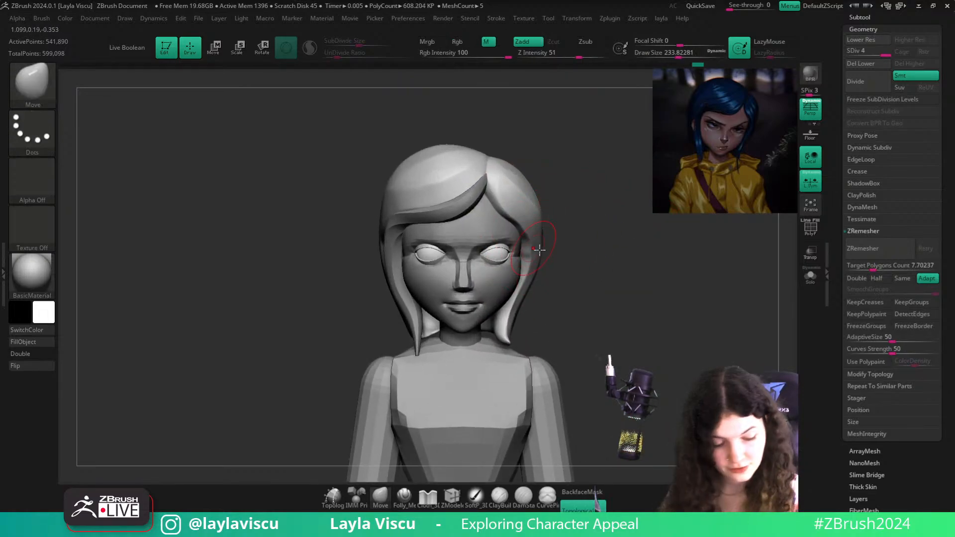
Solo the hair and polish the inner front edge of the side lock with hPolish, smoothing the surface beside it
{"action": "key", "text": "b"}
{"action": "key", "text": "h"}
{"action": "key", "text": "p"}
{"action": "left_click_drag", "start_coordinate": [603, 262], "coordinate": [811, 237]}
{"action": "left_click", "coordinate": [810, 276]}
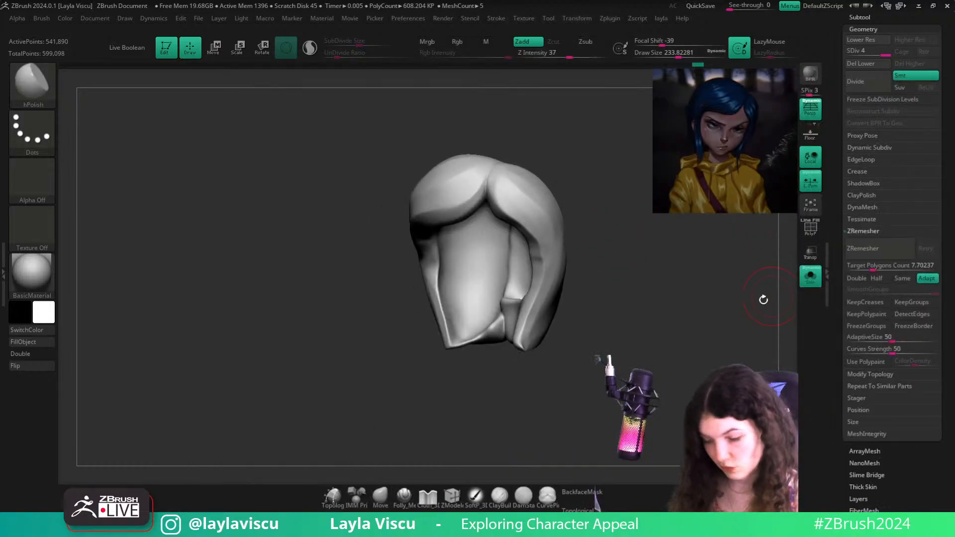
{"action": "left_click_drag", "start_coordinate": [718, 310], "coordinate": [697, 293]}
{"action": "right_click_drag", "start_coordinate": [517, 239], "coordinate": [539, 263], "text": "ctrl"}
{"action": "key", "text": "s"}
{"action": "mouse_move", "coordinate": [546, 260]}
{"action": "left_mouse_down"}
{"action": "mouse_move", "coordinate": [534, 246]}
{"action": "mouse_move", "coordinate": [538, 280]}
{"action": "left_mouse_up"}
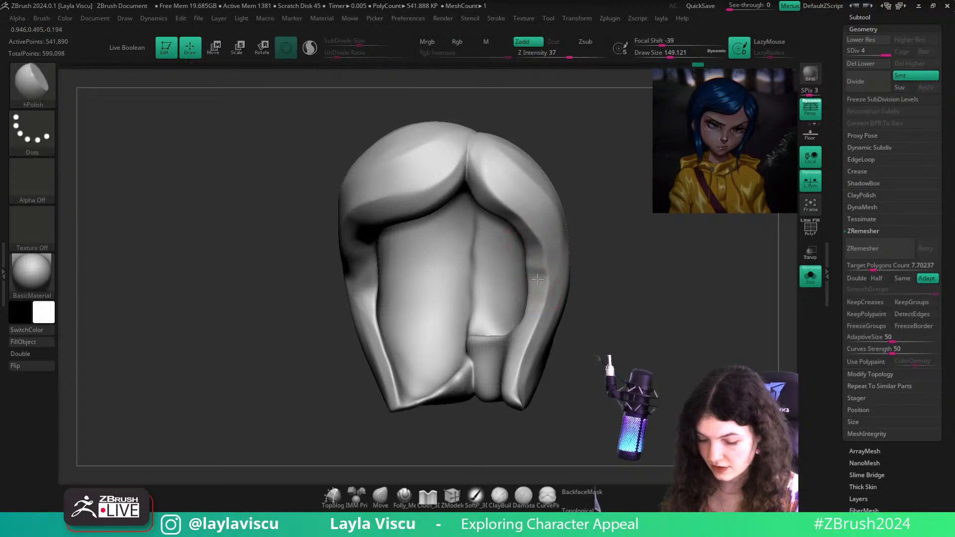
{"action": "left_click_drag", "start_coordinate": [625, 256], "coordinate": [545, 255]}
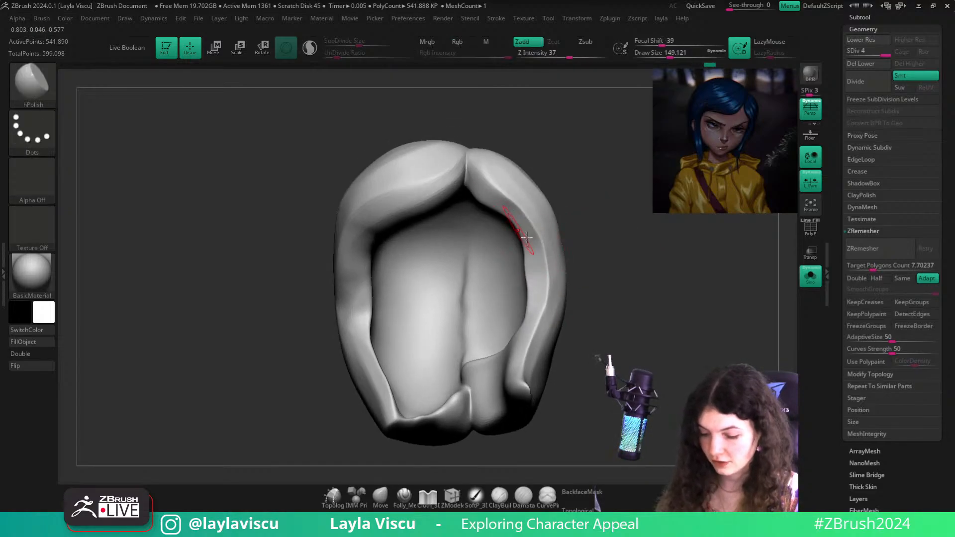
{"action": "key", "text": "shift"}
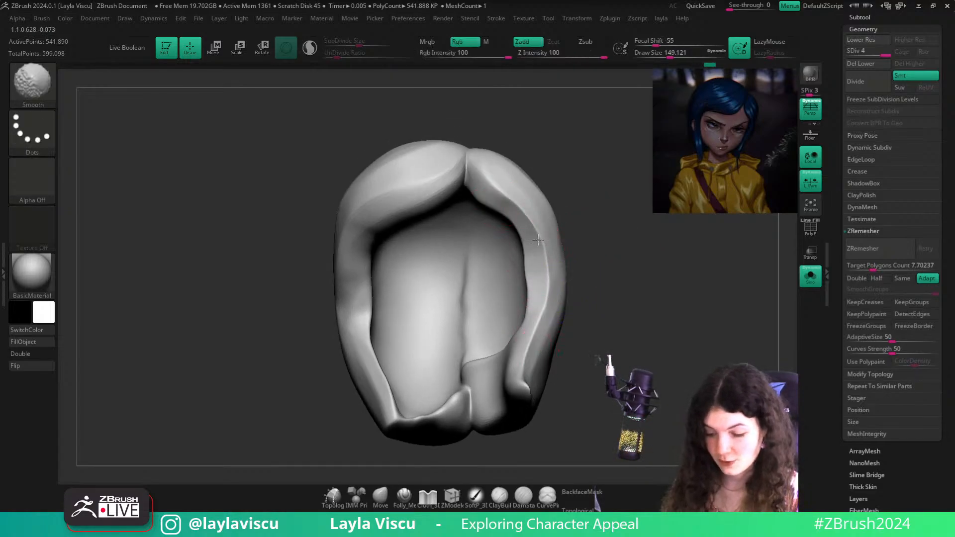
Turn off Solo and adjust the lower front tip of the bob in side view with a small Move brush
{"action": "left_click", "coordinate": [810, 276]}
{"action": "mouse_move", "coordinate": [791, 282]}
{"action": "left_mouse_down"}
{"action": "mouse_move", "coordinate": [684, 297]}
{"action": "mouse_move", "coordinate": [486, 273]}
{"action": "left_mouse_up"}
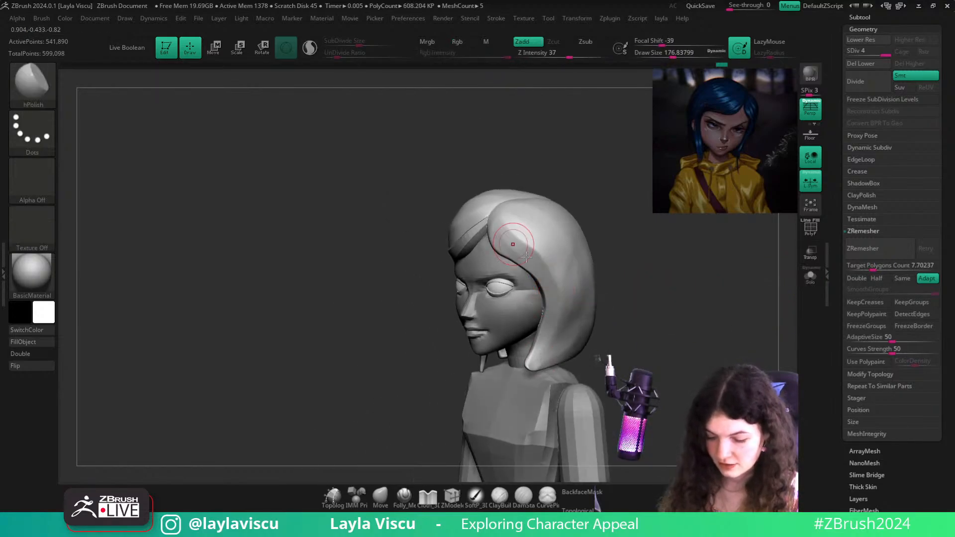
{"action": "left_click", "coordinate": [389, 500]}
{"action": "left_click_drag", "start_coordinate": [427, 427], "coordinate": [366, 427], "text": "shift"}
{"action": "key", "text": "s"}
{"action": "left_click_drag", "start_coordinate": [549, 368], "coordinate": [546, 368]}
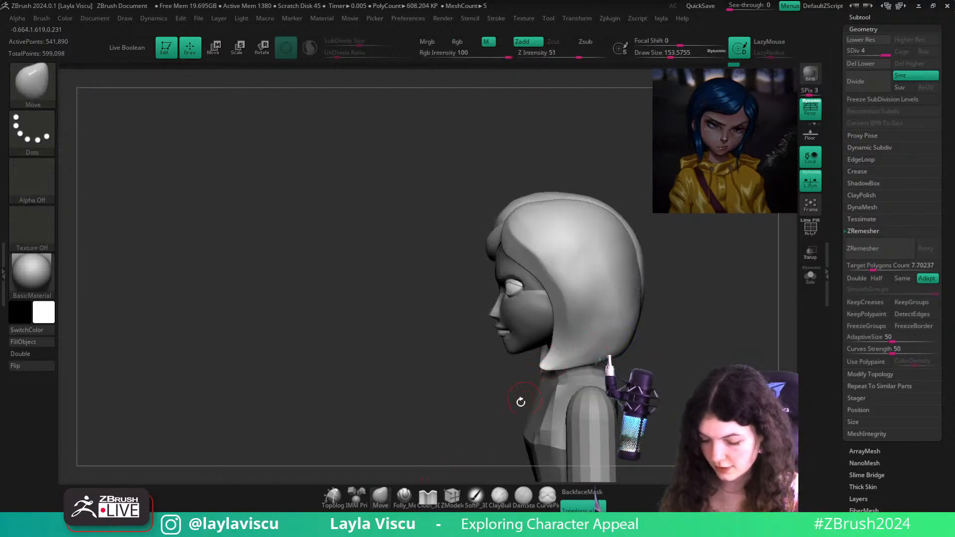
Refine the bob's contour in front view and the hairline beside the parting above the forehead with the Move brush
{"action": "mouse_move", "coordinate": [521, 402]}
{"action": "left_mouse_down", "text": "shift"}
{"action": "mouse_move", "coordinate": [557, 323]}
{"action": "mouse_move", "coordinate": [600, 293]}
{"action": "mouse_move", "coordinate": [579, 269]}
{"action": "left_mouse_up", "text": "shift"}
{"action": "key", "text": "s"}
{"action": "key", "text": "s"}
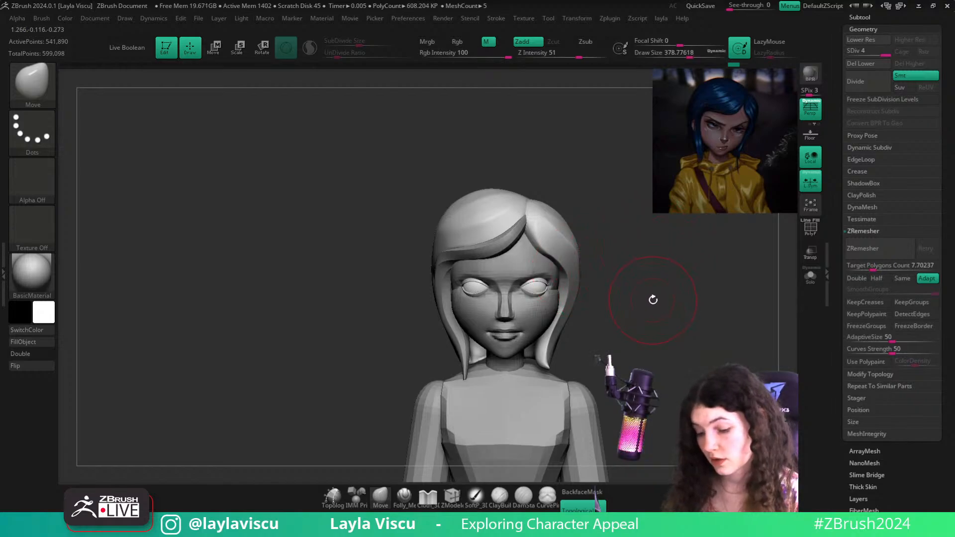
{"action": "left_click_drag", "start_coordinate": [638, 272], "coordinate": [625, 288]}
{"action": "key", "text": "s"}
{"action": "left_click_drag", "start_coordinate": [528, 238], "coordinate": [515, 238]}
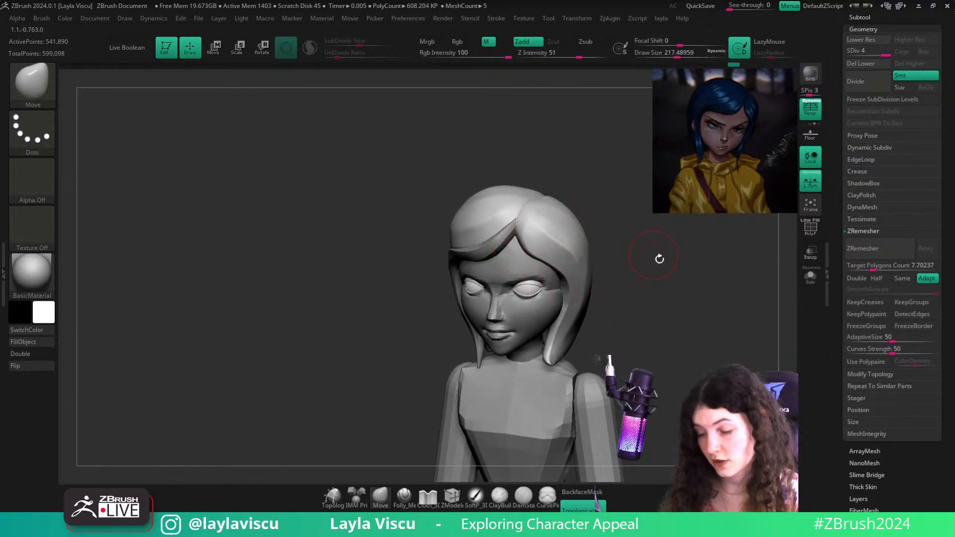
{"action": "left_click_drag", "start_coordinate": [660, 258], "coordinate": [640, 258]}
{"action": "key", "text": "s"}
{"action": "left_click_drag", "start_coordinate": [527, 239], "coordinate": [524, 240]}
{"action": "key", "text": "bracketright"}
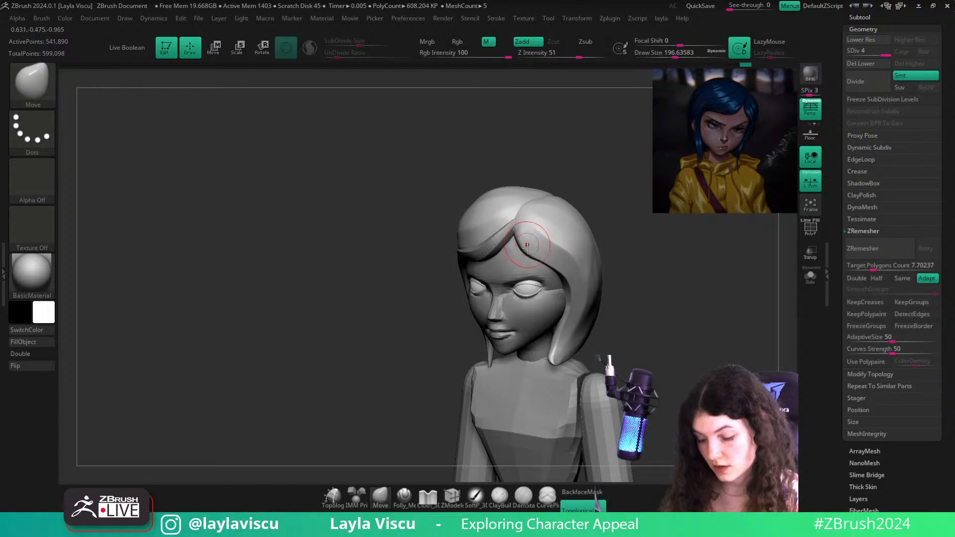
Smooth the surface planes along the outer side of the bob with a large hPolish brush, working from front to back
{"action": "mouse_move", "coordinate": [595, 218]}
{"action": "left_mouse_down"}
{"action": "mouse_move", "coordinate": [667, 302]}
{"action": "mouse_move", "coordinate": [636, 283]}
{"action": "left_mouse_up"}
{"action": "key", "text": "bracketright"}
{"action": "key", "text": "bracketright"}
{"action": "key", "text": "bracketright"}
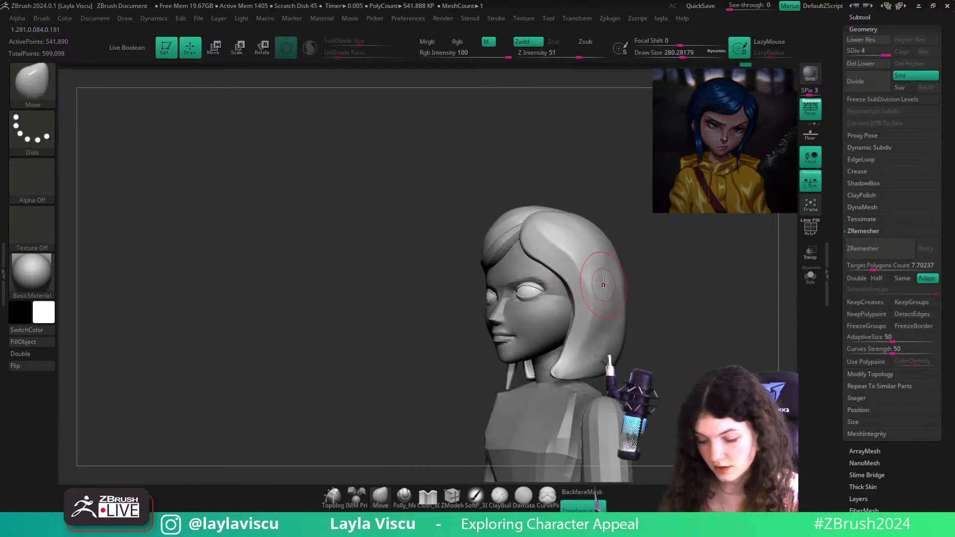
{"action": "key", "text": "b"}
{"action": "key", "text": "h"}
{"action": "key", "text": "p"}
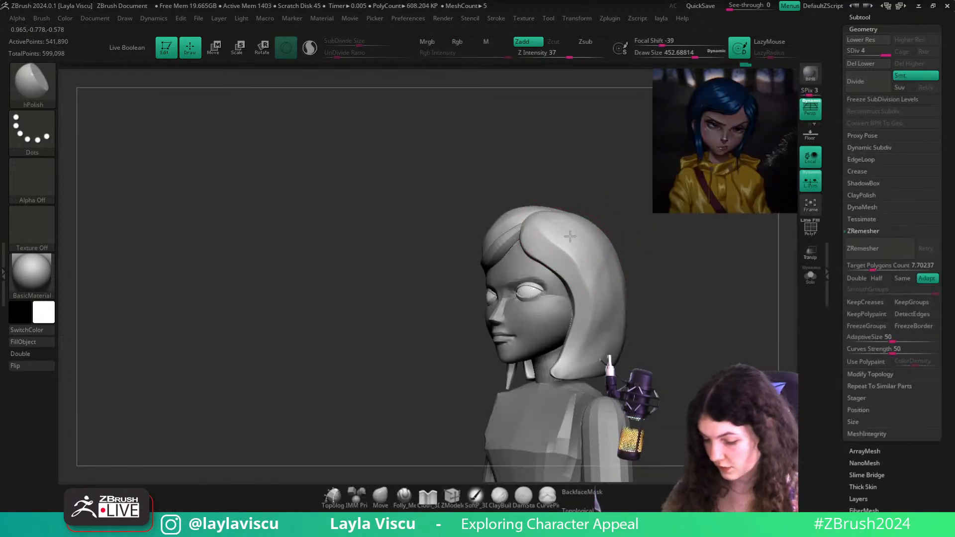
{"action": "key", "text": "bracketright"}
{"action": "key", "text": "bracketright"}
{"action": "key", "text": "bracketright"}
{"action": "key", "text": "bracketright"}
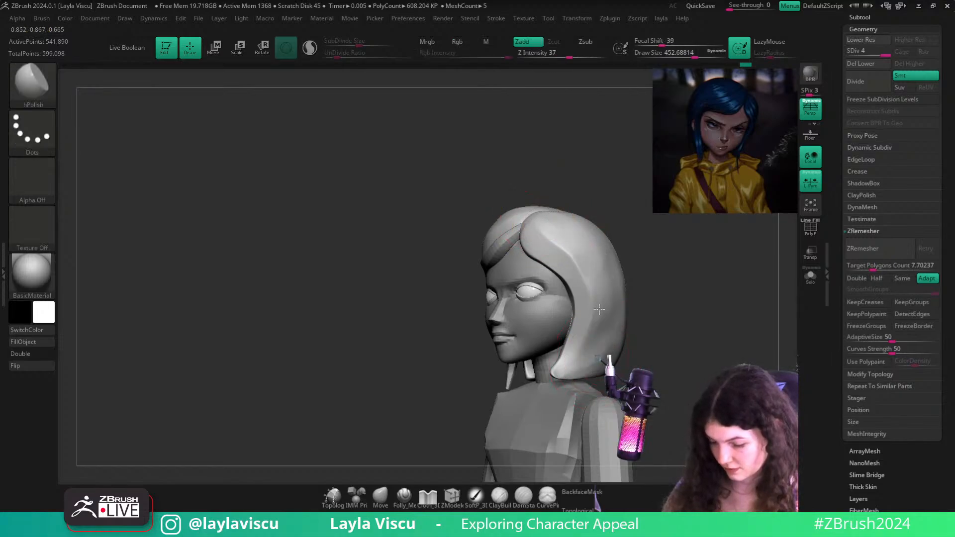
{"action": "right_click_drag", "start_coordinate": [598, 236], "coordinate": [673, 309]}
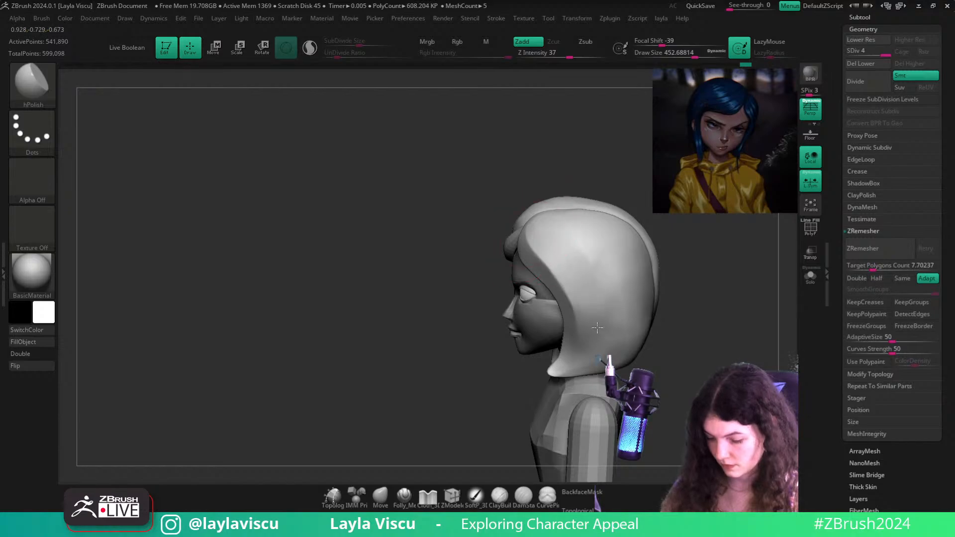
{"action": "right_click_drag", "start_coordinate": [587, 309], "coordinate": [667, 308]}
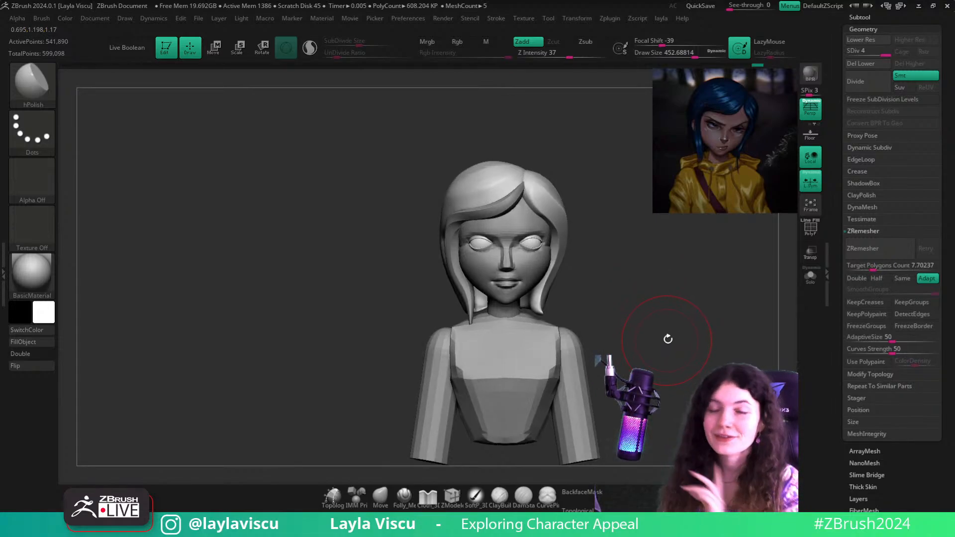
{"action": "right_click_drag", "start_coordinate": [688, 313], "coordinate": [709, 300]}
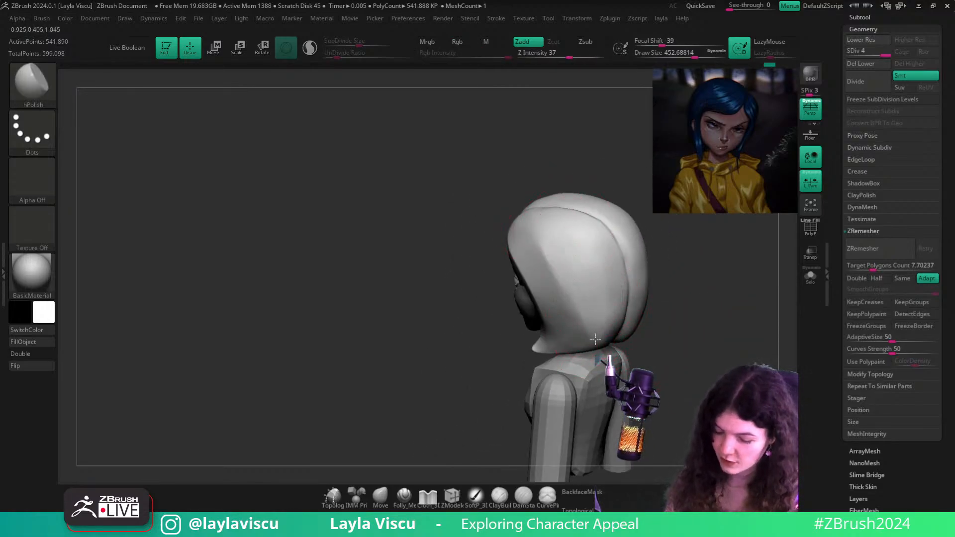
{"action": "right_click_drag", "start_coordinate": [601, 338], "coordinate": [632, 302]}
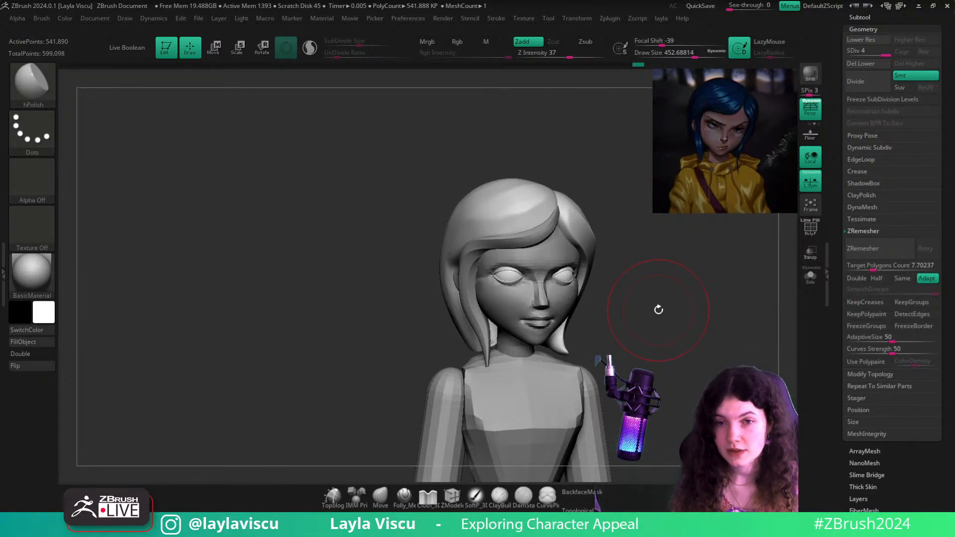
Select the body subtool, isolate the head and neck from the torso and arms, and mask the head
{"action": "left_click_drag", "start_coordinate": [668, 293], "coordinate": [583, 288]}
{"action": "left_click_drag", "start_coordinate": [624, 339], "coordinate": [626, 291], "text": "alt"}
{"action": "left_click", "coordinate": [542, 348], "text": "alt"}
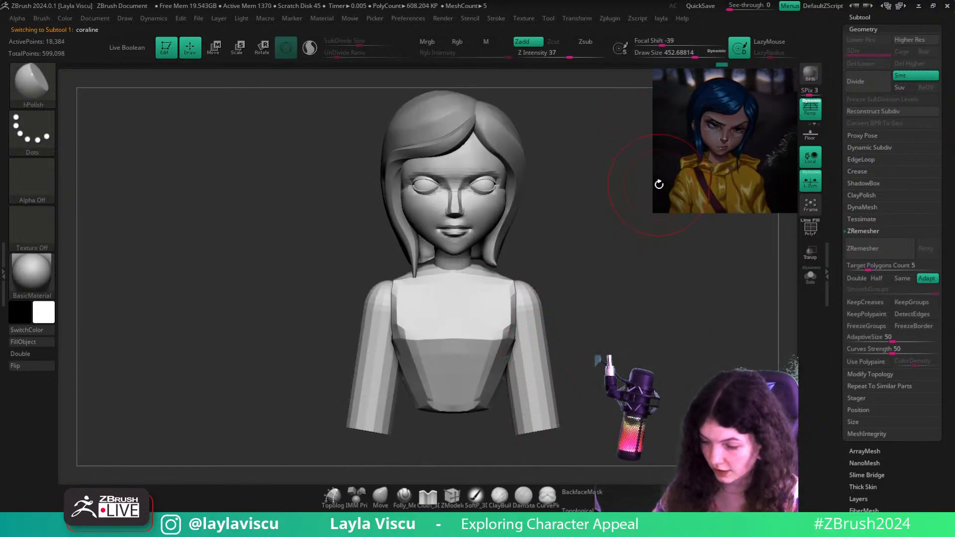
{"action": "left_click", "coordinate": [505, 309], "text": "ctrl+shift"}
{"action": "left_click", "coordinate": [505, 309], "text": "ctrl+shift"}
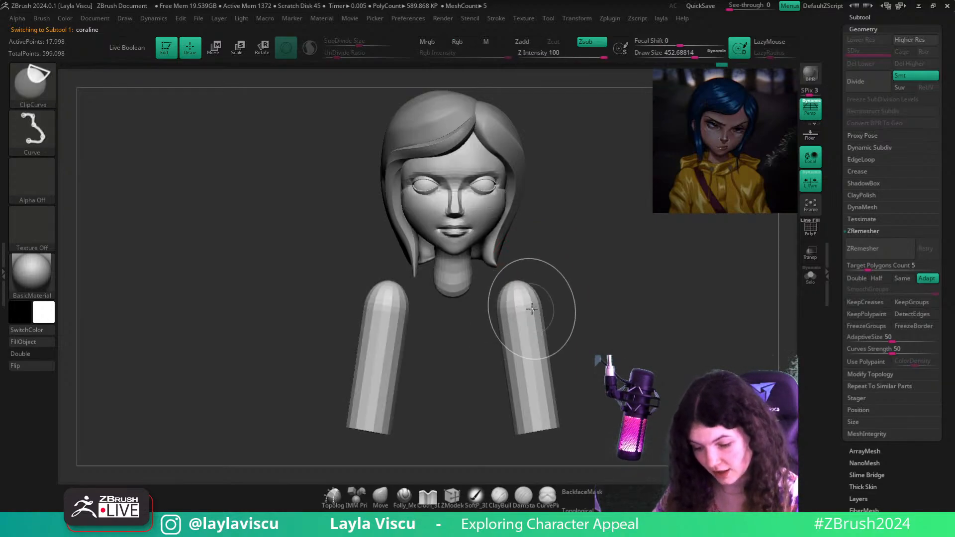
{"action": "left_click", "coordinate": [530, 309], "text": "ctrl+shift"}
{"action": "left_click", "coordinate": [630, 252], "text": "ctrl+shift"}
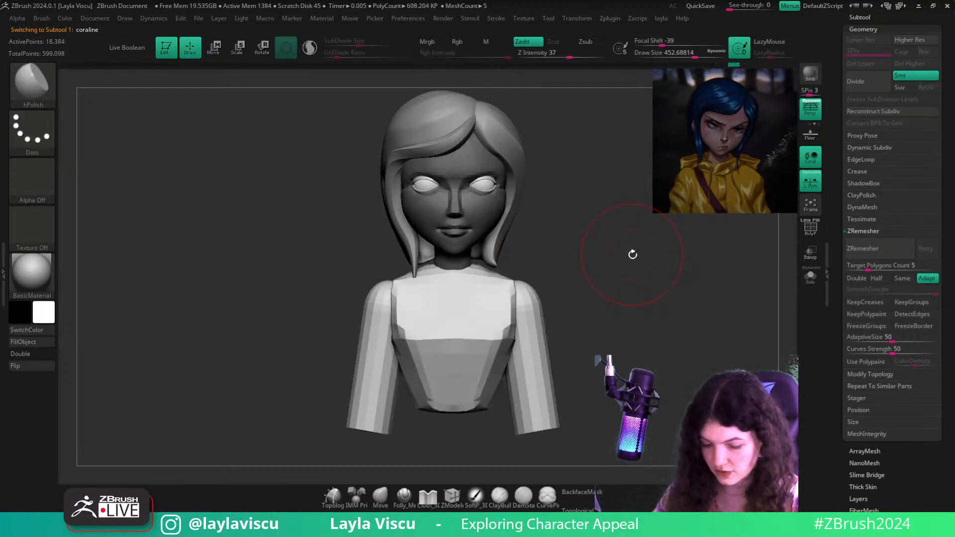
Scale the torso and arms down slightly towards the neck, return to the Move brush and clear the mask
{"action": "key", "text": "w"}
{"action": "left_click_drag", "start_coordinate": [451, 230], "coordinate": [451, 210], "text": "alt"}
{"action": "left_click_drag", "start_coordinate": [453, 301], "coordinate": [454, 292], "text": "alt"}
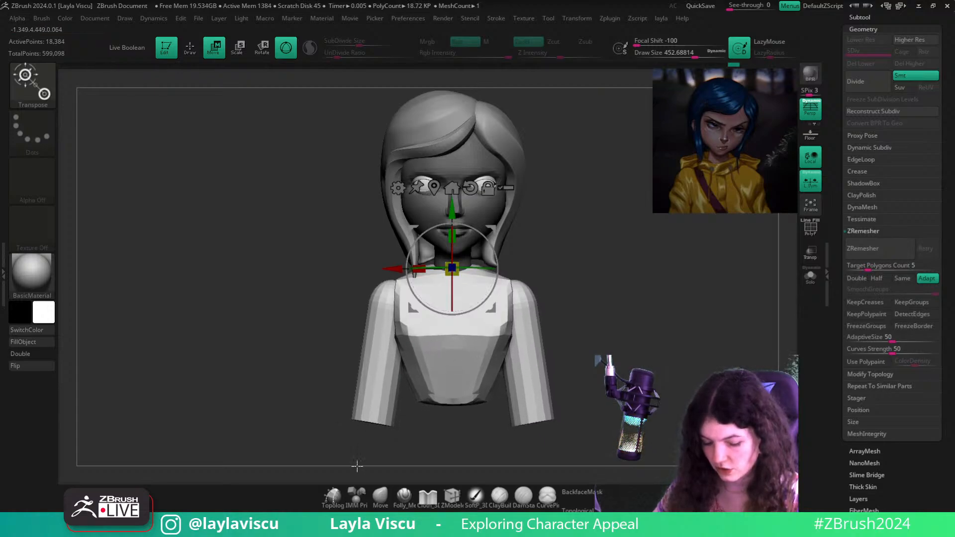
{"action": "left_click", "coordinate": [379, 496]}
{"action": "left_click_drag", "start_coordinate": [599, 327], "coordinate": [624, 360], "text": "ctrl"}
{"action": "right_click_drag", "start_coordinate": [633, 345], "coordinate": [571, 328], "text": "ctrl"}
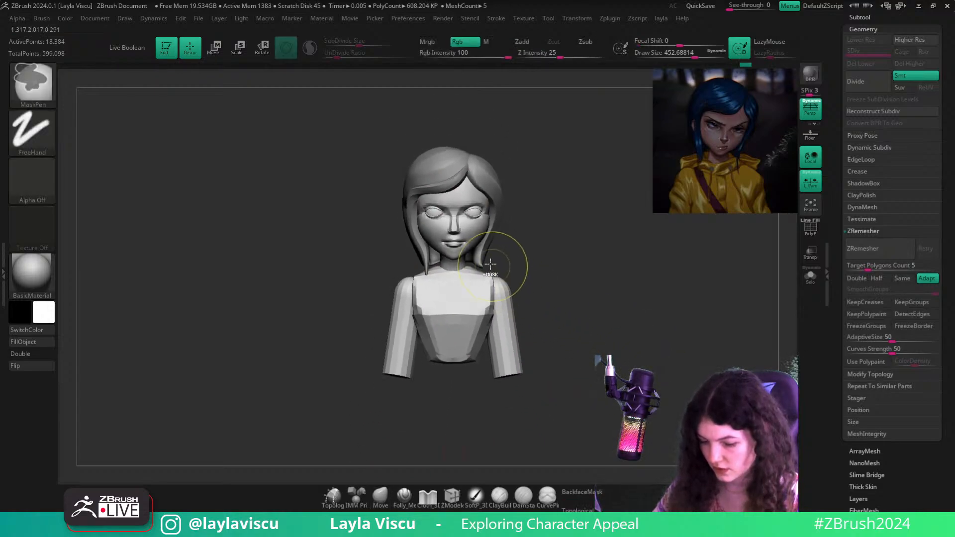
{"action": "right_click_drag", "start_coordinate": [497, 292], "coordinate": [531, 275], "text": "ctrl"}
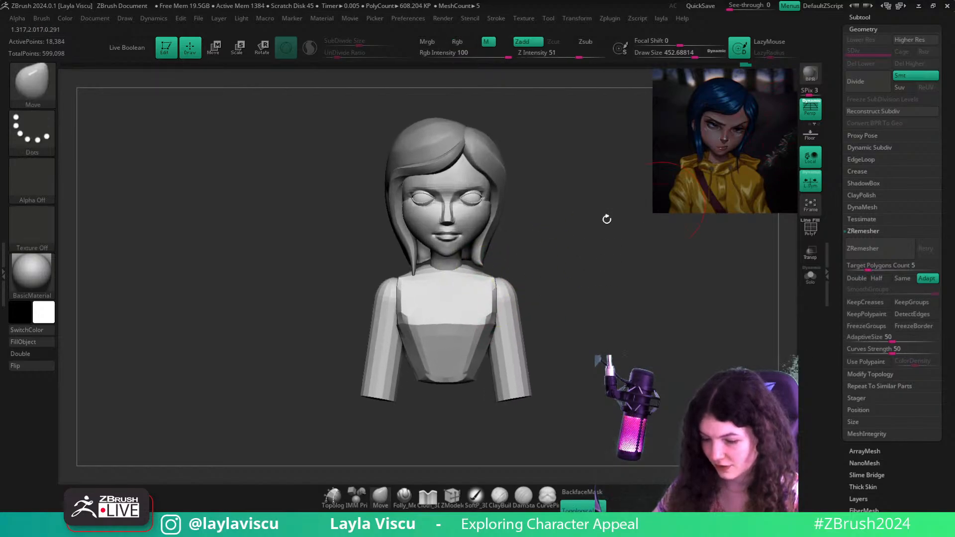
Select the Extract3 subtool at the eyes and set its dynamic SmoothSubdiv level to 3
{"action": "right_click_drag", "start_coordinate": [555, 219], "coordinate": [579, 258], "text": "alt"}
{"action": "left_click", "coordinate": [458, 206], "text": "alt"}
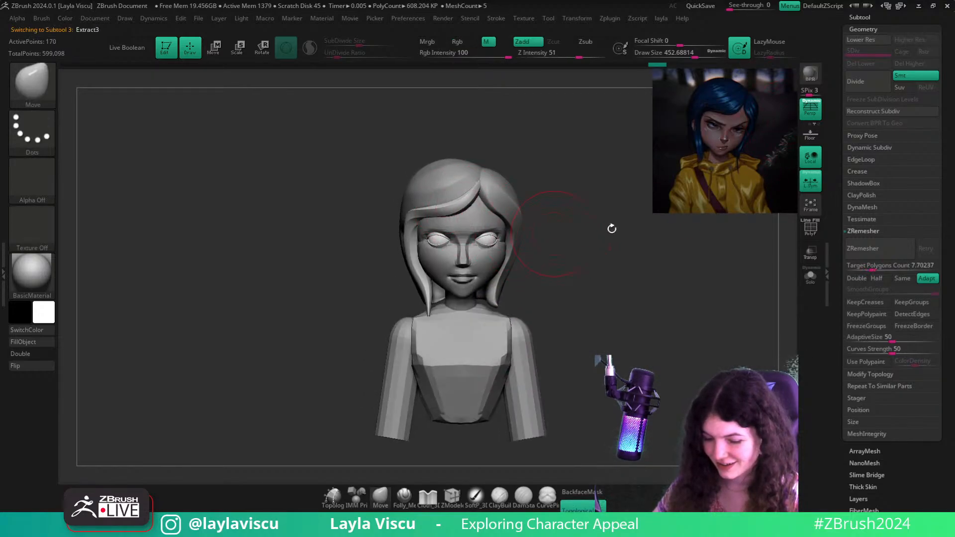
{"action": "left_click", "coordinate": [853, 145]}
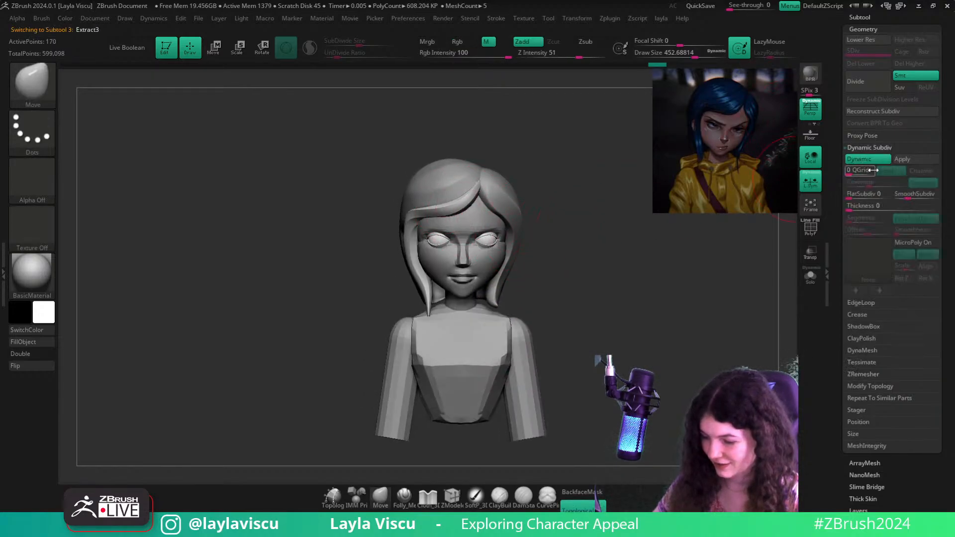
{"action": "left_click", "coordinate": [911, 197]}
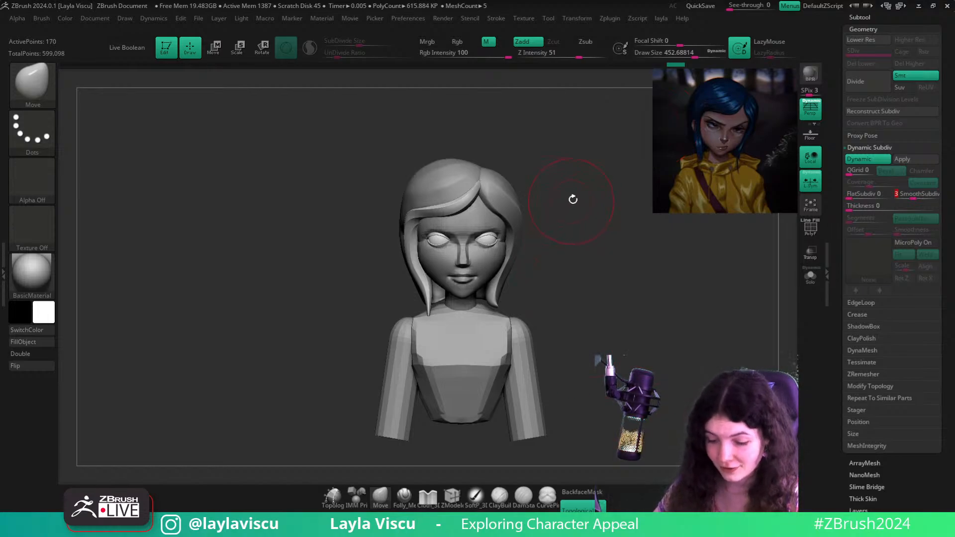
{"action": "mouse_move", "coordinate": [573, 199]}
{"action": "left_mouse_down"}
{"action": "mouse_move", "coordinate": [575, 234]}
{"action": "mouse_move", "coordinate": [566, 195]}
{"action": "left_mouse_up"}
Enable dynamic subdivision on the body and reshape the nose and chin profile in side view with a large Move brush
{"action": "left_click", "coordinate": [472, 249], "text": "alt"}
{"action": "key", "text": "d"}
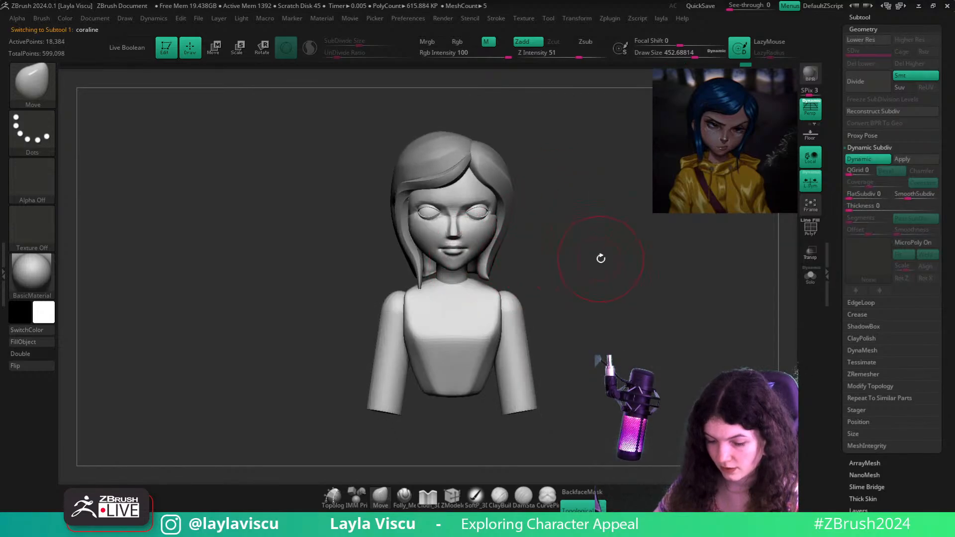
{"action": "left_click_drag", "start_coordinate": [600, 258], "coordinate": [572, 281]}
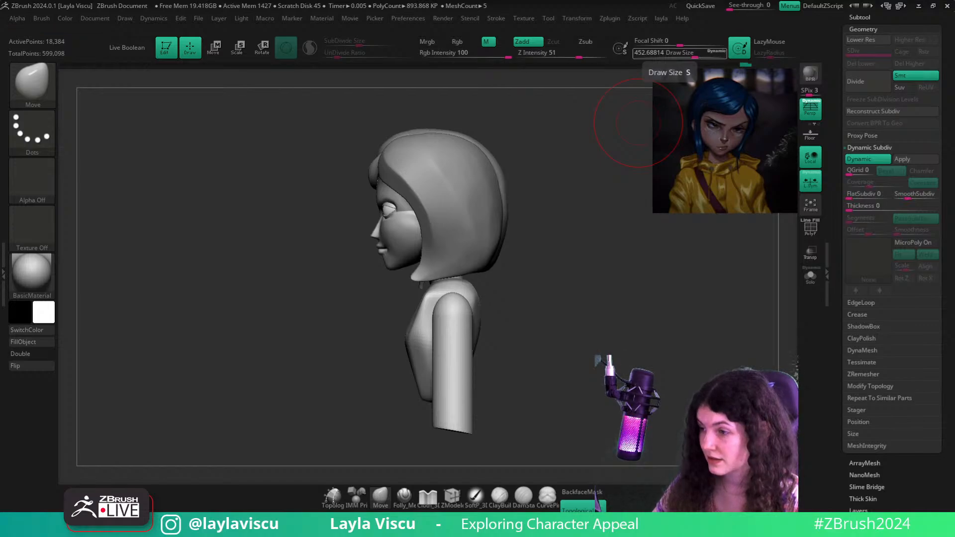
{"action": "mouse_move", "coordinate": [553, 322]}
{"action": "right_mouse_down", "text": "shift"}
{"action": "mouse_move", "coordinate": [486, 337]}
{"action": "mouse_move", "coordinate": [368, 311]}
{"action": "right_mouse_up", "text": "shift"}
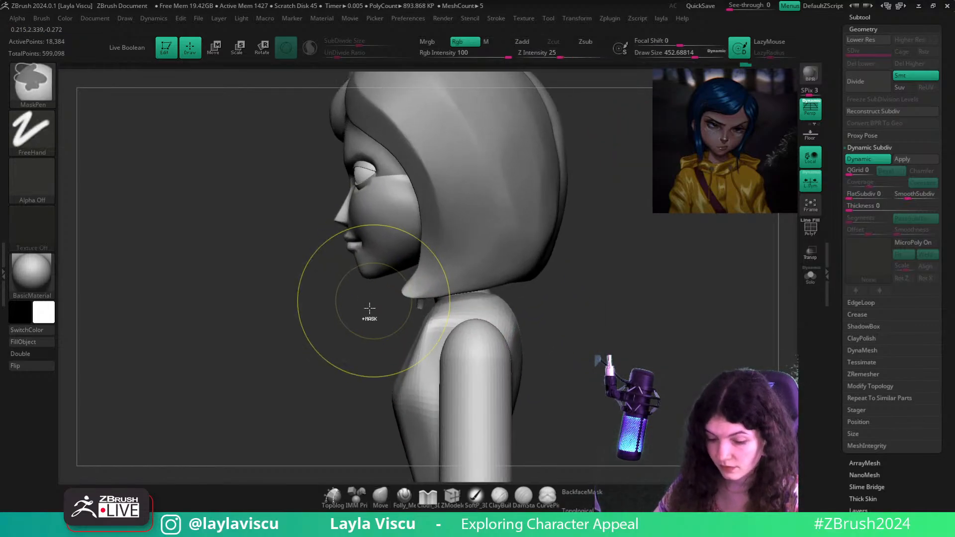
{"action": "right_click_drag", "start_coordinate": [329, 352], "coordinate": [395, 388], "text": "alt"}
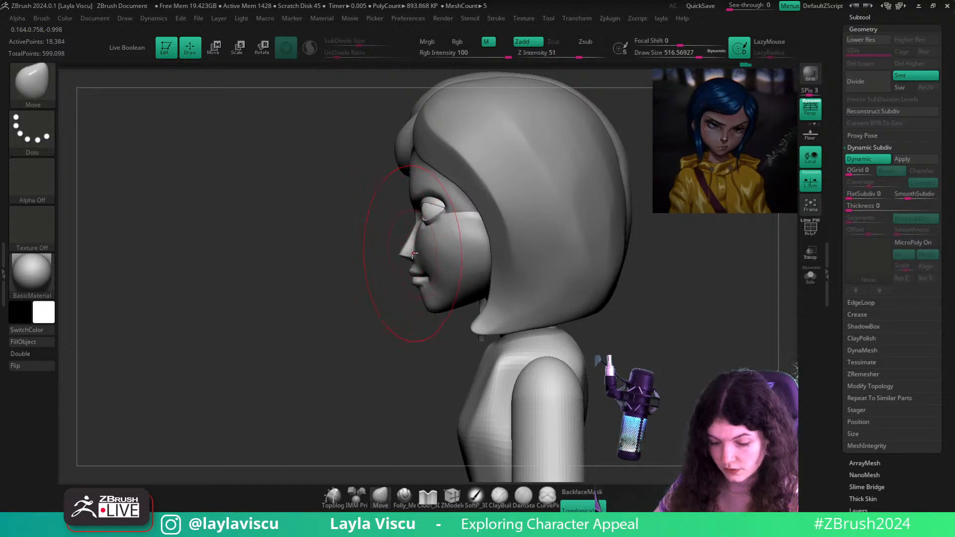
{"action": "left_click_drag", "start_coordinate": [411, 253], "coordinate": [402, 253]}
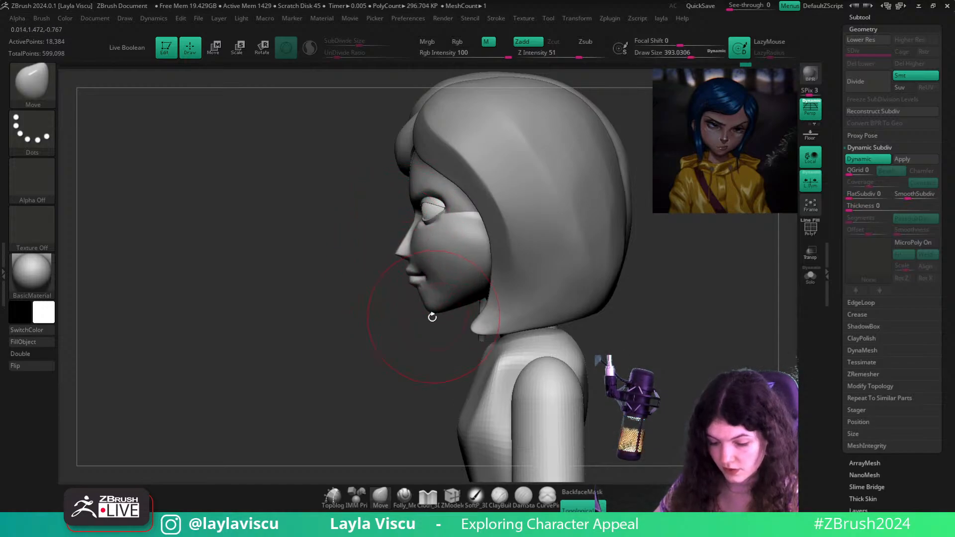
{"action": "left_click_drag", "start_coordinate": [432, 317], "coordinate": [437, 310]}
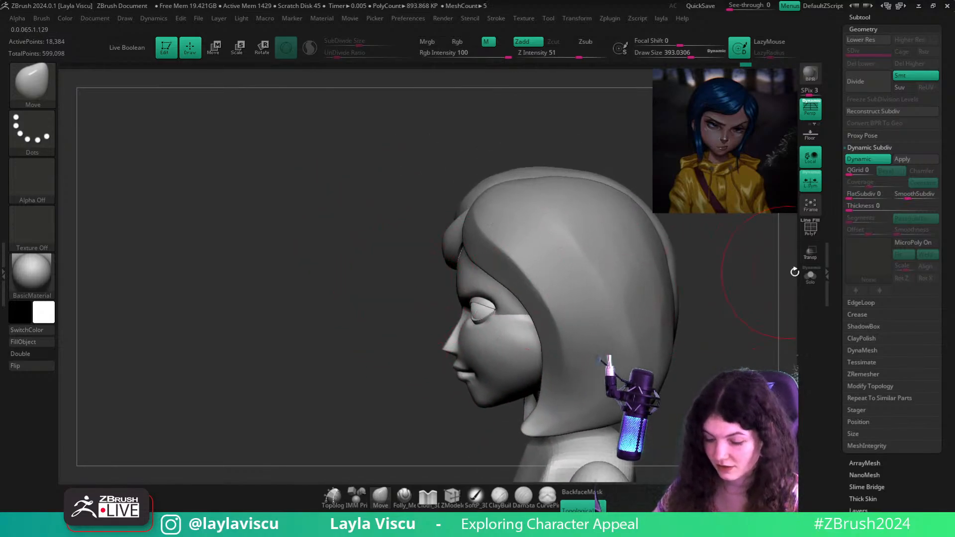
Solo the body, turn off its dynamic subdivision and adjust the skull's upper contour with the Move brush
{"action": "left_click", "coordinate": [810, 275]}
{"action": "left_click_drag", "start_coordinate": [703, 307], "coordinate": [706, 290]}
{"action": "key", "text": "shift+d"}
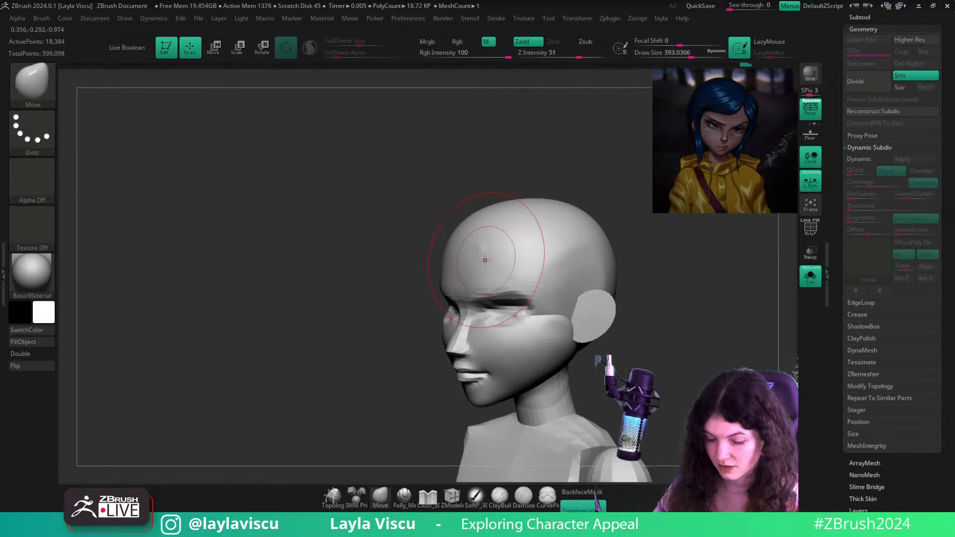
{"action": "key", "text": "shift+d"}
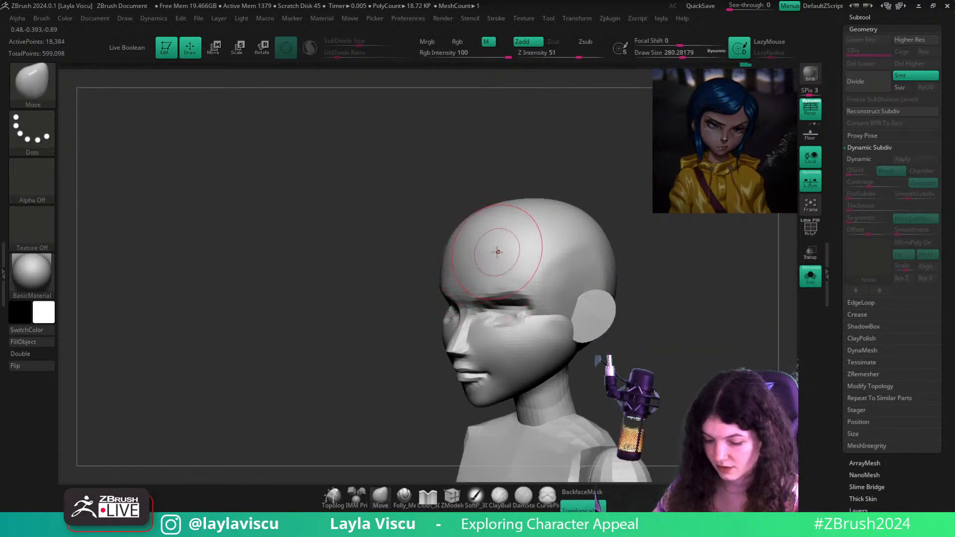
{"action": "mouse_move", "coordinate": [652, 307]}
{"action": "left_mouse_down", "text": "shift"}
{"action": "mouse_move", "coordinate": [721, 308]}
{"action": "mouse_move", "coordinate": [654, 215]}
{"action": "left_mouse_up", "text": "shift"}
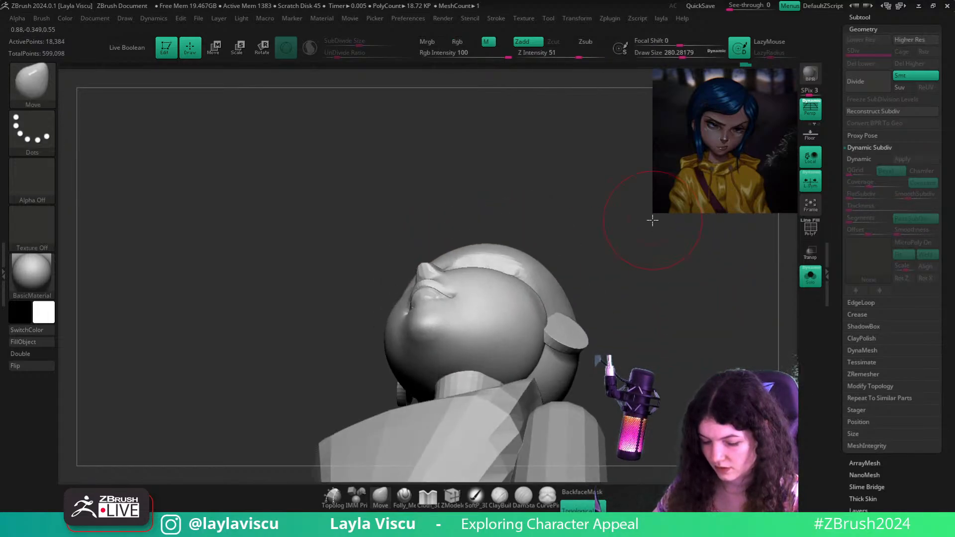
{"action": "mouse_move", "coordinate": [605, 278]}
{"action": "left_mouse_down"}
{"action": "mouse_move", "coordinate": [703, 323]}
{"action": "mouse_move", "coordinate": [686, 339]}
{"action": "mouse_move", "coordinate": [714, 341]}
{"action": "mouse_move", "coordinate": [572, 343]}
{"action": "mouse_move", "coordinate": [669, 319]}
{"action": "mouse_move", "coordinate": [524, 233]}
{"action": "left_mouse_up"}
{"action": "key", "text": "s"}
{"action": "left_click_drag", "start_coordinate": [647, 224], "coordinate": [649, 264]}
{"action": "left_click_drag", "start_coordinate": [532, 210], "coordinate": [539, 215]}
{"action": "left_click_drag", "start_coordinate": [768, 320], "coordinate": [747, 309], "text": "alt"}
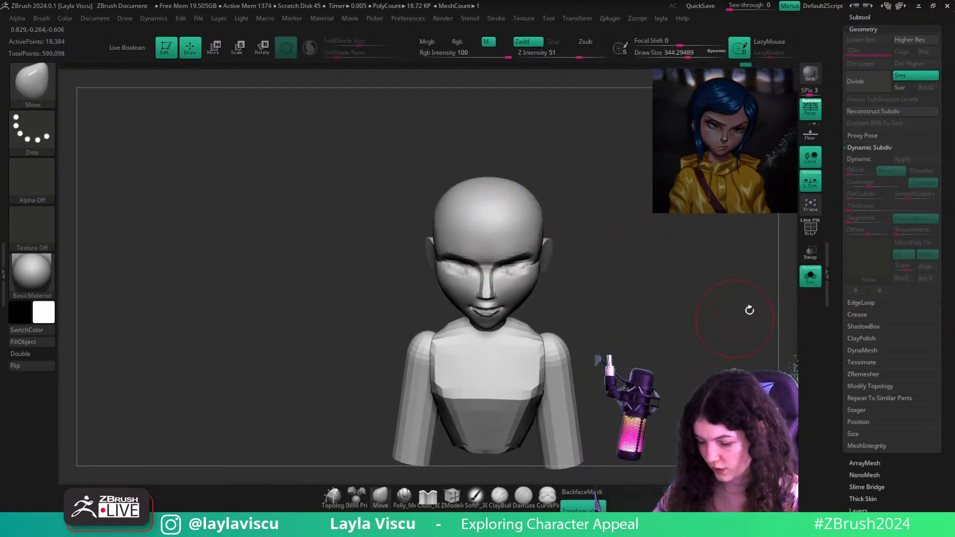
Turn off Solo and adjust the brow above the eye in front view with a smaller Move brush
{"action": "left_click", "coordinate": [813, 275]}
{"action": "left_click_drag", "start_coordinate": [648, 305], "coordinate": [644, 294], "text": "shift"}
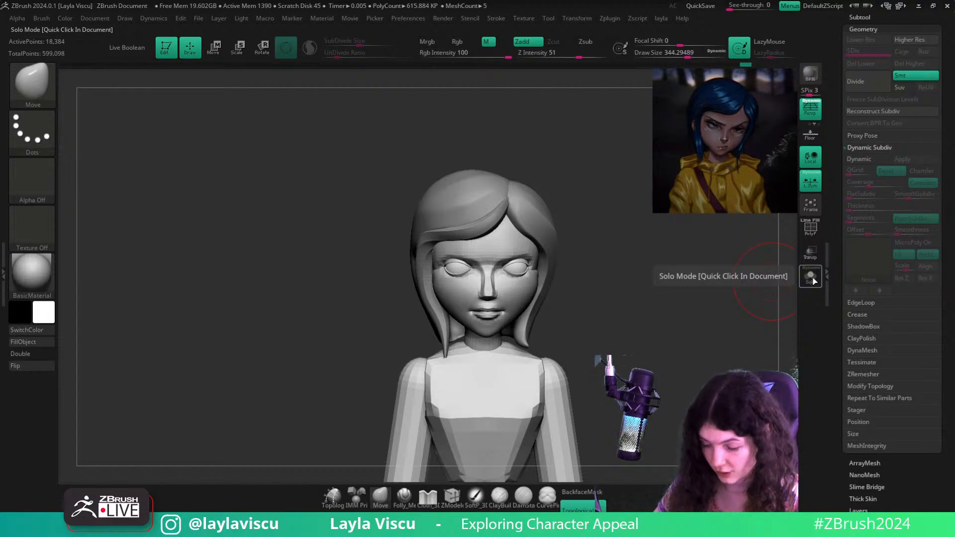
{"action": "right_click_drag", "start_coordinate": [549, 277], "coordinate": [547, 298], "text": "ctrl"}
{"action": "key", "text": "s"}
{"action": "left_click_drag", "start_coordinate": [508, 254], "coordinate": [497, 253]}
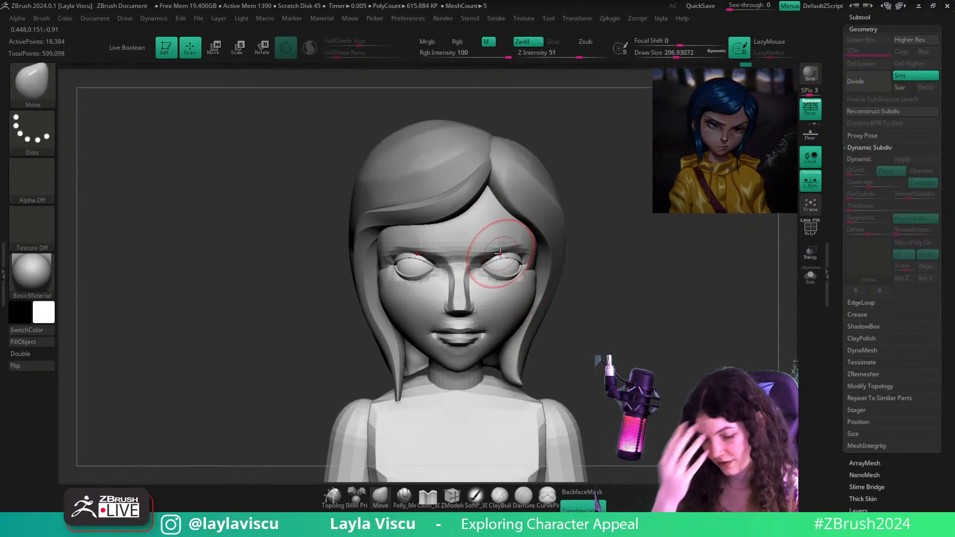
Solo the body, undo the last stroke, reshape the forehead profile with a larger Move brush and turn Solo off
{"action": "left_click", "coordinate": [803, 281]}
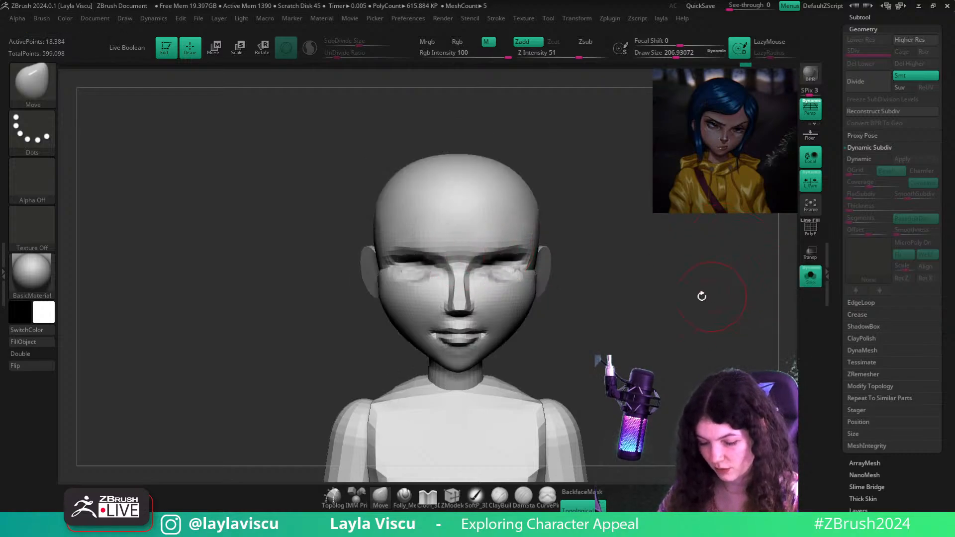
{"action": "left_click_drag", "start_coordinate": [699, 294], "coordinate": [426, 234]}
{"action": "key", "text": "ctrl+z"}
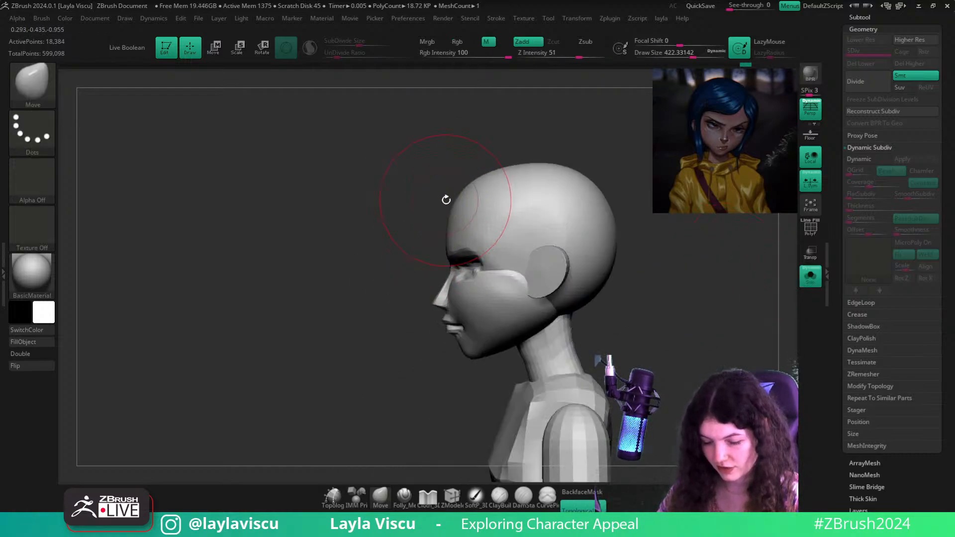
{"action": "key", "text": "s"}
{"action": "left_click_drag", "start_coordinate": [445, 198], "coordinate": [455, 182]}
{"action": "left_click_drag", "start_coordinate": [450, 224], "coordinate": [446, 227]}
{"action": "left_click_drag", "start_coordinate": [683, 309], "coordinate": [791, 316], "text": "shift"}
{"action": "left_click", "coordinate": [810, 277]}
Select the main hair piece and refine the bob's crown and back silhouette in side view with a resized Move brush
{"action": "left_click", "coordinate": [442, 199], "text": "alt"}
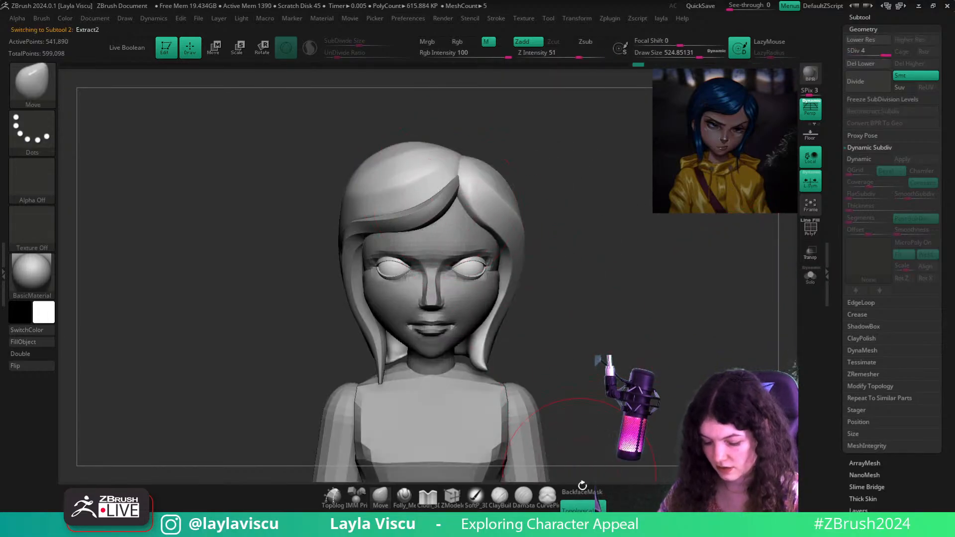
{"action": "left_click_drag", "start_coordinate": [544, 189], "coordinate": [618, 385]}
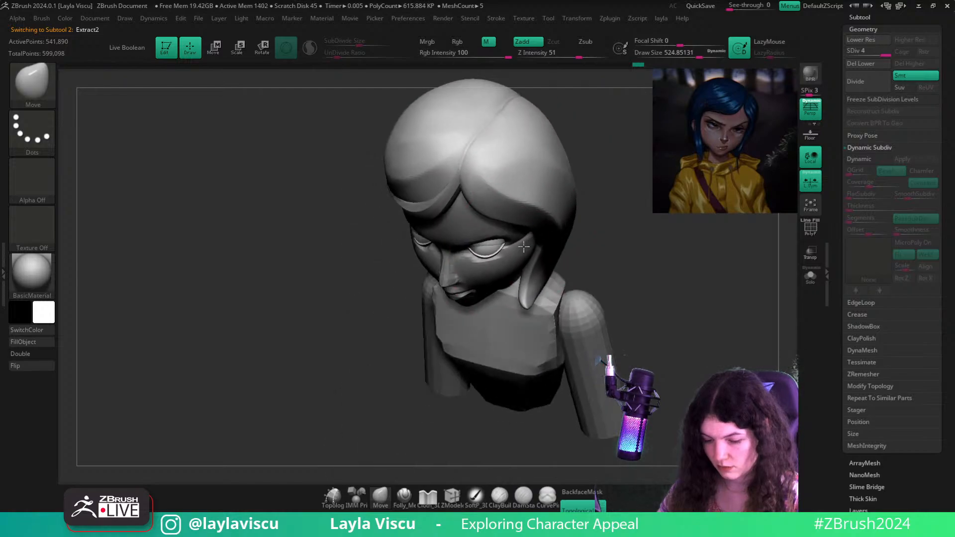
{"action": "mouse_move", "coordinate": [727, 247]}
{"action": "left_mouse_down", "text": "shift"}
{"action": "mouse_move", "coordinate": [683, 293]}
{"action": "mouse_move", "coordinate": [654, 305]}
{"action": "mouse_move", "coordinate": [537, 273]}
{"action": "left_mouse_up", "text": "shift"}
{"action": "key", "text": "b"}
{"action": "key", "text": "m"}
{"action": "key", "text": "v"}
{"action": "key", "text": "s"}
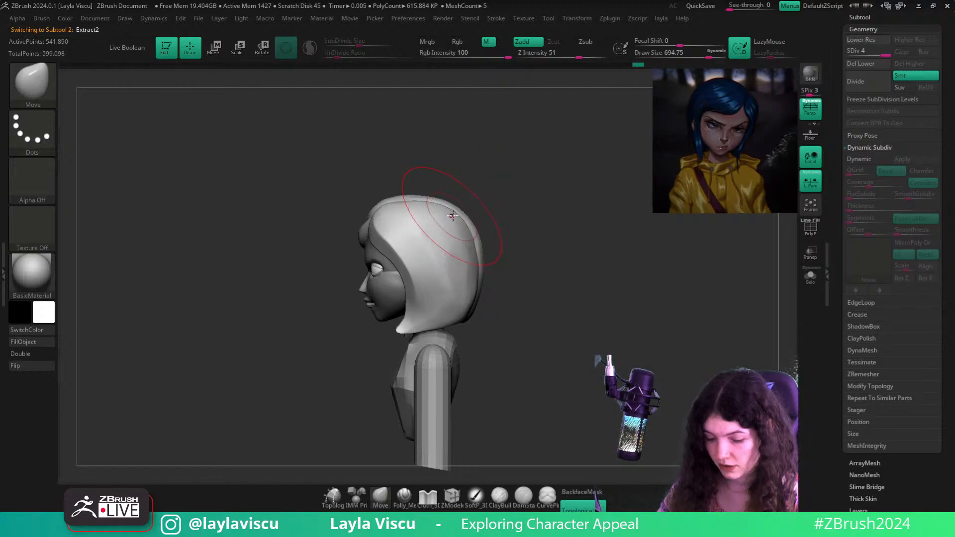
{"action": "key", "text": "bracketleft"}
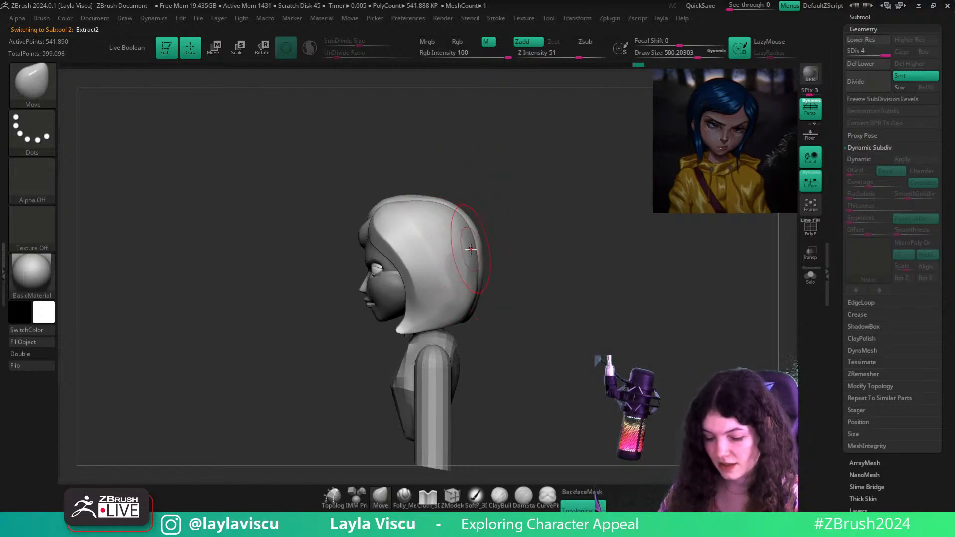
{"action": "left_click_drag", "start_coordinate": [512, 279], "coordinate": [607, 228], "text": "alt"}
{"action": "key", "text": "shift"}
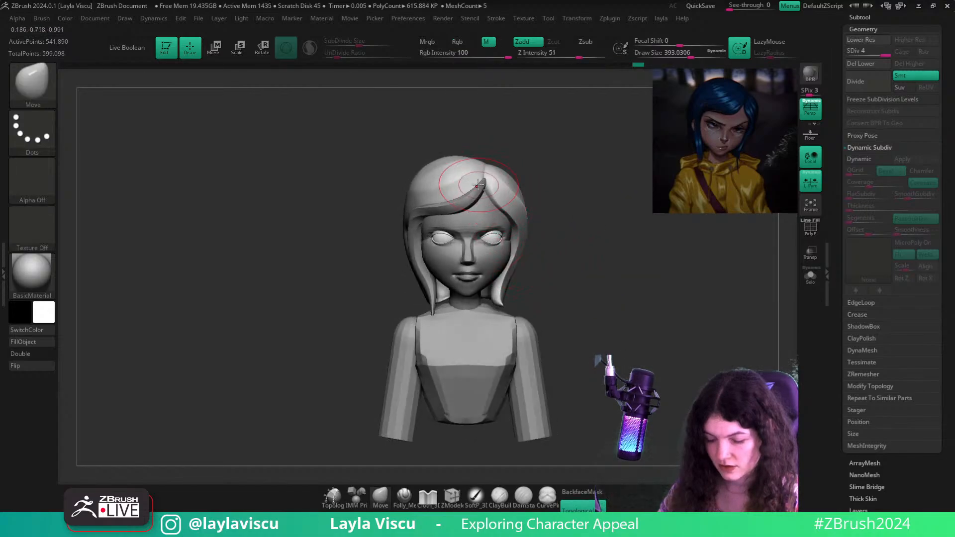
Select the swept fringe piece and adjust its upper end near the parting with a large Move brush
{"action": "left_click", "coordinate": [477, 185], "text": "alt"}
{"action": "left_click_drag", "start_coordinate": [552, 175], "coordinate": [546, 240]}
{"action": "key", "text": "s"}
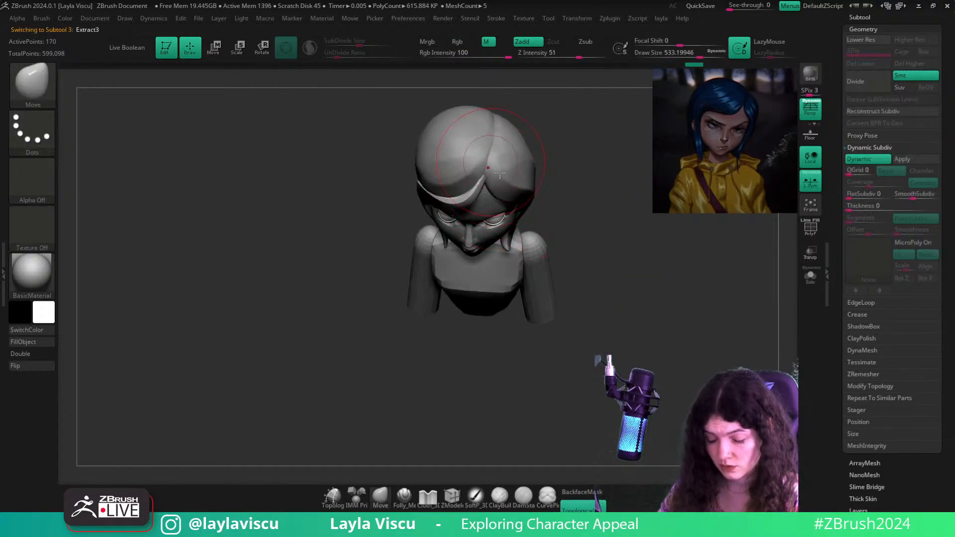
{"action": "mouse_move", "coordinate": [500, 173]}
{"action": "right_mouse_down", "text": "shift"}
{"action": "mouse_move", "coordinate": [511, 209]}
{"action": "mouse_move", "coordinate": [474, 202]}
{"action": "right_mouse_up", "text": "shift"}
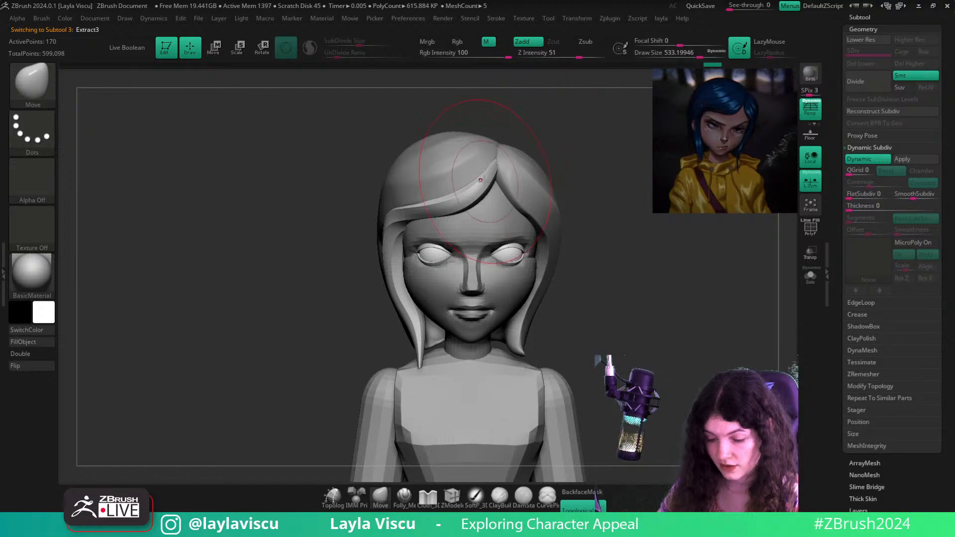
{"action": "key", "text": "bracketleft"}
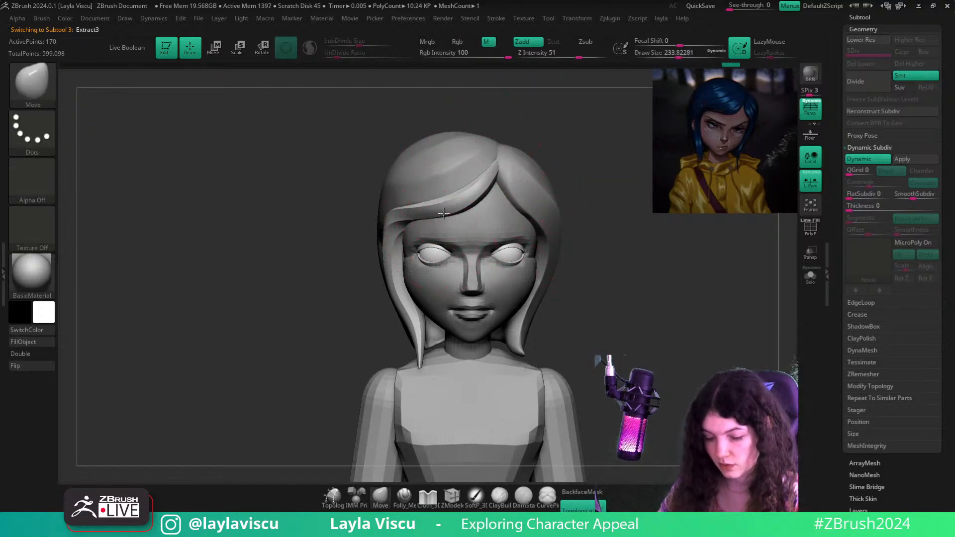
Refine the fringe's lower edge over the forehead, checking its curve from below, in front and above
{"action": "right_click_drag", "start_coordinate": [590, 228], "coordinate": [433, 229]}
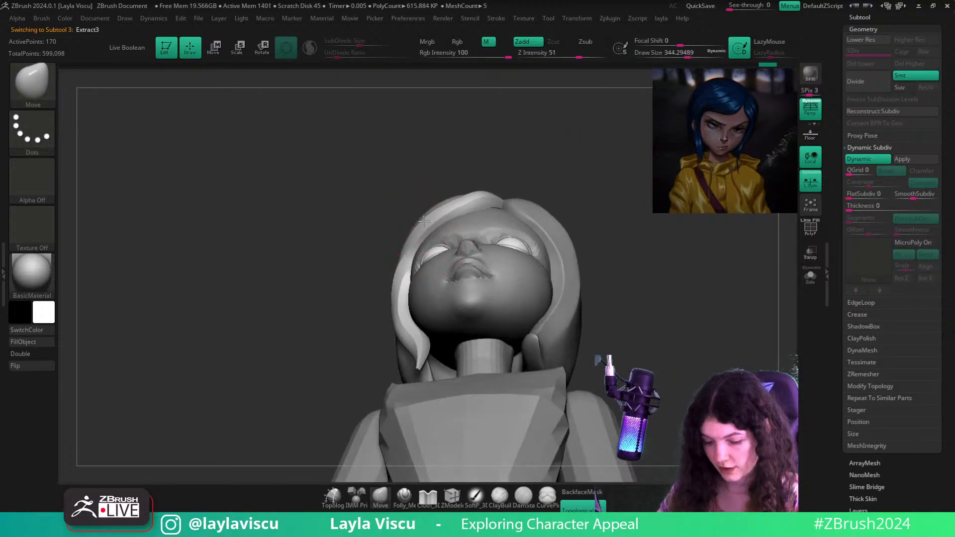
{"action": "key", "text": "bracketright"}
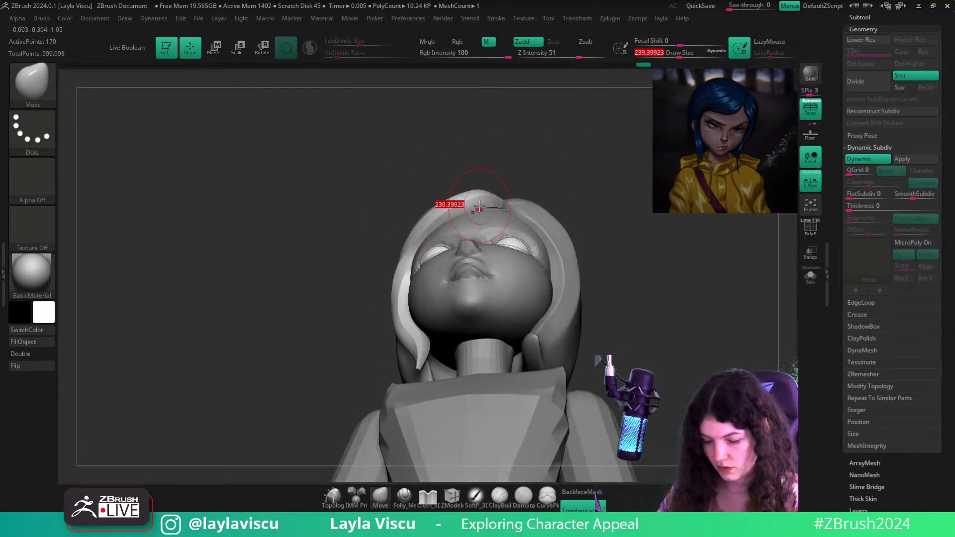
{"action": "mouse_move", "coordinate": [422, 219]}
{"action": "right_mouse_down"}
{"action": "mouse_move", "coordinate": [512, 234]}
{"action": "mouse_move", "coordinate": [624, 230]}
{"action": "mouse_move", "coordinate": [635, 268]}
{"action": "mouse_move", "coordinate": [600, 252]}
{"action": "right_mouse_up"}
{"action": "key", "text": "ctrl"}
{"action": "right_click_drag", "start_coordinate": [471, 178], "coordinate": [473, 195], "text": "ctrl"}
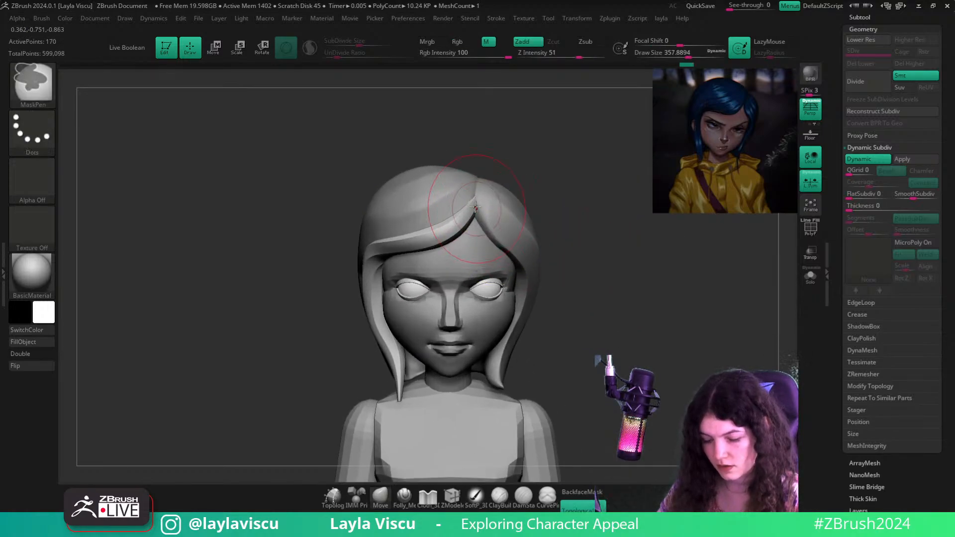
{"action": "right_click_drag", "start_coordinate": [554, 197], "coordinate": [556, 221]}
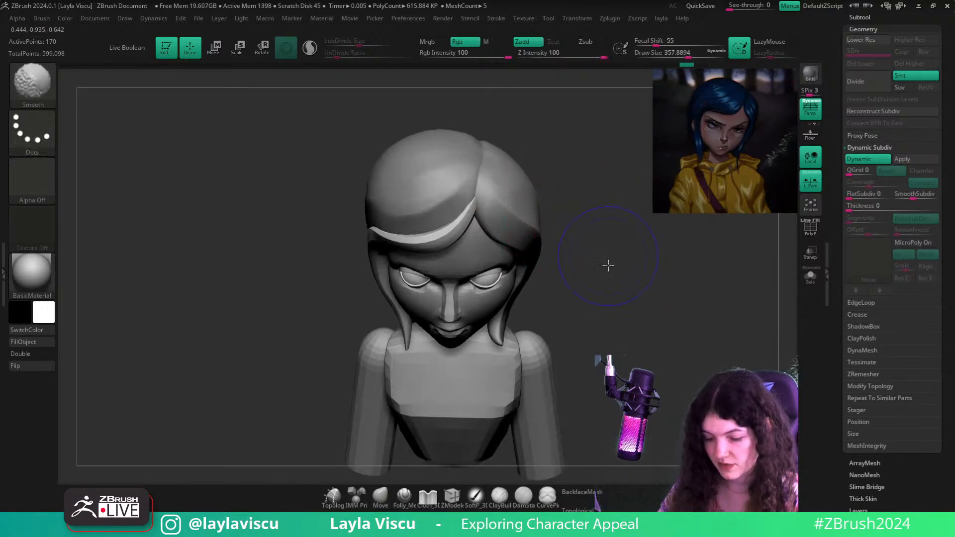
{"action": "mouse_move", "coordinate": [607, 264]}
{"action": "right_mouse_down", "text": "shift"}
{"action": "mouse_move", "coordinate": [601, 258]}
{"action": "mouse_move", "coordinate": [630, 317]}
{"action": "mouse_move", "coordinate": [625, 340]}
{"action": "right_mouse_up", "text": "shift"}
Select the main hair piece, set the DamStandard brush to a draw size of about 128 and solo the hair
{"action": "left_click", "coordinate": [520, 222], "text": "alt"}
{"action": "key", "text": "b"}
{"action": "key", "text": "d"}
{"action": "key", "text": "s"}
{"action": "key", "text": "s"}
{"action": "left_click_drag", "start_coordinate": [633, 324], "coordinate": [620, 318]}
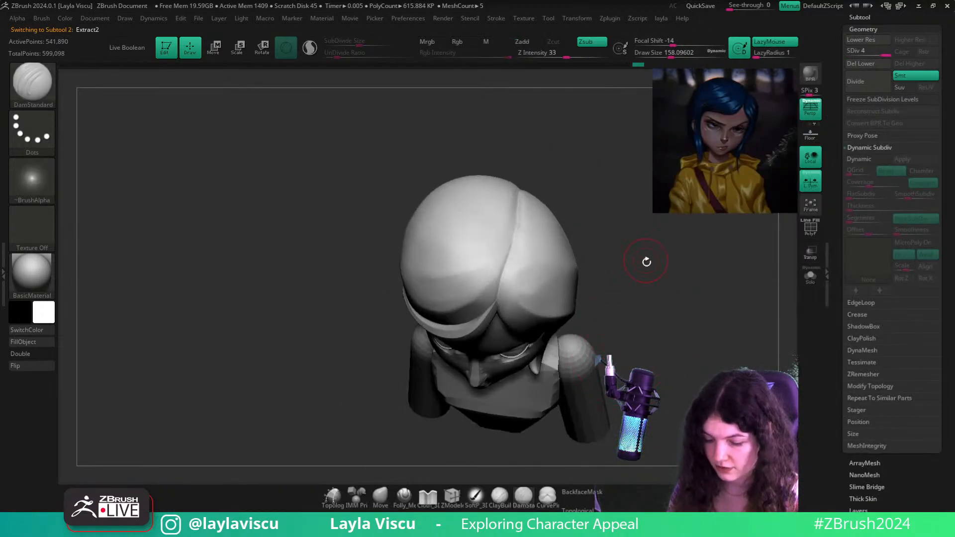
{"action": "right_click_drag", "start_coordinate": [646, 262], "coordinate": [639, 315]}
{"action": "key", "text": "s"}
{"action": "left_click_drag", "start_coordinate": [639, 307], "coordinate": [628, 307]}
{"action": "left_click", "coordinate": [810, 275]}
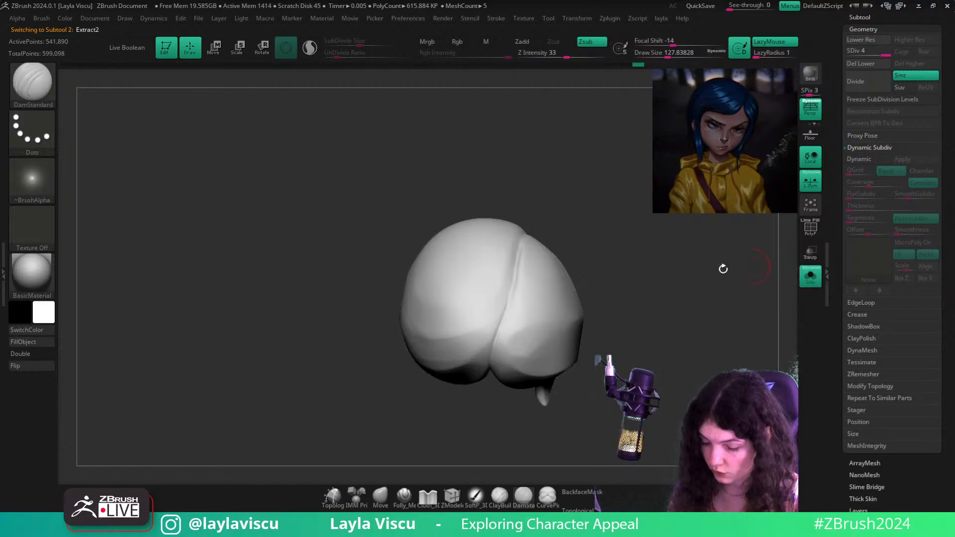
Undo the trial strokes and carve the hair parting as a continuous groove from the crown to the forehead with DamStandard
{"action": "key", "text": "ctrl+z"}
{"action": "mouse_move", "coordinate": [525, 233]}
{"action": "left_mouse_down"}
{"action": "mouse_move", "coordinate": [489, 376]}
{"action": "mouse_move", "coordinate": [526, 229]}
{"action": "left_mouse_up"}
{"action": "key", "text": "ctrl+z"}
{"action": "right_click_drag", "start_coordinate": [551, 236], "coordinate": [546, 264]}
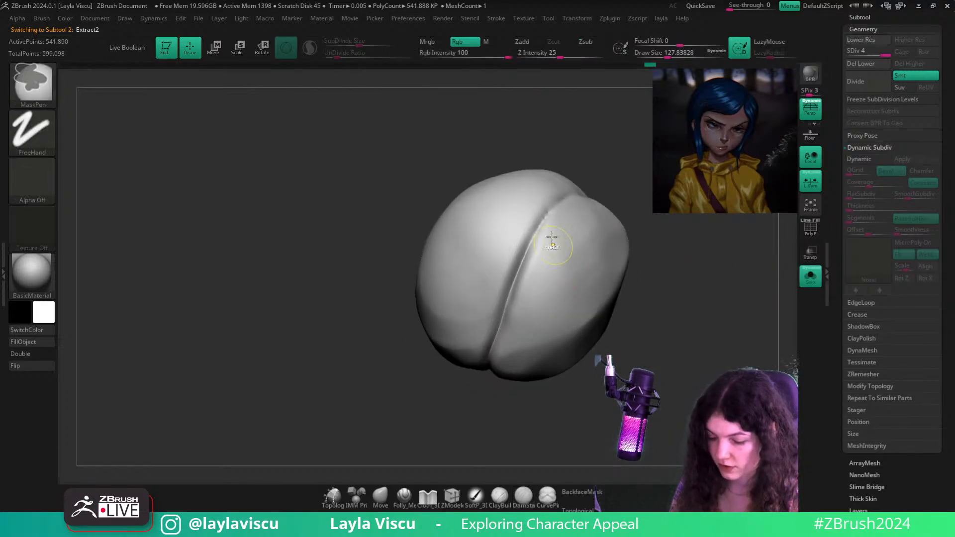
{"action": "key", "text": "ctrl+z"}
{"action": "mouse_move", "coordinate": [585, 194]}
{"action": "left_mouse_down"}
{"action": "mouse_move", "coordinate": [558, 203]}
{"action": "mouse_move", "coordinate": [487, 371]}
{"action": "left_mouse_up"}
{"action": "left_click_drag", "start_coordinate": [506, 413], "coordinate": [524, 343]}
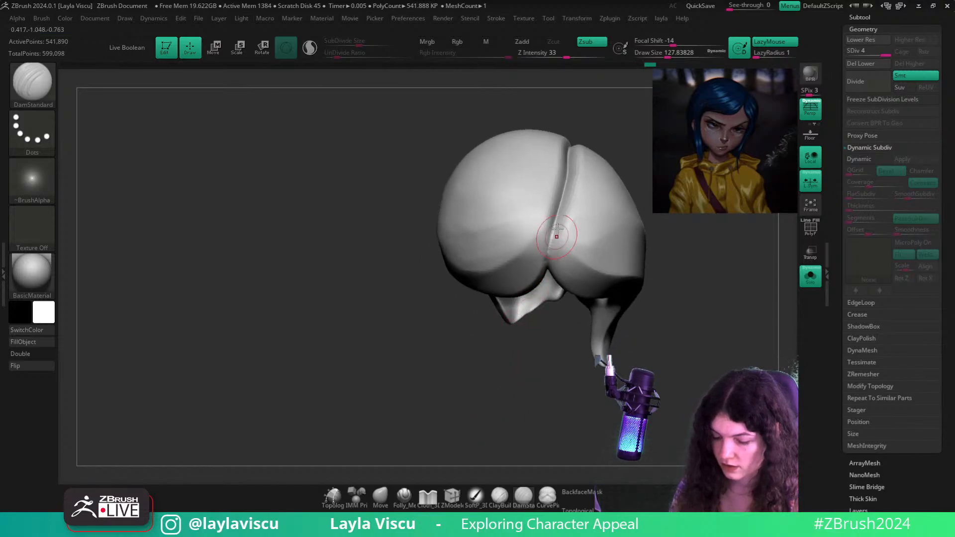
Deepen the front end of the parting groove above the forehead and turn Solo off
{"action": "left_click_drag", "start_coordinate": [556, 237], "coordinate": [549, 270]}
{"action": "left_click_drag", "start_coordinate": [552, 313], "coordinate": [572, 244]}
{"action": "mouse_move", "coordinate": [706, 287]}
{"action": "left_mouse_down"}
{"action": "mouse_move", "coordinate": [654, 309]}
{"action": "mouse_move", "coordinate": [733, 258]}
{"action": "left_mouse_up"}
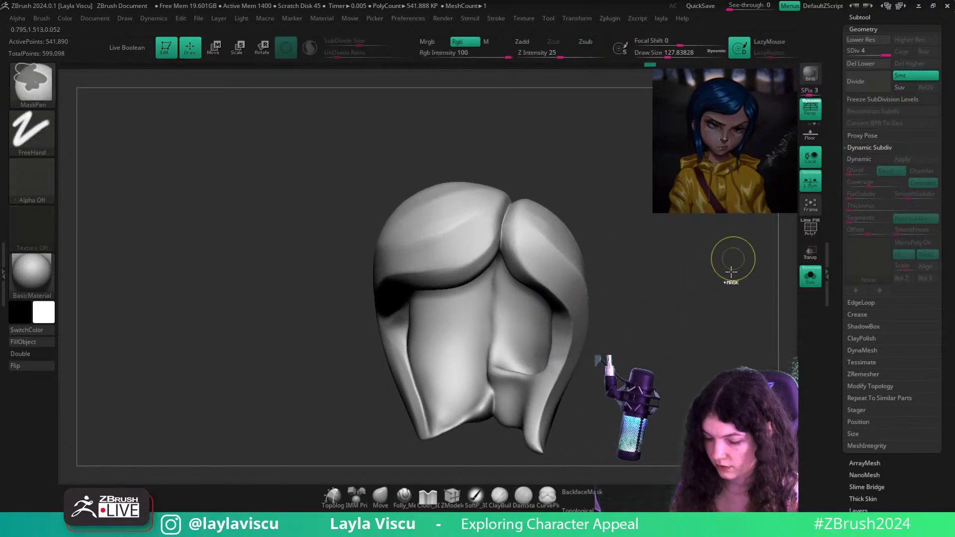
{"action": "mouse_move", "coordinate": [535, 206]}
{"action": "right_mouse_down"}
{"action": "mouse_move", "coordinate": [512, 234]}
{"action": "mouse_move", "coordinate": [748, 326]}
{"action": "mouse_move", "coordinate": [796, 286]}
{"action": "right_mouse_up"}
{"action": "left_click", "coordinate": [807, 279]}
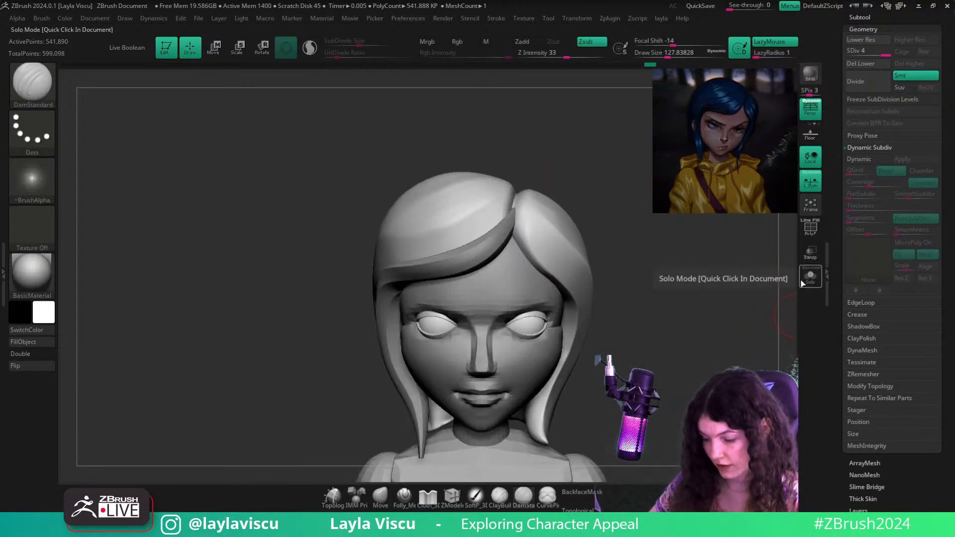
Switch to the browser and view the whole Jinx character image on Reddit at 50% zoom
{"action": "right_click_drag", "start_coordinate": [696, 298], "coordinate": [582, 242], "text": "ctrl"}
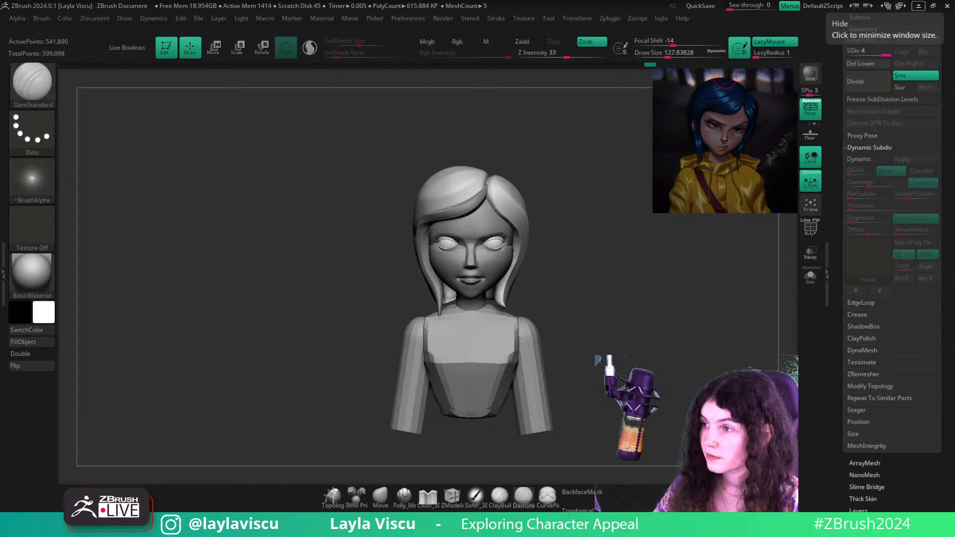
{"action": "key", "text": "alt+Tab"}
{"action": "left_click_drag", "start_coordinate": [641, 205], "coordinate": [500, 98]}
{"action": "double_click", "coordinate": [503, 100]}
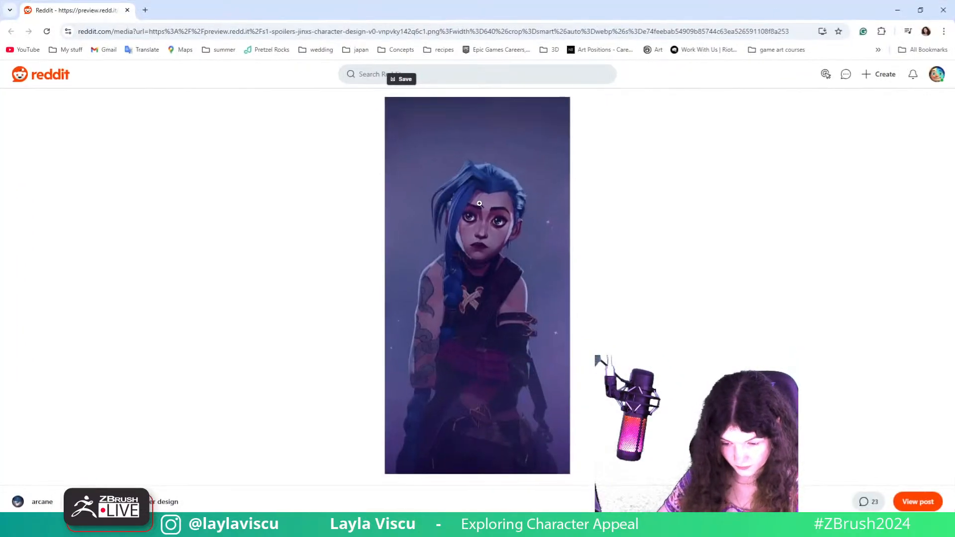
{"action": "scroll", "coordinate": [475, 287], "scroll_direction": "down", "scroll_amount": 5, "text": "ctrl"}
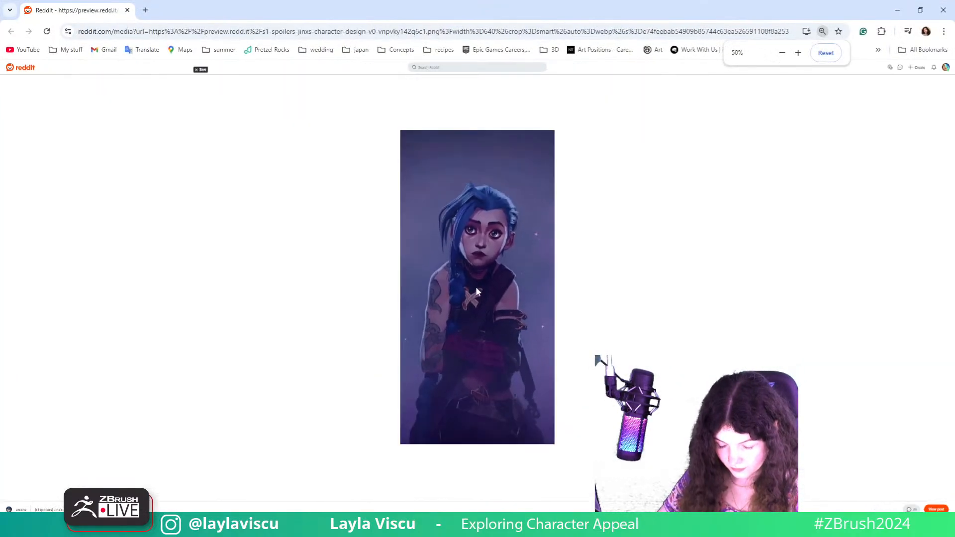
{"action": "left_click_drag", "start_coordinate": [762, 13], "coordinate": [918, 0]}
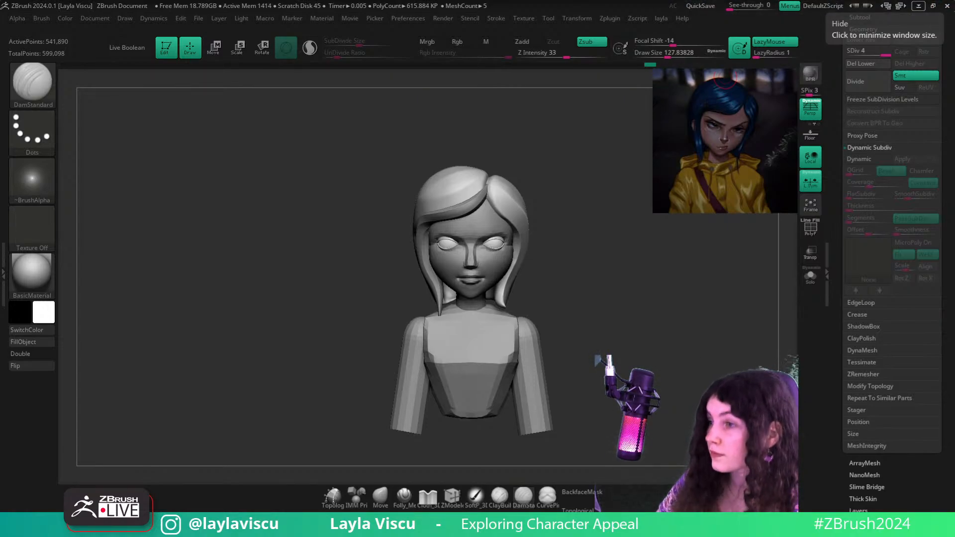
Examine the Jinx image's hair shapes, face and upper-body proportions in the reference window, then return to ZBrush
{"action": "right_click_drag", "start_coordinate": [937, 0], "coordinate": [450, 326]}
{"action": "scroll", "coordinate": [415, 385], "scroll_direction": "up", "scroll_amount": 4}
{"action": "scroll", "coordinate": [562, 291], "scroll_direction": "up", "scroll_amount": 3}
{"action": "middle_click_drag", "start_coordinate": [607, 225], "coordinate": [759, 72]}
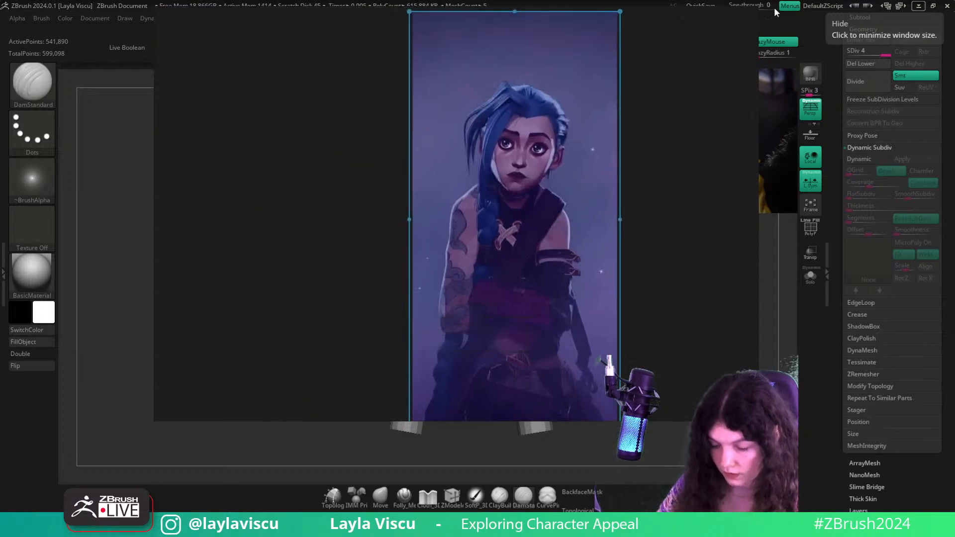
{"action": "scroll", "coordinate": [538, 112], "scroll_direction": "up", "scroll_amount": 3}
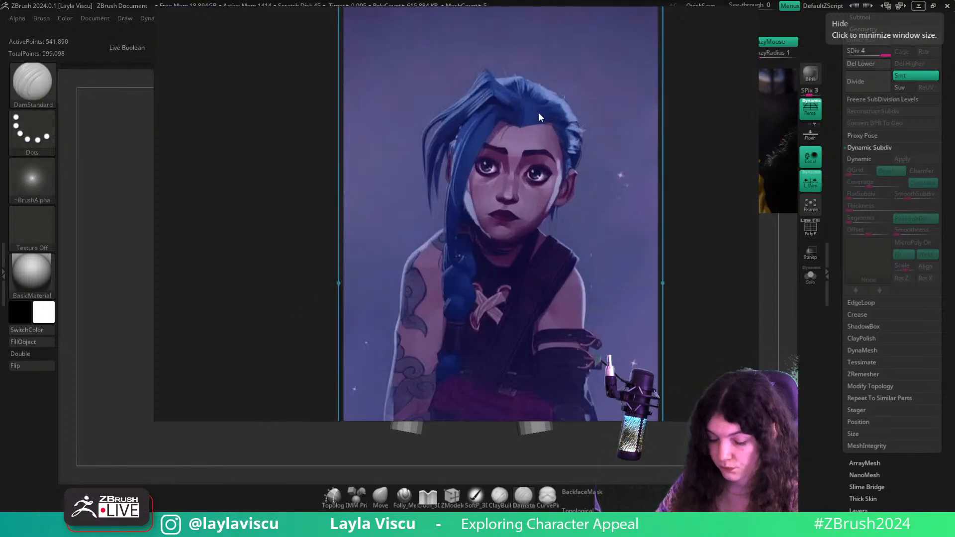
{"action": "middle_click_drag", "start_coordinate": [538, 112], "coordinate": [506, 140]}
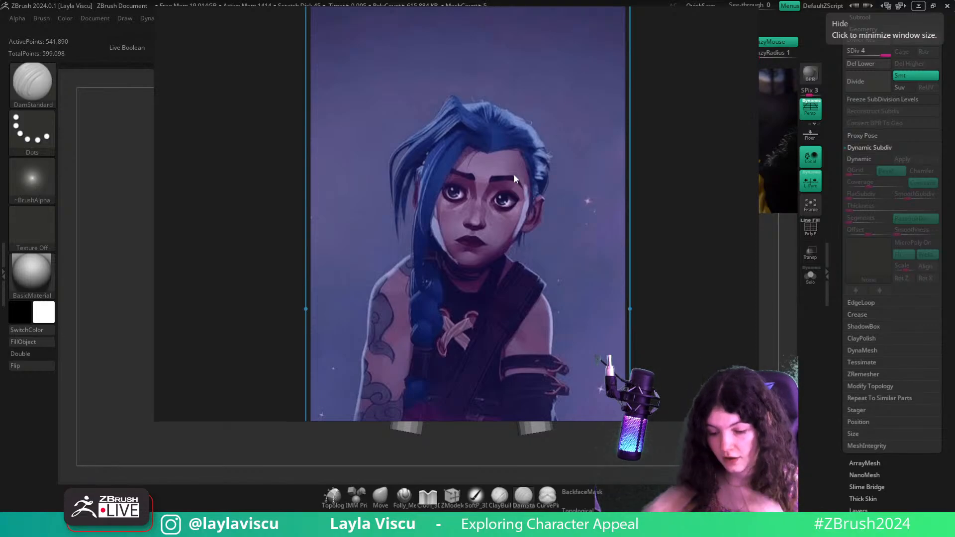
{"action": "scroll", "coordinate": [610, 179], "scroll_direction": "down", "scroll_amount": 3}
{"action": "middle_click_drag", "start_coordinate": [587, 193], "coordinate": [546, 154]}
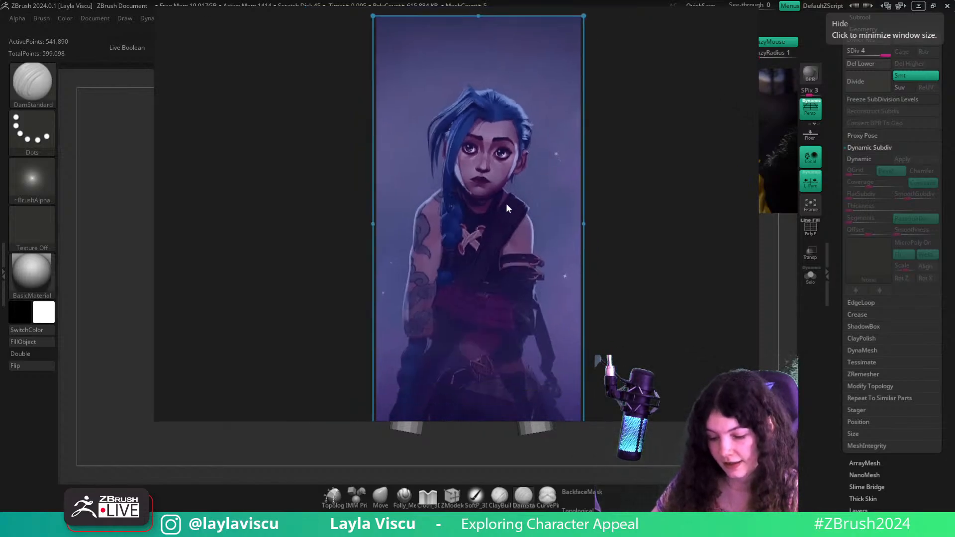
{"action": "scroll", "coordinate": [500, 193], "scroll_direction": "up", "scroll_amount": 2}
{"action": "left_click", "coordinate": [724, 13]}
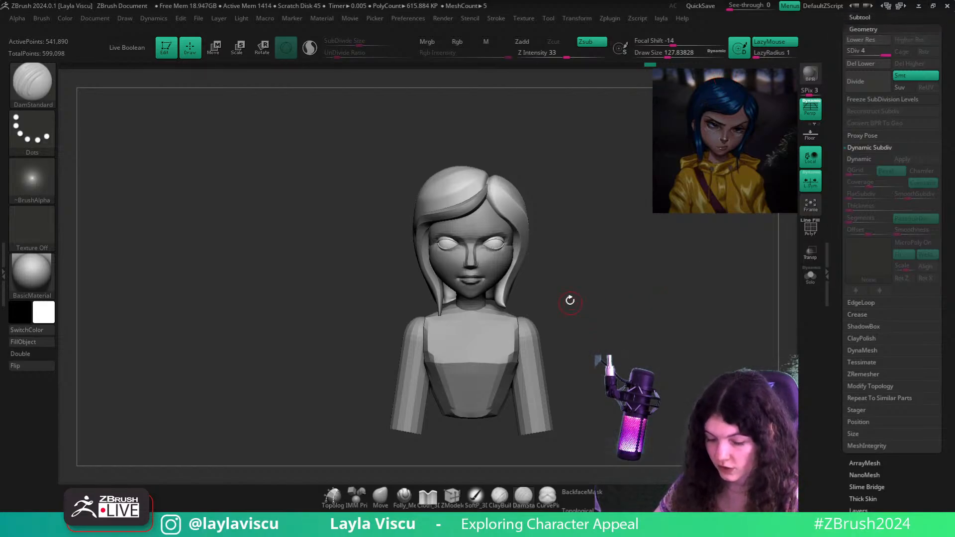
Select the fringe piece and adjust its long side lock with a Move brush of about 324, toggling off topological auto-masking
{"action": "left_click", "coordinate": [453, 306], "text": "alt"}
{"action": "right_click_drag", "start_coordinate": [420, 268], "coordinate": [438, 303], "text": "ctrl"}
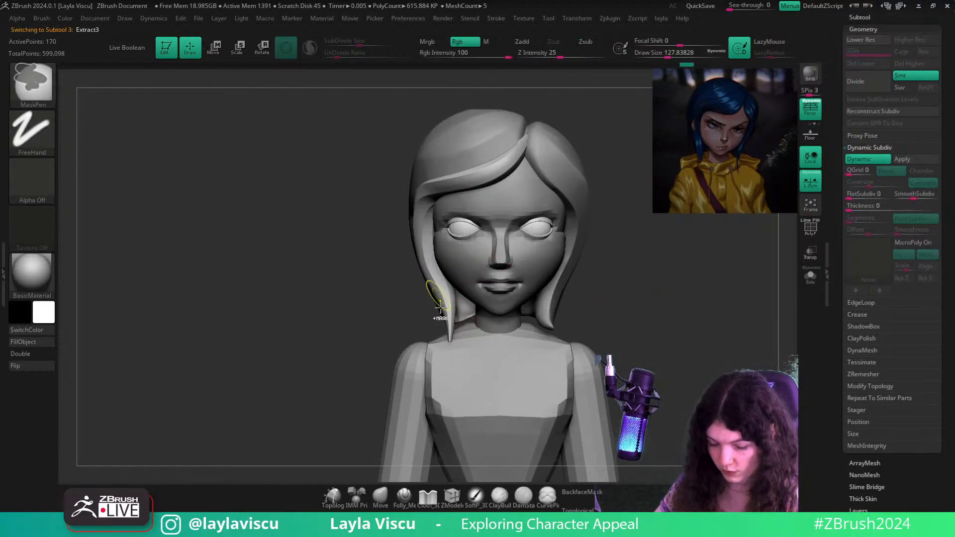
{"action": "left_click", "coordinate": [386, 499]}
{"action": "key", "text": "s"}
{"action": "mouse_move", "coordinate": [418, 273]}
{"action": "left_mouse_down"}
{"action": "mouse_move", "coordinate": [432, 274]}
{"action": "mouse_move", "coordinate": [429, 264]}
{"action": "left_mouse_up"}
{"action": "left_click", "coordinate": [581, 505]}
{"action": "key", "text": "s"}
{"action": "right_click_drag", "start_coordinate": [435, 270], "coordinate": [643, 285], "text": "ctrl"}
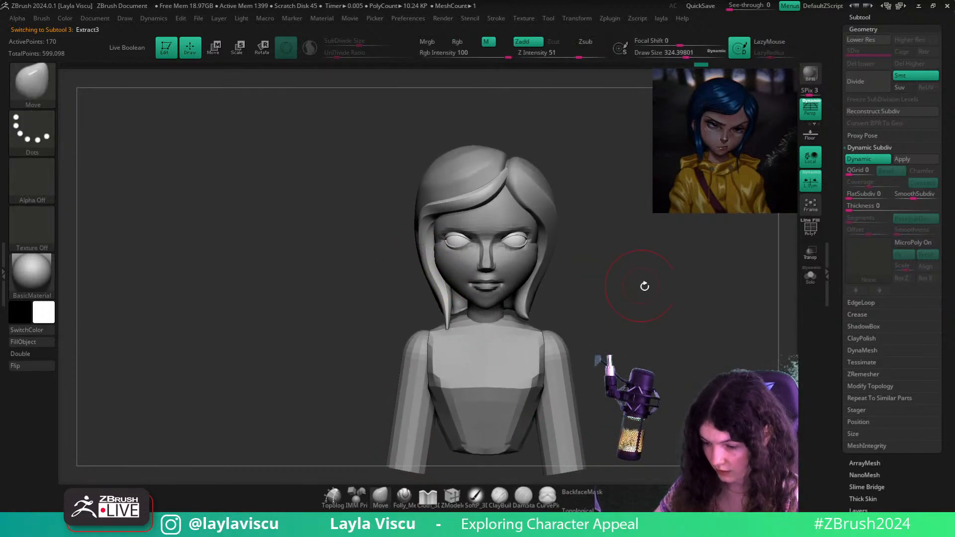
Turn on BackfaceMask for the Move brush and check the fringe and bust in front view
{"action": "right_click_drag", "start_coordinate": [567, 241], "coordinate": [550, 222], "text": "alt"}
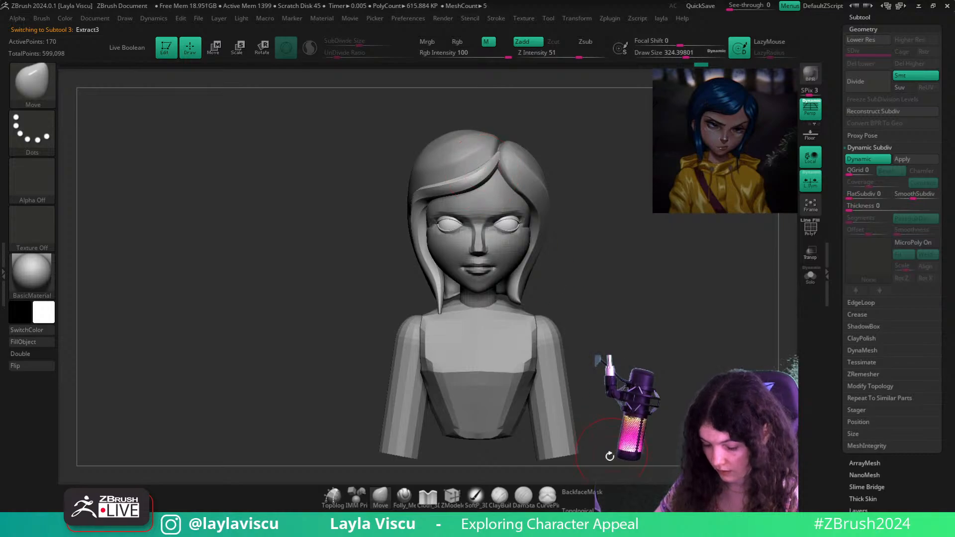
{"action": "left_click", "coordinate": [581, 492]}
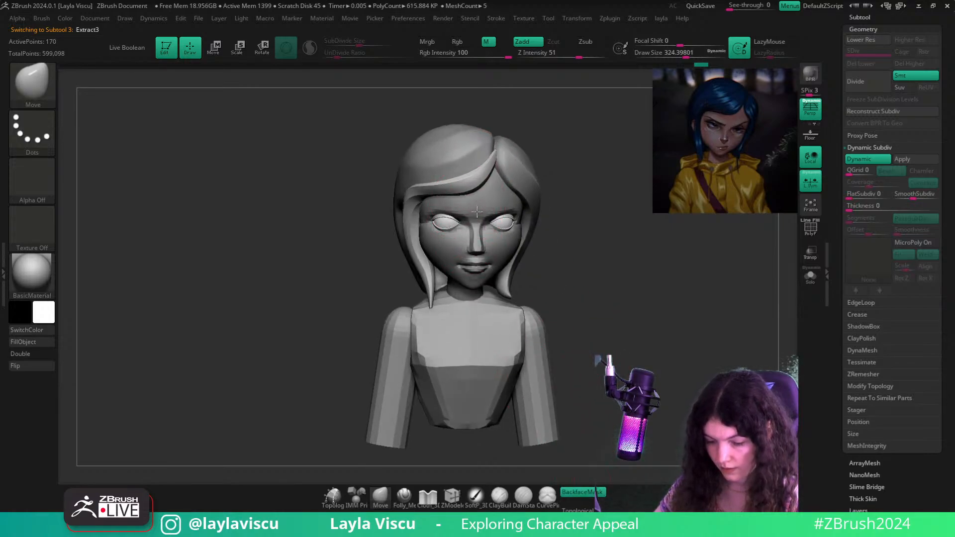
{"action": "mouse_move", "coordinate": [630, 260]}
{"action": "right_mouse_down", "text": "shift"}
{"action": "mouse_move", "coordinate": [646, 268]}
{"action": "mouse_move", "coordinate": [618, 269]}
{"action": "right_mouse_up", "text": "shift"}
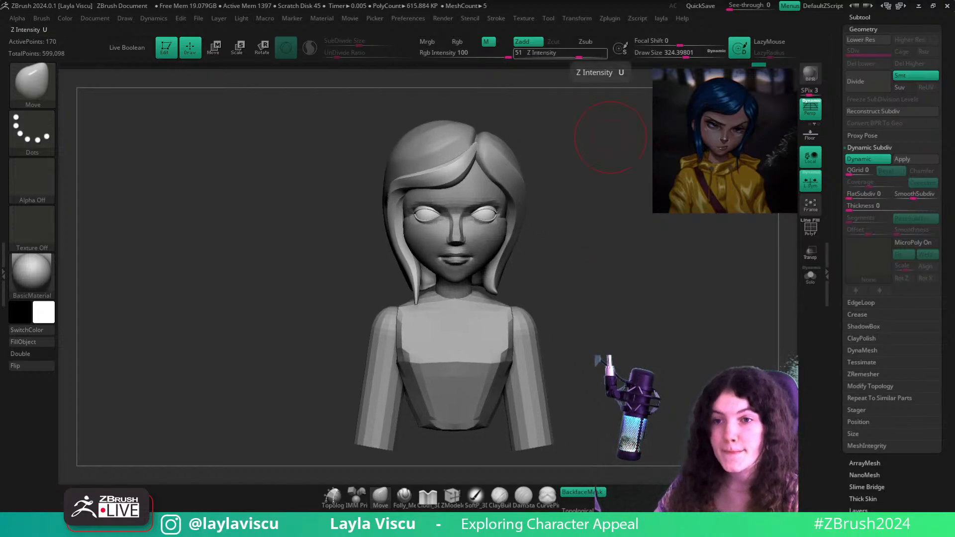
{"action": "right_click_drag", "start_coordinate": [671, 326], "coordinate": [644, 322], "text": "alt"}
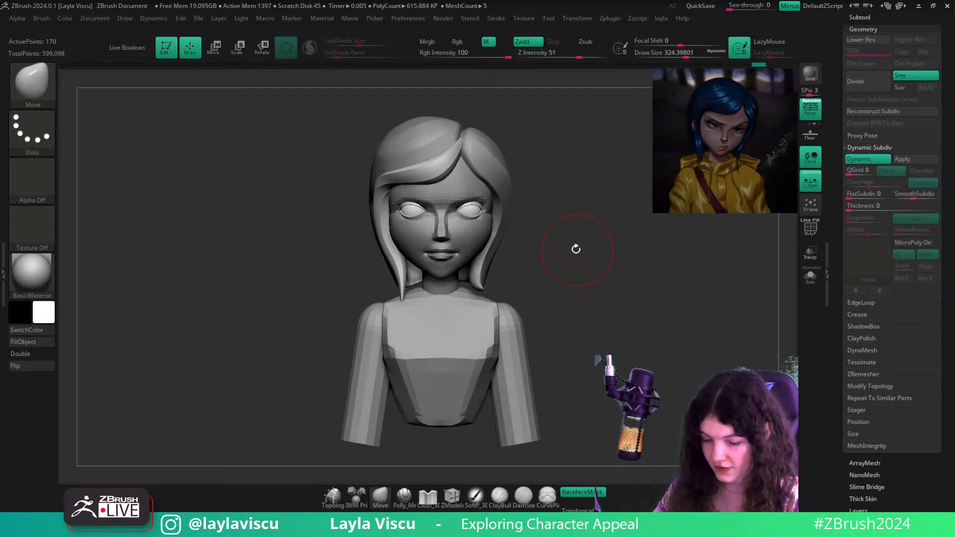
Select the body subtool and enable dynamic subdivision on it in front view
{"action": "left_click", "coordinate": [480, 169], "text": "alt"}
{"action": "left_click", "coordinate": [458, 220], "text": "alt"}
{"action": "left_click_drag", "start_coordinate": [562, 244], "coordinate": [548, 246]}
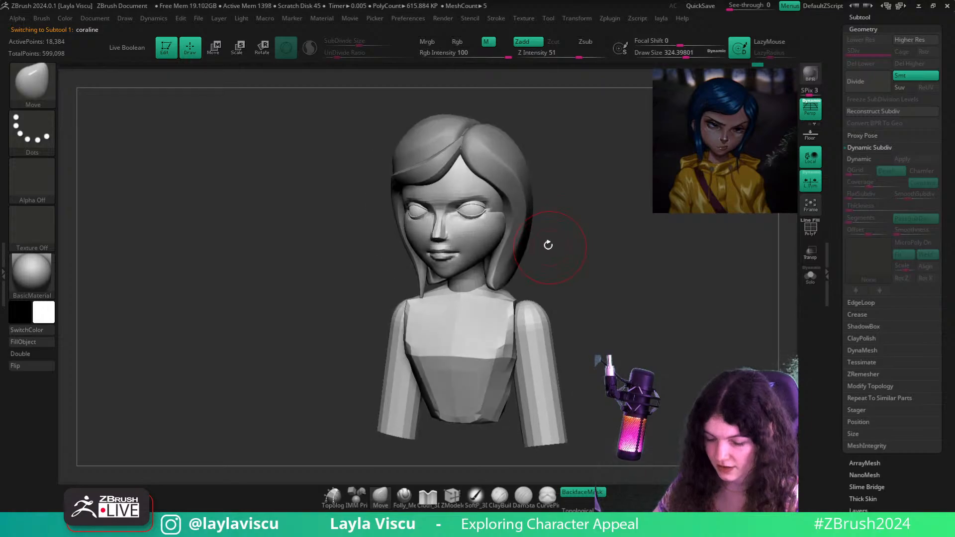
{"action": "key", "text": "d"}
{"action": "mouse_move", "coordinate": [693, 267]}
{"action": "left_mouse_down", "text": "shift"}
{"action": "mouse_move", "coordinate": [671, 271]}
{"action": "mouse_move", "coordinate": [702, 256]}
{"action": "left_mouse_up", "text": "shift"}
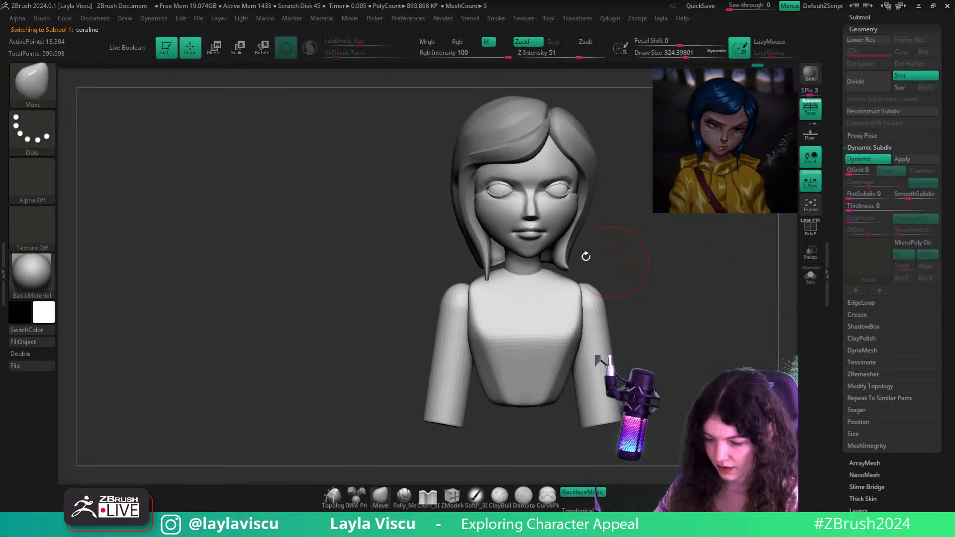
Choose the Folly_Mech Cut brush at a draw size of about 104 and isolate the body subtool around the head
{"action": "right_click_drag", "start_coordinate": [560, 238], "coordinate": [548, 273], "text": "ctrl"}
{"action": "left_click", "coordinate": [405, 496]}
{"action": "key", "text": "s"}
{"action": "left_click_drag", "start_coordinate": [546, 223], "coordinate": [527, 223]}
{"action": "left_click_drag", "start_coordinate": [646, 243], "coordinate": [610, 292], "text": "alt"}
{"action": "left_click", "coordinate": [810, 275]}
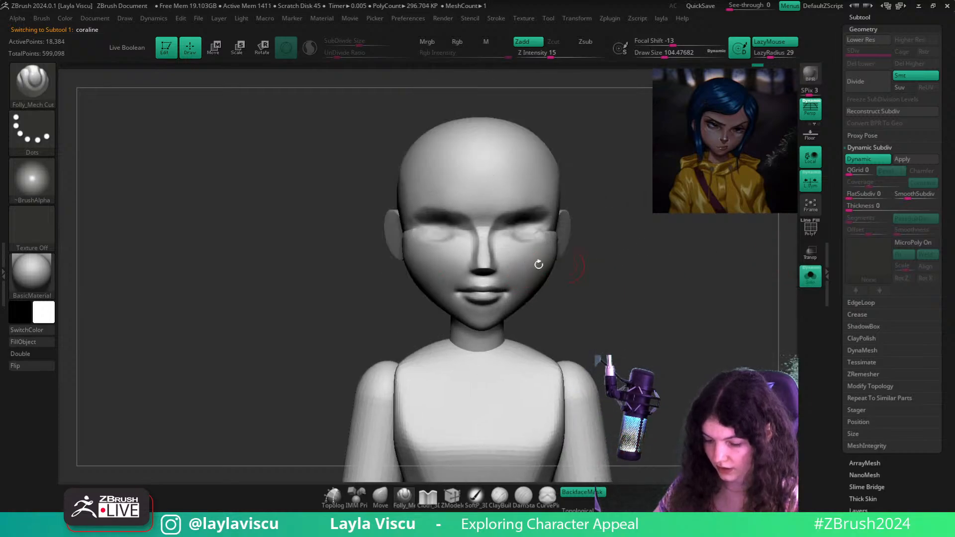
Examine the head's polygroups and wireframe on the isolated body, and bring the other subtools back into view
{"action": "left_click", "coordinate": [527, 261], "text": "ctrl+shift"}
{"action": "left_click", "coordinate": [695, 285], "text": "ctrl+shift"}
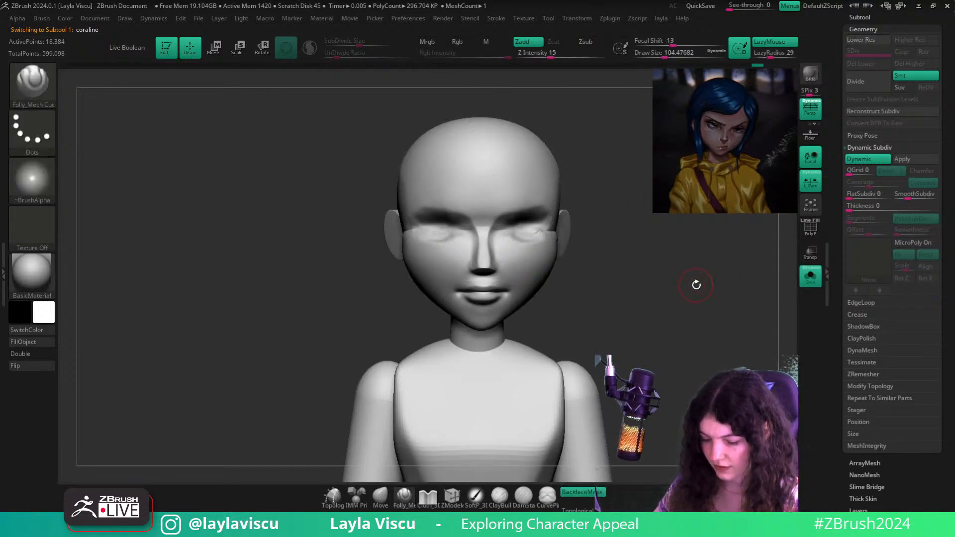
{"action": "key", "text": "space"}
{"action": "left_click", "coordinate": [669, 182]}
{"action": "key", "text": "shift+f"}
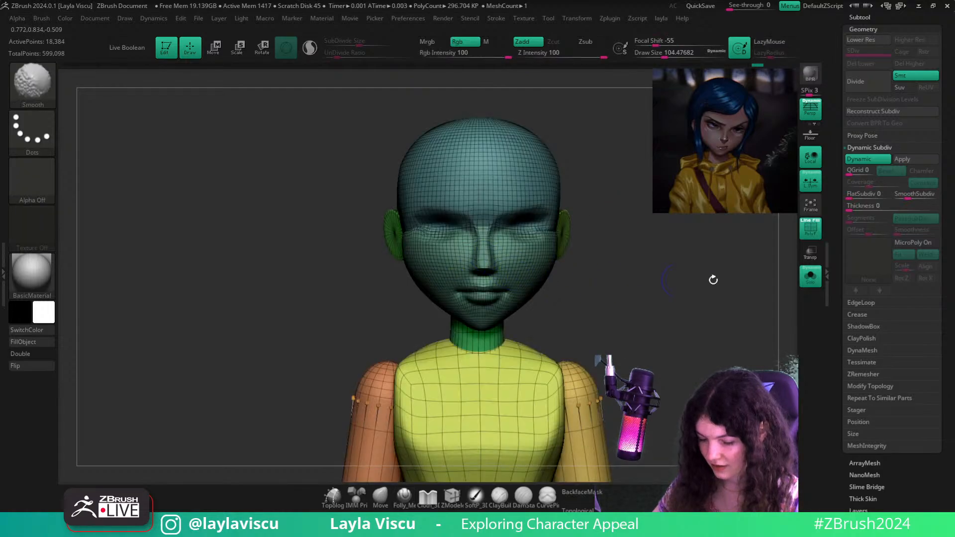
{"action": "key", "text": "shift+f"}
{"action": "left_click", "coordinate": [810, 276]}
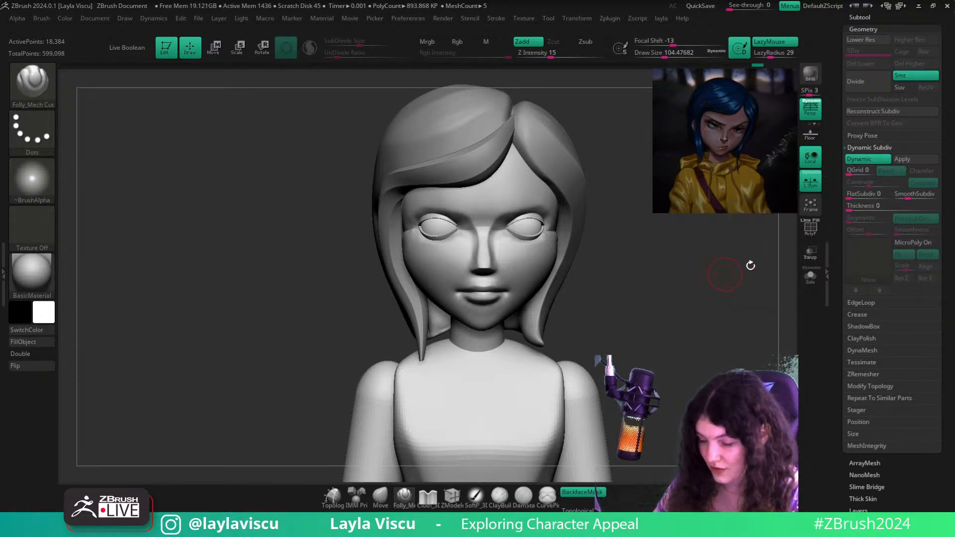
Turn off dynamic subdivision on the body and isolate the upper head polygroup without the other subtools
{"action": "key", "text": "shift+d"}
{"action": "left_click_drag", "start_coordinate": [676, 273], "coordinate": [624, 261]}
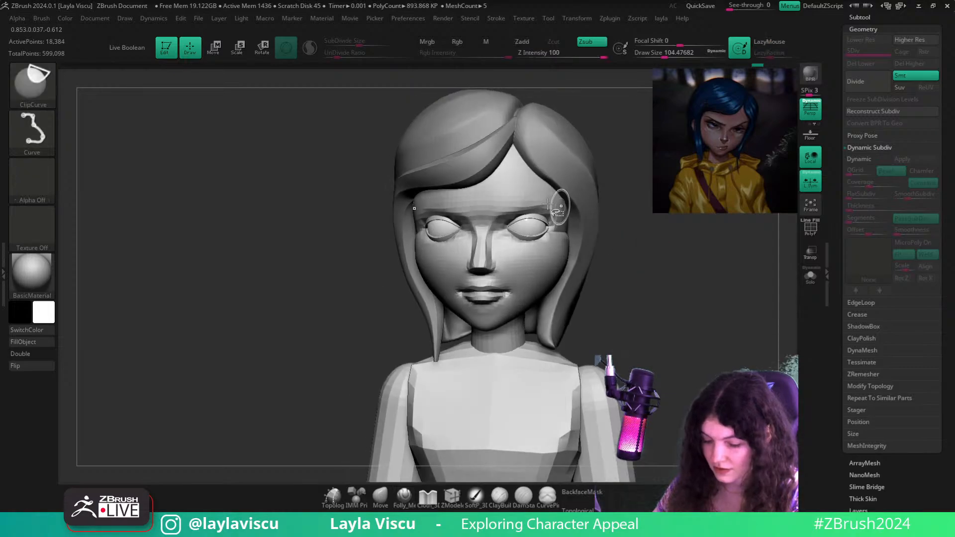
{"action": "left_click", "coordinate": [541, 206], "text": "ctrl+shift"}
{"action": "left_click", "coordinate": [810, 275]}
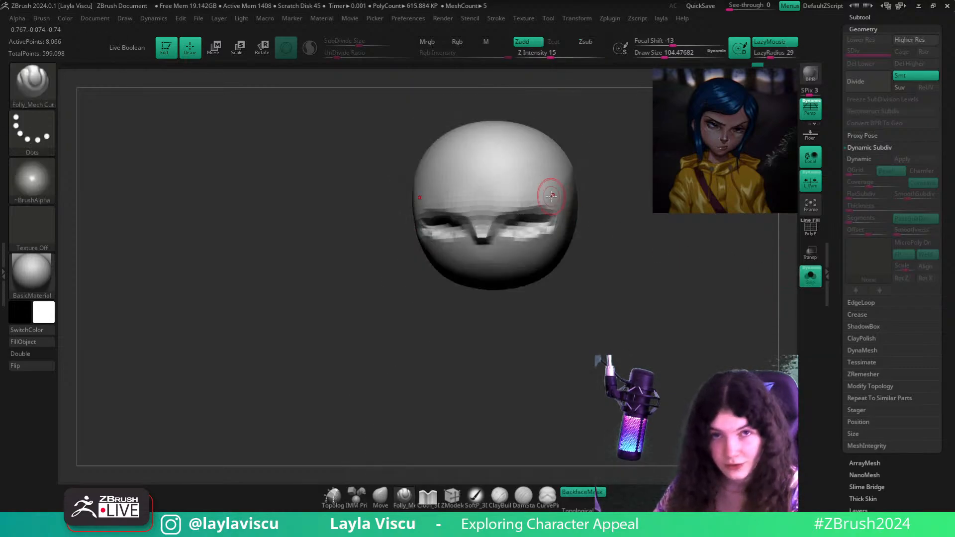
Polish the brow ridge above the eye sockets with the hPolish brush at a draw size of about 104
{"action": "key", "text": "b"}
{"action": "key", "text": "h"}
{"action": "key", "text": "p"}
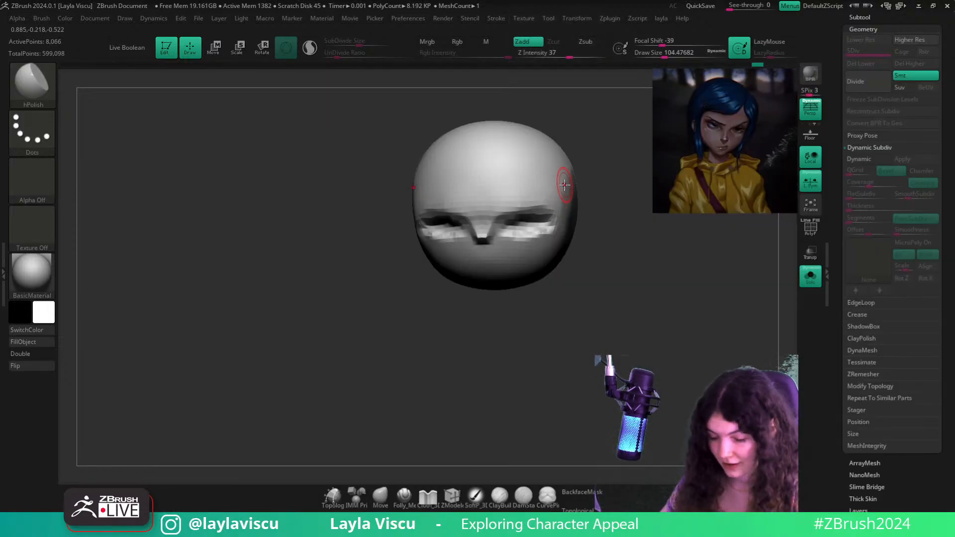
{"action": "right_click_drag", "start_coordinate": [565, 184], "coordinate": [528, 239], "text": "ctrl"}
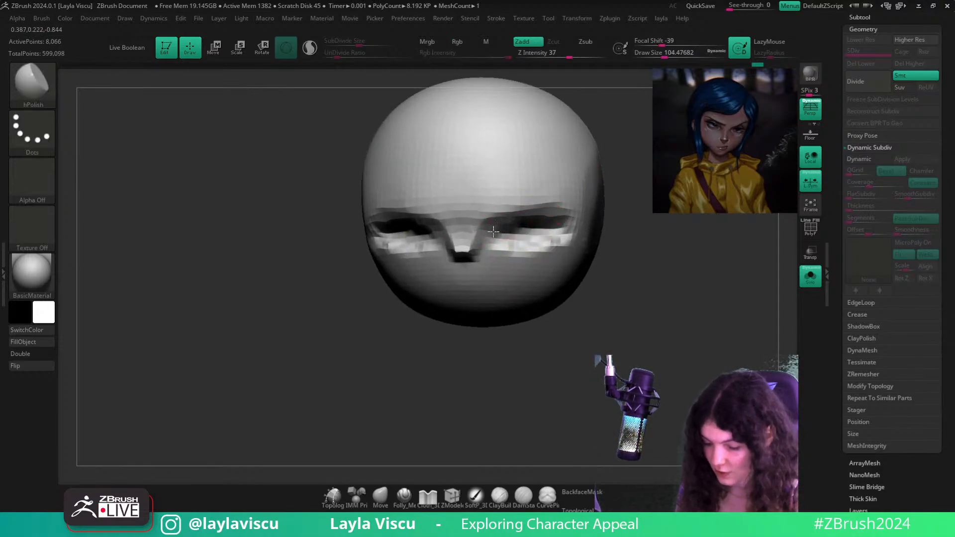
{"action": "left_click_drag", "start_coordinate": [561, 213], "coordinate": [518, 227]}
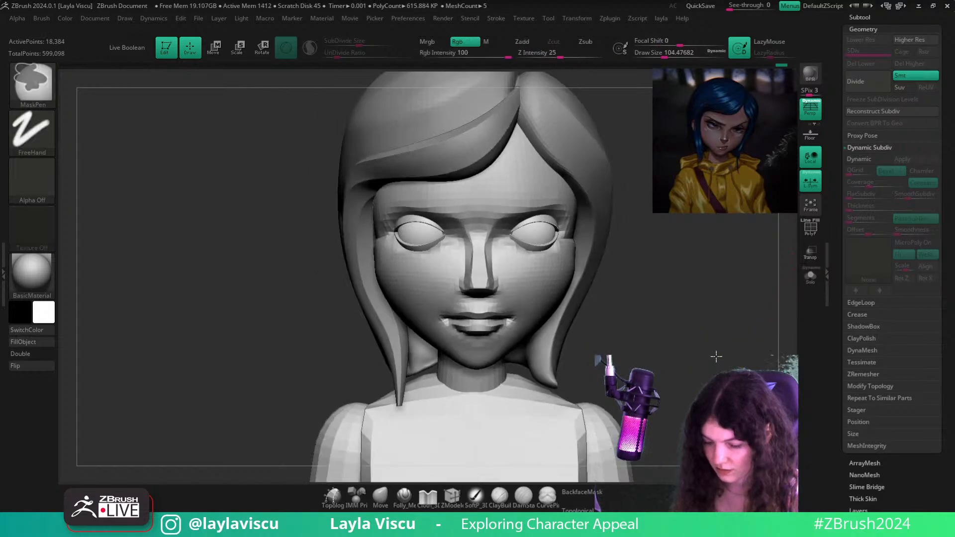
Enable dynamic subdivision on the body and check the face from a three-quarter view
{"action": "left_click_drag", "start_coordinate": [716, 356], "coordinate": [701, 337]}
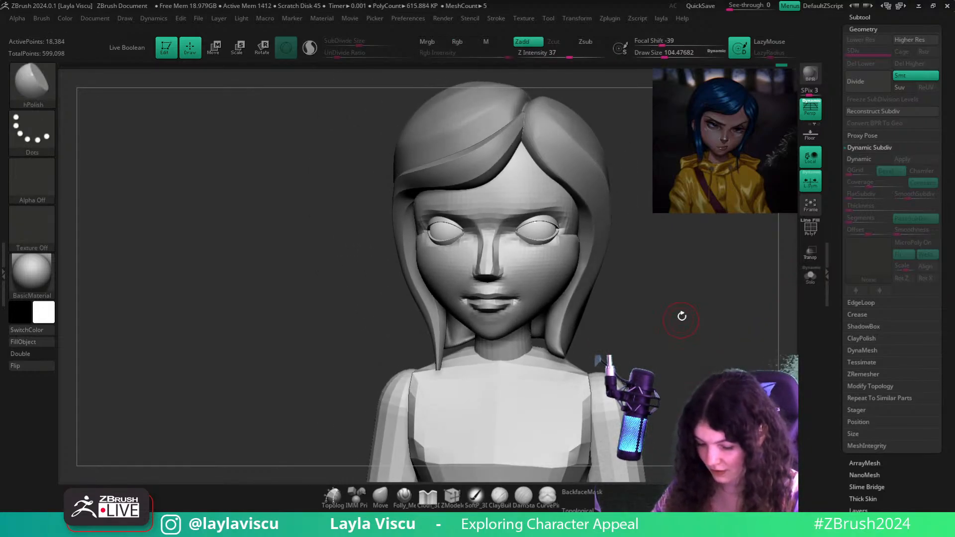
{"action": "key", "text": "d"}
{"action": "mouse_move", "coordinate": [679, 330]}
{"action": "right_mouse_down"}
{"action": "mouse_move", "coordinate": [694, 314]}
{"action": "mouse_move", "coordinate": [692, 350]}
{"action": "right_mouse_up"}
Set the DamStandard brush to a draw size of about 35 and turn off dynamic subdivision to work on the nose from the front
{"action": "key", "text": "b"}
{"action": "key", "text": "d"}
{"action": "key", "text": "s"}
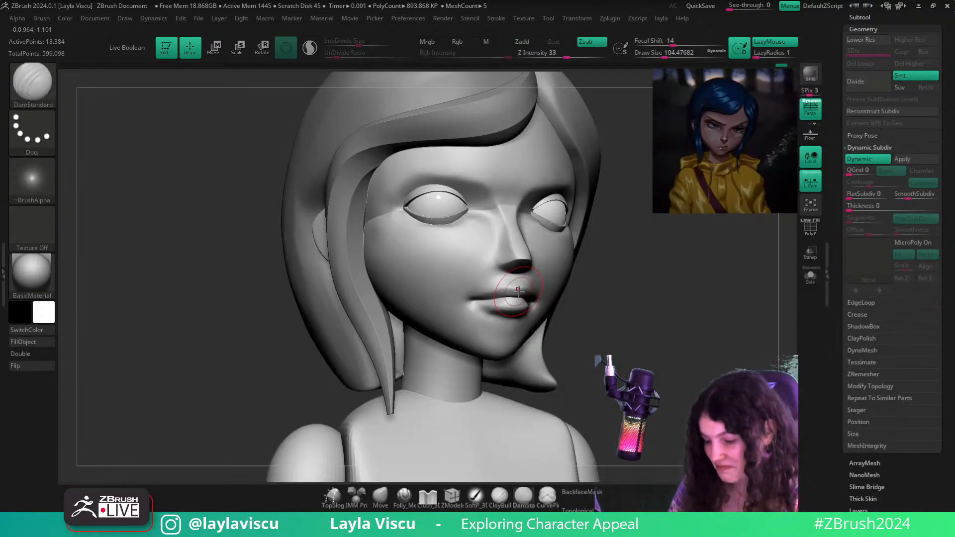
{"action": "key", "text": "s"}
{"action": "left_click_drag", "start_coordinate": [673, 275], "coordinate": [662, 276]}
{"action": "key", "text": "shift+d"}
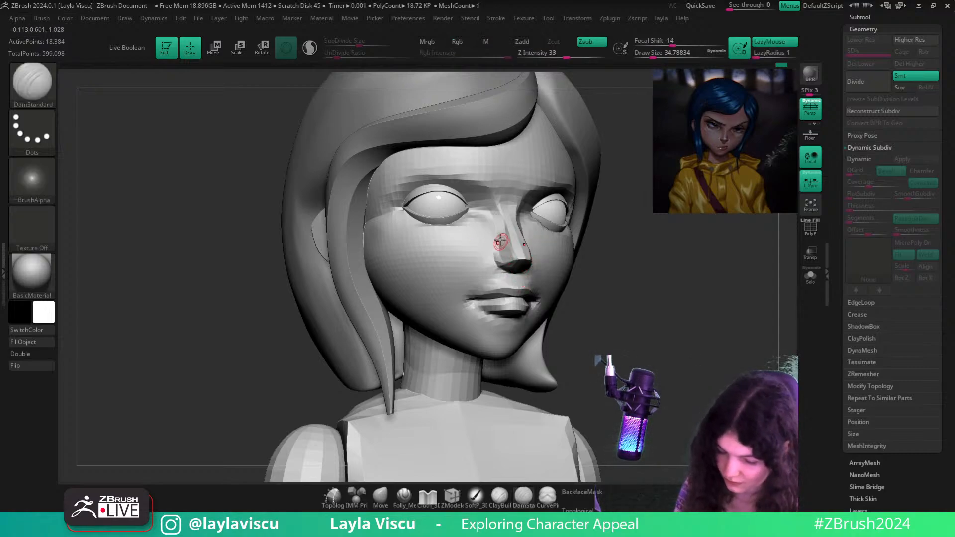
{"action": "right_click_drag", "start_coordinate": [624, 273], "coordinate": [499, 229], "text": "shift"}
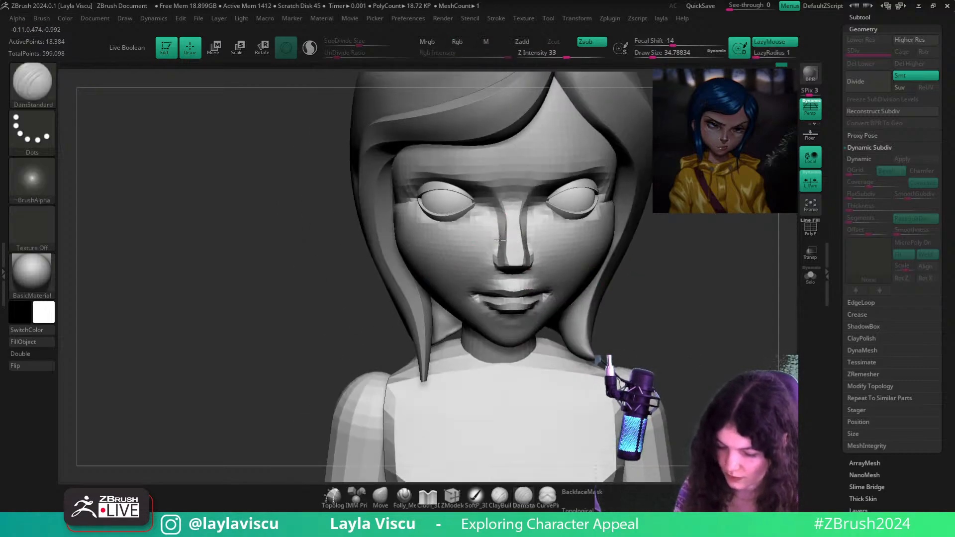
Reshape the sides of the nose bridge with a Move brush of about 54, turning off BackfaceMask
{"action": "key", "text": "b"}
{"action": "key", "text": "m"}
{"action": "key", "text": "v"}
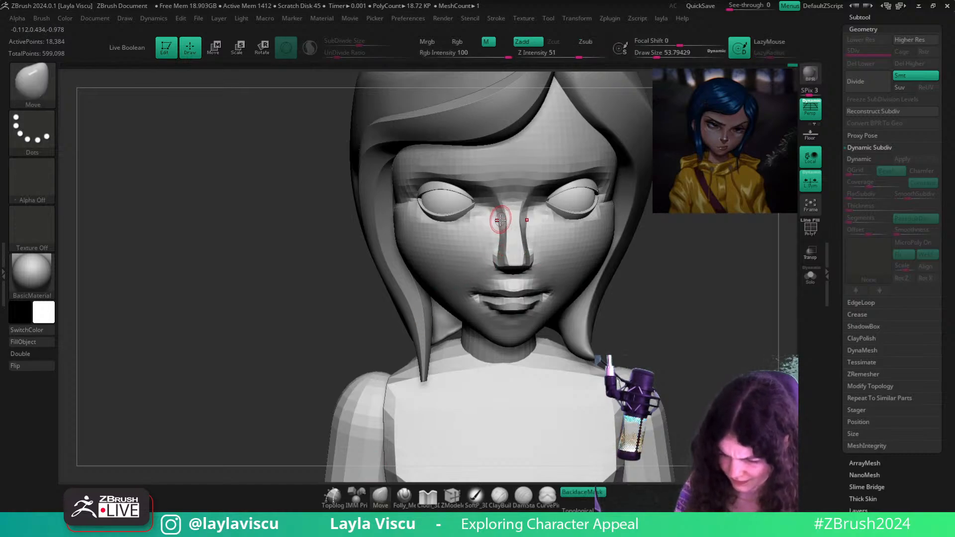
{"action": "left_click", "coordinate": [582, 491]}
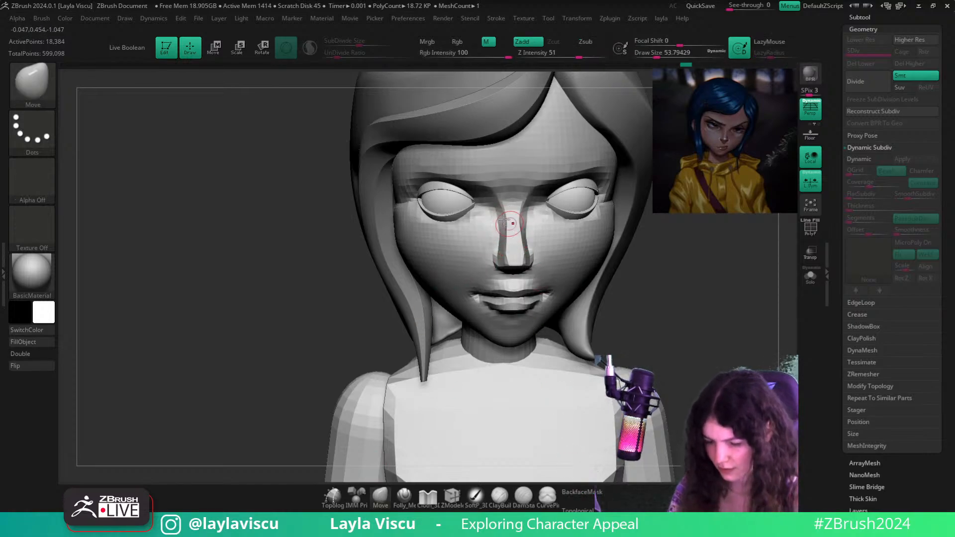
Check the nose and whole bust with dynamic subdivision on, and return close to the unsmoothed nose bridge
{"action": "key", "text": "shift+d"}
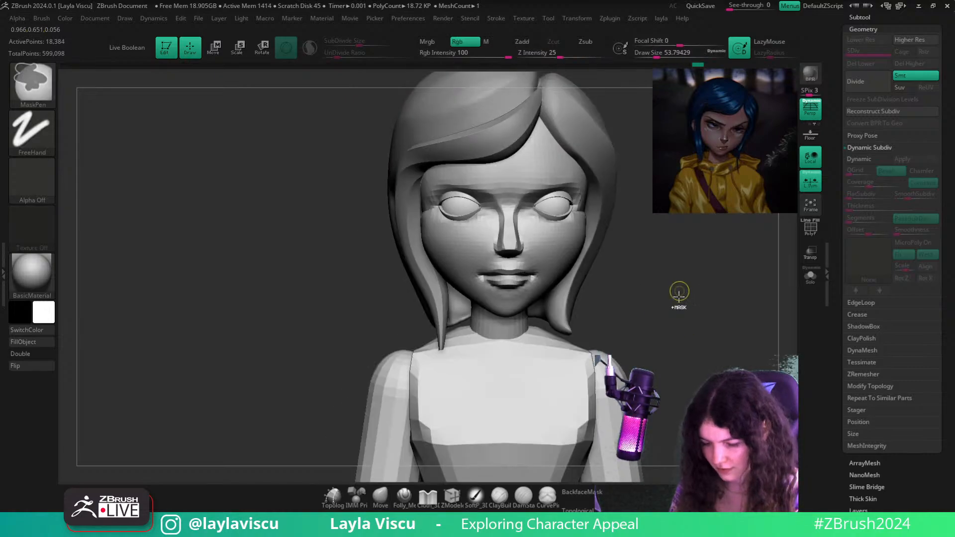
{"action": "left_click_drag", "start_coordinate": [691, 318], "coordinate": [704, 357]}
{"action": "key", "text": "shift"}
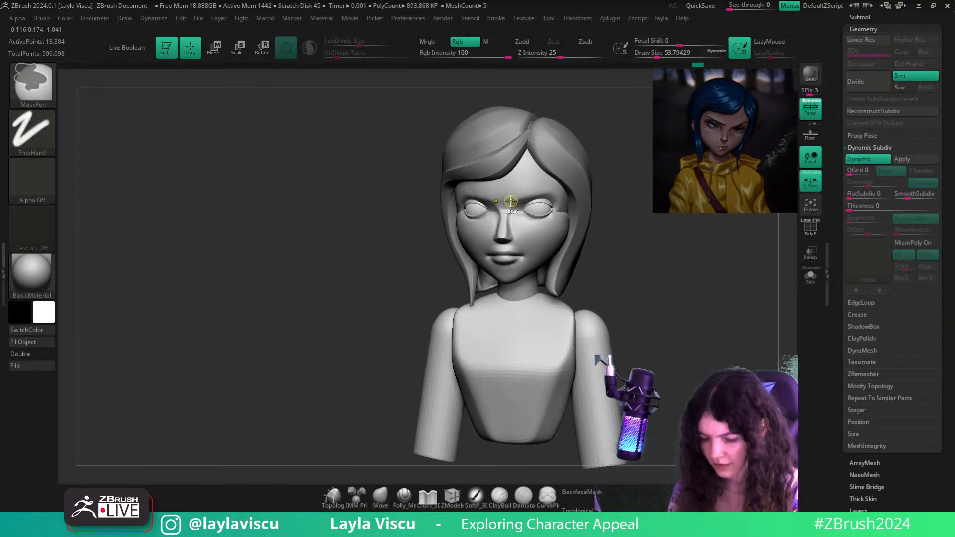
{"action": "right_click_drag", "start_coordinate": [495, 225], "coordinate": [504, 247], "text": "ctrl"}
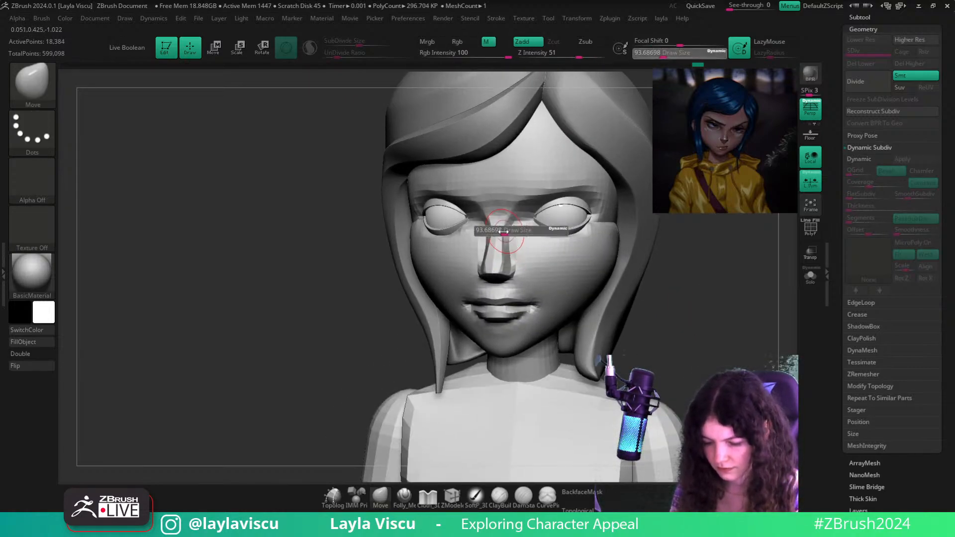
Turn off the dynamic subdivision preview and reshape the lower lip with the Move brush at a draw size of about 94
{"action": "key", "text": "shift+d"}
{"action": "left_click_drag", "start_coordinate": [637, 263], "coordinate": [596, 254], "text": "shift"}
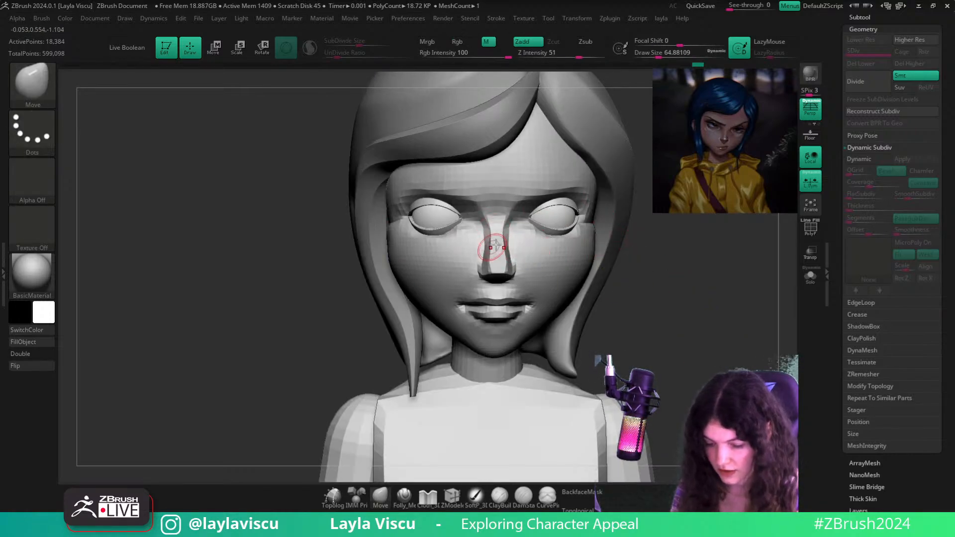
{"action": "right_click_drag", "start_coordinate": [562, 303], "coordinate": [592, 274], "text": "ctrl"}
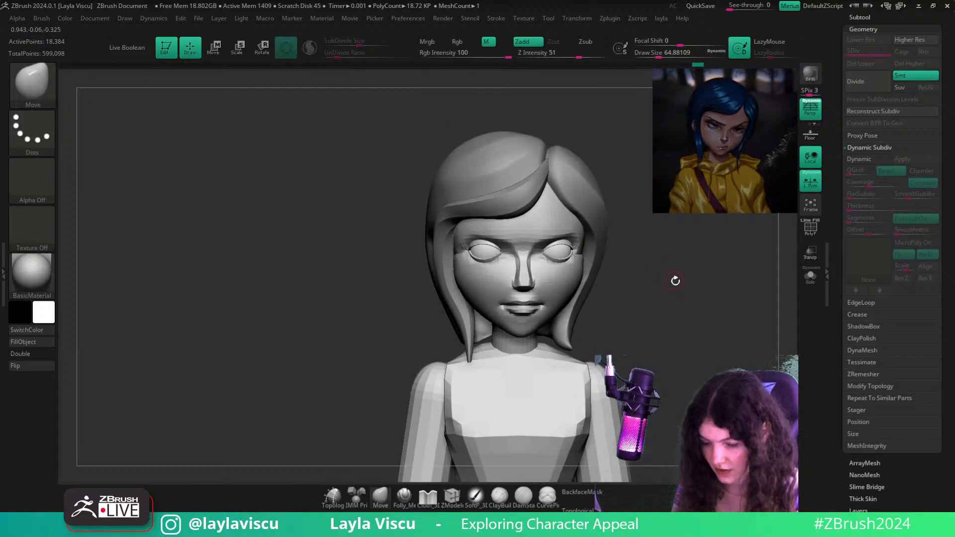
{"action": "mouse_move", "coordinate": [676, 280]}
{"action": "left_mouse_down", "text": "alt"}
{"action": "mouse_move", "coordinate": [633, 293]}
{"action": "mouse_move", "coordinate": [618, 277]}
{"action": "left_mouse_up", "text": "alt"}
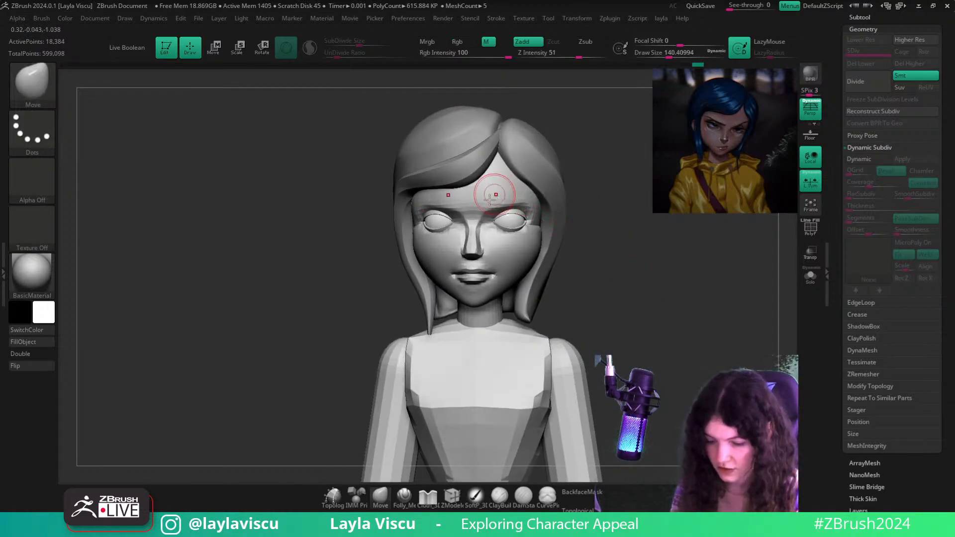
{"action": "left_click_drag", "start_coordinate": [608, 230], "coordinate": [640, 284]}
{"action": "key", "text": "s"}
{"action": "right_click_drag", "start_coordinate": [496, 277], "coordinate": [450, 291], "text": "ctrl"}
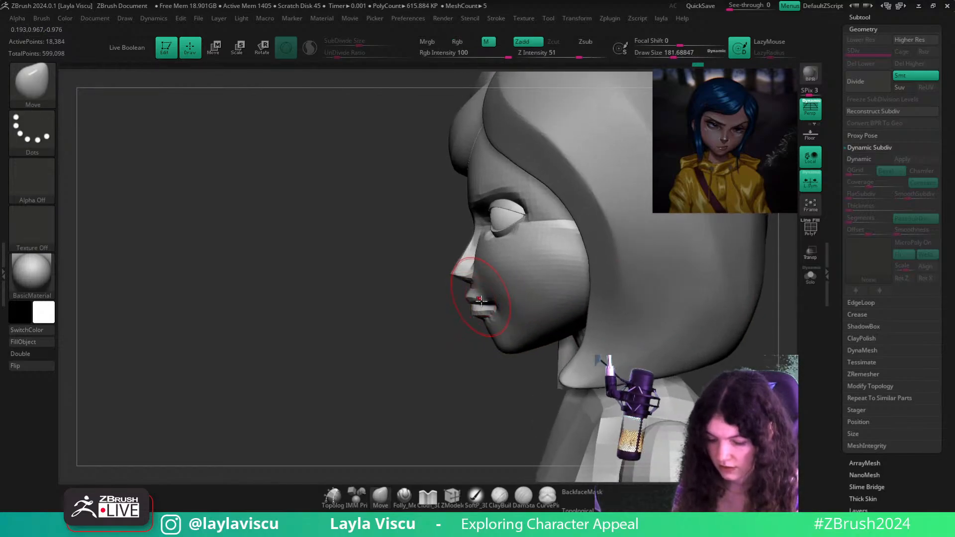
{"action": "key", "text": "s"}
{"action": "left_click_drag", "start_coordinate": [475, 312], "coordinate": [472, 311]}
{"action": "right_click_drag", "start_coordinate": [473, 313], "coordinate": [493, 326]}
{"action": "right_click_drag", "start_coordinate": [492, 326], "coordinate": [500, 337], "text": "ctrl"}
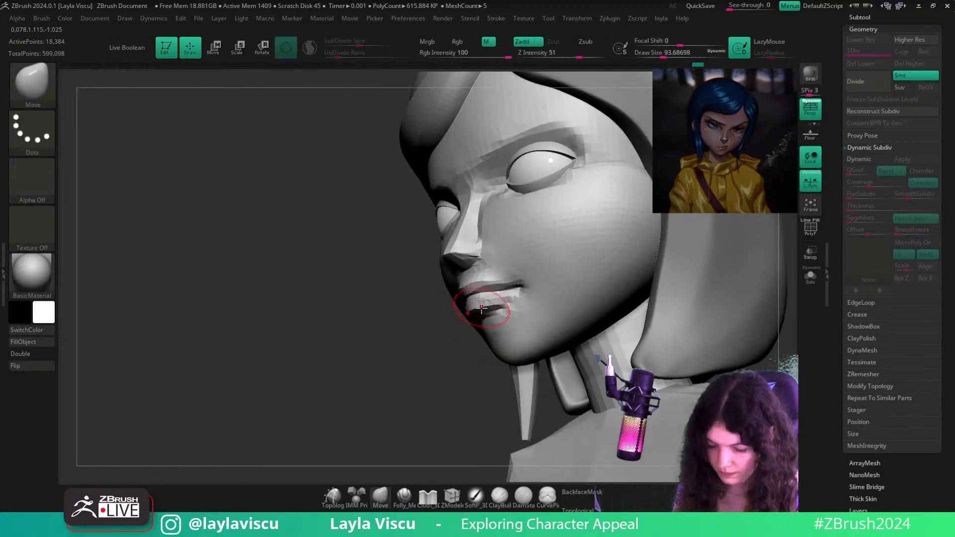
{"action": "left_click_drag", "start_coordinate": [481, 316], "coordinate": [484, 306]}
Isolate the lower-face polygroup, smooth the skin above the upper lip at a draw size of about 62, and unhide the full head
{"action": "right_click_drag", "start_coordinate": [477, 320], "coordinate": [446, 383], "text": "shift"}
{"action": "key", "text": "s"}
{"action": "left_click_drag", "start_coordinate": [487, 299], "coordinate": [482, 298]}
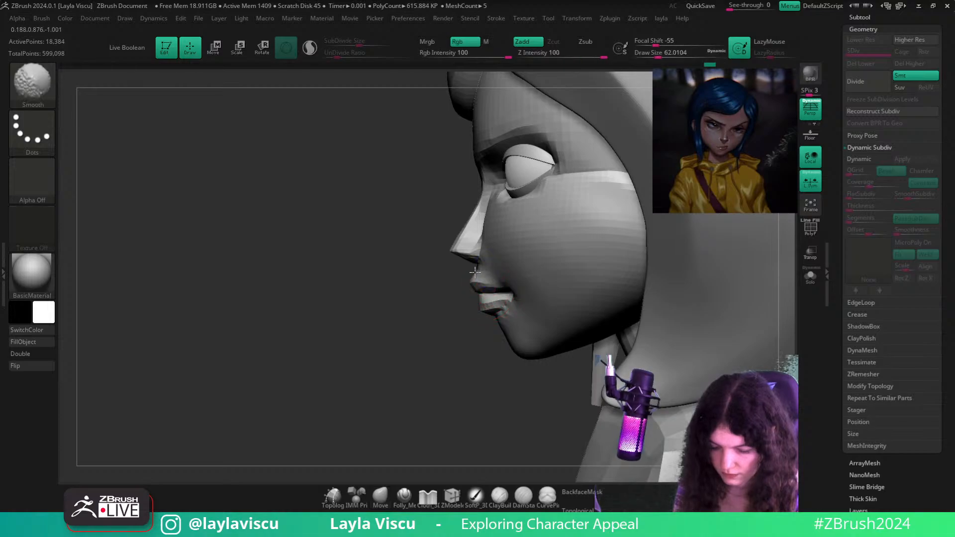
{"action": "right_click_drag", "start_coordinate": [461, 293], "coordinate": [471, 283]}
{"action": "left_click", "coordinate": [483, 276], "text": "ctrl+shift"}
{"action": "mouse_move", "coordinate": [485, 275]}
{"action": "left_mouse_down", "text": "shift"}
{"action": "mouse_move", "coordinate": [478, 268]}
{"action": "mouse_move", "coordinate": [512, 276]}
{"action": "left_mouse_up", "text": "shift"}
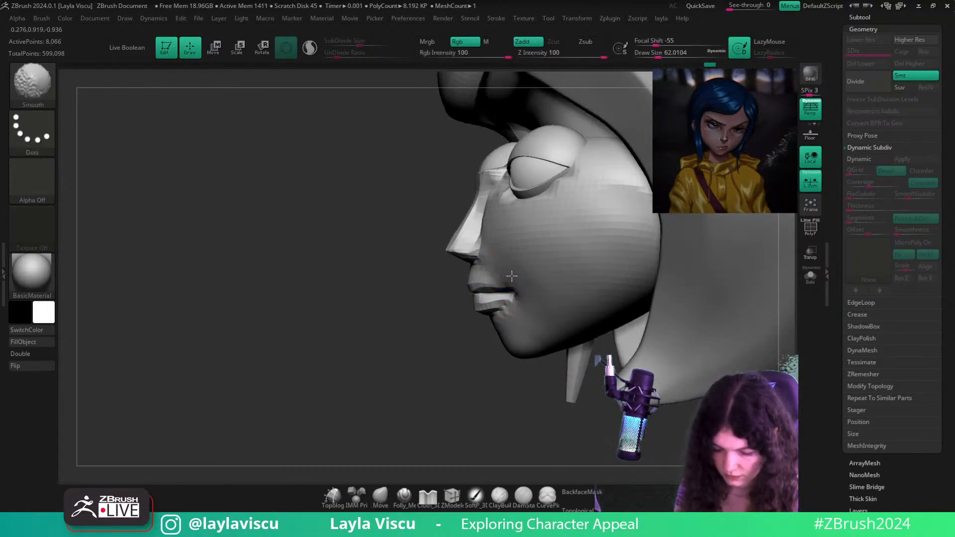
{"action": "left_click", "coordinate": [480, 392], "text": "ctrl+shift"}
{"action": "mouse_move", "coordinate": [480, 393]}
{"action": "right_mouse_down", "text": "ctrl"}
{"action": "mouse_move", "coordinate": [473, 334]}
{"action": "mouse_move", "coordinate": [503, 343]}
{"action": "mouse_move", "coordinate": [490, 422]}
{"action": "mouse_move", "coordinate": [430, 356]}
{"action": "mouse_move", "coordinate": [428, 386]}
{"action": "right_mouse_up", "text": "ctrl"}
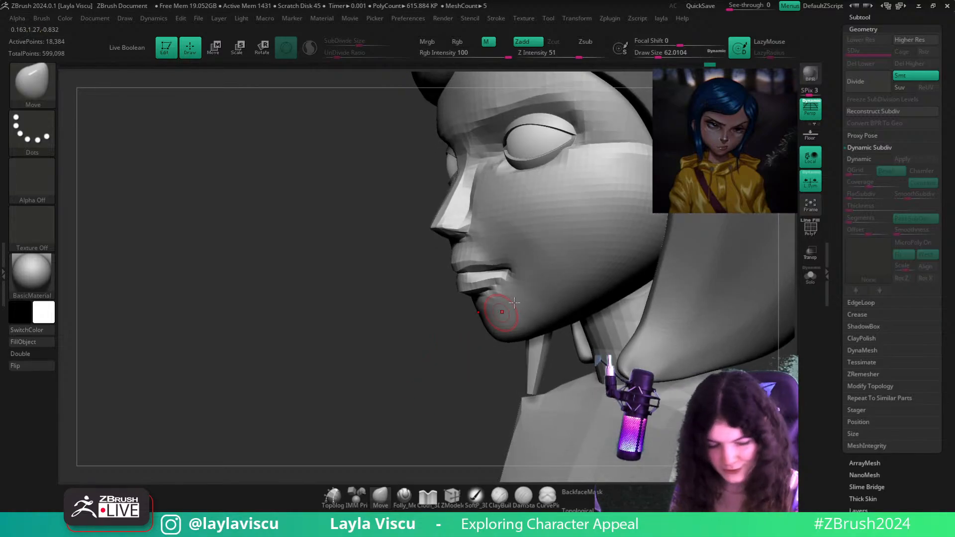
Try reshaping the mouth corners using the Slide brush and a second move-type brush, and undo the stroke
{"action": "key", "text": "b"}
{"action": "key", "text": "s"}
{"action": "key", "text": "l"}
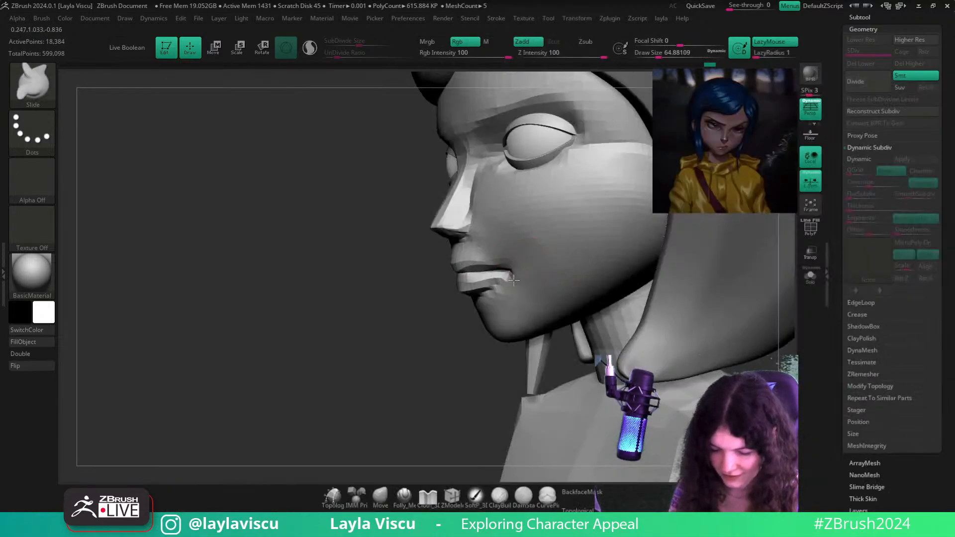
{"action": "key", "text": "d"}
{"action": "mouse_move", "coordinate": [522, 270]}
{"action": "right_mouse_down"}
{"action": "mouse_move", "coordinate": [640, 298]}
{"action": "mouse_move", "coordinate": [672, 293]}
{"action": "mouse_move", "coordinate": [637, 290]}
{"action": "mouse_move", "coordinate": [658, 289]}
{"action": "right_mouse_up"}
{"action": "left_click", "coordinate": [405, 497]}
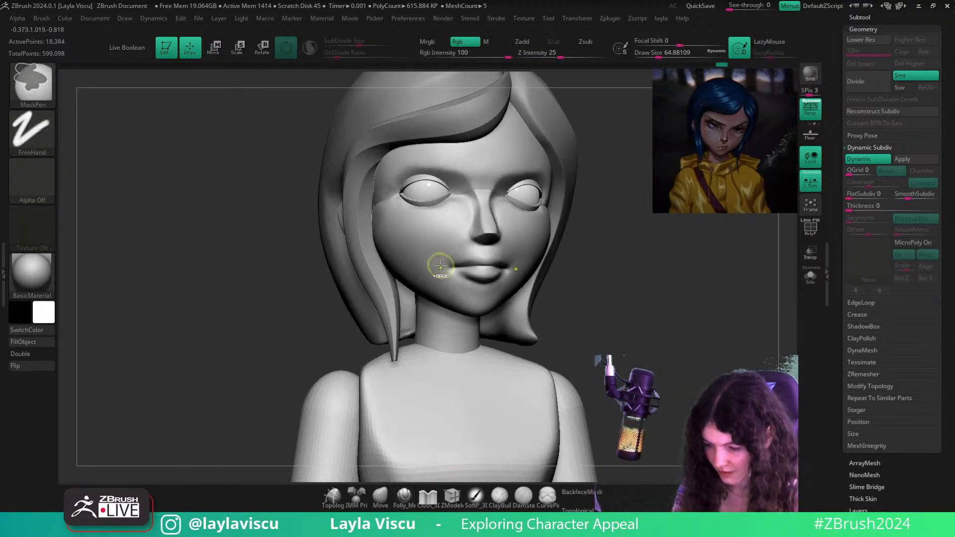
{"action": "right_click_drag", "start_coordinate": [438, 265], "coordinate": [489, 251], "text": "ctrl"}
{"action": "key", "text": "shift+d"}
{"action": "mouse_move", "coordinate": [455, 271]}
{"action": "left_mouse_down"}
{"action": "mouse_move", "coordinate": [517, 251]}
{"action": "mouse_move", "coordinate": [500, 249]}
{"action": "mouse_move", "coordinate": [525, 253]}
{"action": "left_mouse_up"}
{"action": "key", "text": "ctrl+z"}
Select the Move brush, set its draw size to about 158, and check the face and jaw in profile and from the front
{"action": "left_click", "coordinate": [380, 495]}
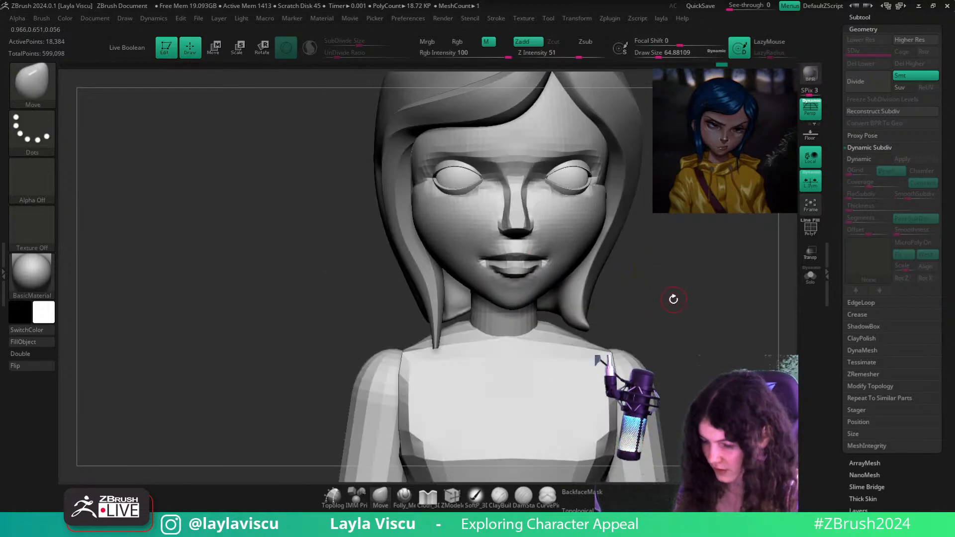
{"action": "left_click_drag", "start_coordinate": [671, 299], "coordinate": [637, 279]}
{"action": "key", "text": "s"}
{"action": "left_click_drag", "start_coordinate": [550, 259], "coordinate": [556, 261]}
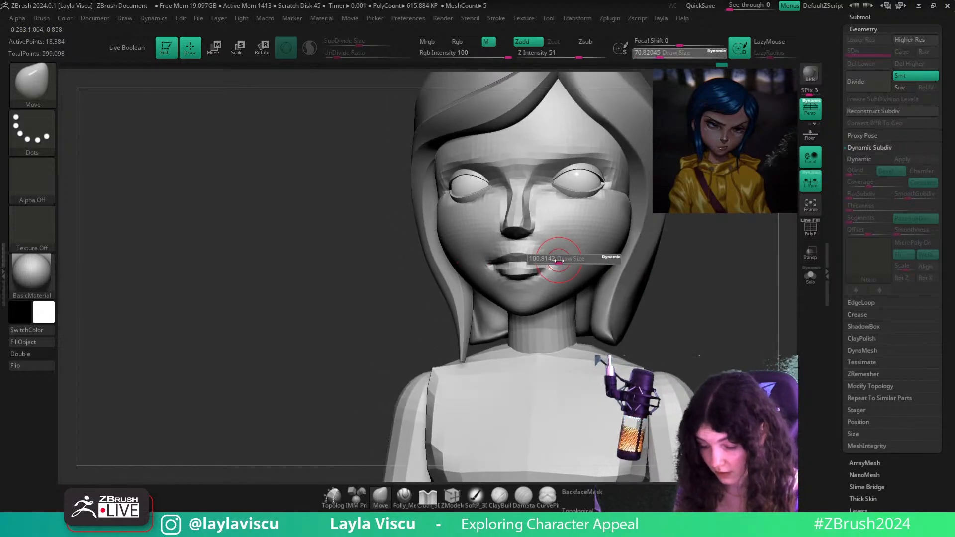
{"action": "mouse_move", "coordinate": [688, 259]}
{"action": "left_mouse_down", "text": "alt"}
{"action": "mouse_move", "coordinate": [695, 275]}
{"action": "mouse_move", "coordinate": [550, 322]}
{"action": "left_mouse_up", "text": "alt"}
{"action": "key", "text": "s"}
{"action": "left_click", "coordinate": [579, 257]}
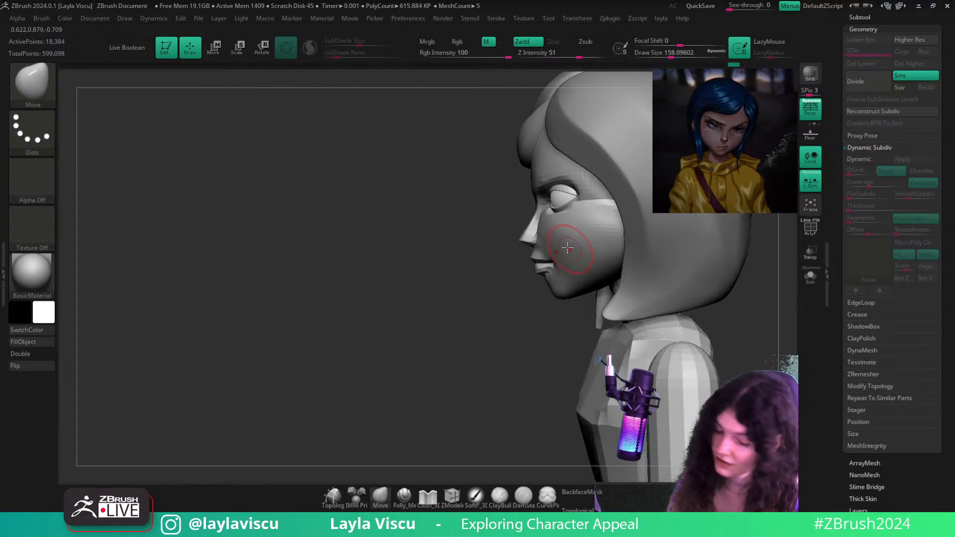
{"action": "mouse_move", "coordinate": [572, 251]}
{"action": "left_mouse_down", "text": "shift"}
{"action": "mouse_move", "coordinate": [603, 278]}
{"action": "mouse_move", "coordinate": [580, 282]}
{"action": "left_mouse_up", "text": "shift"}
{"action": "mouse_move", "coordinate": [563, 302]}
{"action": "right_mouse_down", "text": "ctrl"}
{"action": "mouse_move", "coordinate": [754, 315]}
{"action": "mouse_move", "coordinate": [629, 322]}
{"action": "right_mouse_up", "text": "ctrl"}
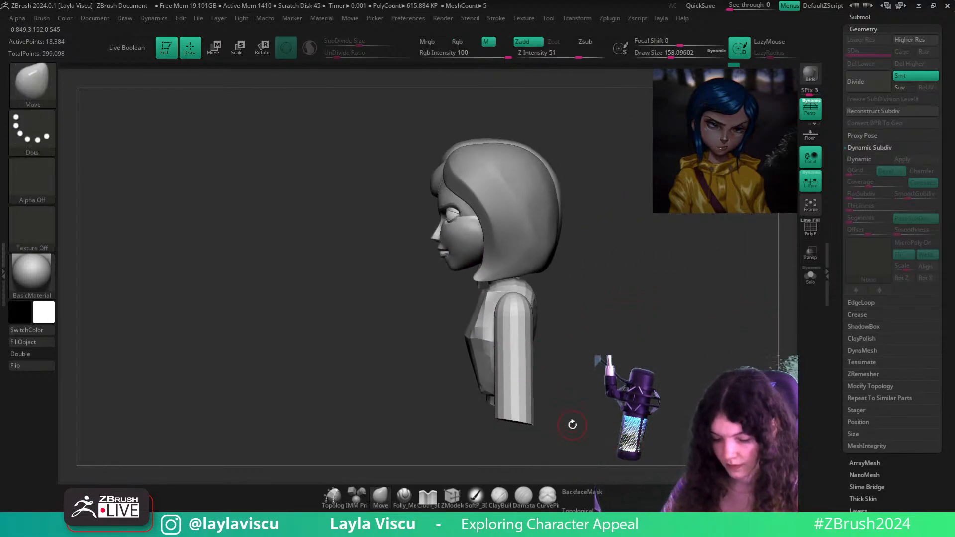
{"action": "right_click_drag", "start_coordinate": [510, 350], "coordinate": [630, 309], "text": "shift"}
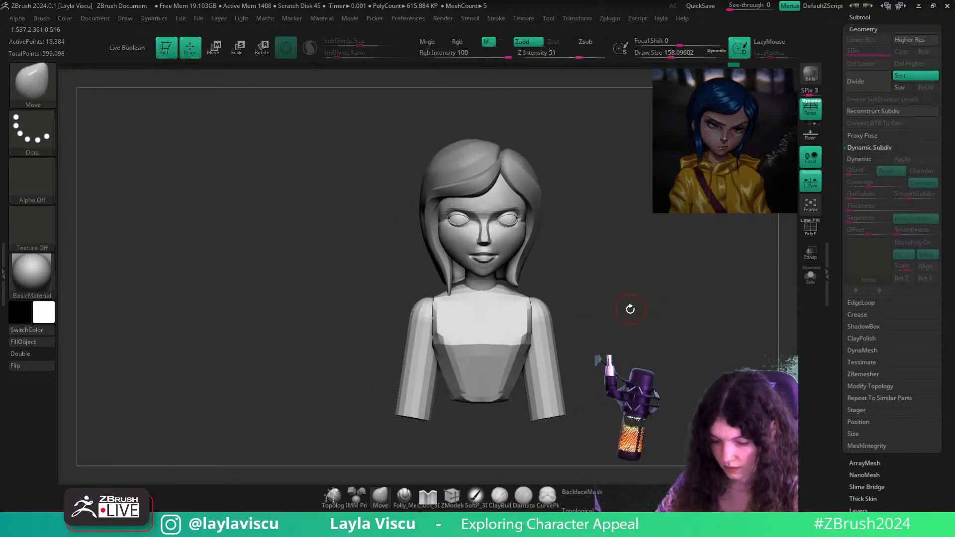
Select the eyes and divide their mesh up to subdivision level 5
{"action": "left_click", "coordinate": [512, 219], "text": "alt"}
{"action": "right_click_drag", "start_coordinate": [518, 219], "coordinate": [584, 259], "text": "ctrl"}
{"action": "key", "text": "shift+f"}
{"action": "key", "text": "shift+f"}
{"action": "key", "text": "ctrl+d"}
{"action": "key", "text": "ctrl+d"}
{"action": "key", "text": "ctrl+d"}
{"action": "key", "text": "ctrl+d"}
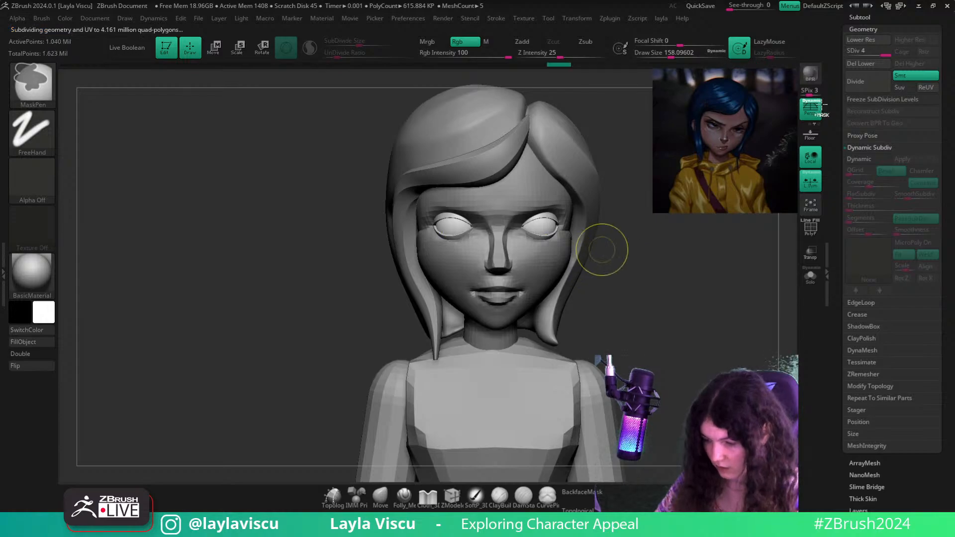
Isolate the eyes in Solo mode and choose a pale pinkish-white colour for them
{"action": "left_click", "coordinate": [810, 277]}
{"action": "key", "text": "shift+f"}
{"action": "key", "text": "shift+f"}
{"action": "right_click_drag", "start_coordinate": [528, 215], "coordinate": [560, 240], "text": "ctrl"}
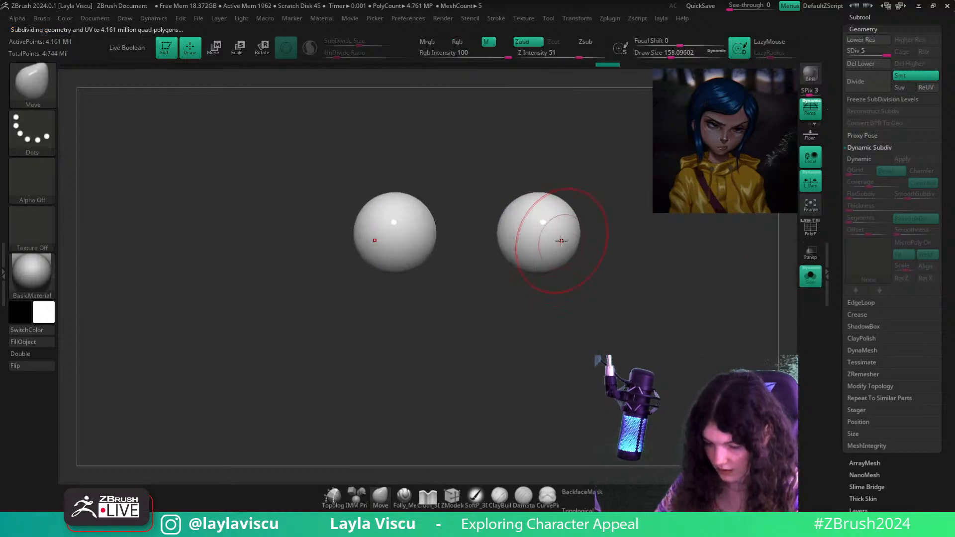
{"action": "key", "text": "z"}
{"action": "key", "text": "c"}
{"action": "key", "text": "z"}
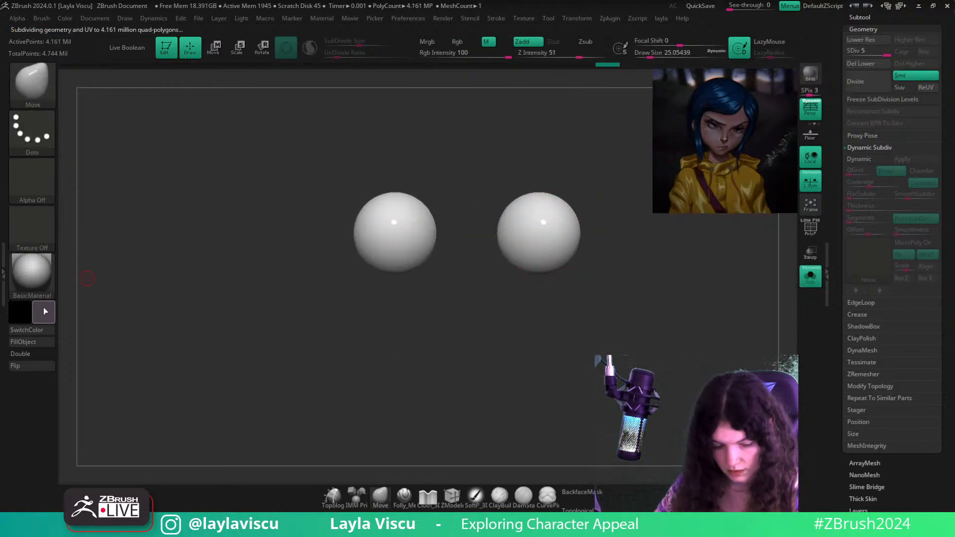
{"action": "left_click", "coordinate": [44, 308]}
{"action": "left_click_drag", "start_coordinate": [60, 290], "coordinate": [33, 245]}
Undo the material-only fill, enable Rgb, and fill both eyes with the pale pinkish-white colour
{"action": "left_click", "coordinate": [30, 344]}
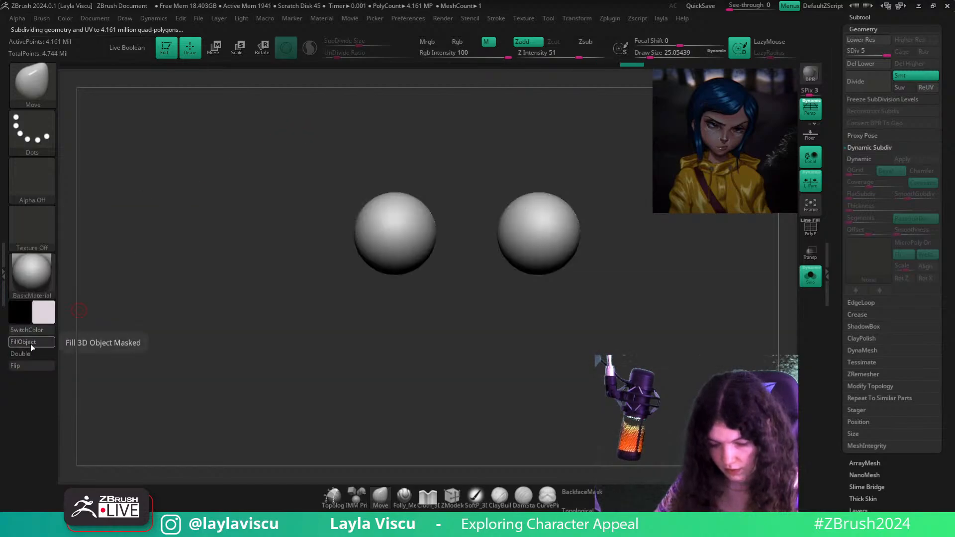
{"action": "key", "text": "ctrl+z"}
{"action": "left_click", "coordinate": [463, 44]}
{"action": "left_click", "coordinate": [28, 342]}
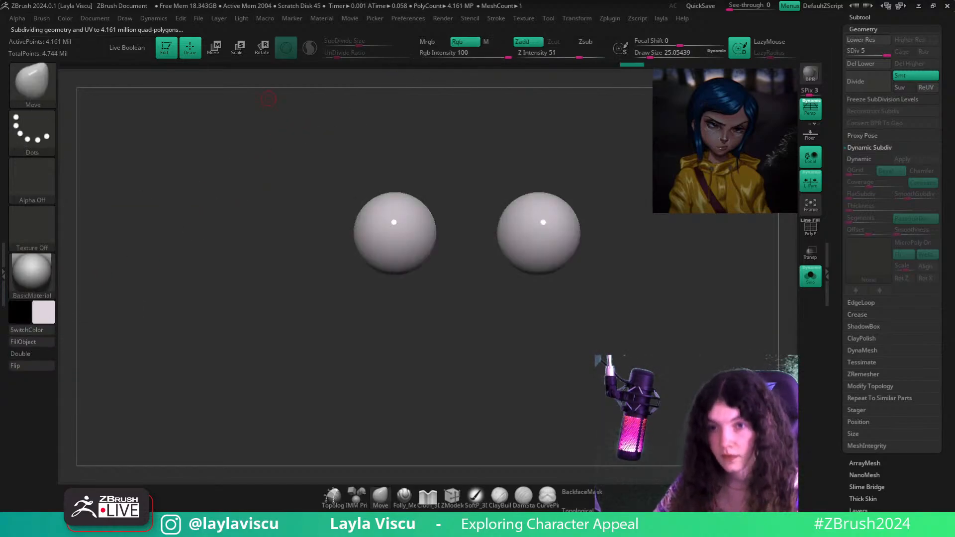
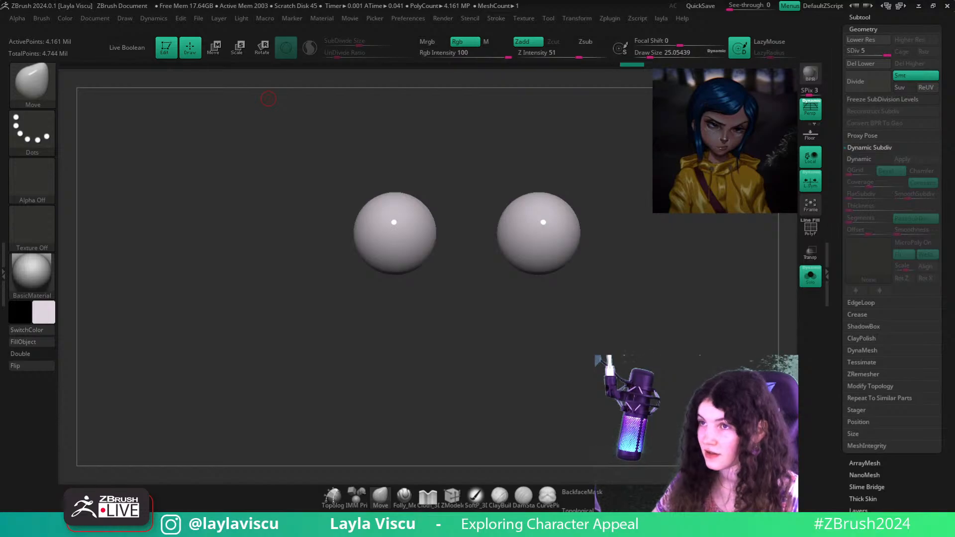
Switch to Chrome to view the Pinterest reference of the black-haired woman and return to ZBrush
{"action": "left_click_drag", "start_coordinate": [485, 536], "coordinate": [477, 131]}
{"action": "double_click", "coordinate": [555, 130]}
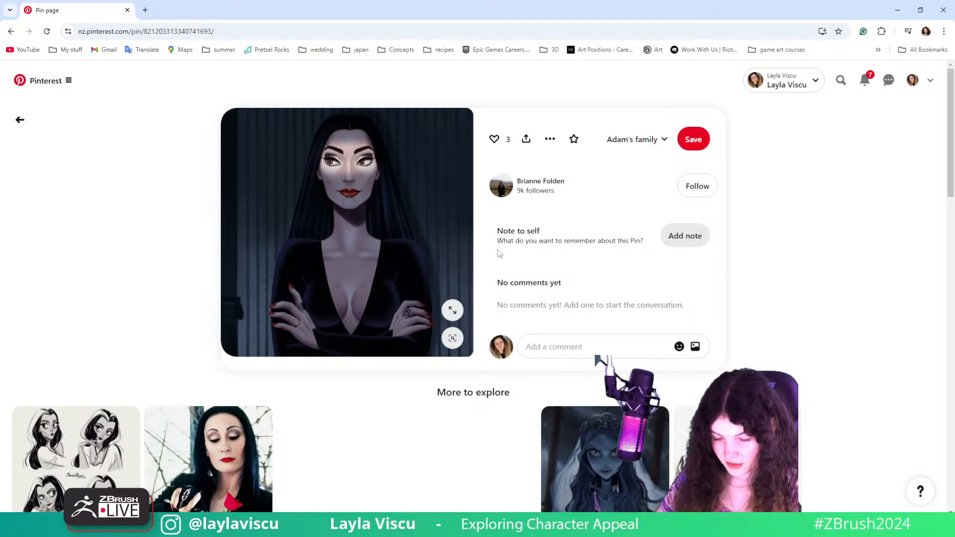
{"action": "left_click", "coordinate": [898, 11]}
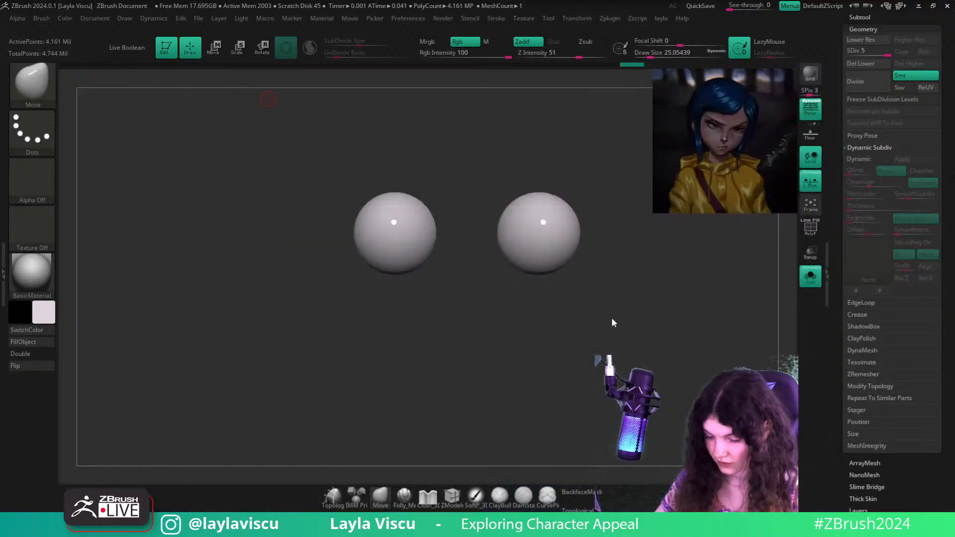
Show the whole model and try to sample an eye colour from the reference image
{"action": "left_click", "coordinate": [809, 276]}
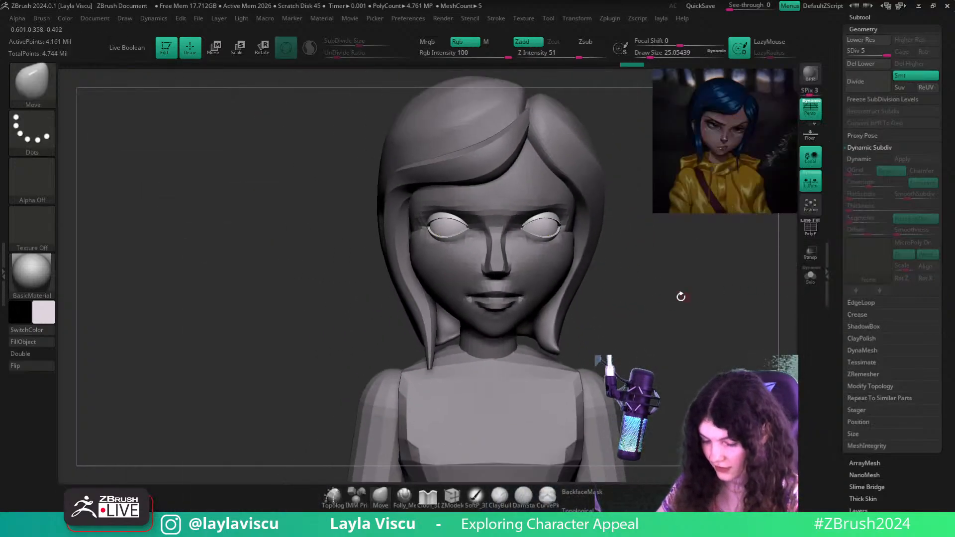
{"action": "right_click_drag", "start_coordinate": [499, 149], "coordinate": [517, 199], "text": "ctrl"}
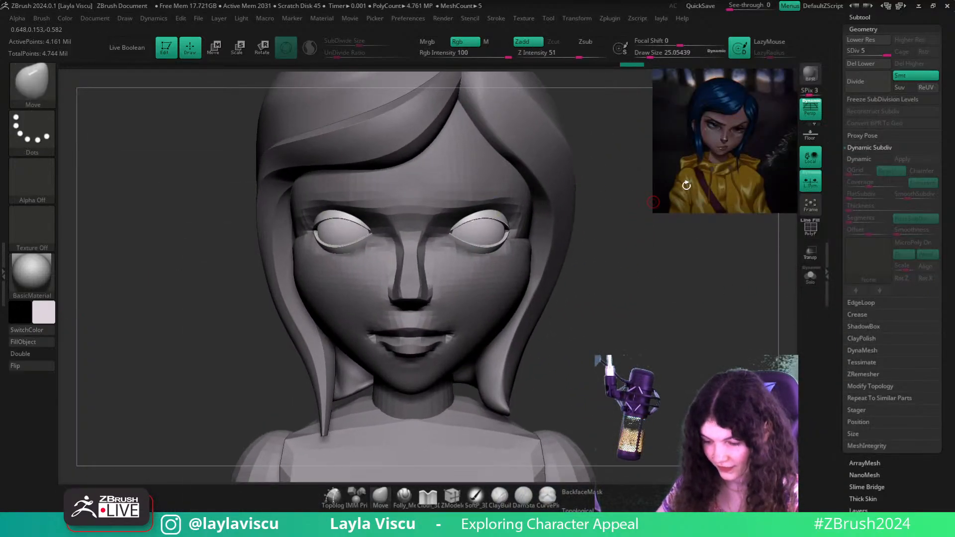
{"action": "key", "text": "z"}
{"action": "left_click", "coordinate": [714, 124]}
{"action": "key", "text": "z"}
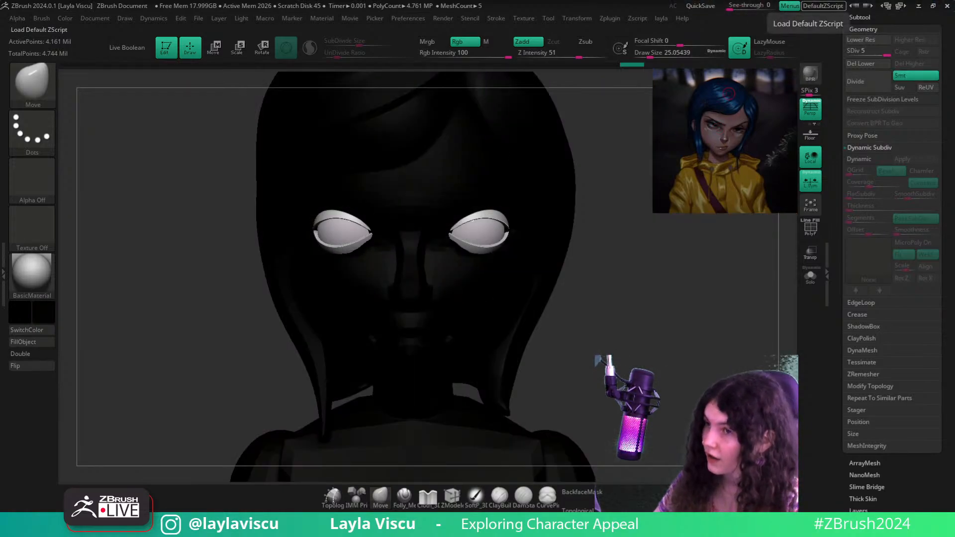
Choose a dark brown as the active colour and isolate the eyes again
{"action": "left_click", "coordinate": [50, 310]}
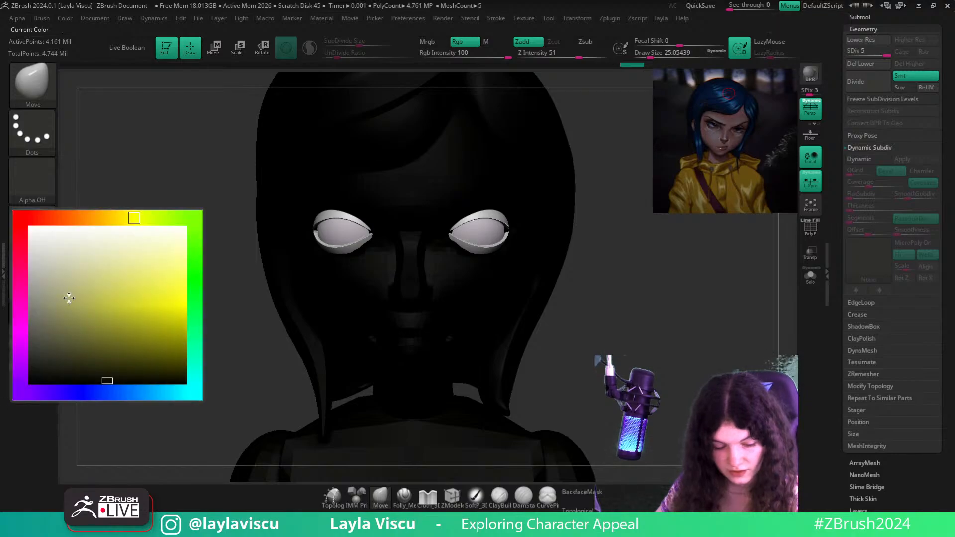
{"action": "left_click", "coordinate": [105, 218]}
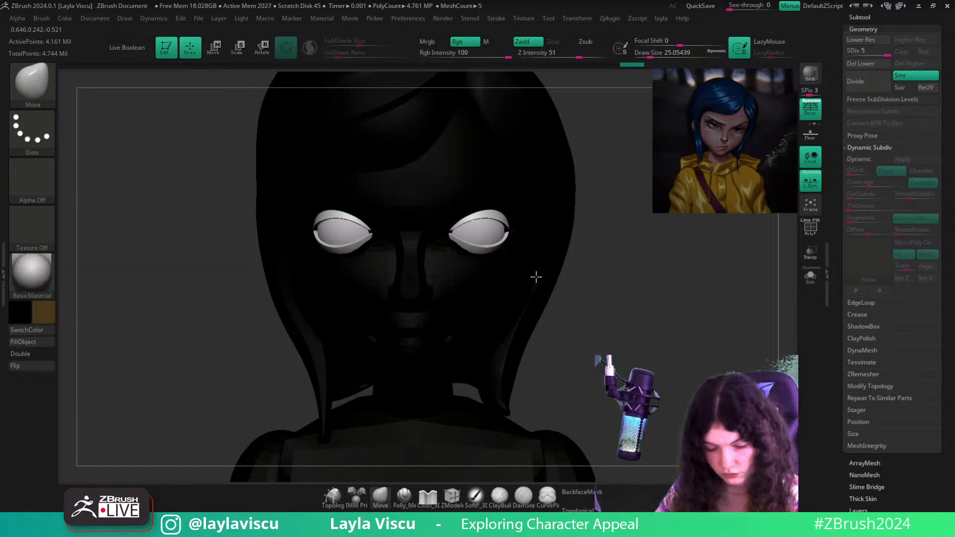
{"action": "left_click_drag", "start_coordinate": [587, 277], "coordinate": [692, 298], "text": "alt"}
{"action": "left_click", "coordinate": [810, 277]}
{"action": "left_click", "coordinate": [50, 311]}
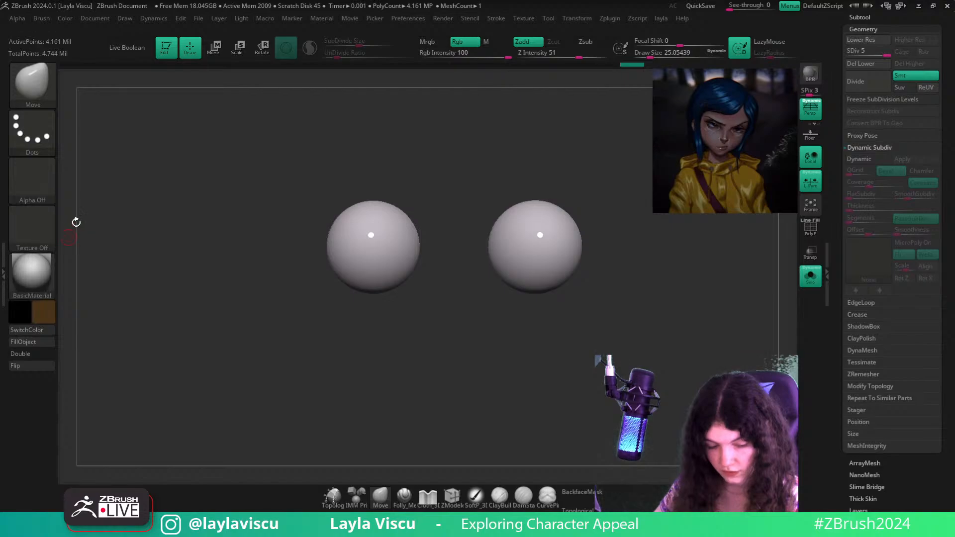
{"action": "left_click", "coordinate": [52, 320]}
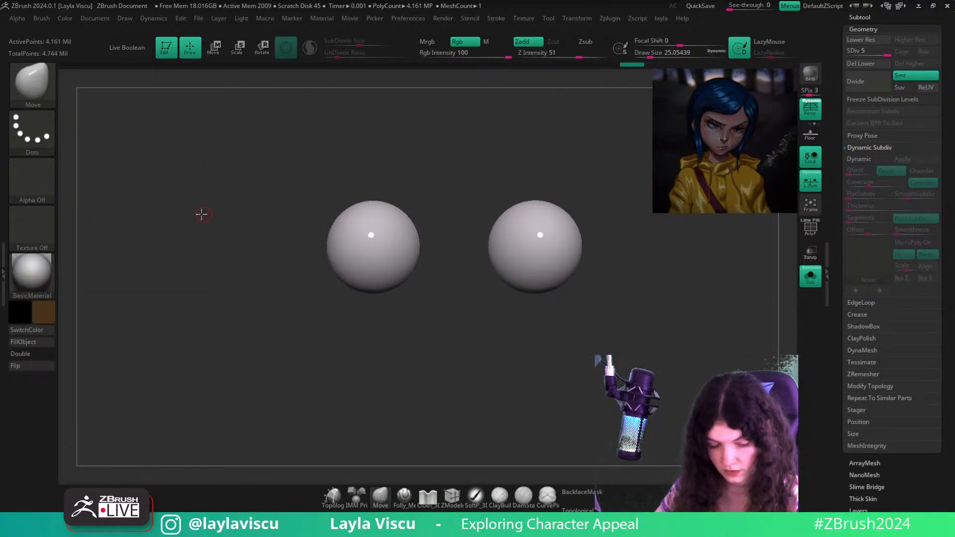
{"action": "left_click_drag", "start_coordinate": [202, 214], "coordinate": [181, 222]}
Set up the SoftP_3DCW brush with black as the active colour and an Rgb Intensity of 100
{"action": "left_click", "coordinate": [39, 332]}
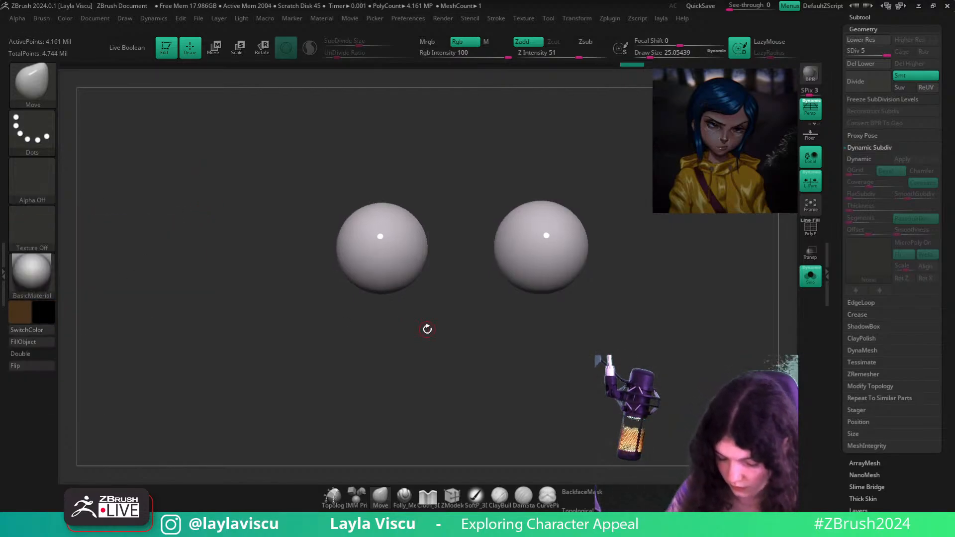
{"action": "left_click", "coordinate": [476, 497]}
{"action": "key", "text": "s"}
{"action": "mouse_move", "coordinate": [633, 246]}
{"action": "left_mouse_down"}
{"action": "mouse_move", "coordinate": [643, 246]}
{"action": "mouse_move", "coordinate": [629, 269]}
{"action": "left_mouse_up"}
{"action": "key", "text": "shift+f"}
{"action": "key", "text": "shift+f"}
{"action": "left_click", "coordinate": [502, 54]}
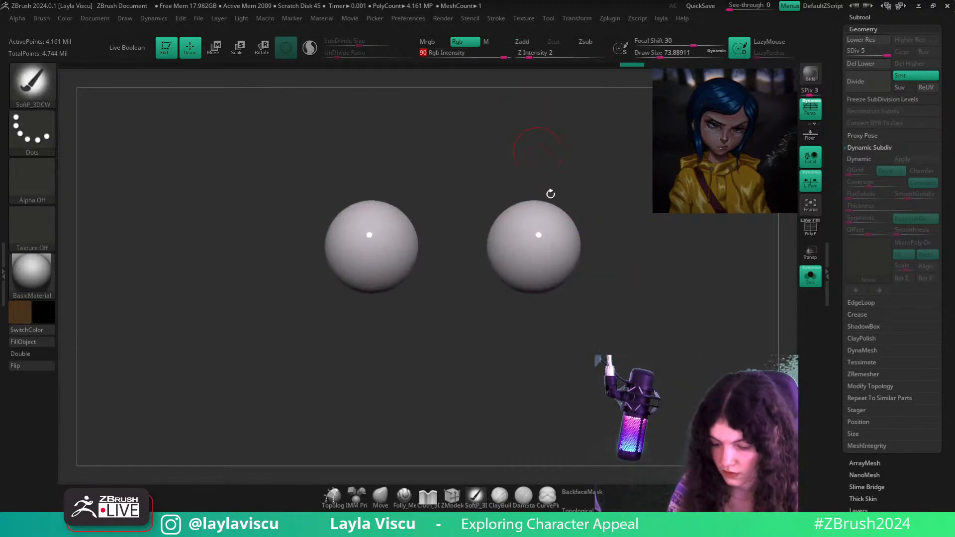
{"action": "key", "text": "shift+f"}
{"action": "key", "text": "shift+f"}
{"action": "left_click", "coordinate": [508, 53]}
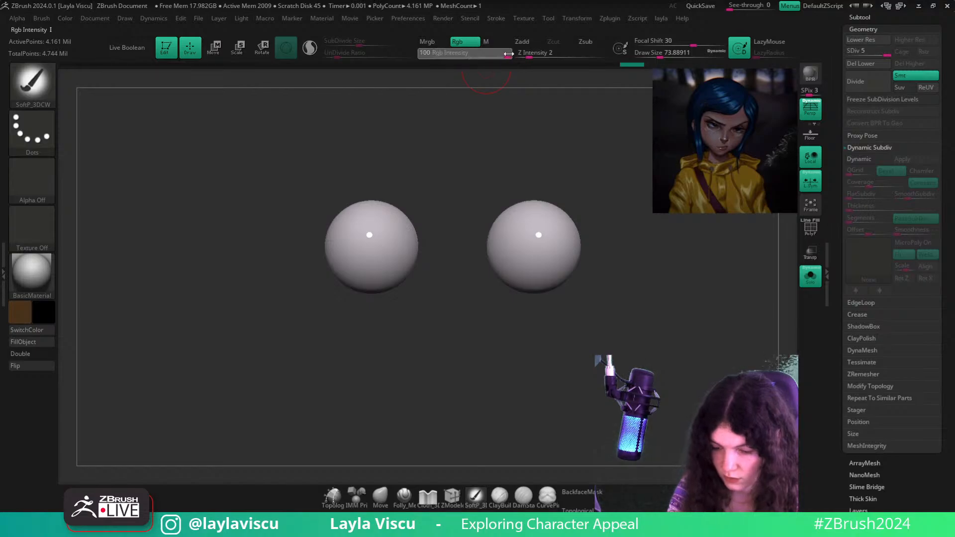
Paint a black iris disc at the centre of both eyes with the SoftP_3DCW brush at a draw size of about 77
{"action": "key", "text": "shift+f"}
{"action": "key", "text": "bracketright"}
{"action": "key", "text": "shift+f"}
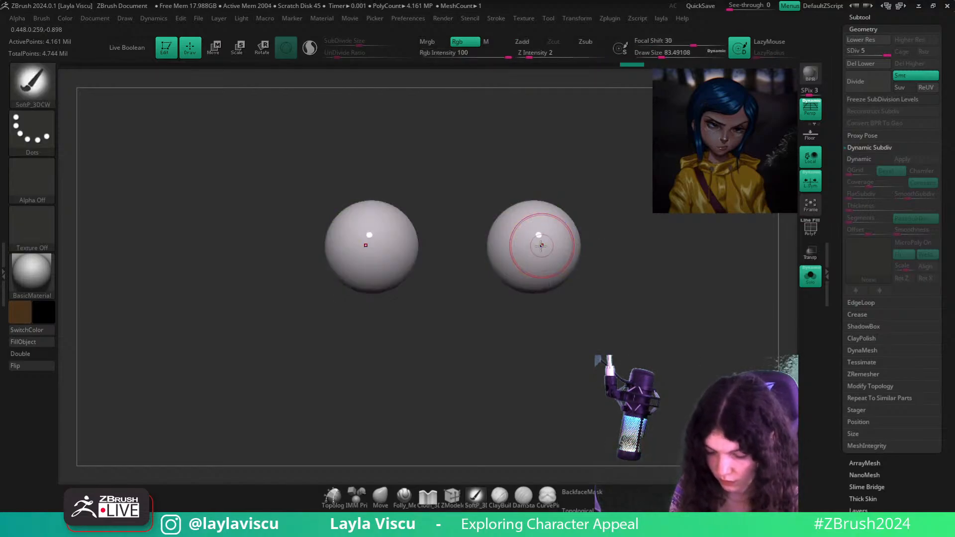
{"action": "key", "text": "s"}
{"action": "left_click_drag", "start_coordinate": [539, 245], "coordinate": [539, 245]}
{"action": "key", "text": "shift+f"}
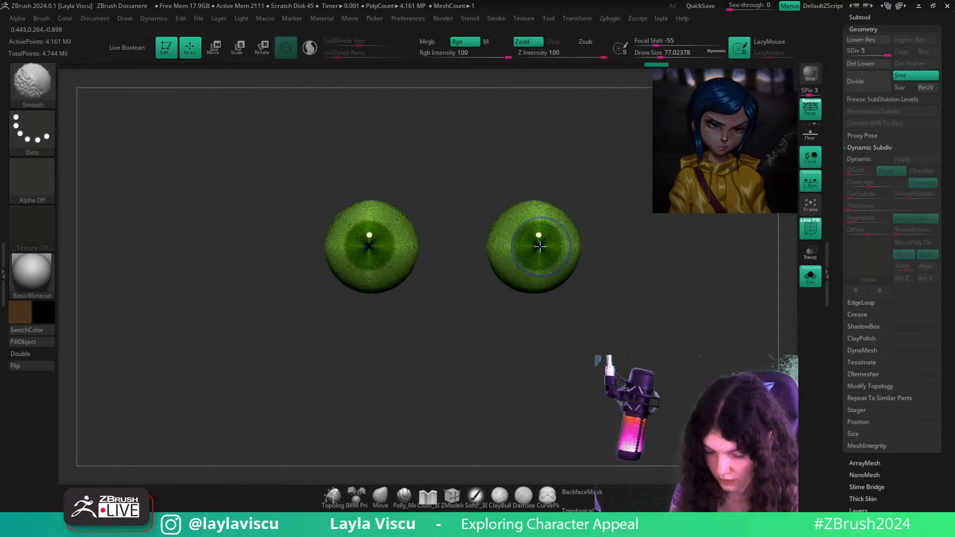
{"action": "key", "text": "shift+f"}
Check the black irises on the whole character, isolate the eyes again and inspect their wireframe
{"action": "left_click", "coordinate": [810, 276]}
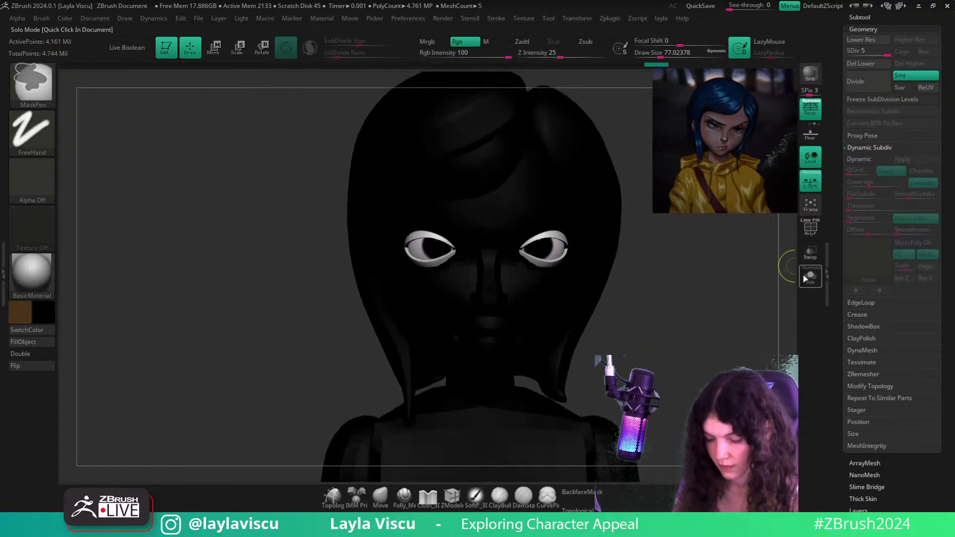
{"action": "left_click", "coordinate": [810, 276]}
{"action": "key", "text": "f"}
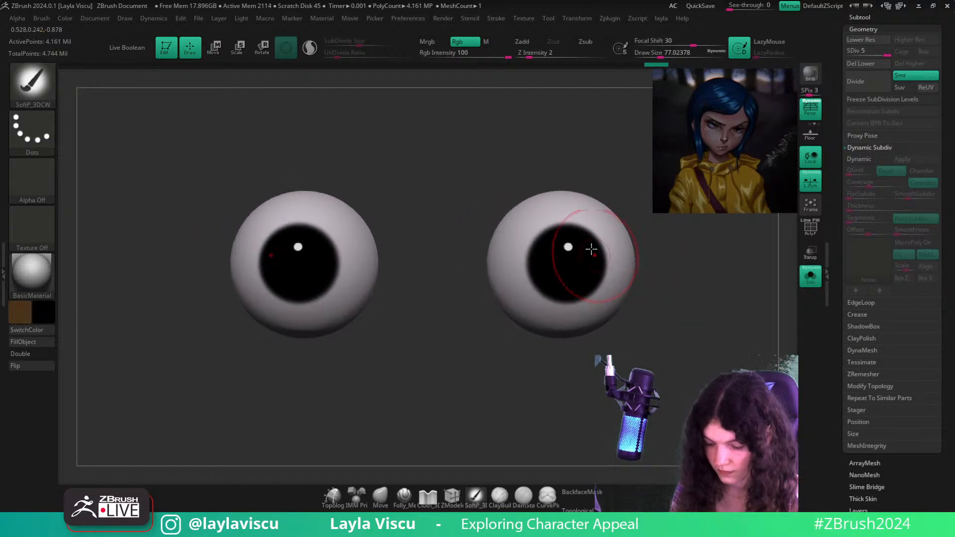
{"action": "key", "text": "shift+f"}
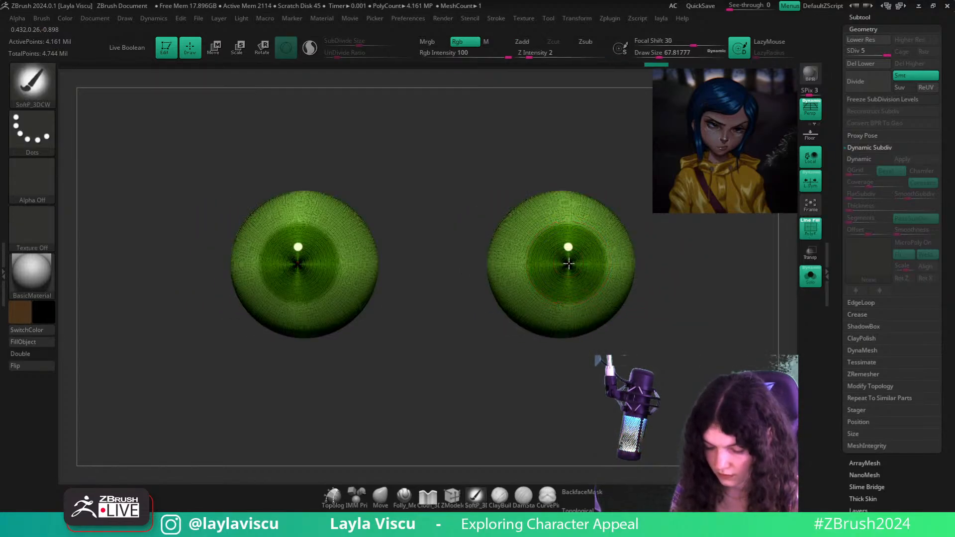
{"action": "key", "text": "shift+f"}
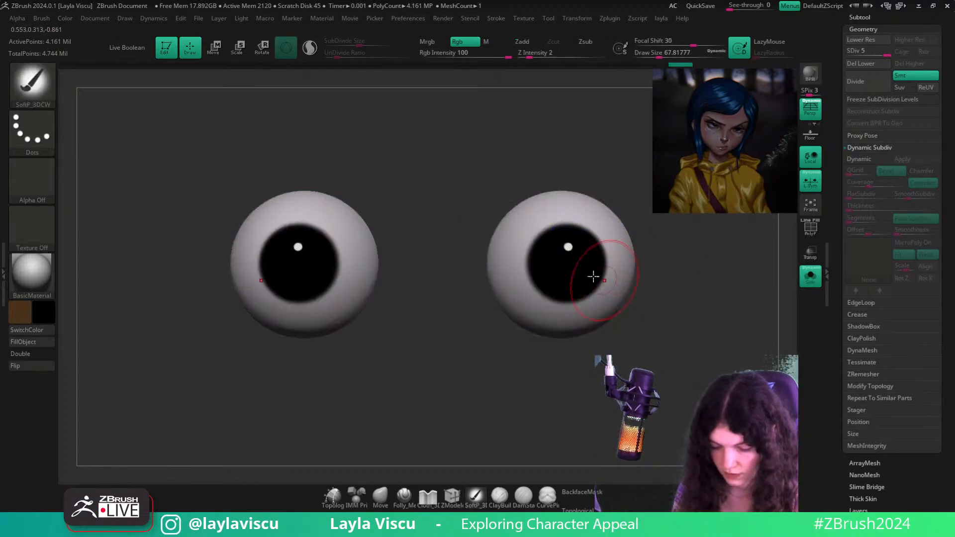
{"action": "key", "text": "shift+f"}
{"action": "key", "text": "shift+f"}
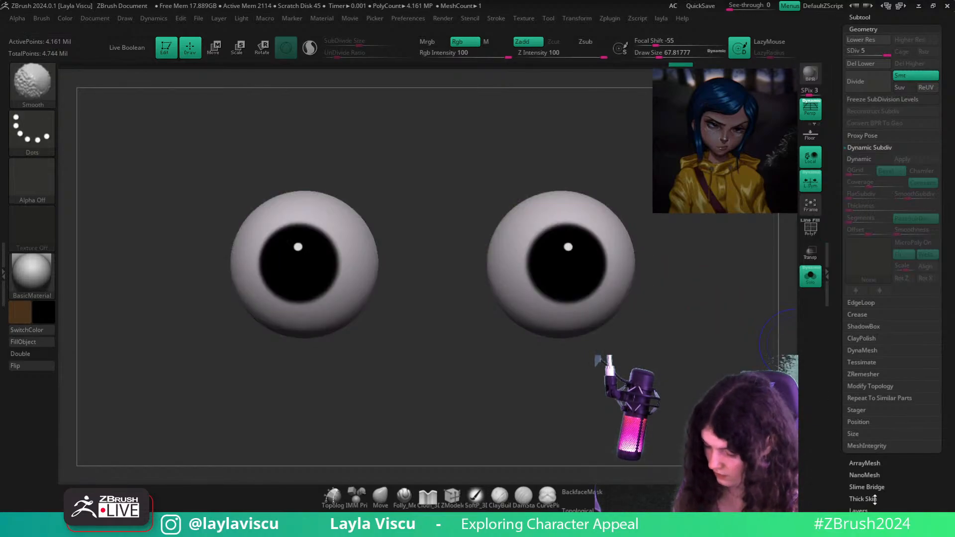
Try masking the changed points on the eyes and inverting that mask
{"action": "scroll", "coordinate": [889, 359], "scroll_direction": "down", "scroll_amount": 5}
{"action": "left_click", "coordinate": [862, 271]}
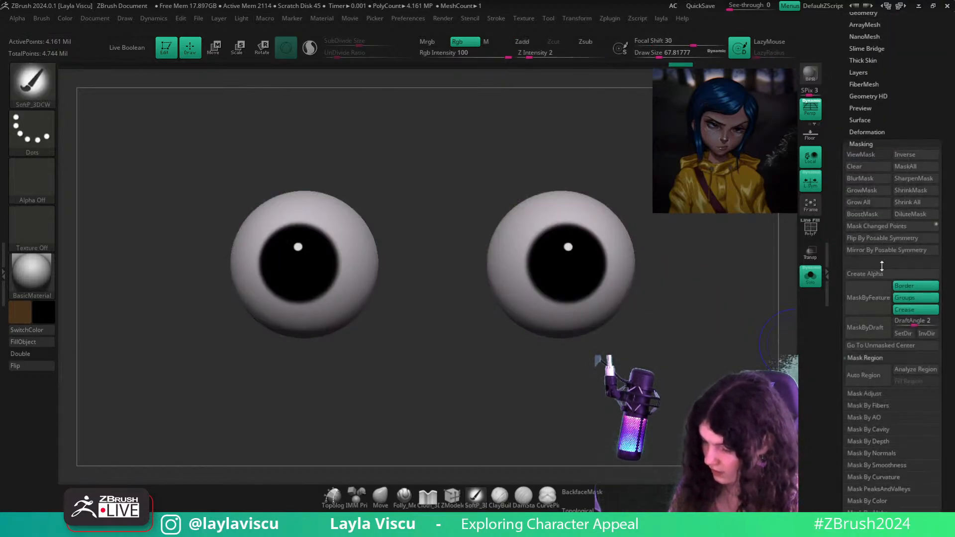
{"action": "left_click", "coordinate": [893, 227]}
{"action": "key", "text": "shift"}
{"action": "key", "text": "shift+f"}
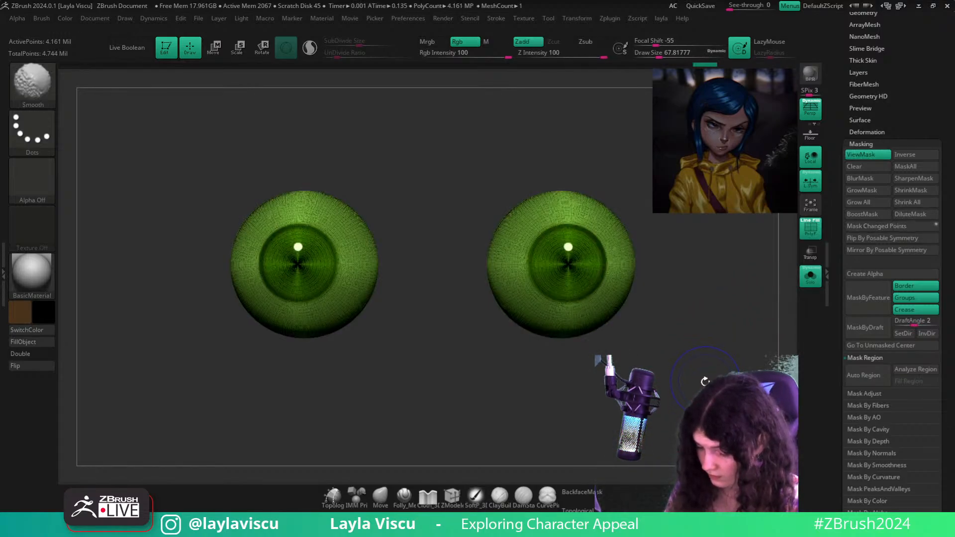
{"action": "left_click", "coordinate": [711, 372], "text": "ctrl"}
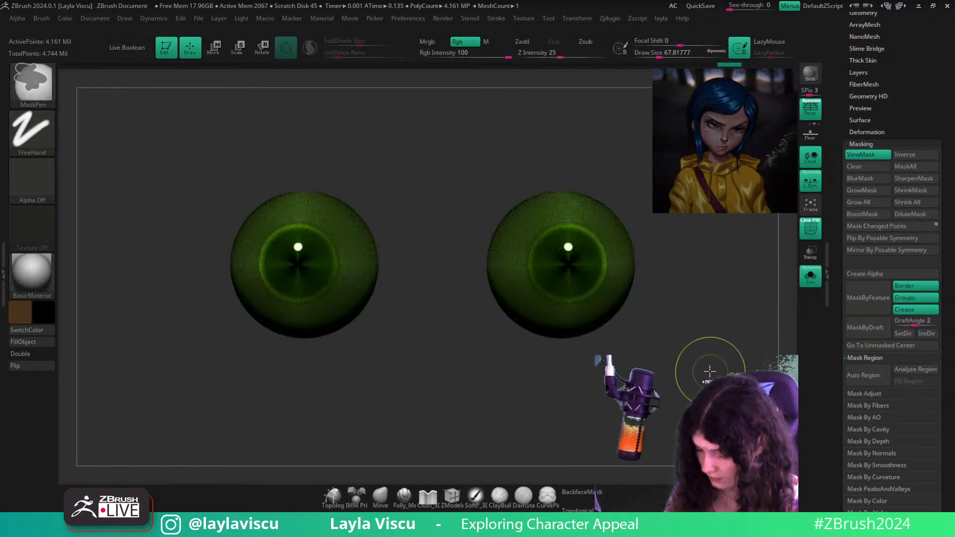
{"action": "mouse_move", "coordinate": [665, 306]}
{"action": "left_mouse_down"}
{"action": "mouse_move", "coordinate": [669, 319]}
{"action": "mouse_move", "coordinate": [656, 329]}
{"action": "left_mouse_up"}
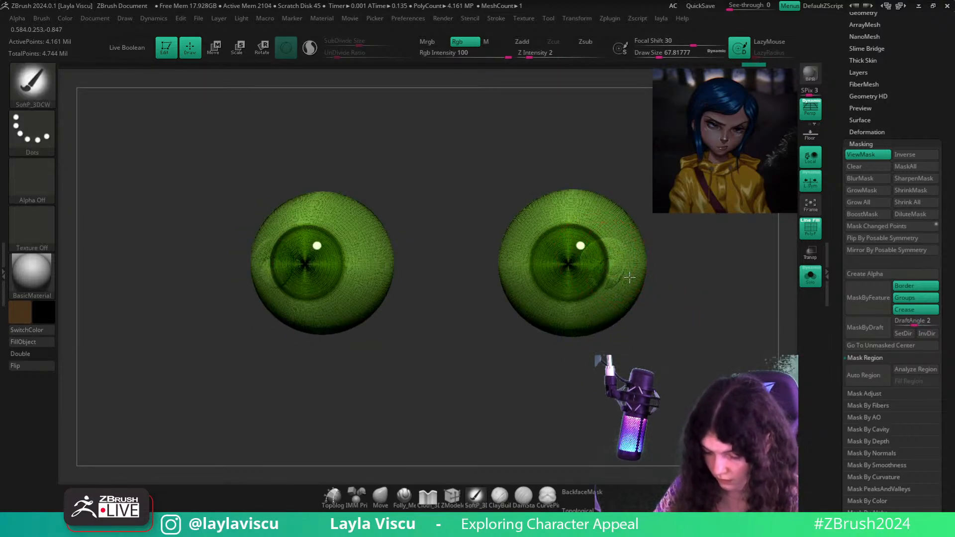
Try a Move brush stroke at the iris edge of one eye and undo it
{"action": "right_click_drag", "start_coordinate": [590, 293], "coordinate": [751, 361], "text": "ctrl"}
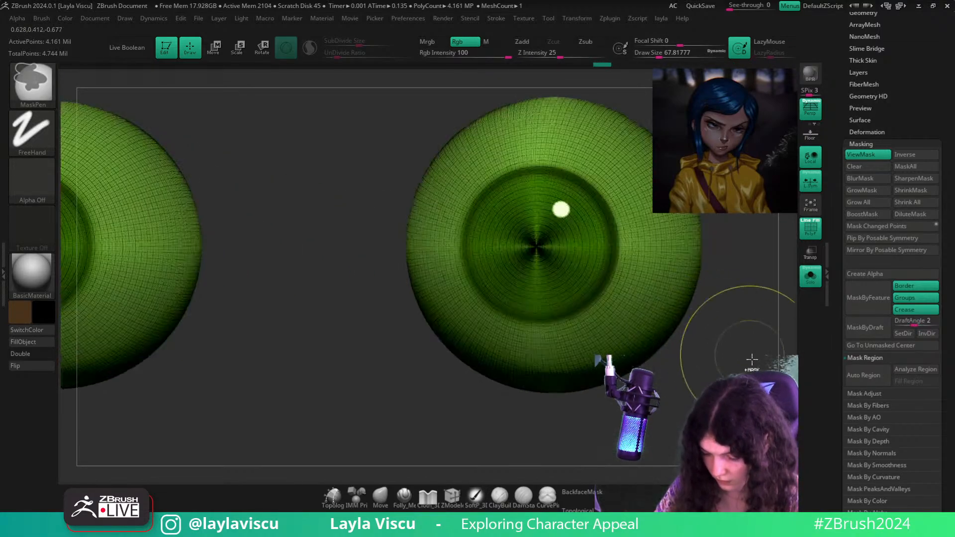
{"action": "left_click", "coordinate": [382, 503]}
{"action": "mouse_move", "coordinate": [593, 328]}
{"action": "left_mouse_down"}
{"action": "mouse_move", "coordinate": [578, 281]}
{"action": "mouse_move", "coordinate": [608, 343]}
{"action": "left_mouse_up"}
{"action": "key", "text": "ctrl+z"}
{"action": "right_click_drag", "start_coordinate": [728, 388], "coordinate": [667, 351], "text": "ctrl"}
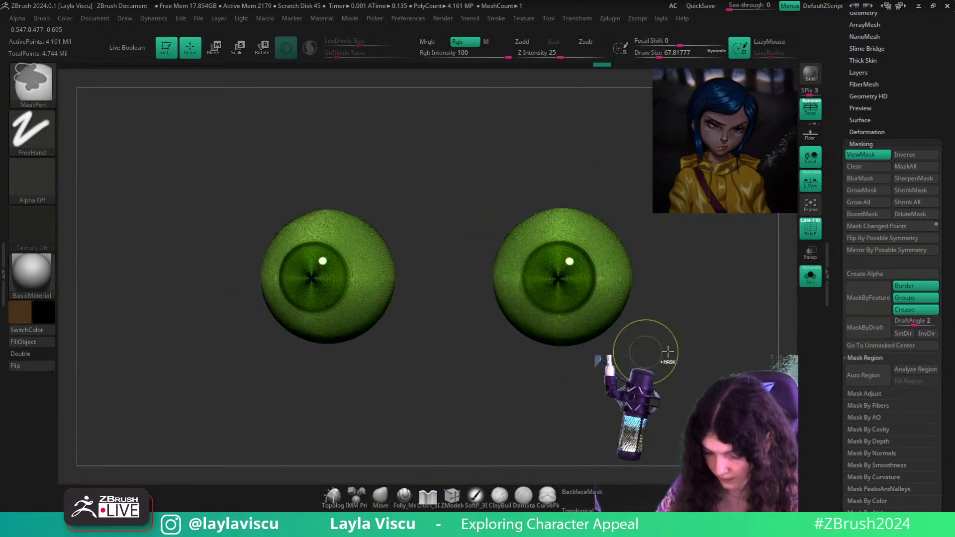
{"action": "right_click_drag", "start_coordinate": [727, 365], "coordinate": [760, 373]}
Mask the eyes by polypaint using the black iris colour, invert the mask to free the irises and hide its display
{"action": "key", "text": "shift+f"}
{"action": "left_click_drag", "start_coordinate": [950, 464], "coordinate": [950, 434]}
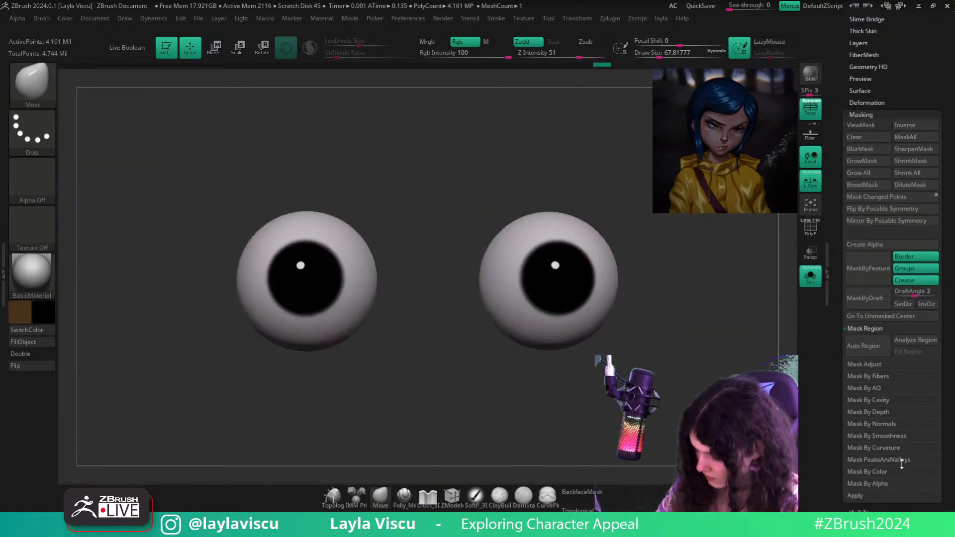
{"action": "left_click", "coordinate": [865, 457]}
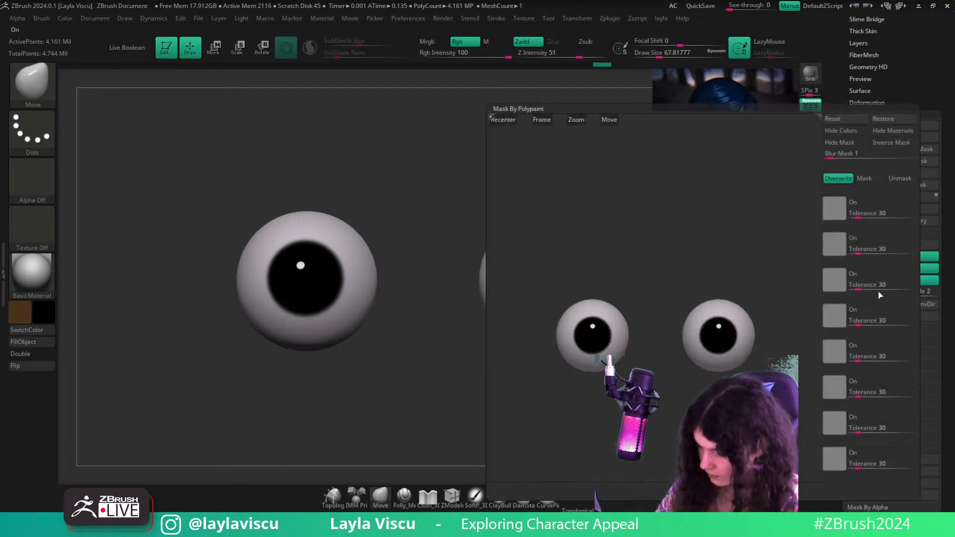
{"action": "left_click_drag", "start_coordinate": [835, 210], "coordinate": [721, 335]}
{"action": "left_click", "coordinate": [432, 377]}
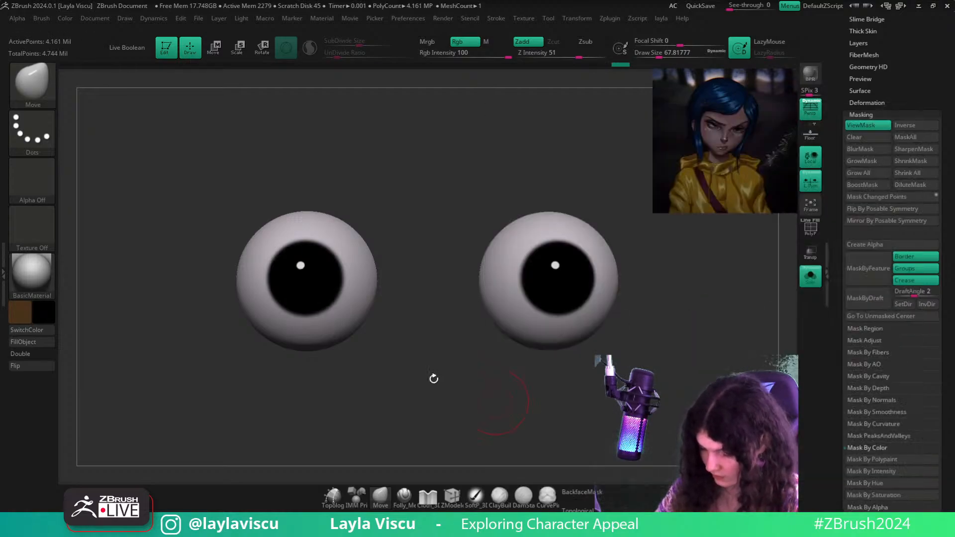
{"action": "right_click_drag", "start_coordinate": [708, 372], "coordinate": [681, 372]}
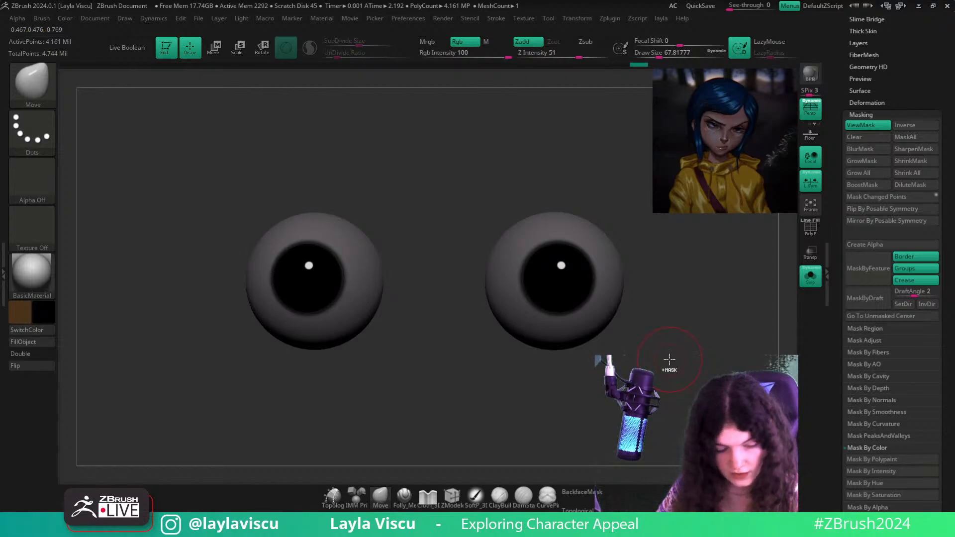
{"action": "key", "text": "ctrl+h"}
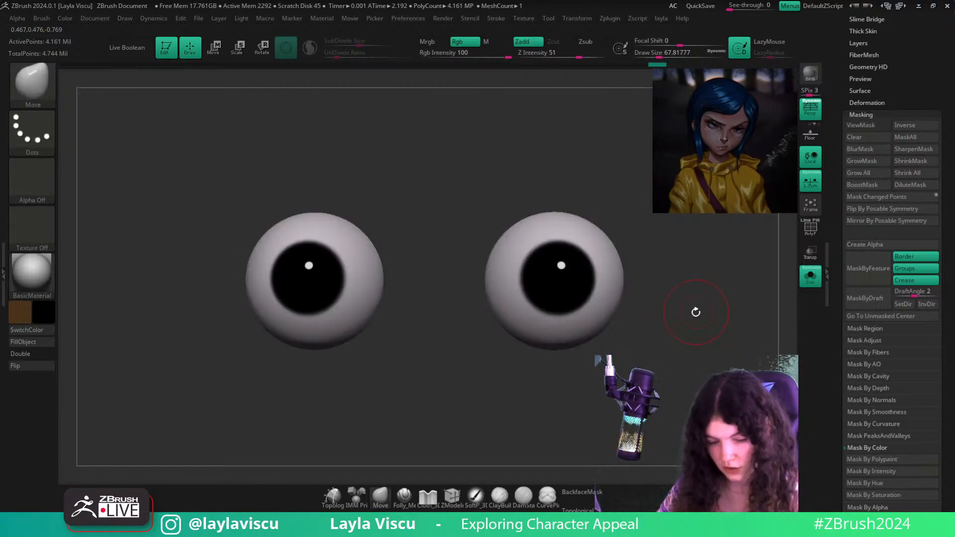
Fill the middle and lower part of both irises with dark brown using the SoftP_3DCW brush, keeping a black rim
{"action": "left_click", "coordinate": [475, 495]}
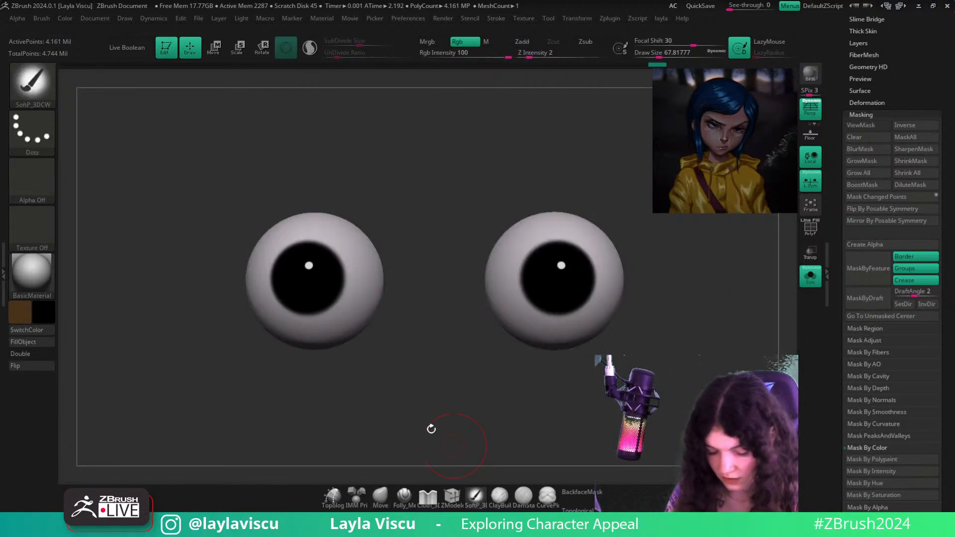
{"action": "left_click", "coordinate": [38, 330]}
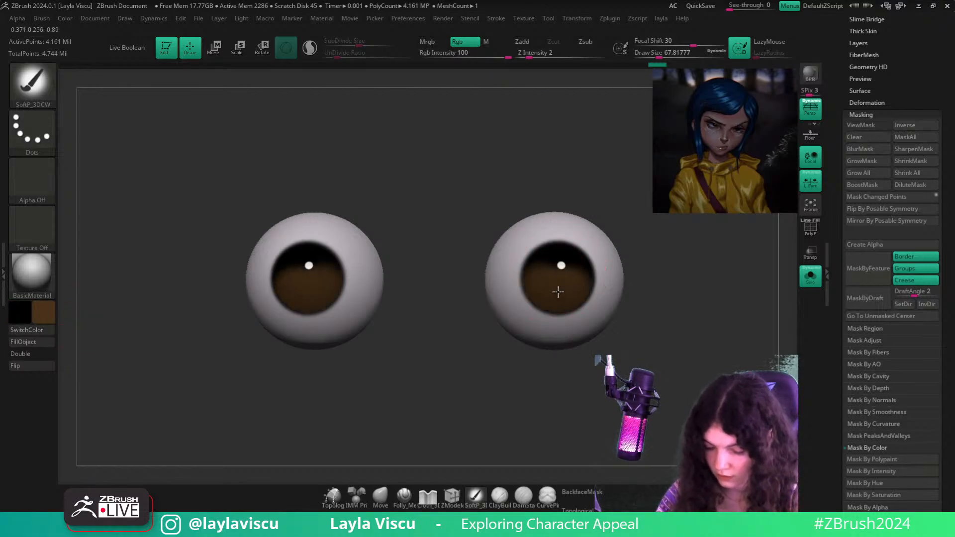
{"action": "mouse_move", "coordinate": [543, 276]}
{"action": "left_mouse_down"}
{"action": "mouse_move", "coordinate": [588, 267]}
{"action": "mouse_move", "coordinate": [561, 288]}
{"action": "mouse_move", "coordinate": [563, 271]}
{"action": "mouse_move", "coordinate": [554, 290]}
{"action": "left_mouse_up"}
{"action": "key", "text": "ctrl+z"}
{"action": "mouse_move", "coordinate": [574, 188]}
{"action": "right_mouse_down", "text": "ctrl"}
{"action": "mouse_move", "coordinate": [615, 326]}
{"action": "mouse_move", "coordinate": [555, 280]}
{"action": "right_mouse_up", "text": "ctrl"}
{"action": "mouse_move", "coordinate": [555, 280]}
{"action": "left_mouse_down"}
{"action": "mouse_move", "coordinate": [555, 262]}
{"action": "mouse_move", "coordinate": [547, 280]}
{"action": "left_mouse_up"}
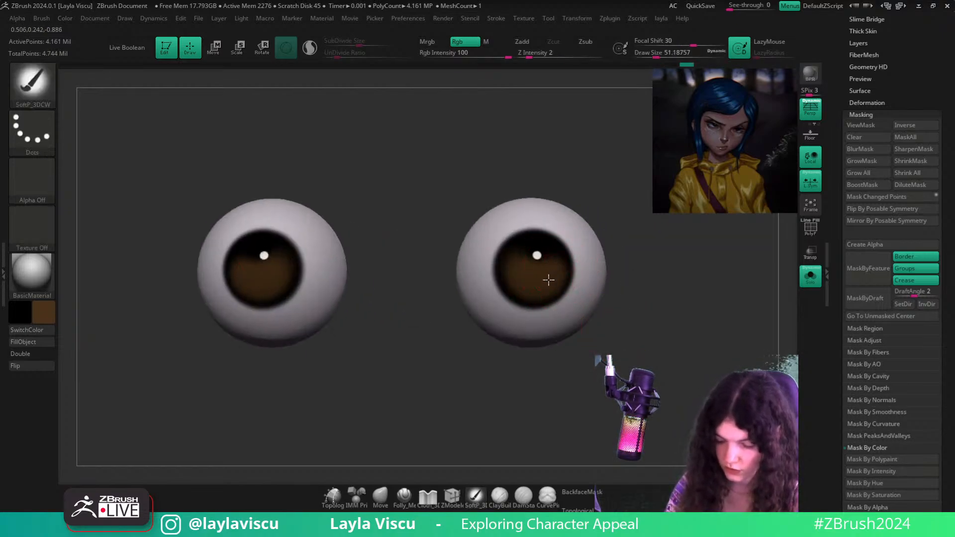
Brighten the lower part of both irises with a lighter golden brown at an Rgb Intensity of 73
{"action": "left_click_drag", "start_coordinate": [508, 56], "coordinate": [494, 56]}
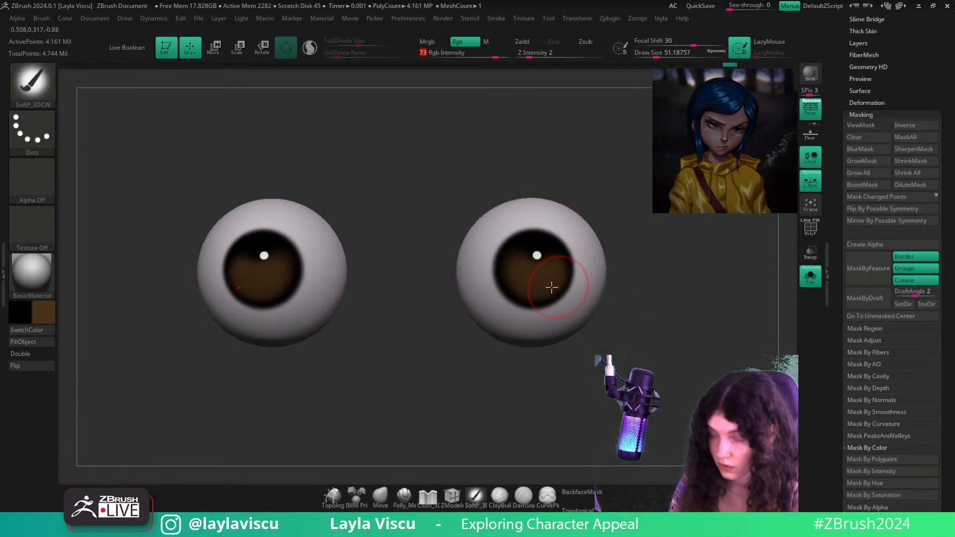
{"action": "left_click", "coordinate": [53, 317]}
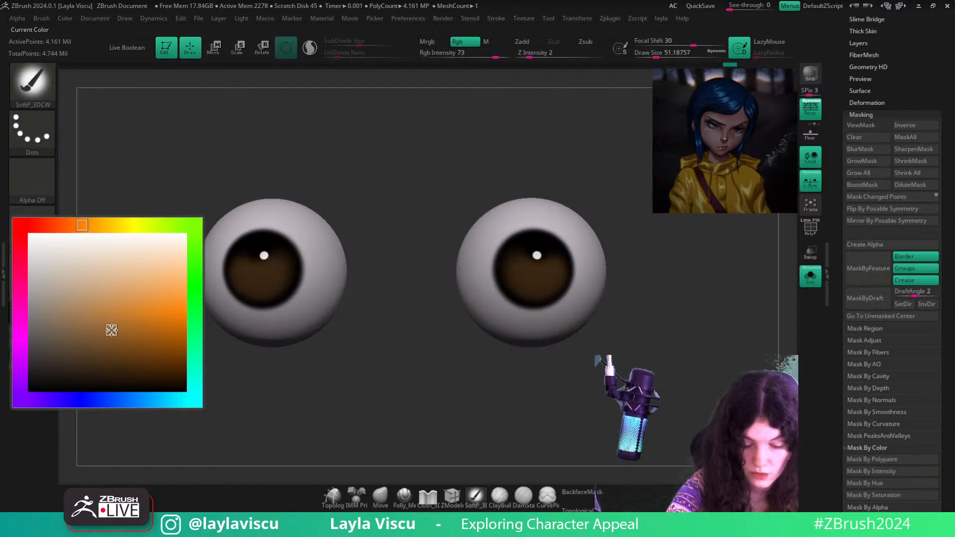
{"action": "left_click", "coordinate": [132, 281]}
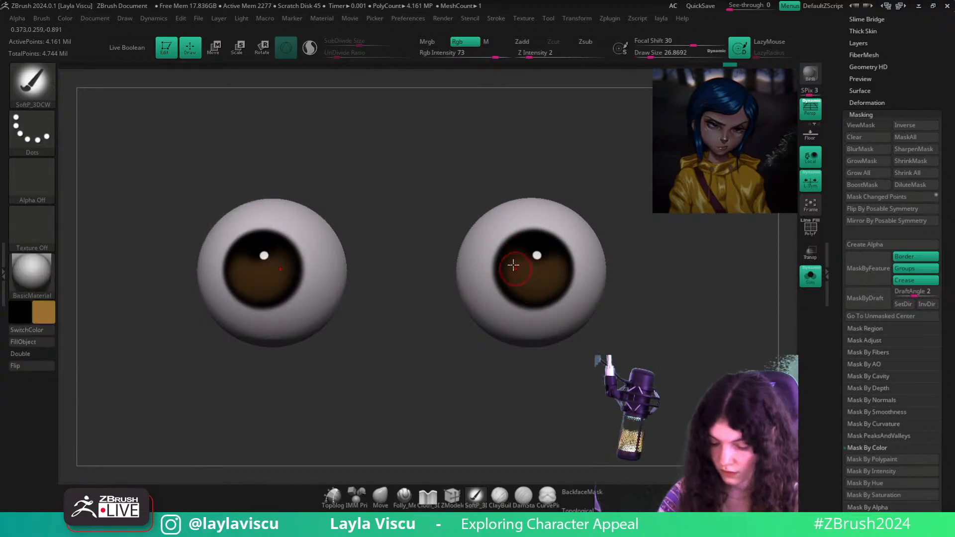
{"action": "left_click_drag", "start_coordinate": [513, 262], "coordinate": [534, 268]}
{"action": "key", "text": "ctrl"}
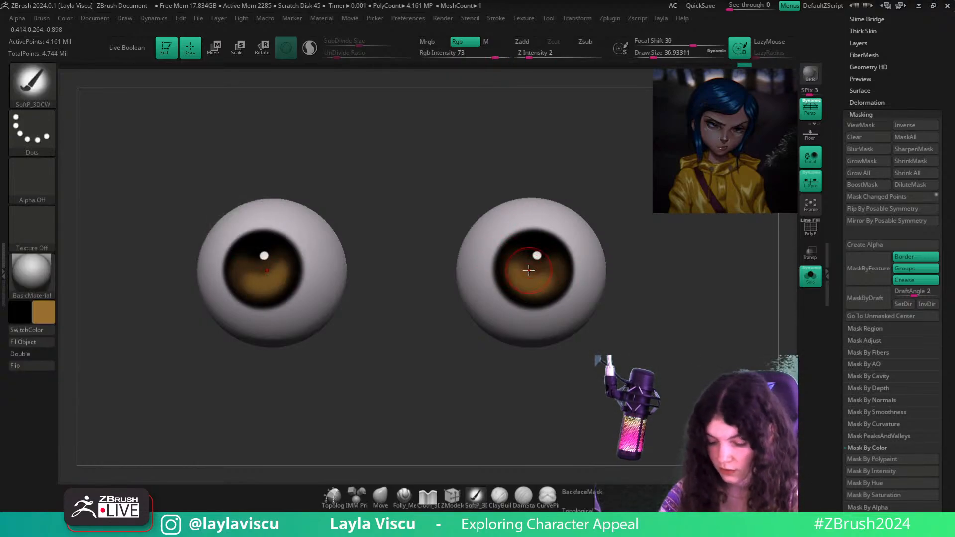
{"action": "mouse_move", "coordinate": [529, 272]}
{"action": "left_mouse_down"}
{"action": "mouse_move", "coordinate": [549, 266]}
{"action": "mouse_move", "coordinate": [539, 264]}
{"action": "left_mouse_up"}
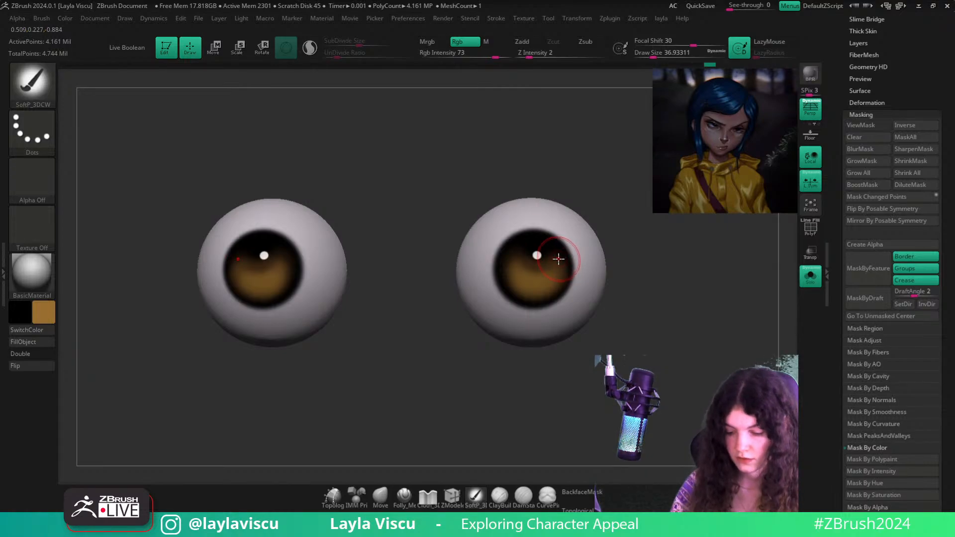
Shade the upper part of both irises with a very dark brown
{"action": "key", "text": "c"}
{"action": "left_click", "coordinate": [43, 311]}
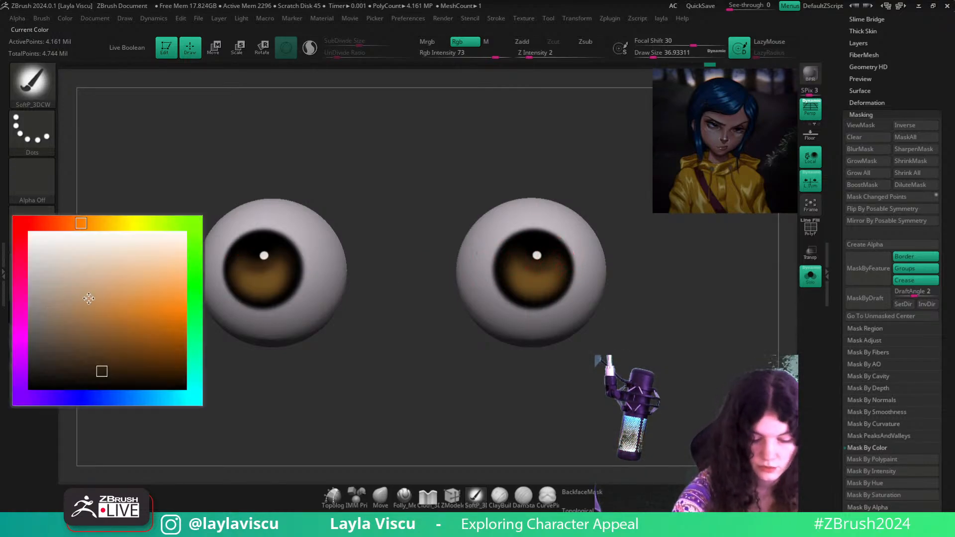
{"action": "left_click", "coordinate": [119, 380]}
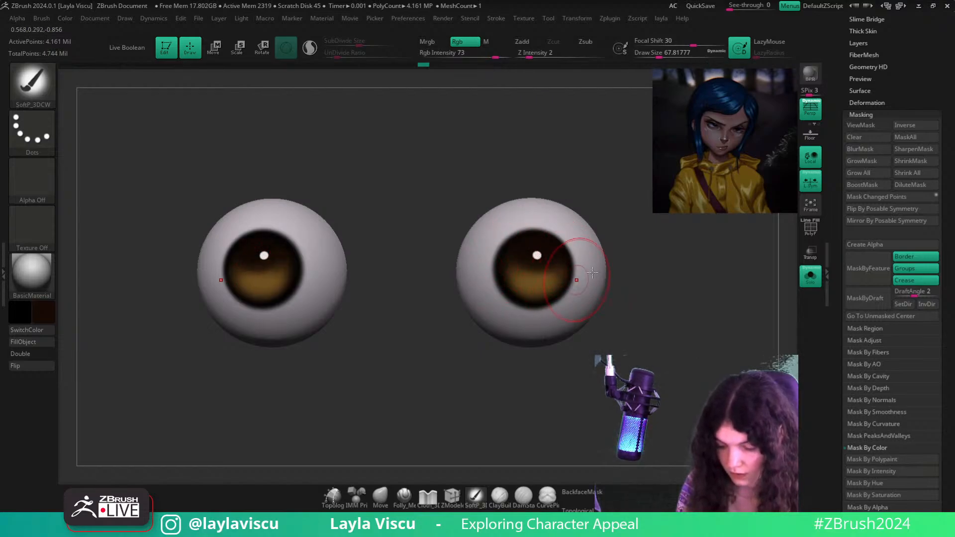
Paint a black pupil at the centre of each iris with a draw size of 28.75 and an Rgb Intensity of 94
{"action": "key", "text": "bracketleft"}
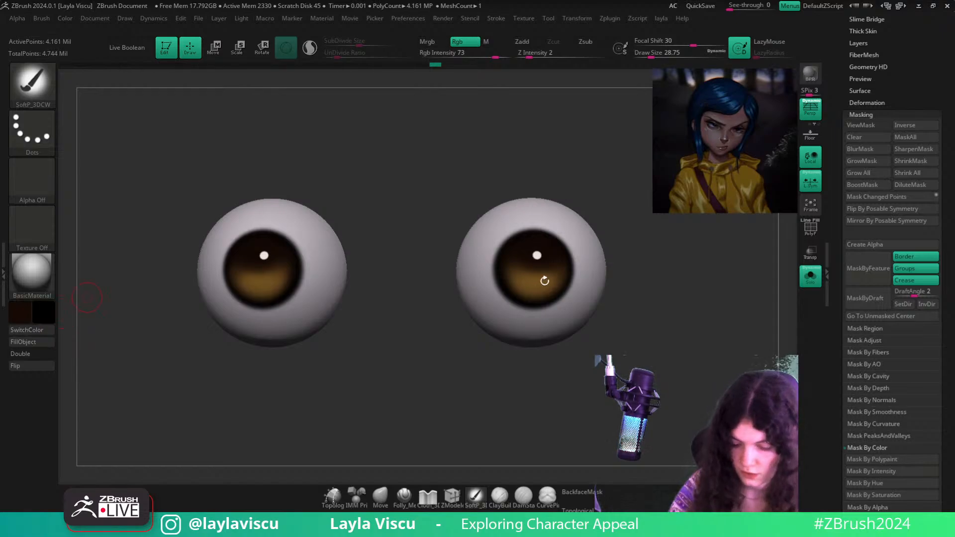
{"action": "key", "text": "shift"}
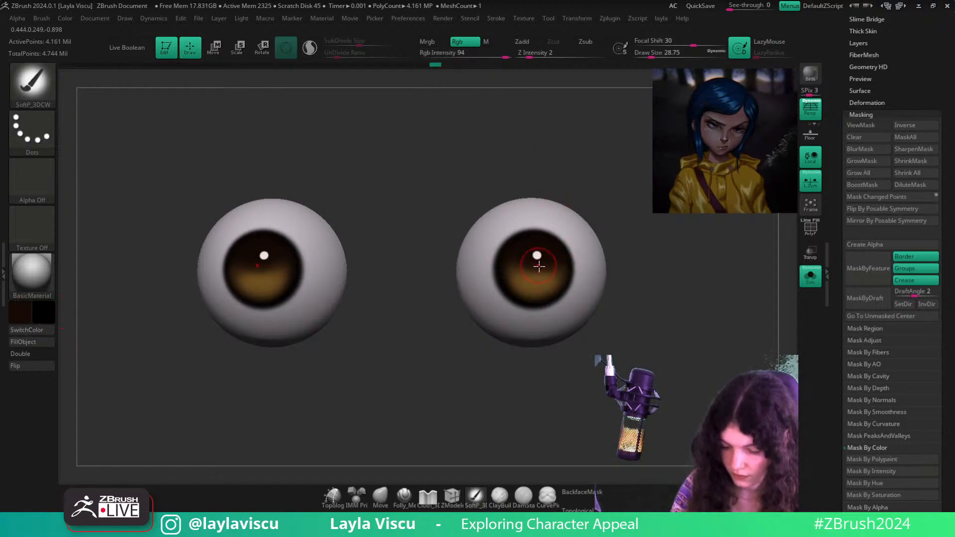
{"action": "left_click_drag", "start_coordinate": [537, 266], "coordinate": [533, 266]}
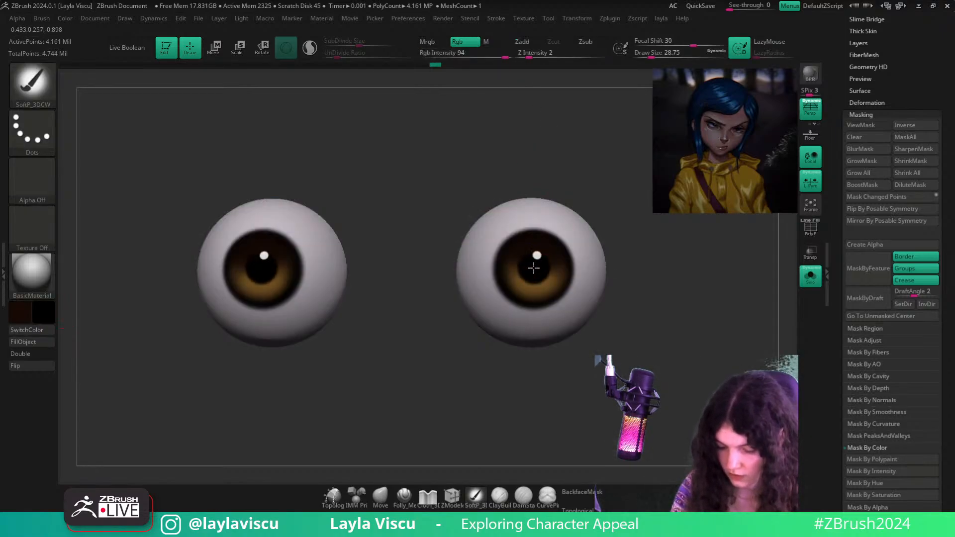
Show the whole bust again and turn both eyeballs slightly outward with the gizmo
{"action": "left_click", "coordinate": [810, 275]}
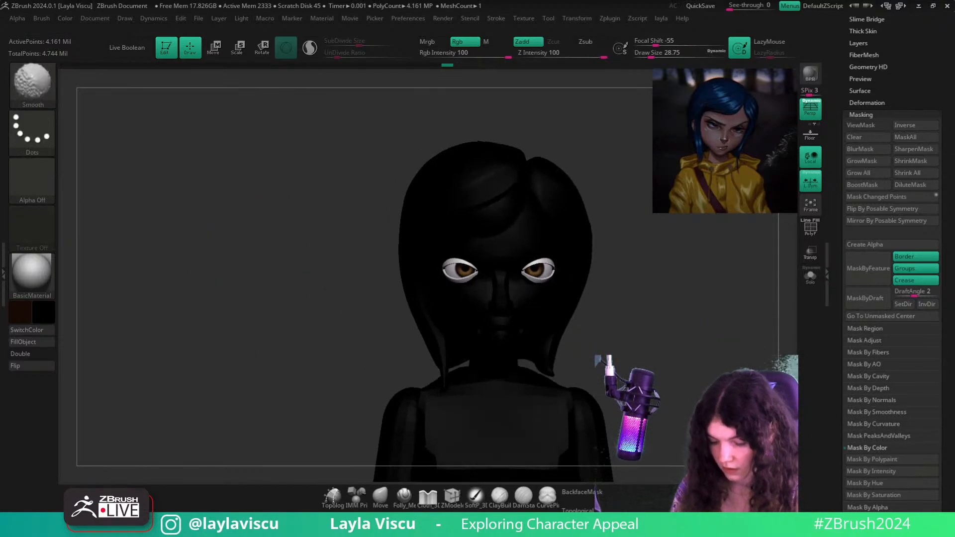
{"action": "key", "text": "w"}
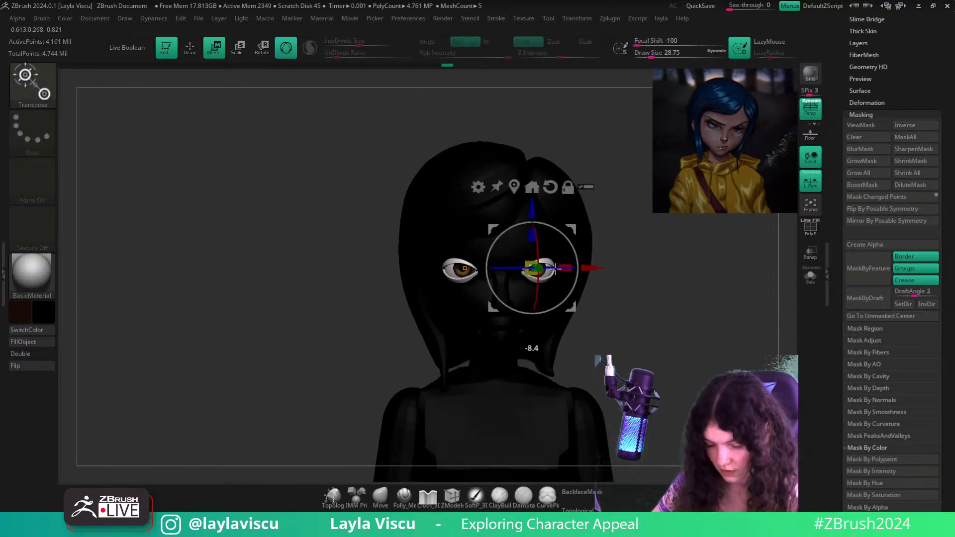
{"action": "key", "text": "ctrl+z"}
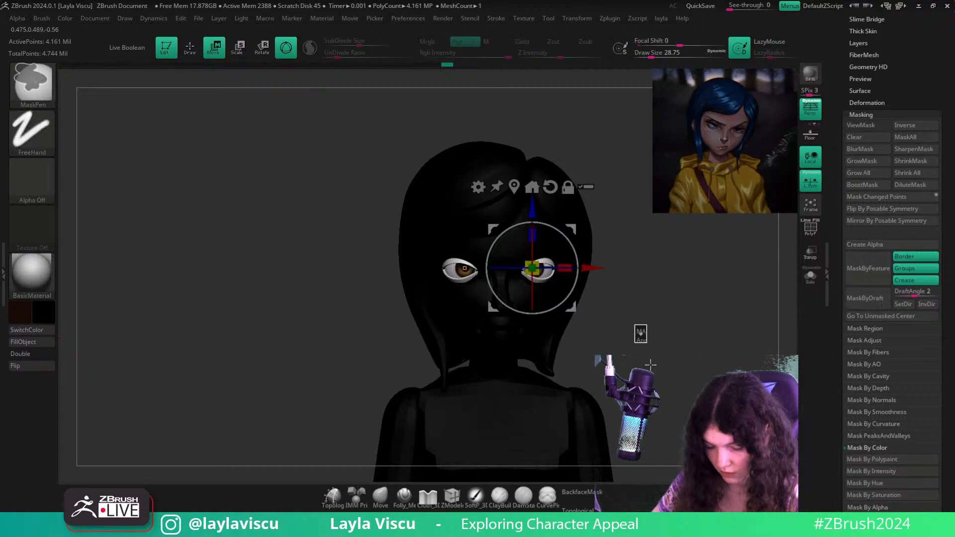
{"action": "left_click_drag", "start_coordinate": [548, 267], "coordinate": [553, 267]}
{"action": "key", "text": "b"}
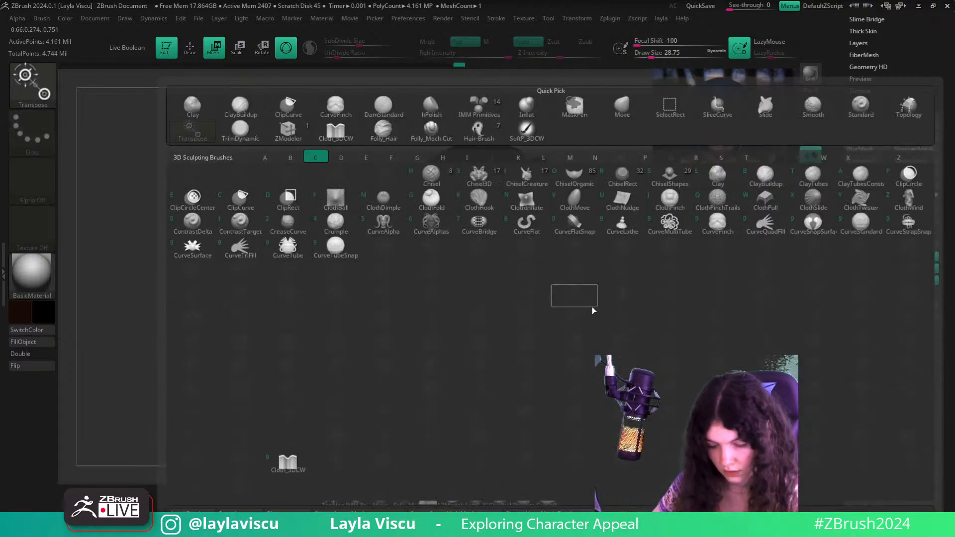
{"action": "key", "text": "c"}
{"action": "key", "text": "b"}
{"action": "key", "text": "c"}
{"action": "mouse_move", "coordinate": [449, 259]}
{"action": "right_mouse_down", "text": "ctrl"}
{"action": "mouse_move", "coordinate": [558, 299]}
{"action": "mouse_move", "coordinate": [638, 296]}
{"action": "mouse_move", "coordinate": [637, 305]}
{"action": "mouse_move", "coordinate": [565, 292]}
{"action": "mouse_move", "coordinate": [576, 309]}
{"action": "mouse_move", "coordinate": [684, 260]}
{"action": "mouse_move", "coordinate": [681, 303]}
{"action": "mouse_move", "coordinate": [655, 330]}
{"action": "mouse_move", "coordinate": [670, 274]}
{"action": "right_mouse_up", "text": "ctrl"}
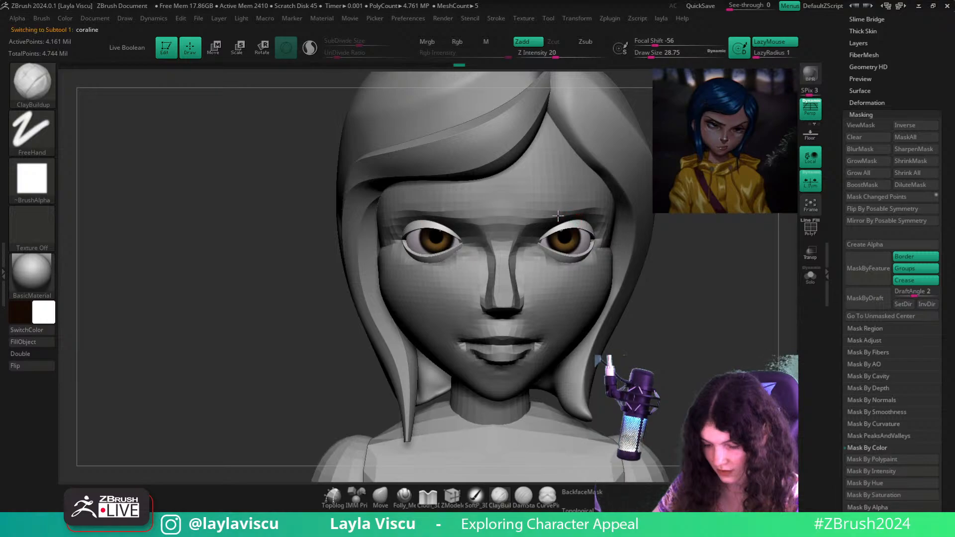
{"action": "key", "text": "s"}
{"action": "mouse_move", "coordinate": [556, 220]}
{"action": "left_mouse_down"}
{"action": "mouse_move", "coordinate": [589, 222]}
{"action": "mouse_move", "coordinate": [562, 232]}
{"action": "left_mouse_up"}
Adjust the outer corners of the eyelids with the Move brush at a draw size of about 197
{"action": "left_click", "coordinate": [380, 496]}
{"action": "key", "text": "["}
{"action": "key", "text": "ctrl+z"}
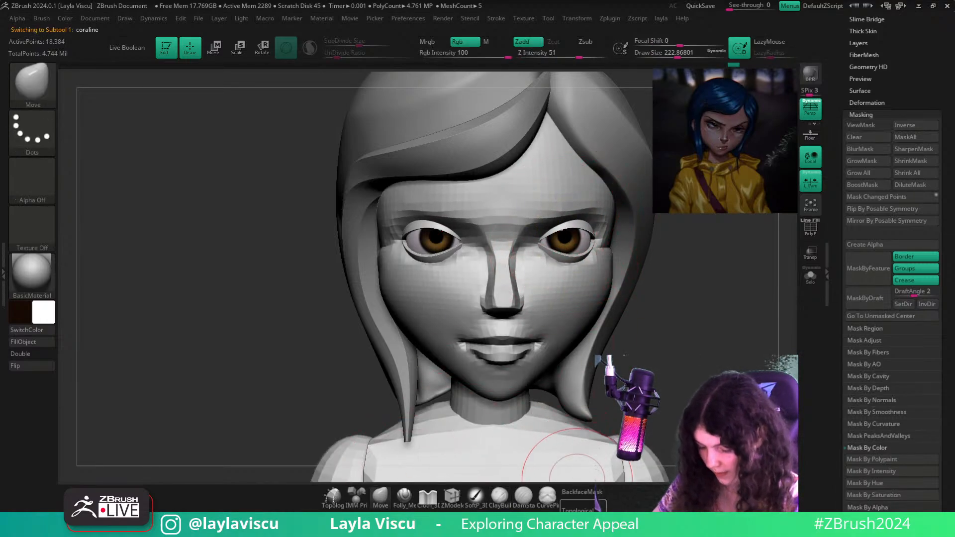
{"action": "left_click", "coordinate": [577, 221], "text": "alt"}
{"action": "left_click_drag", "start_coordinate": [740, 281], "coordinate": [679, 268]}
{"action": "key", "text": "["}
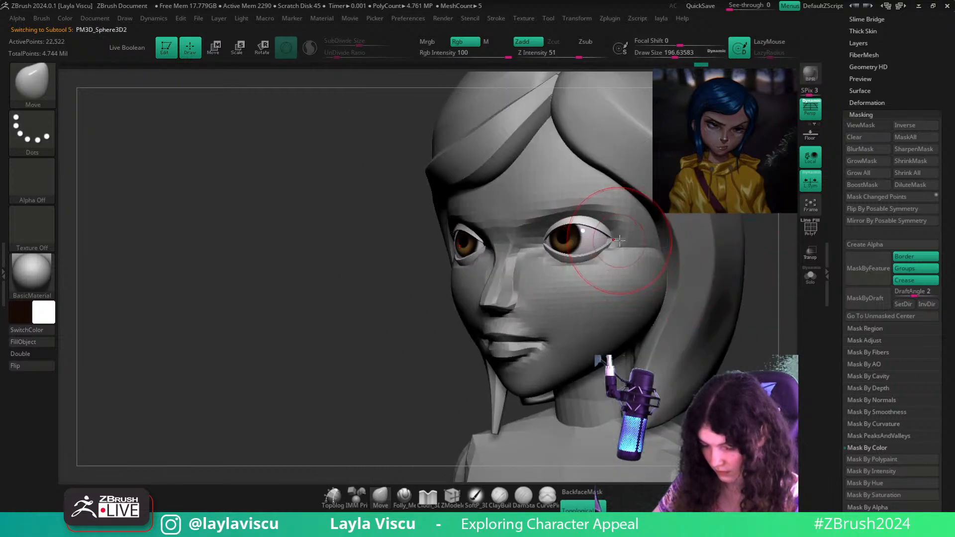
{"action": "key", "text": "f"}
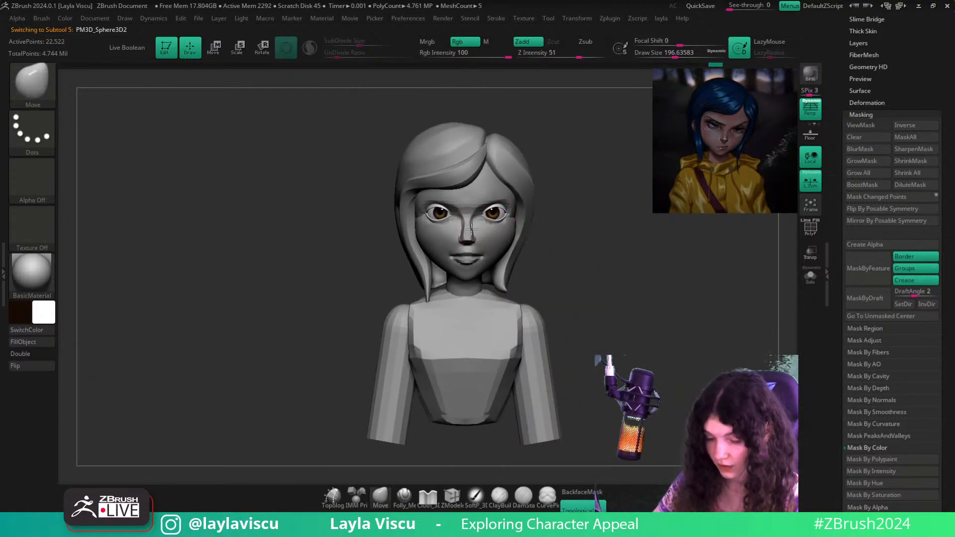
Select the coraline head subtool and reduce the Move brush's draw size to about 116
{"action": "left_click", "coordinate": [453, 202], "text": "alt"}
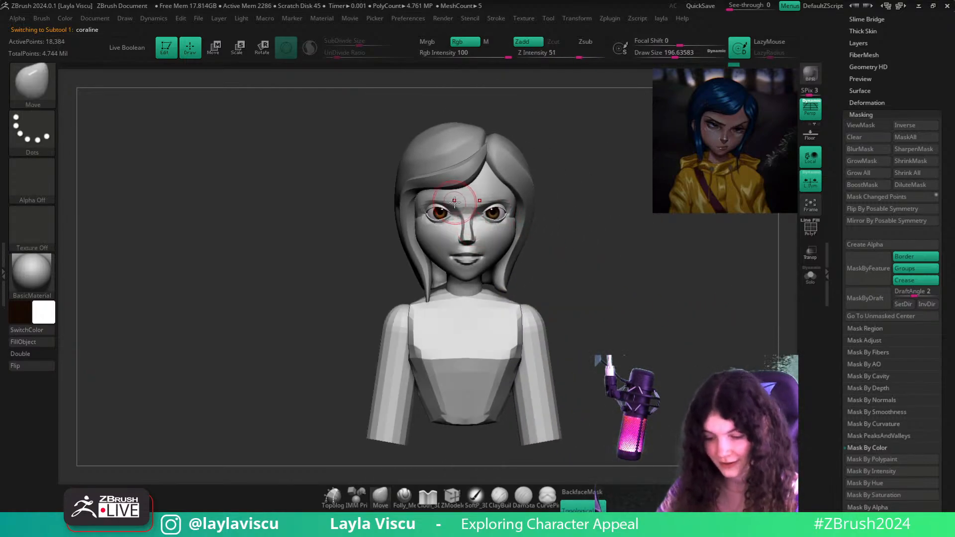
{"action": "right_click_drag", "start_coordinate": [421, 192], "coordinate": [491, 215], "text": "ctrl"}
{"action": "key", "text": "s"}
{"action": "left_click_drag", "start_coordinate": [479, 223], "coordinate": [447, 218]}
{"action": "right_click_drag", "start_coordinate": [438, 212], "coordinate": [363, 212], "text": "ctrl"}
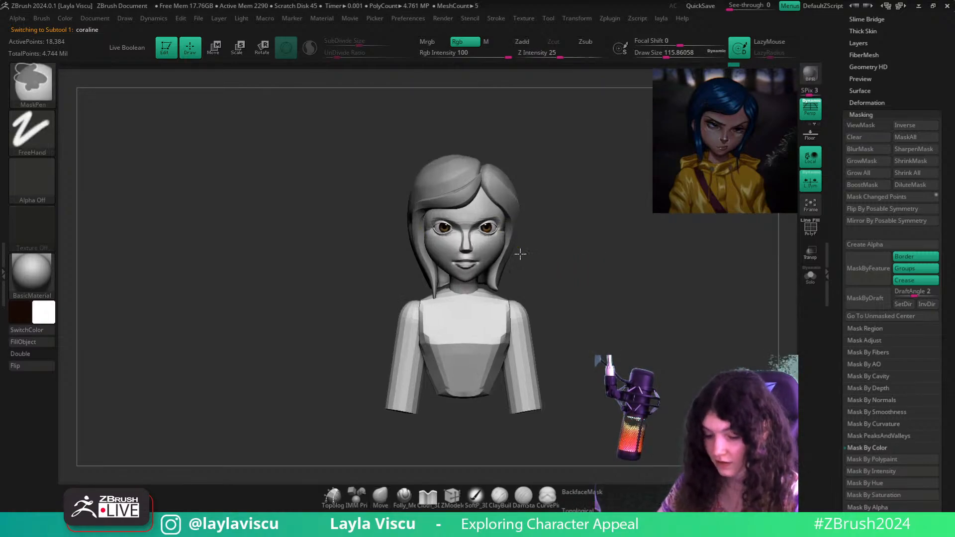
Isolate the lower eyelids of the PM3D_Sphere3D2 subtool and rotate the lids slightly around the eyeballs with the gizmo
{"action": "right_click_drag", "start_coordinate": [520, 254], "coordinate": [580, 264], "text": "ctrl"}
{"action": "left_click", "coordinate": [485, 242], "text": "alt"}
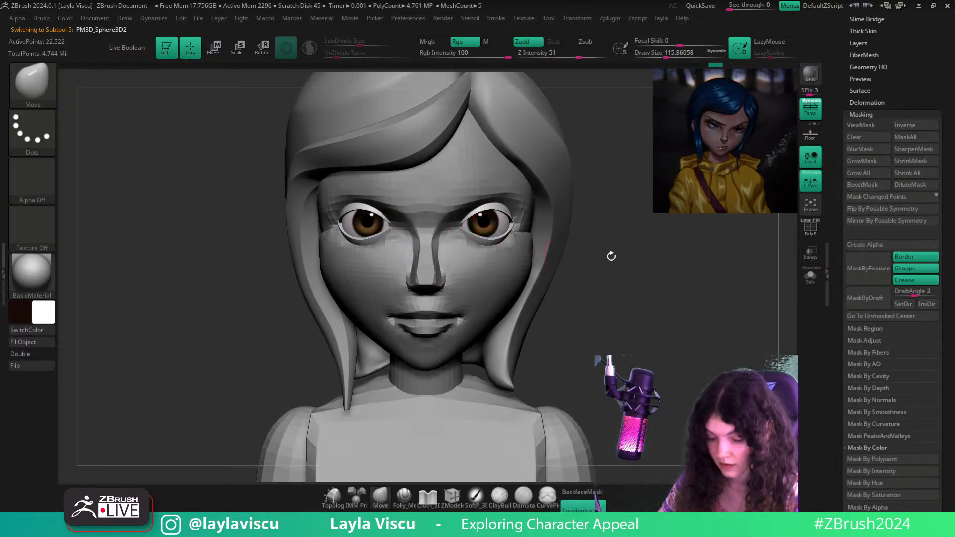
{"action": "left_click", "coordinate": [486, 243], "text": "ctrl+shift"}
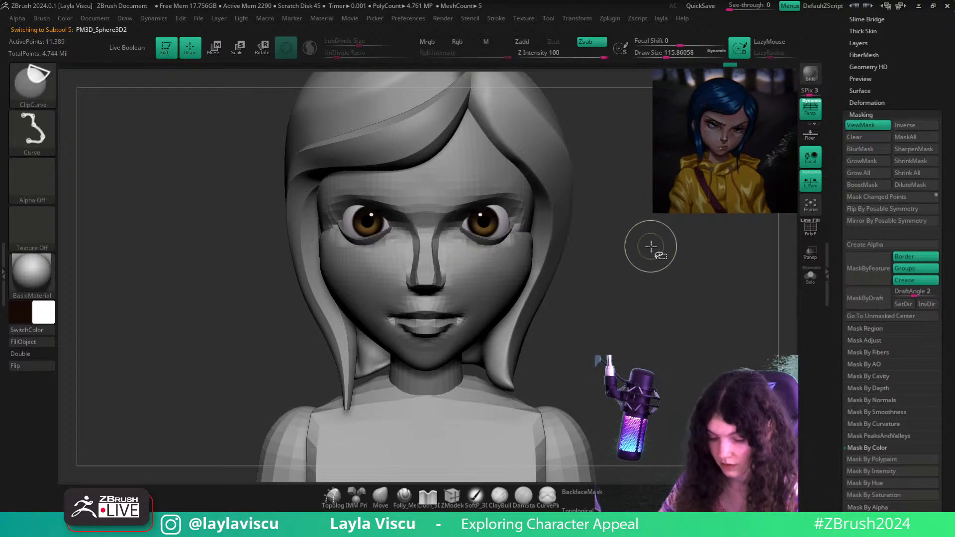
{"action": "key", "text": "w"}
{"action": "left_click_drag", "start_coordinate": [496, 224], "coordinate": [512, 224], "text": "alt"}
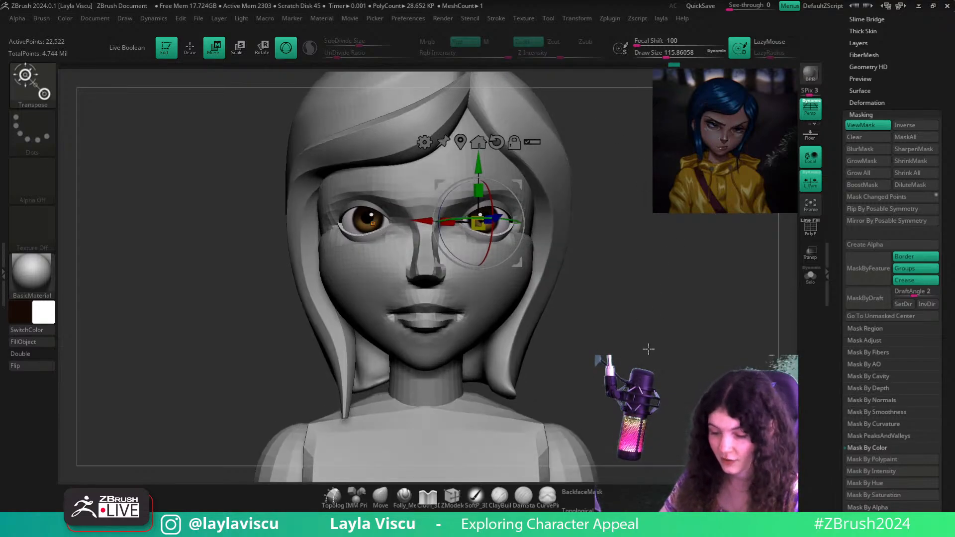
{"action": "left_click_drag", "start_coordinate": [506, 223], "coordinate": [504, 222]}
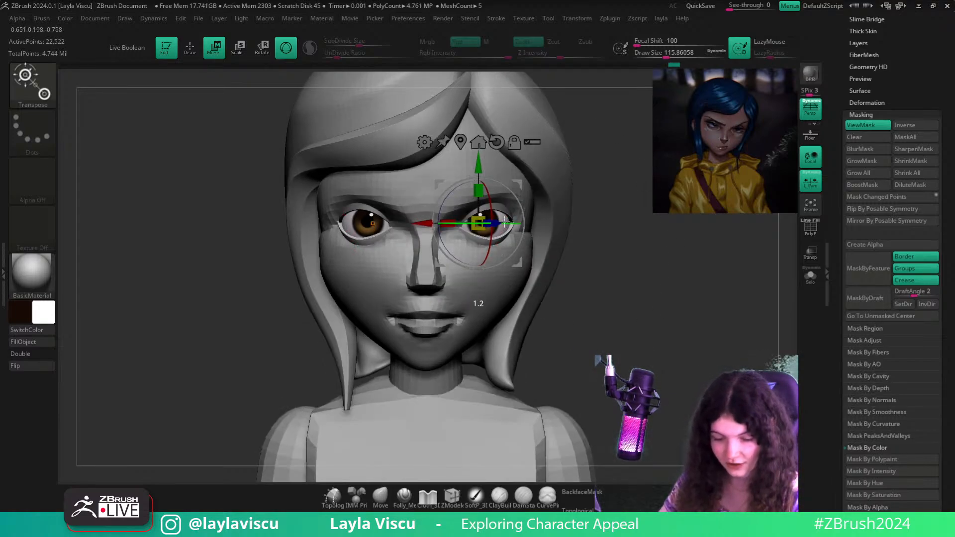
Reshape the inner corners of the eyelids toward the nose with the Move brush, drawing them slightly downward
{"action": "left_click", "coordinate": [380, 497]}
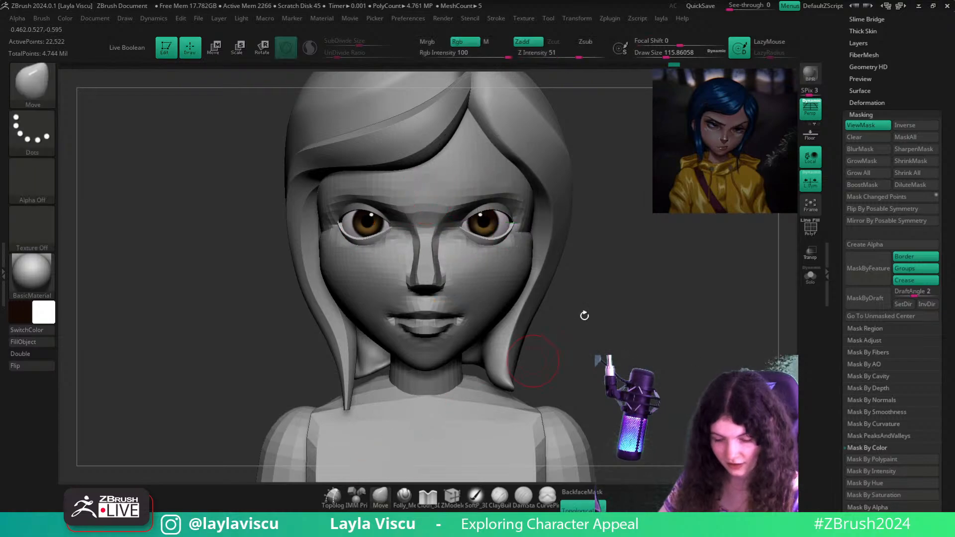
{"action": "left_click_drag", "start_coordinate": [593, 300], "coordinate": [582, 304]}
{"action": "right_click_drag", "start_coordinate": [583, 304], "coordinate": [588, 349], "text": "ctrl"}
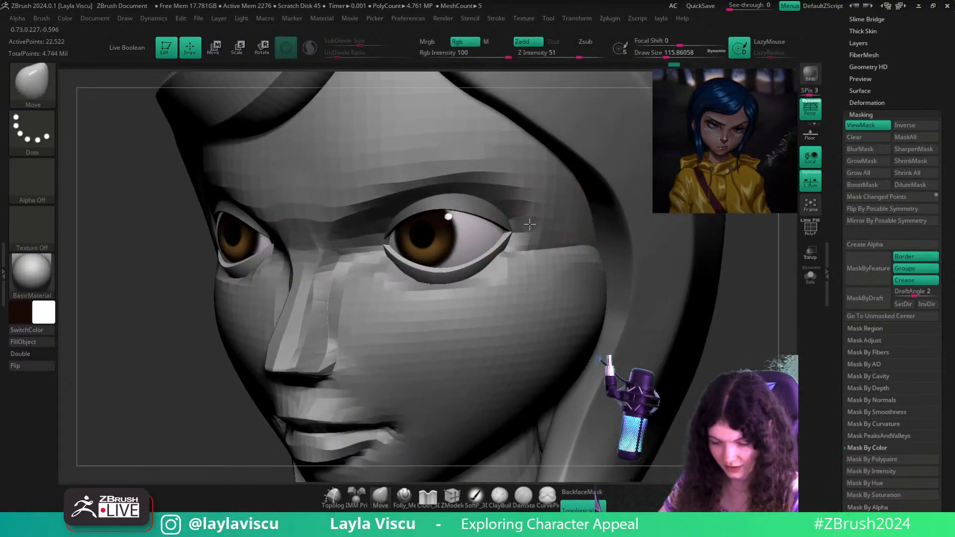
{"action": "right_click_drag", "start_coordinate": [600, 302], "coordinate": [661, 378]}
{"action": "right_click_drag", "start_coordinate": [661, 378], "coordinate": [652, 348], "text": "ctrl"}
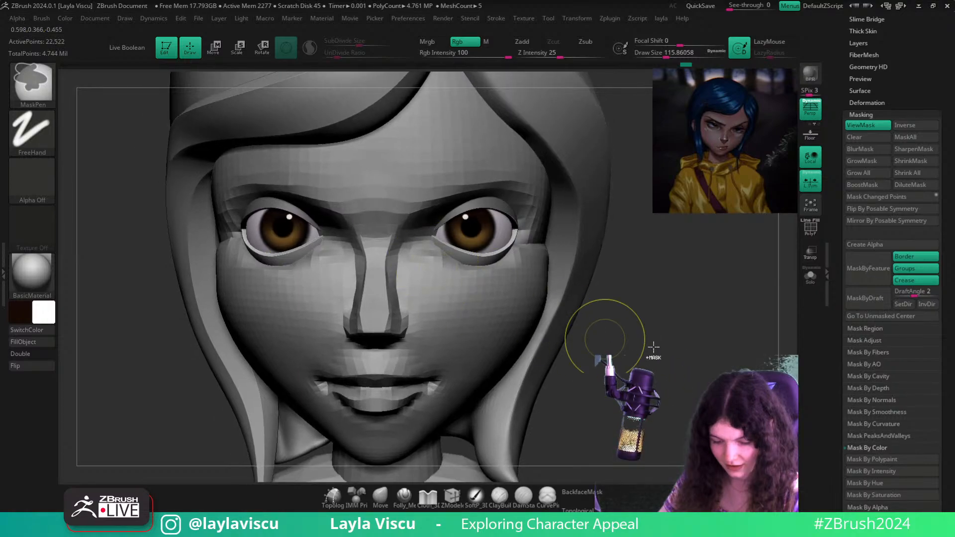
{"action": "left_click_drag", "start_coordinate": [421, 232], "coordinate": [429, 241]}
{"action": "right_click_drag", "start_coordinate": [529, 249], "coordinate": [539, 286], "text": "ctrl"}
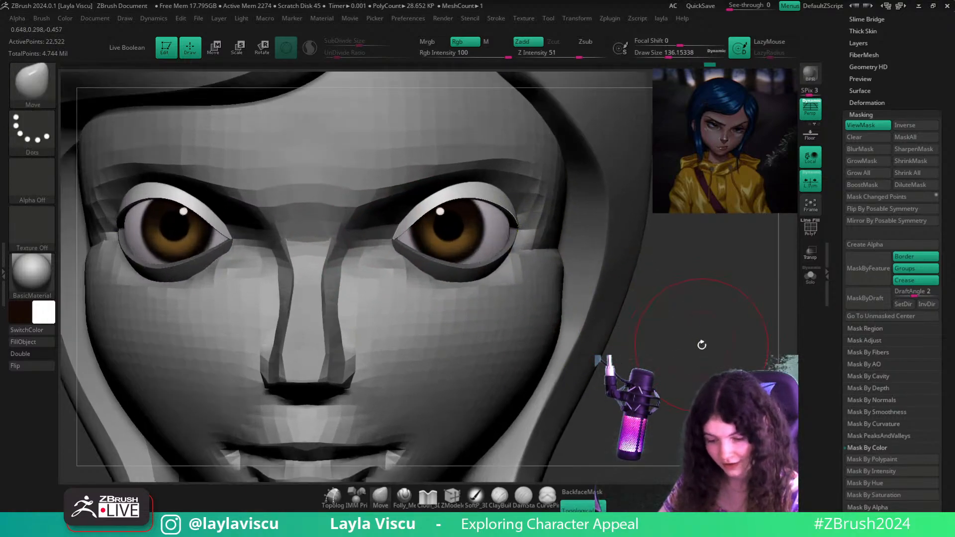
Refine the outline of the eyelids from front and three-quarter views, using Move draw sizes of about 83 and 140
{"action": "mouse_move", "coordinate": [701, 343]}
{"action": "right_mouse_down"}
{"action": "mouse_move", "coordinate": [680, 335]}
{"action": "mouse_move", "coordinate": [697, 356]}
{"action": "mouse_move", "coordinate": [641, 324]}
{"action": "mouse_move", "coordinate": [675, 353]}
{"action": "right_mouse_up"}
{"action": "right_click_drag", "start_coordinate": [508, 214], "coordinate": [499, 234], "text": "ctrl"}
{"action": "key", "text": "s"}
{"action": "left_click_drag", "start_coordinate": [498, 224], "coordinate": [485, 234]}
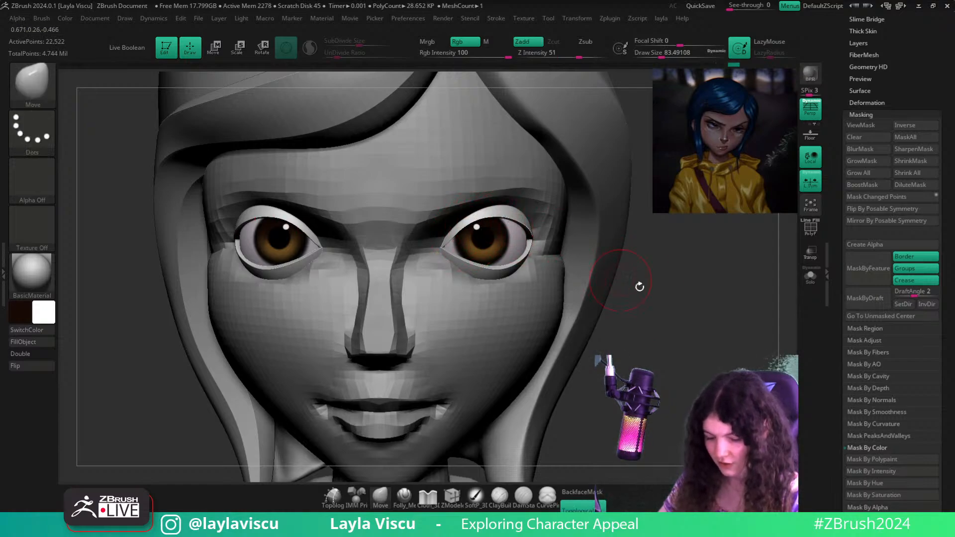
{"action": "right_click_drag", "start_coordinate": [638, 286], "coordinate": [552, 278]}
{"action": "key", "text": "s"}
{"action": "left_click_drag", "start_coordinate": [515, 229], "coordinate": [533, 232]}
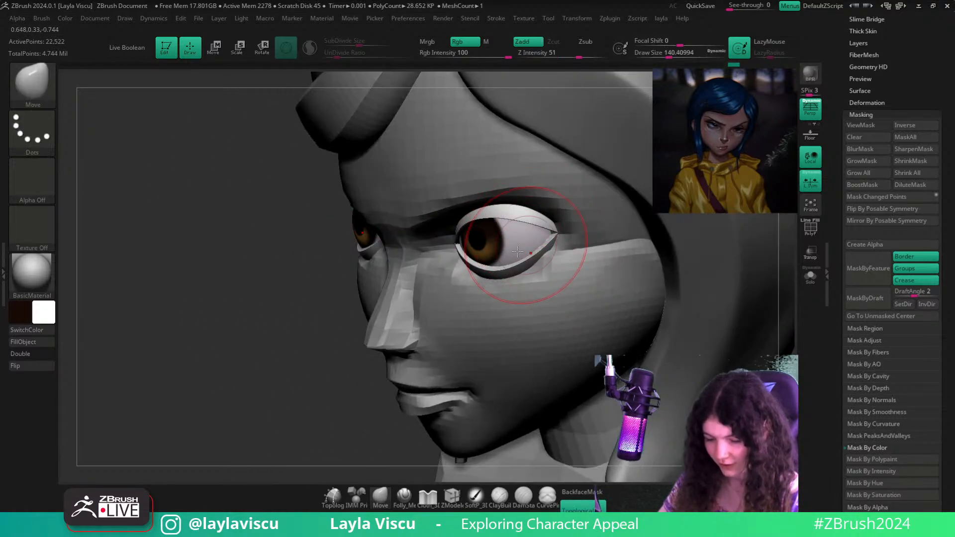
{"action": "left_click_drag", "start_coordinate": [192, 343], "coordinate": [248, 343]}
Raise the brow fold above the eyes on the coraline head with the Move brush at a draw size of about 182
{"action": "left_click", "coordinate": [536, 199], "text": "alt"}
{"action": "left_click_drag", "start_coordinate": [522, 205], "coordinate": [519, 198]}
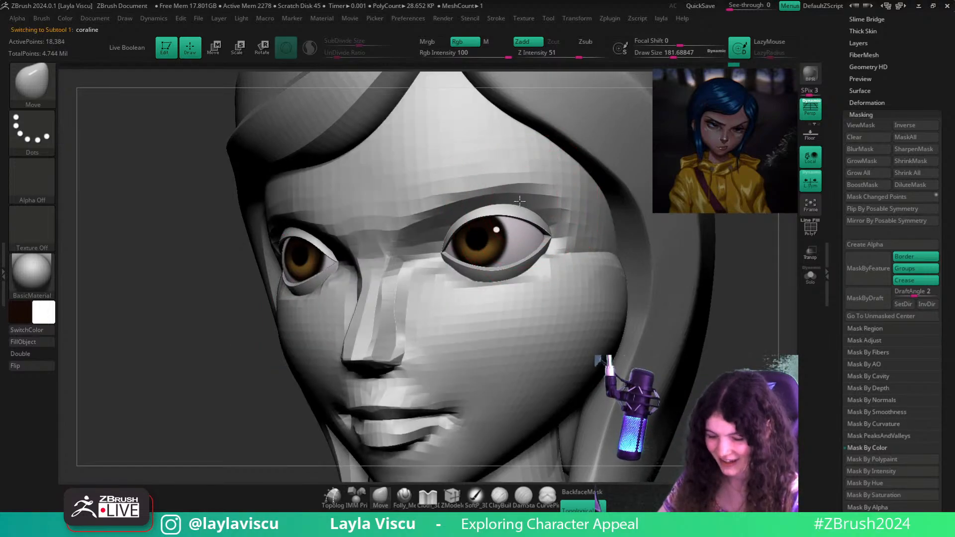
{"action": "right_click_drag", "start_coordinate": [517, 201], "coordinate": [415, 256], "text": "ctrl"}
{"action": "right_click_drag", "start_coordinate": [592, 297], "coordinate": [641, 301], "text": "shift"}
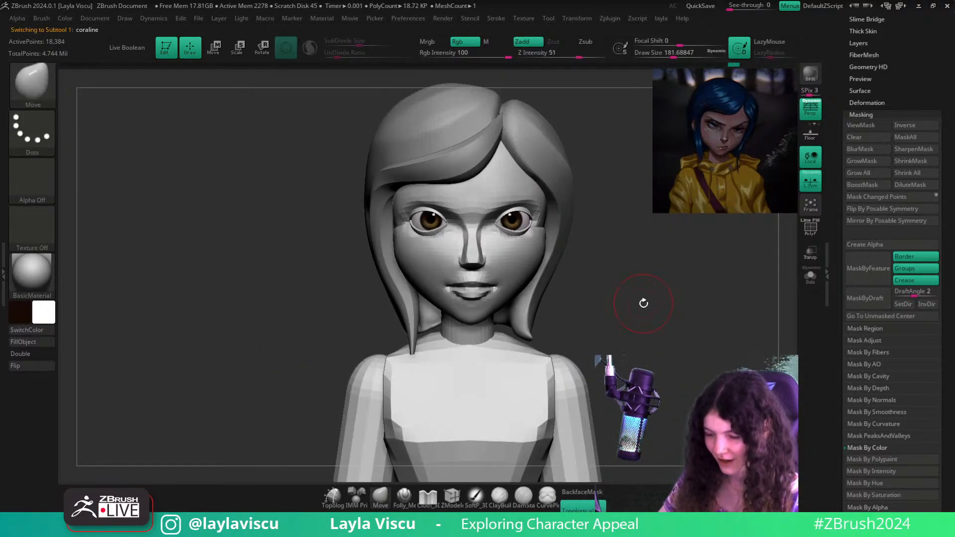
{"action": "right_click_drag", "start_coordinate": [546, 223], "coordinate": [548, 247], "text": "ctrl"}
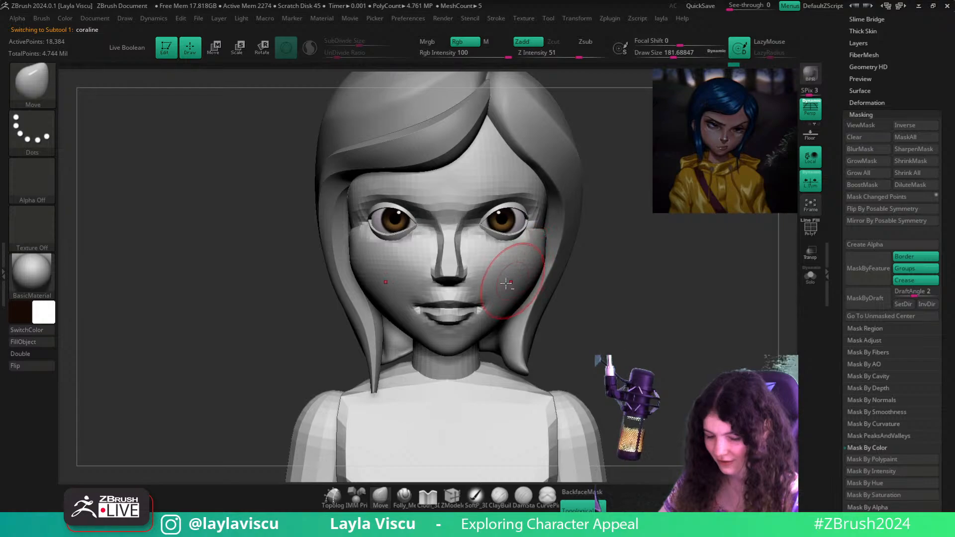
{"action": "mouse_move", "coordinate": [618, 269]}
{"action": "right_mouse_down", "text": "ctrl"}
{"action": "mouse_move", "coordinate": [627, 272]}
{"action": "mouse_move", "coordinate": [512, 300]}
{"action": "mouse_move", "coordinate": [590, 322]}
{"action": "right_mouse_up", "text": "ctrl"}
{"action": "key", "text": "s"}
{"action": "left_click_drag", "start_coordinate": [593, 321], "coordinate": [575, 318]}
{"action": "key", "text": "b"}
{"action": "key", "text": "d"}
{"action": "key", "text": "s"}
{"action": "key", "text": "s"}
{"action": "right_click_drag", "start_coordinate": [647, 293], "coordinate": [641, 295]}
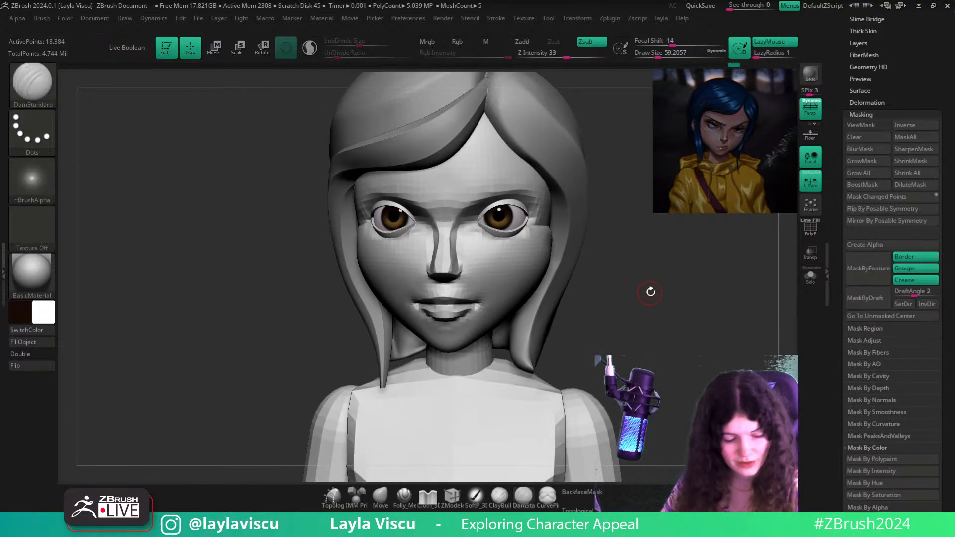
Isolate the head and flatten the temple beside the eye socket with the hPolish brush at a draw size of about 163
{"action": "key", "text": "b"}
{"action": "key", "text": "h"}
{"action": "key", "text": "p"}
{"action": "left_click", "coordinate": [810, 280]}
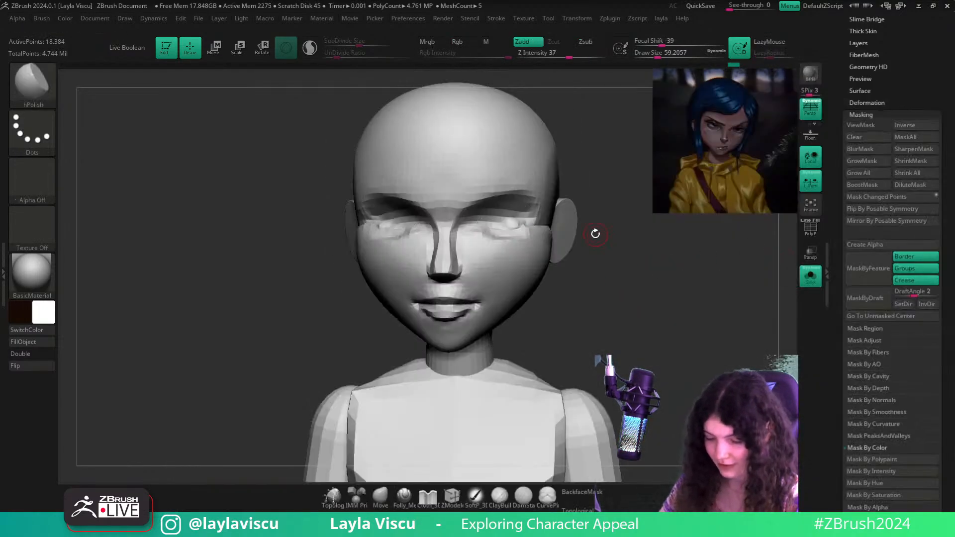
{"action": "key", "text": "s"}
{"action": "left_click_drag", "start_coordinate": [595, 234], "coordinate": [611, 235]}
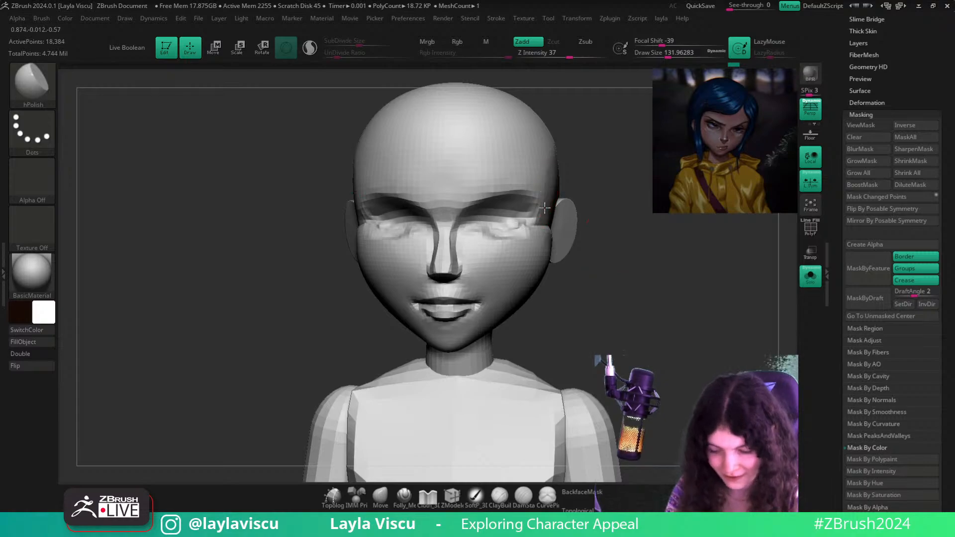
{"action": "key", "text": "s"}
{"action": "left_click_drag", "start_coordinate": [545, 215], "coordinate": [549, 198]}
{"action": "mouse_move", "coordinate": [601, 177]}
{"action": "left_mouse_down", "text": "alt"}
{"action": "mouse_move", "coordinate": [587, 218]}
{"action": "mouse_move", "coordinate": [568, 211]}
{"action": "left_mouse_up", "text": "alt"}
{"action": "left_click", "coordinate": [552, 215], "text": "ctrl+shift"}
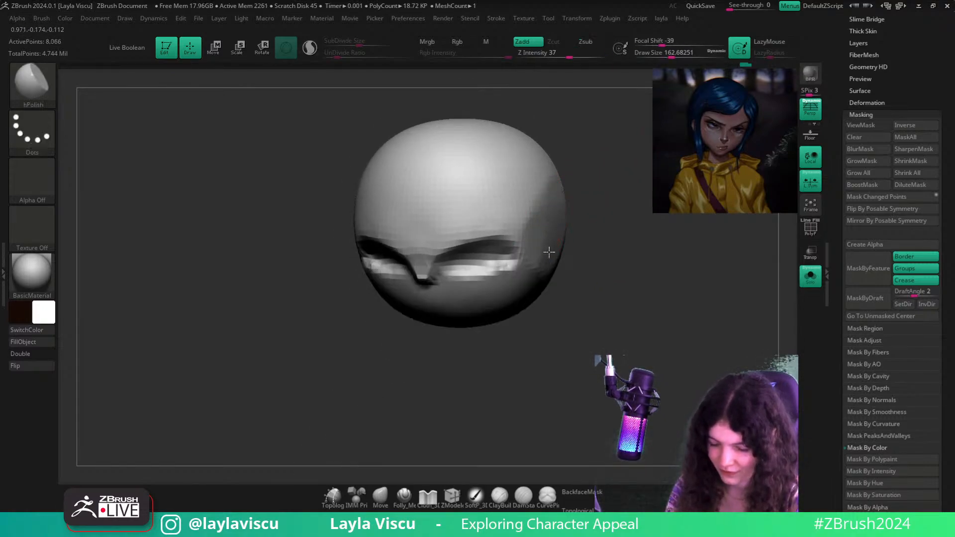
{"action": "left_click", "coordinate": [641, 289], "text": "ctrl+shift"}
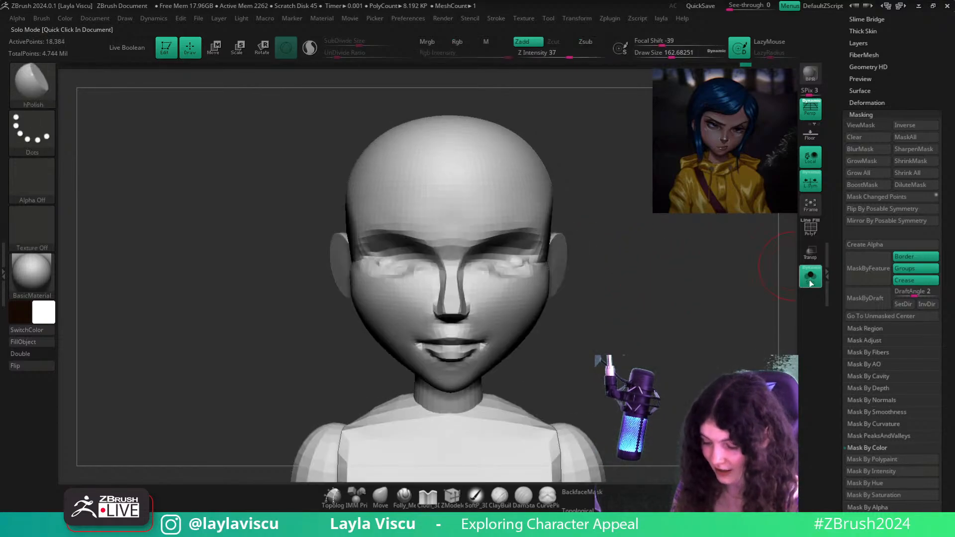
Show the whole bust again and reshape the side of the nose bridge with the Move brush at a draw size of about 108
{"action": "mouse_move", "coordinate": [698, 317]}
{"action": "left_mouse_down"}
{"action": "mouse_move", "coordinate": [687, 279]}
{"action": "mouse_move", "coordinate": [697, 296]}
{"action": "mouse_move", "coordinate": [662, 321]}
{"action": "left_mouse_up"}
{"action": "key", "text": "s"}
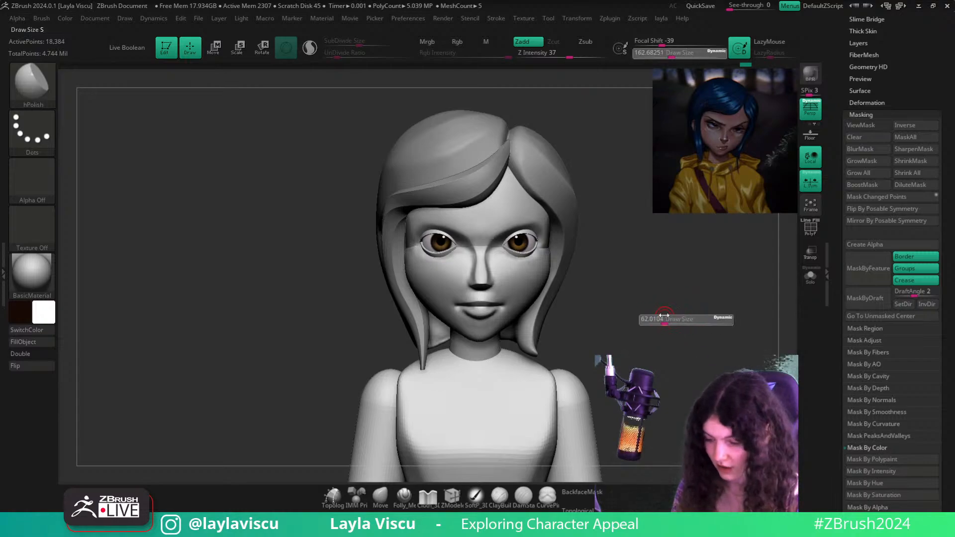
{"action": "left_click", "coordinate": [381, 494]}
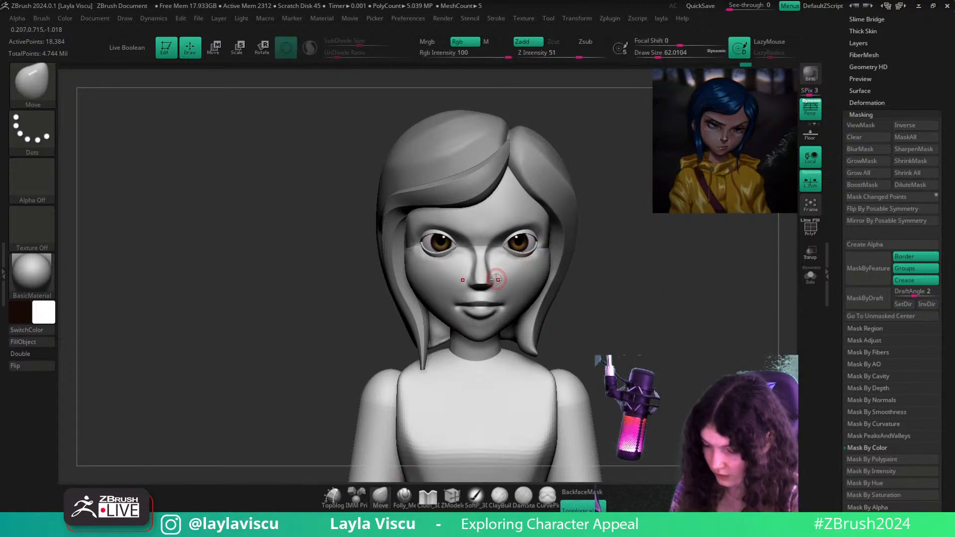
{"action": "key", "text": "s"}
{"action": "key", "text": "s"}
{"action": "left_click_drag", "start_coordinate": [501, 278], "coordinate": [505, 278]}
{"action": "left_click_drag", "start_coordinate": [497, 279], "coordinate": [487, 256]}
{"action": "key", "text": "s"}
{"action": "key", "text": "ctrl+z"}
{"action": "key", "text": "s"}
{"action": "left_click_drag", "start_coordinate": [492, 256], "coordinate": [494, 271]}
{"action": "key", "text": "s"}
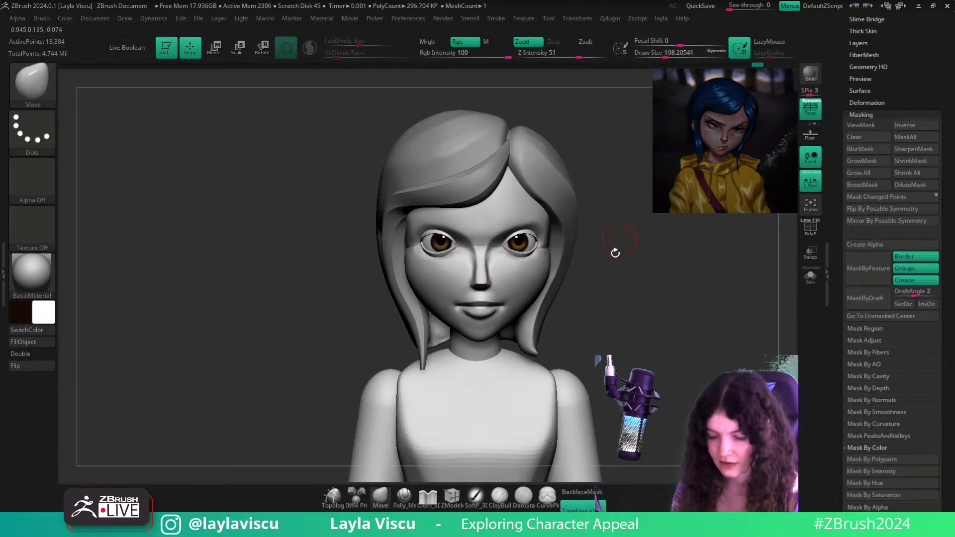
Refine the side of the nose near the nostril with a Move draw size of about 128, checking it from the side
{"action": "left_click_drag", "start_coordinate": [614, 296], "coordinate": [591, 282]}
{"action": "key", "text": "s"}
{"action": "left_click_drag", "start_coordinate": [491, 281], "coordinate": [494, 281]}
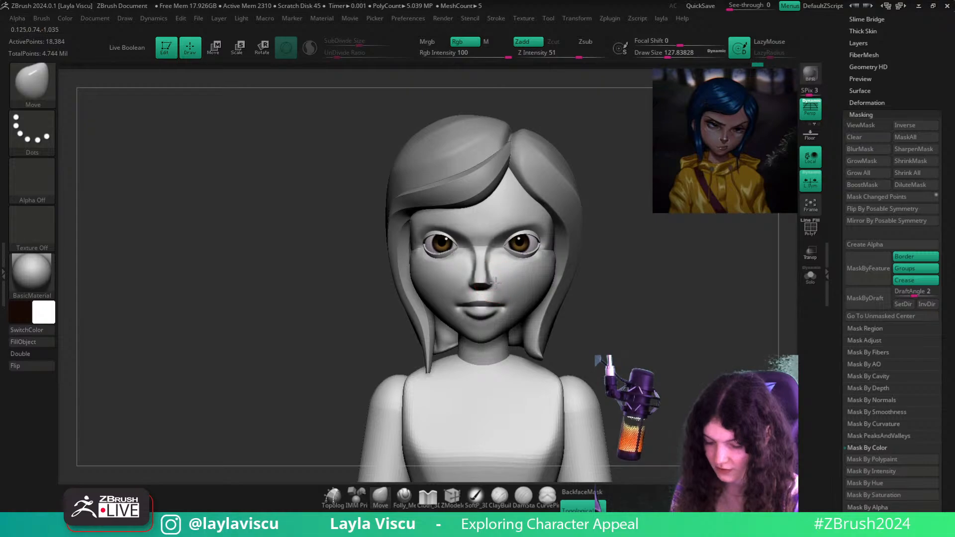
{"action": "left_click_drag", "start_coordinate": [607, 281], "coordinate": [546, 292], "text": "shift"}
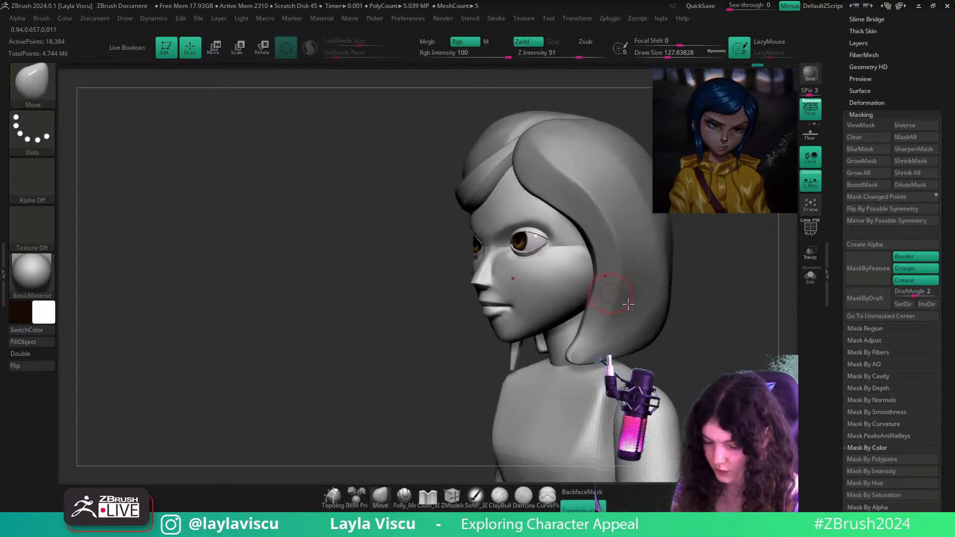
{"action": "left_click_drag", "start_coordinate": [690, 337], "coordinate": [672, 341], "text": "shift"}
Reshape the nose bridge and brow of the head with the Move brush at draw sizes of about 212 and 41
{"action": "key", "text": "s"}
{"action": "left_click_drag", "start_coordinate": [493, 259], "coordinate": [504, 256]}
{"action": "mouse_move", "coordinate": [419, 380]}
{"action": "left_mouse_down"}
{"action": "mouse_move", "coordinate": [646, 270]}
{"action": "mouse_move", "coordinate": [665, 279]}
{"action": "mouse_move", "coordinate": [617, 293]}
{"action": "mouse_move", "coordinate": [618, 312]}
{"action": "mouse_move", "coordinate": [618, 284]}
{"action": "mouse_move", "coordinate": [622, 354]}
{"action": "left_mouse_up"}
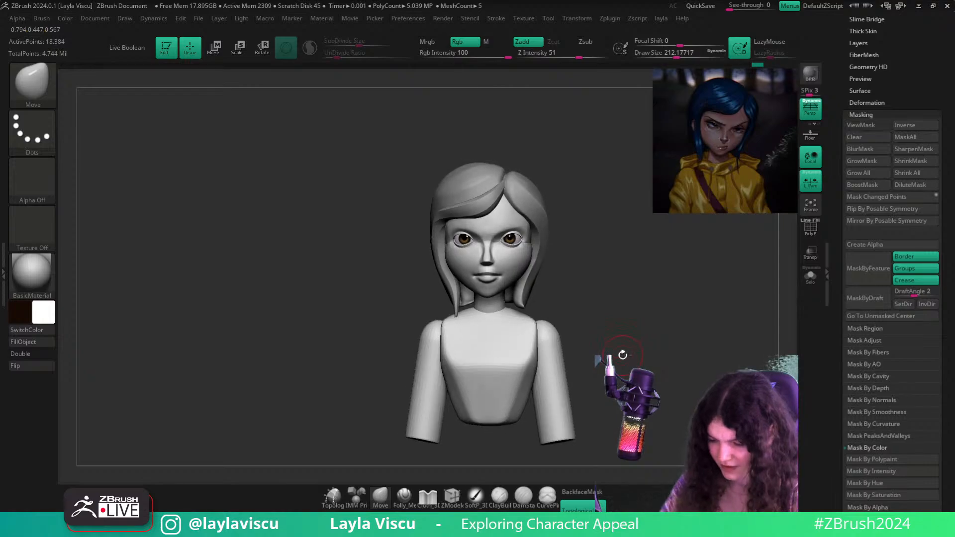
{"action": "right_click_drag", "start_coordinate": [601, 233], "coordinate": [605, 275], "text": "ctrl"}
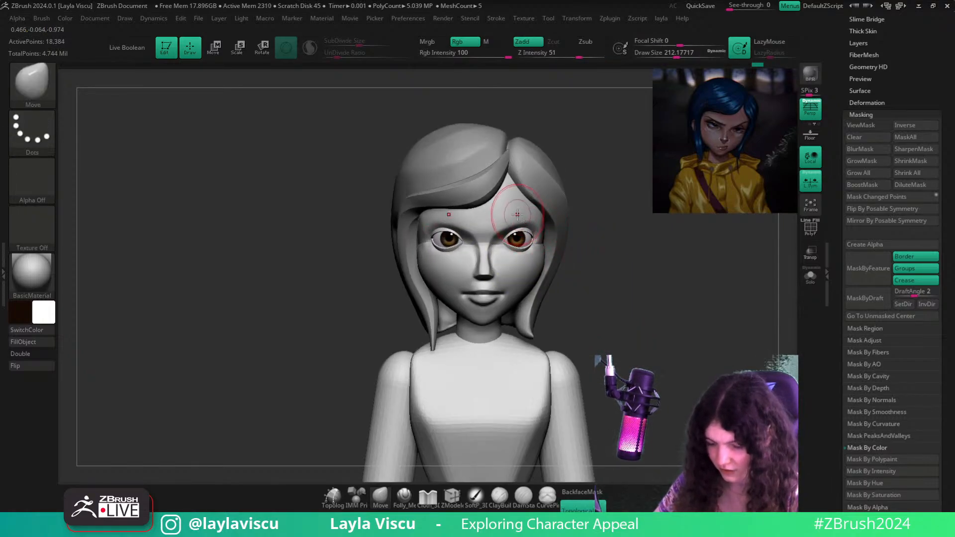
{"action": "key", "text": "s"}
{"action": "left_click_drag", "start_coordinate": [529, 222], "coordinate": [499, 222]}
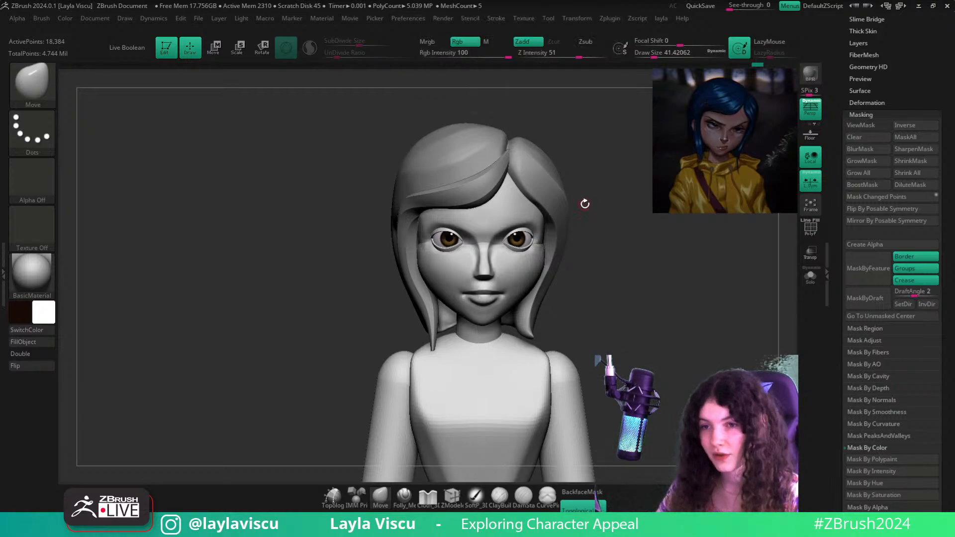
{"action": "mouse_move", "coordinate": [637, 281]}
{"action": "right_mouse_down", "text": "ctrl"}
{"action": "mouse_move", "coordinate": [639, 311]}
{"action": "mouse_move", "coordinate": [624, 302]}
{"action": "right_mouse_up", "text": "ctrl"}
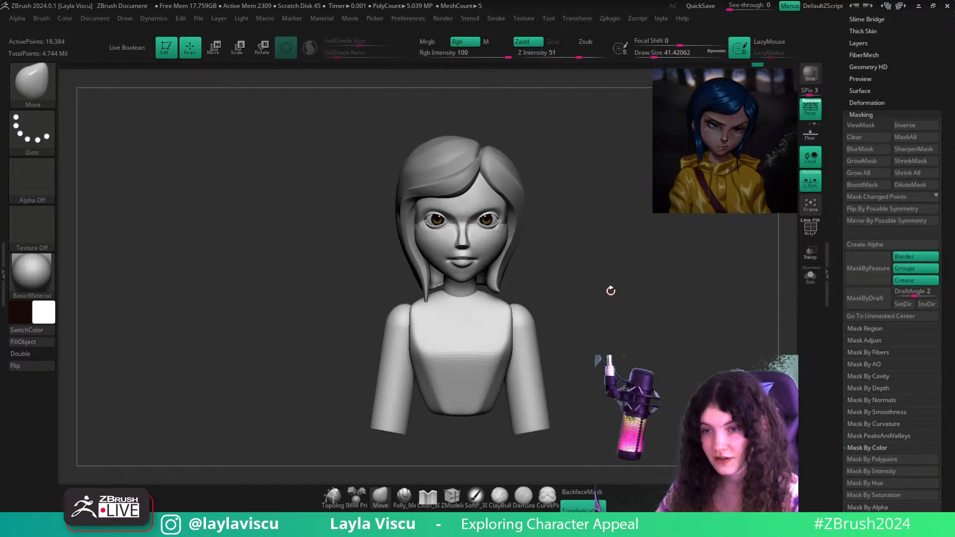
{"action": "right_click_drag", "start_coordinate": [568, 273], "coordinate": [668, 91], "text": "ctrl"}
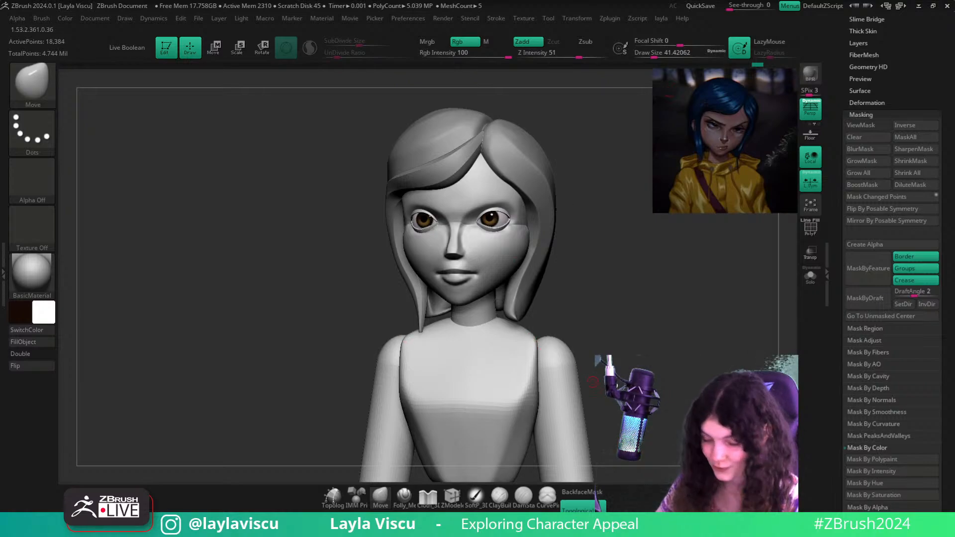
Isolate the head, flatten the temple beside the eye socket with TrimDynamic at a draw size of about 128, and show the whole bust again
{"action": "right_click_drag", "start_coordinate": [639, 291], "coordinate": [603, 300], "text": "ctrl"}
{"action": "key", "text": "b"}
{"action": "left_click", "coordinate": [606, 302]}
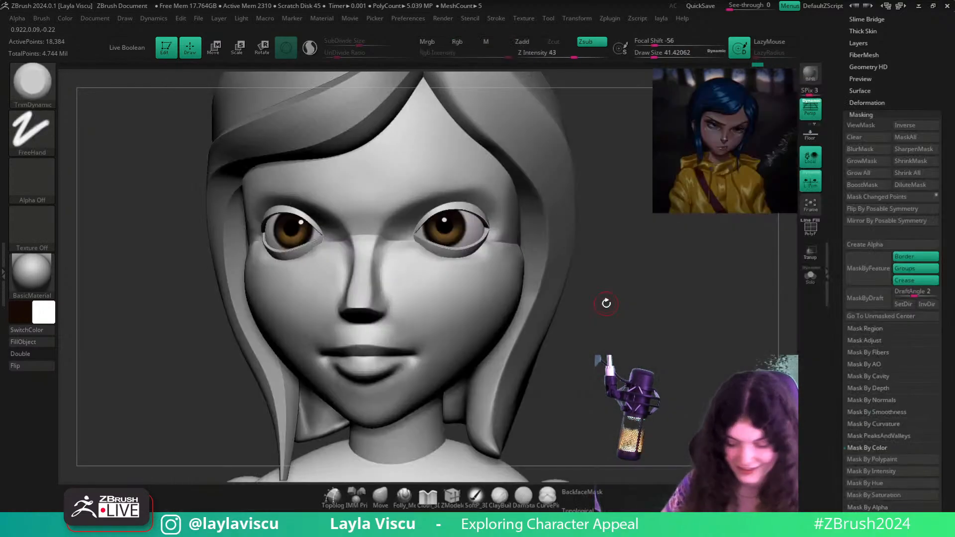
{"action": "key", "text": "s"}
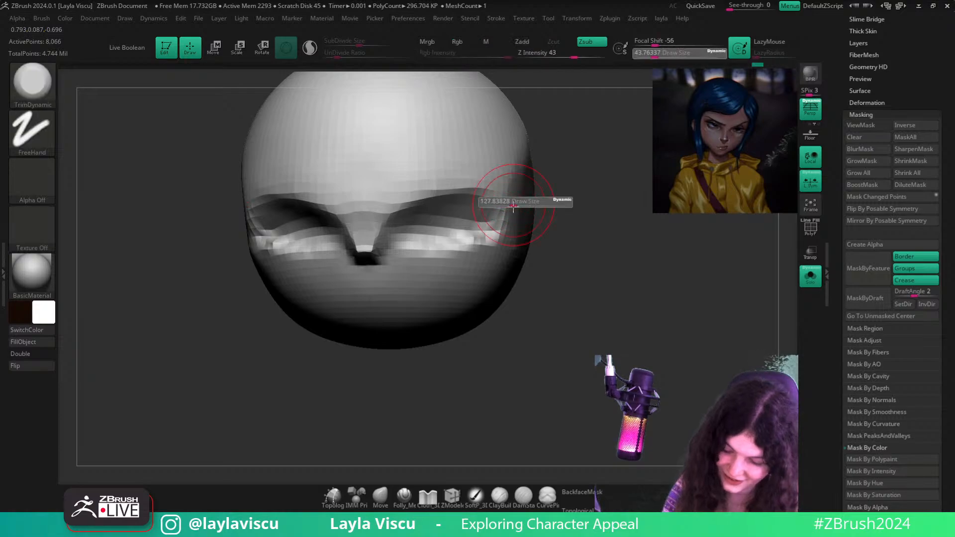
{"action": "mouse_move", "coordinate": [508, 194]}
{"action": "left_mouse_down"}
{"action": "mouse_move", "coordinate": [485, 188]}
{"action": "mouse_move", "coordinate": [511, 191]}
{"action": "left_mouse_up"}
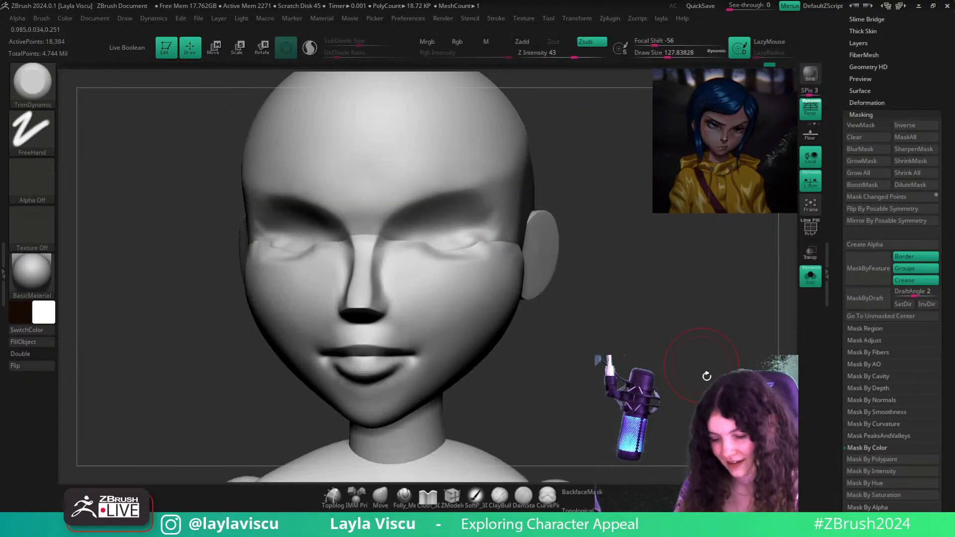
{"action": "right_click_drag", "start_coordinate": [707, 375], "coordinate": [718, 340], "text": "ctrl"}
{"action": "left_click", "coordinate": [812, 276]}
{"action": "mouse_move", "coordinate": [774, 313]}
{"action": "right_mouse_down"}
{"action": "mouse_move", "coordinate": [733, 323]}
{"action": "mouse_move", "coordinate": [761, 326]}
{"action": "right_mouse_up"}
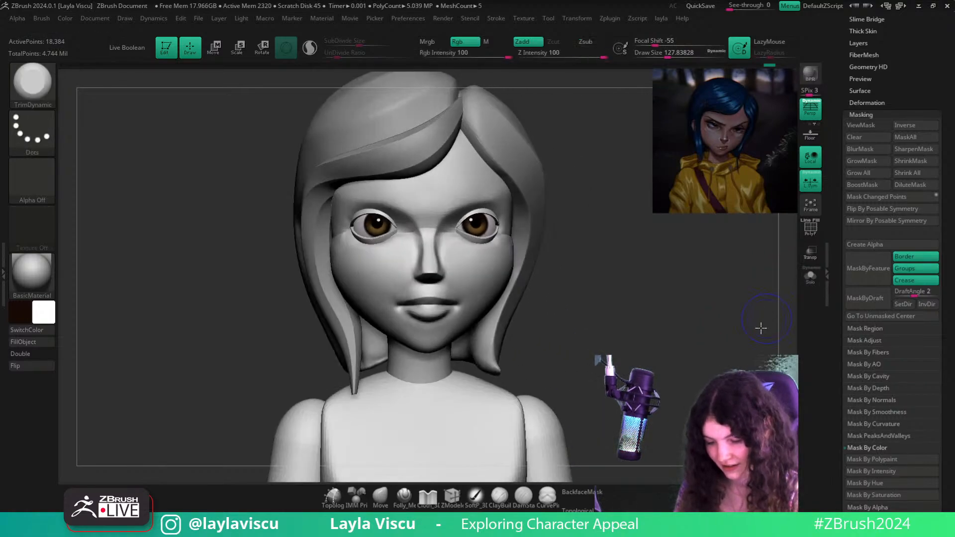
Reshape the face beside the outer eye corner in profile with the Move brush, reducing the draw size from about 149 to 71
{"action": "key", "text": "shift"}
{"action": "mouse_move", "coordinate": [507, 249]}
{"action": "right_mouse_down", "text": "ctrl"}
{"action": "mouse_move", "coordinate": [501, 201]}
{"action": "mouse_move", "coordinate": [633, 279]}
{"action": "mouse_move", "coordinate": [650, 303]}
{"action": "mouse_move", "coordinate": [639, 301]}
{"action": "mouse_move", "coordinate": [723, 333]}
{"action": "mouse_move", "coordinate": [669, 292]}
{"action": "right_mouse_up", "text": "ctrl"}
{"action": "key", "text": "ctrl"}
{"action": "right_click_drag", "start_coordinate": [399, 401], "coordinate": [477, 242], "text": "ctrl"}
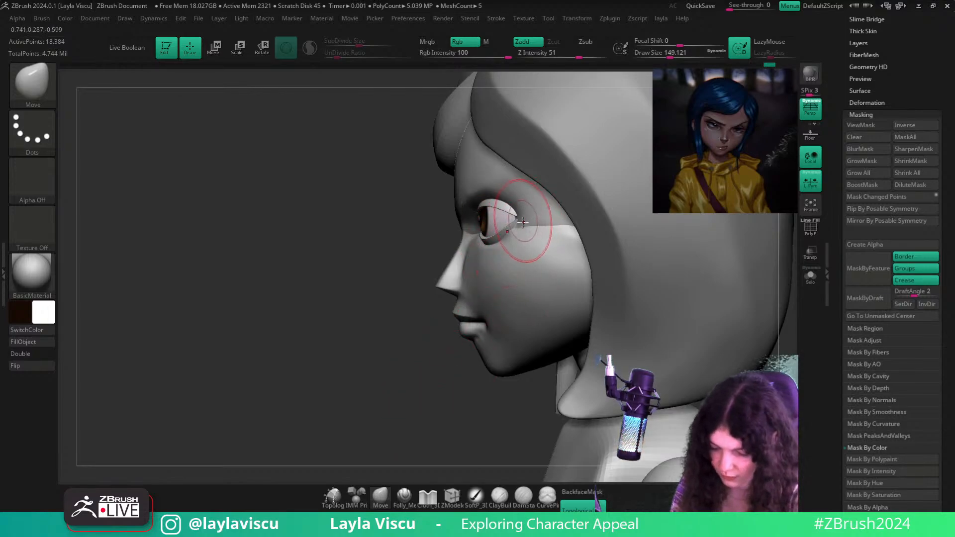
{"action": "key", "text": "s"}
{"action": "left_click_drag", "start_coordinate": [522, 224], "coordinate": [513, 224]}
{"action": "right_click_drag", "start_coordinate": [429, 362], "coordinate": [370, 370]}
{"action": "key", "text": "s"}
{"action": "left_click_drag", "start_coordinate": [504, 242], "coordinate": [499, 243]}
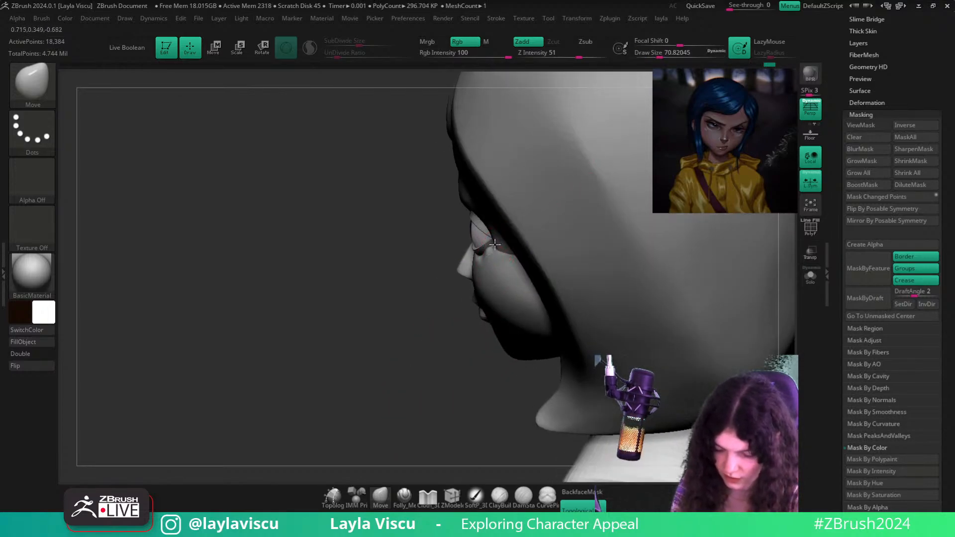
Fit the skin closely around the outer corner of the lower eyelid with the Move brush at draw sizes of about 49 and 90
{"action": "right_click_drag", "start_coordinate": [495, 244], "coordinate": [468, 209], "text": "ctrl"}
{"action": "right_click_drag", "start_coordinate": [437, 315], "coordinate": [472, 244], "text": "ctrl"}
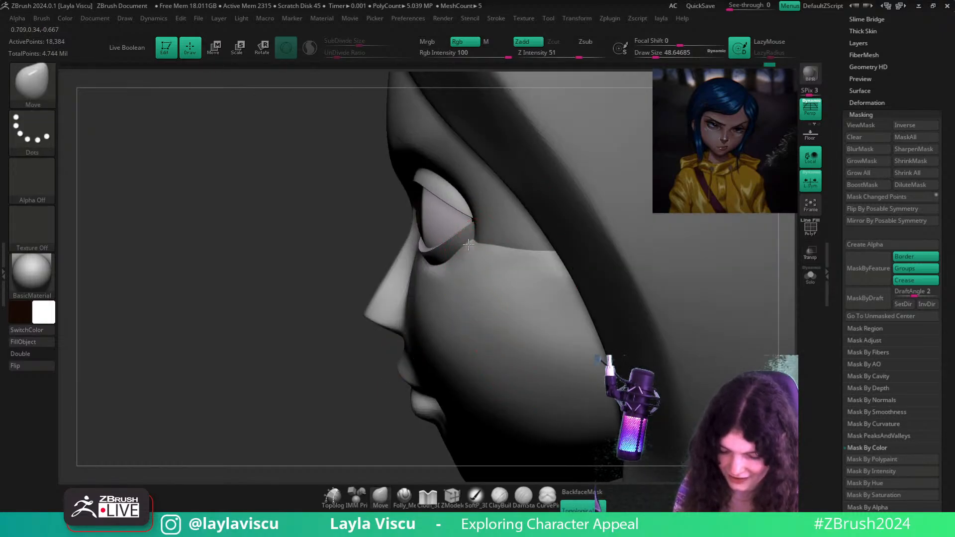
{"action": "key", "text": "s"}
{"action": "left_click_drag", "start_coordinate": [460, 257], "coordinate": [471, 257]}
{"action": "right_click_drag", "start_coordinate": [456, 266], "coordinate": [477, 303], "text": "ctrl"}
{"action": "mouse_move", "coordinate": [477, 303]}
{"action": "right_mouse_down"}
{"action": "mouse_move", "coordinate": [572, 259]}
{"action": "mouse_move", "coordinate": [686, 347]}
{"action": "mouse_move", "coordinate": [607, 293]}
{"action": "mouse_move", "coordinate": [497, 319]}
{"action": "right_mouse_up"}
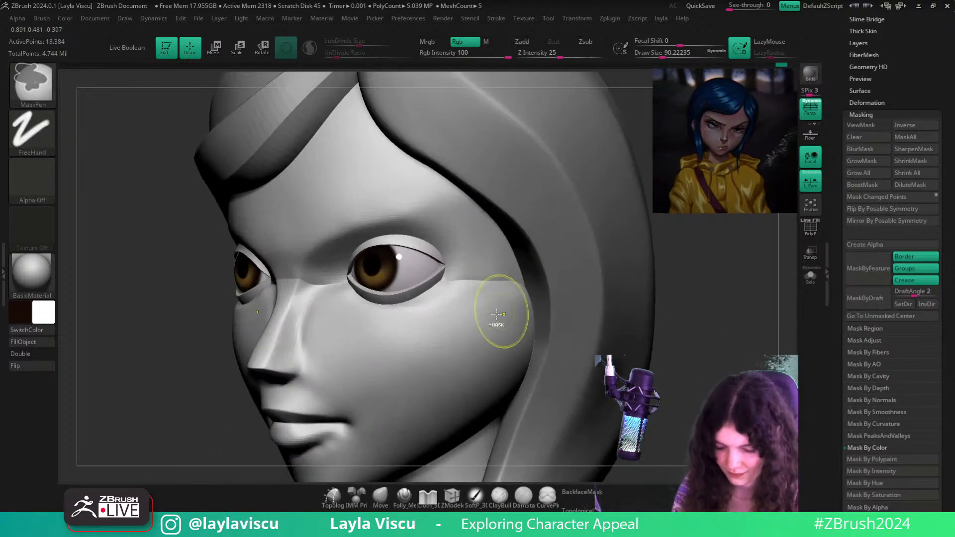
Turn off topological masking and reshape the cheekbone edge beside the eye with Move draw sizes of about 116 and 62
{"action": "left_click", "coordinate": [579, 510]}
{"action": "key", "text": "s"}
{"action": "left_click_drag", "start_coordinate": [445, 279], "coordinate": [449, 280]}
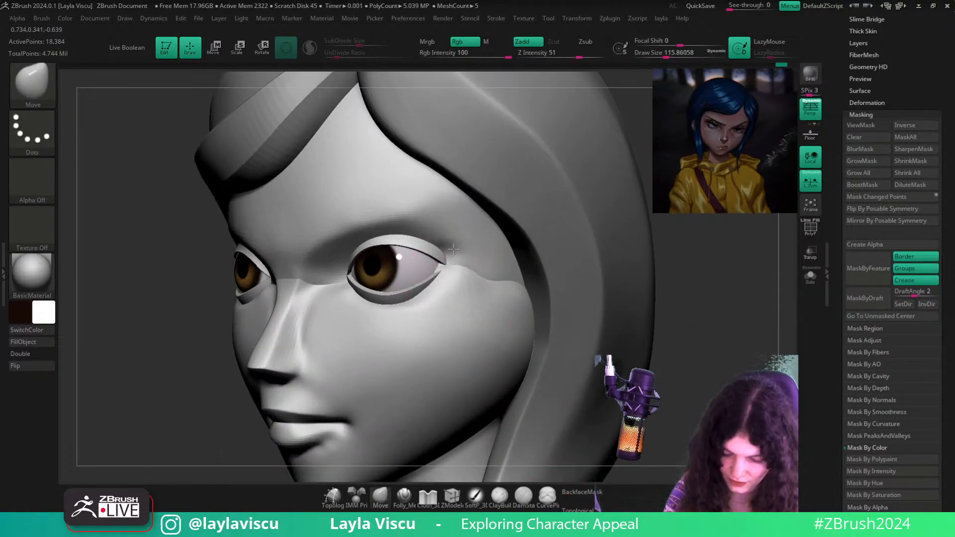
{"action": "key", "text": "s"}
{"action": "left_click_drag", "start_coordinate": [514, 270], "coordinate": [496, 282]}
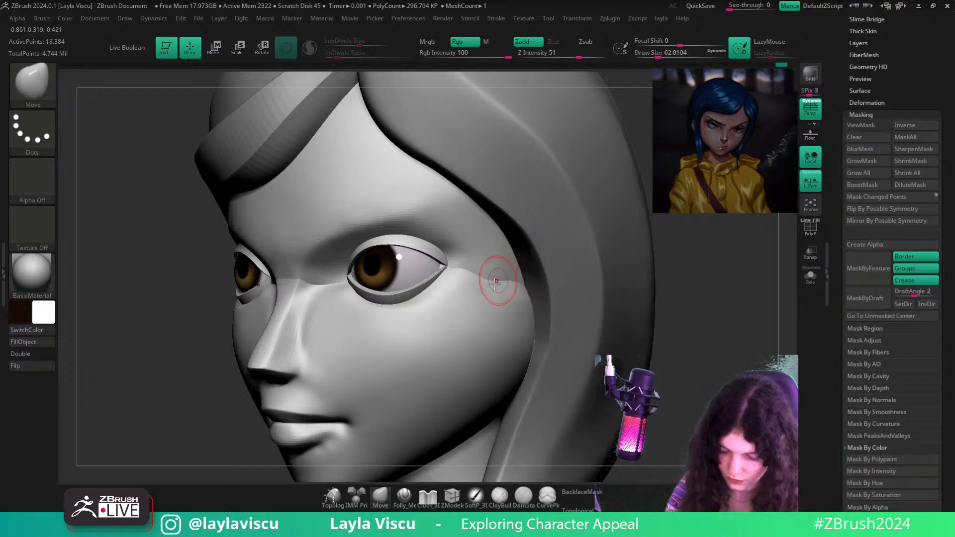
{"action": "key", "text": "f"}
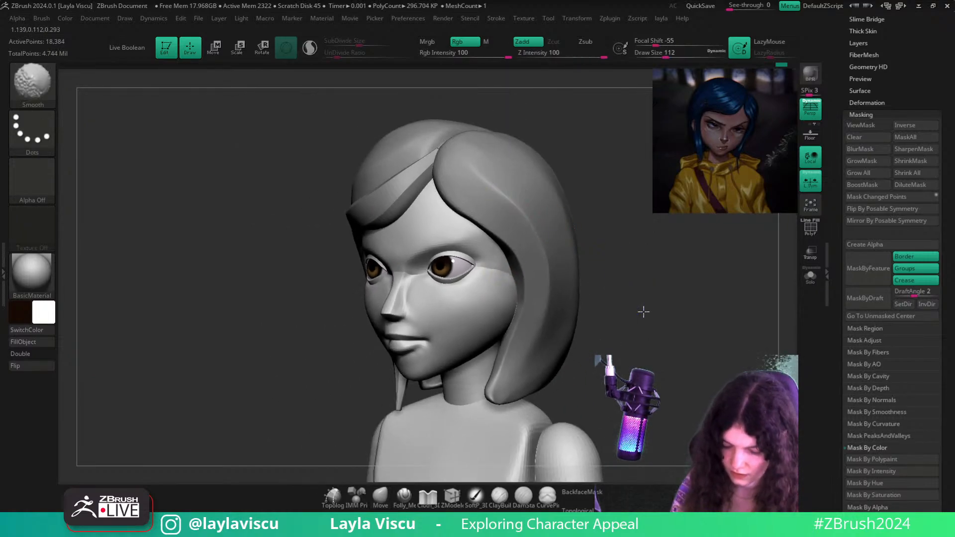
{"action": "key", "text": "shift"}
Select the PM3D_Sphere3D2 eyelids and rotate them slightly in the front view to adjust their tilt
{"action": "left_click", "coordinate": [512, 275], "text": "alt"}
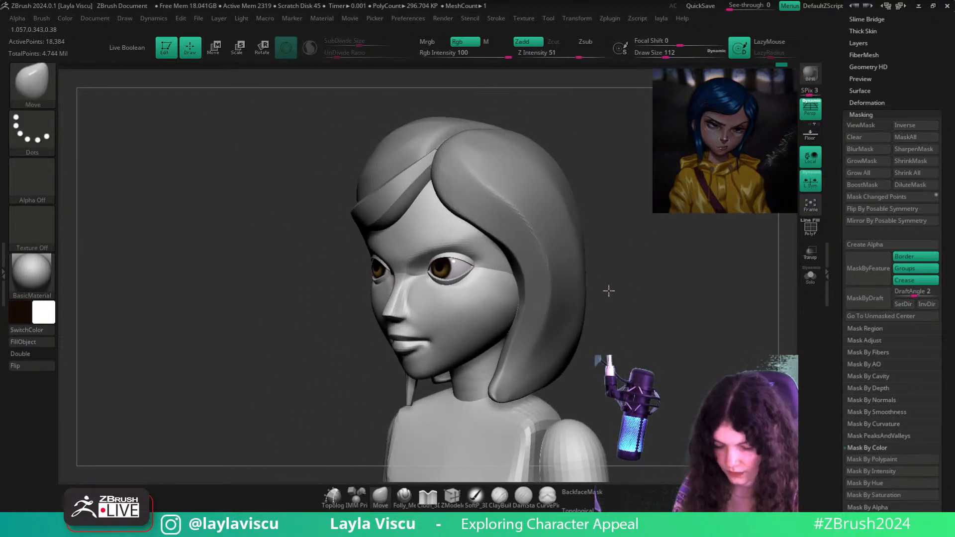
{"action": "mouse_move", "coordinate": [607, 290]}
{"action": "left_mouse_down"}
{"action": "mouse_move", "coordinate": [652, 249]}
{"action": "mouse_move", "coordinate": [639, 330]}
{"action": "left_mouse_up"}
{"action": "key", "text": "w"}
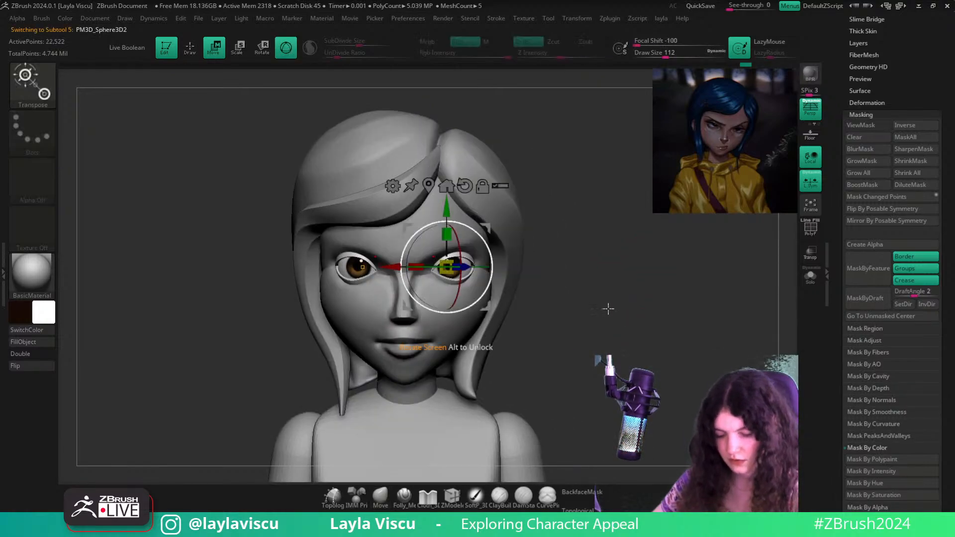
{"action": "left_click_drag", "start_coordinate": [486, 282], "coordinate": [430, 305]}
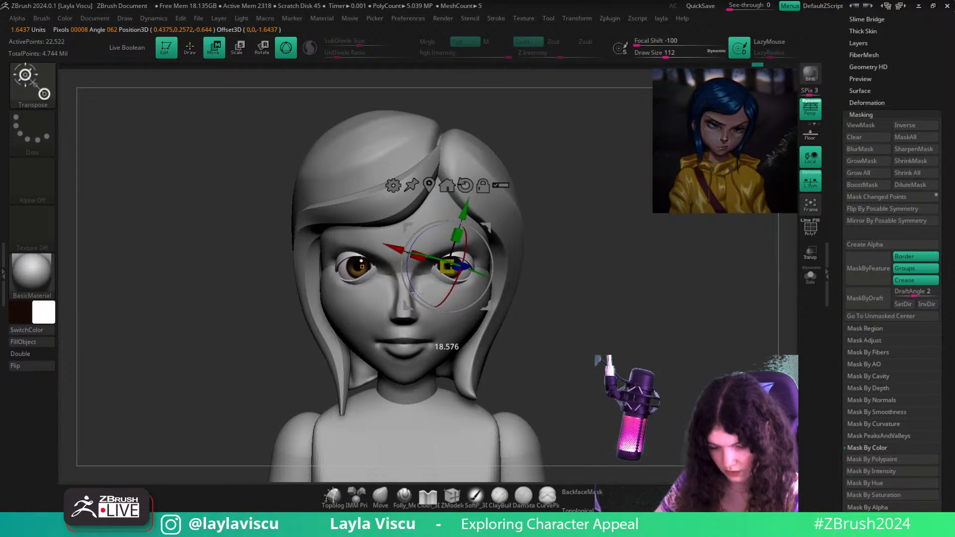
{"action": "left_click_drag", "start_coordinate": [416, 296], "coordinate": [421, 299]}
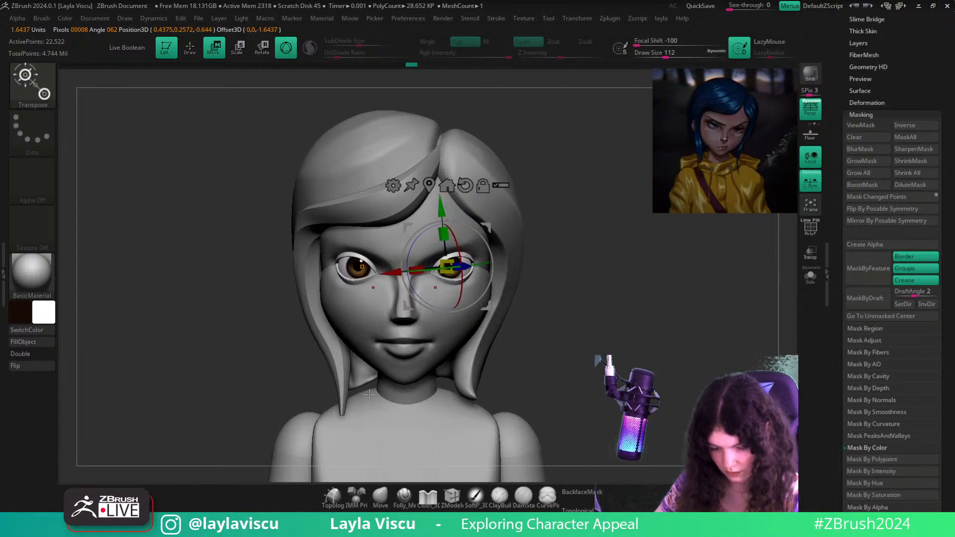
Return to the coraline head with the Move brush and briefly isolate it to adjust the area in front of the ear at draw size about 197
{"action": "left_click", "coordinate": [379, 497]}
{"action": "mouse_move", "coordinate": [522, 337]}
{"action": "left_mouse_down"}
{"action": "mouse_move", "coordinate": [473, 320]}
{"action": "mouse_move", "coordinate": [565, 298]}
{"action": "mouse_move", "coordinate": [527, 279]}
{"action": "left_mouse_up"}
{"action": "left_click", "coordinate": [502, 268], "text": "alt"}
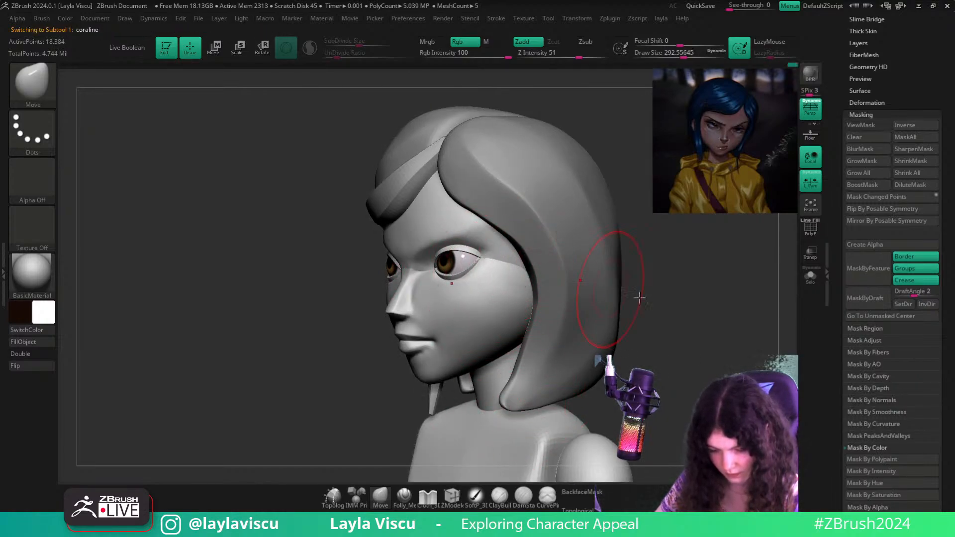
{"action": "left_click_drag", "start_coordinate": [640, 297], "coordinate": [696, 323]}
{"action": "left_click", "coordinate": [810, 274]}
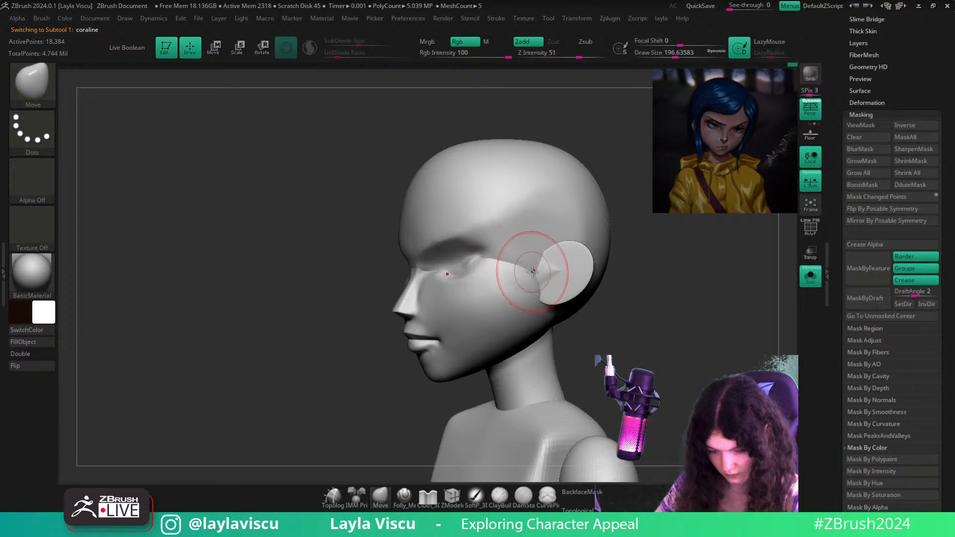
{"action": "left_click", "coordinate": [809, 277]}
Adjust the ear from the side with the Move brush at a draw size of about 163 and turn topological masking on
{"action": "mouse_move", "coordinate": [696, 292]}
{"action": "right_mouse_down", "text": "shift"}
{"action": "mouse_move", "coordinate": [725, 294]}
{"action": "mouse_move", "coordinate": [646, 307]}
{"action": "mouse_move", "coordinate": [696, 309]}
{"action": "mouse_move", "coordinate": [647, 279]}
{"action": "right_mouse_up", "text": "shift"}
{"action": "key", "text": "s"}
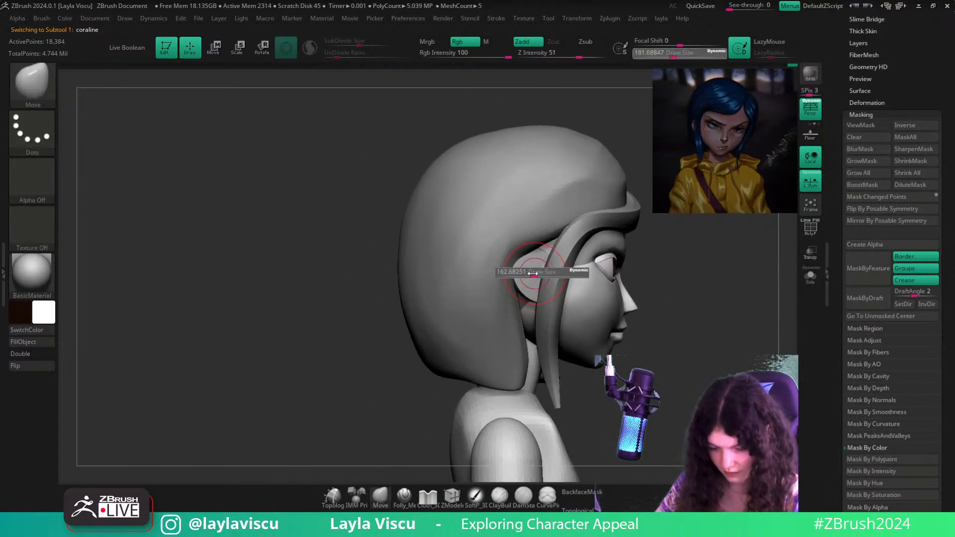
{"action": "left_click_drag", "start_coordinate": [539, 267], "coordinate": [517, 287]}
{"action": "left_click", "coordinate": [567, 504]}
{"action": "key", "text": "s"}
{"action": "right_click_drag", "start_coordinate": [528, 259], "coordinate": [588, 232]}
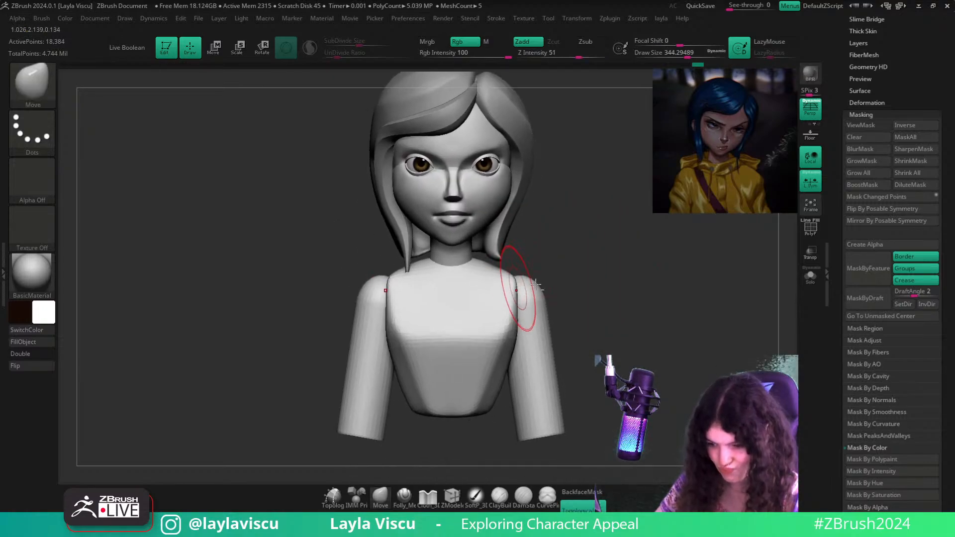
Isolate the head subtool, display its polygroup wireframe and show only the ears
{"action": "left_click", "coordinate": [811, 277]}
{"action": "mouse_move", "coordinate": [565, 199]}
{"action": "right_mouse_down", "text": "ctrl"}
{"action": "mouse_move", "coordinate": [546, 227]}
{"action": "mouse_move", "coordinate": [590, 211]}
{"action": "right_mouse_up", "text": "ctrl"}
{"action": "key", "text": "shift+f"}
{"action": "left_click", "coordinate": [495, 164], "text": "alt"}
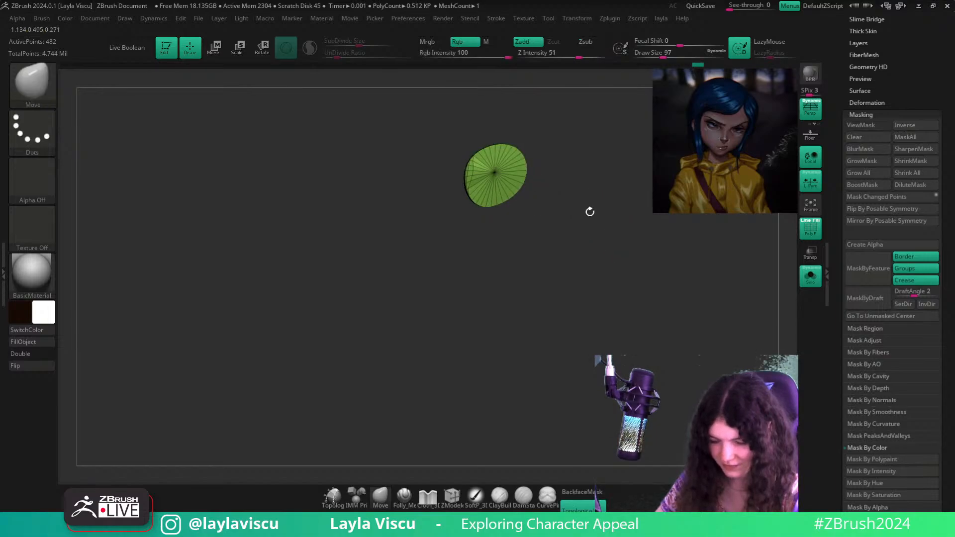
Try smoothing the flat ear with Sculptris Pro enabled at a draw size of 97
{"action": "left_click", "coordinate": [310, 50]}
{"action": "right_click_drag", "start_coordinate": [498, 187], "coordinate": [495, 199], "text": "ctrl"}
{"action": "left_click_drag", "start_coordinate": [492, 173], "coordinate": [503, 145], "text": "shift"}
{"action": "key", "text": "ctrl+z"}
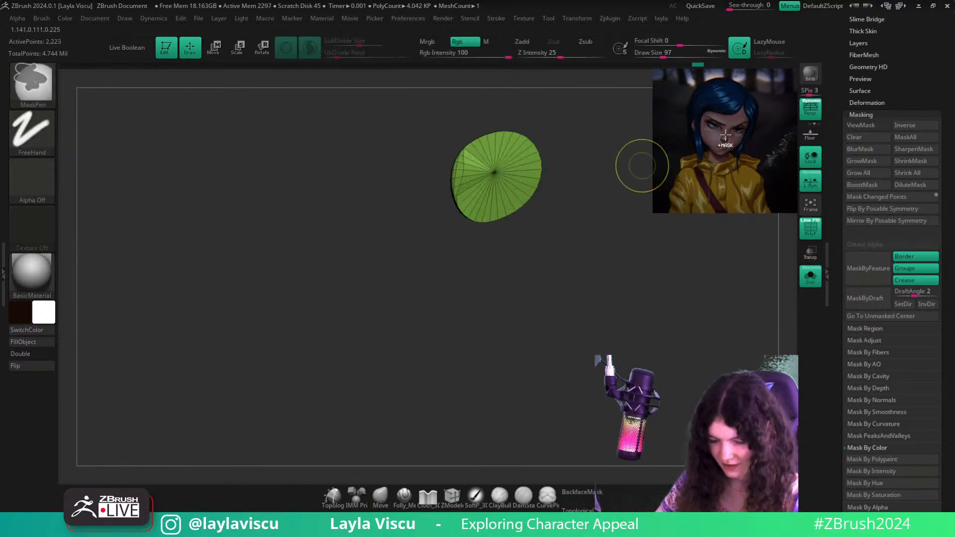
Try to remesh the isolated ears with DynaMesh, first at resolution 128 and again at a higher resolution
{"action": "scroll", "coordinate": [883, 133], "scroll_direction": "up", "scroll_amount": 3}
{"action": "left_click", "coordinate": [869, 139]}
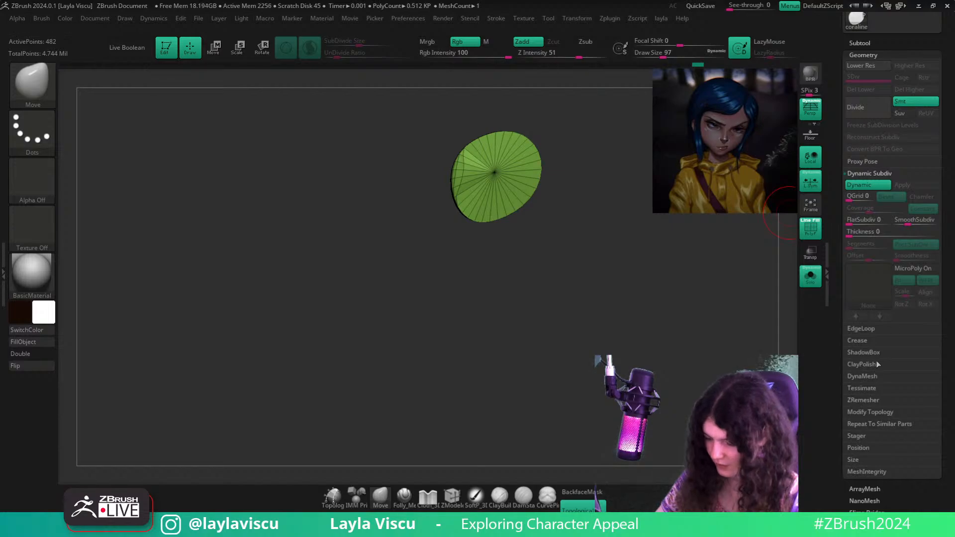
{"action": "left_click", "coordinate": [869, 379]}
{"action": "left_click", "coordinate": [862, 250]}
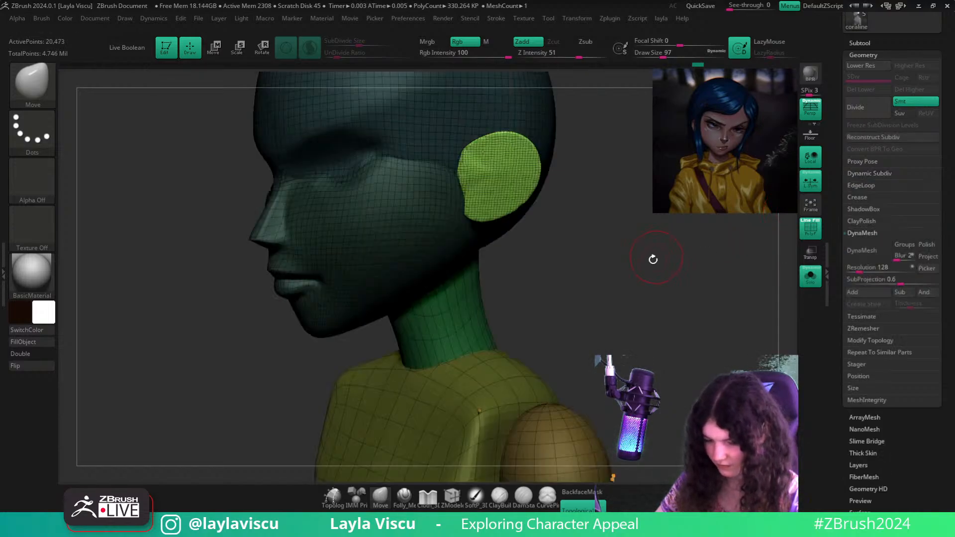
{"action": "left_click_drag", "start_coordinate": [626, 251], "coordinate": [605, 251]}
{"action": "key", "text": "ctrl+z"}
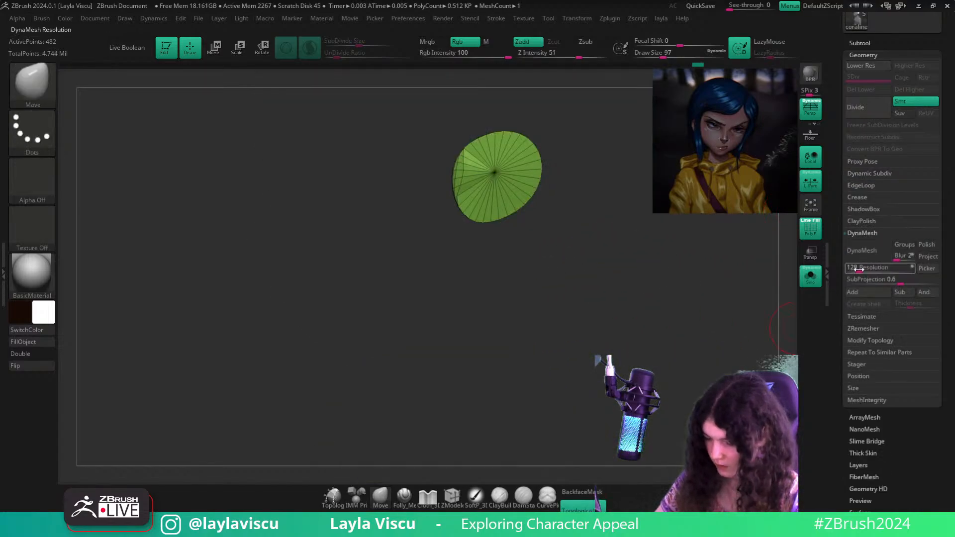
{"action": "left_click_drag", "start_coordinate": [857, 269], "coordinate": [864, 269]}
{"action": "left_click", "coordinate": [862, 257]}
{"action": "key", "text": "ctrl+z"}
Remesh the ears with DynaMesh at a resolution of 680 and inspect them against the head
{"action": "left_click", "coordinate": [873, 269]}
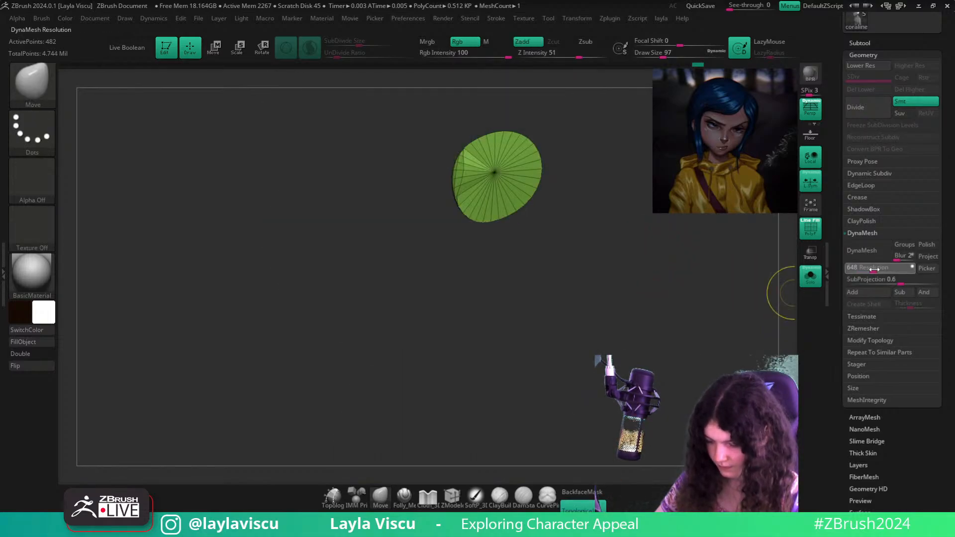
{"action": "left_click", "coordinate": [859, 255]}
{"action": "mouse_move", "coordinate": [702, 275]}
{"action": "left_mouse_down"}
{"action": "mouse_move", "coordinate": [653, 280]}
{"action": "mouse_move", "coordinate": [694, 278]}
{"action": "left_mouse_up"}
{"action": "left_click_drag", "start_coordinate": [611, 236], "coordinate": [629, 289]}
{"action": "right_click_drag", "start_coordinate": [629, 289], "coordinate": [634, 318], "text": "ctrl"}
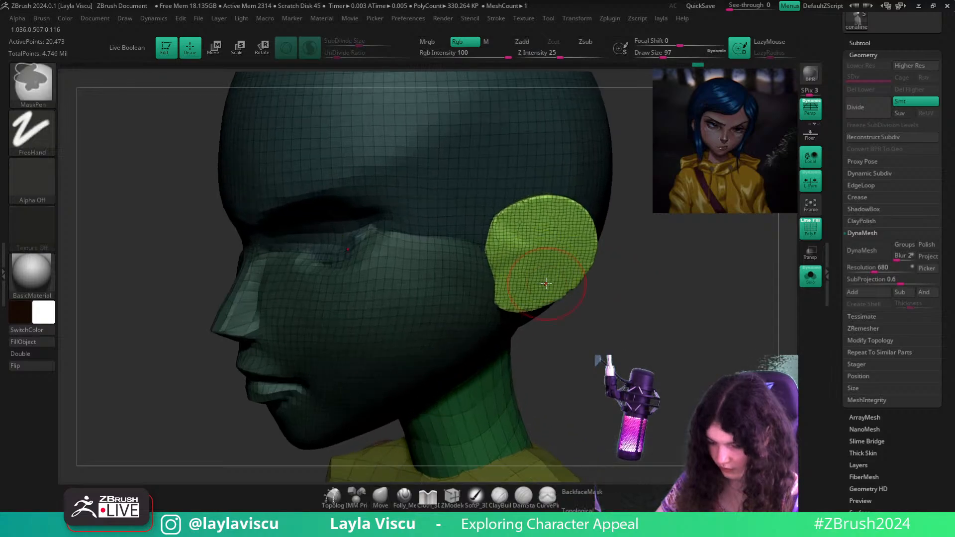
Isolate the remeshed ears and try smoothing their surface
{"action": "left_click", "coordinate": [538, 251], "text": "ctrl+shift"}
{"action": "left_click_drag", "start_coordinate": [563, 258], "coordinate": [559, 287], "text": "shift"}
{"action": "key", "text": "ctrl+z"}
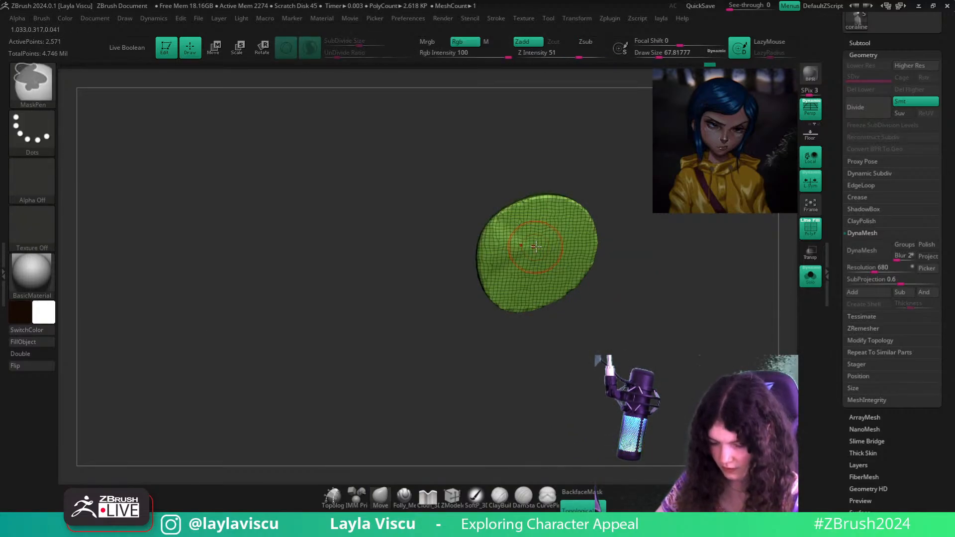
Try smoothing the ear with Sculptris Pro at a draw size of about 49, show the full head and undo the smoothing
{"action": "left_click", "coordinate": [655, 54]}
{"action": "mouse_move", "coordinate": [514, 260]}
{"action": "left_mouse_down", "text": "shift"}
{"action": "mouse_move", "coordinate": [573, 245]}
{"action": "mouse_move", "coordinate": [536, 252]}
{"action": "left_mouse_up", "text": "shift"}
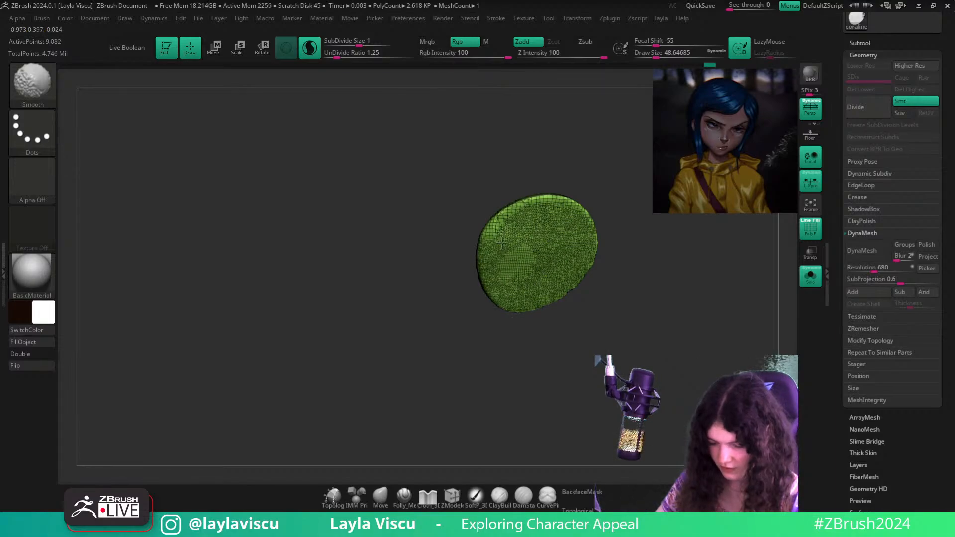
{"action": "left_click", "coordinate": [652, 293], "text": "ctrl+shift"}
{"action": "key", "text": "ctrl+z"}
{"action": "key", "text": "ctrl+z"}
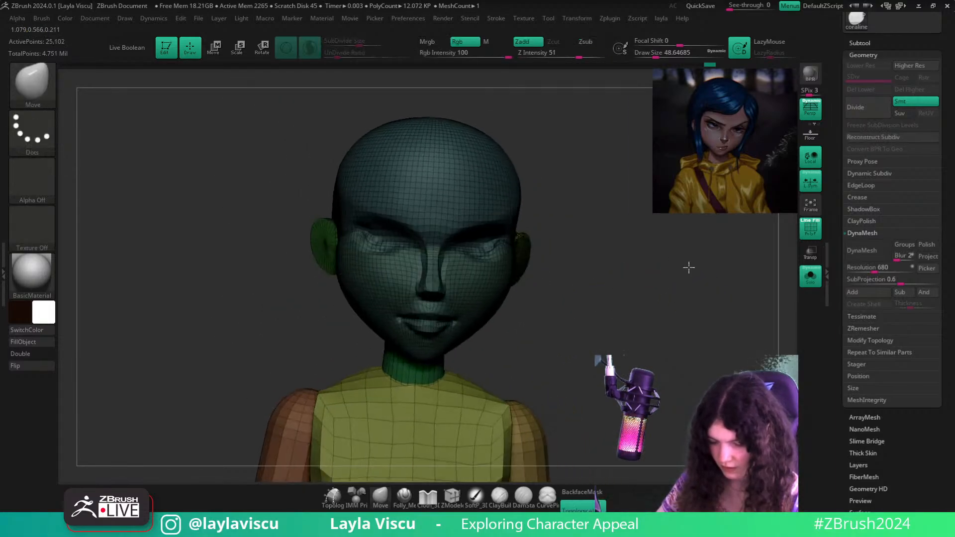
{"action": "key", "text": "ctrl+z"}
{"action": "key", "text": "ctrl+z"}
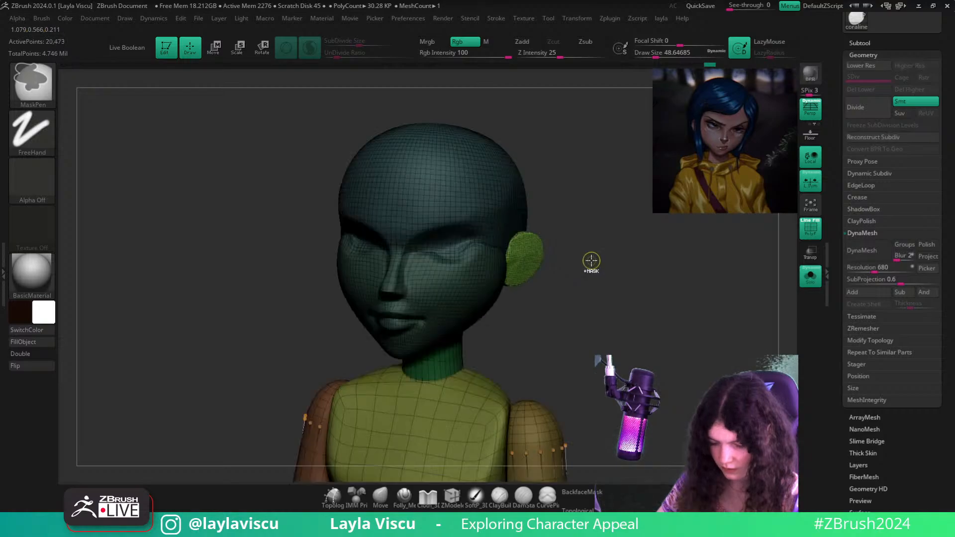
Undo the DynaMesh remeshing of the ears at resolution 680
{"action": "key", "text": "ctrl+z"}
{"action": "key", "text": "ctrl+z"}
{"action": "left_click_drag", "start_coordinate": [609, 257], "coordinate": [586, 257], "text": "shift"}
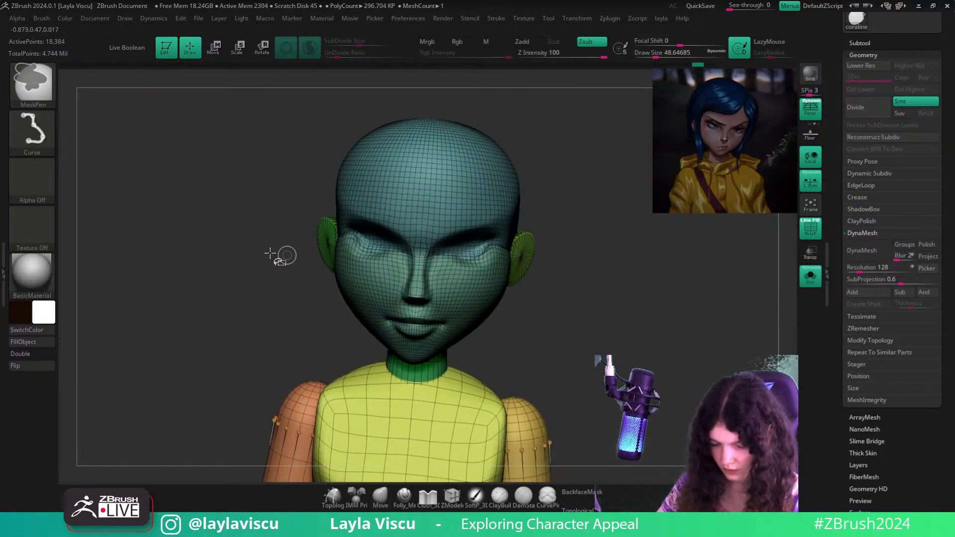
Hide both ears, invert the visibility to isolate them and remesh them with DynaMesh at resolution 128
{"action": "left_click", "coordinate": [326, 242], "text": "ctrl+shift"}
{"action": "left_click", "coordinate": [326, 242], "text": "ctrl+shift"}
{"action": "left_click", "coordinate": [519, 248], "text": "ctrl+shift"}
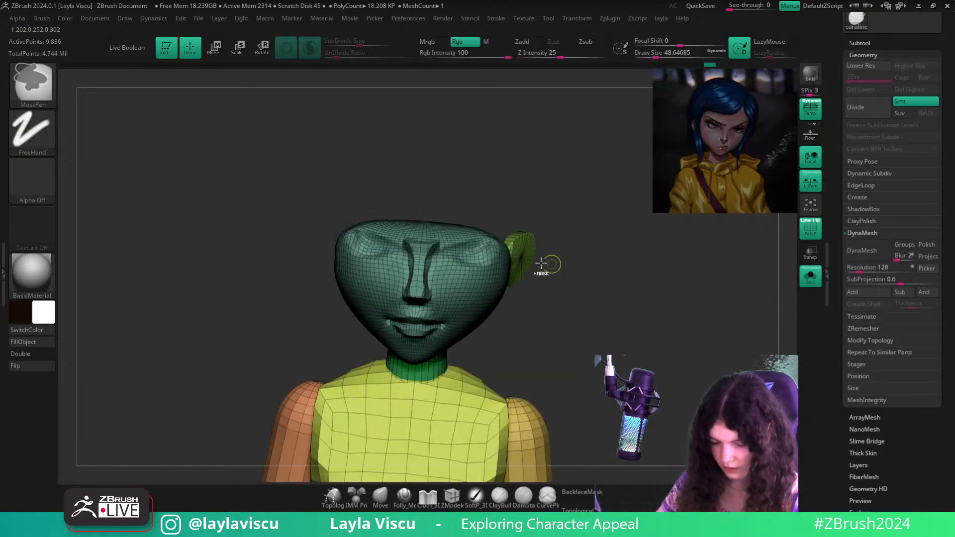
{"action": "key", "text": "ctrl+z"}
{"action": "left_click", "coordinate": [532, 260], "text": "ctrl+shift"}
{"action": "left_click", "coordinate": [16, 99], "text": "ctrl+shift"}
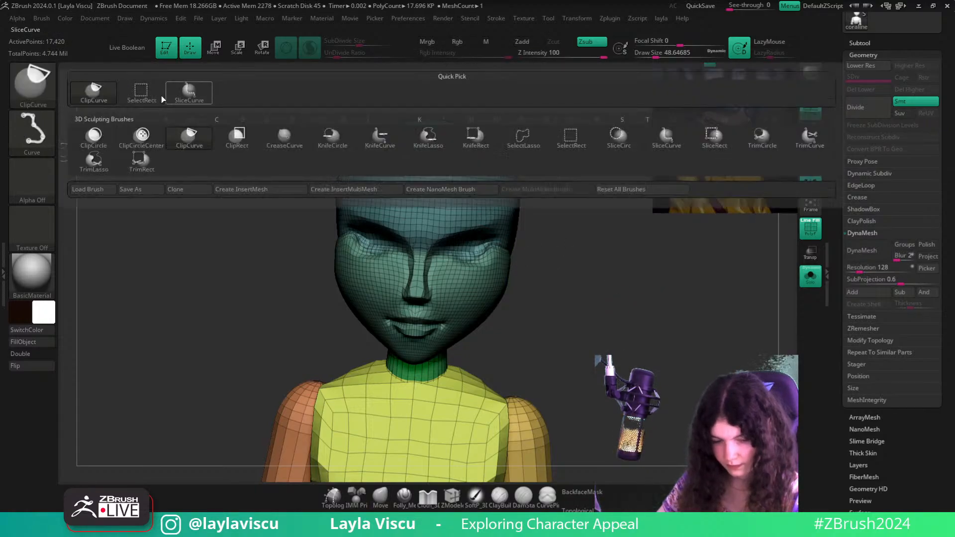
{"action": "left_click", "coordinate": [157, 95], "text": "ctrl+shift"}
{"action": "left_click_drag", "start_coordinate": [550, 290], "coordinate": [572, 304], "text": "ctrl+shift"}
{"action": "left_click", "coordinate": [873, 251]}
Smooth the remeshed ear in side view and turn off the polygroup wireframe to check the whole character
{"action": "left_click_drag", "start_coordinate": [594, 273], "coordinate": [543, 277]}
{"action": "right_click_drag", "start_coordinate": [558, 267], "coordinate": [544, 304], "text": "ctrl"}
{"action": "mouse_move", "coordinate": [501, 264]}
{"action": "left_mouse_down", "text": "shift"}
{"action": "mouse_move", "coordinate": [503, 272]}
{"action": "mouse_move", "coordinate": [549, 239]}
{"action": "left_mouse_up", "text": "shift"}
{"action": "key", "text": "shift+d"}
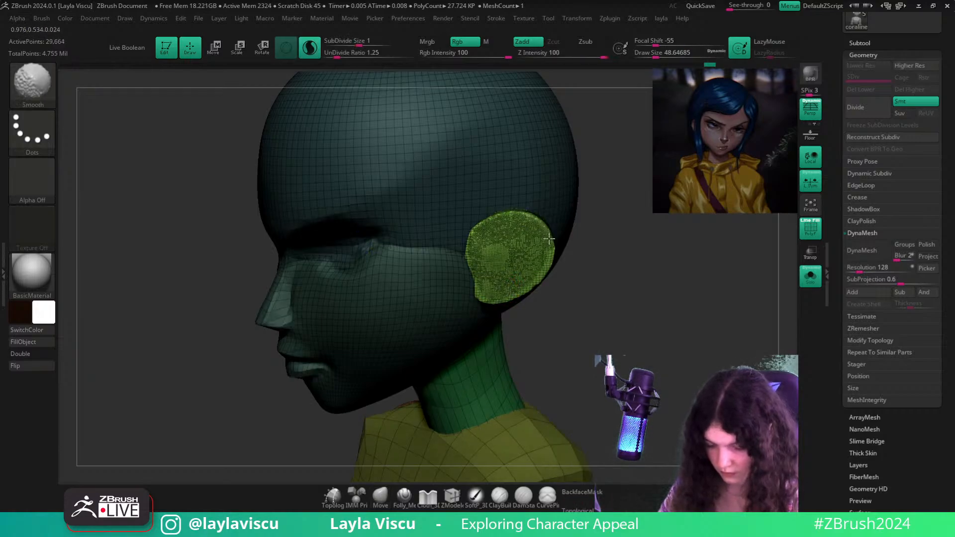
{"action": "key", "text": "shift+f"}
{"action": "mouse_move", "coordinate": [665, 298]}
{"action": "left_mouse_down"}
{"action": "mouse_move", "coordinate": [673, 304]}
{"action": "mouse_move", "coordinate": [594, 315]}
{"action": "mouse_move", "coordinate": [662, 266]}
{"action": "mouse_move", "coordinate": [701, 308]}
{"action": "mouse_move", "coordinate": [731, 299]}
{"action": "mouse_move", "coordinate": [713, 305]}
{"action": "left_mouse_up"}
{"action": "right_click_drag", "start_coordinate": [669, 299], "coordinate": [601, 261], "text": "ctrl"}
{"action": "left_click_drag", "start_coordinate": [634, 278], "coordinate": [687, 278]}
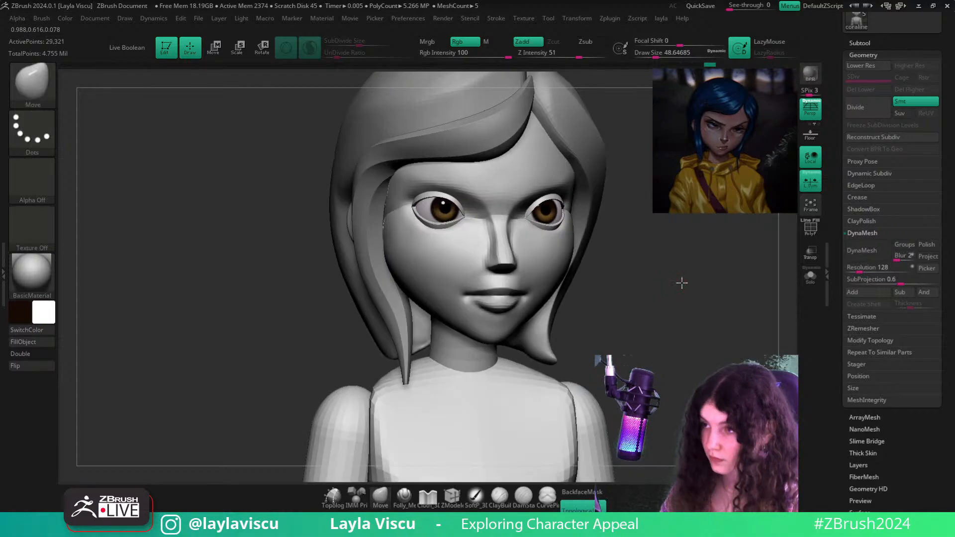
Sculpt around the underside of the nose with the Folly_Mech Cut brush at a draw size of about 54
{"action": "left_click", "coordinate": [405, 496]}
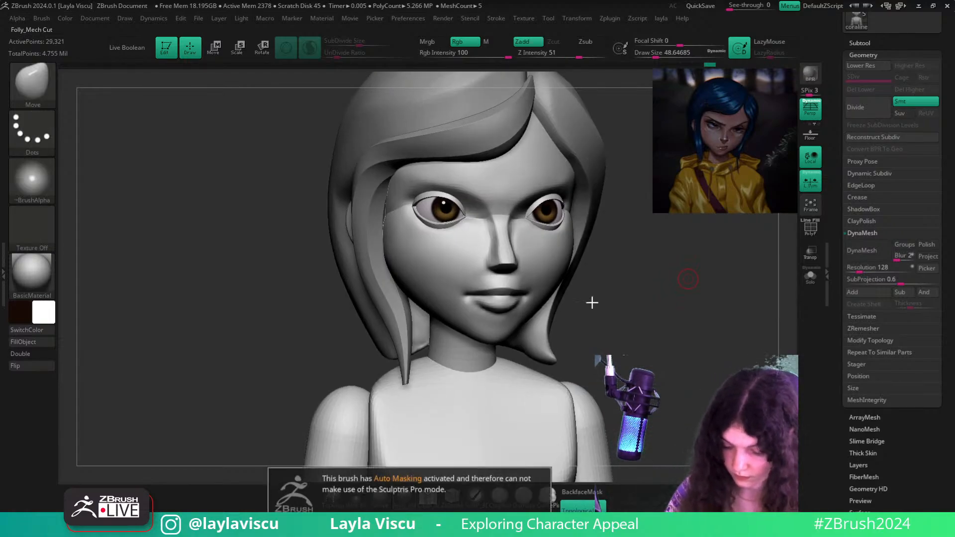
{"action": "left_click_drag", "start_coordinate": [571, 352], "coordinate": [590, 345]}
{"action": "key", "text": "s"}
{"action": "left_click", "coordinate": [509, 267]}
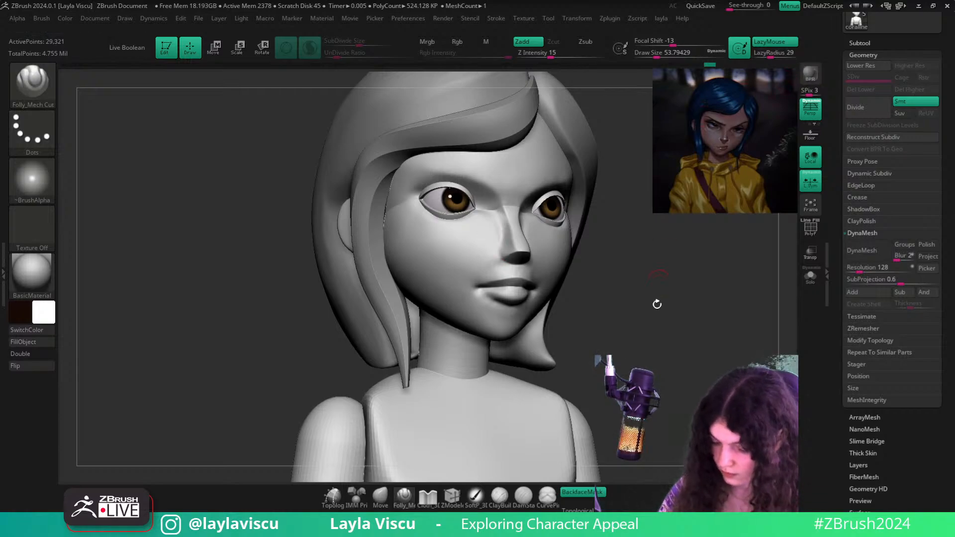
{"action": "left_click_drag", "start_coordinate": [657, 304], "coordinate": [675, 313], "text": "shift"}
{"action": "left_click", "coordinate": [686, 332]}
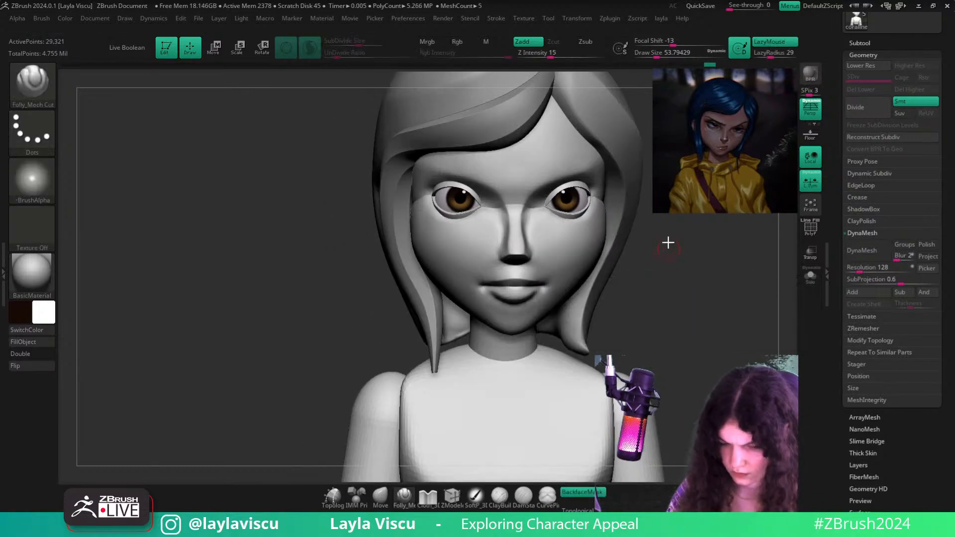
{"action": "mouse_move", "coordinate": [667, 240]}
{"action": "left_mouse_down"}
{"action": "mouse_move", "coordinate": [537, 253]}
{"action": "mouse_move", "coordinate": [504, 218]}
{"action": "left_mouse_up"}
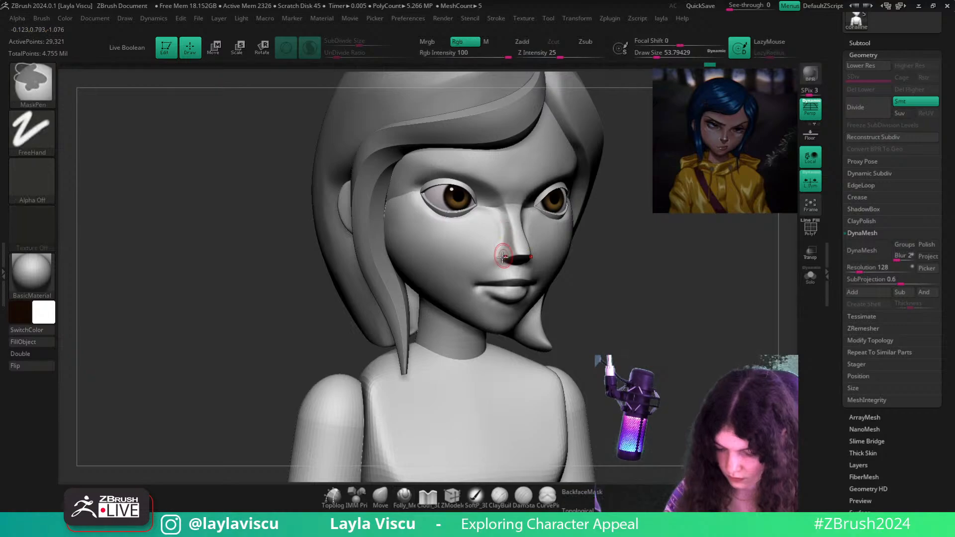
{"action": "left_click_drag", "start_coordinate": [502, 261], "coordinate": [501, 239]}
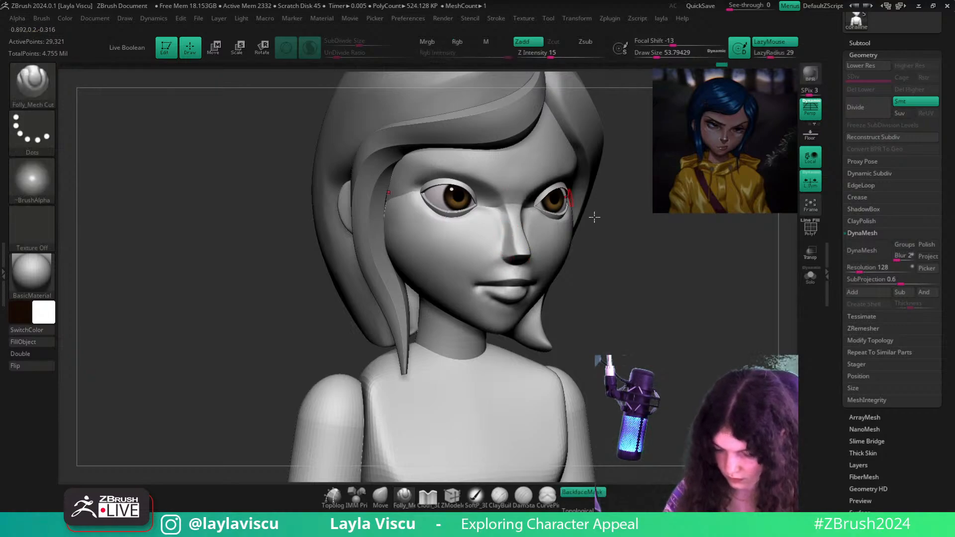
{"action": "left_click_drag", "start_coordinate": [594, 217], "coordinate": [661, 298], "text": "shift"}
Select the hair and pull its back outward in profile with the Move brush at a draw size of about 920
{"action": "left_click", "coordinate": [380, 494]}
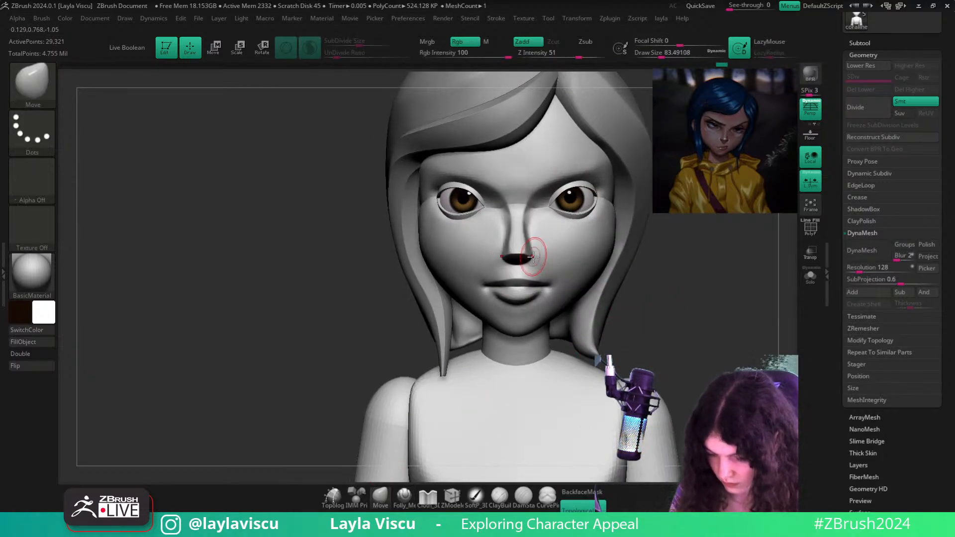
{"action": "right_click_drag", "start_coordinate": [547, 247], "coordinate": [663, 297], "text": "ctrl"}
{"action": "mouse_move", "coordinate": [696, 334]}
{"action": "right_mouse_down", "text": "ctrl"}
{"action": "mouse_move", "coordinate": [702, 329]}
{"action": "mouse_move", "coordinate": [732, 351]}
{"action": "mouse_move", "coordinate": [681, 315]}
{"action": "mouse_move", "coordinate": [589, 332]}
{"action": "right_mouse_up", "text": "ctrl"}
{"action": "left_click", "coordinate": [496, 258], "text": "alt"}
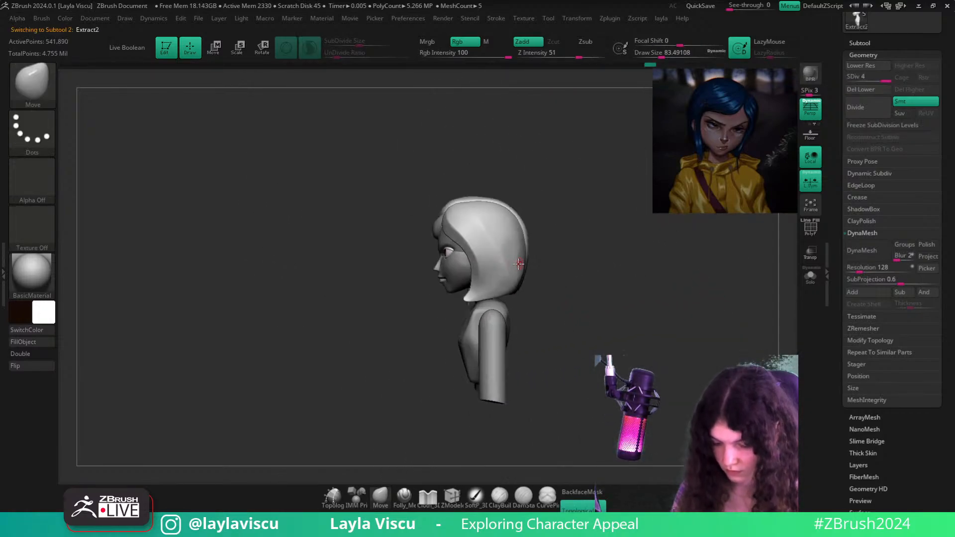
{"action": "key", "text": "s"}
{"action": "key", "text": "s"}
{"action": "mouse_move", "coordinate": [529, 214]}
{"action": "left_mouse_down"}
{"action": "mouse_move", "coordinate": [546, 213]}
{"action": "mouse_move", "coordinate": [525, 223]}
{"action": "left_mouse_up"}
{"action": "key", "text": "s"}
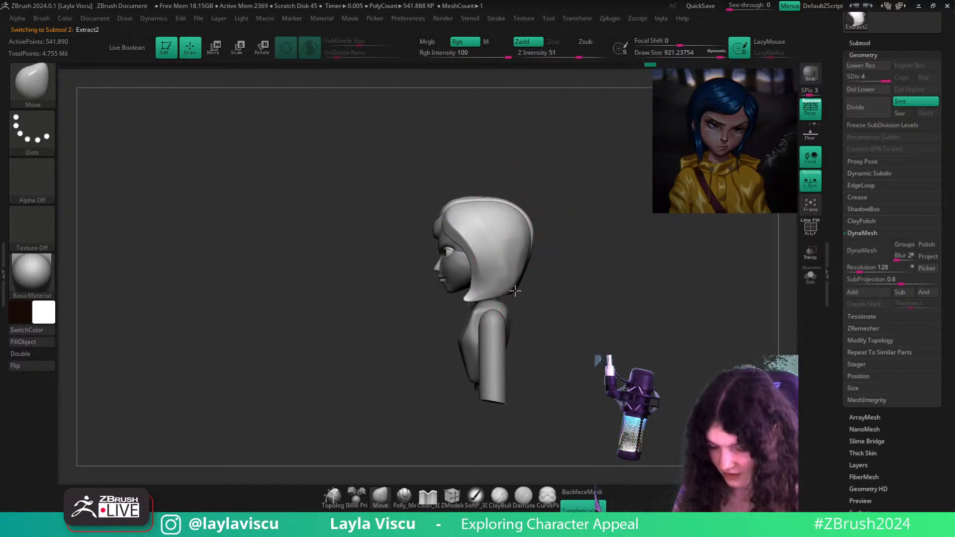
{"action": "key", "text": "s"}
{"action": "left_click_drag", "start_coordinate": [467, 202], "coordinate": [462, 202]}
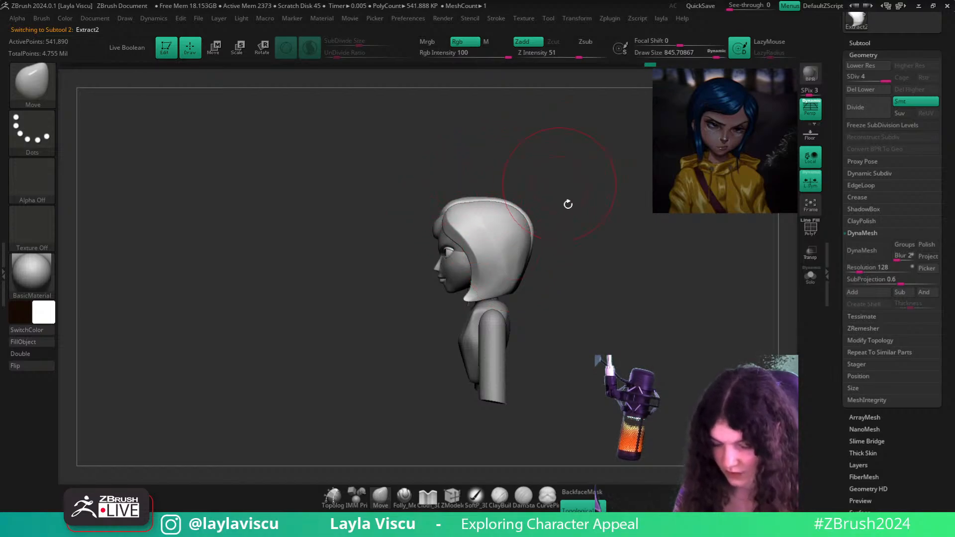
Raise the Move brush's draw size to 1000 and make the hair the active subtool
{"action": "left_click", "coordinate": [468, 279], "text": "alt"}
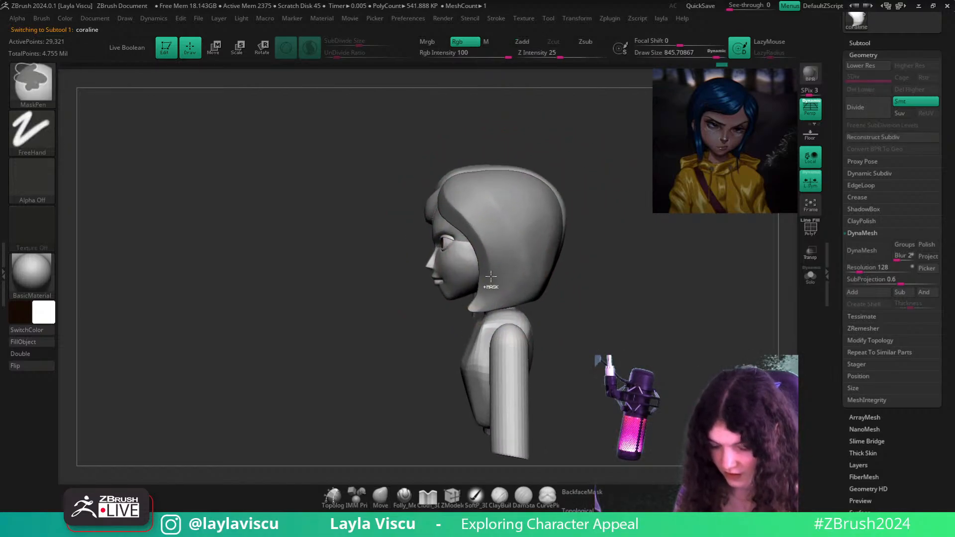
{"action": "key", "text": "s"}
{"action": "left_click_drag", "start_coordinate": [521, 225], "coordinate": [572, 225]}
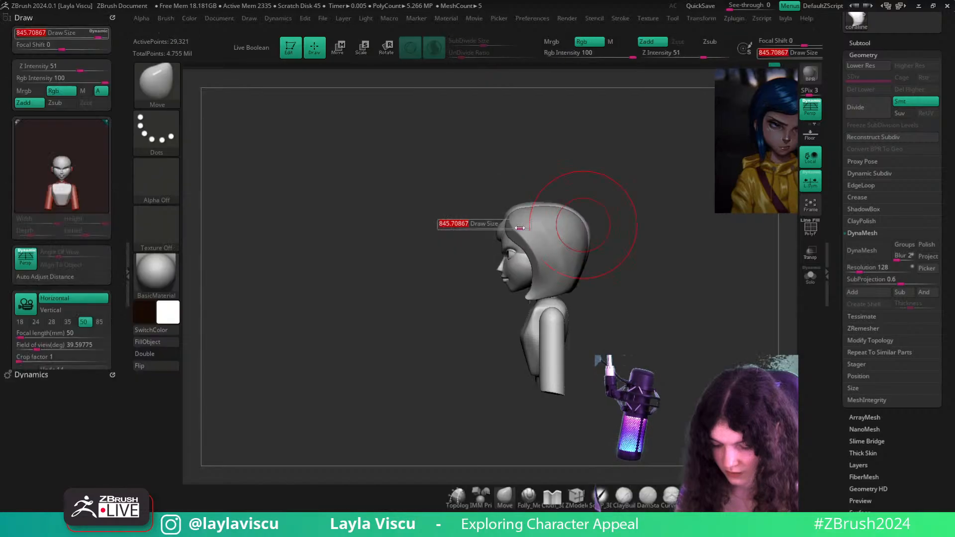
{"action": "left_click", "coordinate": [579, 227], "text": "alt"}
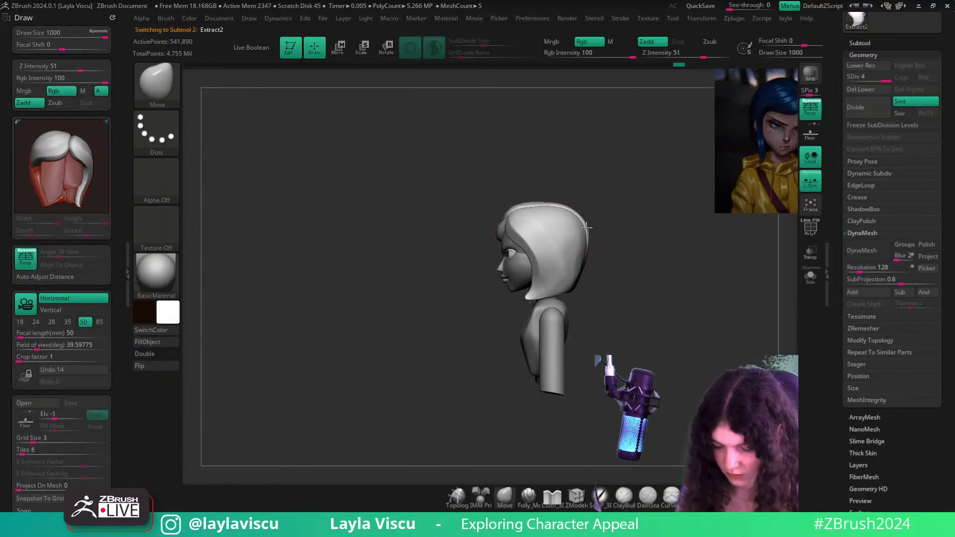
{"action": "double_click", "coordinate": [128, 302]}
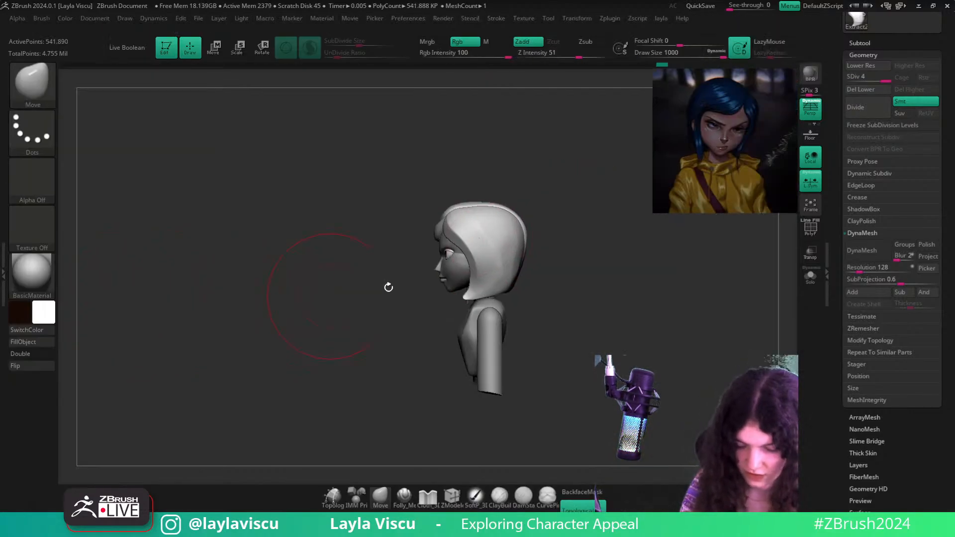
Select the head and adjust the brow and nose bridge in profile with the Move brush at a draw size of about 207
{"action": "left_click", "coordinate": [460, 279], "text": "alt"}
{"action": "right_click_drag", "start_coordinate": [461, 279], "coordinate": [462, 273], "text": "ctrl"}
{"action": "key", "text": "s"}
{"action": "left_click_drag", "start_coordinate": [462, 276], "coordinate": [428, 287]}
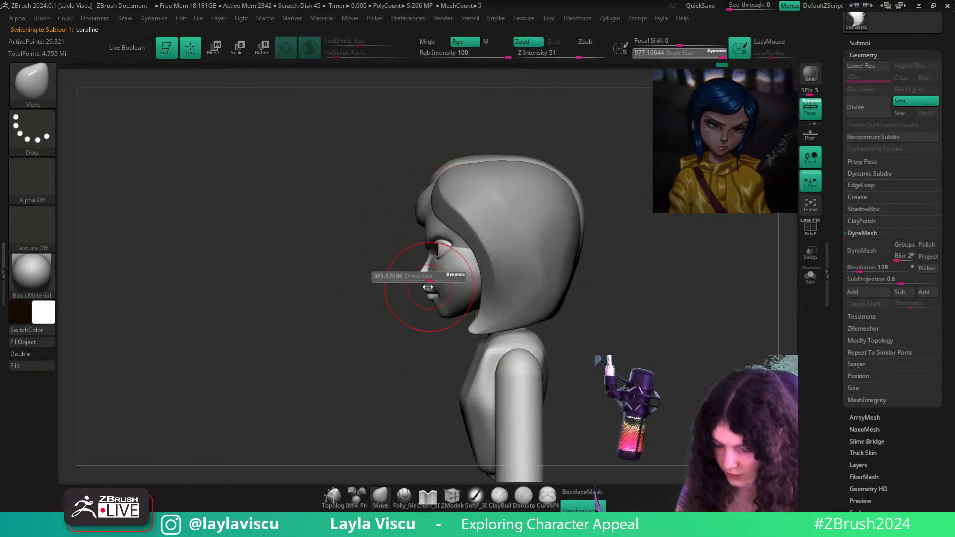
{"action": "right_click_drag", "start_coordinate": [437, 230], "coordinate": [441, 268], "text": "ctrl"}
{"action": "key", "text": "s"}
{"action": "left_click_drag", "start_coordinate": [439, 267], "coordinate": [425, 269]}
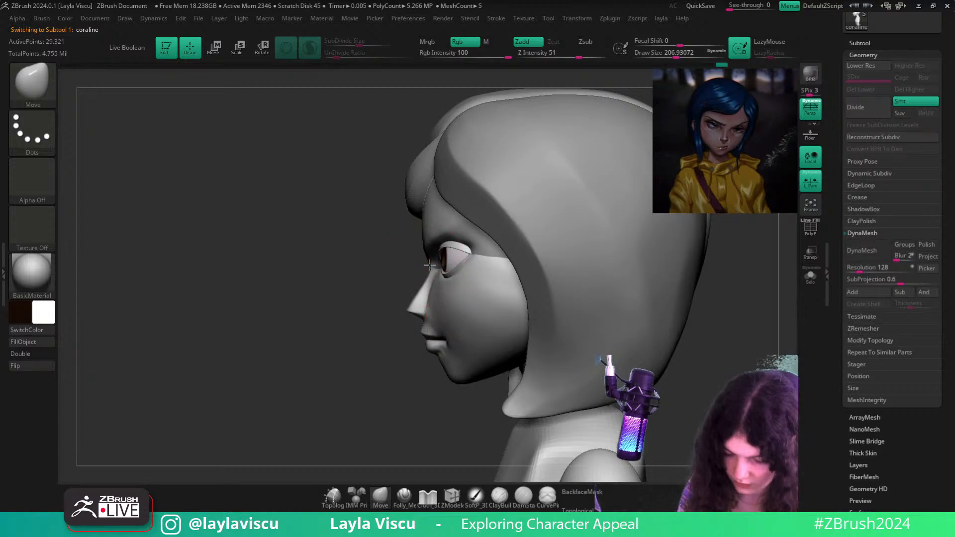
{"action": "left_click_drag", "start_coordinate": [402, 227], "coordinate": [428, 211]}
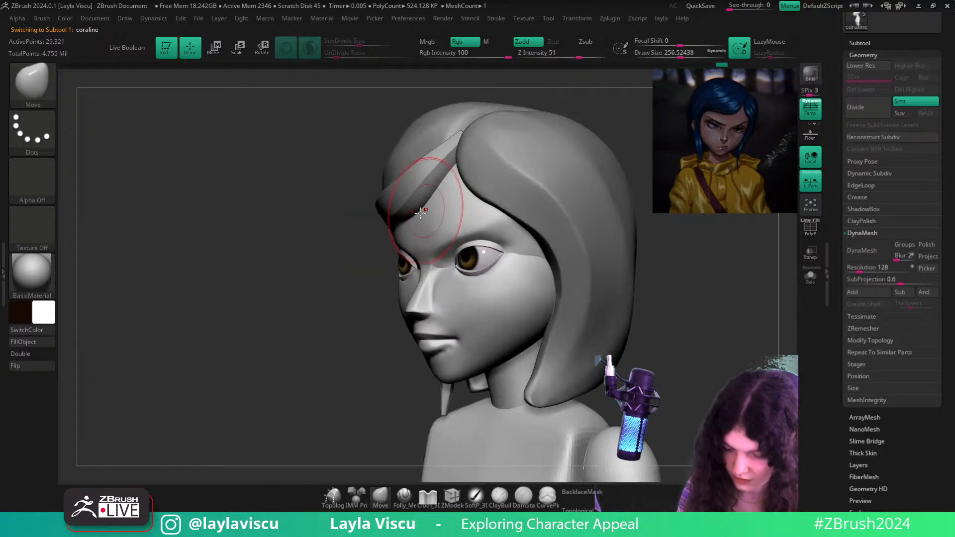
Try carving the lips in profile with the Folly_Mech Cut brush at a draw size of about 46, and undo the stroke
{"action": "left_click_drag", "start_coordinate": [668, 278], "coordinate": [705, 280], "text": "shift"}
{"action": "mouse_move", "coordinate": [705, 280]}
{"action": "right_mouse_down", "text": "ctrl"}
{"action": "mouse_move", "coordinate": [614, 267]}
{"action": "mouse_move", "coordinate": [718, 274]}
{"action": "mouse_move", "coordinate": [703, 302]}
{"action": "right_mouse_up", "text": "ctrl"}
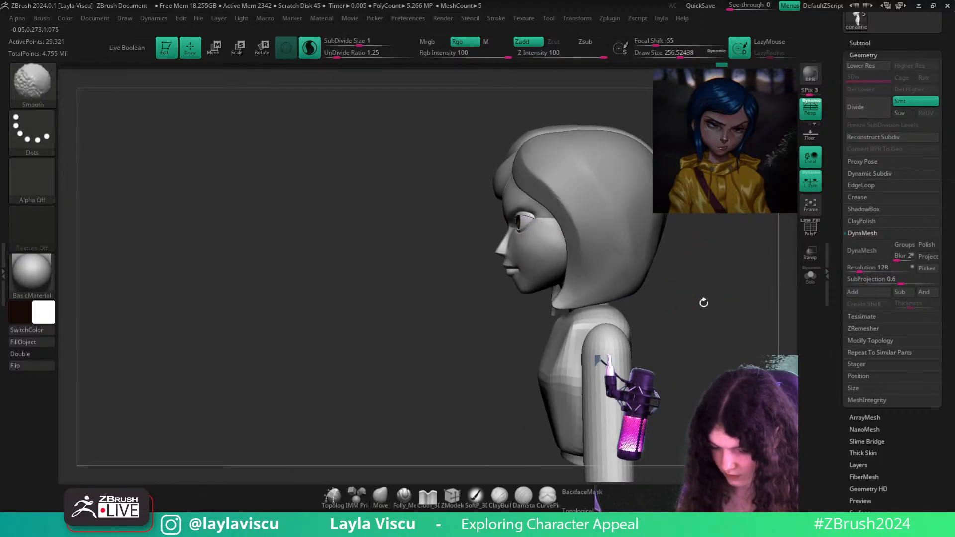
{"action": "right_click_drag", "start_coordinate": [599, 300], "coordinate": [528, 309], "text": "ctrl"}
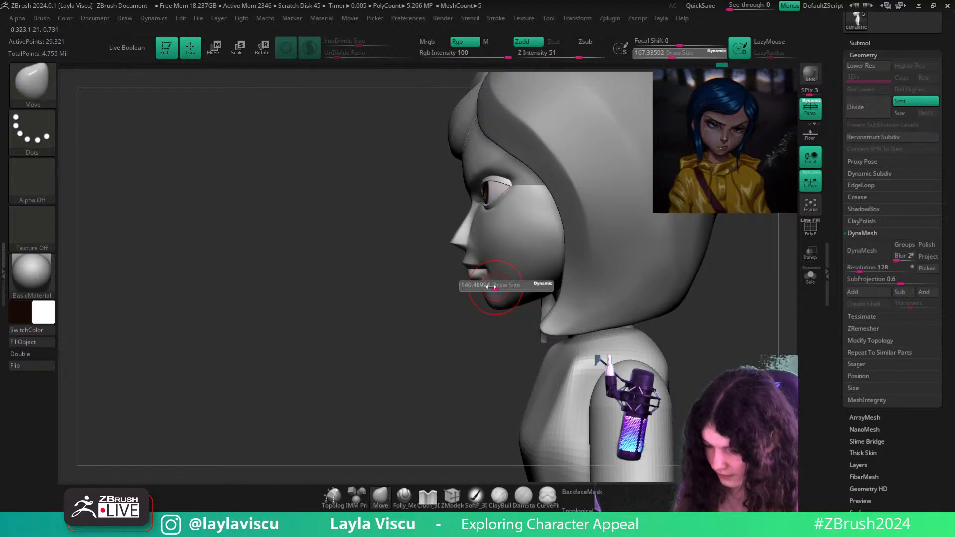
{"action": "left_click", "coordinate": [404, 497]}
{"action": "right_click_drag", "start_coordinate": [418, 409], "coordinate": [475, 398]}
{"action": "right_click_drag", "start_coordinate": [474, 398], "coordinate": [492, 315], "text": "ctrl"}
{"action": "key", "text": "s"}
{"action": "mouse_move", "coordinate": [497, 265]}
{"action": "left_mouse_down"}
{"action": "mouse_move", "coordinate": [452, 292]}
{"action": "mouse_move", "coordinate": [471, 283]}
{"action": "left_mouse_up"}
{"action": "key", "text": "ctrl+z"}
Turn off LazyMouse for the Folly_Mech Cut brush and check the mouth at a lower subdivision level
{"action": "right_click_drag", "start_coordinate": [587, 238], "coordinate": [710, 330], "text": "ctrl"}
{"action": "right_click_drag", "start_coordinate": [505, 348], "coordinate": [501, 264], "text": "ctrl"}
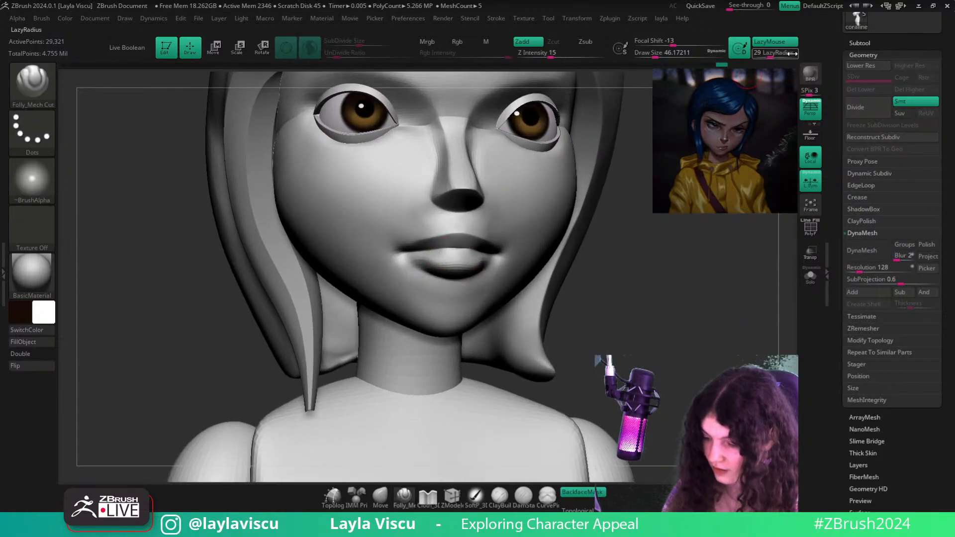
{"action": "key", "text": "l"}
{"action": "key", "text": "shift+d"}
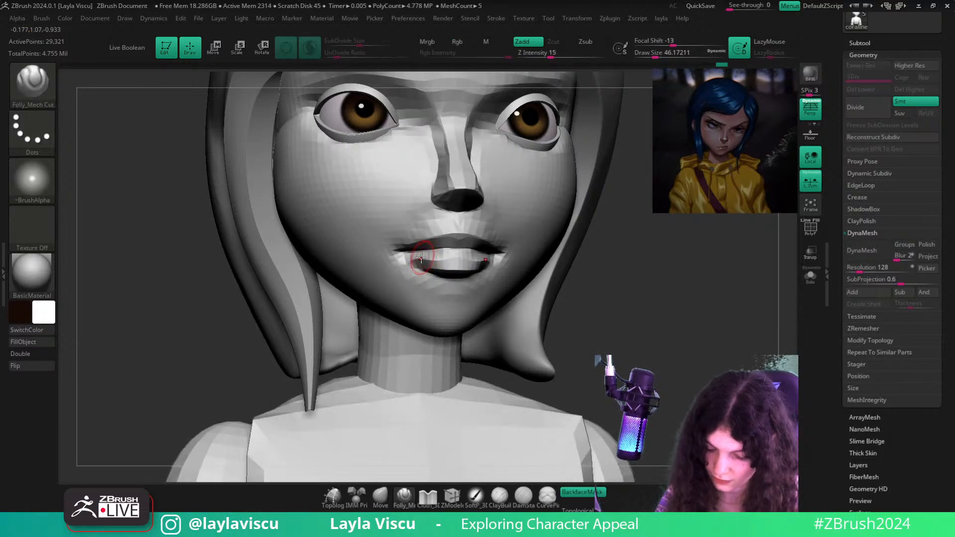
{"action": "key", "text": "d"}
Tighten the corners of the mouth with the Pinch brush at a draw size of about 46, checking the wireframe
{"action": "key", "text": "b"}
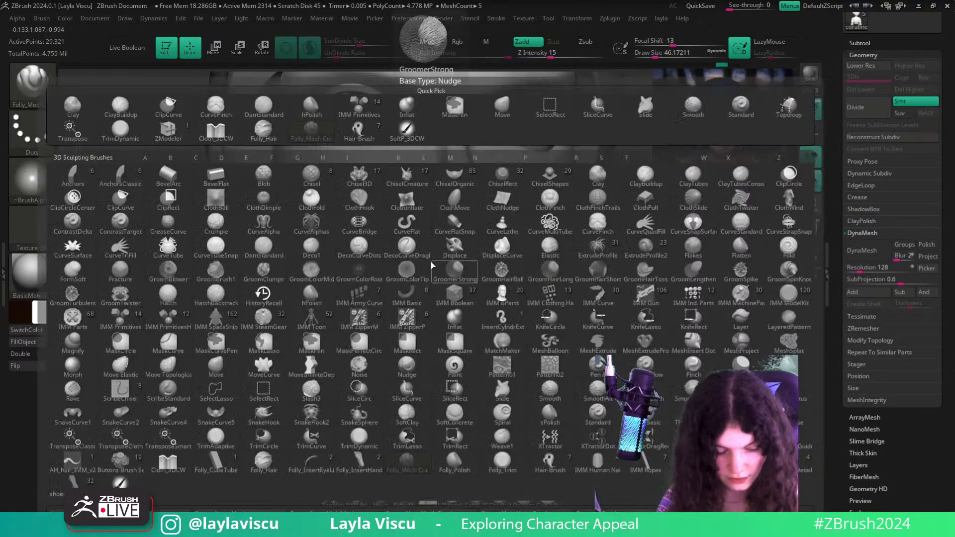
{"action": "key", "text": "p"}
{"action": "key", "text": "i"}
{"action": "key", "text": "shift+f"}
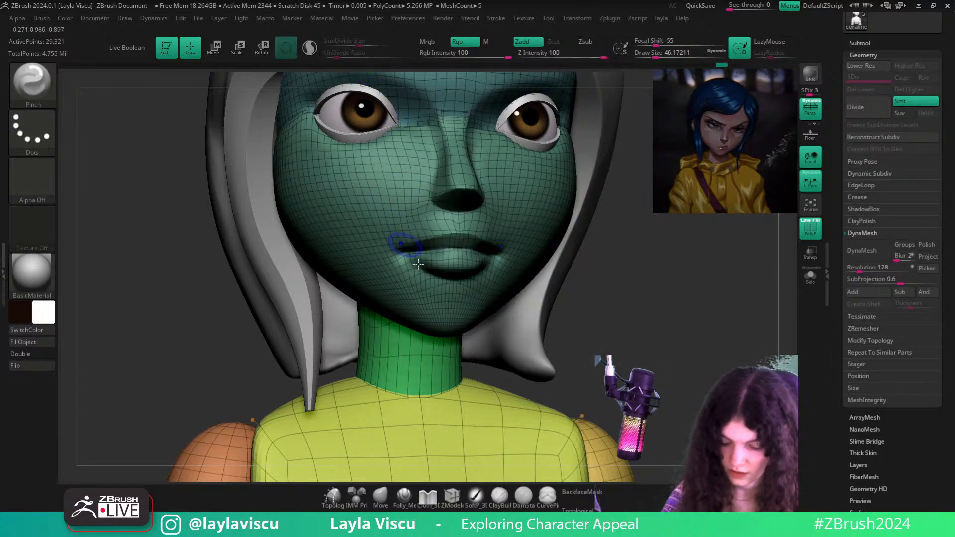
{"action": "key", "text": "shift+f"}
Drop the head to its lower subdivision level and reshape the inner eye area with the Move brush at a draw size of about 71
{"action": "key", "text": "shift+d"}
{"action": "right_click_drag", "start_coordinate": [421, 261], "coordinate": [382, 174], "text": "ctrl"}
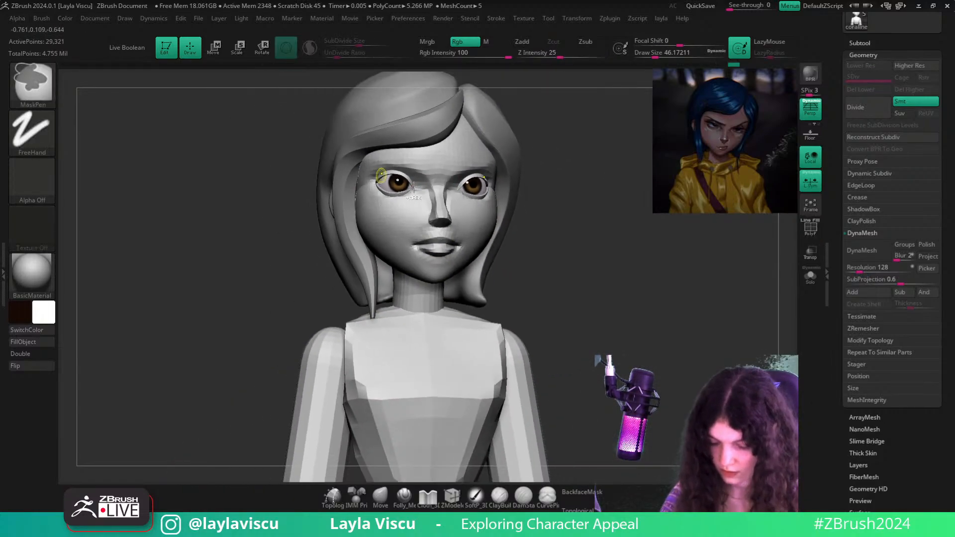
{"action": "mouse_move", "coordinate": [641, 303]}
{"action": "right_mouse_down"}
{"action": "mouse_move", "coordinate": [610, 309]}
{"action": "mouse_move", "coordinate": [612, 260]}
{"action": "mouse_move", "coordinate": [580, 262]}
{"action": "mouse_move", "coordinate": [451, 222]}
{"action": "right_mouse_up"}
{"action": "key", "text": "b"}
{"action": "key", "text": "m"}
{"action": "key", "text": "v"}
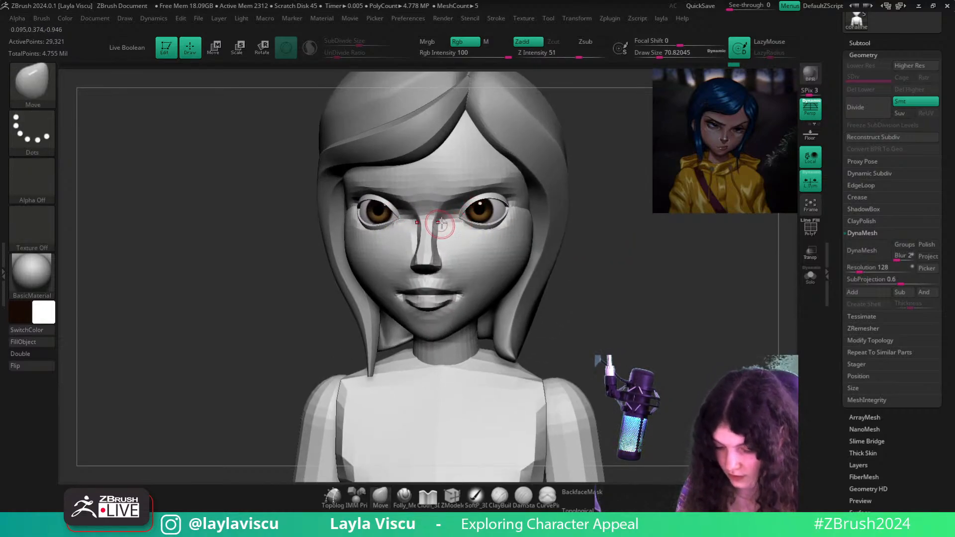
{"action": "right_click_drag", "start_coordinate": [603, 239], "coordinate": [592, 237]}
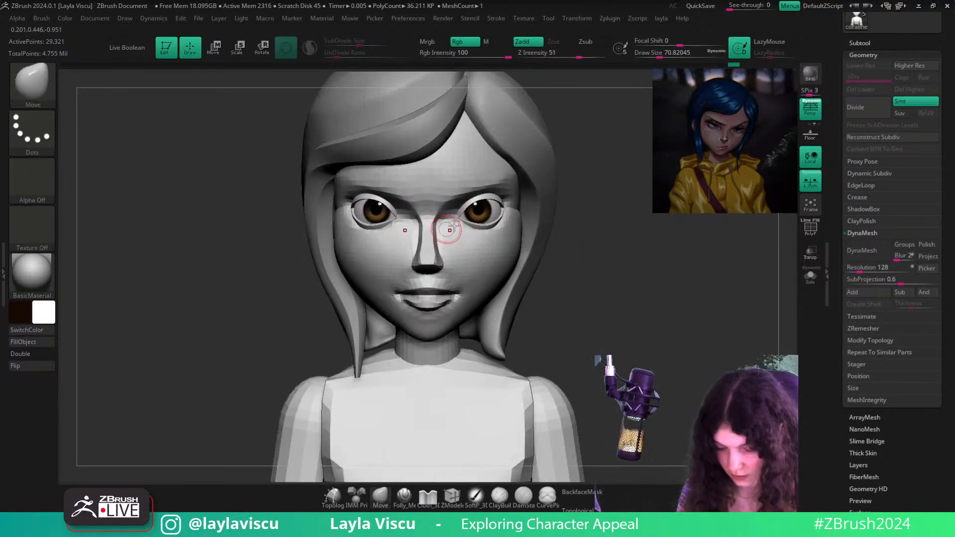
{"action": "mouse_move", "coordinate": [441, 213]}
{"action": "right_mouse_down", "text": "ctrl"}
{"action": "mouse_move", "coordinate": [433, 217]}
{"action": "mouse_move", "coordinate": [454, 124]}
{"action": "right_mouse_up", "text": "ctrl"}
{"action": "right_click_drag", "start_coordinate": [611, 275], "coordinate": [572, 262]}
{"action": "key", "text": "shift+f"}
{"action": "key", "text": "shift+f"}
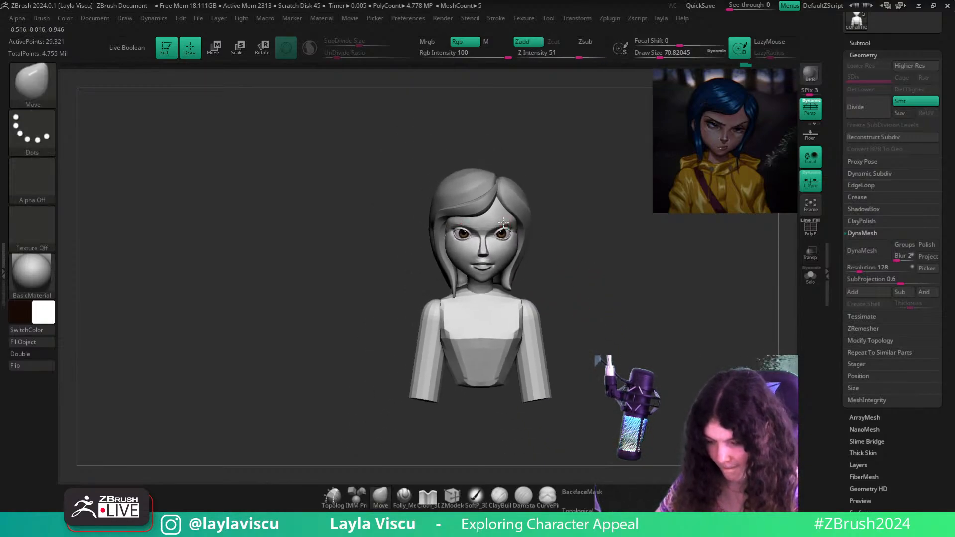
Choose the Topology brush and set its draw size to about 25 over the brow area
{"action": "right_click_drag", "start_coordinate": [504, 222], "coordinate": [587, 288], "text": "ctrl"}
{"action": "key", "text": "b"}
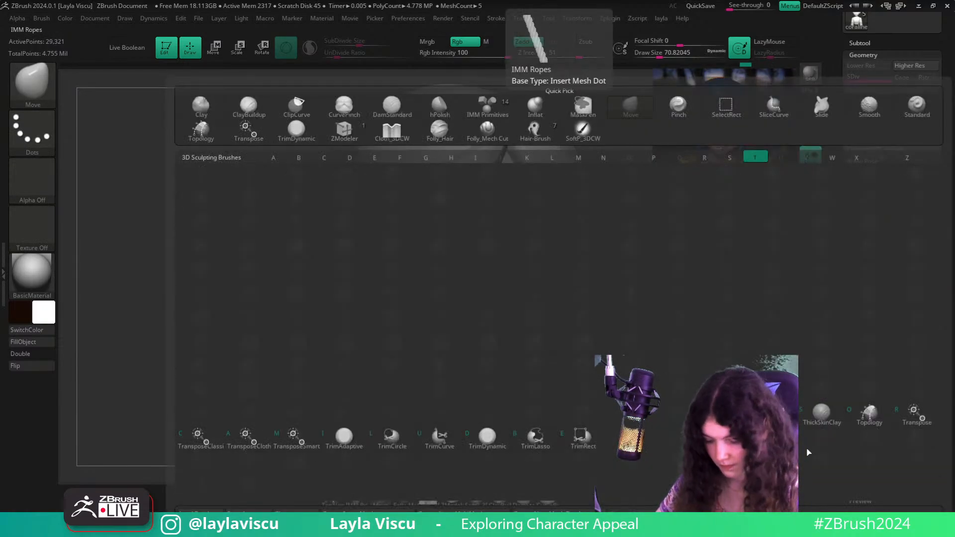
{"action": "left_click", "coordinate": [867, 415]}
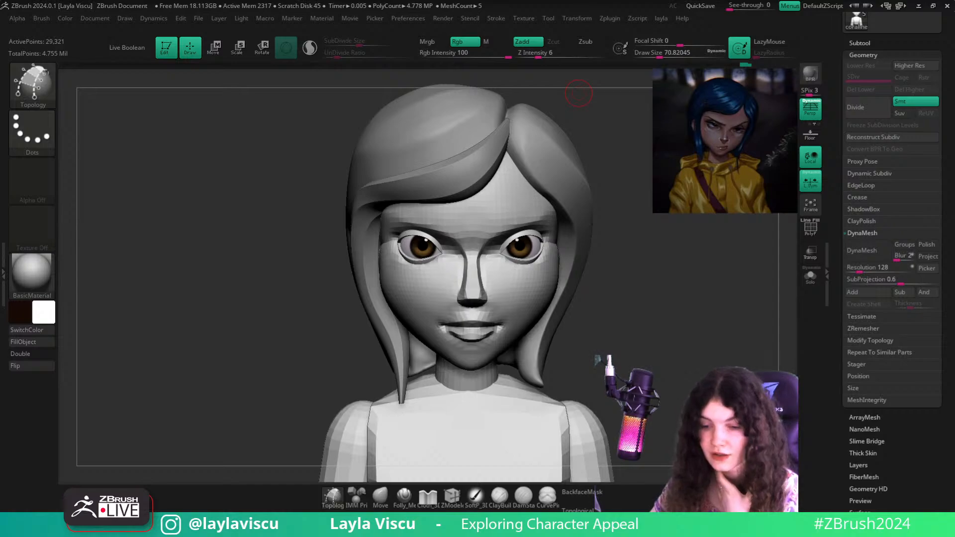
{"action": "left_click_drag", "start_coordinate": [659, 407], "coordinate": [661, 372]}
{"action": "key", "text": "bracketleft"}
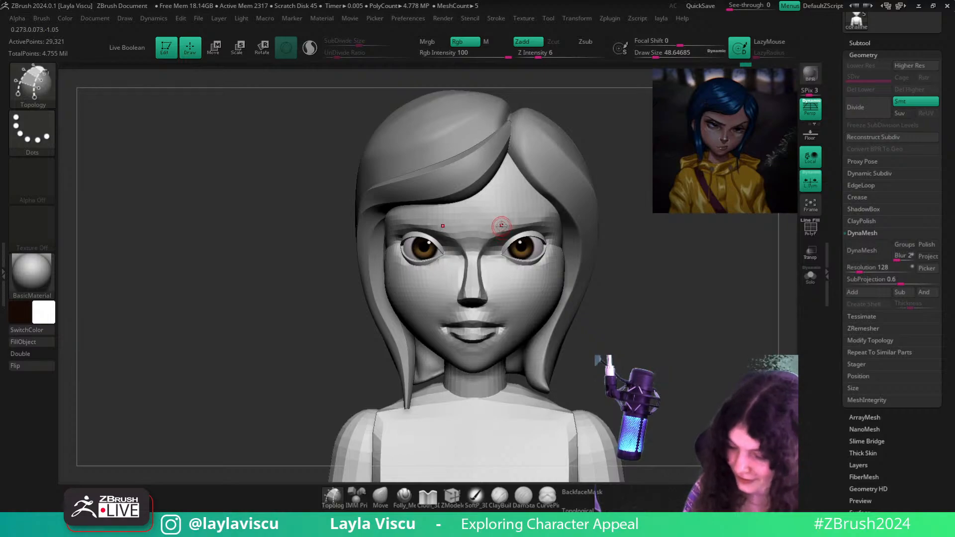
{"action": "key", "text": "s"}
{"action": "left_click_drag", "start_coordinate": [497, 223], "coordinate": [491, 223]}
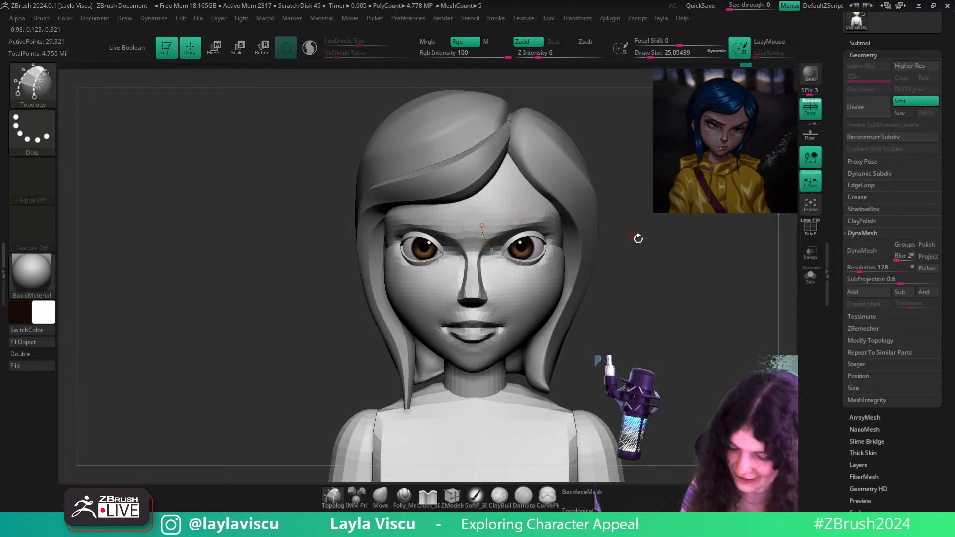
Isolate the head and outline the eyebrow above the eye with long Topology curves running from the inner brow to the temple
{"action": "left_click_drag", "start_coordinate": [638, 239], "coordinate": [597, 234]}
{"action": "left_click_drag", "start_coordinate": [568, 200], "coordinate": [570, 219]}
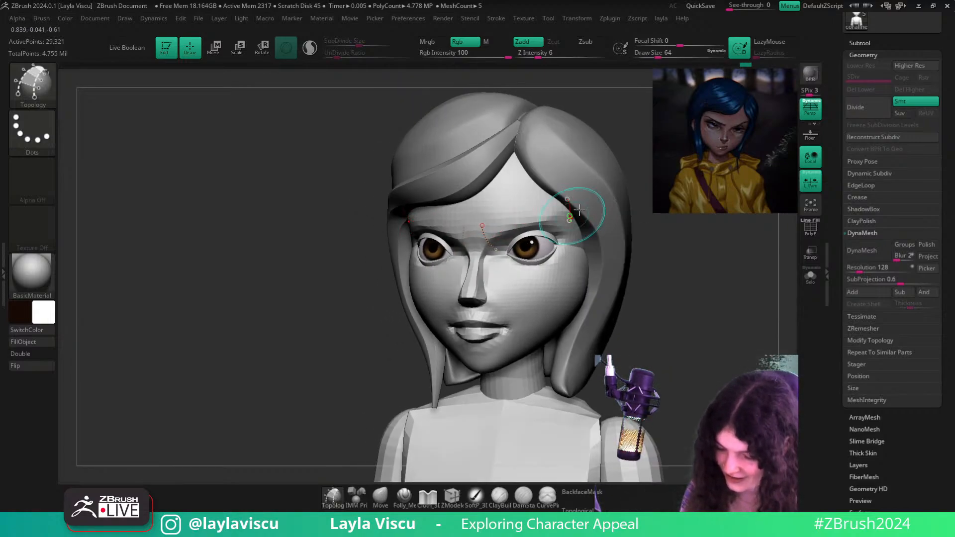
{"action": "left_click", "coordinate": [810, 276]}
{"action": "left_click_drag", "start_coordinate": [477, 233], "coordinate": [590, 190]}
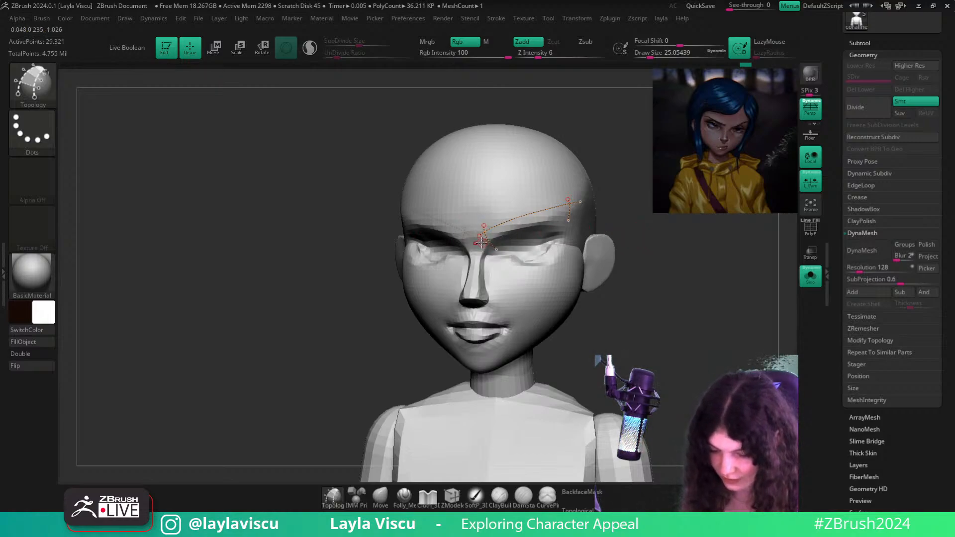
Draw a series of cross curves along the eyebrow outline to divide it into a strip of quads
{"action": "right_click_drag", "start_coordinate": [645, 225], "coordinate": [641, 259], "text": "ctrl"}
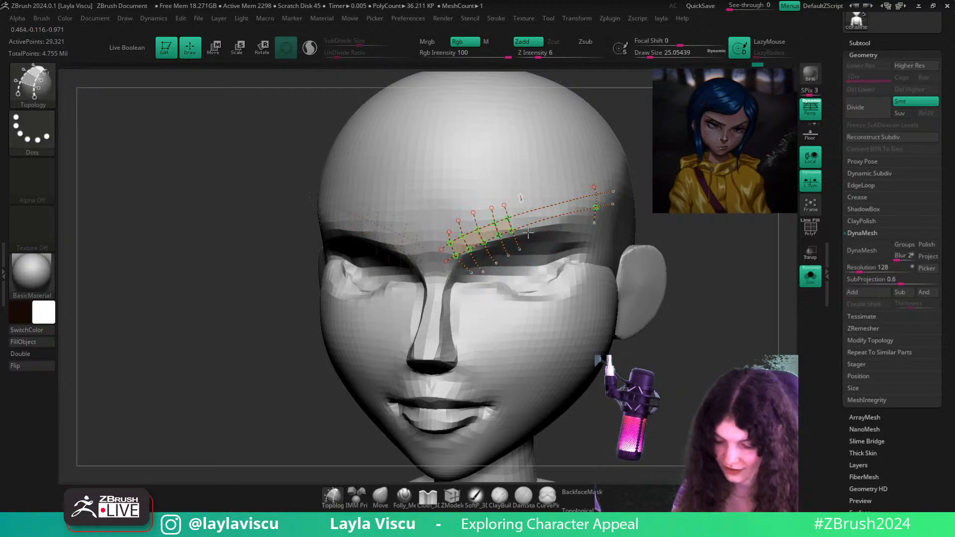
{"action": "right_click_drag", "start_coordinate": [691, 241], "coordinate": [541, 203]}
{"action": "left_click_drag", "start_coordinate": [555, 188], "coordinate": [565, 233]}
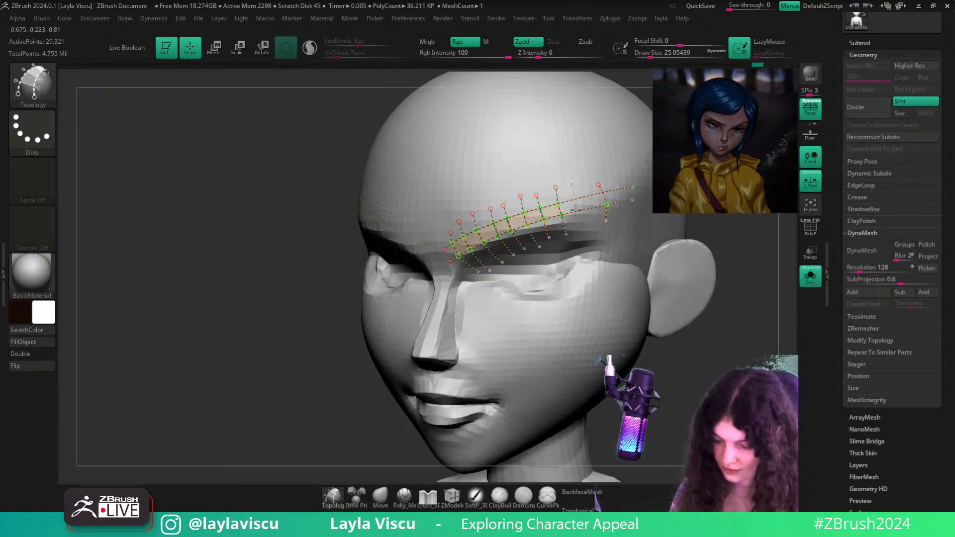
{"action": "right_click_drag", "start_coordinate": [616, 216], "coordinate": [608, 231], "text": "ctrl"}
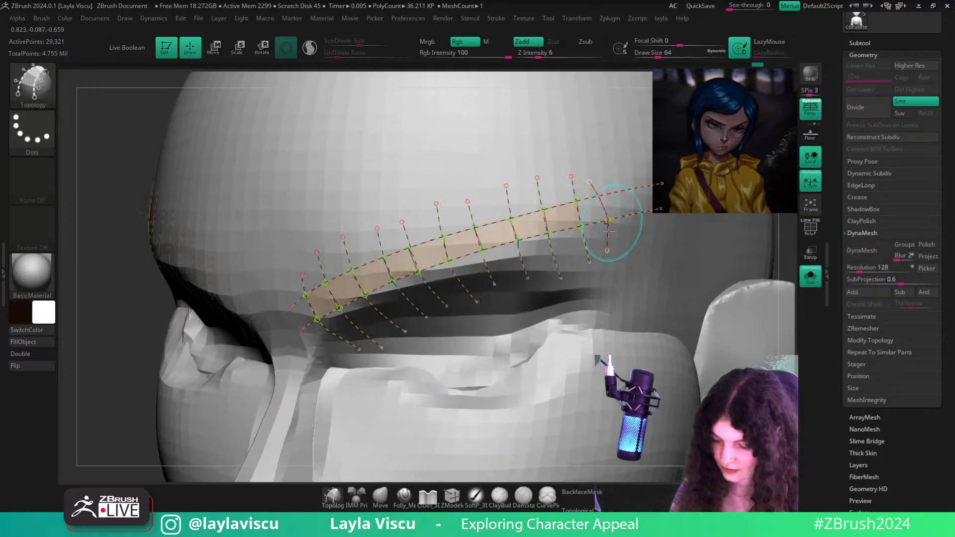
Trim the overhanging Topology curve ends and close the strip at the eyebrow's outer end
{"action": "left_click", "coordinate": [604, 210], "text": "alt"}
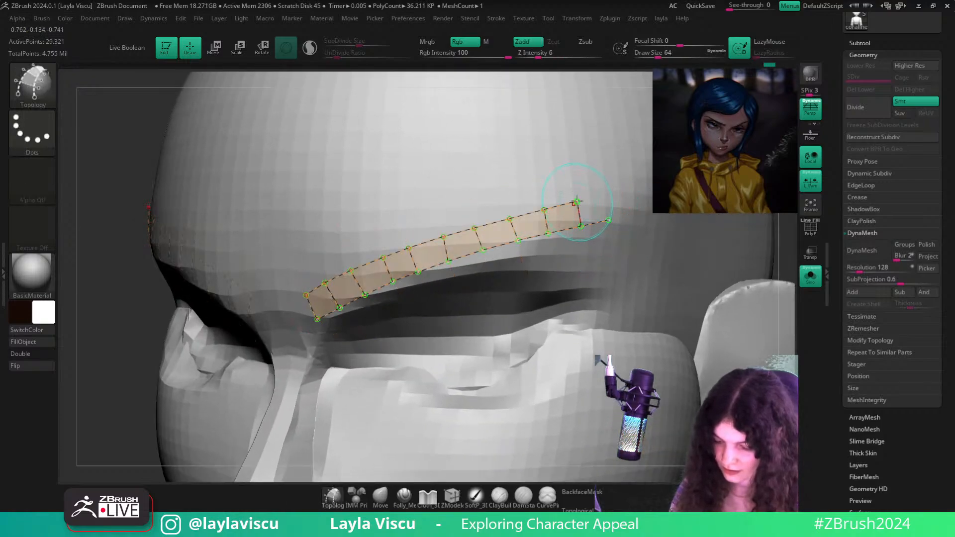
{"action": "left_click_drag", "start_coordinate": [613, 251], "coordinate": [615, 257]}
{"action": "right_click_drag", "start_coordinate": [631, 270], "coordinate": [574, 171]}
{"action": "right_click_drag", "start_coordinate": [634, 241], "coordinate": [664, 242], "text": "shift"}
{"action": "right_click_drag", "start_coordinate": [741, 399], "coordinate": [629, 342], "text": "alt"}
{"action": "right_click_drag", "start_coordinate": [629, 342], "coordinate": [627, 368], "text": "ctrl"}
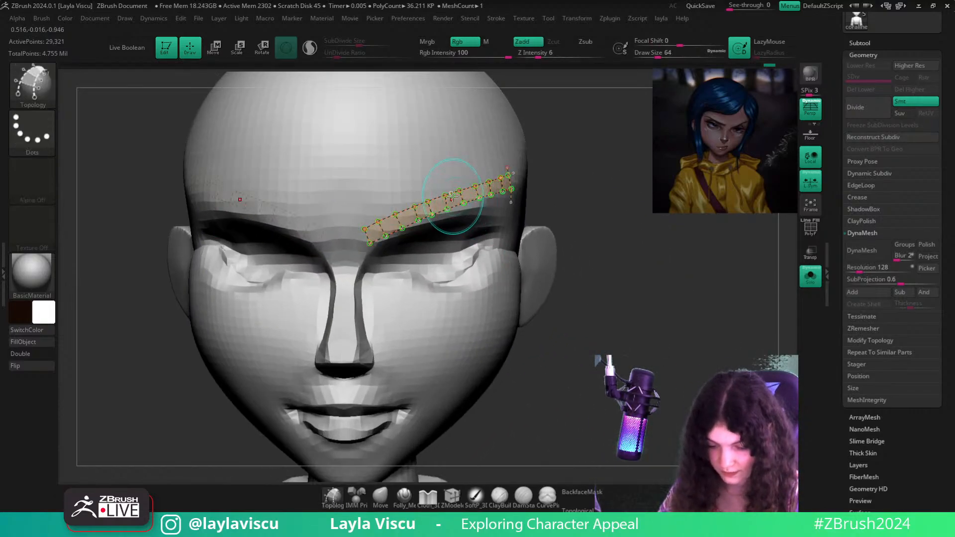
Generate the eyebrow mesh from the Topology curves and split it off the head into its own subtool
{"action": "key", "text": "shift"}
{"action": "left_click", "coordinate": [446, 163]}
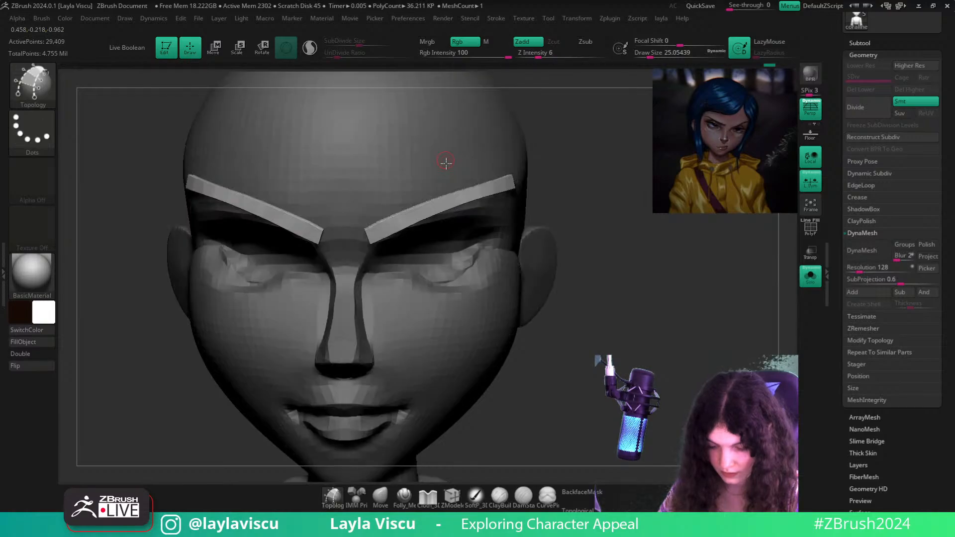
{"action": "right_click_drag", "start_coordinate": [454, 226], "coordinate": [471, 249], "text": "ctrl"}
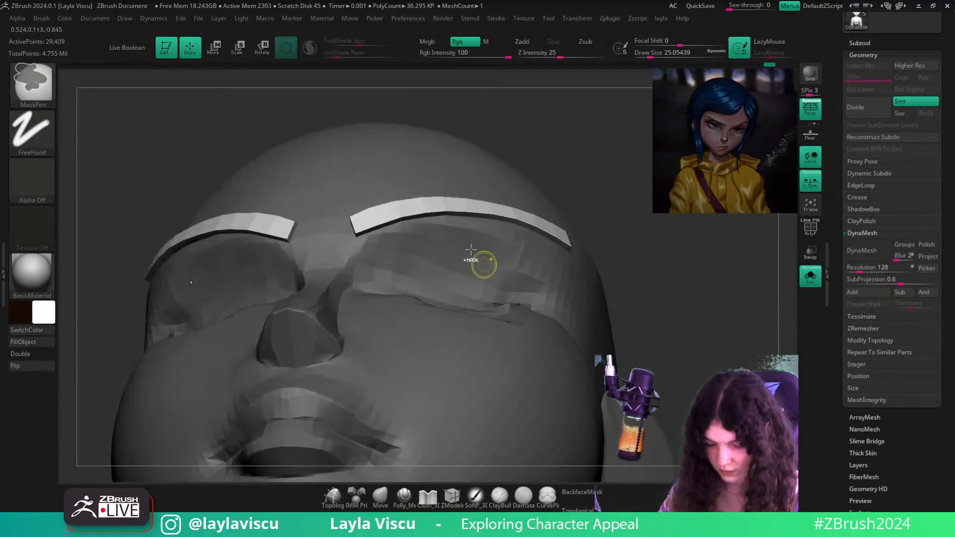
{"action": "left_click", "coordinate": [448, 211], "text": "ctrl+shift"}
{"action": "key", "text": "1"}
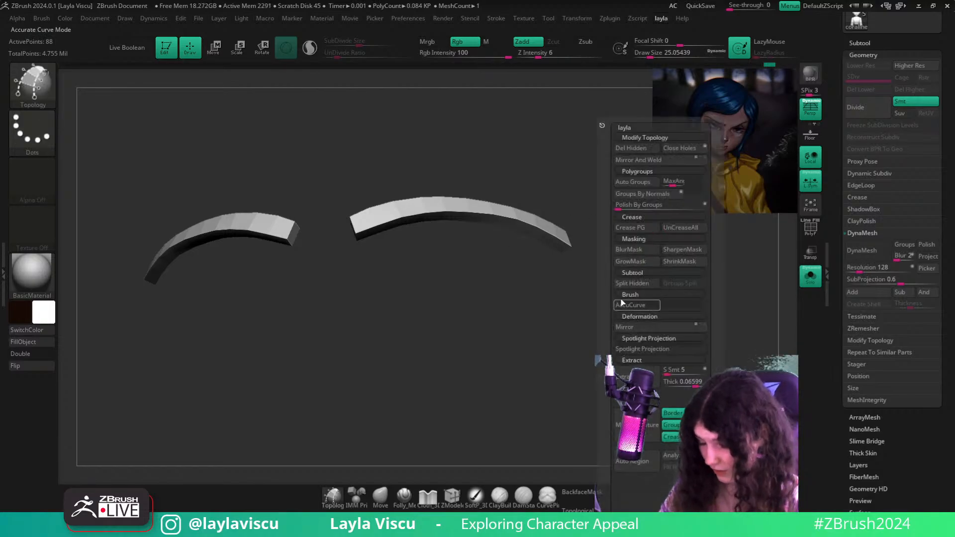
{"action": "left_click", "coordinate": [625, 284]}
{"action": "key", "text": "1"}
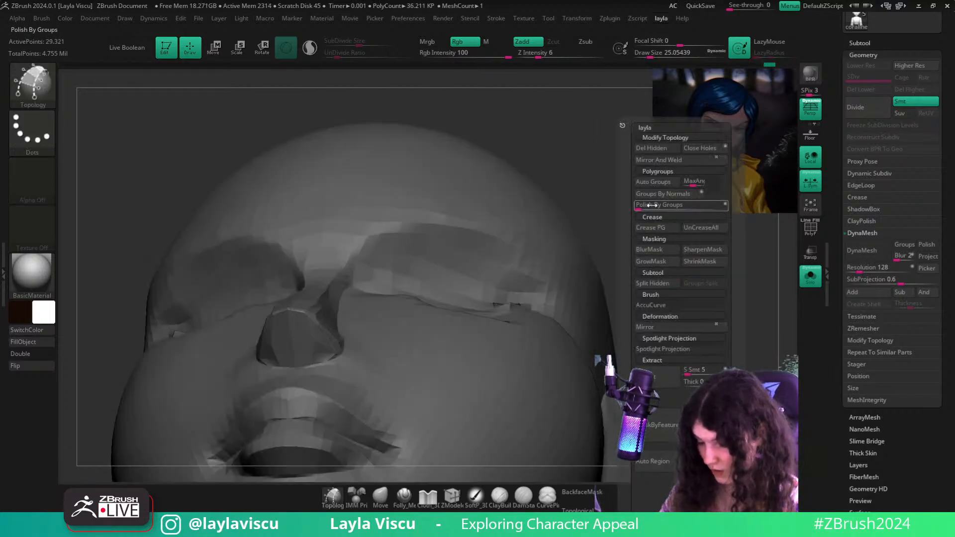
Show all parts again, choose the Move brush and make the new eyebrows the active subtool
{"action": "right_click_drag", "start_coordinate": [475, 253], "coordinate": [455, 154], "text": "ctrl"}
{"action": "right_click_drag", "start_coordinate": [646, 248], "coordinate": [656, 343]}
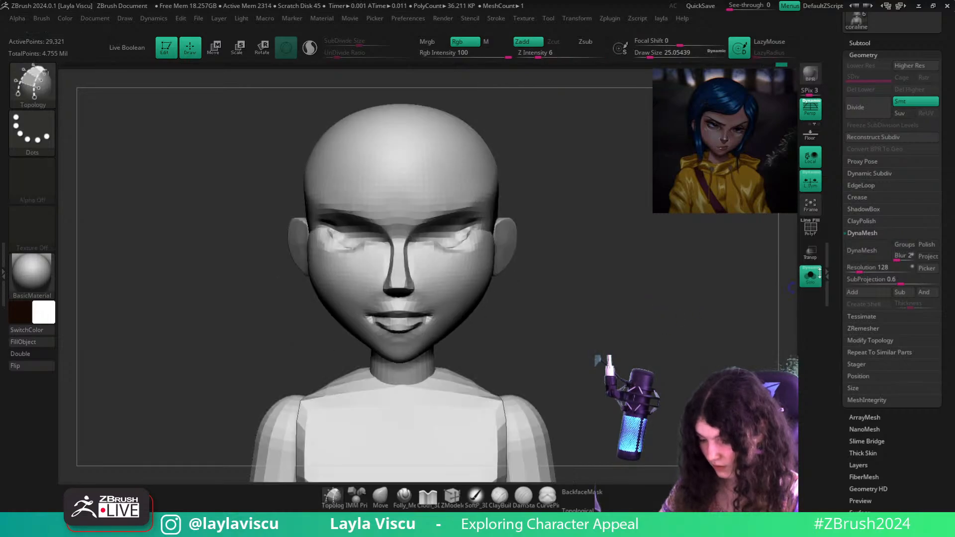
{"action": "left_click", "coordinate": [810, 276]}
{"action": "right_click_drag", "start_coordinate": [770, 280], "coordinate": [705, 292]}
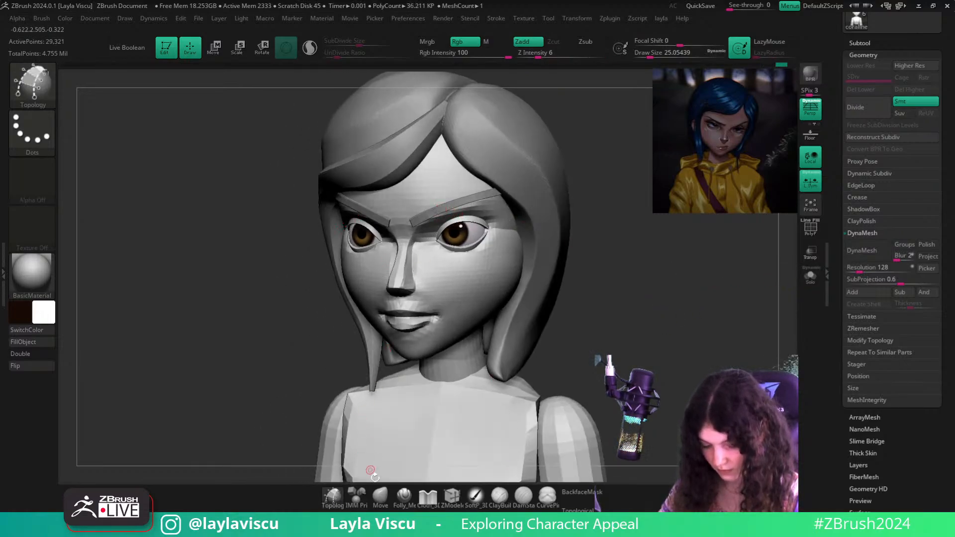
{"action": "left_click", "coordinate": [380, 496]}
{"action": "key", "text": "shift+f"}
{"action": "key", "text": "shift+f"}
{"action": "key", "text": "n"}
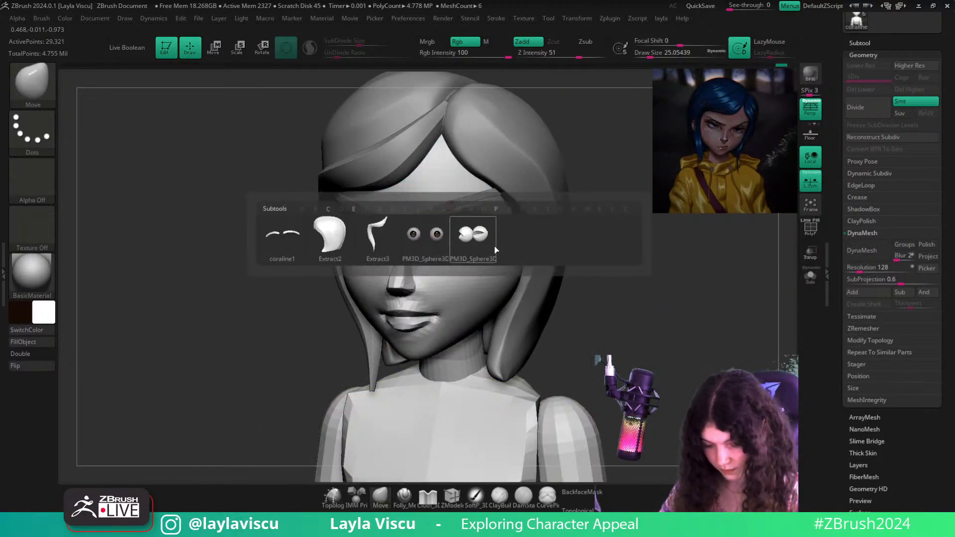
{"action": "left_click", "coordinate": [293, 247]}
Bend the eyebrows into an arch that follows the brow with the Move brush, reducing its draw size to about 149
{"action": "mouse_move", "coordinate": [527, 199]}
{"action": "right_mouse_down"}
{"action": "mouse_move", "coordinate": [576, 224]}
{"action": "mouse_move", "coordinate": [680, 246]}
{"action": "mouse_move", "coordinate": [513, 204]}
{"action": "mouse_move", "coordinate": [621, 278]}
{"action": "right_mouse_up"}
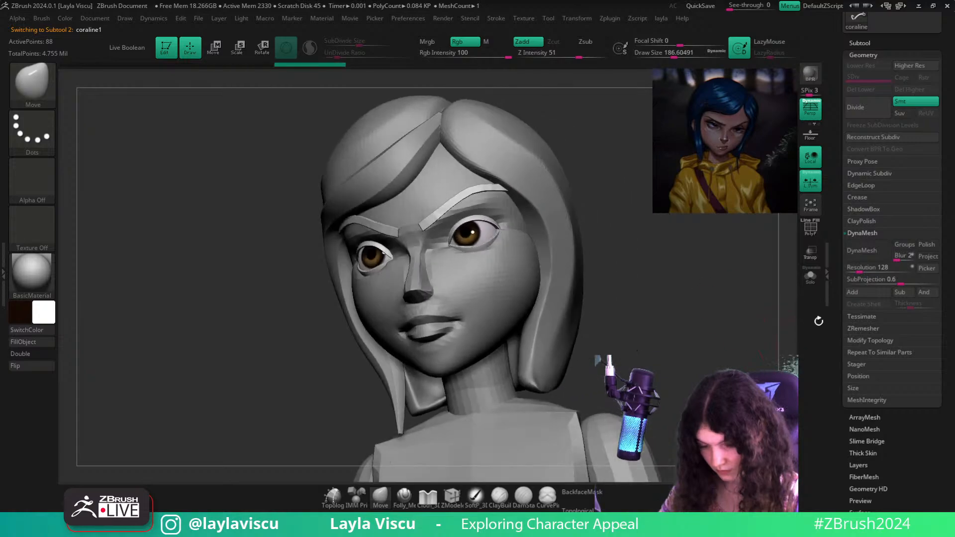
{"action": "key", "text": "ctrl"}
{"action": "right_click_drag", "start_coordinate": [652, 312], "coordinate": [577, 240], "text": "ctrl"}
{"action": "key", "text": "s"}
{"action": "mouse_move", "coordinate": [496, 220]}
{"action": "left_mouse_down"}
{"action": "mouse_move", "coordinate": [473, 201]}
{"action": "mouse_move", "coordinate": [482, 201]}
{"action": "left_mouse_up"}
{"action": "right_click_drag", "start_coordinate": [671, 230], "coordinate": [631, 226]}
{"action": "key", "text": "s"}
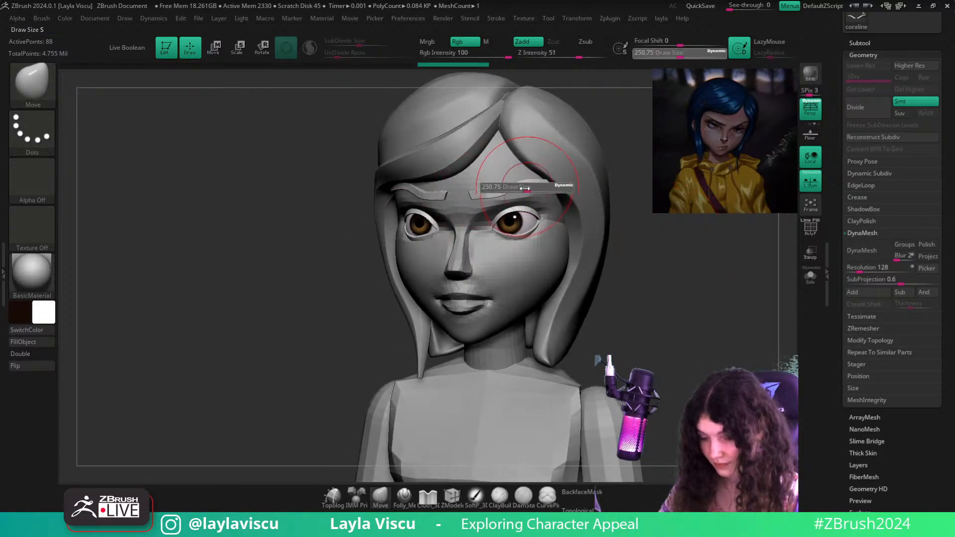
{"action": "left_click_drag", "start_coordinate": [524, 186], "coordinate": [493, 191]}
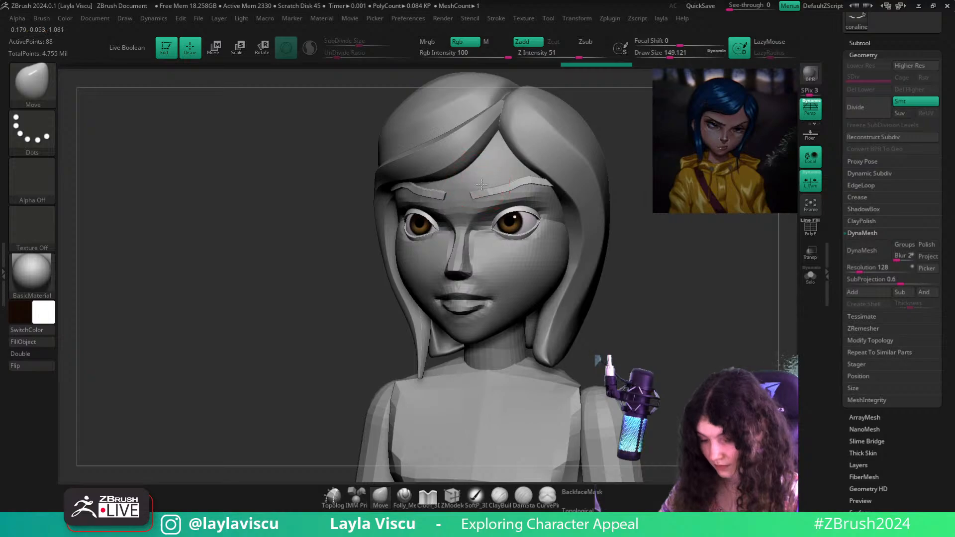
{"action": "left_click_drag", "start_coordinate": [498, 167], "coordinate": [499, 166]}
{"action": "mouse_move", "coordinate": [629, 271]}
{"action": "left_mouse_down"}
{"action": "mouse_move", "coordinate": [669, 275]}
{"action": "mouse_move", "coordinate": [633, 261]}
{"action": "left_mouse_up"}
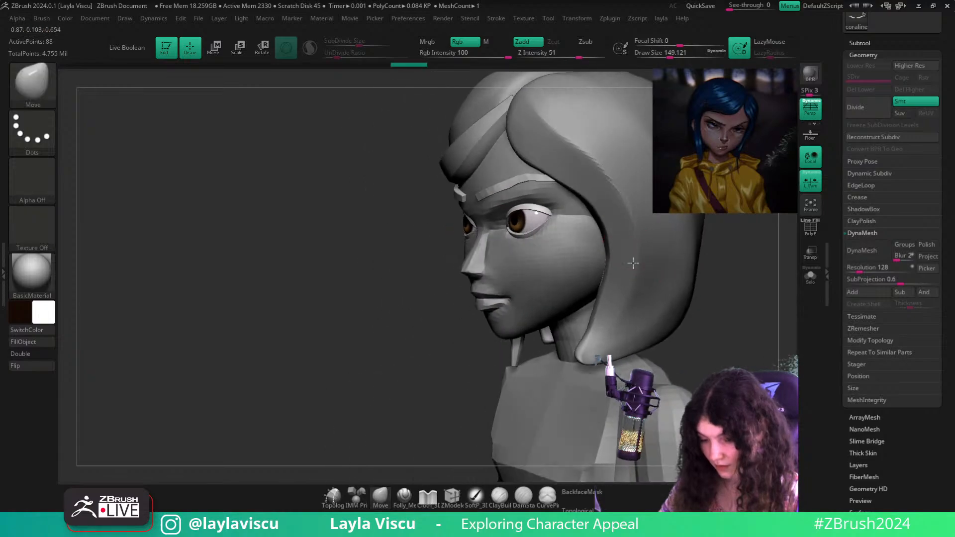
Isolate the eyebrows, taper their outer tips with the Pinch brush and bring the rest of the bust back
{"action": "left_click", "coordinate": [810, 277]}
{"action": "key", "text": "b"}
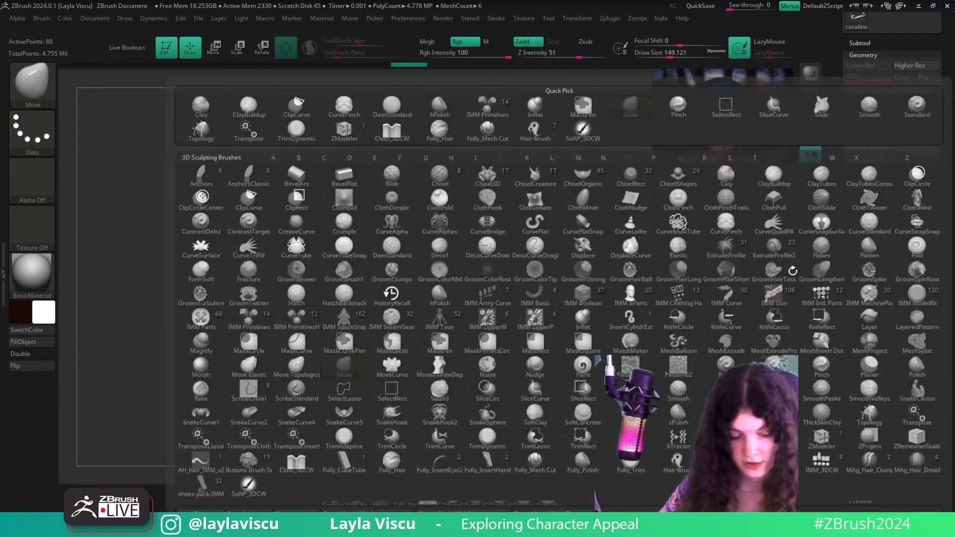
{"action": "key", "text": "p"}
{"action": "key", "text": "i"}
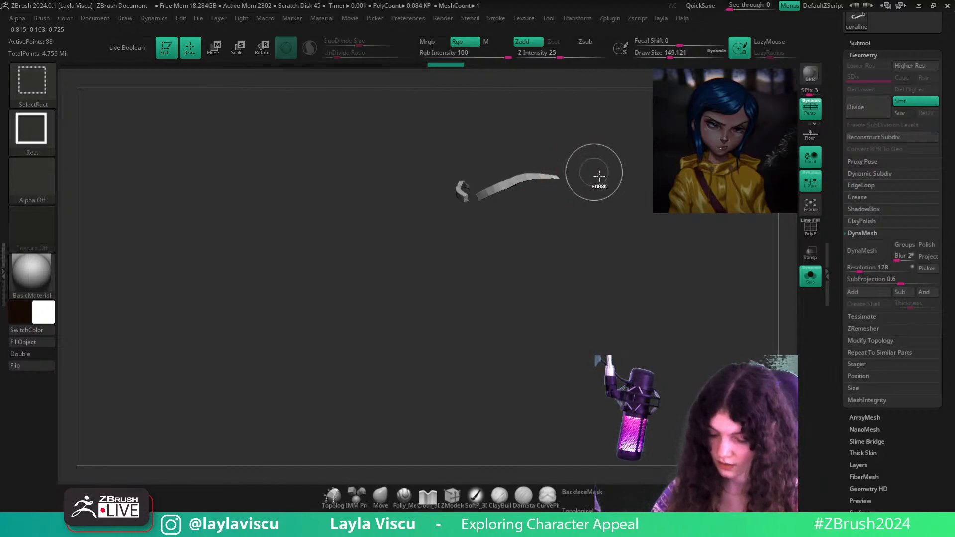
{"action": "left_click_drag", "start_coordinate": [596, 170], "coordinate": [697, 187]}
{"action": "left_click", "coordinate": [810, 276]}
{"action": "left_click_drag", "start_coordinate": [717, 331], "coordinate": [611, 272]}
Adjust the inner ends and arch of the eyebrows with the Move brush at draw sizes of about 124 and 104
{"action": "key", "text": "b"}
{"action": "key", "text": "m"}
{"action": "key", "text": "v"}
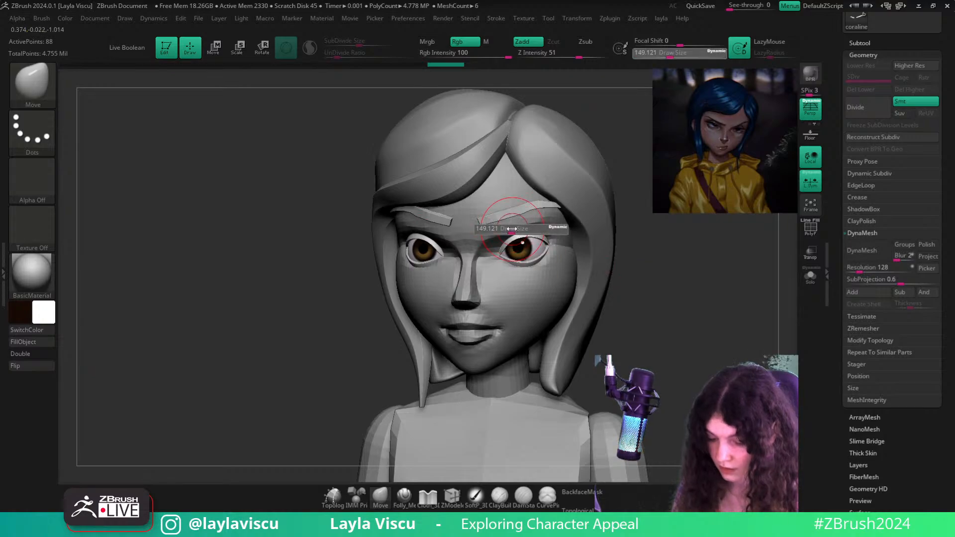
{"action": "left_click", "coordinate": [490, 224], "text": "alt"}
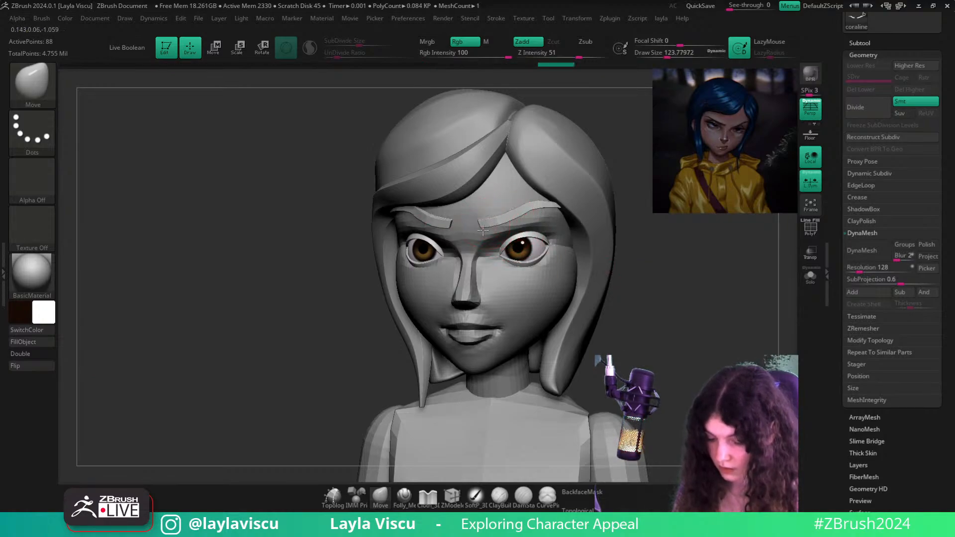
{"action": "left_click_drag", "start_coordinate": [652, 232], "coordinate": [617, 224]}
{"action": "key", "text": "s"}
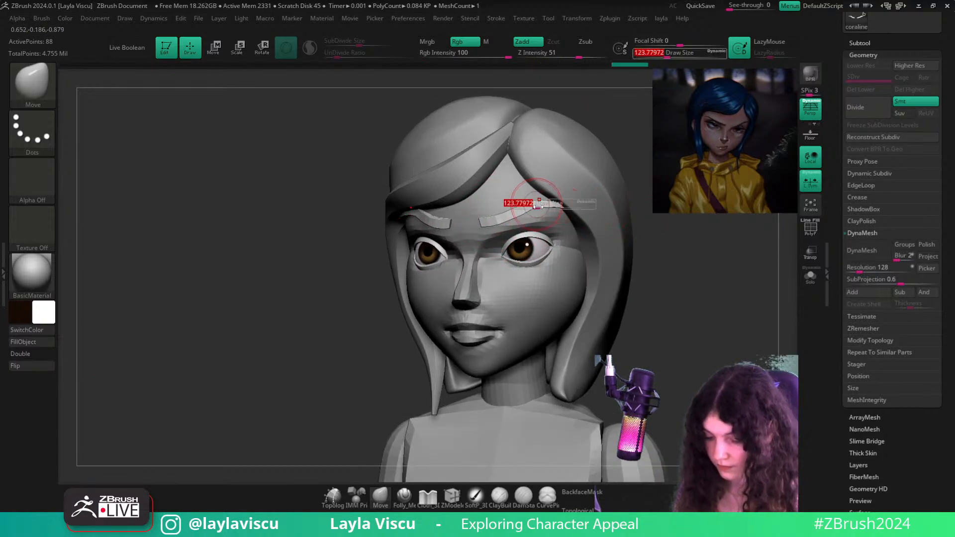
{"action": "mouse_move", "coordinate": [679, 251]}
{"action": "left_mouse_down"}
{"action": "mouse_move", "coordinate": [543, 221]}
{"action": "mouse_move", "coordinate": [511, 198]}
{"action": "left_mouse_up"}
{"action": "key", "text": "s"}
{"action": "left_click_drag", "start_coordinate": [686, 281], "coordinate": [720, 298], "text": "shift"}
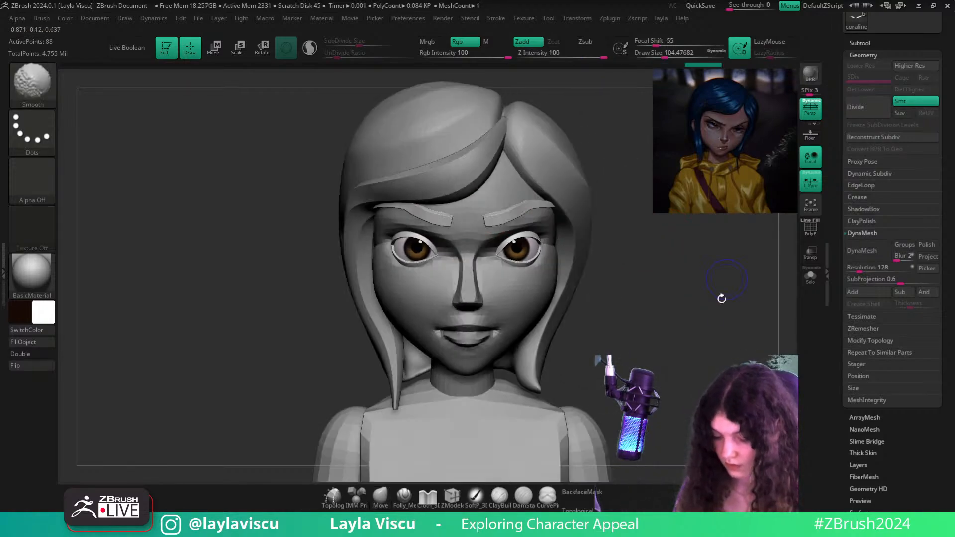
Refine the overall eyebrow placement against the brow with the Move brush at a draw size of about 245
{"action": "right_click_drag", "start_coordinate": [693, 297], "coordinate": [685, 276], "text": "ctrl"}
{"action": "left_click_drag", "start_coordinate": [701, 278], "coordinate": [669, 275]}
{"action": "right_click_drag", "start_coordinate": [529, 208], "coordinate": [535, 248], "text": "ctrl"}
{"action": "left_click_drag", "start_coordinate": [696, 249], "coordinate": [684, 198]}
{"action": "key", "text": "s"}
{"action": "left_click_drag", "start_coordinate": [582, 214], "coordinate": [588, 215]}
{"action": "left_click_drag", "start_coordinate": [688, 273], "coordinate": [721, 326], "text": "shift"}
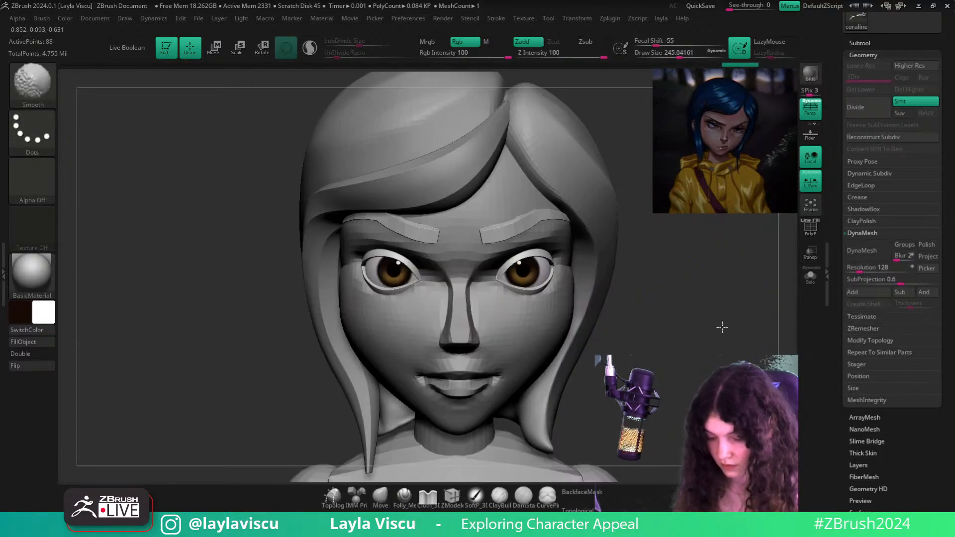
Preview the eyebrows with Dynamic Subdiv smoothing, first on their own and again together with the face
{"action": "key", "text": "shift+f"}
{"action": "left_click", "coordinate": [803, 277]}
{"action": "key", "text": "d"}
{"action": "key", "text": "shift+f"}
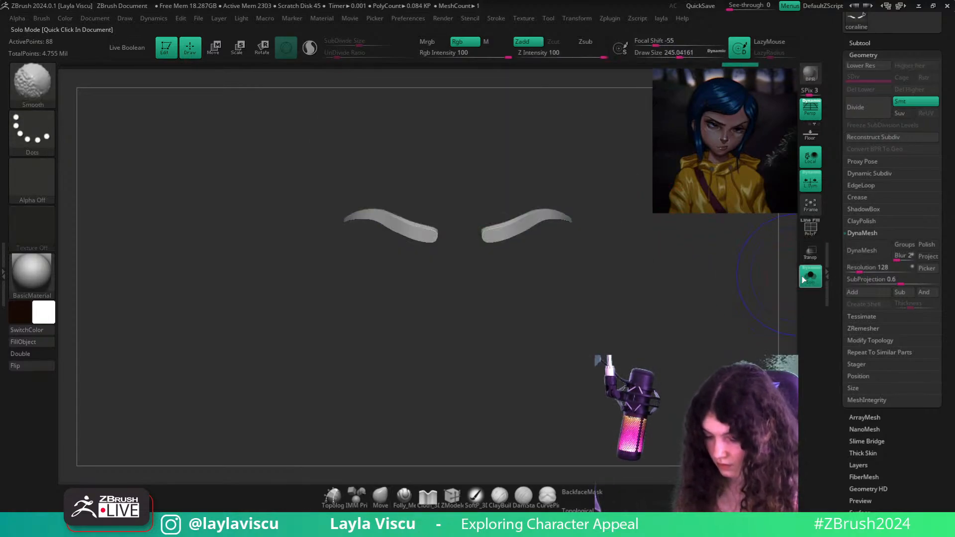
{"action": "left_click", "coordinate": [803, 278]}
{"action": "right_click_drag", "start_coordinate": [696, 313], "coordinate": [652, 277], "text": "ctrl"}
{"action": "right_click_drag", "start_coordinate": [651, 277], "coordinate": [697, 275], "text": "alt"}
{"action": "right_click_drag", "start_coordinate": [551, 223], "coordinate": [553, 433], "text": "ctrl"}
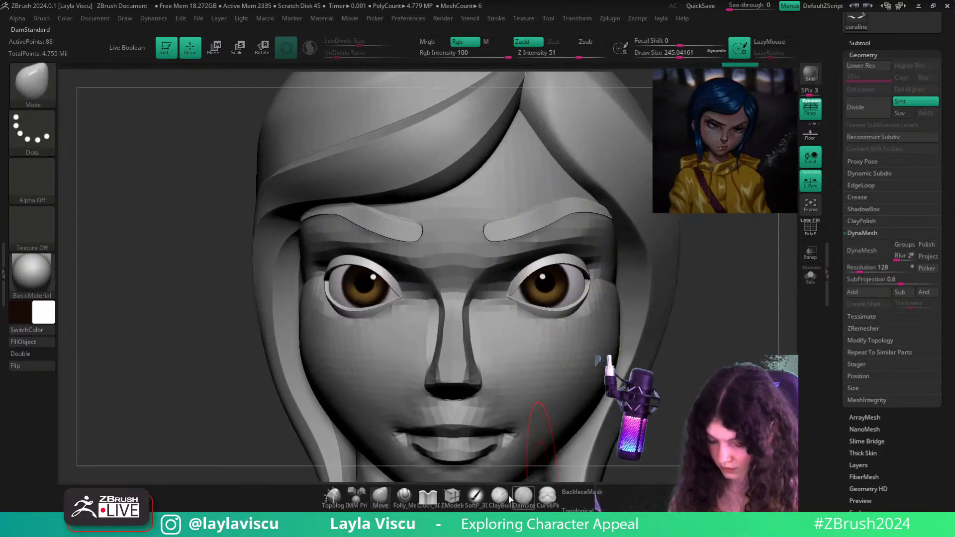
Insert an edge loop near the inner ends of the eyebrows with ZModeler and preview them with Dynamic Subdiv smoothing
{"action": "left_click", "coordinate": [452, 496]}
{"action": "key", "text": "shift+f"}
{"action": "key", "text": "shift+d"}
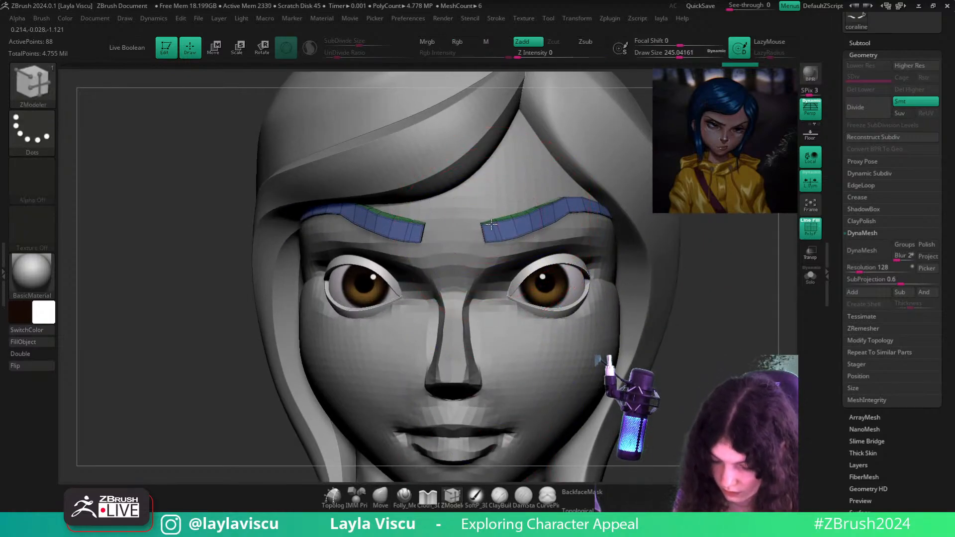
{"action": "key", "text": "d"}
{"action": "key", "text": "shift+f"}
{"action": "right_click_drag", "start_coordinate": [616, 368], "coordinate": [669, 298], "text": "ctrl"}
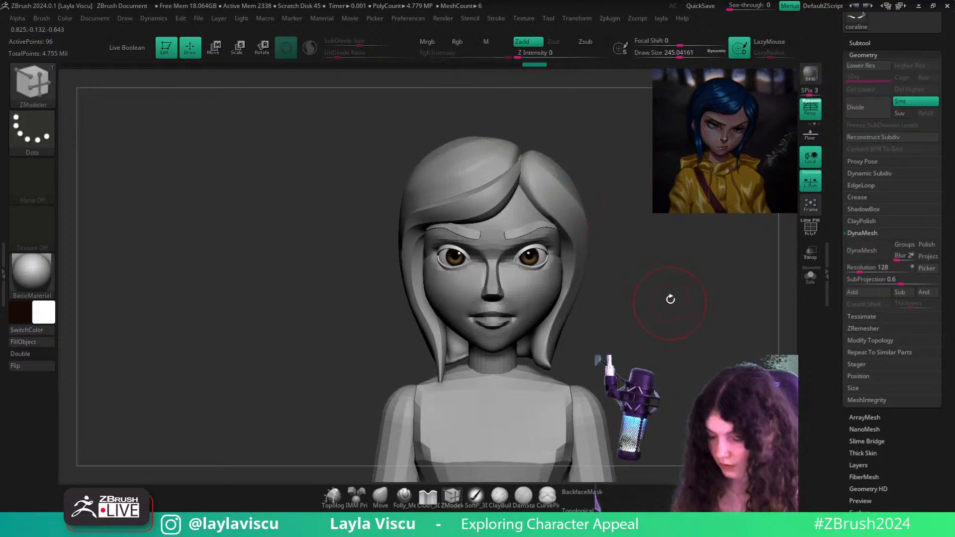
{"action": "mouse_move", "coordinate": [741, 294]}
{"action": "right_mouse_down", "text": "ctrl"}
{"action": "mouse_move", "coordinate": [712, 279]}
{"action": "mouse_move", "coordinate": [714, 313]}
{"action": "mouse_move", "coordinate": [681, 324]}
{"action": "mouse_move", "coordinate": [741, 323]}
{"action": "right_mouse_up", "text": "ctrl"}
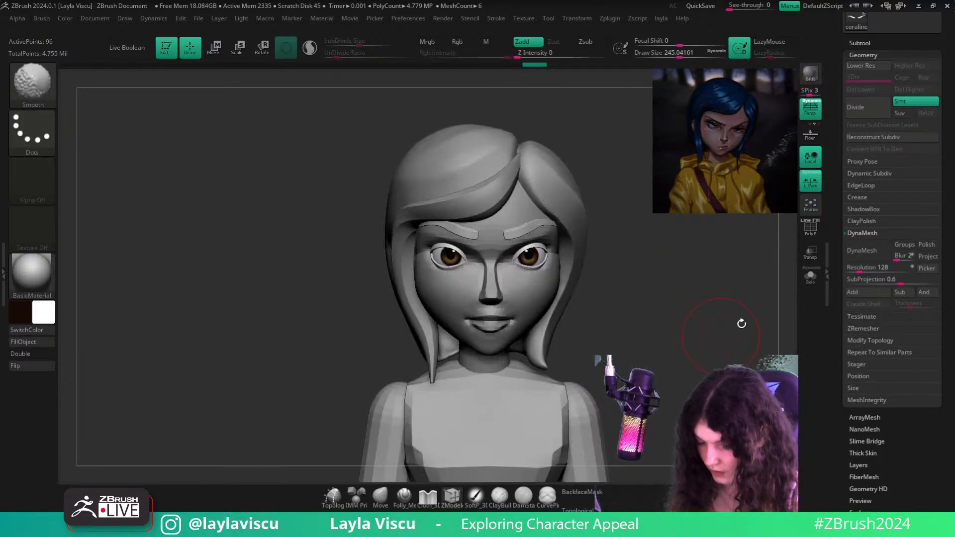
{"action": "left_click", "coordinate": [867, 253]}
{"action": "right_click_drag", "start_coordinate": [667, 316], "coordinate": [726, 313], "text": "ctrl"}
{"action": "key", "text": "ctrl+z"}
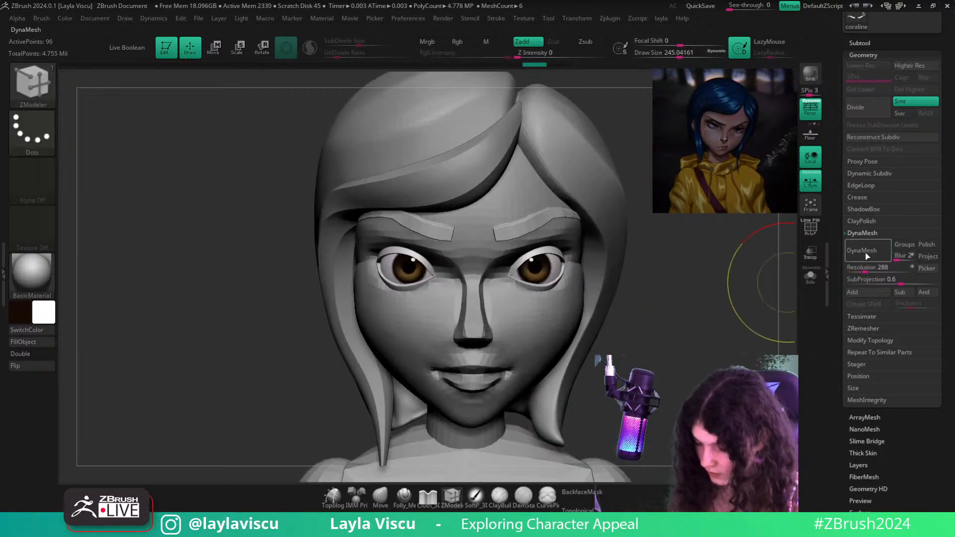
Remesh the eyebrows with DynaMesh at resolution 288 and choose the TrimDynamic brush at a draw size of about 49
{"action": "left_click", "coordinate": [865, 254]}
{"action": "key", "text": "b"}
{"action": "key", "text": "t"}
{"action": "key", "text": "d"}
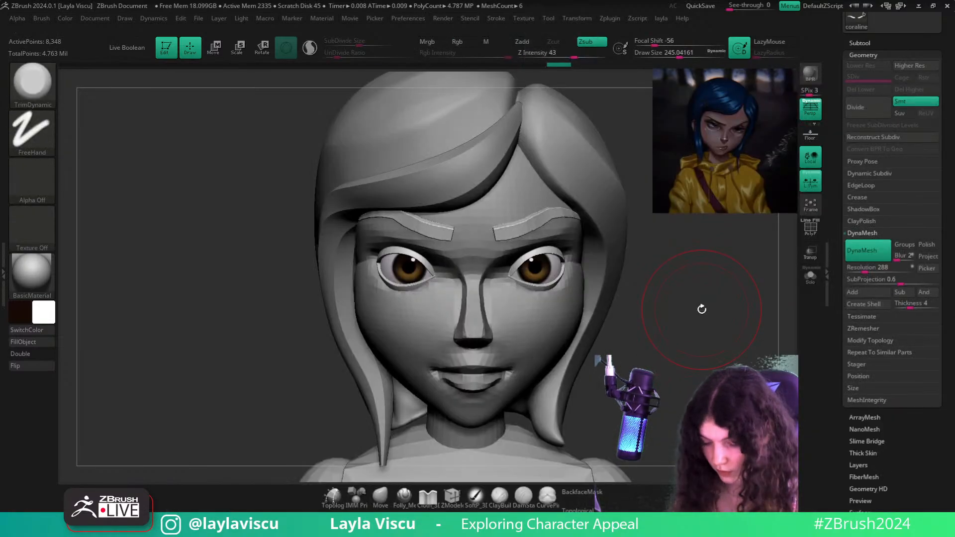
{"action": "right_click_drag", "start_coordinate": [666, 271], "coordinate": [702, 281], "text": "ctrl"}
{"action": "key", "text": "s"}
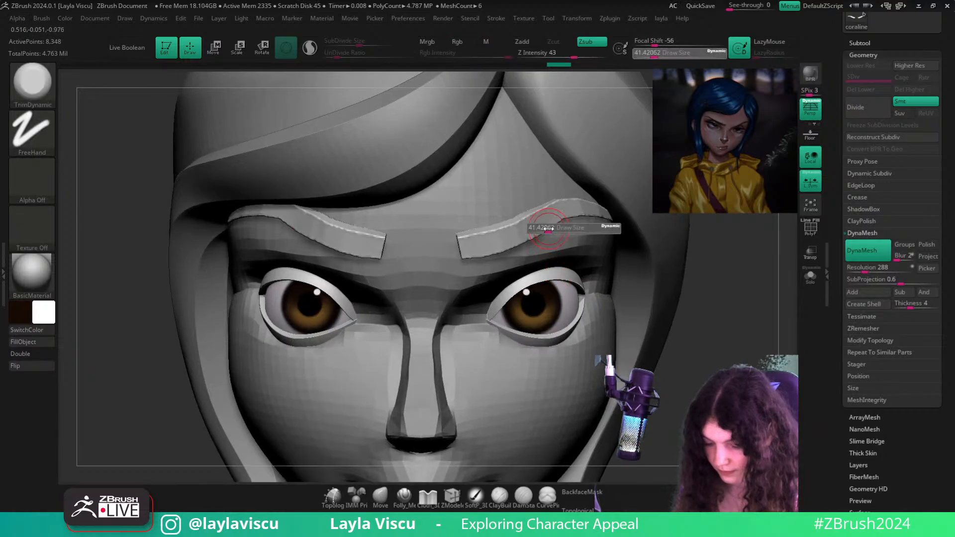
{"action": "left_click_drag", "start_coordinate": [546, 227], "coordinate": [548, 227]}
Flatten and bevel the edges along both eyebrows with the TrimDynamic brush at a draw size of about 49
{"action": "left_click_drag", "start_coordinate": [562, 219], "coordinate": [483, 255]}
{"action": "right_click_drag", "start_coordinate": [711, 247], "coordinate": [708, 227]}
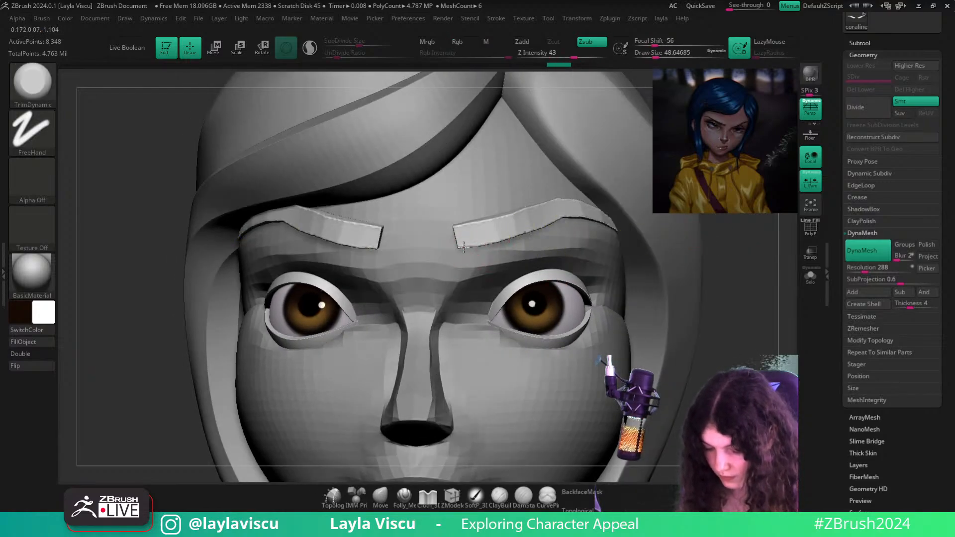
{"action": "left_click_drag", "start_coordinate": [467, 251], "coordinate": [550, 231]}
{"action": "right_click_drag", "start_coordinate": [740, 267], "coordinate": [736, 223]}
{"action": "left_click_drag", "start_coordinate": [461, 247], "coordinate": [515, 239]}
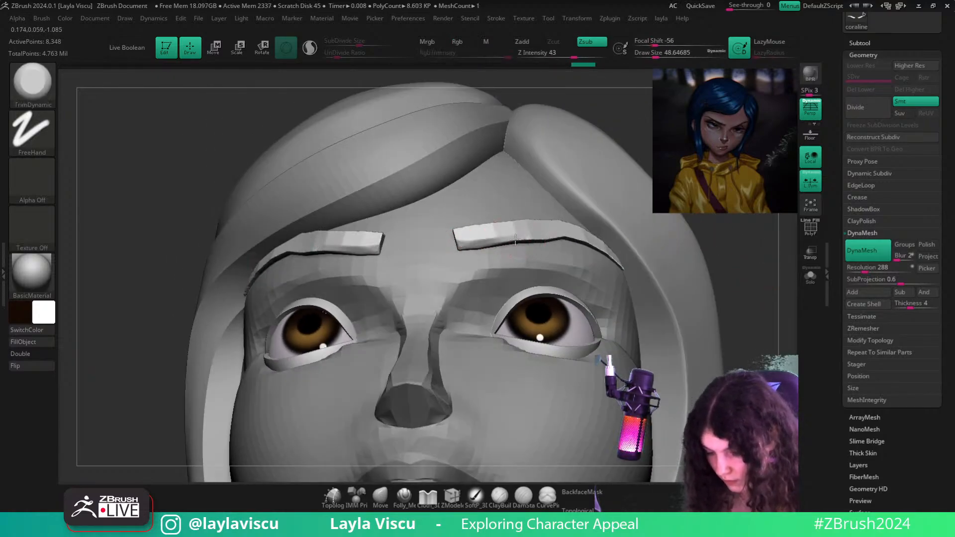
{"action": "right_click_drag", "start_coordinate": [724, 270], "coordinate": [576, 239]}
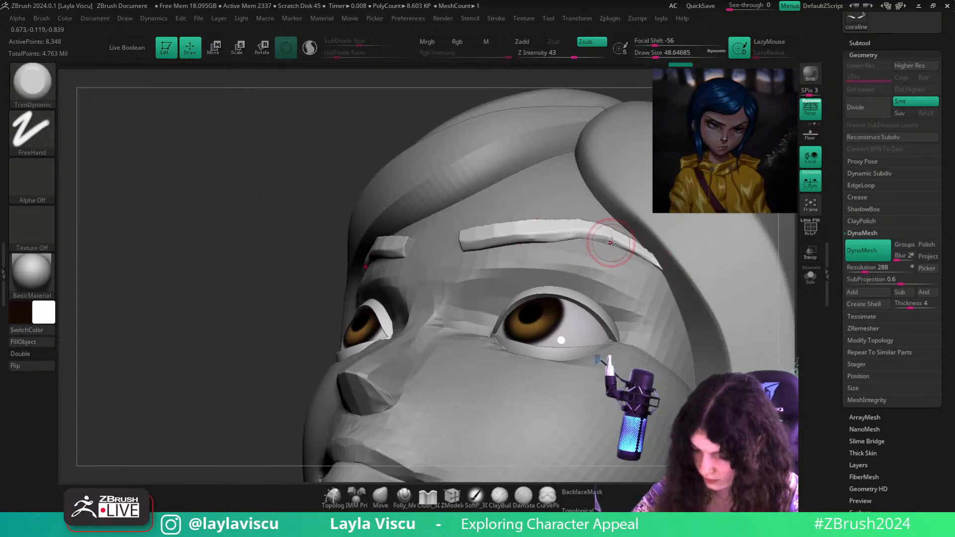
{"action": "right_click_drag", "start_coordinate": [571, 102], "coordinate": [599, 285]}
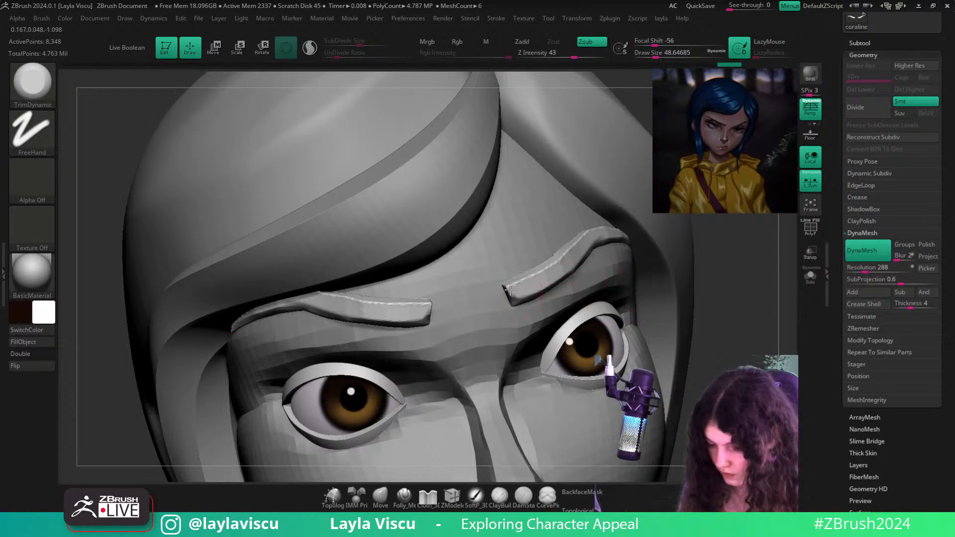
{"action": "left_click_drag", "start_coordinate": [510, 290], "coordinate": [549, 260]}
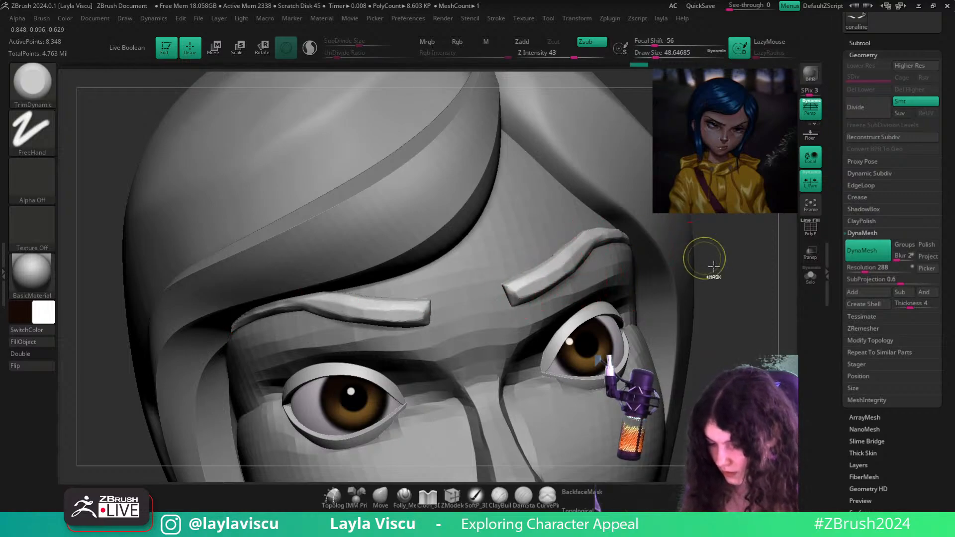
Select the head subtool and smooth the surface between the nose and the mouth corner
{"action": "mouse_move", "coordinate": [703, 260]}
{"action": "right_mouse_down", "text": "ctrl"}
{"action": "mouse_move", "coordinate": [725, 303]}
{"action": "mouse_move", "coordinate": [654, 277]}
{"action": "mouse_move", "coordinate": [642, 249]}
{"action": "mouse_move", "coordinate": [709, 241]}
{"action": "mouse_move", "coordinate": [724, 313]}
{"action": "mouse_move", "coordinate": [653, 252]}
{"action": "mouse_move", "coordinate": [683, 328]}
{"action": "right_mouse_up", "text": "ctrl"}
{"action": "right_click_drag", "start_coordinate": [683, 328], "coordinate": [669, 285], "text": "alt"}
{"action": "left_click", "coordinate": [531, 239], "text": "alt"}
{"action": "right_click_drag", "start_coordinate": [528, 240], "coordinate": [501, 255], "text": "ctrl"}
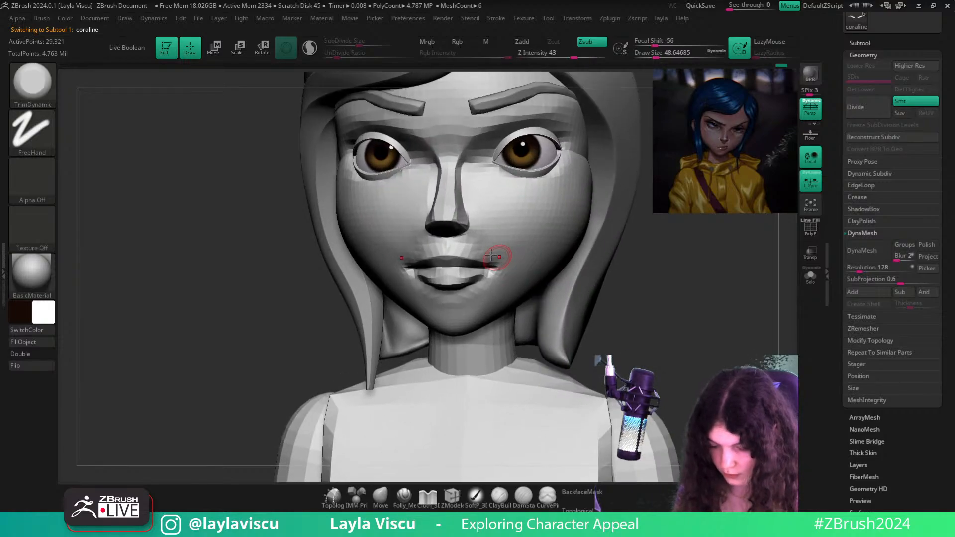
{"action": "left_click_drag", "start_coordinate": [488, 241], "coordinate": [471, 242], "text": "shift"}
{"action": "right_click_drag", "start_coordinate": [686, 294], "coordinate": [657, 313]}
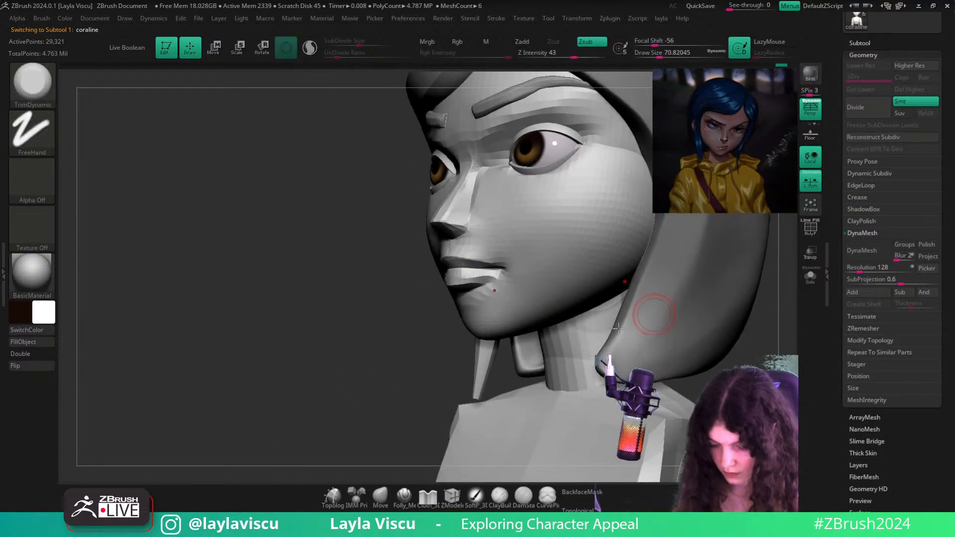
{"action": "right_click_drag", "start_coordinate": [447, 396], "coordinate": [408, 401]}
Choose the Move brush at a draw size of about 145 and examine the face in profile and from the front
{"action": "key", "text": "b"}
{"action": "key", "text": "m"}
{"action": "key", "text": "v"}
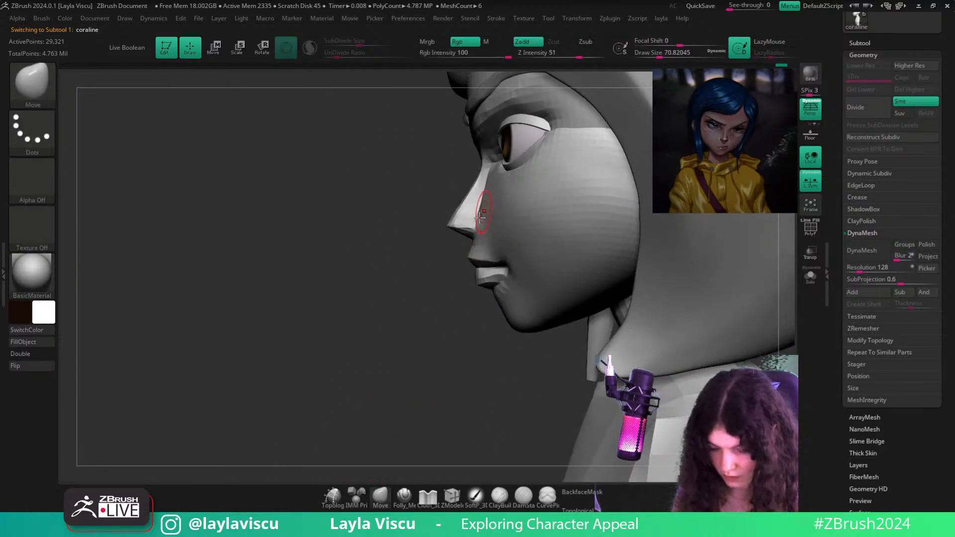
{"action": "key", "text": "bracketright"}
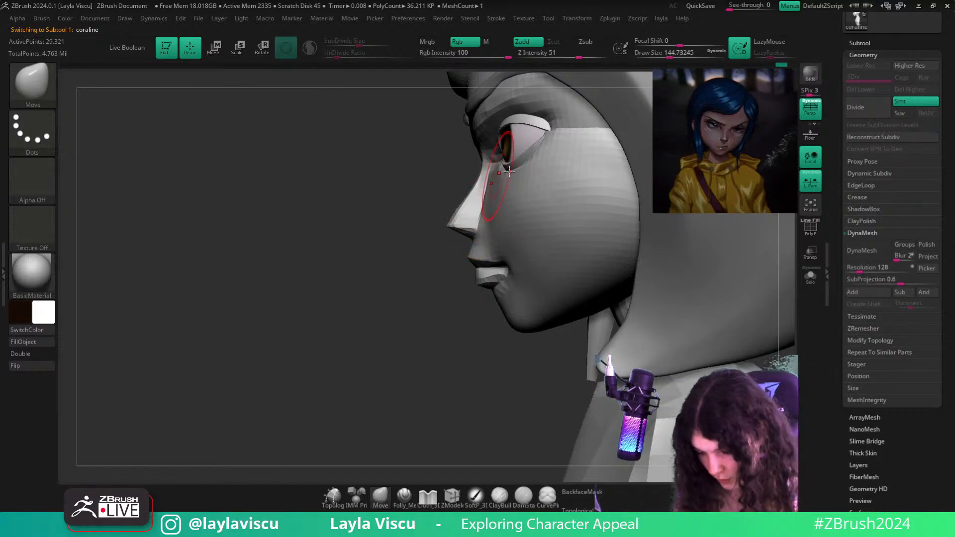
{"action": "right_click_drag", "start_coordinate": [510, 171], "coordinate": [497, 111], "text": "ctrl"}
{"action": "right_click_drag", "start_coordinate": [697, 299], "coordinate": [652, 318]}
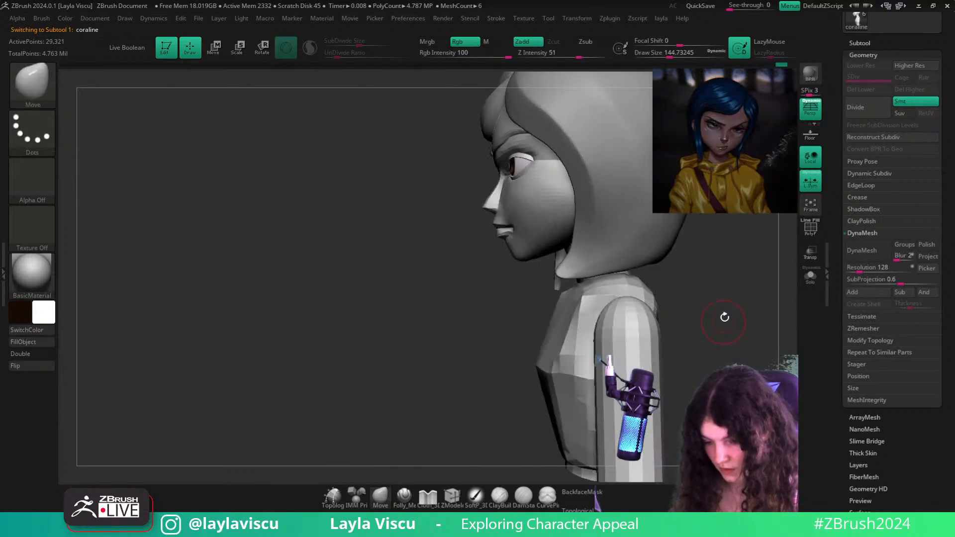
{"action": "right_click_drag", "start_coordinate": [724, 316], "coordinate": [659, 329]}
{"action": "right_click_drag", "start_coordinate": [680, 260], "coordinate": [729, 261]}
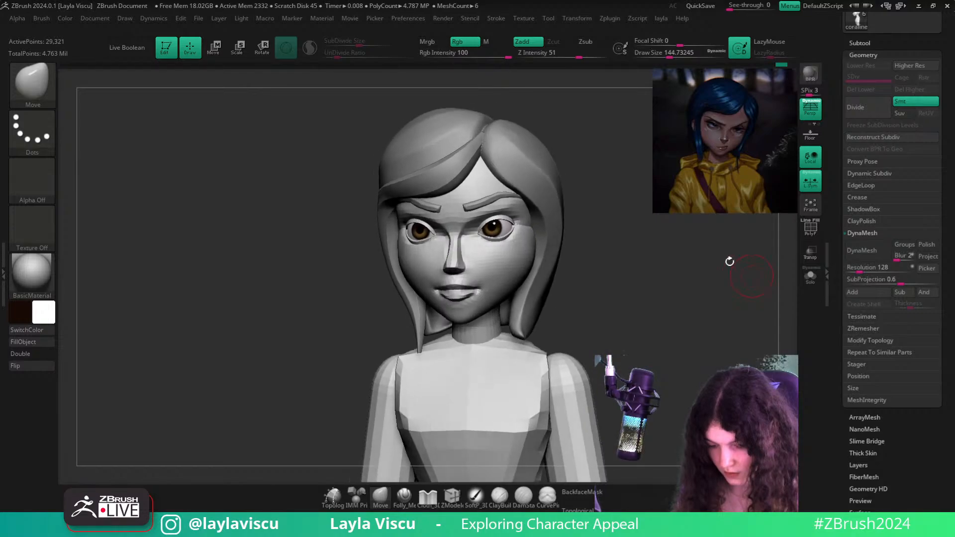
Select the eyebrows subtool and open the ClayPolish settings
{"action": "right_click_drag", "start_coordinate": [493, 199], "coordinate": [490, 252], "text": "ctrl"}
{"action": "left_click", "coordinate": [498, 198], "text": "alt"}
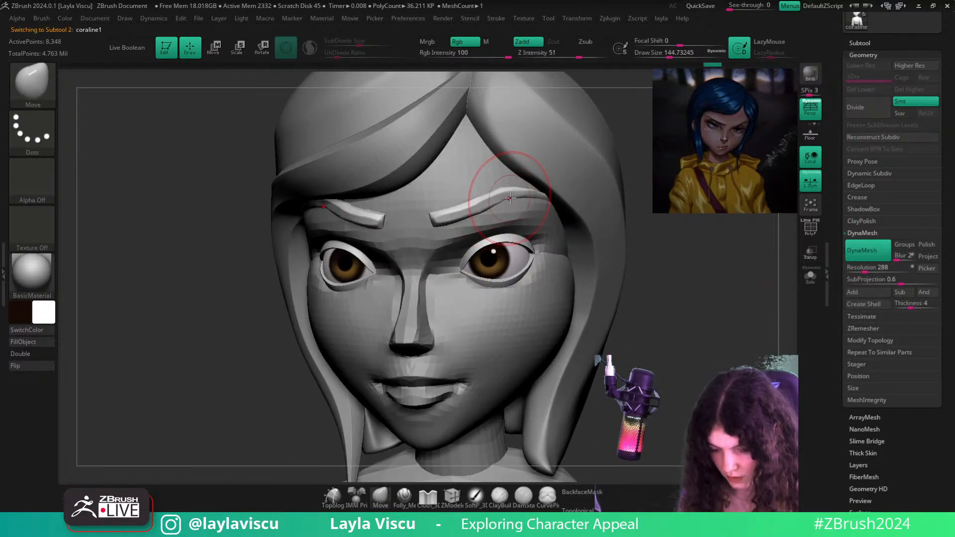
{"action": "right_click_drag", "start_coordinate": [606, 223], "coordinate": [637, 293], "text": "ctrl"}
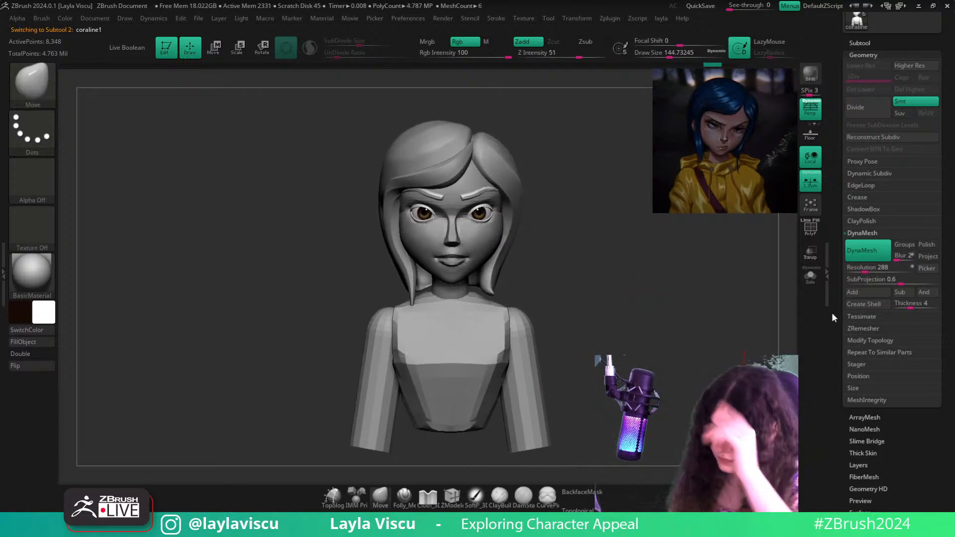
{"action": "left_click", "coordinate": [861, 221]}
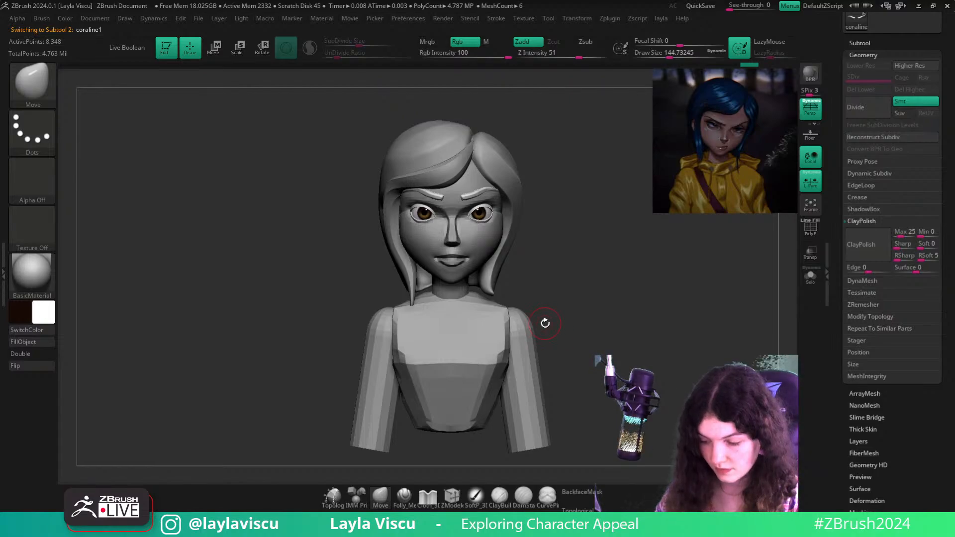
Mask the head except the mouth area with a MaskPen draw size of about 90, and centre the transform gizmo on the unmasked mesh
{"action": "left_click", "coordinate": [456, 261], "text": "alt"}
{"action": "mouse_move", "coordinate": [455, 261]}
{"action": "right_mouse_down", "text": "ctrl"}
{"action": "mouse_move", "coordinate": [460, 294]}
{"action": "mouse_move", "coordinate": [505, 259]}
{"action": "right_mouse_up", "text": "ctrl"}
{"action": "key", "text": "s"}
{"action": "mouse_move", "coordinate": [505, 259]}
{"action": "left_mouse_down"}
{"action": "mouse_move", "coordinate": [437, 252]}
{"action": "mouse_move", "coordinate": [471, 268]}
{"action": "left_mouse_up"}
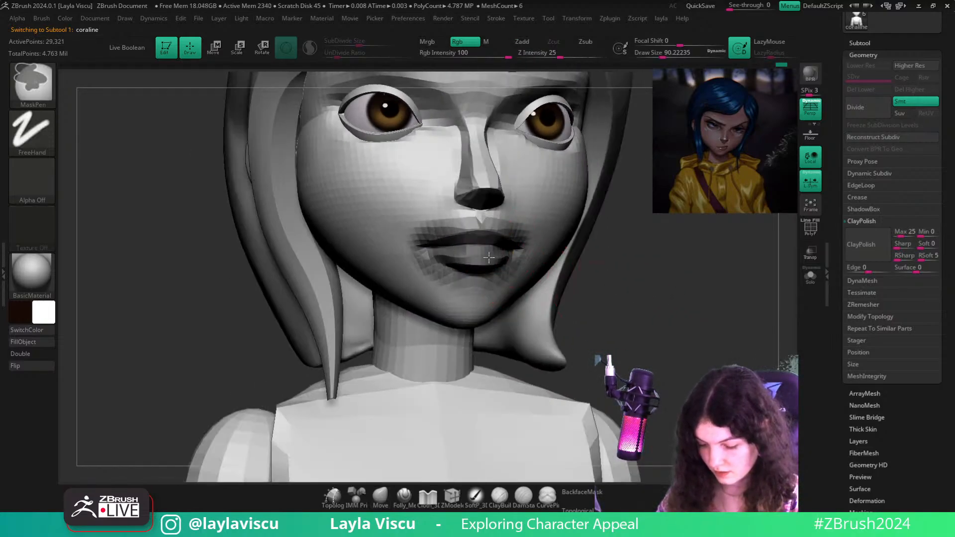
{"action": "left_click", "coordinate": [665, 327], "text": "ctrl"}
{"action": "left_click", "coordinate": [522, 293], "text": "ctrl"}
{"action": "key", "text": "w"}
{"action": "left_click_drag", "start_coordinate": [696, 299], "coordinate": [663, 295], "text": "shift"}
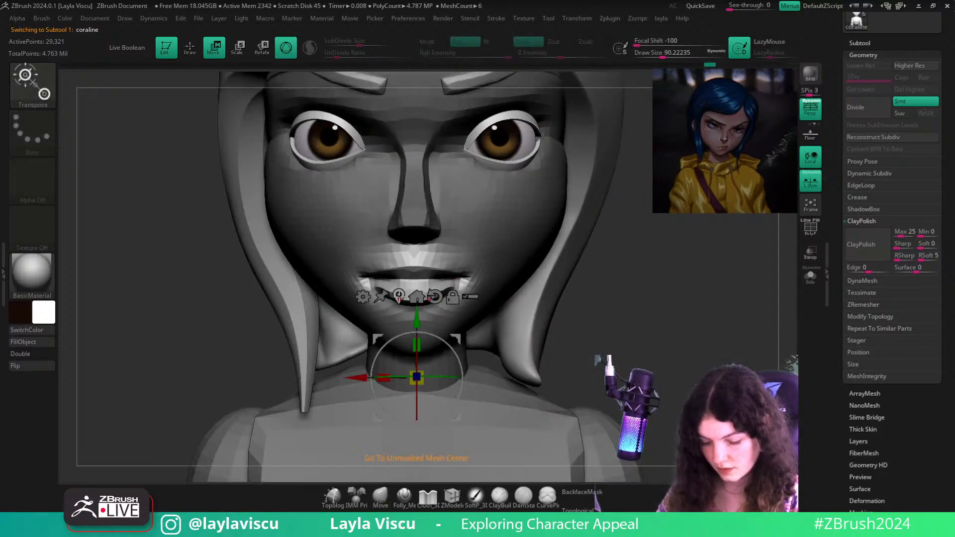
{"action": "left_click", "coordinate": [416, 296]}
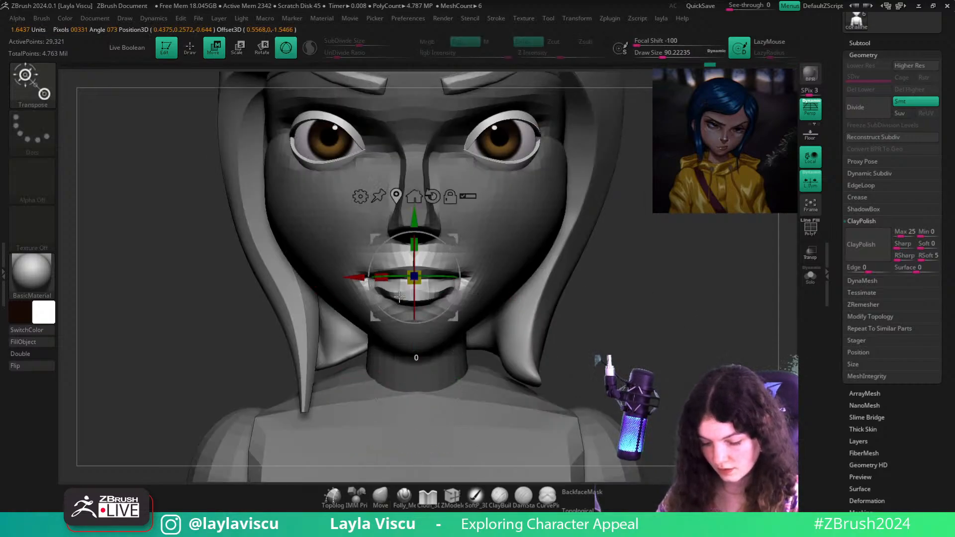
Adjust the mouth shape with the Move brush at a draw size of about 192
{"action": "left_click", "coordinate": [382, 492]}
{"action": "mouse_move", "coordinate": [522, 390]}
{"action": "right_mouse_down", "text": "ctrl"}
{"action": "mouse_move", "coordinate": [532, 345]}
{"action": "mouse_move", "coordinate": [592, 299]}
{"action": "right_mouse_up", "text": "ctrl"}
{"action": "mouse_move", "coordinate": [569, 333]}
{"action": "right_mouse_down", "text": "alt"}
{"action": "mouse_move", "coordinate": [601, 273]}
{"action": "mouse_move", "coordinate": [539, 261]}
{"action": "mouse_move", "coordinate": [528, 300]}
{"action": "right_mouse_up", "text": "alt"}
{"action": "key", "text": "s"}
{"action": "left_click", "coordinate": [471, 243]}
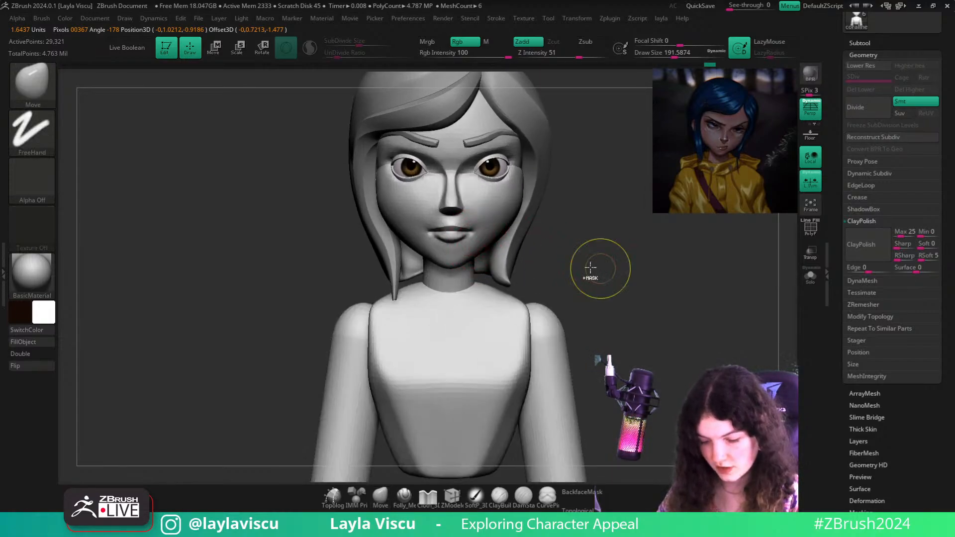
Show the polygroups, hide the torso and both arms, split them from the head as a separate subtool, and select that body subtool
{"action": "right_click_drag", "start_coordinate": [590, 268], "coordinate": [594, 298], "text": "ctrl"}
{"action": "key", "text": "shift+f"}
{"action": "key", "text": "shift+f"}
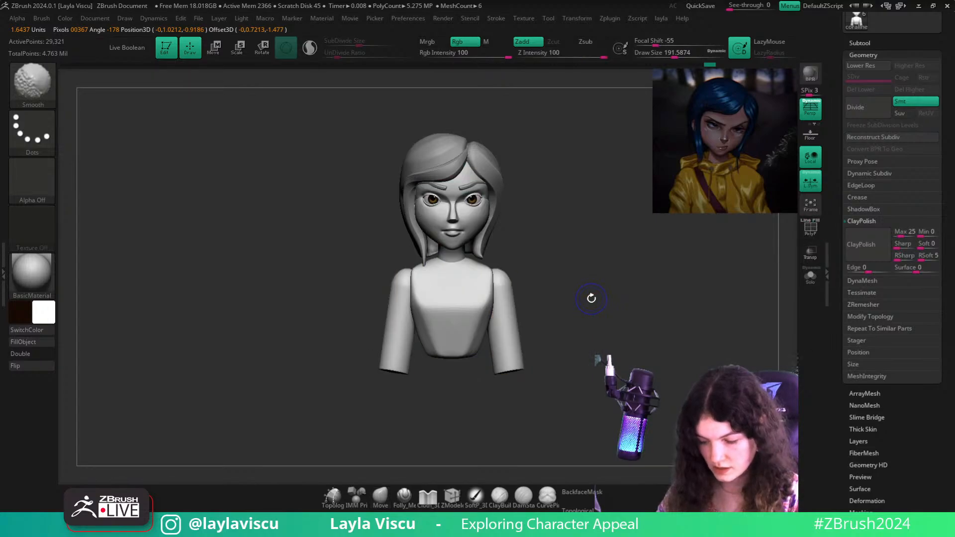
{"action": "key", "text": "shift+f"}
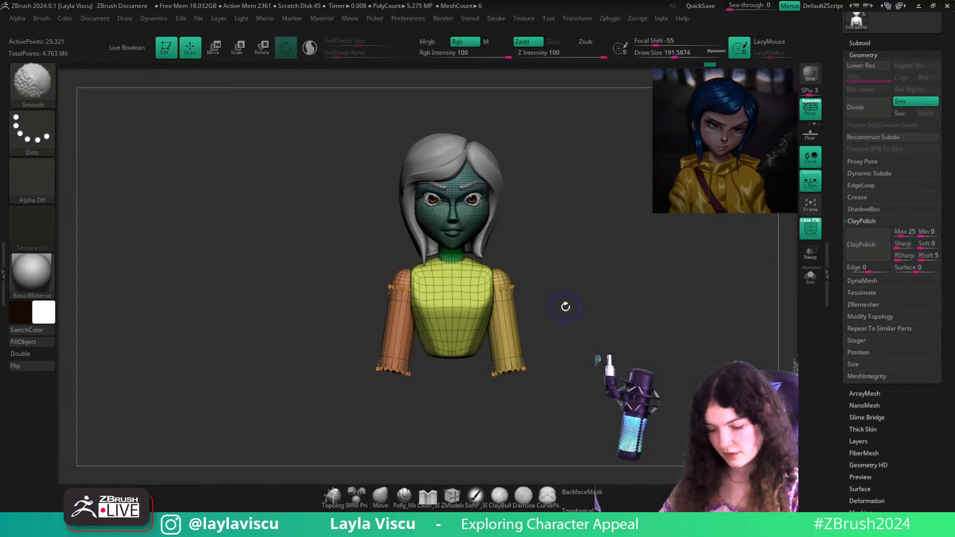
{"action": "left_click", "coordinate": [453, 314], "text": "ctrl+shift"}
{"action": "left_click", "coordinate": [453, 314], "text": "ctrl+shift"}
{"action": "left_click", "coordinate": [503, 308], "text": "ctrl+shift"}
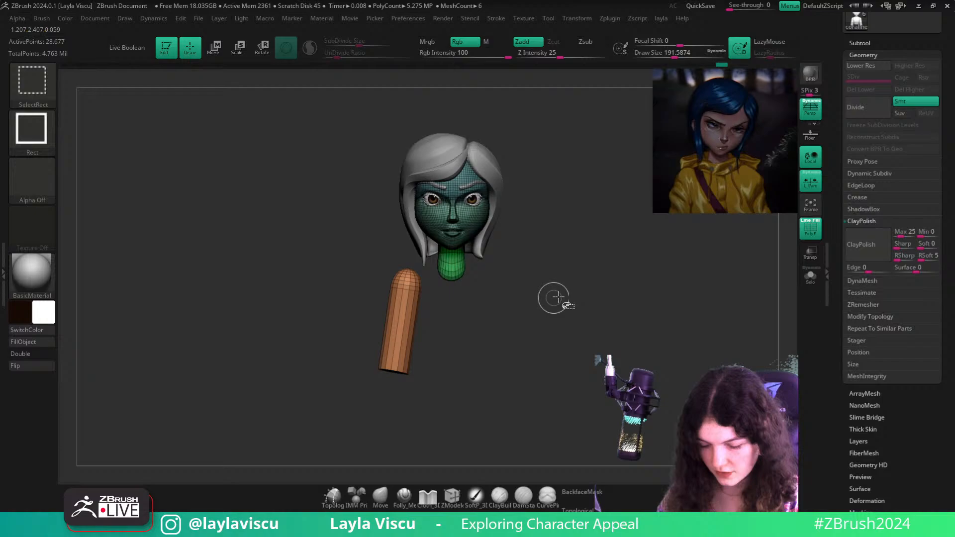
{"action": "left_click", "coordinate": [406, 288], "text": "ctrl+shift"}
{"action": "key", "text": "1"}
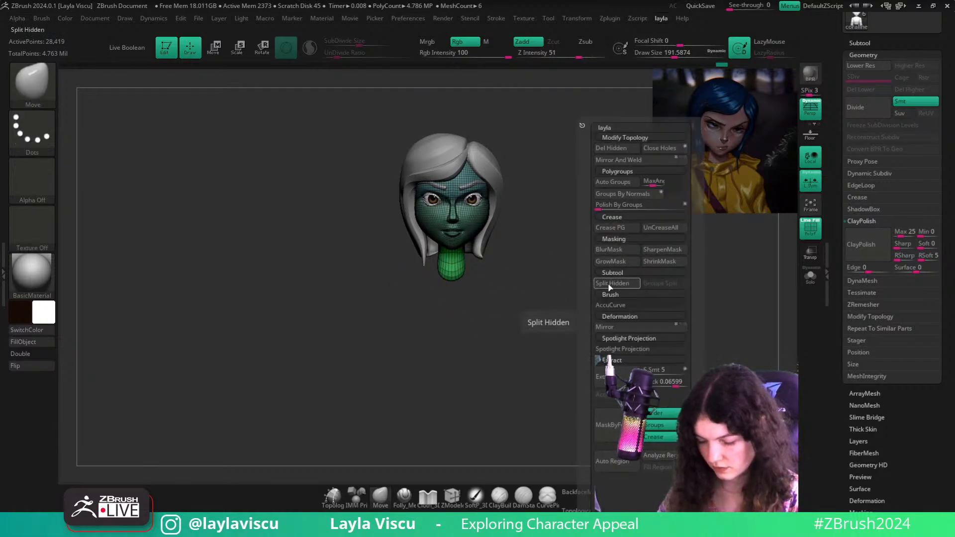
{"action": "left_click", "coordinate": [612, 283]}
{"action": "left_click", "coordinate": [466, 308], "text": "alt"}
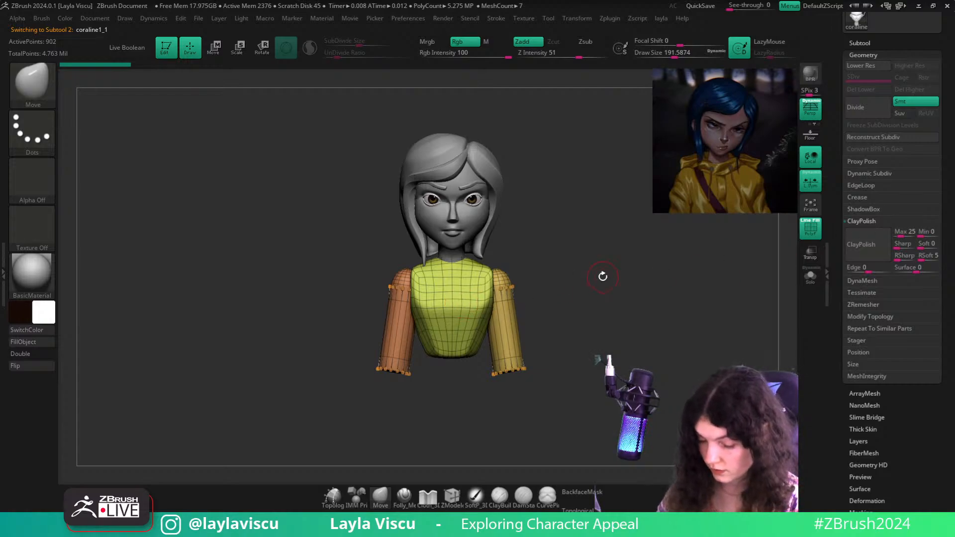
{"action": "key", "text": "shift"}
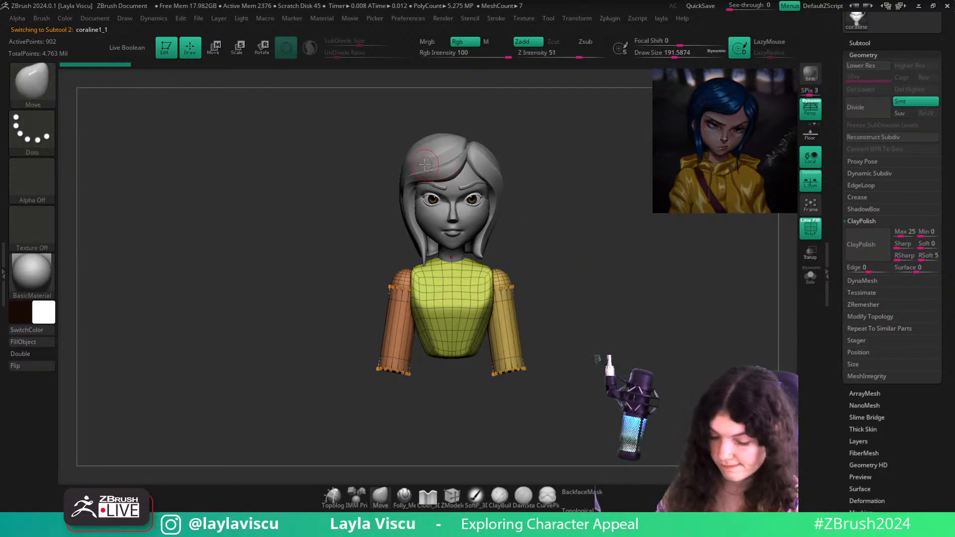
Fill the eyebrows with the dark blue sampled from the reference hair, reset the active colour to white, and turn off the polygroup wireframe
{"action": "key", "text": "c"}
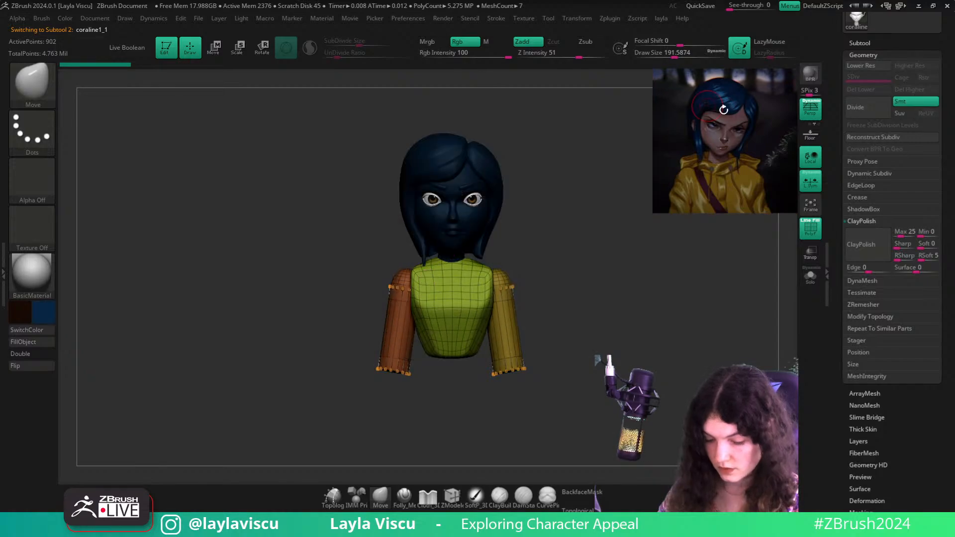
{"action": "scroll", "coordinate": [473, 179], "scroll_direction": "up", "scroll_amount": 3}
{"action": "left_click", "coordinate": [23, 342]}
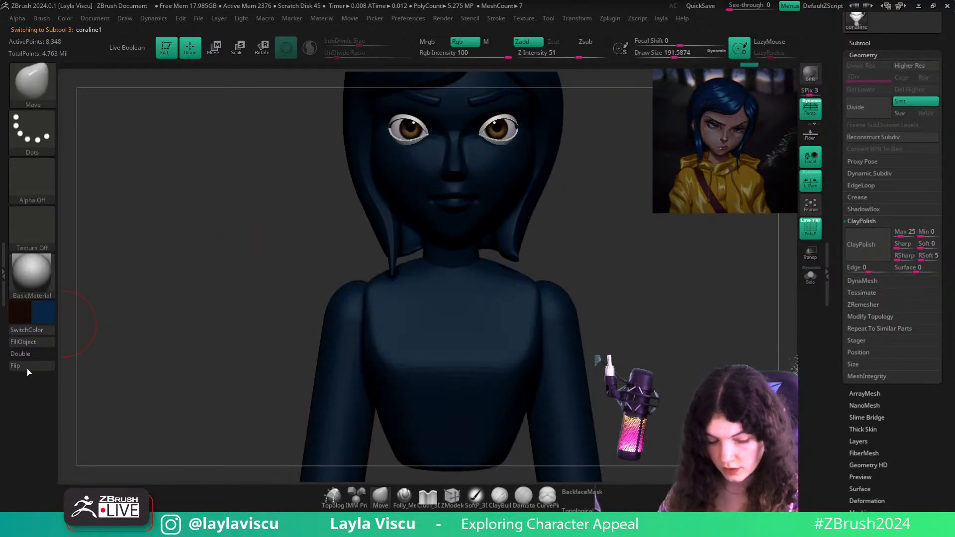
{"action": "scroll", "coordinate": [170, 334], "scroll_direction": "down", "scroll_amount": 3}
{"action": "left_click", "coordinate": [31, 272]}
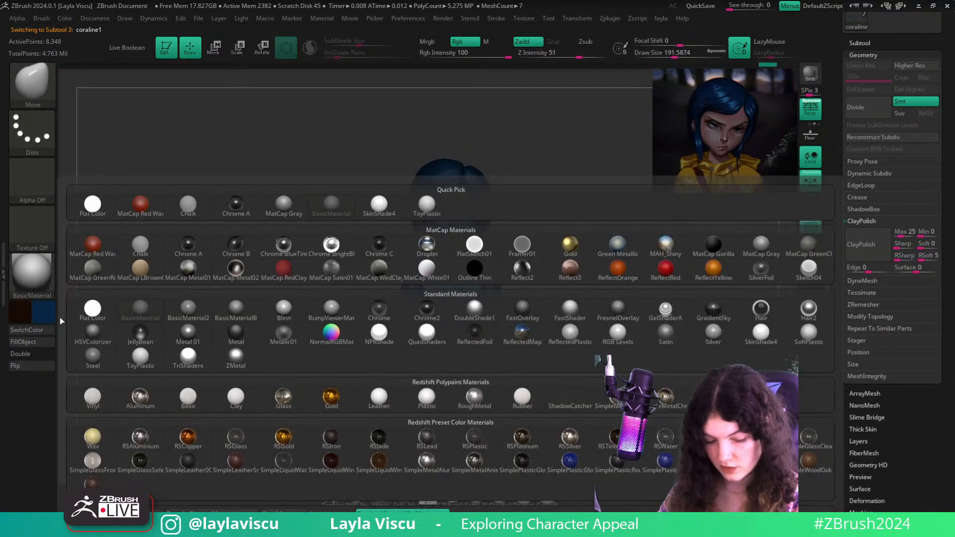
{"action": "left_click", "coordinate": [44, 312]}
{"action": "key", "text": "shift+f"}
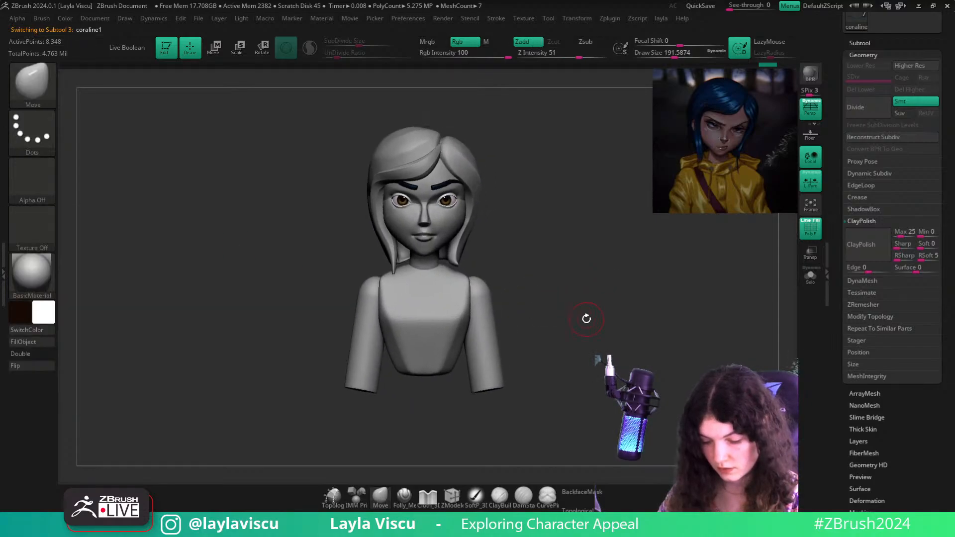
{"action": "scroll", "coordinate": [584, 320], "scroll_direction": "up", "scroll_amount": 3}
{"action": "scroll", "coordinate": [608, 239], "scroll_direction": "down", "scroll_amount": 5}
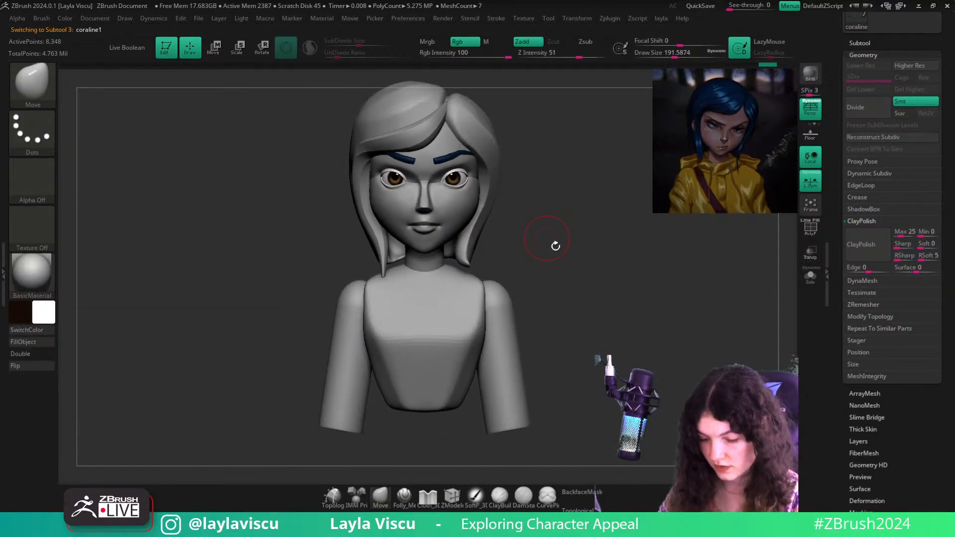
{"action": "scroll", "coordinate": [564, 246], "scroll_direction": "up", "scroll_amount": 3}
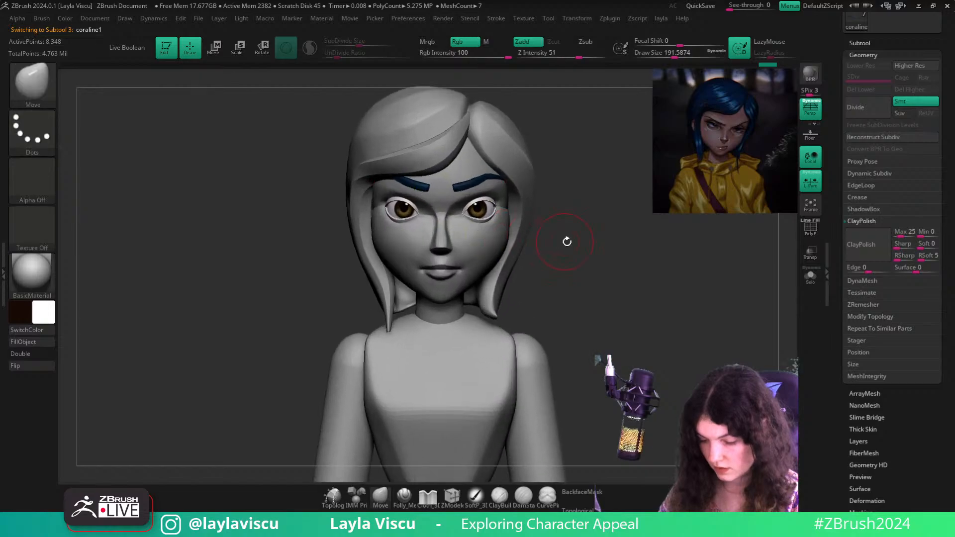
{"action": "scroll", "coordinate": [497, 214], "scroll_direction": "up", "scroll_amount": 2}
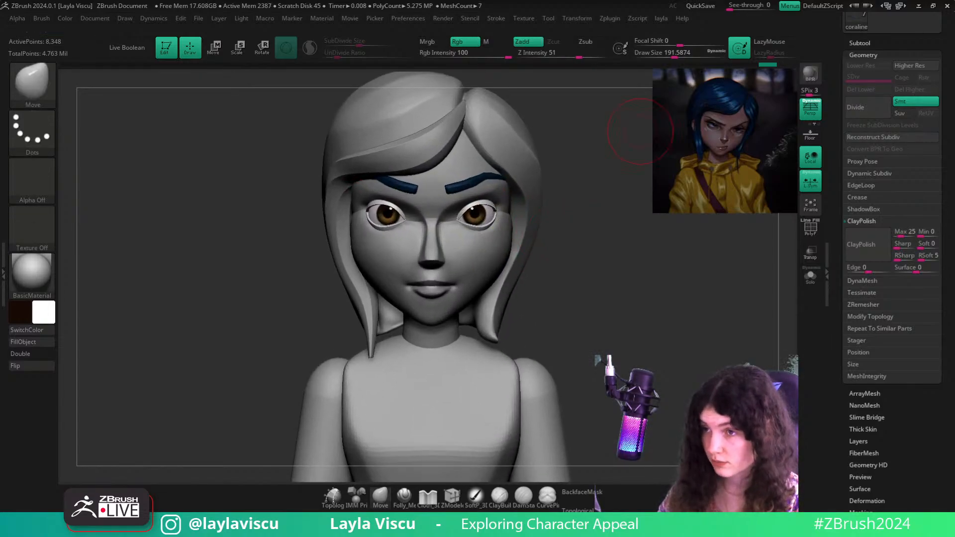
Select the head subtool and show its polygroup wireframe
{"action": "right_click_drag", "start_coordinate": [617, 323], "coordinate": [614, 243]}
{"action": "left_click", "coordinate": [477, 221], "text": "alt"}
{"action": "mouse_move", "coordinate": [477, 221]}
{"action": "right_mouse_down"}
{"action": "mouse_move", "coordinate": [646, 304]}
{"action": "mouse_move", "coordinate": [637, 258]}
{"action": "right_mouse_up"}
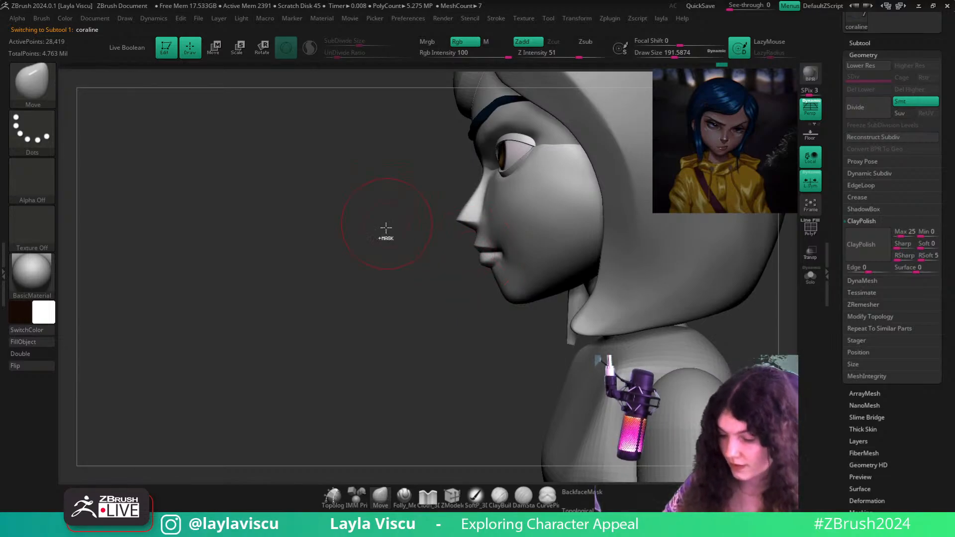
{"action": "mouse_move", "coordinate": [386, 228]}
{"action": "right_mouse_down", "text": "ctrl"}
{"action": "mouse_move", "coordinate": [398, 273]}
{"action": "mouse_move", "coordinate": [697, 288]}
{"action": "mouse_move", "coordinate": [587, 262]}
{"action": "right_mouse_up", "text": "ctrl"}
{"action": "key", "text": "shift+f"}
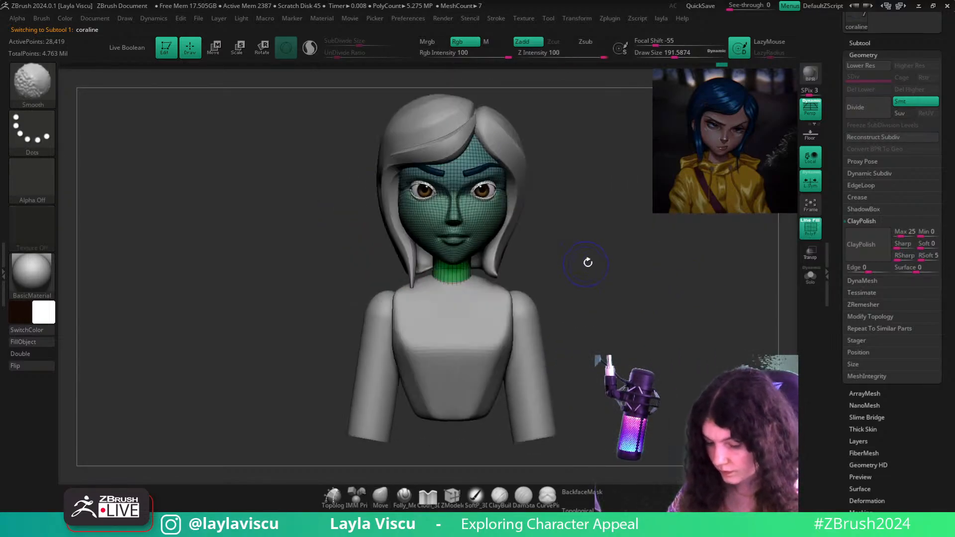
{"action": "right_click_drag", "start_coordinate": [636, 298], "coordinate": [791, 293]}
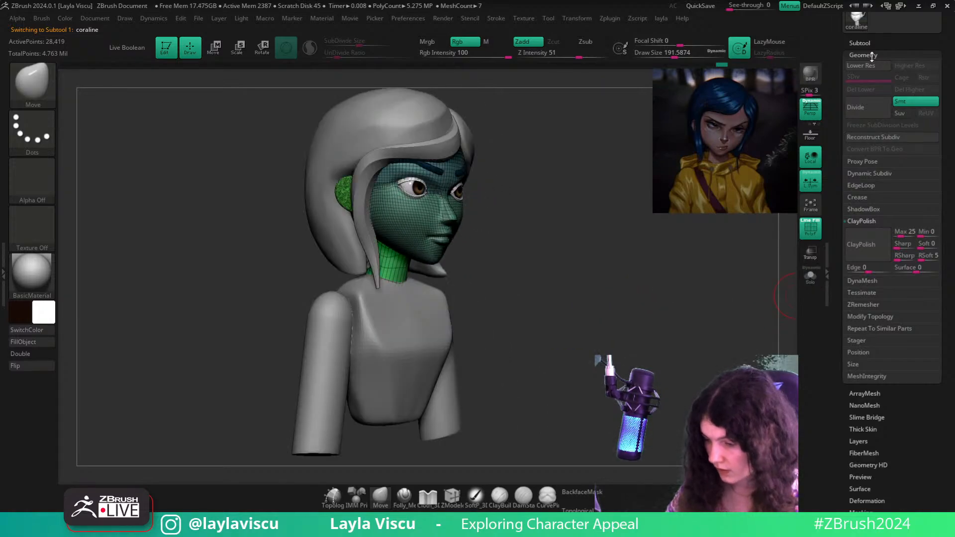
Set the Move brush's draw size to about 80, check the topology around the eyes, and turn off the polygroup wireframe
{"action": "mouse_move", "coordinate": [526, 241]}
{"action": "right_mouse_down"}
{"action": "mouse_move", "coordinate": [644, 266]}
{"action": "mouse_move", "coordinate": [593, 214]}
{"action": "mouse_move", "coordinate": [571, 278]}
{"action": "right_mouse_up"}
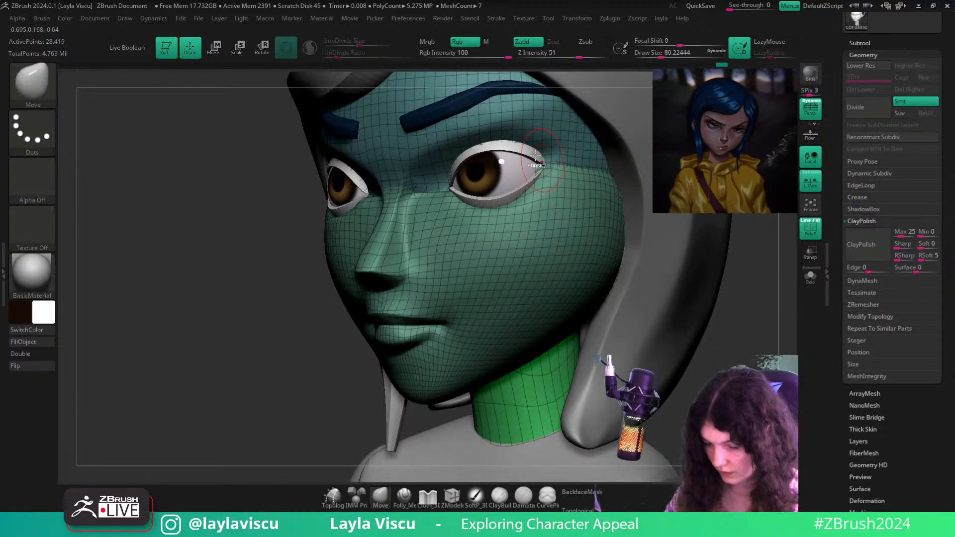
{"action": "mouse_move", "coordinate": [563, 180]}
{"action": "right_mouse_down", "text": "ctrl"}
{"action": "mouse_move", "coordinate": [545, 176]}
{"action": "mouse_move", "coordinate": [447, 238]}
{"action": "right_mouse_up", "text": "ctrl"}
{"action": "right_click_drag", "start_coordinate": [447, 239], "coordinate": [349, 292], "text": "shift"}
{"action": "right_click_drag", "start_coordinate": [686, 339], "coordinate": [658, 316]}
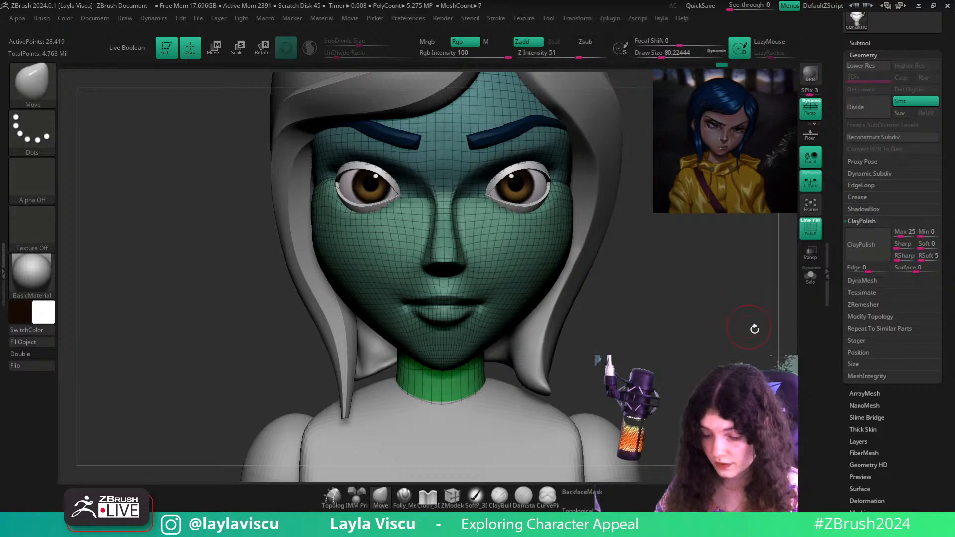
{"action": "right_click_drag", "start_coordinate": [666, 304], "coordinate": [611, 280], "text": "ctrl"}
{"action": "key", "text": "shift+f"}
{"action": "mouse_move", "coordinate": [611, 280]}
{"action": "right_mouse_down", "text": "ctrl"}
{"action": "mouse_move", "coordinate": [582, 226]}
{"action": "mouse_move", "coordinate": [536, 215]}
{"action": "right_mouse_up", "text": "ctrl"}
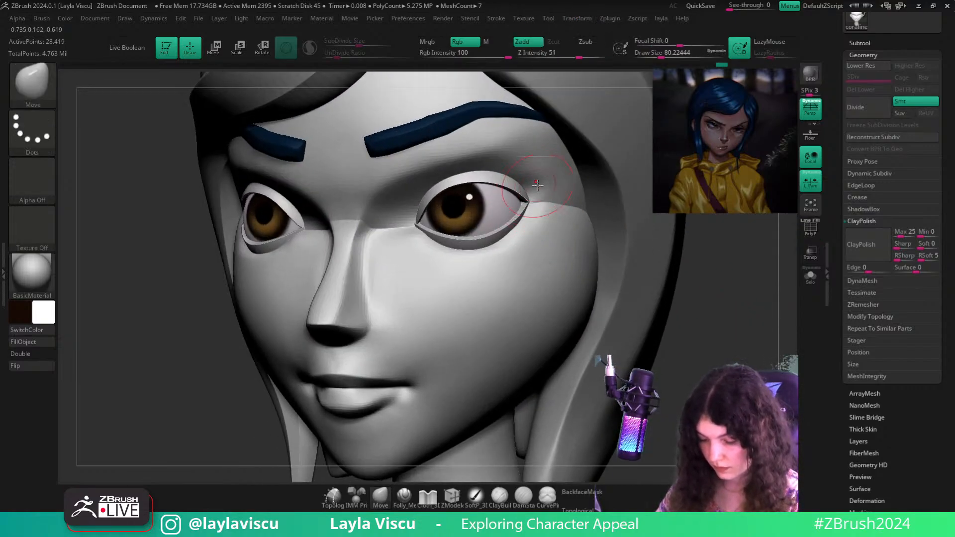
Isolate a face polygroup and solo the head to examine the eye socket, and restore full visibility of all parts
{"action": "right_click_drag", "start_coordinate": [663, 219], "coordinate": [679, 281], "text": "ctrl"}
{"action": "right_click_drag", "start_coordinate": [530, 172], "coordinate": [553, 199], "text": "ctrl"}
{"action": "left_click", "coordinate": [554, 199], "text": "ctrl+shift"}
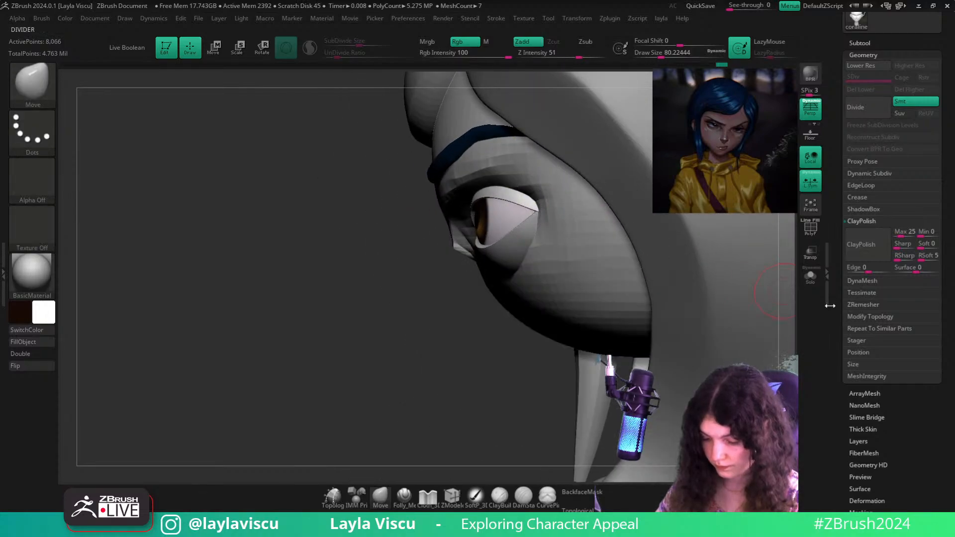
{"action": "left_click", "coordinate": [808, 281]}
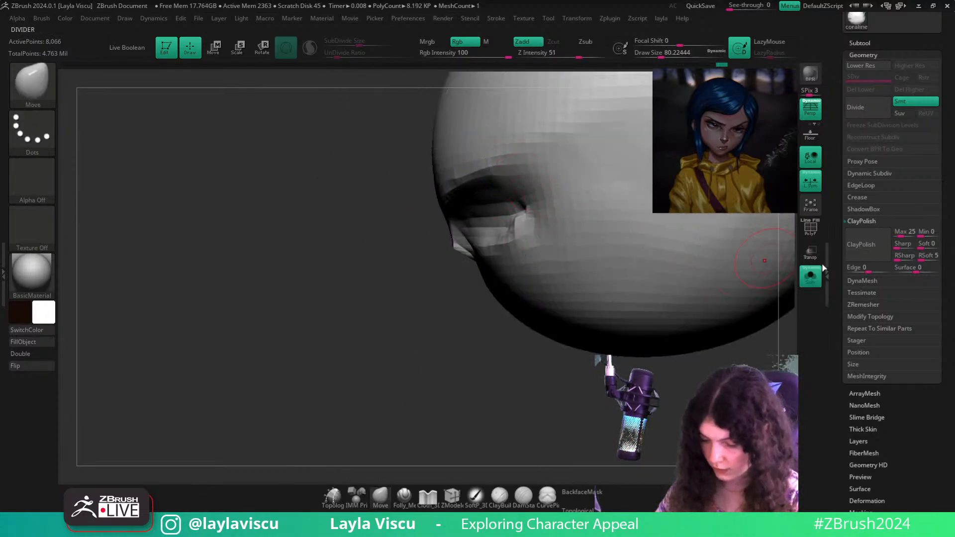
{"action": "right_click_drag", "start_coordinate": [464, 308], "coordinate": [345, 320], "text": "ctrl"}
{"action": "left_click", "coordinate": [347, 322], "text": "ctrl+shift"}
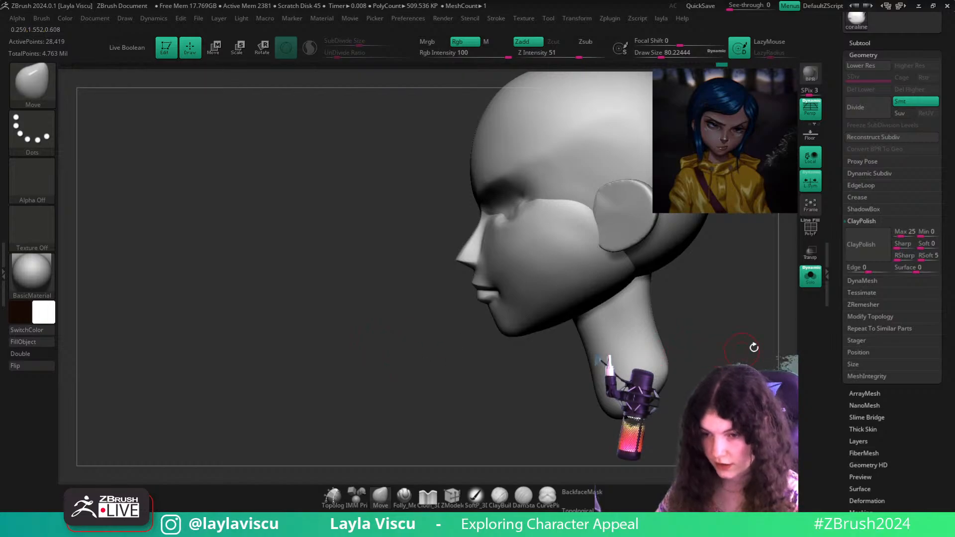
{"action": "right_click_drag", "start_coordinate": [741, 311], "coordinate": [621, 300]}
{"action": "left_click", "coordinate": [809, 276]}
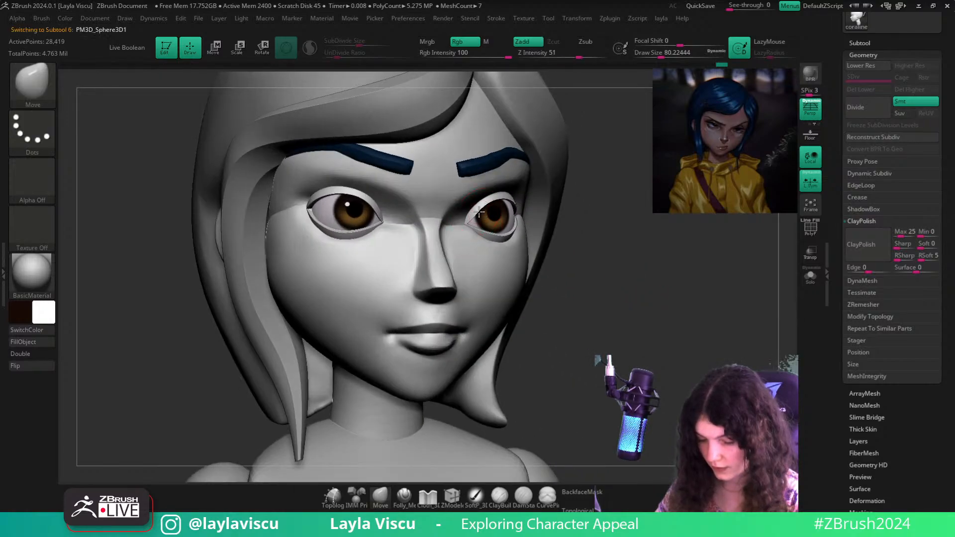
Select the eyelid subtool and nudge the inner eyelid corners with the Move brush at a draw size of about 83
{"action": "left_click", "coordinate": [478, 212], "text": "alt"}
{"action": "right_click_drag", "start_coordinate": [479, 213], "coordinate": [484, 222], "text": "ctrl"}
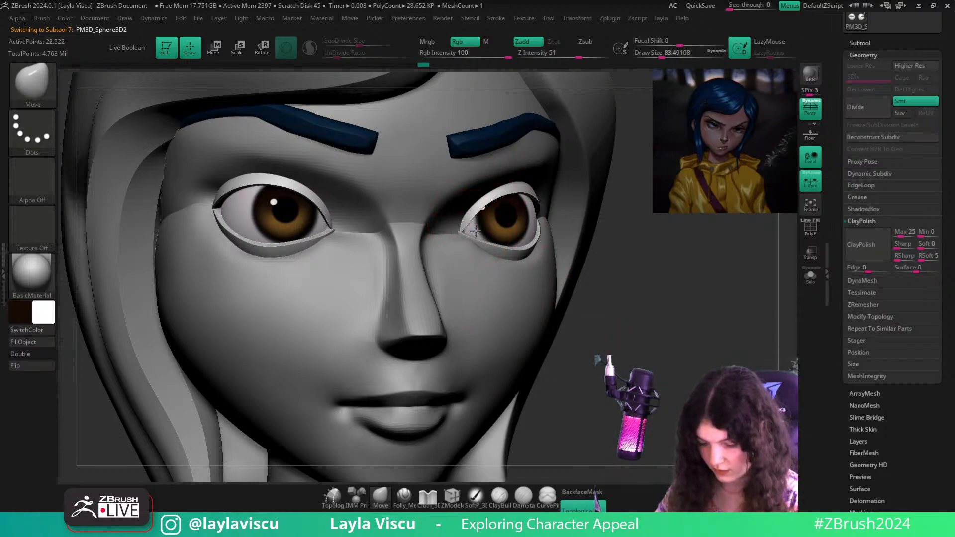
{"action": "left_click_drag", "start_coordinate": [475, 231], "coordinate": [474, 229]}
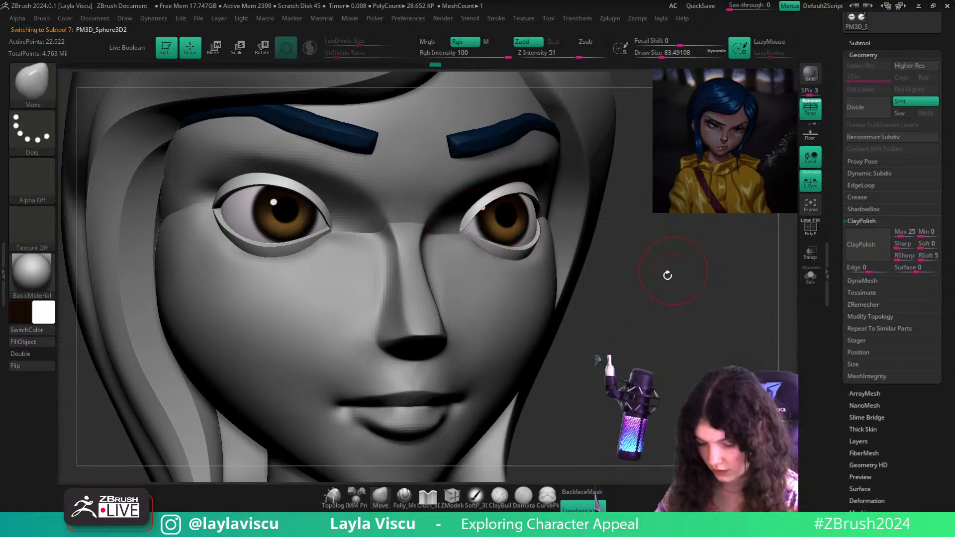
{"action": "left_click_drag", "start_coordinate": [668, 275], "coordinate": [629, 277], "text": "shift"}
{"action": "right_click_drag", "start_coordinate": [484, 263], "coordinate": [478, 318], "text": "ctrl"}
Refine the inner eye corners with the Move brush, at a draw size of about 29 on the head and 65 on the eyelids
{"action": "left_click", "coordinate": [484, 294], "text": "alt"}
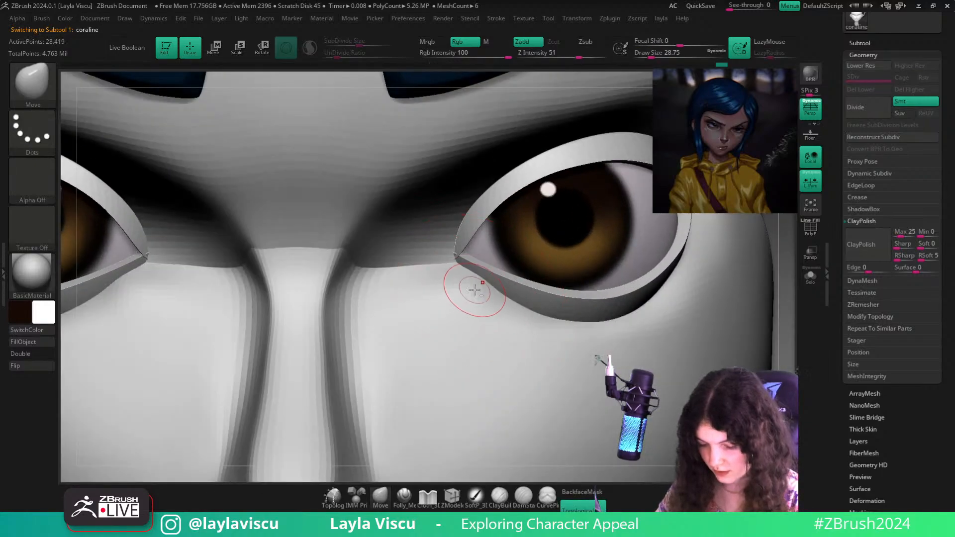
{"action": "key", "text": "f"}
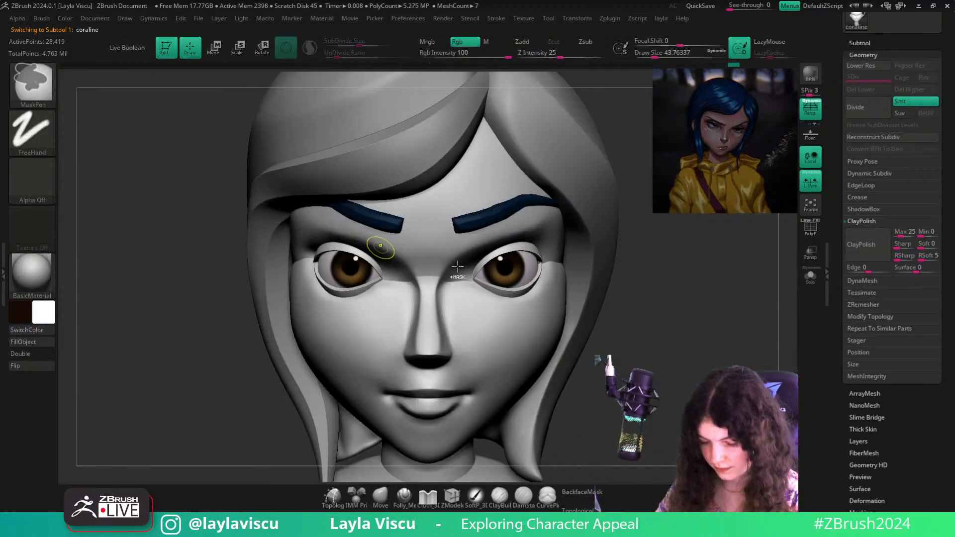
{"action": "right_click_drag", "start_coordinate": [427, 268], "coordinate": [429, 306], "text": "ctrl"}
{"action": "left_click", "coordinate": [429, 279], "text": "alt"}
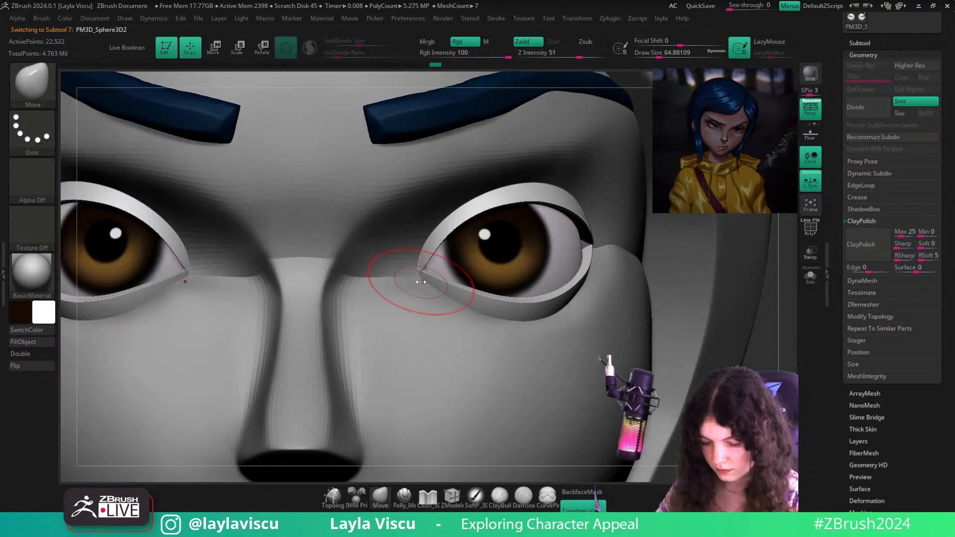
{"action": "key", "text": "f"}
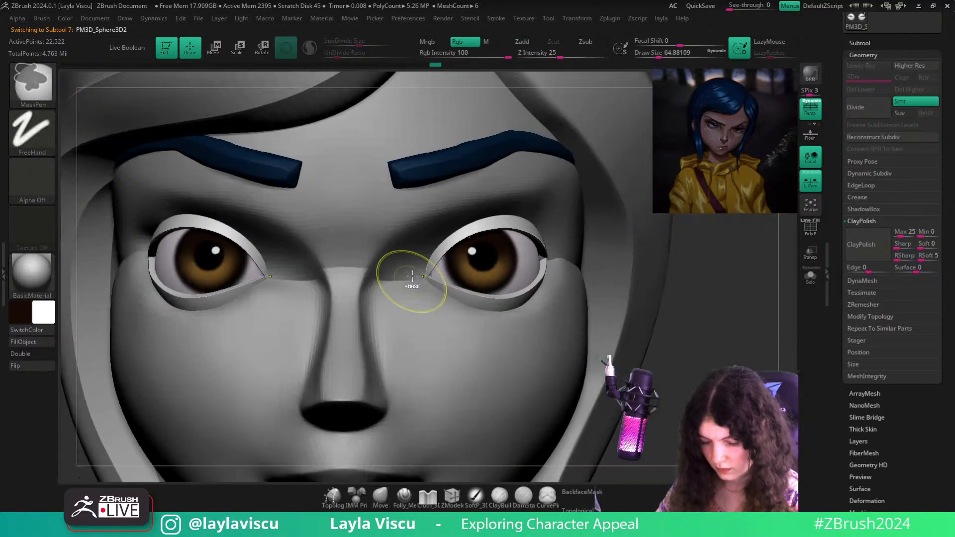
{"action": "mouse_move", "coordinate": [404, 277]}
{"action": "right_mouse_down", "text": "ctrl"}
{"action": "mouse_move", "coordinate": [435, 275]}
{"action": "mouse_move", "coordinate": [683, 336]}
{"action": "right_mouse_up", "text": "ctrl"}
Adjust the outer eyelid corners with the Move brush at a draw size of about 140, with BackfaceMask turned on
{"action": "key", "text": "f"}
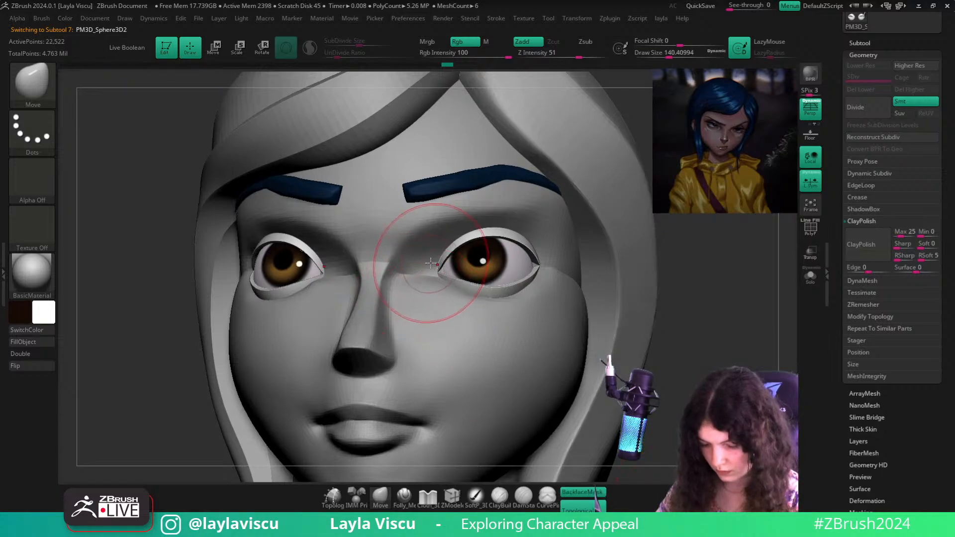
{"action": "left_click_drag", "start_coordinate": [762, 314], "coordinate": [749, 339]}
{"action": "left_click_drag", "start_coordinate": [756, 296], "coordinate": [680, 293]}
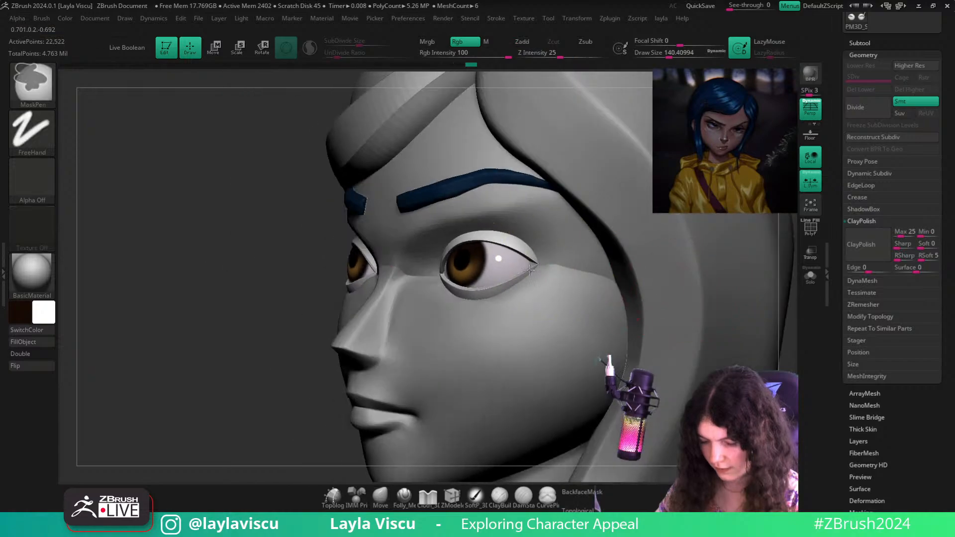
{"action": "right_click_drag", "start_coordinate": [680, 293], "coordinate": [692, 326], "text": "ctrl"}
{"action": "left_click_drag", "start_coordinate": [537, 269], "coordinate": [536, 273]}
{"action": "right_click_drag", "start_coordinate": [537, 289], "coordinate": [318, 268], "text": "ctrl"}
{"action": "left_click_drag", "start_coordinate": [254, 321], "coordinate": [341, 325]}
{"action": "right_click_drag", "start_coordinate": [537, 287], "coordinate": [665, 363], "text": "ctrl"}
{"action": "left_click_drag", "start_coordinate": [665, 364], "coordinate": [651, 351]}
{"action": "right_click_drag", "start_coordinate": [659, 366], "coordinate": [642, 338], "text": "ctrl"}
{"action": "left_click_drag", "start_coordinate": [724, 358], "coordinate": [658, 372], "text": "shift"}
{"action": "mouse_move", "coordinate": [659, 372]}
{"action": "right_mouse_down", "text": "alt"}
{"action": "mouse_move", "coordinate": [650, 294]}
{"action": "mouse_move", "coordinate": [634, 273]}
{"action": "right_mouse_up", "text": "alt"}
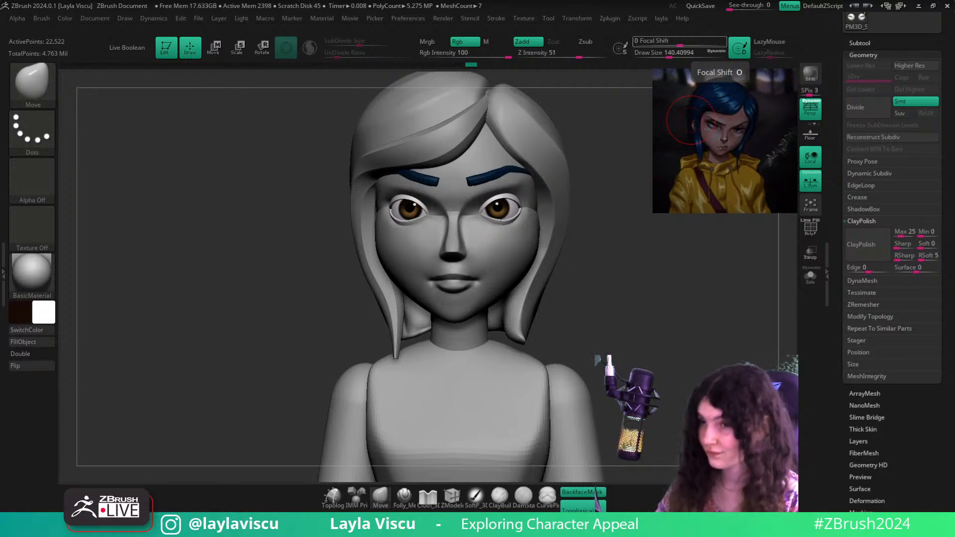
Bring the browser with the ArtStation portfolio on screen, maximise it, and open the General Rowan artwork
{"action": "left_click_drag", "start_coordinate": [733, 1], "coordinate": [593, 46]}
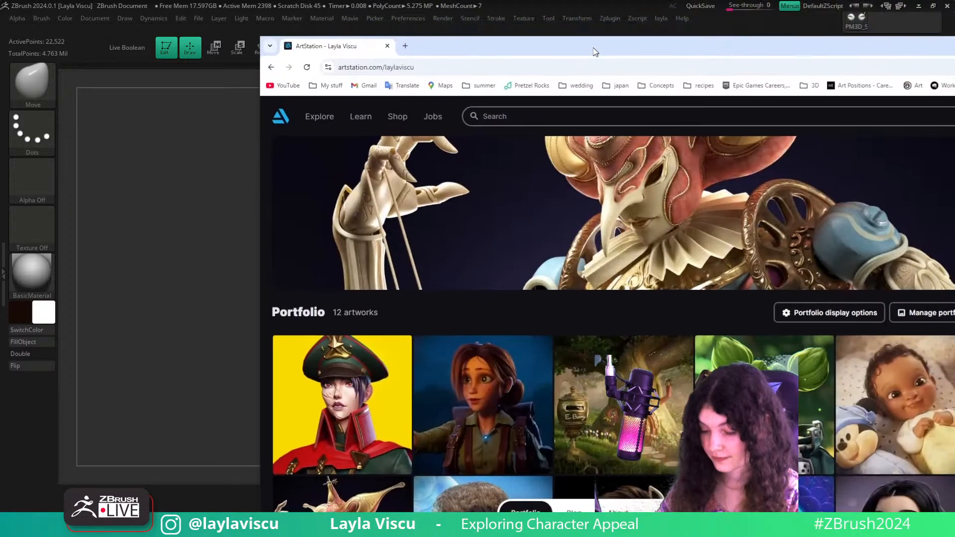
{"action": "double_click", "coordinate": [592, 47]}
{"action": "scroll", "coordinate": [110, 332], "scroll_direction": "down", "scroll_amount": 1}
{"action": "left_click", "coordinate": [110, 333]}
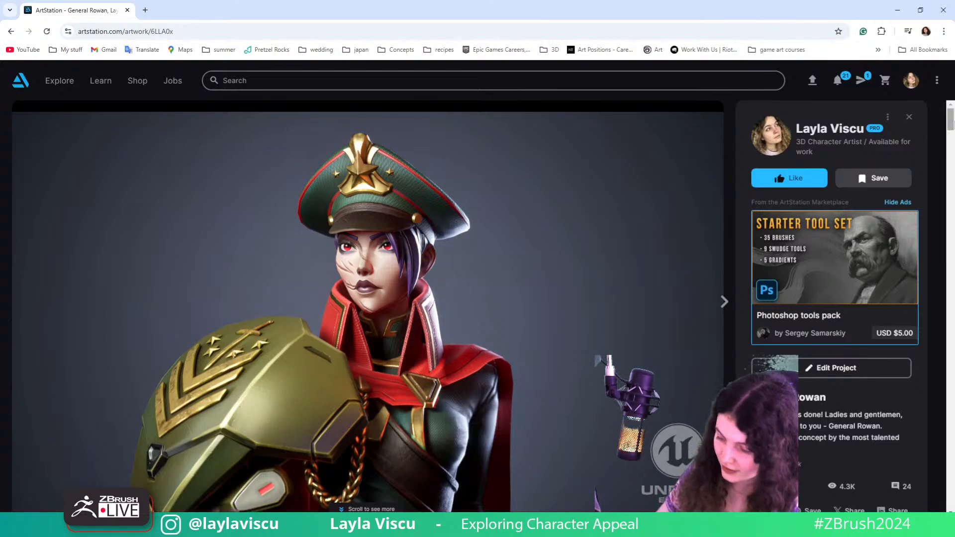
Examine the General Rowan main render and character turnarounds, dismissing the site notifications
{"action": "scroll", "coordinate": [950, 130], "scroll_direction": "down", "scroll_amount": 2}
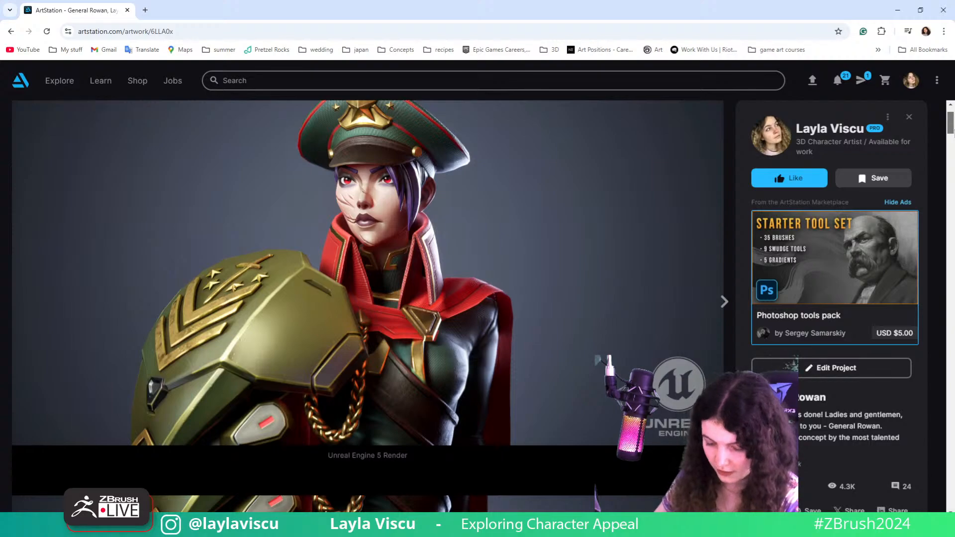
{"action": "scroll", "coordinate": [950, 130], "scroll_direction": "up", "scroll_amount": 2}
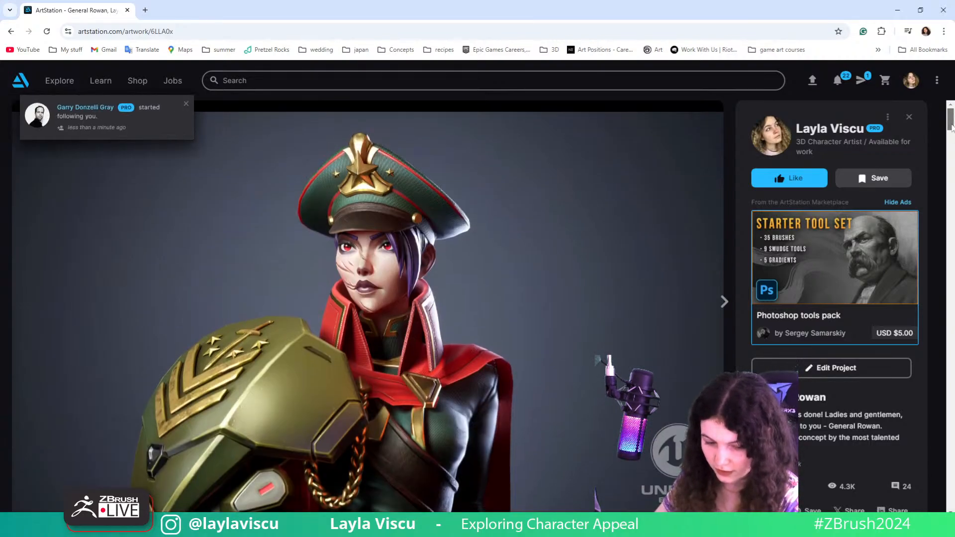
{"action": "left_click", "coordinate": [187, 105]}
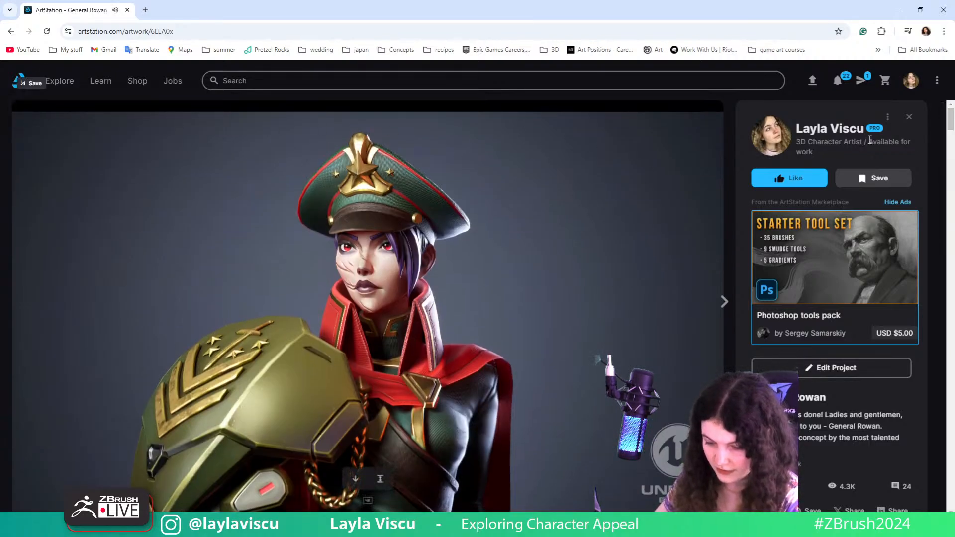
{"action": "left_click_drag", "start_coordinate": [951, 119], "coordinate": [951, 169]}
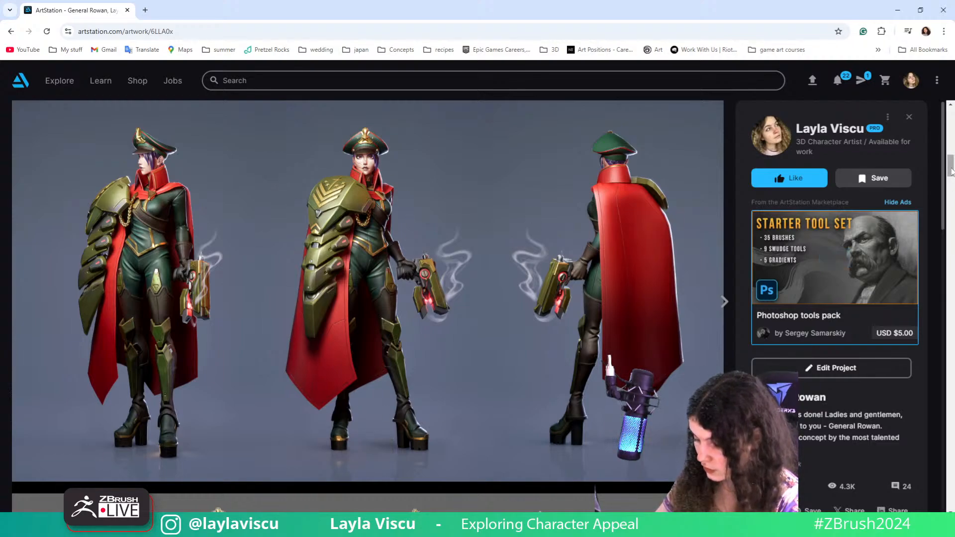
{"action": "left_click_drag", "start_coordinate": [952, 169], "coordinate": [951, 208]}
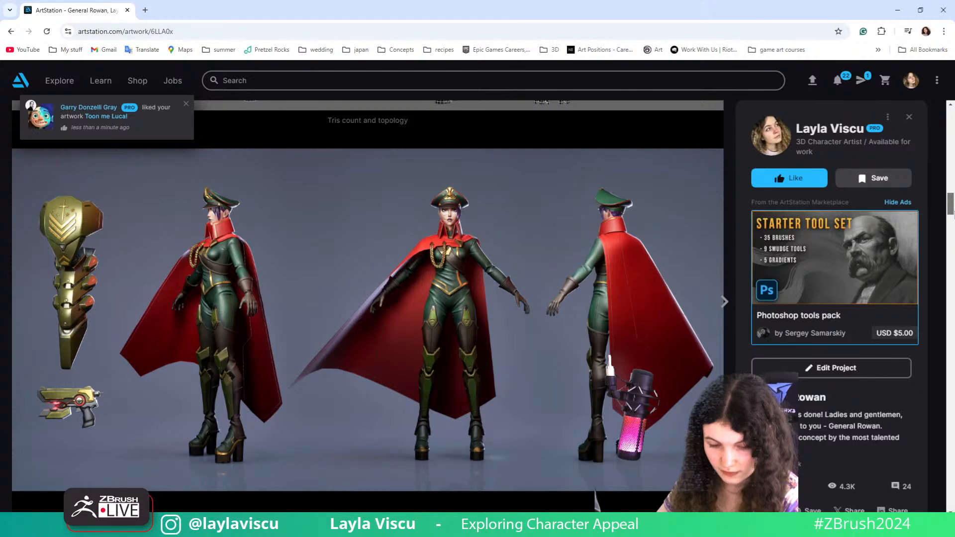
{"action": "left_click", "coordinate": [186, 105]}
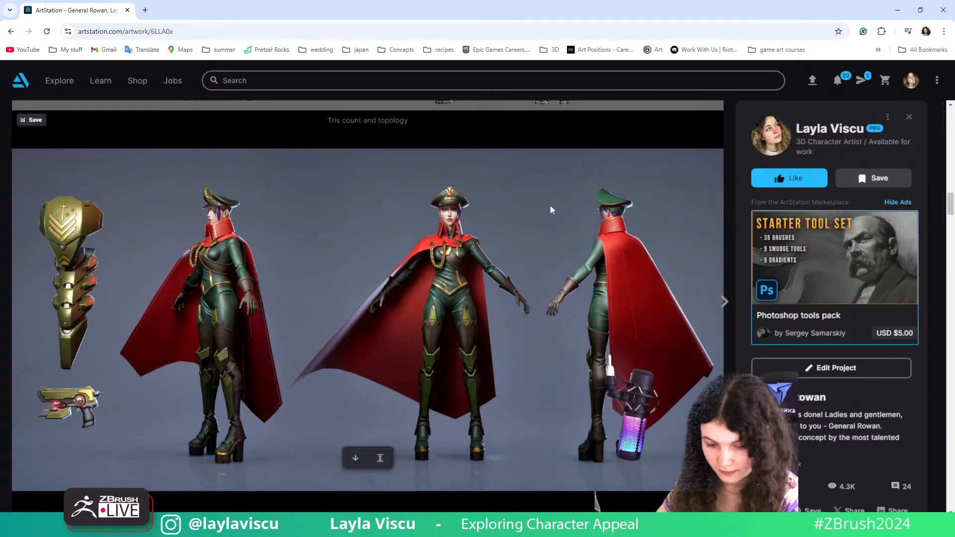
Examine General Rowan's close-up and full-body renders and the texture sets on the artwork page
{"action": "left_click_drag", "start_coordinate": [951, 209], "coordinate": [952, 227]}
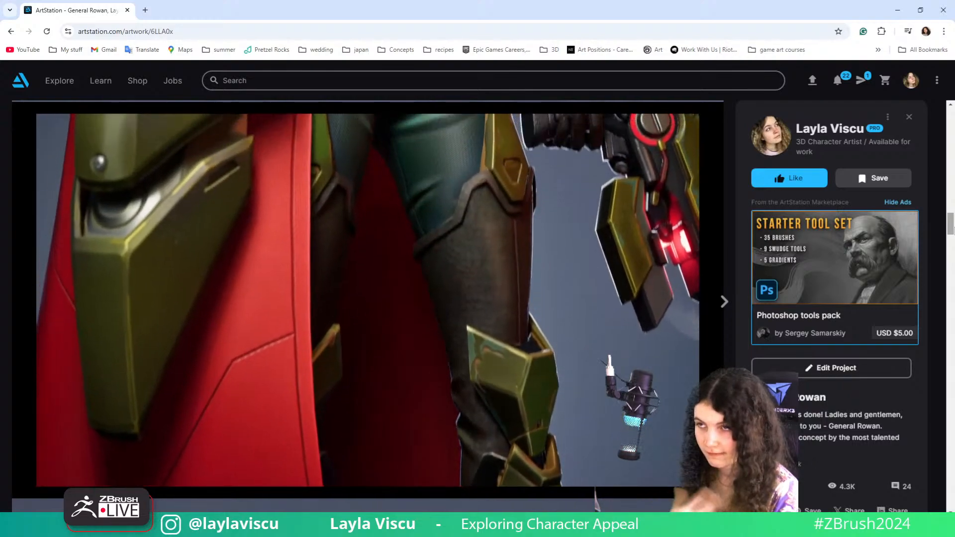
{"action": "scroll", "coordinate": [368, 298], "scroll_direction": "down", "scroll_amount": 4}
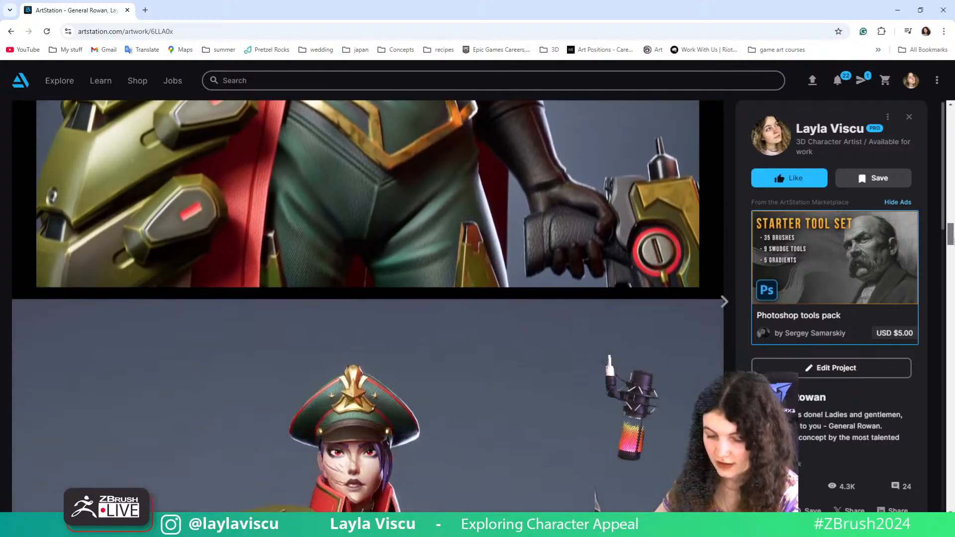
{"action": "scroll", "coordinate": [368, 298], "scroll_direction": "down", "scroll_amount": 5}
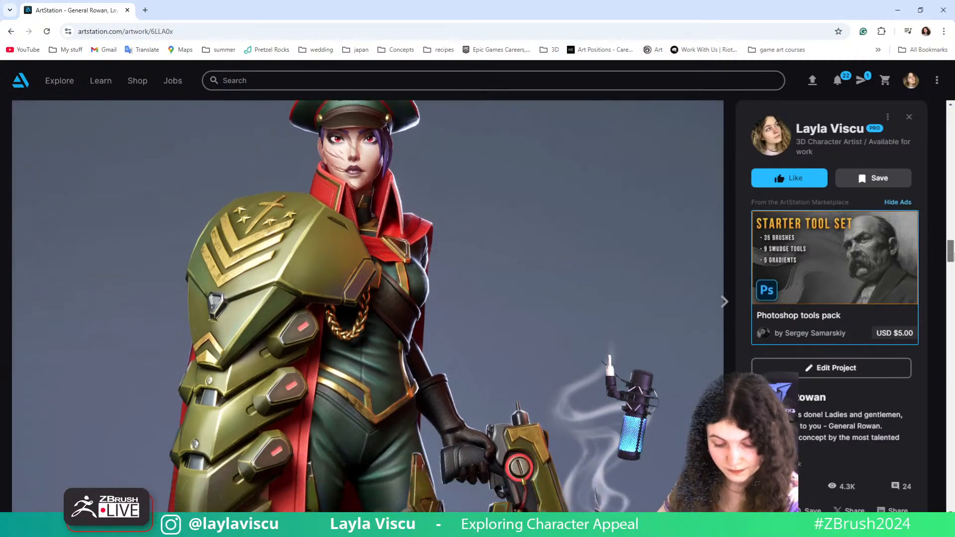
{"action": "scroll", "coordinate": [368, 298], "scroll_direction": "down", "scroll_amount": 8}
{"action": "scroll", "coordinate": [368, 298], "scroll_direction": "down", "scroll_amount": 10}
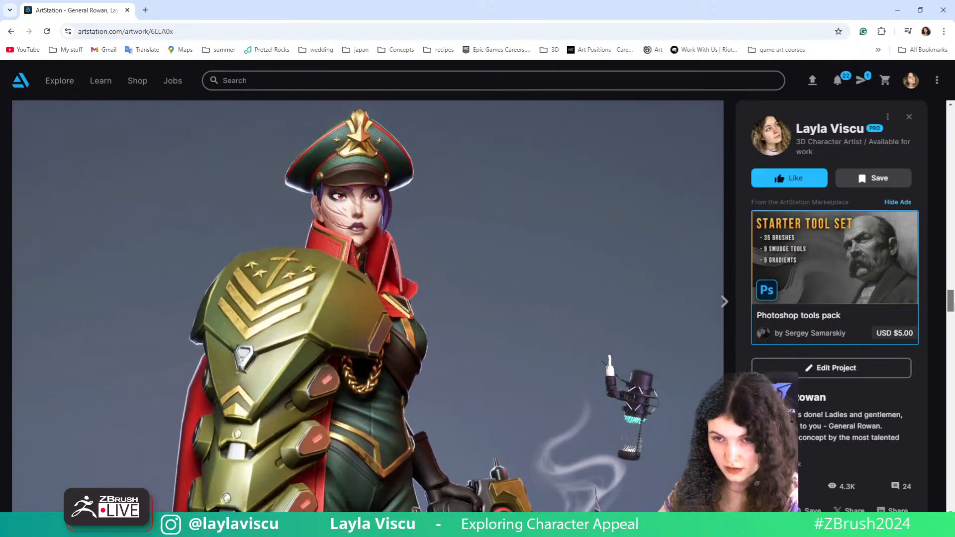
{"action": "scroll", "coordinate": [368, 299], "scroll_direction": "down", "scroll_amount": 6}
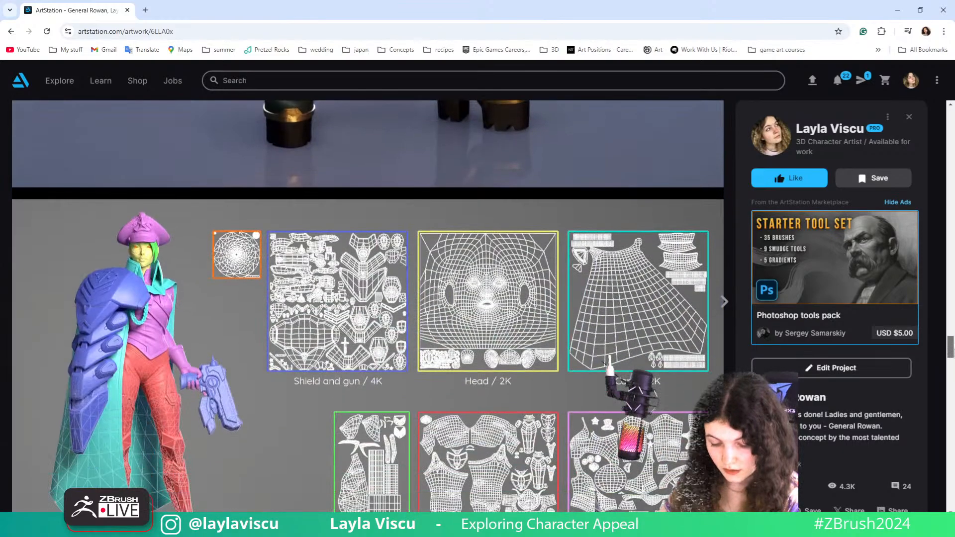
{"action": "scroll", "coordinate": [368, 299], "scroll_direction": "down", "scroll_amount": 5}
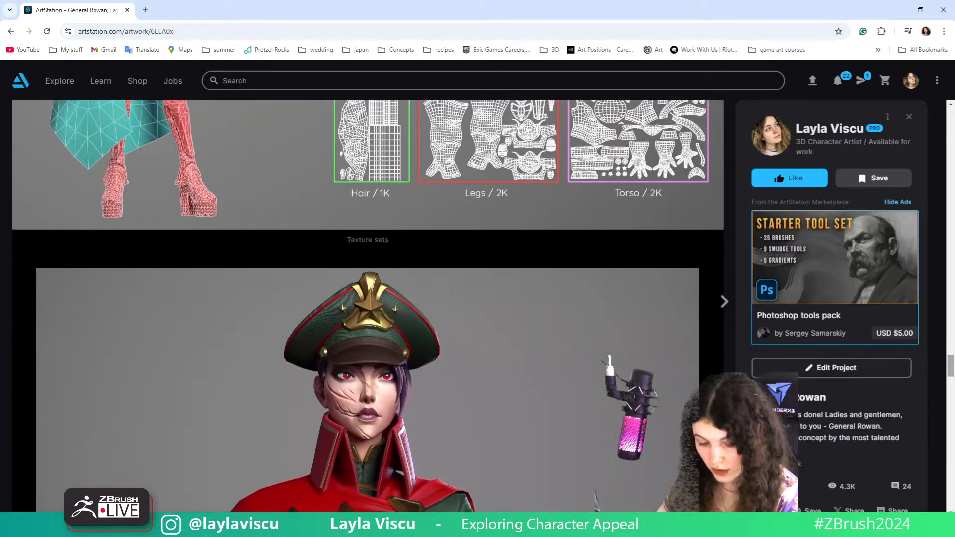
Examine the General Rowan base body sculpt, concept painting and CC4 animation tests, dismissing the follower notification
{"action": "left_click_drag", "start_coordinate": [949, 353], "coordinate": [951, 414]}
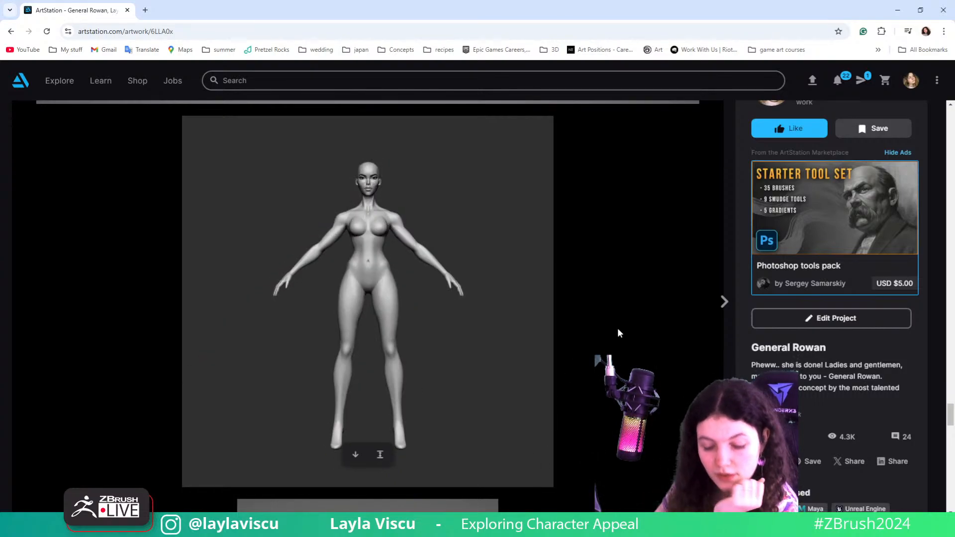
{"action": "scroll", "coordinate": [617, 331], "scroll_direction": "down", "scroll_amount": 12}
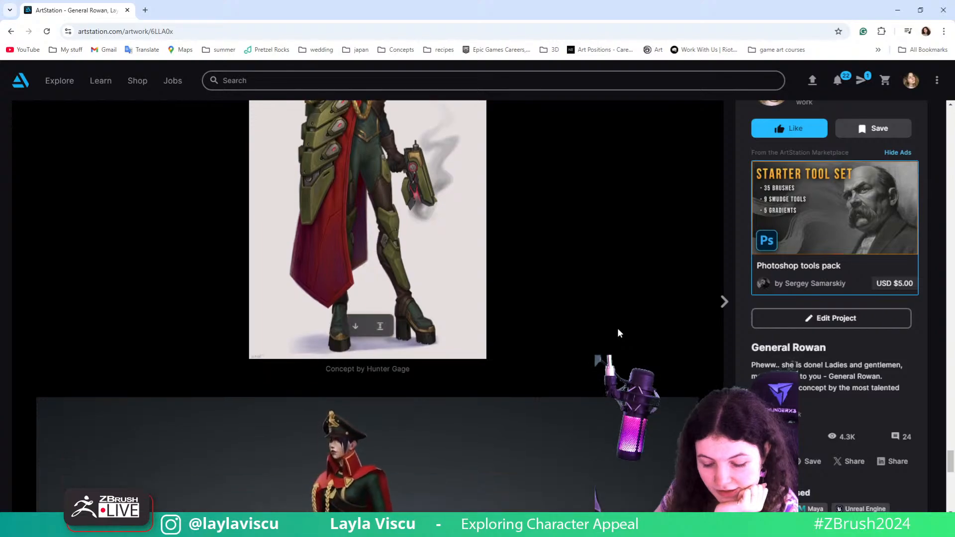
{"action": "scroll", "coordinate": [618, 329], "scroll_direction": "down", "scroll_amount": 5}
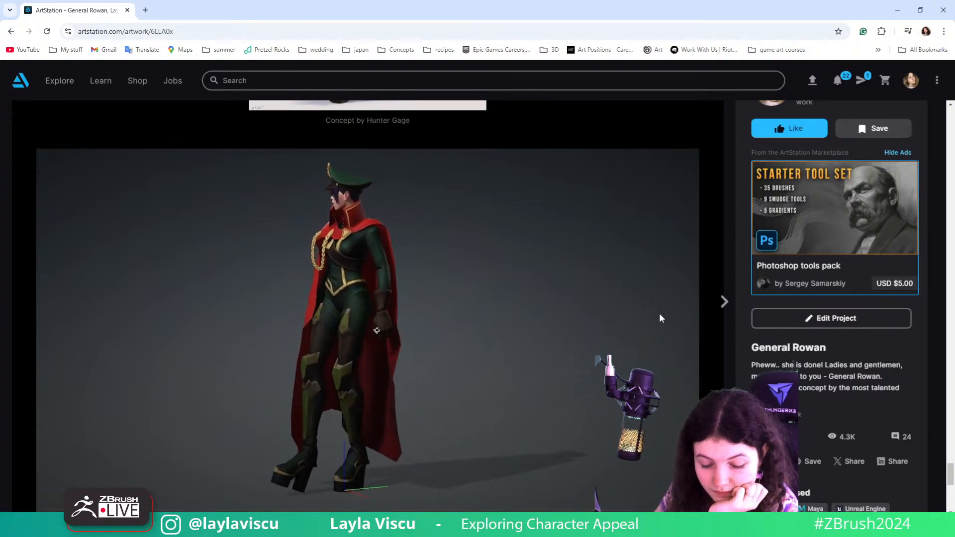
{"action": "scroll", "coordinate": [659, 318], "scroll_direction": "down", "scroll_amount": 2}
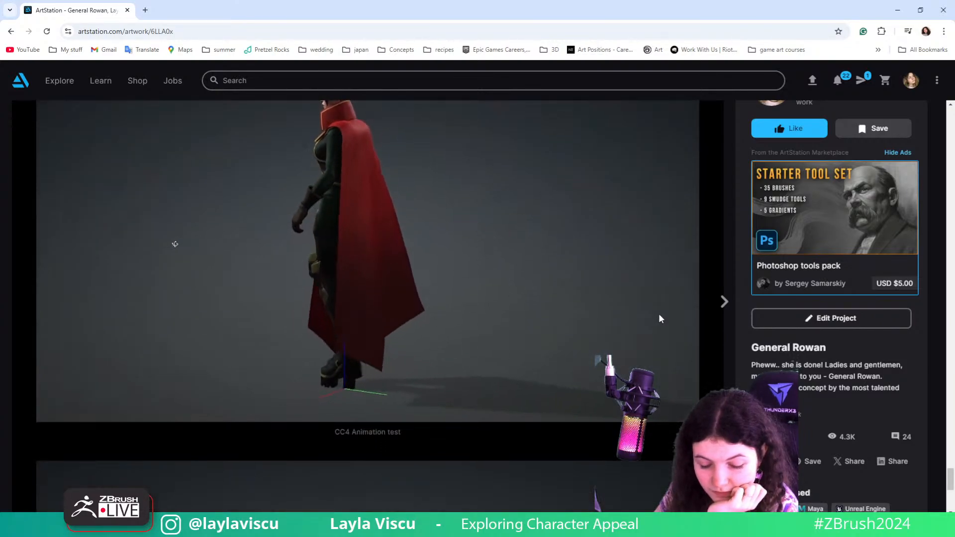
{"action": "scroll", "coordinate": [659, 319], "scroll_direction": "up", "scroll_amount": 1}
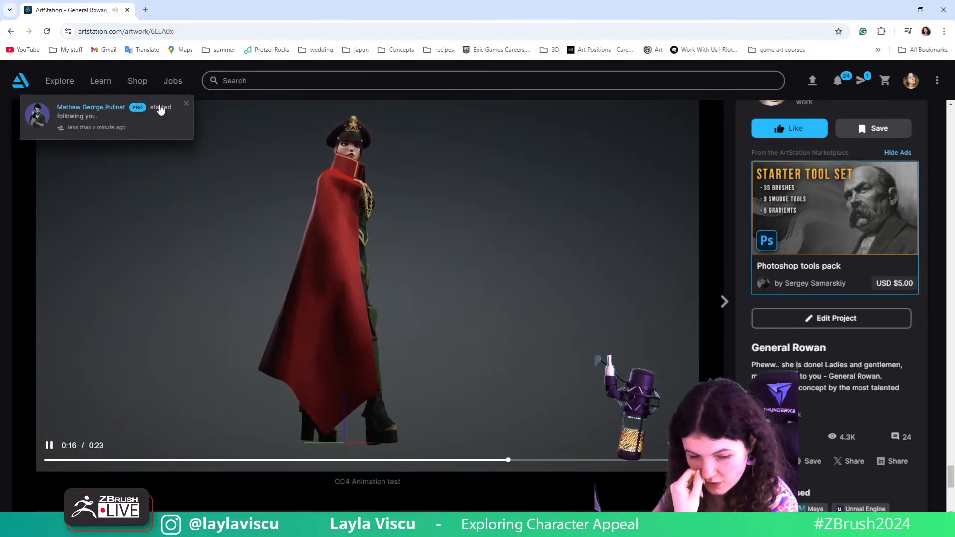
{"action": "left_click", "coordinate": [186, 105]}
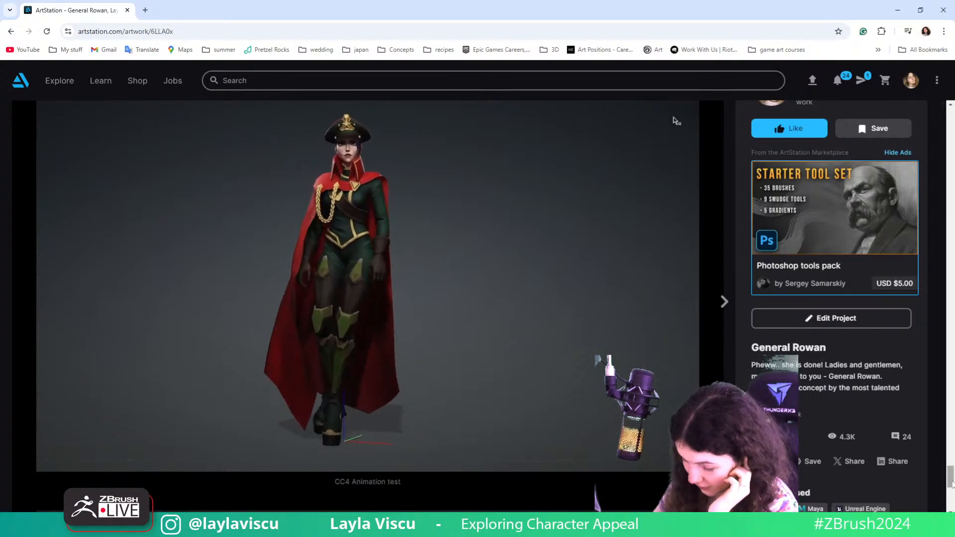
{"action": "scroll", "coordinate": [520, 284], "scroll_direction": "down", "scroll_amount": 8}
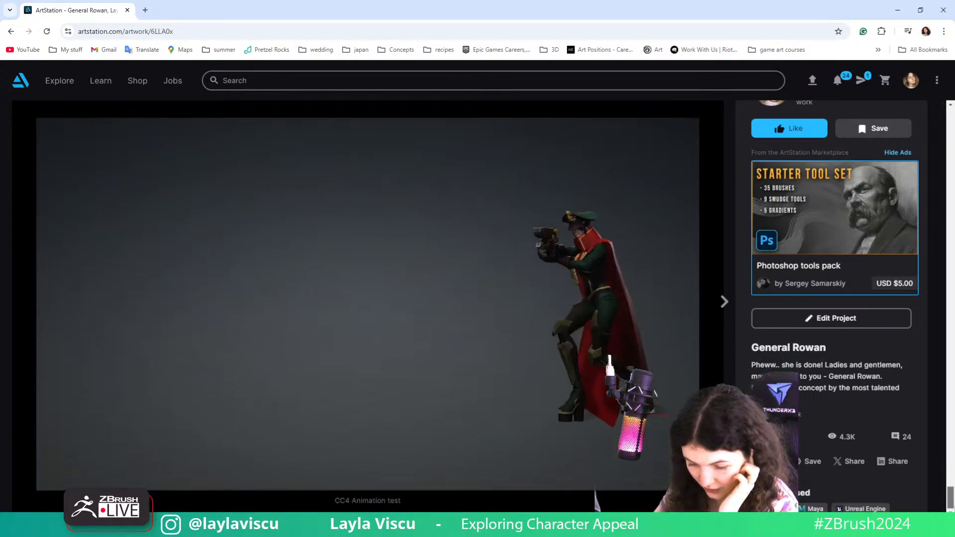
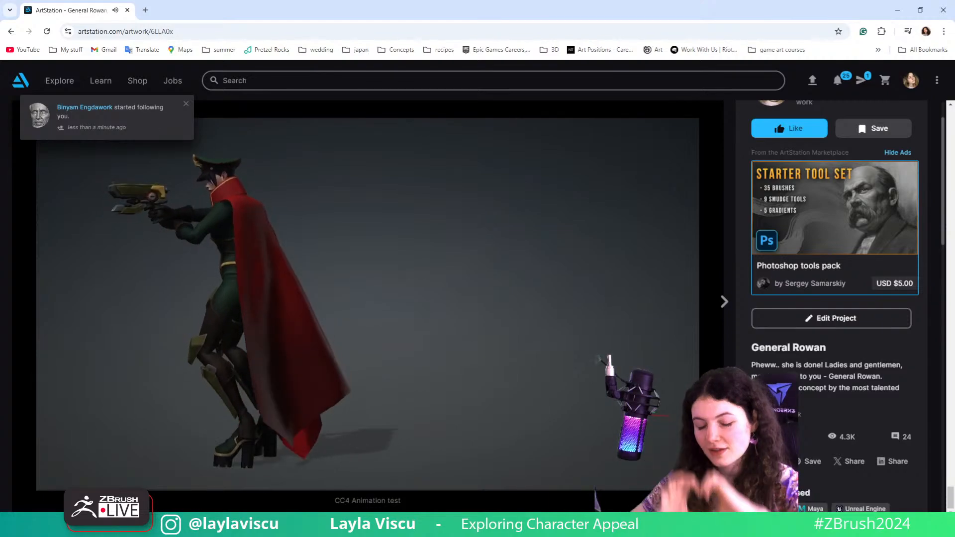
{"action": "mouse_move", "coordinate": [488, 234]}
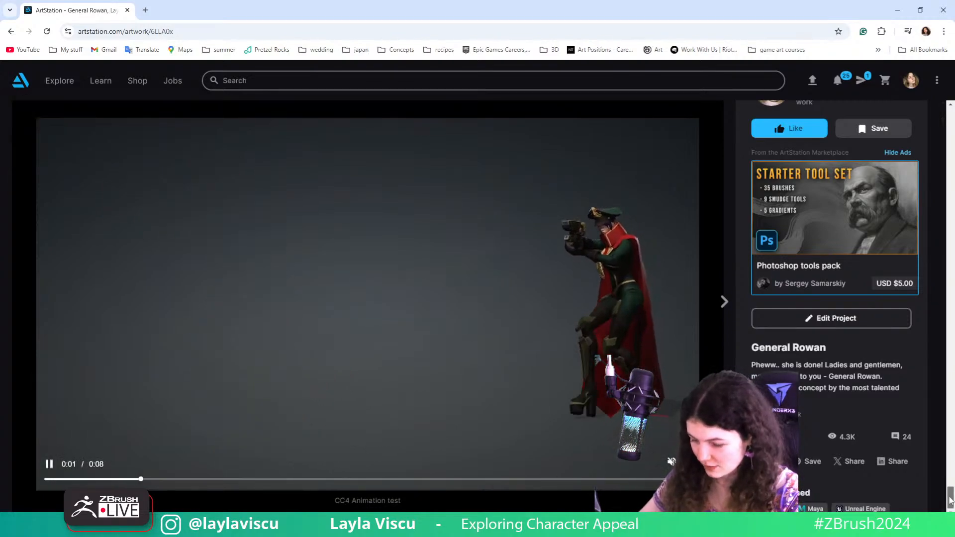
Compare the main General Rowan render with the greyscale version and the original concept painting
{"action": "scroll", "coordinate": [953, 234], "scroll_direction": "up", "scroll_amount": 15}
{"action": "scroll", "coordinate": [953, 234], "scroll_direction": "up", "scroll_amount": 10}
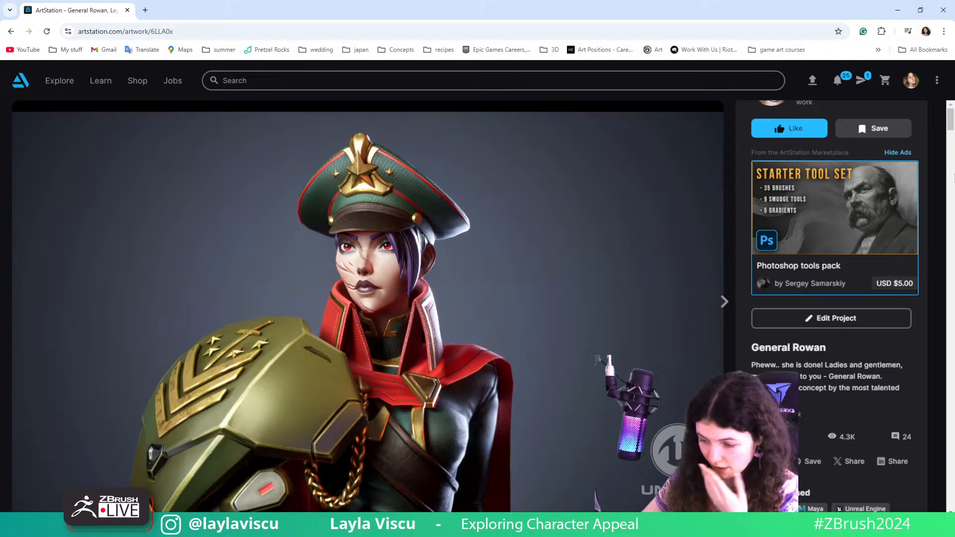
{"action": "scroll", "coordinate": [367, 306], "scroll_direction": "down", "scroll_amount": 20}
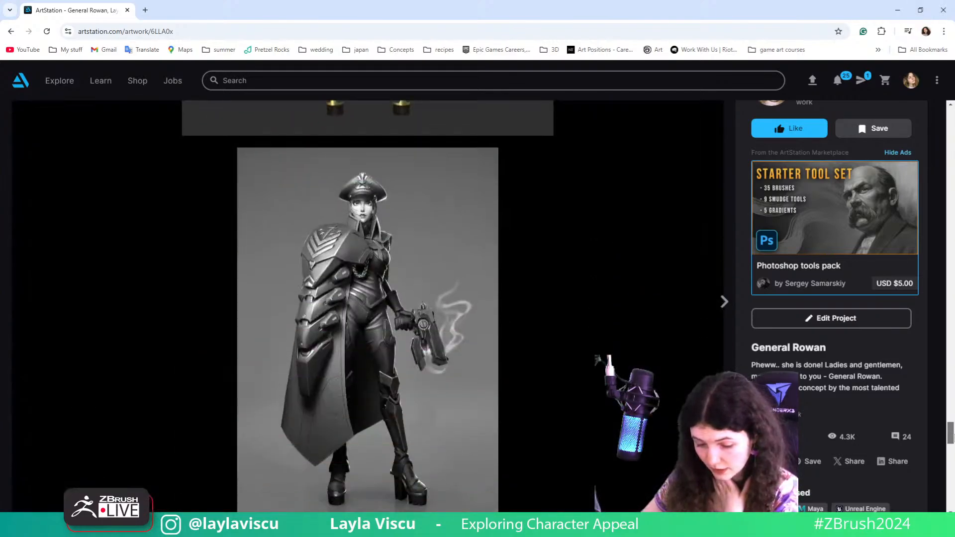
{"action": "scroll", "coordinate": [403, 477], "scroll_direction": "down", "scroll_amount": 3}
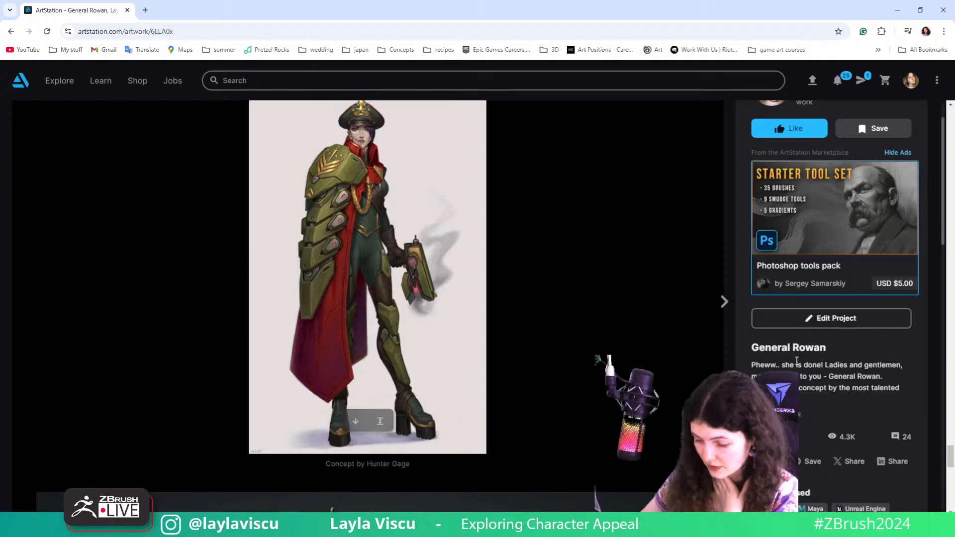
Open the credited concept artist's ArtStation profile, browse the portfolio artworks and expand the profile details
{"action": "left_click", "coordinate": [806, 401]}
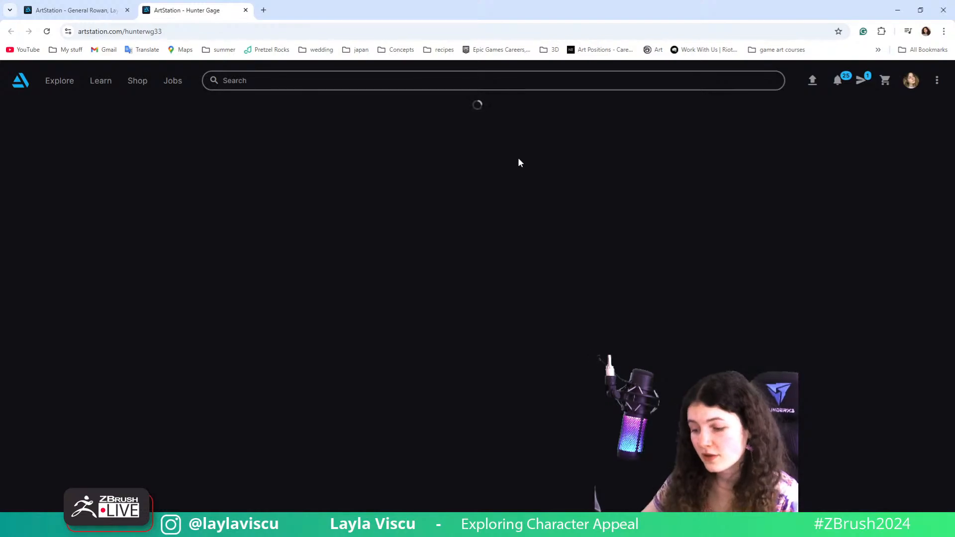
{"action": "scroll", "coordinate": [517, 181], "scroll_direction": "down", "scroll_amount": 1}
{"action": "scroll", "coordinate": [517, 182], "scroll_direction": "down", "scroll_amount": 2}
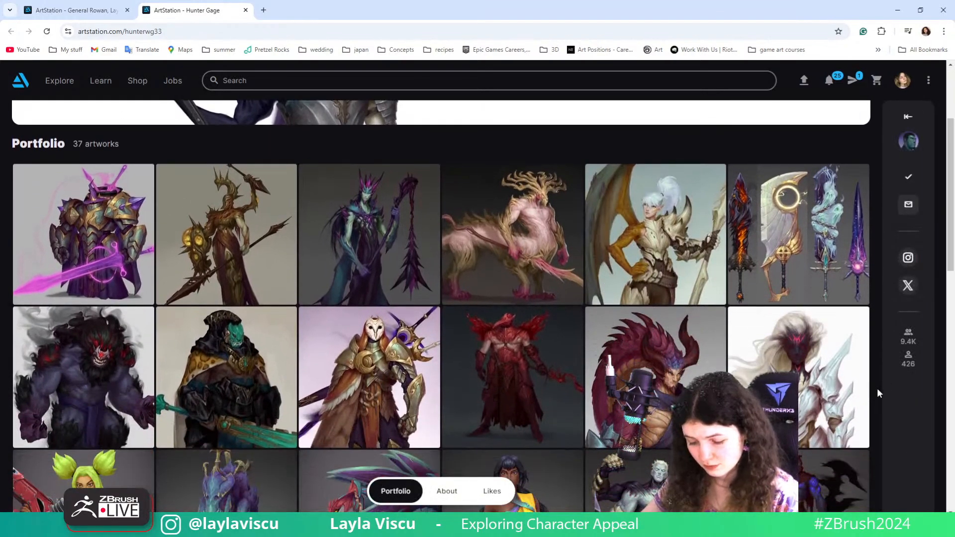
{"action": "scroll", "coordinate": [876, 389], "scroll_direction": "down", "scroll_amount": 2}
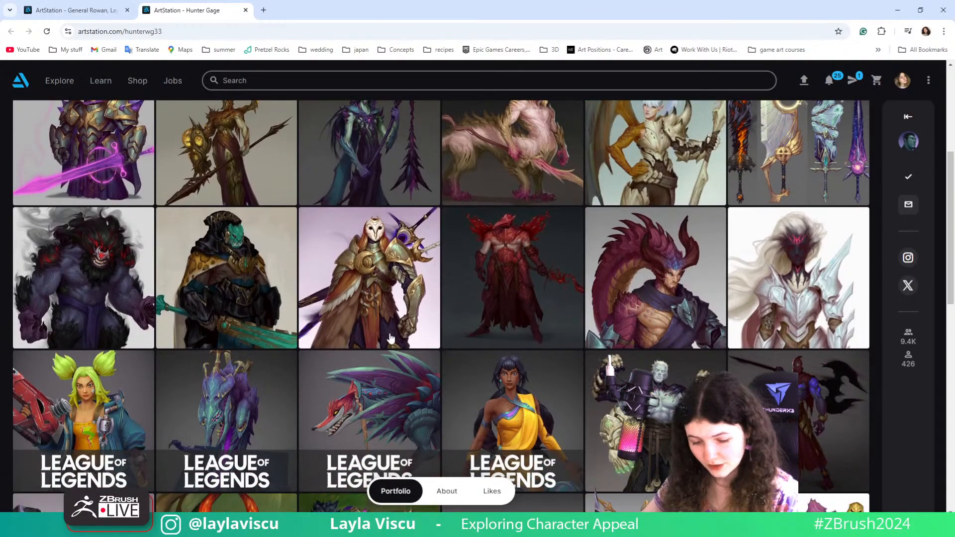
{"action": "scroll", "coordinate": [872, 344], "scroll_direction": "down", "scroll_amount": 3}
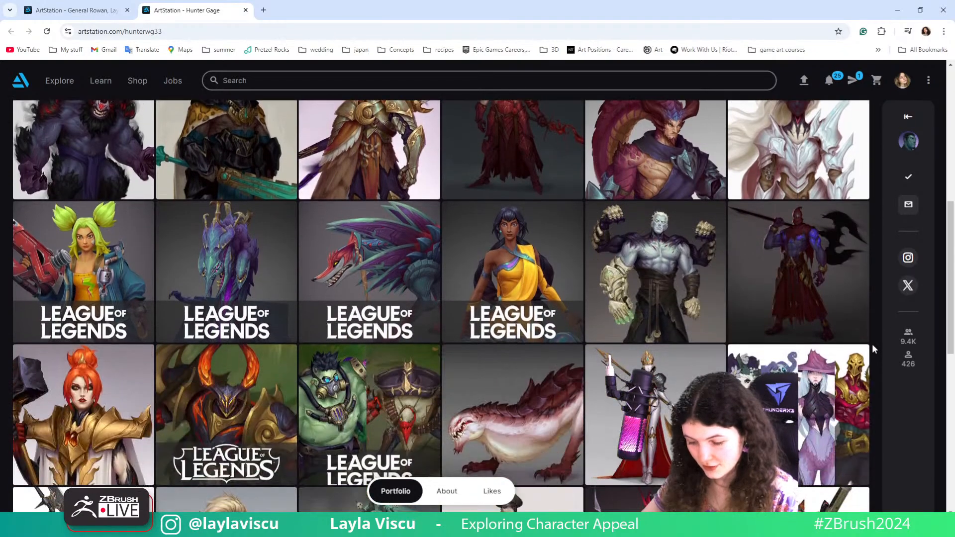
{"action": "scroll", "coordinate": [872, 344], "scroll_direction": "down", "scroll_amount": 2}
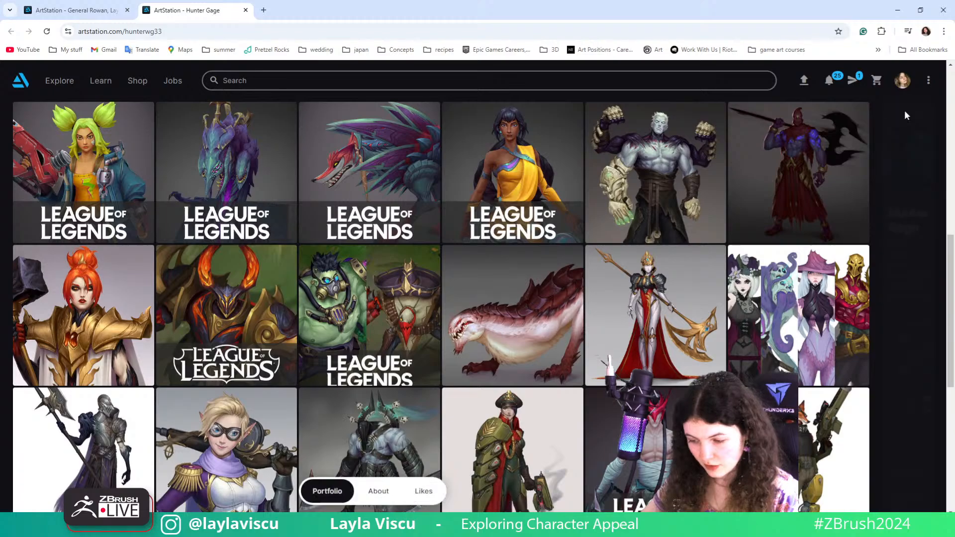
{"action": "left_click", "coordinate": [905, 112]}
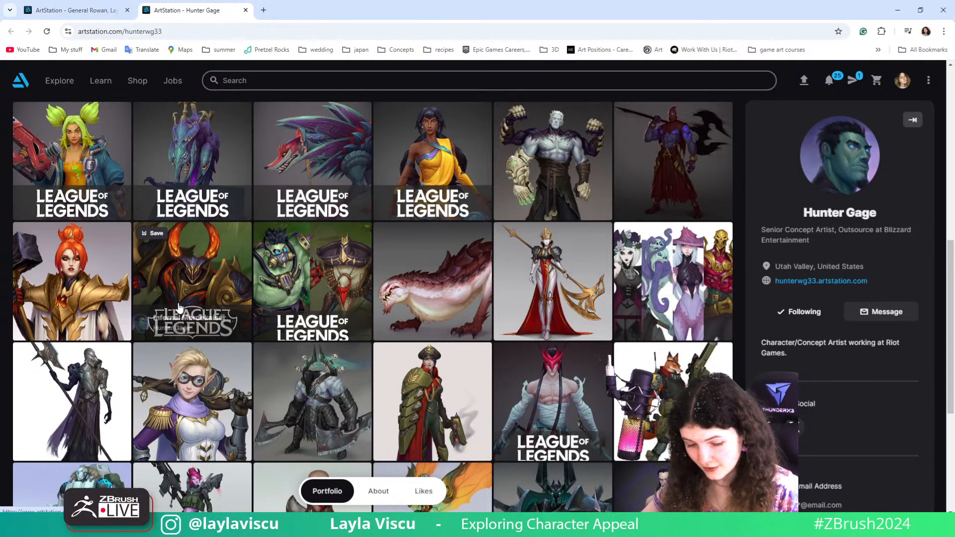
Minimise the browser and return to the character bust in ZBrush
{"action": "left_click", "coordinate": [895, 11]}
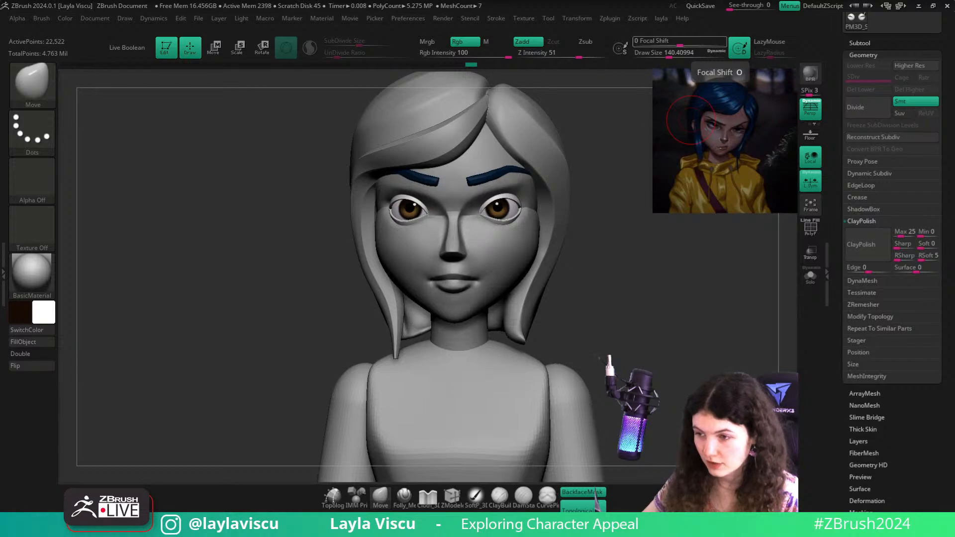
{"action": "key", "text": "alt+Tab"}
{"action": "left_click", "coordinate": [896, 10]}
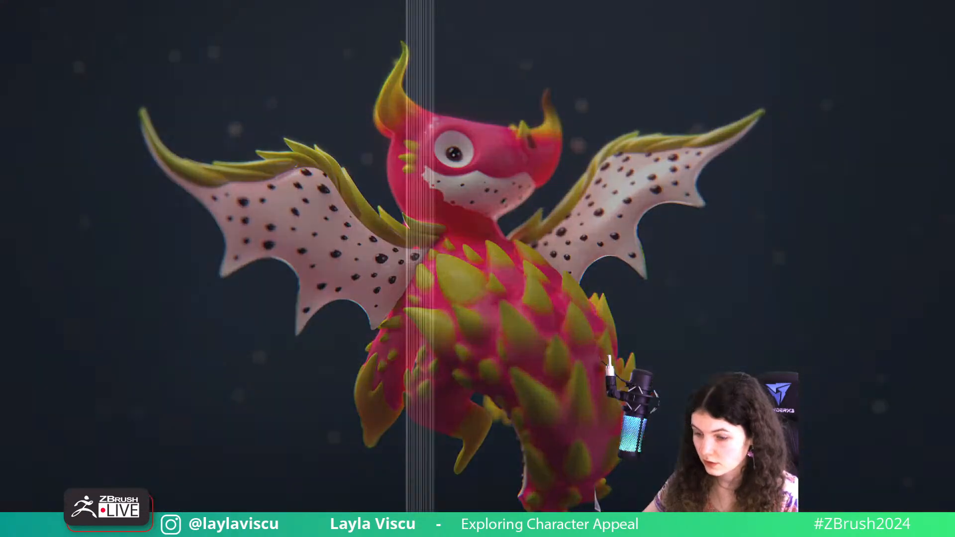
Examine the whole bust's face and proportions from front and three-quarter views
{"action": "left_click_drag", "start_coordinate": [669, 257], "coordinate": [652, 256]}
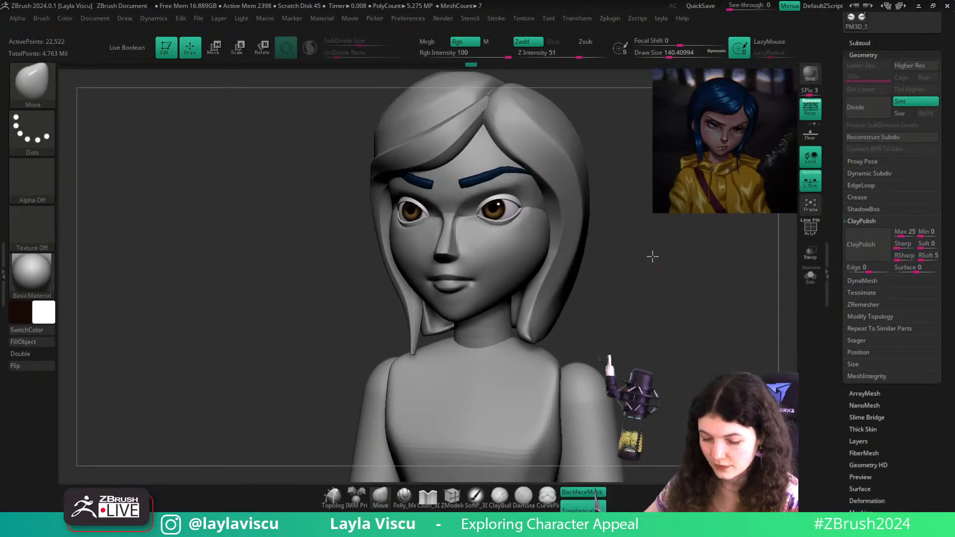
{"action": "right_click_drag", "start_coordinate": [668, 277], "coordinate": [669, 286], "text": "ctrl"}
{"action": "left_click_drag", "start_coordinate": [669, 286], "coordinate": [680, 314]}
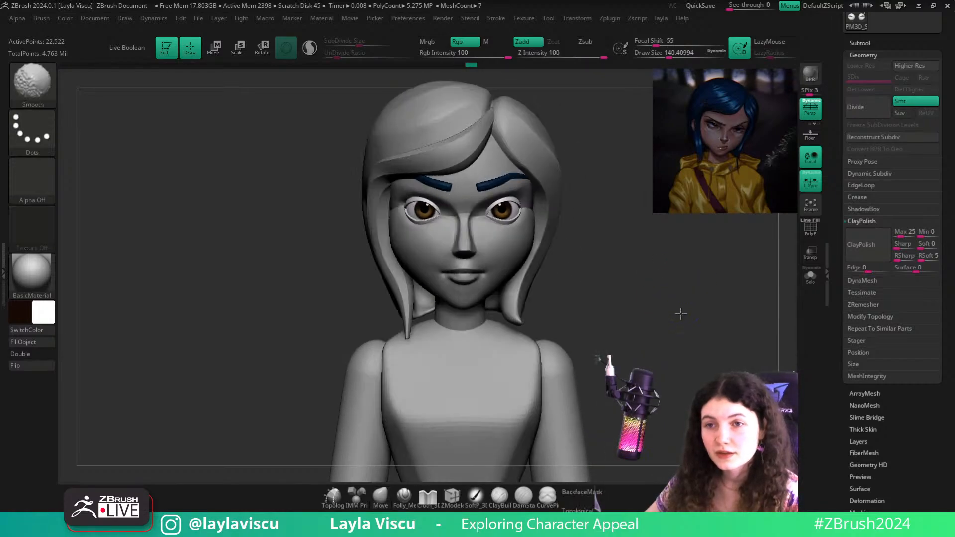
{"action": "right_click_drag", "start_coordinate": [680, 313], "coordinate": [668, 309], "text": "ctrl"}
{"action": "left_click_drag", "start_coordinate": [667, 324], "coordinate": [644, 308]}
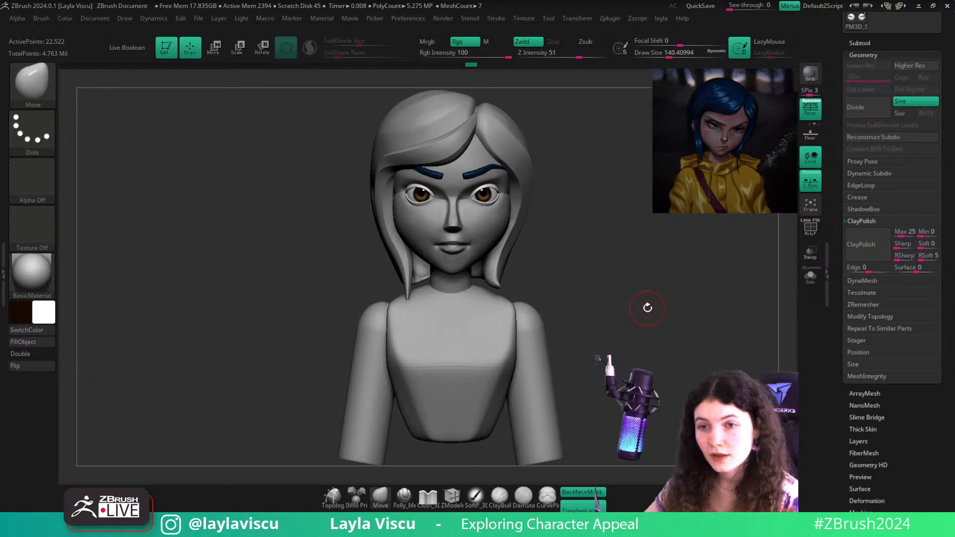
{"action": "left_click_drag", "start_coordinate": [646, 307], "coordinate": [607, 301]}
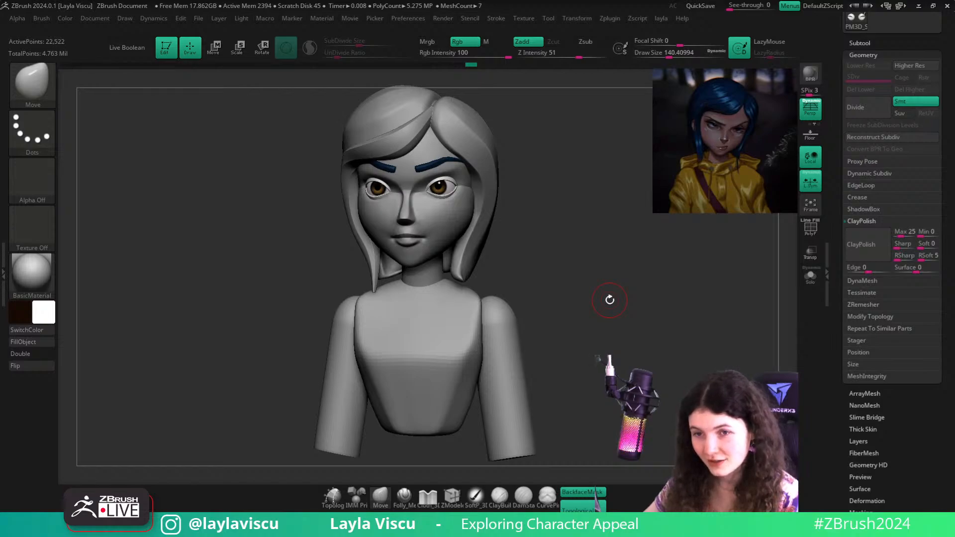
{"action": "left_click_drag", "start_coordinate": [601, 236], "coordinate": [635, 232], "text": "alt"}
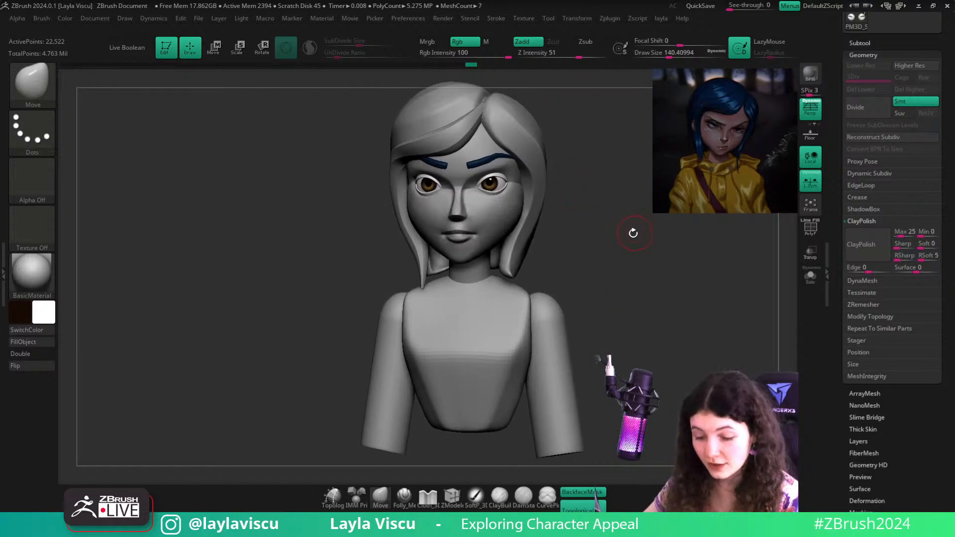
Select the eyebrows subtool, fill it with very dark brown and set the active colour back to white
{"action": "right_click_drag", "start_coordinate": [492, 176], "coordinate": [505, 219], "text": "ctrl"}
{"action": "key", "text": "z"}
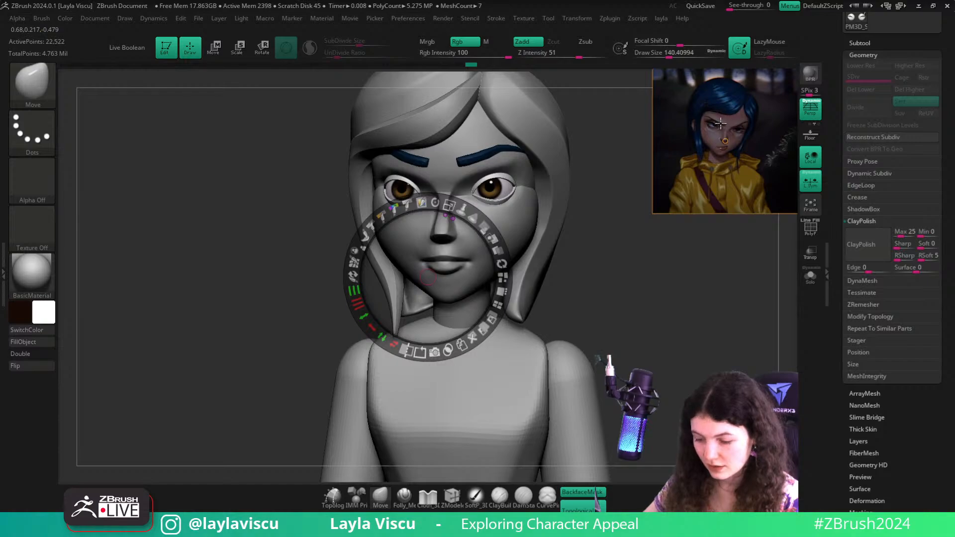
{"action": "key", "text": "c"}
{"action": "key", "text": "z"}
{"action": "left_click", "coordinate": [485, 159], "text": "alt"}
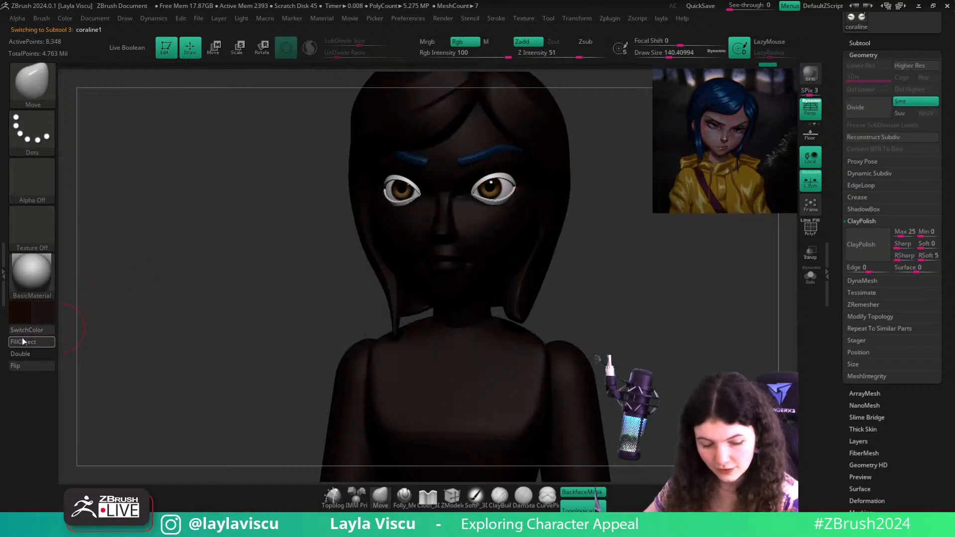
{"action": "left_click", "coordinate": [22, 342]}
{"action": "right_click_drag", "start_coordinate": [539, 319], "coordinate": [531, 279], "text": "ctrl"}
{"action": "left_click", "coordinate": [19, 316]}
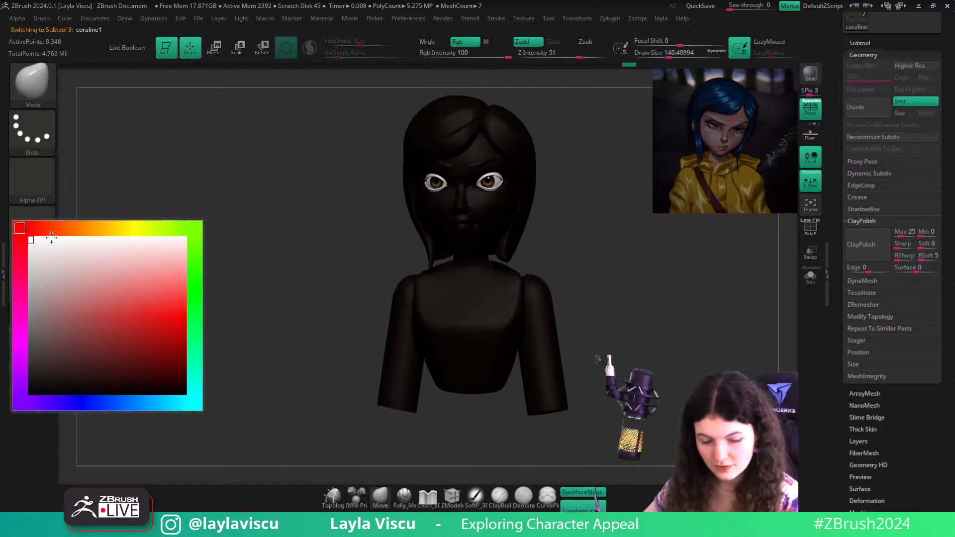
Make the head the active subtool and frame the face from the front
{"action": "mouse_move", "coordinate": [579, 285]}
{"action": "left_mouse_down"}
{"action": "mouse_move", "coordinate": [635, 290]}
{"action": "mouse_move", "coordinate": [626, 317]}
{"action": "mouse_move", "coordinate": [625, 303]}
{"action": "left_mouse_up"}
{"action": "left_click", "coordinate": [475, 244], "text": "alt"}
{"action": "right_click_drag", "start_coordinate": [666, 298], "coordinate": [674, 259], "text": "ctrl"}
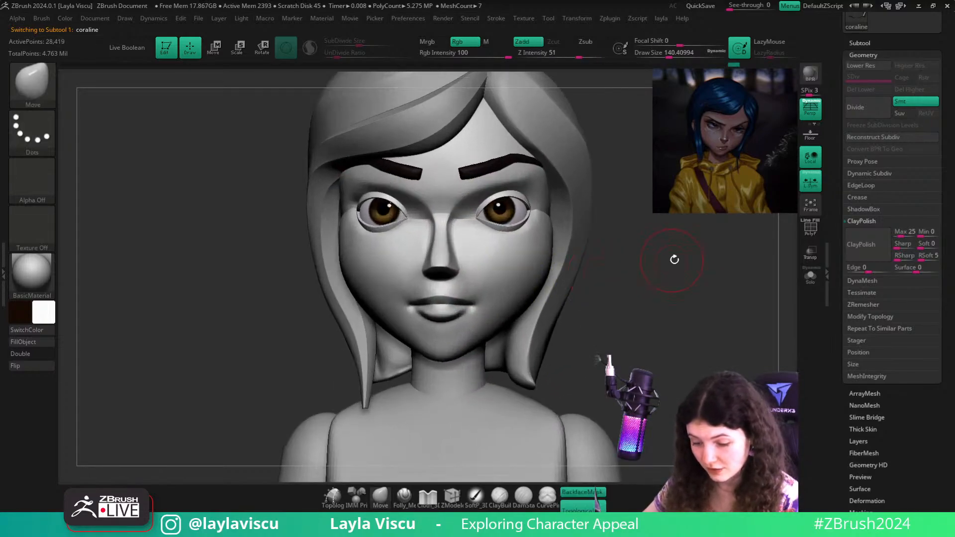
Turn off BackfaceMask, make the eyelids the active subtool and adjust their inner corners using the Move brush at a draw size of about 212
{"action": "mouse_move", "coordinate": [542, 196]}
{"action": "right_mouse_down", "text": "ctrl"}
{"action": "mouse_move", "coordinate": [669, 273]}
{"action": "mouse_move", "coordinate": [686, 296]}
{"action": "right_mouse_up", "text": "ctrl"}
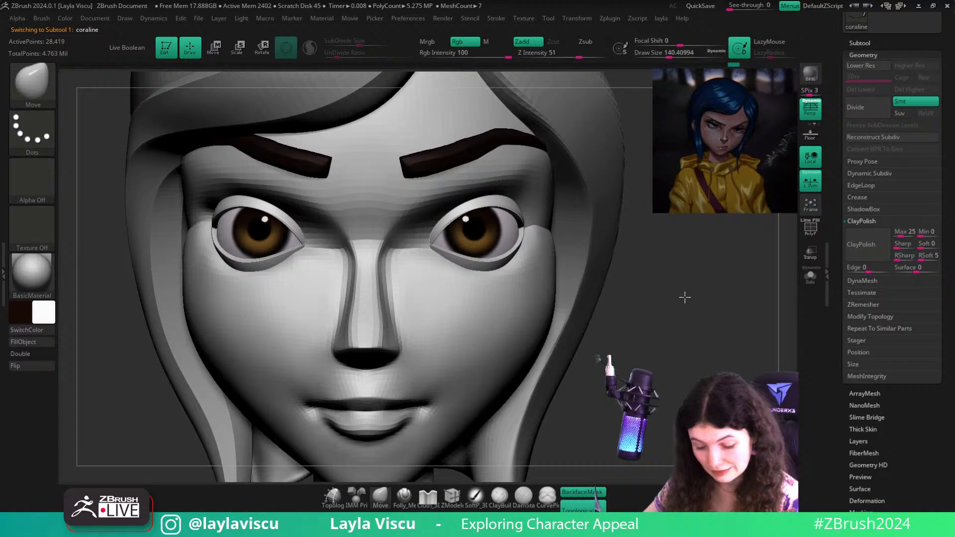
{"action": "left_click", "coordinate": [587, 490]}
{"action": "key", "text": "s"}
{"action": "left_click_drag", "start_coordinate": [451, 243], "coordinate": [458, 242]}
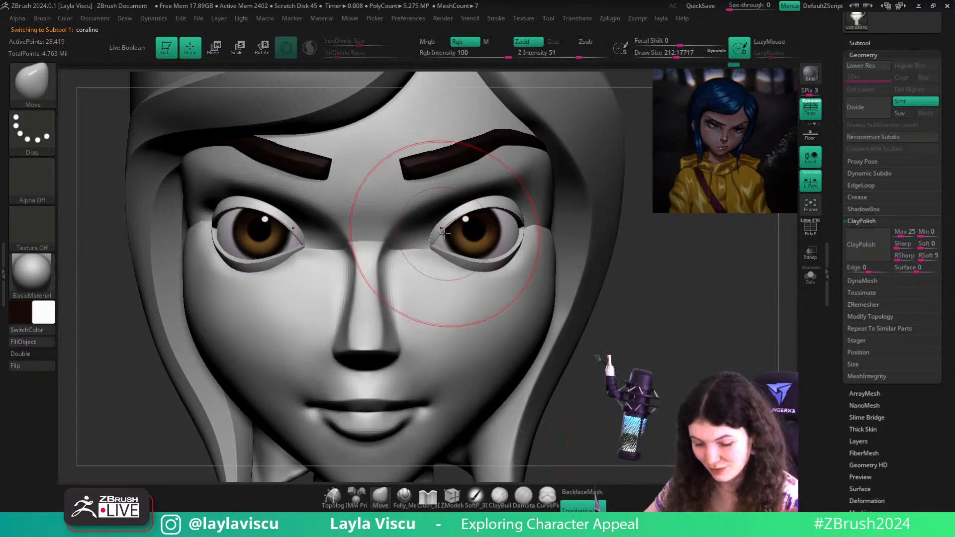
{"action": "left_click", "coordinate": [441, 231], "text": "alt"}
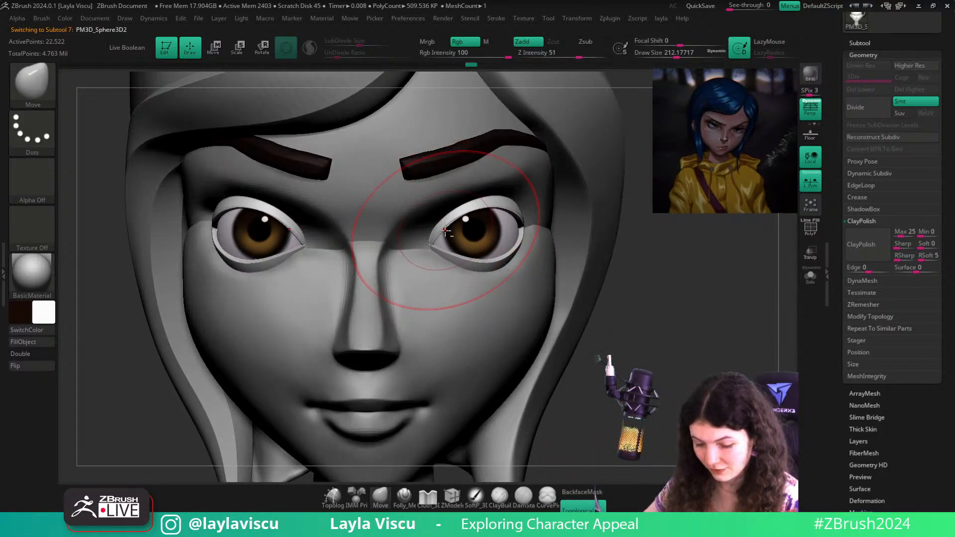
{"action": "left_click_drag", "start_coordinate": [441, 232], "coordinate": [439, 228]}
{"action": "left_click_drag", "start_coordinate": [690, 274], "coordinate": [649, 267]}
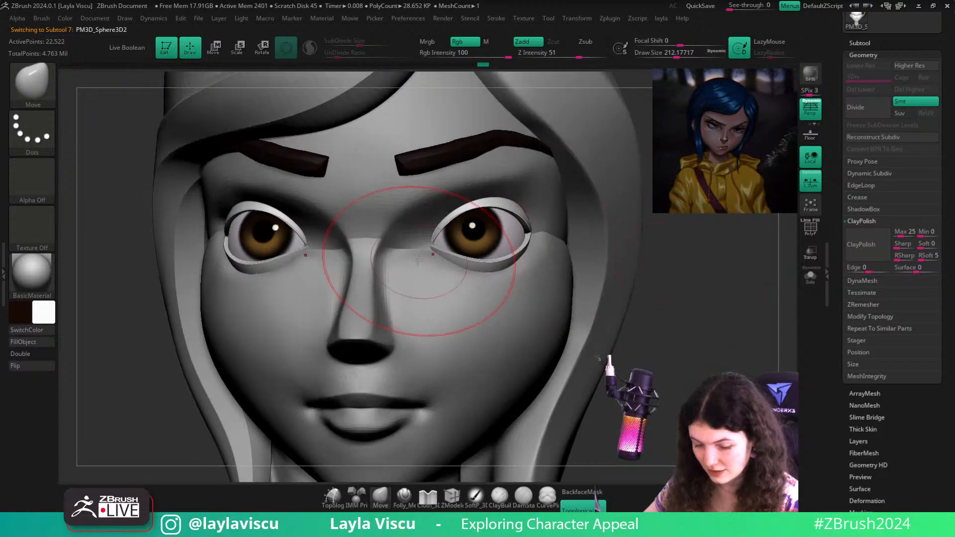
Refine the curve of the eyelids from raised three-quarter and front views using the Move brush at a draw size of about 116 to 136
{"action": "left_click_drag", "start_coordinate": [741, 351], "coordinate": [774, 362]}
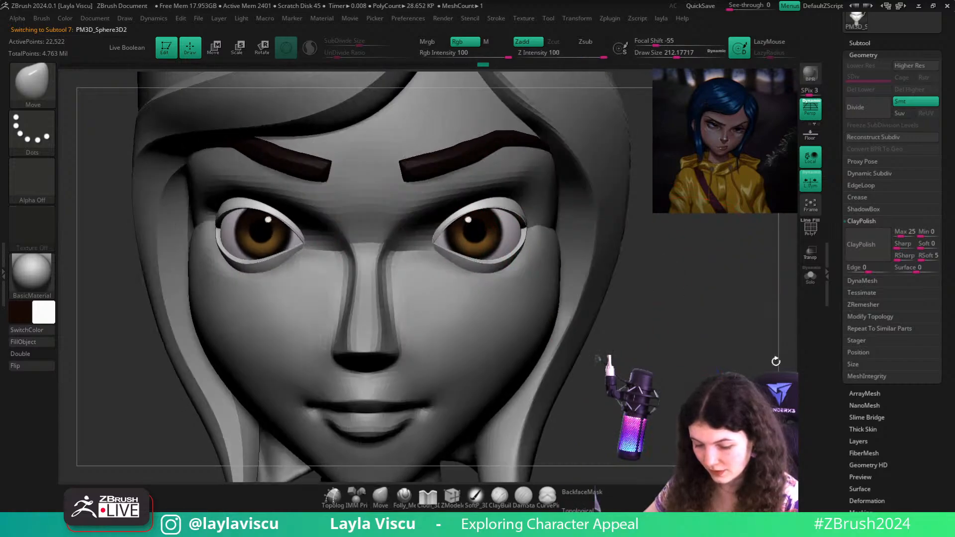
{"action": "right_click_drag", "start_coordinate": [637, 283], "coordinate": [483, 282], "text": "ctrl"}
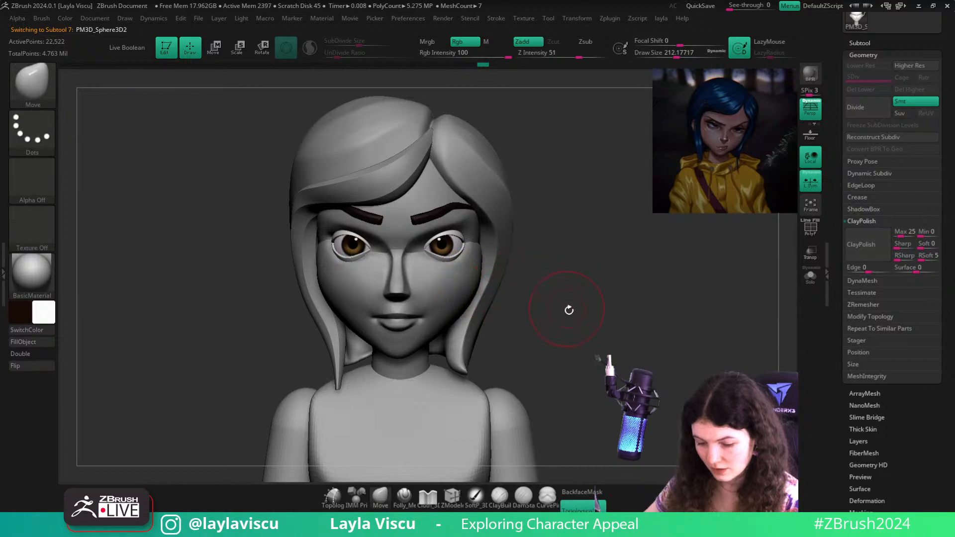
{"action": "left_click_drag", "start_coordinate": [569, 310], "coordinate": [547, 314]}
{"action": "right_click_drag", "start_coordinate": [548, 314], "coordinate": [465, 249], "text": "ctrl"}
{"action": "left_click_drag", "start_coordinate": [733, 314], "coordinate": [731, 368]}
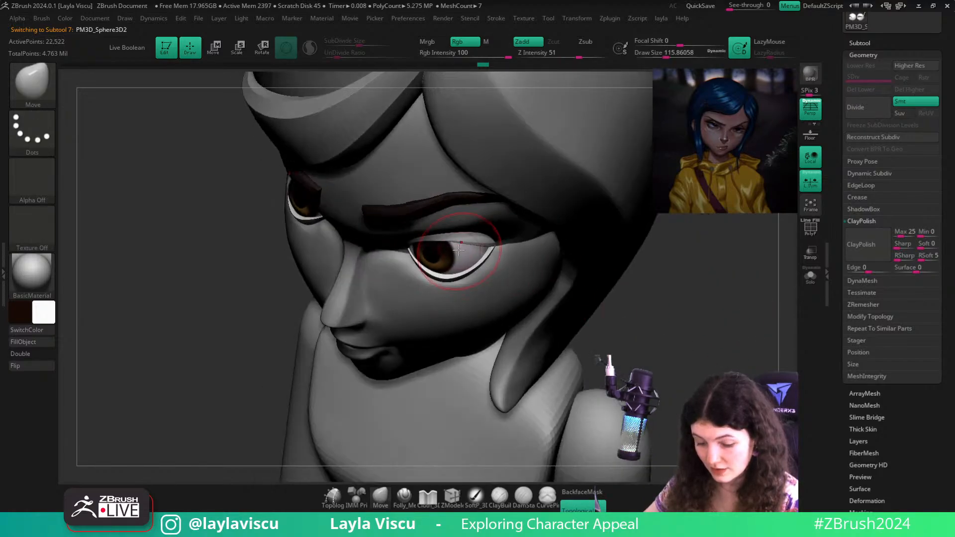
{"action": "left_click_drag", "start_coordinate": [637, 324], "coordinate": [559, 314]}
{"action": "left_click_drag", "start_coordinate": [638, 274], "coordinate": [614, 322]}
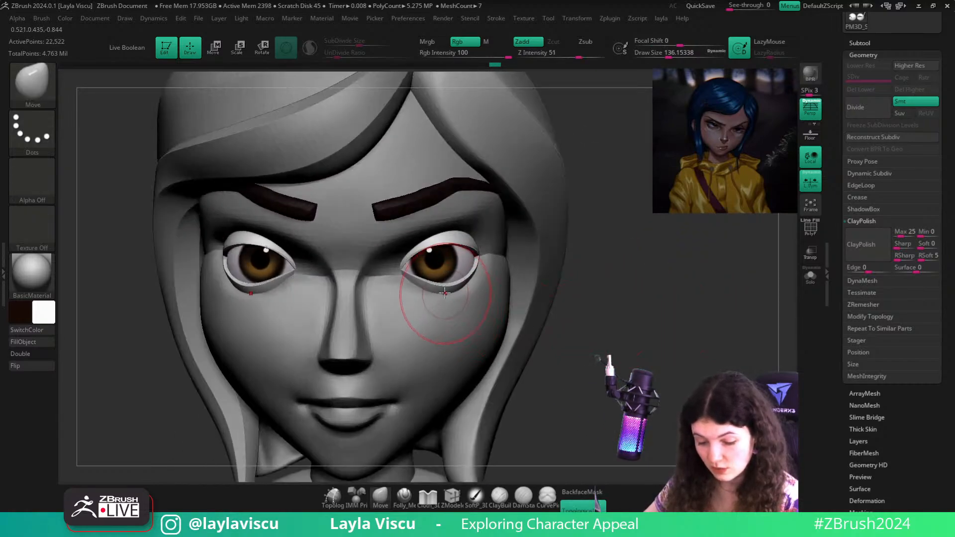
{"action": "right_click_drag", "start_coordinate": [621, 299], "coordinate": [596, 284], "text": "ctrl"}
{"action": "right_click_drag", "start_coordinate": [596, 284], "coordinate": [627, 188], "text": "alt"}
{"action": "mouse_move", "coordinate": [627, 188]}
{"action": "right_mouse_down", "text": "ctrl"}
{"action": "mouse_move", "coordinate": [583, 226]}
{"action": "mouse_move", "coordinate": [613, 250]}
{"action": "mouse_move", "coordinate": [582, 236]}
{"action": "right_mouse_up", "text": "ctrl"}
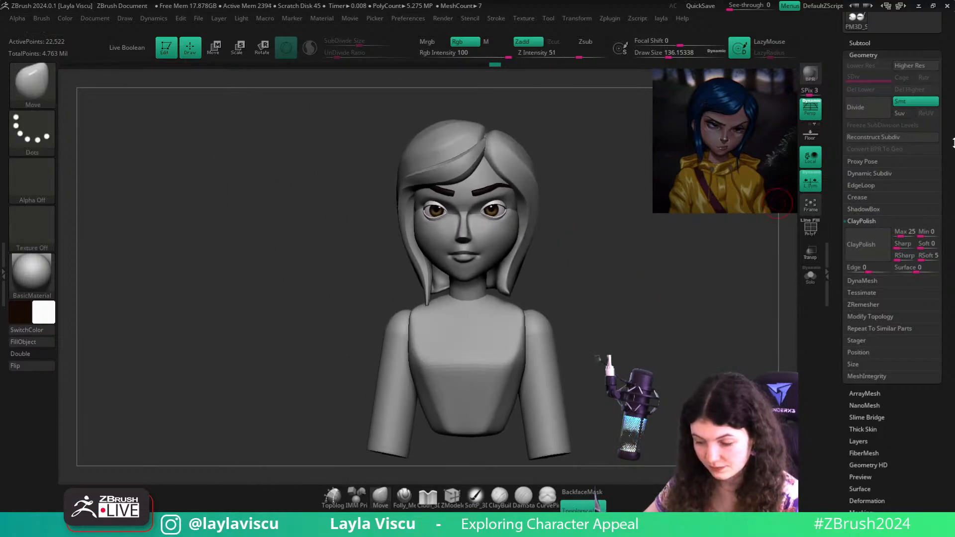
Load the ZBrush tool zelda_v016 from the zelda project's zbrush folder on drive D
{"action": "left_click_drag", "start_coordinate": [948, 143], "coordinate": [946, 234]}
{"action": "left_click", "coordinate": [871, 36]}
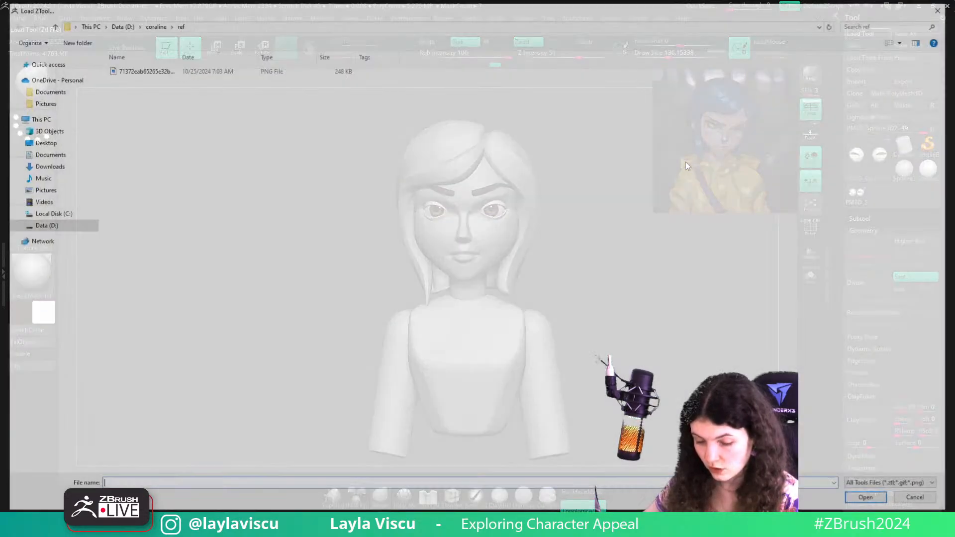
{"action": "left_click", "coordinate": [119, 24]}
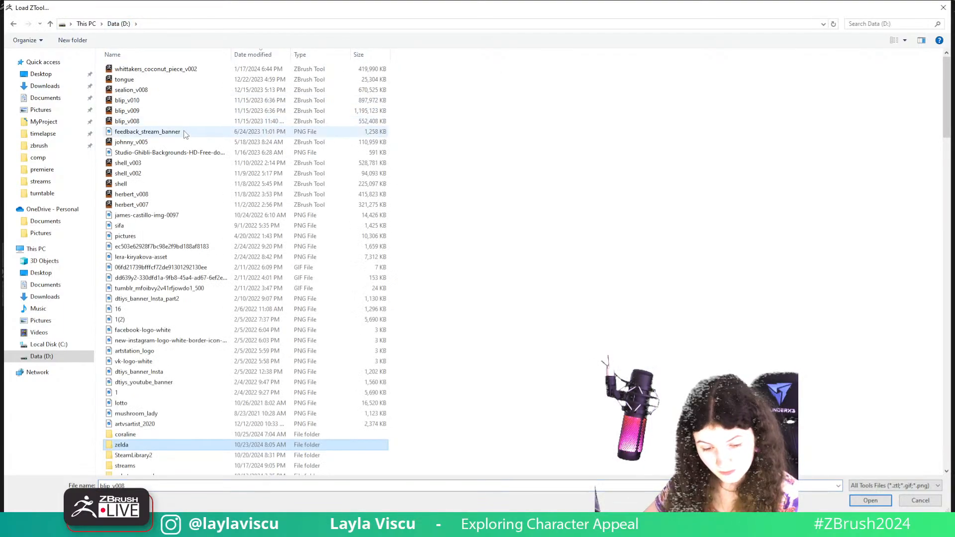
{"action": "scroll", "coordinate": [126, 416], "scroll_direction": "down", "scroll_amount": 2}
{"action": "double_click", "coordinate": [126, 417]}
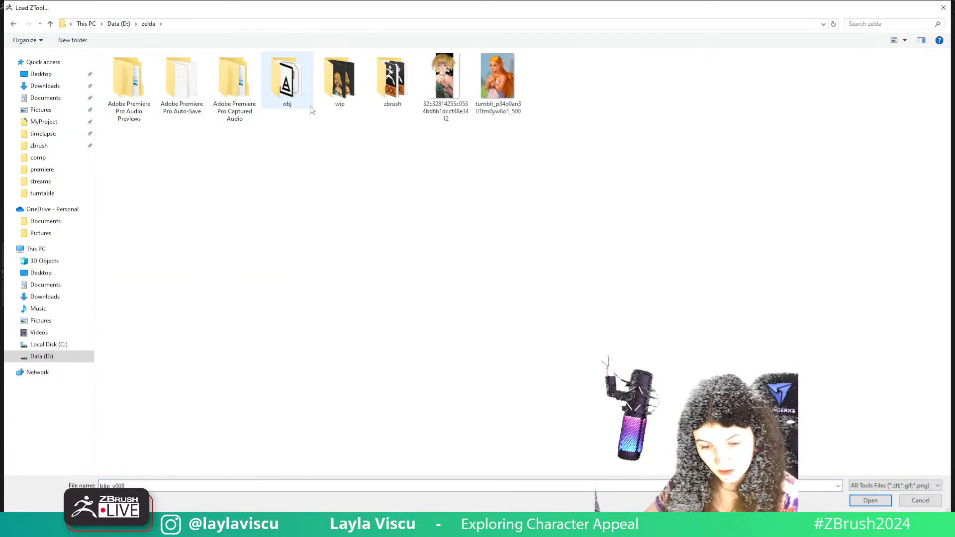
{"action": "double_click", "coordinate": [393, 80]}
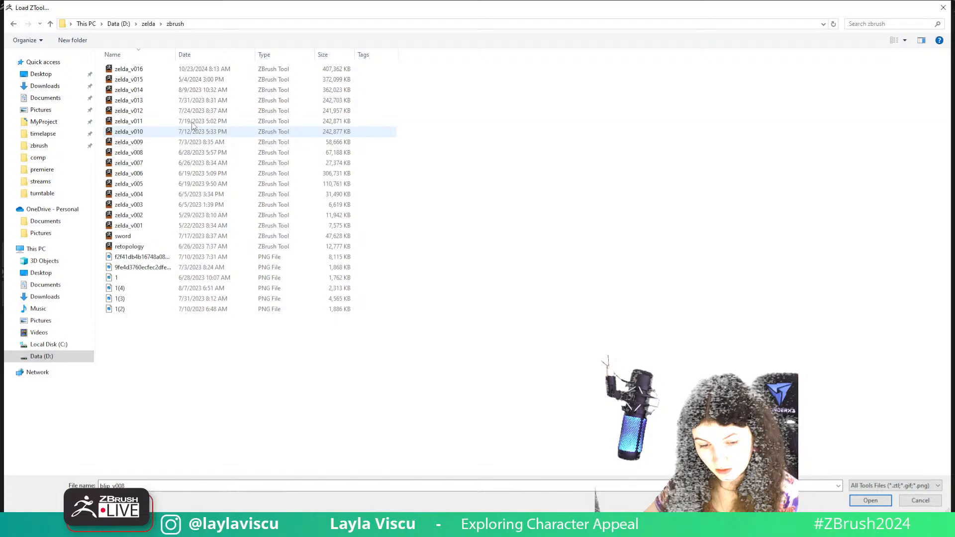
{"action": "double_click", "coordinate": [129, 66]}
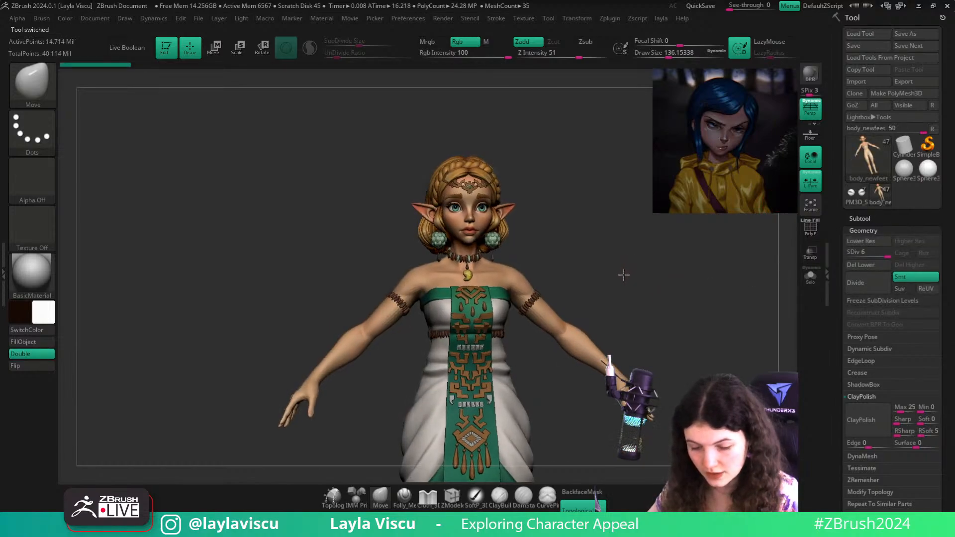
Preview the Zelda figure with the SkinShade4 material and examine its face and upper body from the front
{"action": "left_click", "coordinate": [32, 272]}
{"action": "left_click", "coordinate": [382, 208]}
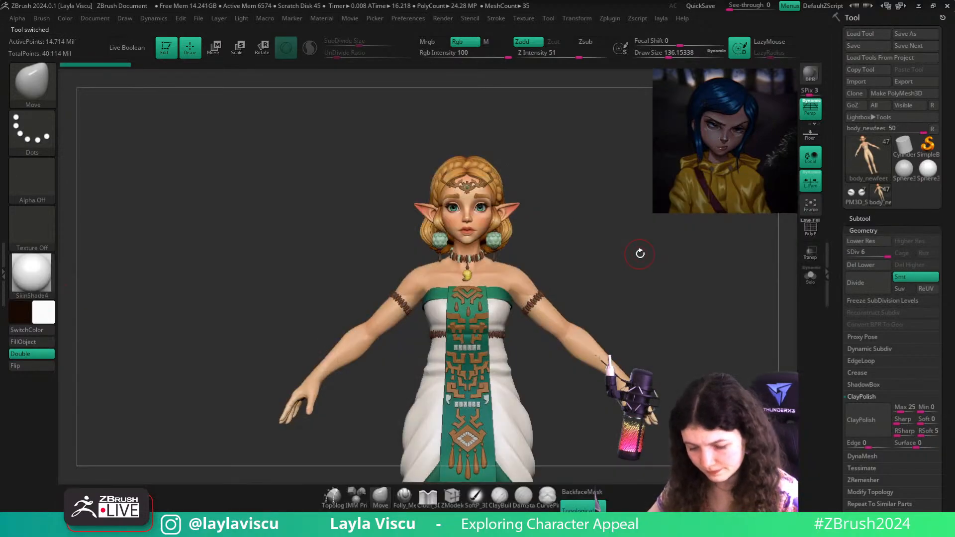
{"action": "right_click_drag", "start_coordinate": [527, 234], "coordinate": [482, 243], "text": "ctrl"}
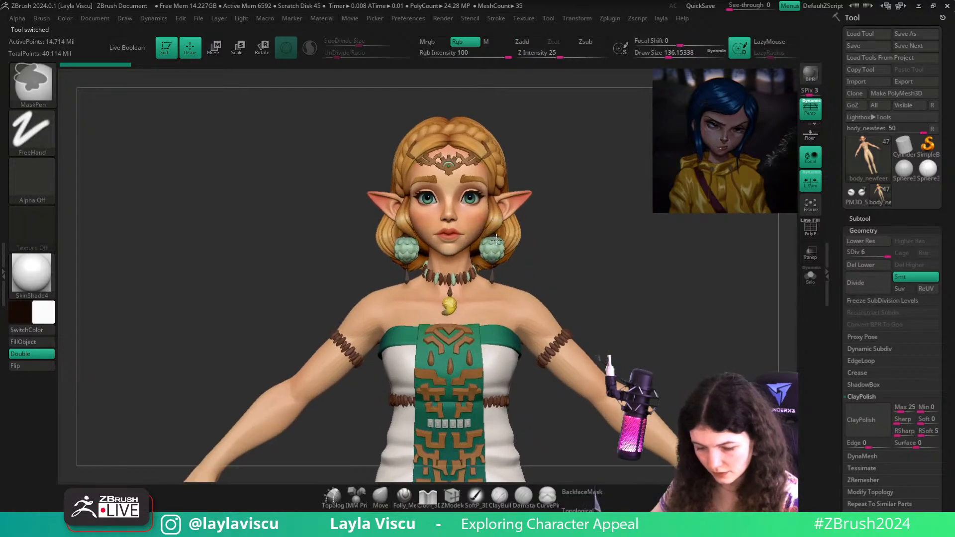
{"action": "mouse_move", "coordinate": [630, 249]}
{"action": "right_mouse_down", "text": "alt"}
{"action": "mouse_move", "coordinate": [624, 256]}
{"action": "mouse_move", "coordinate": [641, 270]}
{"action": "mouse_move", "coordinate": [629, 270]}
{"action": "mouse_move", "coordinate": [701, 269]}
{"action": "mouse_move", "coordinate": [726, 285]}
{"action": "mouse_move", "coordinate": [804, 286]}
{"action": "mouse_move", "coordinate": [714, 315]}
{"action": "mouse_move", "coordinate": [688, 296]}
{"action": "right_mouse_up", "text": "alt"}
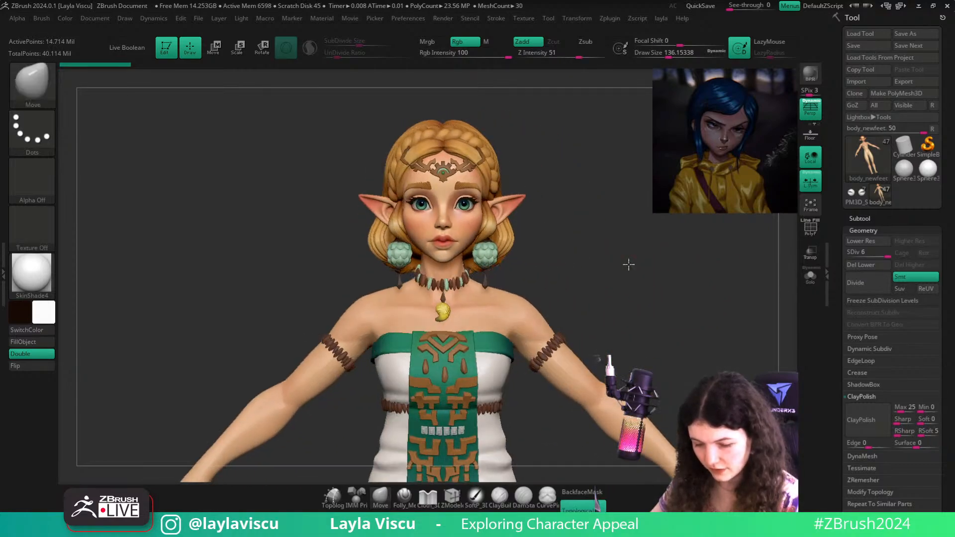
{"action": "right_click_drag", "start_coordinate": [628, 262], "coordinate": [632, 262]}
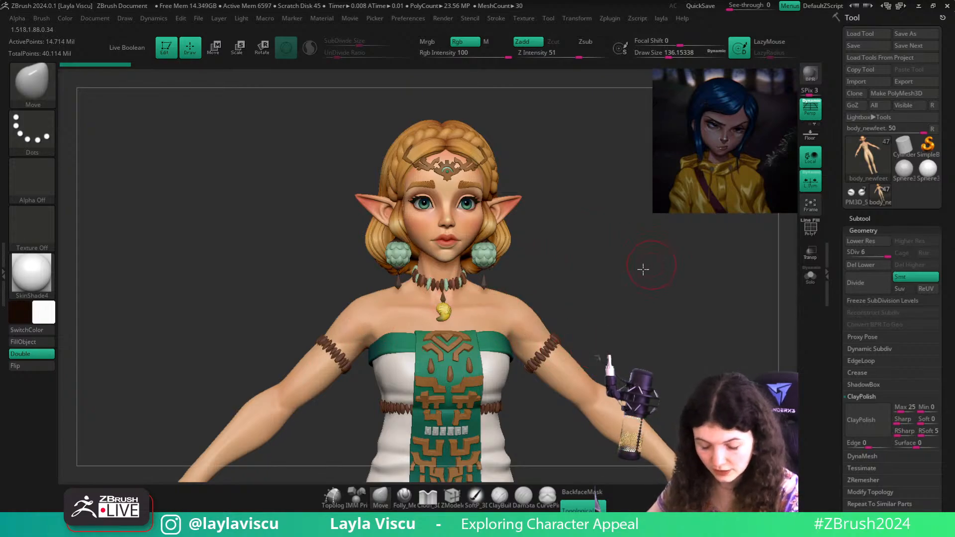
{"action": "left_click_drag", "start_coordinate": [643, 269], "coordinate": [642, 318]}
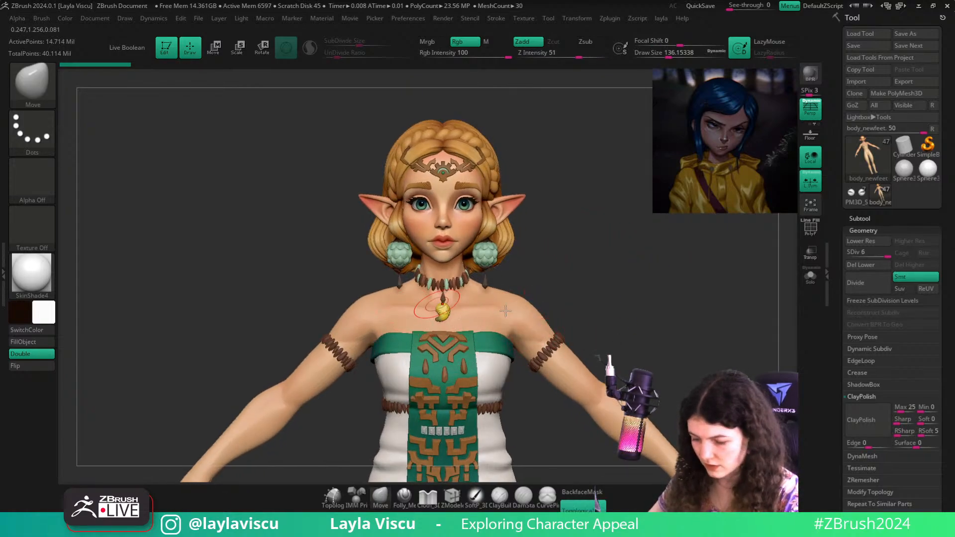
Set the Zelda figure's material to BasicMaterial
{"action": "mouse_move", "coordinate": [658, 302]}
{"action": "right_mouse_down", "text": "ctrl"}
{"action": "mouse_move", "coordinate": [507, 251]}
{"action": "mouse_move", "coordinate": [496, 270]}
{"action": "mouse_move", "coordinate": [476, 237]}
{"action": "right_mouse_up", "text": "ctrl"}
{"action": "left_click", "coordinate": [27, 279]}
{"action": "left_click", "coordinate": [138, 310]}
Leave canvas snapshots of the Zelda figure in front and side views next to each other, with free space beside them for the bust
{"action": "mouse_move", "coordinate": [623, 275]}
{"action": "right_mouse_down"}
{"action": "mouse_move", "coordinate": [451, 283]}
{"action": "mouse_move", "coordinate": [572, 275]}
{"action": "mouse_move", "coordinate": [631, 298]}
{"action": "mouse_move", "coordinate": [585, 296]}
{"action": "mouse_move", "coordinate": [638, 315]}
{"action": "mouse_move", "coordinate": [682, 284]}
{"action": "mouse_move", "coordinate": [650, 302]}
{"action": "mouse_move", "coordinate": [633, 273]}
{"action": "mouse_move", "coordinate": [657, 270]}
{"action": "mouse_move", "coordinate": [624, 273]}
{"action": "mouse_move", "coordinate": [669, 273]}
{"action": "mouse_move", "coordinate": [636, 307]}
{"action": "right_mouse_up"}
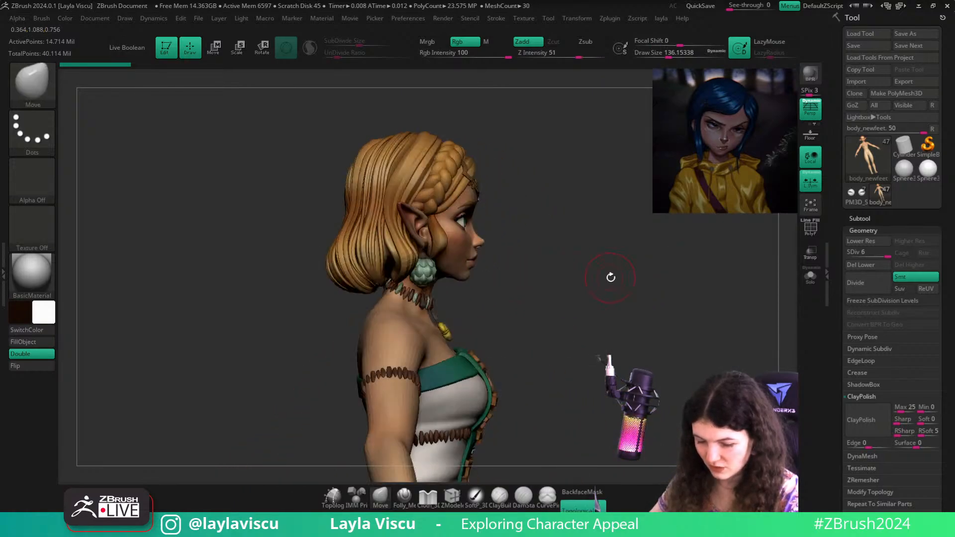
{"action": "mouse_move", "coordinate": [611, 277]}
{"action": "right_mouse_down", "text": "alt"}
{"action": "mouse_move", "coordinate": [412, 270]}
{"action": "mouse_move", "coordinate": [633, 273]}
{"action": "mouse_move", "coordinate": [584, 275]}
{"action": "mouse_move", "coordinate": [505, 225]}
{"action": "mouse_move", "coordinate": [319, 257]}
{"action": "mouse_move", "coordinate": [319, 241]}
{"action": "mouse_move", "coordinate": [422, 268]}
{"action": "mouse_move", "coordinate": [486, 294]}
{"action": "mouse_move", "coordinate": [509, 322]}
{"action": "mouse_move", "coordinate": [506, 315]}
{"action": "right_mouse_up", "text": "alt"}
{"action": "key", "text": "shift"}
{"action": "key", "text": "shift+s"}
{"action": "key", "text": "ctrl"}
{"action": "key", "text": "ctrl+n"}
{"action": "key", "text": "shift+s"}
{"action": "key", "text": "ctrl"}
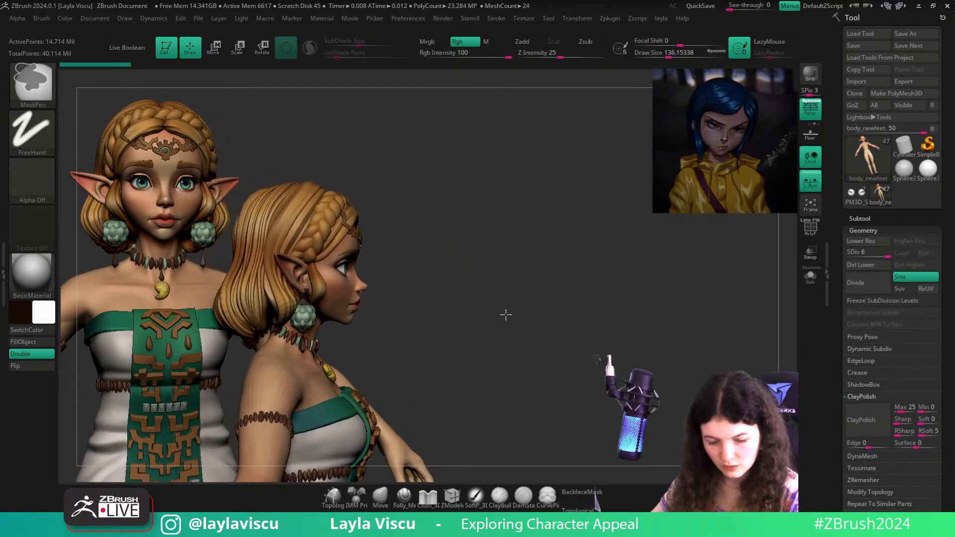
Make the character bust the active tool again and place it facing front beside the Zelda snapshots
{"action": "left_click", "coordinate": [859, 198]}
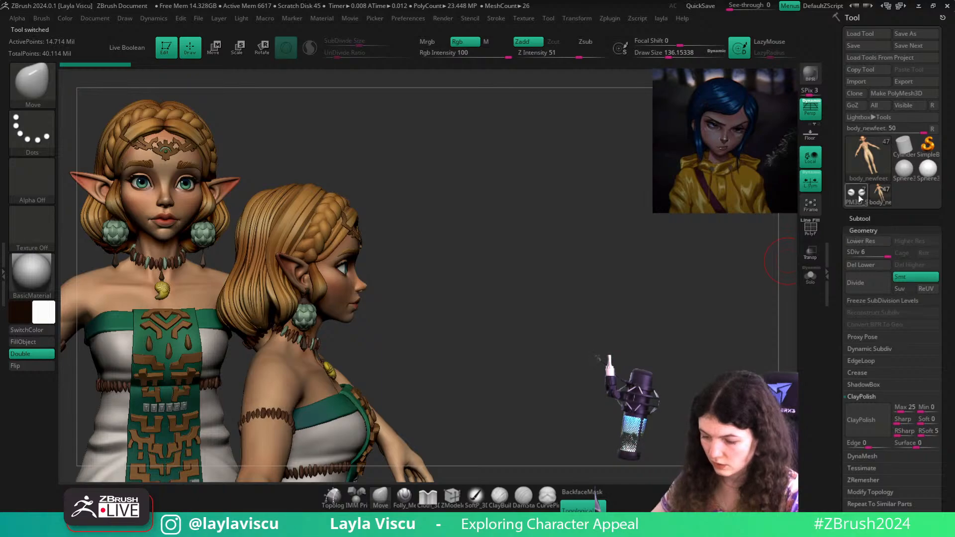
{"action": "right_click_drag", "start_coordinate": [533, 280], "coordinate": [533, 283], "text": "ctrl"}
{"action": "right_click_drag", "start_coordinate": [533, 284], "coordinate": [670, 260], "text": "shift"}
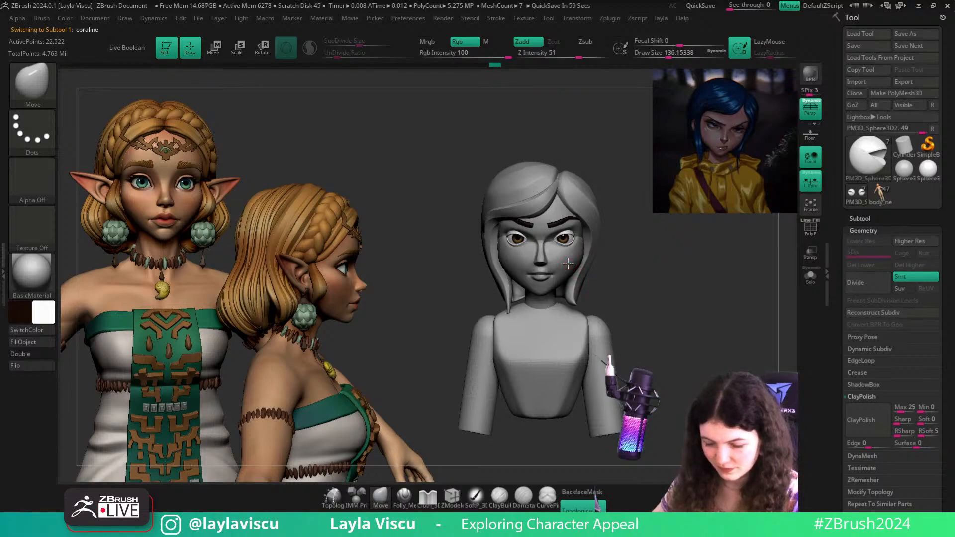
Select the bust's eyelids and adjust their shape with the Move brush in three-quarter and front views, comparing with the Zelda snapshots
{"action": "right_click_drag", "start_coordinate": [574, 273], "coordinate": [586, 234], "text": "ctrl"}
{"action": "left_click", "coordinate": [591, 246], "text": "alt"}
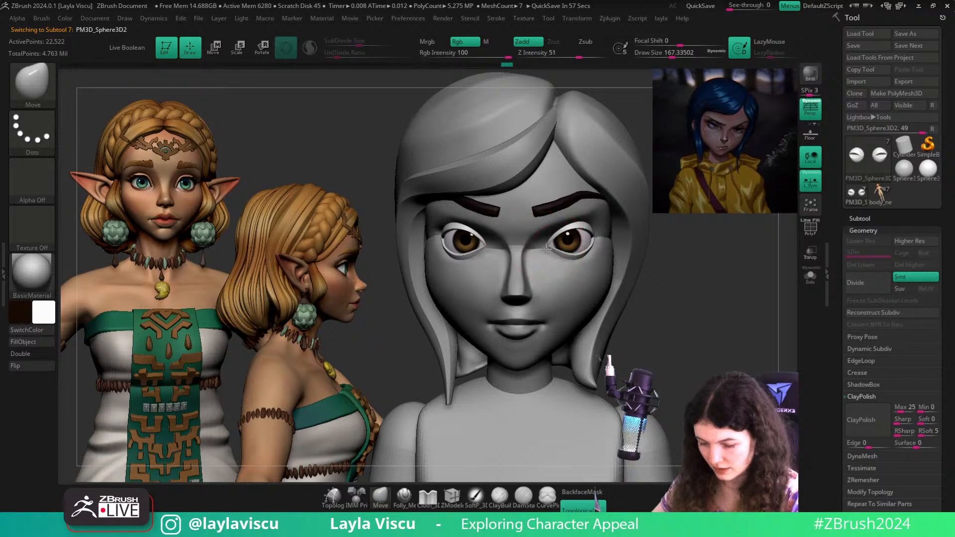
{"action": "left_click_drag", "start_coordinate": [719, 314], "coordinate": [602, 227]}
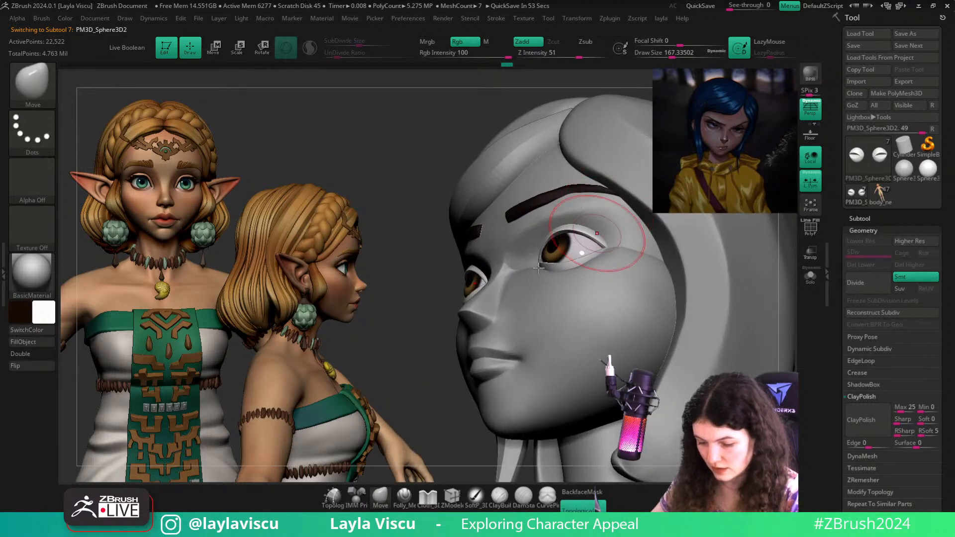
{"action": "right_click_drag", "start_coordinate": [432, 288], "coordinate": [506, 349]}
{"action": "left_click_drag", "start_coordinate": [697, 342], "coordinate": [695, 333], "text": "shift"}
{"action": "right_click_drag", "start_coordinate": [695, 333], "coordinate": [626, 282], "text": "alt"}
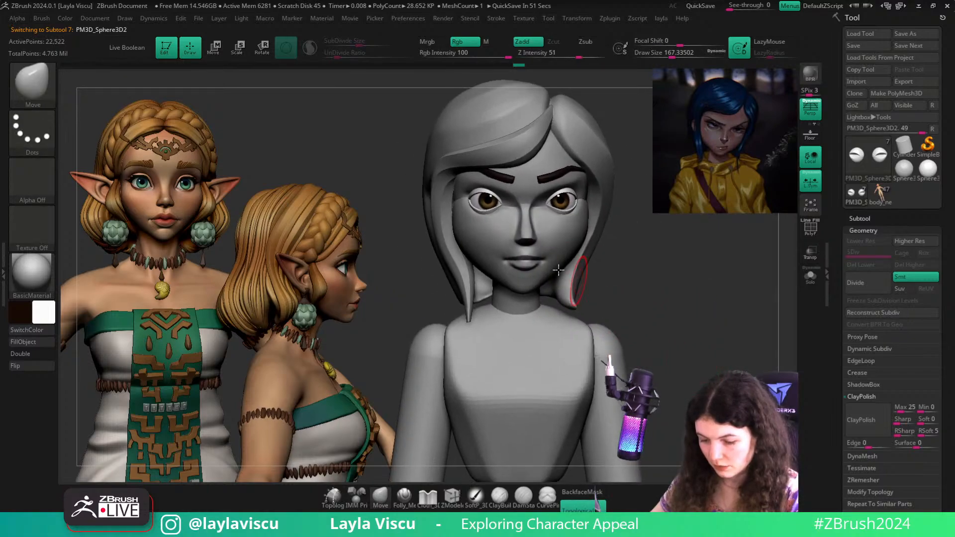
Make the head the active subtool and reshape the nose tip and nostrils from the front using the Move brush at small draw sizes
{"action": "right_click_drag", "start_coordinate": [534, 229], "coordinate": [565, 216], "text": "ctrl"}
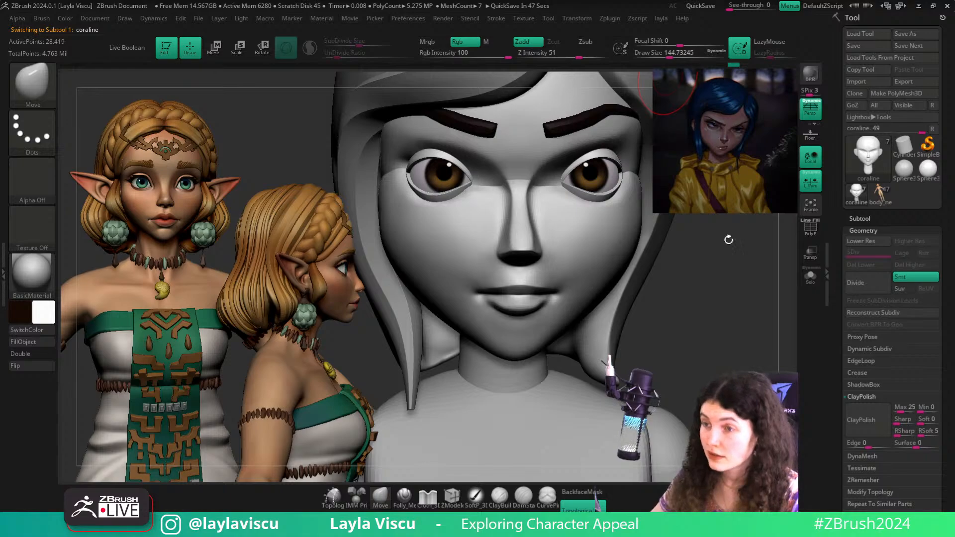
{"action": "left_click_drag", "start_coordinate": [728, 239], "coordinate": [706, 229]}
{"action": "key", "text": "s"}
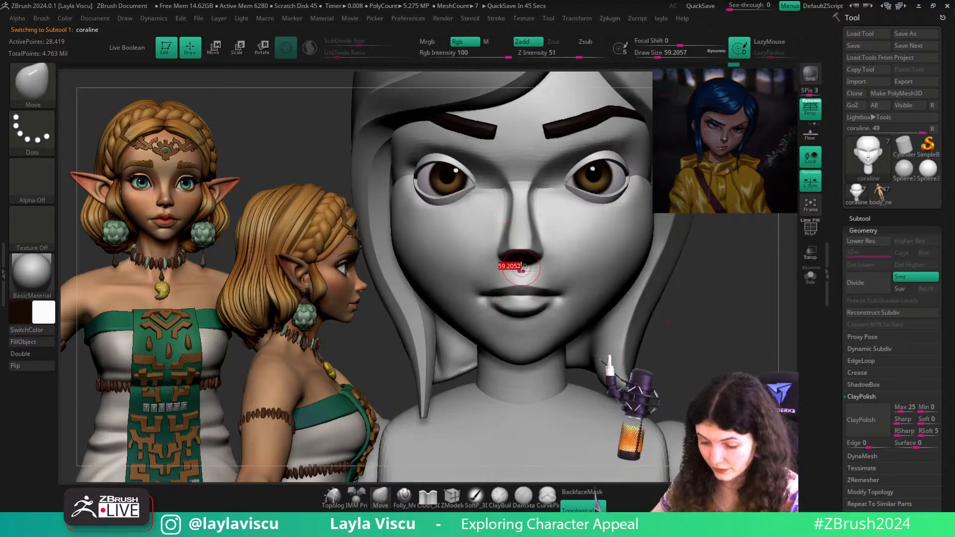
{"action": "left_click", "coordinate": [520, 267]}
{"action": "key", "text": "s"}
{"action": "left_click", "coordinate": [523, 269]}
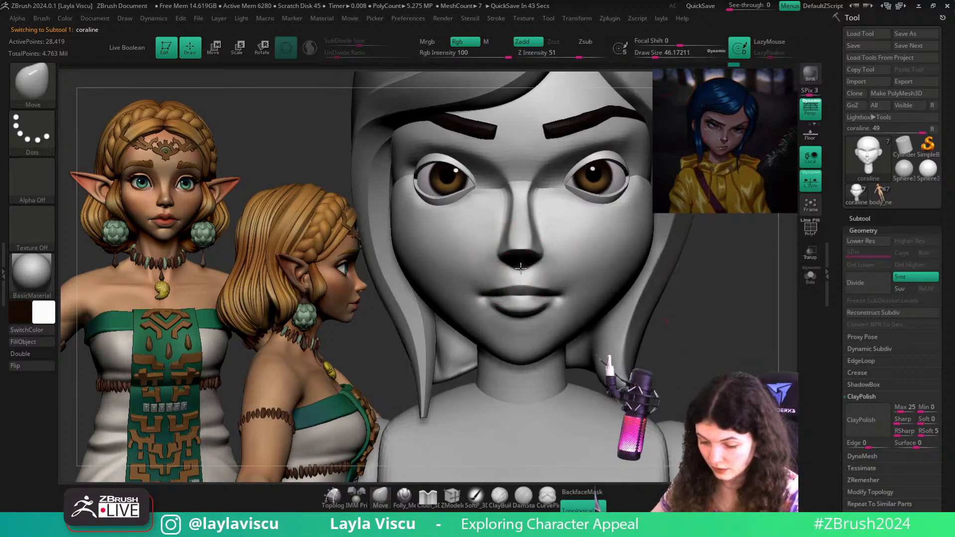
{"action": "key", "text": "s"}
{"action": "left_click_drag", "start_coordinate": [508, 264], "coordinate": [512, 264]}
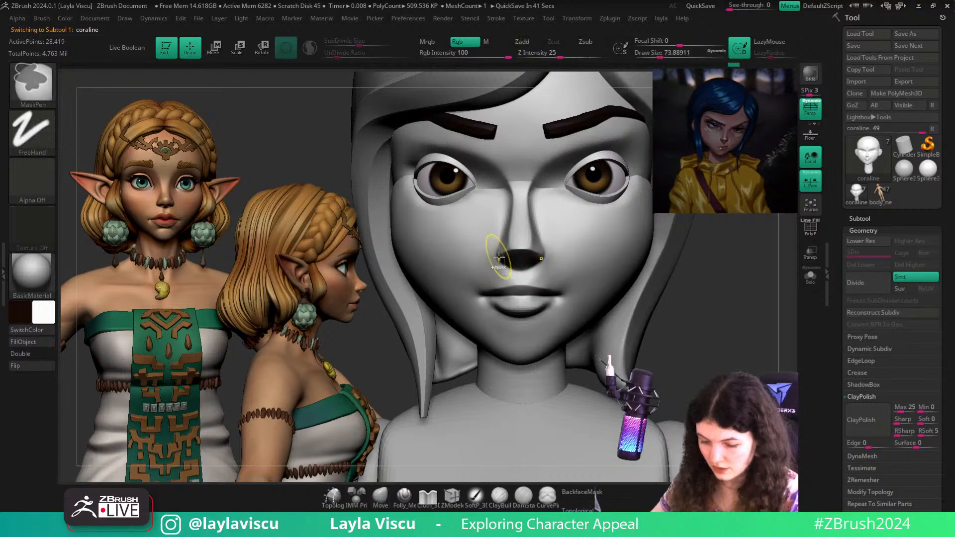
{"action": "key", "text": "s"}
{"action": "left_click", "coordinate": [500, 241]}
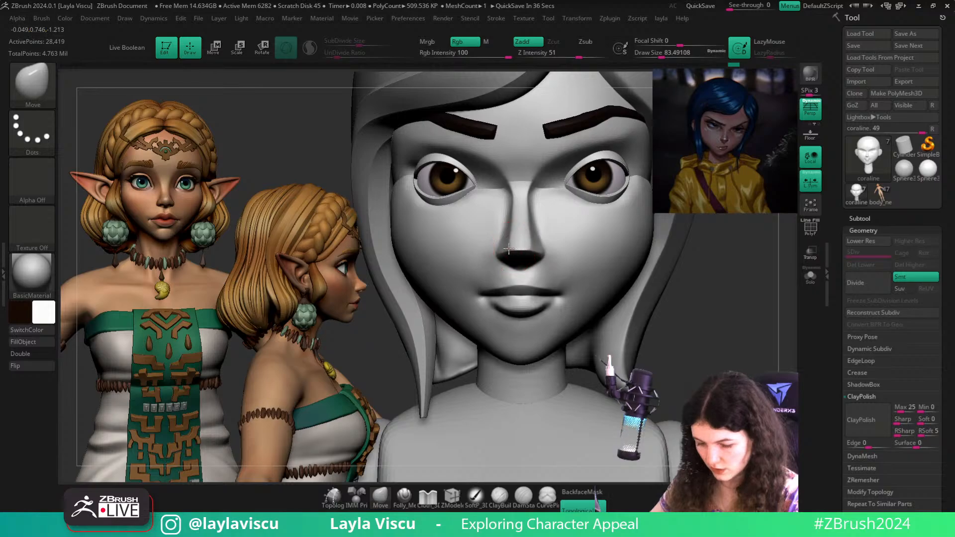
Refine the nostril and underside of the nose in profile using the Move brush at a draw size of about 46
{"action": "mouse_move", "coordinate": [665, 301]}
{"action": "right_mouse_down", "text": "ctrl"}
{"action": "mouse_move", "coordinate": [654, 306]}
{"action": "mouse_move", "coordinate": [685, 291]}
{"action": "mouse_move", "coordinate": [671, 290]}
{"action": "right_mouse_up", "text": "ctrl"}
{"action": "right_click_drag", "start_coordinate": [531, 262], "coordinate": [552, 265], "text": "alt"}
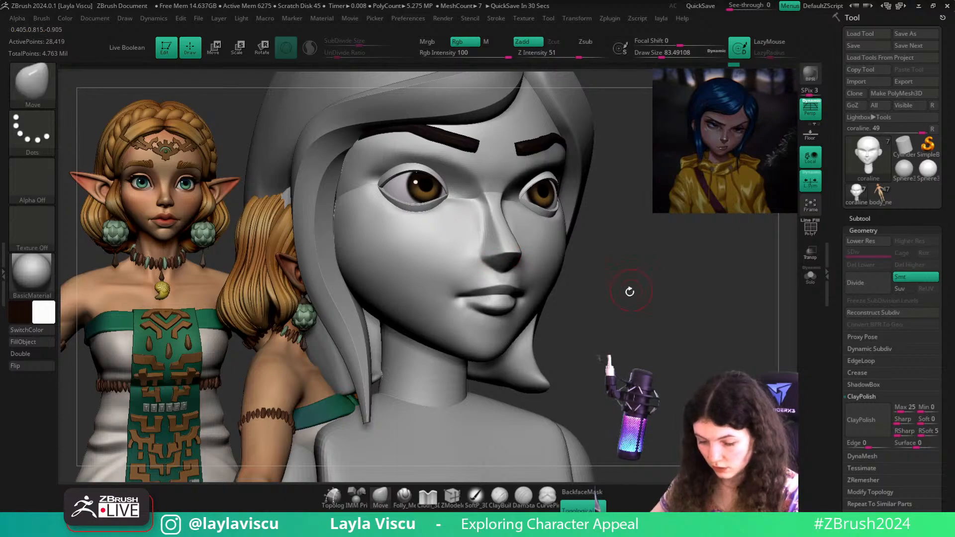
{"action": "mouse_move", "coordinate": [629, 291]}
{"action": "right_mouse_down"}
{"action": "mouse_move", "coordinate": [473, 341]}
{"action": "mouse_move", "coordinate": [473, 269]}
{"action": "mouse_move", "coordinate": [495, 233]}
{"action": "right_mouse_up"}
{"action": "key", "text": "s"}
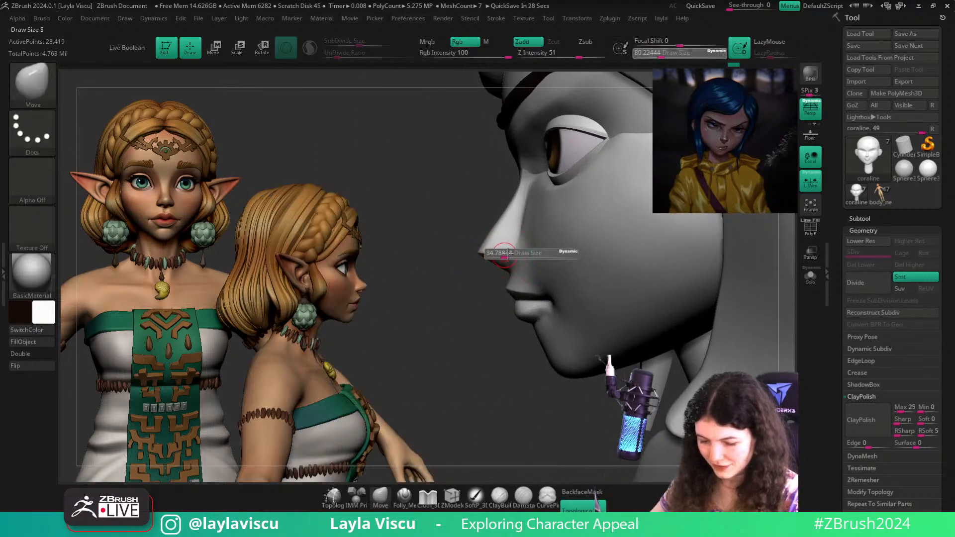
{"action": "left_click_drag", "start_coordinate": [504, 254], "coordinate": [517, 252]}
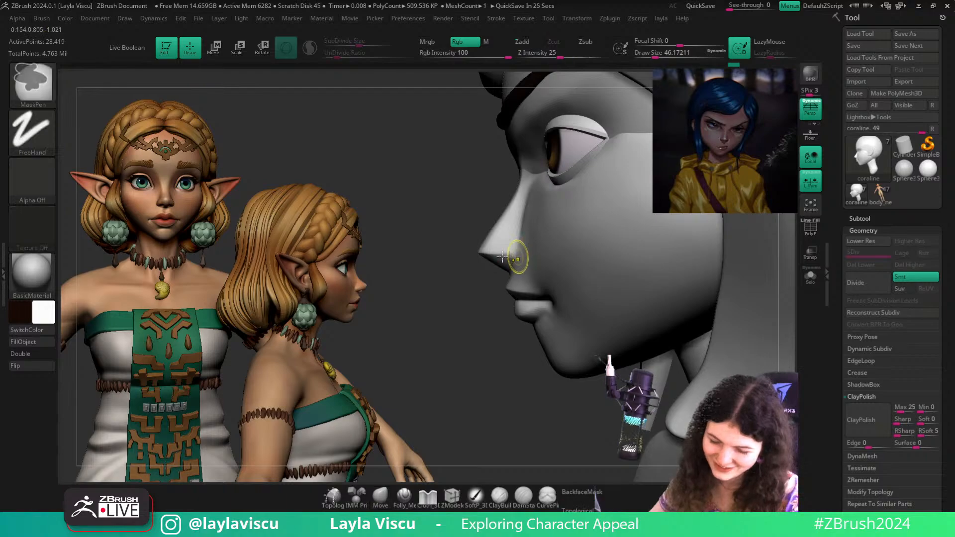
{"action": "mouse_move", "coordinate": [514, 252]}
{"action": "right_mouse_down", "text": "ctrl"}
{"action": "mouse_move", "coordinate": [506, 244]}
{"action": "mouse_move", "coordinate": [496, 254]}
{"action": "mouse_move", "coordinate": [460, 247]}
{"action": "mouse_move", "coordinate": [590, 257]}
{"action": "right_mouse_up", "text": "ctrl"}
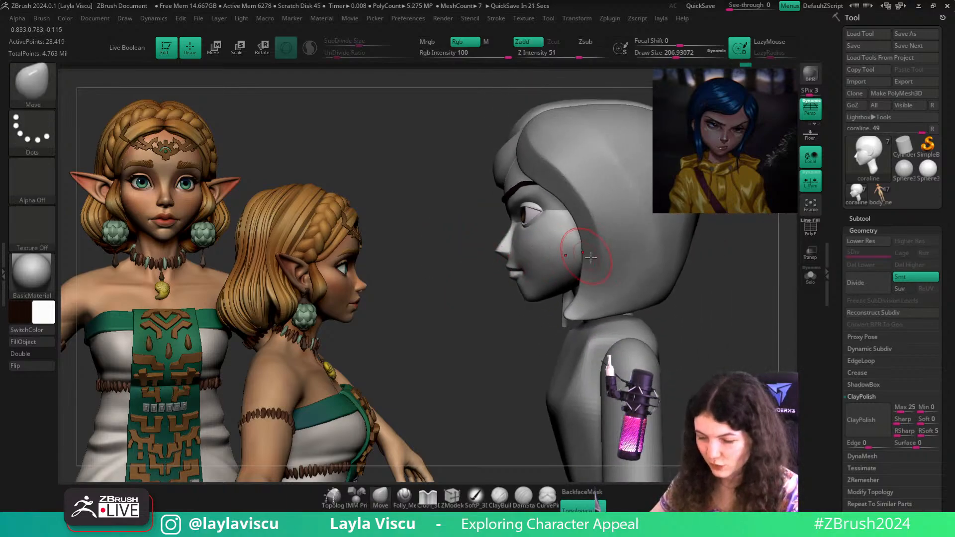
Isolate the head mesh and set up the hPolish brush at a draw size of about 280
{"action": "right_click_drag", "start_coordinate": [744, 315], "coordinate": [667, 264]}
{"action": "right_click_drag", "start_coordinate": [691, 315], "coordinate": [678, 342], "text": "alt"}
{"action": "mouse_move", "coordinate": [682, 333]}
{"action": "right_mouse_down"}
{"action": "mouse_move", "coordinate": [706, 301]}
{"action": "mouse_move", "coordinate": [726, 313]}
{"action": "mouse_move", "coordinate": [721, 323]}
{"action": "mouse_move", "coordinate": [715, 293]}
{"action": "right_mouse_up"}
{"action": "left_click", "coordinate": [811, 276]}
{"action": "key", "text": "b"}
{"action": "key", "text": "h"}
{"action": "key", "text": "p"}
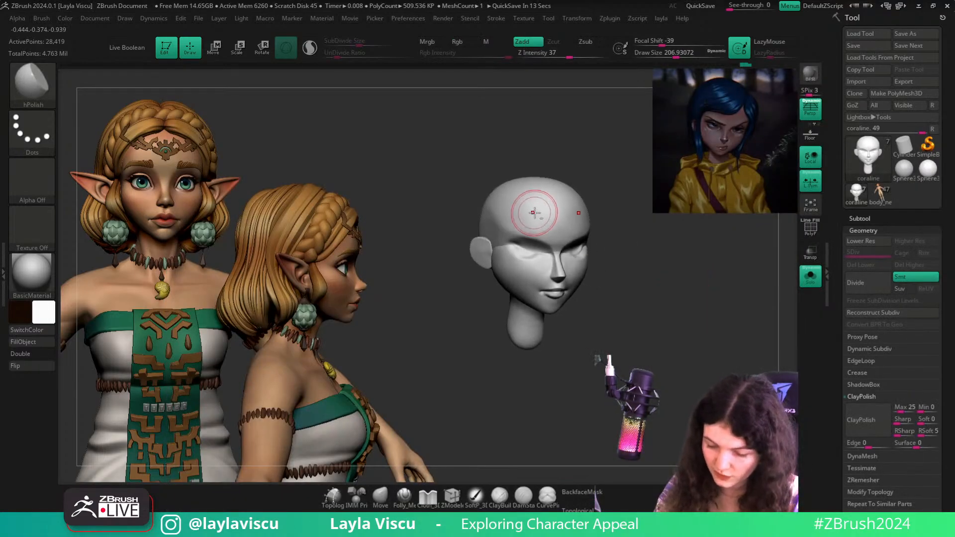
{"action": "key", "text": "s"}
{"action": "left_click_drag", "start_coordinate": [530, 212], "coordinate": [537, 212]}
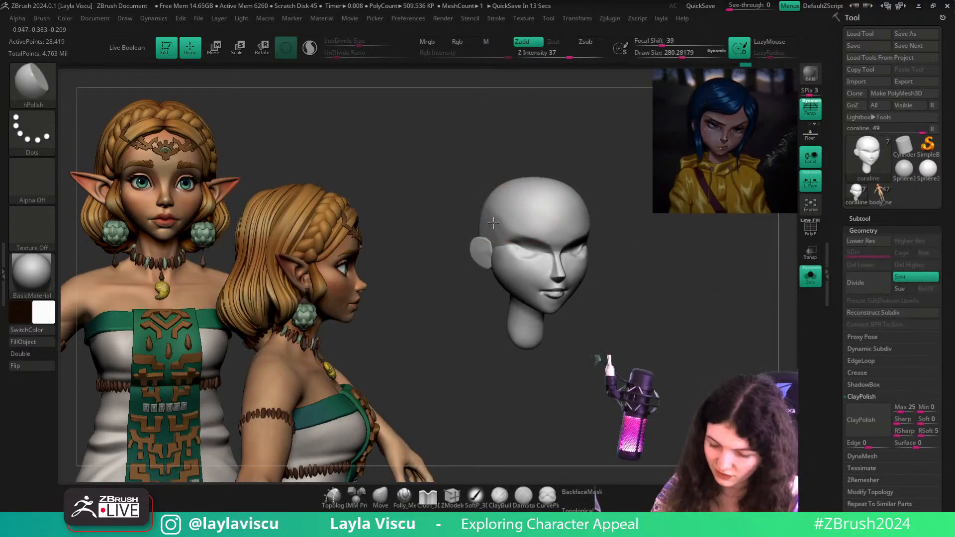
Isolate the cranium piece, smooth the surface at its temple, and restore the visibility of the whole bust
{"action": "left_click", "coordinate": [515, 214], "text": "ctrl+shift"}
{"action": "key", "text": "shift+d"}
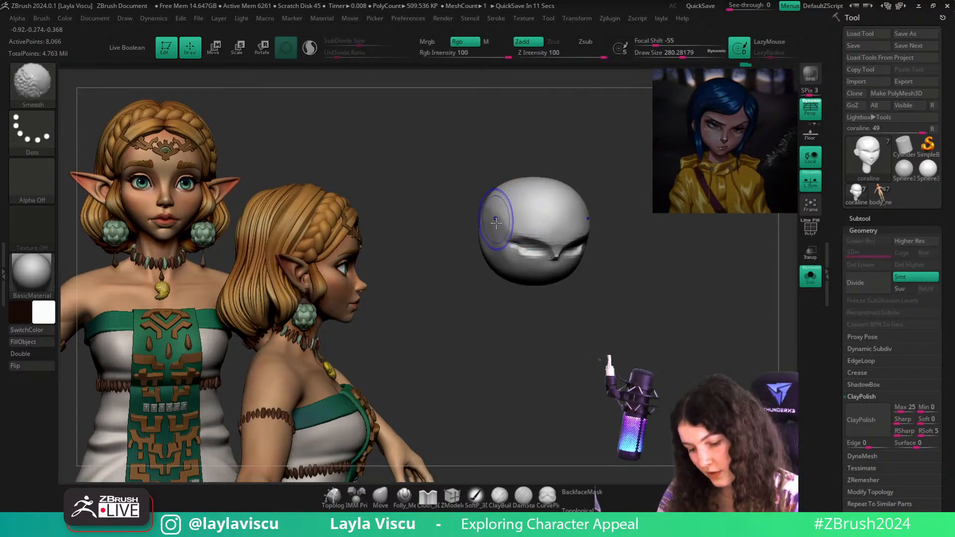
{"action": "left_click_drag", "start_coordinate": [495, 217], "coordinate": [491, 224]}
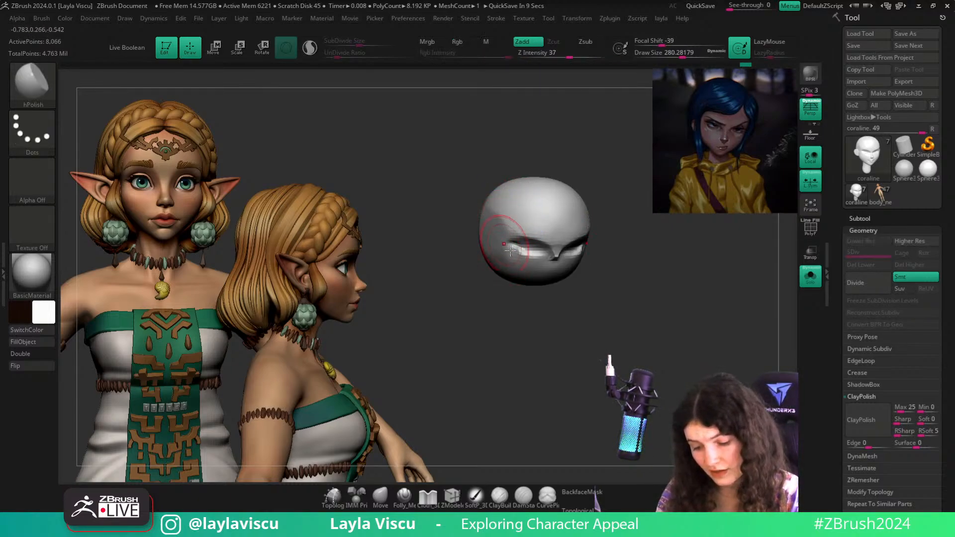
{"action": "left_click", "coordinate": [670, 299], "text": "ctrl+shift"}
{"action": "left_click", "coordinate": [810, 276]}
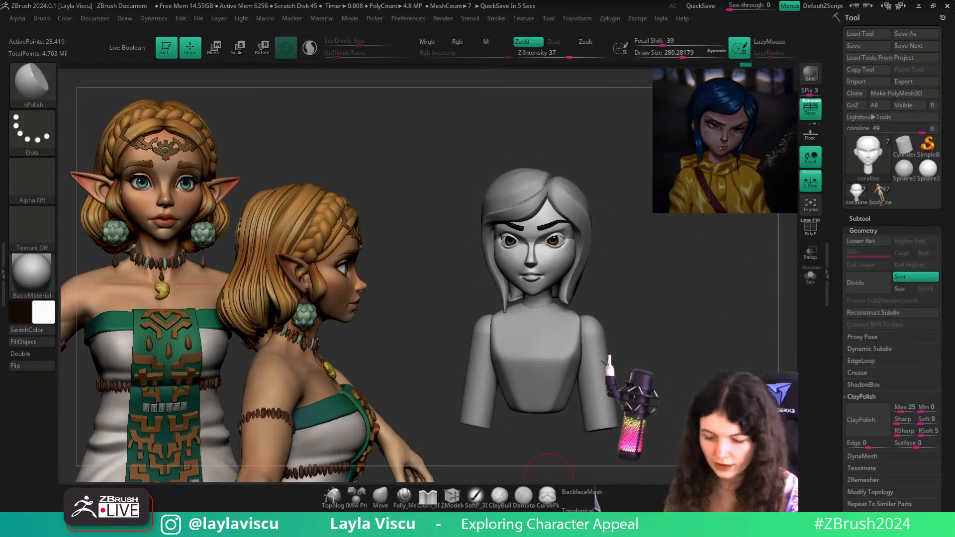
{"action": "left_click_drag", "start_coordinate": [673, 312], "coordinate": [683, 320]}
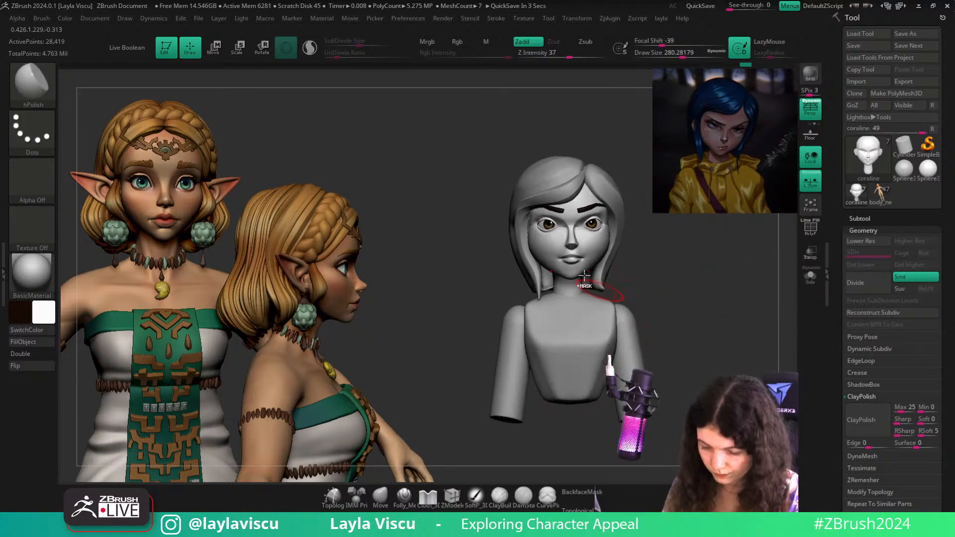
{"action": "right_click_drag", "start_coordinate": [604, 284], "coordinate": [600, 301], "text": "ctrl"}
{"action": "key", "text": "Escape"}
{"action": "key", "text": "b"}
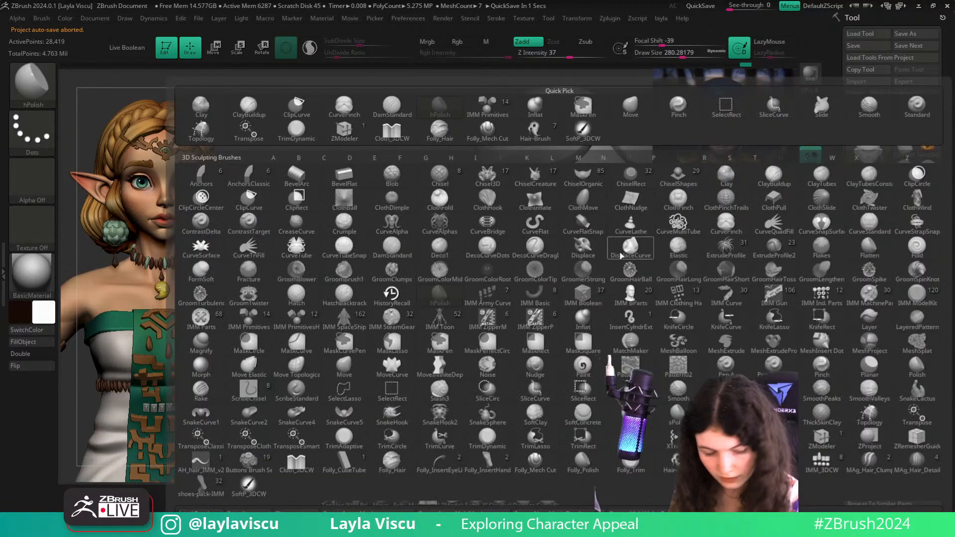
{"action": "key", "text": "Escape"}
{"action": "key", "text": "b"}
{"action": "key", "text": "d"}
{"action": "key", "text": "s"}
{"action": "key", "text": "s"}
{"action": "left_click_drag", "start_coordinate": [615, 277], "coordinate": [599, 273]}
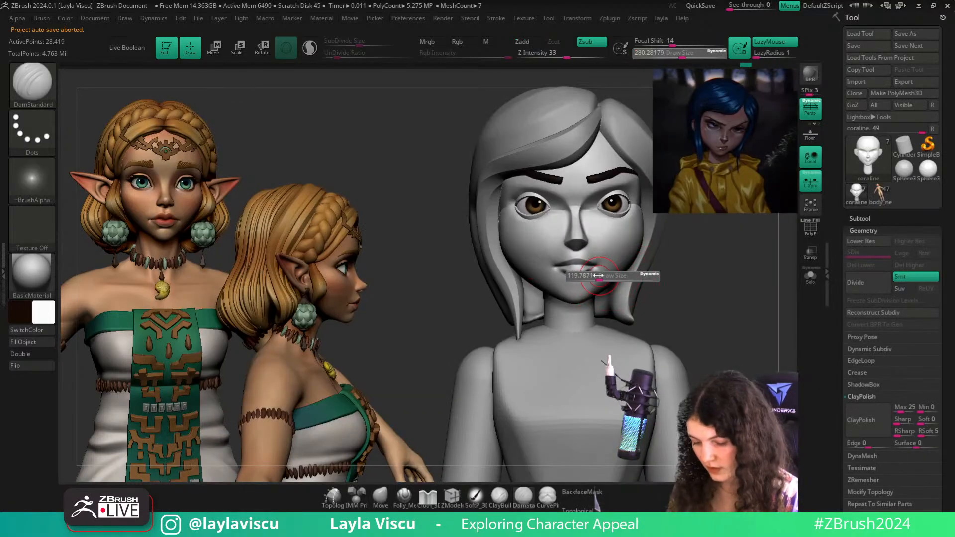
{"action": "mouse_move", "coordinate": [695, 267]}
{"action": "left_mouse_down"}
{"action": "mouse_move", "coordinate": [706, 287]}
{"action": "mouse_move", "coordinate": [560, 361]}
{"action": "left_mouse_up"}
Switch to the Move brush at a draw size of about 177 and review the whole bust from the front
{"action": "left_click", "coordinate": [382, 497]}
{"action": "mouse_move", "coordinate": [628, 274]}
{"action": "right_mouse_down", "text": "ctrl"}
{"action": "mouse_move", "coordinate": [691, 299]}
{"action": "mouse_move", "coordinate": [718, 275]}
{"action": "right_mouse_up", "text": "ctrl"}
{"action": "key", "text": "s"}
{"action": "left_click_drag", "start_coordinate": [628, 282], "coordinate": [637, 282]}
{"action": "mouse_move", "coordinate": [716, 278]}
{"action": "left_mouse_down"}
{"action": "mouse_move", "coordinate": [643, 213]}
{"action": "mouse_move", "coordinate": [739, 341]}
{"action": "mouse_move", "coordinate": [738, 314]}
{"action": "mouse_move", "coordinate": [697, 304]}
{"action": "mouse_move", "coordinate": [703, 315]}
{"action": "left_mouse_up"}
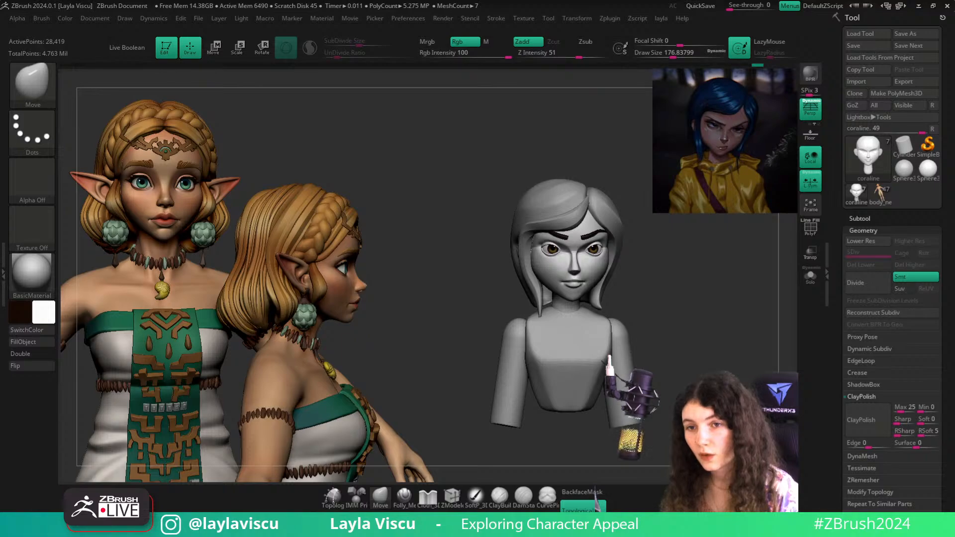
{"action": "left_click_drag", "start_coordinate": [731, 315], "coordinate": [720, 331]}
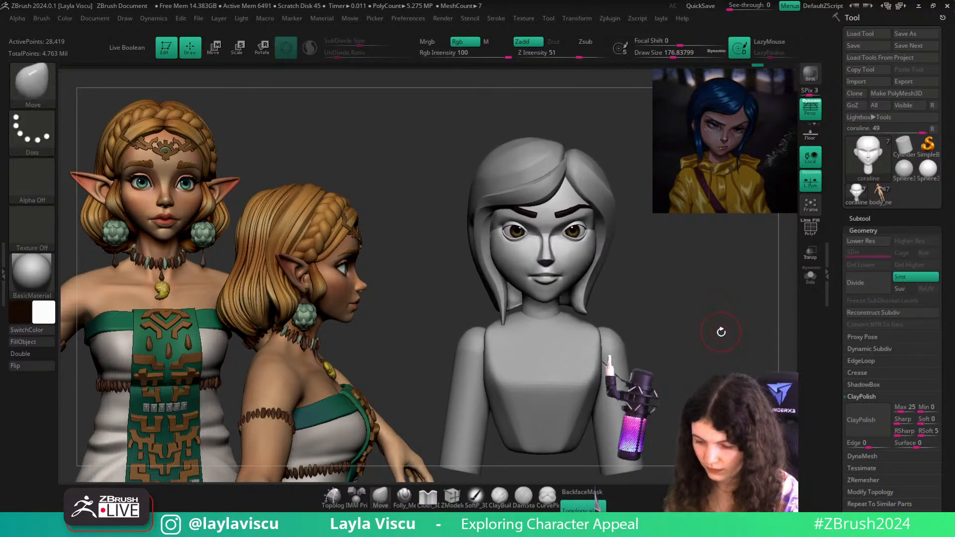
Isolate the head, refine the side of the face near the ear with the Move brush at about 274, and show the full bust
{"action": "left_click", "coordinate": [809, 276]}
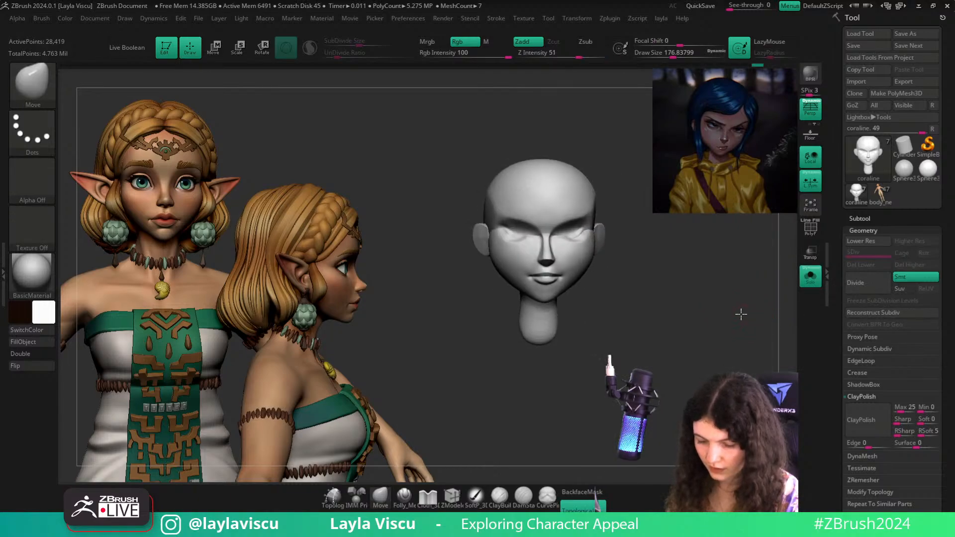
{"action": "left_click_drag", "start_coordinate": [741, 314], "coordinate": [696, 291]}
{"action": "key", "text": "s"}
{"action": "left_click_drag", "start_coordinate": [597, 255], "coordinate": [607, 256]}
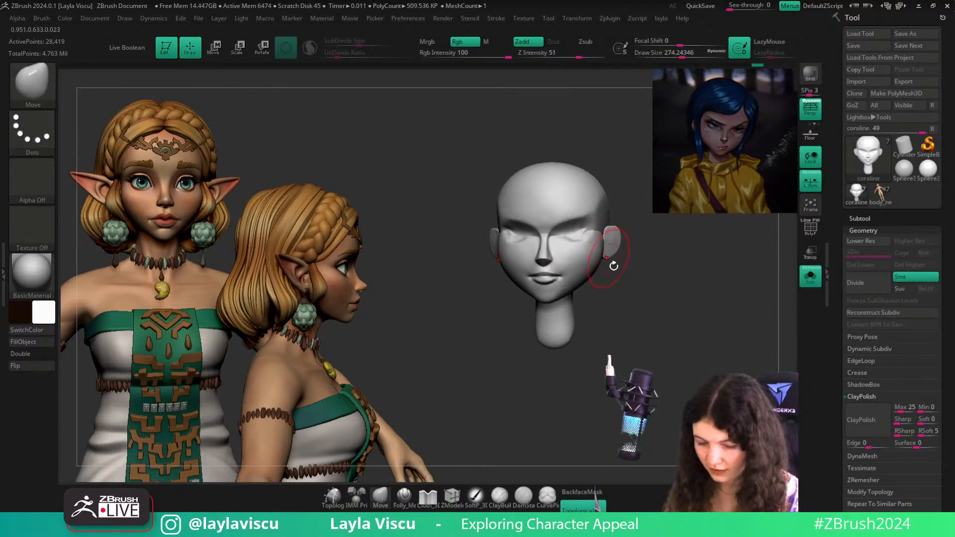
{"action": "right_click_drag", "start_coordinate": [701, 334], "coordinate": [727, 300], "text": "ctrl"}
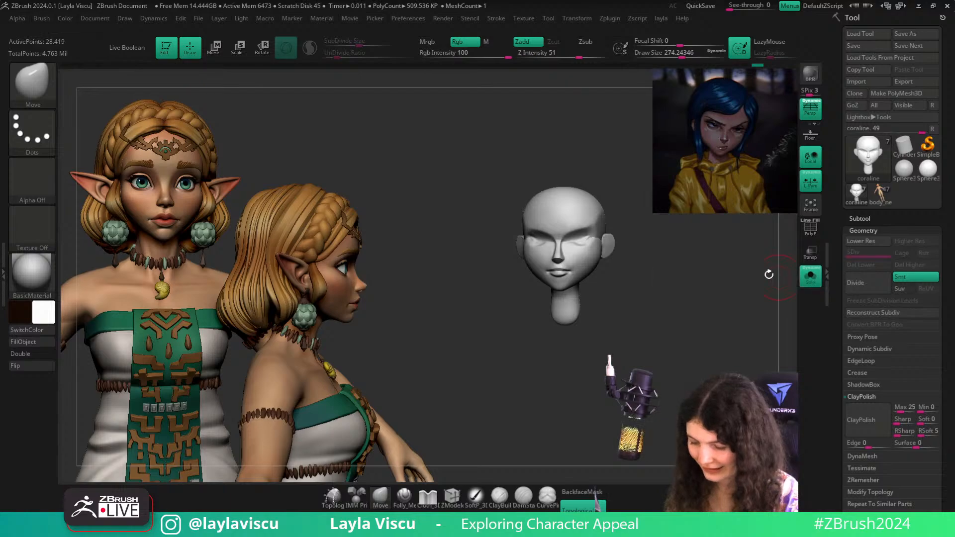
{"action": "right_click_drag", "start_coordinate": [628, 255], "coordinate": [630, 291], "text": "ctrl"}
{"action": "left_click_drag", "start_coordinate": [686, 320], "coordinate": [607, 282]}
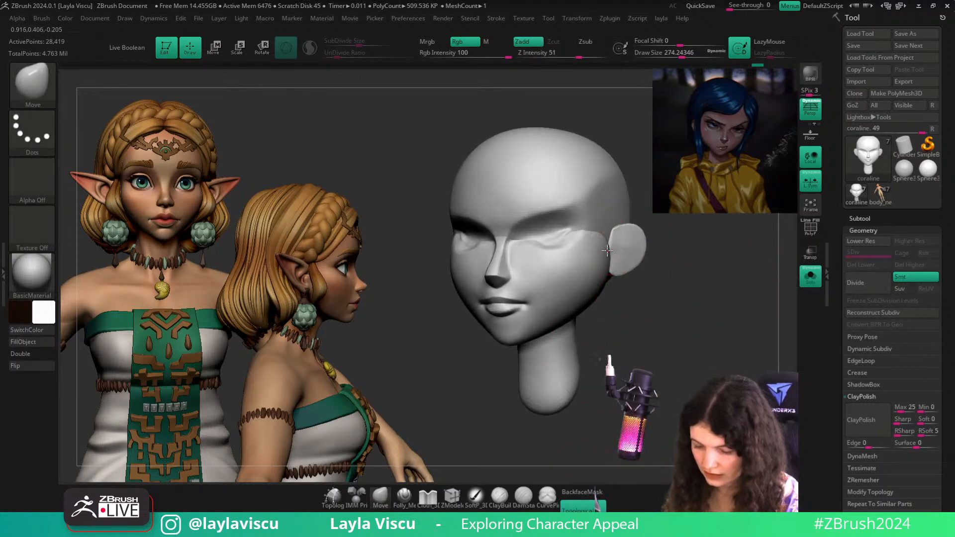
{"action": "left_click_drag", "start_coordinate": [669, 285], "coordinate": [703, 287], "text": "shift"}
{"action": "left_click", "coordinate": [810, 277]}
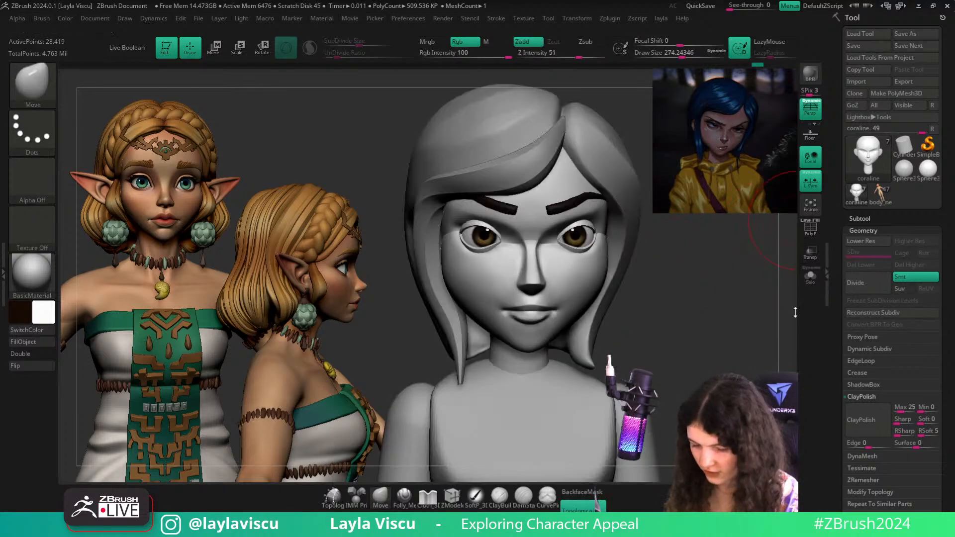
Isolate the head again and adjust the ear area from the side with the Move brush at a draw size of about 245
{"action": "right_click_drag", "start_coordinate": [736, 318], "coordinate": [732, 269], "text": "ctrl"}
{"action": "mouse_move", "coordinate": [731, 271]}
{"action": "left_mouse_down"}
{"action": "mouse_move", "coordinate": [712, 281]}
{"action": "mouse_move", "coordinate": [722, 276]}
{"action": "mouse_move", "coordinate": [738, 293]}
{"action": "mouse_move", "coordinate": [727, 290]}
{"action": "left_mouse_up"}
{"action": "left_click", "coordinate": [810, 276]}
{"action": "right_click_drag", "start_coordinate": [632, 241], "coordinate": [635, 261], "text": "ctrl"}
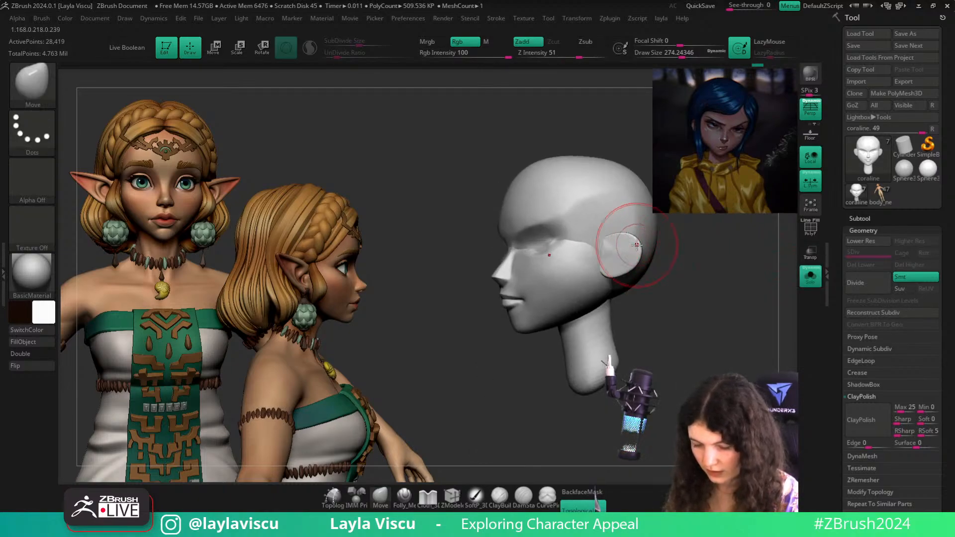
{"action": "key", "text": "s"}
{"action": "left_click", "coordinate": [633, 242]}
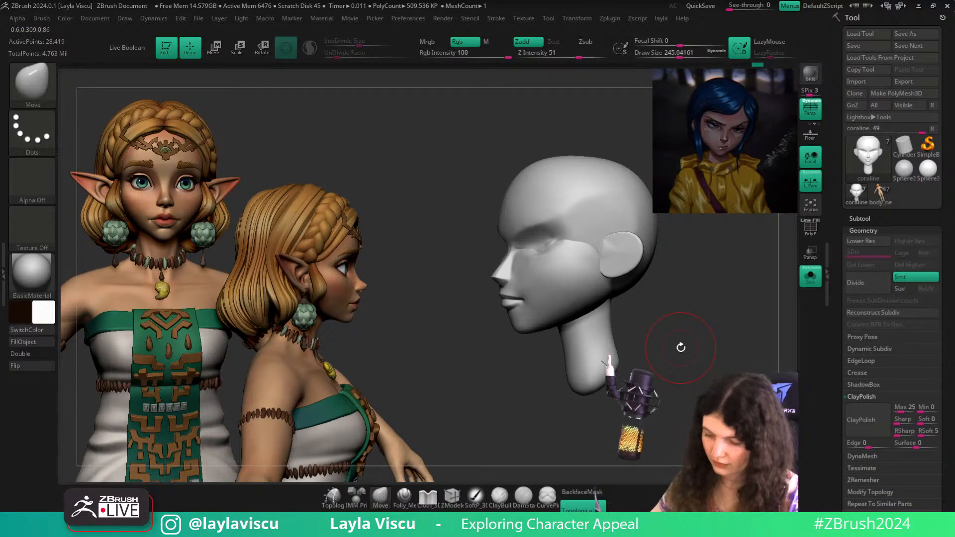
Load the early zelda_v004 body tool and frame its head and torso from the front beside the Zelda snapshots
{"action": "left_click", "coordinate": [867, 33]}
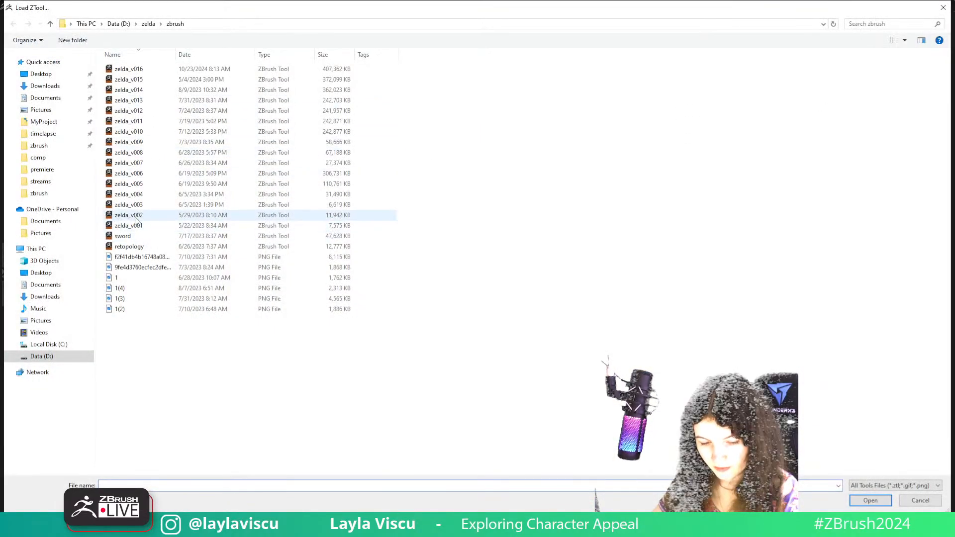
{"action": "double_click", "coordinate": [130, 205]}
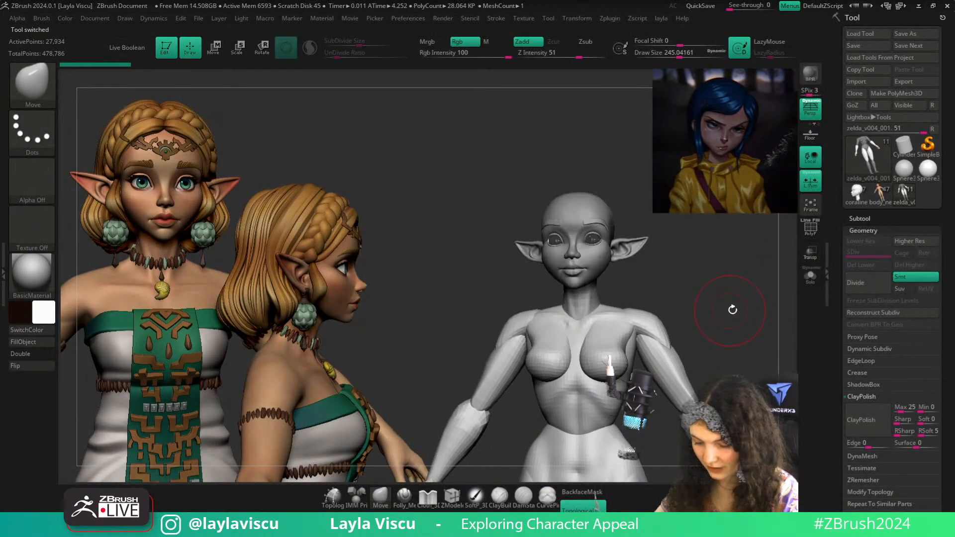
{"action": "right_click_drag", "start_coordinate": [706, 285], "coordinate": [686, 280]}
{"action": "mouse_move", "coordinate": [579, 251]}
{"action": "right_mouse_down", "text": "ctrl"}
{"action": "mouse_move", "coordinate": [693, 256]}
{"action": "mouse_move", "coordinate": [688, 267]}
{"action": "right_mouse_up", "text": "ctrl"}
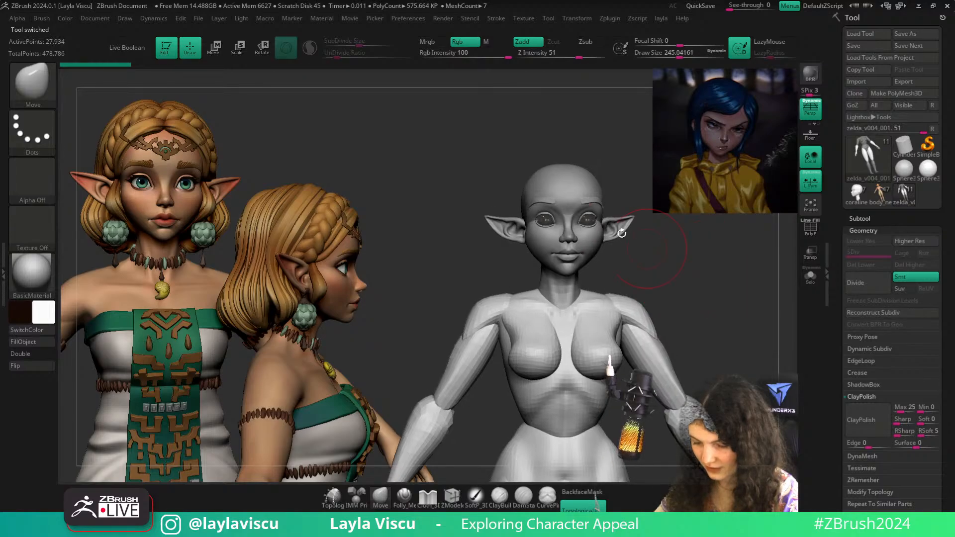
Select the eyeball subtool of the loaded Zelda body and make Flat Color the active material in material-only mode
{"action": "left_click", "coordinate": [586, 219], "text": "alt"}
{"action": "left_click", "coordinate": [40, 290]}
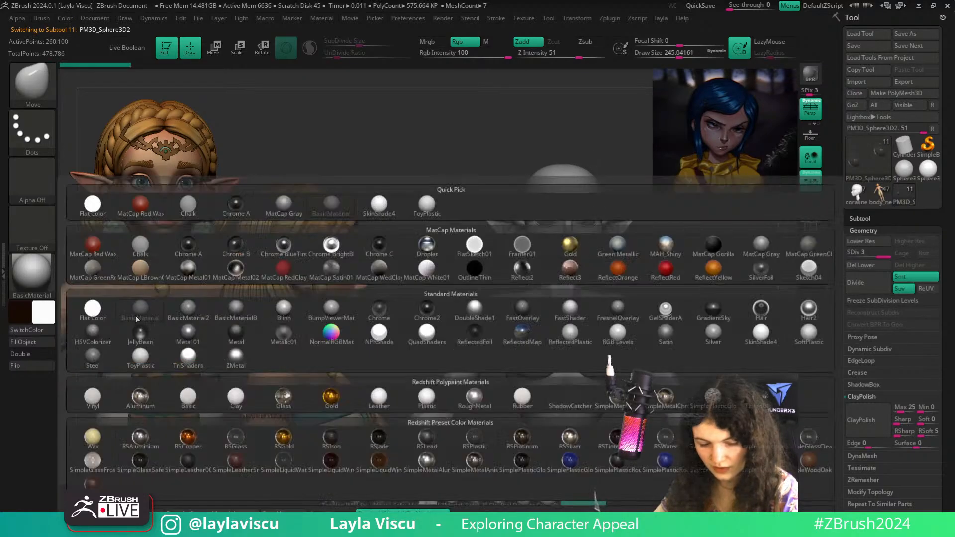
{"action": "left_click", "coordinate": [135, 315]}
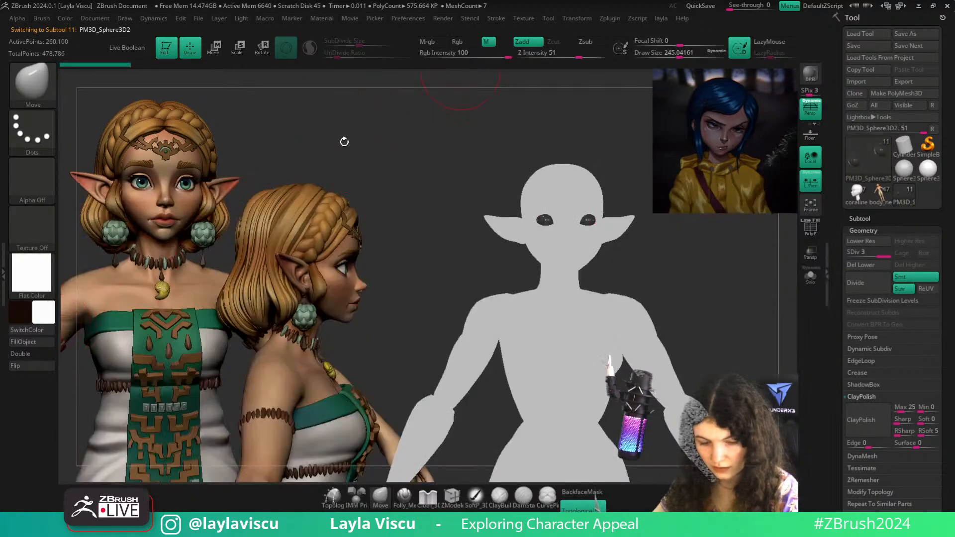
Apply BasicMaterial to the elf base mesh in place of the flat colour
{"action": "left_click", "coordinate": [34, 280]}
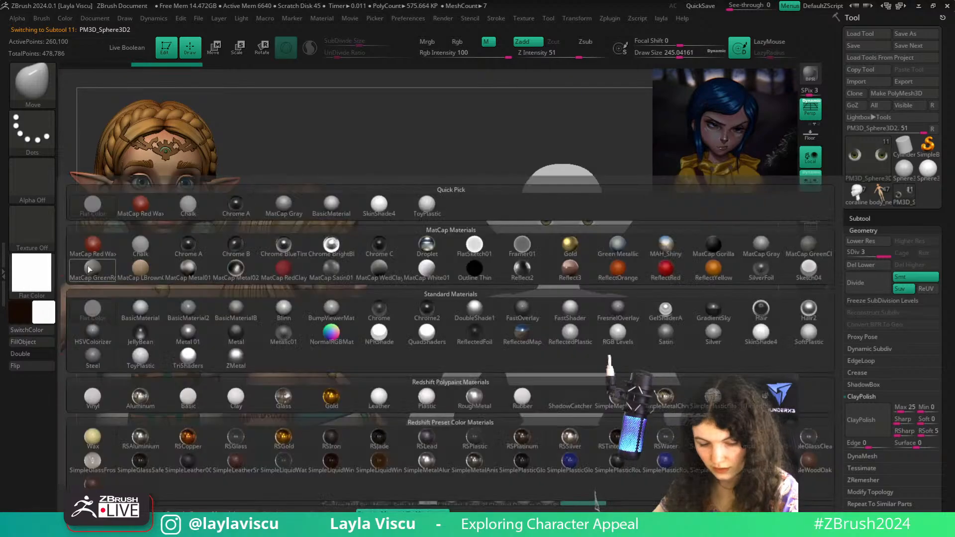
{"action": "left_click", "coordinate": [138, 306]}
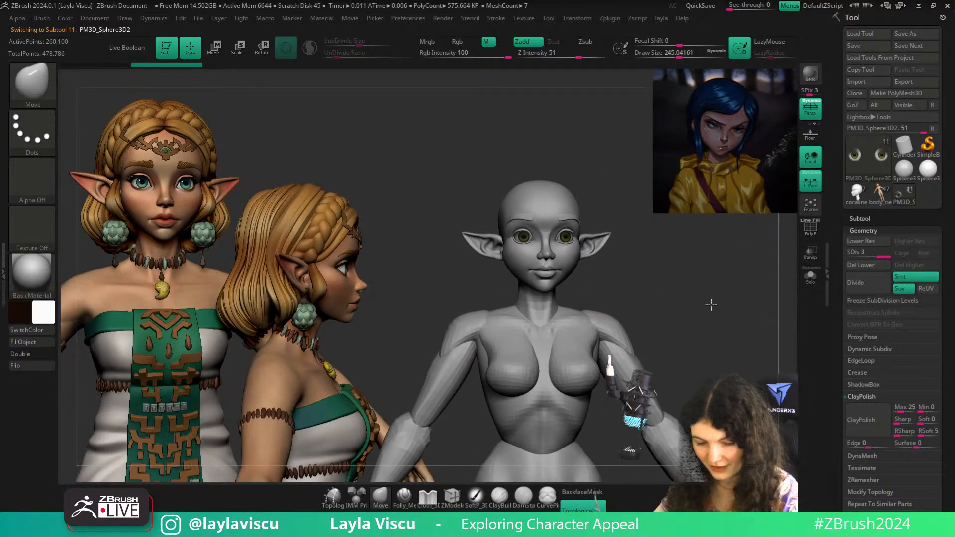
{"action": "left_click_drag", "start_coordinate": [711, 304], "coordinate": [723, 312]}
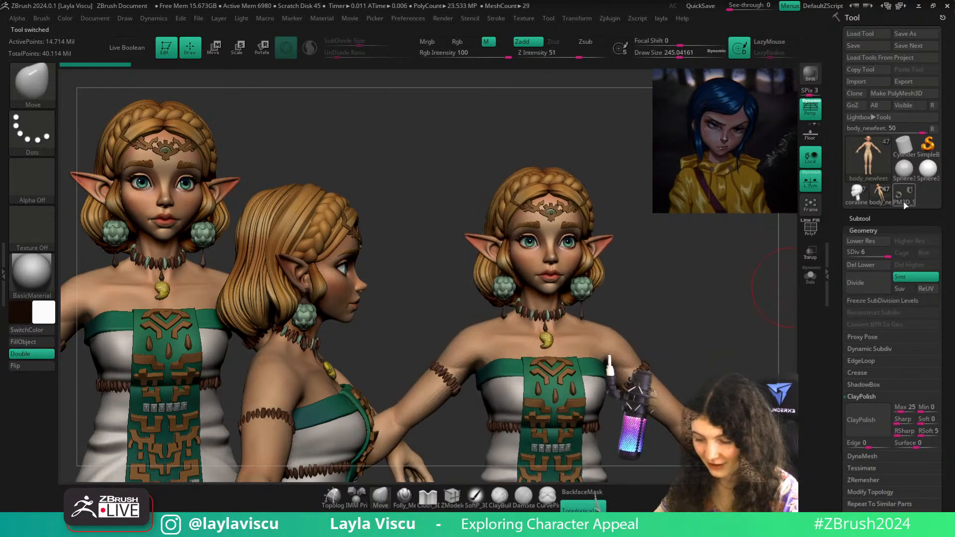
Compare the grey elf base mesh with the finished body_newfeet character by switching between the two tools
{"action": "left_click", "coordinate": [906, 197]}
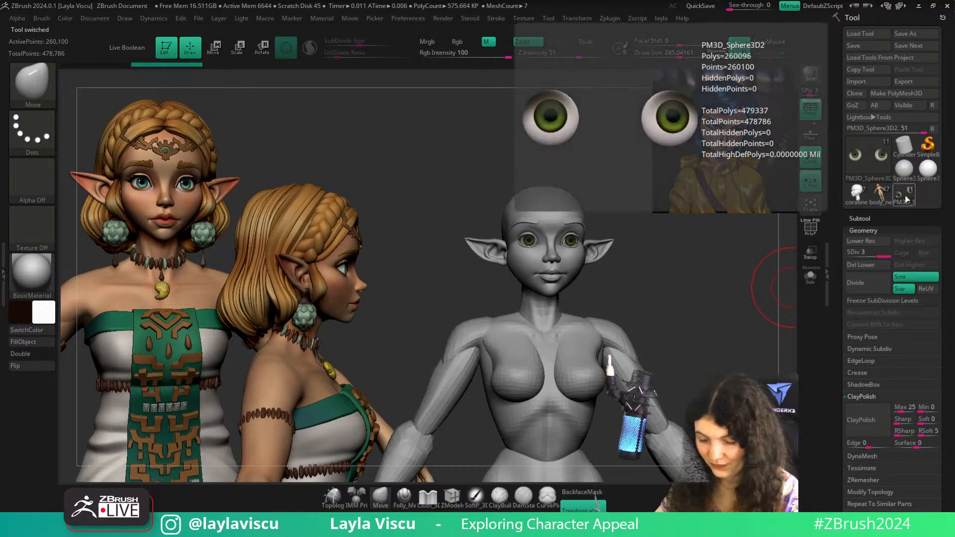
{"action": "mouse_move", "coordinate": [890, 198]}
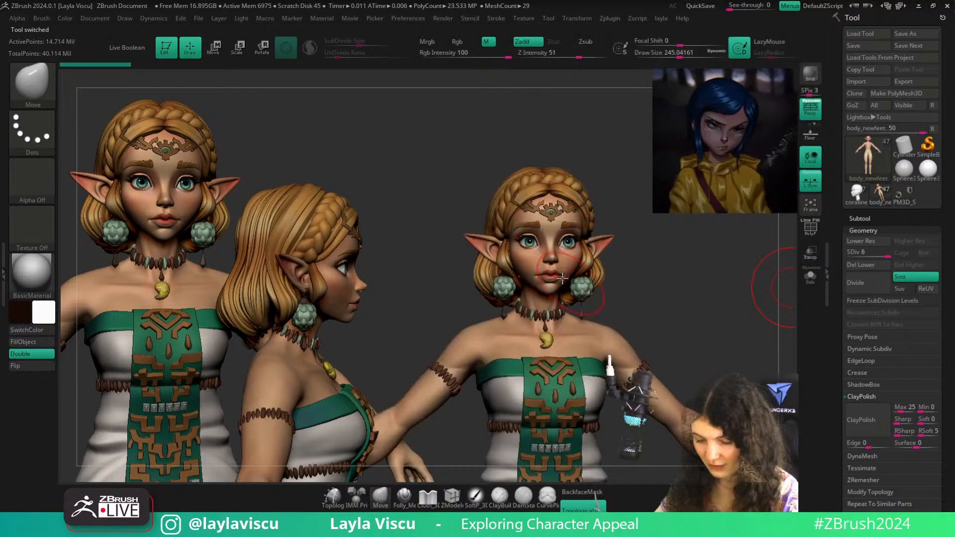
{"action": "left_click", "coordinate": [905, 199]}
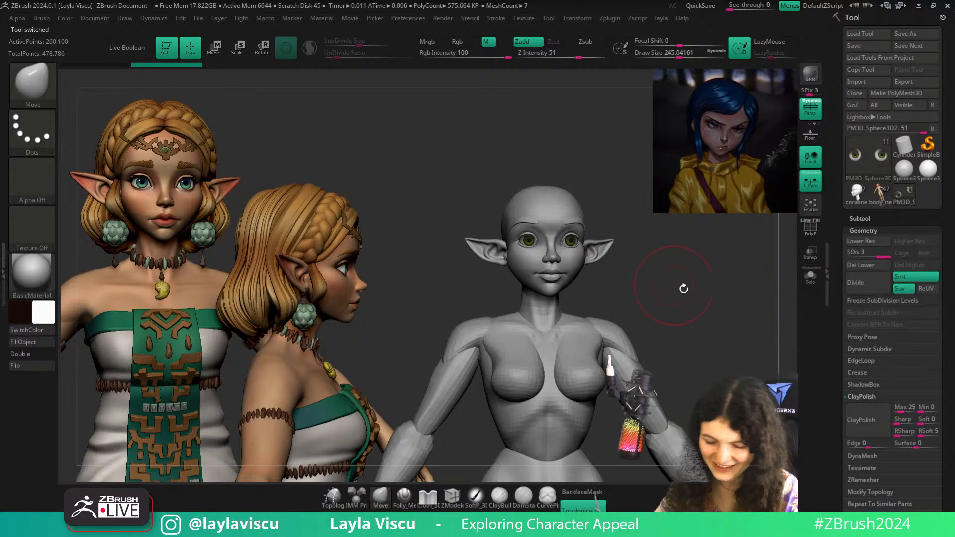
{"action": "mouse_move", "coordinate": [684, 288]}
{"action": "left_mouse_down"}
{"action": "mouse_move", "coordinate": [652, 290]}
{"action": "mouse_move", "coordinate": [678, 290]}
{"action": "mouse_move", "coordinate": [674, 315]}
{"action": "left_mouse_up"}
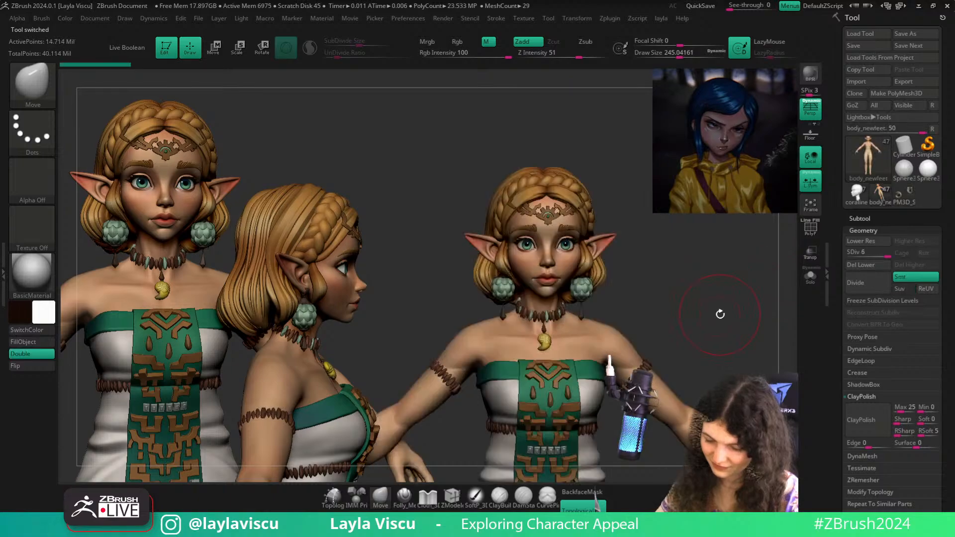
Switch to the coraline bust tool and frame it beside the reference characters
{"action": "left_click", "coordinate": [851, 198]}
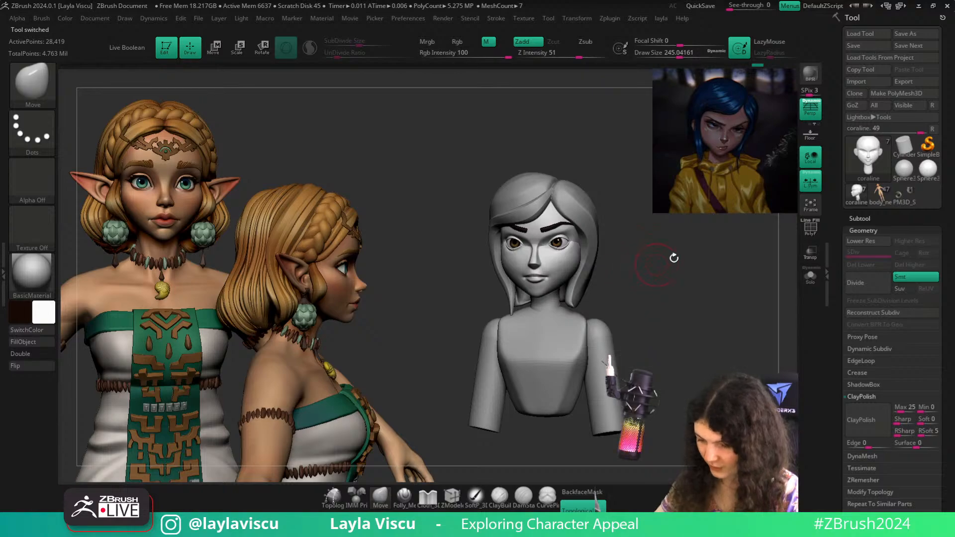
{"action": "mouse_move", "coordinate": [673, 258]}
{"action": "left_mouse_down"}
{"action": "mouse_move", "coordinate": [687, 262]}
{"action": "mouse_move", "coordinate": [662, 291]}
{"action": "left_mouse_up"}
{"action": "left_click_drag", "start_coordinate": [586, 288], "coordinate": [559, 301], "text": "alt"}
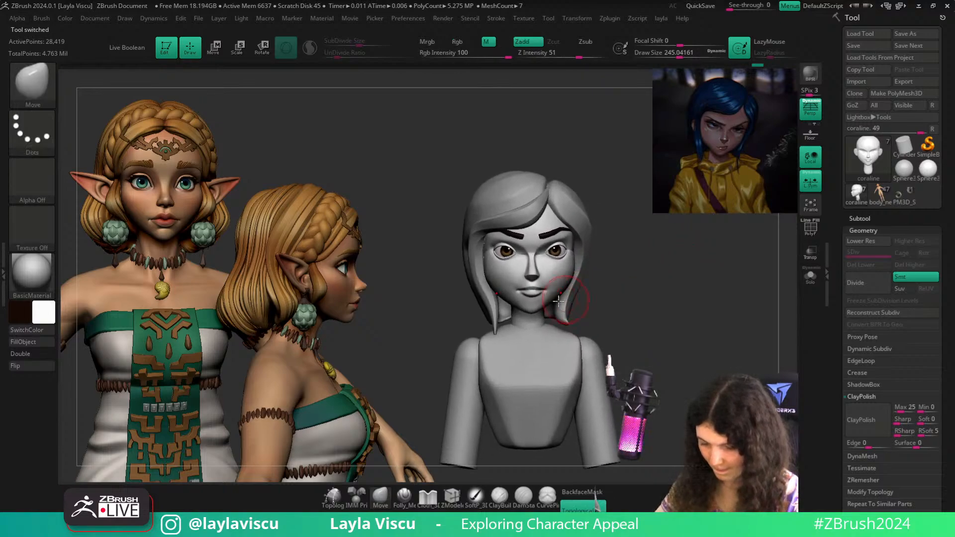
{"action": "right_click_drag", "start_coordinate": [654, 314], "coordinate": [659, 337], "text": "ctrl"}
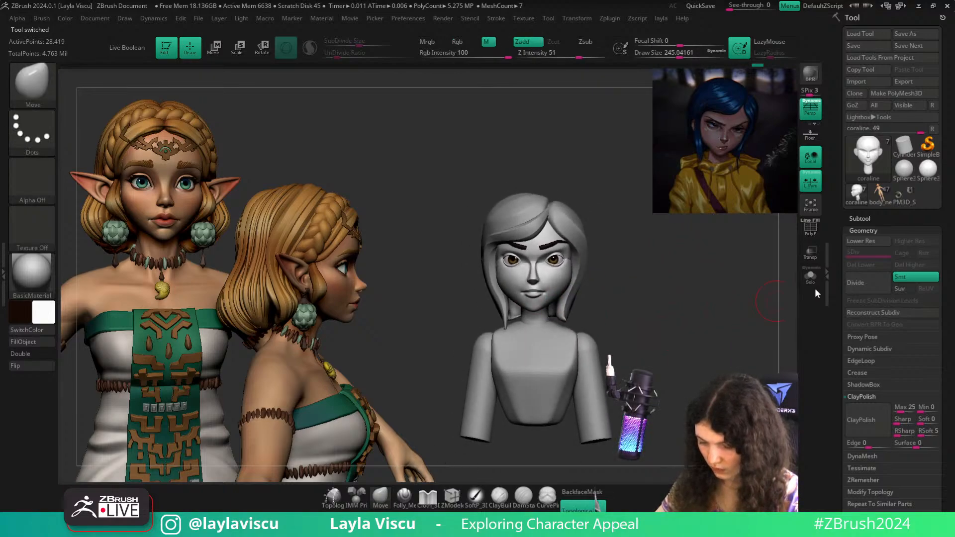
{"action": "right_click_drag", "start_coordinate": [514, 342], "coordinate": [528, 387], "text": "ctrl"}
Select the torso and arms subtool coraline1_1 and adjust the shoulders from behind with the Move brush at a draw size of about 453
{"action": "left_click", "coordinate": [540, 403], "text": "alt"}
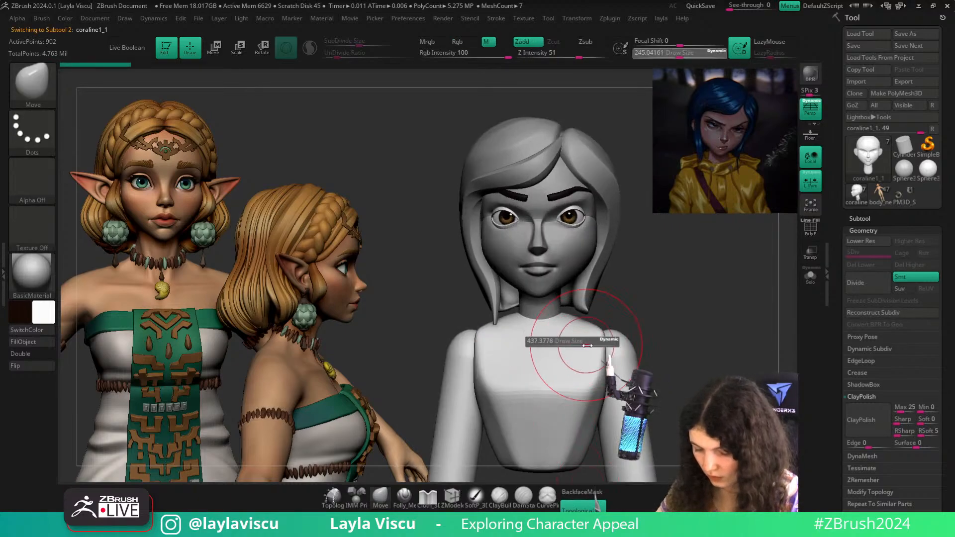
{"action": "left_click_drag", "start_coordinate": [588, 345], "coordinate": [589, 346]}
{"action": "right_click_drag", "start_coordinate": [563, 323], "coordinate": [662, 316]}
{"action": "left_click", "coordinate": [583, 359], "text": "ctrl+shift"}
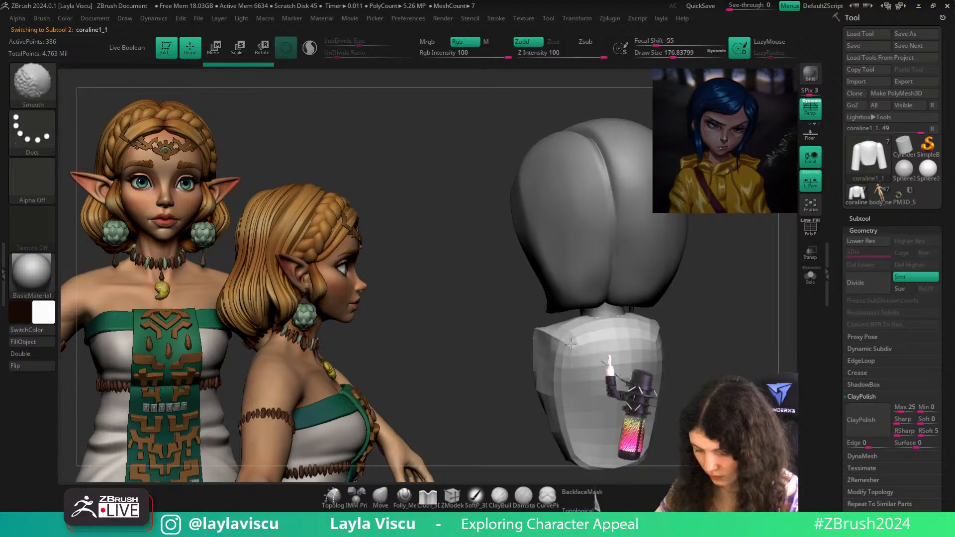
{"action": "left_click", "coordinate": [719, 339], "text": "ctrl+shift"}
{"action": "mouse_move", "coordinate": [716, 339]}
{"action": "right_mouse_down", "text": "ctrl"}
{"action": "mouse_move", "coordinate": [704, 305]}
{"action": "mouse_move", "coordinate": [712, 326]}
{"action": "right_mouse_up", "text": "ctrl"}
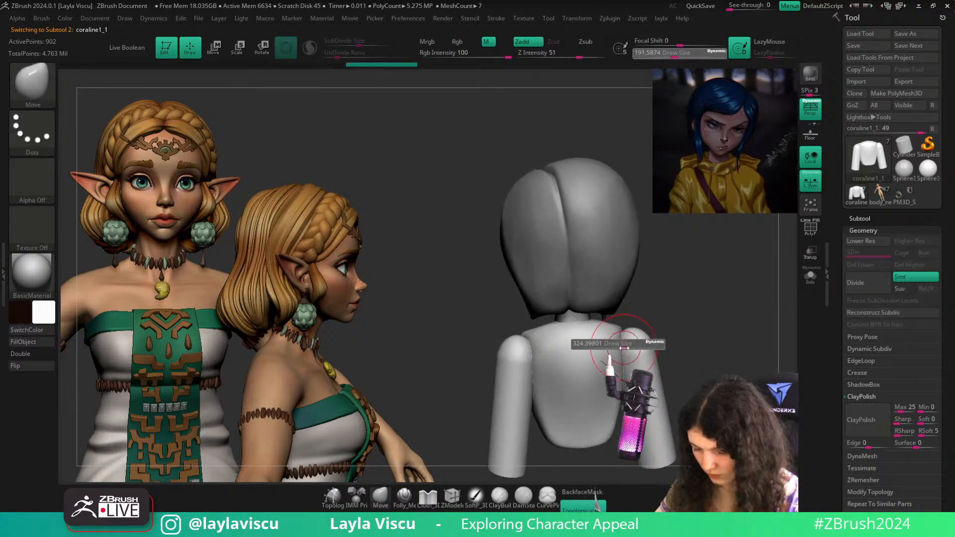
{"action": "key", "text": "s"}
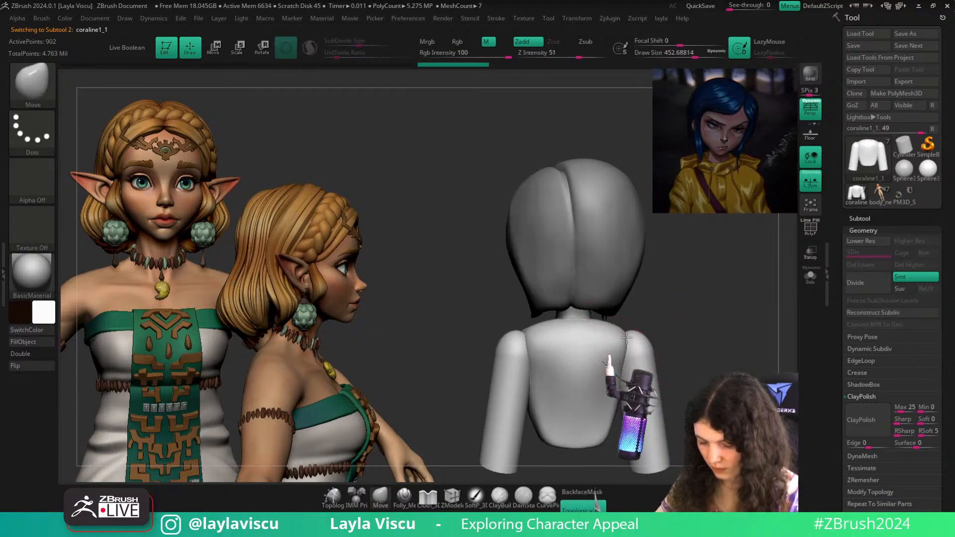
{"action": "left_click_drag", "start_coordinate": [702, 337], "coordinate": [667, 343]}
{"action": "left_click_drag", "start_coordinate": [735, 353], "coordinate": [557, 343]}
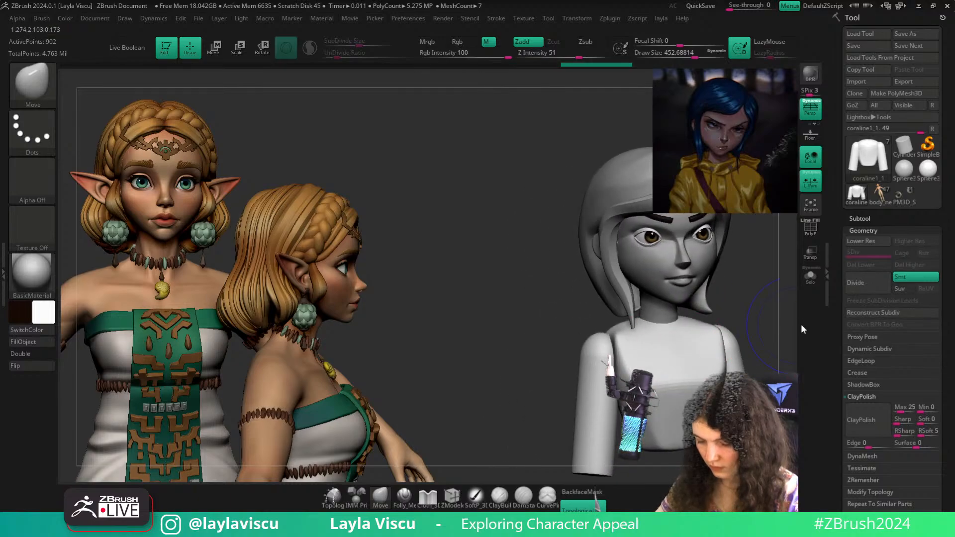
{"action": "left_click_drag", "start_coordinate": [783, 322], "coordinate": [621, 307]}
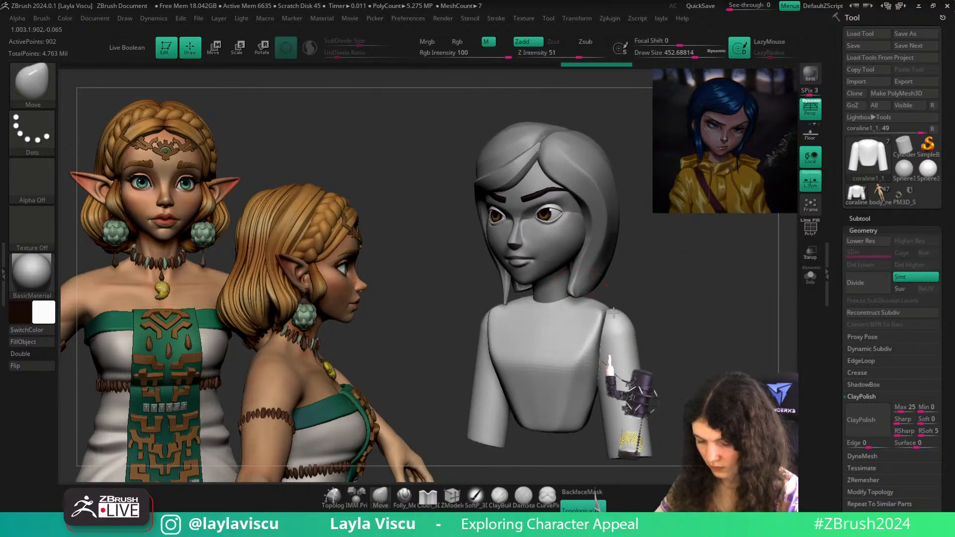
Isolate the torso to adjust its upper side profile with the Move brush at a draw size of about 293, then unhide the arms
{"action": "left_click_drag", "start_coordinate": [697, 318], "coordinate": [609, 316]}
{"action": "left_click", "coordinate": [575, 325], "text": "ctrl+shift"}
{"action": "key", "text": "shift+d"}
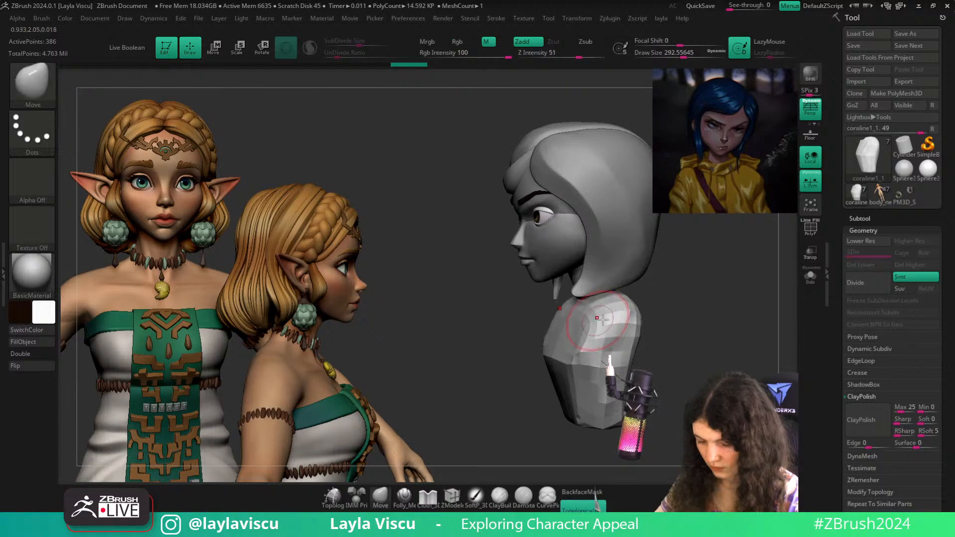
{"action": "left_click", "coordinate": [732, 313], "text": "ctrl+shift"}
{"action": "left_click_drag", "start_coordinate": [733, 314], "coordinate": [739, 338], "text": "shift"}
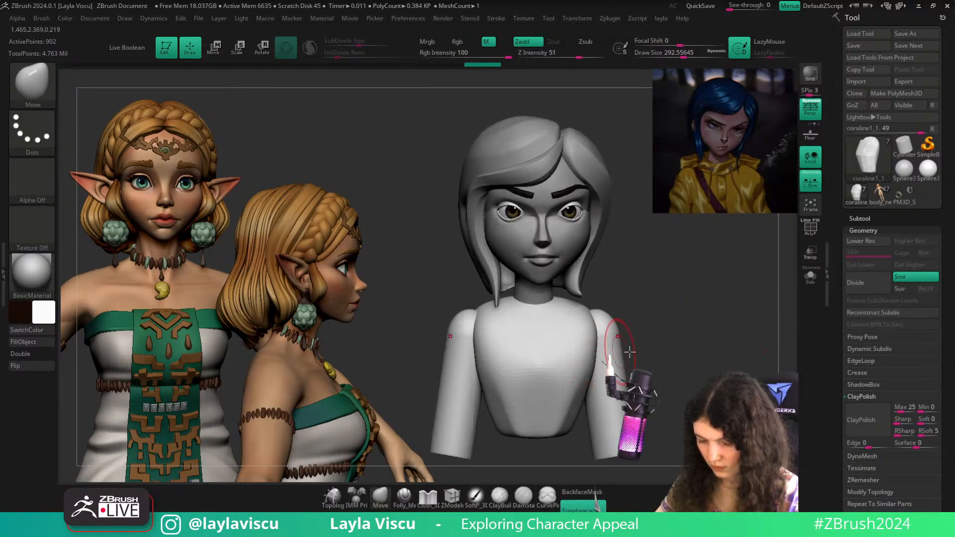
{"action": "key", "text": "shift+d"}
{"action": "right_click_drag", "start_coordinate": [672, 329], "coordinate": [669, 314], "text": "ctrl"}
{"action": "left_click_drag", "start_coordinate": [628, 318], "coordinate": [617, 313]}
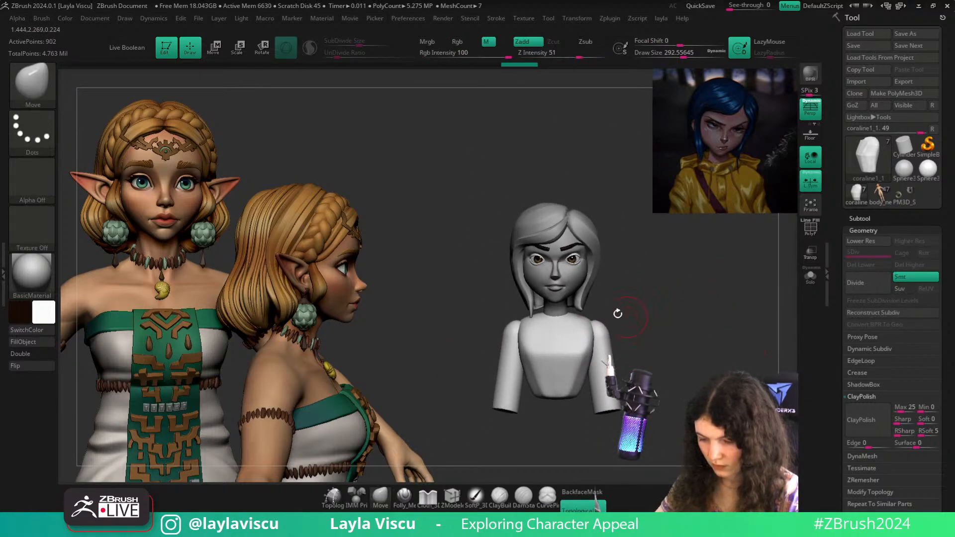
{"action": "right_click_drag", "start_coordinate": [617, 313], "coordinate": [677, 313], "text": "ctrl"}
{"action": "left_click_drag", "start_coordinate": [677, 313], "coordinate": [680, 320]}
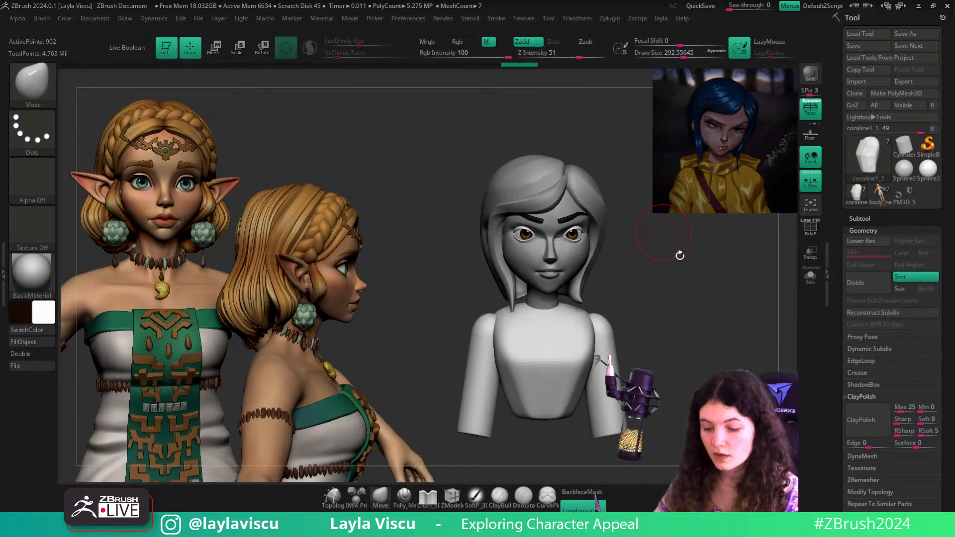
Select the coraline head subtool and reshape the nose tip in profile with the Move brush at a draw size of about 97
{"action": "right_click_drag", "start_coordinate": [686, 281], "coordinate": [656, 290], "text": "ctrl"}
{"action": "left_click_drag", "start_coordinate": [656, 290], "coordinate": [727, 313]}
{"action": "left_click", "coordinate": [604, 284], "text": "alt"}
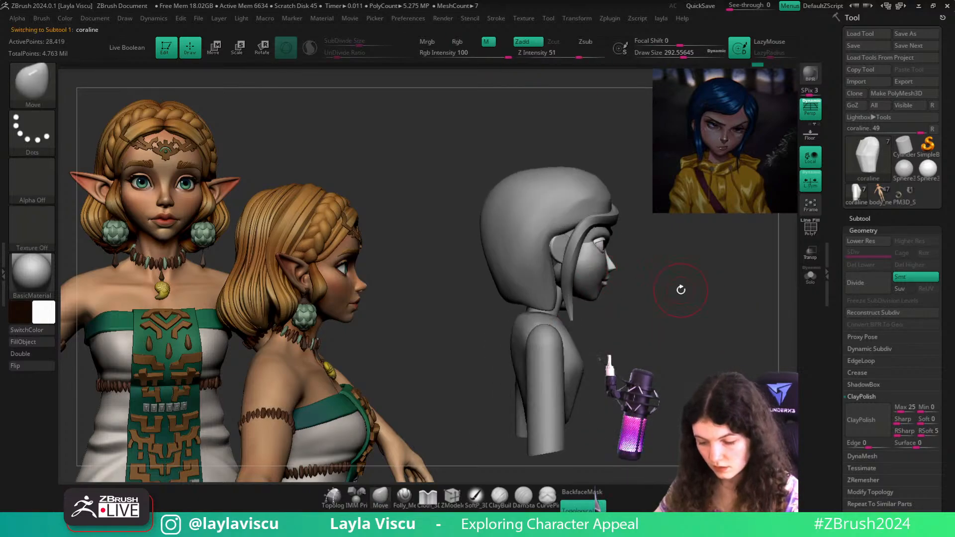
{"action": "right_click_drag", "start_coordinate": [669, 288], "coordinate": [646, 275], "text": "ctrl"}
{"action": "key", "text": "s"}
{"action": "mouse_move", "coordinate": [646, 275]}
{"action": "left_mouse_down"}
{"action": "mouse_move", "coordinate": [636, 276]}
{"action": "mouse_move", "coordinate": [645, 273]}
{"action": "left_mouse_up"}
{"action": "key", "text": "s"}
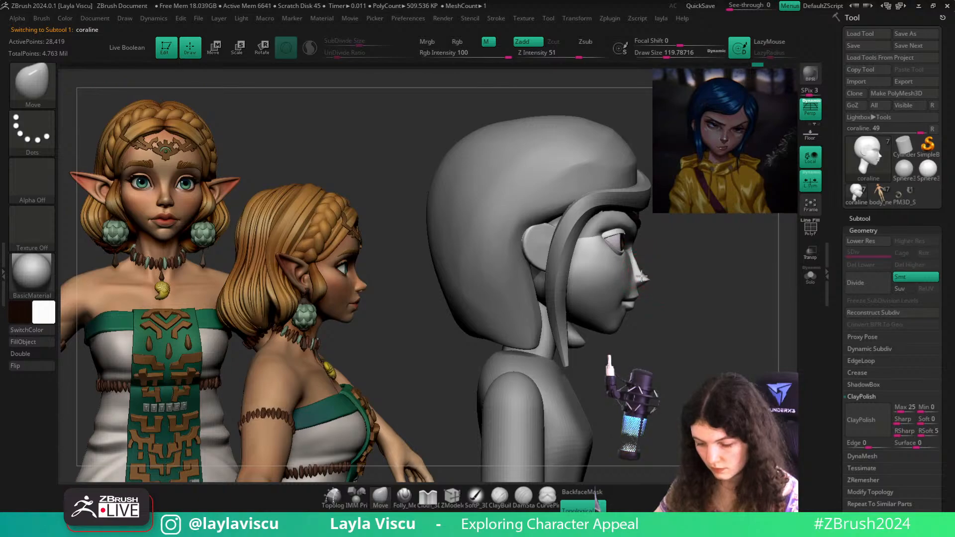
{"action": "right_click_drag", "start_coordinate": [639, 269], "coordinate": [639, 261], "text": "ctrl"}
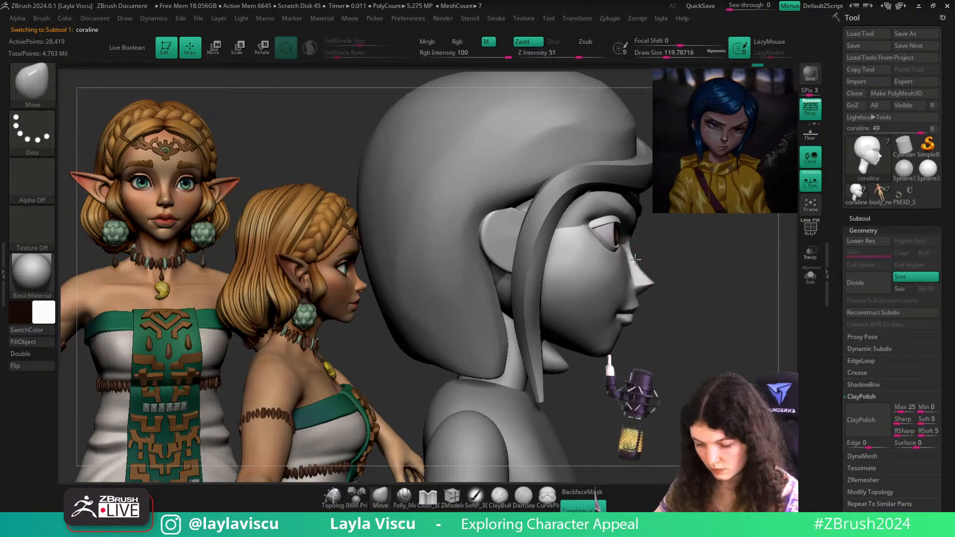
{"action": "right_click_drag", "start_coordinate": [650, 284], "coordinate": [642, 300]}
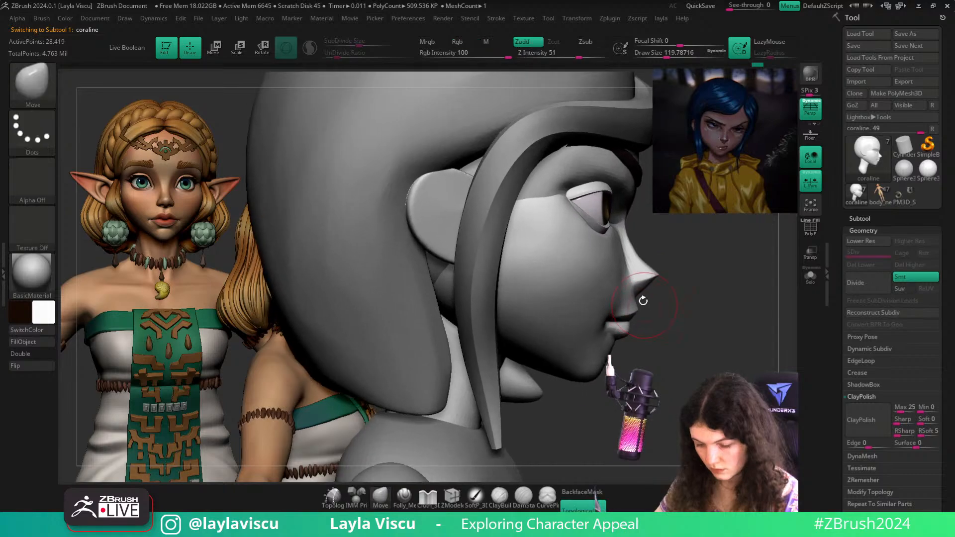
{"action": "left_click_drag", "start_coordinate": [646, 290], "coordinate": [647, 285]}
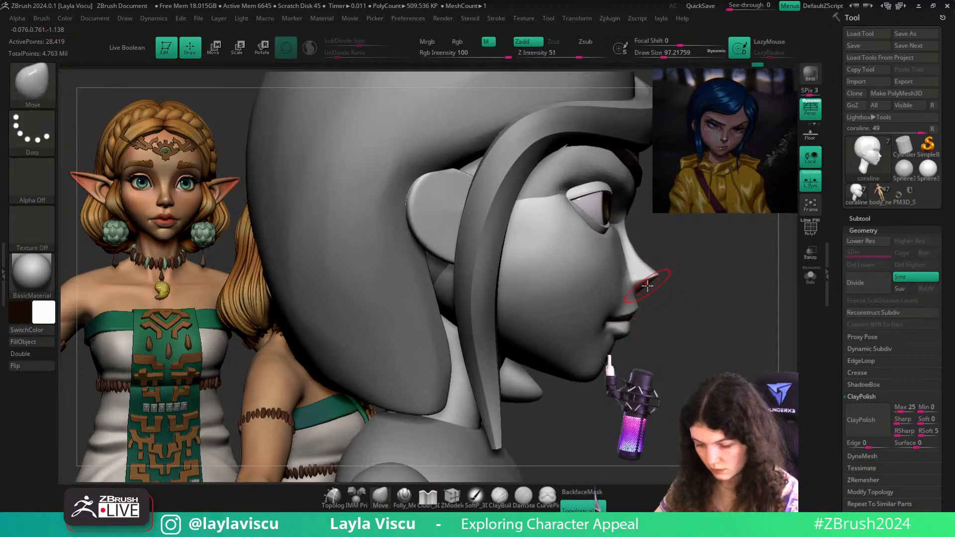
{"action": "right_click_drag", "start_coordinate": [696, 281], "coordinate": [659, 307], "text": "ctrl"}
View the head alone, restore the other parts, and expand the subtool list
{"action": "left_click", "coordinate": [809, 281]}
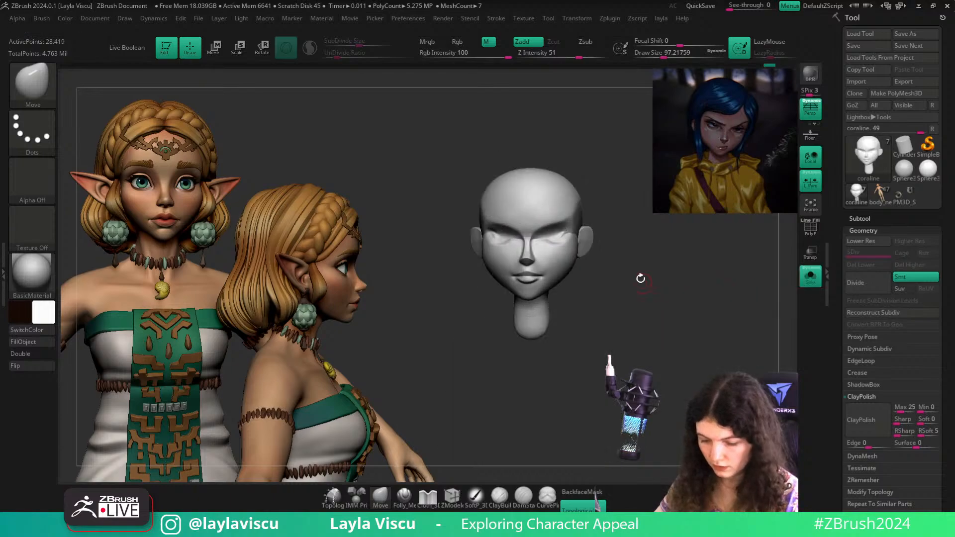
{"action": "left_click", "coordinate": [808, 283]}
{"action": "left_click", "coordinate": [859, 218]}
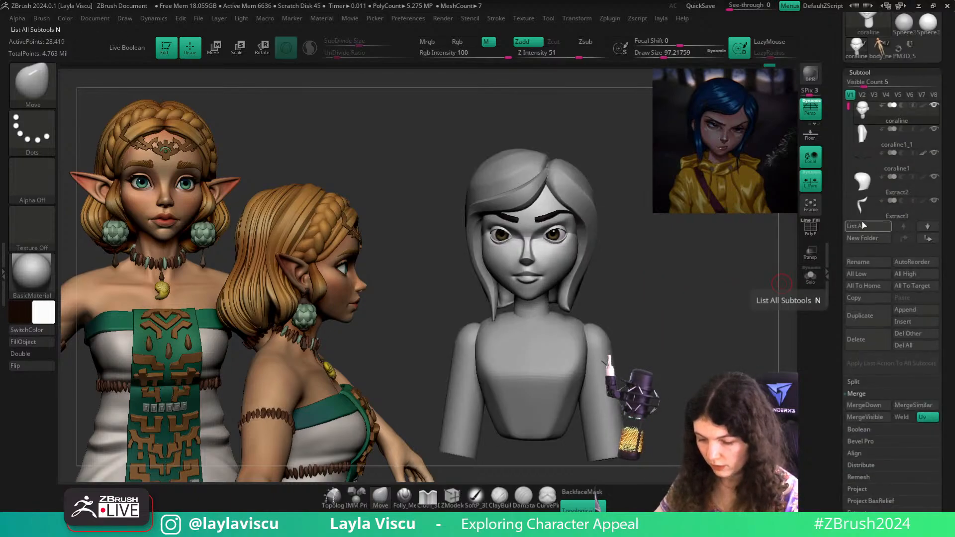
{"action": "mouse_move", "coordinate": [751, 271]}
{"action": "right_mouse_down"}
{"action": "mouse_move", "coordinate": [703, 270]}
{"action": "mouse_move", "coordinate": [734, 277]}
{"action": "right_mouse_up"}
{"action": "right_click_drag", "start_coordinate": [505, 234], "coordinate": [517, 328], "text": "ctrl"}
{"action": "mouse_move", "coordinate": [778, 338]}
{"action": "right_mouse_down"}
{"action": "mouse_move", "coordinate": [709, 323]}
{"action": "mouse_move", "coordinate": [694, 273]}
{"action": "right_mouse_up"}
{"action": "right_click_drag", "start_coordinate": [557, 274], "coordinate": [729, 302]}
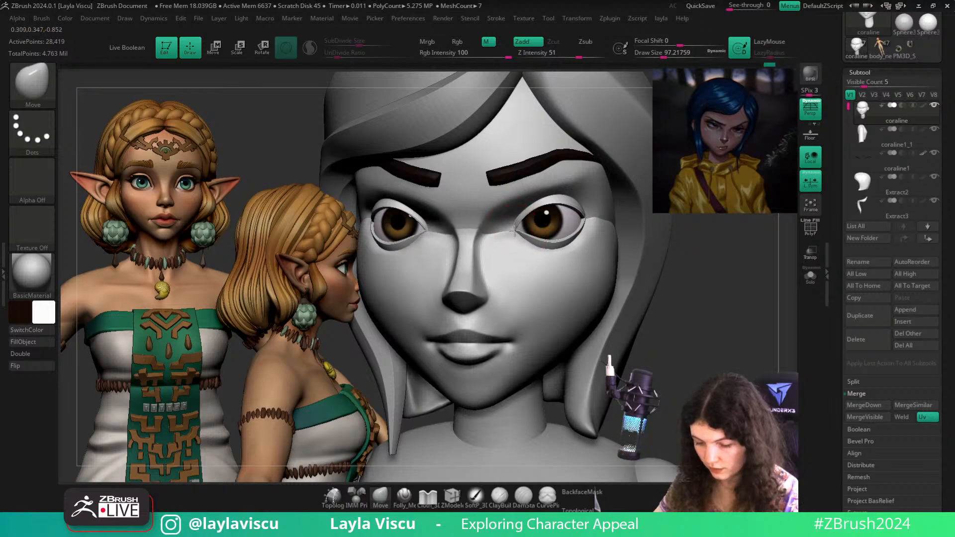
Select the eyelid subtool PM3D_Sphere3D2 and examine its mesh and polygroups in isolation before showing the full bust again
{"action": "key", "text": "bracketleft"}
{"action": "right_click_drag", "start_coordinate": [514, 234], "coordinate": [570, 219]}
{"action": "left_click", "coordinate": [539, 206], "text": "alt"}
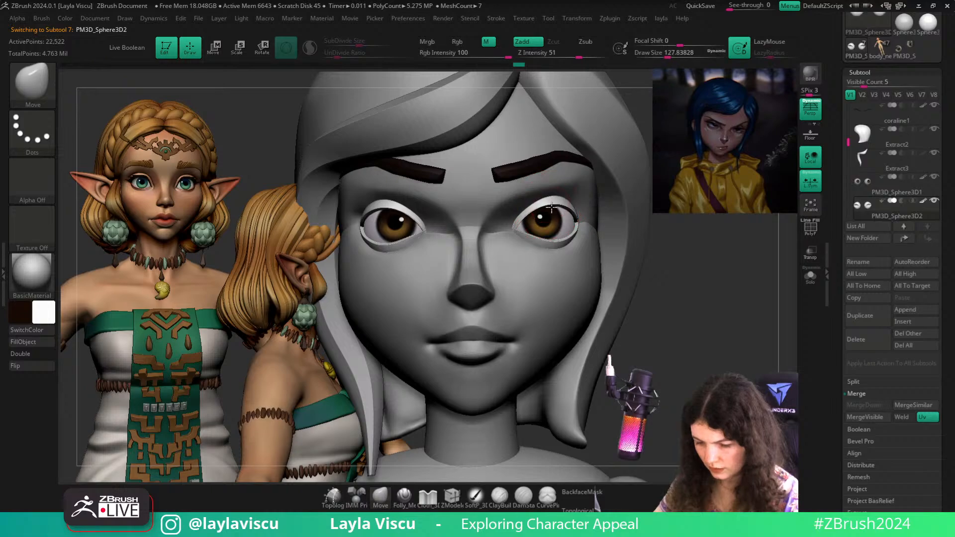
{"action": "left_click", "coordinate": [806, 279]}
{"action": "left_click_drag", "start_coordinate": [756, 300], "coordinate": [740, 307]}
{"action": "key", "text": "shift+f"}
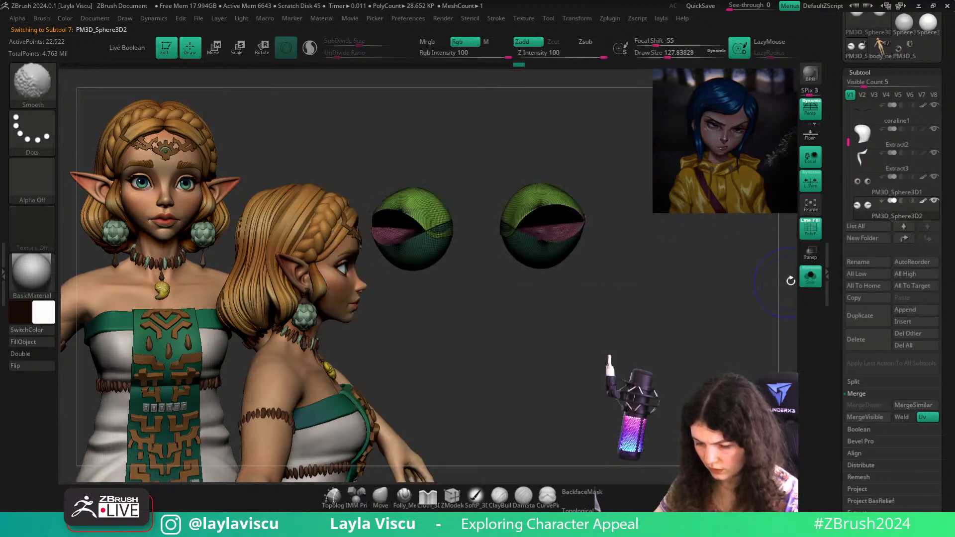
{"action": "key", "text": "shift+f"}
{"action": "left_click", "coordinate": [808, 278]}
{"action": "right_click_drag", "start_coordinate": [786, 285], "coordinate": [680, 305], "text": "ctrl"}
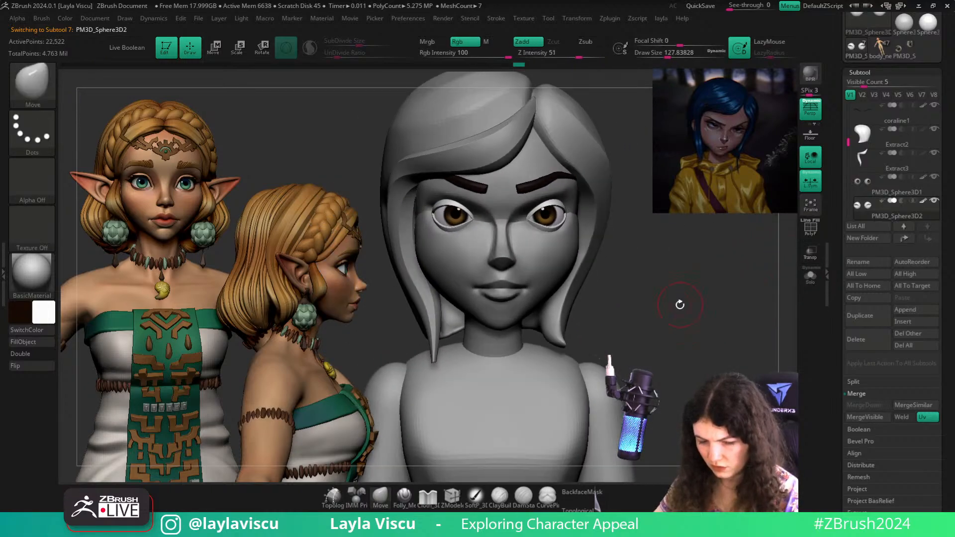
Show 8 entries in the subtool list and move the coraline head directly above the eyelid subtool PM3D_Sphere3D2
{"action": "right_click_drag", "start_coordinate": [558, 206], "coordinate": [535, 205], "text": "ctrl"}
{"action": "left_click", "coordinate": [528, 204], "text": "alt"}
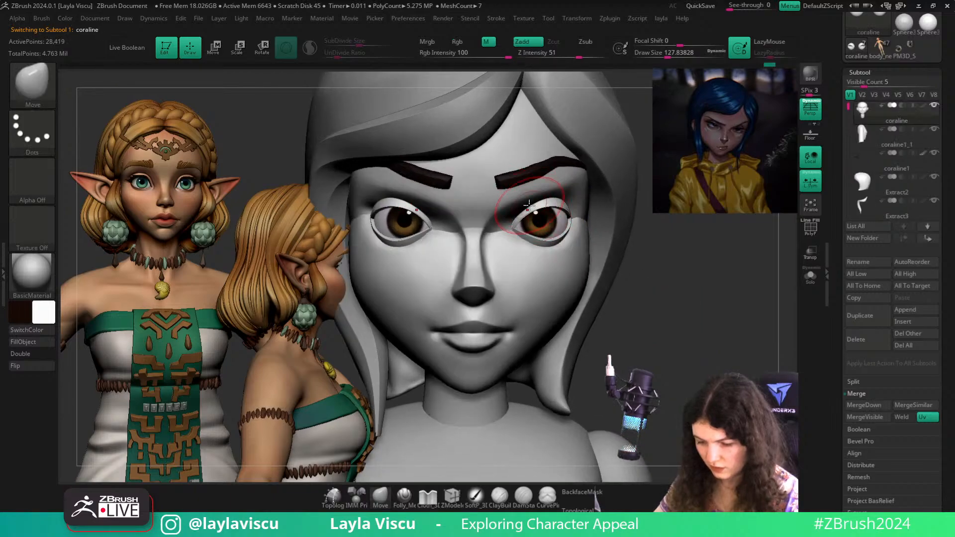
{"action": "left_click", "coordinate": [933, 127], "text": "shift"}
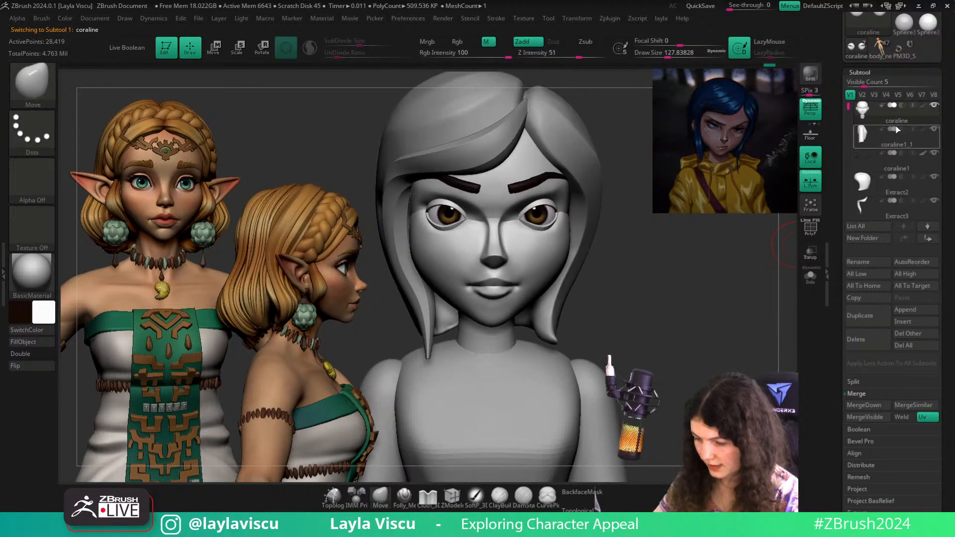
{"action": "left_click", "coordinate": [933, 129], "text": "shift"}
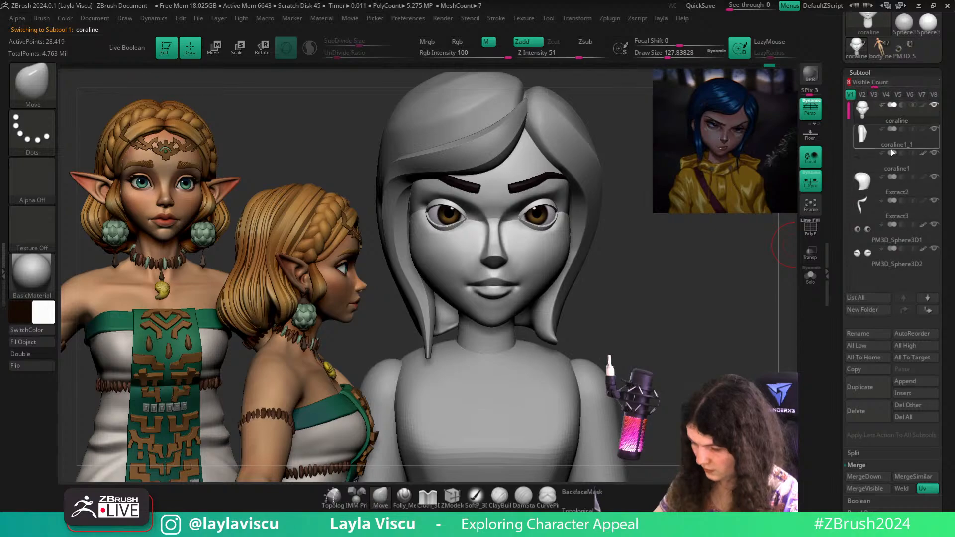
{"action": "left_click_drag", "start_coordinate": [862, 110], "coordinate": [895, 251]}
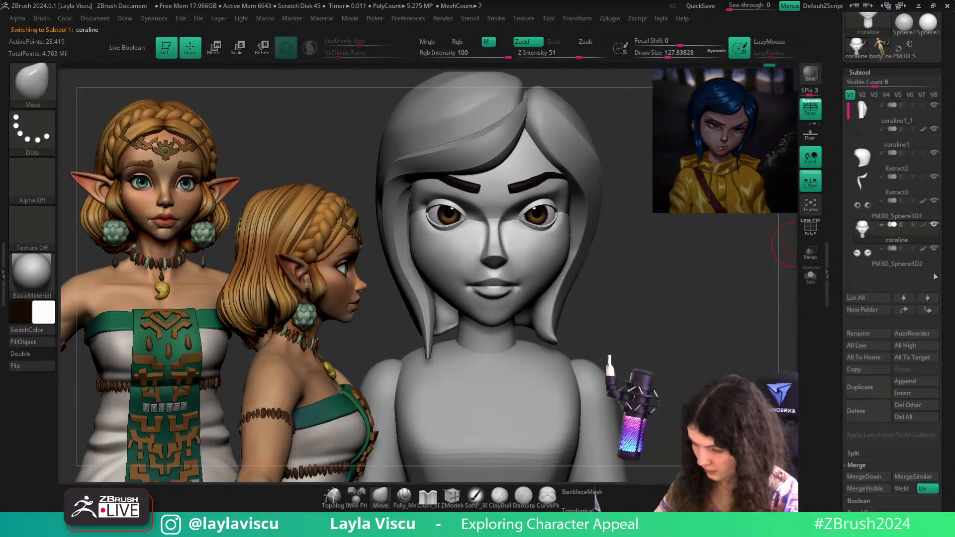
Display the head's polygroup wireframe and merge the coraline head down with the eyelid subtool PM3D_Sphere3D2
{"action": "key", "text": "shift+f"}
{"action": "scroll", "coordinate": [934, 279], "scroll_direction": "down", "scroll_amount": 2}
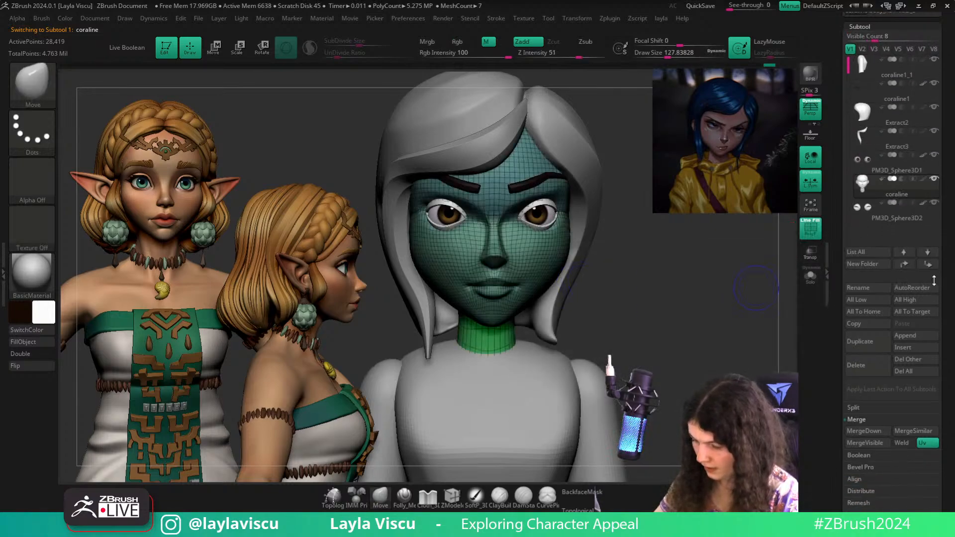
{"action": "left_click", "coordinate": [863, 430]}
{"action": "key", "text": "Return"}
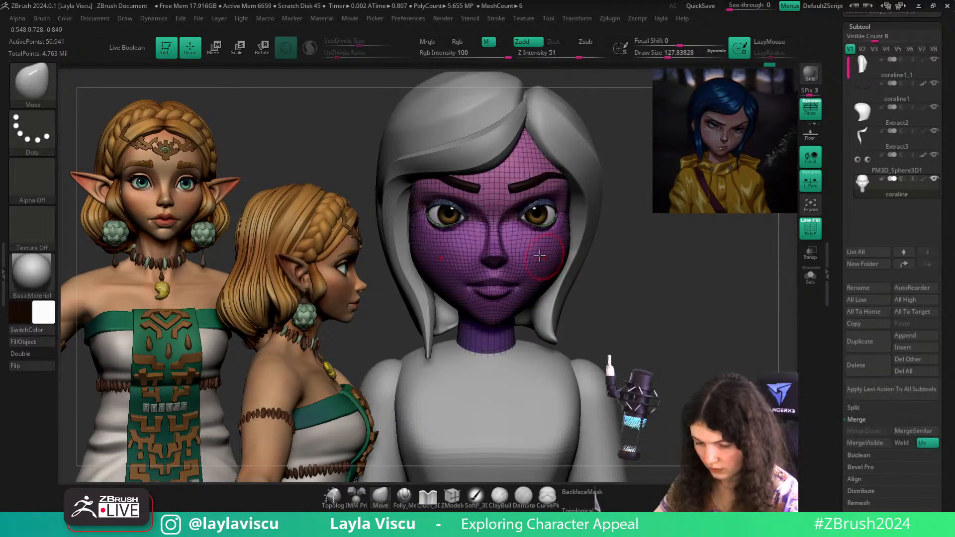
Isolate the merged head, enable the topological option for the Move brush, and undo the last two edits around the eyes
{"action": "left_click", "coordinate": [811, 276]}
{"action": "left_click_drag", "start_coordinate": [646, 298], "coordinate": [608, 245]}
{"action": "right_click_drag", "start_coordinate": [607, 245], "coordinate": [572, 251], "text": "ctrl"}
{"action": "mouse_move", "coordinate": [558, 237]}
{"action": "left_mouse_down", "text": "shift"}
{"action": "mouse_move", "coordinate": [564, 248]}
{"action": "mouse_move", "coordinate": [595, 240]}
{"action": "mouse_move", "coordinate": [541, 229]}
{"action": "mouse_move", "coordinate": [568, 250]}
{"action": "left_mouse_up", "text": "shift"}
{"action": "left_click", "coordinate": [581, 508]}
{"action": "key", "text": "shift+d"}
{"action": "key", "text": "ctrl+z"}
{"action": "key", "text": "ctrl+z"}
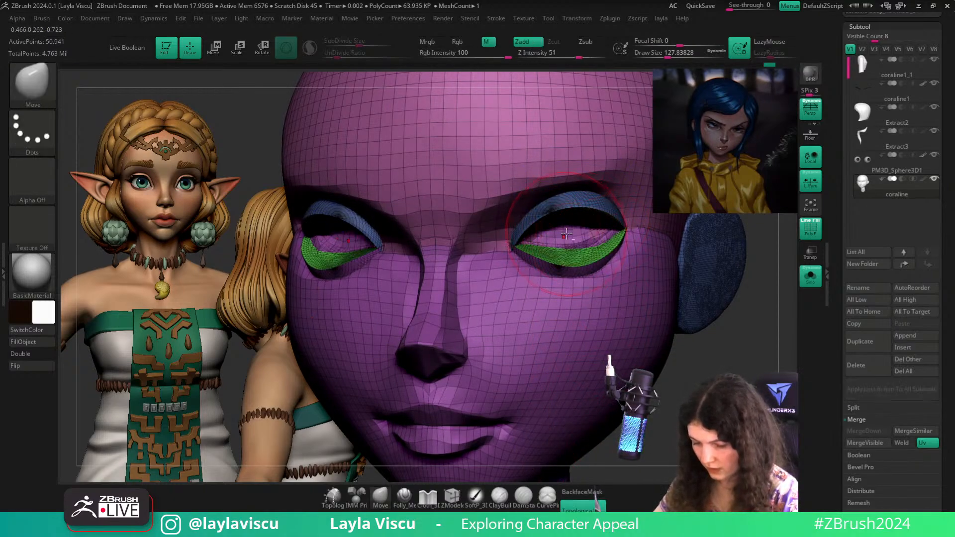
Examine the upper head polygroup behind the eyelids in isolation before showing the whole head again
{"action": "mouse_move", "coordinate": [752, 319]}
{"action": "right_mouse_down"}
{"action": "mouse_move", "coordinate": [750, 337]}
{"action": "mouse_move", "coordinate": [565, 298]}
{"action": "right_mouse_up"}
{"action": "left_click_drag", "start_coordinate": [512, 251], "coordinate": [472, 254]}
{"action": "key", "text": "s"}
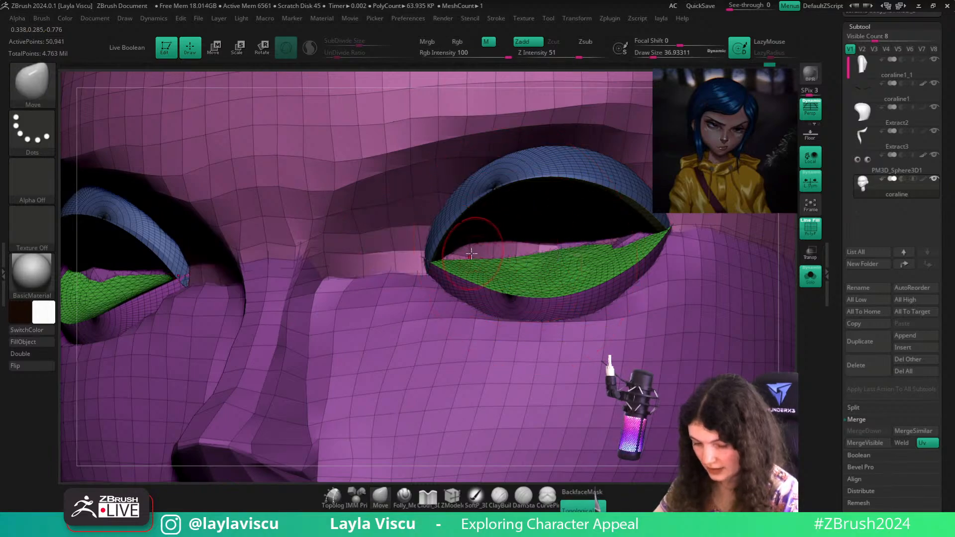
{"action": "left_click", "coordinate": [512, 250], "text": "ctrl+shift"}
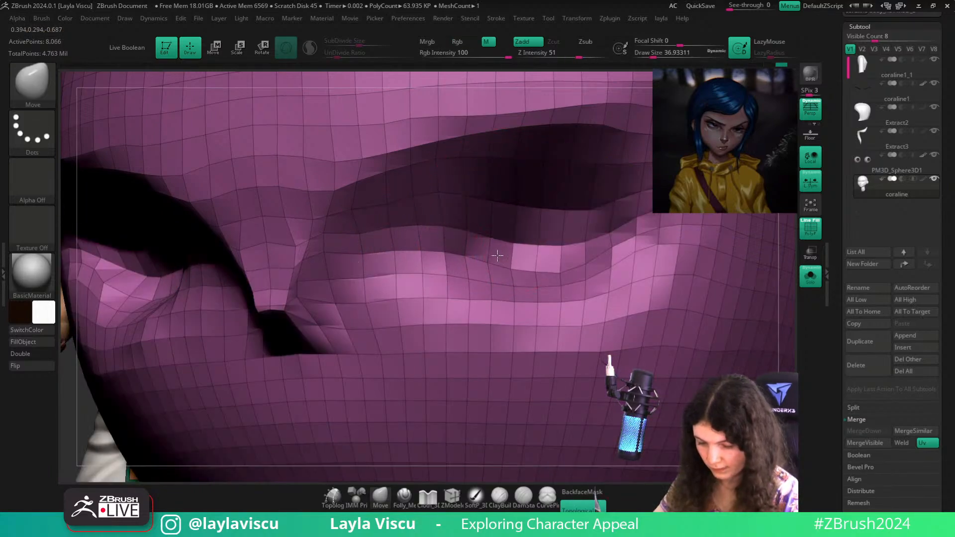
{"action": "key", "text": "f"}
{"action": "left_click", "coordinate": [575, 248], "text": "ctrl+shift"}
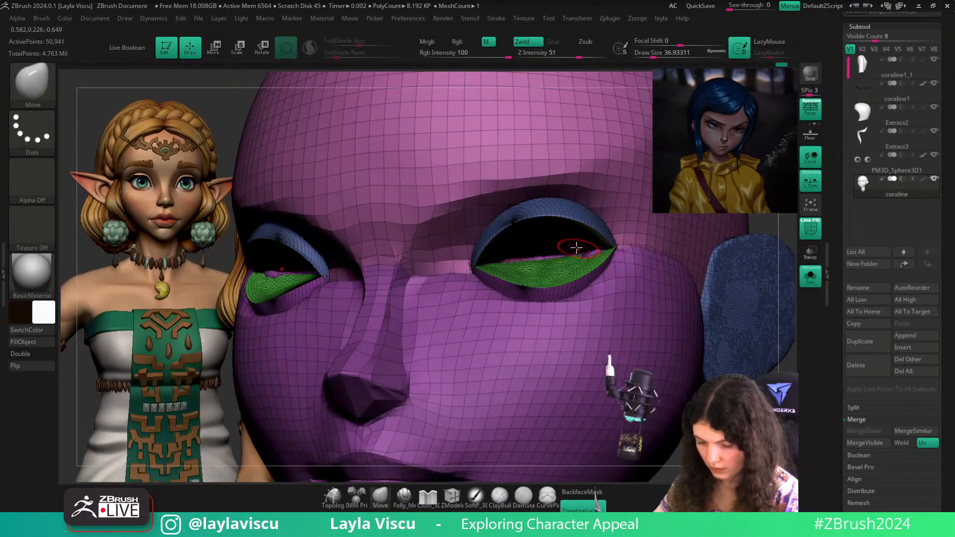
Push the face surface down behind the outer part of the lower eyelids with the Move brush at a draw size of about 90
{"action": "key", "text": "s"}
{"action": "left_click_drag", "start_coordinate": [545, 259], "coordinate": [554, 259]}
{"action": "right_click_drag", "start_coordinate": [698, 324], "coordinate": [710, 398]}
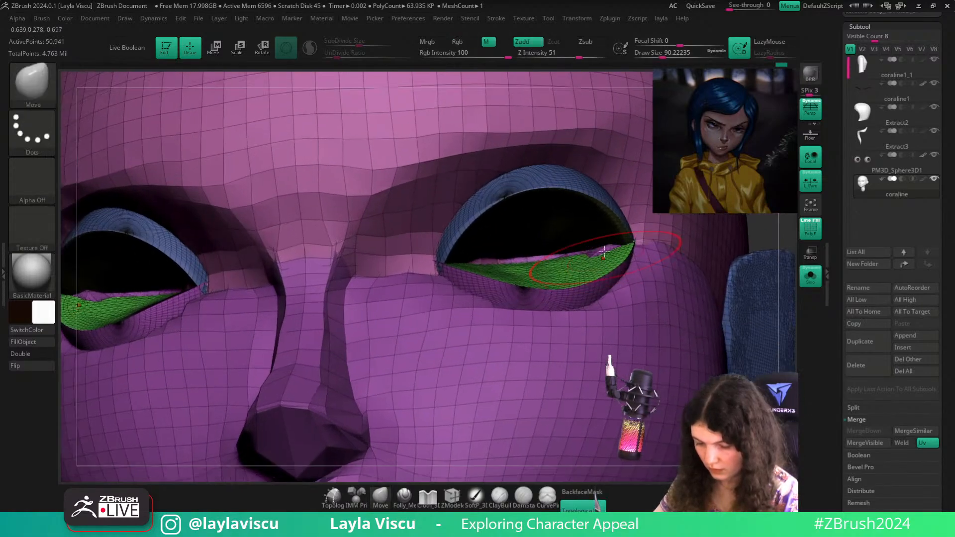
{"action": "left_click_drag", "start_coordinate": [603, 249], "coordinate": [562, 259]}
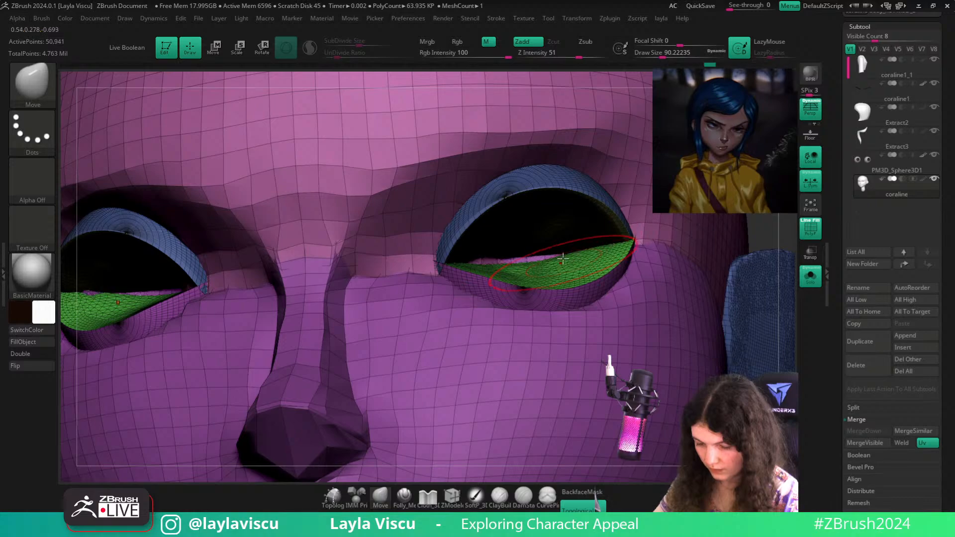
Hide the wireframe, apply the SkinShade4 material, and tuck the remaining face surface behind the inner part of the lower eyelids
{"action": "left_click", "coordinate": [810, 231]}
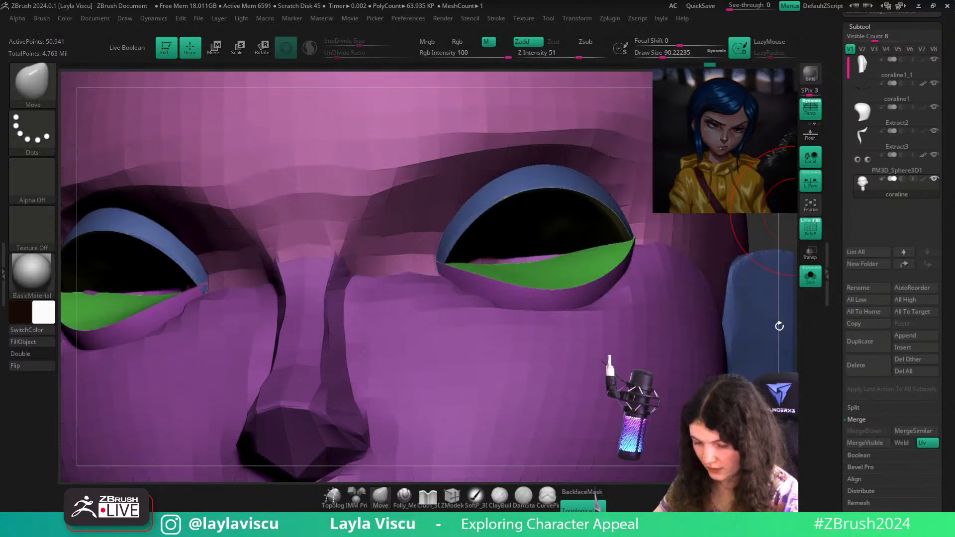
{"action": "left_click", "coordinate": [35, 273]}
{"action": "left_click", "coordinate": [768, 281]}
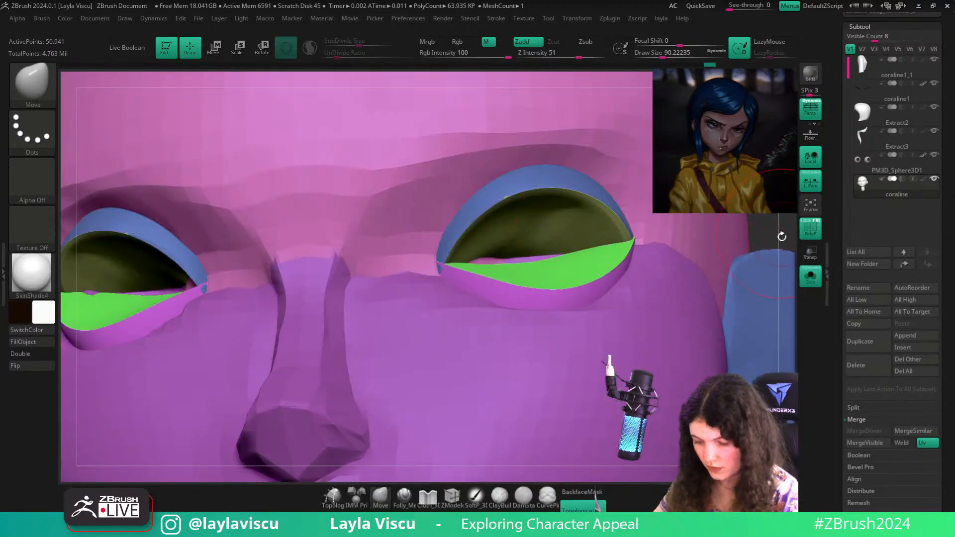
{"action": "left_click_drag", "start_coordinate": [781, 237], "coordinate": [766, 239]}
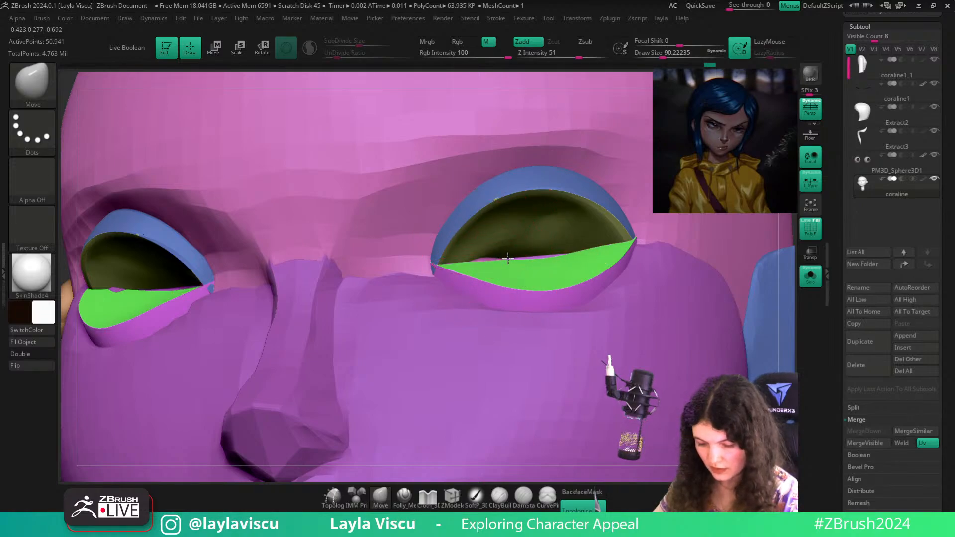
{"action": "mouse_move", "coordinate": [507, 258]}
{"action": "left_mouse_down"}
{"action": "mouse_move", "coordinate": [491, 259]}
{"action": "mouse_move", "coordinate": [542, 258]}
{"action": "left_mouse_up"}
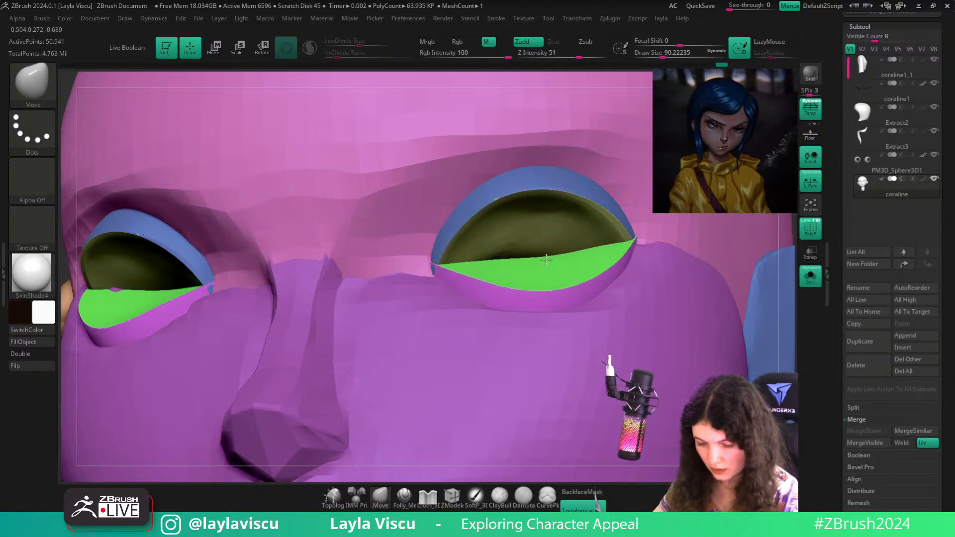
Adjust the face surface at the outer eye corners with the Move brush at a draw size of about 23
{"action": "right_click_drag", "start_coordinate": [545, 259], "coordinate": [510, 269], "text": "ctrl"}
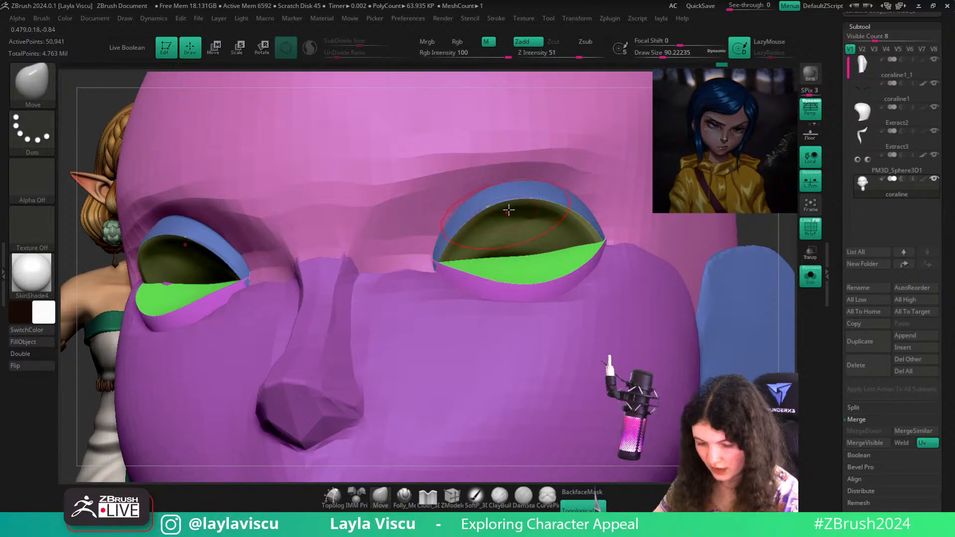
{"action": "mouse_move", "coordinate": [508, 210]}
{"action": "right_mouse_down", "text": "ctrl"}
{"action": "mouse_move", "coordinate": [507, 270]}
{"action": "mouse_move", "coordinate": [439, 305]}
{"action": "mouse_move", "coordinate": [423, 298]}
{"action": "mouse_move", "coordinate": [465, 301]}
{"action": "mouse_move", "coordinate": [384, 305]}
{"action": "mouse_move", "coordinate": [432, 305]}
{"action": "right_mouse_up", "text": "ctrl"}
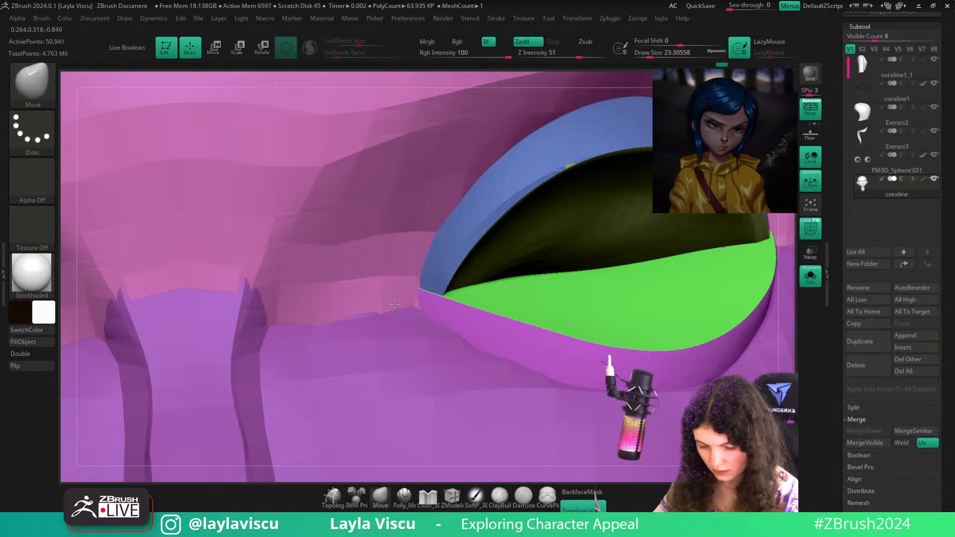
{"action": "right_click_drag", "start_coordinate": [395, 304], "coordinate": [590, 395], "text": "ctrl"}
{"action": "right_click_drag", "start_coordinate": [560, 313], "coordinate": [553, 355], "text": "ctrl"}
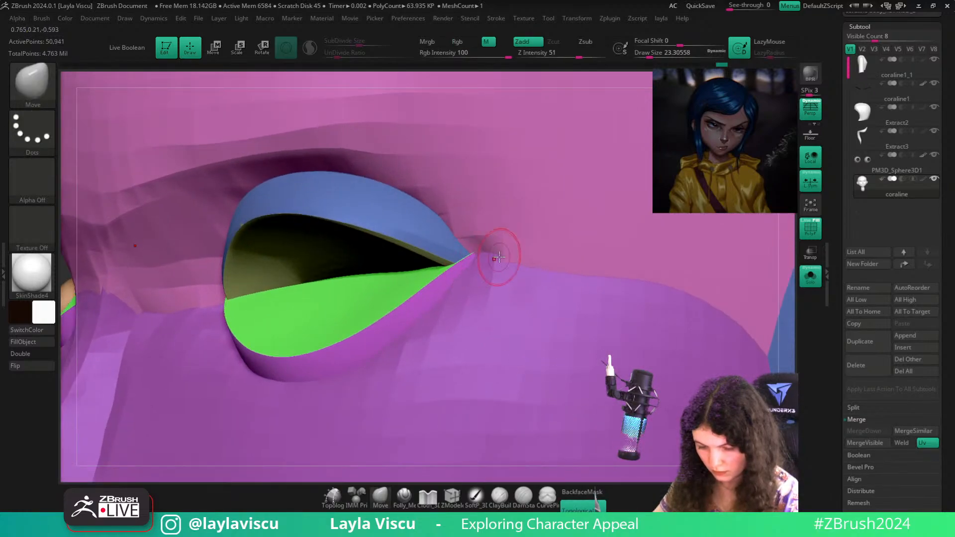
{"action": "right_click_drag", "start_coordinate": [502, 255], "coordinate": [800, 339], "text": "ctrl"}
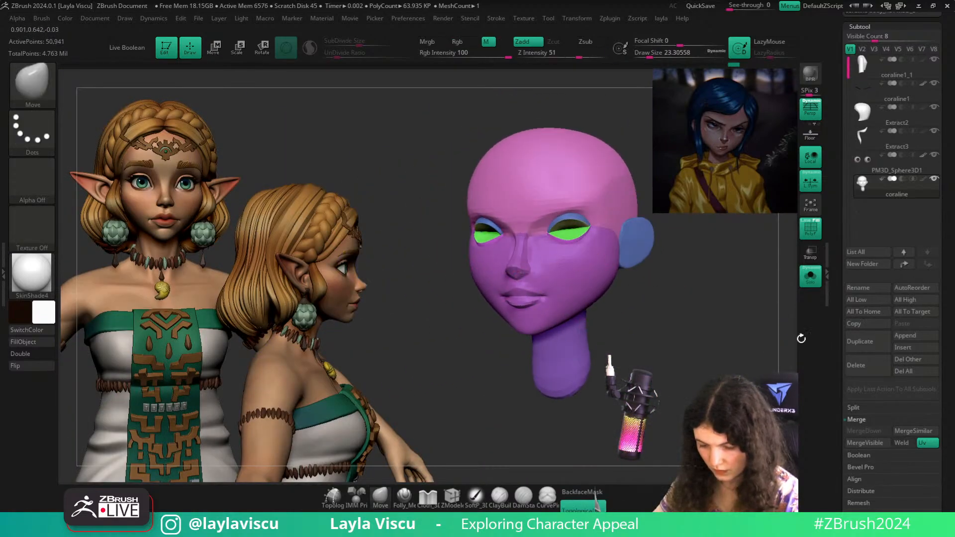
Try to fuse the head, eyelids, ears and neck into one mesh with Remesh By Union
{"action": "scroll", "coordinate": [878, 329], "scroll_direction": "down", "scroll_amount": 5}
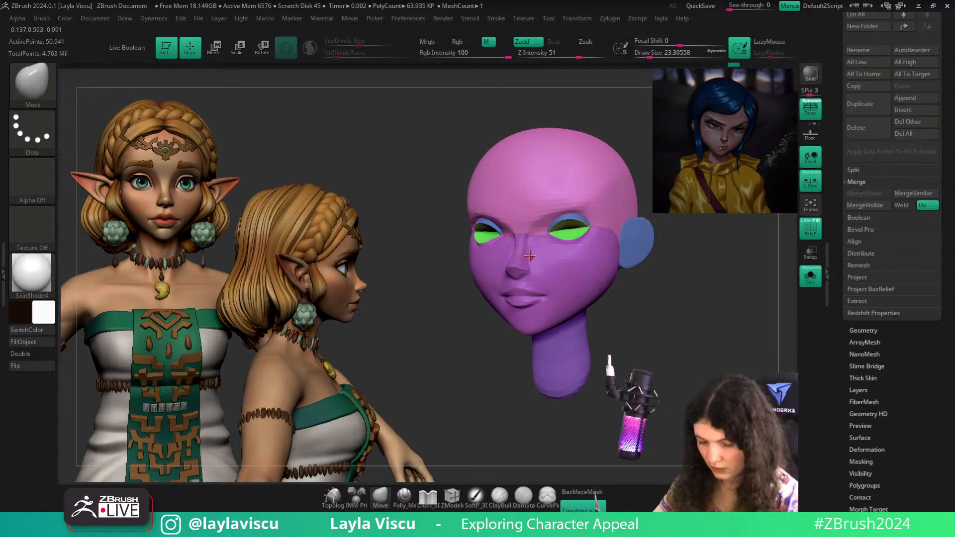
{"action": "key", "text": "w"}
{"action": "left_click", "coordinate": [466, 215]}
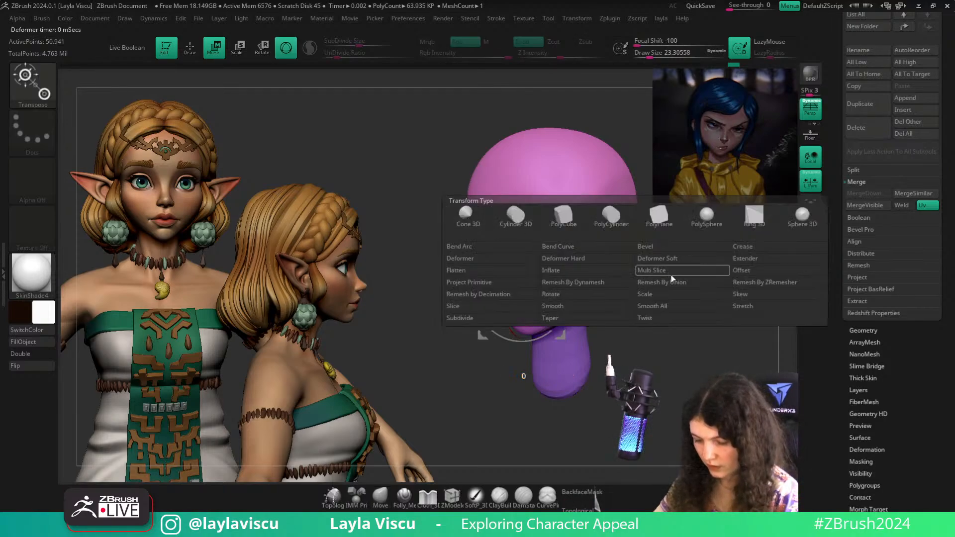
{"action": "left_click", "coordinate": [670, 287]}
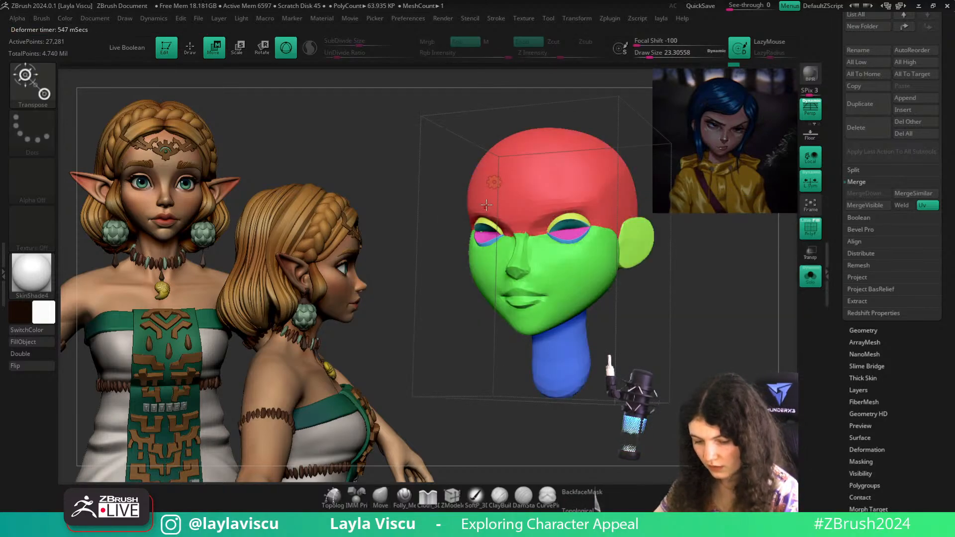
{"action": "left_click", "coordinate": [494, 182]}
{"action": "left_click", "coordinate": [649, 185]}
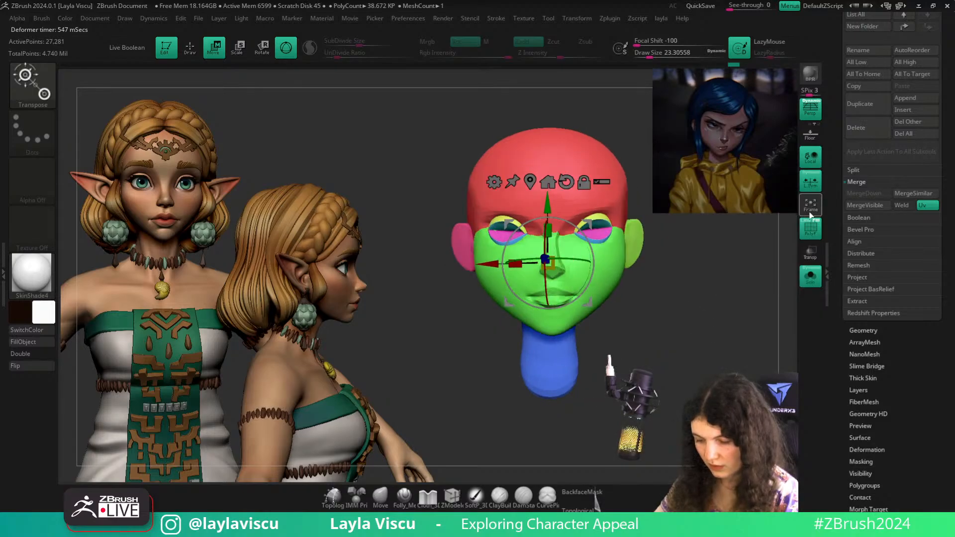
Inspect the fused head's wireframe and polygroups up close and from several angles, toggling the wireframe to compare the shaded surface
{"action": "left_click", "coordinate": [810, 227]}
{"action": "left_click_drag", "start_coordinate": [733, 279], "coordinate": [433, 460], "text": "alt"}
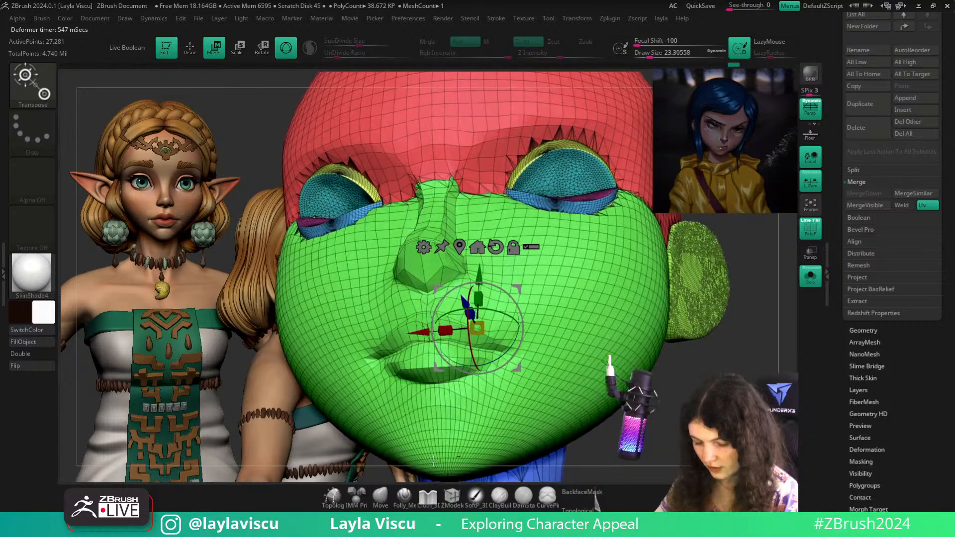
{"action": "left_click", "coordinate": [378, 500]}
{"action": "key", "text": "f"}
{"action": "left_click_drag", "start_coordinate": [734, 362], "coordinate": [729, 343], "text": "shift"}
{"action": "key", "text": "shift+f"}
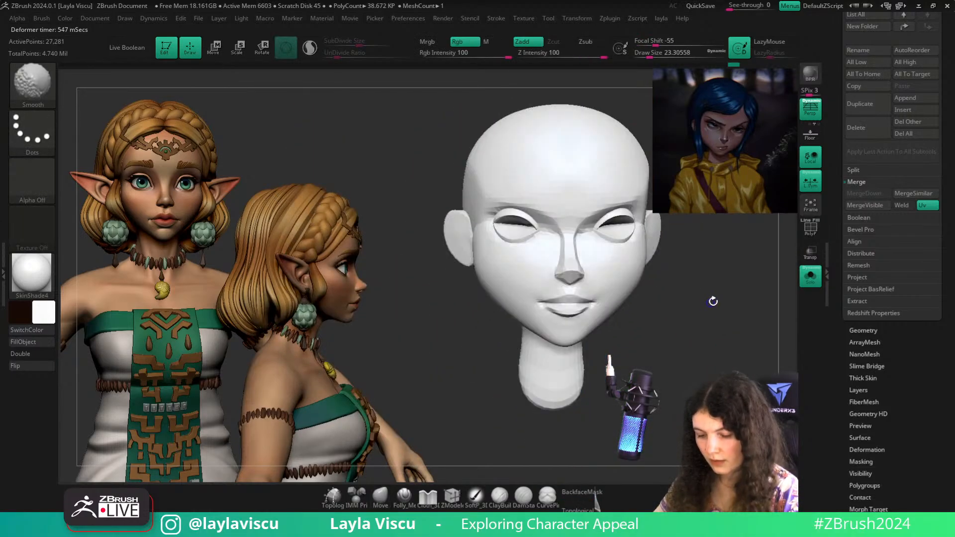
{"action": "key", "text": "shift+f"}
{"action": "left_click_drag", "start_coordinate": [718, 298], "coordinate": [675, 302]}
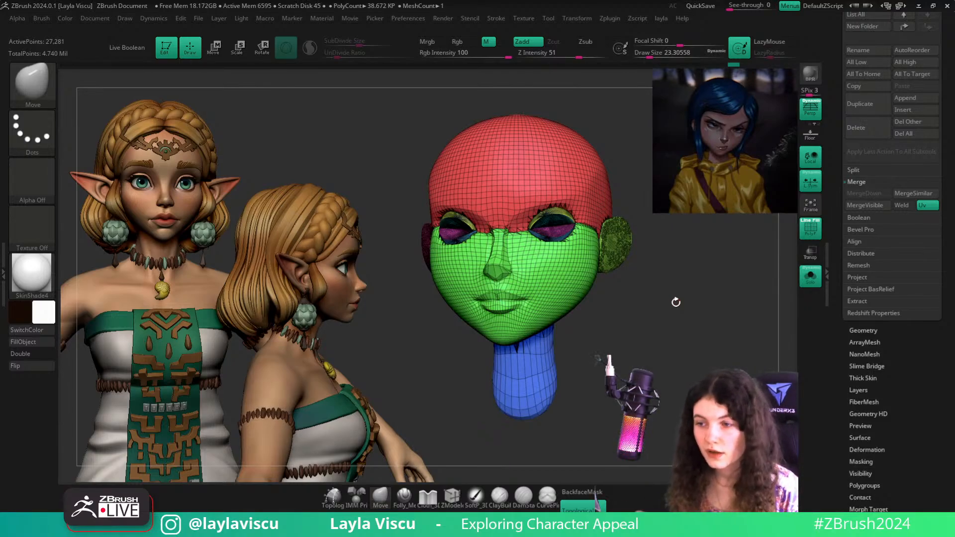
Hide the wireframe, switch the material to BasicMaterial, and check the shading around the eyes and nose
{"action": "key", "text": "shift+f"}
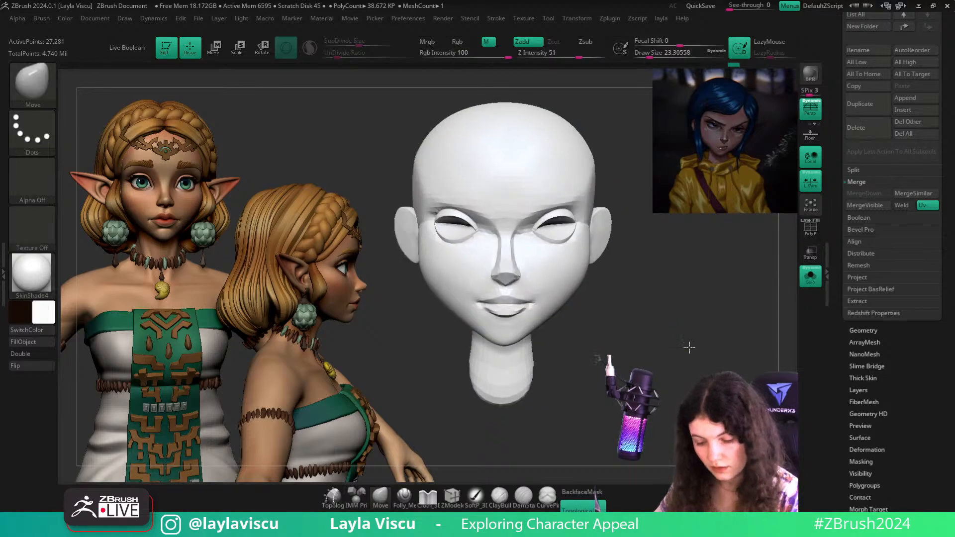
{"action": "left_click", "coordinate": [28, 281]}
{"action": "left_click", "coordinate": [141, 306]}
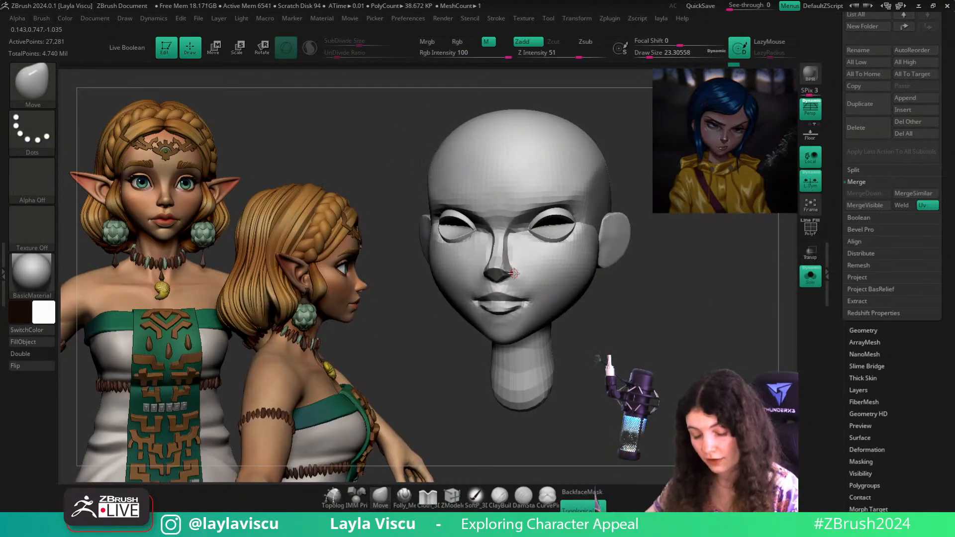
{"action": "right_click_drag", "start_coordinate": [647, 324], "coordinate": [678, 309], "text": "alt"}
{"action": "right_click_drag", "start_coordinate": [570, 215], "coordinate": [587, 282], "text": "ctrl"}
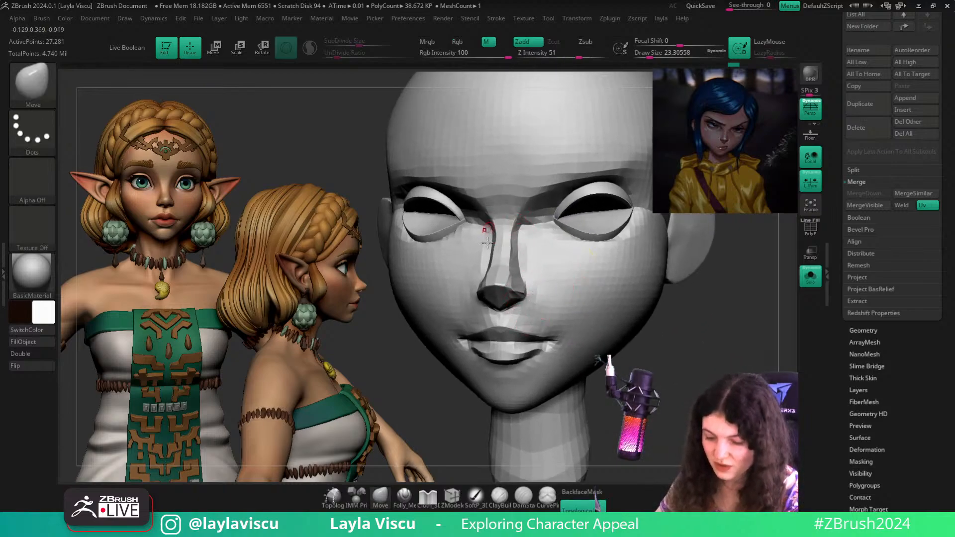
{"action": "right_click_drag", "start_coordinate": [772, 342], "coordinate": [628, 311], "text": "ctrl"}
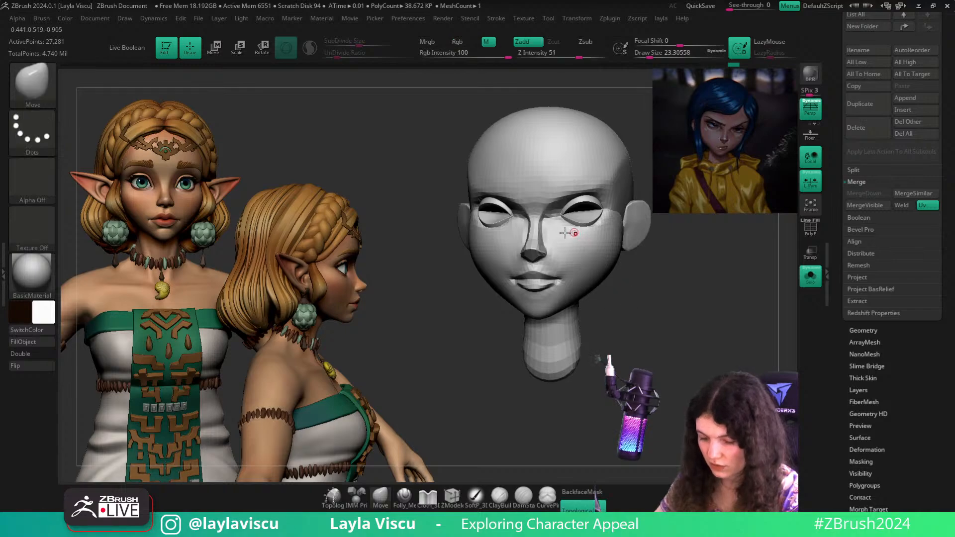
Show the wireframe, expand the Geometry settings, and undo the union remesh of the head
{"action": "key", "text": "shift+f"}
{"action": "left_click", "coordinate": [863, 330]}
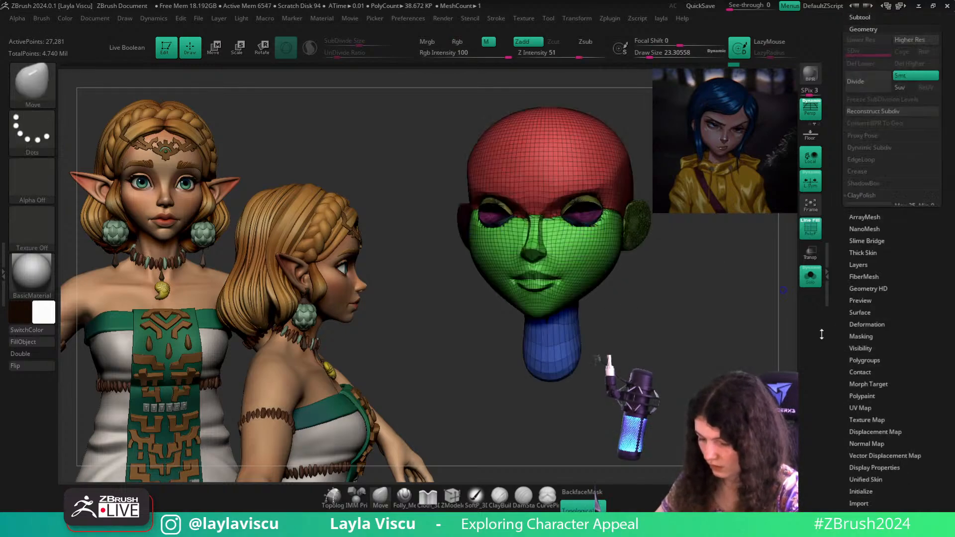
{"action": "right_click_drag", "start_coordinate": [560, 269], "coordinate": [567, 275], "text": "ctrl"}
{"action": "mouse_move", "coordinate": [767, 314]}
{"action": "right_mouse_down"}
{"action": "mouse_move", "coordinate": [791, 313]}
{"action": "mouse_move", "coordinate": [631, 316]}
{"action": "right_mouse_up"}
{"action": "right_click_drag", "start_coordinate": [537, 290], "coordinate": [691, 318], "text": "ctrl"}
{"action": "right_click_drag", "start_coordinate": [671, 319], "coordinate": [555, 313], "text": "ctrl"}
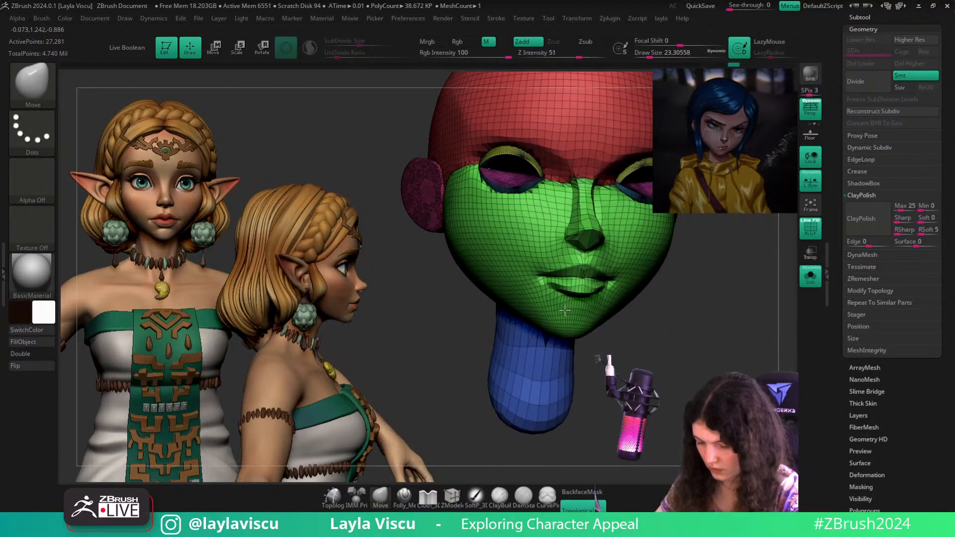
{"action": "key", "text": "ctrl+z"}
{"action": "mouse_move", "coordinate": [738, 313]}
{"action": "right_mouse_down"}
{"action": "mouse_move", "coordinate": [497, 322]}
{"action": "mouse_move", "coordinate": [563, 302]}
{"action": "mouse_move", "coordinate": [597, 314]}
{"action": "mouse_move", "coordinate": [561, 306]}
{"action": "right_mouse_up"}
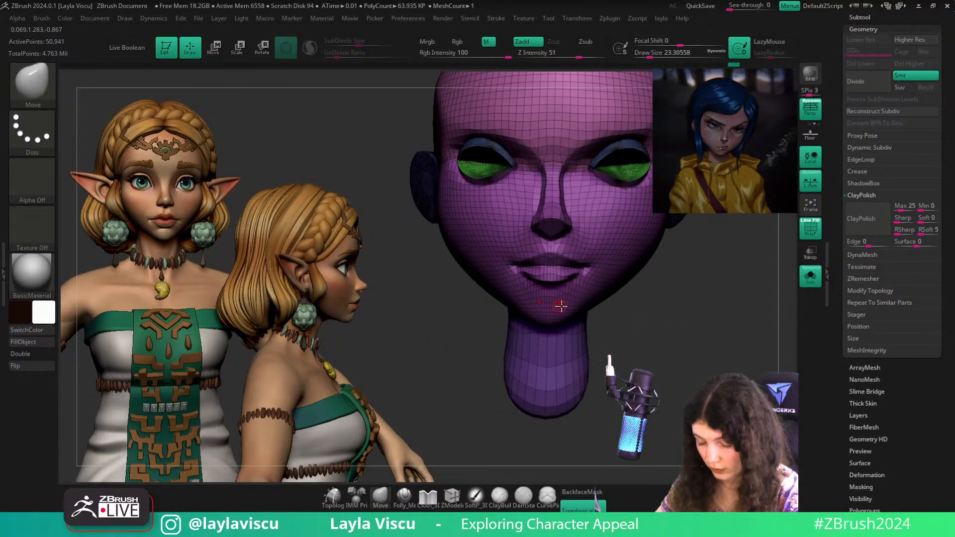
Enable Sculptris Pro and smooth the upper lip and mouth corners at a draw size of about 23, undoing the first attempt
{"action": "left_click", "coordinate": [314, 48], "text": "shift"}
{"action": "right_click_drag", "start_coordinate": [550, 260], "coordinate": [572, 282], "text": "ctrl"}
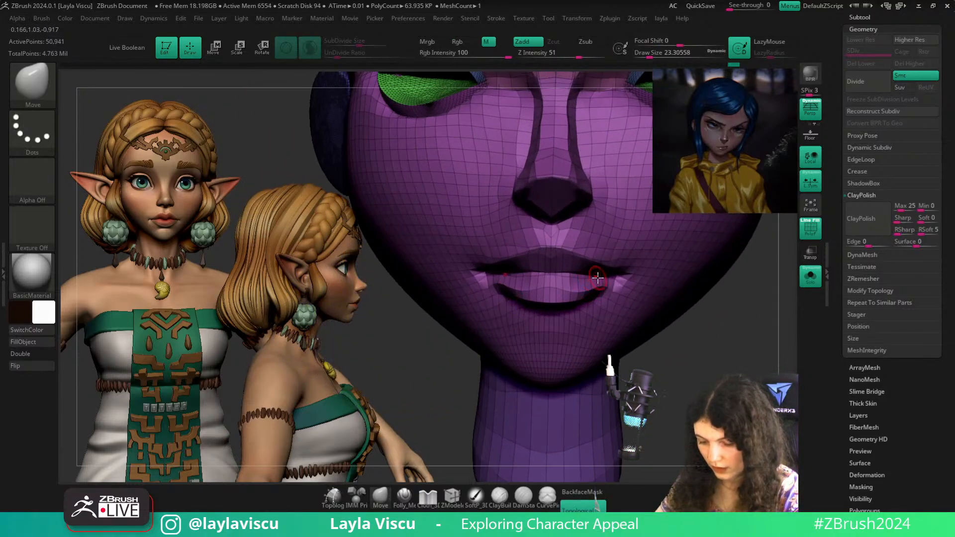
{"action": "left_click_drag", "start_coordinate": [566, 275], "coordinate": [553, 276], "text": "shift"}
{"action": "right_click_drag", "start_coordinate": [617, 318], "coordinate": [670, 352]}
{"action": "key", "text": "ctrl+z"}
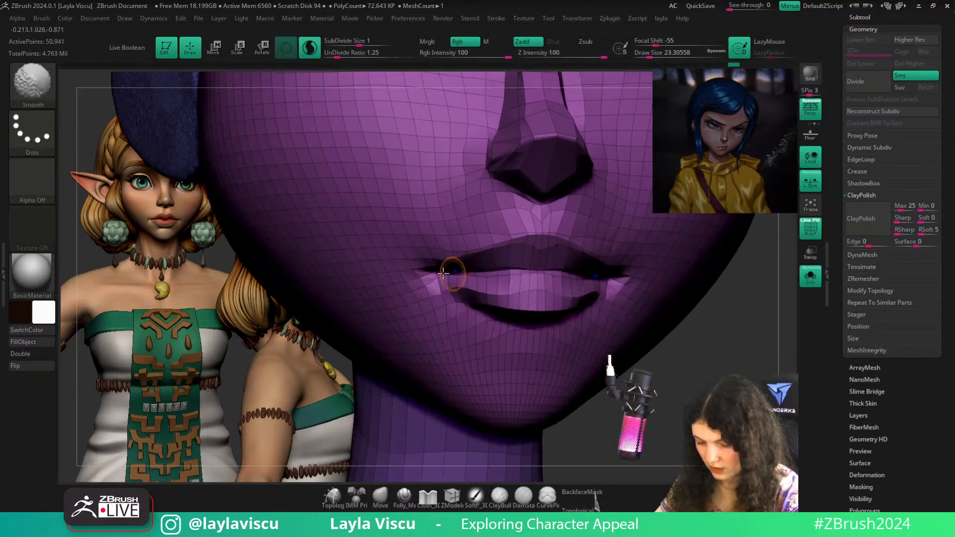
{"action": "left_click_drag", "start_coordinate": [471, 273], "coordinate": [550, 264], "text": "shift"}
{"action": "mouse_move", "coordinate": [709, 320]}
{"action": "right_mouse_down"}
{"action": "mouse_move", "coordinate": [769, 333]}
{"action": "mouse_move", "coordinate": [735, 318]}
{"action": "right_mouse_up"}
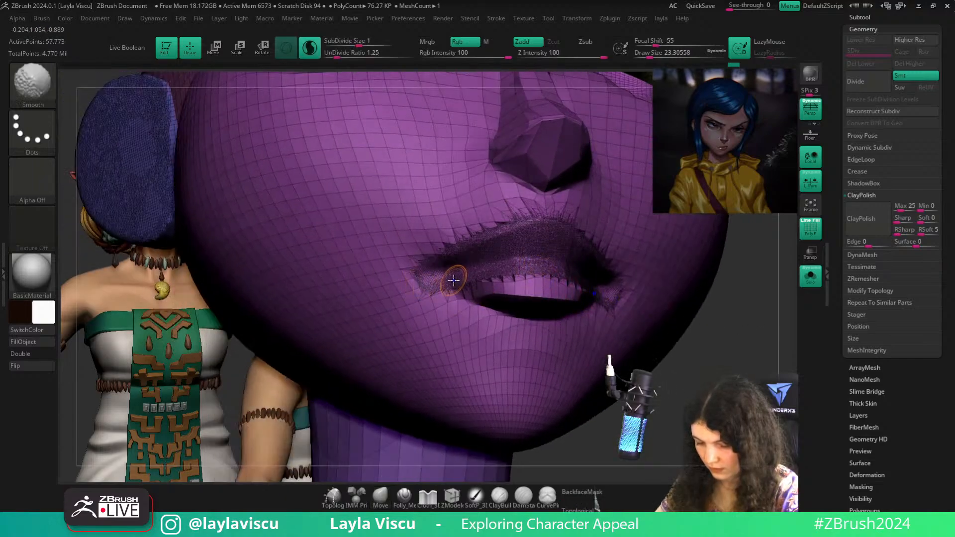
Smooth the lower lip and the mouth corners with Sculptris Pro, checking the result with the wireframe hidden and shown
{"action": "key", "text": "shift+f"}
{"action": "key", "text": "f"}
{"action": "right_click_drag", "start_coordinate": [691, 338], "coordinate": [641, 349]}
{"action": "right_click_drag", "start_coordinate": [642, 349], "coordinate": [641, 393], "text": "ctrl"}
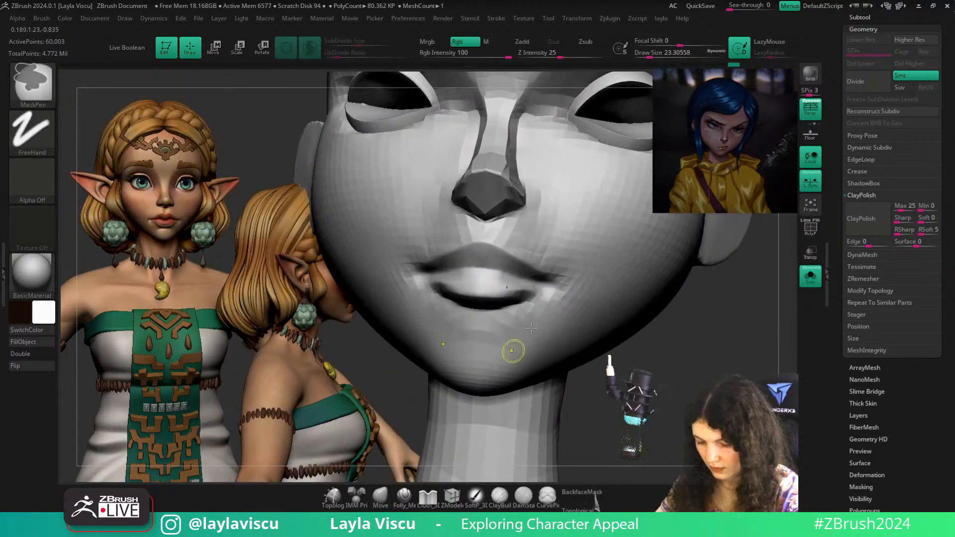
{"action": "left_click_drag", "start_coordinate": [498, 297], "coordinate": [525, 296], "text": "shift"}
{"action": "right_click_drag", "start_coordinate": [629, 383], "coordinate": [532, 363], "text": "ctrl"}
{"action": "left_click_drag", "start_coordinate": [552, 277], "coordinate": [571, 285], "text": "shift"}
{"action": "key", "text": "shift+f"}
{"action": "right_click_drag", "start_coordinate": [477, 378], "coordinate": [542, 370]}
{"action": "left_click_drag", "start_coordinate": [542, 282], "coordinate": [523, 281], "text": "shift"}
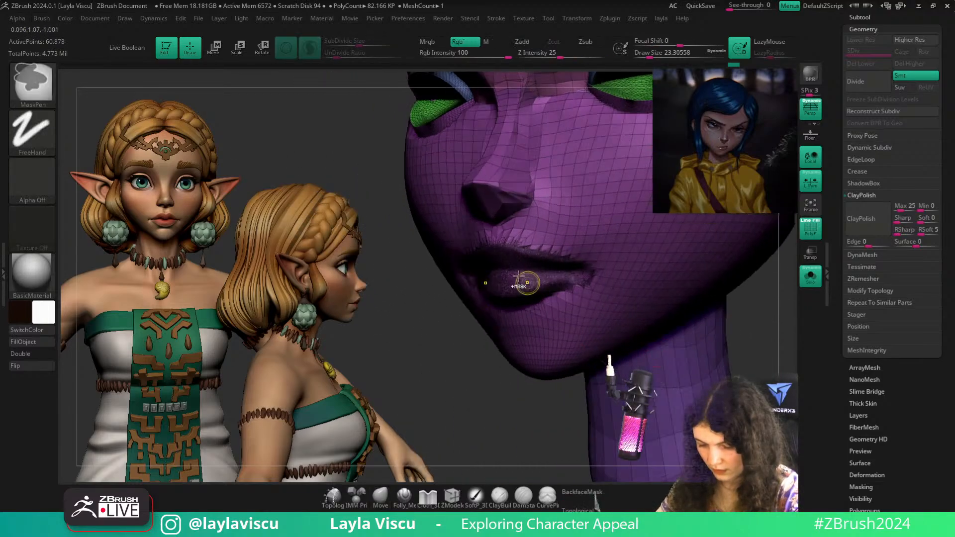
Examine the lips' mesh up close and from the front, then hide the wireframe
{"action": "right_click_drag", "start_coordinate": [527, 368], "coordinate": [530, 422], "text": "ctrl"}
{"action": "key", "text": "1"}
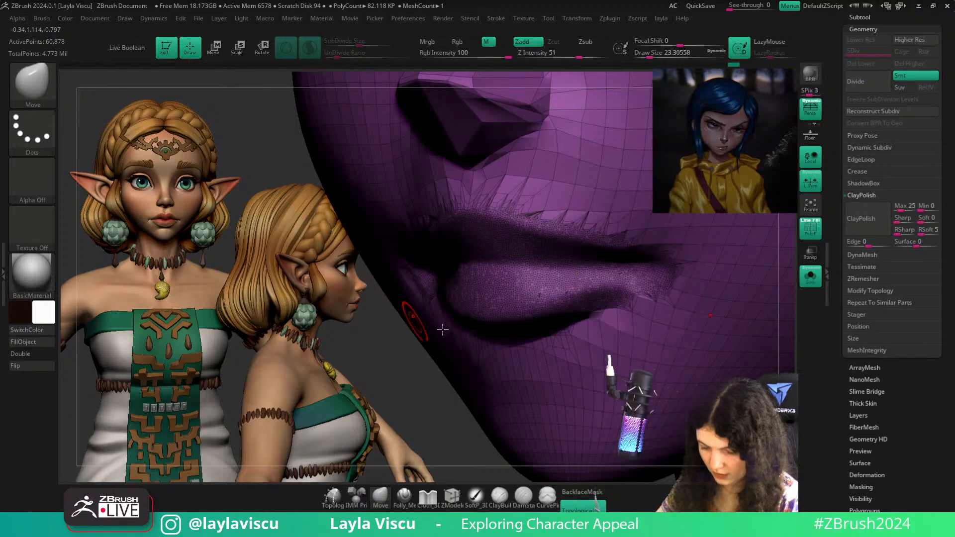
{"action": "key", "text": "shift+f"}
{"action": "key", "text": "shift+f"}
{"action": "key", "text": "ctrl+n"}
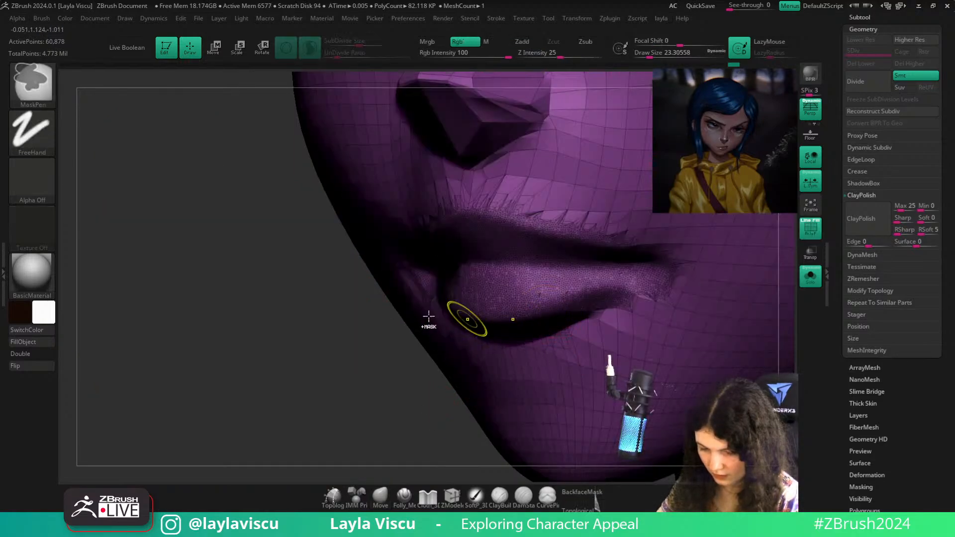
{"action": "mouse_move", "coordinate": [428, 320]}
{"action": "right_mouse_down", "text": "ctrl"}
{"action": "mouse_move", "coordinate": [492, 343]}
{"action": "mouse_move", "coordinate": [714, 335]}
{"action": "mouse_move", "coordinate": [645, 315]}
{"action": "mouse_move", "coordinate": [639, 330]}
{"action": "right_mouse_up", "text": "ctrl"}
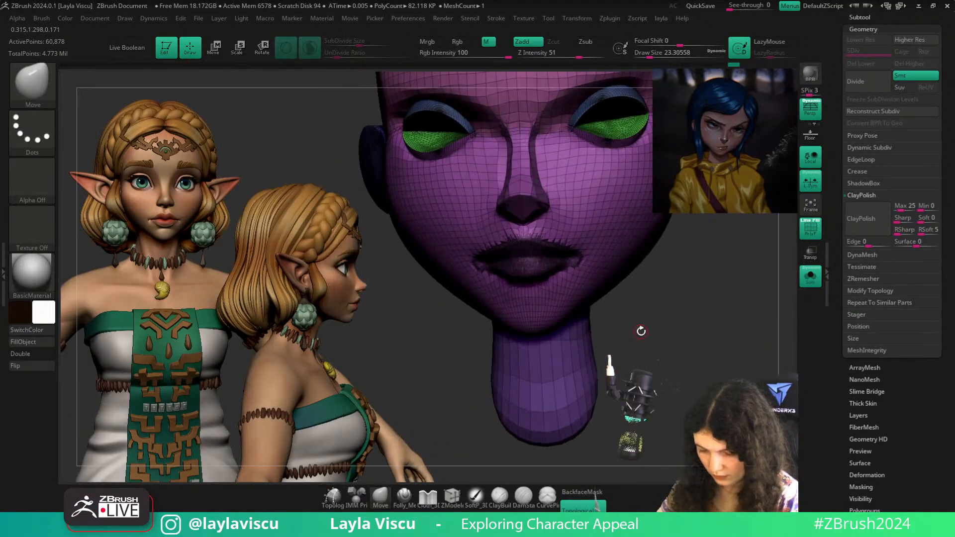
{"action": "key", "text": "shift+f"}
{"action": "key", "text": "1"}
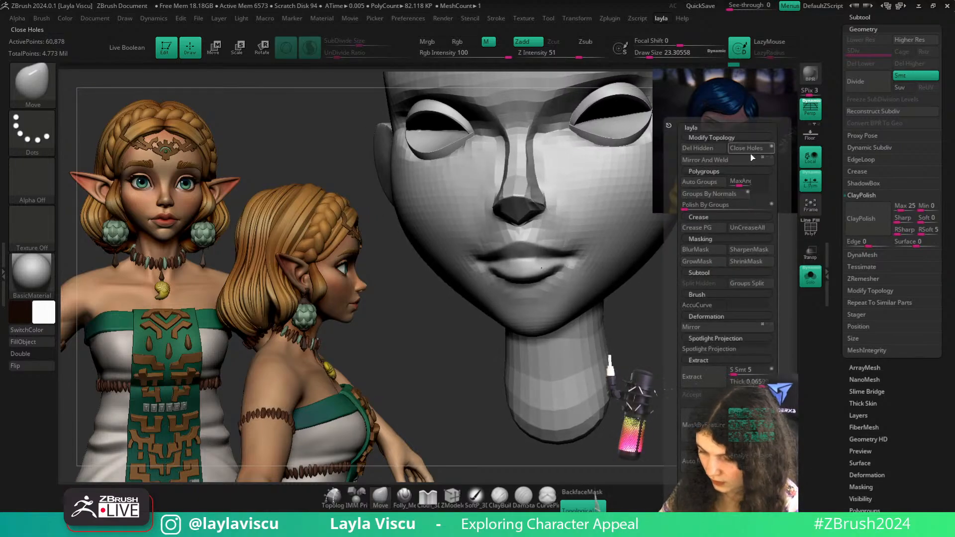
Smooth the lower lip and mouth corners with Sculptris Pro on the unwired head, undoing one stroke
{"action": "mouse_move", "coordinate": [602, 279]}
{"action": "right_mouse_down", "text": "ctrl"}
{"action": "mouse_move", "coordinate": [557, 249]}
{"action": "mouse_move", "coordinate": [565, 261]}
{"action": "mouse_move", "coordinate": [552, 236]}
{"action": "right_mouse_up", "text": "ctrl"}
{"action": "left_click_drag", "start_coordinate": [546, 234], "coordinate": [559, 227], "text": "shift"}
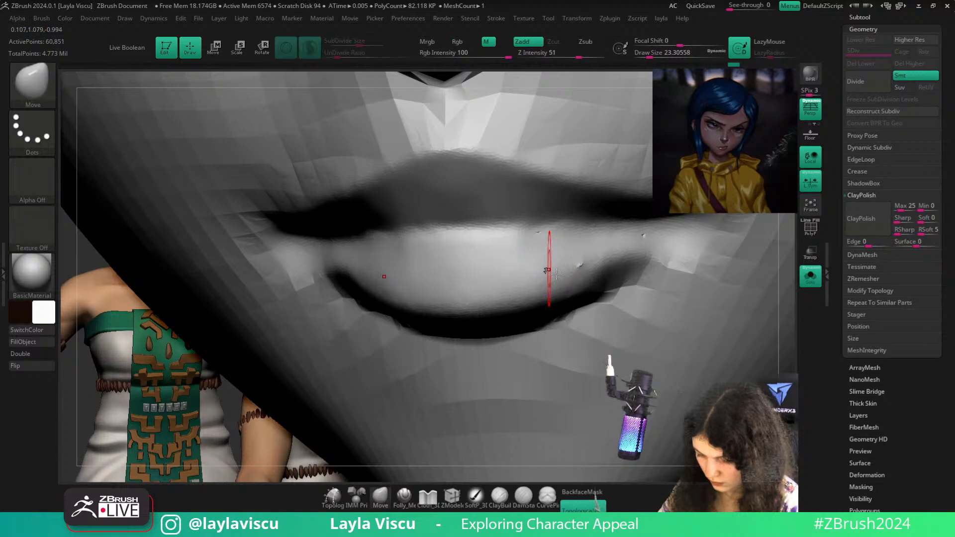
{"action": "right_click_drag", "start_coordinate": [558, 273], "coordinate": [611, 273], "text": "ctrl"}
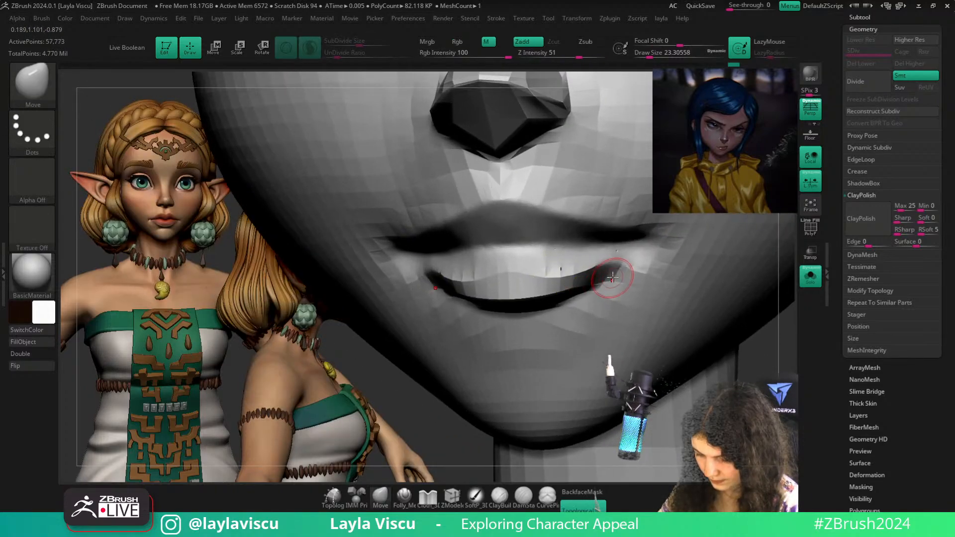
{"action": "left_click_drag", "start_coordinate": [605, 271], "coordinate": [594, 261], "text": "shift"}
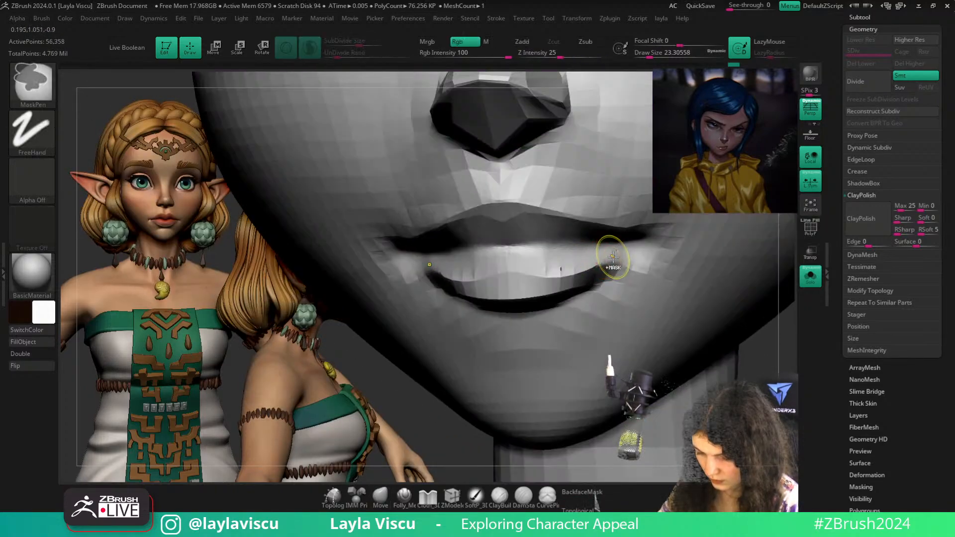
{"action": "key", "text": "ctrl+z"}
{"action": "mouse_move", "coordinate": [612, 259]}
{"action": "right_mouse_down", "text": "ctrl"}
{"action": "mouse_move", "coordinate": [733, 319]}
{"action": "mouse_move", "coordinate": [661, 323]}
{"action": "right_mouse_up", "text": "ctrl"}
{"action": "key", "text": "shift"}
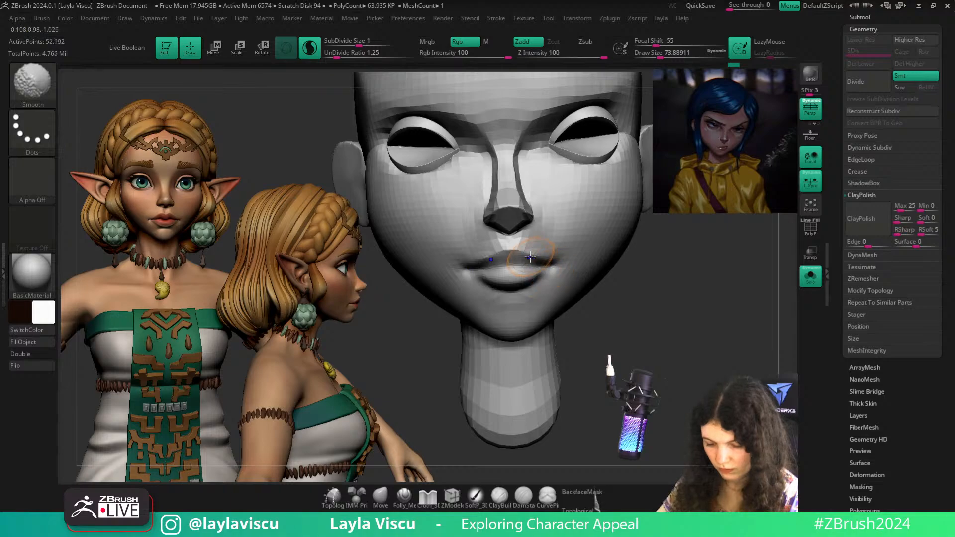
Turn the head to a side profile with perspective off and hide the elf reference images
{"action": "left_click_drag", "start_coordinate": [682, 320], "coordinate": [718, 305]}
{"action": "mouse_move", "coordinate": [610, 311]}
{"action": "left_mouse_down"}
{"action": "mouse_move", "coordinate": [667, 285]}
{"action": "mouse_move", "coordinate": [661, 292]}
{"action": "mouse_move", "coordinate": [694, 293]}
{"action": "mouse_move", "coordinate": [617, 314]}
{"action": "left_mouse_up"}
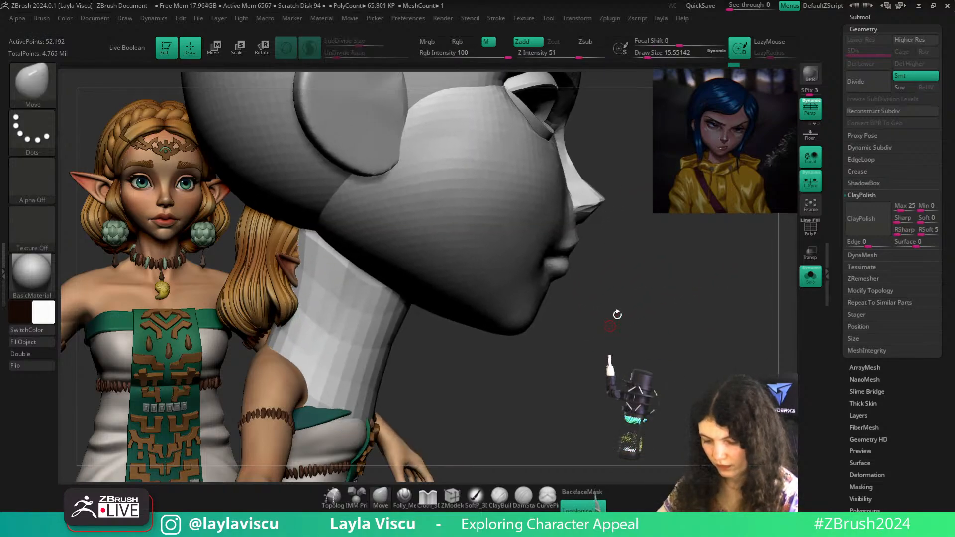
{"action": "left_click", "coordinate": [811, 111]}
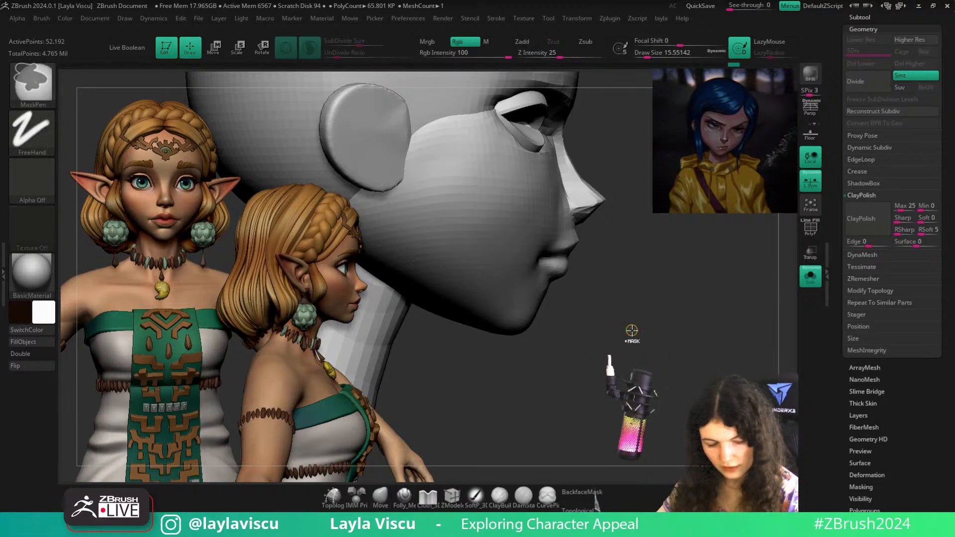
{"action": "key", "text": "shift+z"}
{"action": "mouse_move", "coordinate": [631, 327]}
{"action": "left_mouse_down", "text": "alt"}
{"action": "mouse_move", "coordinate": [619, 349]}
{"action": "mouse_move", "coordinate": [571, 337]}
{"action": "left_mouse_up", "text": "alt"}
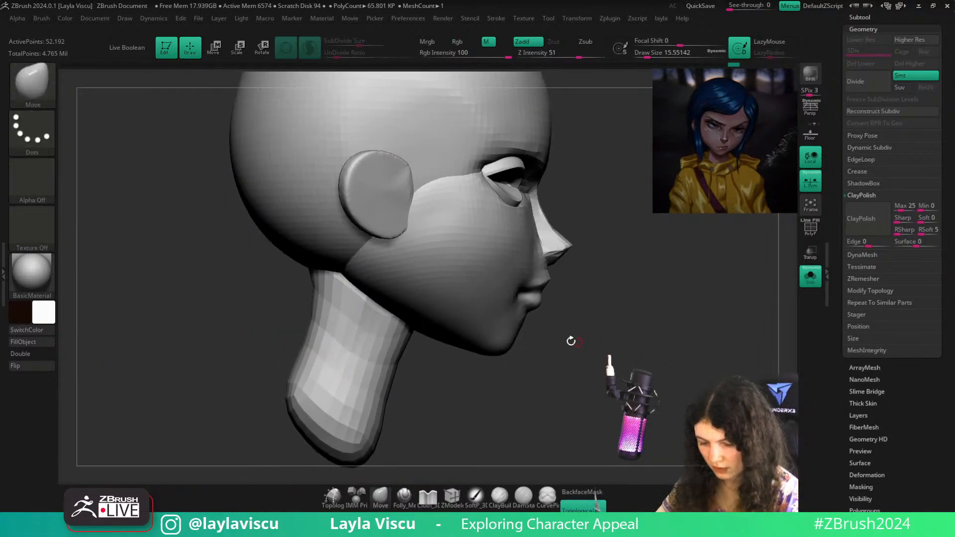
Choose the SliceCurve brush, try a slice across the head at mouth level, undo it, and show the wireframe
{"action": "left_click", "coordinate": [26, 88], "text": "ctrl+shift"}
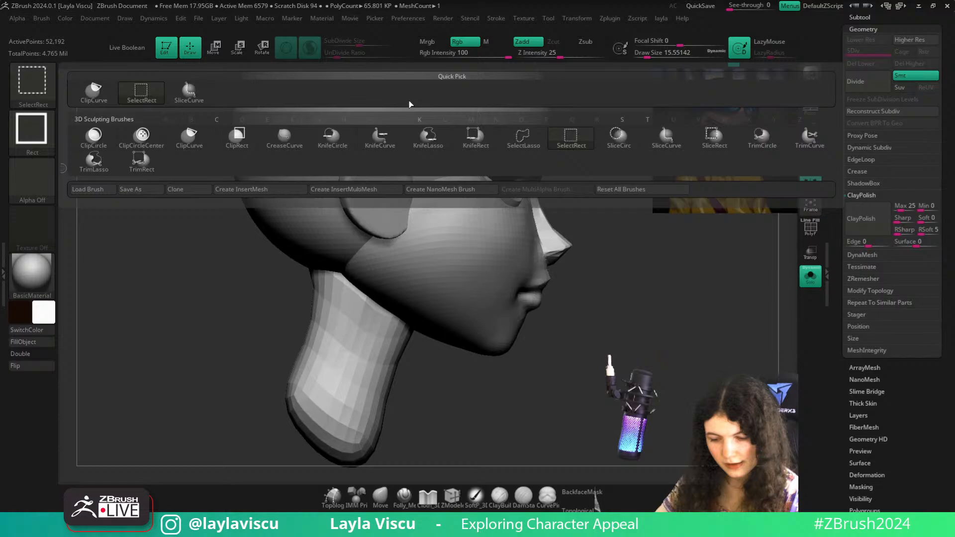
{"action": "left_click", "coordinate": [666, 140]}
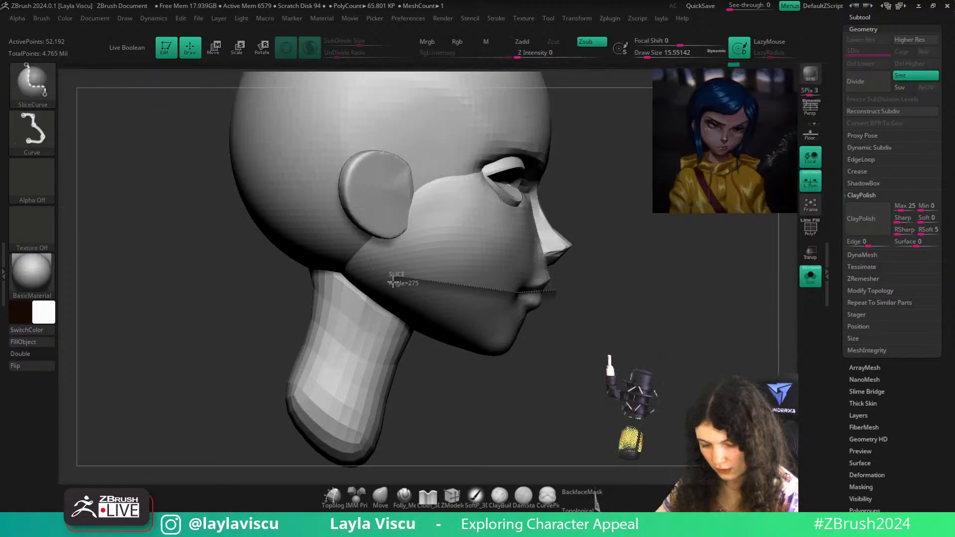
{"action": "key", "text": "shift+f"}
{"action": "left_click_drag", "start_coordinate": [579, 317], "coordinate": [572, 315]}
{"action": "key", "text": "z"}
{"action": "key", "text": "z"}
{"action": "key", "text": "z"}
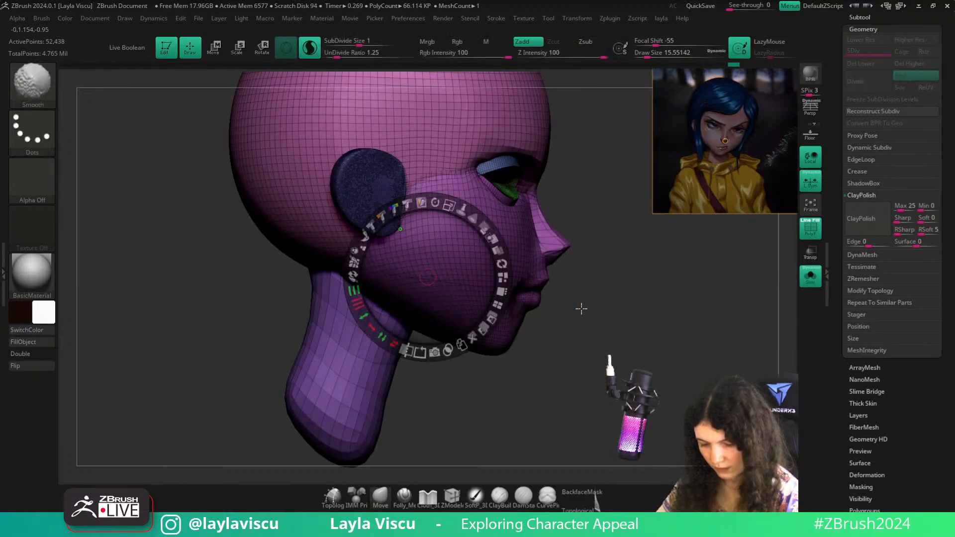
{"action": "key", "text": "z"}
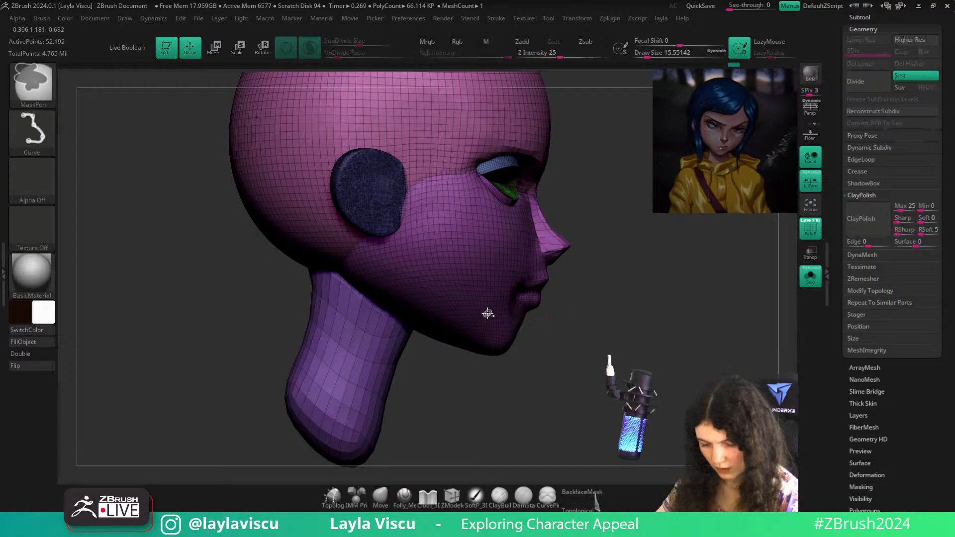
Isolate the face polygroup and slice it horizontally between the lips with SliceCurve
{"action": "left_click", "coordinate": [487, 313], "text": "ctrl+shift"}
{"action": "left_click_drag", "start_coordinate": [564, 290], "coordinate": [142, 290], "text": "ctrl+shift"}
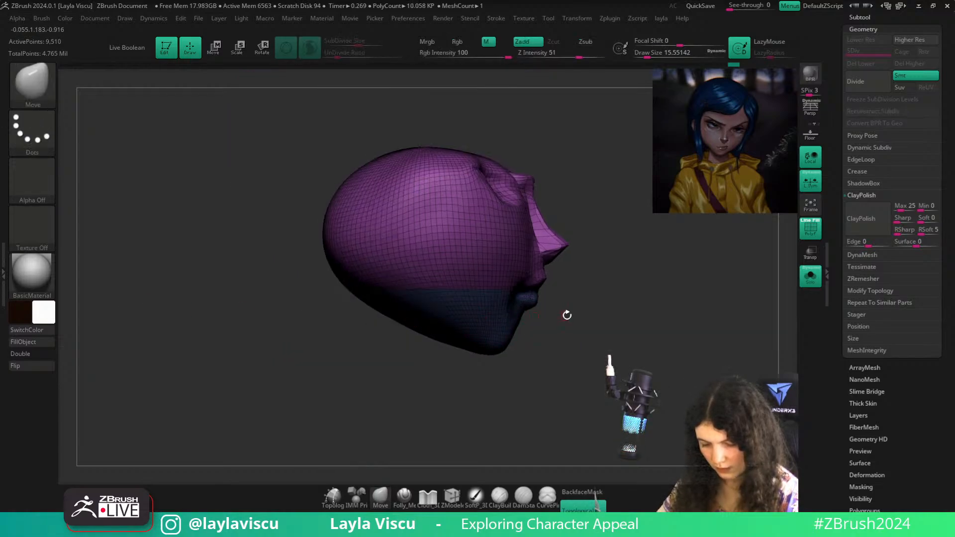
{"action": "right_click_drag", "start_coordinate": [540, 300], "coordinate": [547, 340], "text": "ctrl"}
{"action": "mouse_move", "coordinate": [622, 308]}
{"action": "right_mouse_down"}
{"action": "mouse_move", "coordinate": [579, 292]}
{"action": "mouse_move", "coordinate": [562, 311]}
{"action": "mouse_move", "coordinate": [612, 330]}
{"action": "mouse_move", "coordinate": [554, 405]}
{"action": "right_mouse_up"}
{"action": "right_click_drag", "start_coordinate": [551, 329], "coordinate": [671, 344]}
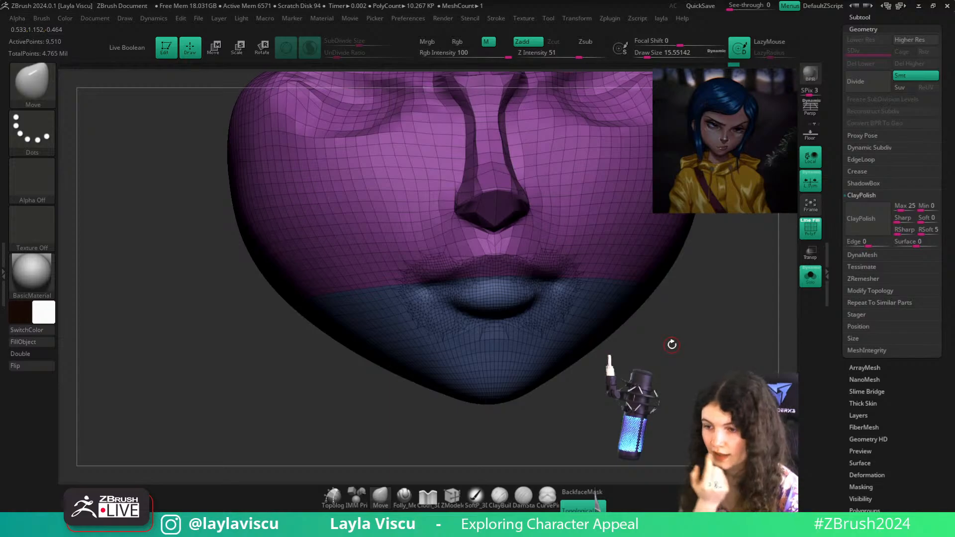
{"action": "right_click_drag", "start_coordinate": [672, 344], "coordinate": [586, 348]}
Isolate the upper face section and close the open cut on its underside with Close Holes
{"action": "left_click", "coordinate": [490, 325], "text": "ctrl+shift"}
{"action": "right_click_drag", "start_coordinate": [681, 303], "coordinate": [680, 250]}
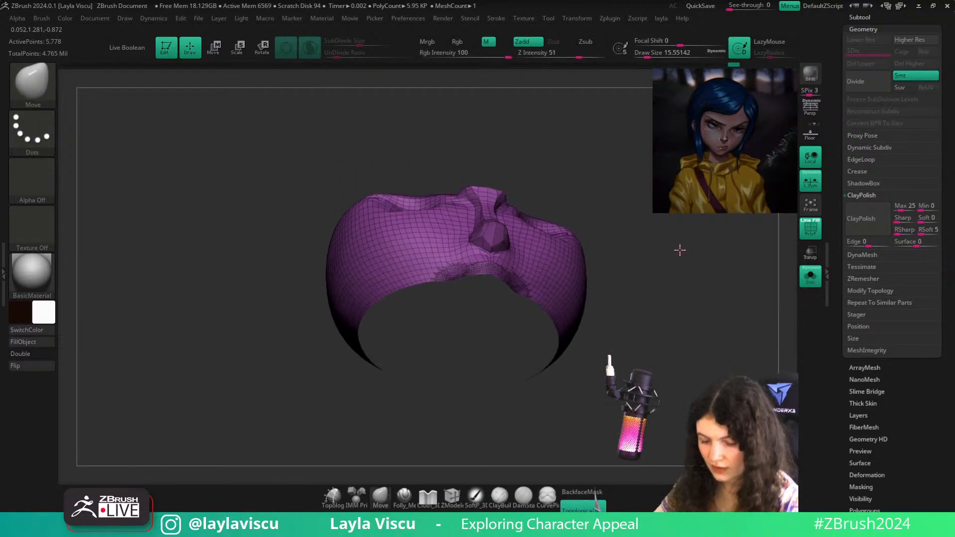
{"action": "key", "text": "space"}
{"action": "left_click", "coordinate": [703, 152]}
{"action": "left_click_drag", "start_coordinate": [658, 442], "coordinate": [664, 450], "text": "ctrl"}
Isolate the lower jaw section, close its open cut with Close Holes, and show the whole head again
{"action": "left_click", "coordinate": [522, 316], "text": "ctrl+shift"}
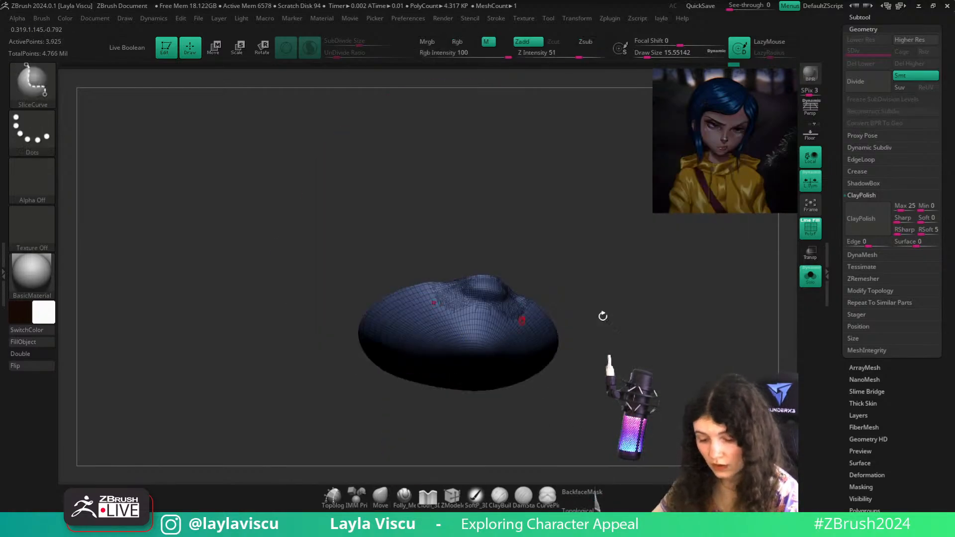
{"action": "mouse_move", "coordinate": [604, 315]}
{"action": "left_mouse_down"}
{"action": "mouse_move", "coordinate": [656, 361]}
{"action": "mouse_move", "coordinate": [571, 365]}
{"action": "mouse_move", "coordinate": [575, 439]}
{"action": "left_mouse_up"}
{"action": "key", "text": "space"}
{"action": "left_click", "coordinate": [735, 152]}
{"action": "left_click", "coordinate": [625, 343], "text": "ctrl+shift"}
{"action": "key", "text": "b"}
{"action": "key", "text": "Escape"}
Try to part the lips with the Move brush at a draw size of about 154, checking with the wireframe hidden
{"action": "right_click_drag", "start_coordinate": [663, 264], "coordinate": [486, 320], "text": "ctrl"}
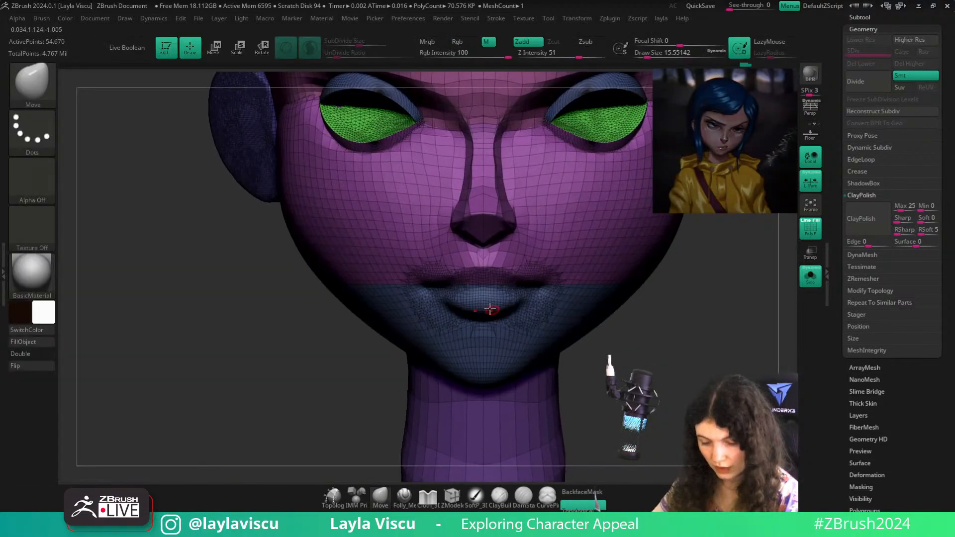
{"action": "key", "text": "s"}
{"action": "left_click_drag", "start_coordinate": [486, 320], "coordinate": [501, 310]}
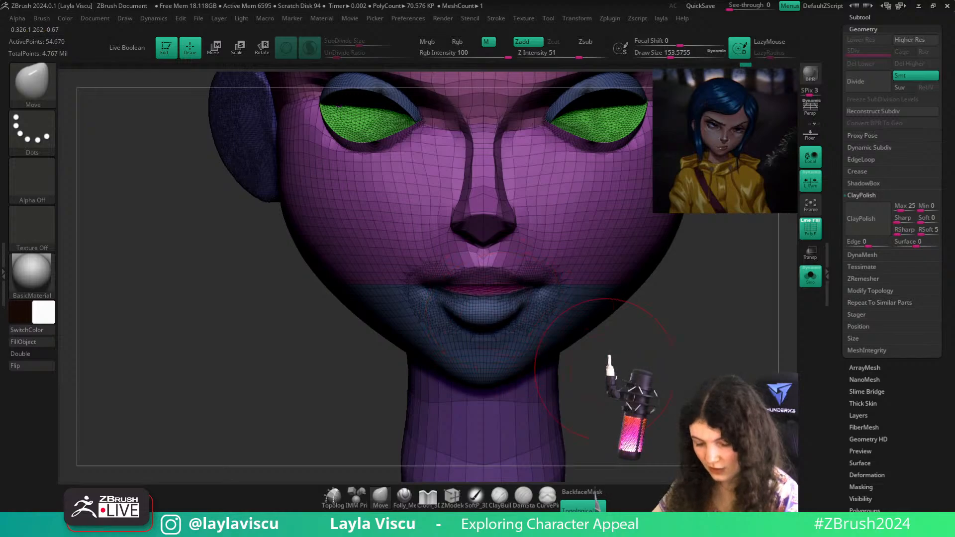
{"action": "key", "text": "f"}
{"action": "key", "text": "shift+f"}
{"action": "right_click_drag", "start_coordinate": [613, 366], "coordinate": [557, 341], "text": "ctrl"}
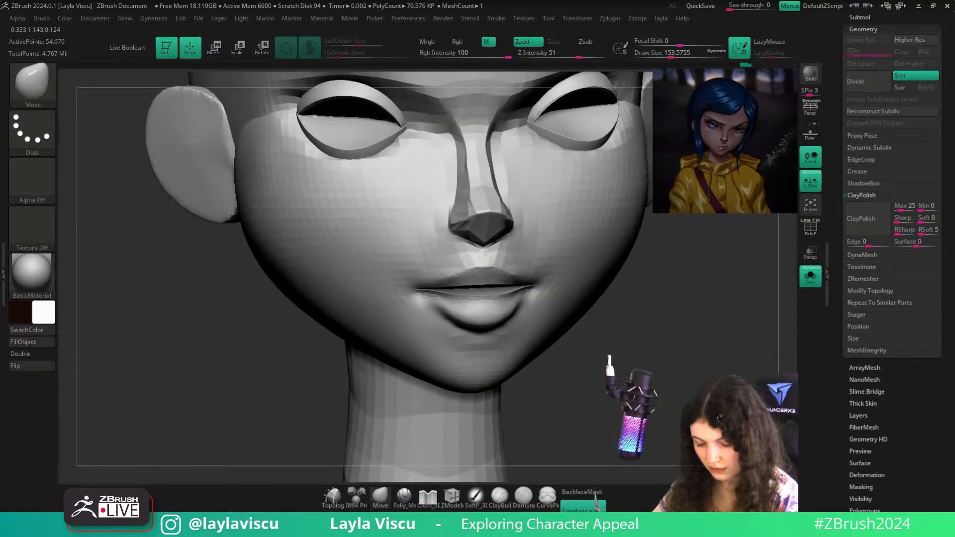
{"action": "mouse_move", "coordinate": [141, 206]}
{"action": "left_mouse_down"}
{"action": "mouse_move", "coordinate": [596, 408]}
{"action": "mouse_move", "coordinate": [646, 382]}
{"action": "mouse_move", "coordinate": [703, 380]}
{"action": "mouse_move", "coordinate": [712, 406]}
{"action": "mouse_move", "coordinate": [696, 378]}
{"action": "mouse_move", "coordinate": [587, 313]}
{"action": "left_mouse_up"}
{"action": "right_click_drag", "start_coordinate": [588, 313], "coordinate": [599, 341], "text": "ctrl"}
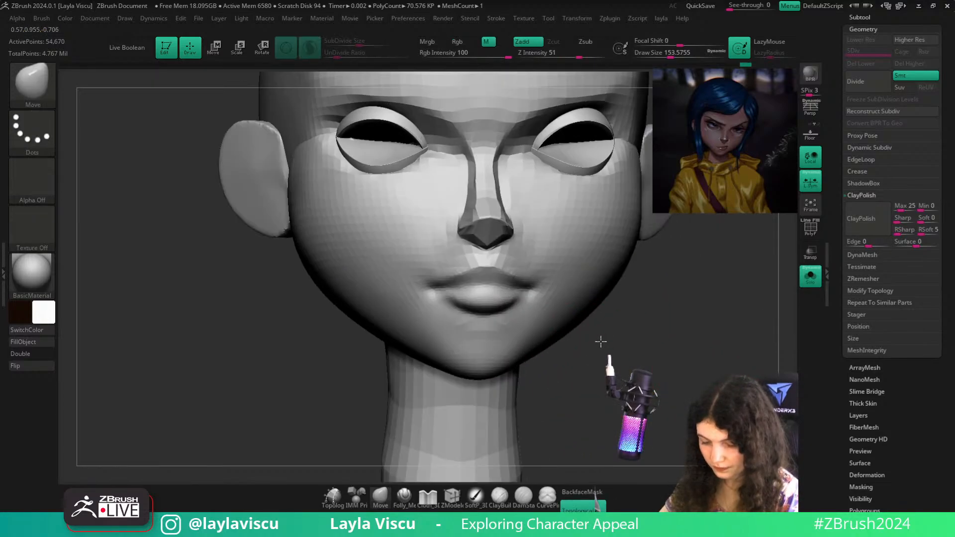
Isolate the upper face section from below, select the ClayBuildup brush, and show the wireframe
{"action": "left_click", "coordinate": [504, 277], "text": "ctrl+shift"}
{"action": "left_click_drag", "start_coordinate": [639, 353], "coordinate": [631, 283]}
{"action": "key", "text": "s"}
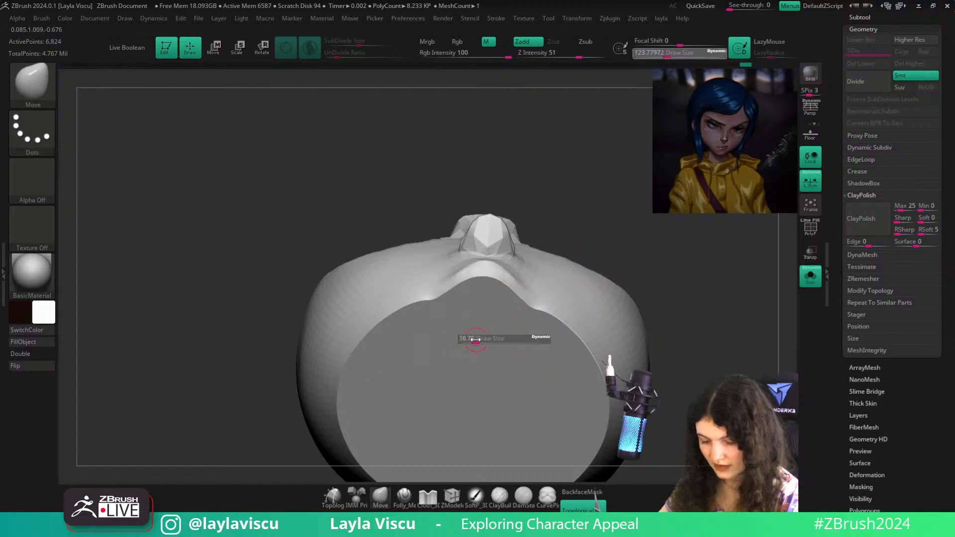
{"action": "left_click_drag", "start_coordinate": [512, 340], "coordinate": [499, 357]}
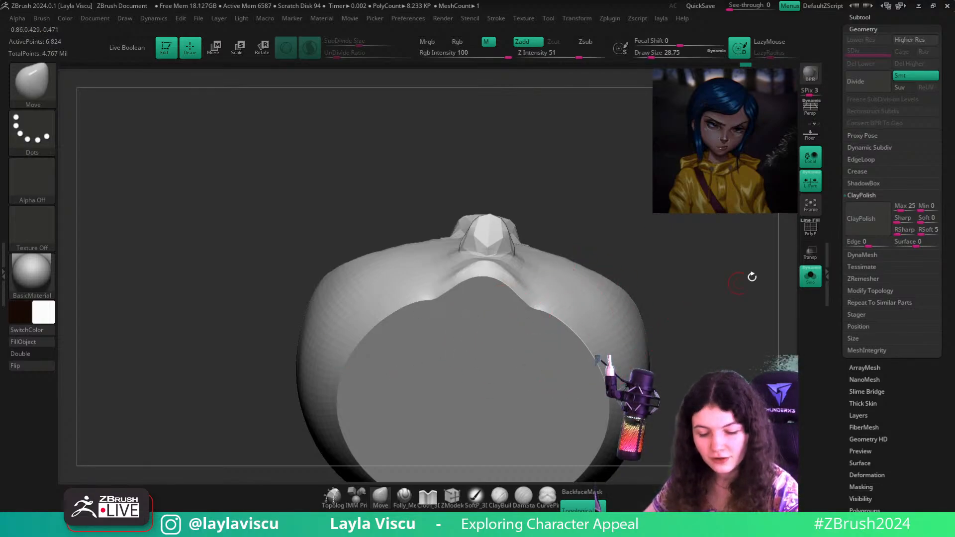
{"action": "left_click_drag", "start_coordinate": [696, 328], "coordinate": [720, 307]}
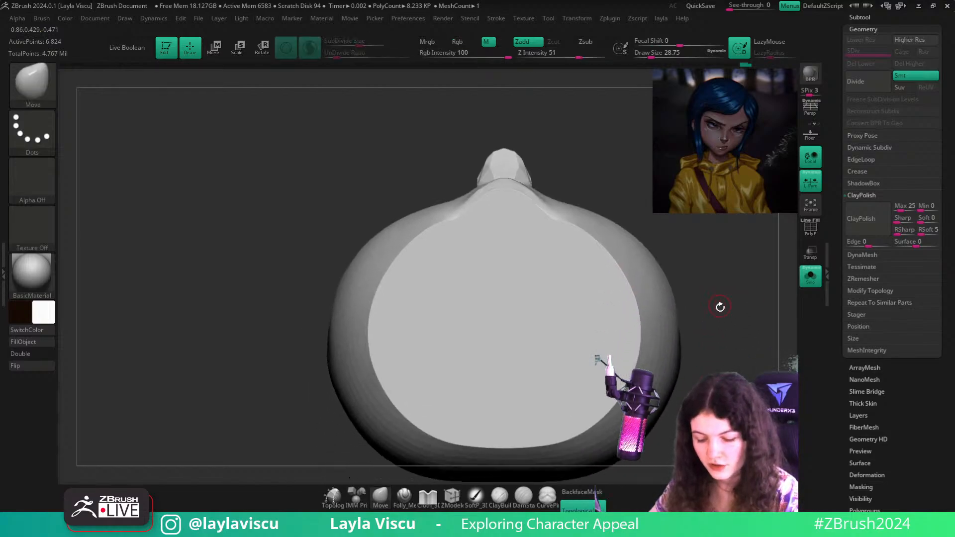
{"action": "key", "text": "b"}
{"action": "key", "text": "c"}
{"action": "key", "text": "b"}
{"action": "key", "text": "shift+f"}
Paint an oval mask in the middle of the flat underside at a draw size of about 44 and invert it
{"action": "key", "text": "s"}
{"action": "mouse_move", "coordinate": [496, 260]}
{"action": "left_mouse_down"}
{"action": "mouse_move", "coordinate": [544, 233]}
{"action": "mouse_move", "coordinate": [545, 343]}
{"action": "mouse_move", "coordinate": [522, 352]}
{"action": "mouse_move", "coordinate": [498, 231]}
{"action": "mouse_move", "coordinate": [515, 242]}
{"action": "left_mouse_up"}
{"action": "key", "text": "s"}
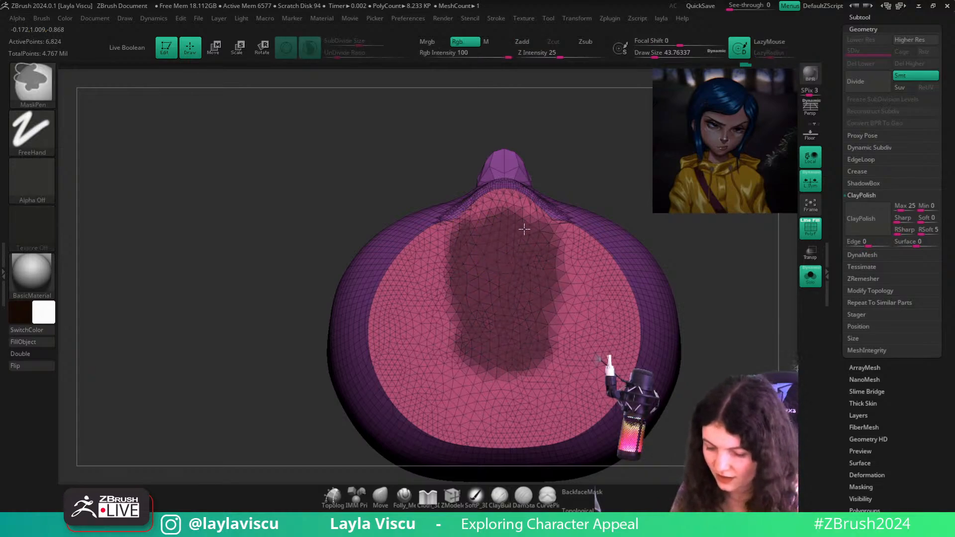
{"action": "mouse_move", "coordinate": [546, 349]}
{"action": "left_mouse_down", "text": "ctrl"}
{"action": "mouse_move", "coordinate": [554, 335]}
{"action": "mouse_move", "coordinate": [512, 383]}
{"action": "mouse_move", "coordinate": [557, 261]}
{"action": "left_mouse_up", "text": "ctrl"}
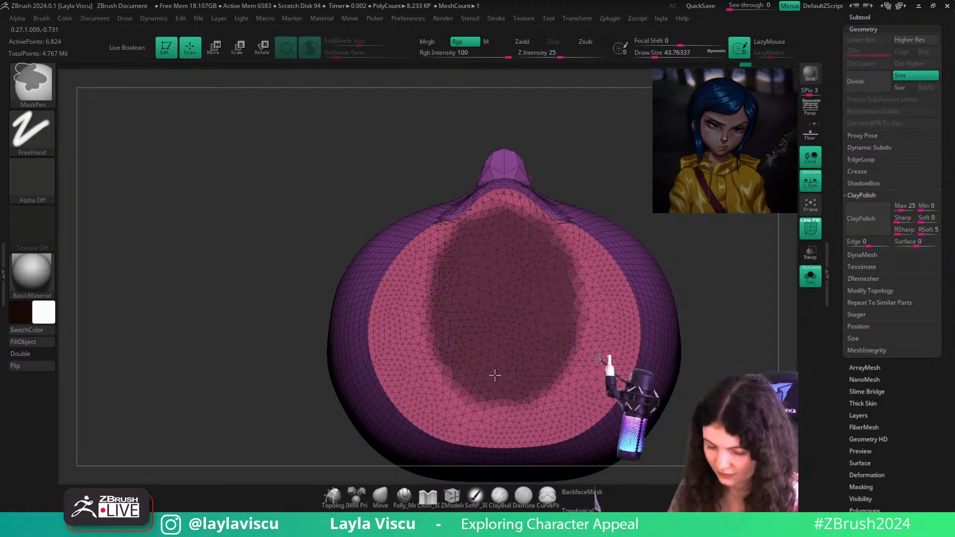
{"action": "mouse_move", "coordinate": [714, 288]}
{"action": "left_mouse_down"}
{"action": "mouse_move", "coordinate": [720, 324]}
{"action": "mouse_move", "coordinate": [715, 307]}
{"action": "left_mouse_up"}
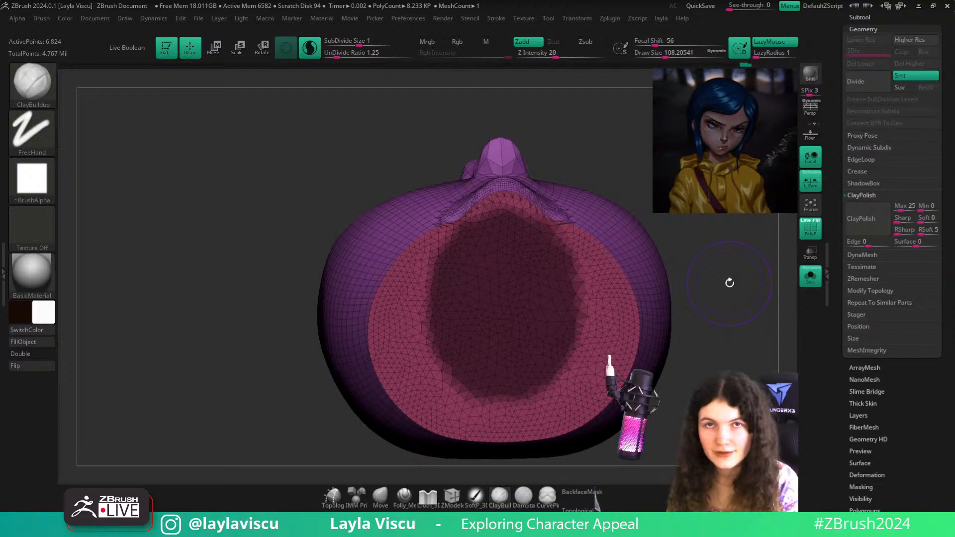
{"action": "mouse_move", "coordinate": [724, 284]}
{"action": "left_mouse_down"}
{"action": "mouse_move", "coordinate": [729, 319]}
{"action": "mouse_move", "coordinate": [724, 292]}
{"action": "left_mouse_up"}
{"action": "left_click", "coordinate": [722, 304], "text": "ctrl"}
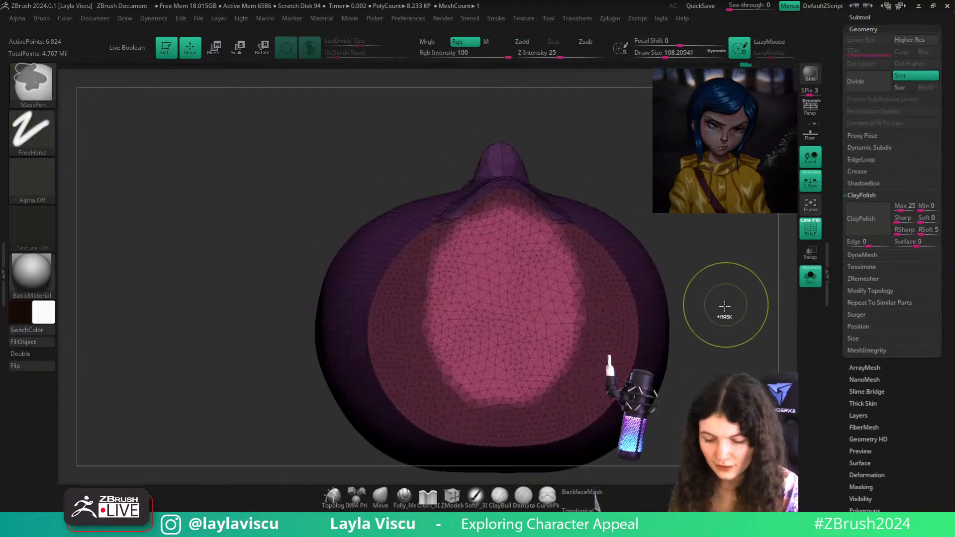
Densify the unmasked oval with Sculptris Pro, undoing a ClayBuildup stroke made at a draw size of about 39
{"action": "mouse_move", "coordinate": [546, 239]}
{"action": "left_mouse_down"}
{"action": "mouse_move", "coordinate": [557, 289]}
{"action": "mouse_move", "coordinate": [537, 347]}
{"action": "mouse_move", "coordinate": [535, 278]}
{"action": "mouse_move", "coordinate": [523, 269]}
{"action": "left_mouse_up"}
{"action": "key", "text": "s"}
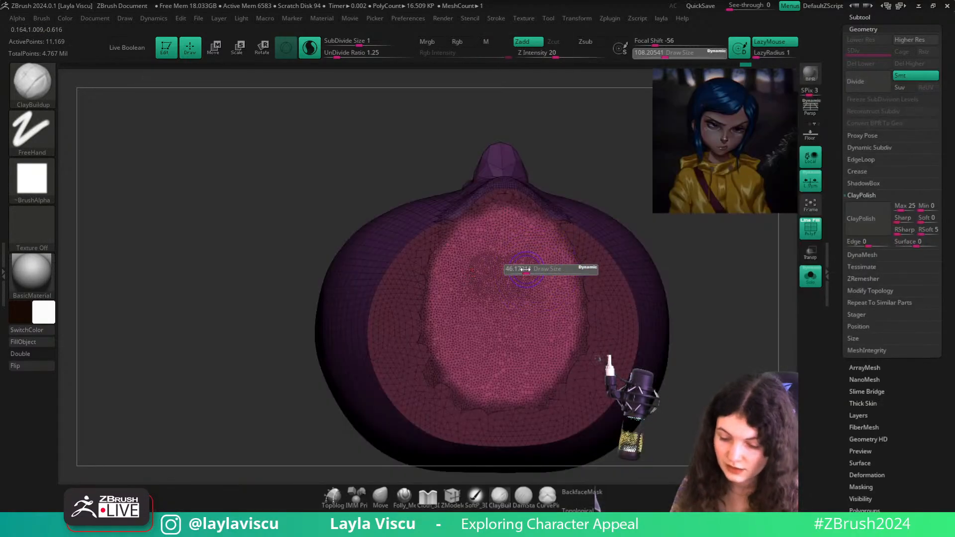
{"action": "mouse_move", "coordinate": [488, 391]}
{"action": "left_mouse_down"}
{"action": "mouse_move", "coordinate": [471, 379]}
{"action": "mouse_move", "coordinate": [501, 220]}
{"action": "mouse_move", "coordinate": [536, 273]}
{"action": "left_mouse_up"}
{"action": "key", "text": "ctrl+z"}
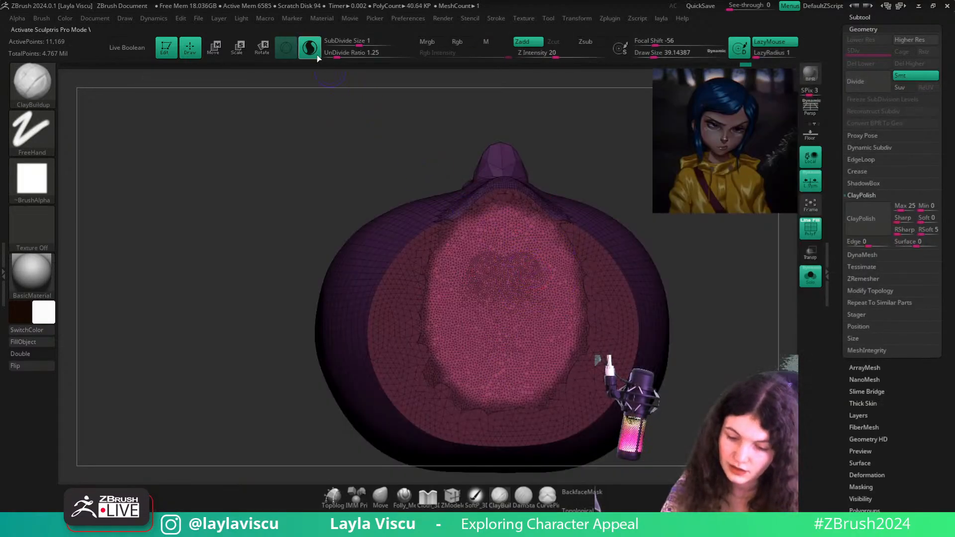
Turn off Sculptris Pro and carve a mouth cavity into the unmasked oval with ClayBuildup, undoing unwanted strokes
{"action": "mouse_move", "coordinate": [507, 227]}
{"action": "left_mouse_down"}
{"action": "mouse_move", "coordinate": [528, 368]}
{"action": "mouse_move", "coordinate": [503, 249]}
{"action": "mouse_move", "coordinate": [512, 299]}
{"action": "mouse_move", "coordinate": [517, 243]}
{"action": "left_mouse_up"}
{"action": "mouse_move", "coordinate": [507, 287]}
{"action": "left_mouse_down", "text": "shift"}
{"action": "mouse_move", "coordinate": [505, 266]}
{"action": "mouse_move", "coordinate": [498, 315]}
{"action": "mouse_move", "coordinate": [522, 347]}
{"action": "mouse_move", "coordinate": [541, 250]}
{"action": "mouse_move", "coordinate": [552, 287]}
{"action": "mouse_move", "coordinate": [513, 380]}
{"action": "mouse_move", "coordinate": [499, 232]}
{"action": "left_mouse_up", "text": "shift"}
{"action": "key", "text": "ctrl+z"}
{"action": "key", "text": "ctrl+z"}
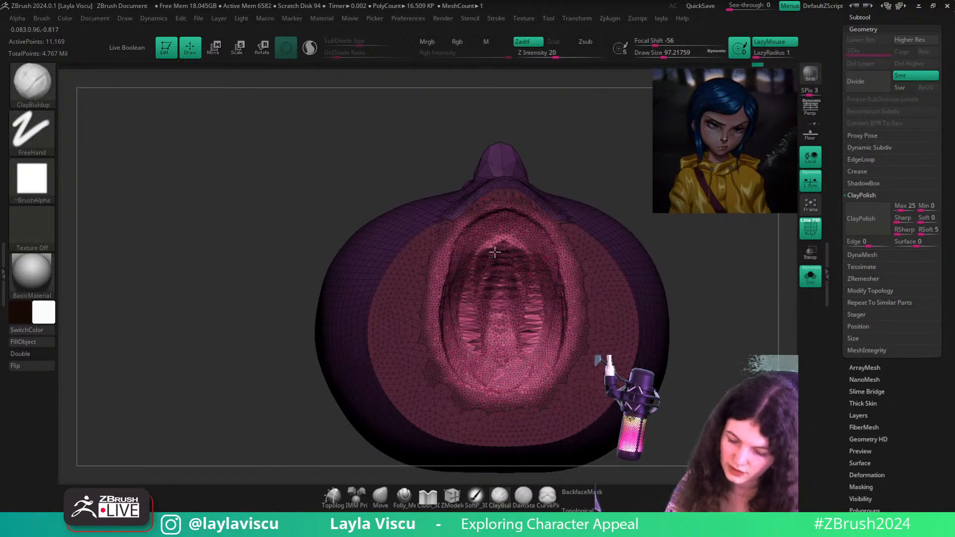
Hide the wireframe and smooth the carved mouth cavity in the underside of the upper face section
{"action": "mouse_move", "coordinate": [557, 335]}
{"action": "right_mouse_down"}
{"action": "mouse_move", "coordinate": [603, 204]}
{"action": "mouse_move", "coordinate": [524, 240]}
{"action": "right_mouse_up"}
{"action": "key", "text": "shift+f"}
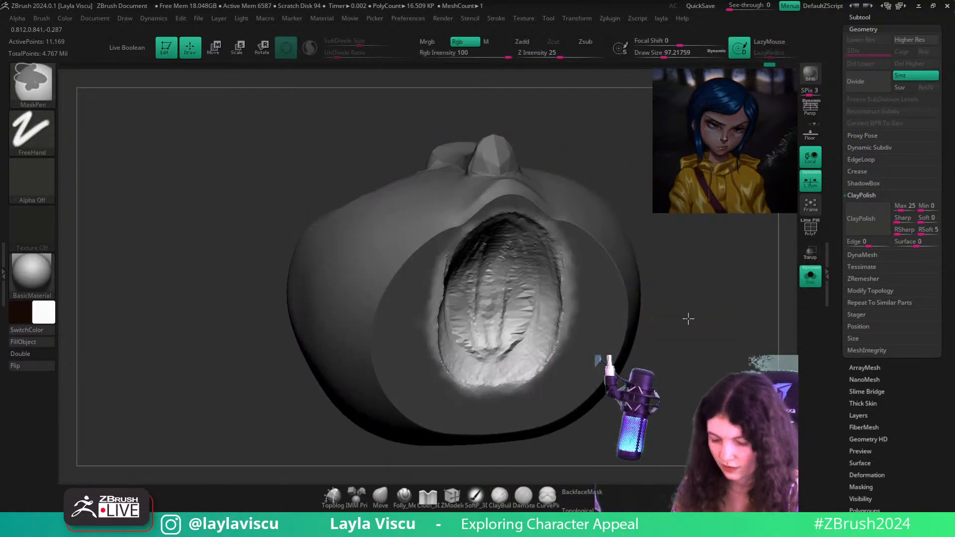
{"action": "right_click_drag", "start_coordinate": [689, 318], "coordinate": [663, 303], "text": "ctrl"}
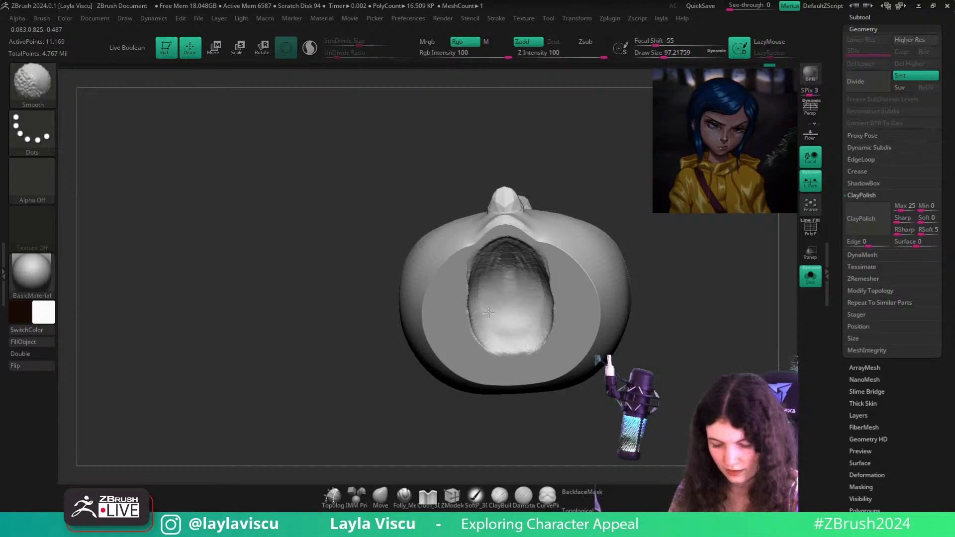
{"action": "mouse_move", "coordinate": [523, 336]}
{"action": "left_mouse_down"}
{"action": "mouse_move", "coordinate": [696, 335]}
{"action": "mouse_move", "coordinate": [618, 345]}
{"action": "mouse_move", "coordinate": [680, 326]}
{"action": "mouse_move", "coordinate": [671, 394]}
{"action": "mouse_move", "coordinate": [579, 335]}
{"action": "left_mouse_up"}
Densify an oval on the lower section's flat top with Sculptris Pro, turn it off, and carve a cavity with ClayBuildup at a draw size of about 128
{"action": "key", "text": "shift+f"}
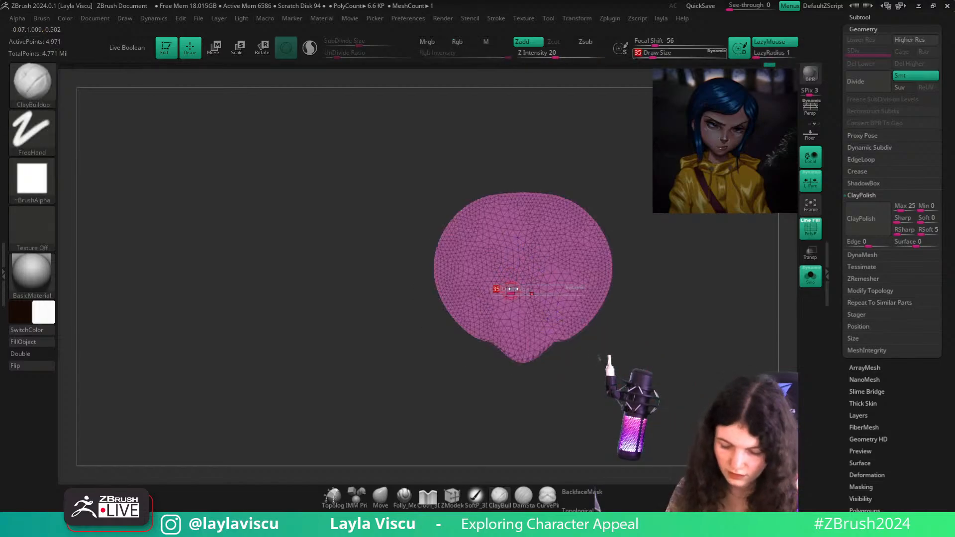
{"action": "left_click", "coordinate": [310, 47]}
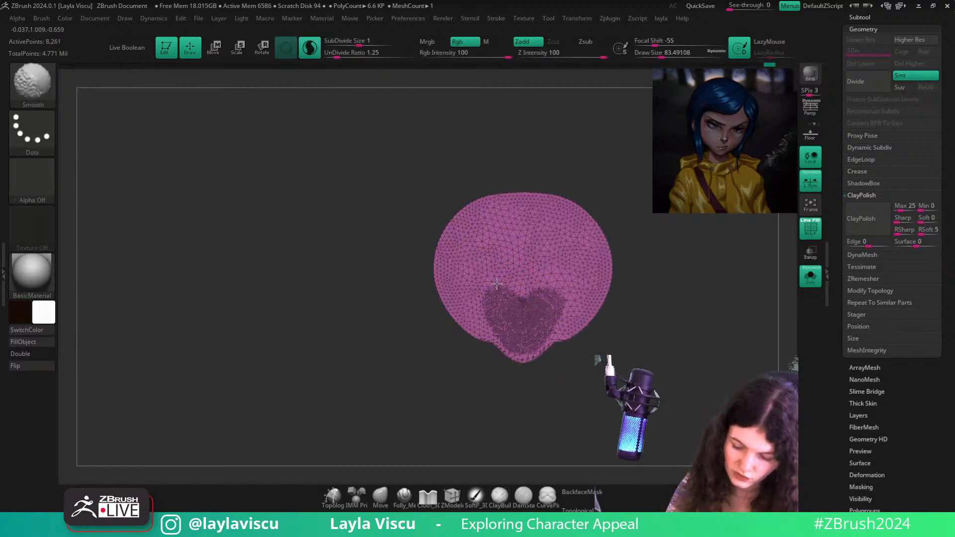
{"action": "left_click_drag", "start_coordinate": [501, 305], "coordinate": [525, 221], "text": "shift"}
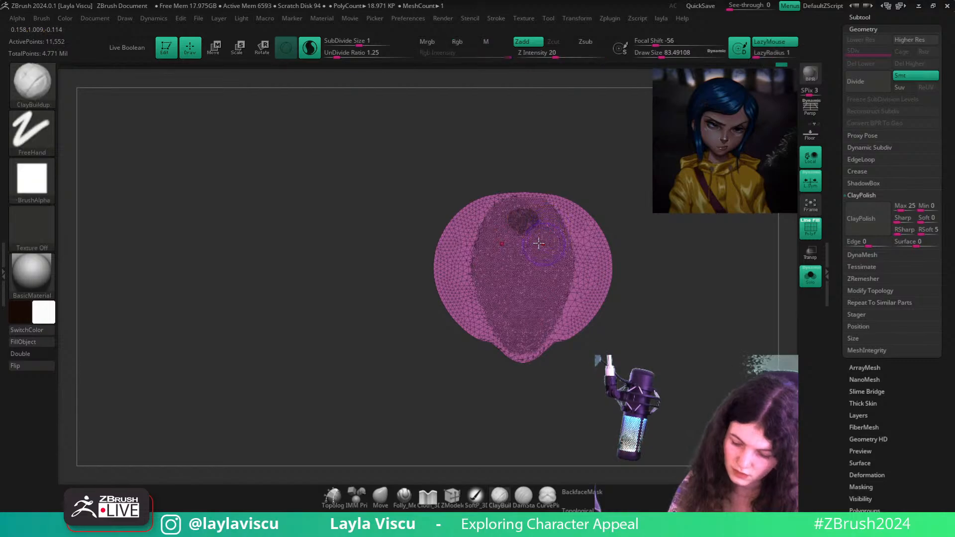
{"action": "left_click", "coordinate": [310, 50]}
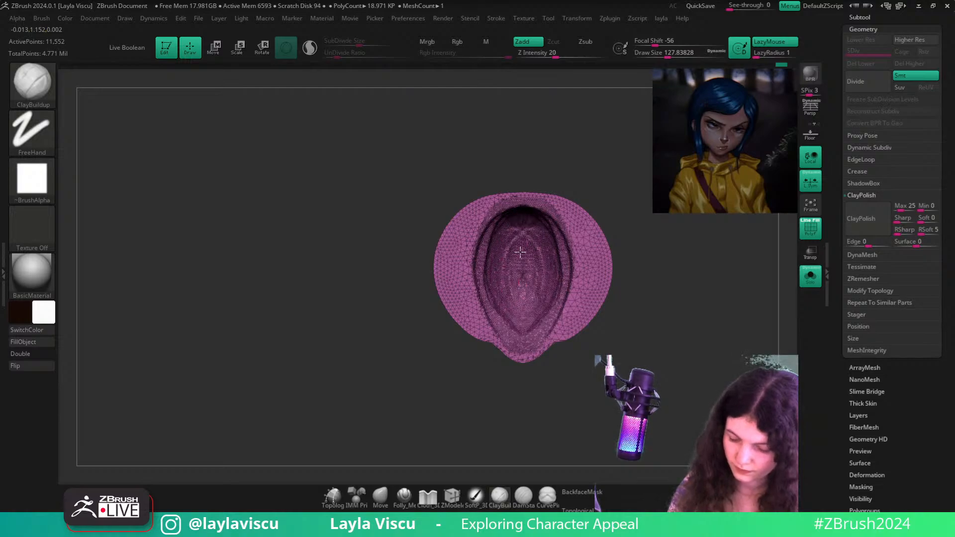
{"action": "mouse_move", "coordinate": [520, 252]}
{"action": "right_mouse_down"}
{"action": "mouse_move", "coordinate": [596, 234]}
{"action": "mouse_move", "coordinate": [511, 316]}
{"action": "right_mouse_up"}
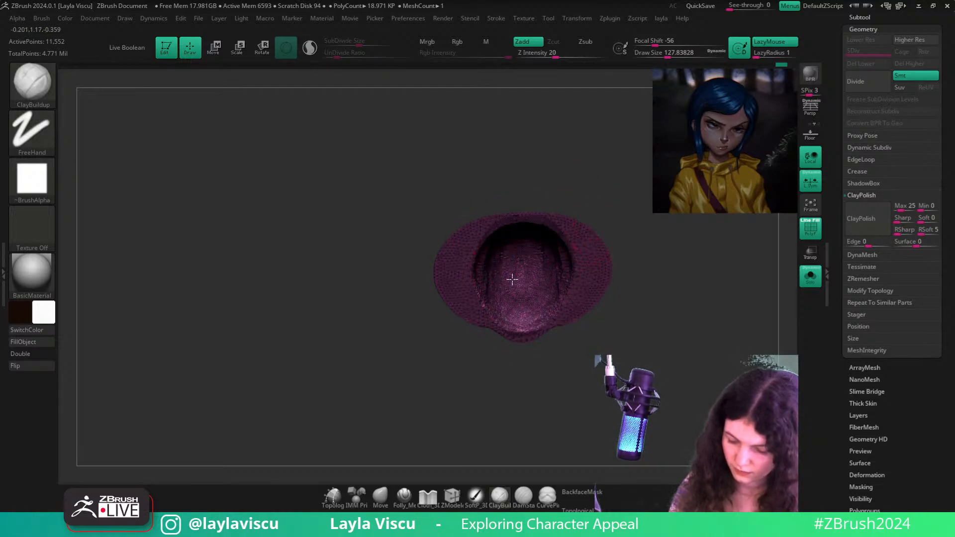
Select the Move brush at a draw size of about 158 and show the whole head from the front without wireframe
{"action": "right_click_drag", "start_coordinate": [627, 317], "coordinate": [633, 239]}
{"action": "key", "text": "b"}
{"action": "key", "text": "m"}
{"action": "key", "text": "v"}
{"action": "key", "text": "s"}
{"action": "left_click_drag", "start_coordinate": [549, 301], "coordinate": [554, 302]}
{"action": "key", "text": "Down"}
{"action": "mouse_move", "coordinate": [673, 283]}
{"action": "right_mouse_down"}
{"action": "mouse_move", "coordinate": [693, 247]}
{"action": "mouse_move", "coordinate": [693, 305]}
{"action": "mouse_move", "coordinate": [618, 308]}
{"action": "right_mouse_up"}
{"action": "key", "text": "shift+f"}
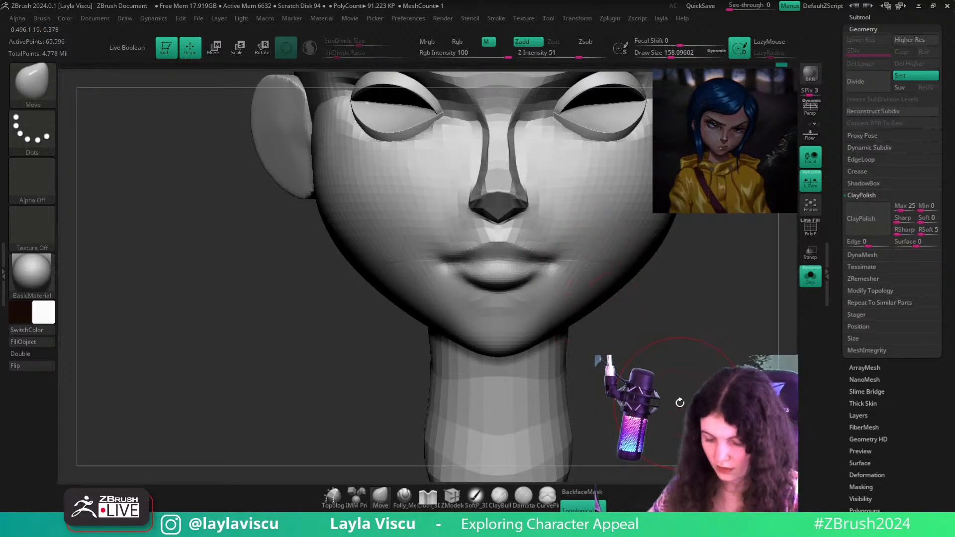
Isolate the upper section from below and adjust its cavity's front rim with the Move brush at a draw size of about 65
{"action": "right_click_drag", "start_coordinate": [502, 281], "coordinate": [597, 302]}
{"action": "mouse_move", "coordinate": [507, 238]}
{"action": "right_mouse_down"}
{"action": "mouse_move", "coordinate": [701, 323]}
{"action": "mouse_move", "coordinate": [690, 296]}
{"action": "mouse_move", "coordinate": [587, 289]}
{"action": "mouse_move", "coordinate": [701, 330]}
{"action": "mouse_move", "coordinate": [609, 320]}
{"action": "mouse_move", "coordinate": [631, 230]}
{"action": "mouse_move", "coordinate": [627, 243]}
{"action": "right_mouse_up"}
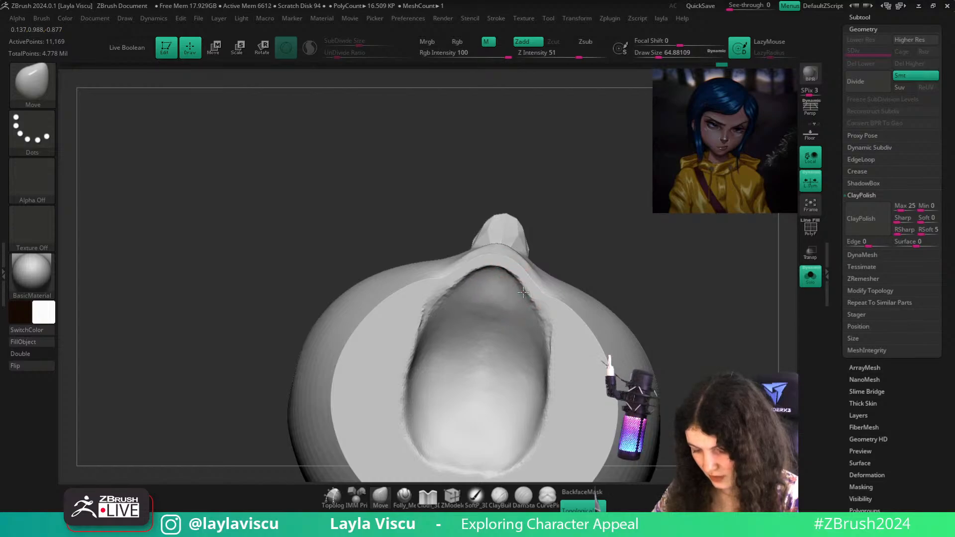
{"action": "right_click_drag", "start_coordinate": [495, 274], "coordinate": [601, 243]}
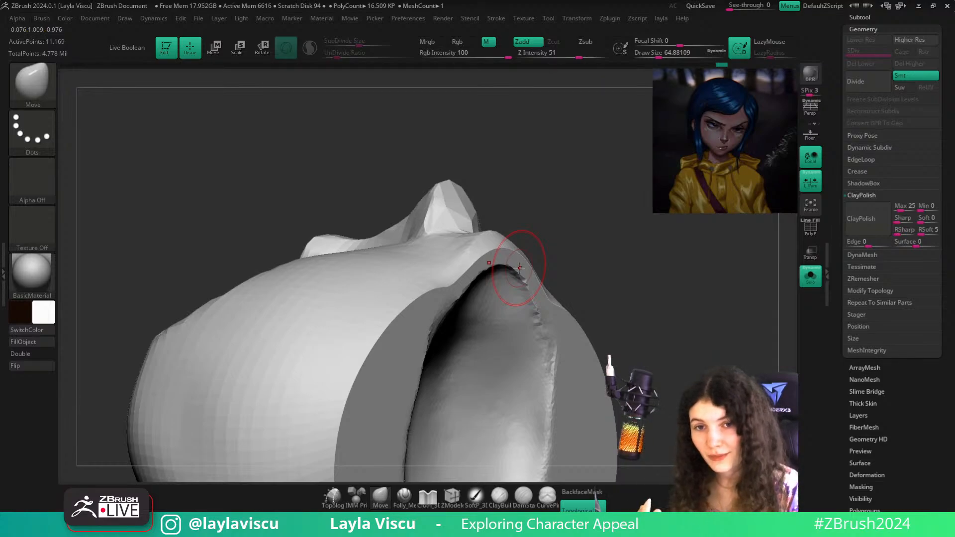
{"action": "key", "text": "b"}
{"action": "key", "text": "c"}
{"action": "key", "text": "b"}
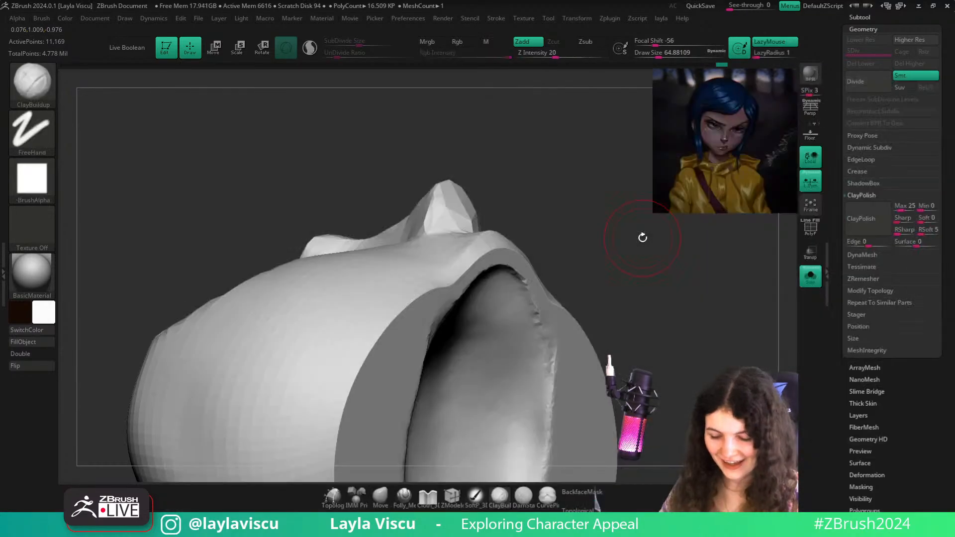
{"action": "key", "text": "v"}
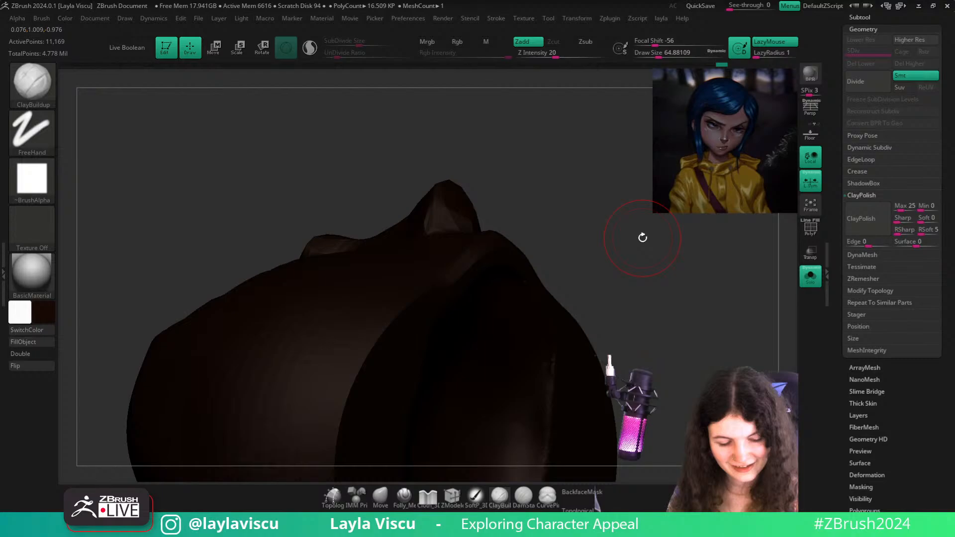
{"action": "left_click", "coordinate": [44, 335]}
Try to tighten the upper cavity's front rim with the Pinch brush at a draw size of about 65
{"action": "key", "text": "b"}
{"action": "key", "text": "p"}
{"action": "key", "text": "i"}
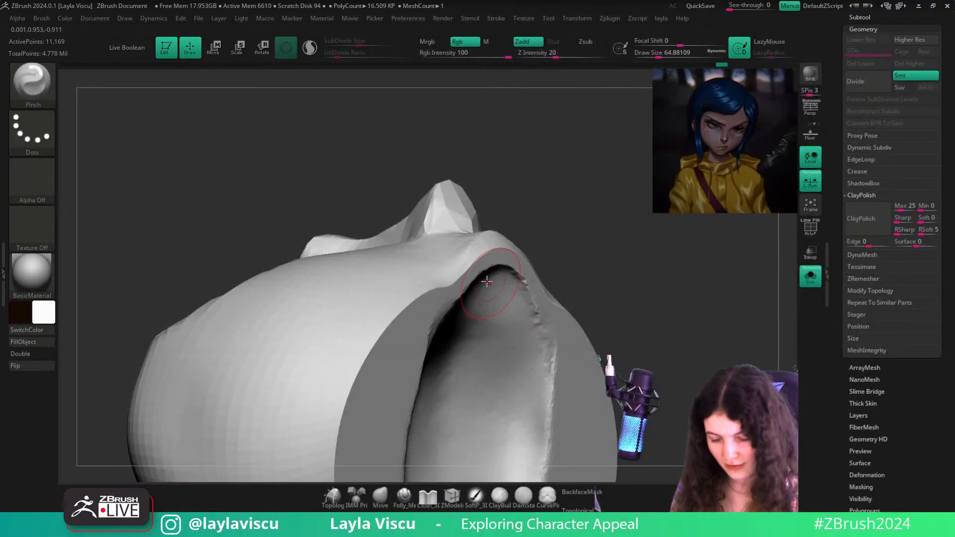
{"action": "mouse_move", "coordinate": [670, 259]}
{"action": "left_mouse_down"}
{"action": "mouse_move", "coordinate": [716, 277]}
{"action": "mouse_move", "coordinate": [478, 241]}
{"action": "left_mouse_up"}
{"action": "key", "text": "f"}
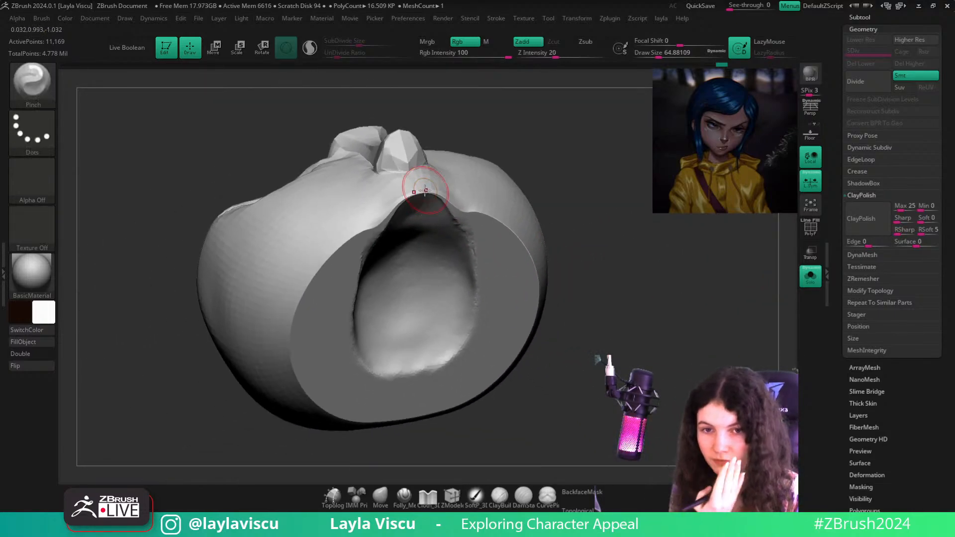
Deepen the front part of the upper section's mouth cavity with ClayBuildup and smooth the strokes
{"action": "mouse_move", "coordinate": [656, 299]}
{"action": "left_mouse_down"}
{"action": "mouse_move", "coordinate": [718, 328]}
{"action": "mouse_move", "coordinate": [676, 303]}
{"action": "left_mouse_up"}
{"action": "key", "text": "b"}
{"action": "key", "text": "c"}
{"action": "key", "text": "b"}
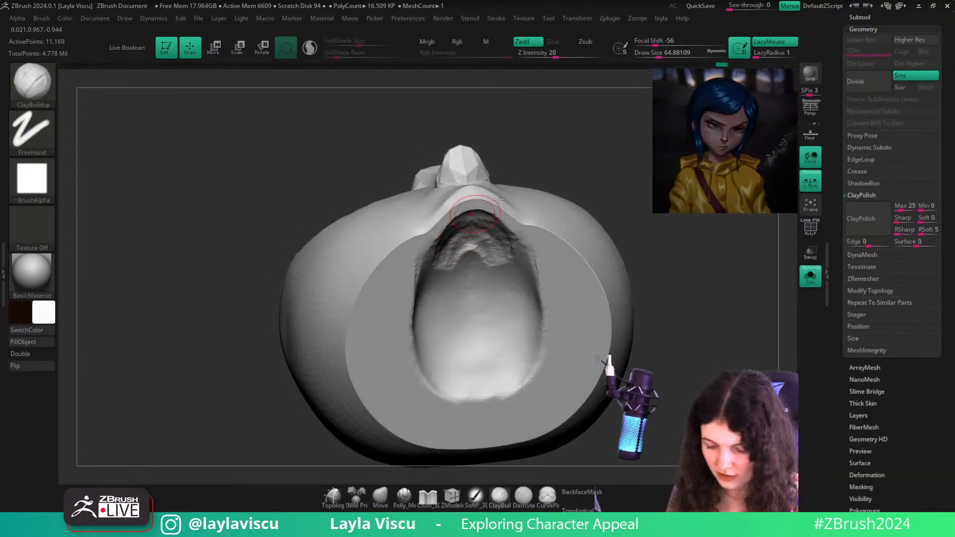
{"action": "left_click_drag", "start_coordinate": [498, 199], "coordinate": [479, 214]}
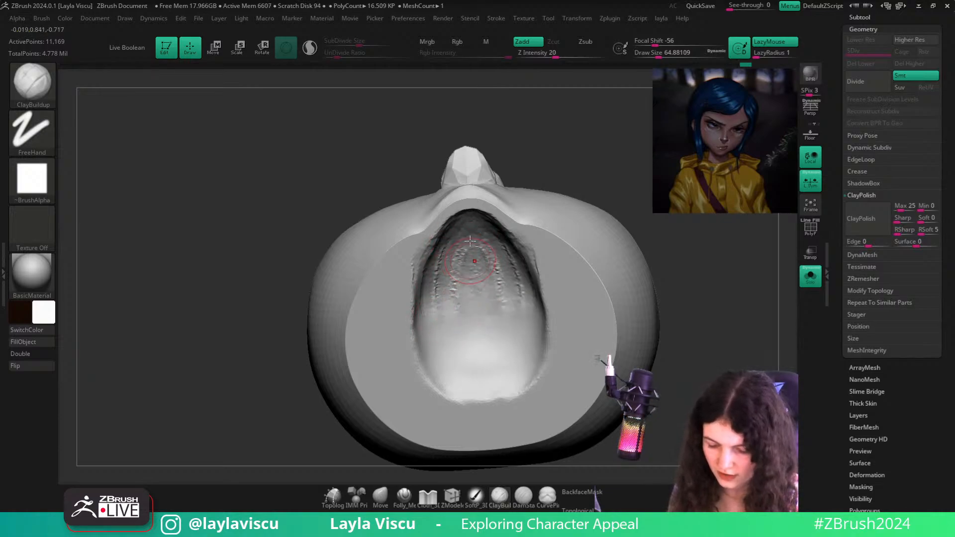
{"action": "key", "text": "shift"}
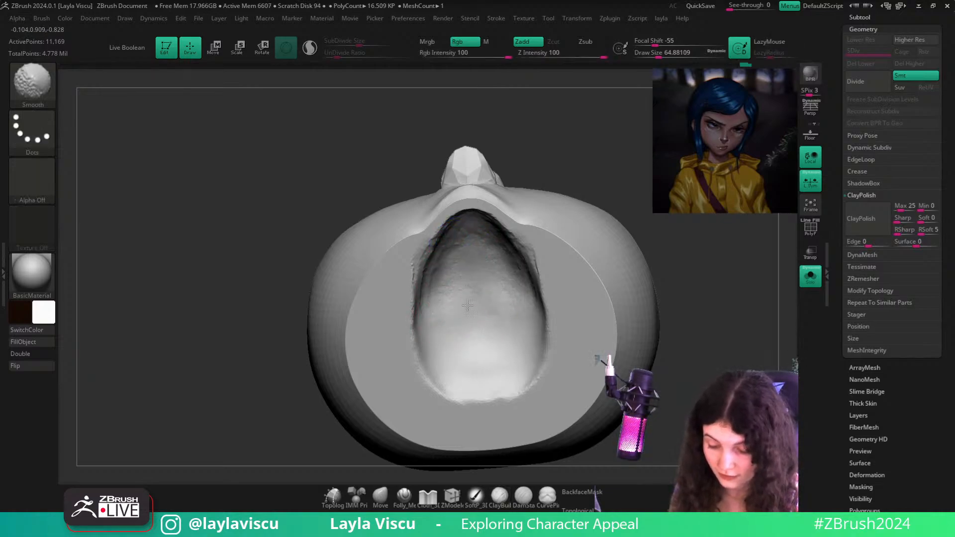
Isolate the lower head section and deepen its mouth cavity with ClayBuildup strokes at a draw size of about 65
{"action": "mouse_move", "coordinate": [673, 279]}
{"action": "left_mouse_down"}
{"action": "mouse_move", "coordinate": [699, 252]}
{"action": "mouse_move", "coordinate": [718, 334]}
{"action": "mouse_move", "coordinate": [658, 325]}
{"action": "left_mouse_up"}
{"action": "left_click", "coordinate": [485, 244], "text": "ctrl+shift"}
{"action": "left_click_drag", "start_coordinate": [620, 279], "coordinate": [645, 409]}
{"action": "right_click_drag", "start_coordinate": [494, 290], "coordinate": [542, 343], "text": "ctrl"}
{"action": "right_click_drag", "start_coordinate": [542, 343], "coordinate": [562, 390]}
{"action": "left_click_drag", "start_coordinate": [461, 295], "coordinate": [500, 320]}
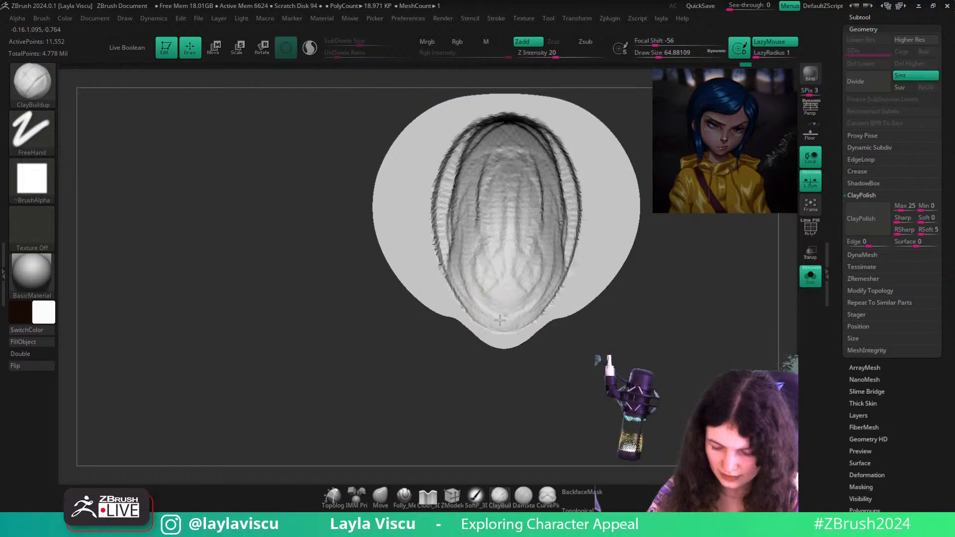
{"action": "mouse_move", "coordinate": [483, 258]}
{"action": "left_mouse_down"}
{"action": "mouse_move", "coordinate": [471, 167]}
{"action": "mouse_move", "coordinate": [465, 214]}
{"action": "left_mouse_up"}
{"action": "left_click_drag", "start_coordinate": [463, 157], "coordinate": [455, 271]}
{"action": "mouse_move", "coordinate": [448, 197]}
{"action": "left_mouse_down"}
{"action": "mouse_move", "coordinate": [455, 271]}
{"action": "mouse_move", "coordinate": [451, 197]}
{"action": "left_mouse_up"}
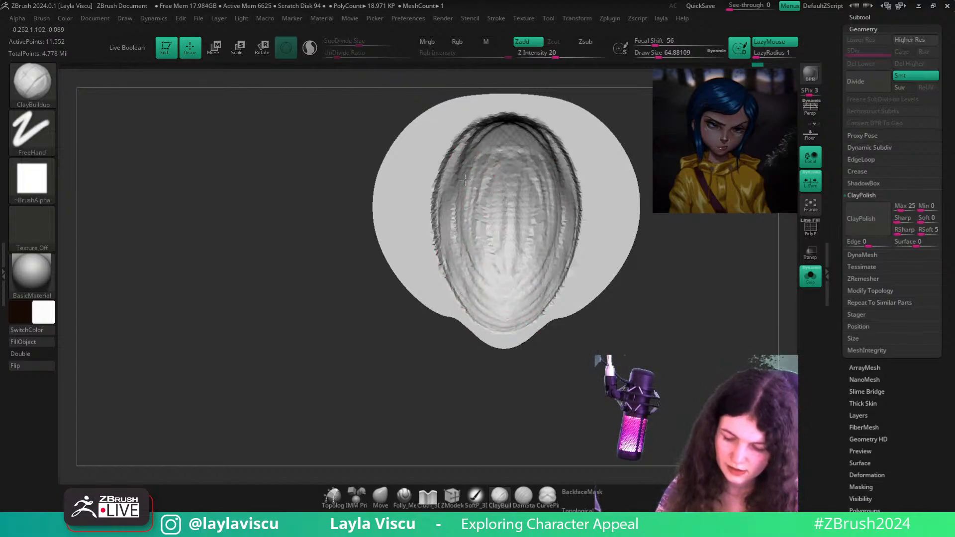
{"action": "left_click_drag", "start_coordinate": [458, 244], "coordinate": [459, 166]}
{"action": "left_click_drag", "start_coordinate": [452, 204], "coordinate": [479, 140]}
Show the whole head from the front, select the Move brush, and turn on perspective
{"action": "right_click_drag", "start_coordinate": [587, 318], "coordinate": [629, 347]}
{"action": "left_click", "coordinate": [691, 352], "text": "ctrl+shift"}
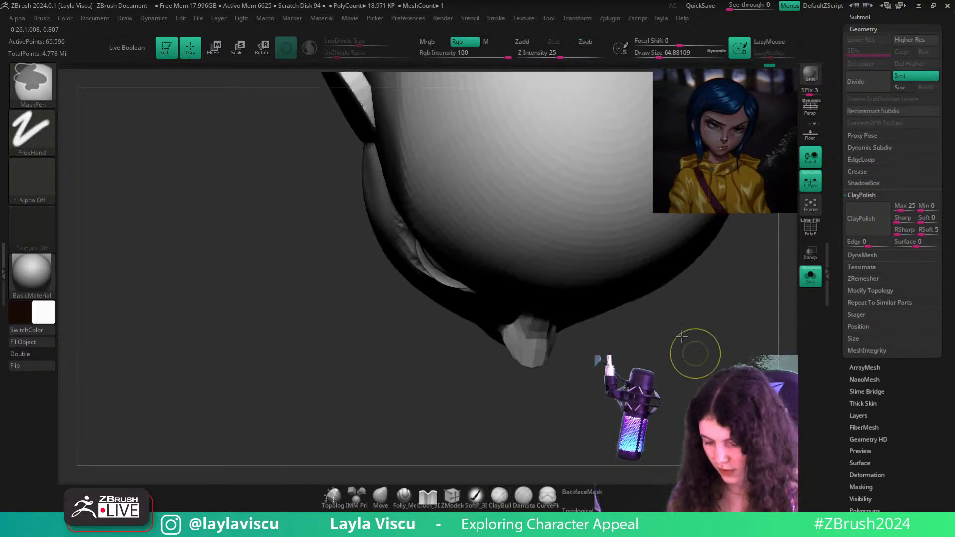
{"action": "right_click_drag", "start_coordinate": [694, 353], "coordinate": [667, 402], "text": "ctrl"}
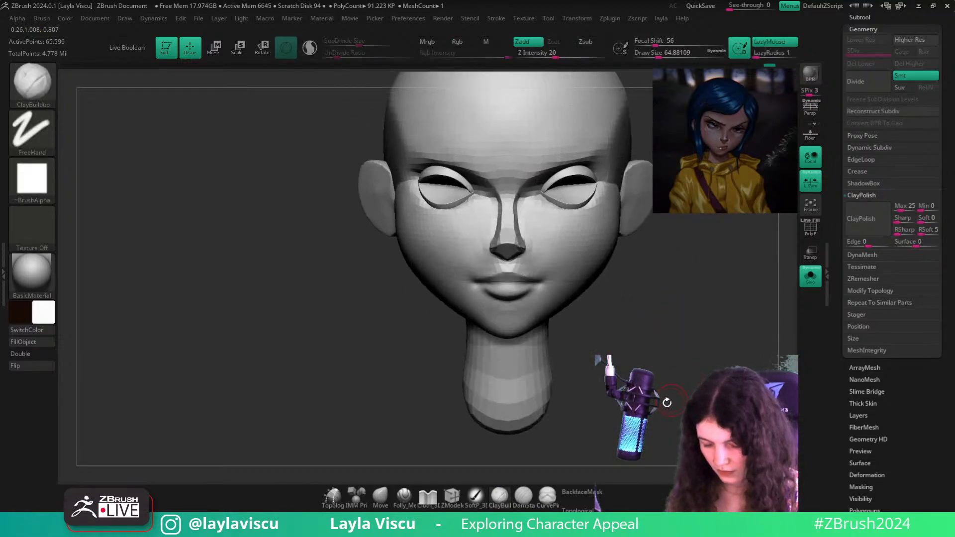
{"action": "left_click", "coordinate": [389, 500]}
{"action": "right_click_drag", "start_coordinate": [651, 337], "coordinate": [766, 126]}
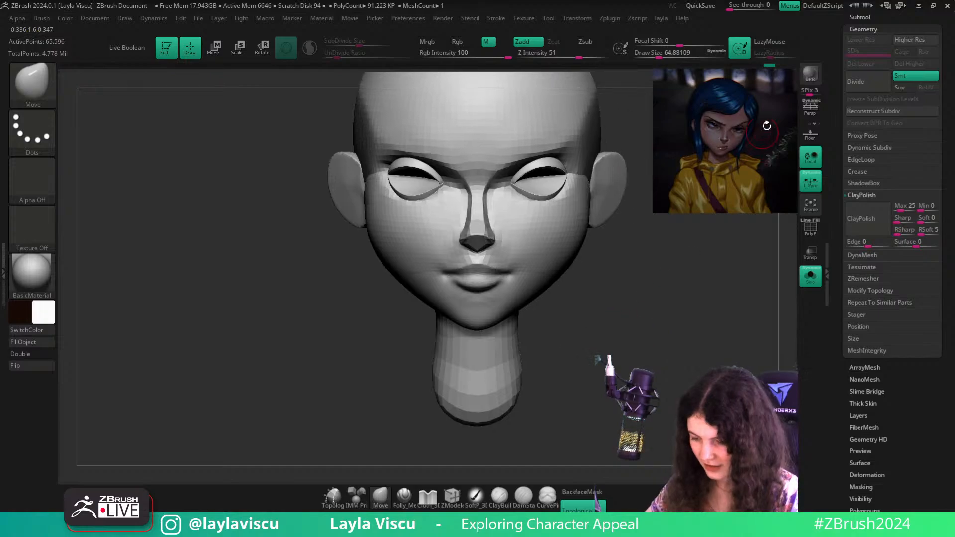
{"action": "left_click", "coordinate": [809, 112]}
{"action": "right_click_drag", "start_coordinate": [637, 331], "coordinate": [625, 329]}
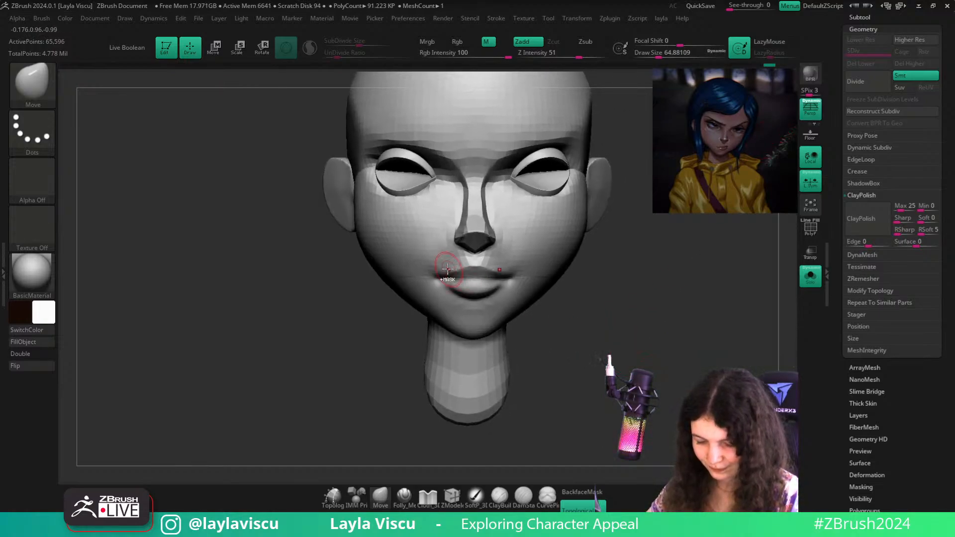
Set the Move brush's draw size to about 124 and check the head halves with the wireframe before hiding it again
{"action": "right_click_drag", "start_coordinate": [452, 267], "coordinate": [492, 293], "text": "ctrl"}
{"action": "key", "text": "s"}
{"action": "left_click_drag", "start_coordinate": [497, 295], "coordinate": [505, 297]}
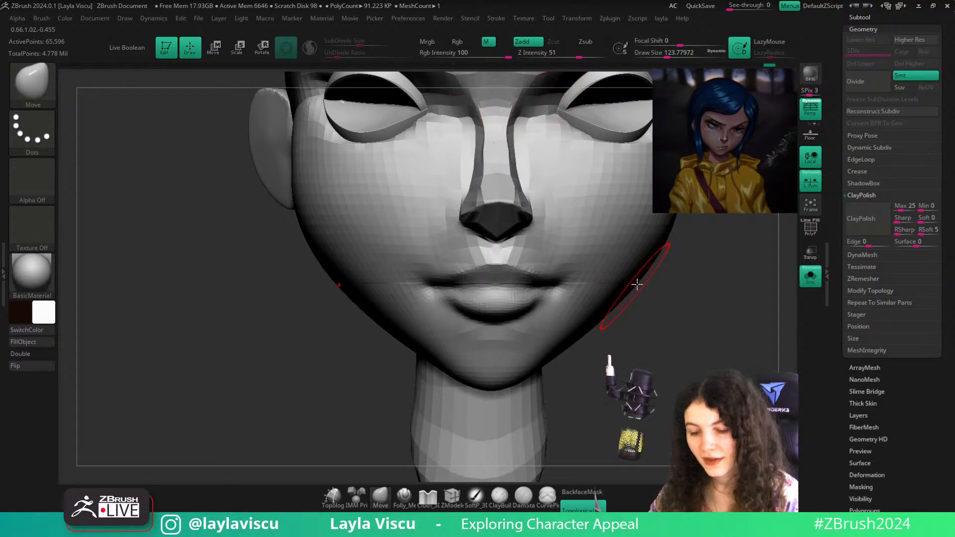
{"action": "mouse_move", "coordinate": [680, 347]}
{"action": "right_mouse_down", "text": "ctrl"}
{"action": "mouse_move", "coordinate": [654, 337]}
{"action": "mouse_move", "coordinate": [643, 362]}
{"action": "right_mouse_up", "text": "ctrl"}
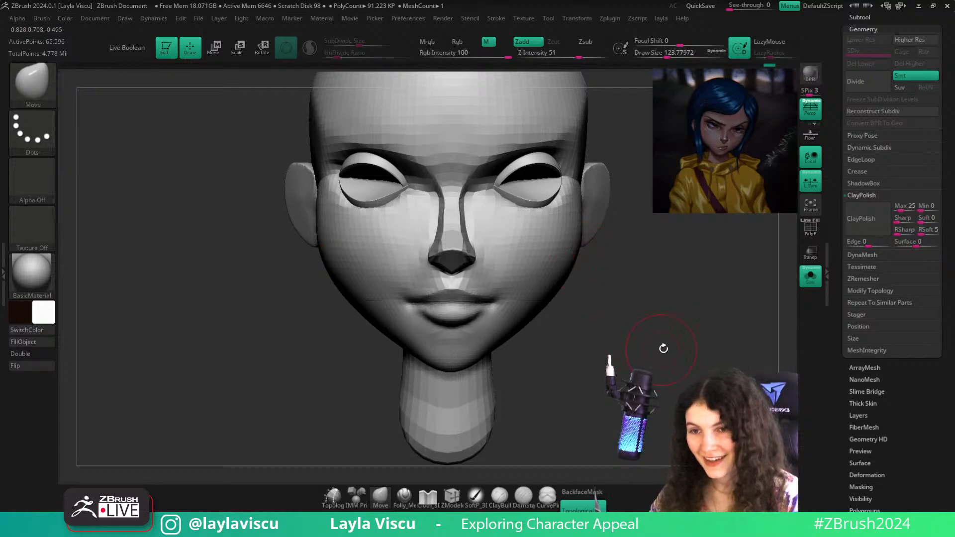
{"action": "right_click_drag", "start_coordinate": [663, 348], "coordinate": [628, 341], "text": "ctrl"}
{"action": "key", "text": "shift+f"}
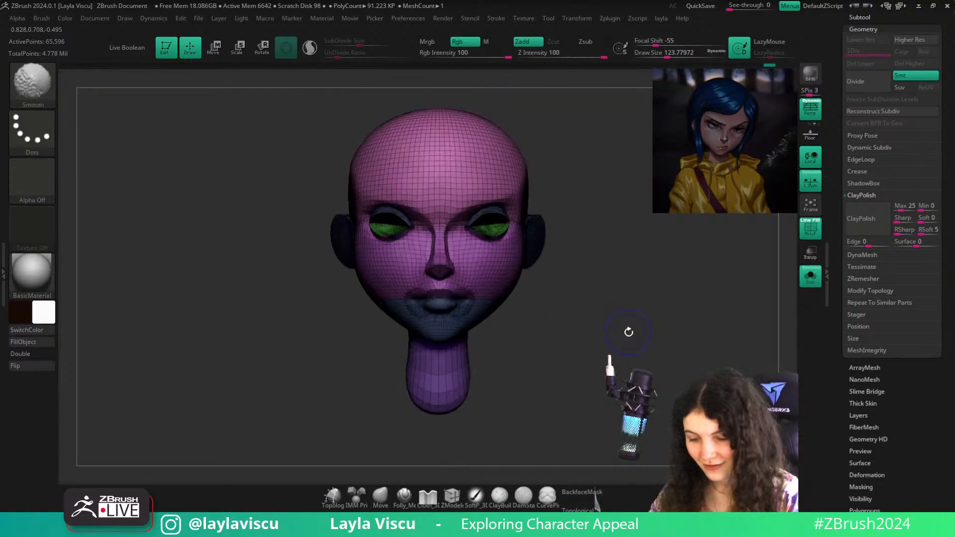
{"action": "key", "text": "shift+f"}
Save the tool over the existing coraline file in the zbrush folder
{"action": "left_click_drag", "start_coordinate": [951, 74], "coordinate": [950, 155]}
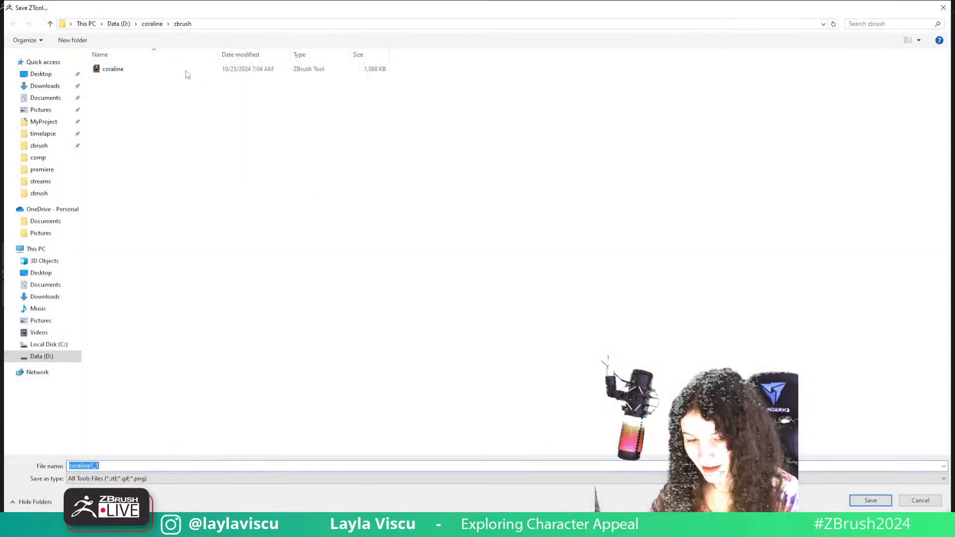
{"action": "double_click", "coordinate": [164, 68]}
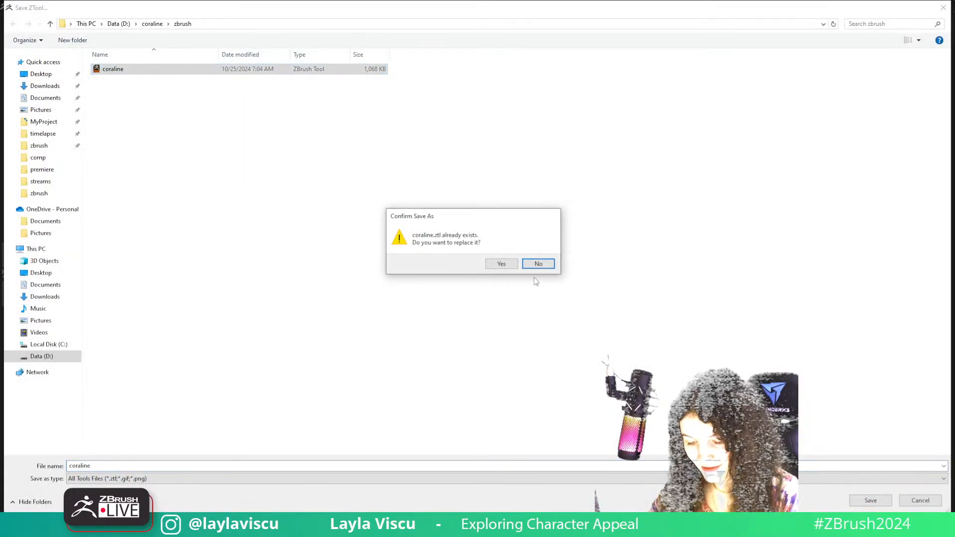
{"action": "left_click", "coordinate": [514, 267]}
Part the lips by raising the middle of the upper lip with the Move brush, checking the shape with the wireframe
{"action": "left_click_drag", "start_coordinate": [631, 320], "coordinate": [608, 337]}
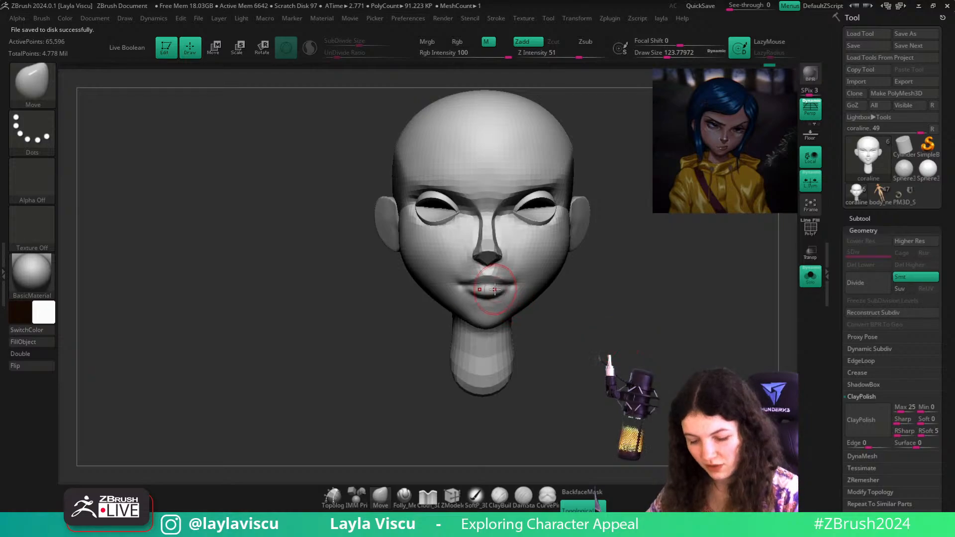
{"action": "right_click_drag", "start_coordinate": [495, 289], "coordinate": [502, 305], "text": "ctrl"}
{"action": "left_click_drag", "start_coordinate": [489, 294], "coordinate": [482, 275]}
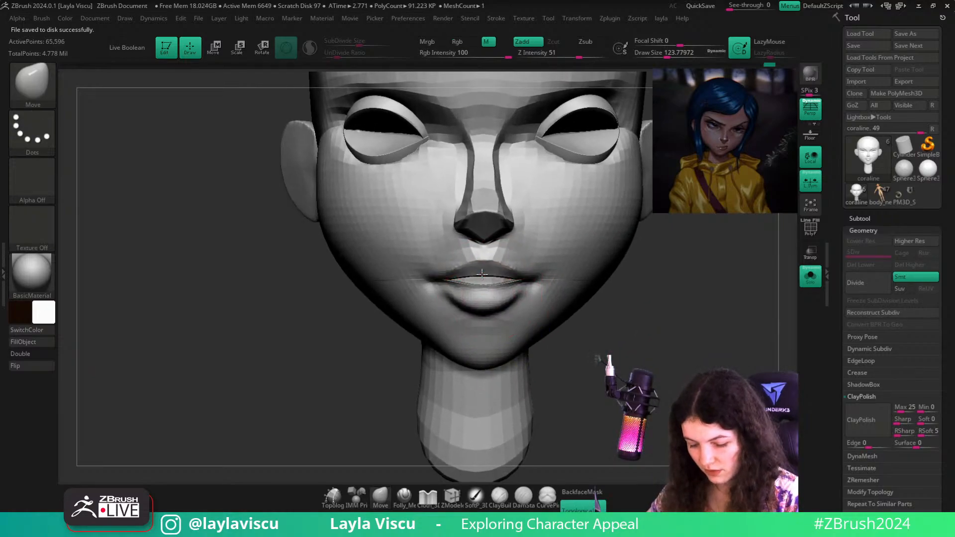
{"action": "left_click_drag", "start_coordinate": [581, 320], "coordinate": [645, 341]}
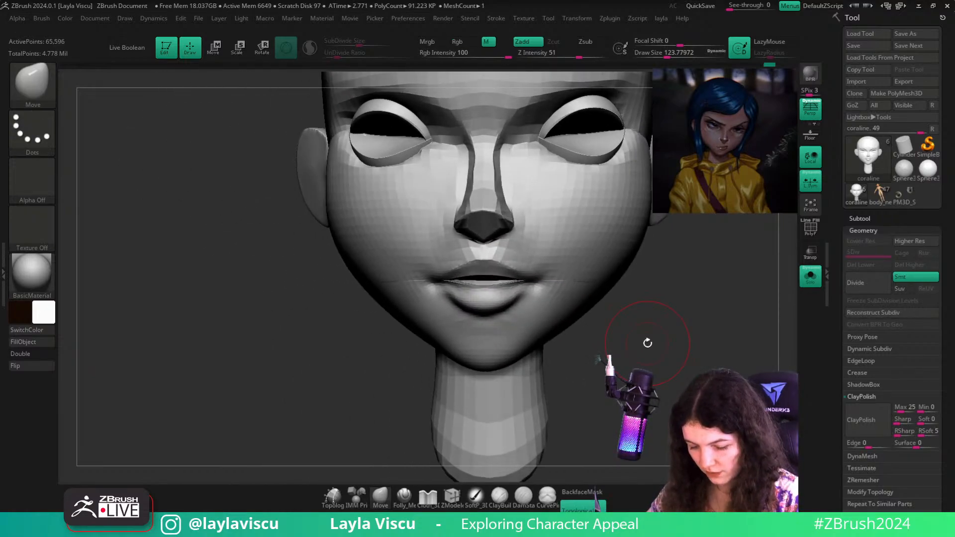
{"action": "key", "text": "shift+f"}
{"action": "right_click_drag", "start_coordinate": [492, 296], "coordinate": [466, 285], "text": "ctrl"}
{"action": "left_click_drag", "start_coordinate": [587, 328], "coordinate": [629, 338]}
{"action": "key", "text": "shift+f"}
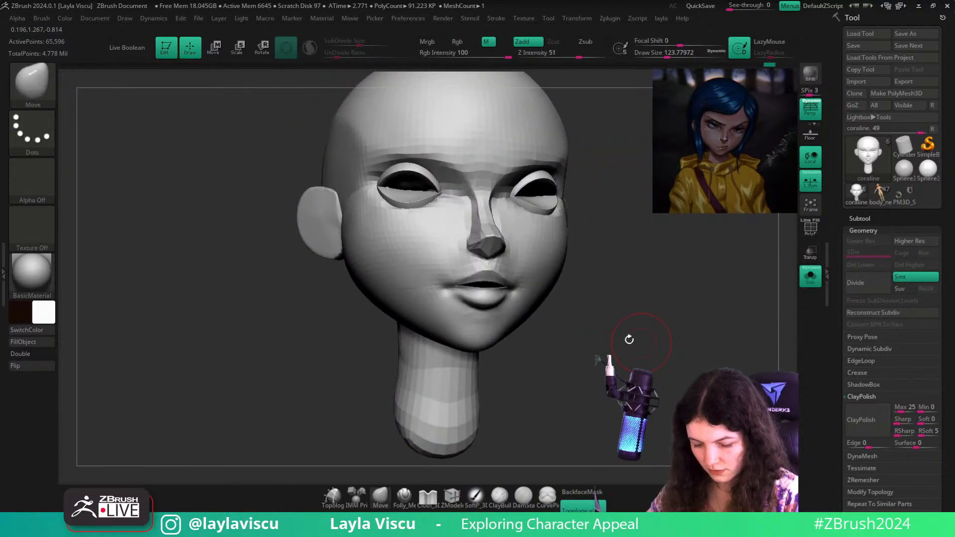
Reduce the Move brush's draw size to about 77 and tidy the seam at the corners of the mouth
{"action": "right_click_drag", "start_coordinate": [448, 283], "coordinate": [442, 307], "text": "ctrl"}
{"action": "key", "text": "s"}
{"action": "left_click_drag", "start_coordinate": [433, 284], "coordinate": [427, 283]}
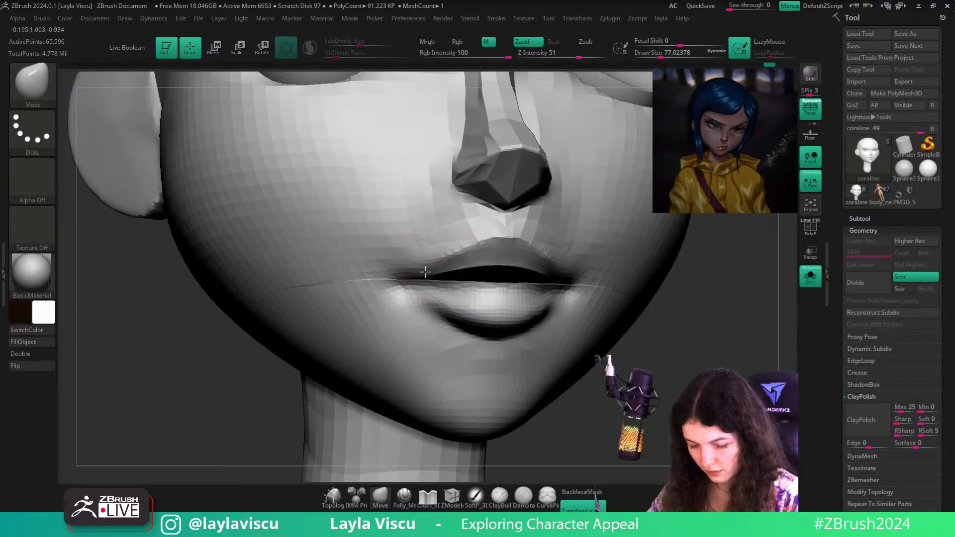
{"action": "mouse_move", "coordinate": [695, 349]}
{"action": "left_mouse_down"}
{"action": "mouse_move", "coordinate": [720, 347]}
{"action": "mouse_move", "coordinate": [729, 337]}
{"action": "mouse_move", "coordinate": [716, 326]}
{"action": "left_mouse_up"}
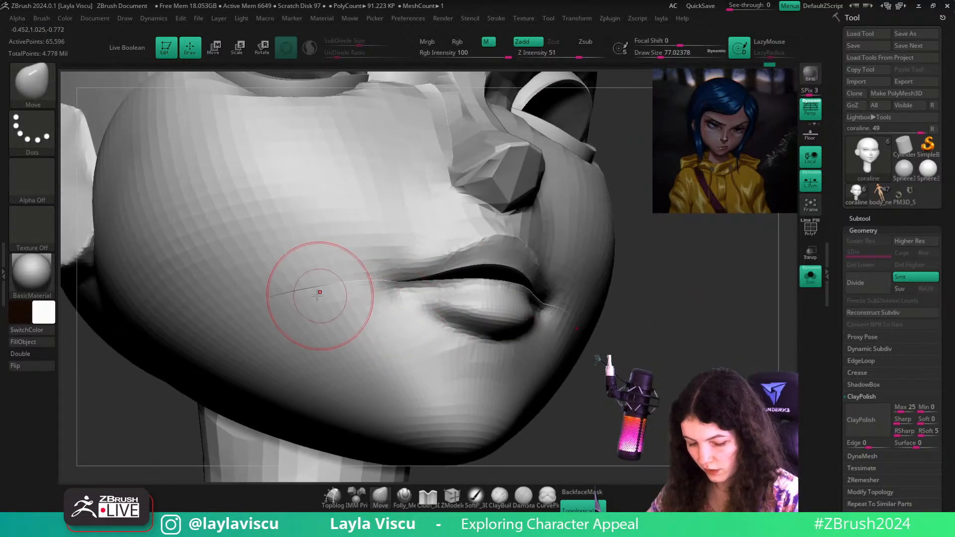
{"action": "left_click_drag", "start_coordinate": [703, 366], "coordinate": [660, 344]}
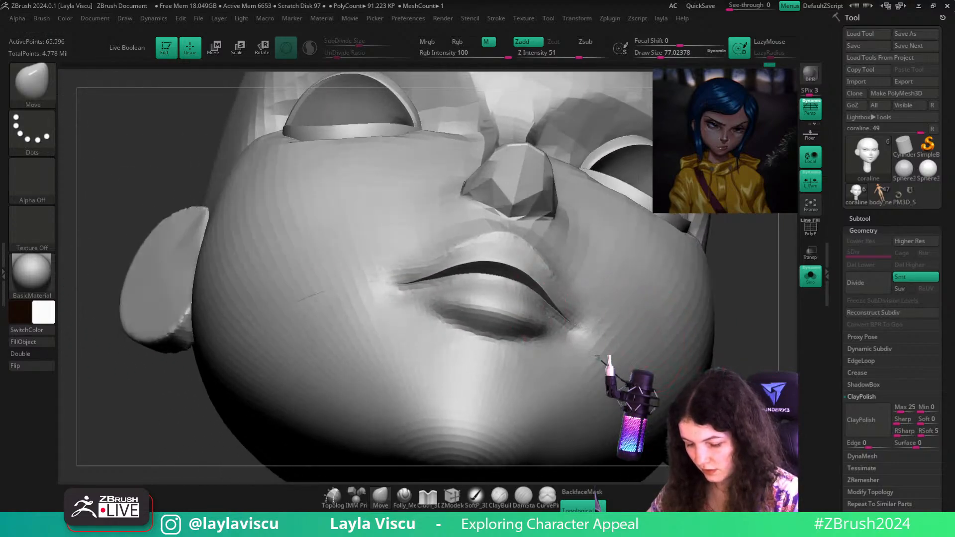
Reduce the draw size to about 39, then to about 18, and smooth the lower lip's edge toward the mouth corner
{"action": "mouse_move", "coordinate": [741, 318]}
{"action": "left_mouse_down"}
{"action": "mouse_move", "coordinate": [736, 378]}
{"action": "mouse_move", "coordinate": [753, 398]}
{"action": "mouse_move", "coordinate": [743, 396]}
{"action": "mouse_move", "coordinate": [715, 318]}
{"action": "mouse_move", "coordinate": [736, 331]}
{"action": "mouse_move", "coordinate": [721, 383]}
{"action": "left_mouse_up"}
{"action": "key", "text": "s"}
{"action": "left_click_drag", "start_coordinate": [587, 305], "coordinate": [571, 305]}
{"action": "left_click_drag", "start_coordinate": [721, 338], "coordinate": [721, 360]}
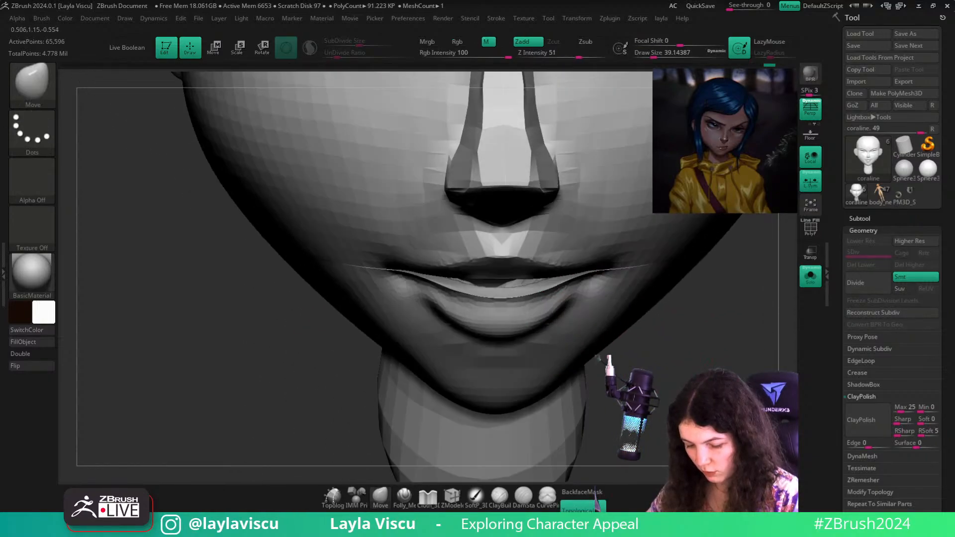
{"action": "right_click_drag", "start_coordinate": [589, 278], "coordinate": [590, 312], "text": "ctrl"}
{"action": "key", "text": "s"}
{"action": "left_click_drag", "start_coordinate": [592, 310], "coordinate": [583, 309]}
{"action": "left_click_drag", "start_coordinate": [646, 279], "coordinate": [597, 301], "text": "shift"}
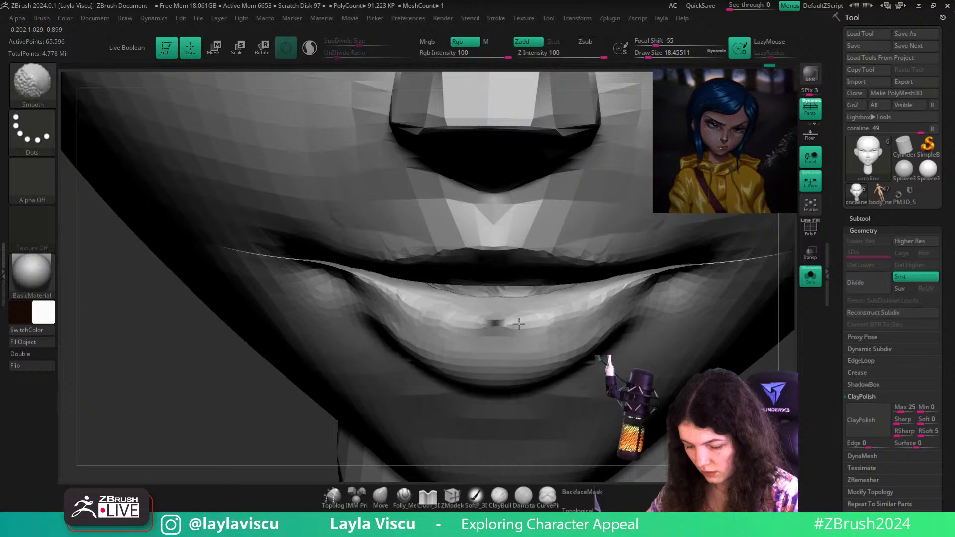
Smooth the lip edge at the mouth corner, checking the lips from below
{"action": "right_click_drag", "start_coordinate": [288, 368], "coordinate": [285, 300], "text": "ctrl"}
{"action": "mouse_move", "coordinate": [664, 377]}
{"action": "left_mouse_down"}
{"action": "mouse_move", "coordinate": [665, 358]}
{"action": "mouse_move", "coordinate": [651, 385]}
{"action": "left_mouse_up"}
{"action": "left_click_drag", "start_coordinate": [586, 390], "coordinate": [592, 331]}
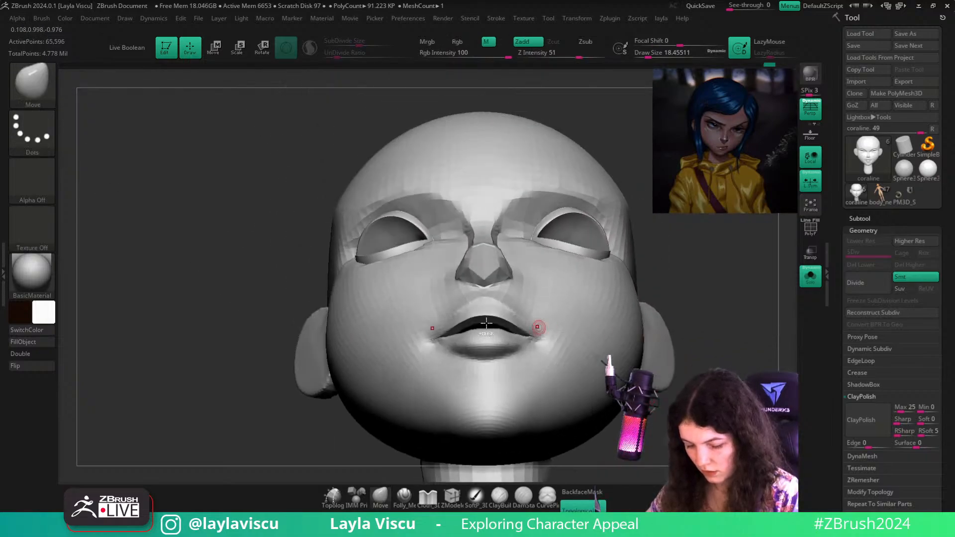
{"action": "right_click_drag", "start_coordinate": [447, 324], "coordinate": [449, 351], "text": "ctrl"}
{"action": "left_click_drag", "start_coordinate": [442, 338], "coordinate": [477, 318], "text": "shift"}
{"action": "right_click_drag", "start_coordinate": [570, 318], "coordinate": [570, 285], "text": "ctrl"}
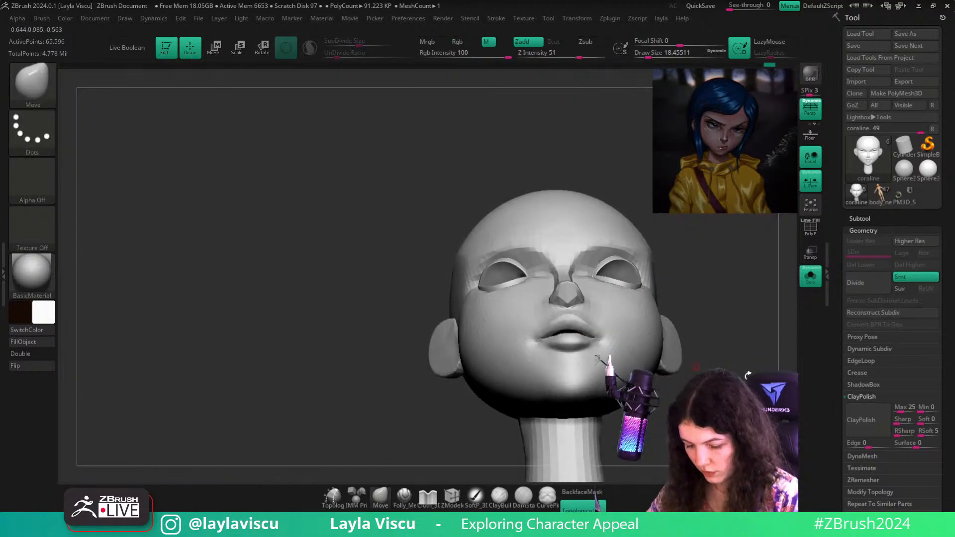
Check the face from the front and change the material to SkinShade4
{"action": "left_click_drag", "start_coordinate": [716, 368], "coordinate": [632, 340]}
{"action": "right_click_drag", "start_coordinate": [672, 323], "coordinate": [674, 341], "text": "ctrl"}
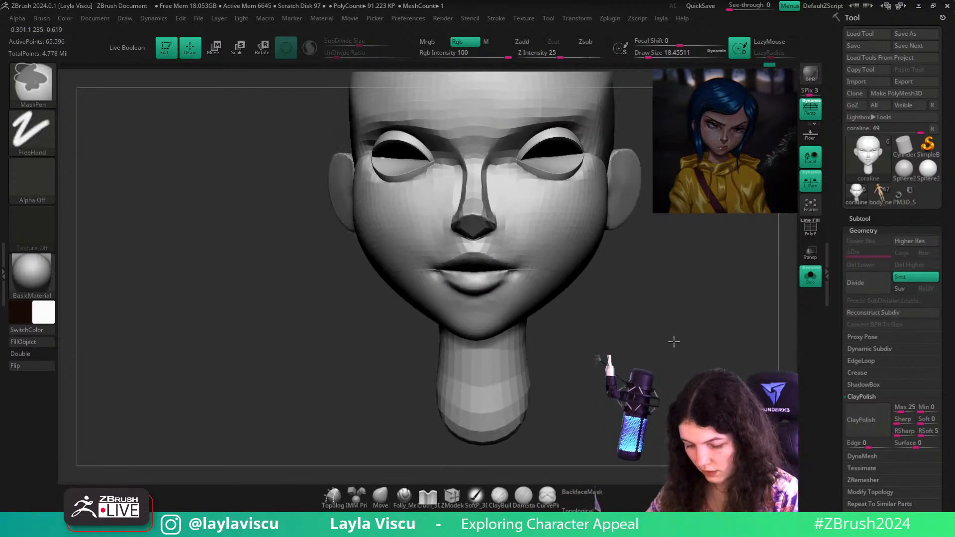
{"action": "left_click_drag", "start_coordinate": [673, 341], "coordinate": [673, 361]}
{"action": "right_click_drag", "start_coordinate": [674, 361], "coordinate": [666, 325], "text": "ctrl"}
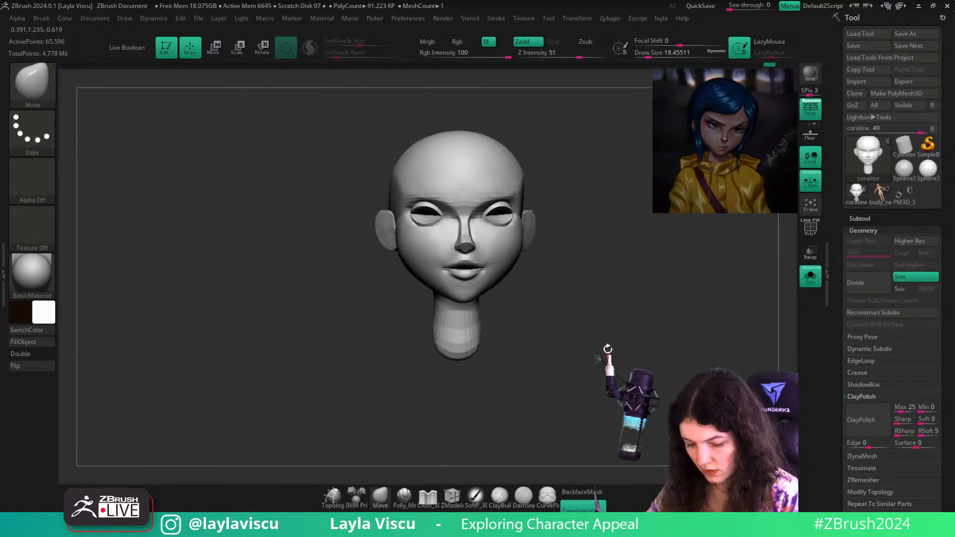
{"action": "left_click_drag", "start_coordinate": [616, 269], "coordinate": [609, 278]}
{"action": "right_click_drag", "start_coordinate": [609, 279], "coordinate": [606, 316], "text": "ctrl"}
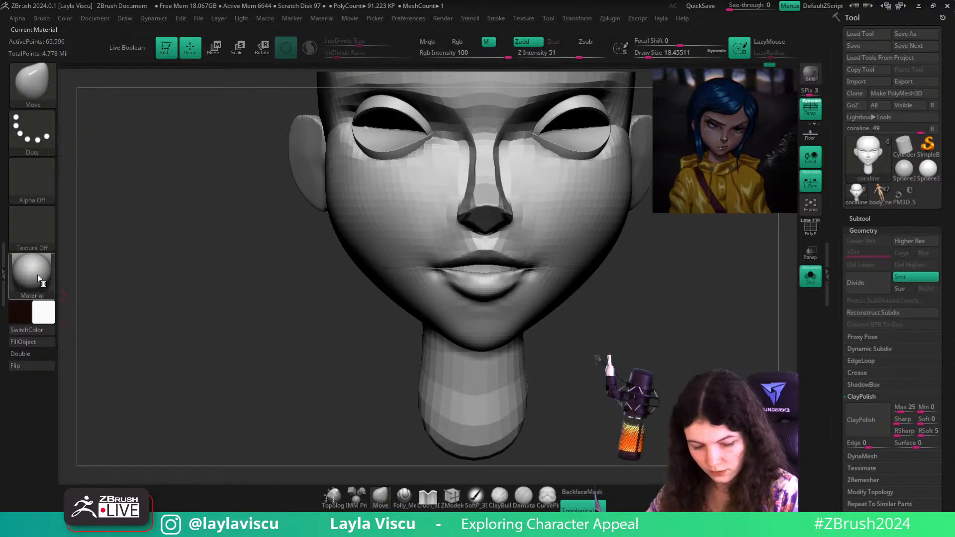
{"action": "left_click", "coordinate": [38, 275]}
{"action": "left_click", "coordinate": [377, 210]}
Turn on the wireframe and examine the mouth and the split between the head halves from the front and side
{"action": "right_click_drag", "start_coordinate": [550, 318], "coordinate": [601, 361], "text": "ctrl"}
{"action": "key", "text": "shift+f"}
{"action": "right_click_drag", "start_coordinate": [655, 396], "coordinate": [654, 384], "text": "ctrl"}
{"action": "mouse_move", "coordinate": [654, 384]}
{"action": "left_mouse_down"}
{"action": "mouse_move", "coordinate": [654, 418]}
{"action": "mouse_move", "coordinate": [656, 395]}
{"action": "left_mouse_up"}
{"action": "right_click_drag", "start_coordinate": [656, 395], "coordinate": [603, 362], "text": "ctrl"}
{"action": "left_click_drag", "start_coordinate": [603, 362], "coordinate": [676, 373]}
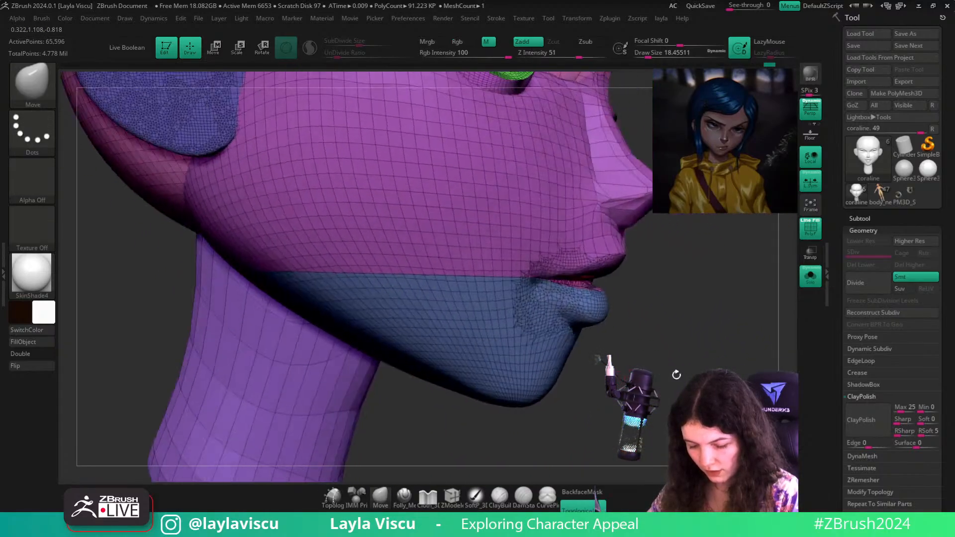
{"action": "right_click_drag", "start_coordinate": [676, 373], "coordinate": [590, 392], "text": "ctrl"}
{"action": "left_click_drag", "start_coordinate": [590, 393], "coordinate": [608, 390]}
Isolate the neck, clip its upper end along a diagonal line with ClipCurve, and show the full head again
{"action": "left_click", "coordinate": [469, 339], "text": "ctrl+shift"}
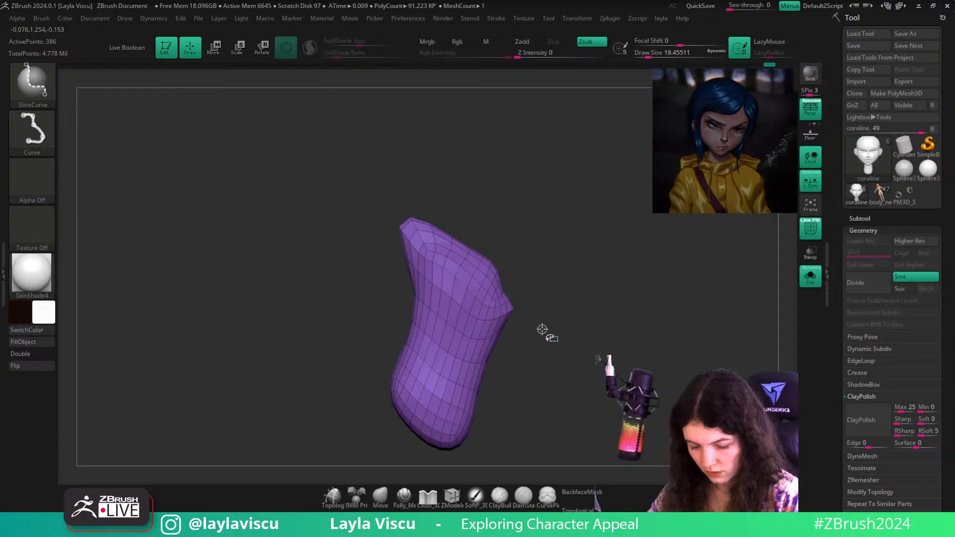
{"action": "left_click", "coordinate": [36, 95]}
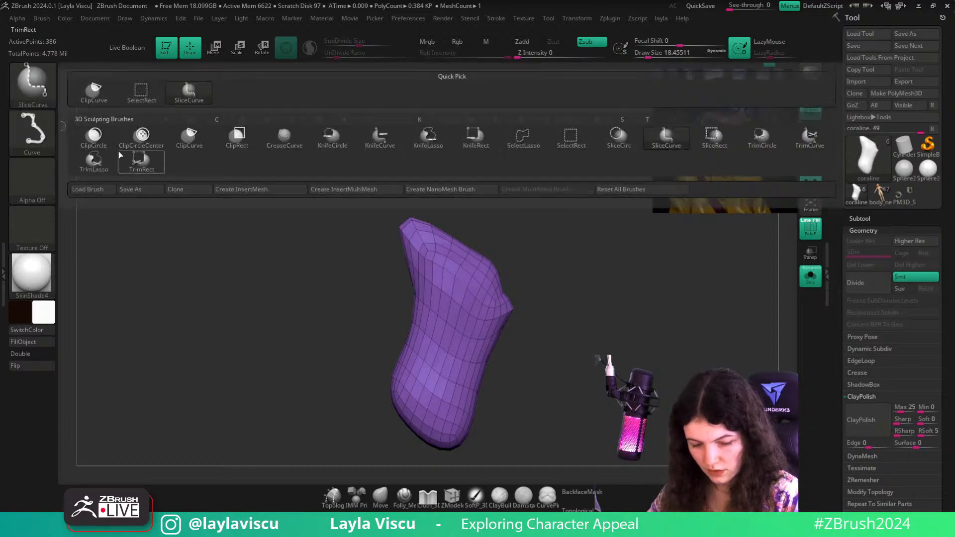
{"action": "left_click", "coordinate": [189, 138]}
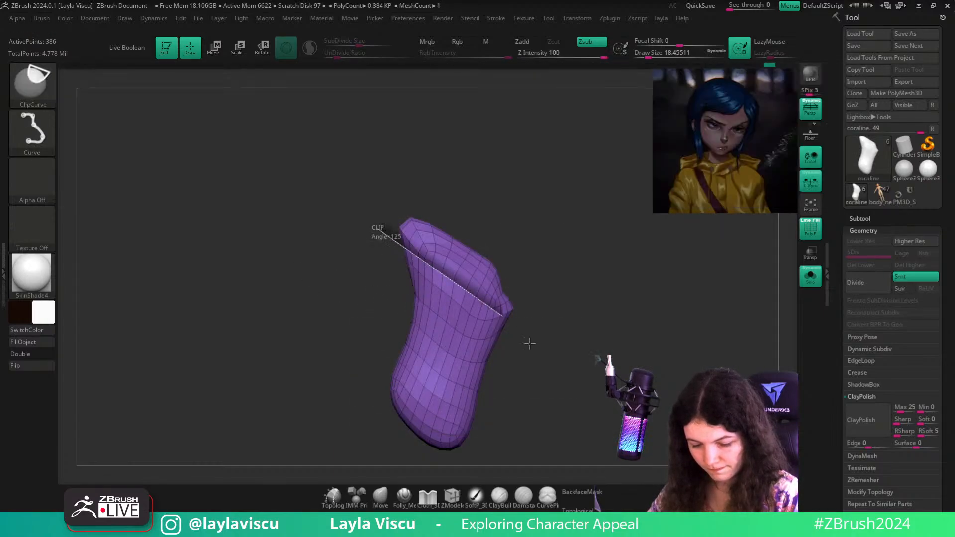
{"action": "left_click", "coordinate": [577, 379], "text": "ctrl+shift"}
{"action": "left_click_drag", "start_coordinate": [576, 379], "coordinate": [455, 298]}
Check the mouth opening, isolate the lower jaw piece, and enlarge the Move brush's draw size to about 293
{"action": "scroll", "coordinate": [454, 298], "scroll_direction": "up", "scroll_amount": 6}
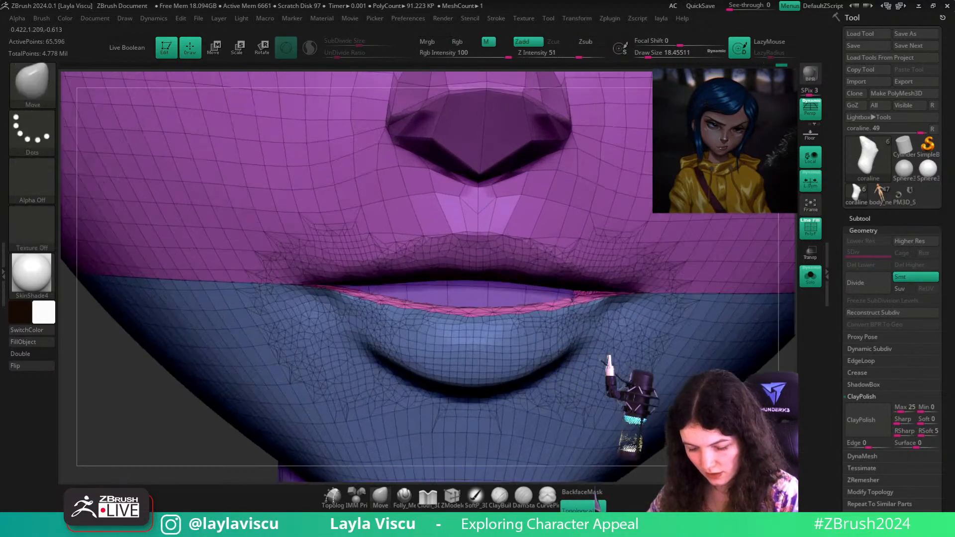
{"action": "scroll", "coordinate": [476, 315], "scroll_direction": "down", "scroll_amount": 6}
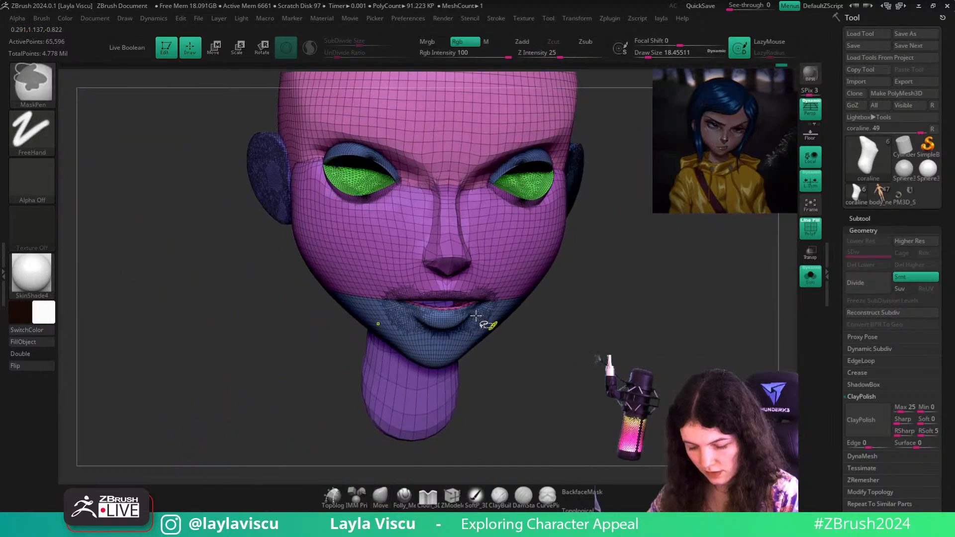
{"action": "left_click", "coordinate": [476, 314], "text": "ctrl+shift"}
{"action": "left_click_drag", "start_coordinate": [477, 320], "coordinate": [584, 382]}
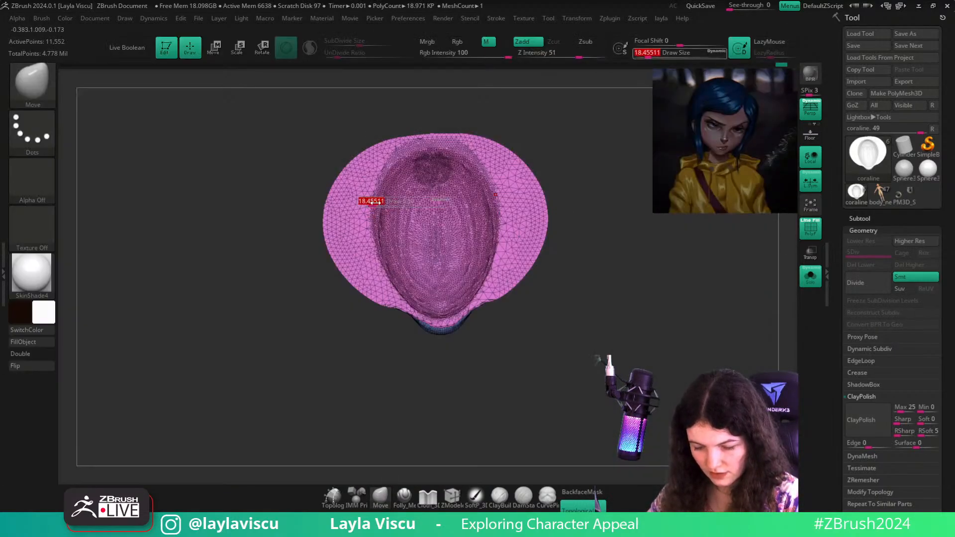
{"action": "left_click_drag", "start_coordinate": [371, 201], "coordinate": [415, 212]}
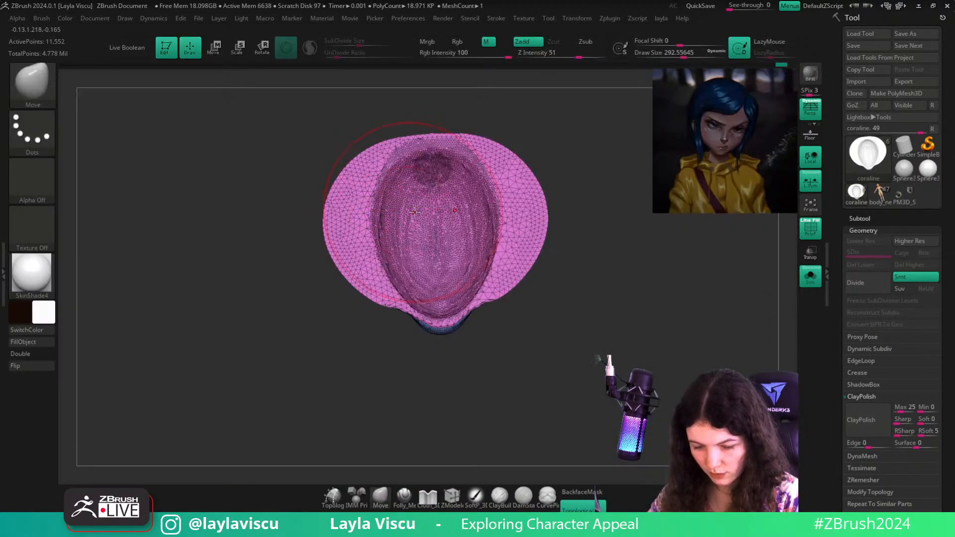
Hide the wireframe and push the back of the jaw's mouth cavity forward with the Move brush, reducing the draw size to about 140
{"action": "key", "text": "shift+f"}
{"action": "right_click_drag", "start_coordinate": [509, 219], "coordinate": [442, 233]}
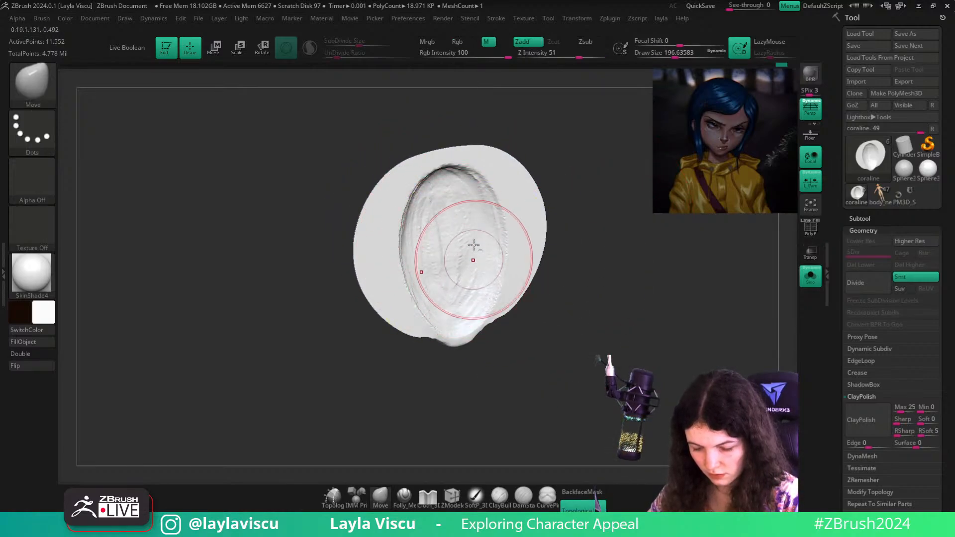
{"action": "mouse_move", "coordinate": [450, 194]}
{"action": "right_mouse_down"}
{"action": "mouse_move", "coordinate": [616, 254]}
{"action": "mouse_move", "coordinate": [437, 234]}
{"action": "mouse_move", "coordinate": [449, 187]}
{"action": "right_mouse_up"}
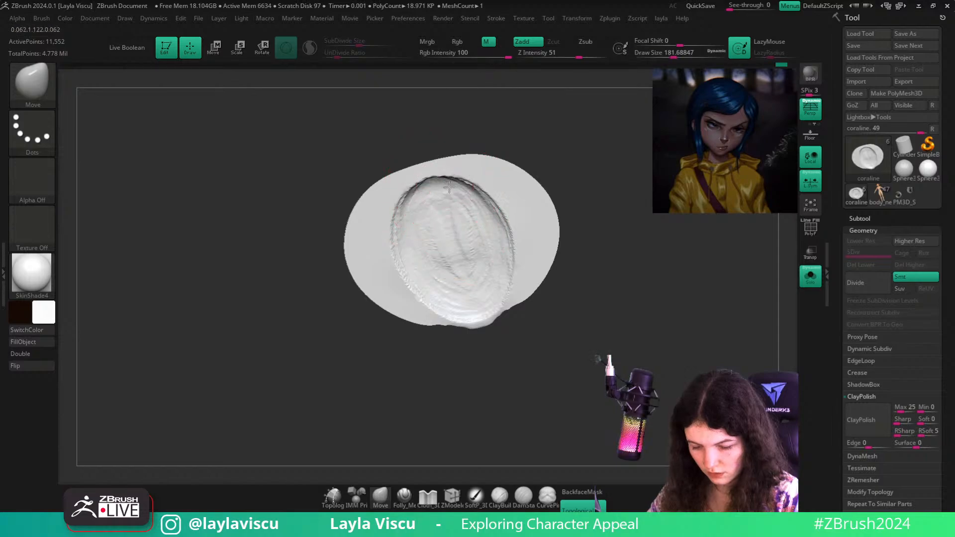
{"action": "right_click_drag", "start_coordinate": [622, 232], "coordinate": [442, 194]}
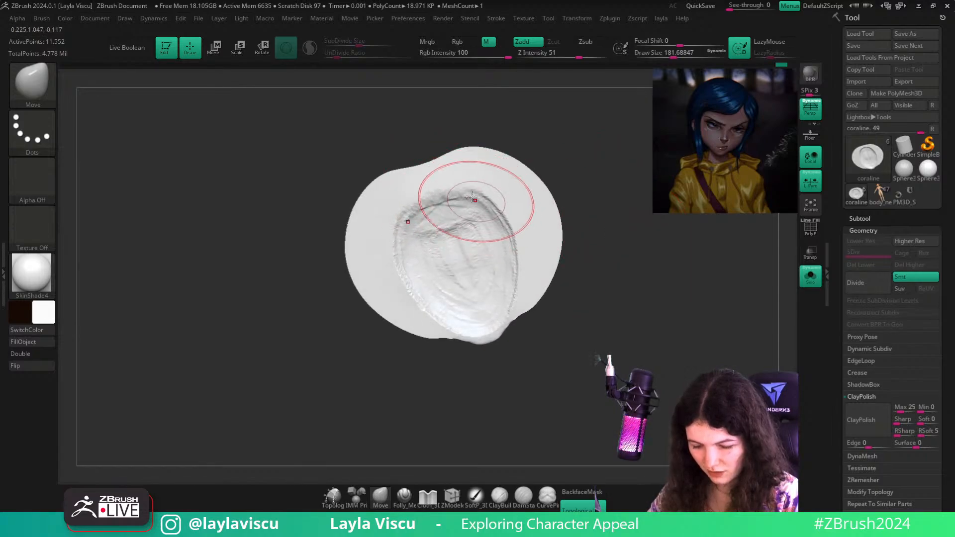
{"action": "right_click_drag", "start_coordinate": [681, 269], "coordinate": [555, 262]}
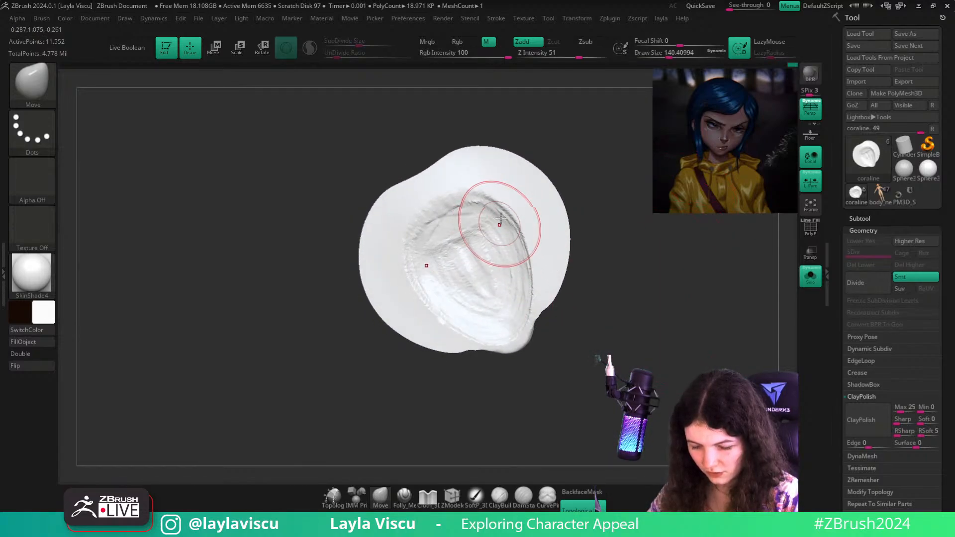
{"action": "right_click_drag", "start_coordinate": [615, 221], "coordinate": [450, 229]}
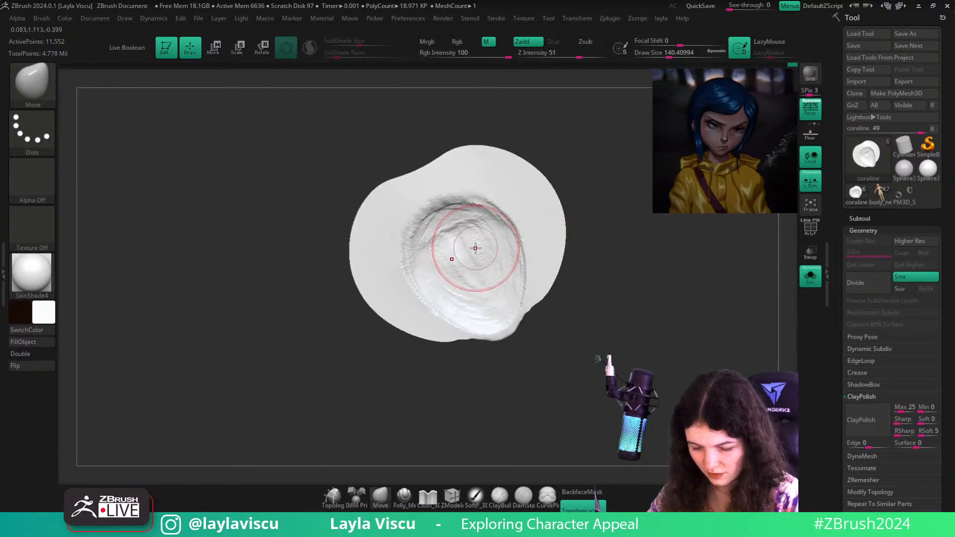
Show the full head with the wireframe and isolate the upper face piece to view its mouth cavity from below
{"action": "left_click", "coordinate": [622, 246], "text": "ctrl+shift"}
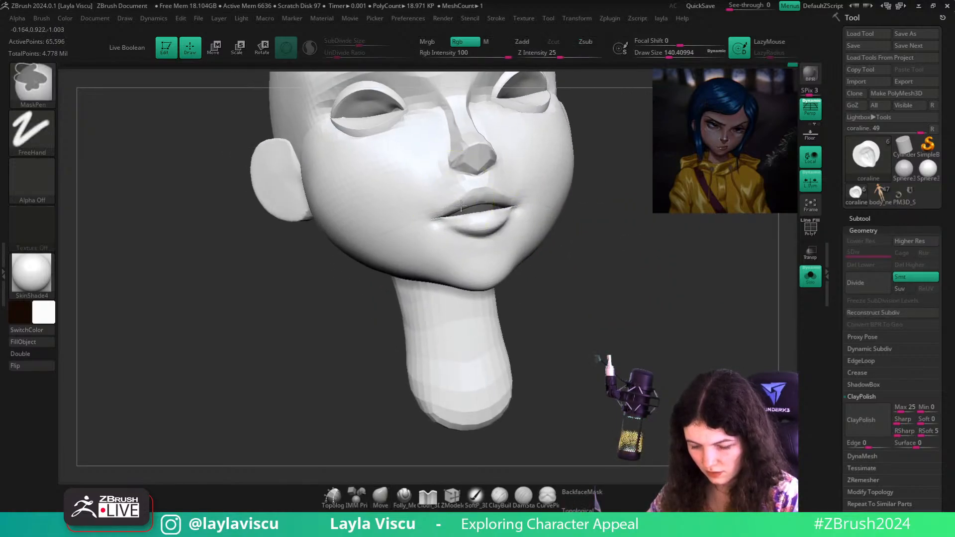
{"action": "right_click_drag", "start_coordinate": [461, 205], "coordinate": [660, 373], "text": "ctrl"}
{"action": "key", "text": "shift+f"}
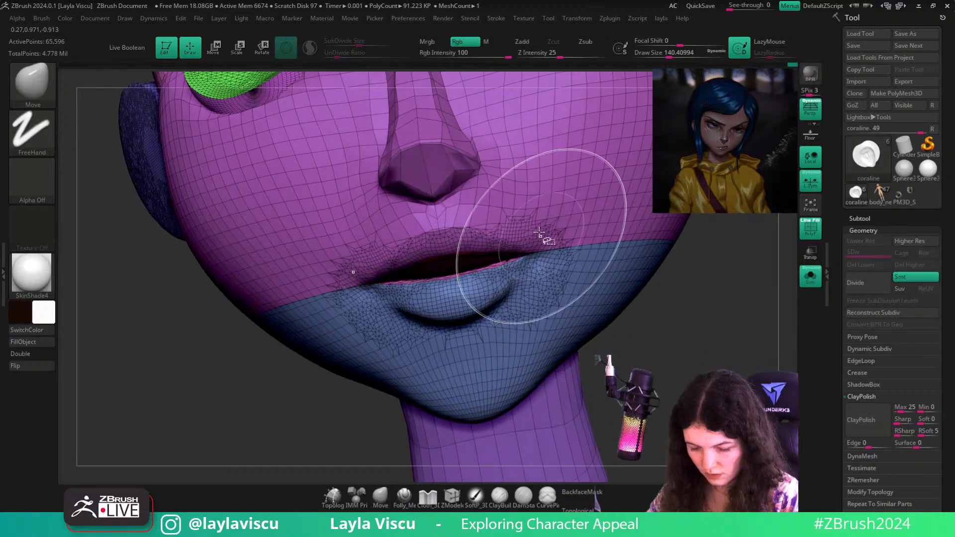
{"action": "left_click", "coordinate": [539, 232], "text": "ctrl+shift"}
{"action": "mouse_move", "coordinate": [718, 374]}
{"action": "right_mouse_down"}
{"action": "mouse_move", "coordinate": [695, 321]}
{"action": "mouse_move", "coordinate": [768, 395]}
{"action": "mouse_move", "coordinate": [725, 344]}
{"action": "mouse_move", "coordinate": [711, 366]}
{"action": "right_mouse_up"}
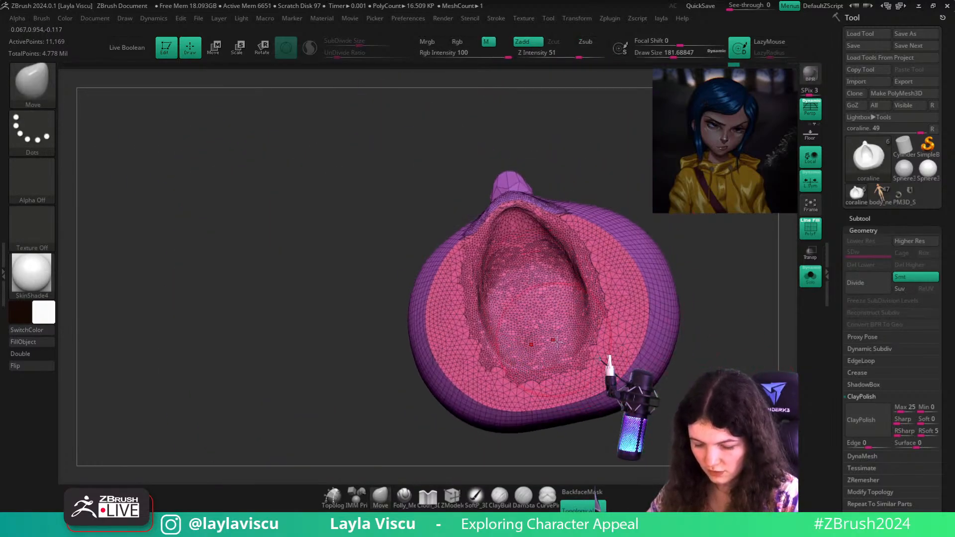
Hide the wireframe, reshape the back of the upper mouth cavity with the Move brush, and smooth it at draw size 140
{"action": "key", "text": "shift+f"}
{"action": "right_click_drag", "start_coordinate": [557, 342], "coordinate": [528, 328]}
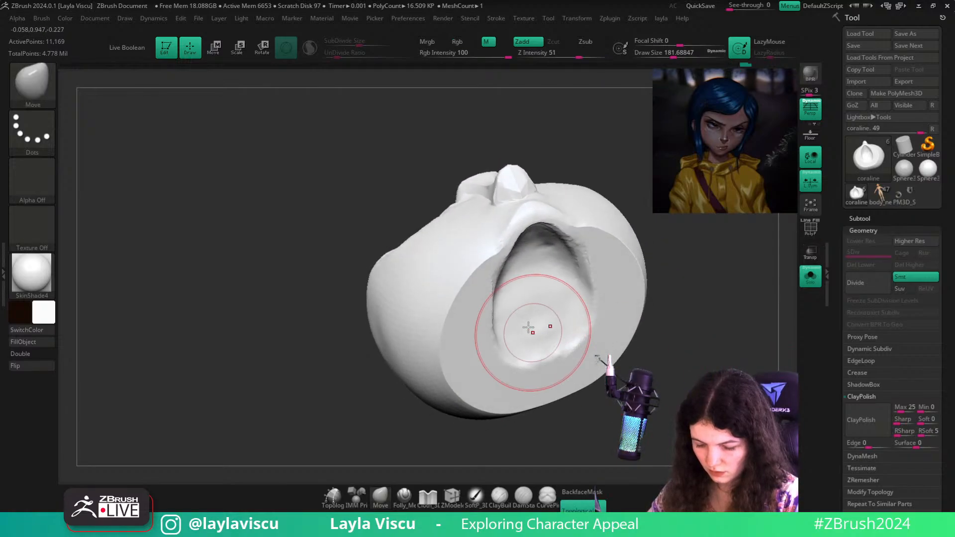
{"action": "key", "text": "["}
{"action": "left_click_drag", "start_coordinate": [550, 295], "coordinate": [537, 311], "text": "shift"}
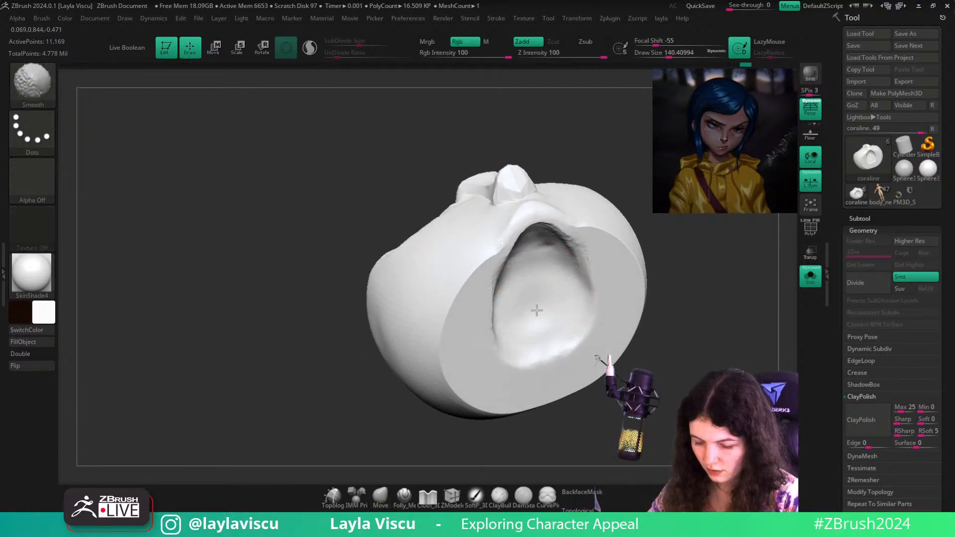
Bring back the whole head with the wireframe on and check the mouth opening from the front
{"action": "right_click_drag", "start_coordinate": [716, 368], "coordinate": [594, 318], "text": "ctrl"}
{"action": "key", "text": "Up"}
{"action": "mouse_move", "coordinate": [594, 318]}
{"action": "right_mouse_down", "text": "ctrl"}
{"action": "mouse_move", "coordinate": [578, 358]}
{"action": "mouse_move", "coordinate": [532, 394]}
{"action": "right_mouse_up", "text": "ctrl"}
{"action": "key", "text": "shift+f"}
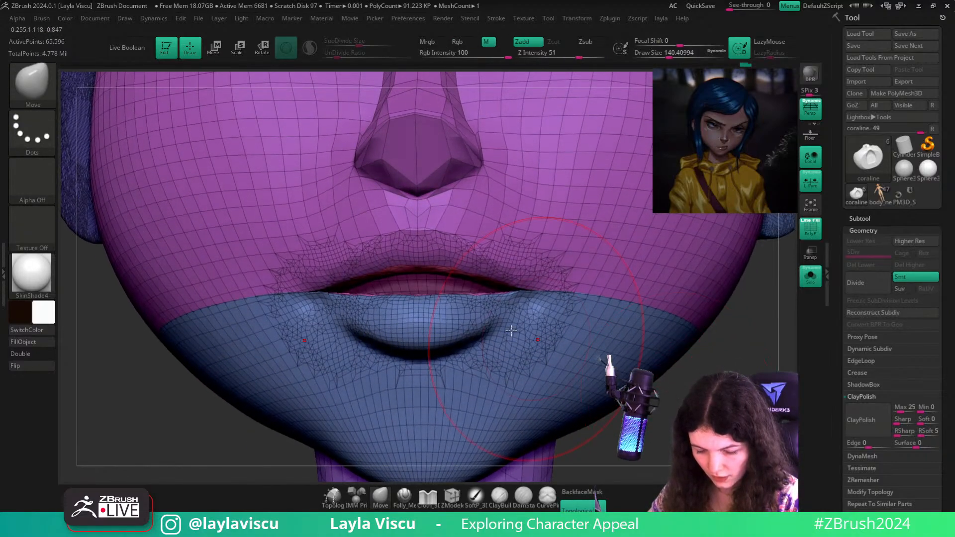
{"action": "key", "text": "f"}
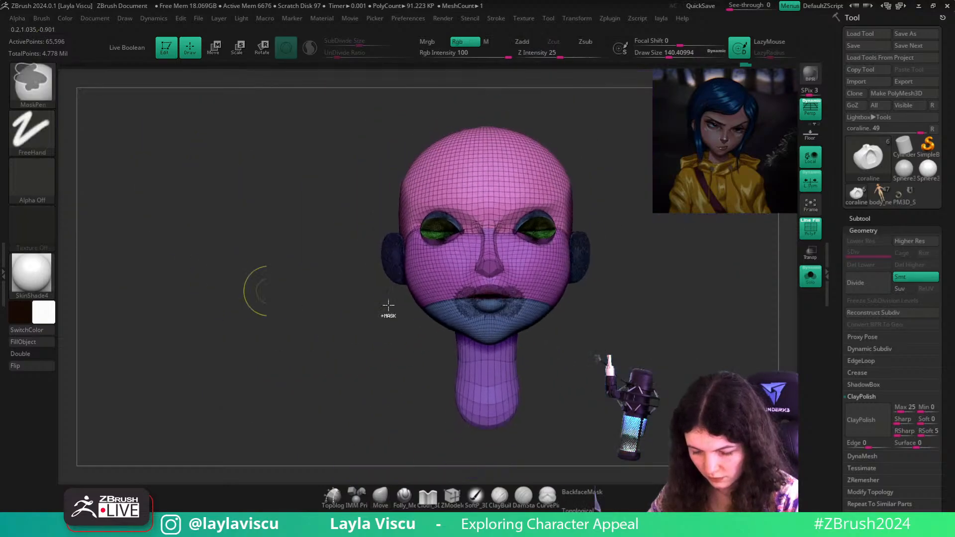
Isolate the cranium piece, examine it from below and from the side, and show the full head again
{"action": "right_click_drag", "start_coordinate": [388, 309], "coordinate": [693, 352]}
{"action": "left_click", "coordinate": [485, 203], "text": "ctrl+shift"}
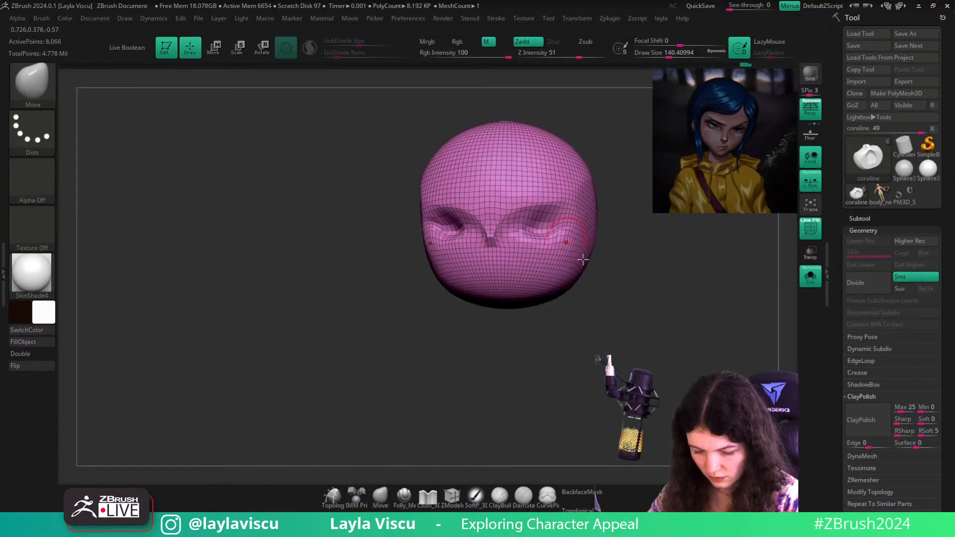
{"action": "right_click_drag", "start_coordinate": [622, 307], "coordinate": [617, 321]}
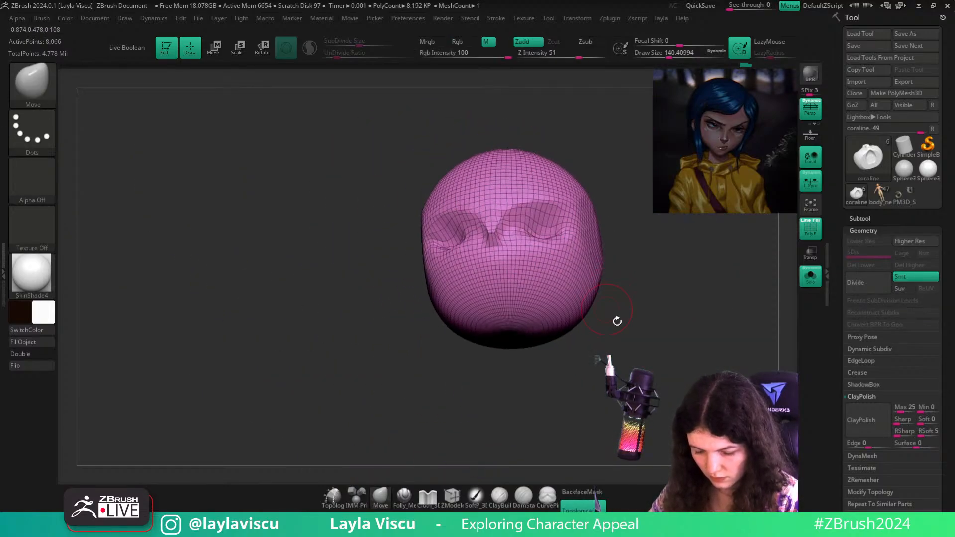
{"action": "left_click", "coordinate": [810, 276]}
{"action": "left_click", "coordinate": [810, 276]}
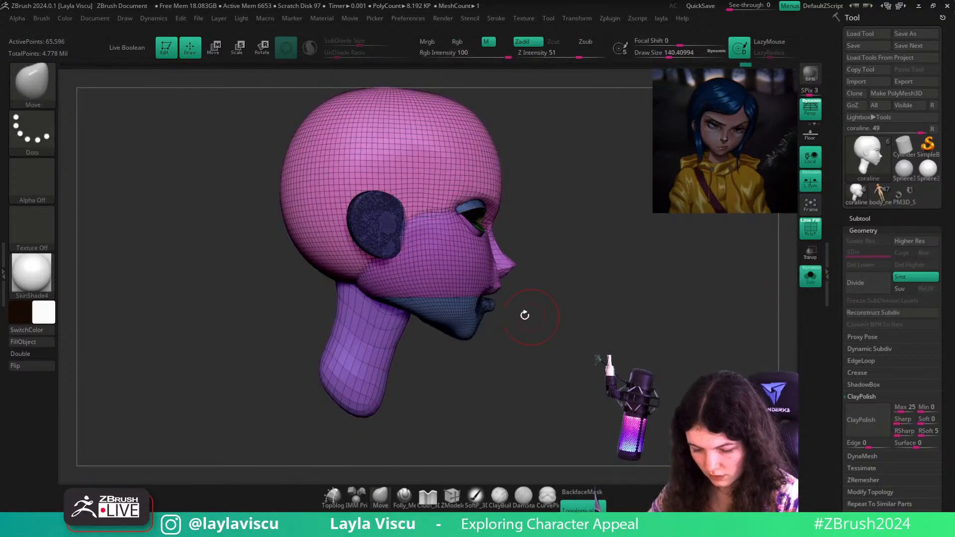
{"action": "mouse_move", "coordinate": [522, 316]}
{"action": "left_mouse_down"}
{"action": "mouse_move", "coordinate": [628, 303]}
{"action": "mouse_move", "coordinate": [580, 245]}
{"action": "left_mouse_up"}
{"action": "key", "text": "ctrl+shift"}
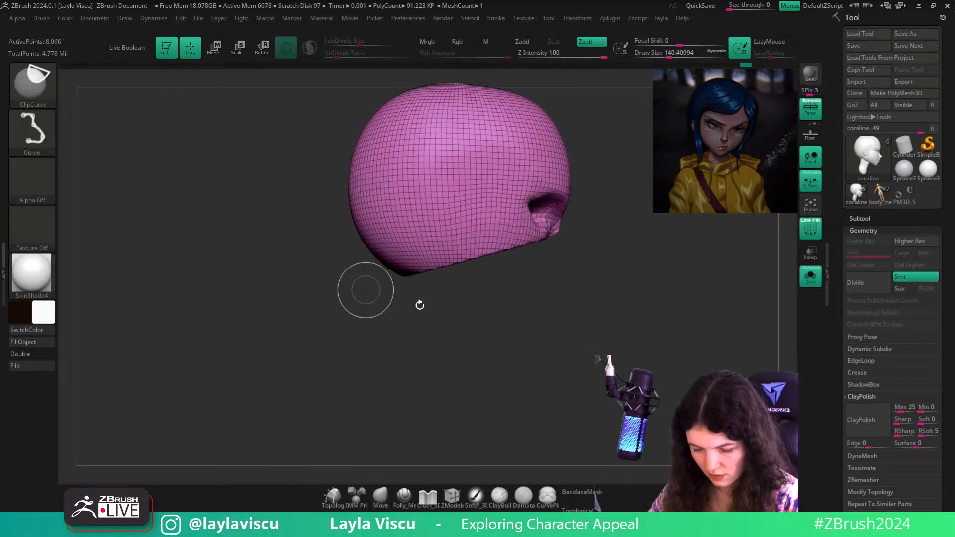
{"action": "left_click", "coordinate": [811, 280]}
{"action": "left_click", "coordinate": [763, 310], "text": "ctrl+shift"}
{"action": "left_click", "coordinate": [811, 279]}
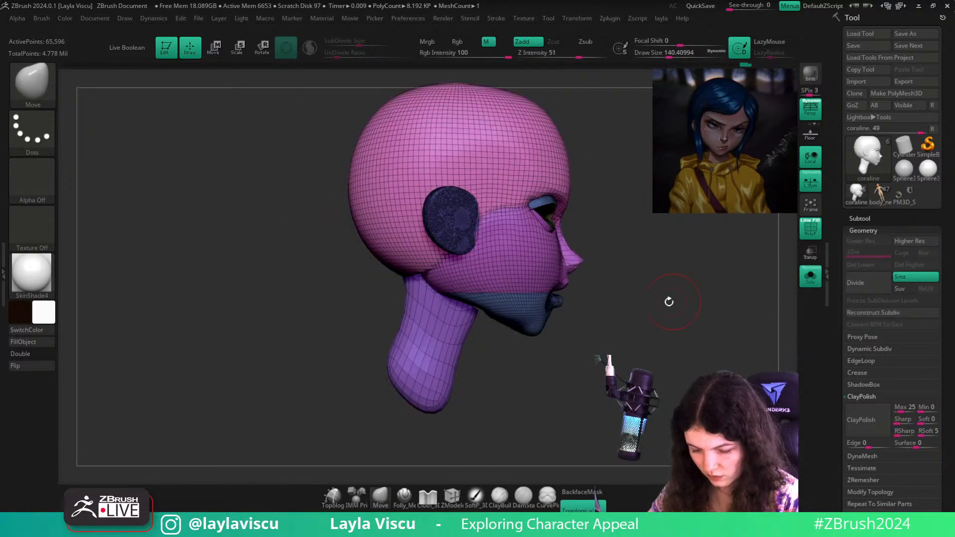
Isolate the mouth piece, assign its visible polygons to one polygroup, and show the whole head again
{"action": "mouse_move", "coordinate": [673, 300]}
{"action": "left_mouse_down"}
{"action": "mouse_move", "coordinate": [680, 244]}
{"action": "mouse_move", "coordinate": [631, 318]}
{"action": "mouse_move", "coordinate": [676, 292]}
{"action": "mouse_move", "coordinate": [715, 366]}
{"action": "mouse_move", "coordinate": [684, 366]}
{"action": "left_mouse_up"}
{"action": "key", "text": "ctrl"}
{"action": "mouse_move", "coordinate": [685, 365]}
{"action": "right_mouse_down", "text": "ctrl"}
{"action": "mouse_move", "coordinate": [577, 328]}
{"action": "mouse_move", "coordinate": [529, 281]}
{"action": "right_mouse_up", "text": "ctrl"}
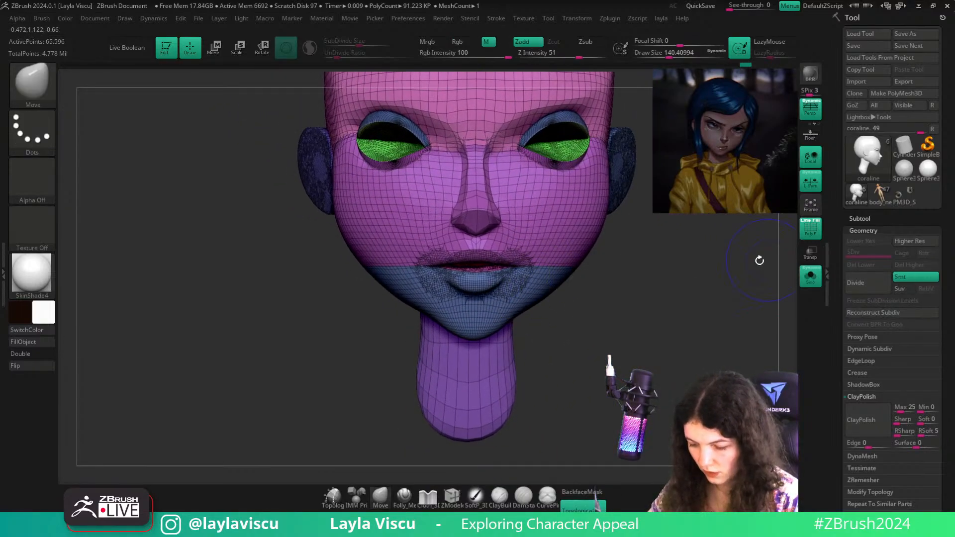
{"action": "key", "text": "shift+f"}
{"action": "mouse_move", "coordinate": [721, 278]}
{"action": "right_mouse_down", "text": "ctrl"}
{"action": "mouse_move", "coordinate": [677, 305]}
{"action": "mouse_move", "coordinate": [514, 343]}
{"action": "right_mouse_up", "text": "ctrl"}
{"action": "key", "text": "shift+f"}
{"action": "left_click", "coordinate": [477, 275], "text": "ctrl+shift"}
{"action": "left_click_drag", "start_coordinate": [653, 326], "coordinate": [646, 277]}
{"action": "key", "text": "ctrl+w"}
{"action": "left_click", "coordinate": [709, 324], "text": "ctrl+shift"}
{"action": "left_click_drag", "start_coordinate": [724, 323], "coordinate": [696, 302], "text": "shift"}
Hide the wireframe lines, check the polygroup colors around the mouth and jaw, and show the lines again
{"action": "left_click", "coordinate": [805, 222]}
{"action": "mouse_move", "coordinate": [491, 220]}
{"action": "right_mouse_down", "text": "ctrl"}
{"action": "mouse_move", "coordinate": [522, 238]}
{"action": "mouse_move", "coordinate": [512, 260]}
{"action": "right_mouse_up", "text": "ctrl"}
{"action": "left_click_drag", "start_coordinate": [711, 380], "coordinate": [710, 356]}
{"action": "right_click_drag", "start_coordinate": [709, 356], "coordinate": [512, 324], "text": "ctrl"}
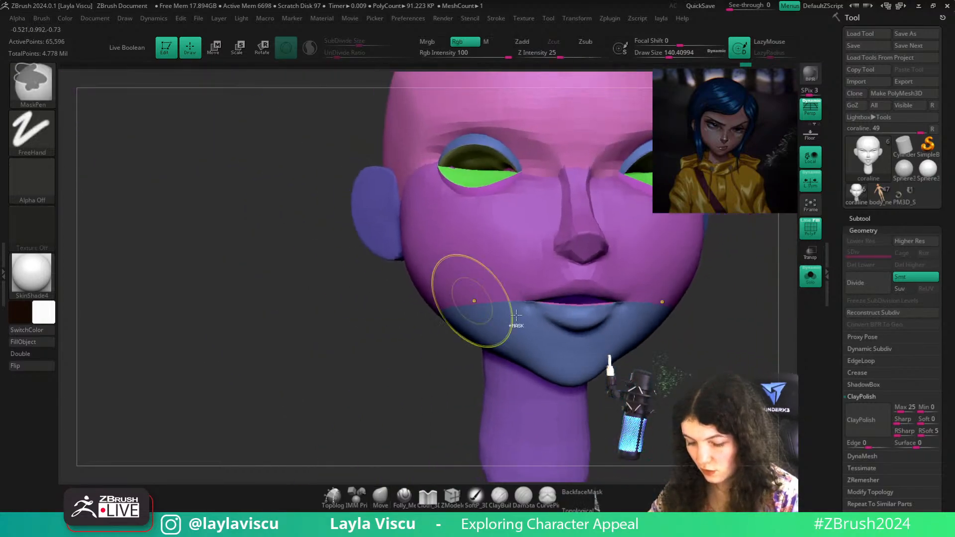
{"action": "left_click_drag", "start_coordinate": [740, 343], "coordinate": [601, 340]}
{"action": "right_click_drag", "start_coordinate": [601, 339], "coordinate": [577, 308], "text": "ctrl"}
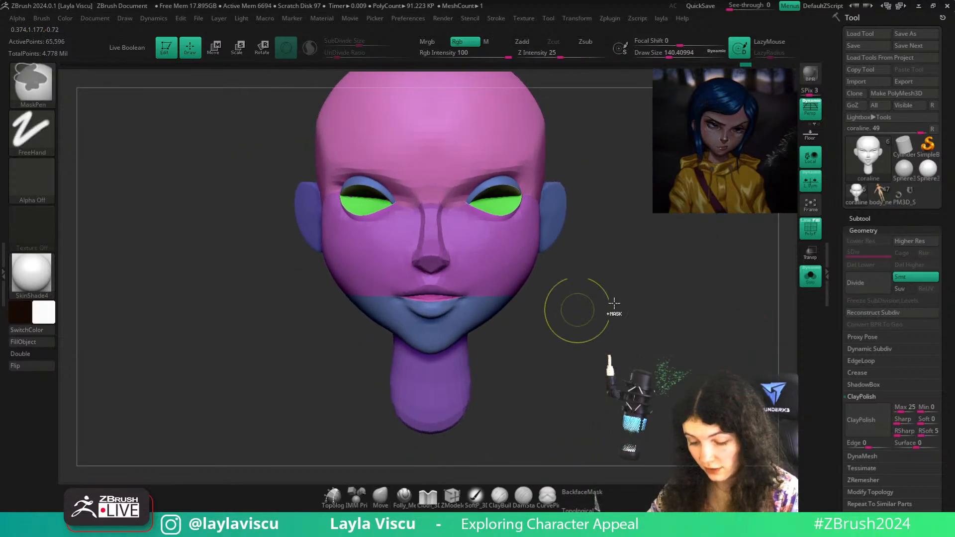
{"action": "left_click", "coordinate": [805, 225]}
Merge the head pieces into one continuous mesh with the Transpose gizmo's union remesh
{"action": "key", "text": "w"}
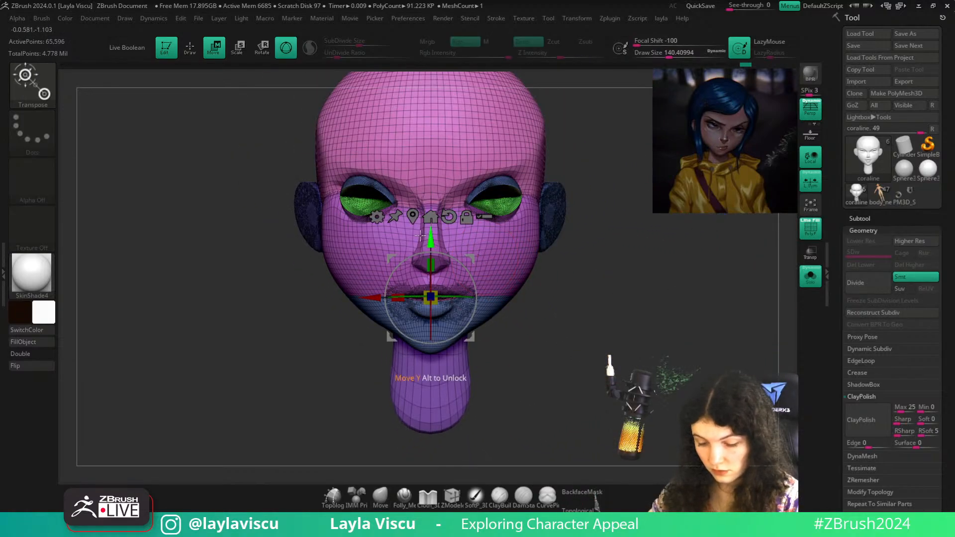
{"action": "left_click", "coordinate": [377, 217]}
{"action": "left_click", "coordinate": [566, 287]}
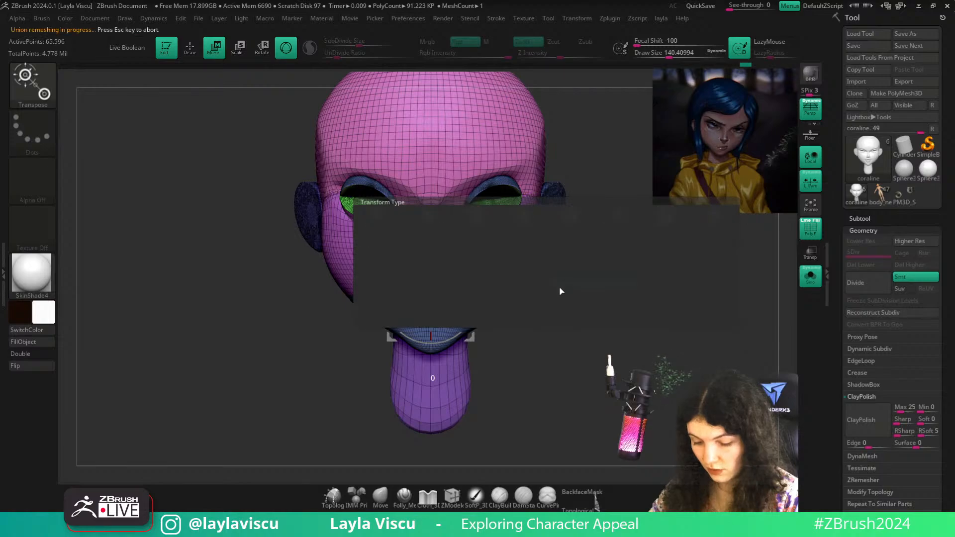
{"action": "left_click", "coordinate": [376, 163]}
{"action": "left_click", "coordinate": [527, 162]}
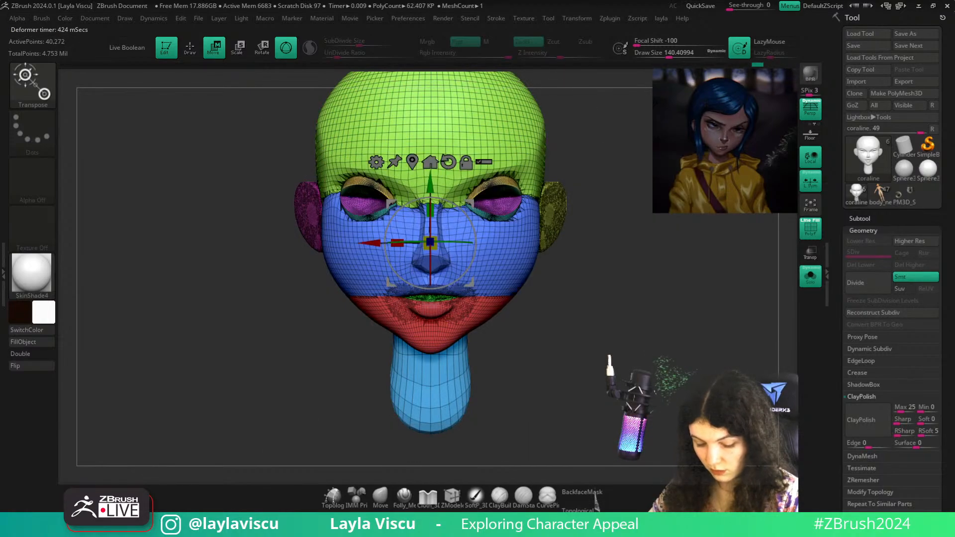
Return to the Move brush and prepare ZRemesher with KeepGroups enabled and SmoothGroups at 1
{"action": "left_click", "coordinate": [380, 497]}
{"action": "mouse_move", "coordinate": [528, 326]}
{"action": "left_mouse_down"}
{"action": "mouse_move", "coordinate": [531, 298]}
{"action": "mouse_move", "coordinate": [516, 356]}
{"action": "left_mouse_up"}
{"action": "mouse_move", "coordinate": [661, 368]}
{"action": "left_mouse_down"}
{"action": "mouse_move", "coordinate": [716, 355]}
{"action": "mouse_move", "coordinate": [701, 399]}
{"action": "mouse_move", "coordinate": [700, 339]}
{"action": "mouse_move", "coordinate": [698, 383]}
{"action": "mouse_move", "coordinate": [627, 341]}
{"action": "mouse_move", "coordinate": [647, 343]}
{"action": "left_mouse_up"}
{"action": "key", "text": "shift+f"}
{"action": "left_click_drag", "start_coordinate": [945, 468], "coordinate": [946, 339]}
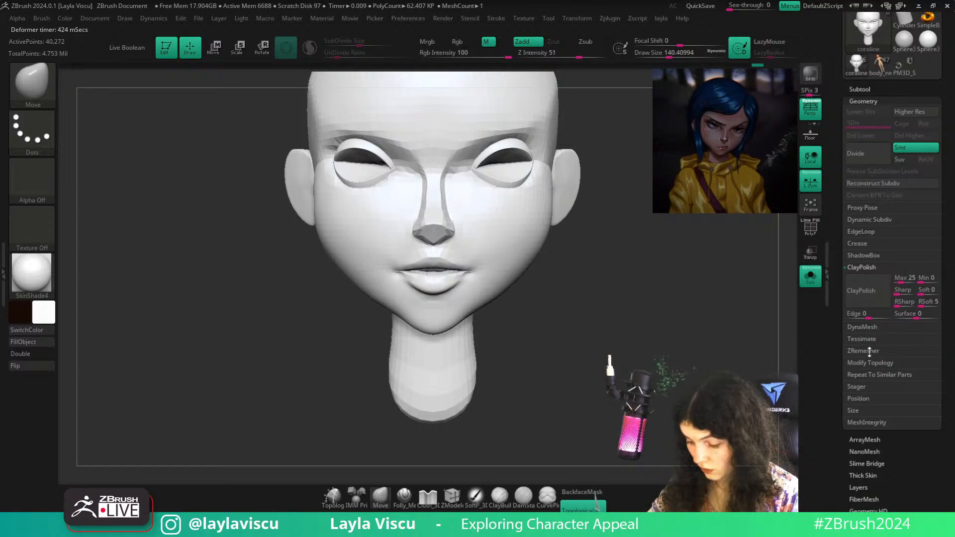
{"action": "left_click", "coordinate": [863, 350]}
{"action": "key", "text": "shift+f"}
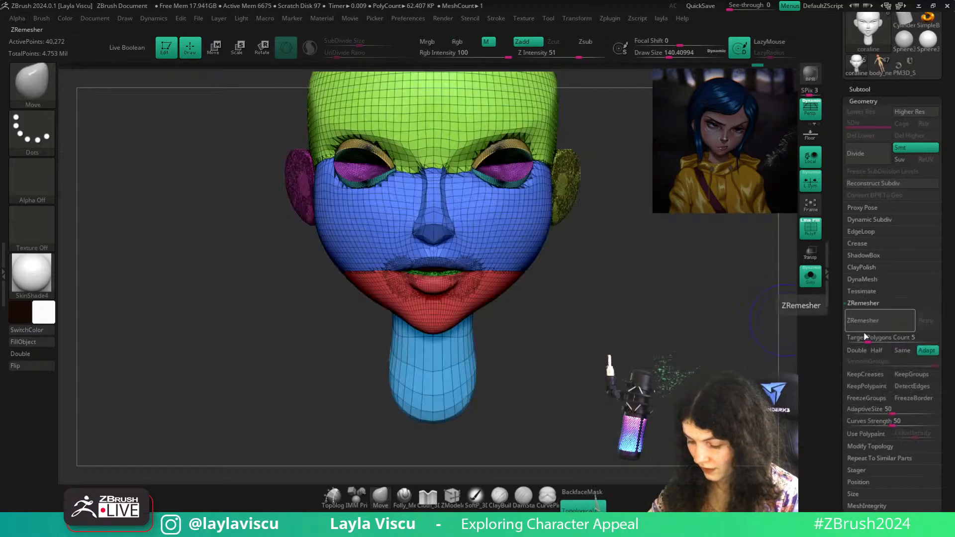
{"action": "left_click_drag", "start_coordinate": [685, 310], "coordinate": [628, 326]}
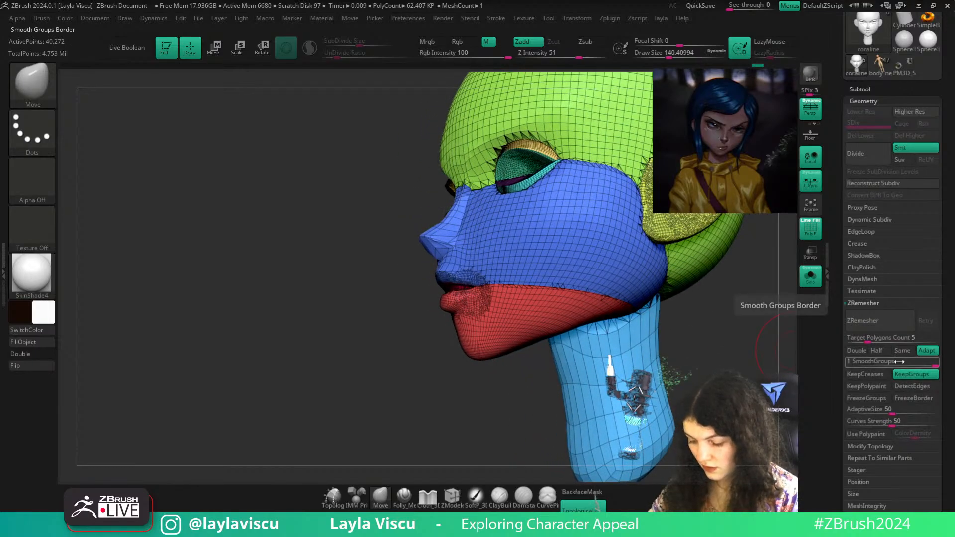
ZRemesh the head with a target polygon count of 8.68237 and undo the remesh
{"action": "left_click_drag", "start_coordinate": [673, 359], "coordinate": [724, 392]}
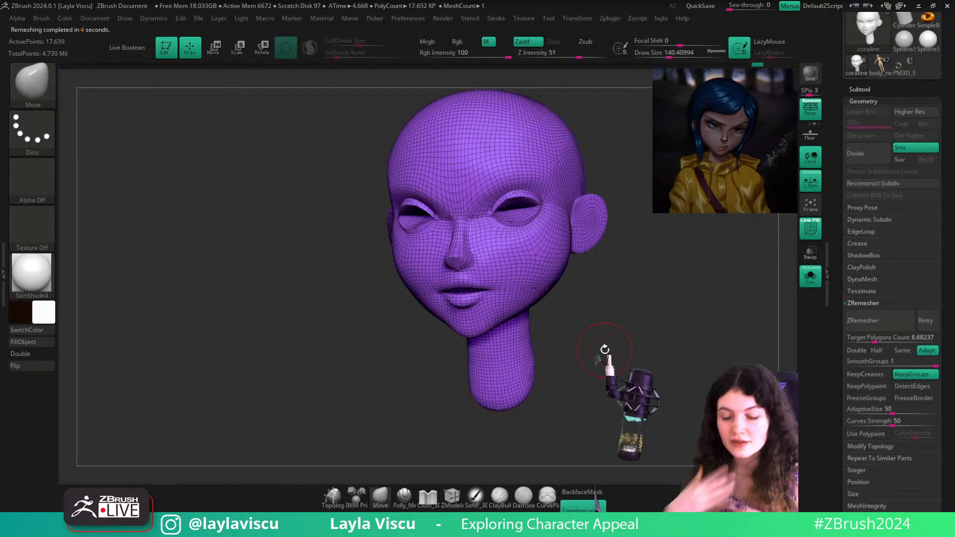
{"action": "right_click_drag", "start_coordinate": [482, 290], "coordinate": [503, 318], "text": "ctrl"}
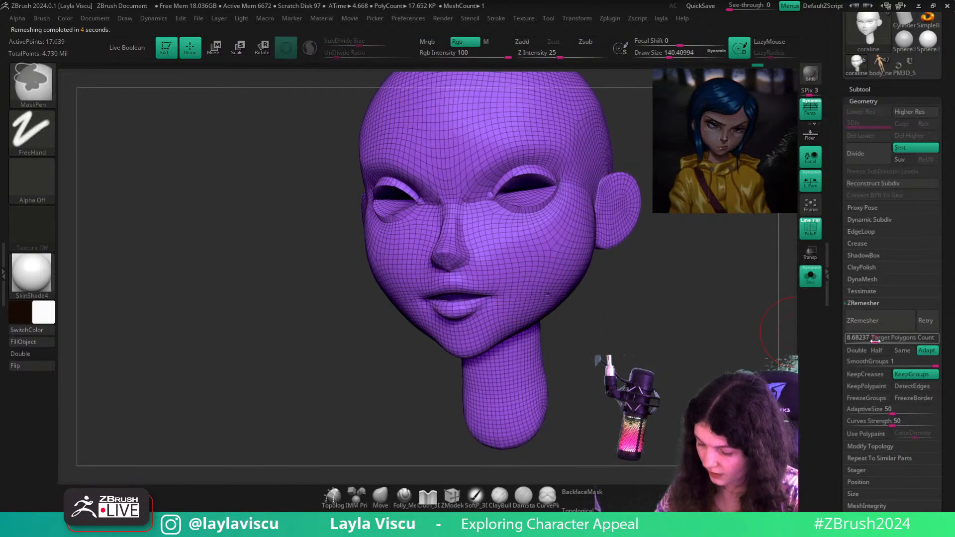
{"action": "key", "text": "ctrl+z"}
Lower SmoothGroups to 0.85632 and ZRemesh the head with KeepGroups on
{"action": "left_click_drag", "start_coordinate": [757, 371], "coordinate": [656, 353]}
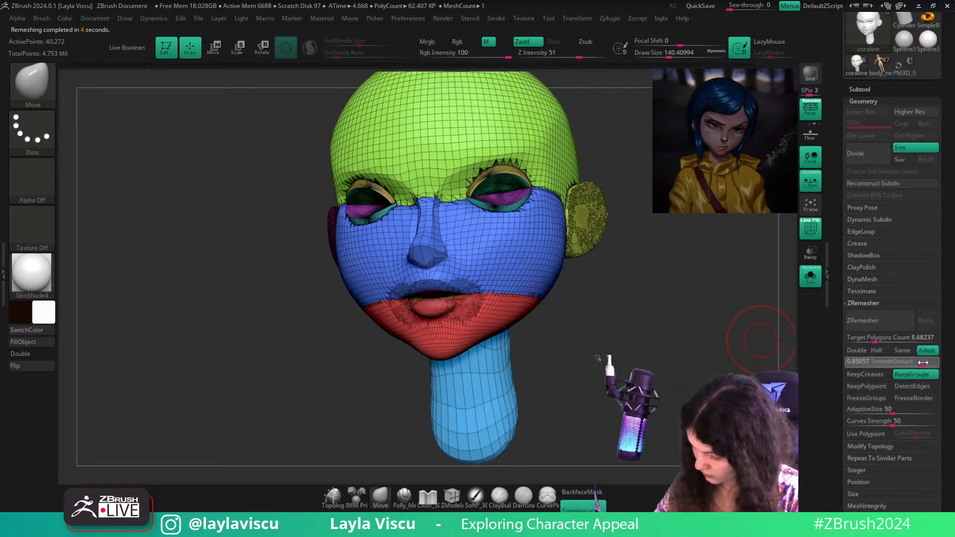
{"action": "left_click_drag", "start_coordinate": [923, 362], "coordinate": [926, 363]}
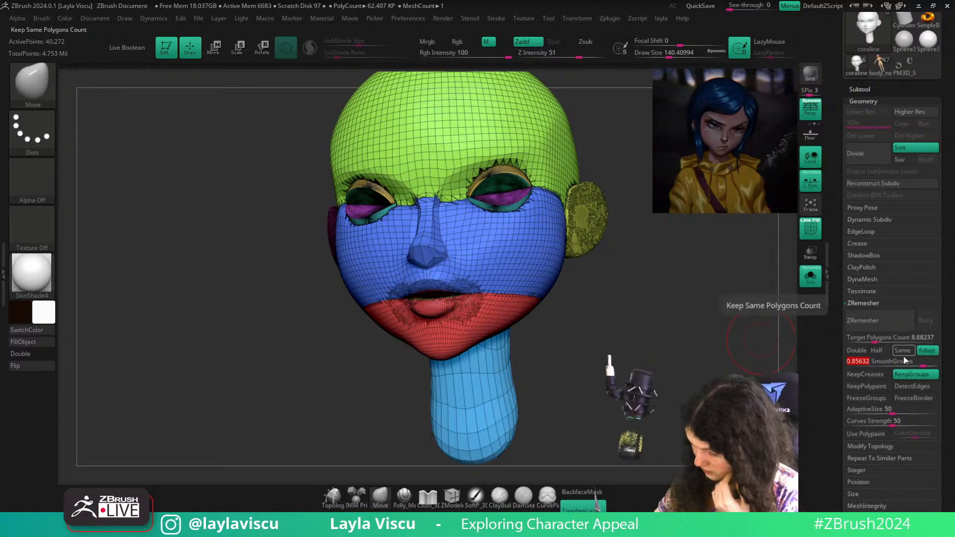
{"action": "left_click", "coordinate": [885, 328]}
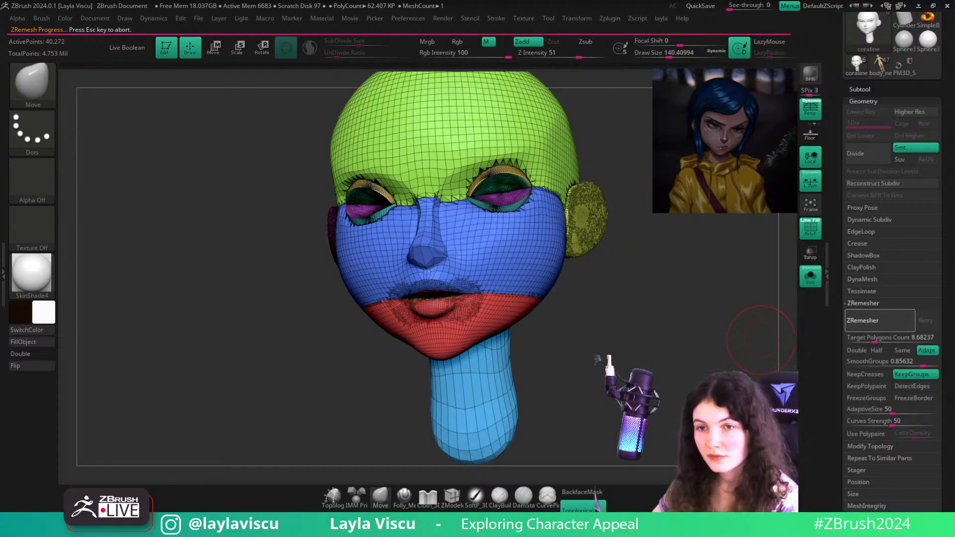
Examine the remeshed polygroup borders around the mouth, cheek and jaw, and undo the remesh
{"action": "left_click_drag", "start_coordinate": [667, 376], "coordinate": [680, 318]}
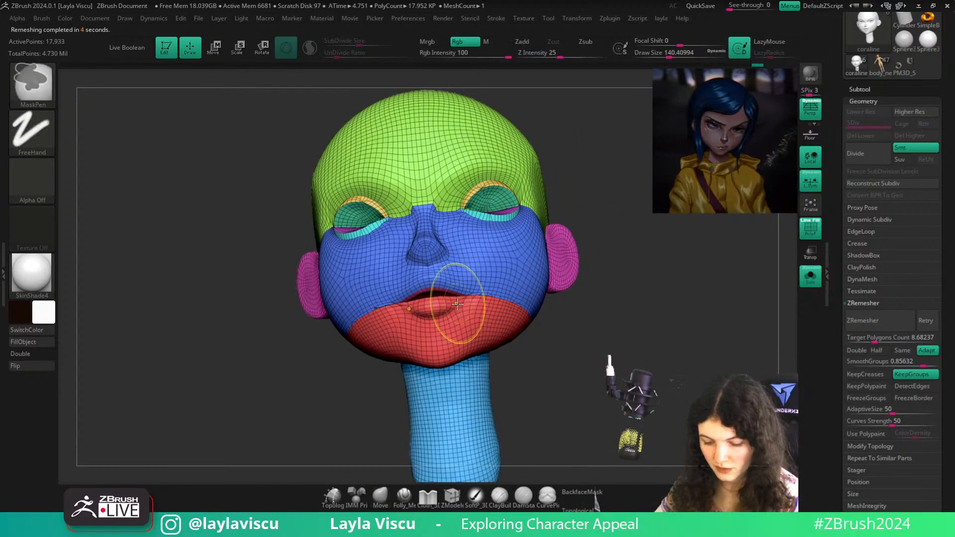
{"action": "right_click_drag", "start_coordinate": [456, 291], "coordinate": [537, 293], "text": "ctrl"}
{"action": "left_click_drag", "start_coordinate": [537, 293], "coordinate": [646, 365], "text": "shift"}
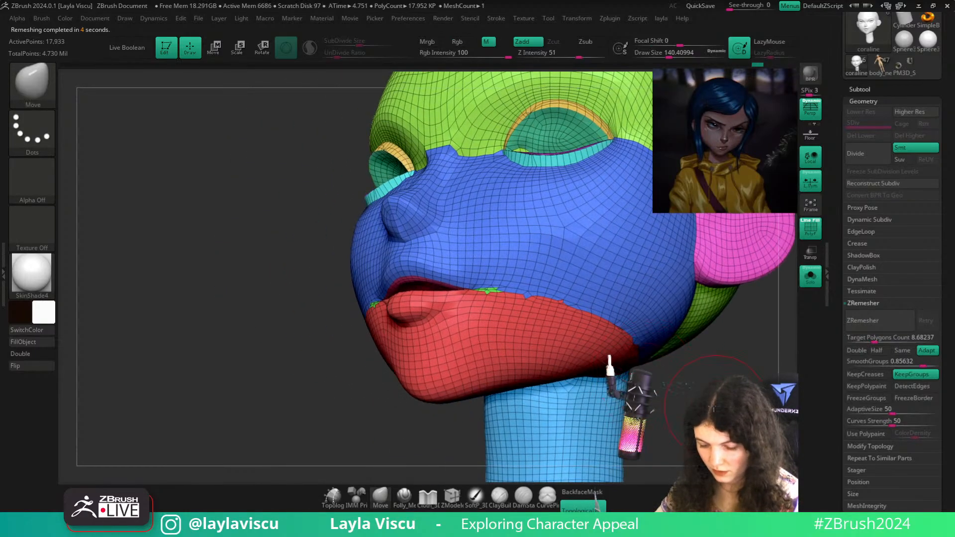
{"action": "left_click_drag", "start_coordinate": [714, 409], "coordinate": [678, 367]}
{"action": "left_click_drag", "start_coordinate": [455, 427], "coordinate": [428, 357], "text": "alt"}
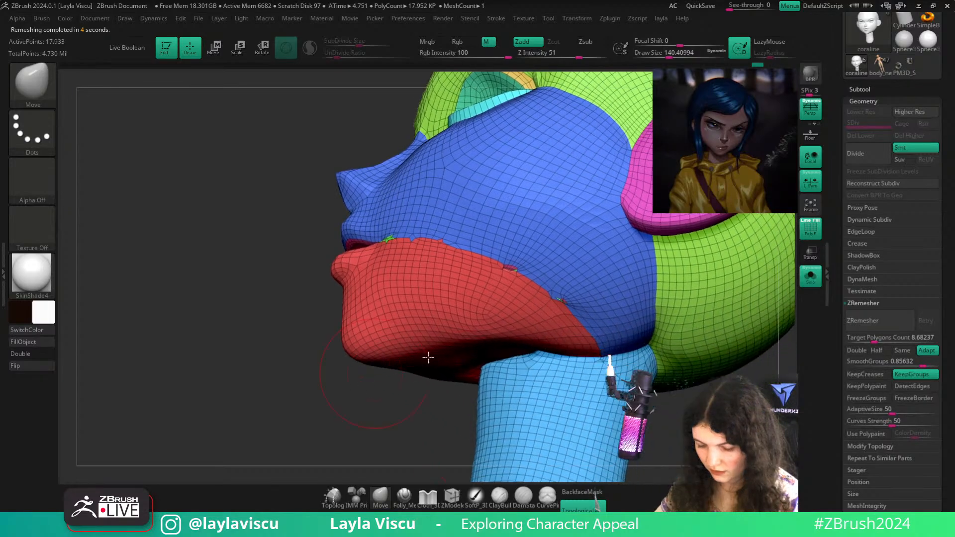
{"action": "right_click_drag", "start_coordinate": [428, 357], "coordinate": [507, 348], "text": "ctrl"}
{"action": "mouse_move", "coordinate": [601, 321]}
{"action": "left_mouse_down", "text": "shift"}
{"action": "mouse_move", "coordinate": [591, 338]}
{"action": "mouse_move", "coordinate": [517, 293]}
{"action": "left_mouse_up", "text": "shift"}
{"action": "left_click_drag", "start_coordinate": [273, 407], "coordinate": [516, 348]}
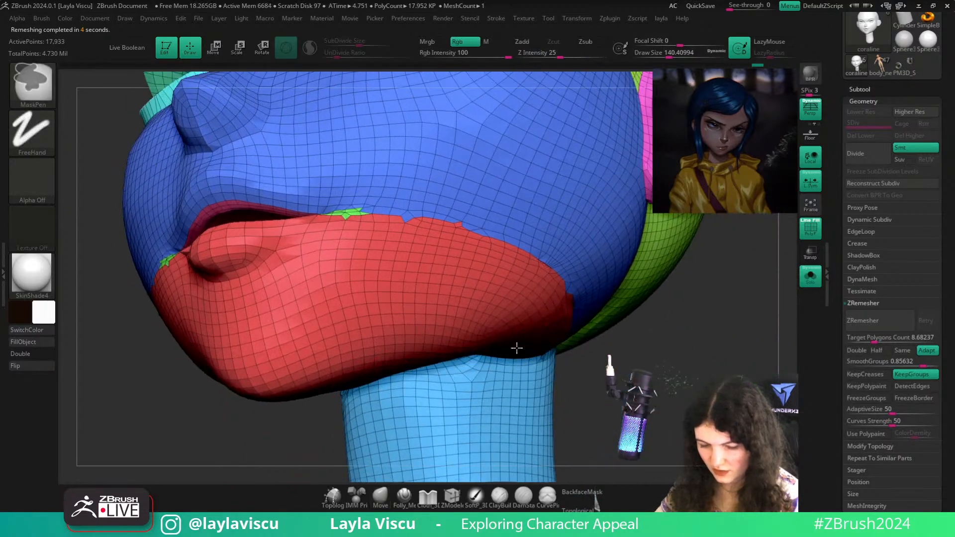
{"action": "right_click_drag", "start_coordinate": [516, 348], "coordinate": [661, 357], "text": "ctrl"}
{"action": "key", "text": "ctrl+z"}
Try smoothing the seam between upper face and jaw with Sculptris Pro at draw size about 27, and undo it
{"action": "left_click_drag", "start_coordinate": [660, 357], "coordinate": [624, 363]}
{"action": "key", "text": "s"}
{"action": "left_click", "coordinate": [592, 315]}
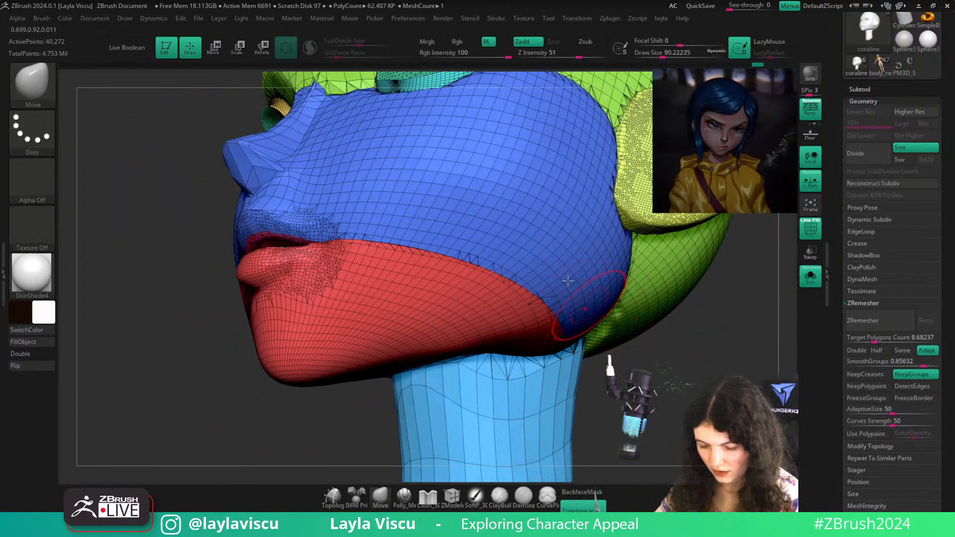
{"action": "key", "text": "shift"}
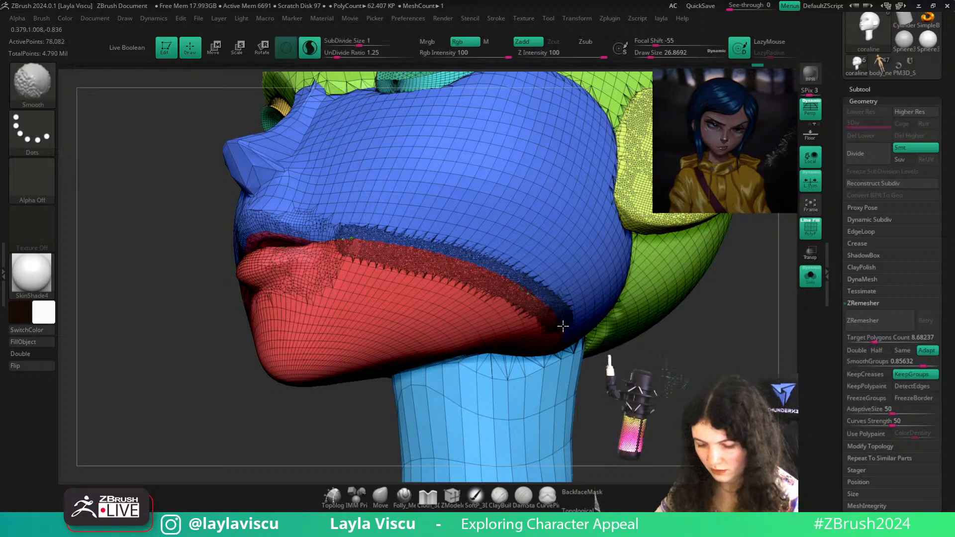
{"action": "mouse_move", "coordinate": [681, 388]}
{"action": "left_mouse_down"}
{"action": "mouse_move", "coordinate": [646, 358]}
{"action": "mouse_move", "coordinate": [639, 370]}
{"action": "left_mouse_up"}
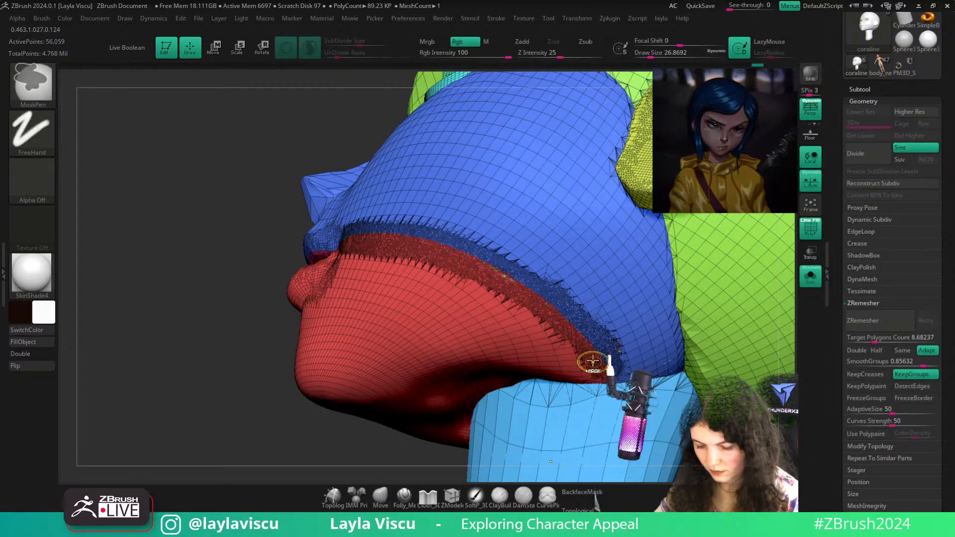
{"action": "right_click_drag", "start_coordinate": [592, 362], "coordinate": [600, 373], "text": "ctrl"}
{"action": "key", "text": "ctrl+z"}
{"action": "key", "text": "ctrl+z"}
Turn off Sculptris Pro and smooth the seam between the upper face and jaw at draw size about 46
{"action": "left_click", "coordinate": [305, 46]}
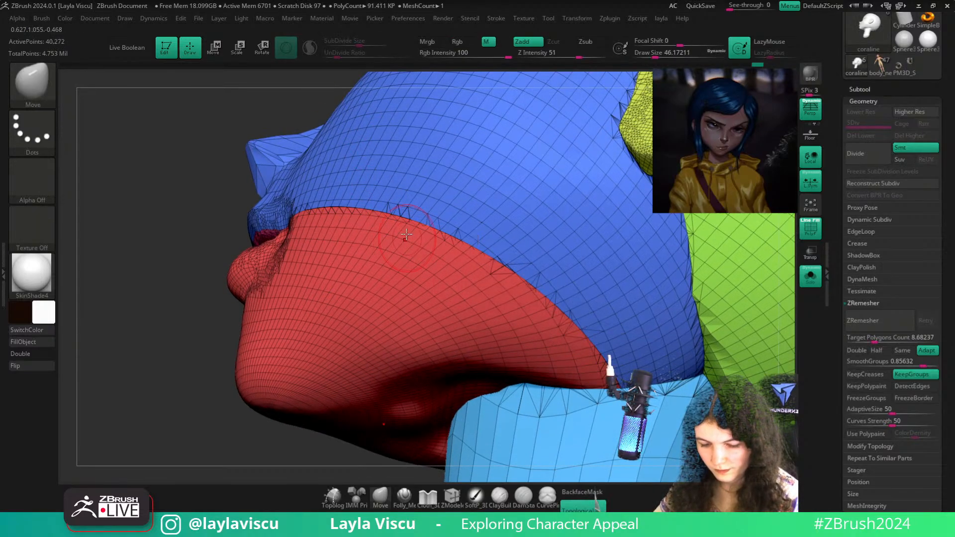
{"action": "left_click_drag", "start_coordinate": [398, 214], "coordinate": [559, 312], "text": "shift"}
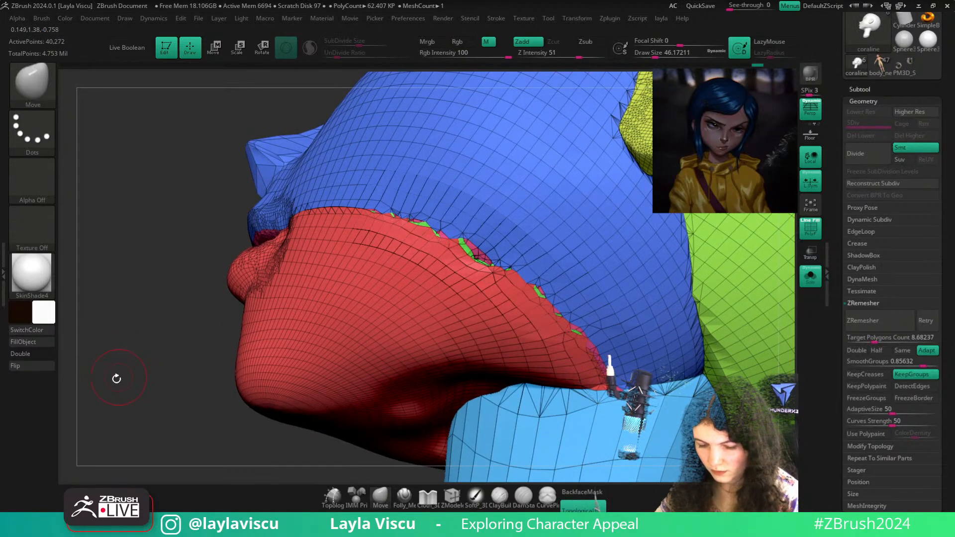
{"action": "left_click_drag", "start_coordinate": [115, 378], "coordinate": [159, 385]}
{"action": "left_click_drag", "start_coordinate": [279, 194], "coordinate": [258, 199], "text": "shift"}
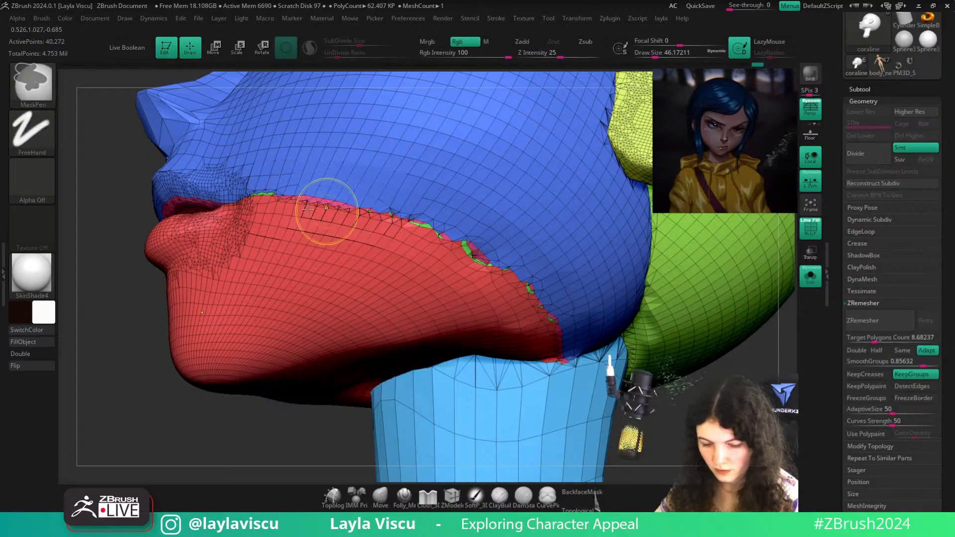
{"action": "right_click_drag", "start_coordinate": [599, 373], "coordinate": [595, 350], "text": "ctrl"}
{"action": "mouse_move", "coordinate": [607, 392]}
{"action": "left_mouse_down"}
{"action": "mouse_move", "coordinate": [660, 384]}
{"action": "mouse_move", "coordinate": [599, 388]}
{"action": "left_mouse_up"}
{"action": "key", "text": "shift+f"}
{"action": "key", "text": "shift+f"}
{"action": "right_click_drag", "start_coordinate": [599, 388], "coordinate": [599, 413], "text": "ctrl"}
Turn on Sculptris Pro and smooth along the whole seam from the jaw corner to the mouth corner
{"action": "left_click", "coordinate": [309, 47]}
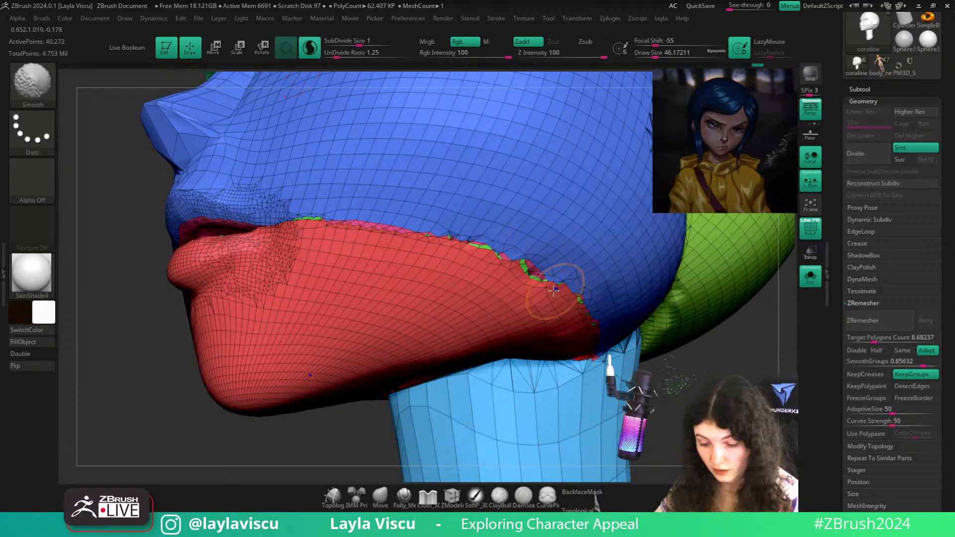
{"action": "left_click_drag", "start_coordinate": [533, 270], "coordinate": [339, 213], "text": "shift"}
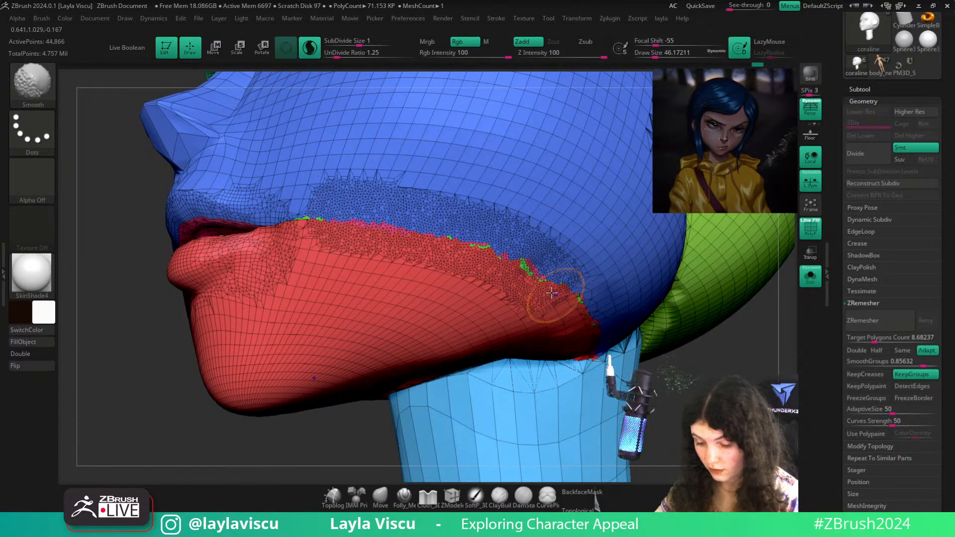
{"action": "left_click_drag", "start_coordinate": [551, 292], "coordinate": [590, 319], "text": "shift"}
{"action": "right_click_drag", "start_coordinate": [507, 331], "coordinate": [502, 301], "text": "ctrl"}
{"action": "right_click_drag", "start_coordinate": [502, 301], "coordinate": [540, 296]}
{"action": "mouse_move", "coordinate": [539, 296]}
{"action": "right_mouse_down", "text": "ctrl"}
{"action": "mouse_move", "coordinate": [540, 321]}
{"action": "mouse_move", "coordinate": [552, 308]}
{"action": "right_mouse_up", "text": "ctrl"}
{"action": "left_click_drag", "start_coordinate": [497, 278], "coordinate": [460, 286], "text": "shift"}
{"action": "mouse_move", "coordinate": [490, 319]}
{"action": "right_mouse_down", "text": "ctrl"}
{"action": "mouse_move", "coordinate": [490, 293]}
{"action": "mouse_move", "coordinate": [540, 298]}
{"action": "mouse_move", "coordinate": [566, 308]}
{"action": "mouse_move", "coordinate": [566, 340]}
{"action": "right_mouse_up", "text": "ctrl"}
{"action": "mouse_move", "coordinate": [542, 284]}
{"action": "left_mouse_down", "text": "shift"}
{"action": "mouse_move", "coordinate": [522, 259]}
{"action": "mouse_move", "coordinate": [532, 294]}
{"action": "mouse_move", "coordinate": [541, 255]}
{"action": "mouse_move", "coordinate": [521, 285]}
{"action": "left_mouse_up", "text": "shift"}
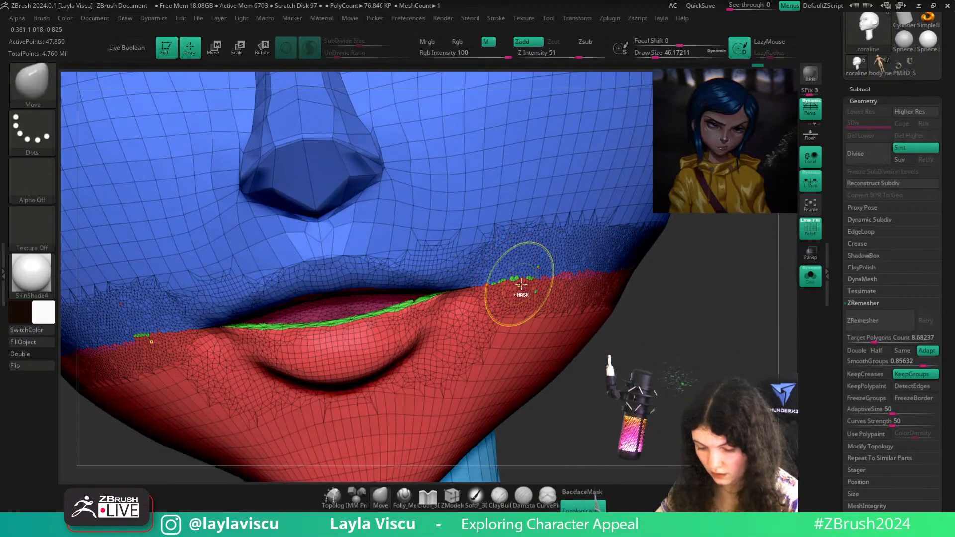
Hide the polygroups of the upper face, the jaw and the mouth cavity
{"action": "right_click_drag", "start_coordinate": [520, 285], "coordinate": [525, 251], "text": "ctrl"}
{"action": "right_click_drag", "start_coordinate": [667, 328], "coordinate": [647, 323]}
{"action": "left_click", "coordinate": [505, 261], "text": "ctrl+shift"}
{"action": "left_click", "coordinate": [505, 263], "text": "ctrl+shift"}
{"action": "left_click", "coordinate": [500, 302], "text": "ctrl+shift"}
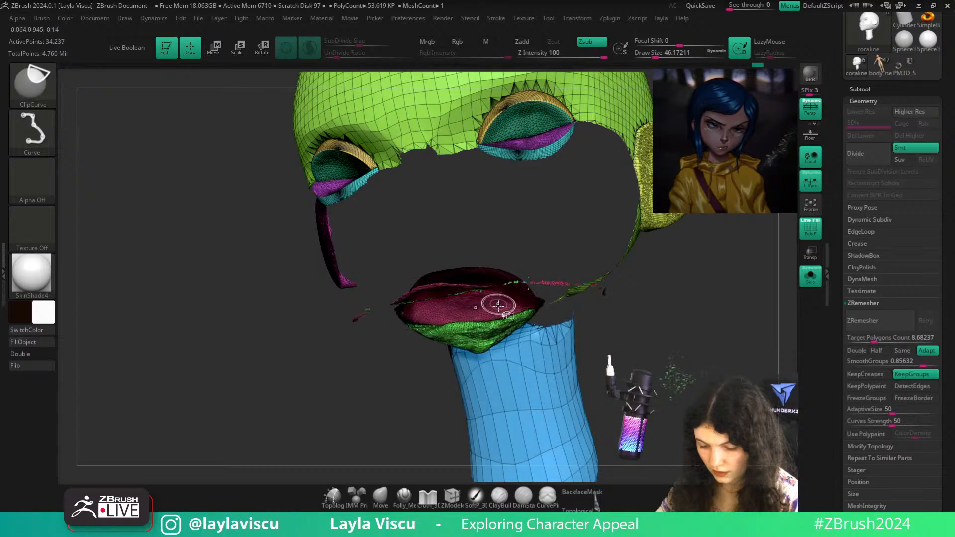
{"action": "left_click", "coordinate": [537, 282], "text": "ctrl+shift"}
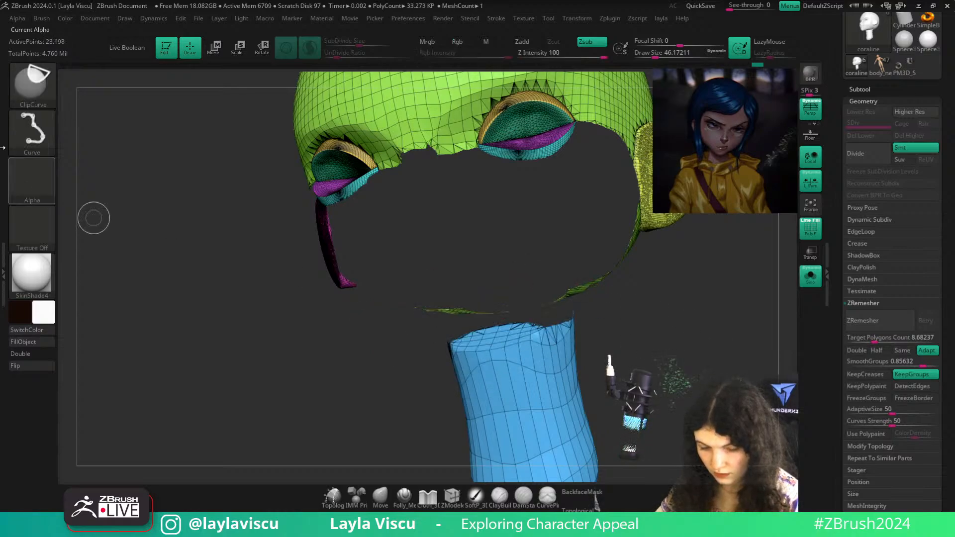
Switch the selection brush, invert visibility, combine the upper face, jaw and mouth cavity into one polygroup, and show the full head
{"action": "left_click", "coordinate": [32, 85], "text": "ctrl+shift"}
{"action": "left_click", "coordinate": [139, 93], "text": "ctrl+shift"}
{"action": "left_click_drag", "start_coordinate": [189, 299], "coordinate": [229, 335], "text": "ctrl+shift"}
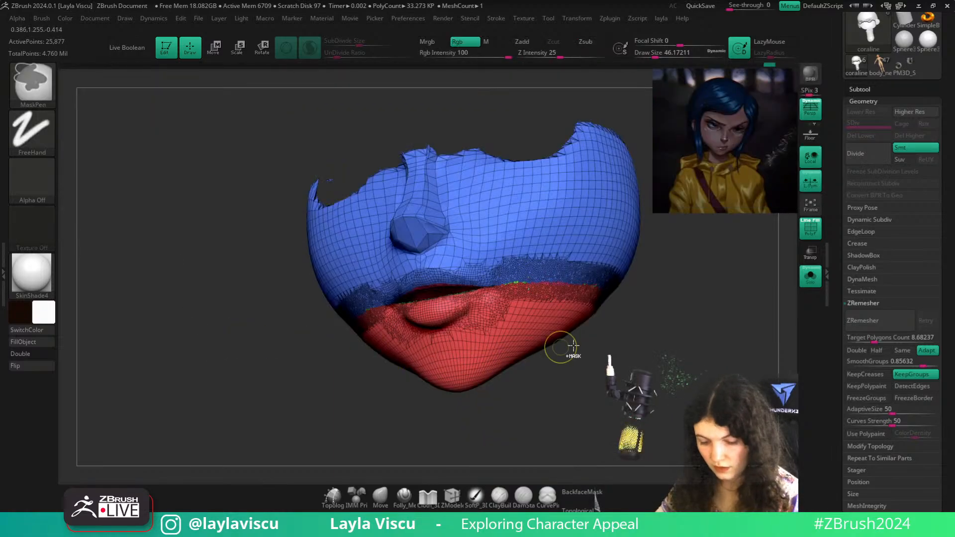
{"action": "left_click", "coordinate": [684, 341], "text": "ctrl+shift"}
{"action": "left_click_drag", "start_coordinate": [688, 332], "coordinate": [604, 321]}
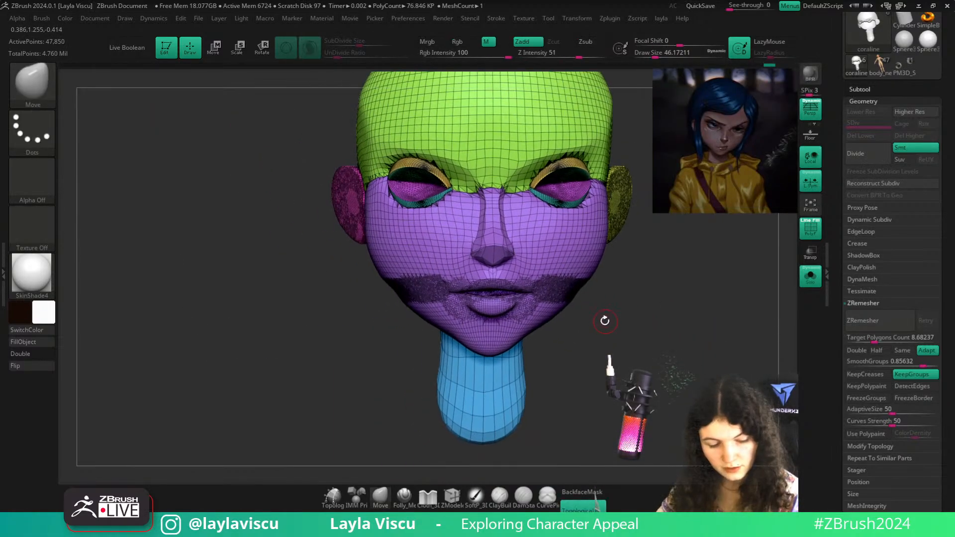
Choose the ZRemesherGuides brush and try a guide curve from below the nose to the mouth corner
{"action": "mouse_move", "coordinate": [698, 367]}
{"action": "left_mouse_down"}
{"action": "mouse_move", "coordinate": [703, 313]}
{"action": "mouse_move", "coordinate": [672, 330]}
{"action": "mouse_move", "coordinate": [641, 365]}
{"action": "left_mouse_up"}
{"action": "key", "text": "b"}
{"action": "left_click", "coordinate": [920, 439]}
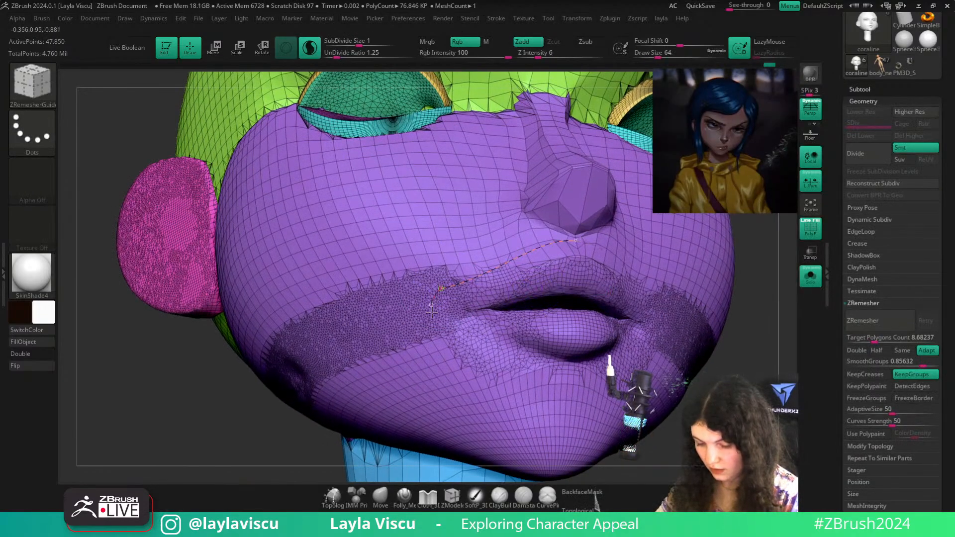
{"action": "left_click_drag", "start_coordinate": [567, 386], "coordinate": [573, 387]}
{"action": "right_click_drag", "start_coordinate": [557, 386], "coordinate": [416, 366], "text": "ctrl"}
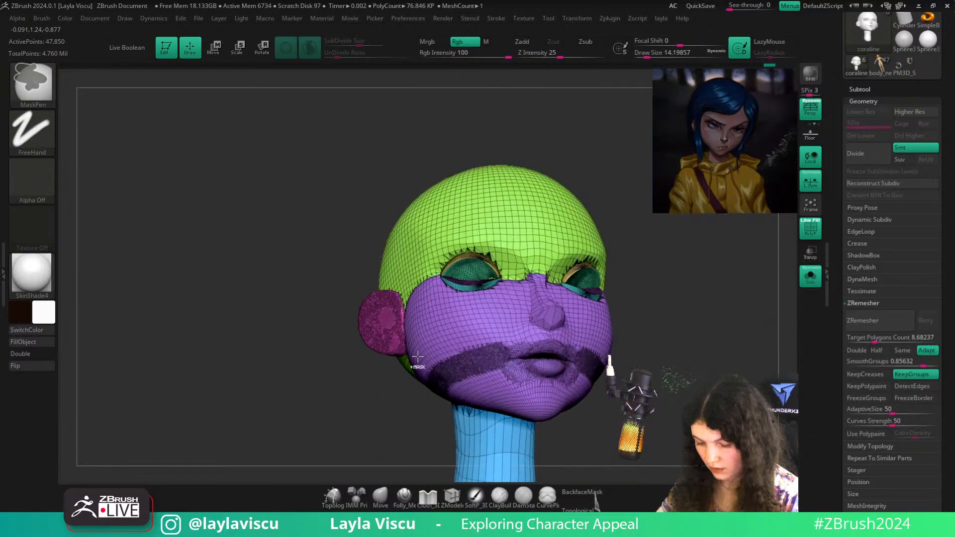
Try ZRemesher guide curves looping around the mouth from below the nose, undoing the first stroke and redrawing it
{"action": "mouse_move", "coordinate": [405, 367]}
{"action": "left_mouse_down"}
{"action": "mouse_move", "coordinate": [318, 365]}
{"action": "mouse_move", "coordinate": [249, 303]}
{"action": "mouse_move", "coordinate": [309, 278]}
{"action": "left_mouse_up"}
{"action": "mouse_move", "coordinate": [463, 280]}
{"action": "right_mouse_down", "text": "ctrl"}
{"action": "mouse_move", "coordinate": [495, 308]}
{"action": "mouse_move", "coordinate": [476, 265]}
{"action": "right_mouse_up", "text": "ctrl"}
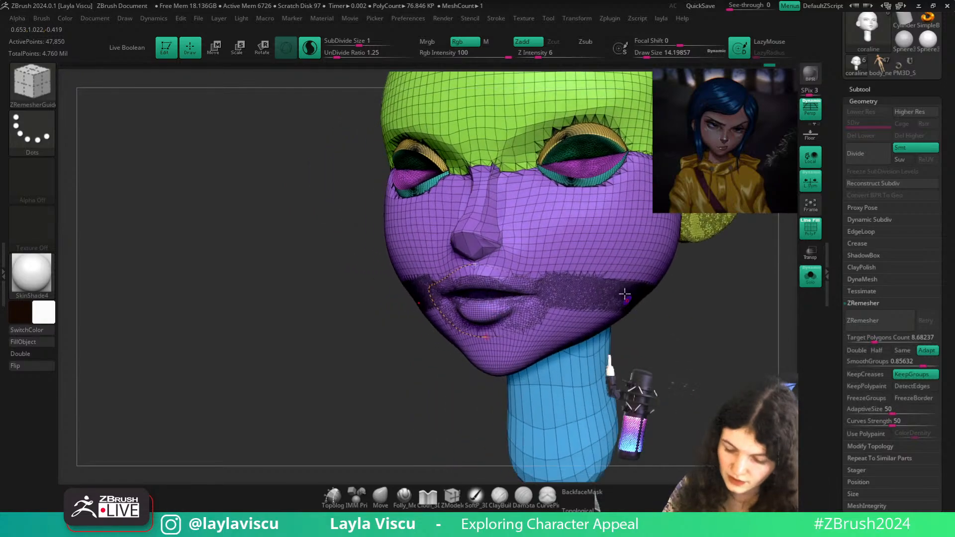
{"action": "left_click_drag", "start_coordinate": [512, 271], "coordinate": [532, 284]}
{"action": "key", "text": "ctrl+z"}
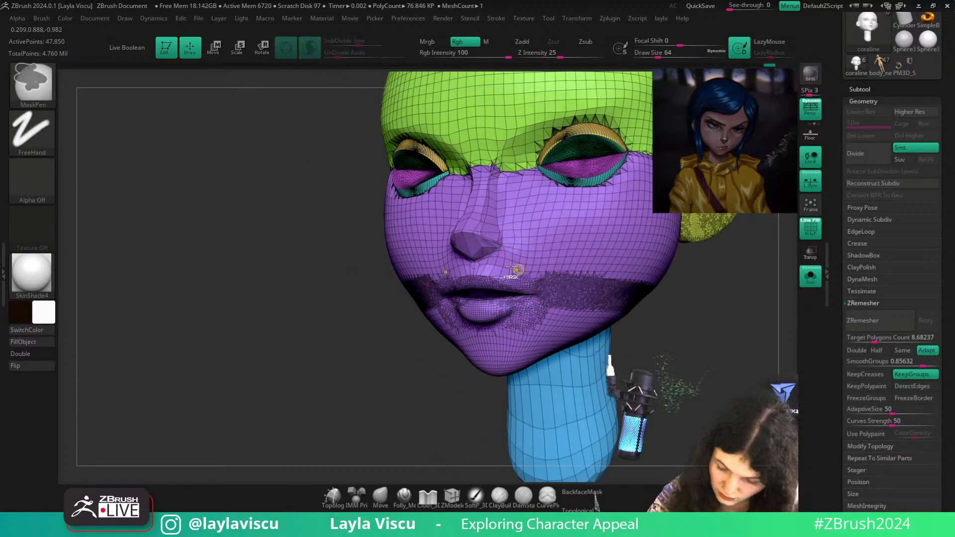
{"action": "left_click_drag", "start_coordinate": [475, 265], "coordinate": [482, 265]}
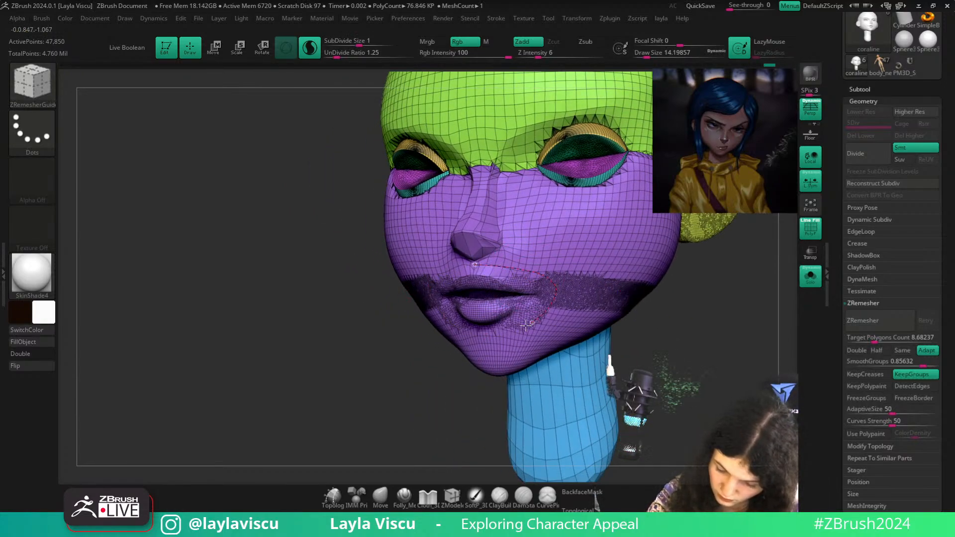
Smooth the nose from its tip to the brow bridge, and draw a guide curve from below the nose around the mouth to the chin
{"action": "mouse_move", "coordinate": [710, 409]}
{"action": "right_mouse_down"}
{"action": "mouse_move", "coordinate": [784, 365]}
{"action": "mouse_move", "coordinate": [788, 278]}
{"action": "right_mouse_up"}
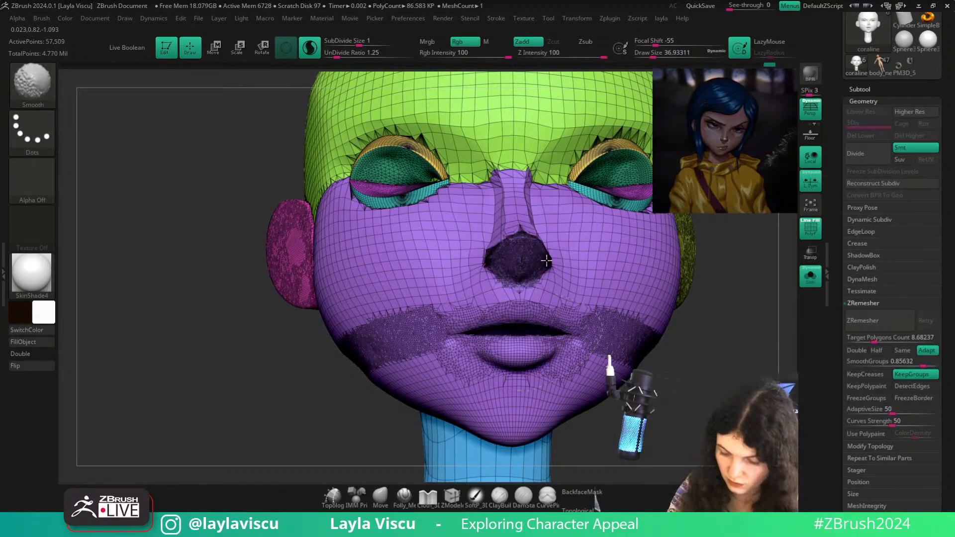
{"action": "key", "text": "shift+f"}
{"action": "right_click_drag", "start_coordinate": [597, 260], "coordinate": [587, 169]}
{"action": "key", "text": "shift+f"}
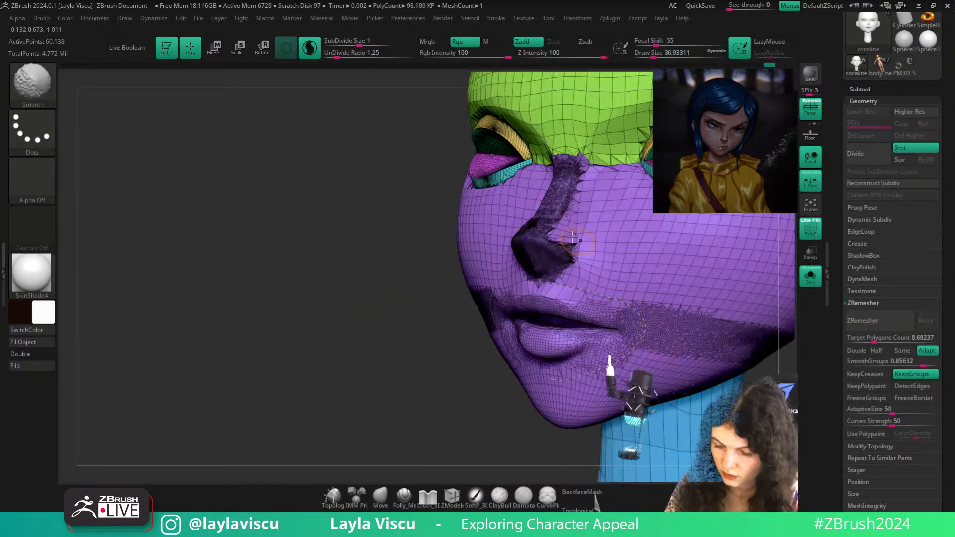
{"action": "mouse_move", "coordinate": [579, 255]}
{"action": "left_mouse_down", "text": "ctrl+shift"}
{"action": "mouse_move", "coordinate": [587, 214]}
{"action": "mouse_move", "coordinate": [555, 263]}
{"action": "left_mouse_up", "text": "ctrl+shift"}
{"action": "mouse_move", "coordinate": [555, 264]}
{"action": "right_mouse_down"}
{"action": "mouse_move", "coordinate": [538, 227]}
{"action": "mouse_move", "coordinate": [561, 279]}
{"action": "mouse_move", "coordinate": [572, 239]}
{"action": "mouse_move", "coordinate": [585, 254]}
{"action": "right_mouse_up"}
{"action": "key", "text": "shift+f"}
{"action": "key", "text": "shift+f"}
{"action": "key", "text": "shift+f"}
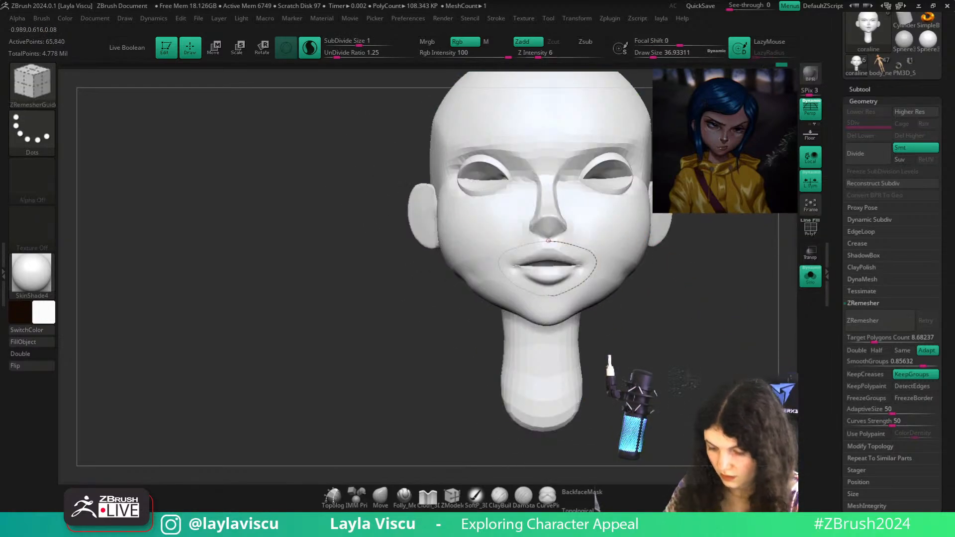
Run ZRemesher on the head with the mouth guide curve, examine the topology from the side, and undo the remesh
{"action": "left_click", "coordinate": [869, 326]}
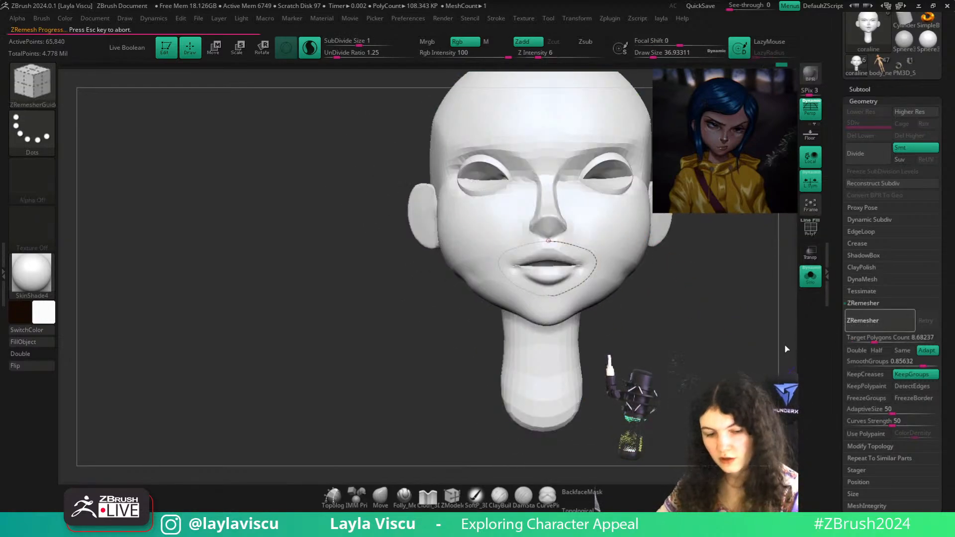
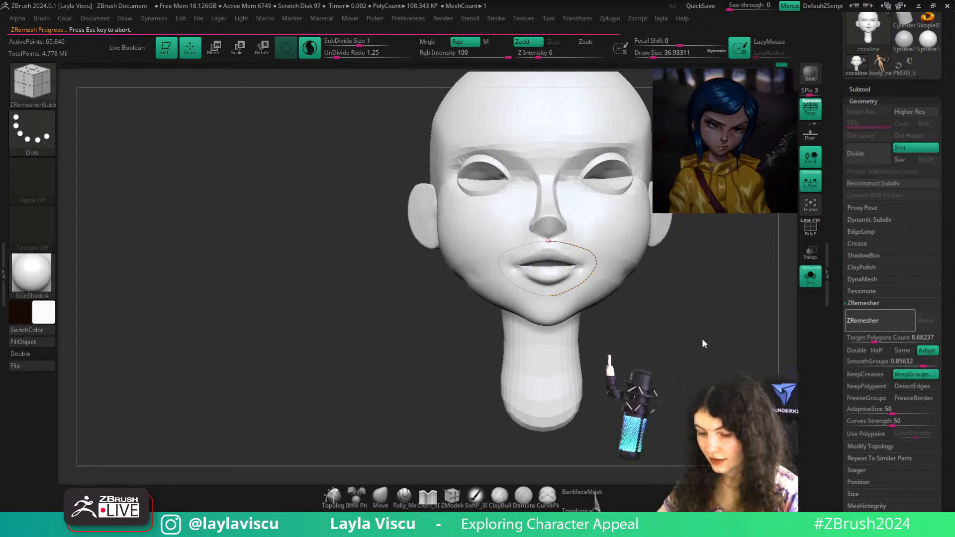
{"action": "left_click_drag", "start_coordinate": [708, 335], "coordinate": [627, 331], "text": "alt"}
{"action": "key", "text": "shift+f"}
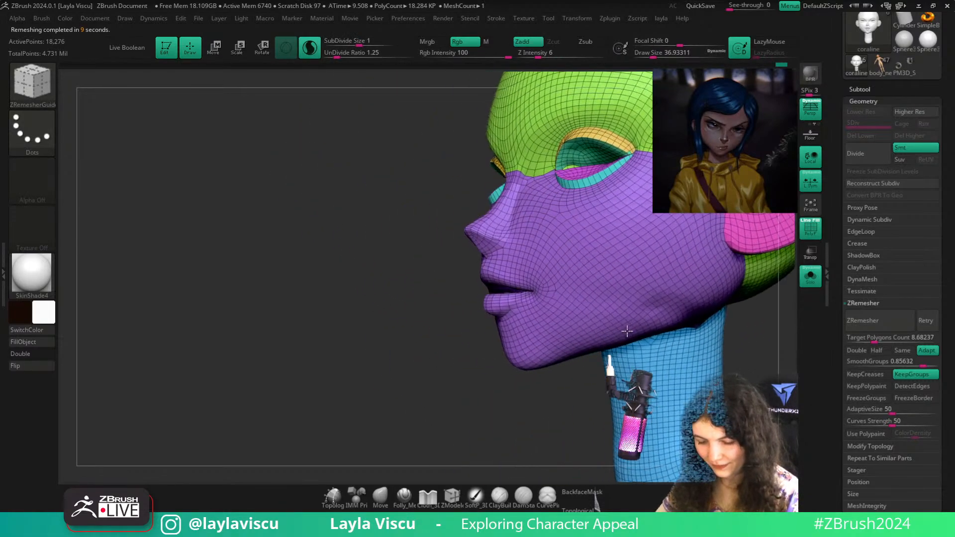
{"action": "left_click_drag", "start_coordinate": [475, 428], "coordinate": [377, 401]}
{"action": "left_click_drag", "start_coordinate": [706, 391], "coordinate": [383, 344]}
{"action": "key", "text": "ctrl+z"}
Try reshaping the neck's upper edge under the jaw with the Move brush, isolating the neck polygroup and showing the full head again
{"action": "left_click", "coordinate": [381, 494]}
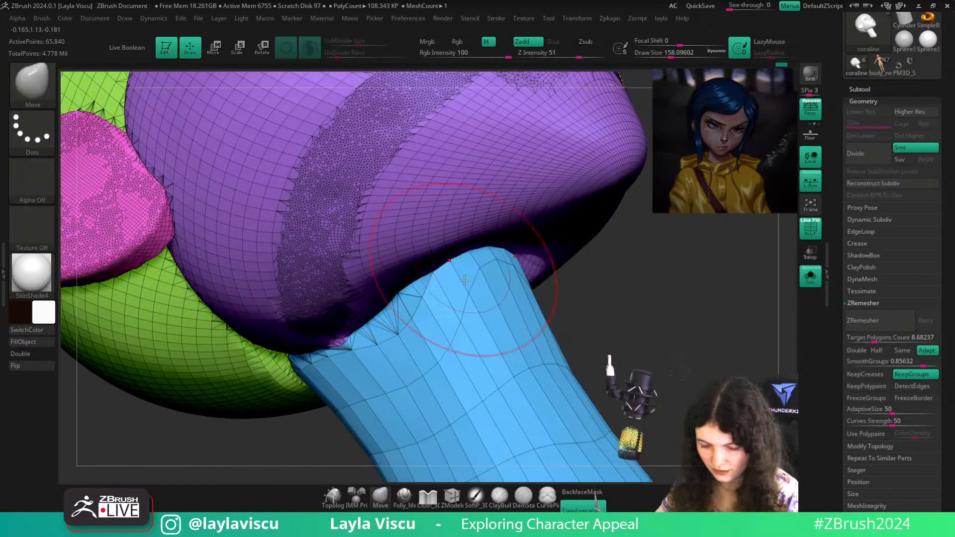
{"action": "key", "text": "ctrl+z"}
{"action": "left_click", "coordinate": [469, 333], "text": "ctrl+shift"}
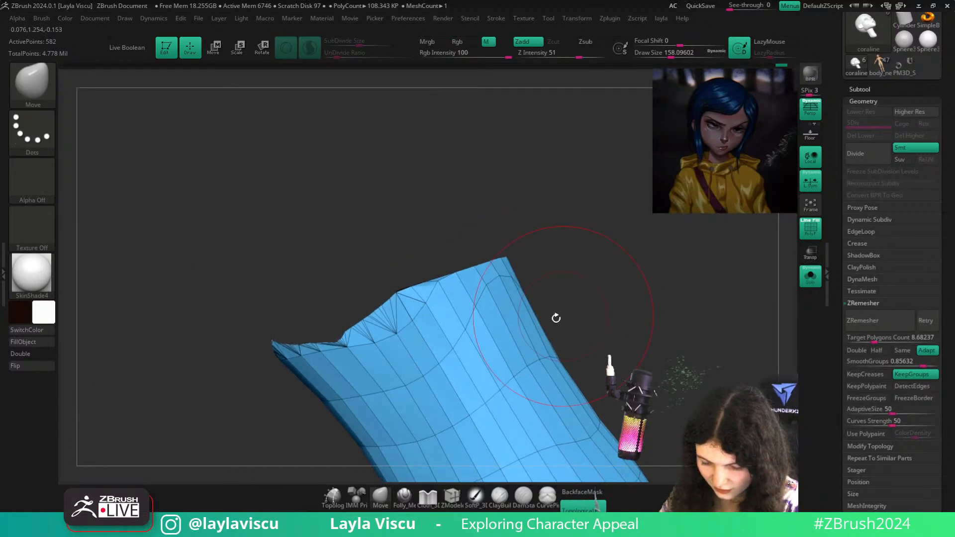
{"action": "left_click_drag", "start_coordinate": [460, 286], "coordinate": [458, 286]}
{"action": "mouse_move", "coordinate": [567, 283]}
{"action": "left_mouse_down"}
{"action": "mouse_move", "coordinate": [584, 303]}
{"action": "mouse_move", "coordinate": [576, 289]}
{"action": "left_mouse_up"}
{"action": "left_click", "coordinate": [674, 309], "text": "ctrl+shift"}
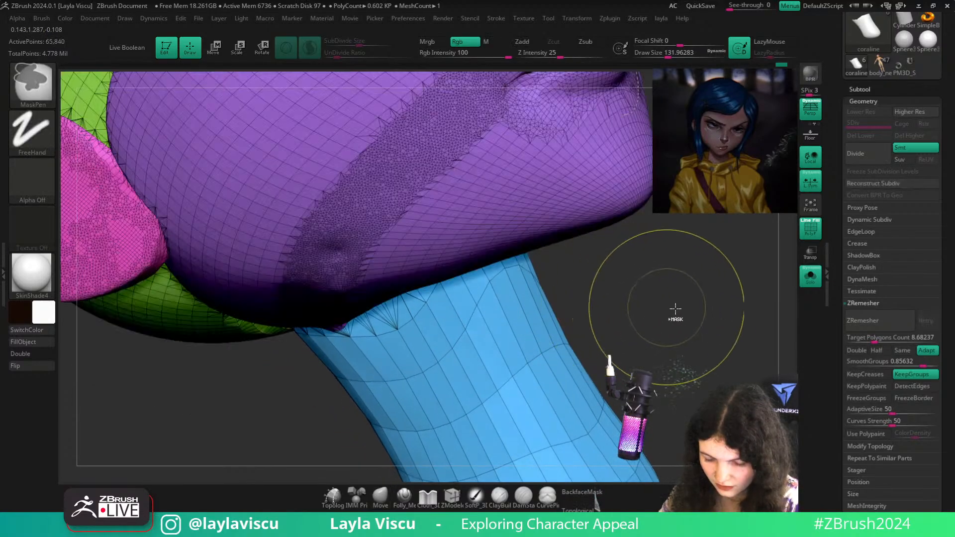
Undo the seam smoothing, the polygroup merge and the union remesh to return to the separate head pieces
{"action": "mouse_move", "coordinate": [675, 309]}
{"action": "right_mouse_down", "text": "ctrl"}
{"action": "mouse_move", "coordinate": [661, 319]}
{"action": "mouse_move", "coordinate": [642, 305]}
{"action": "mouse_move", "coordinate": [642, 328]}
{"action": "mouse_move", "coordinate": [654, 319]}
{"action": "mouse_move", "coordinate": [621, 316]}
{"action": "mouse_move", "coordinate": [646, 318]}
{"action": "right_mouse_up", "text": "ctrl"}
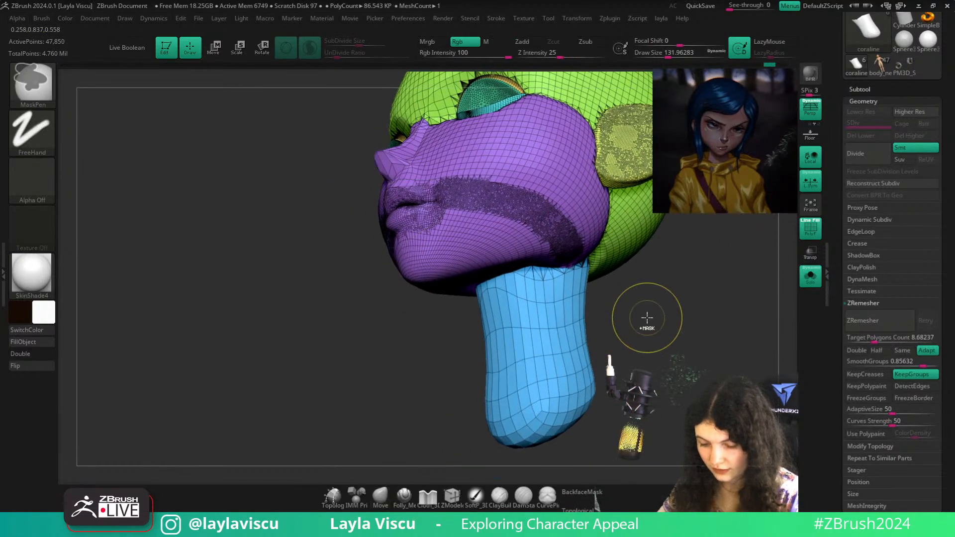
{"action": "key", "text": "ctrl+z"}
{"action": "key", "text": "ctrl+z"}
{"action": "key", "text": "ctrl+z"}
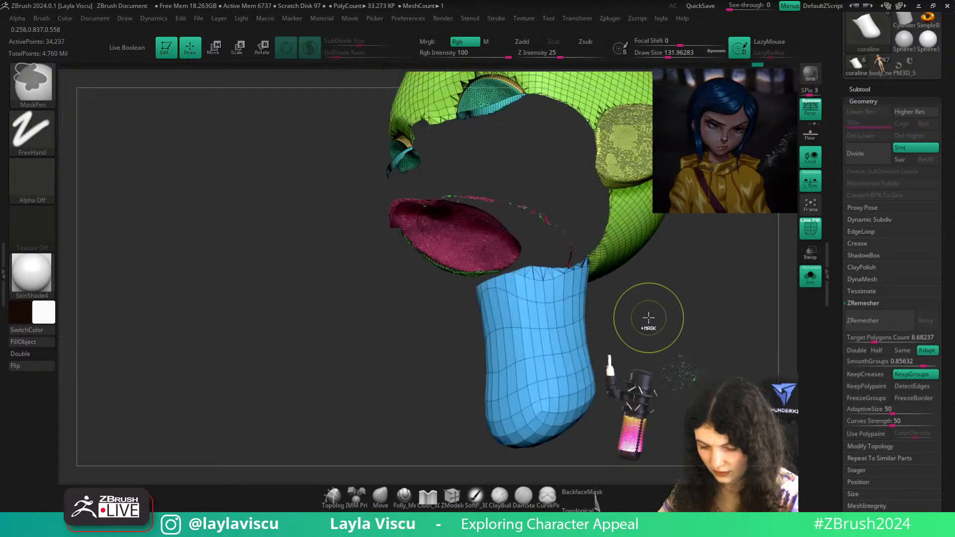
{"action": "key", "text": "ctrl+z"}
{"action": "key", "text": "ctrl+z"}
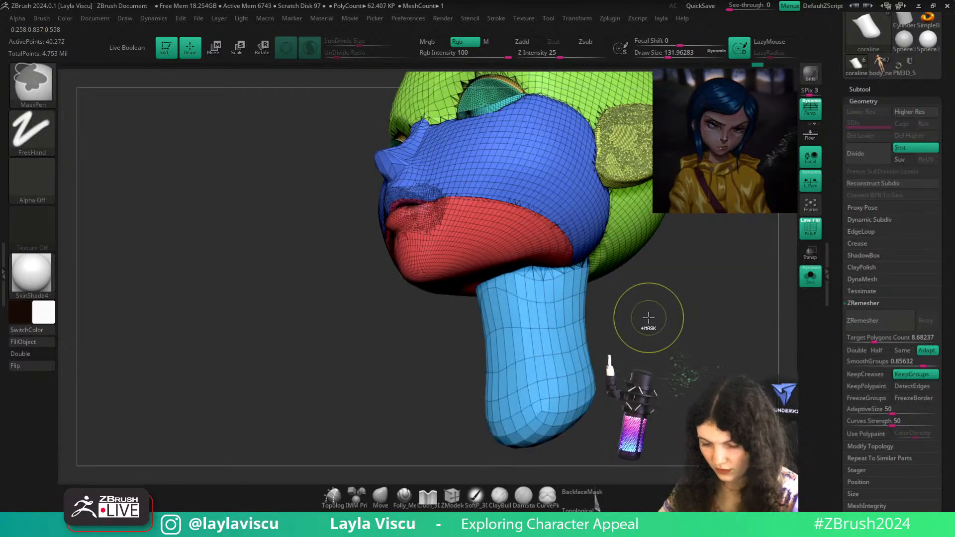
{"action": "key", "text": "ctrl+z"}
Reshape the front of the neck's upper end under the jaw with the Move brush
{"action": "left_click_drag", "start_coordinate": [663, 311], "coordinate": [501, 320], "text": "alt"}
{"action": "key", "text": "shift+f"}
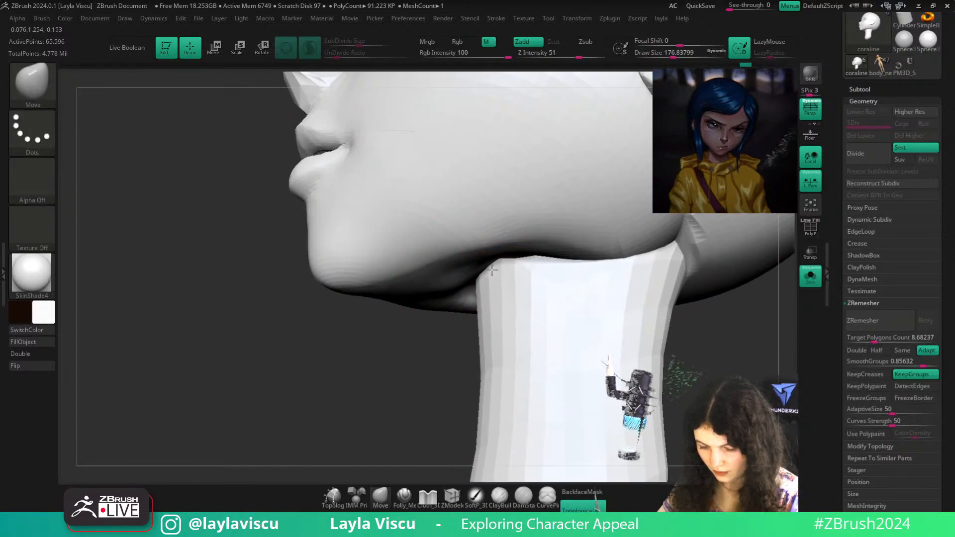
{"action": "left_click", "coordinate": [492, 270]}
{"action": "left_click", "coordinate": [494, 308]}
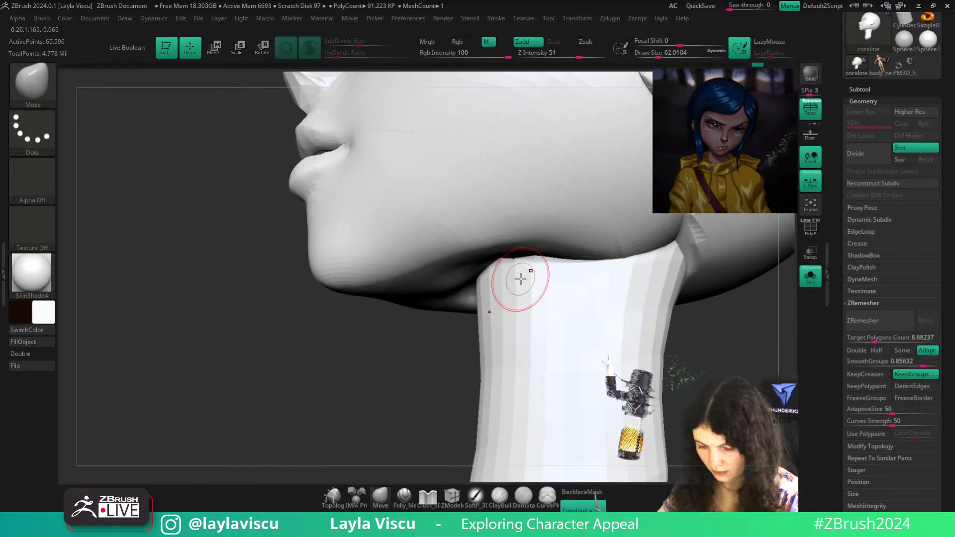
{"action": "key", "text": "bracketright"}
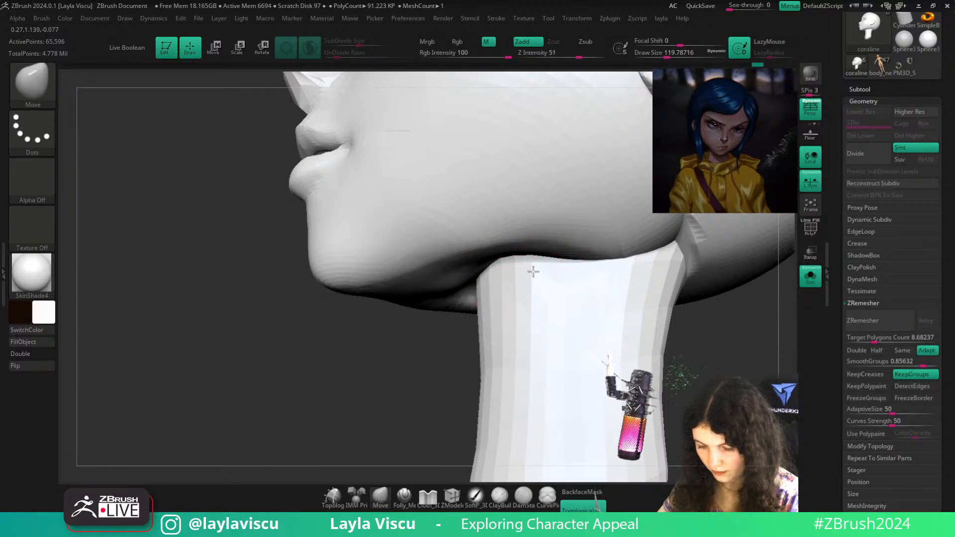
Adjust the neck's upper side and back with a larger Move brush where they meet the jaw and skull
{"action": "key", "text": "shift+f"}
{"action": "key", "text": "f"}
{"action": "mouse_move", "coordinate": [671, 308]}
{"action": "left_mouse_down"}
{"action": "mouse_move", "coordinate": [663, 291]}
{"action": "mouse_move", "coordinate": [699, 348]}
{"action": "mouse_move", "coordinate": [661, 363]}
{"action": "mouse_move", "coordinate": [692, 321]}
{"action": "mouse_move", "coordinate": [660, 250]}
{"action": "mouse_move", "coordinate": [692, 251]}
{"action": "mouse_move", "coordinate": [670, 244]}
{"action": "left_mouse_up"}
{"action": "key", "text": "shift+f"}
{"action": "right_click_drag", "start_coordinate": [579, 234], "coordinate": [589, 239], "text": "ctrl"}
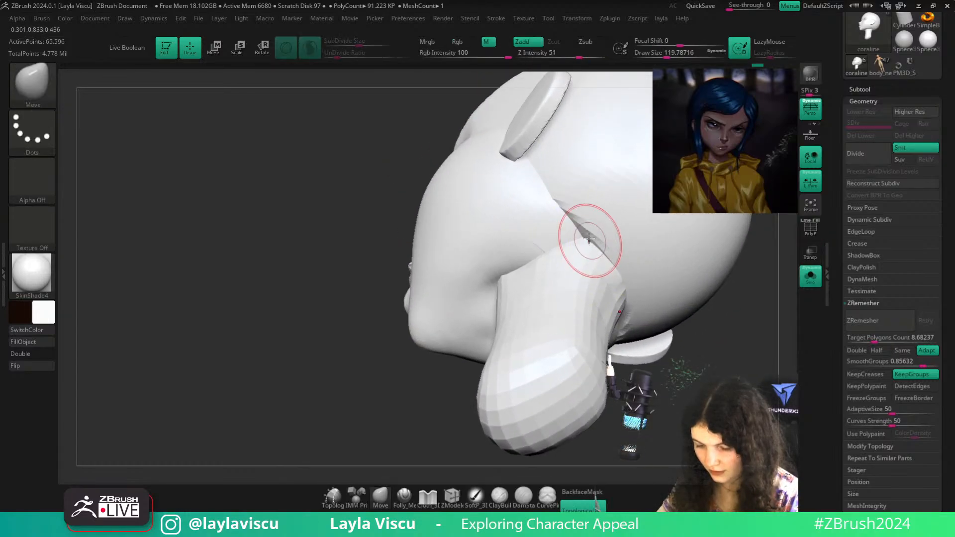
{"action": "key", "text": "shift+f"}
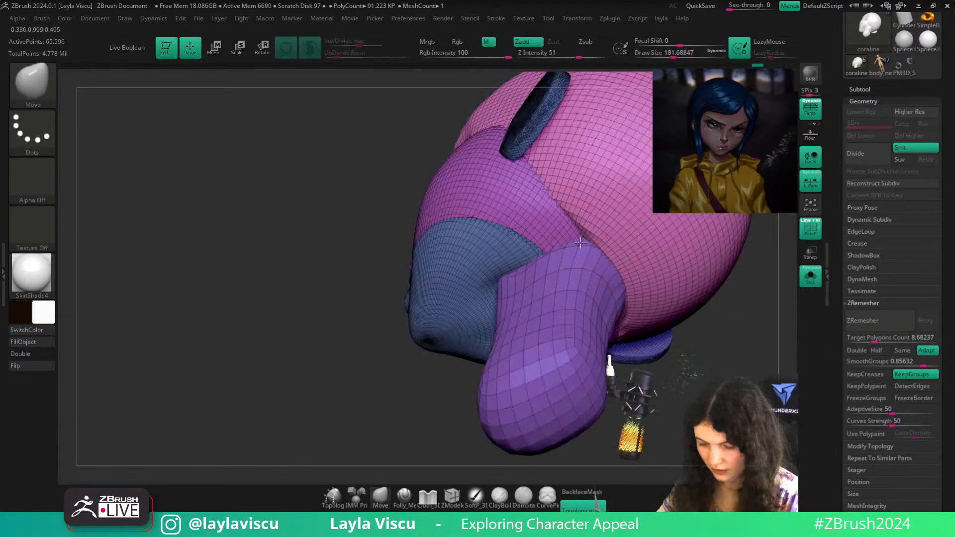
{"action": "right_click_drag", "start_coordinate": [552, 253], "coordinate": [621, 349]}
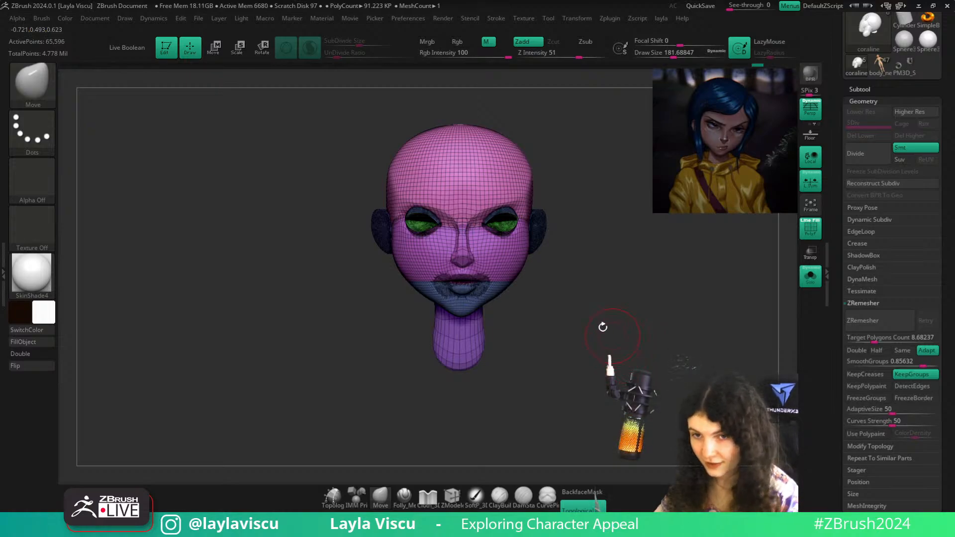
Smooth the nose from its tip up to the brow with Sculptris Pro on, and check the face shape without polyframe
{"action": "mouse_move", "coordinate": [596, 320]}
{"action": "right_mouse_down"}
{"action": "mouse_move", "coordinate": [618, 330]}
{"action": "mouse_move", "coordinate": [586, 300]}
{"action": "mouse_move", "coordinate": [624, 294]}
{"action": "mouse_move", "coordinate": [622, 326]}
{"action": "right_mouse_up"}
{"action": "key", "text": "shift+f"}
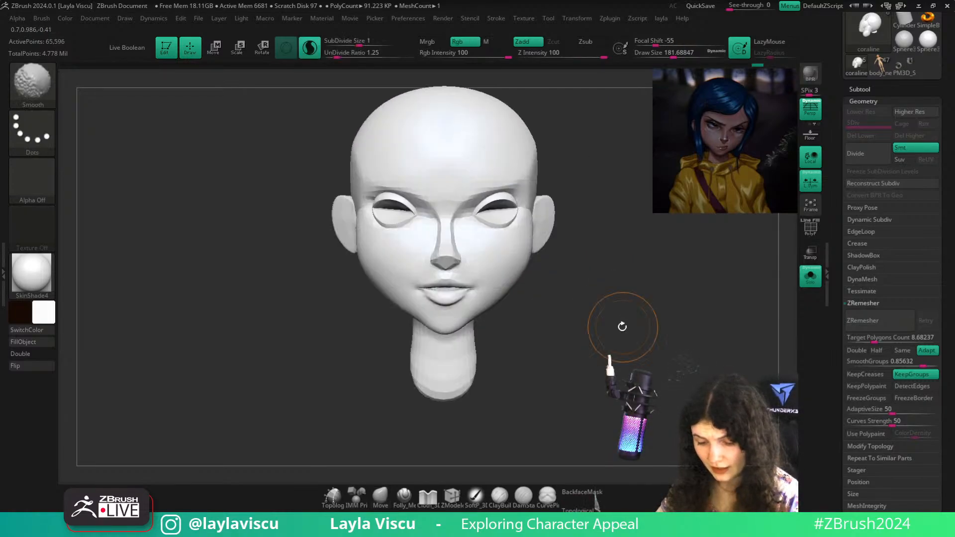
{"action": "key", "text": "shift+f"}
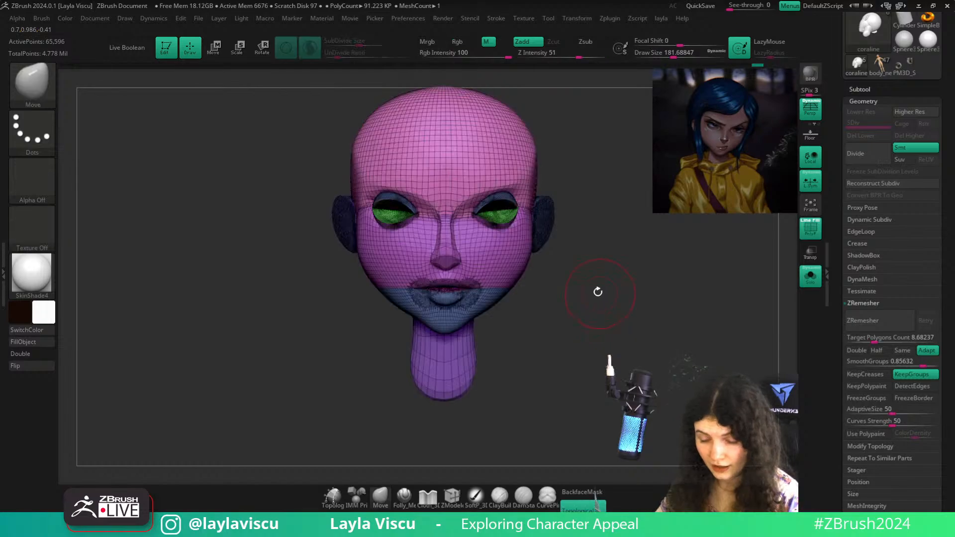
{"action": "right_click_drag", "start_coordinate": [597, 292], "coordinate": [729, 293]}
{"action": "left_click_drag", "start_coordinate": [612, 295], "coordinate": [596, 295]}
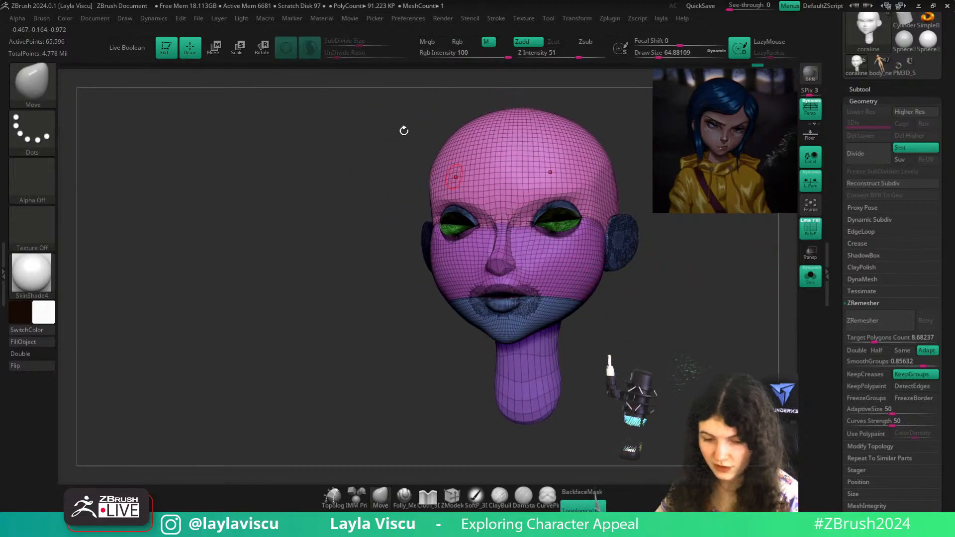
{"action": "right_click_drag", "start_coordinate": [543, 240], "coordinate": [539, 306], "text": "ctrl"}
{"action": "left_click_drag", "start_coordinate": [512, 289], "coordinate": [518, 226], "text": "shift"}
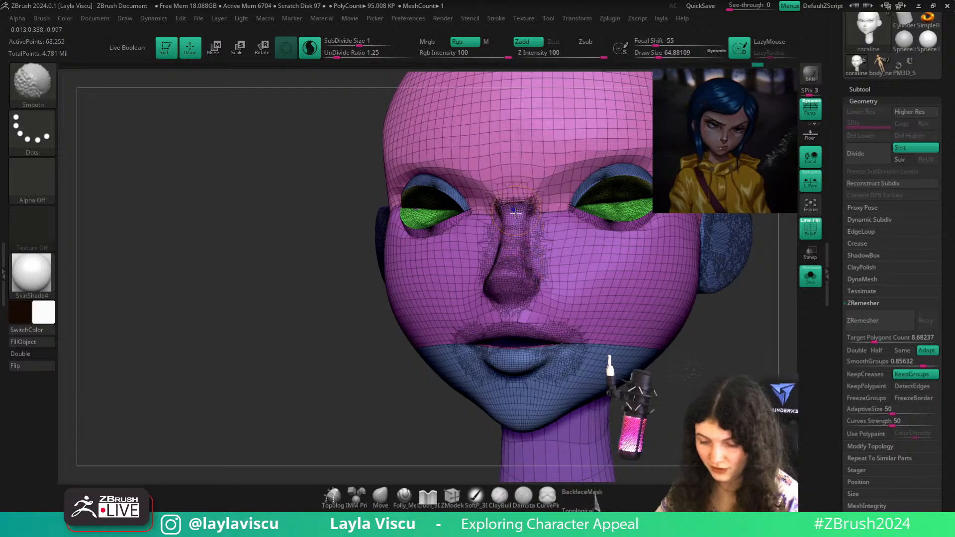
{"action": "key", "text": "f"}
{"action": "key", "text": "shift+f"}
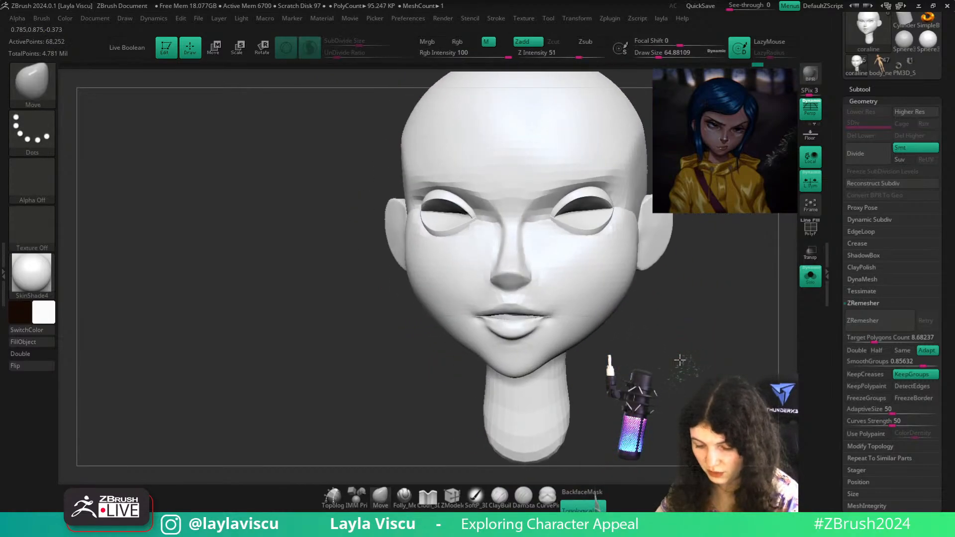
{"action": "key", "text": "shift+f"}
Try to smooth the seam between the cheek and the jaw with Sculptris Pro, and undo the smoothing
{"action": "left_click_drag", "start_coordinate": [679, 360], "coordinate": [682, 314]}
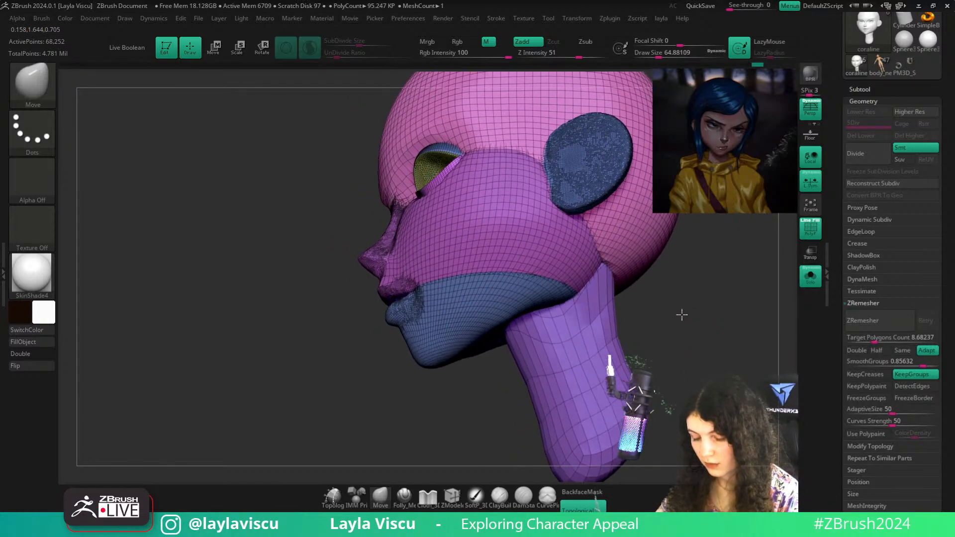
{"action": "key", "text": "shift"}
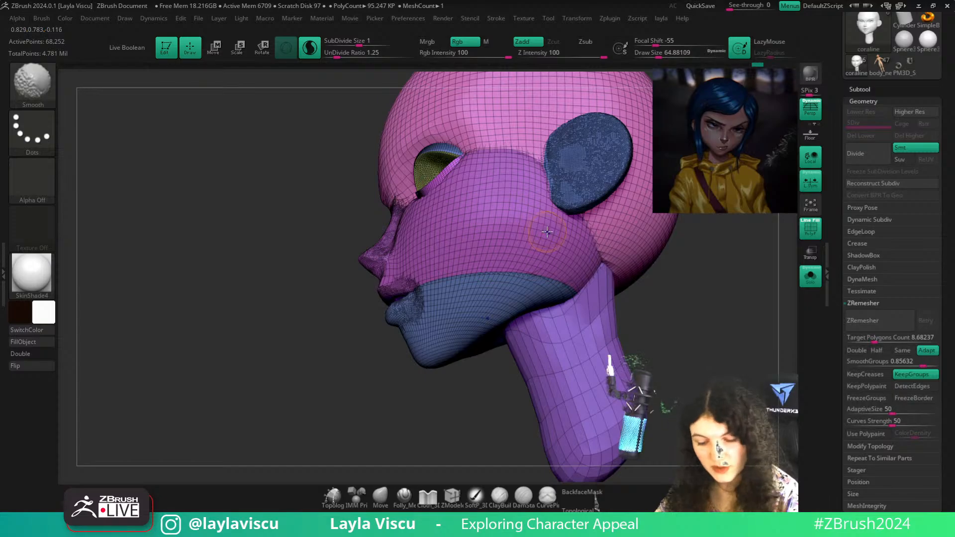
{"action": "left_click_drag", "start_coordinate": [669, 326], "coordinate": [751, 341]}
{"action": "right_click_drag", "start_coordinate": [750, 341], "coordinate": [669, 314], "text": "ctrl"}
{"action": "mouse_move", "coordinate": [670, 314]}
{"action": "left_mouse_down", "text": "shift"}
{"action": "mouse_move", "coordinate": [563, 306]}
{"action": "mouse_move", "coordinate": [615, 308]}
{"action": "mouse_move", "coordinate": [614, 337]}
{"action": "mouse_move", "coordinate": [613, 273]}
{"action": "mouse_move", "coordinate": [593, 331]}
{"action": "mouse_move", "coordinate": [678, 338]}
{"action": "mouse_move", "coordinate": [676, 328]}
{"action": "mouse_move", "coordinate": [686, 375]}
{"action": "mouse_move", "coordinate": [684, 319]}
{"action": "left_mouse_up", "text": "shift"}
{"action": "right_click_drag", "start_coordinate": [683, 319], "coordinate": [556, 324], "text": "ctrl"}
{"action": "mouse_move", "coordinate": [572, 287]}
{"action": "left_mouse_down", "text": "shift"}
{"action": "mouse_move", "coordinate": [523, 273]}
{"action": "mouse_move", "coordinate": [426, 268]}
{"action": "left_mouse_up", "text": "shift"}
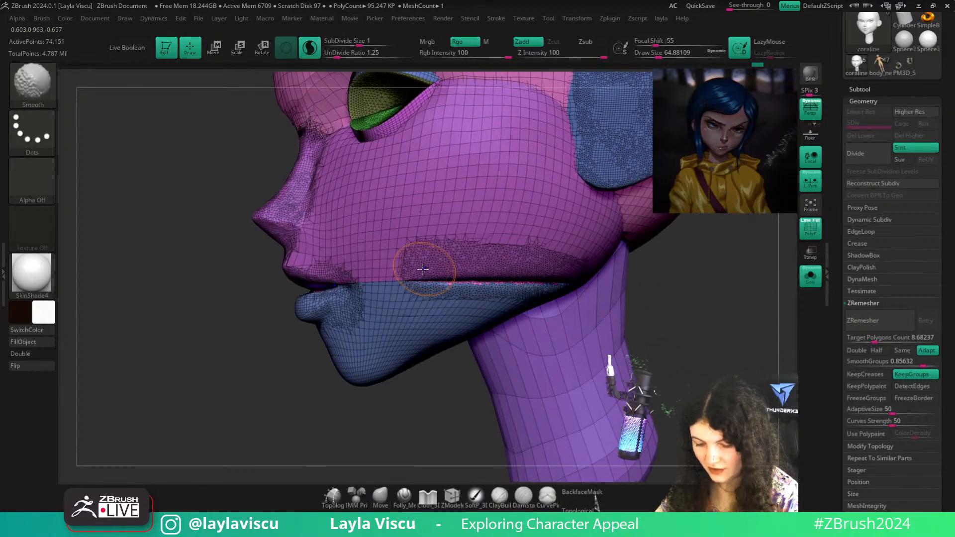
{"action": "mouse_move", "coordinate": [746, 334]}
{"action": "left_mouse_down"}
{"action": "mouse_move", "coordinate": [756, 304]}
{"action": "mouse_move", "coordinate": [769, 303]}
{"action": "left_mouse_up"}
{"action": "key", "text": "ctrl+z"}
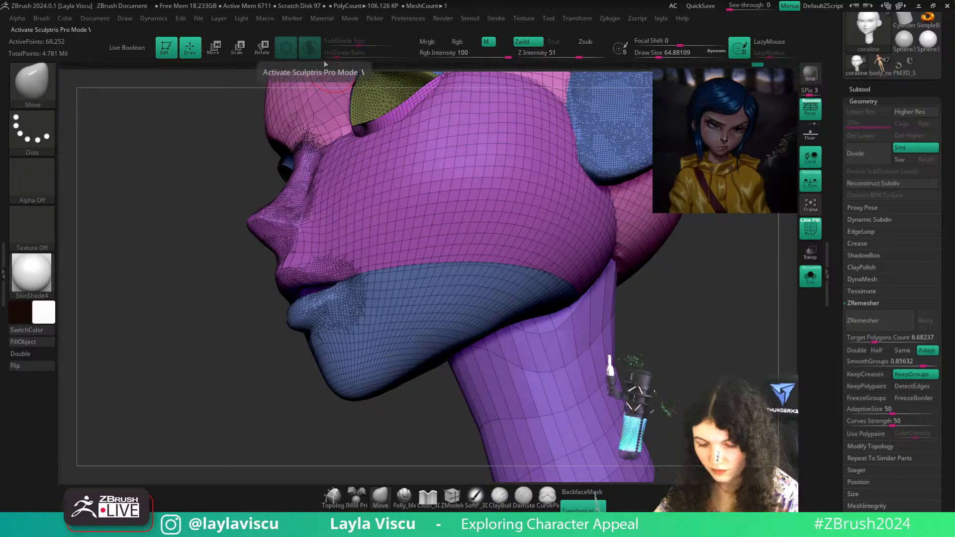
Merge the overlapping head, jaw and neck pieces into one mesh with the gizmo's Remesh By Union
{"action": "left_click_drag", "start_coordinate": [678, 307], "coordinate": [694, 309]}
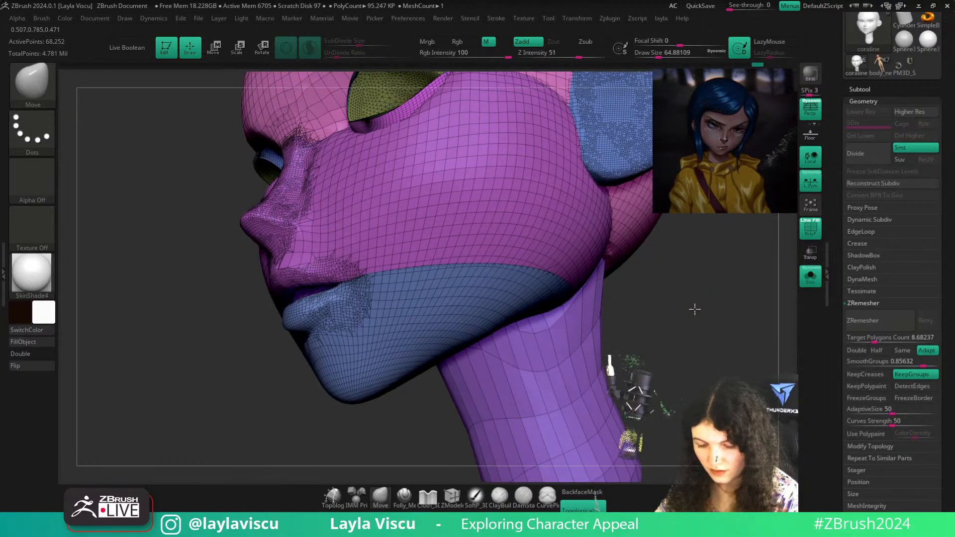
{"action": "key", "text": "f"}
{"action": "left_click_drag", "start_coordinate": [624, 315], "coordinate": [618, 319], "text": "shift"}
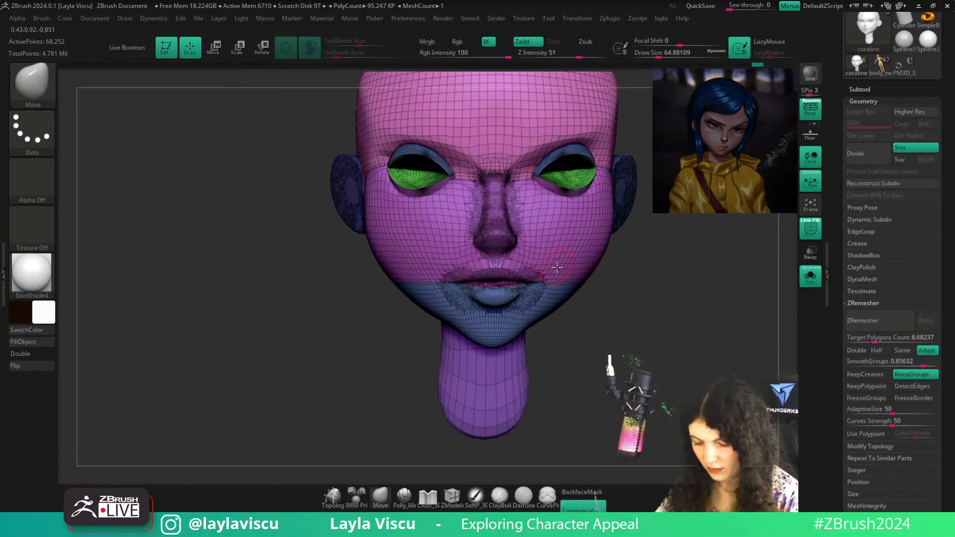
{"action": "key", "text": "w"}
{"action": "left_click_drag", "start_coordinate": [694, 323], "coordinate": [621, 288]}
{"action": "left_click", "coordinate": [440, 201]}
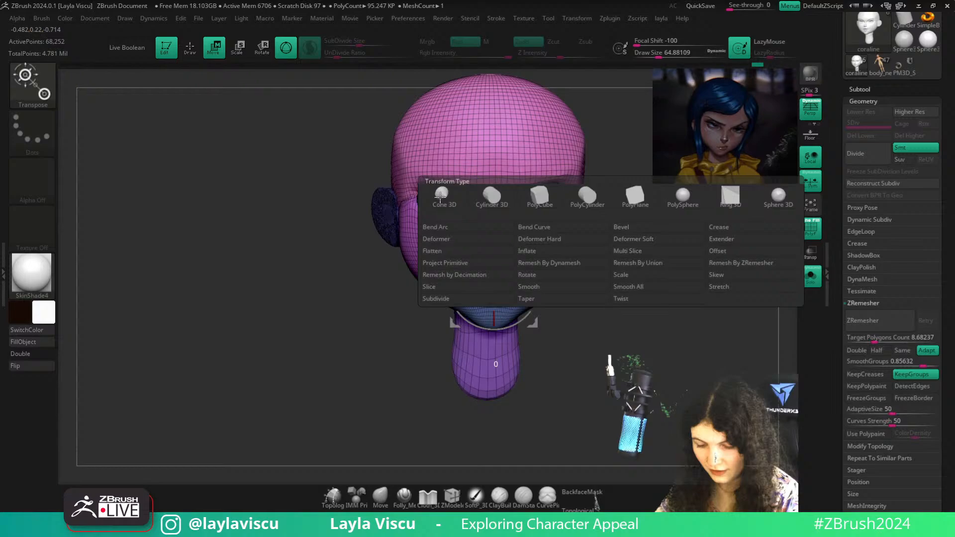
{"action": "left_click", "coordinate": [648, 265]}
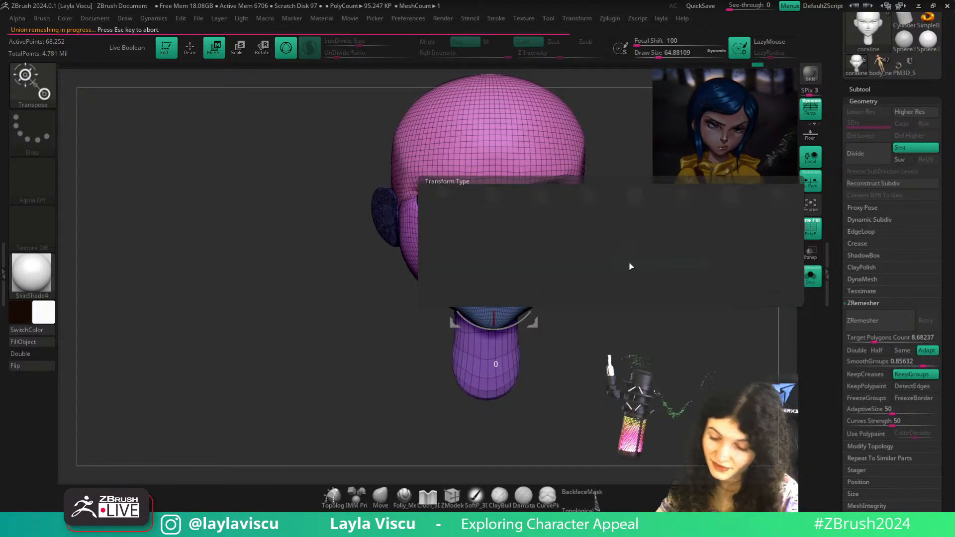
{"action": "left_click", "coordinate": [434, 158]}
{"action": "left_click", "coordinate": [605, 157]}
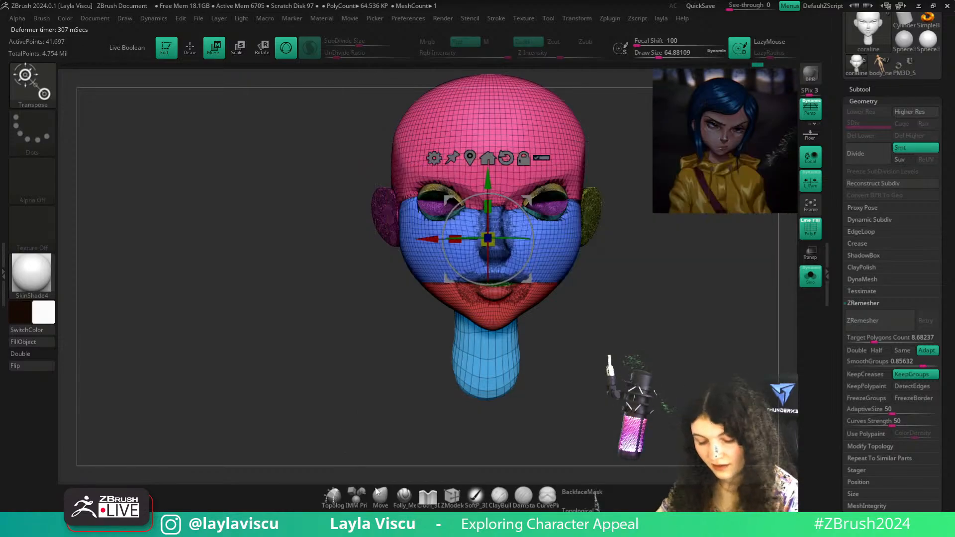
Leave the transform gizmo and hide the cheek, jaw and inner mouth polygroups of the merged head
{"action": "key", "text": "q"}
{"action": "mouse_move", "coordinate": [587, 282]}
{"action": "left_mouse_down"}
{"action": "mouse_move", "coordinate": [686, 330]}
{"action": "mouse_move", "coordinate": [643, 312]}
{"action": "left_mouse_up"}
{"action": "right_click_drag", "start_coordinate": [644, 312], "coordinate": [579, 299], "text": "alt"}
{"action": "right_click_drag", "start_coordinate": [578, 300], "coordinate": [460, 264], "text": "ctrl"}
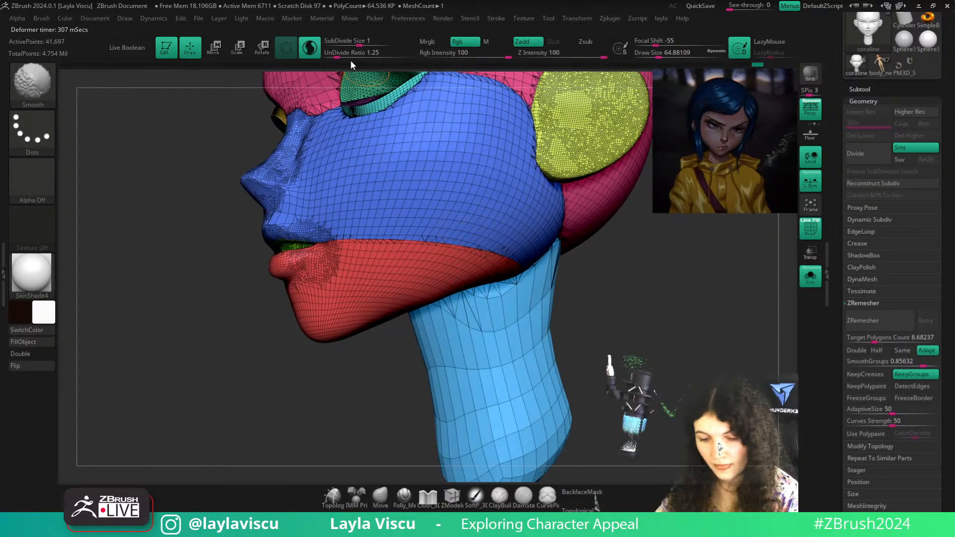
{"action": "left_click", "coordinate": [391, 220], "text": "ctrl+shift"}
{"action": "left_click", "coordinate": [396, 262], "text": "ctrl+shift"}
{"action": "left_click", "coordinate": [393, 262], "text": "ctrl+shift"}
{"action": "left_click", "coordinate": [344, 258], "text": "ctrl+shift"}
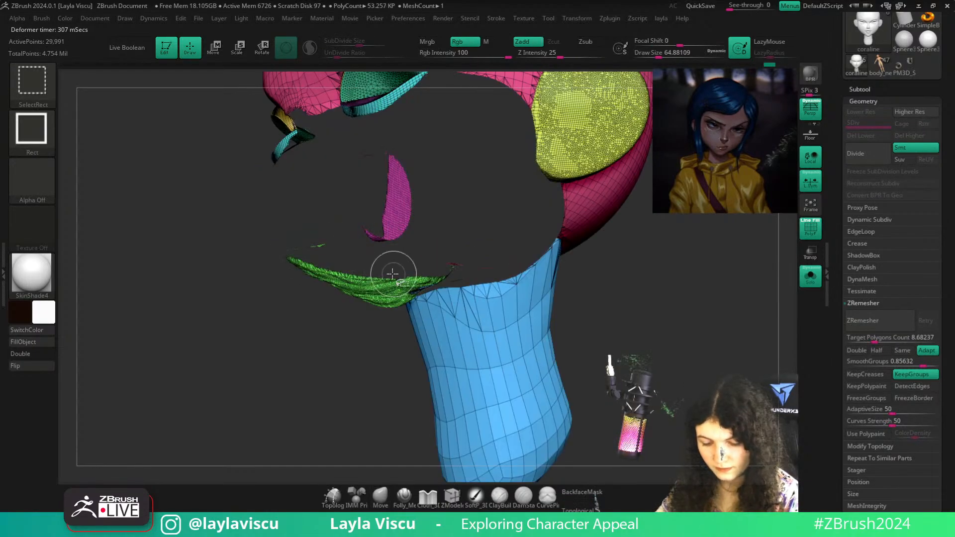
{"action": "left_click", "coordinate": [394, 274], "text": "ctrl+shift"}
Turn on double-sided display, invert the visibility, and group the face, jaw and inner mouth pieces as one polygroup
{"action": "left_click_drag", "start_coordinate": [589, 308], "coordinate": [677, 314]}
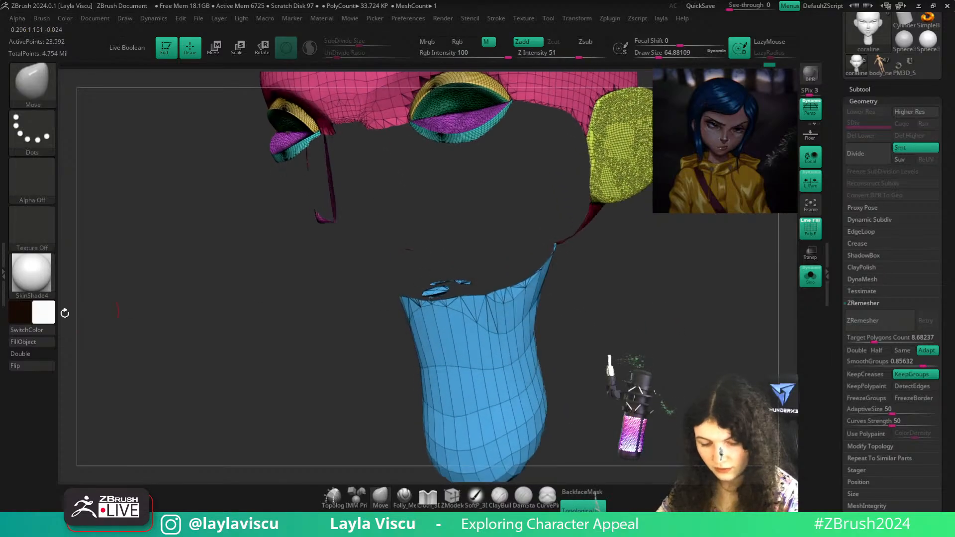
{"action": "left_click", "coordinate": [37, 354]}
{"action": "mouse_move", "coordinate": [164, 366]}
{"action": "left_mouse_down"}
{"action": "mouse_move", "coordinate": [148, 418]}
{"action": "mouse_move", "coordinate": [367, 311]}
{"action": "mouse_move", "coordinate": [341, 337]}
{"action": "mouse_move", "coordinate": [334, 397]}
{"action": "mouse_move", "coordinate": [326, 369]}
{"action": "mouse_move", "coordinate": [280, 338]}
{"action": "mouse_move", "coordinate": [242, 337]}
{"action": "left_mouse_up"}
{"action": "left_click_drag", "start_coordinate": [242, 337], "coordinate": [259, 387], "text": "ctrl+shift"}
{"action": "key", "text": "ctrl+w"}
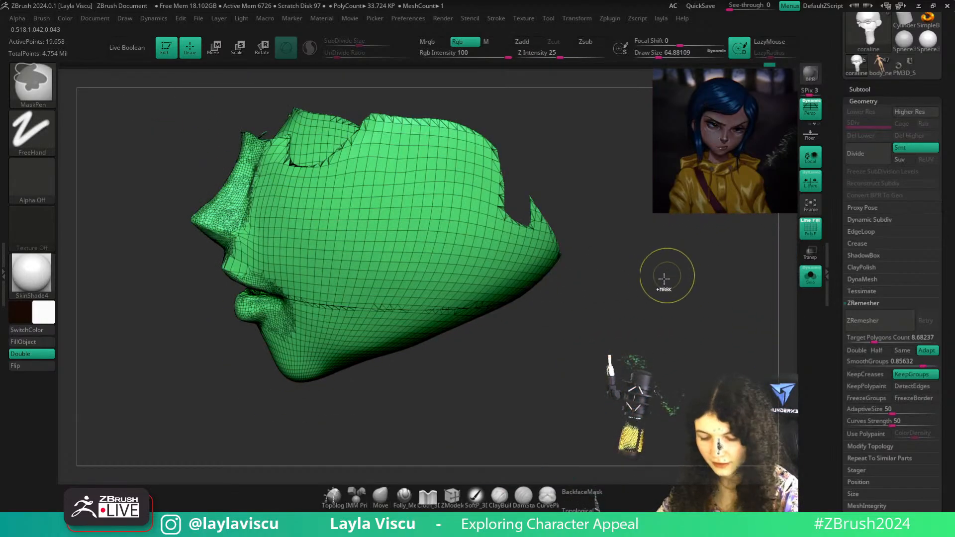
Show the whole head and draw a ZRemesherGuides curve around the mouth with a small brush
{"action": "left_click", "coordinate": [635, 296], "text": "ctrl+shift"}
{"action": "left_click_drag", "start_coordinate": [634, 296], "coordinate": [652, 279], "text": "shift"}
{"action": "key", "text": "b"}
{"action": "key", "text": "z"}
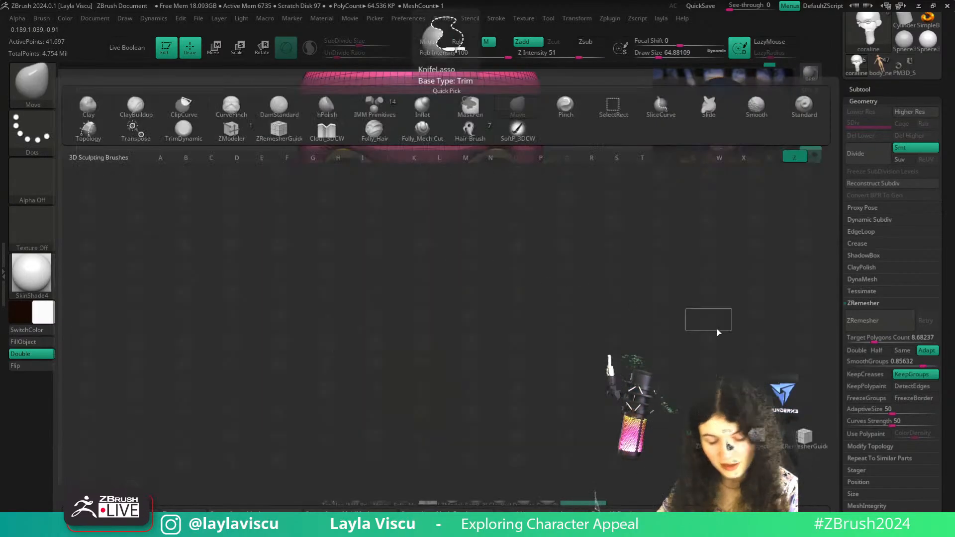
{"action": "left_click", "coordinate": [806, 436]}
{"action": "right_click_drag", "start_coordinate": [505, 294], "coordinate": [503, 338], "text": "ctrl"}
{"action": "key", "text": "bracketleft"}
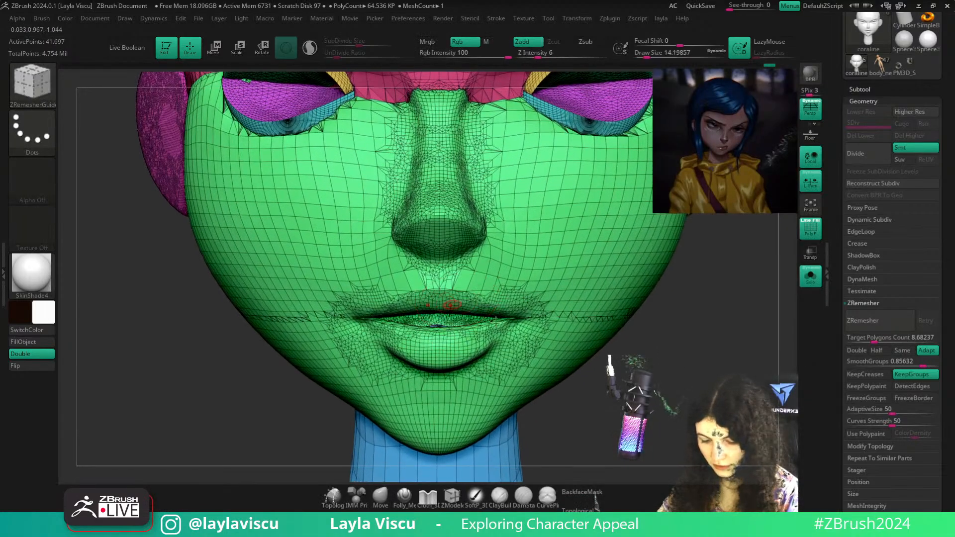
{"action": "mouse_move", "coordinate": [615, 371]}
{"action": "left_mouse_down"}
{"action": "mouse_move", "coordinate": [644, 368]}
{"action": "mouse_move", "coordinate": [688, 324]}
{"action": "left_mouse_up"}
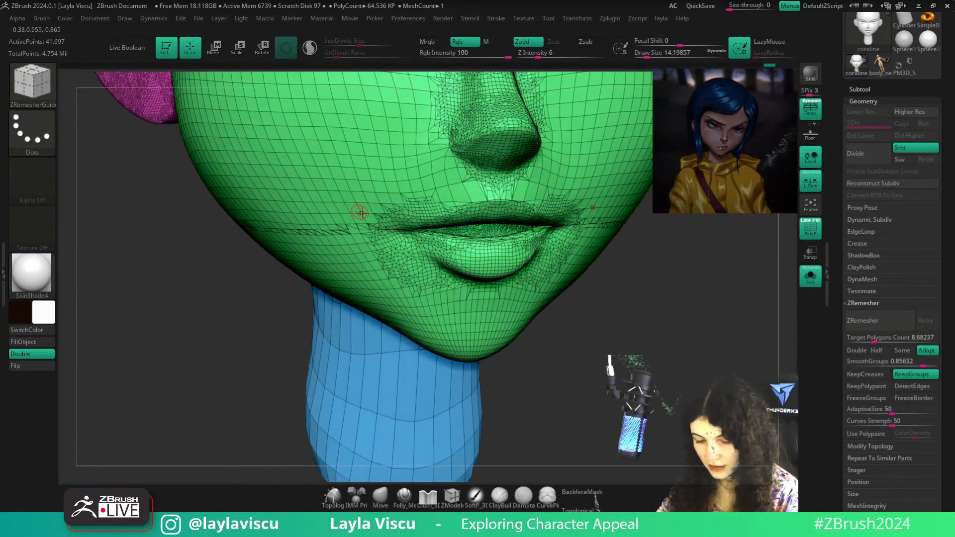
{"action": "key", "text": "ctrl+z"}
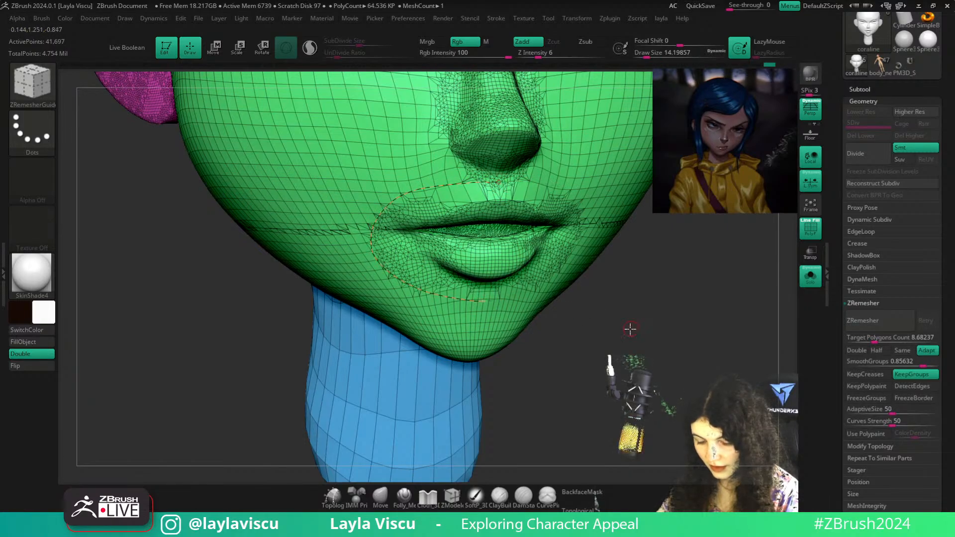
{"action": "left_click_drag", "start_coordinate": [630, 329], "coordinate": [620, 328]}
Try to push back the neck-group geometry between the lips with a larger Move brush, and undo it
{"action": "left_click", "coordinate": [380, 496]}
{"action": "right_click_drag", "start_coordinate": [504, 226], "coordinate": [499, 258], "text": "ctrl"}
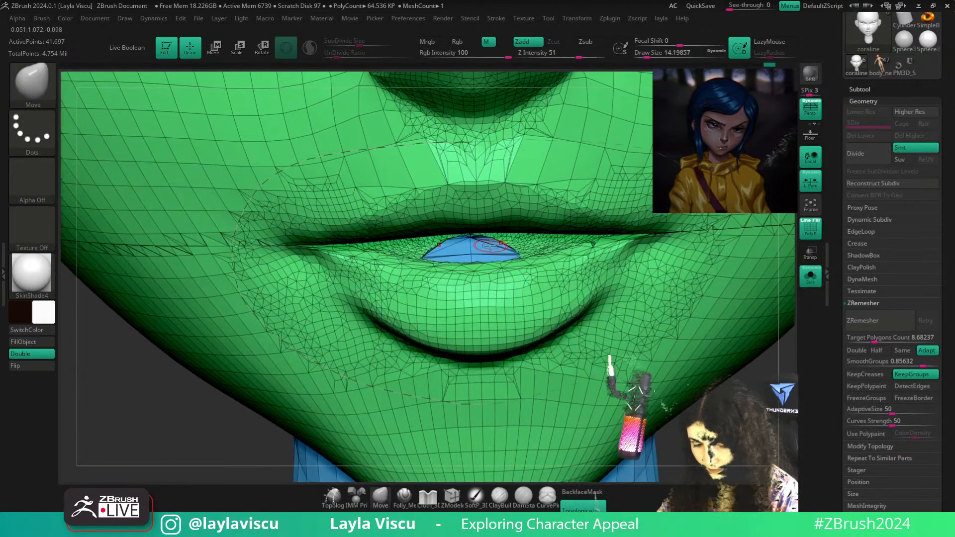
{"action": "key", "text": "s"}
{"action": "left_click_drag", "start_coordinate": [489, 246], "coordinate": [483, 250]}
{"action": "key", "text": "s"}
{"action": "left_click_drag", "start_coordinate": [470, 241], "coordinate": [461, 254]}
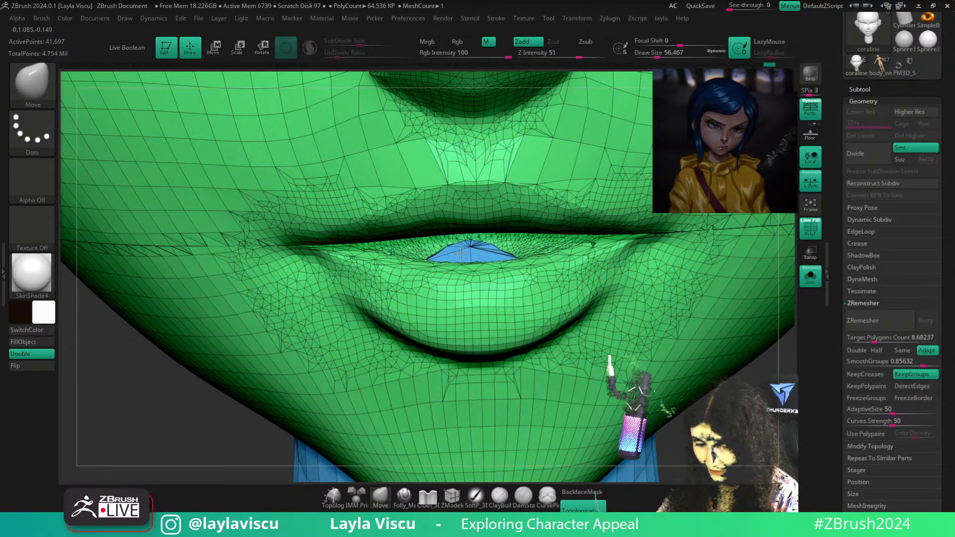
{"action": "key", "text": "ctrl+z"}
Isolate the neck polygroup, split its disconnected pieces with Auto Groups, and show the whole head again
{"action": "right_click_drag", "start_coordinate": [470, 271], "coordinate": [476, 233], "text": "ctrl"}
{"action": "left_click", "coordinate": [469, 252], "text": "ctrl+shift"}
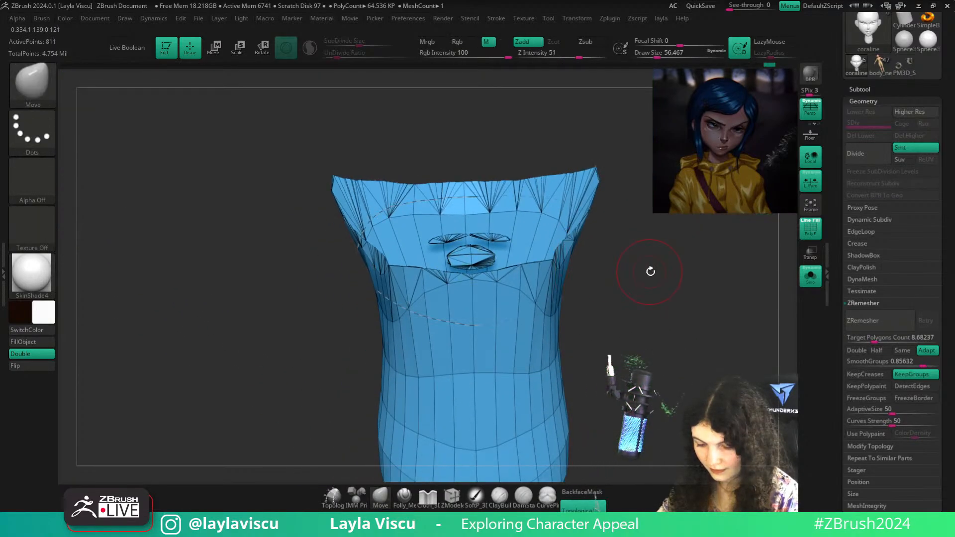
{"action": "key", "text": "l"}
{"action": "left_click", "coordinate": [634, 184]}
{"action": "left_click", "coordinate": [691, 285], "text": "ctrl+shift"}
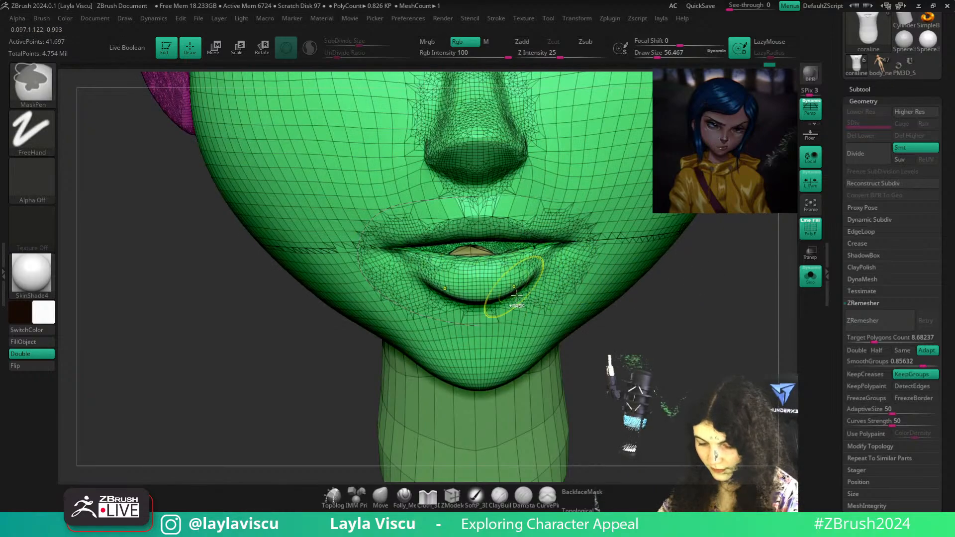
Isolate the face together with the stray mouth pieces and group them as one polygroup
{"action": "left_click", "coordinate": [507, 286], "text": "ctrl+shift"}
{"action": "left_click", "coordinate": [478, 260], "text": "ctrl+shift"}
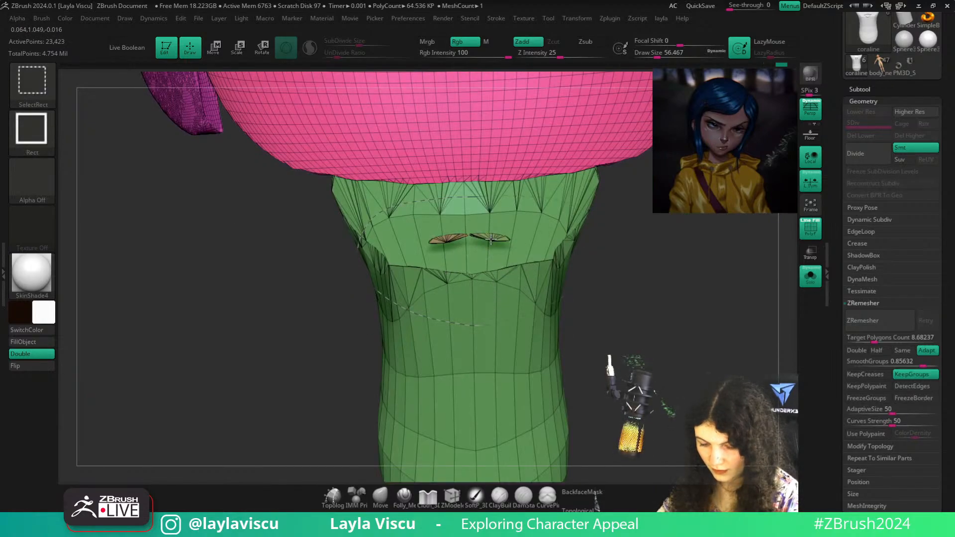
{"action": "left_click", "coordinate": [703, 320], "text": "ctrl+shift"}
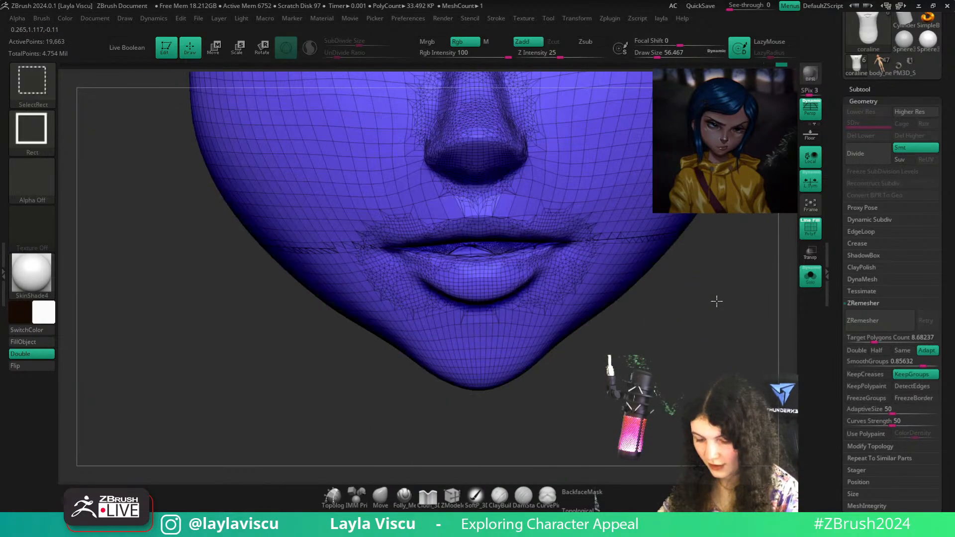
ZRemesh the whole head with Target Polygons Count 13.19628 and SmoothGroups 0.94252
{"action": "right_click_drag", "start_coordinate": [702, 314], "coordinate": [610, 320], "text": "ctrl"}
{"action": "mouse_move", "coordinate": [577, 263]}
{"action": "right_mouse_down", "text": "alt"}
{"action": "mouse_move", "coordinate": [588, 316]}
{"action": "mouse_move", "coordinate": [563, 296]}
{"action": "mouse_move", "coordinate": [608, 290]}
{"action": "mouse_move", "coordinate": [501, 277]}
{"action": "right_mouse_up", "text": "alt"}
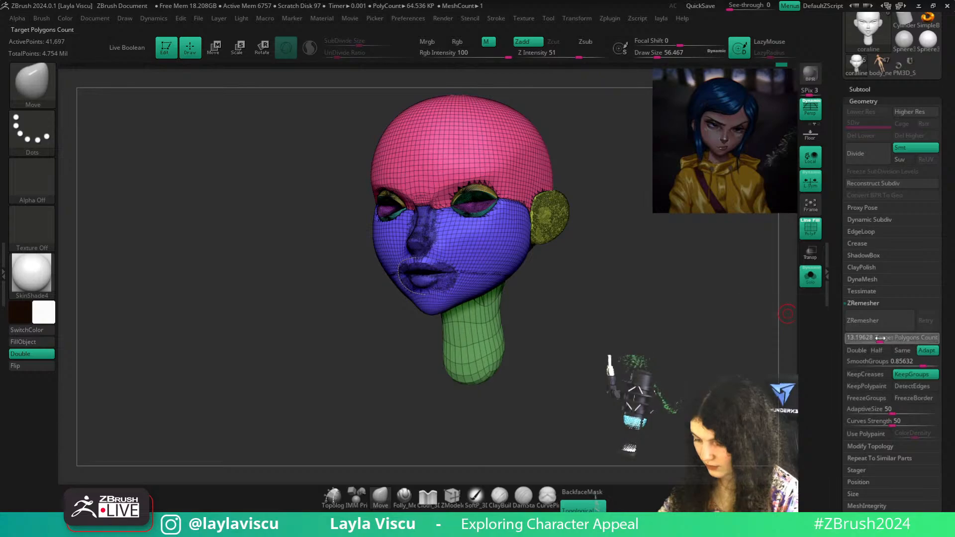
{"action": "right_click_drag", "start_coordinate": [699, 328], "coordinate": [744, 342], "text": "alt"}
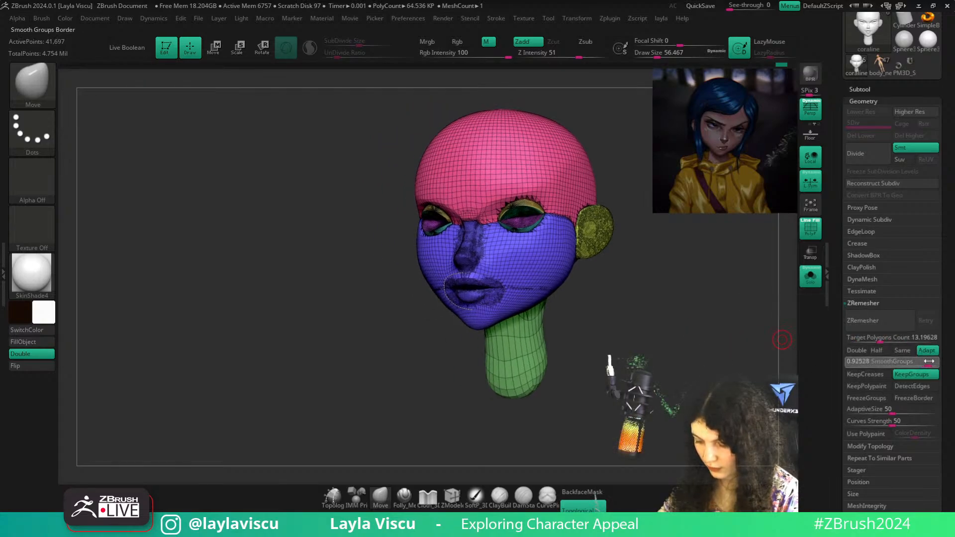
{"action": "left_click_drag", "start_coordinate": [928, 361], "coordinate": [929, 361]}
{"action": "left_click", "coordinate": [863, 321]}
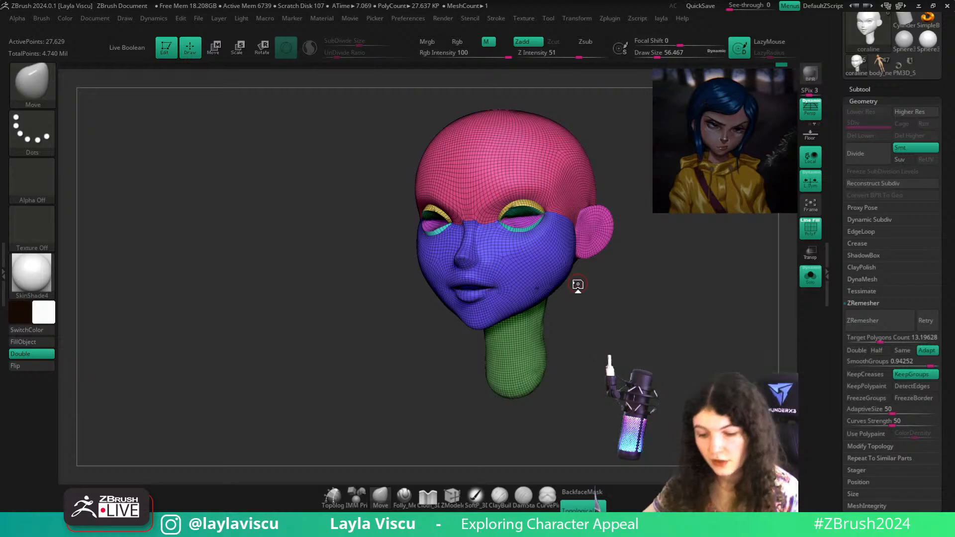
Smooth the remaining pinches along the cheek and rear jaw with a larger Smooth brush
{"action": "mouse_move", "coordinate": [656, 318]}
{"action": "left_mouse_down"}
{"action": "mouse_move", "coordinate": [646, 279]}
{"action": "mouse_move", "coordinate": [501, 256]}
{"action": "left_mouse_up"}
{"action": "scroll", "coordinate": [500, 256], "scroll_direction": "up", "scroll_amount": 5}
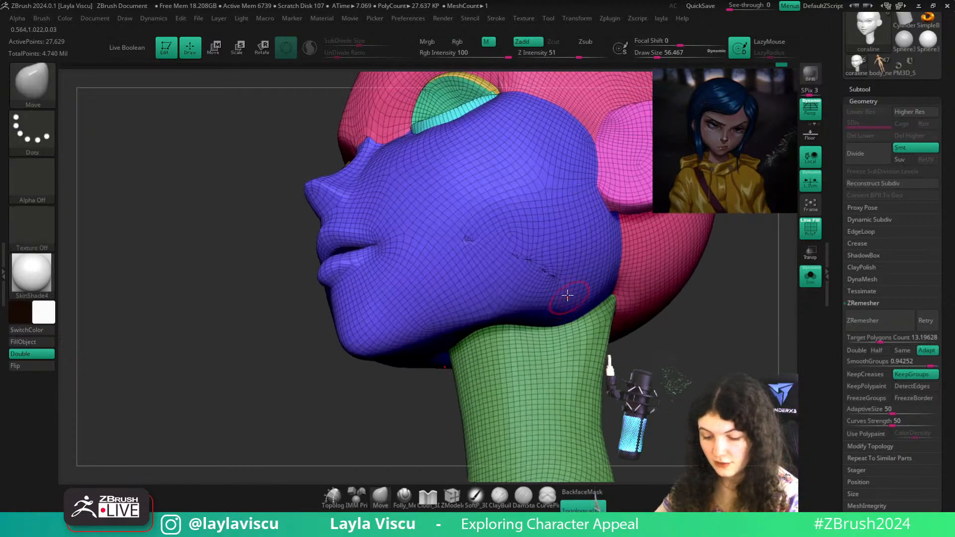
{"action": "key", "text": "s"}
{"action": "left_click", "coordinate": [559, 281]}
{"action": "key", "text": "shift"}
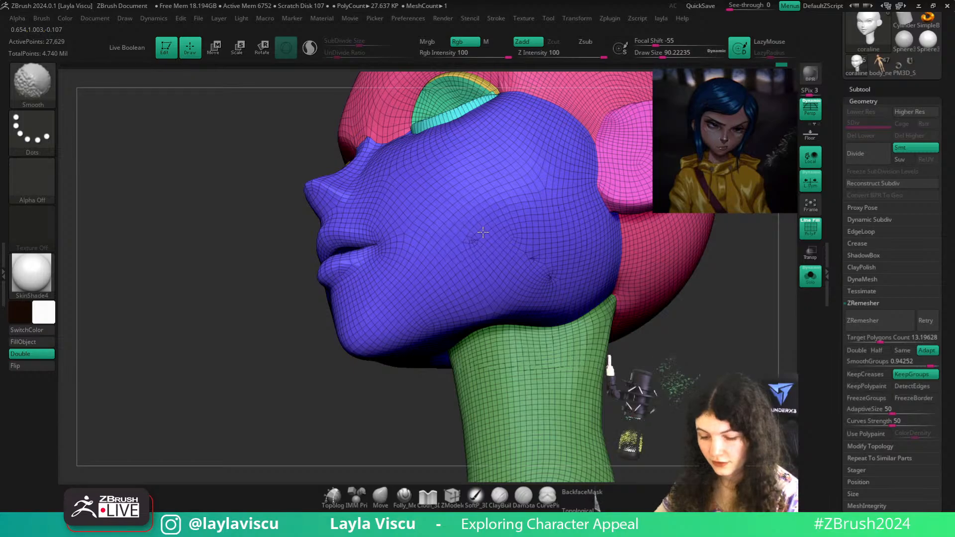
{"action": "right_click_drag", "start_coordinate": [483, 231], "coordinate": [542, 254]}
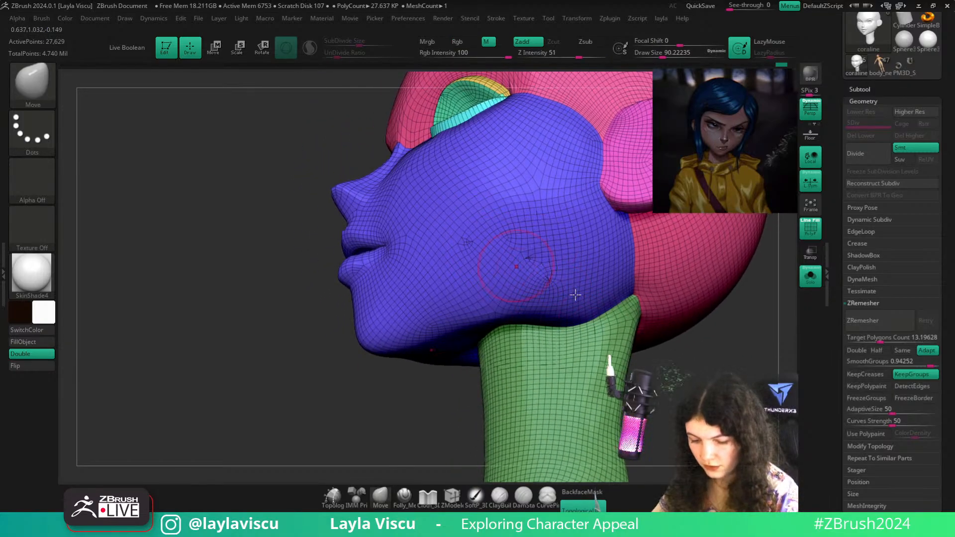
Run ZRemesher on the head again with the same settings and check the new topology around cheek and jaw
{"action": "right_click_drag", "start_coordinate": [720, 387], "coordinate": [700, 345]}
{"action": "left_click", "coordinate": [893, 328]}
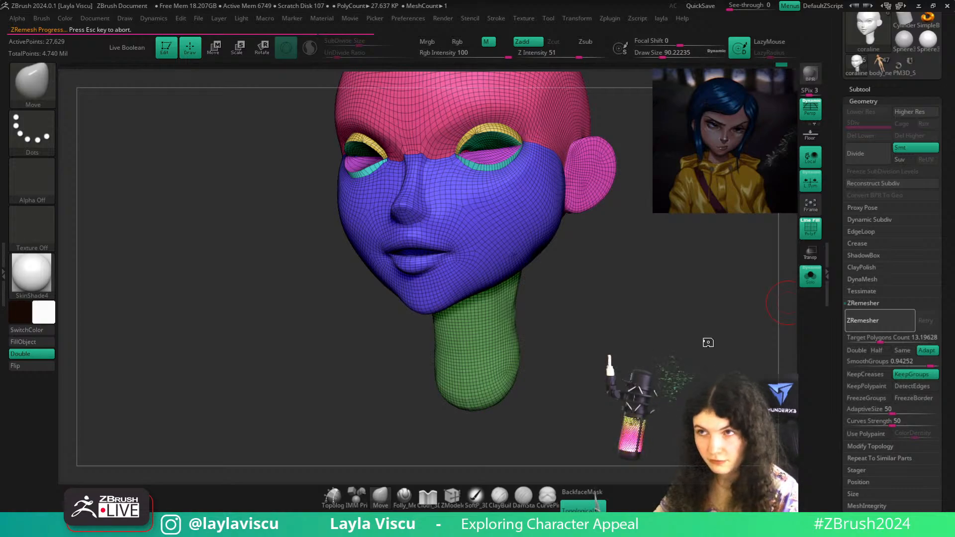
{"action": "mouse_move", "coordinate": [525, 267]}
{"action": "right_mouse_down"}
{"action": "mouse_move", "coordinate": [599, 313]}
{"action": "mouse_move", "coordinate": [571, 288]}
{"action": "right_mouse_up"}
{"action": "scroll", "coordinate": [543, 267], "scroll_direction": "up", "scroll_amount": 3}
{"action": "key", "text": "shift"}
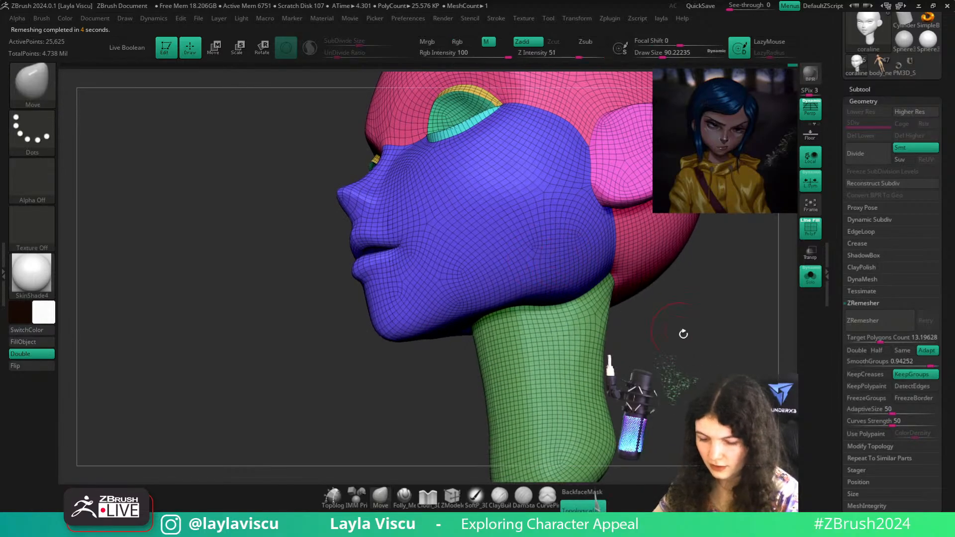
{"action": "mouse_move", "coordinate": [682, 330]}
{"action": "right_mouse_down"}
{"action": "mouse_move", "coordinate": [703, 352]}
{"action": "mouse_move", "coordinate": [657, 345]}
{"action": "mouse_move", "coordinate": [664, 360]}
{"action": "mouse_move", "coordinate": [639, 356]}
{"action": "mouse_move", "coordinate": [629, 330]}
{"action": "mouse_move", "coordinate": [650, 260]}
{"action": "mouse_move", "coordinate": [659, 297]}
{"action": "mouse_move", "coordinate": [636, 323]}
{"action": "mouse_move", "coordinate": [590, 298]}
{"action": "right_mouse_up"}
{"action": "scroll", "coordinate": [532, 241], "scroll_direction": "up", "scroll_amount": 3}
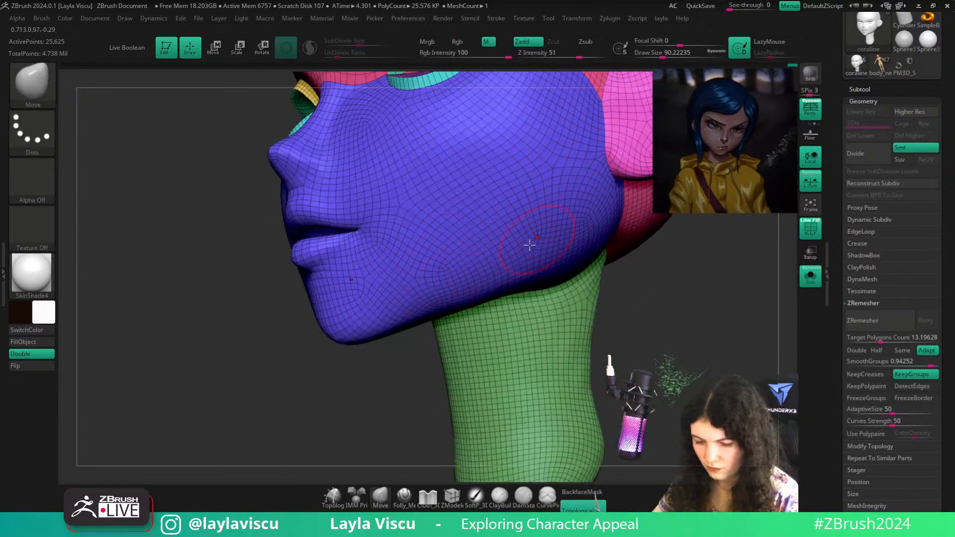
{"action": "right_click_drag", "start_coordinate": [646, 305], "coordinate": [607, 330]}
{"action": "scroll", "coordinate": [631, 379], "scroll_direction": "up", "scroll_amount": 5}
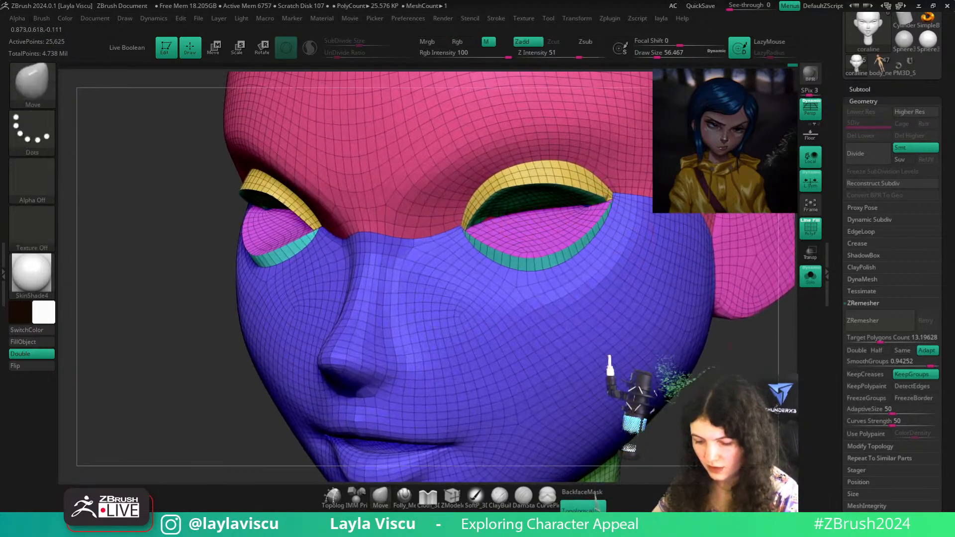
Isolate the skull and the inner eye socket surfaces, group them as one polygroup, and show the head again
{"action": "mouse_move", "coordinate": [607, 390]}
{"action": "right_mouse_down"}
{"action": "mouse_move", "coordinate": [761, 358]}
{"action": "mouse_move", "coordinate": [532, 213]}
{"action": "right_mouse_up"}
{"action": "scroll", "coordinate": [533, 213], "scroll_direction": "up", "scroll_amount": 5}
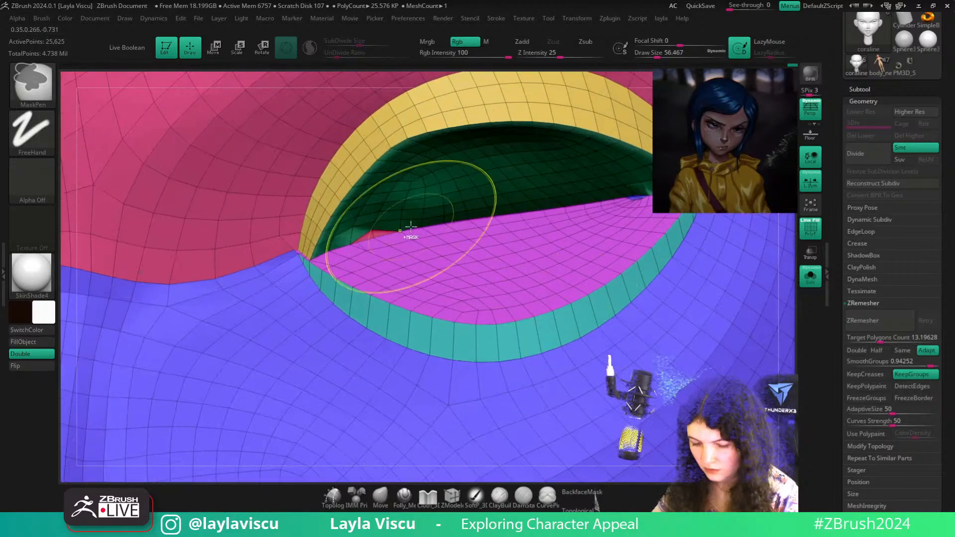
{"action": "key", "text": "ctrl+shift"}
{"action": "scroll", "coordinate": [374, 235], "scroll_direction": "down", "scroll_amount": 10}
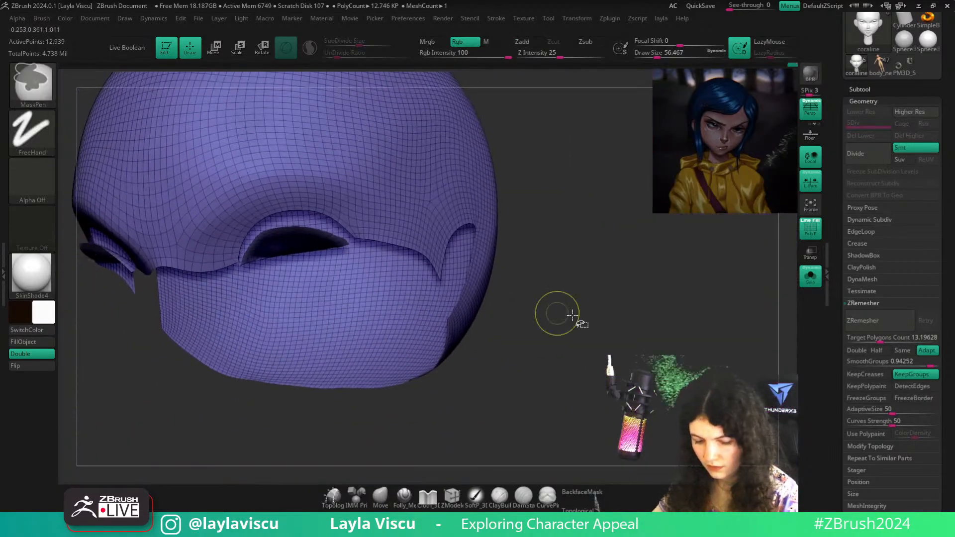
{"action": "mouse_move", "coordinate": [558, 315]}
{"action": "right_mouse_down"}
{"action": "mouse_move", "coordinate": [549, 291]}
{"action": "mouse_move", "coordinate": [570, 271]}
{"action": "mouse_move", "coordinate": [497, 266]}
{"action": "right_mouse_up"}
{"action": "key", "text": "ctrl+shift"}
{"action": "scroll", "coordinate": [495, 215], "scroll_direction": "up", "scroll_amount": 6}
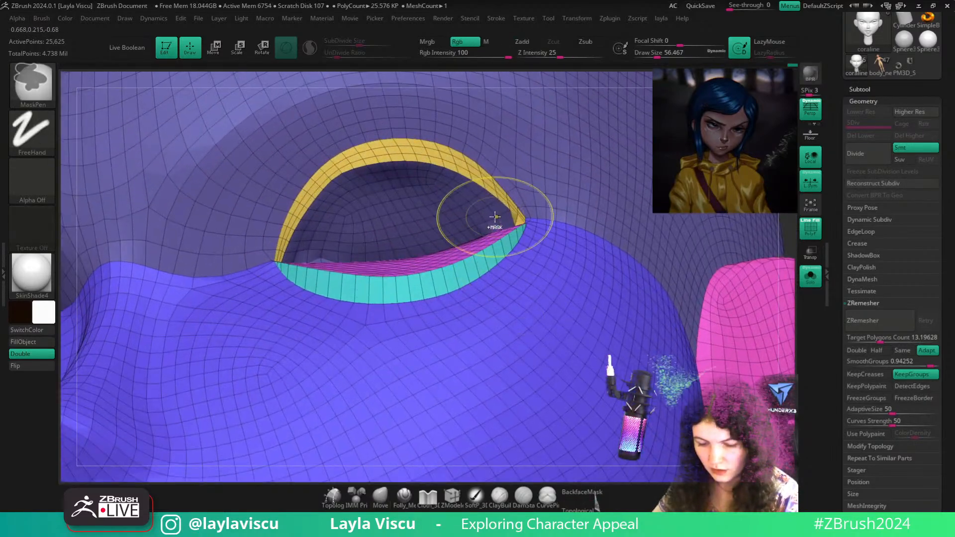
Isolate the face polygroup and the inner surface of the lower eyelids
{"action": "right_click_drag", "start_coordinate": [504, 198], "coordinate": [447, 219]}
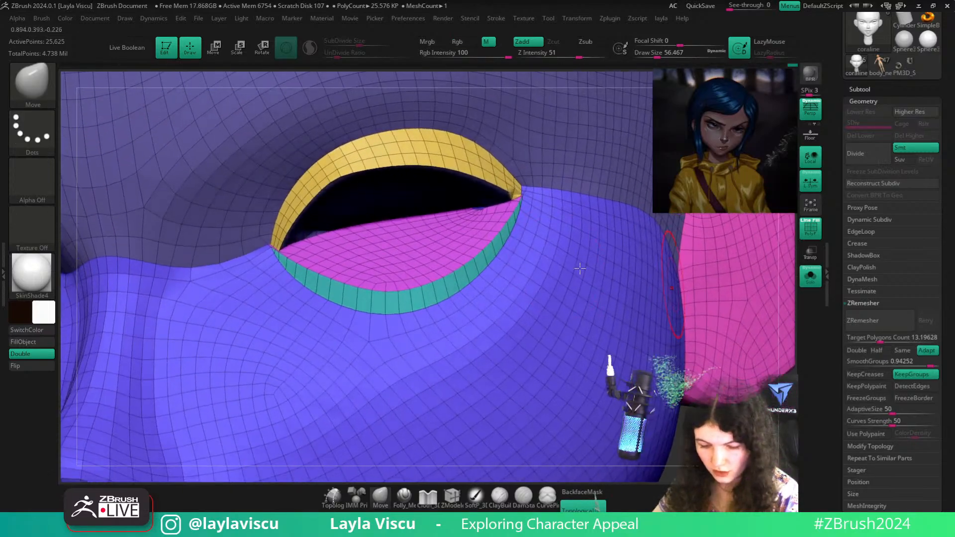
{"action": "left_click", "coordinate": [389, 234], "text": "ctrl+shift"}
{"action": "left_click", "coordinate": [544, 298], "text": "ctrl+shift"}
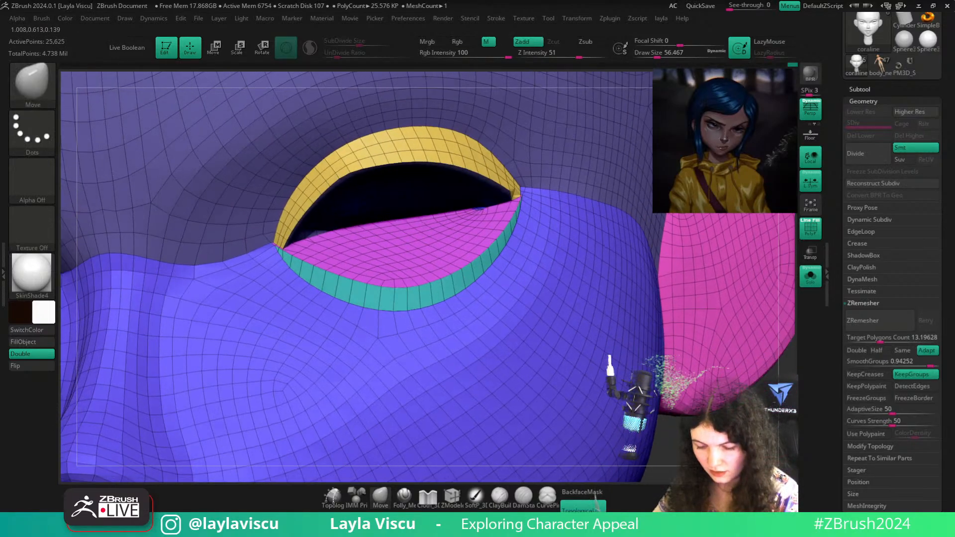
{"action": "right_click_drag", "start_coordinate": [477, 206], "coordinate": [458, 227], "text": "ctrl"}
{"action": "left_click", "coordinate": [458, 227], "text": "ctrl+shift"}
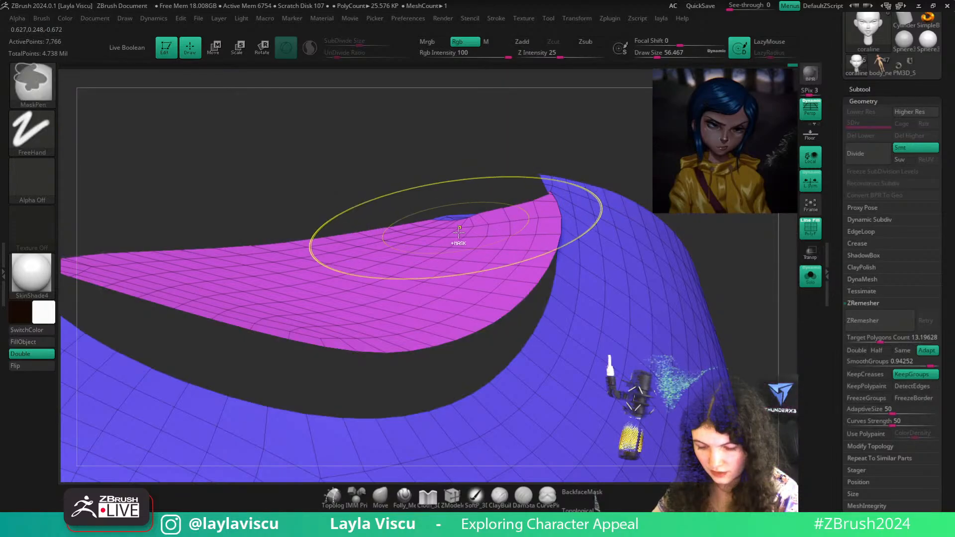
{"action": "key", "text": "ctrl+w"}
{"action": "mouse_move", "coordinate": [483, 144]}
{"action": "right_mouse_down", "text": "ctrl"}
{"action": "mouse_move", "coordinate": [507, 141]}
{"action": "mouse_move", "coordinate": [484, 155]}
{"action": "right_mouse_up", "text": "ctrl"}
{"action": "key", "text": "ctrl+z"}
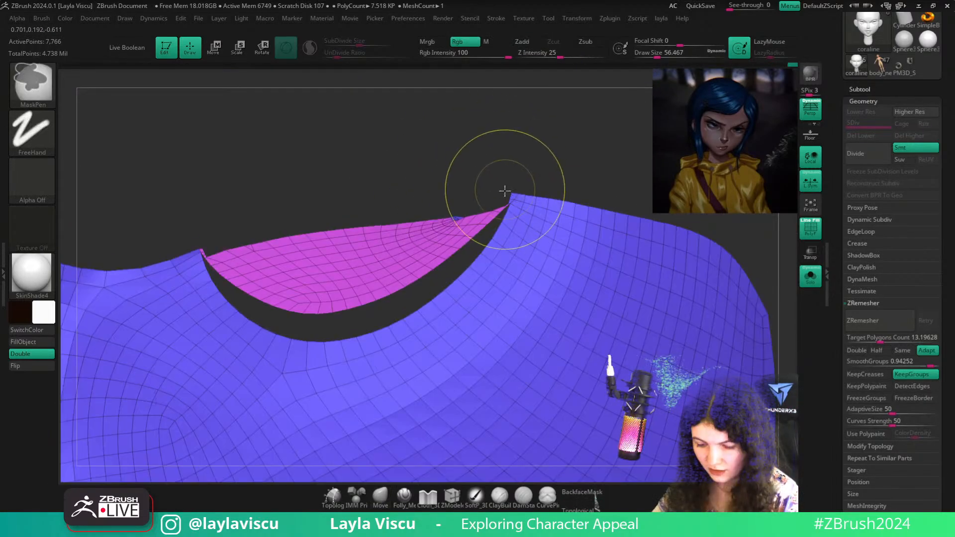
{"action": "right_click_drag", "start_coordinate": [502, 192], "coordinate": [522, 219], "text": "ctrl"}
{"action": "left_click", "coordinate": [602, 182], "text": "ctrl+shift"}
{"action": "right_click_drag", "start_coordinate": [603, 182], "coordinate": [420, 182], "text": "ctrl"}
{"action": "key", "text": "ctrl+z"}
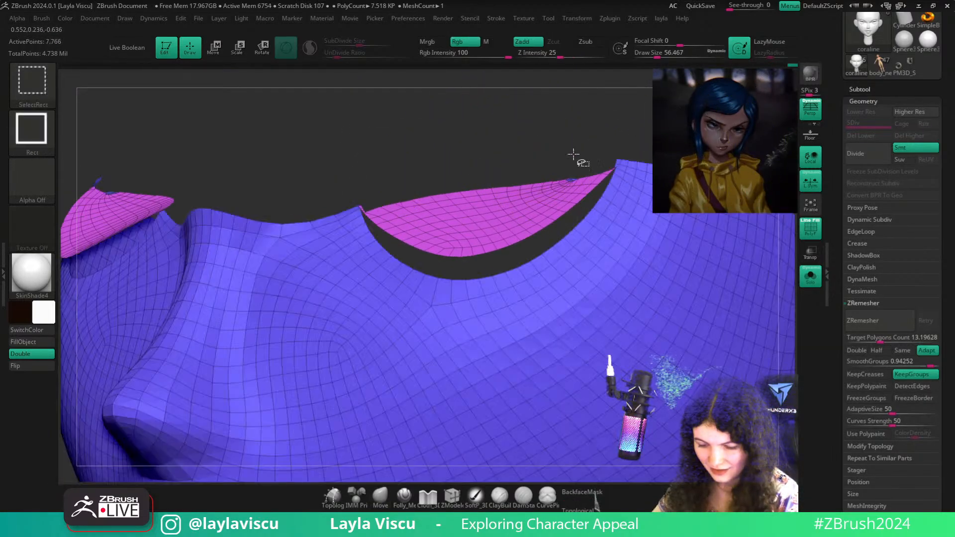
Hide the inner lower eyelids, separate the stray fragments from the face with Auto Groups, and show everything
{"action": "left_click", "coordinate": [572, 154], "text": "ctrl+shift"}
{"action": "left_click", "coordinate": [592, 214], "text": "ctrl+shift"}
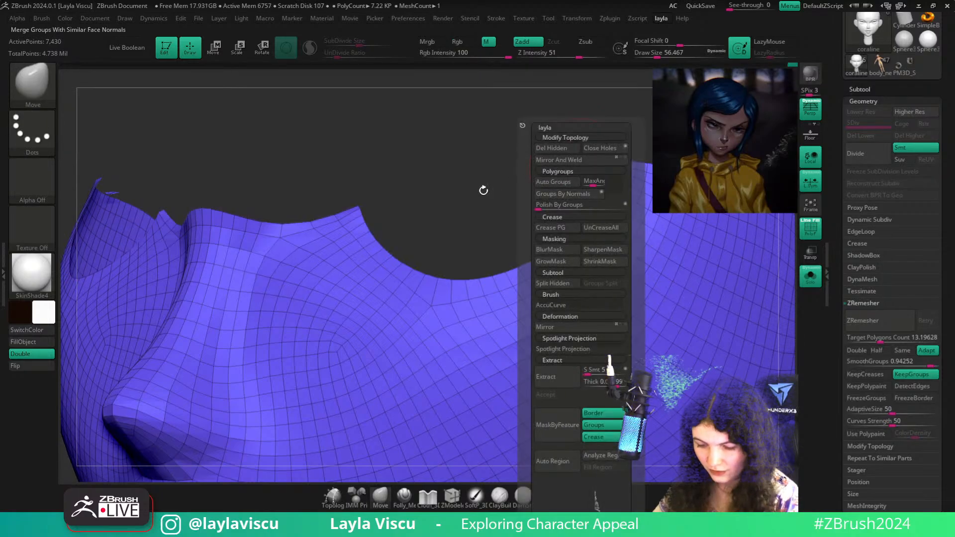
{"action": "left_click", "coordinate": [590, 211], "text": "ctrl+shift"}
{"action": "left_click", "coordinate": [577, 203], "text": "ctrl+shift"}
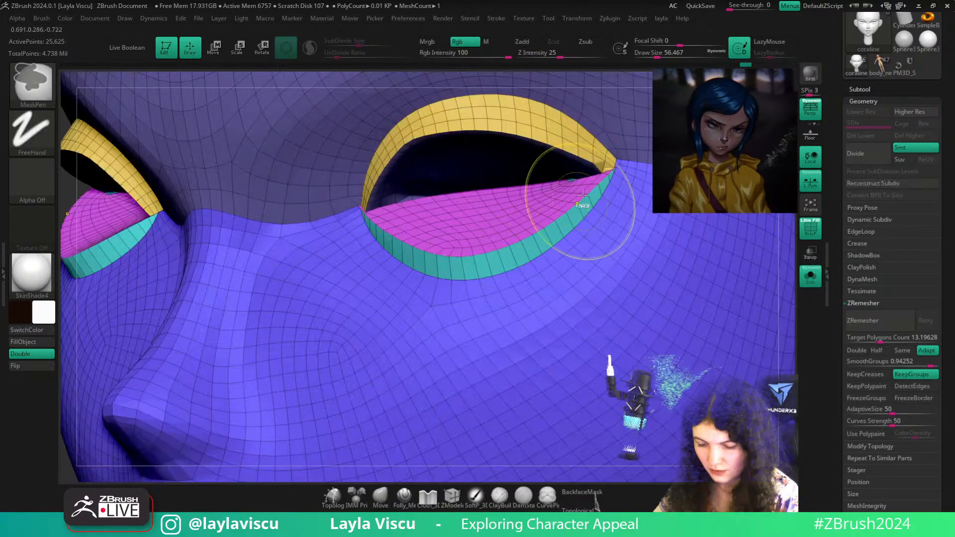
Isolate the inner lower eyelid with its stray fragments and group them as one polygroup
{"action": "right_click_drag", "start_coordinate": [585, 206], "coordinate": [558, 176], "text": "ctrl"}
{"action": "key", "text": "ctrl+shift"}
{"action": "key", "text": "ctrl+w"}
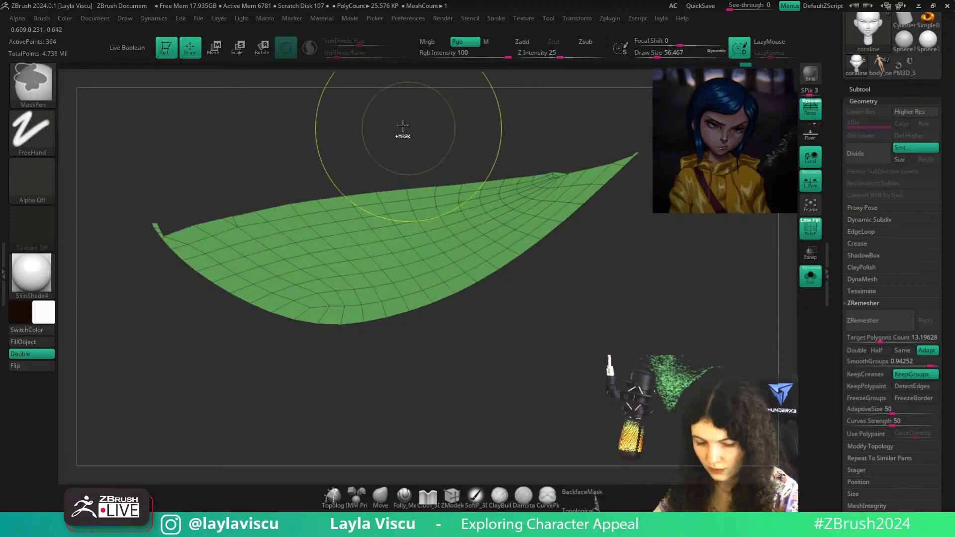
Show the whole head again and reduce the draw size to about 10.5
{"action": "left_click", "coordinate": [398, 128], "text": "ctrl+shift"}
{"action": "right_click_drag", "start_coordinate": [385, 129], "coordinate": [543, 166], "text": "ctrl"}
{"action": "mouse_move", "coordinate": [505, 76]}
{"action": "right_mouse_down"}
{"action": "mouse_move", "coordinate": [502, 132]}
{"action": "mouse_move", "coordinate": [787, 343]}
{"action": "mouse_move", "coordinate": [857, 450]}
{"action": "mouse_move", "coordinate": [696, 398]}
{"action": "right_mouse_up"}
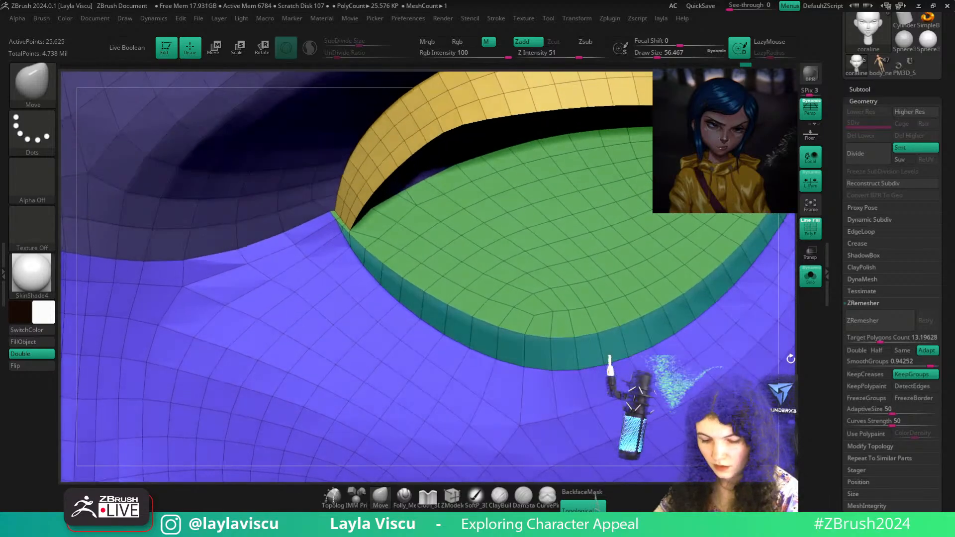
{"action": "key", "text": "s"}
{"action": "left_click_drag", "start_coordinate": [380, 276], "coordinate": [367, 276]}
Draw a ZRemesher guide curve around the mouth, from beneath the nose to below the lower lip
{"action": "mouse_move", "coordinate": [364, 238]}
{"action": "right_mouse_down", "text": "ctrl"}
{"action": "mouse_move", "coordinate": [581, 305]}
{"action": "mouse_move", "coordinate": [547, 365]}
{"action": "right_mouse_up", "text": "ctrl"}
{"action": "right_click_drag", "start_coordinate": [548, 365], "coordinate": [655, 293], "text": "alt"}
{"action": "key", "text": "b"}
{"action": "key", "text": "z"}
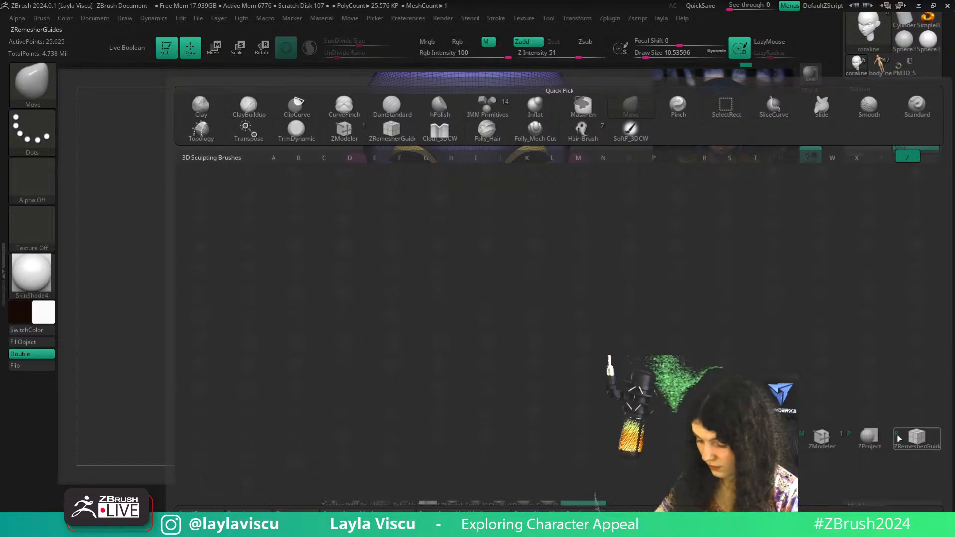
{"action": "key", "text": "r"}
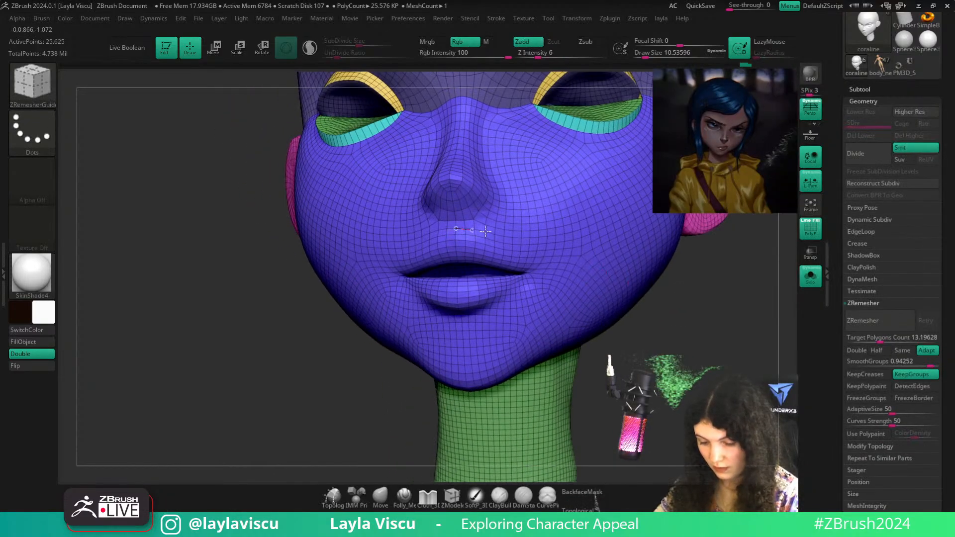
{"action": "right_click_drag", "start_coordinate": [458, 326], "coordinate": [657, 306], "text": "ctrl"}
{"action": "right_click_drag", "start_coordinate": [707, 377], "coordinate": [671, 348]}
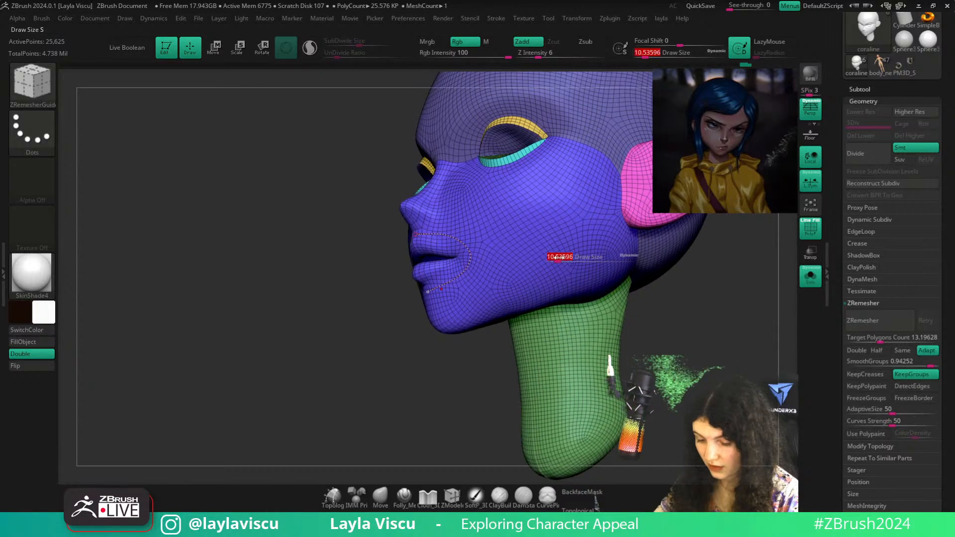
Smooth the guide curve around the mouth using a draw size of about 120
{"action": "key", "text": "shift"}
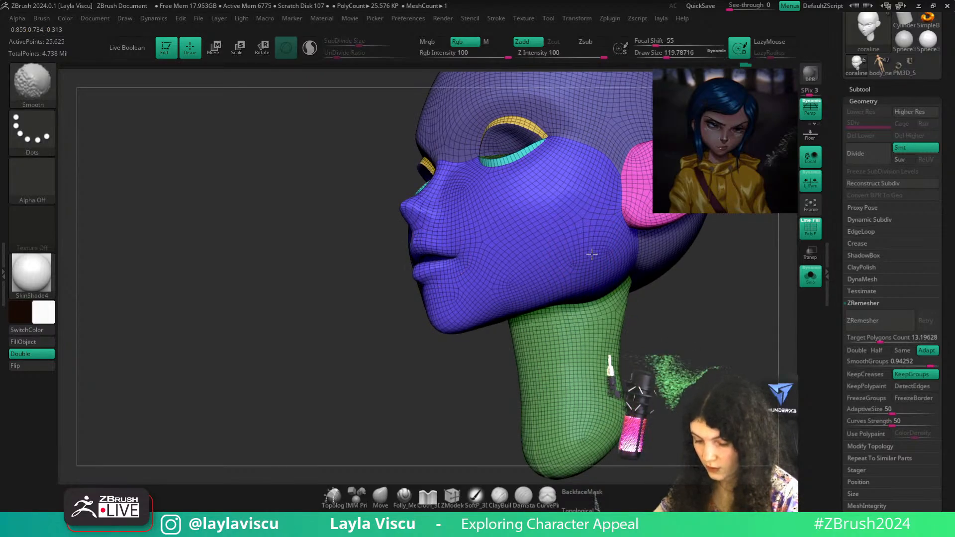
{"action": "mouse_move", "coordinate": [523, 277]}
{"action": "right_mouse_down"}
{"action": "mouse_move", "coordinate": [662, 304]}
{"action": "mouse_move", "coordinate": [494, 291]}
{"action": "mouse_move", "coordinate": [662, 299]}
{"action": "mouse_move", "coordinate": [675, 272]}
{"action": "mouse_move", "coordinate": [640, 301]}
{"action": "mouse_move", "coordinate": [663, 311]}
{"action": "mouse_move", "coordinate": [649, 316]}
{"action": "mouse_move", "coordinate": [666, 292]}
{"action": "mouse_move", "coordinate": [604, 288]}
{"action": "mouse_move", "coordinate": [599, 279]}
{"action": "right_mouse_up"}
{"action": "key", "text": "ctrl"}
{"action": "key", "text": "shift"}
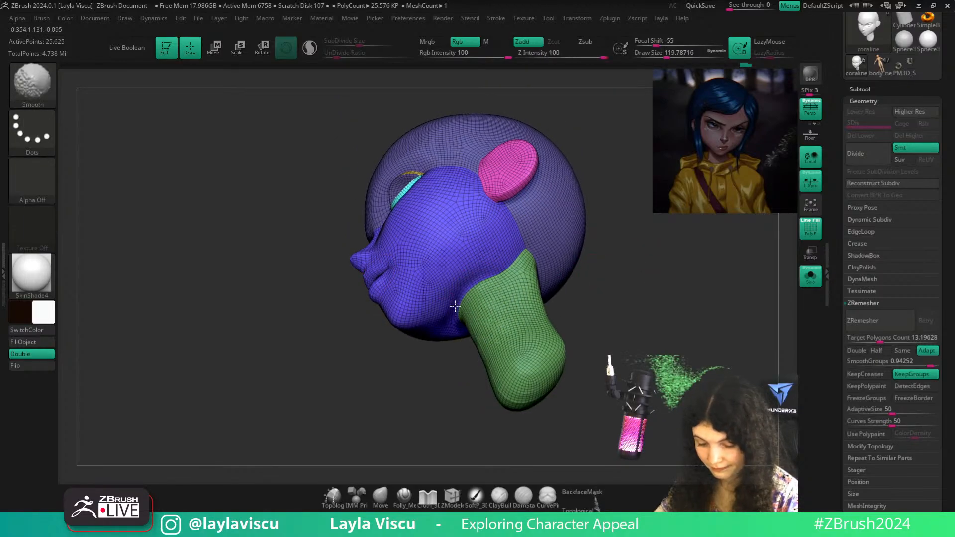
{"action": "mouse_move", "coordinate": [628, 284]}
{"action": "left_mouse_down"}
{"action": "mouse_move", "coordinate": [656, 317]}
{"action": "mouse_move", "coordinate": [641, 343]}
{"action": "mouse_move", "coordinate": [664, 326]}
{"action": "left_mouse_up"}
{"action": "left_click_drag", "start_coordinate": [639, 265], "coordinate": [667, 262]}
{"action": "key", "text": "shift"}
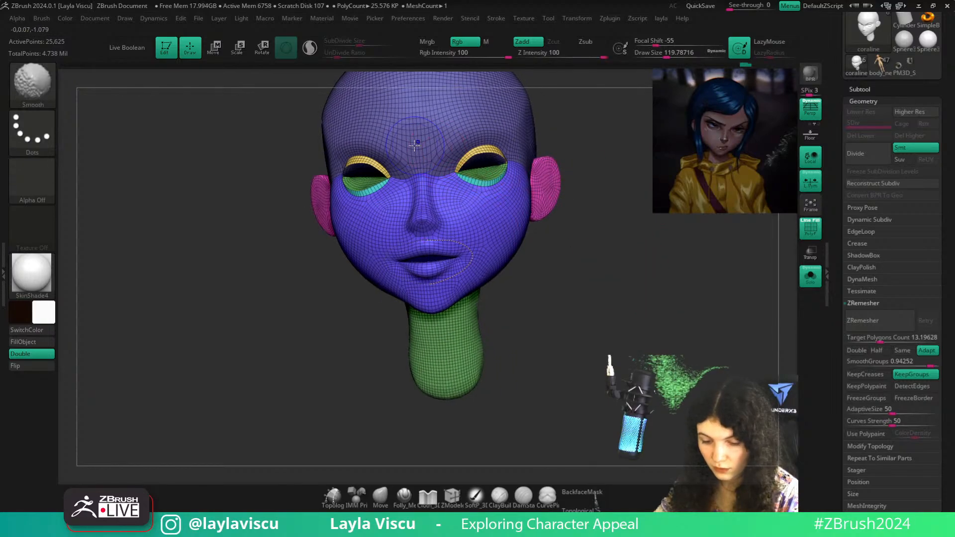
{"action": "left_click_drag", "start_coordinate": [577, 203], "coordinate": [618, 258]}
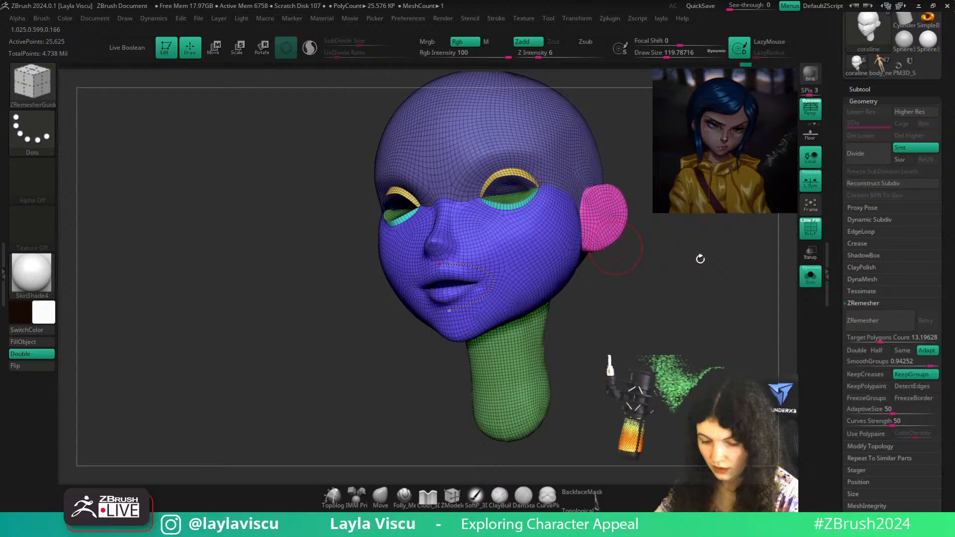
Try remeshing the head with ZRemesher at the current target polygon count and undo it
{"action": "left_click", "coordinate": [892, 323]}
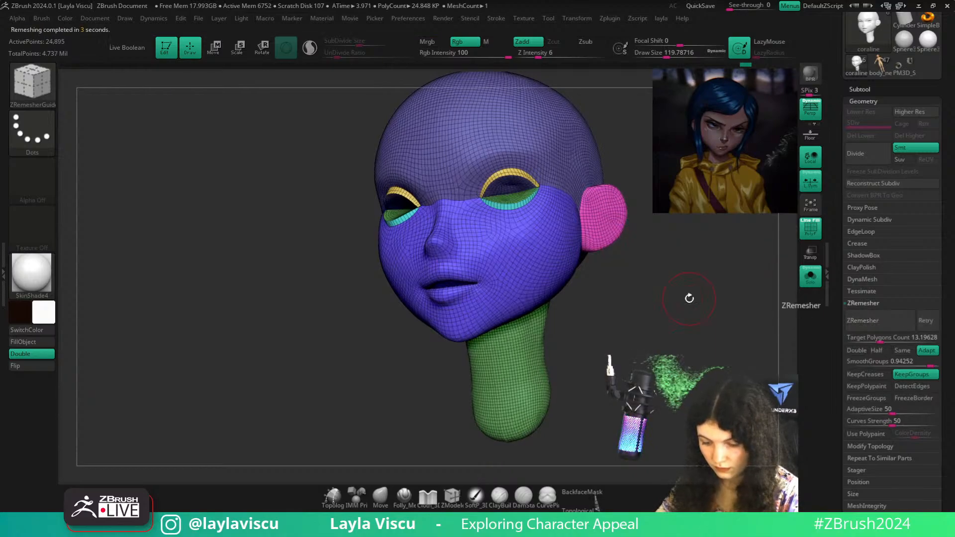
{"action": "left_click_drag", "start_coordinate": [688, 298], "coordinate": [625, 324]}
{"action": "key", "text": "ctrl+z"}
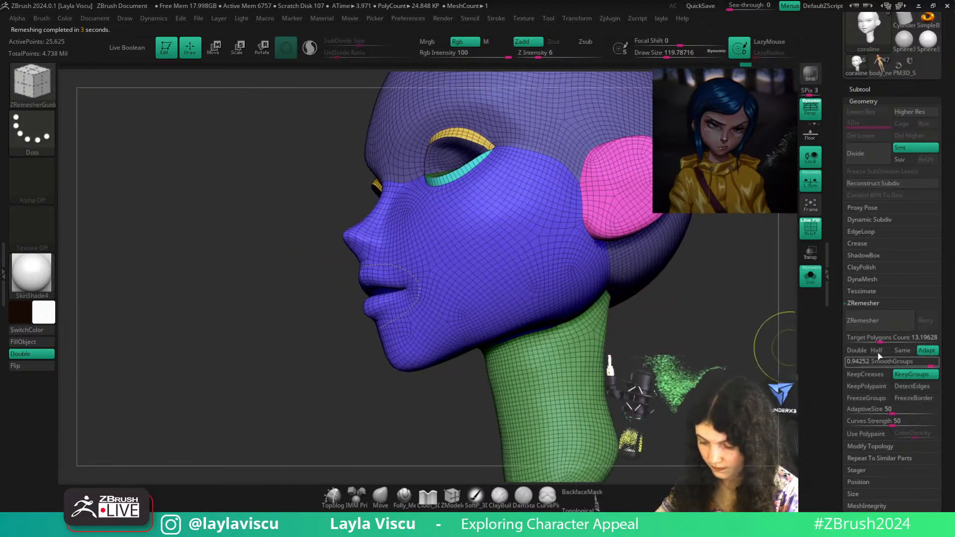
Remesh the head with ZRemesher at a target polygon count of 5.92057
{"action": "left_click", "coordinate": [869, 338]}
{"action": "left_click", "coordinate": [866, 323]}
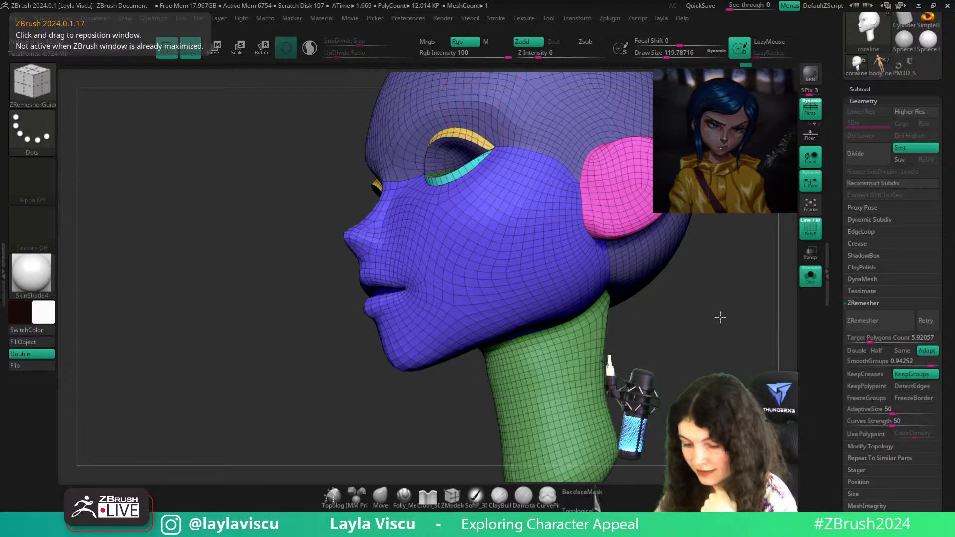
{"action": "mouse_move", "coordinate": [720, 317]}
{"action": "left_mouse_down"}
{"action": "mouse_move", "coordinate": [736, 330]}
{"action": "mouse_move", "coordinate": [716, 322]}
{"action": "left_mouse_up"}
Smooth the cheek and jaw of the remeshed face with draw sizes of about 154 and 212
{"action": "key", "text": "s"}
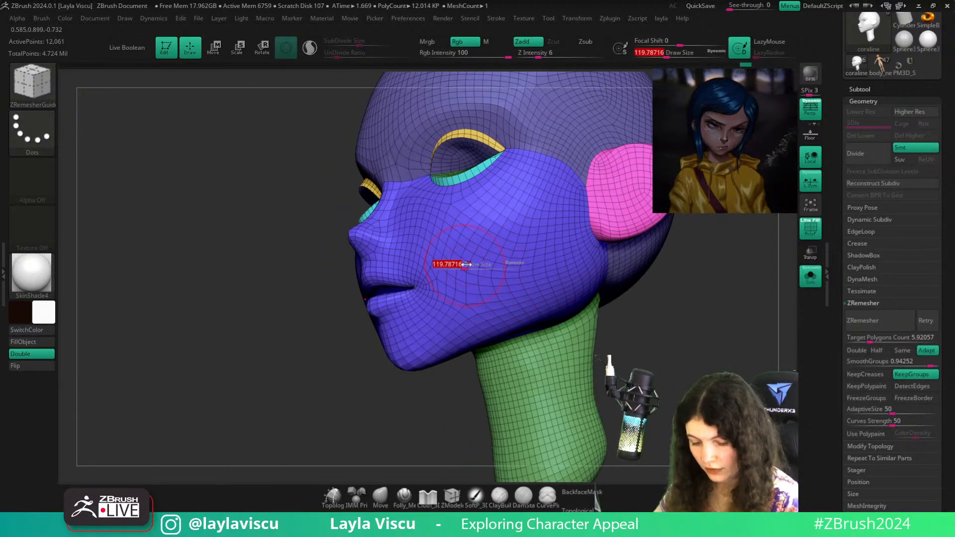
{"action": "left_click_drag", "start_coordinate": [464, 264], "coordinate": [470, 263]}
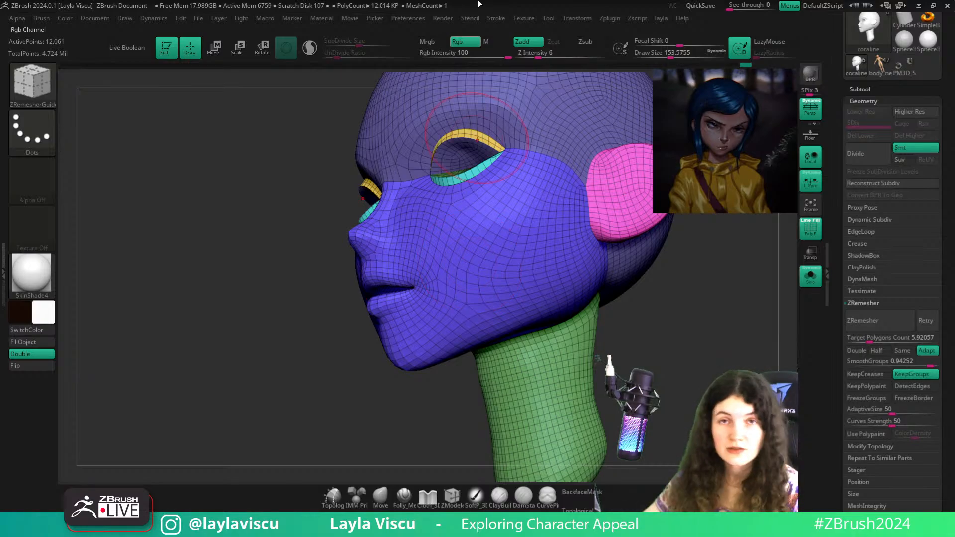
{"action": "mouse_move", "coordinate": [685, 385]}
{"action": "left_mouse_down"}
{"action": "mouse_move", "coordinate": [697, 392]}
{"action": "mouse_move", "coordinate": [676, 391]}
{"action": "left_mouse_up"}
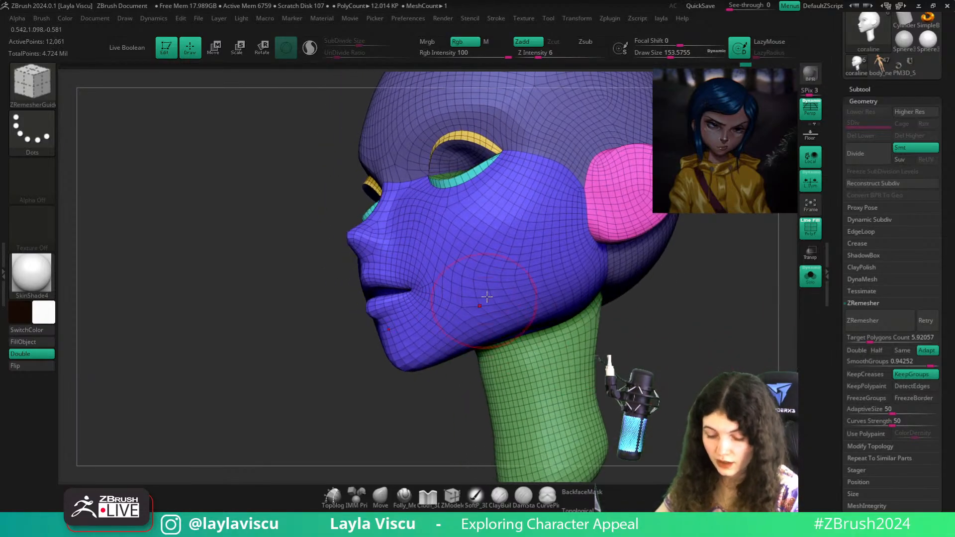
{"action": "mouse_move", "coordinate": [483, 292]}
{"action": "left_mouse_down", "text": "shift"}
{"action": "mouse_move", "coordinate": [468, 280]}
{"action": "mouse_move", "coordinate": [528, 278]}
{"action": "left_mouse_up", "text": "shift"}
{"action": "left_click_drag", "start_coordinate": [522, 242], "coordinate": [523, 246], "text": "shift"}
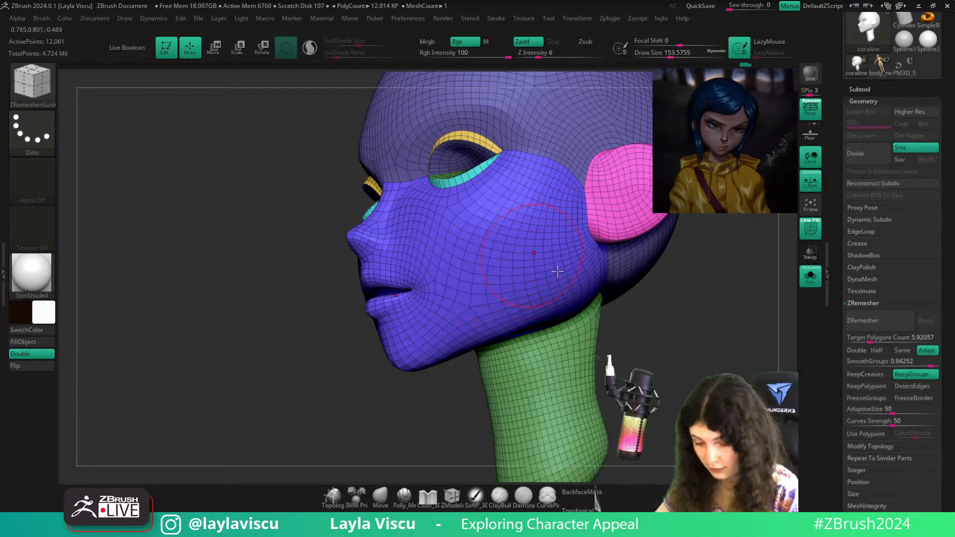
{"action": "left_click_drag", "start_coordinate": [706, 358], "coordinate": [594, 324]}
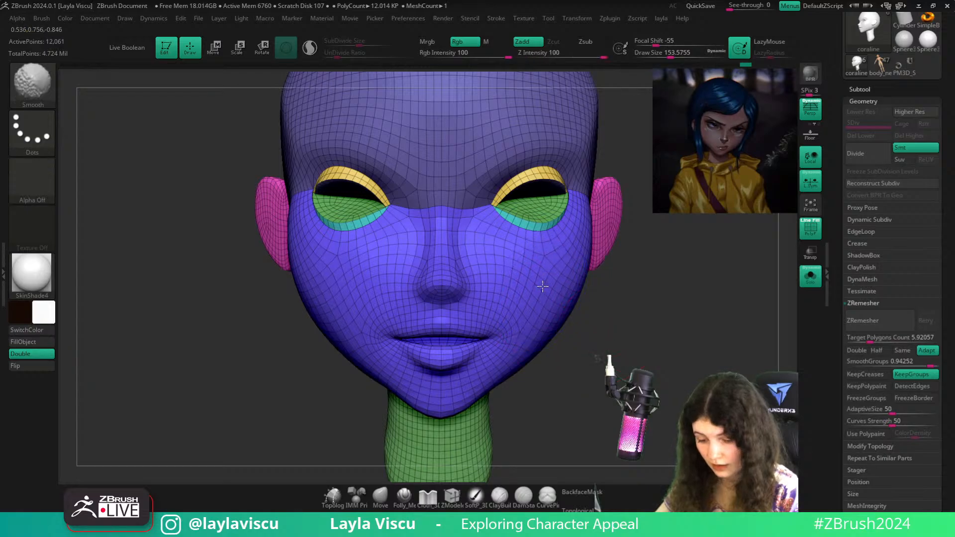
{"action": "mouse_move", "coordinate": [653, 268]}
{"action": "left_mouse_down"}
{"action": "mouse_move", "coordinate": [636, 319]}
{"action": "mouse_move", "coordinate": [599, 283]}
{"action": "mouse_move", "coordinate": [590, 306]}
{"action": "mouse_move", "coordinate": [593, 327]}
{"action": "mouse_move", "coordinate": [664, 356]}
{"action": "mouse_move", "coordinate": [646, 290]}
{"action": "left_mouse_up"}
{"action": "key", "text": "s"}
{"action": "left_click_drag", "start_coordinate": [517, 307], "coordinate": [523, 307]}
{"action": "mouse_move", "coordinate": [523, 364]}
{"action": "left_mouse_down", "text": "shift"}
{"action": "mouse_move", "coordinate": [536, 375]}
{"action": "mouse_move", "coordinate": [531, 324]}
{"action": "left_mouse_up", "text": "shift"}
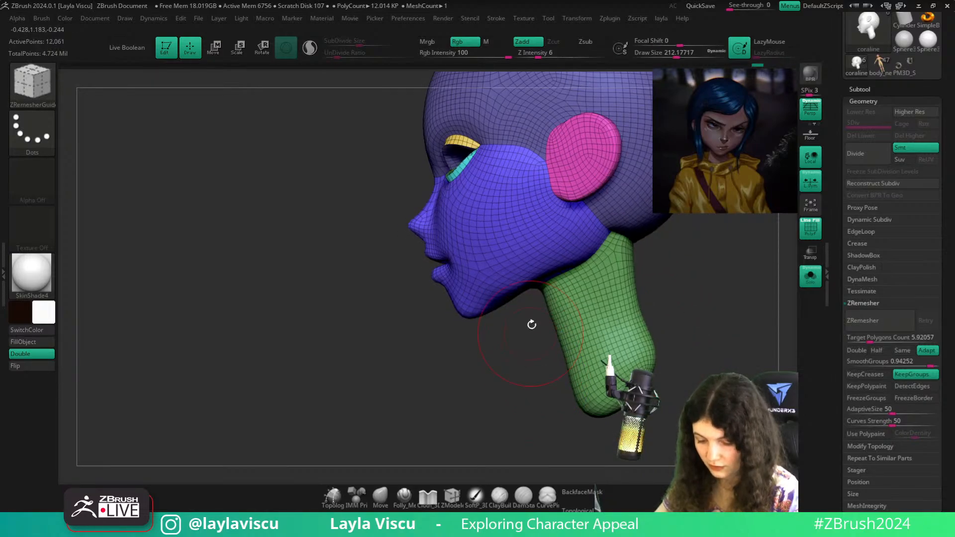
Raise the jaw's underside near the neck with the Move brush and check the face polygroup in isolation
{"action": "left_click", "coordinate": [379, 495]}
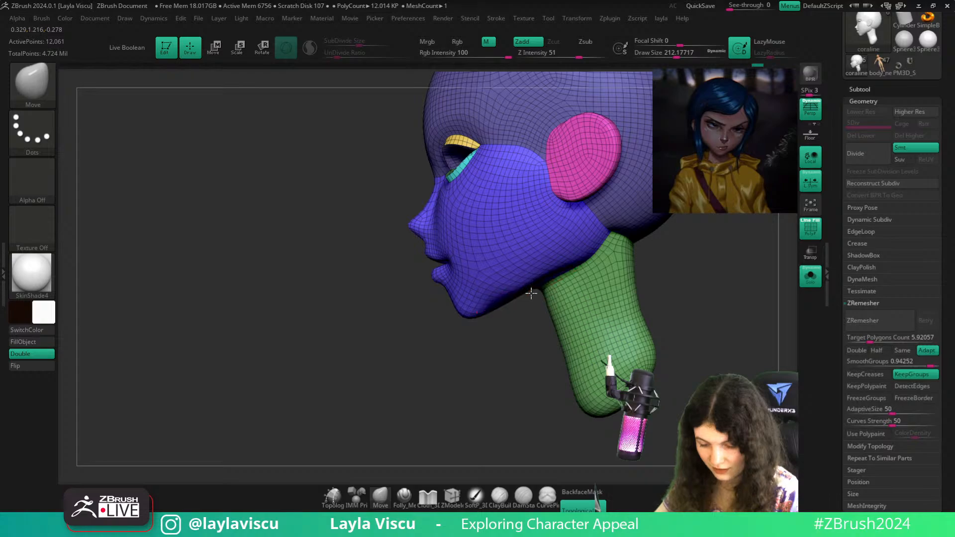
{"action": "mouse_move", "coordinate": [530, 294]}
{"action": "left_mouse_down"}
{"action": "mouse_move", "coordinate": [525, 298]}
{"action": "mouse_move", "coordinate": [669, 315]}
{"action": "mouse_move", "coordinate": [692, 283]}
{"action": "mouse_move", "coordinate": [531, 272]}
{"action": "left_mouse_up"}
{"action": "left_click", "coordinate": [531, 273], "text": "ctrl+shift"}
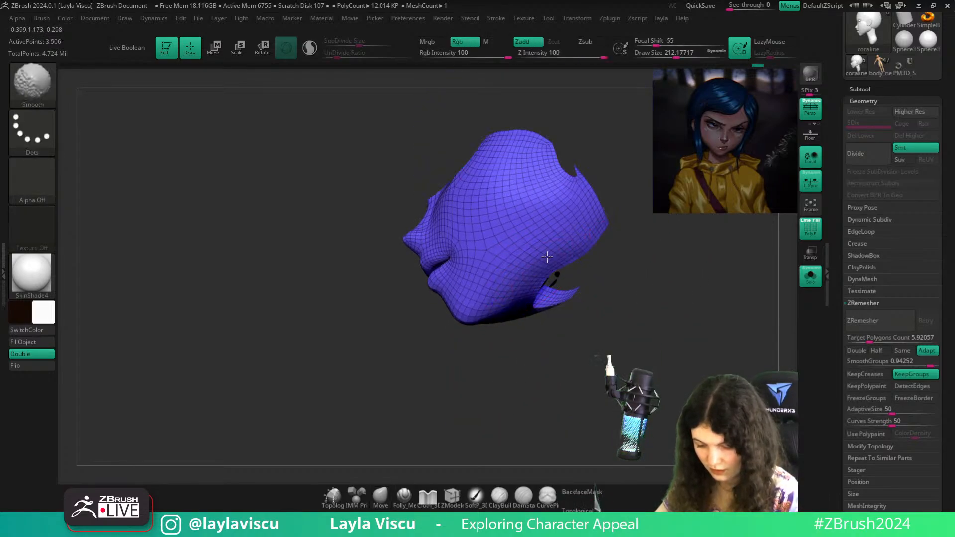
{"action": "left_click", "coordinate": [598, 312], "text": "ctrl+shift"}
{"action": "mouse_move", "coordinate": [598, 311]}
{"action": "left_mouse_down"}
{"action": "mouse_move", "coordinate": [715, 324]}
{"action": "mouse_move", "coordinate": [540, 274]}
{"action": "left_mouse_up"}
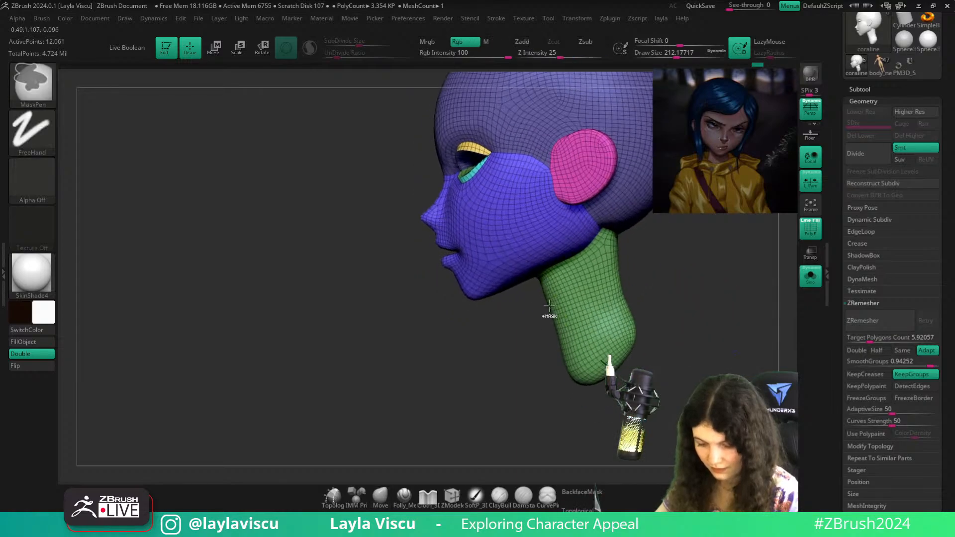
Isolate the neck polygroup to examine its shape, and show the whole head again
{"action": "left_click", "coordinate": [554, 296], "text": "ctrl+shift"}
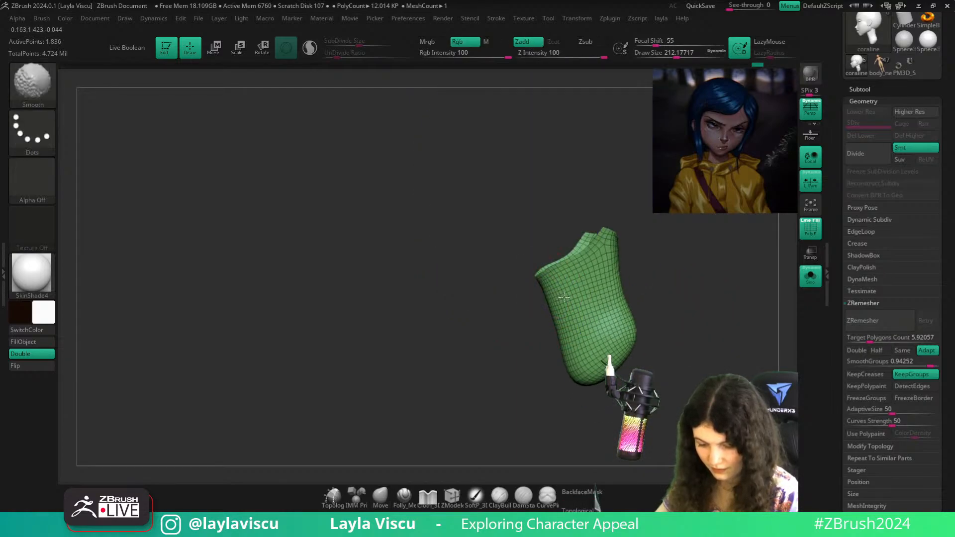
{"action": "left_click", "coordinate": [693, 277], "text": "ctrl+shift"}
{"action": "mouse_move", "coordinate": [693, 277]}
{"action": "left_mouse_down", "text": "alt"}
{"action": "mouse_move", "coordinate": [618, 351]}
{"action": "mouse_move", "coordinate": [619, 295]}
{"action": "mouse_move", "coordinate": [729, 310]}
{"action": "mouse_move", "coordinate": [682, 283]}
{"action": "mouse_move", "coordinate": [718, 294]}
{"action": "mouse_move", "coordinate": [569, 313]}
{"action": "mouse_move", "coordinate": [648, 331]}
{"action": "mouse_move", "coordinate": [628, 287]}
{"action": "mouse_move", "coordinate": [639, 288]}
{"action": "mouse_move", "coordinate": [649, 318]}
{"action": "left_mouse_up", "text": "alt"}
{"action": "left_click", "coordinate": [618, 295], "text": "ctrl+shift"}
{"action": "left_click", "coordinate": [650, 304], "text": "ctrl+shift"}
Turn on dynamic subdivision for the head, show all the character's subtools and hide the wireframe
{"action": "key", "text": "d"}
{"action": "key", "text": "shift+f"}
{"action": "key", "text": "shift+f"}
{"action": "left_click", "coordinate": [810, 275]}
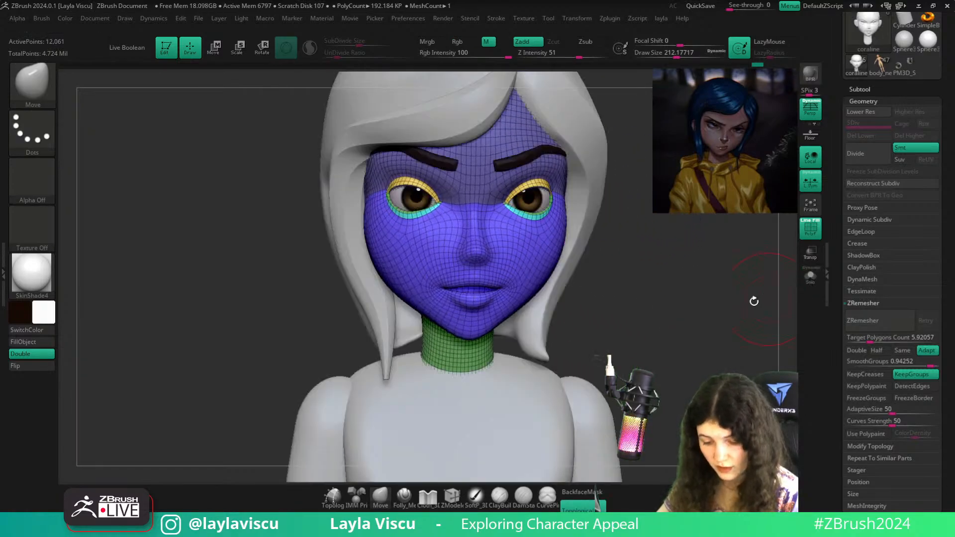
{"action": "key", "text": "shift+f"}
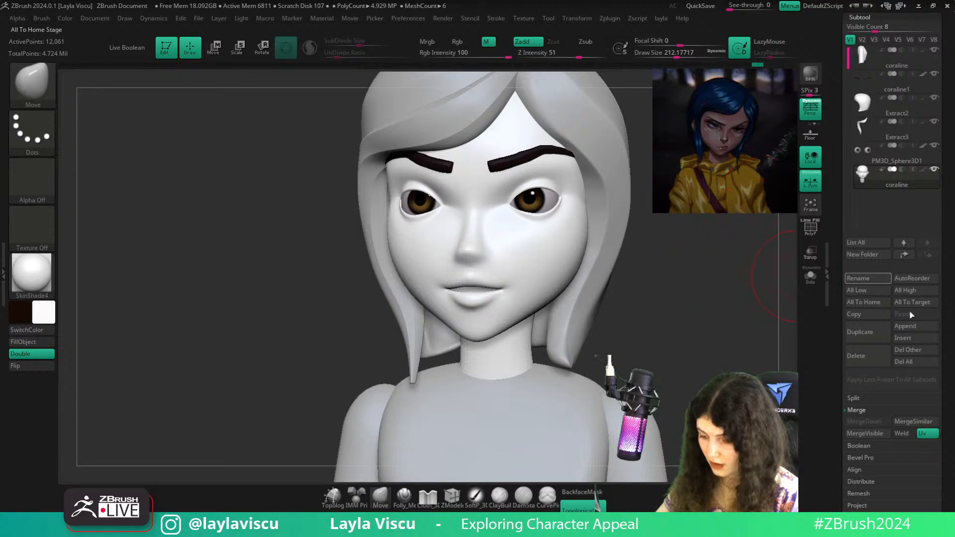
Duplicate the remeshed head and take the original back in its history to the state before remeshing, with the mouth guide curve
{"action": "left_click", "coordinate": [868, 332]}
{"action": "left_click", "coordinate": [810, 275]}
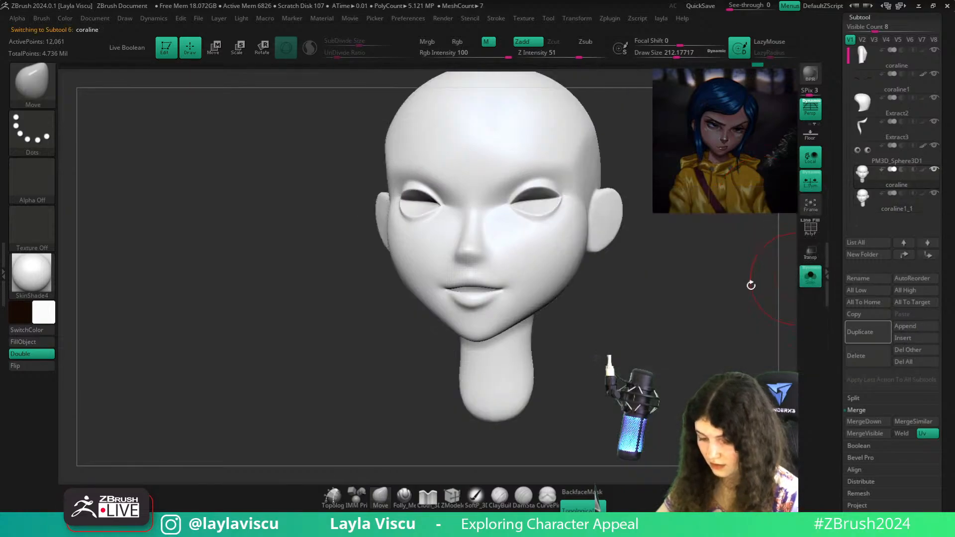
{"action": "key", "text": "shift+f"}
{"action": "key", "text": "ctrl+z"}
{"action": "key", "text": "ctrl+z"}
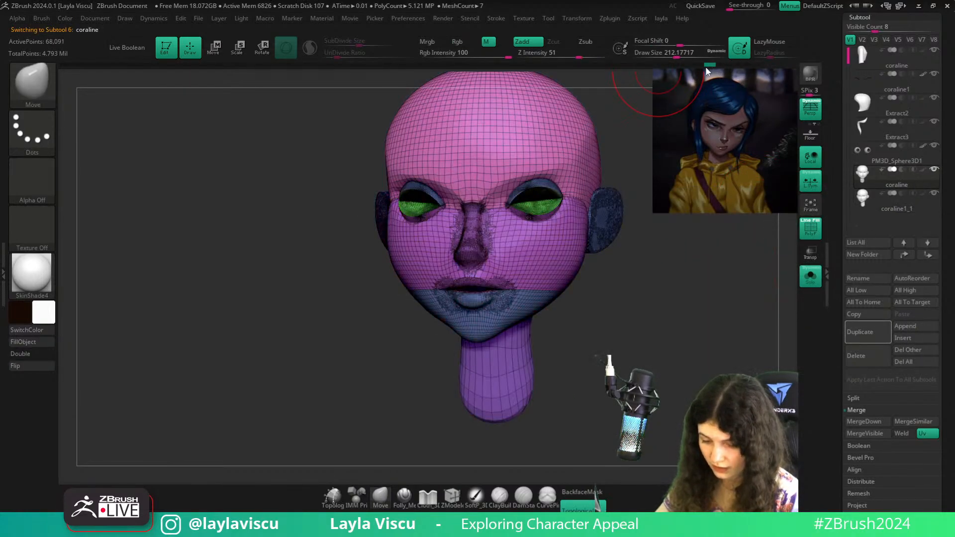
{"action": "left_click_drag", "start_coordinate": [706, 69], "coordinate": [727, 67]}
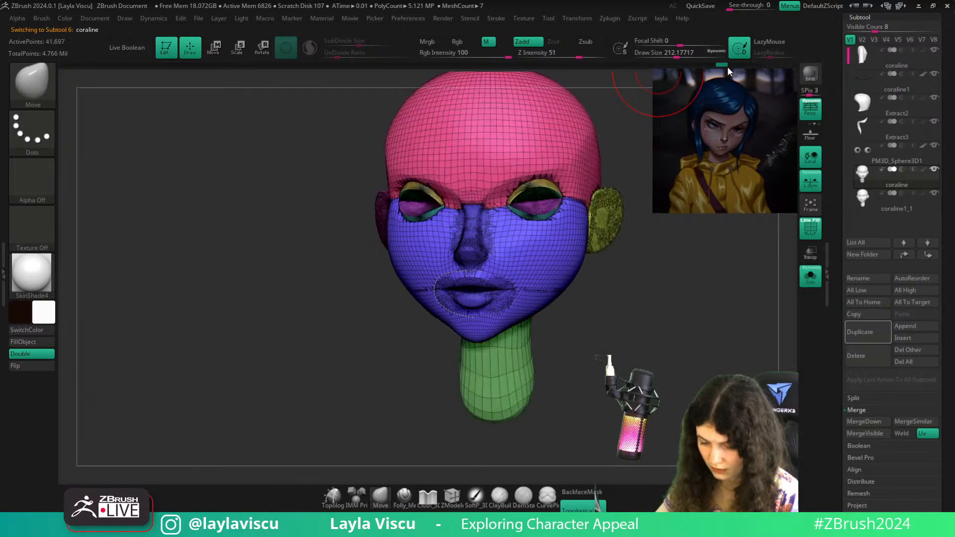
Keep only the two head subtools visible, compare them, and select the duplicate coraline1_1 with its wireframe shown
{"action": "left_click", "coordinate": [925, 207]}
{"action": "key", "text": "shift+f"}
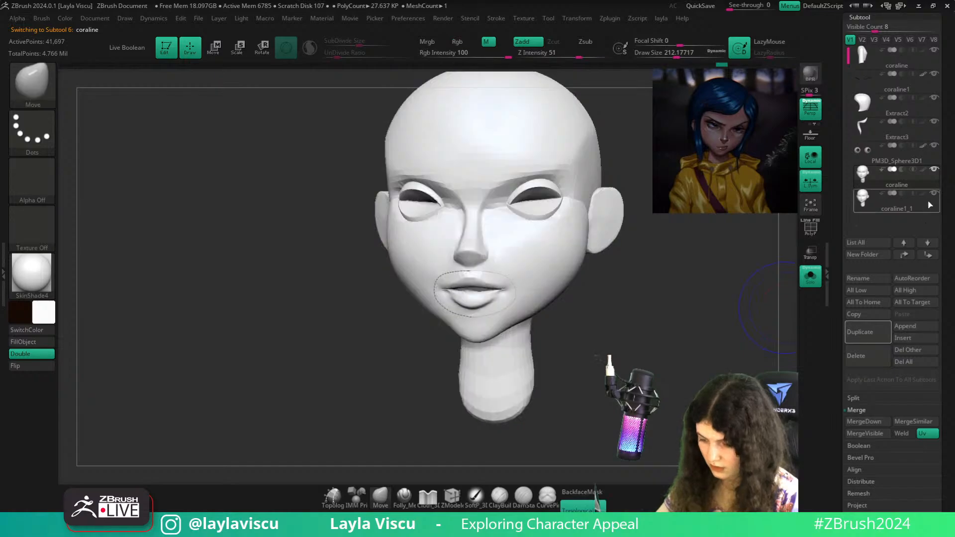
{"action": "left_click", "coordinate": [928, 204]}
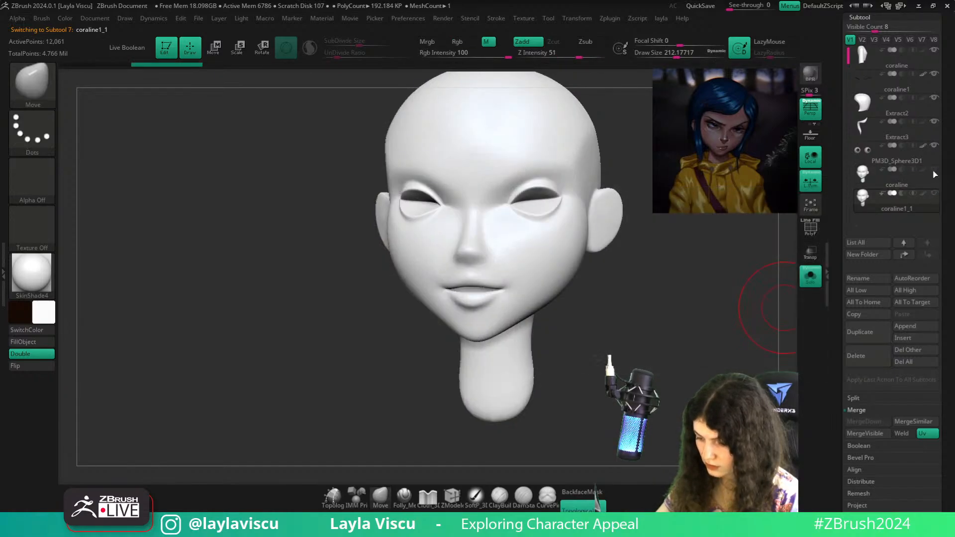
{"action": "left_click", "coordinate": [933, 193], "text": "shift"}
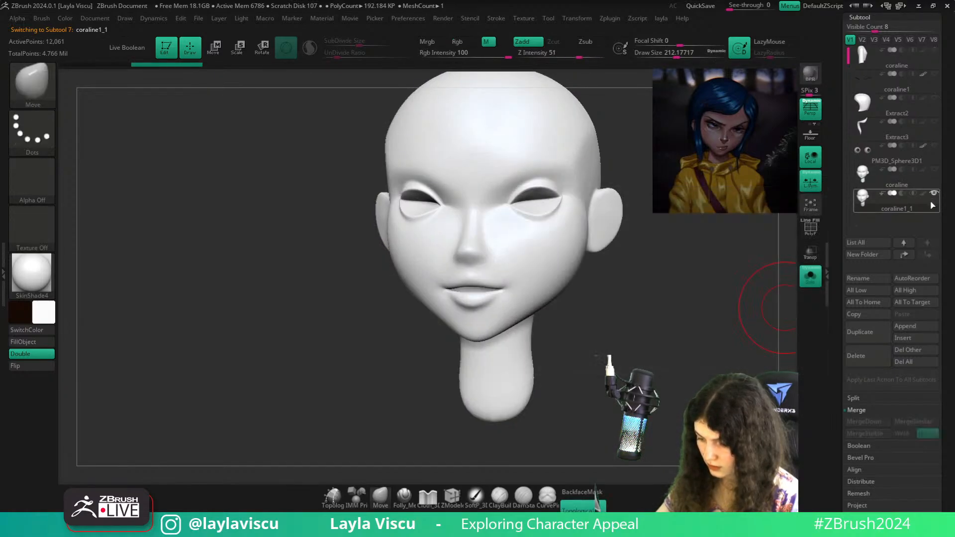
{"action": "left_click", "coordinate": [924, 178]}
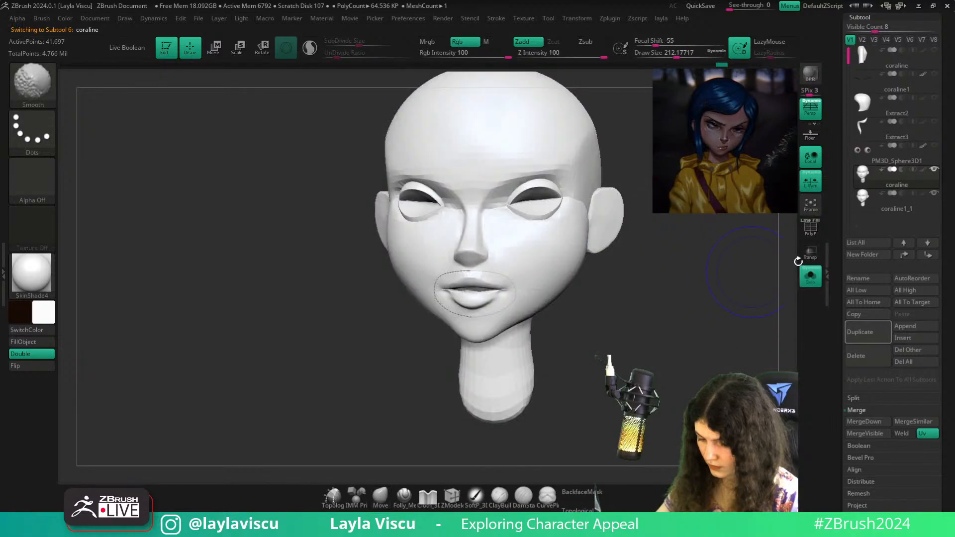
{"action": "left_click", "coordinate": [895, 204]}
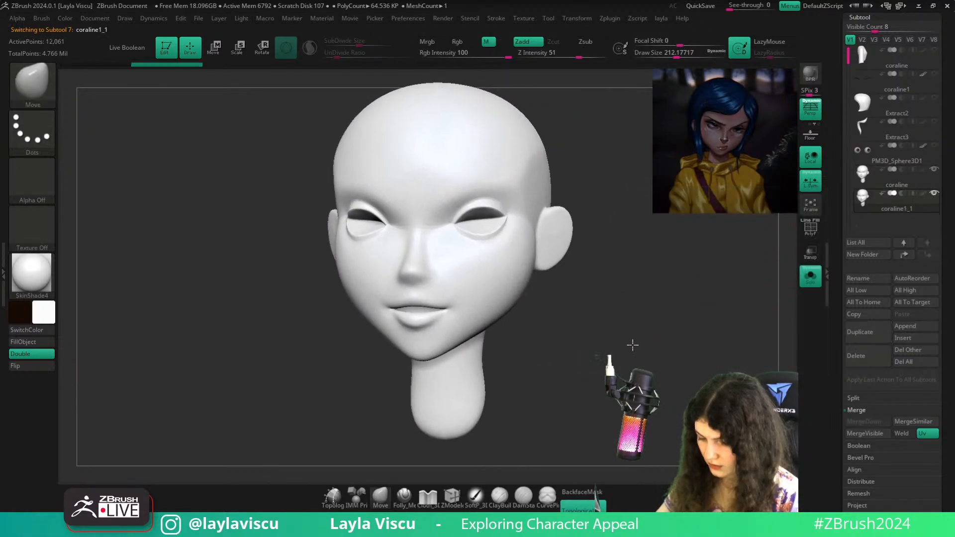
{"action": "key", "text": "shift+f"}
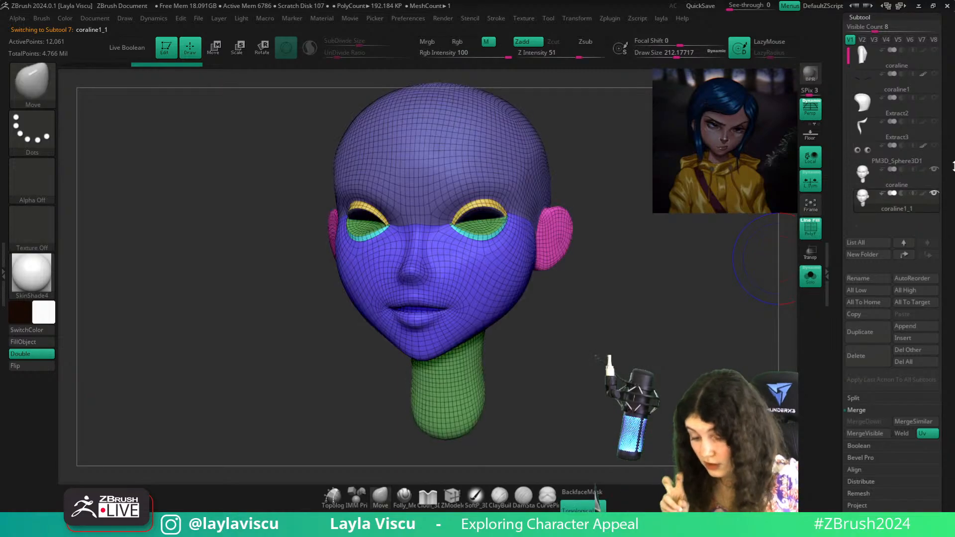
Try deleting the edge loop beside the mouth corner with the ZModeler brush
{"action": "mouse_move", "coordinate": [527, 298]}
{"action": "right_mouse_down"}
{"action": "mouse_move", "coordinate": [464, 314]}
{"action": "mouse_move", "coordinate": [490, 388]}
{"action": "right_mouse_up"}
{"action": "key", "text": "s"}
{"action": "left_click_drag", "start_coordinate": [484, 325], "coordinate": [465, 324]}
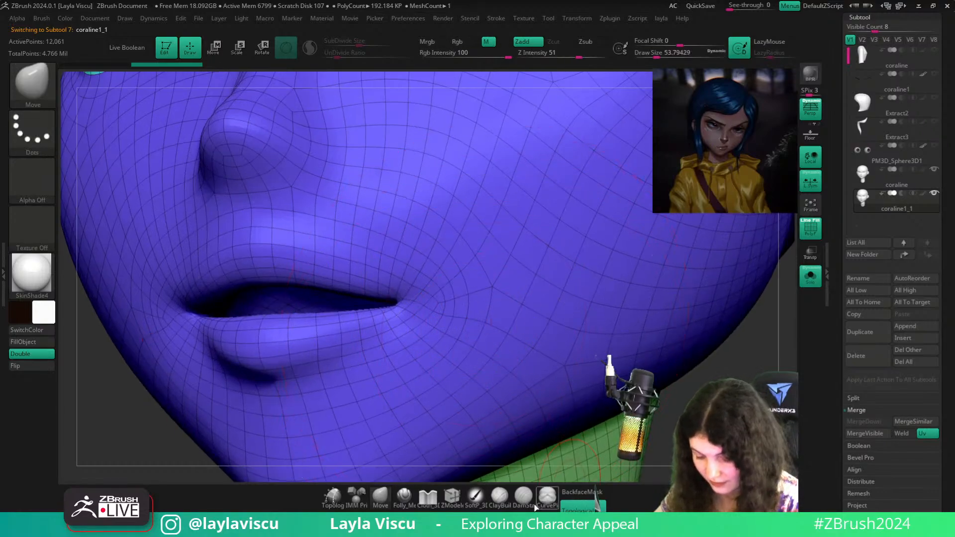
{"action": "left_click", "coordinate": [456, 498]}
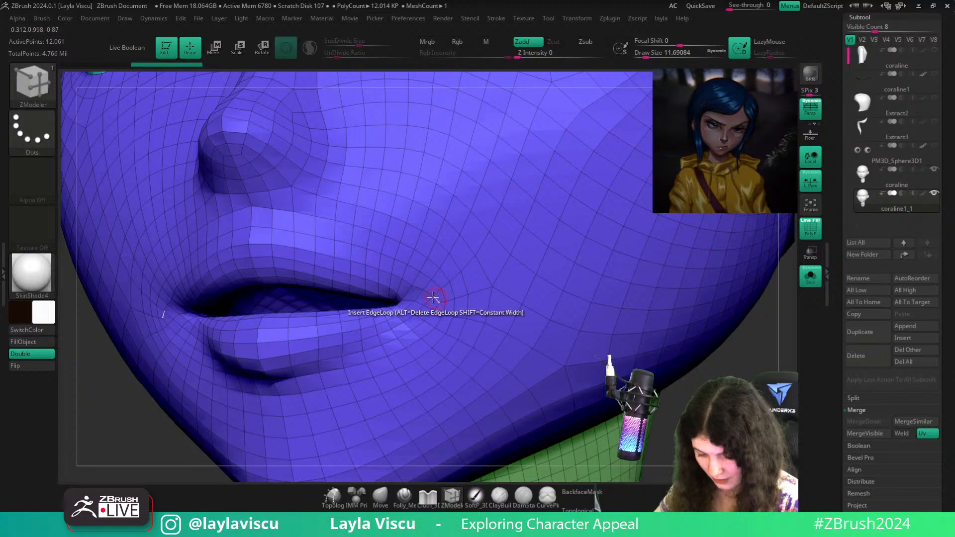
{"action": "left_click_drag", "start_coordinate": [426, 297], "coordinate": [458, 244], "text": "alt"}
{"action": "scroll", "coordinate": [944, 418], "scroll_direction": "down", "scroll_amount": 5}
{"action": "scroll", "coordinate": [945, 418], "scroll_direction": "down", "scroll_amount": 2}
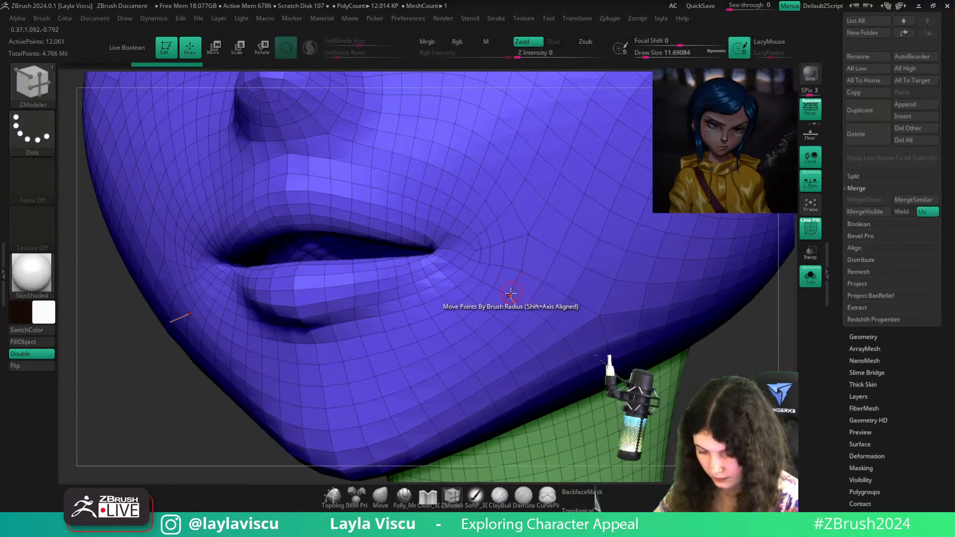
{"action": "left_click", "coordinate": [460, 247], "text": "alt"}
{"action": "mouse_move", "coordinate": [486, 261]}
{"action": "right_mouse_down", "text": "ctrl"}
{"action": "mouse_move", "coordinate": [421, 249]}
{"action": "mouse_move", "coordinate": [462, 272]}
{"action": "right_mouse_up", "text": "ctrl"}
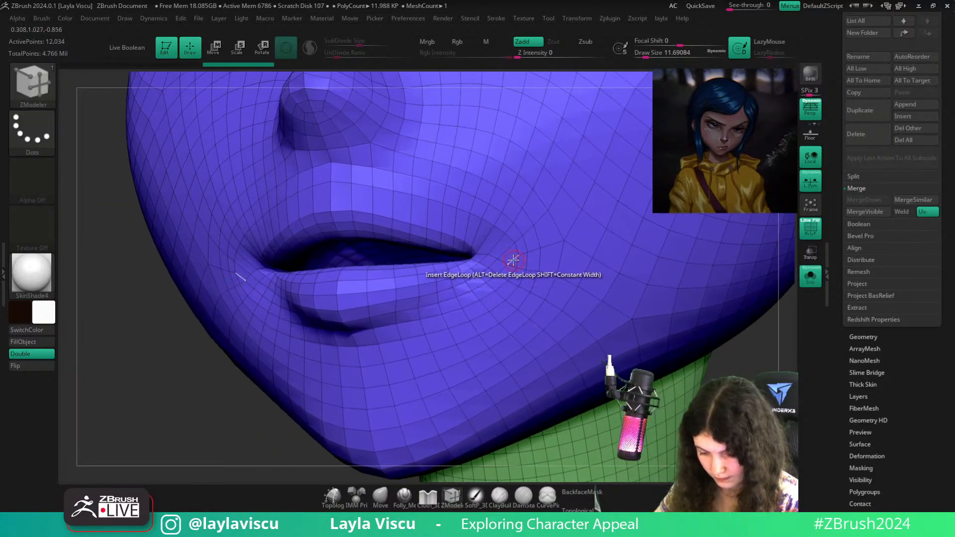
Undo the edge loop deletion and try collapsing a loop at the mouth corner with ZModeler's Collapse edge action targeting Polyloop
{"action": "key", "text": "space"}
{"action": "left_click", "coordinate": [392, 247]}
{"action": "left_click", "coordinate": [412, 335]}
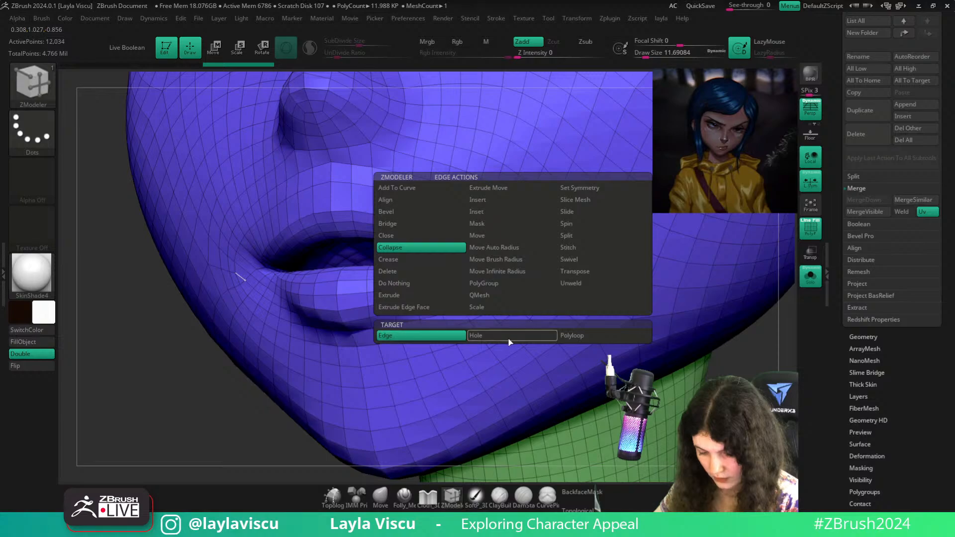
{"action": "key", "text": "space"}
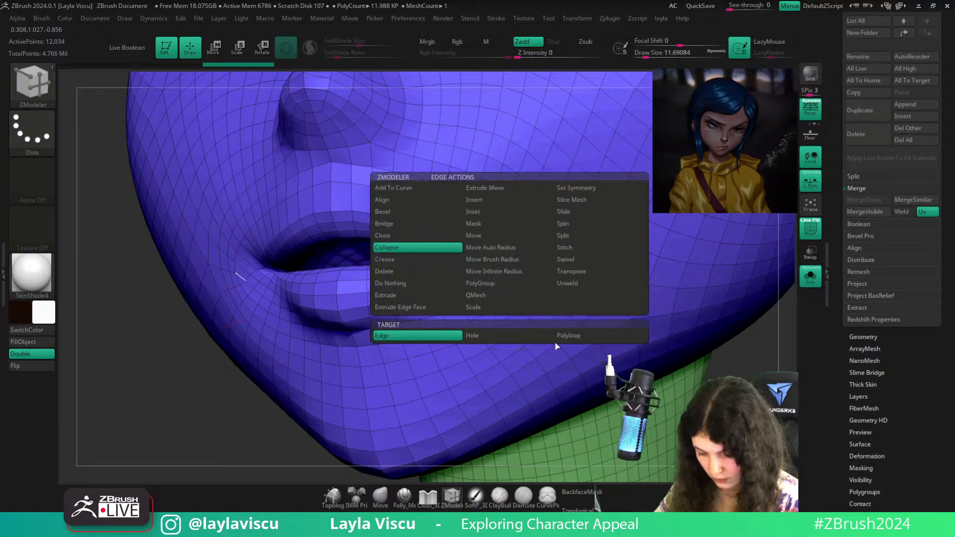
{"action": "left_click", "coordinate": [562, 337]}
{"action": "key", "text": "ctrl+z"}
{"action": "key", "text": "shift+d"}
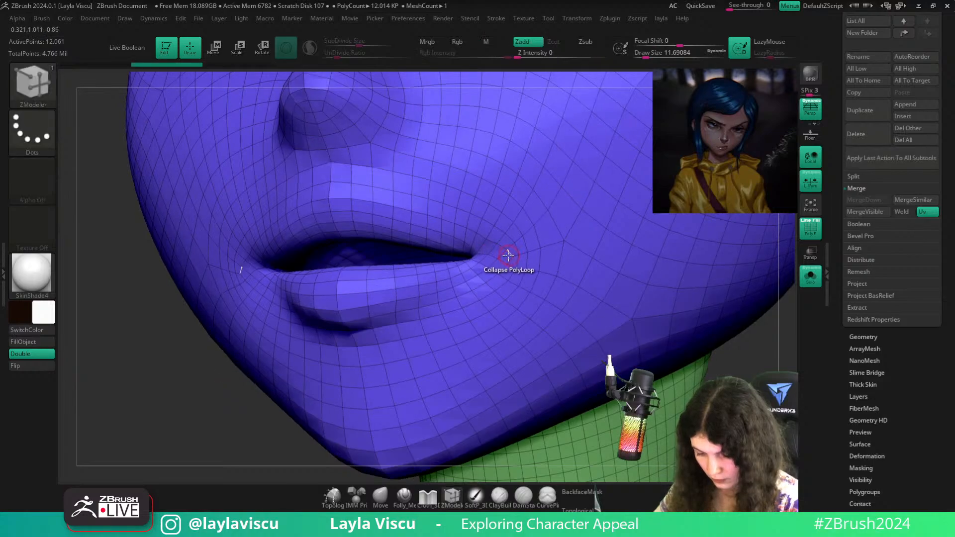
{"action": "left_click", "coordinate": [507, 256]}
{"action": "key", "text": "ctrl+z"}
{"action": "key", "text": "d"}
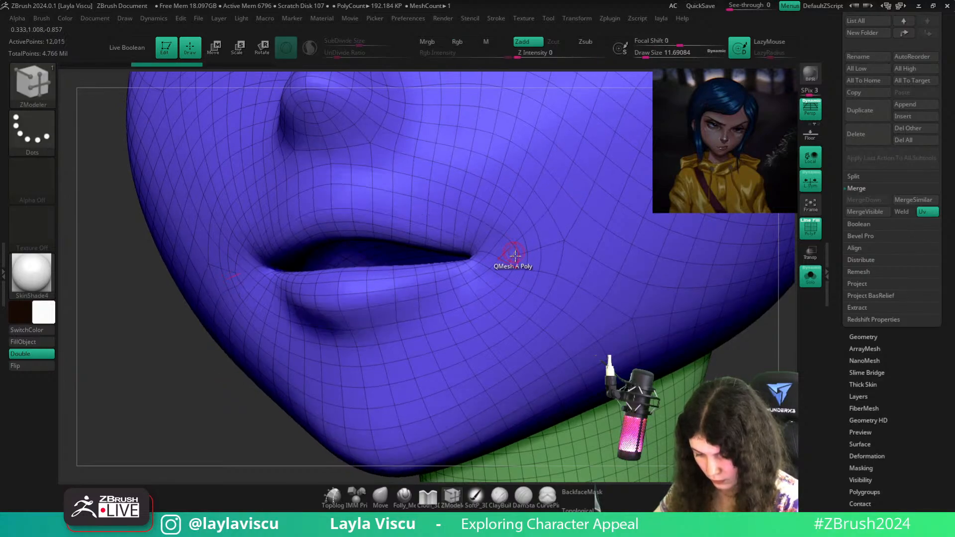
Set the ZModeler point action to Stitch and try to stitch two points beside the mouth corner
{"action": "mouse_move", "coordinate": [514, 255]}
{"action": "right_mouse_down", "text": "ctrl"}
{"action": "mouse_move", "coordinate": [678, 364]}
{"action": "mouse_move", "coordinate": [566, 323]}
{"action": "mouse_move", "coordinate": [601, 340]}
{"action": "mouse_move", "coordinate": [603, 362]}
{"action": "right_mouse_up", "text": "ctrl"}
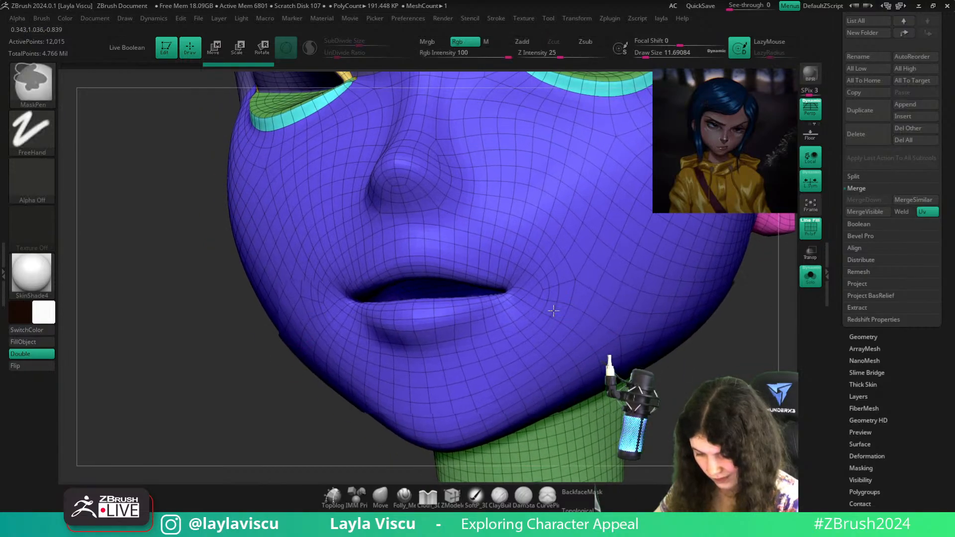
{"action": "right_click_drag", "start_coordinate": [550, 309], "coordinate": [539, 279], "text": "ctrl"}
{"action": "key", "text": "space"}
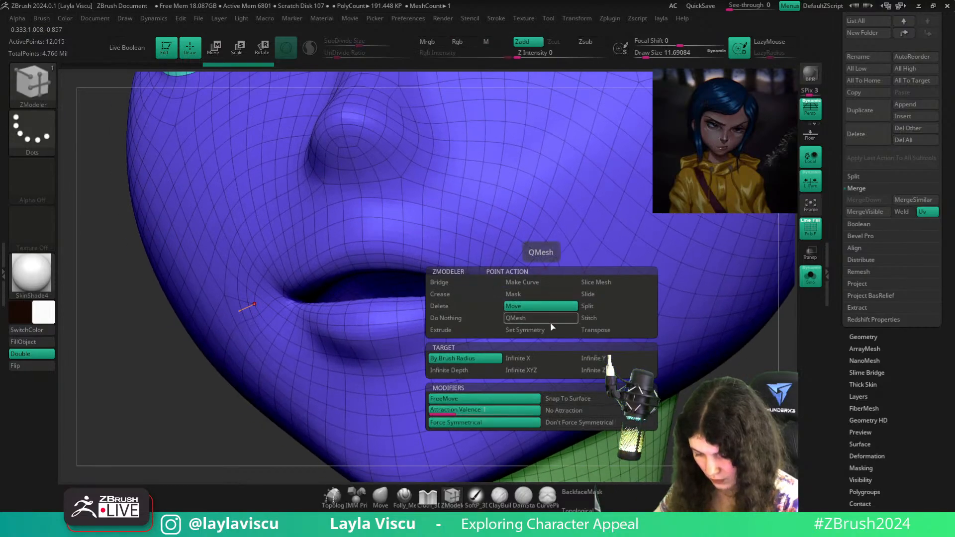
{"action": "left_click", "coordinate": [595, 320]}
{"action": "key", "text": "shift+d"}
{"action": "left_click", "coordinate": [541, 289]}
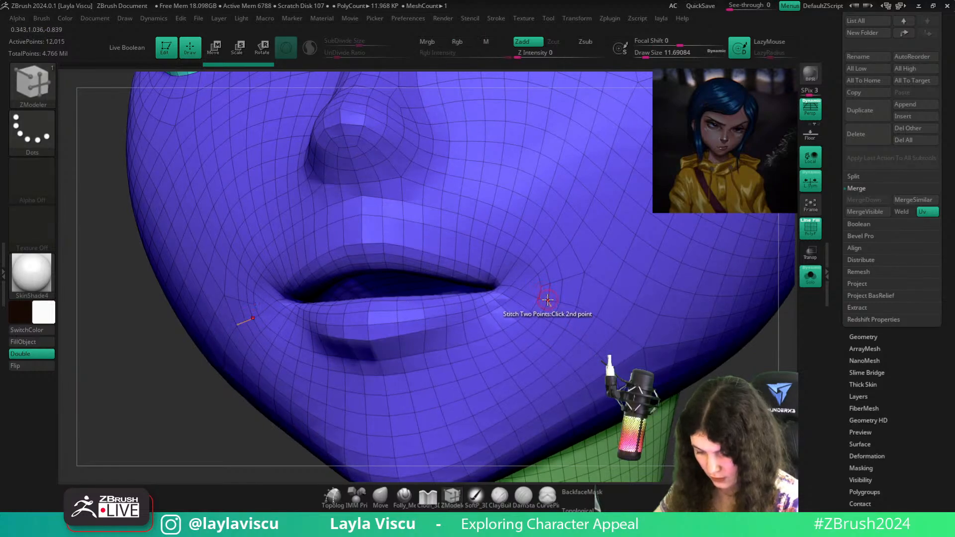
{"action": "left_click", "coordinate": [547, 300]}
{"action": "mouse_move", "coordinate": [542, 300]}
{"action": "right_mouse_down", "text": "ctrl"}
{"action": "mouse_move", "coordinate": [401, 299]}
{"action": "mouse_move", "coordinate": [546, 318]}
{"action": "mouse_move", "coordinate": [562, 353]}
{"action": "right_mouse_up", "text": "ctrl"}
{"action": "key", "text": "d"}
Undo the point stitch and polyloop collapse beside the mouth corner
{"action": "right_click_drag", "start_coordinate": [497, 296], "coordinate": [543, 353], "text": "ctrl"}
{"action": "key", "text": "ctrl+z"}
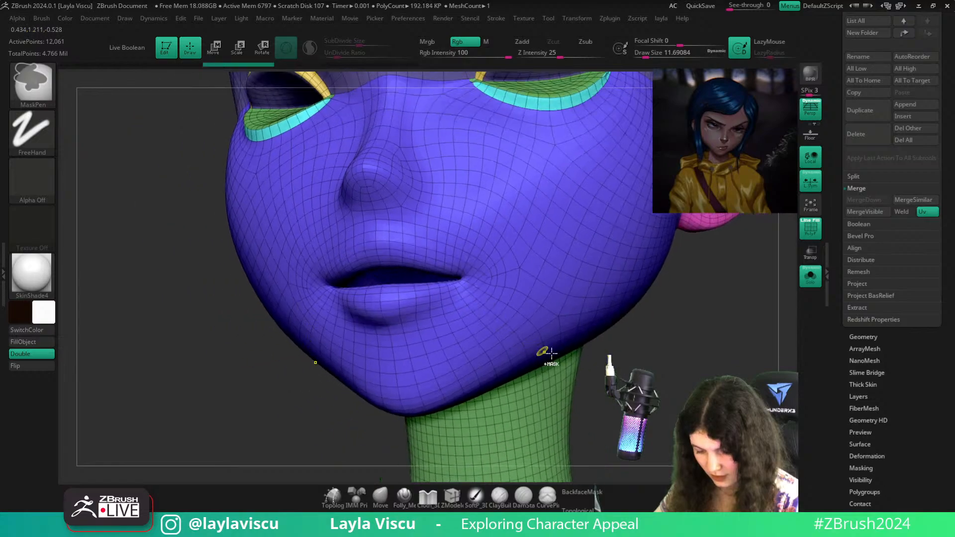
{"action": "right_click_drag", "start_coordinate": [522, 257], "coordinate": [571, 335], "text": "ctrl"}
{"action": "key", "text": "ctrl+z"}
{"action": "key", "text": "shift+f"}
{"action": "key", "text": "shift+f"}
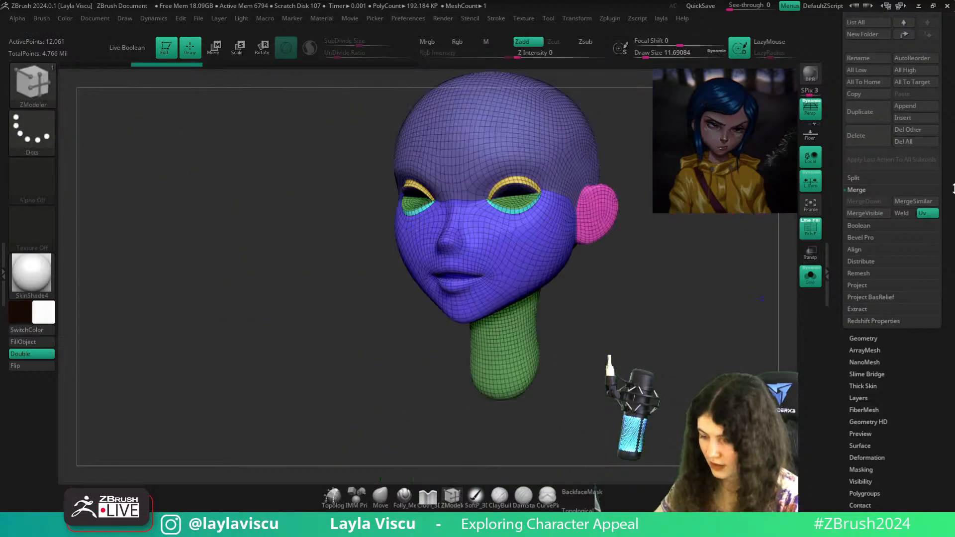
Save the tool as coraline, replacing the existing file
{"action": "scroll", "coordinate": [949, 219], "scroll_direction": "up", "scroll_amount": 5}
{"action": "scroll", "coordinate": [953, 220], "scroll_direction": "up", "scroll_amount": 5}
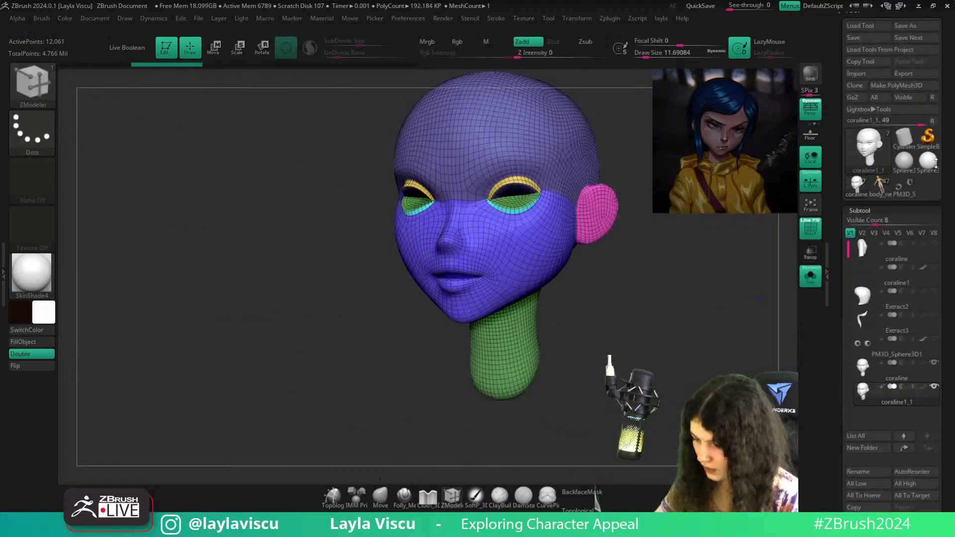
{"action": "left_click", "coordinate": [903, 27]}
{"action": "key", "text": "Return"}
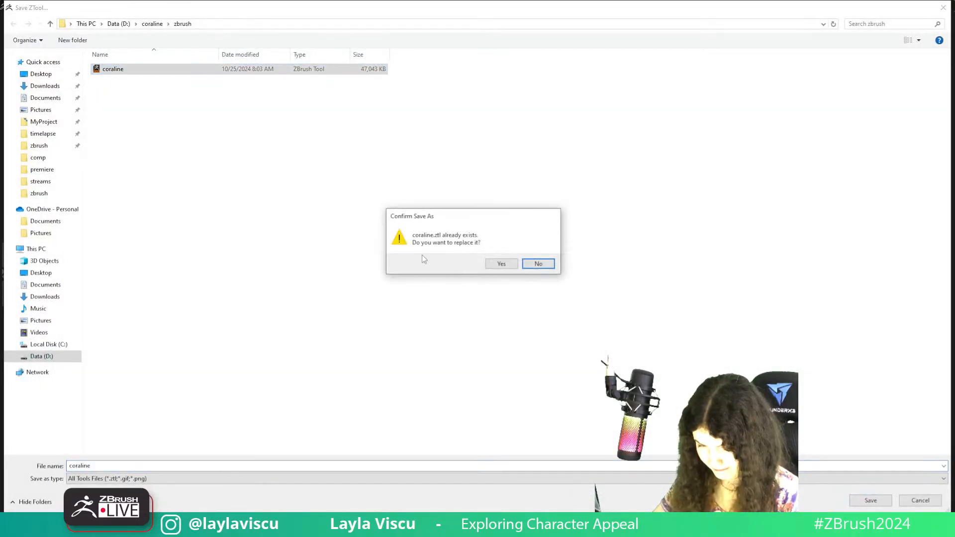
{"action": "left_click", "coordinate": [501, 263]}
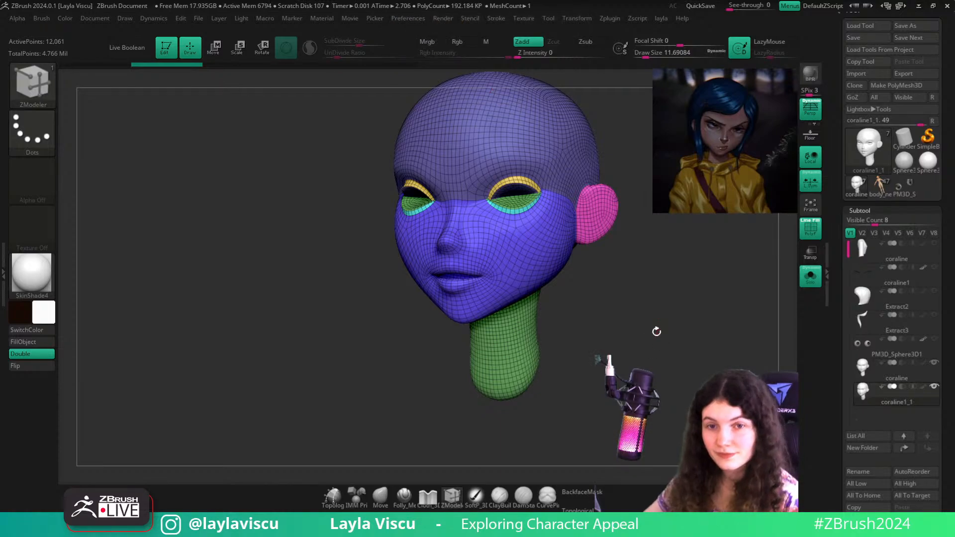
Turn off color projection and project the original head's geometry onto coraline1_1 with ProjectAll
{"action": "left_click_drag", "start_coordinate": [690, 298], "coordinate": [634, 313], "text": "alt"}
{"action": "left_click_drag", "start_coordinate": [950, 398], "coordinate": [947, 349]}
{"action": "key", "text": "shift+f"}
{"action": "key", "text": "shift+f"}
{"action": "left_click_drag", "start_coordinate": [947, 461], "coordinate": [947, 276]}
{"action": "left_click", "coordinate": [872, 466]}
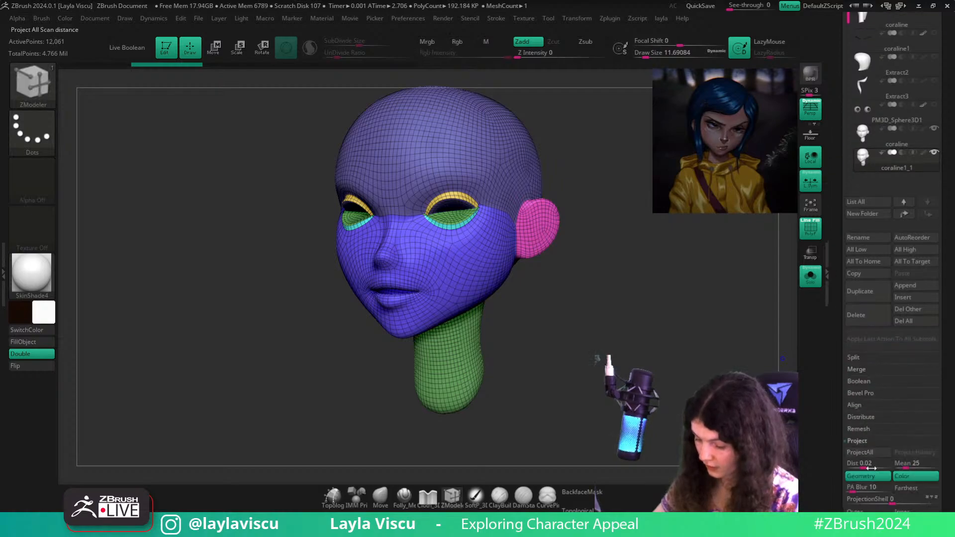
{"action": "left_click", "coordinate": [904, 477]}
{"action": "left_click", "coordinate": [874, 454]}
Hide the wireframe and subdivide coraline1_1 once
{"action": "key", "text": "shift+f"}
{"action": "left_click_drag", "start_coordinate": [562, 317], "coordinate": [587, 318]}
{"action": "key", "text": "ctrl+d"}
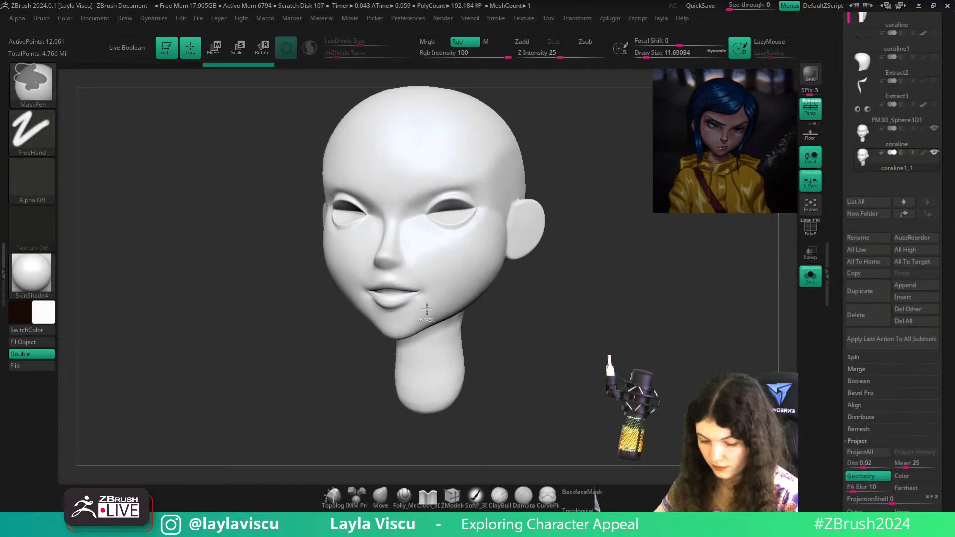
{"action": "left_click_drag", "start_coordinate": [470, 351], "coordinate": [533, 350], "text": "alt"}
Switch the material to BasicMaterial and project the original head's details onto the subdivided coraline1_1
{"action": "left_click", "coordinate": [29, 285]}
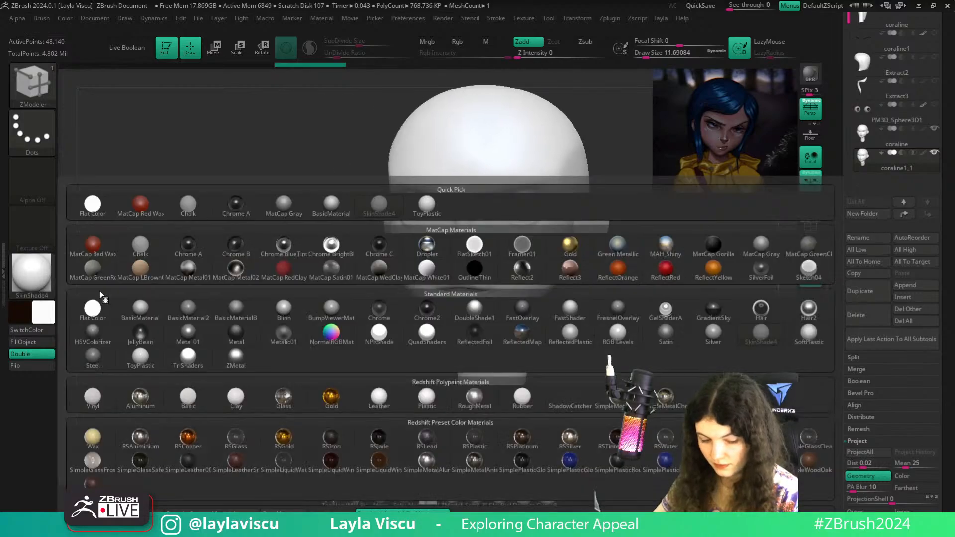
{"action": "left_click", "coordinate": [137, 311]}
{"action": "left_click_drag", "start_coordinate": [650, 318], "coordinate": [614, 333], "text": "alt"}
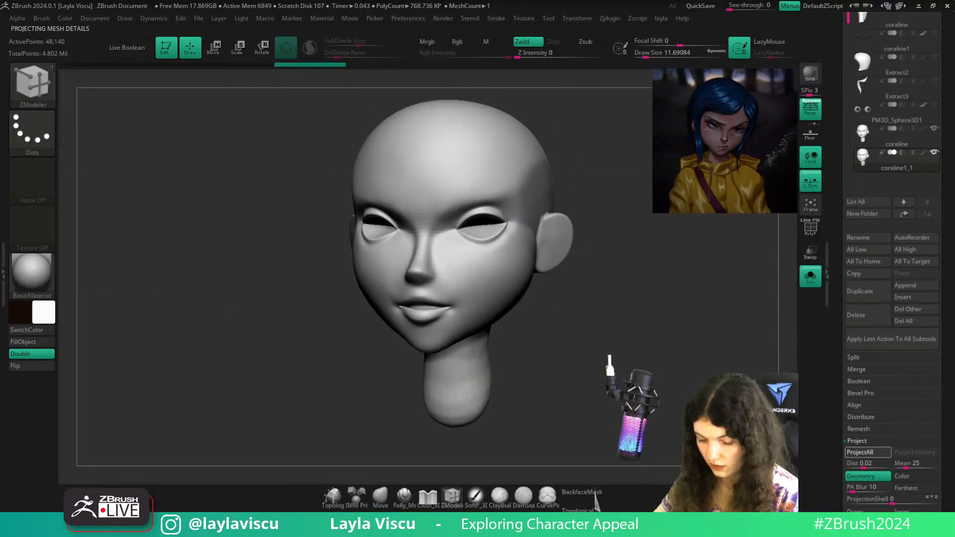
Compare the original head with the projected duplicate, keeping coraline1_1 as the selected subtool
{"action": "left_click", "coordinate": [916, 144]}
{"action": "left_click", "coordinate": [904, 167]}
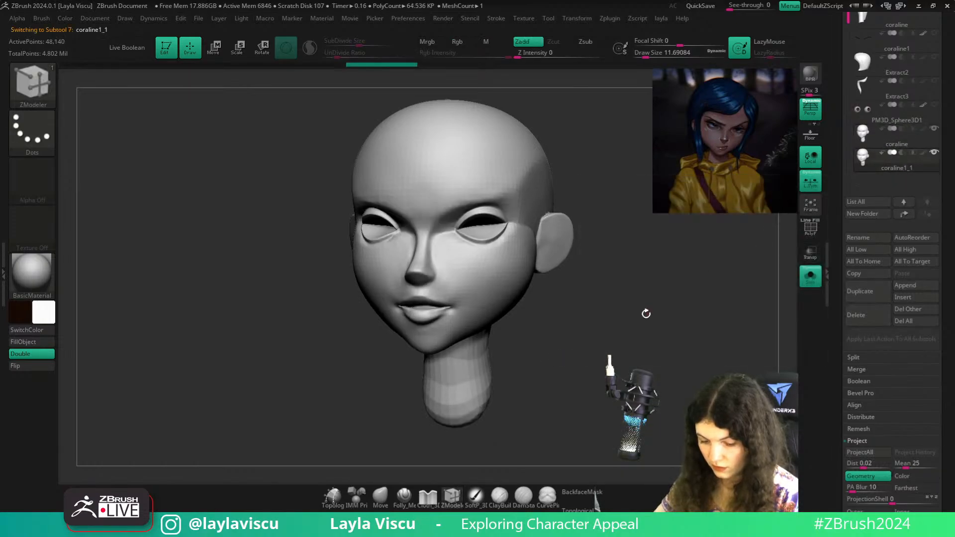
{"action": "left_click_drag", "start_coordinate": [645, 314], "coordinate": [738, 269]}
{"action": "left_click", "coordinate": [894, 179]}
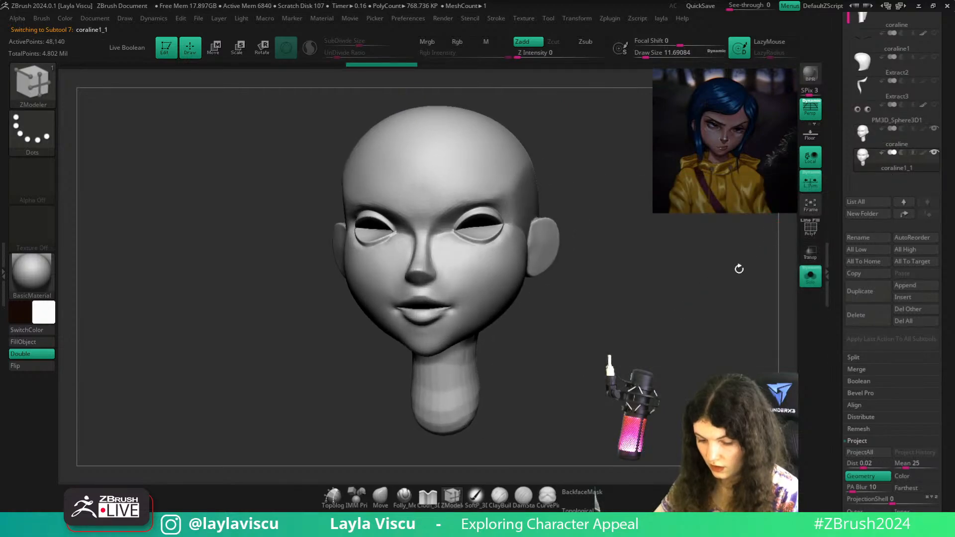
{"action": "left_click", "coordinate": [895, 175]}
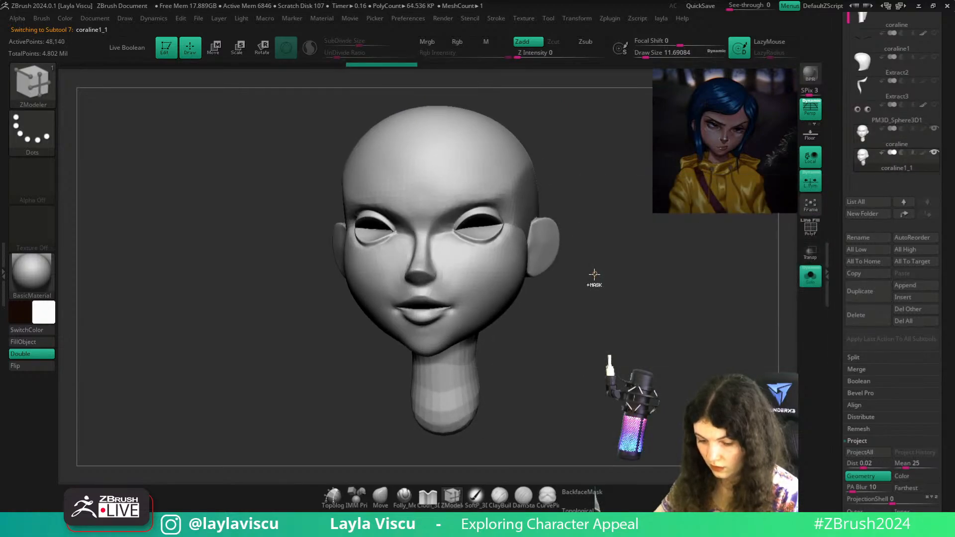
Subdivide coraline1_1 once more and project the original head's details onto it again
{"action": "key", "text": "ctrl+d"}
{"action": "left_click", "coordinate": [870, 452]}
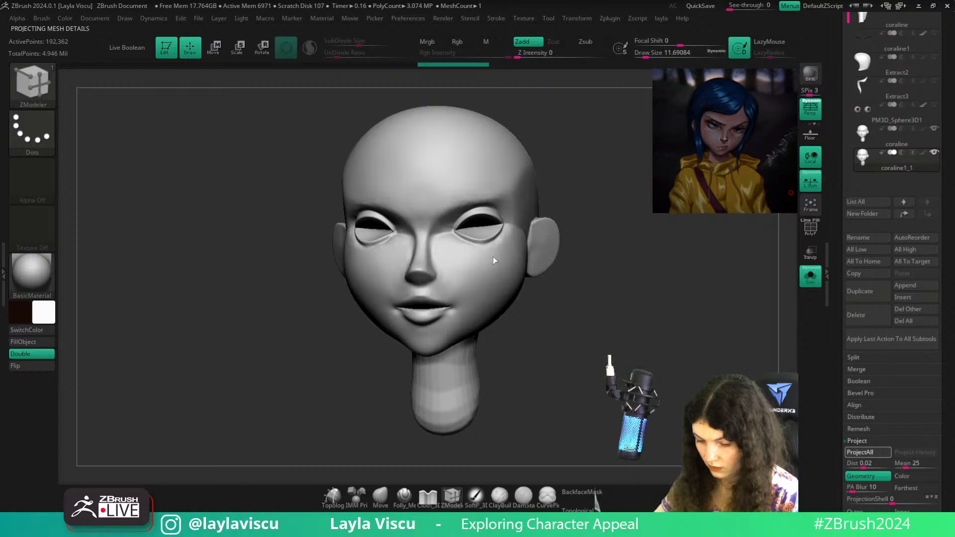
{"action": "right_click_drag", "start_coordinate": [437, 226], "coordinate": [442, 271], "text": "ctrl"}
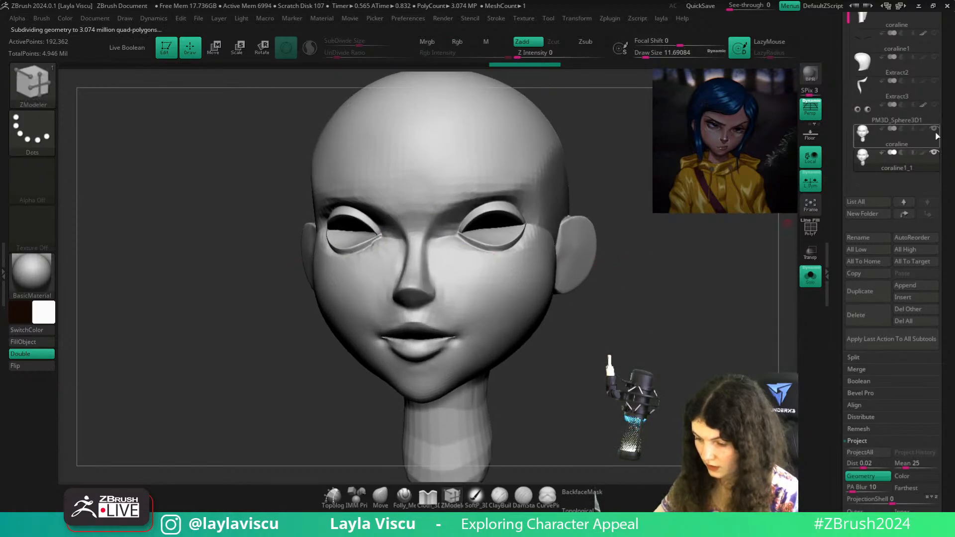
Make every subtool except the original head visible and smooth the cheek beside the nose and mouth on coraline1_1
{"action": "key", "text": "ctrl+shift"}
{"action": "left_click_drag", "start_coordinate": [942, 131], "coordinate": [942, 192]}
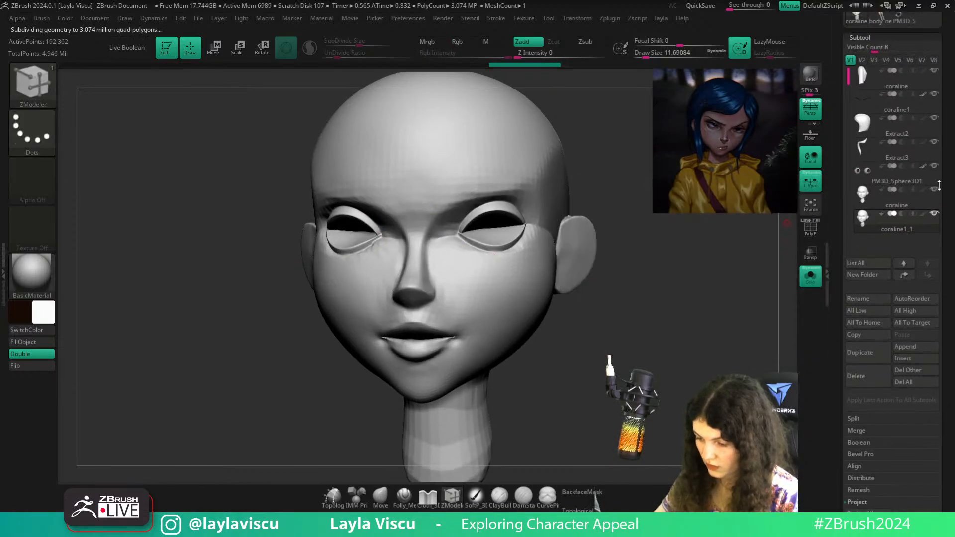
{"action": "left_click", "coordinate": [385, 493]}
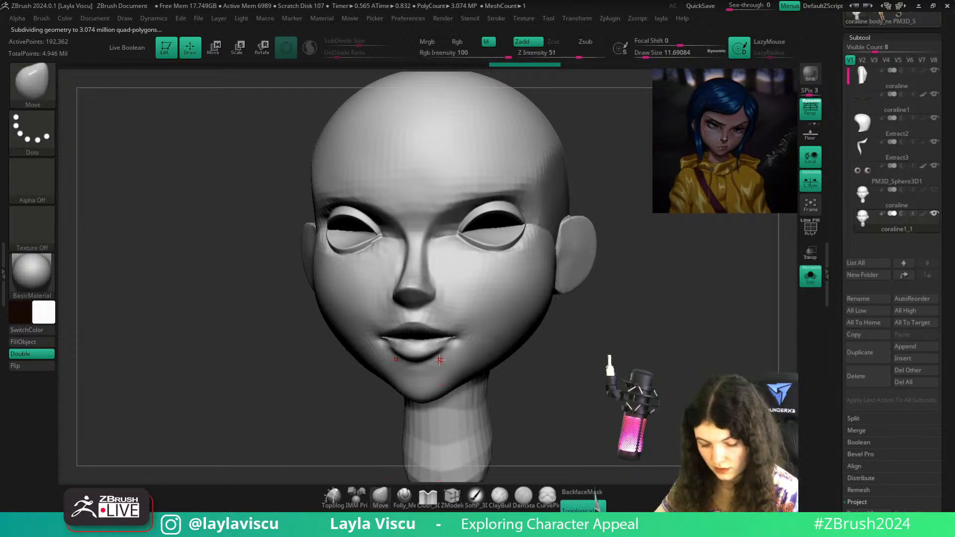
{"action": "key", "text": "shift"}
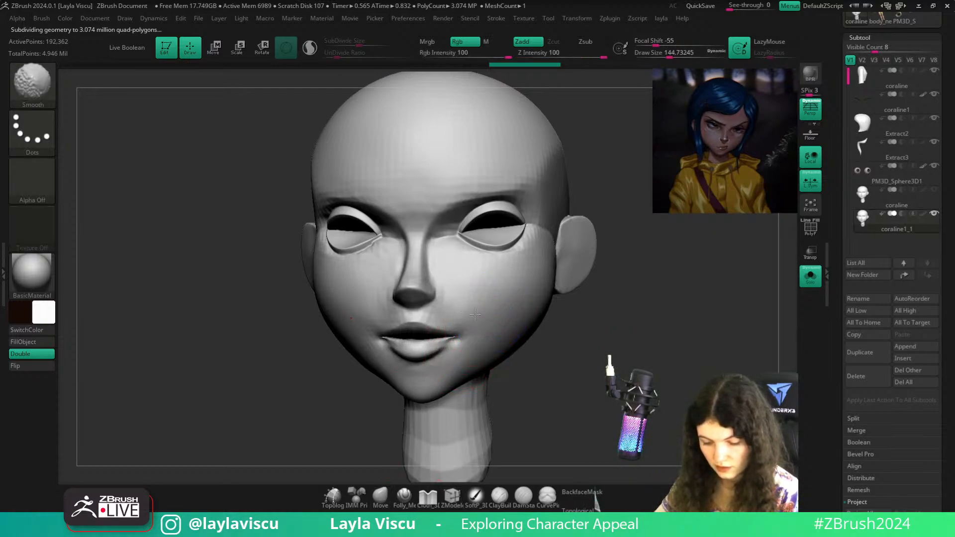
{"action": "mouse_move", "coordinate": [475, 314]}
{"action": "left_mouse_down", "text": "shift"}
{"action": "mouse_move", "coordinate": [481, 304]}
{"action": "mouse_move", "coordinate": [458, 279]}
{"action": "left_mouse_up", "text": "shift"}
Turn off dynamic subdivision for coraline1_1
{"action": "left_click_drag", "start_coordinate": [920, 512], "coordinate": [920, 294]}
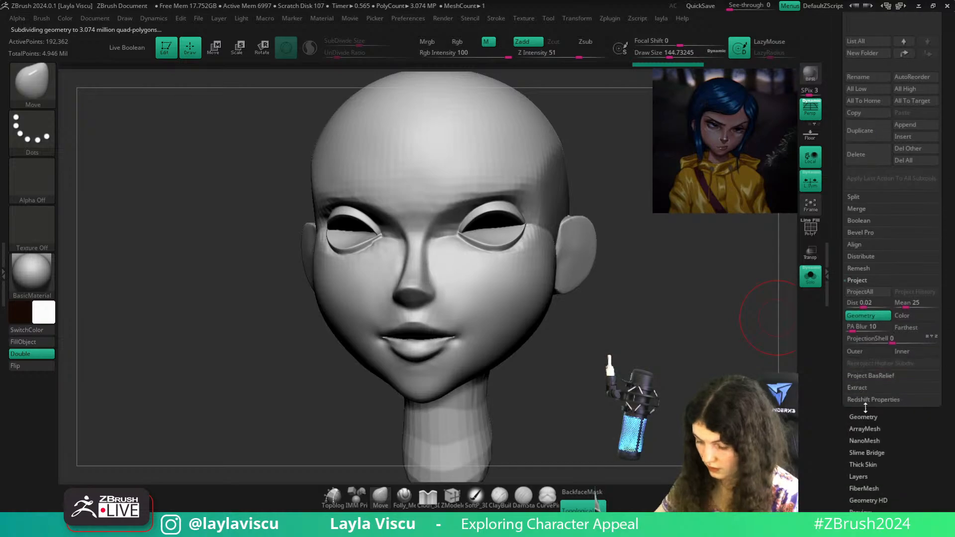
{"action": "left_click", "coordinate": [863, 417]}
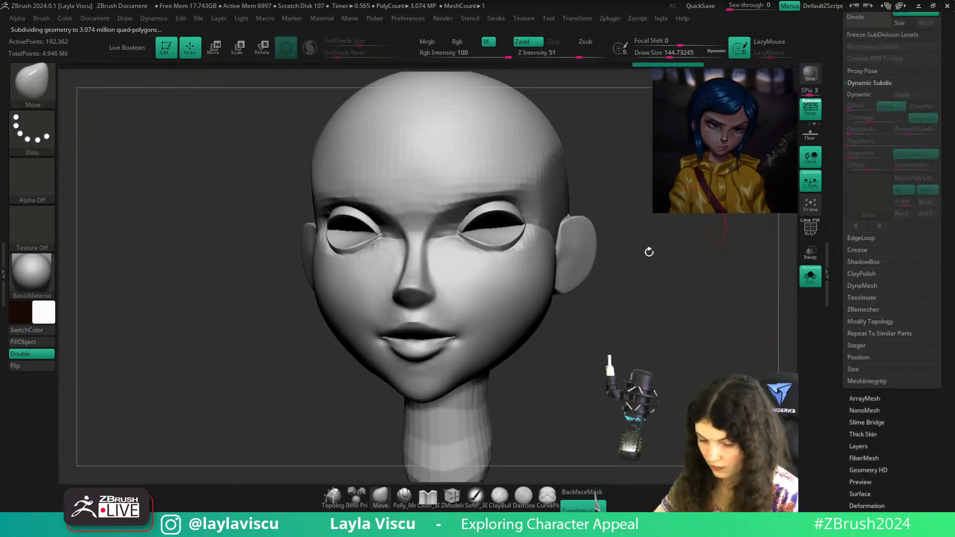
{"action": "left_click_drag", "start_coordinate": [648, 252], "coordinate": [494, 255]}
Smooth the faceted lower neck of coraline1_1 from the back and side with a large Smooth brush
{"action": "key", "text": "shift"}
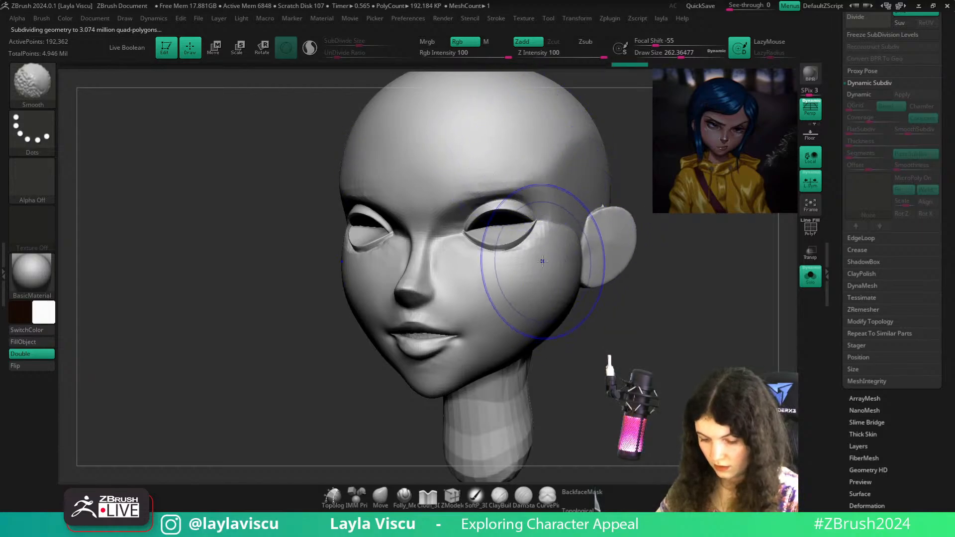
{"action": "mouse_move", "coordinate": [665, 330]}
{"action": "left_mouse_down"}
{"action": "mouse_move", "coordinate": [592, 329]}
{"action": "mouse_move", "coordinate": [625, 328]}
{"action": "mouse_move", "coordinate": [547, 300]}
{"action": "left_mouse_up"}
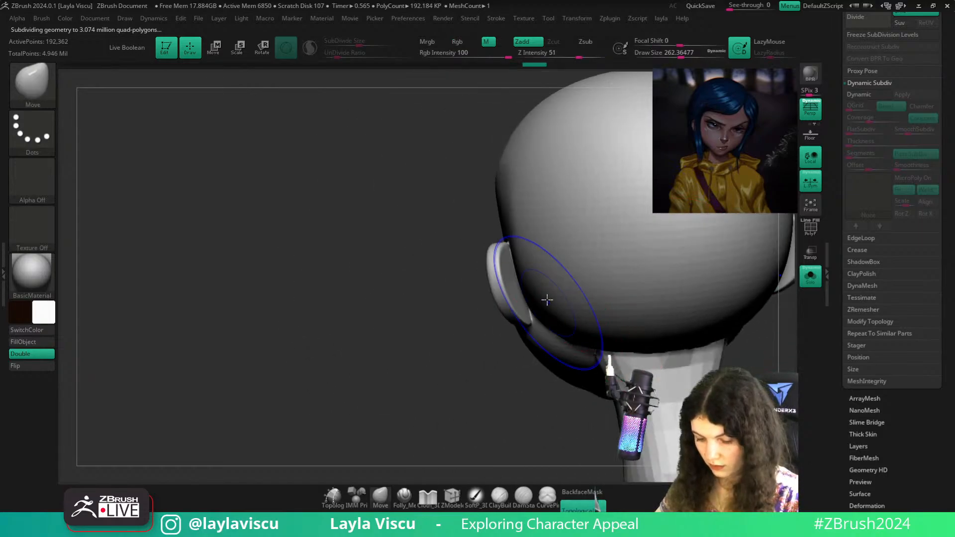
{"action": "mouse_move", "coordinate": [761, 397]}
{"action": "left_mouse_down", "text": "alt"}
{"action": "mouse_move", "coordinate": [692, 318]}
{"action": "mouse_move", "coordinate": [667, 260]}
{"action": "left_mouse_up", "text": "alt"}
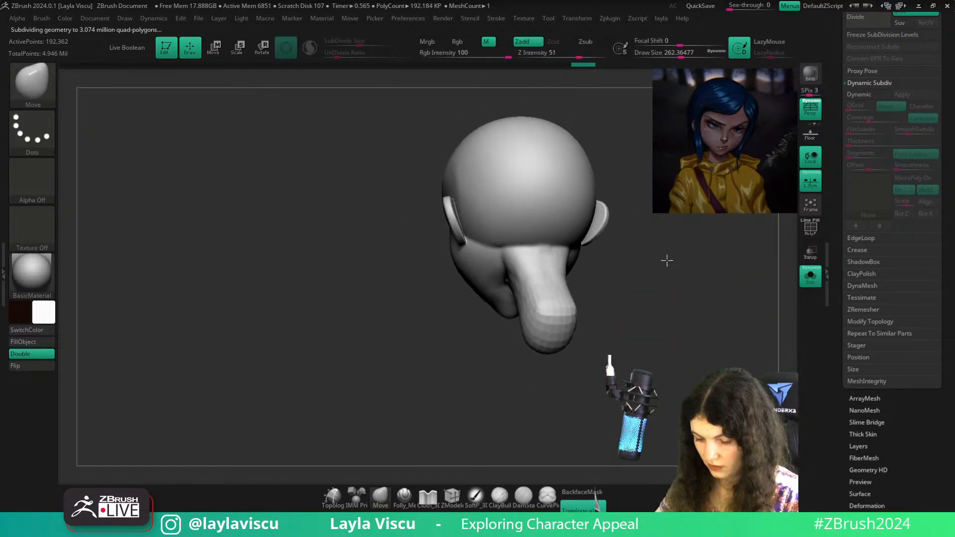
{"action": "mouse_move", "coordinate": [559, 298]}
{"action": "left_mouse_down", "text": "shift"}
{"action": "mouse_move", "coordinate": [539, 249]}
{"action": "mouse_move", "coordinate": [549, 294]}
{"action": "left_mouse_up", "text": "shift"}
{"action": "left_click_drag", "start_coordinate": [627, 294], "coordinate": [696, 291]}
{"action": "left_click_drag", "start_coordinate": [563, 286], "coordinate": [559, 318], "text": "shift"}
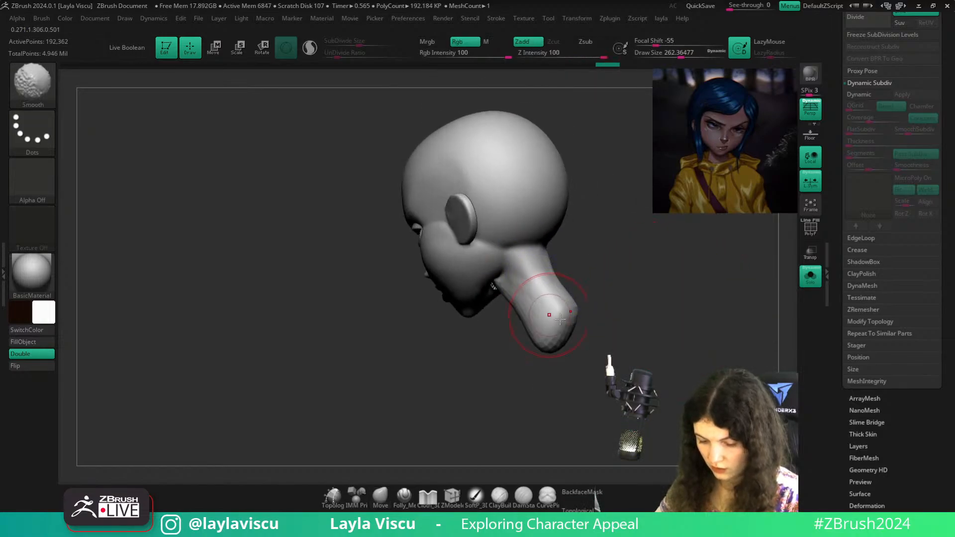
Examine the neck, jaw and profile of the isolated head from the side and three-quarter views
{"action": "right_click_drag", "start_coordinate": [560, 318], "coordinate": [533, 299]}
{"action": "right_click_drag", "start_coordinate": [527, 314], "coordinate": [523, 393], "text": "ctrl"}
{"action": "key", "text": "s"}
{"action": "left_click_drag", "start_coordinate": [532, 312], "coordinate": [520, 310]}
{"action": "mouse_move", "coordinate": [604, 333]}
{"action": "right_mouse_down", "text": "ctrl"}
{"action": "mouse_move", "coordinate": [643, 286]}
{"action": "mouse_move", "coordinate": [716, 347]}
{"action": "mouse_move", "coordinate": [738, 343]}
{"action": "right_mouse_up", "text": "ctrl"}
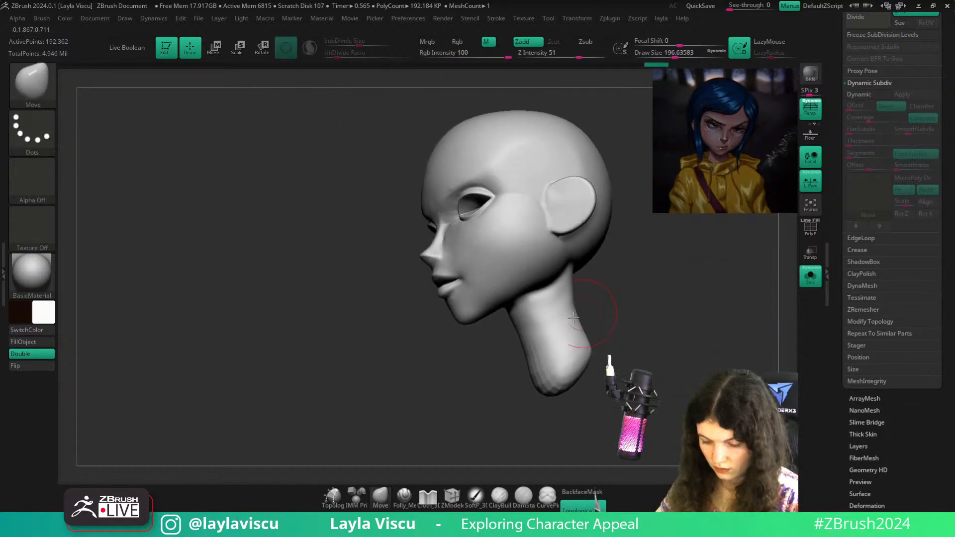
{"action": "mouse_move", "coordinate": [573, 317]}
{"action": "right_mouse_down"}
{"action": "mouse_move", "coordinate": [496, 302]}
{"action": "mouse_move", "coordinate": [673, 326]}
{"action": "mouse_move", "coordinate": [746, 298]}
{"action": "right_mouse_up"}
{"action": "right_click_drag", "start_coordinate": [631, 284], "coordinate": [706, 274]}
Smooth the brow and forehead above the eye on the isolated head, with the draw size set to about 207
{"action": "right_click_drag", "start_coordinate": [450, 267], "coordinate": [472, 308], "text": "ctrl"}
{"action": "key", "text": "s"}
{"action": "right_click_drag", "start_coordinate": [573, 258], "coordinate": [552, 253], "text": "ctrl"}
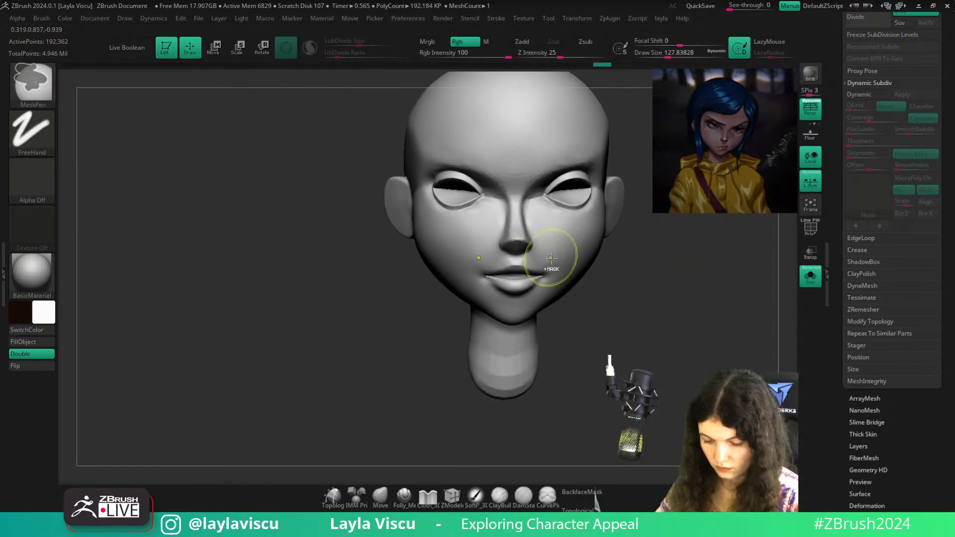
{"action": "mouse_move", "coordinate": [482, 206]}
{"action": "left_mouse_down", "text": "shift"}
{"action": "mouse_move", "coordinate": [492, 187]}
{"action": "mouse_move", "coordinate": [486, 167]}
{"action": "left_mouse_up", "text": "shift"}
{"action": "key", "text": "s"}
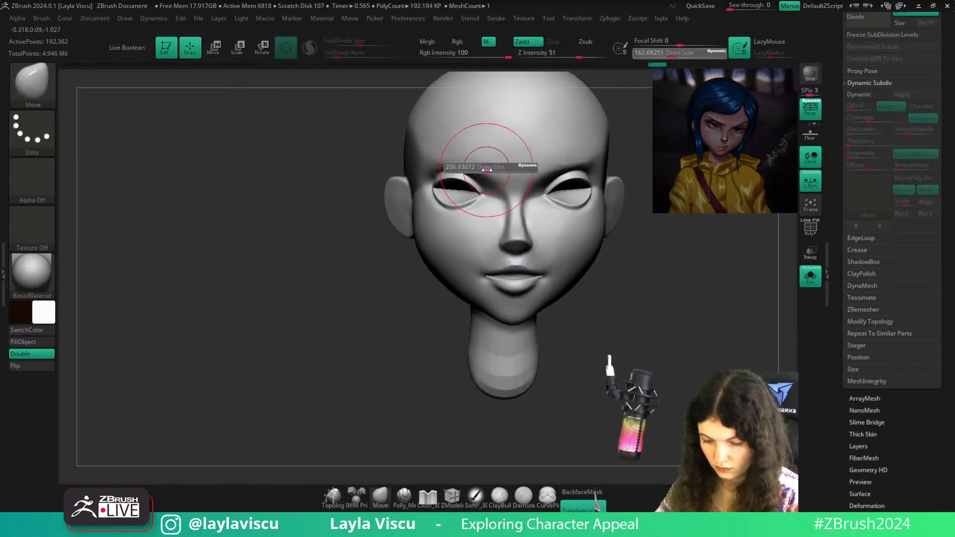
{"action": "left_click_drag", "start_coordinate": [442, 140], "coordinate": [434, 155], "text": "shift"}
{"action": "mouse_move", "coordinate": [703, 275]}
{"action": "right_mouse_down"}
{"action": "mouse_move", "coordinate": [691, 264]}
{"action": "mouse_move", "coordinate": [662, 307]}
{"action": "mouse_move", "coordinate": [606, 300]}
{"action": "right_mouse_up"}
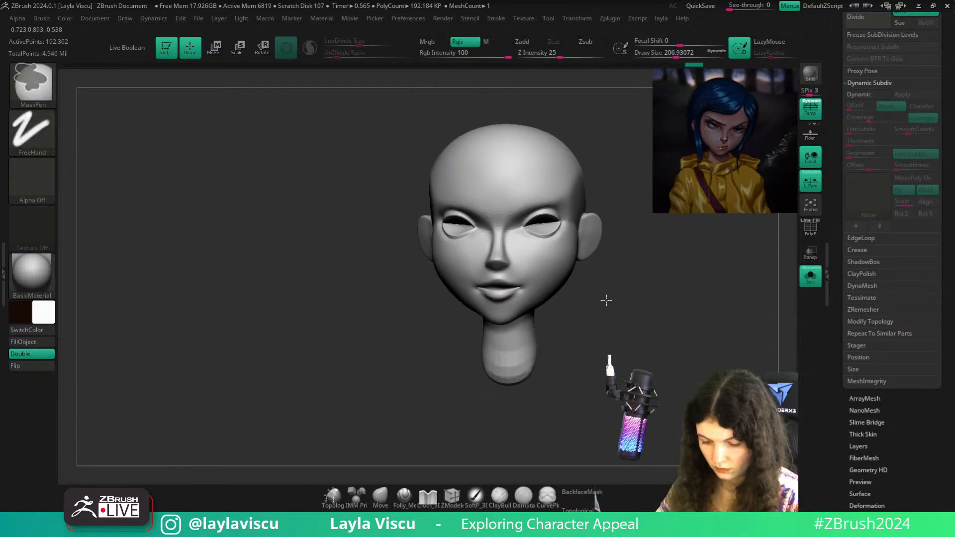
Turn off Solo and examine the face together with the hair, eyes and body from front and three-quarter views
{"action": "left_click", "coordinate": [810, 276]}
{"action": "mouse_move", "coordinate": [692, 315]}
{"action": "right_mouse_down", "text": "ctrl"}
{"action": "mouse_move", "coordinate": [524, 267]}
{"action": "mouse_move", "coordinate": [546, 309]}
{"action": "right_mouse_up", "text": "ctrl"}
{"action": "right_click_drag", "start_coordinate": [668, 308], "coordinate": [712, 302]}
{"action": "key", "text": "s"}
{"action": "left_click_drag", "start_coordinate": [685, 295], "coordinate": [667, 296]}
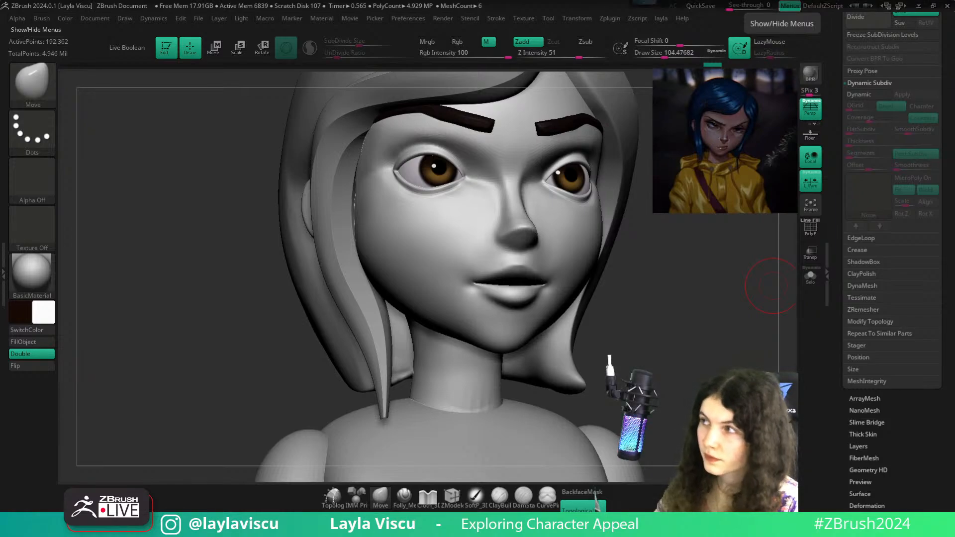
{"action": "mouse_move", "coordinate": [749, 277]}
{"action": "left_mouse_down", "text": "shift"}
{"action": "mouse_move", "coordinate": [676, 290]}
{"action": "mouse_move", "coordinate": [659, 304]}
{"action": "mouse_move", "coordinate": [640, 292]}
{"action": "left_mouse_up", "text": "shift"}
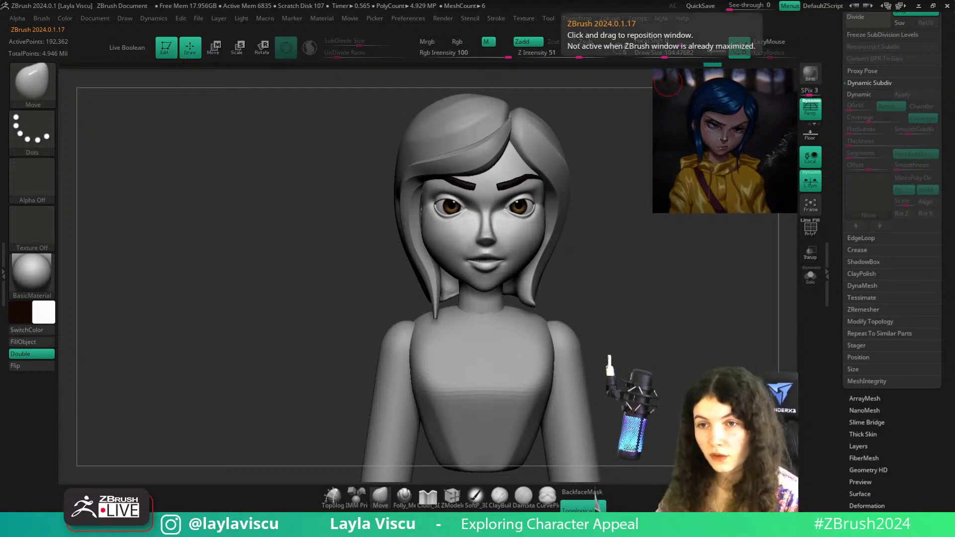
{"action": "right_click_drag", "start_coordinate": [678, 336], "coordinate": [666, 288]}
{"action": "right_click_drag", "start_coordinate": [522, 270], "coordinate": [518, 314], "text": "ctrl"}
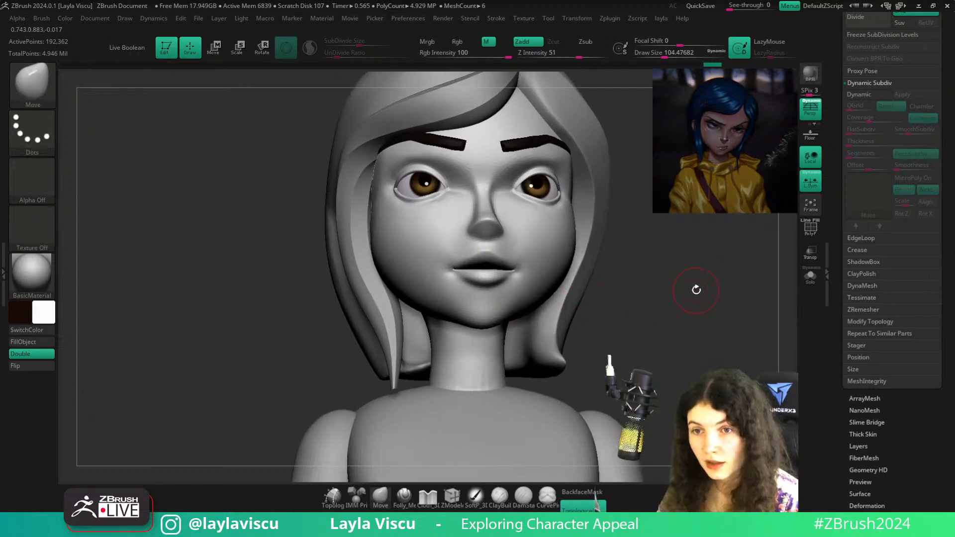
{"action": "right_click_drag", "start_coordinate": [713, 331], "coordinate": [706, 308], "text": "ctrl"}
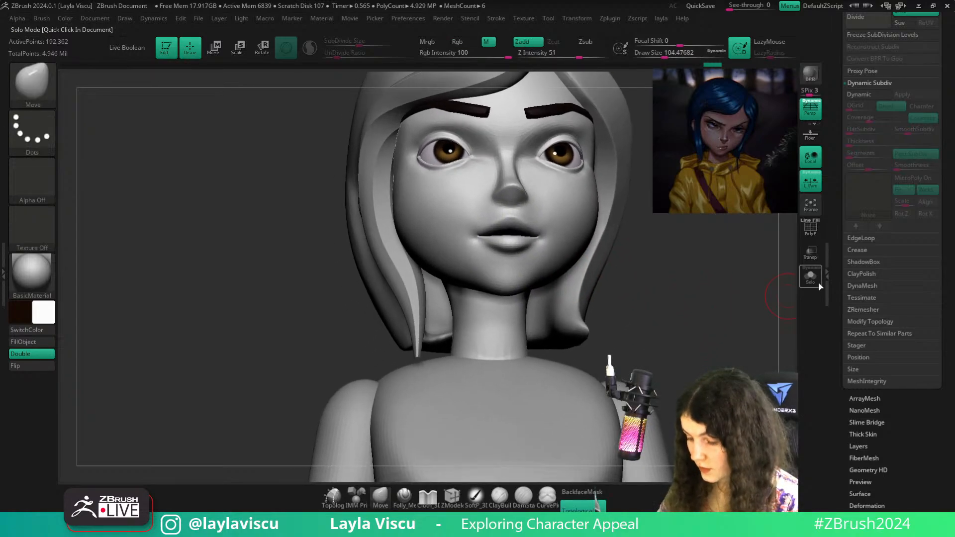
Isolate the head and smooth the lower front of the neck and the back of the skull, enlarging the brush for the skull
{"action": "left_click", "coordinate": [810, 275]}
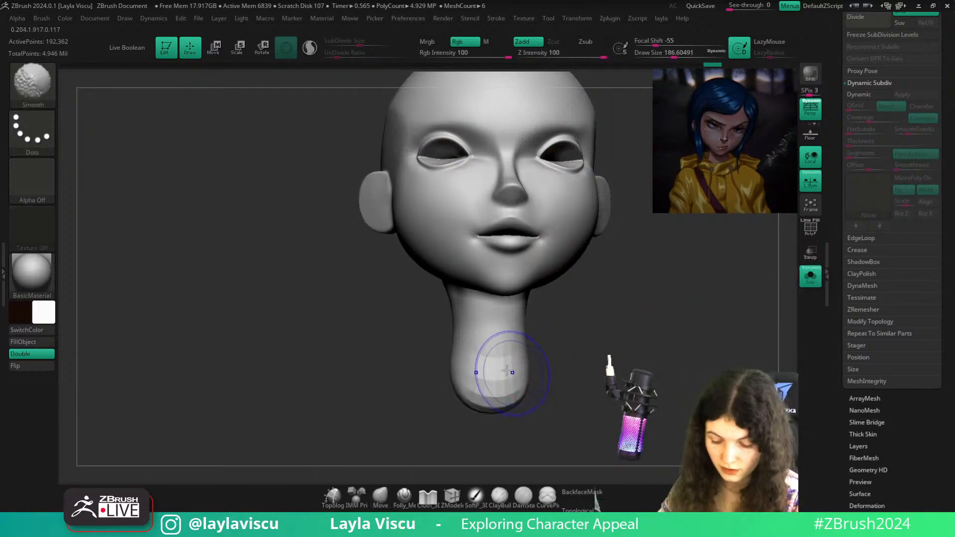
{"action": "mouse_move", "coordinate": [497, 400]}
{"action": "right_mouse_down", "text": "shift"}
{"action": "mouse_move", "coordinate": [473, 407]}
{"action": "mouse_move", "coordinate": [460, 351]}
{"action": "right_mouse_up", "text": "shift"}
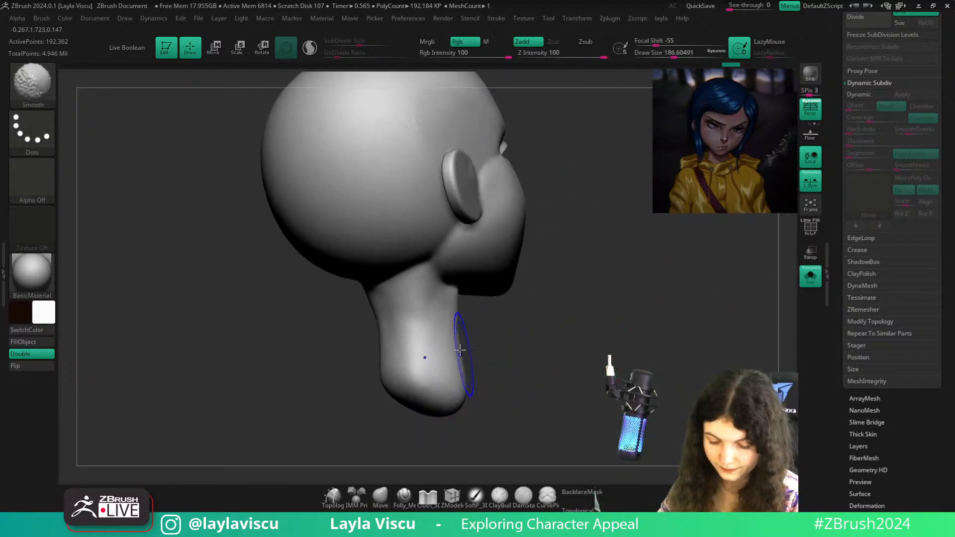
{"action": "key", "text": "s"}
{"action": "left_click_drag", "start_coordinate": [357, 223], "coordinate": [383, 222]}
{"action": "mouse_move", "coordinate": [557, 276]}
{"action": "right_mouse_down", "text": "ctrl"}
{"action": "mouse_move", "coordinate": [562, 224]}
{"action": "mouse_move", "coordinate": [532, 258]}
{"action": "right_mouse_up", "text": "ctrl"}
{"action": "left_click_drag", "start_coordinate": [362, 144], "coordinate": [365, 106], "text": "shift"}
{"action": "mouse_move", "coordinate": [365, 107]}
{"action": "right_mouse_down"}
{"action": "mouse_move", "coordinate": [635, 198]}
{"action": "mouse_move", "coordinate": [658, 283]}
{"action": "right_mouse_up"}
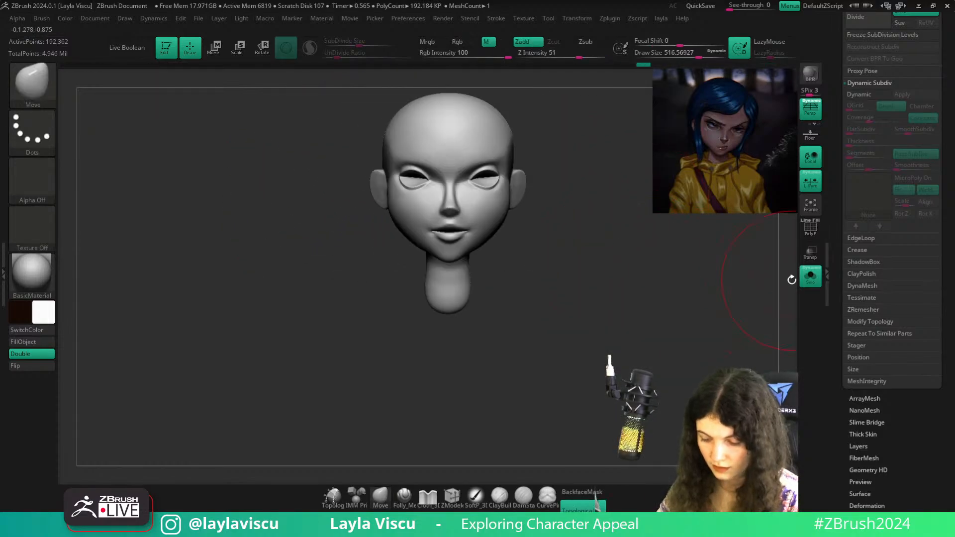
Show all visible subtools again and set the Move brush's draw size to about 234
{"action": "left_click", "coordinate": [810, 275]}
{"action": "key", "text": "s"}
{"action": "left_click_drag", "start_coordinate": [479, 237], "coordinate": [451, 237]}
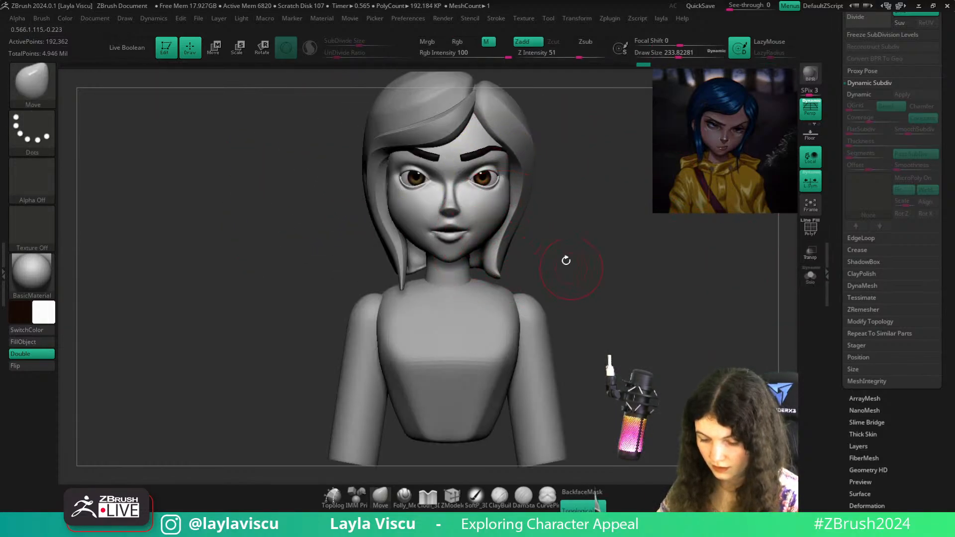
Isolate the head in Solo mode and smooth the lips and mouth corners
{"action": "mouse_move", "coordinate": [565, 260]}
{"action": "right_mouse_down", "text": "alt"}
{"action": "mouse_move", "coordinate": [746, 300]}
{"action": "mouse_move", "coordinate": [731, 309]}
{"action": "right_mouse_up", "text": "alt"}
{"action": "left_click", "coordinate": [810, 275]}
{"action": "right_click_drag", "start_coordinate": [706, 278], "coordinate": [643, 257]}
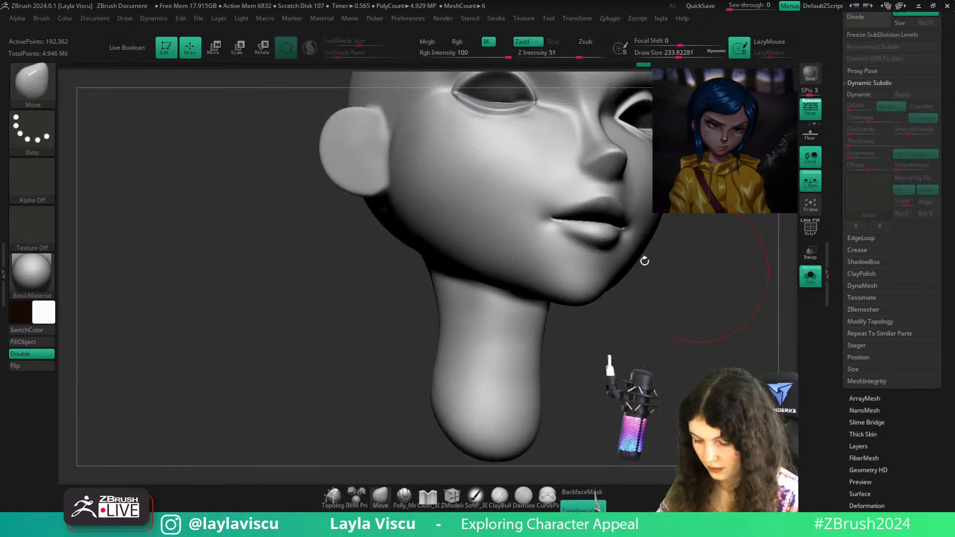
{"action": "mouse_move", "coordinate": [718, 273]}
{"action": "right_mouse_down"}
{"action": "mouse_move", "coordinate": [616, 303]}
{"action": "mouse_move", "coordinate": [419, 277]}
{"action": "right_mouse_up"}
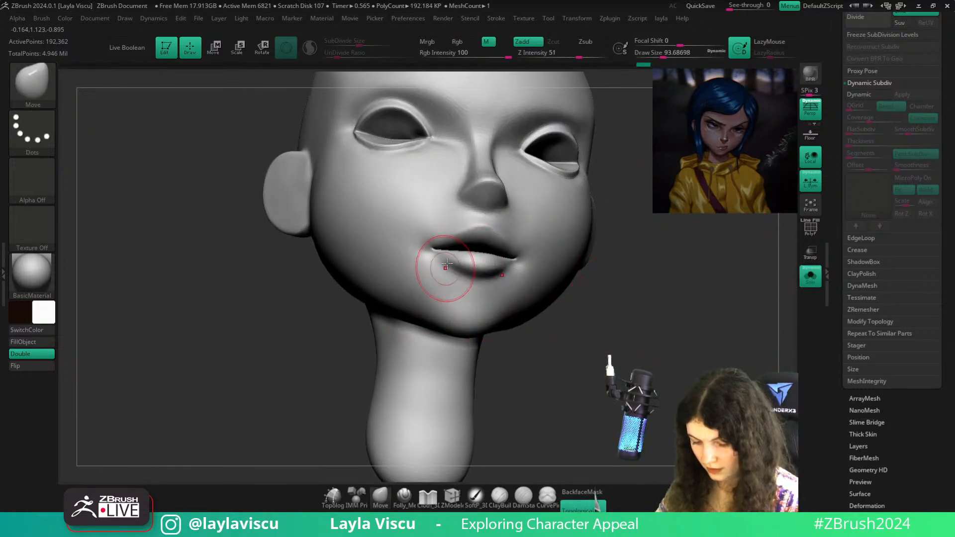
{"action": "key", "text": "shift"}
{"action": "right_click_drag", "start_coordinate": [473, 235], "coordinate": [618, 287], "text": "ctrl"}
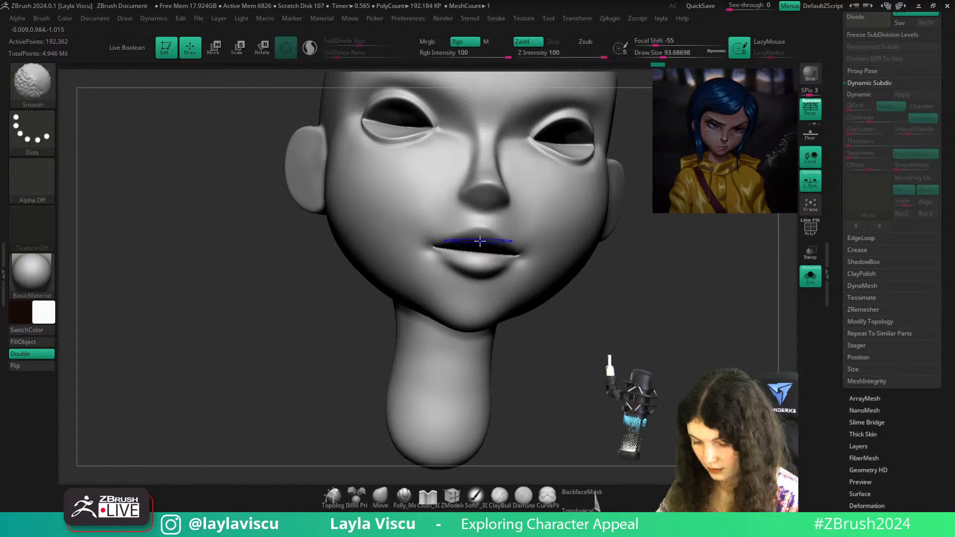
Switch to the ClayBuildup brush at a draw size of about 51 and isolate the lower-face polygroup
{"action": "key", "text": "b"}
{"action": "key", "text": "c"}
{"action": "key", "text": "b"}
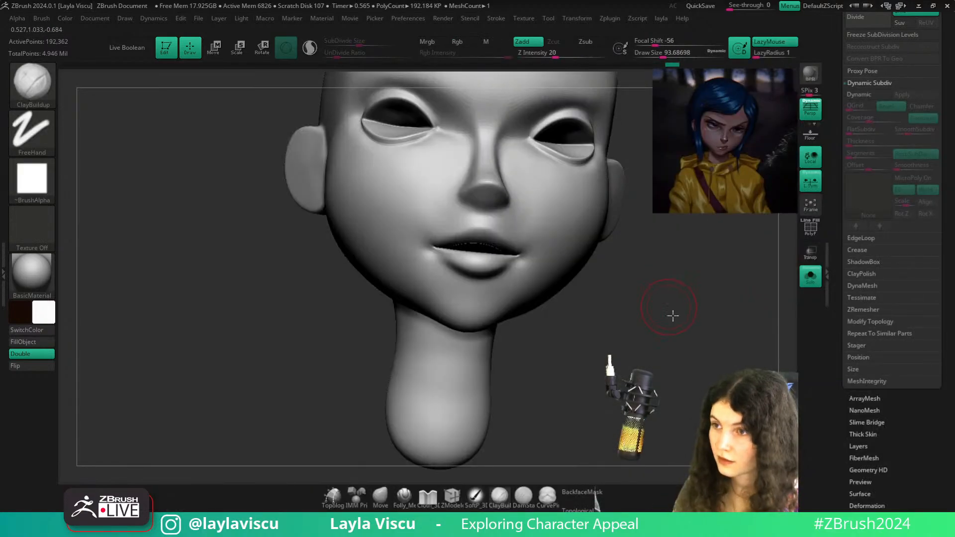
{"action": "mouse_move", "coordinate": [673, 316]}
{"action": "right_mouse_down", "text": "alt"}
{"action": "mouse_move", "coordinate": [697, 348]}
{"action": "mouse_move", "coordinate": [588, 255]}
{"action": "right_mouse_up", "text": "alt"}
{"action": "key", "text": "s"}
{"action": "left_click_drag", "start_coordinate": [551, 281], "coordinate": [543, 281]}
{"action": "right_click_drag", "start_coordinate": [605, 360], "coordinate": [628, 370]}
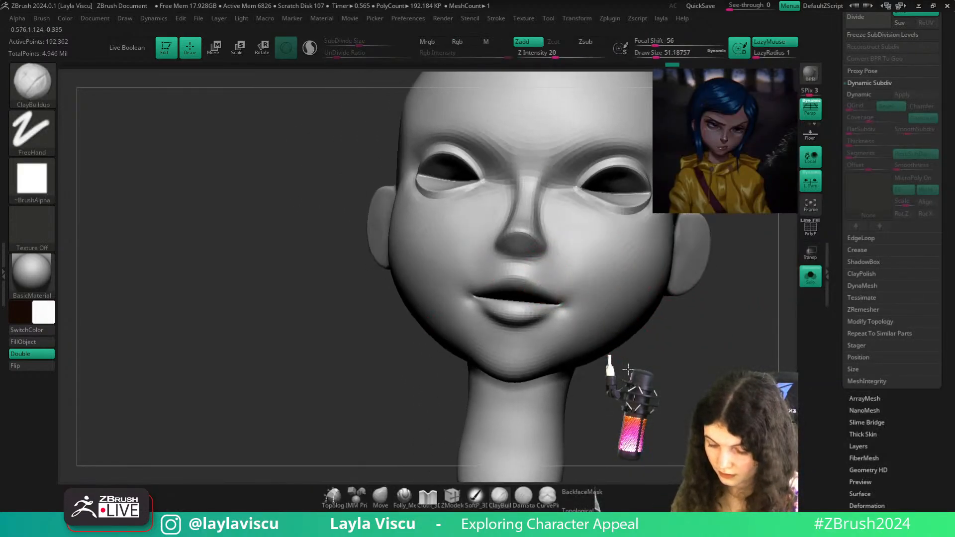
{"action": "left_click", "coordinate": [520, 287], "text": "ctrl+shift"}
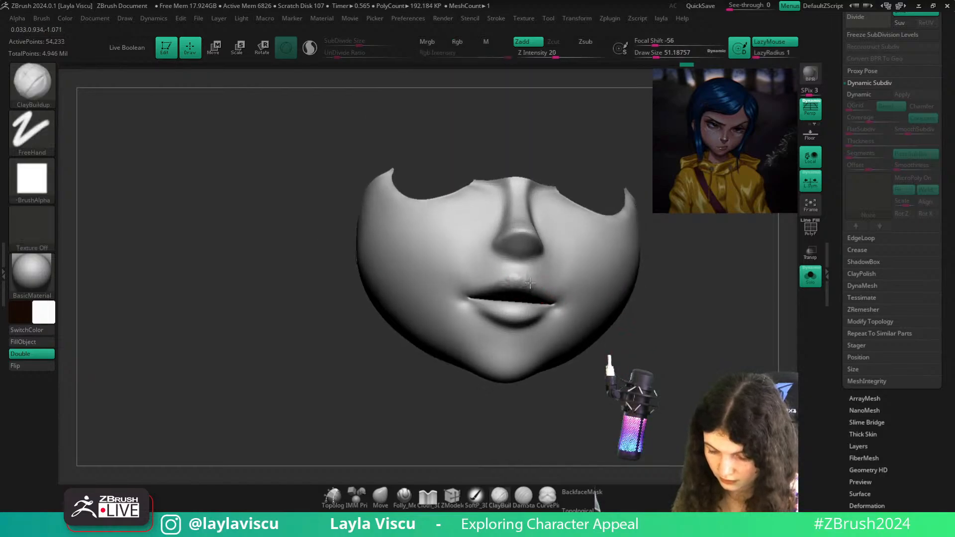
Smooth the upper lip and the skin above it, and refine the mouth corners with the Folly_Mech Cut brush
{"action": "key", "text": "shift"}
{"action": "left_click_drag", "start_coordinate": [496, 281], "coordinate": [490, 284], "text": "shift"}
{"action": "right_click_drag", "start_coordinate": [664, 373], "coordinate": [631, 370]}
{"action": "left_click_drag", "start_coordinate": [554, 270], "coordinate": [537, 278], "text": "shift"}
{"action": "left_click", "coordinate": [404, 496]}
{"action": "right_click_drag", "start_coordinate": [467, 392], "coordinate": [450, 390]}
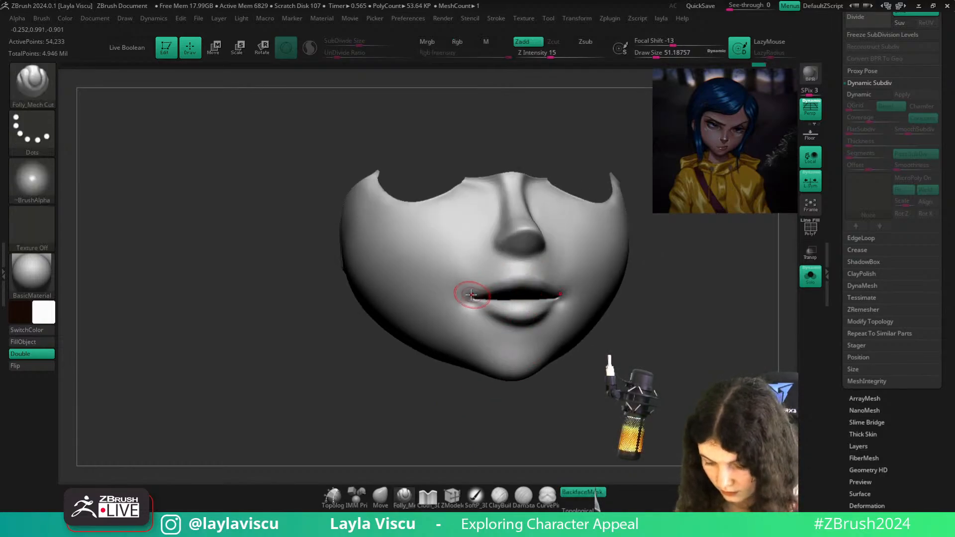
{"action": "right_click_drag", "start_coordinate": [671, 298], "coordinate": [734, 319], "text": "shift"}
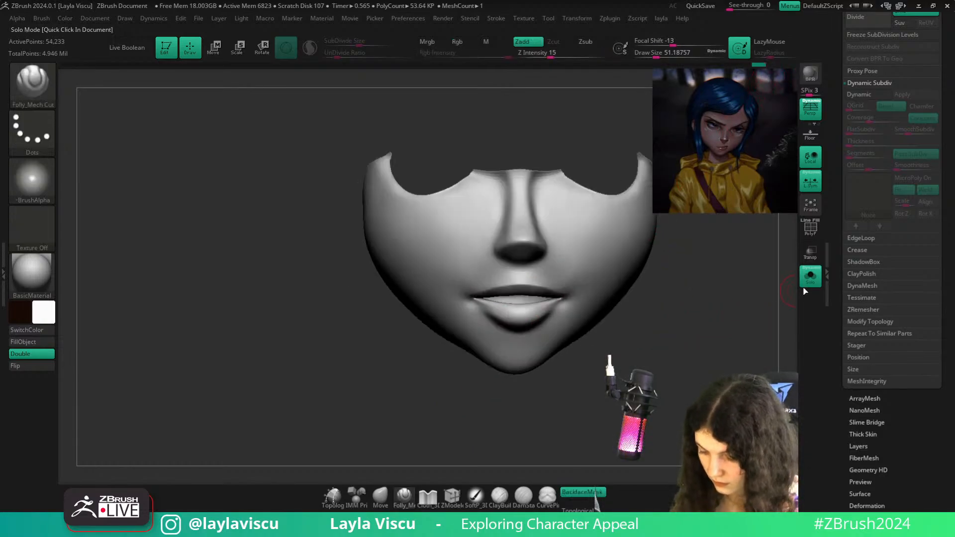
Leave Solo mode, unhide the whole head and switch to the Move brush with backface masking on
{"action": "left_click", "coordinate": [807, 282]}
{"action": "mouse_move", "coordinate": [764, 267]}
{"action": "right_mouse_down", "text": "ctrl"}
{"action": "mouse_move", "coordinate": [714, 284]}
{"action": "mouse_move", "coordinate": [706, 332]}
{"action": "right_mouse_up", "text": "ctrl"}
{"action": "left_click", "coordinate": [716, 291], "text": "ctrl+shift"}
{"action": "left_click", "coordinate": [380, 497]}
{"action": "left_click", "coordinate": [581, 492]}
{"action": "right_click_drag", "start_coordinate": [559, 424], "coordinate": [517, 283], "text": "ctrl"}
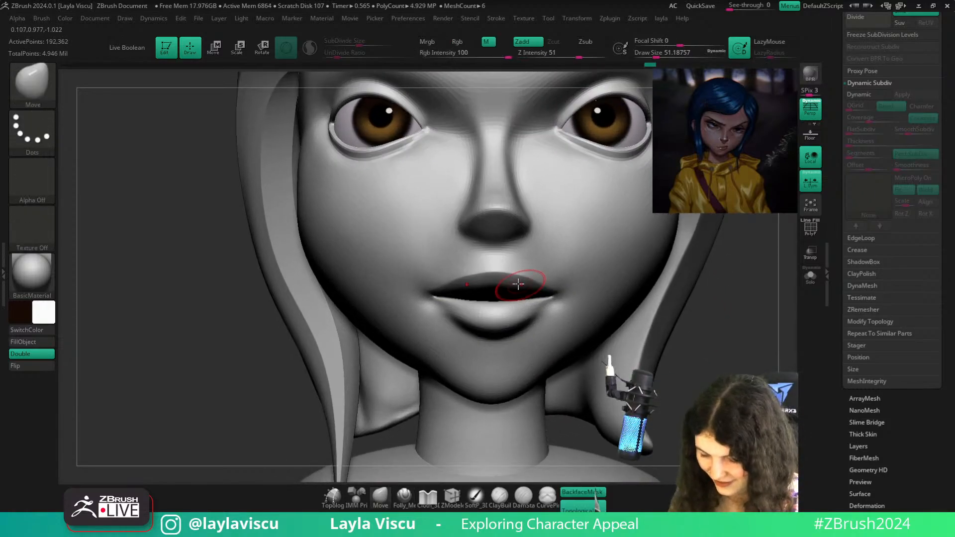
Pull the upper lip down and reshape the mouth with the Move brush, using draw sizes of about 108 to 140
{"action": "key", "text": "]"}
{"action": "key", "text": "]"}
{"action": "key", "text": "]"}
{"action": "key", "text": "]"}
{"action": "key", "text": "]"}
{"action": "left_click_drag", "start_coordinate": [511, 283], "coordinate": [509, 292]}
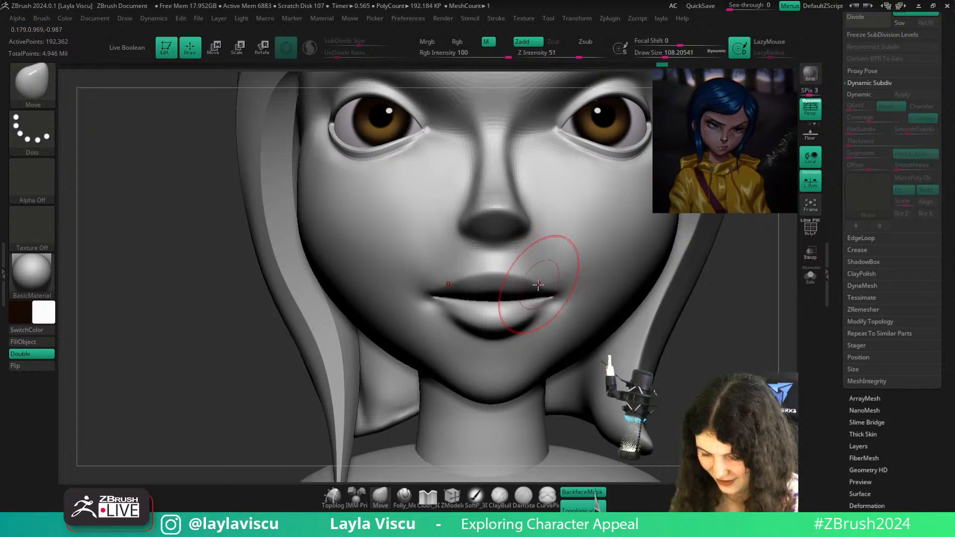
{"action": "right_click_drag", "start_coordinate": [537, 284], "coordinate": [541, 204], "text": "ctrl"}
{"action": "mouse_move", "coordinate": [696, 328]}
{"action": "left_mouse_down"}
{"action": "mouse_move", "coordinate": [680, 334]}
{"action": "mouse_move", "coordinate": [696, 332]}
{"action": "left_mouse_up"}
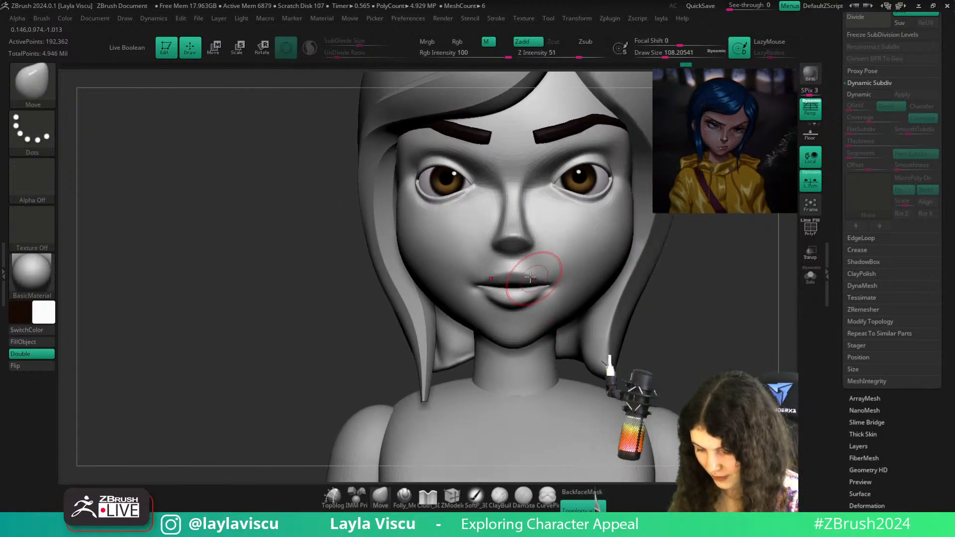
{"action": "key", "text": "bracketright"}
{"action": "right_click_drag", "start_coordinate": [539, 277], "coordinate": [501, 290], "text": "ctrl"}
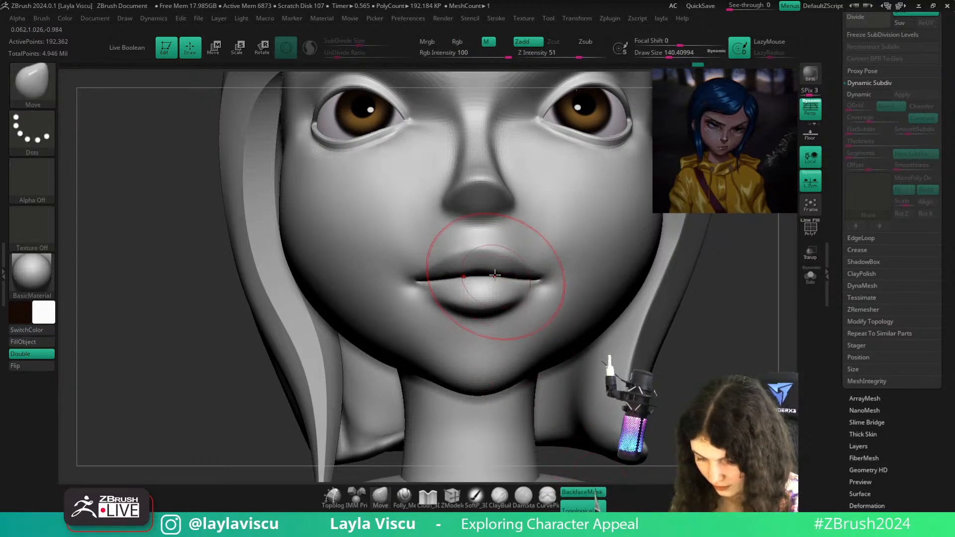
{"action": "mouse_move", "coordinate": [516, 273]}
{"action": "right_mouse_down"}
{"action": "mouse_move", "coordinate": [649, 256]}
{"action": "mouse_move", "coordinate": [735, 357]}
{"action": "mouse_move", "coordinate": [709, 305]}
{"action": "mouse_move", "coordinate": [775, 370]}
{"action": "mouse_move", "coordinate": [567, 311]}
{"action": "right_mouse_up"}
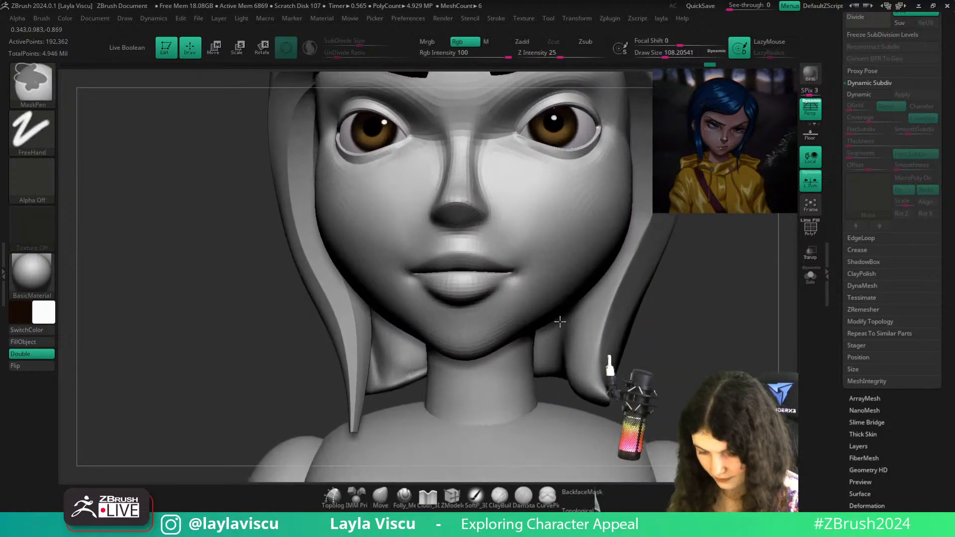
Define the lower edge of the bottom lip with the DamStandard brush at a draw size of about 46
{"action": "key", "text": "b"}
{"action": "key", "text": "d"}
{"action": "key", "text": "s"}
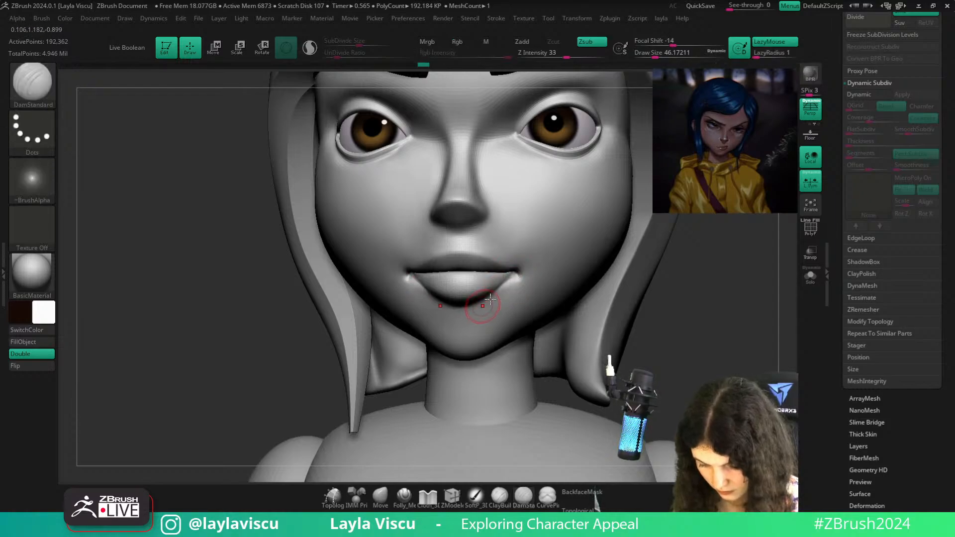
{"action": "key", "text": "shift"}
{"action": "left_click_drag", "start_coordinate": [656, 303], "coordinate": [532, 283]}
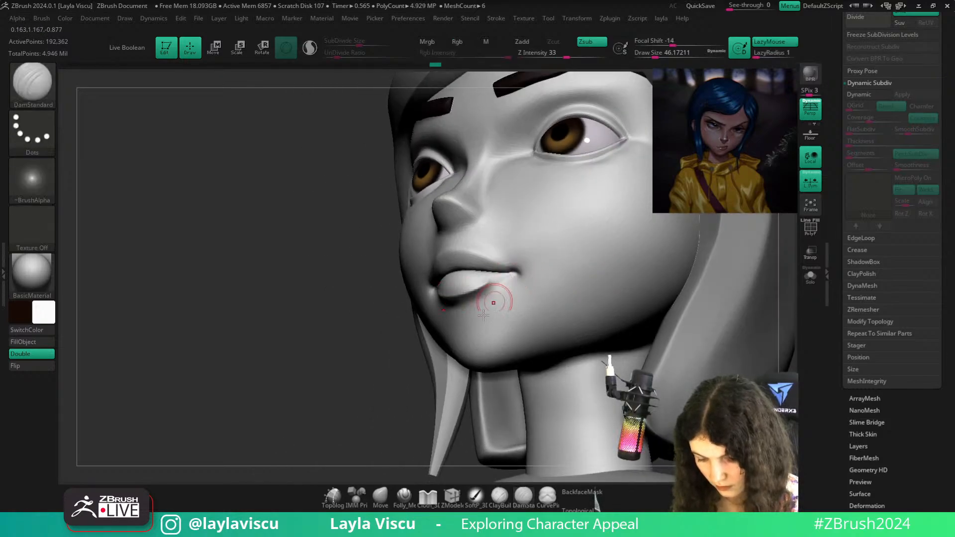
{"action": "left_click_drag", "start_coordinate": [348, 309], "coordinate": [607, 298]}
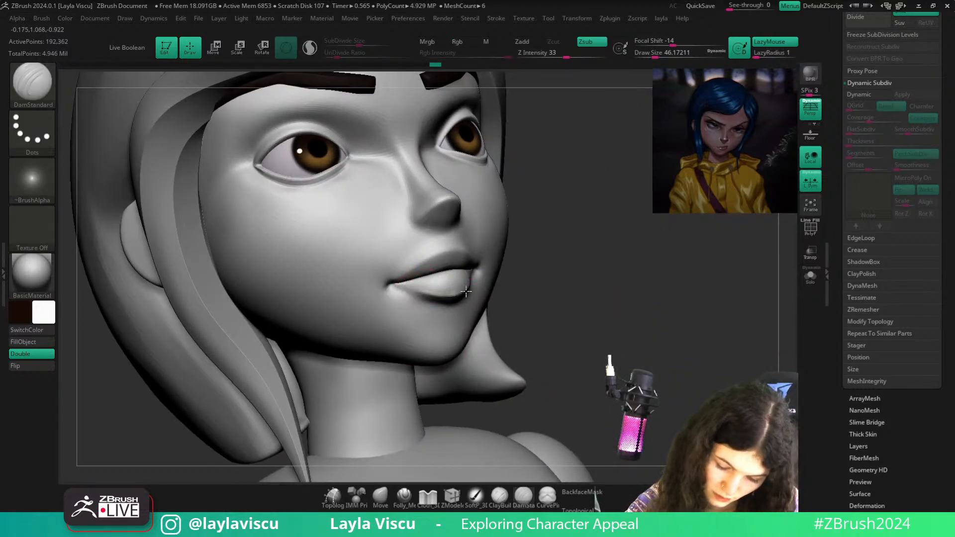
{"action": "left_click_drag", "start_coordinate": [466, 291], "coordinate": [476, 277]}
{"action": "key", "text": "ctrl"}
{"action": "key", "text": "ctrl"}
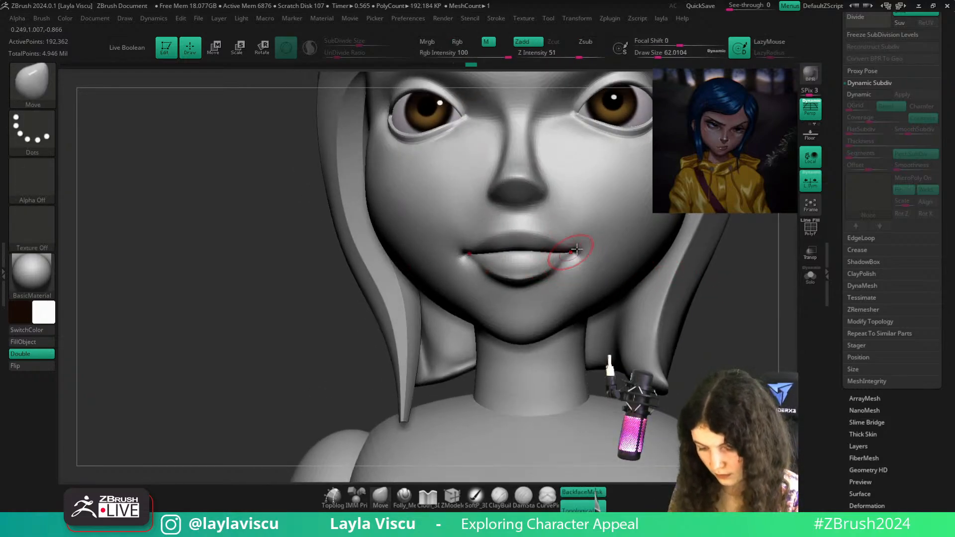
Adjust the mouth corners and lower lip with the Move brush, enlarging the draw size to about 90
{"action": "key", "text": "space"}
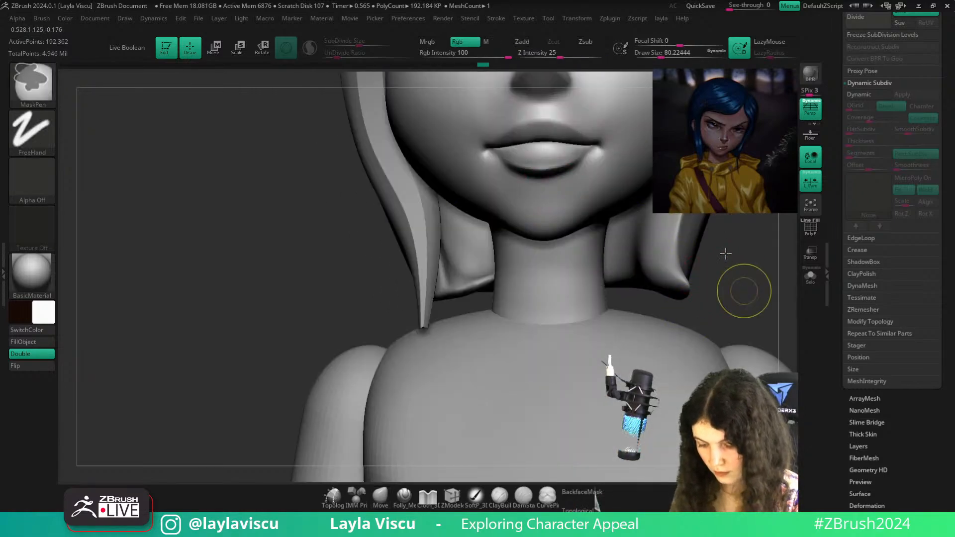
{"action": "left_click_drag", "start_coordinate": [733, 284], "coordinate": [762, 256], "text": "alt"}
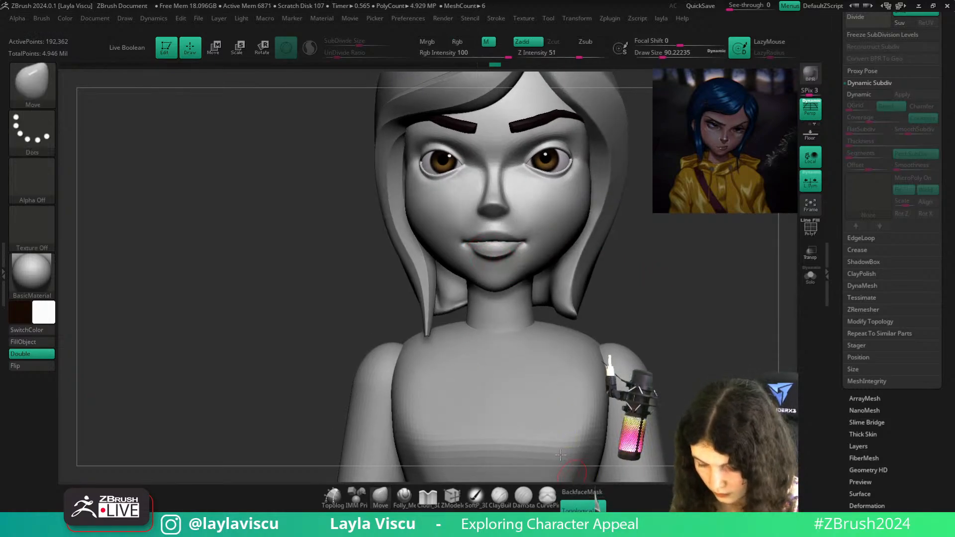
{"action": "right_click_drag", "start_coordinate": [616, 244], "coordinate": [500, 308], "text": "ctrl"}
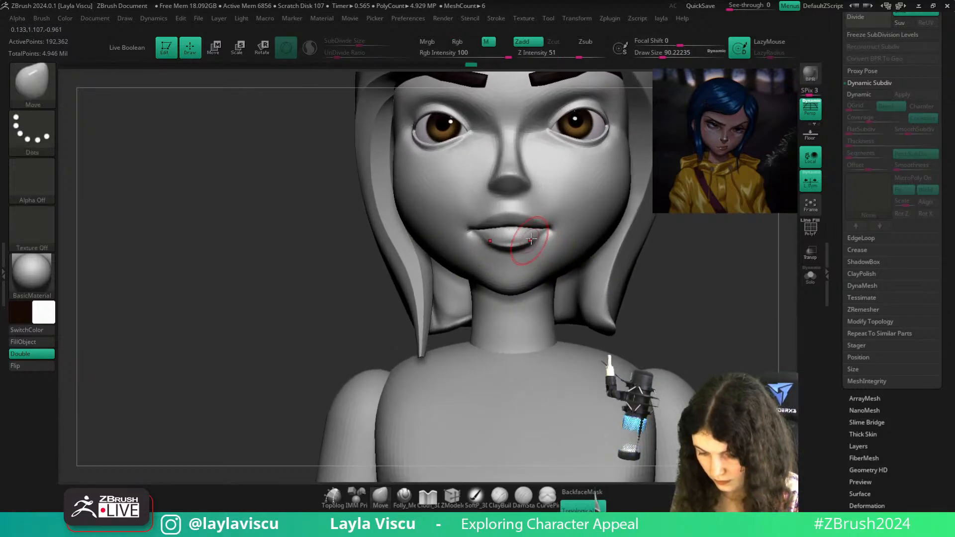
{"action": "right_click_drag", "start_coordinate": [531, 240], "coordinate": [558, 284], "text": "ctrl"}
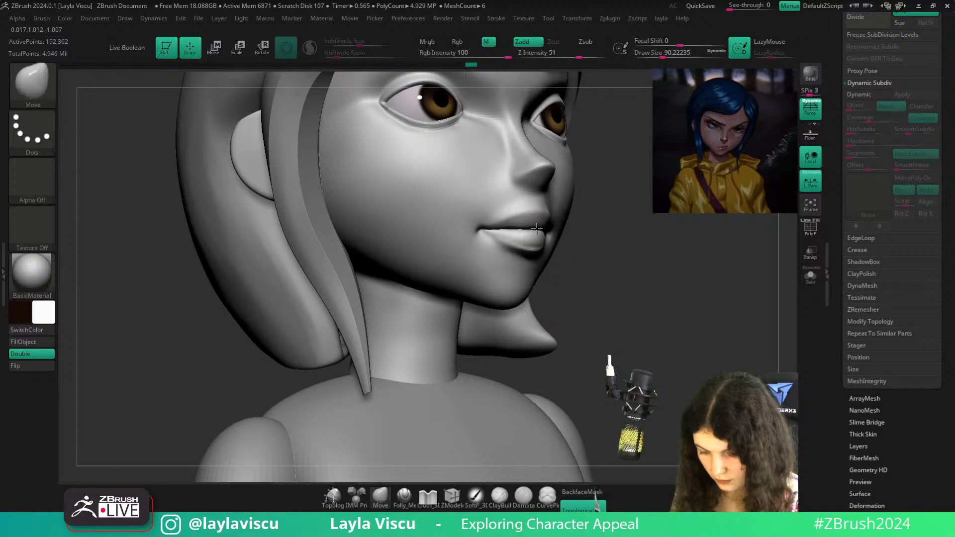
{"action": "right_click_drag", "start_coordinate": [537, 228], "coordinate": [607, 268], "text": "ctrl"}
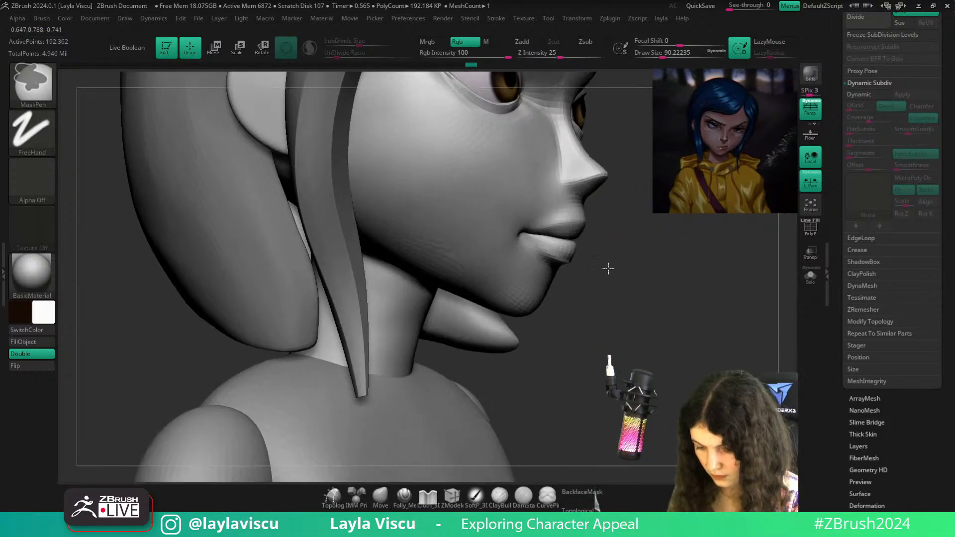
Flatten the upper lip's surface with the hPolish brush at a draw size of about 49
{"action": "key", "text": "b"}
{"action": "key", "text": "h"}
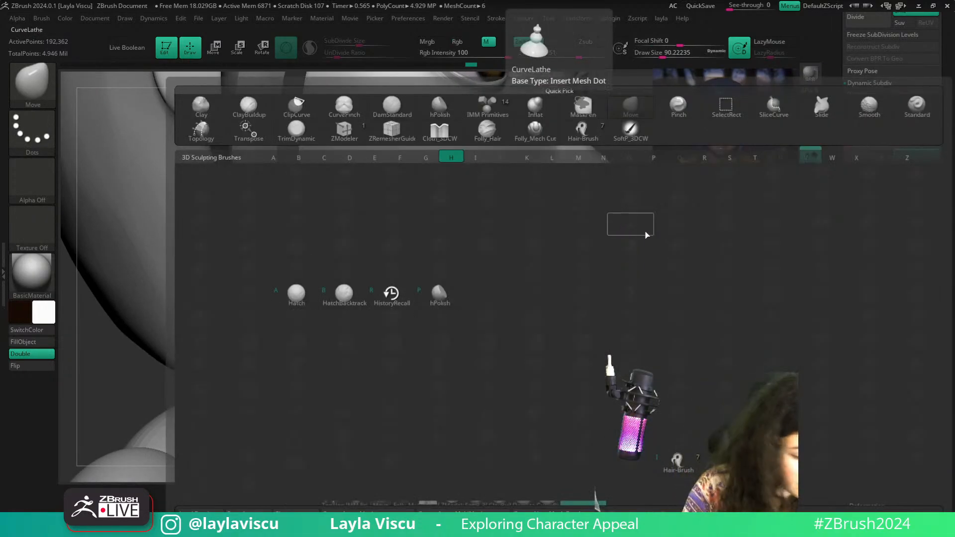
{"action": "key", "text": "p"}
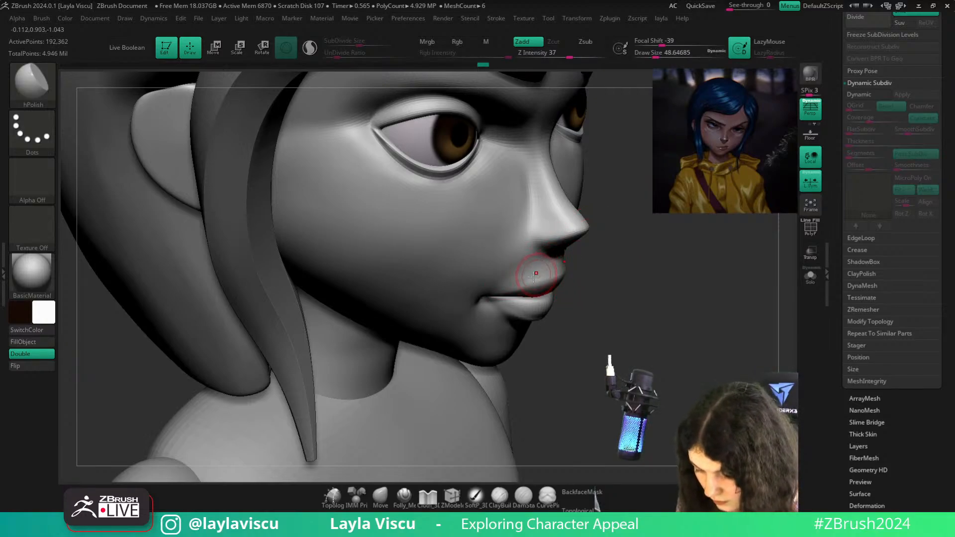
{"action": "right_click_drag", "start_coordinate": [518, 271], "coordinate": [659, 243], "text": "ctrl"}
{"action": "right_click_drag", "start_coordinate": [659, 243], "coordinate": [624, 232]}
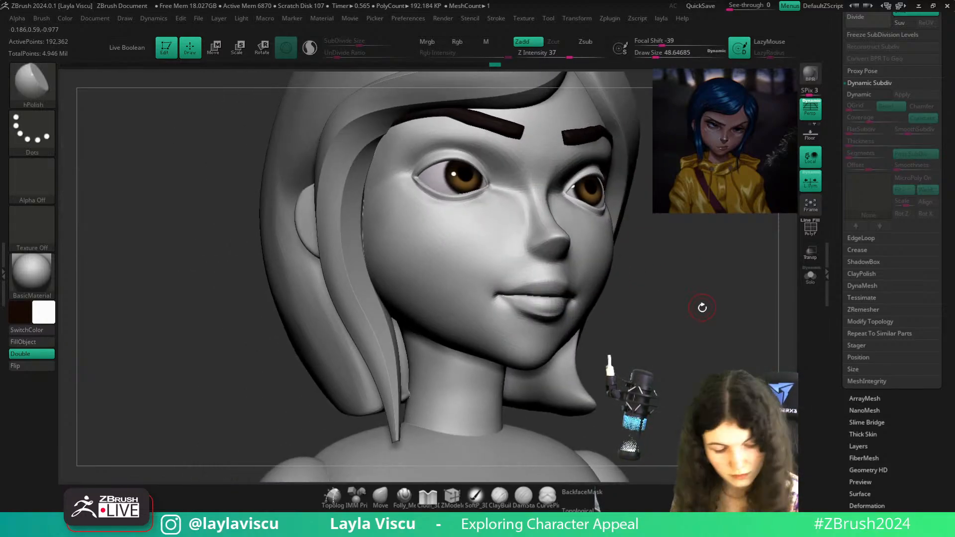
Start sculpting the nostrils on the underside of the nose with the ClayBuildup brush at a draw size of about 14
{"action": "key", "text": "b"}
{"action": "key", "text": "c"}
{"action": "key", "text": "b"}
{"action": "right_click_drag", "start_coordinate": [700, 309], "coordinate": [581, 268]}
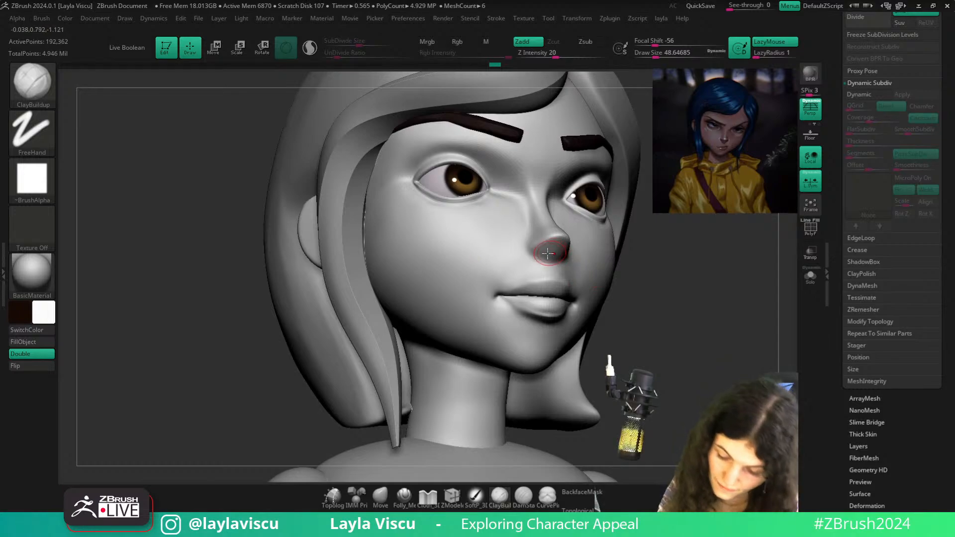
{"action": "key", "text": "s"}
{"action": "left_click_drag", "start_coordinate": [548, 253], "coordinate": [540, 255]}
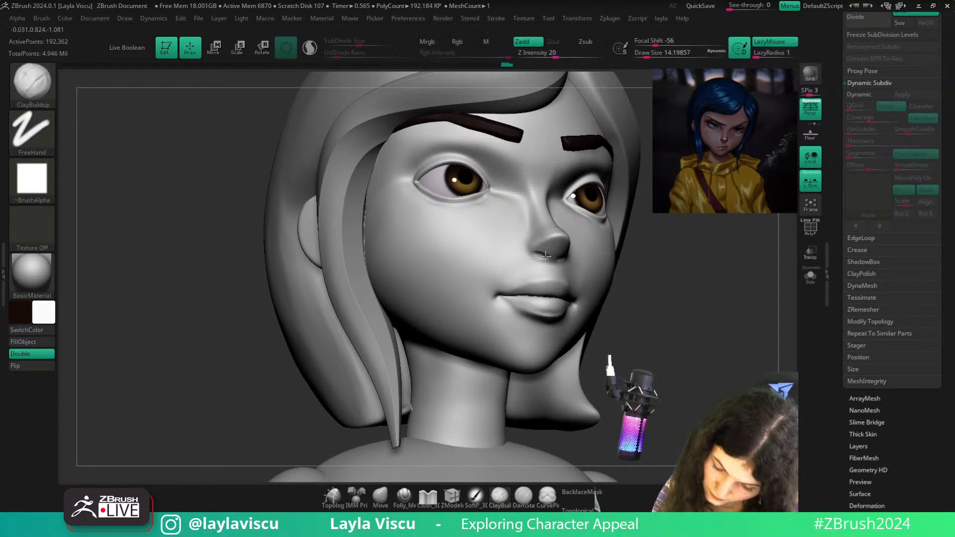
Subdivide the head mesh twice and carve the nostrils with ClayBuildup at a draw size of about 20
{"action": "right_click_drag", "start_coordinate": [554, 248], "coordinate": [716, 258], "text": "ctrl"}
{"action": "key", "text": "ctrl+d"}
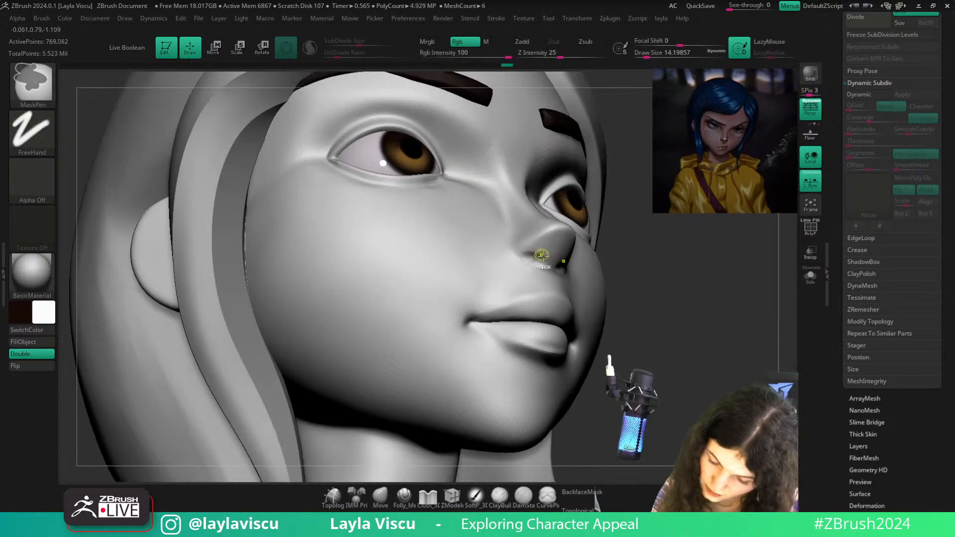
{"action": "key", "text": "ctrl+d"}
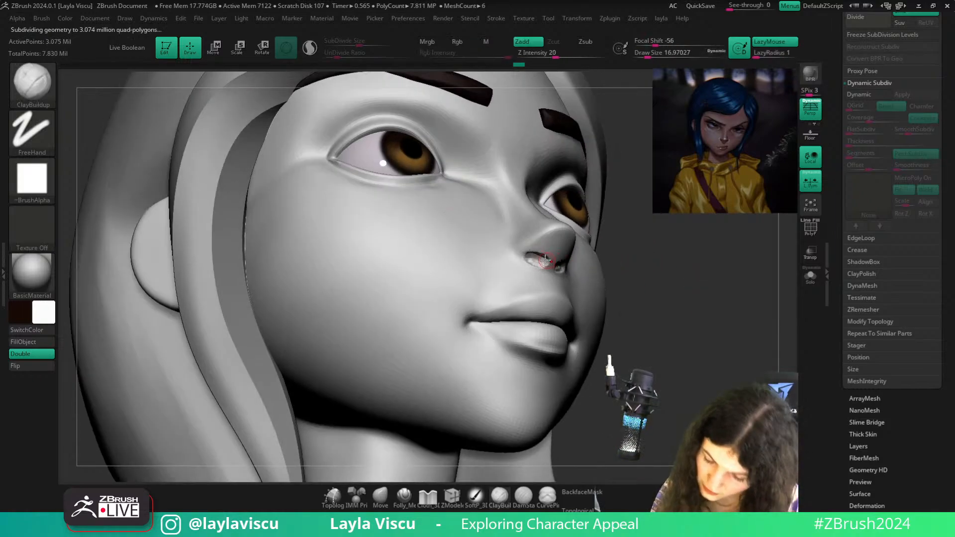
{"action": "key", "text": "s"}
{"action": "left_click_drag", "start_coordinate": [545, 260], "coordinate": [547, 261]}
{"action": "key", "text": "ctrl+z"}
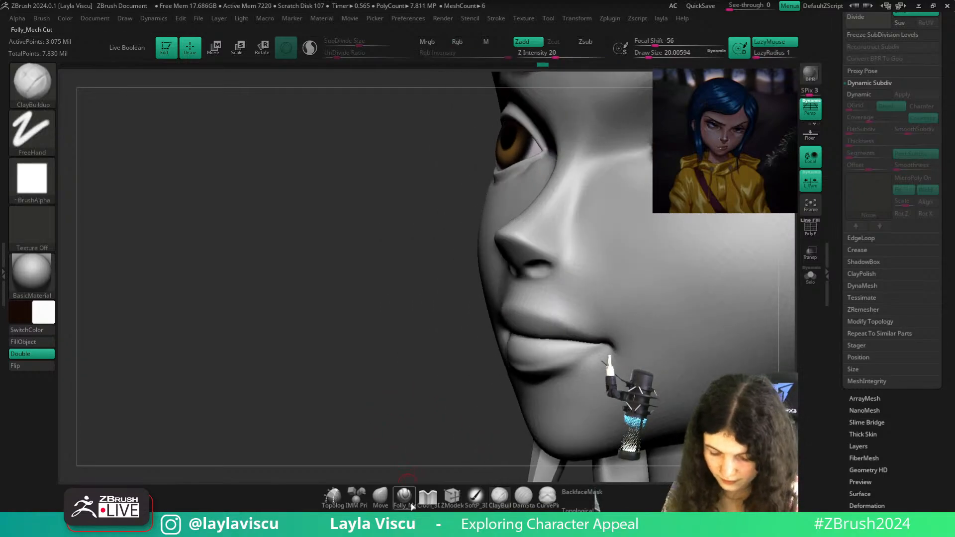
Refine the nostrils and the base of the nose with the Folly_Mech Cut and Move brushes
{"action": "left_click", "coordinate": [411, 506]}
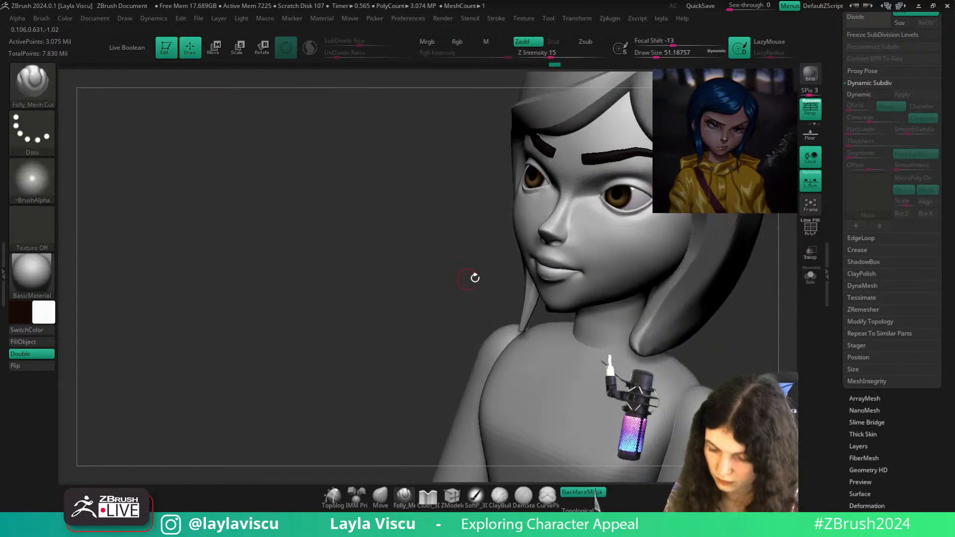
{"action": "mouse_move", "coordinate": [473, 277]}
{"action": "left_mouse_down"}
{"action": "mouse_move", "coordinate": [738, 323]}
{"action": "mouse_move", "coordinate": [739, 300]}
{"action": "left_mouse_up"}
{"action": "left_click", "coordinate": [381, 496]}
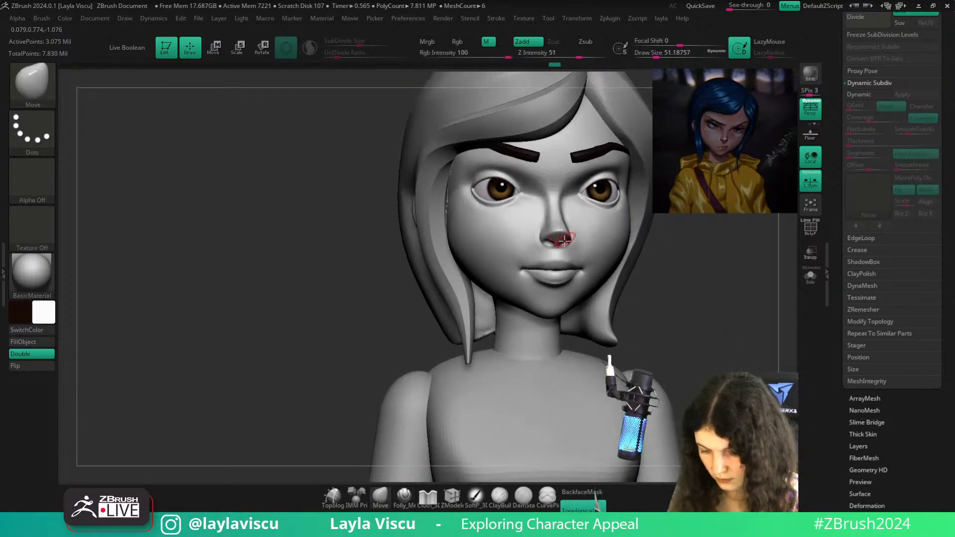
{"action": "right_click_drag", "start_coordinate": [561, 240], "coordinate": [545, 259], "text": "ctrl"}
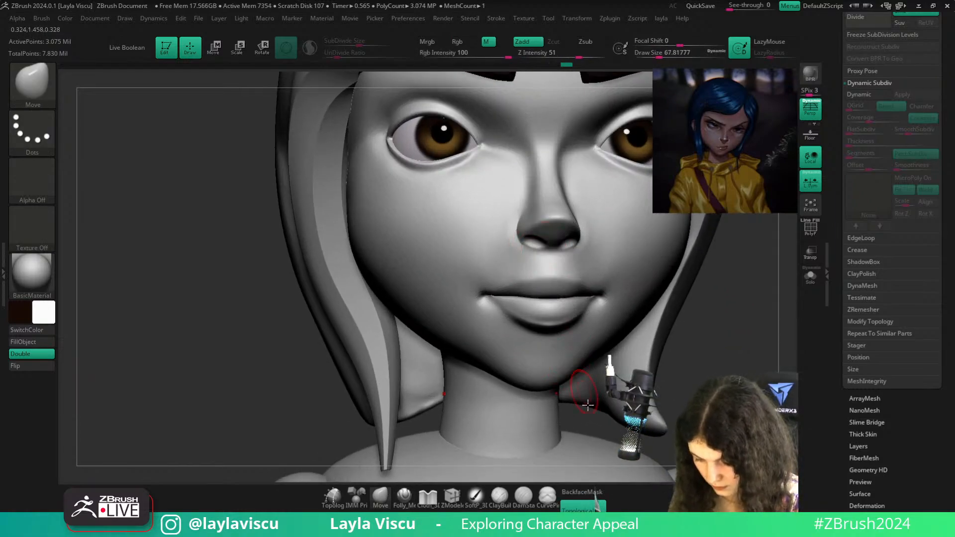
Adjust the nose in profile with the Move brush at a draw size of about 116 and lower the head mesh one subdivision level
{"action": "left_click", "coordinate": [594, 504]}
{"action": "right_click_drag", "start_coordinate": [558, 246], "coordinate": [573, 228], "text": "ctrl"}
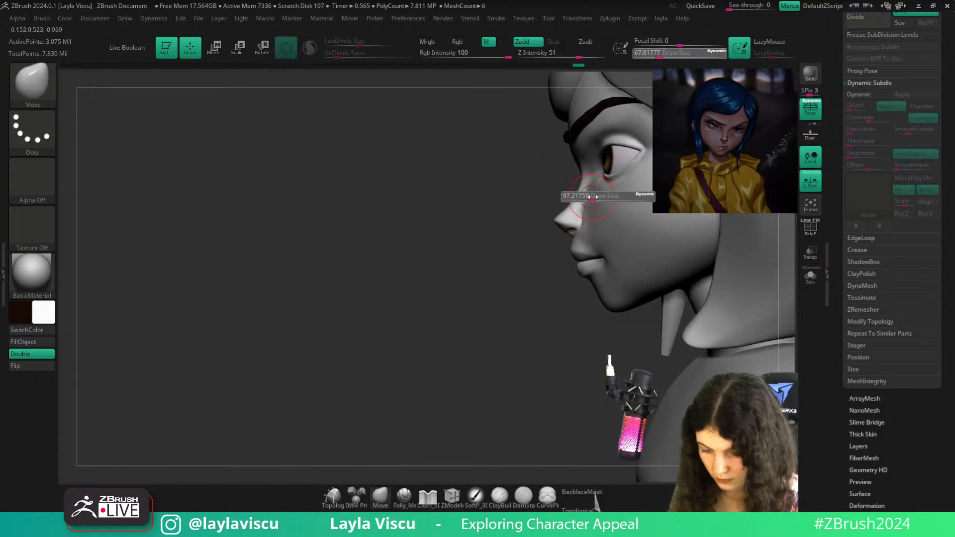
{"action": "key", "text": "shift"}
{"action": "right_click_drag", "start_coordinate": [551, 271], "coordinate": [485, 299]}
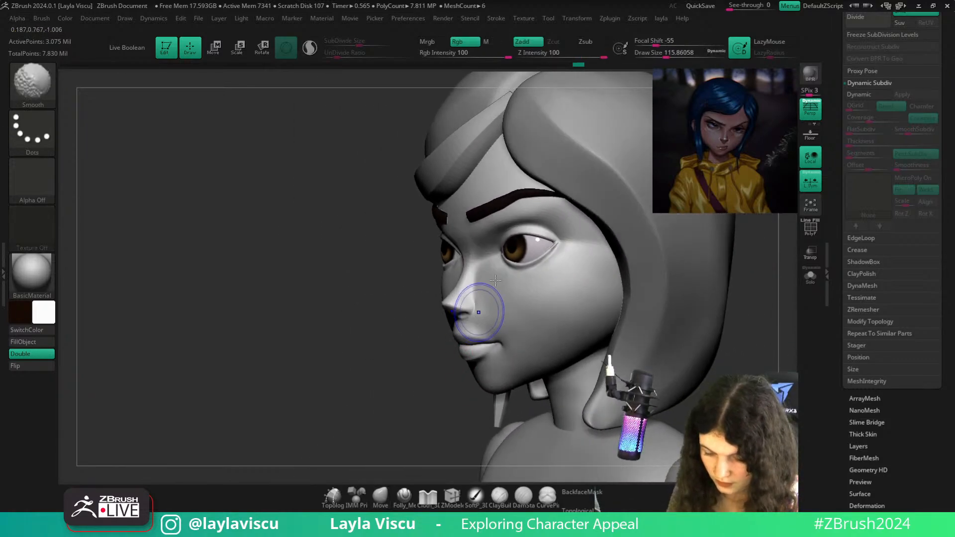
{"action": "key", "text": "d"}
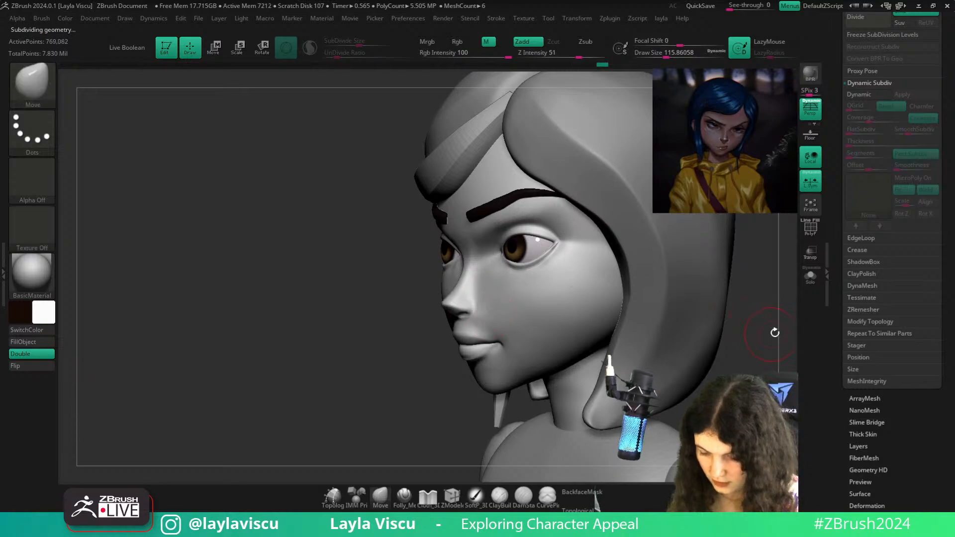
{"action": "mouse_move", "coordinate": [774, 333]}
{"action": "left_mouse_down"}
{"action": "mouse_move", "coordinate": [676, 290]}
{"action": "mouse_move", "coordinate": [691, 301]}
{"action": "mouse_move", "coordinate": [721, 275]}
{"action": "mouse_move", "coordinate": [660, 260]}
{"action": "left_mouse_up"}
Sharpen the upper eyelid with the Folly_Mech Cut brush at a draw size of about 49 with LazyMouse enabled
{"action": "key", "text": "ctrl"}
{"action": "right_click_drag", "start_coordinate": [591, 302], "coordinate": [517, 264], "text": "ctrl"}
{"action": "right_click_drag", "start_coordinate": [661, 224], "coordinate": [620, 213], "text": "shift"}
{"action": "right_click_drag", "start_coordinate": [542, 172], "coordinate": [521, 217], "text": "ctrl"}
{"action": "key", "text": "4"}
{"action": "key", "text": "s"}
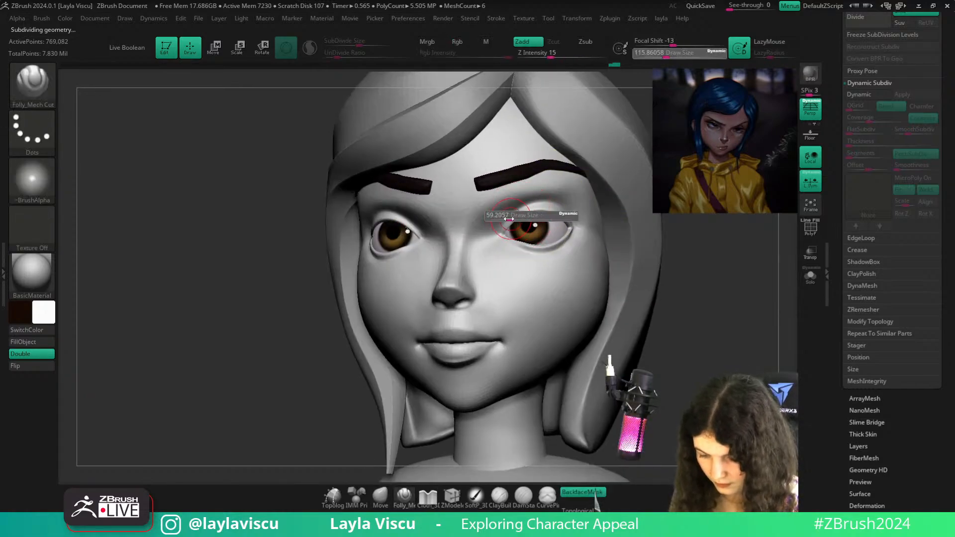
{"action": "left_click_drag", "start_coordinate": [520, 217], "coordinate": [506, 219]}
{"action": "key", "text": "l"}
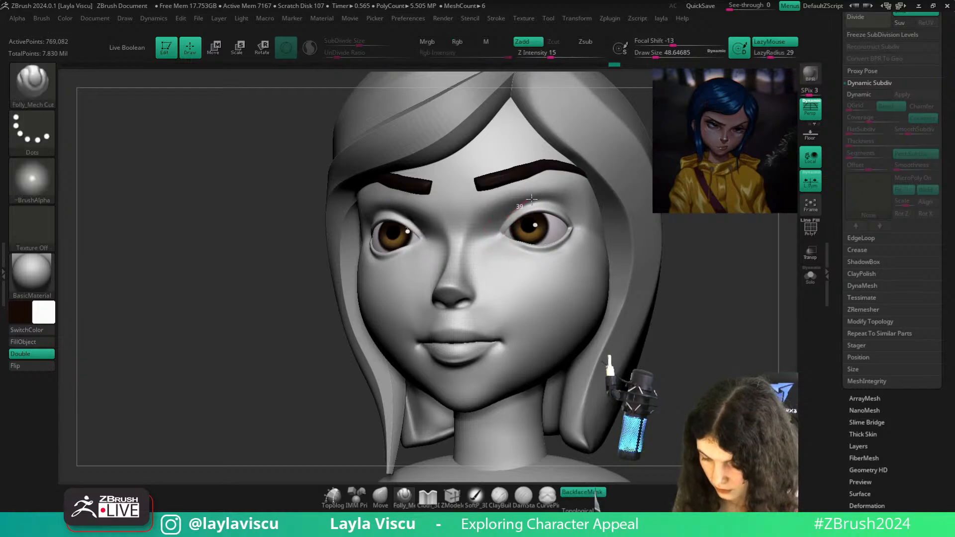
{"action": "left_click_drag", "start_coordinate": [562, 205], "coordinate": [572, 212]}
Define the lower eyelid rim from the inner eye corner outward with the Folly_Mech Cut brush
{"action": "mouse_move", "coordinate": [745, 283]}
{"action": "right_mouse_down"}
{"action": "mouse_move", "coordinate": [731, 314]}
{"action": "mouse_move", "coordinate": [674, 273]}
{"action": "mouse_move", "coordinate": [608, 286]}
{"action": "right_mouse_up"}
{"action": "right_click_drag", "start_coordinate": [607, 286], "coordinate": [608, 343], "text": "ctrl"}
{"action": "left_click_drag", "start_coordinate": [441, 214], "coordinate": [497, 229]}
{"action": "key", "text": "ctrl+z"}
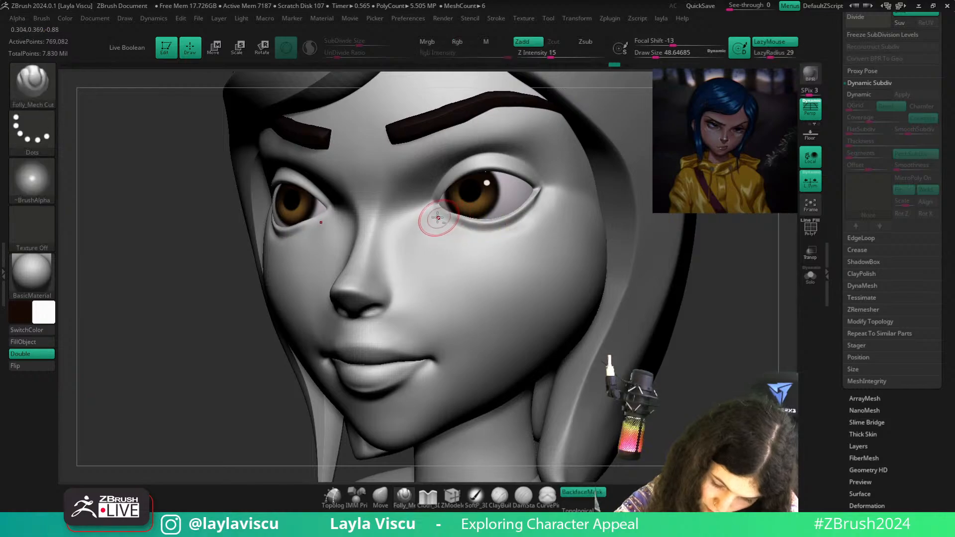
{"action": "mouse_move", "coordinate": [439, 212]}
{"action": "left_mouse_down"}
{"action": "mouse_move", "coordinate": [513, 229]}
{"action": "mouse_move", "coordinate": [562, 174]}
{"action": "left_mouse_up"}
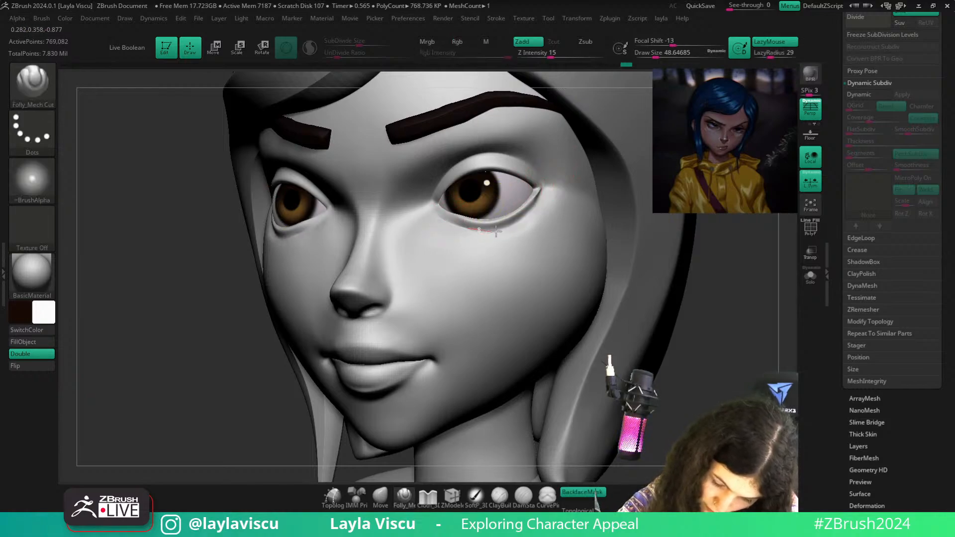
{"action": "right_click_drag", "start_coordinate": [550, 239], "coordinate": [730, 338]}
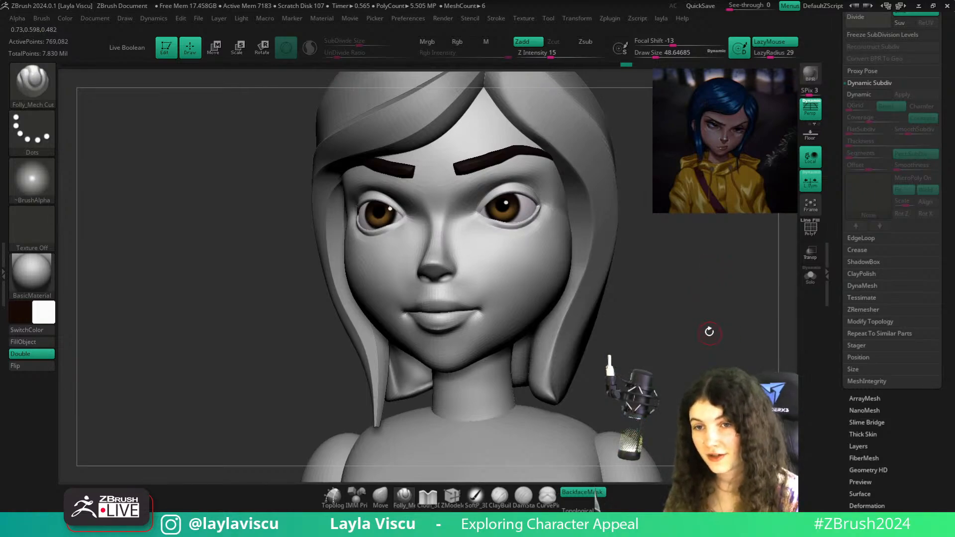
{"action": "mouse_move", "coordinate": [709, 332]}
{"action": "right_mouse_down"}
{"action": "mouse_move", "coordinate": [733, 341]}
{"action": "mouse_move", "coordinate": [693, 348]}
{"action": "mouse_move", "coordinate": [675, 336]}
{"action": "right_mouse_up"}
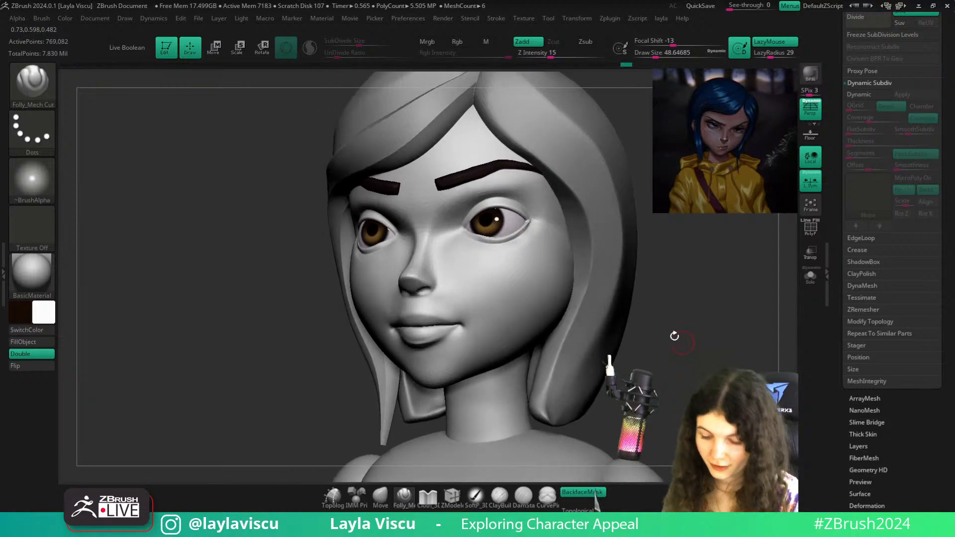
{"action": "right_click_drag", "start_coordinate": [516, 224], "coordinate": [511, 252], "text": "ctrl"}
{"action": "left_click_drag", "start_coordinate": [445, 240], "coordinate": [478, 252]}
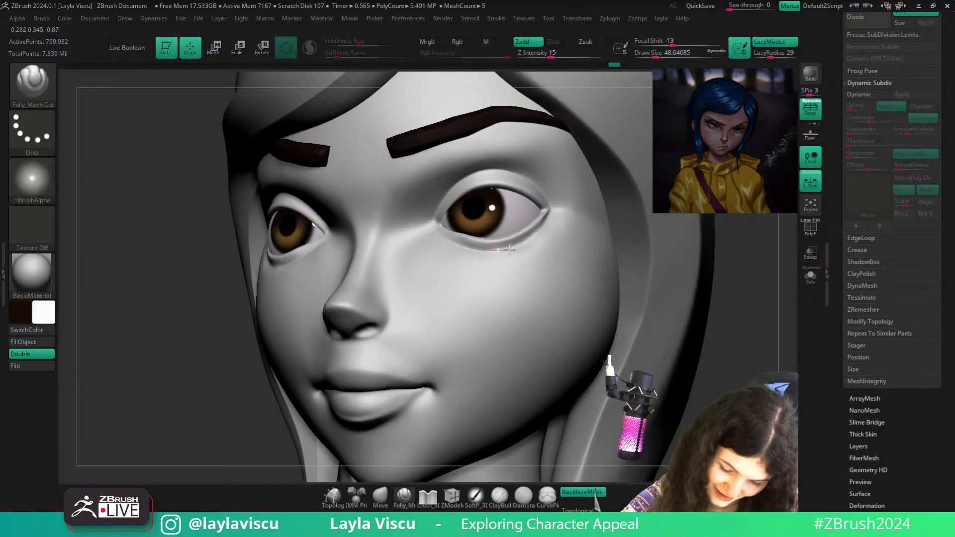
Isolate the head mesh and carve the lower eyelid rim from the inner corner toward the outer corner
{"action": "left_click", "coordinate": [813, 274]}
{"action": "right_click_drag", "start_coordinate": [714, 281], "coordinate": [723, 289]}
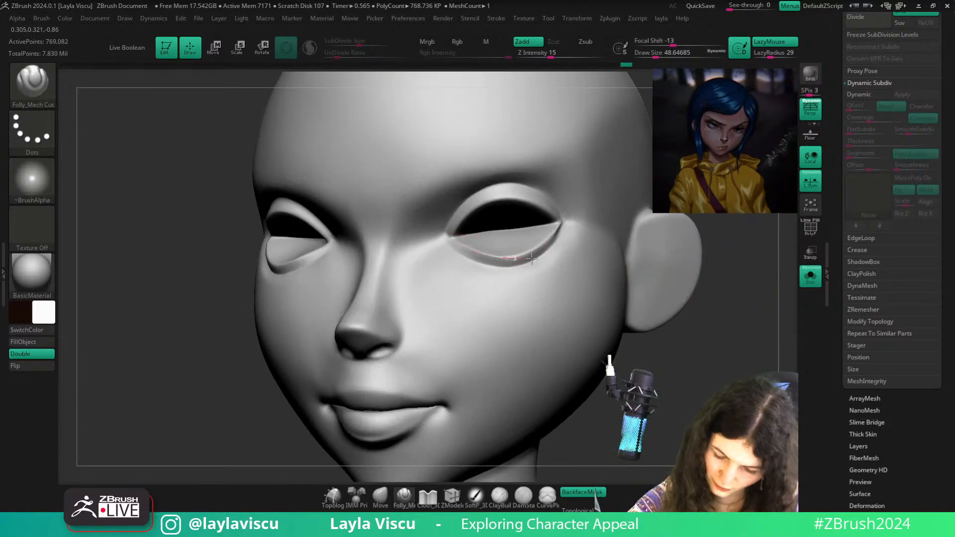
{"action": "left_click_drag", "start_coordinate": [531, 259], "coordinate": [544, 253]}
{"action": "key", "text": "ctrl+z"}
{"action": "mouse_move", "coordinate": [453, 242]}
{"action": "left_mouse_down"}
{"action": "mouse_move", "coordinate": [529, 257]}
{"action": "mouse_move", "coordinate": [547, 240]}
{"action": "left_mouse_up"}
{"action": "left_click_drag", "start_coordinate": [575, 211], "coordinate": [559, 225]}
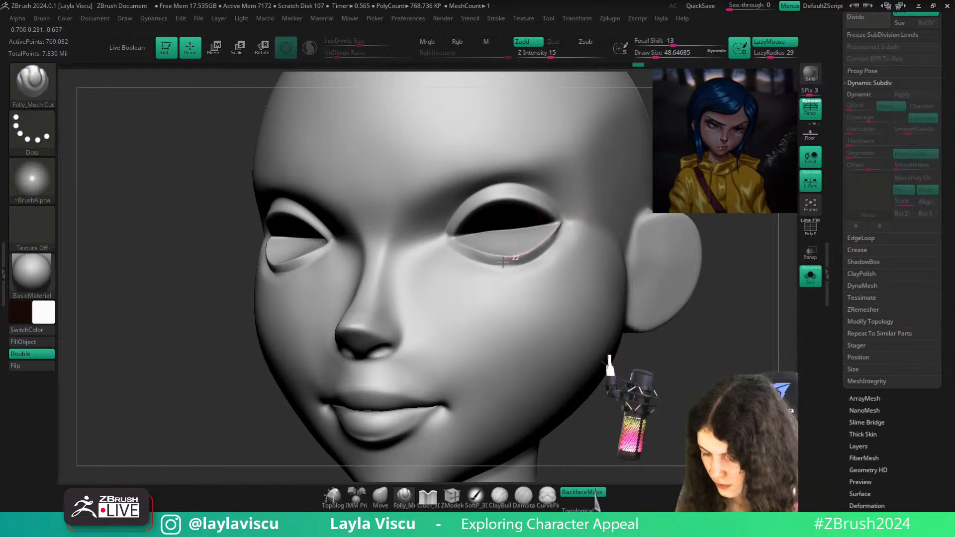
{"action": "left_click_drag", "start_coordinate": [502, 262], "coordinate": [498, 262]}
{"action": "key", "text": "ctrl+z"}
Rework the outer half of the lower eyelid with Folly_Mech Cut strokes and smooth its outer corner
{"action": "mouse_move", "coordinate": [560, 226]}
{"action": "left_mouse_down"}
{"action": "mouse_move", "coordinate": [501, 261]}
{"action": "mouse_move", "coordinate": [538, 247]}
{"action": "mouse_move", "coordinate": [495, 261]}
{"action": "left_mouse_up"}
{"action": "left_click_drag", "start_coordinate": [555, 245], "coordinate": [512, 262]}
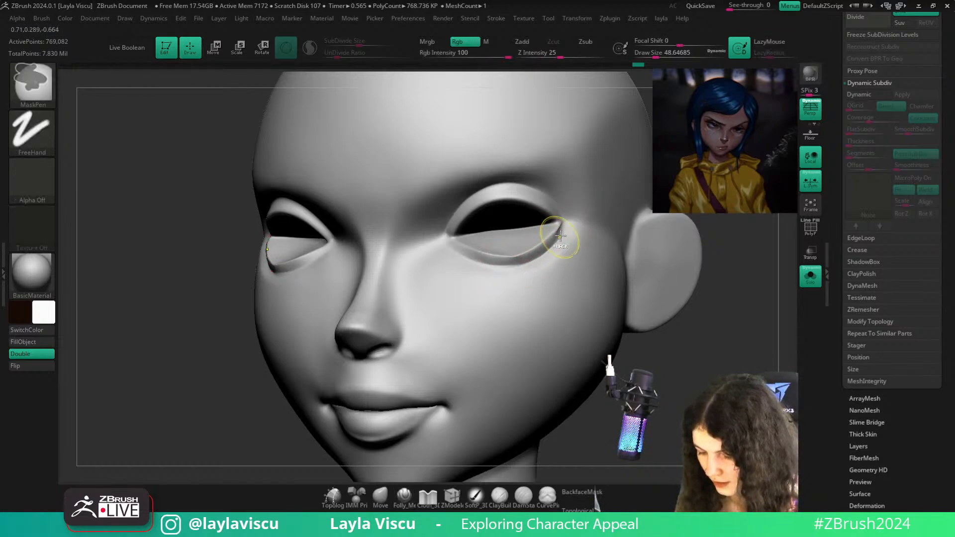
{"action": "key", "text": "ctrl+z"}
{"action": "left_click_drag", "start_coordinate": [562, 223], "coordinate": [538, 251]}
{"action": "left_click_drag", "start_coordinate": [558, 237], "coordinate": [560, 233], "text": "shift"}
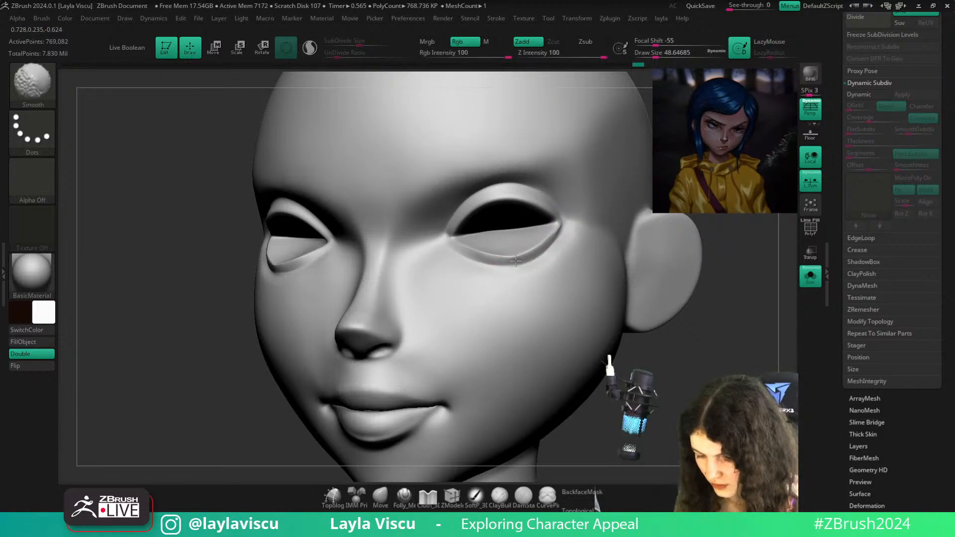
{"action": "mouse_move", "coordinate": [515, 261]}
{"action": "left_mouse_down", "text": "shift"}
{"action": "mouse_move", "coordinate": [507, 266]}
{"action": "mouse_move", "coordinate": [539, 259]}
{"action": "left_mouse_up", "text": "shift"}
{"action": "key", "text": "ctrl+z"}
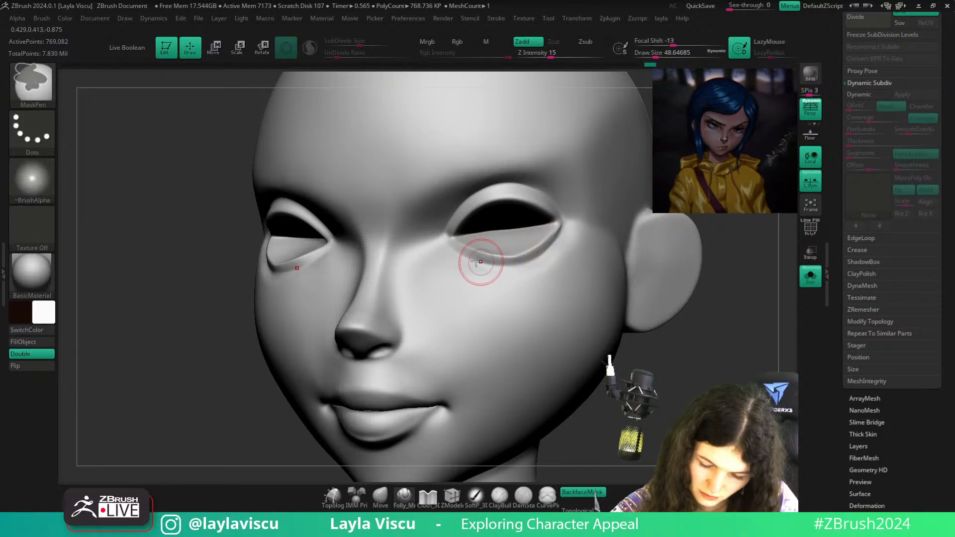
{"action": "mouse_move", "coordinate": [477, 261]}
{"action": "left_mouse_down"}
{"action": "mouse_move", "coordinate": [495, 266]}
{"action": "mouse_move", "coordinate": [566, 233]}
{"action": "left_mouse_up"}
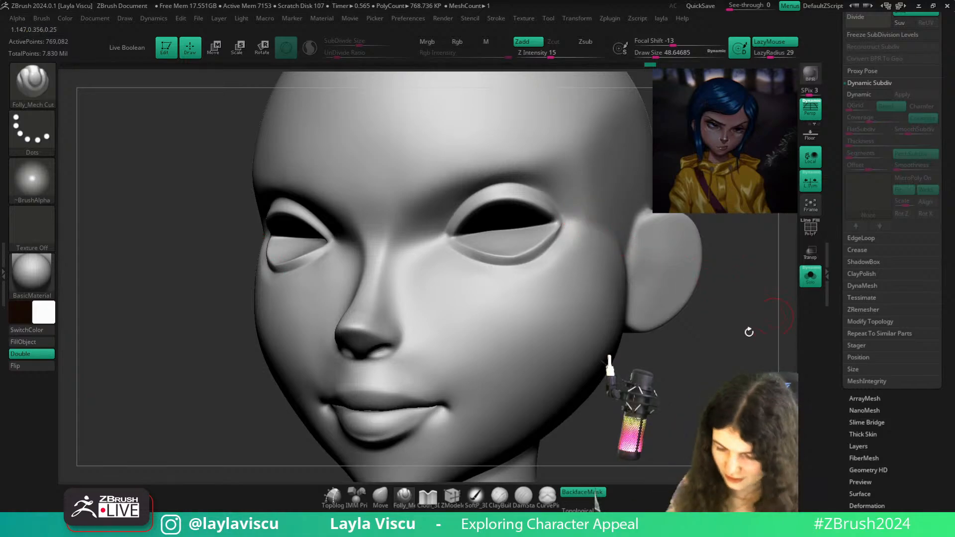
Flatten the lower eyelid near the outer corner with hPolish at a draw size of about 33 and show all parts again
{"action": "key", "text": "b"}
{"action": "key", "text": "h"}
{"action": "key", "text": "p"}
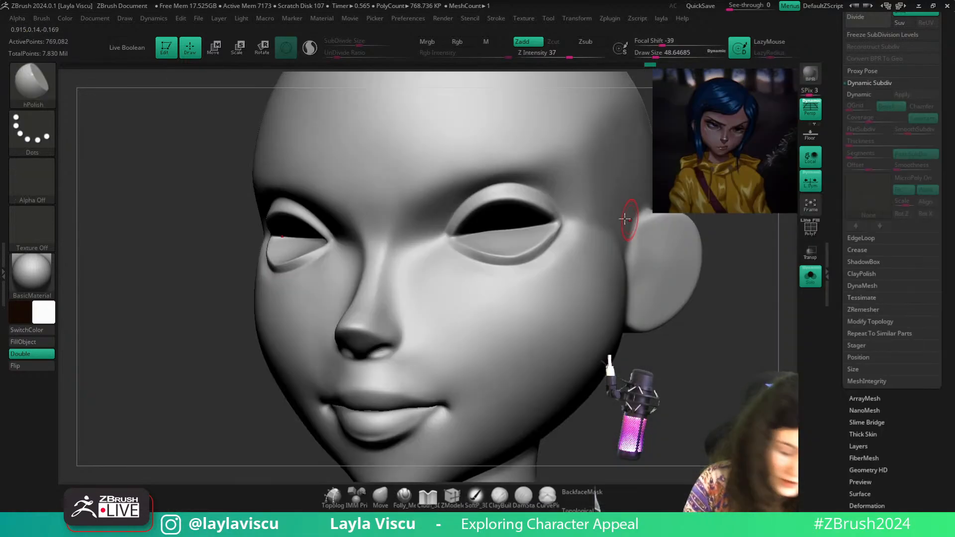
{"action": "key", "text": "bracketleft"}
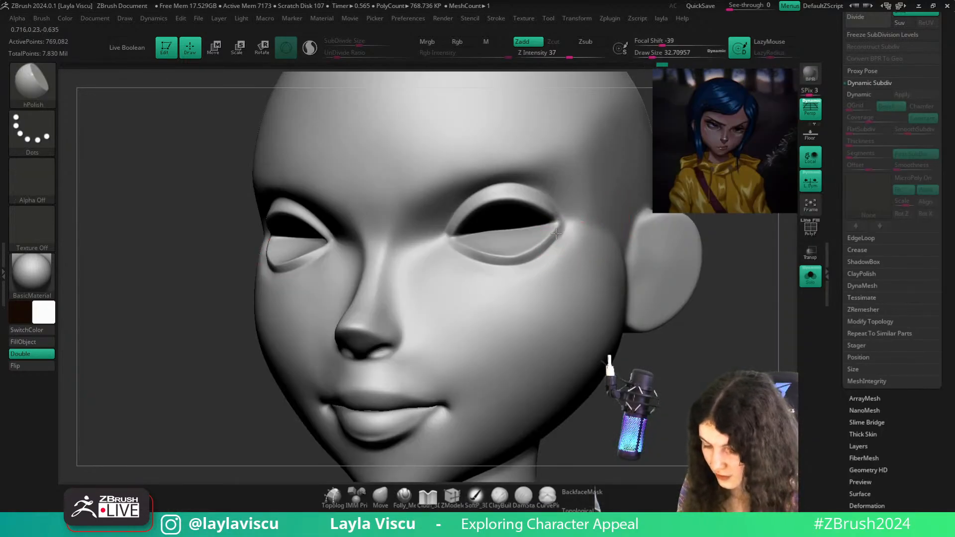
{"action": "key", "text": "shift"}
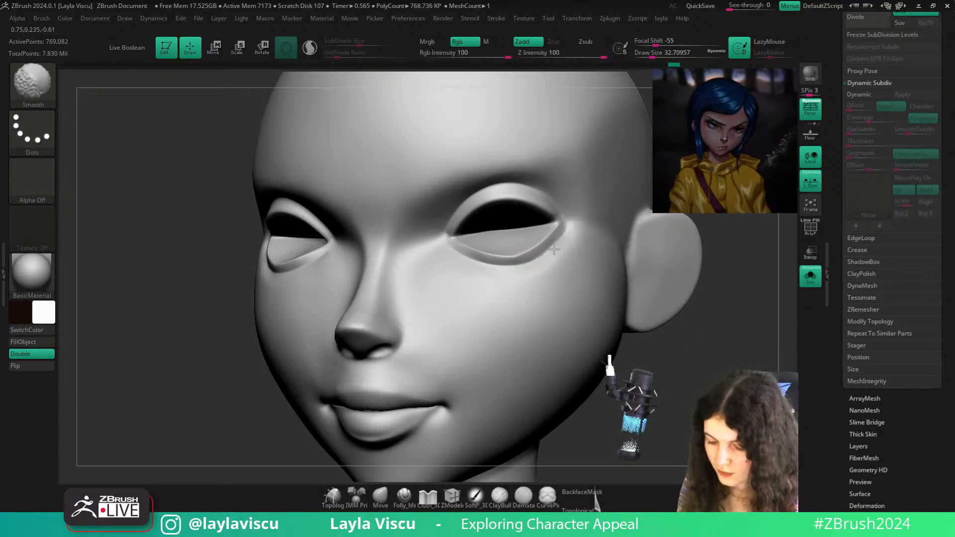
{"action": "left_click", "coordinate": [810, 276]}
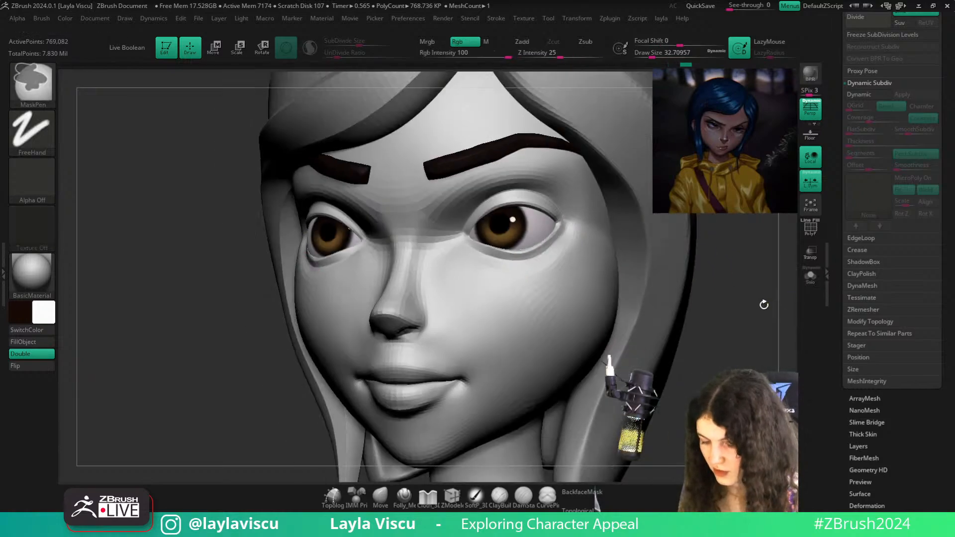
{"action": "left_click_drag", "start_coordinate": [746, 308], "coordinate": [719, 316]}
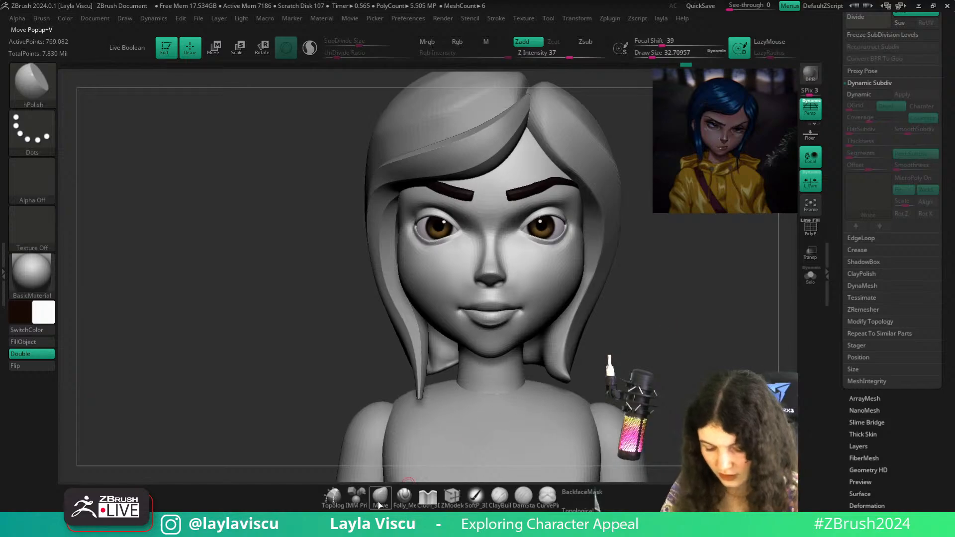
Adjust the outer eye area from the front with the Move brush at draw sizes of about 77 and 37
{"action": "key", "text": "b"}
{"action": "key", "text": "m"}
{"action": "key", "text": "v"}
{"action": "scroll", "coordinate": [564, 258], "scroll_direction": "up", "scroll_amount": 5}
{"action": "key", "text": "s"}
{"action": "left_click_drag", "start_coordinate": [563, 258], "coordinate": [570, 257]}
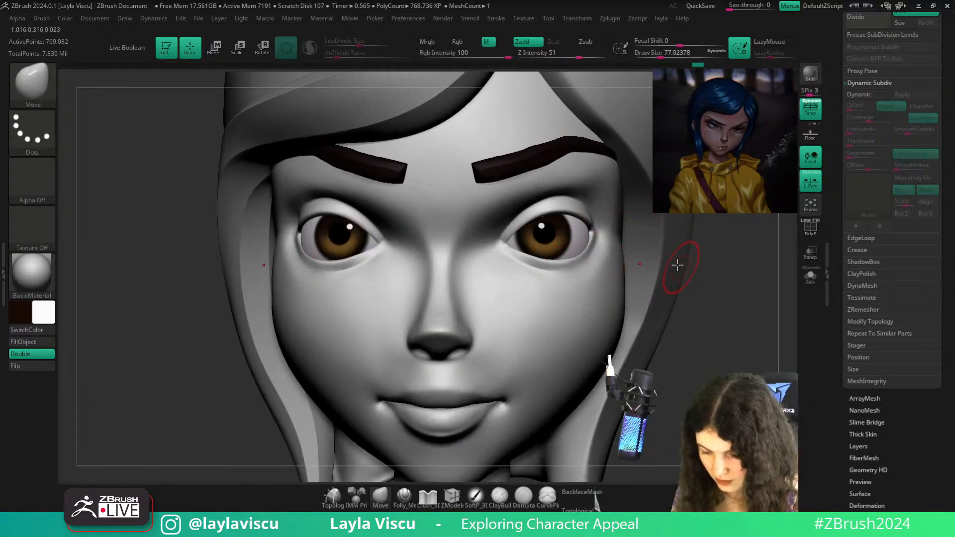
{"action": "key", "text": "]"}
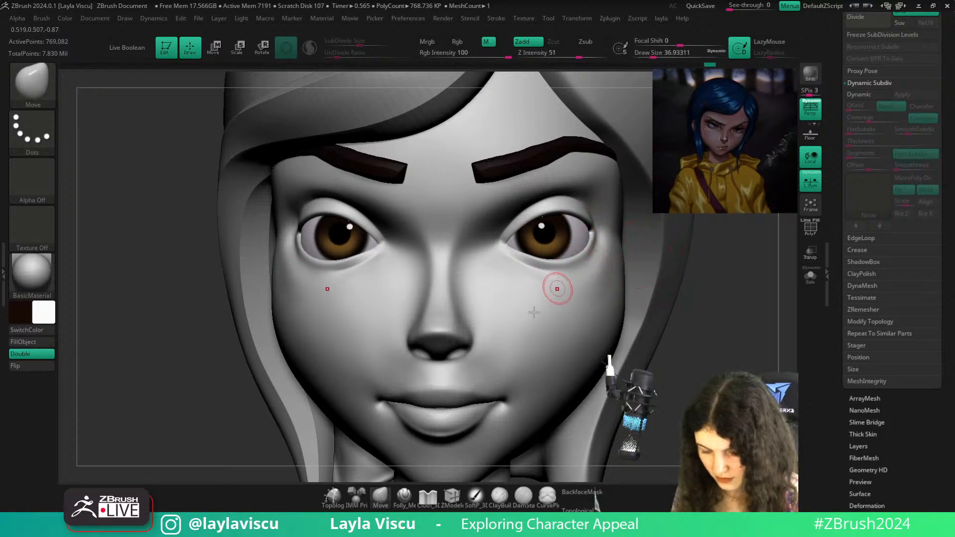
Deepen the lower eyelid contour up to the outer eye corner with Folly_Mech Cut at a draw size of about 44
{"action": "left_click", "coordinate": [404, 495]}
{"action": "left_click_drag", "start_coordinate": [522, 475], "coordinate": [696, 327]}
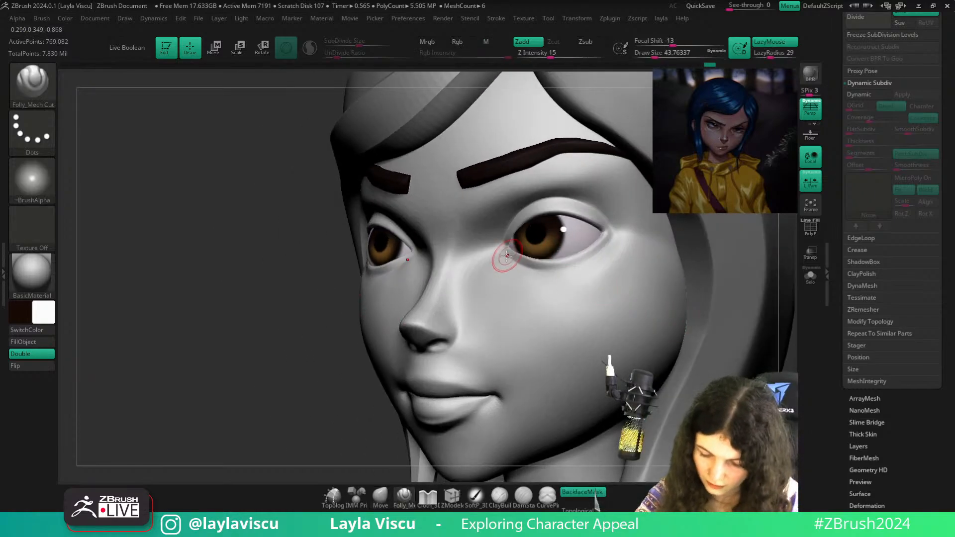
{"action": "left_click_drag", "start_coordinate": [563, 274], "coordinate": [571, 271]}
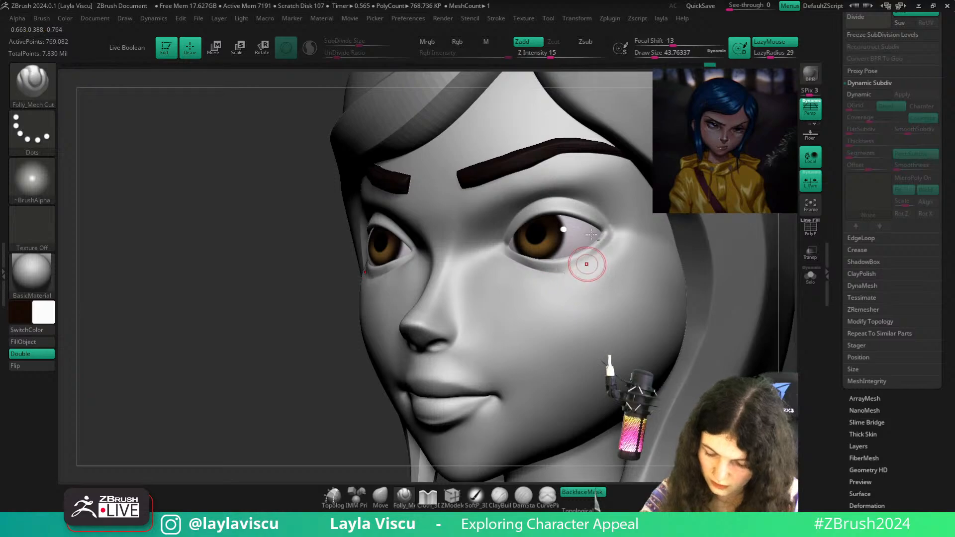
{"action": "left_click_drag", "start_coordinate": [615, 244], "coordinate": [621, 228]}
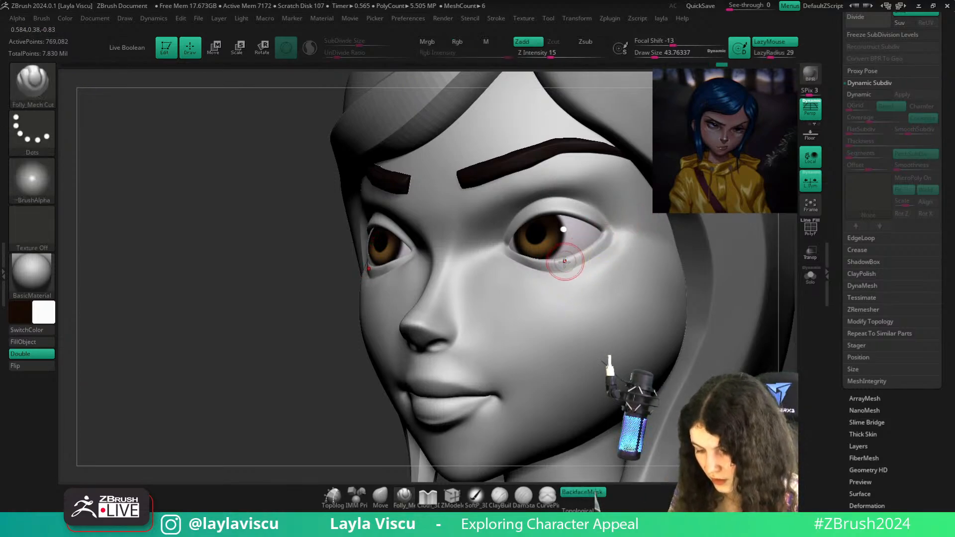
{"action": "left_click_drag", "start_coordinate": [786, 349], "coordinate": [721, 348]}
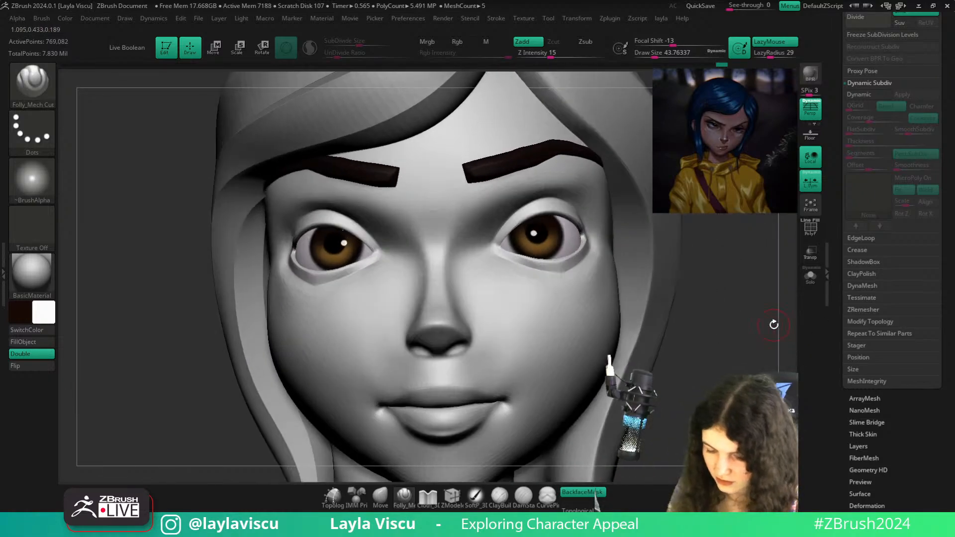
{"action": "left_click_drag", "start_coordinate": [495, 255], "coordinate": [572, 260]}
{"action": "key", "text": "f"}
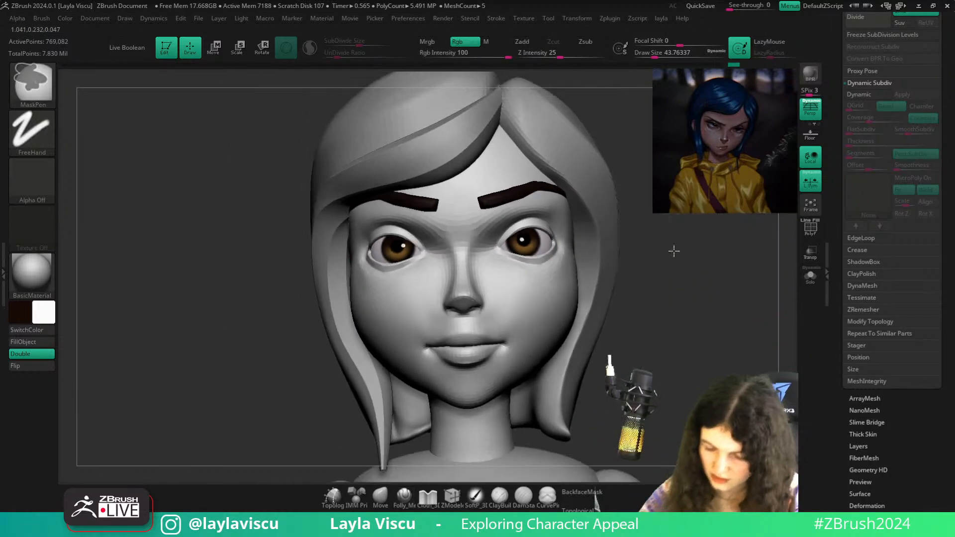
Refine the lower eyelids and the area beneath them with the Move brush at a draw size of about 65 and smoothing
{"action": "left_click", "coordinate": [380, 495]}
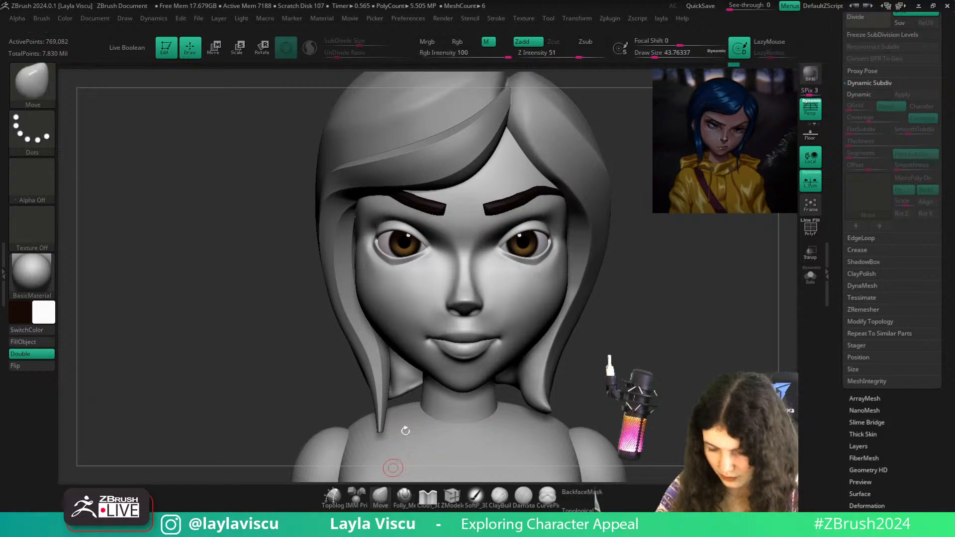
{"action": "scroll", "coordinate": [539, 261], "scroll_direction": "up", "scroll_amount": 2}
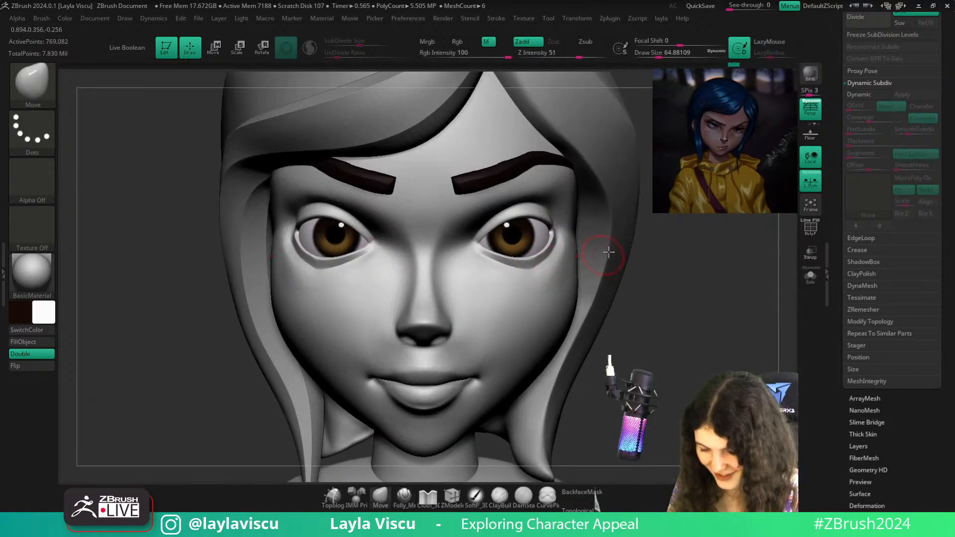
{"action": "key", "text": "shift"}
{"action": "scroll", "coordinate": [667, 319], "scroll_direction": "down", "scroll_amount": 2}
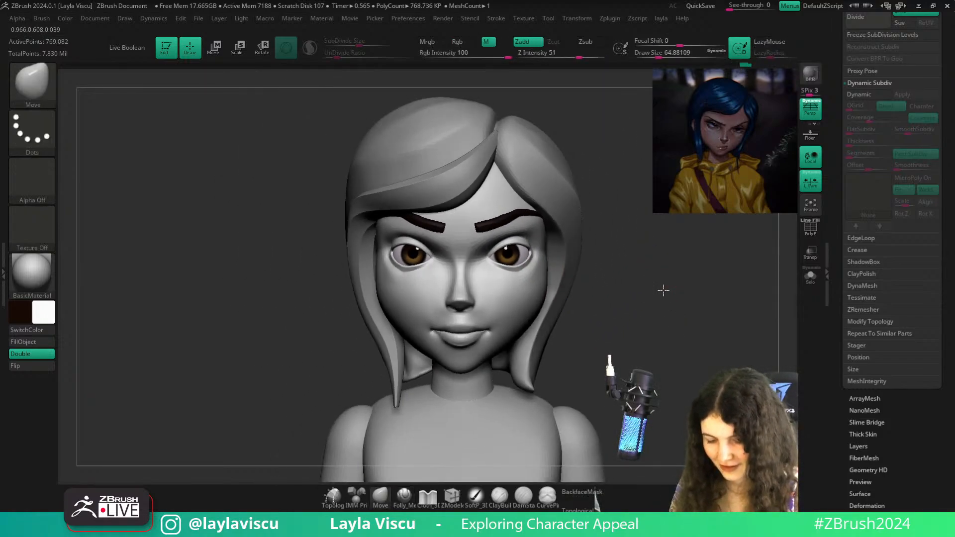
{"action": "scroll", "coordinate": [663, 288], "scroll_direction": "up", "scroll_amount": 2}
{"action": "scroll", "coordinate": [571, 345], "scroll_direction": "down", "scroll_amount": 3}
{"action": "scroll", "coordinate": [546, 278], "scroll_direction": "up", "scroll_amount": 4}
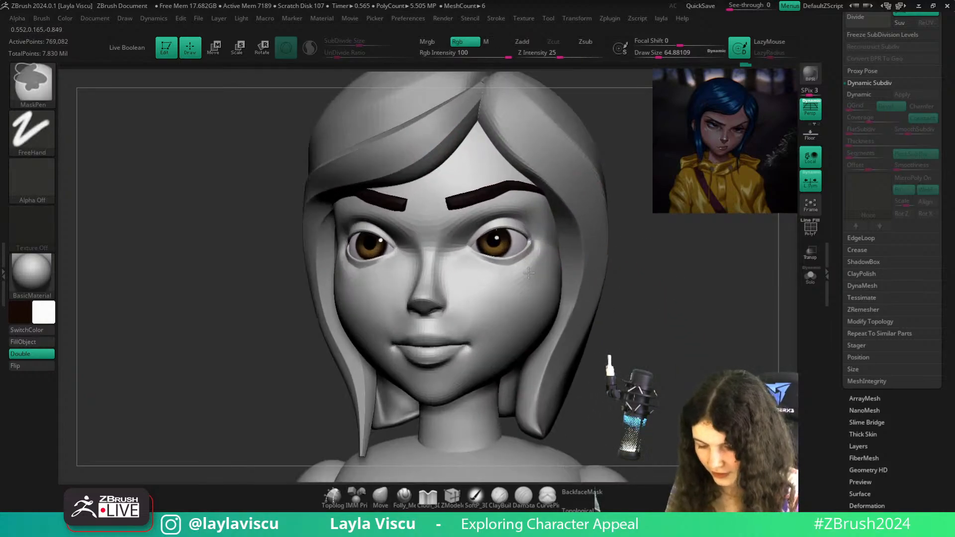
{"action": "key", "text": "shift"}
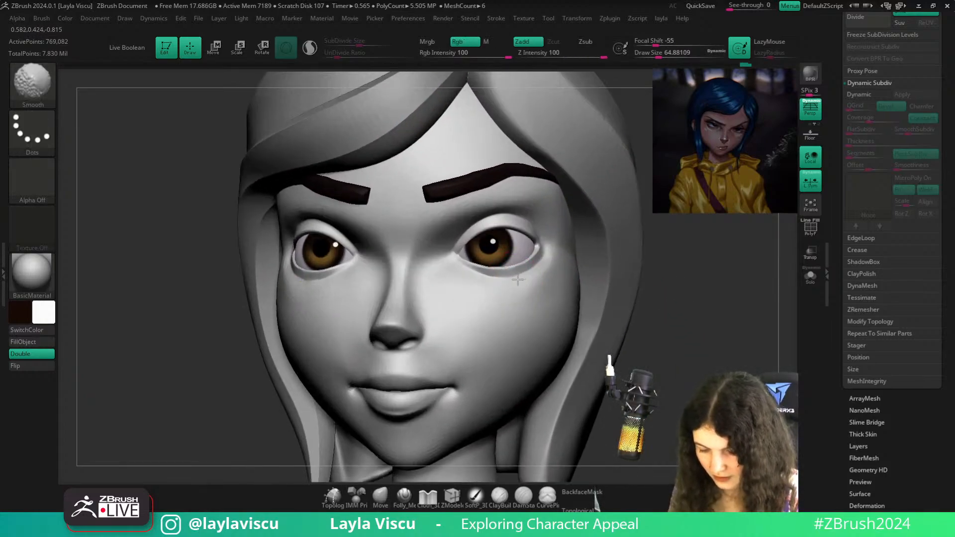
{"action": "scroll", "coordinate": [695, 293], "scroll_direction": "down", "scroll_amount": 1}
{"action": "scroll", "coordinate": [652, 330], "scroll_direction": "up", "scroll_amount": 5}
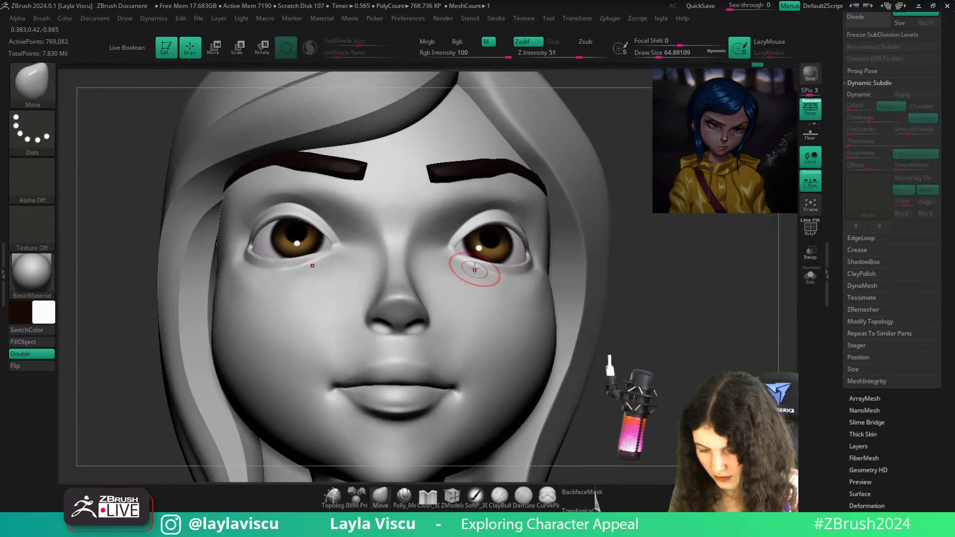
{"action": "scroll", "coordinate": [658, 230], "scroll_direction": "down", "scroll_amount": 6}
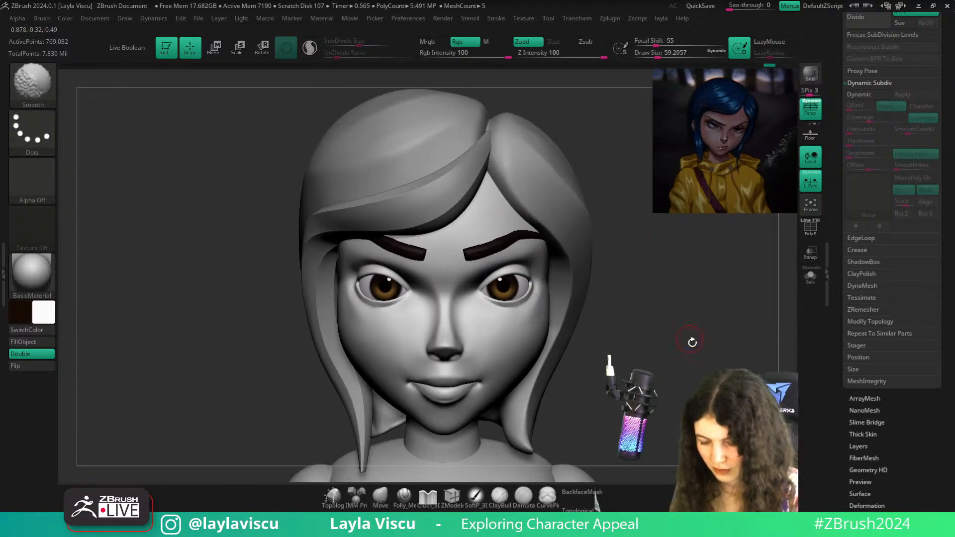
Try to flatten the cheek area beside the outer eye corner with hPolish at a draw size of about 140
{"action": "mouse_move", "coordinate": [689, 331]}
{"action": "left_mouse_down"}
{"action": "mouse_move", "coordinate": [691, 286]}
{"action": "mouse_move", "coordinate": [707, 298]}
{"action": "mouse_move", "coordinate": [699, 292]}
{"action": "mouse_move", "coordinate": [676, 322]}
{"action": "left_mouse_up"}
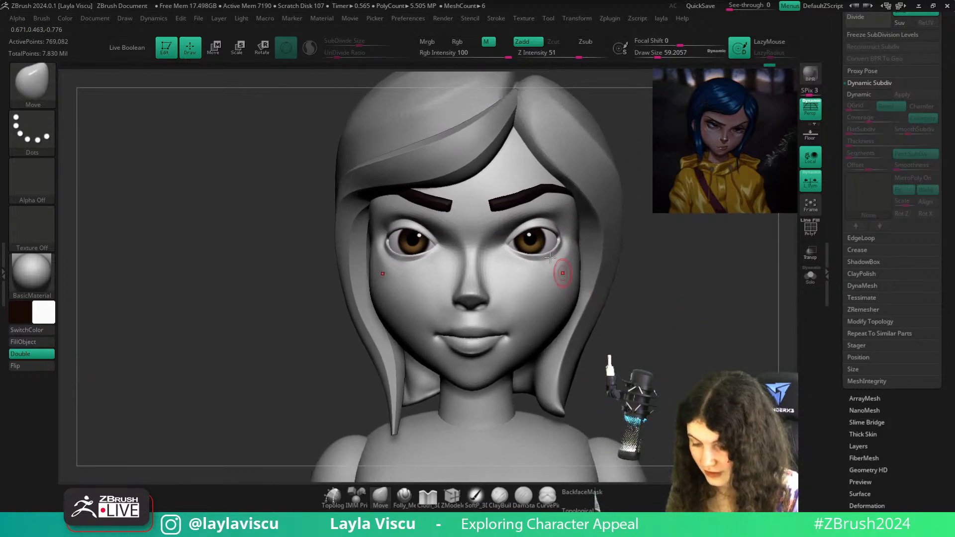
{"action": "mouse_move", "coordinate": [542, 234]}
{"action": "right_mouse_down", "text": "ctrl"}
{"action": "mouse_move", "coordinate": [548, 271]}
{"action": "mouse_move", "coordinate": [641, 249]}
{"action": "right_mouse_up", "text": "ctrl"}
{"action": "right_click_drag", "start_coordinate": [693, 327], "coordinate": [682, 282], "text": "ctrl"}
{"action": "left_click_drag", "start_coordinate": [682, 281], "coordinate": [611, 273], "text": "alt"}
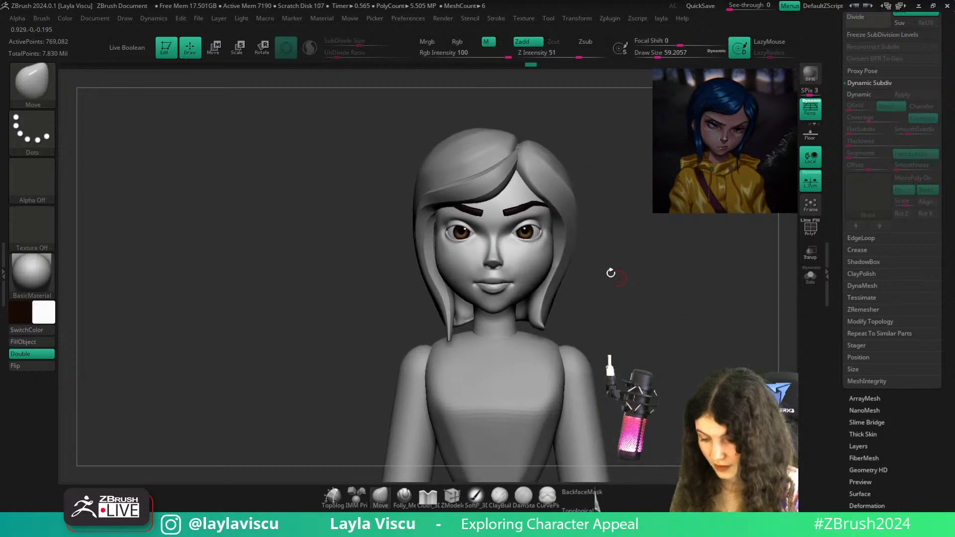
{"action": "key", "text": "s"}
{"action": "left_click", "coordinate": [560, 246]}
{"action": "right_click_drag", "start_coordinate": [560, 244], "coordinate": [559, 271], "text": "ctrl"}
{"action": "key", "text": "b"}
{"action": "key", "text": "h"}
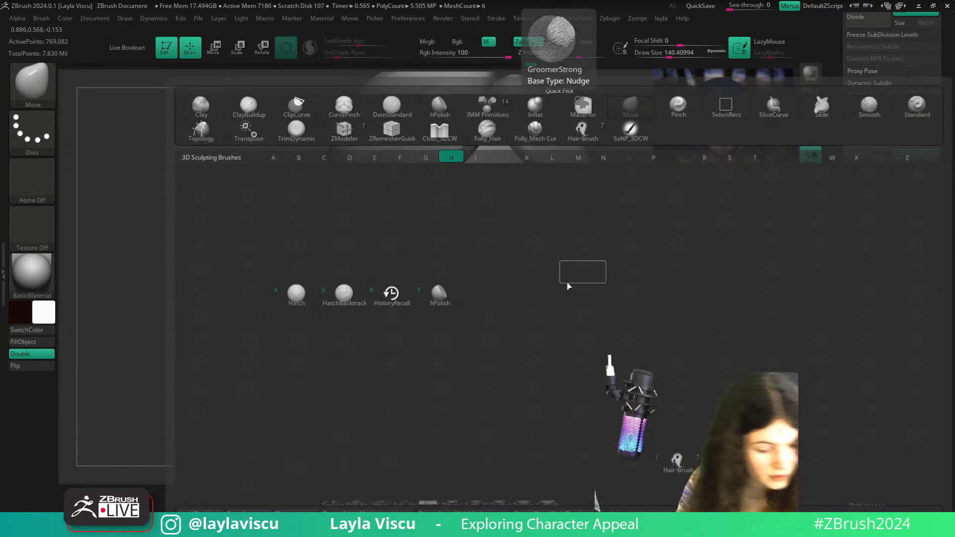
{"action": "key", "text": "p"}
{"action": "left_click_drag", "start_coordinate": [621, 269], "coordinate": [672, 256]}
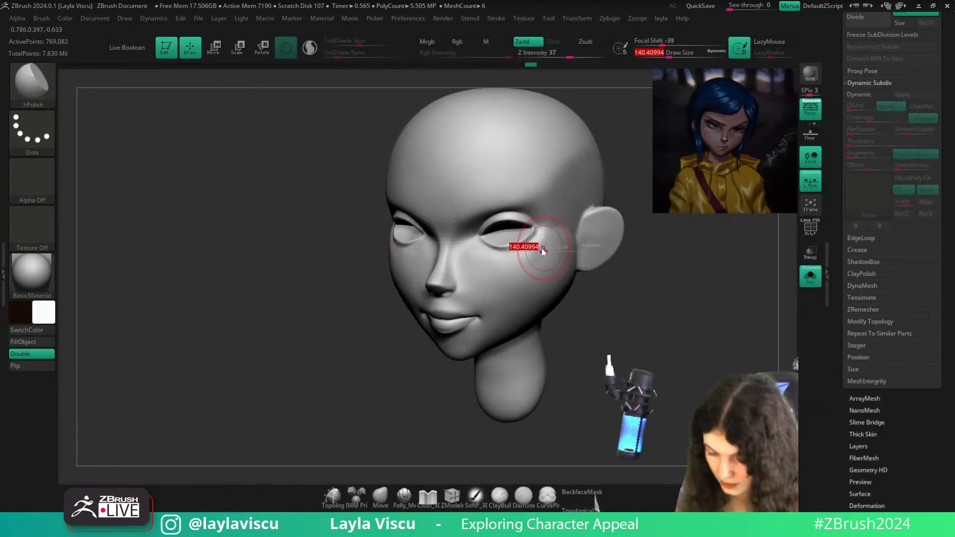
{"action": "mouse_move", "coordinate": [543, 251]}
{"action": "left_mouse_down"}
{"action": "mouse_move", "coordinate": [516, 267]}
{"action": "mouse_move", "coordinate": [521, 260]}
{"action": "left_mouse_up"}
{"action": "key", "text": "ctrl+z"}
Smooth the cheeks below the eyes at a lower subdivision level with a draw size of about 83 and show all parts again
{"action": "key", "text": "bracketleft"}
{"action": "key", "text": "shift+d"}
{"action": "key", "text": "shift+d"}
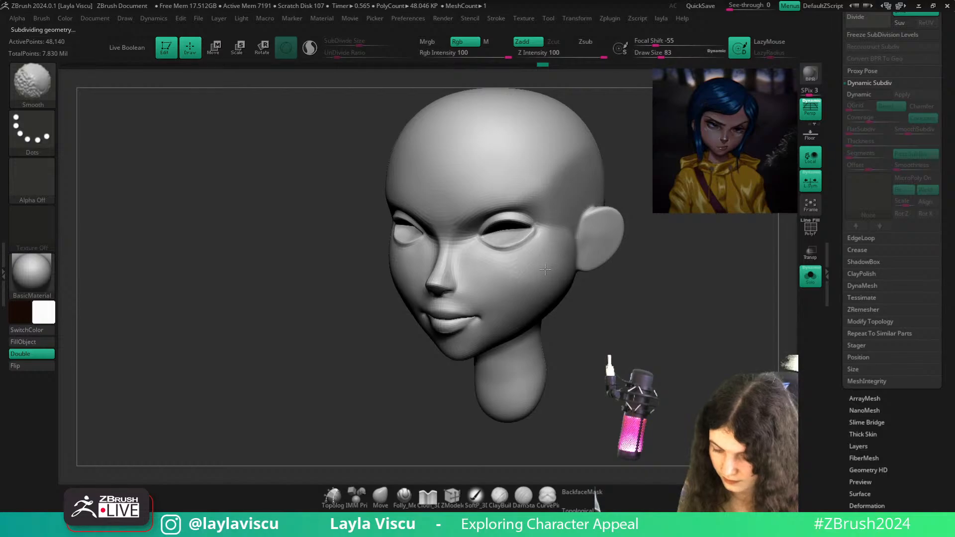
{"action": "left_click_drag", "start_coordinate": [544, 269], "coordinate": [520, 272], "text": "shift"}
{"action": "left_click_drag", "start_coordinate": [660, 290], "coordinate": [548, 248], "text": "shift"}
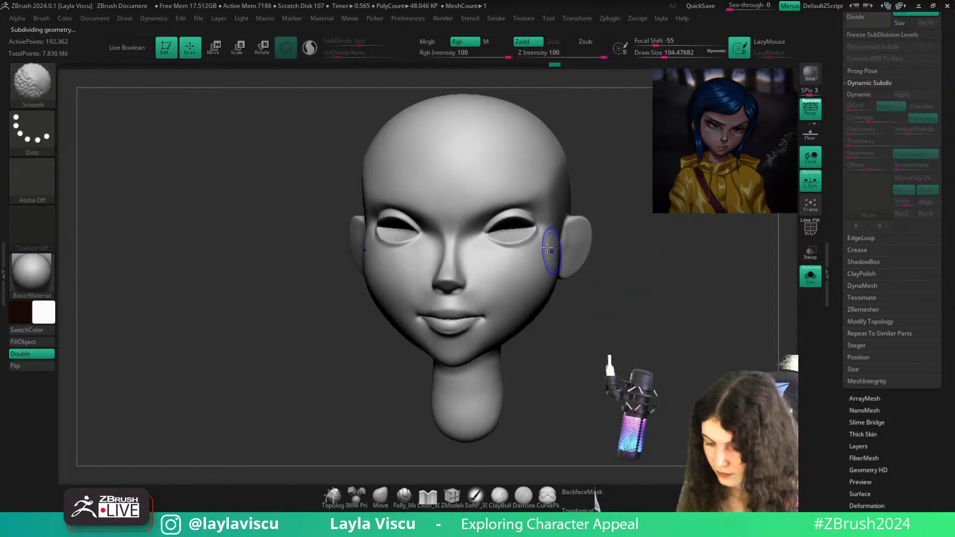
{"action": "left_click", "coordinate": [809, 275]}
Adjust the cheek and mouth area from three-quarter and profile views with the Move brush at draw sizes of about 68 and 112
{"action": "right_click_drag", "start_coordinate": [740, 320], "coordinate": [697, 277], "text": "ctrl"}
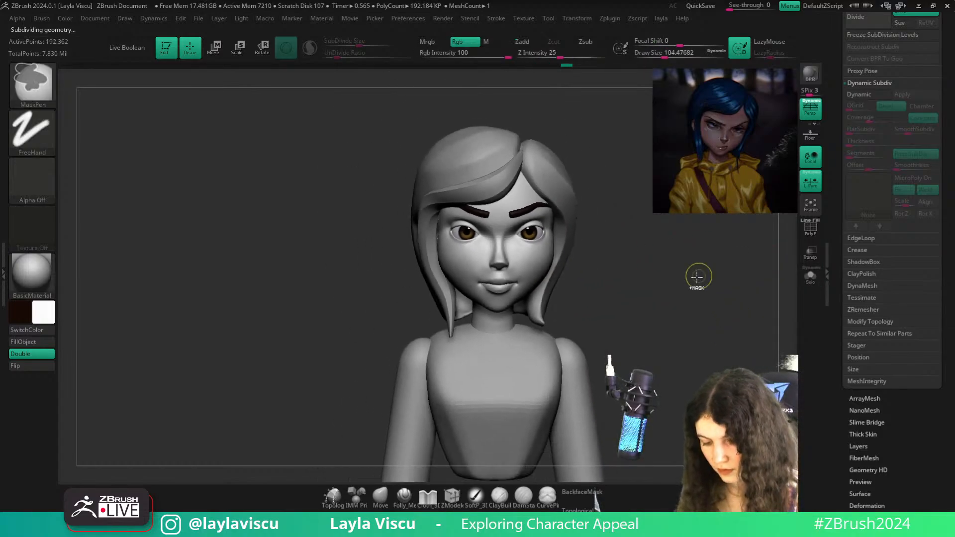
{"action": "mouse_move", "coordinate": [565, 335]}
{"action": "right_mouse_down"}
{"action": "mouse_move", "coordinate": [530, 358]}
{"action": "mouse_move", "coordinate": [557, 277]}
{"action": "right_mouse_up"}
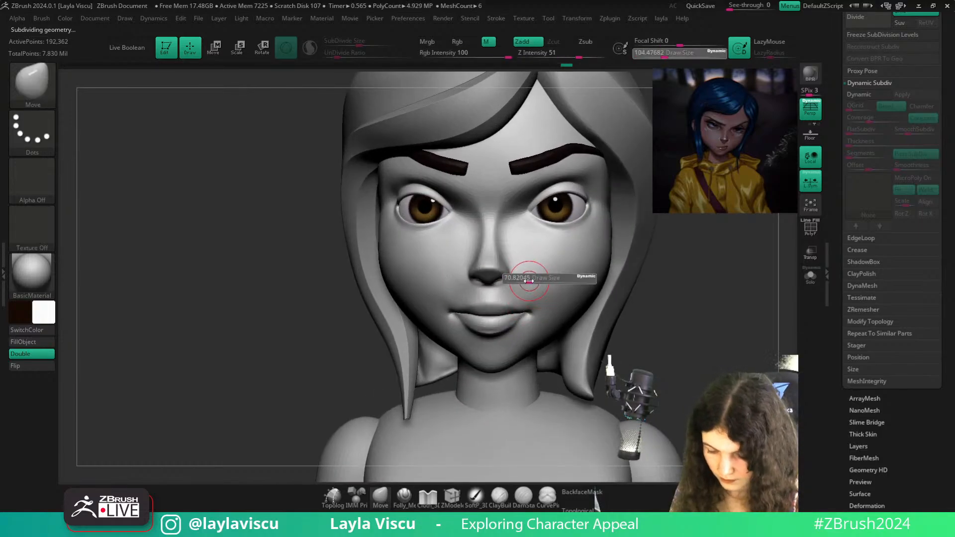
{"action": "right_click_drag", "start_coordinate": [675, 294], "coordinate": [673, 284]}
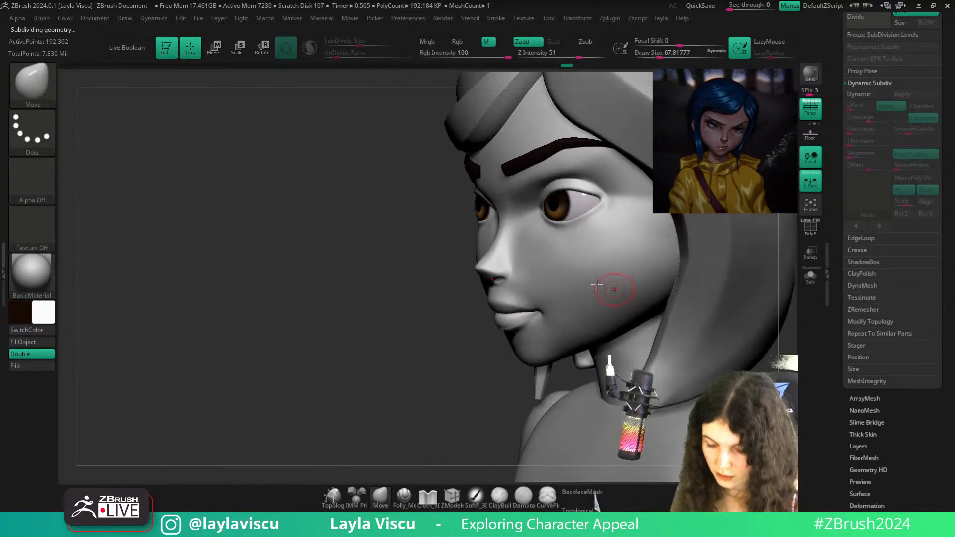
{"action": "right_click_drag", "start_coordinate": [483, 332], "coordinate": [447, 325], "text": "shift"}
{"action": "right_click_drag", "start_coordinate": [538, 286], "coordinate": [537, 264], "text": "ctrl"}
{"action": "key", "text": "s"}
{"action": "left_click_drag", "start_coordinate": [526, 242], "coordinate": [535, 242]}
{"action": "key", "text": "shift"}
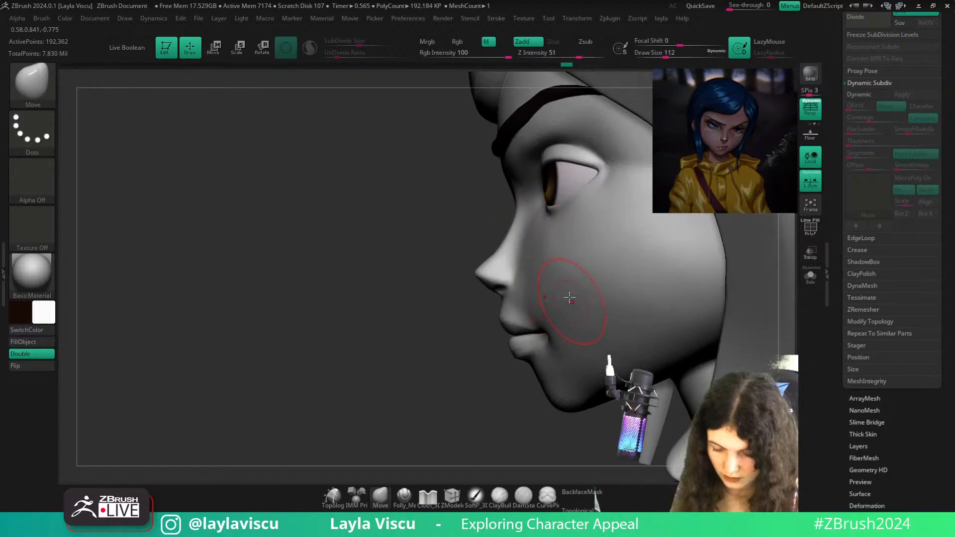
Adjust the overall face shape from a three-quarter view with the Move brush at a draw size of about 358
{"action": "right_click_drag", "start_coordinate": [590, 291], "coordinate": [599, 331], "text": "ctrl"}
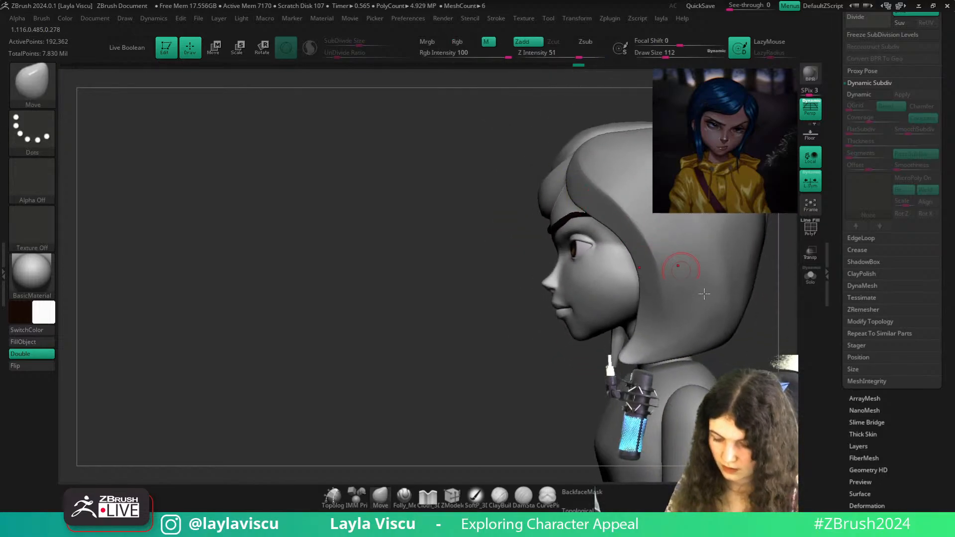
{"action": "mouse_move", "coordinate": [677, 266]}
{"action": "right_mouse_down", "text": "shift"}
{"action": "mouse_move", "coordinate": [716, 279]}
{"action": "mouse_move", "coordinate": [719, 329]}
{"action": "mouse_move", "coordinate": [635, 326]}
{"action": "mouse_move", "coordinate": [699, 306]}
{"action": "mouse_move", "coordinate": [643, 292]}
{"action": "mouse_move", "coordinate": [686, 311]}
{"action": "mouse_move", "coordinate": [674, 386]}
{"action": "right_mouse_up", "text": "shift"}
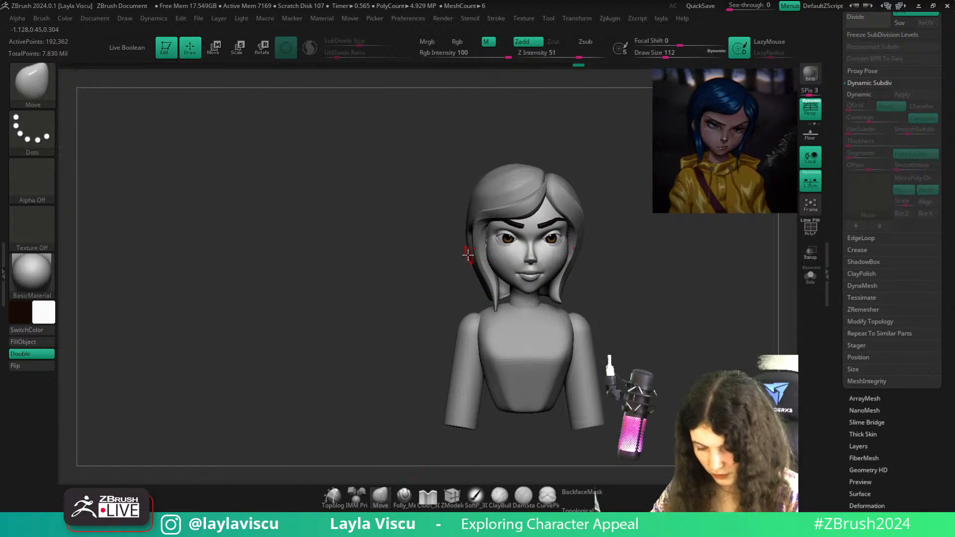
{"action": "mouse_move", "coordinate": [468, 255]}
{"action": "right_mouse_down"}
{"action": "mouse_move", "coordinate": [498, 272]}
{"action": "mouse_move", "coordinate": [472, 262]}
{"action": "mouse_move", "coordinate": [637, 296]}
{"action": "mouse_move", "coordinate": [678, 293]}
{"action": "right_mouse_up"}
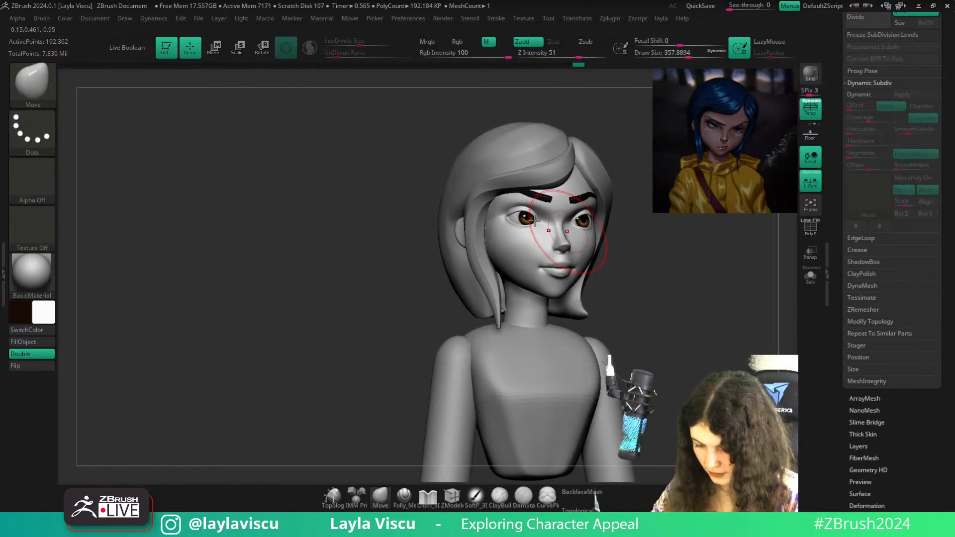
{"action": "right_click_drag", "start_coordinate": [557, 236], "coordinate": [542, 308], "text": "ctrl"}
{"action": "mouse_move", "coordinate": [500, 222]}
{"action": "right_mouse_down"}
{"action": "mouse_move", "coordinate": [561, 234]}
{"action": "mouse_move", "coordinate": [411, 246]}
{"action": "right_mouse_up"}
{"action": "right_click_drag", "start_coordinate": [774, 331], "coordinate": [616, 324]}
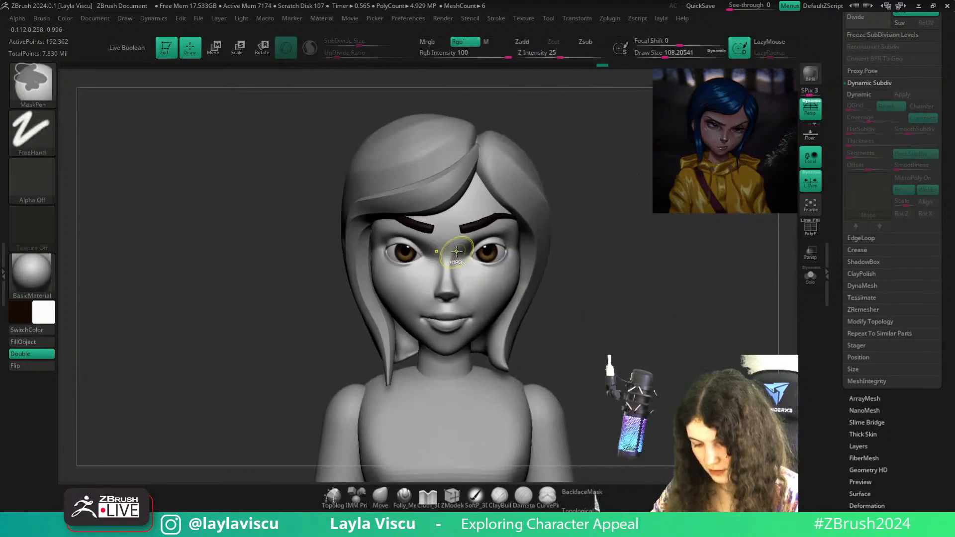
Adjust the outer eye areas from the front with the Move brush at a draw size of about 145
{"action": "right_click_drag", "start_coordinate": [456, 251], "coordinate": [507, 266], "text": "ctrl"}
{"action": "key", "text": "s"}
{"action": "left_click_drag", "start_coordinate": [523, 237], "coordinate": [514, 238]}
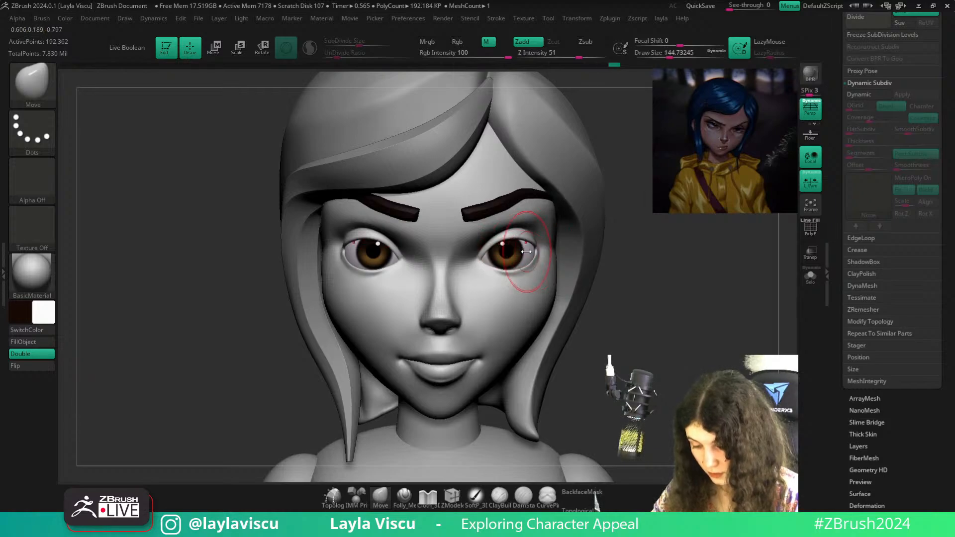
{"action": "right_click_drag", "start_coordinate": [565, 245], "coordinate": [544, 288], "text": "ctrl"}
{"action": "right_click_drag", "start_coordinate": [616, 299], "coordinate": [631, 302], "text": "shift"}
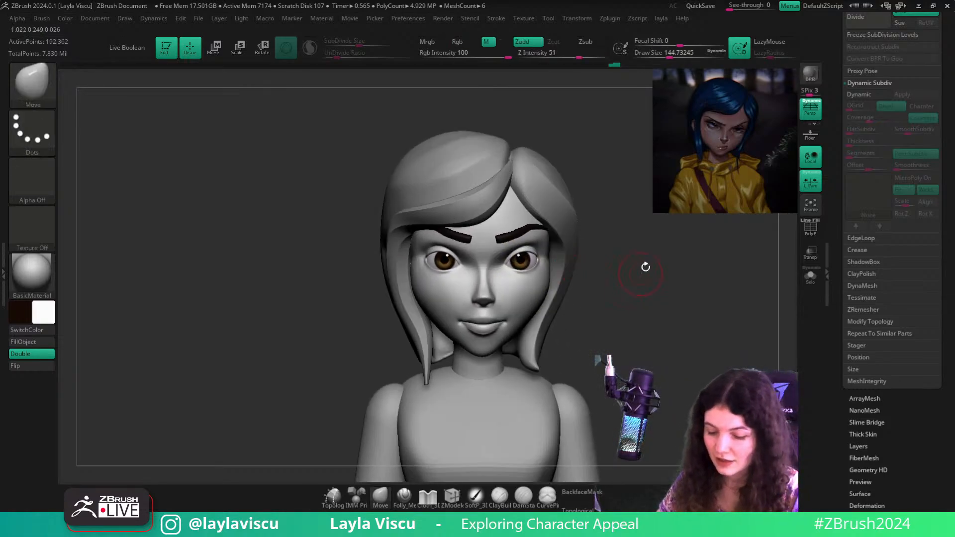
{"action": "mouse_move", "coordinate": [645, 267]}
{"action": "right_mouse_down", "text": "ctrl"}
{"action": "mouse_move", "coordinate": [613, 264]}
{"action": "mouse_move", "coordinate": [625, 251]}
{"action": "mouse_move", "coordinate": [613, 256]}
{"action": "mouse_move", "coordinate": [622, 270]}
{"action": "mouse_move", "coordinate": [608, 223]}
{"action": "right_mouse_up", "text": "ctrl"}
{"action": "left_click", "coordinate": [513, 301], "text": "alt"}
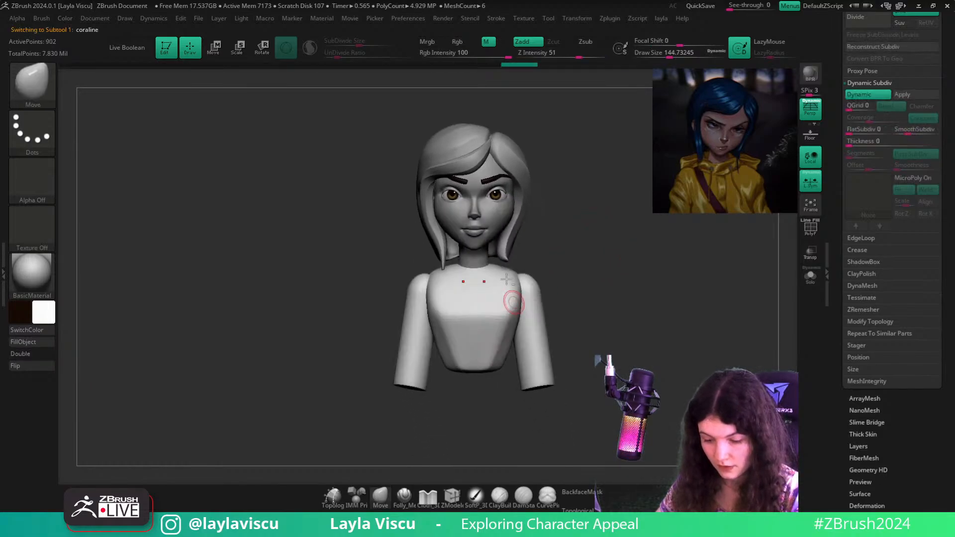
{"action": "right_click_drag", "start_coordinate": [464, 196], "coordinate": [500, 228], "text": "ctrl"}
{"action": "left_click", "coordinate": [501, 209], "text": "alt"}
Set the draw size to about 120 and delete the head's lower subdivision levels
{"action": "right_click_drag", "start_coordinate": [603, 198], "coordinate": [599, 256], "text": "alt"}
{"action": "right_click_drag", "start_coordinate": [482, 199], "coordinate": [516, 217], "text": "ctrl"}
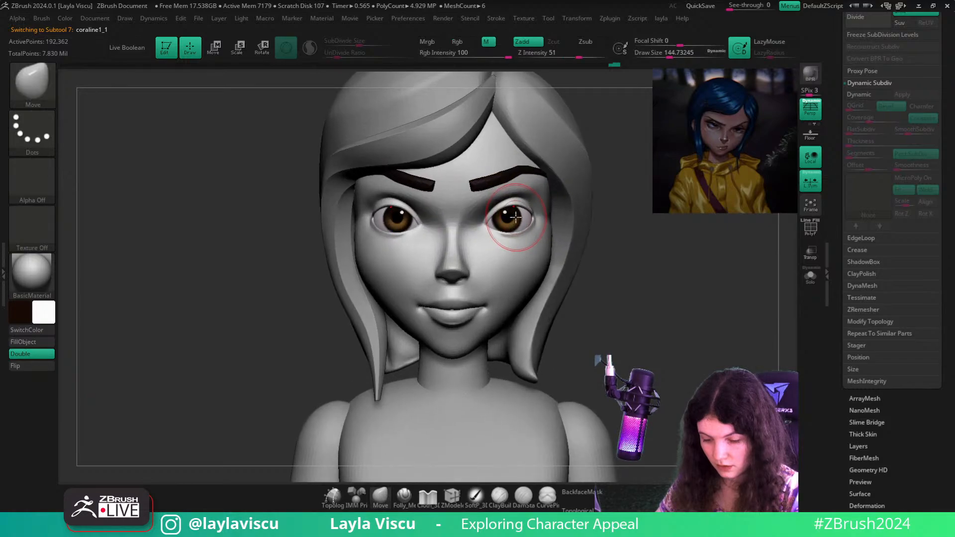
{"action": "key", "text": "s"}
{"action": "left_click_drag", "start_coordinate": [515, 217], "coordinate": [513, 215]}
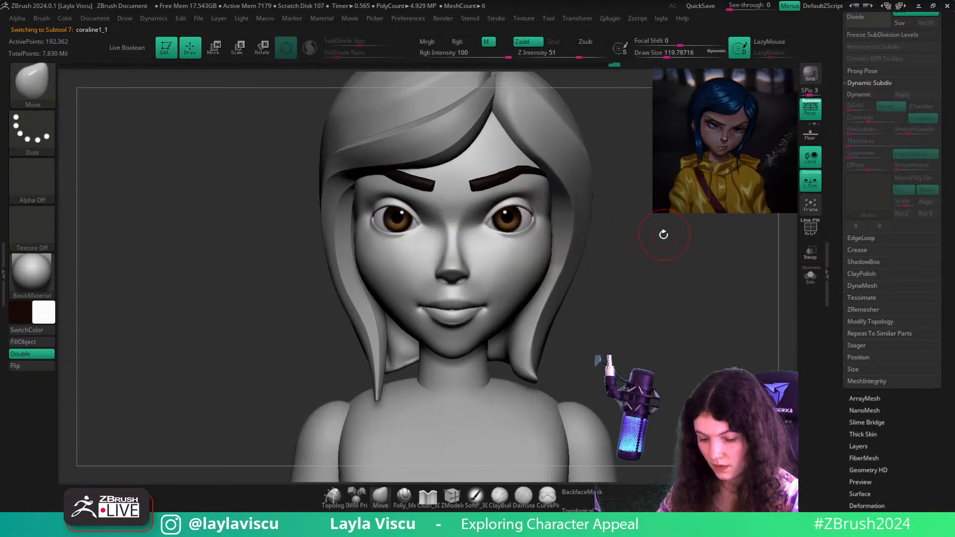
{"action": "left_click_drag", "start_coordinate": [935, 70], "coordinate": [936, 157]}
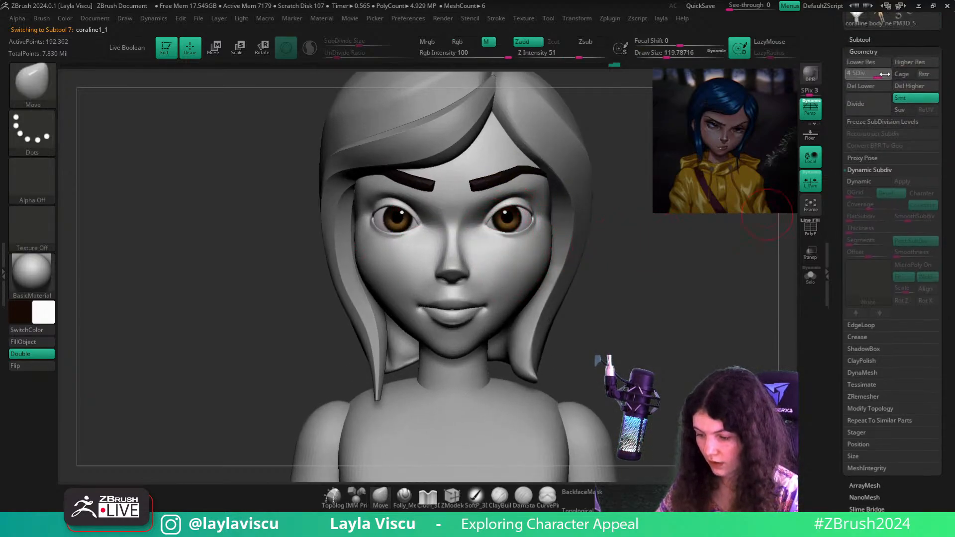
{"action": "left_click", "coordinate": [868, 86]}
Insert the Eye lid lash mesh over the eyes on a duplicate of the head and scale it to the eye width
{"action": "key", "text": "b"}
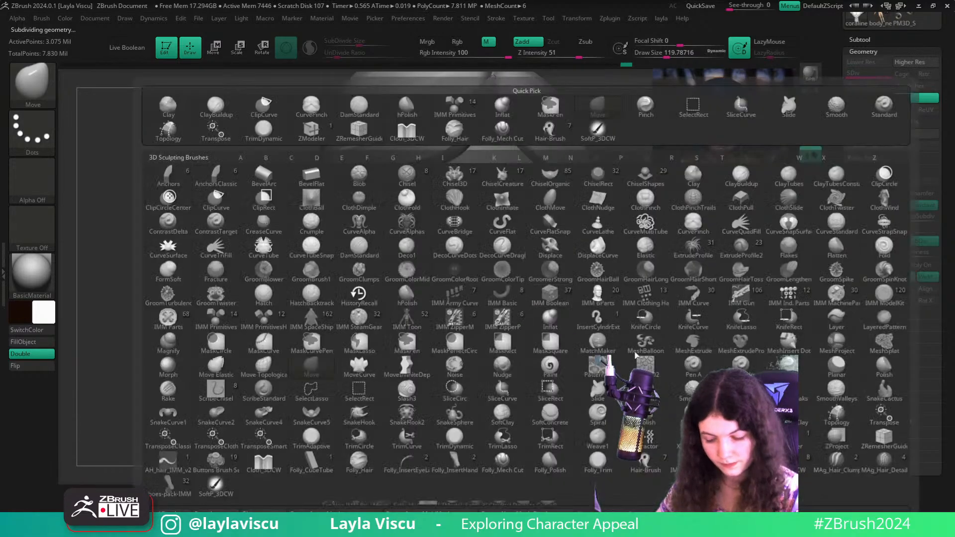
{"action": "left_click", "coordinate": [406, 463]}
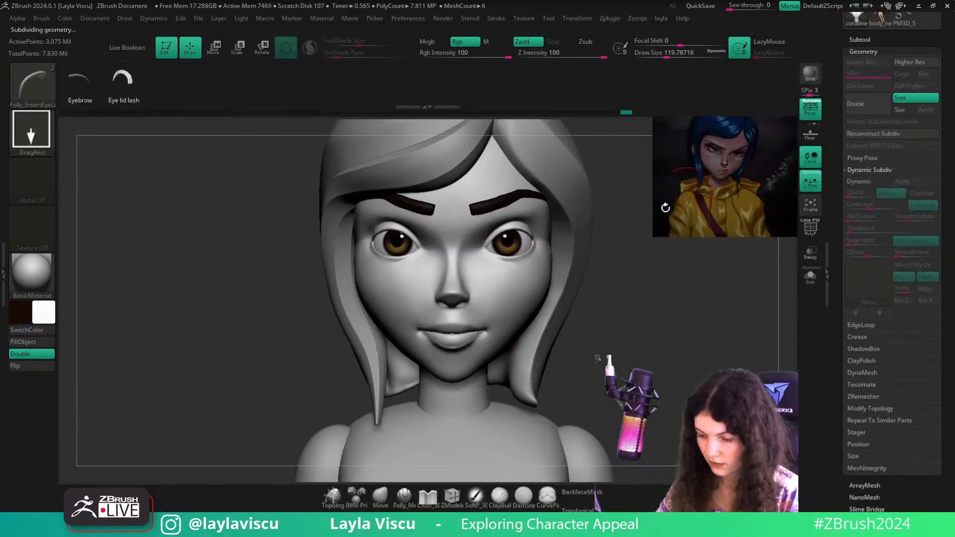
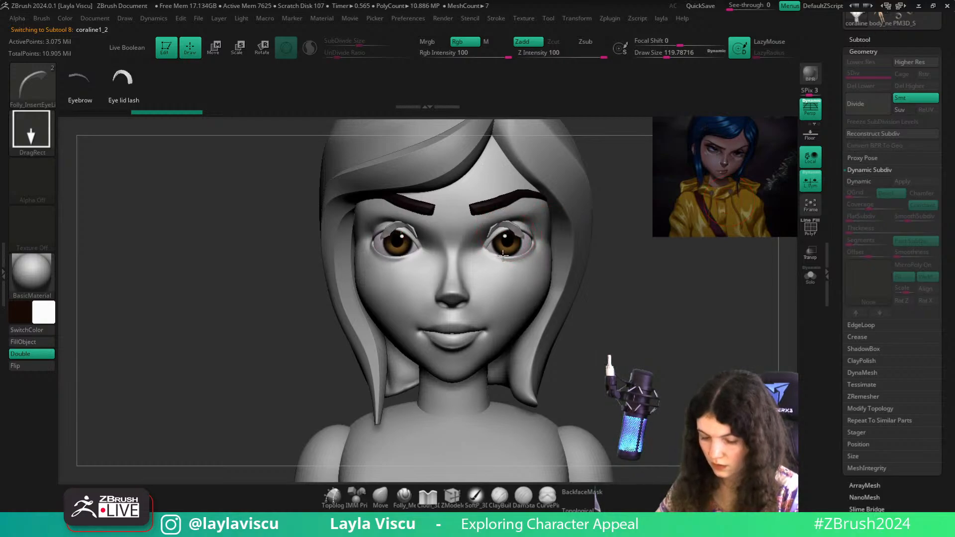
{"action": "mouse_move", "coordinate": [503, 255]}
{"action": "left_mouse_down"}
{"action": "mouse_move", "coordinate": [523, 280]}
{"action": "mouse_move", "coordinate": [553, 272]}
{"action": "left_mouse_up"}
{"action": "key", "text": "e"}
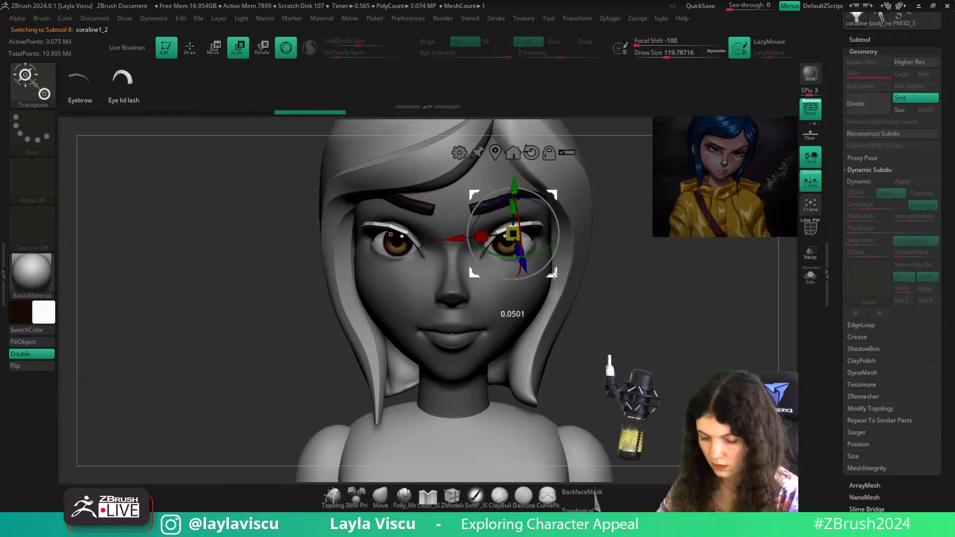
Isolate the eyelash polygroup in the duplicated head and delete the hidden head geometry
{"action": "left_click", "coordinate": [375, 500]}
{"action": "key", "text": "shift+f"}
{"action": "left_click", "coordinate": [518, 203], "text": "ctrl+shift"}
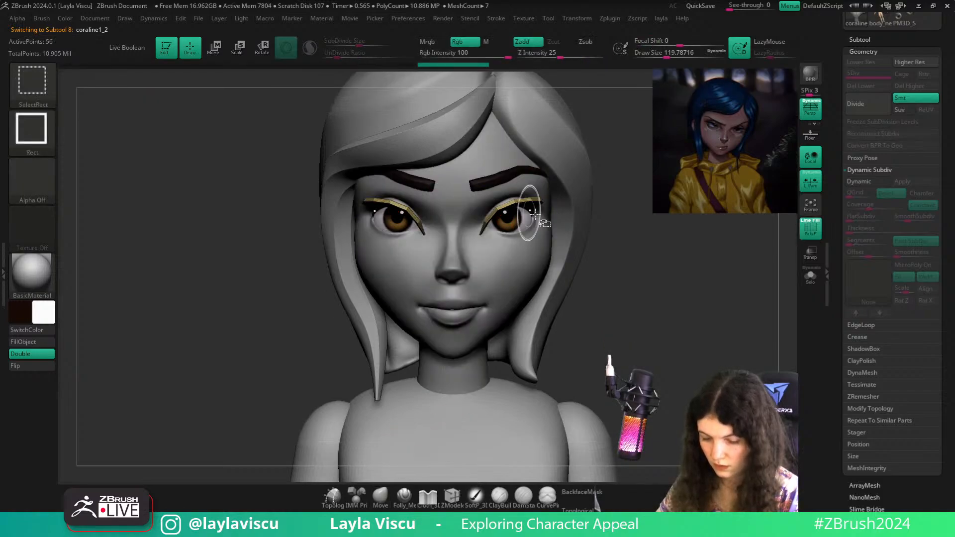
{"action": "key", "text": "1"}
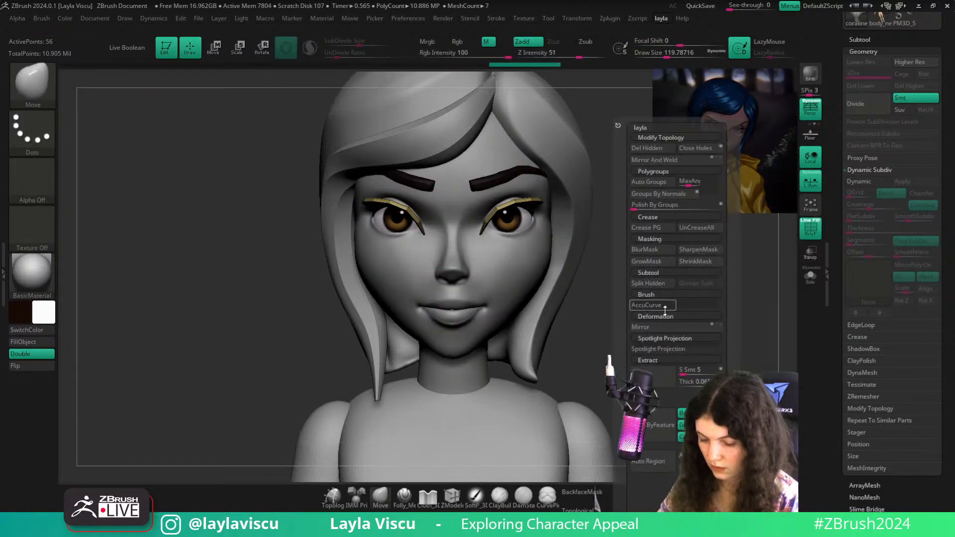
{"action": "left_click", "coordinate": [646, 148]}
Select the original head, restore its subdivision levels and hide the polygroup wireframe
{"action": "right_click_drag", "start_coordinate": [518, 253], "coordinate": [517, 291], "text": "ctrl"}
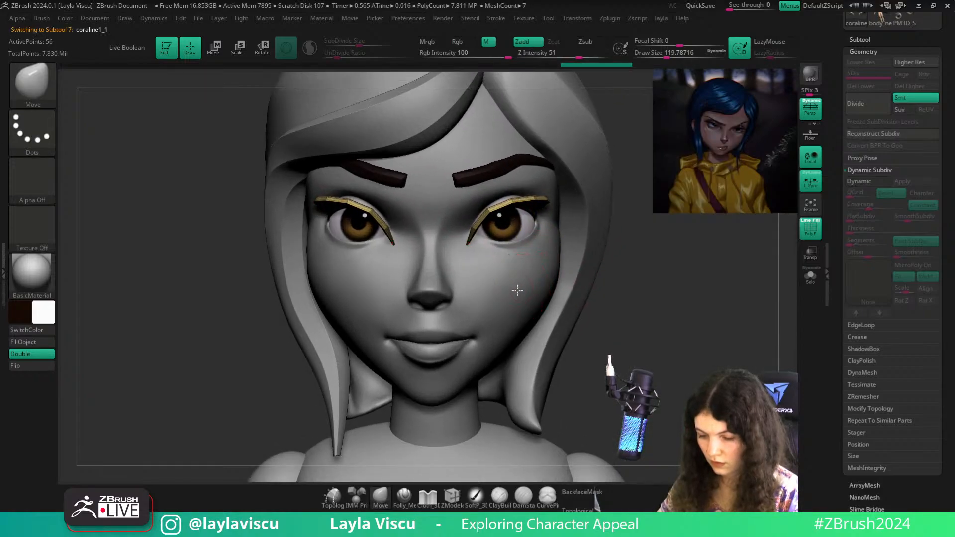
{"action": "left_click", "coordinate": [517, 290], "text": "alt"}
{"action": "left_click_drag", "start_coordinate": [651, 280], "coordinate": [709, 251], "text": "ctrl"}
{"action": "key", "text": "shift+f"}
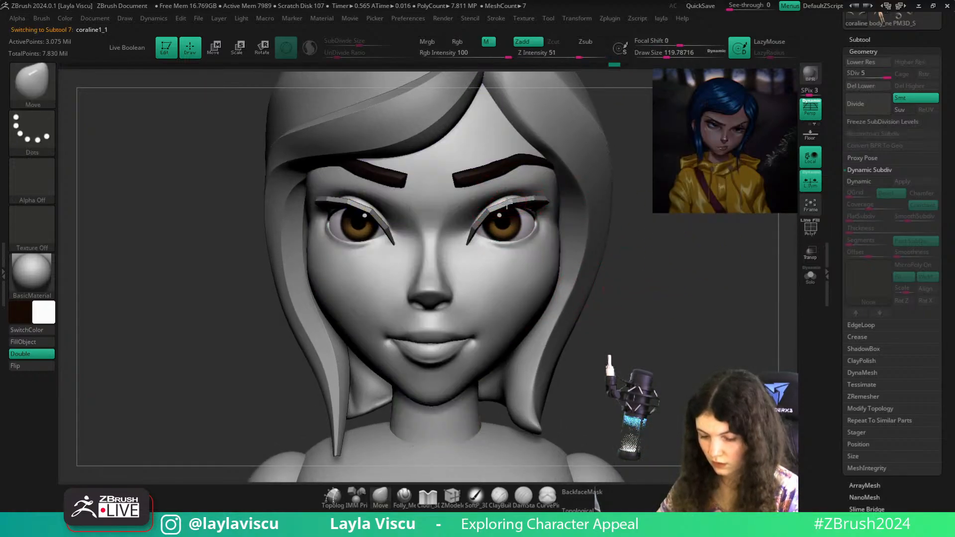
Move the eyelashes in depth and height with the gizmo so they sit along the upper eyelids
{"action": "left_click", "coordinate": [507, 203], "text": "alt"}
{"action": "key", "text": "w"}
{"action": "left_click_drag", "start_coordinate": [523, 242], "coordinate": [513, 235]}
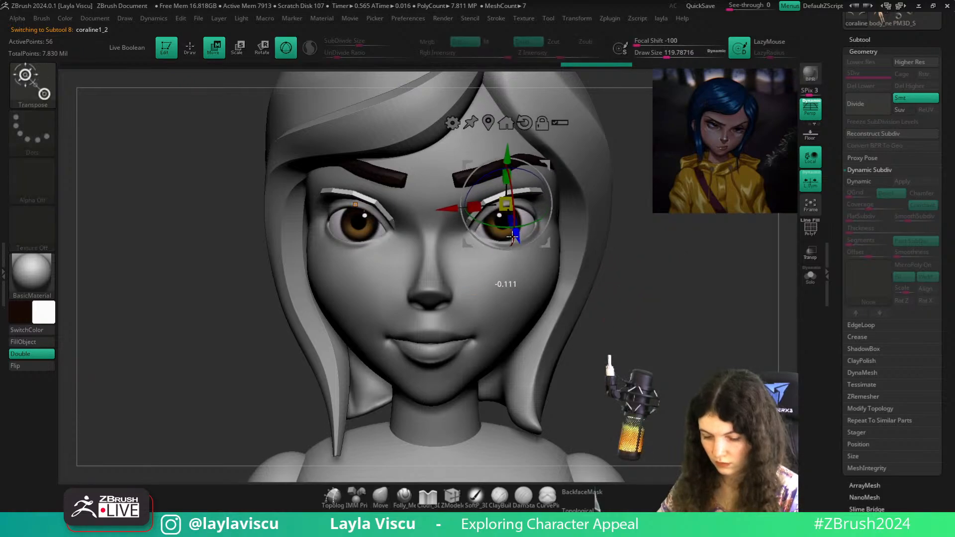
{"action": "left_click_drag", "start_coordinate": [690, 246], "coordinate": [657, 213]}
{"action": "left_click_drag", "start_coordinate": [507, 205], "coordinate": [500, 212]}
{"action": "left_click_drag", "start_coordinate": [658, 248], "coordinate": [651, 292]}
{"action": "left_click_drag", "start_coordinate": [508, 239], "coordinate": [507, 243]}
{"action": "left_click_drag", "start_coordinate": [626, 269], "coordinate": [698, 294], "text": "shift"}
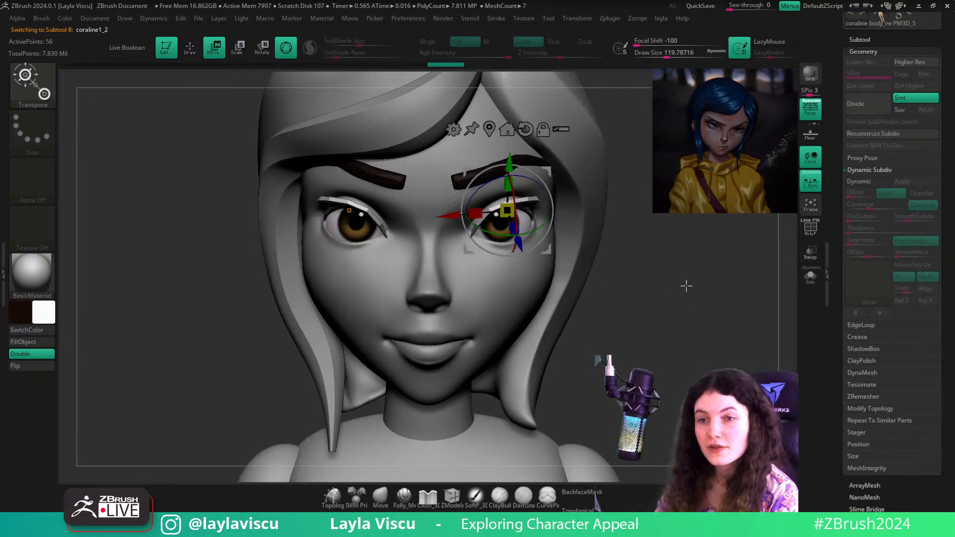
Bend the outer ends of the eyelashes around the eyelids with the Move brush at a draw size of about 268
{"action": "key", "text": "q"}
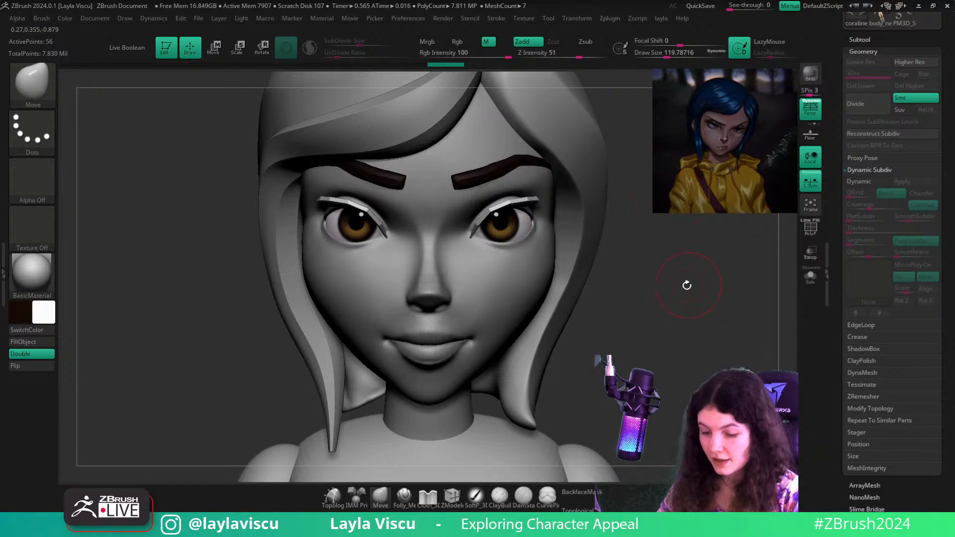
{"action": "left_click_drag", "start_coordinate": [684, 279], "coordinate": [520, 234]}
{"action": "key", "text": "bracketright"}
{"action": "key", "text": "bracketright"}
{"action": "key", "text": "bracketright"}
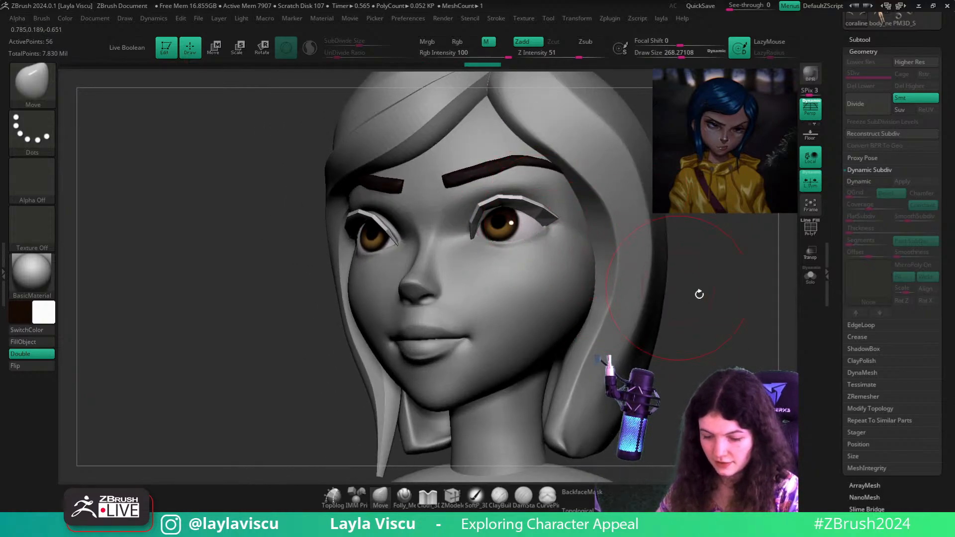
Adjust the curve and ends of the eyelashes around the upper eyelids with the Move brush at draw sizes of about 130 to 230
{"action": "left_click_drag", "start_coordinate": [696, 292], "coordinate": [618, 292]}
{"action": "key", "text": "bracketleft"}
{"action": "key", "text": "bracketleft"}
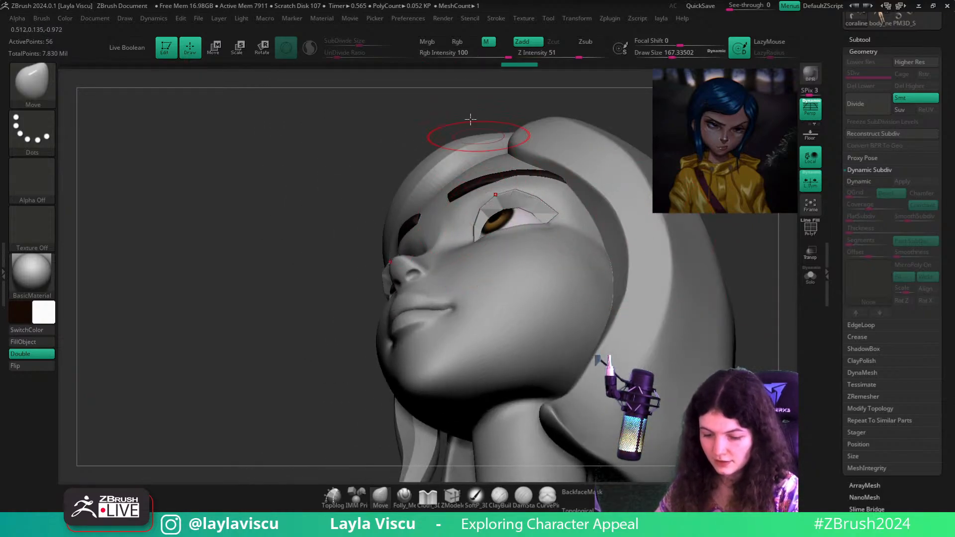
{"action": "mouse_move", "coordinate": [465, 121]}
{"action": "left_mouse_down"}
{"action": "mouse_move", "coordinate": [667, 269]}
{"action": "mouse_move", "coordinate": [479, 277]}
{"action": "left_mouse_up"}
{"action": "key", "text": "bracketright"}
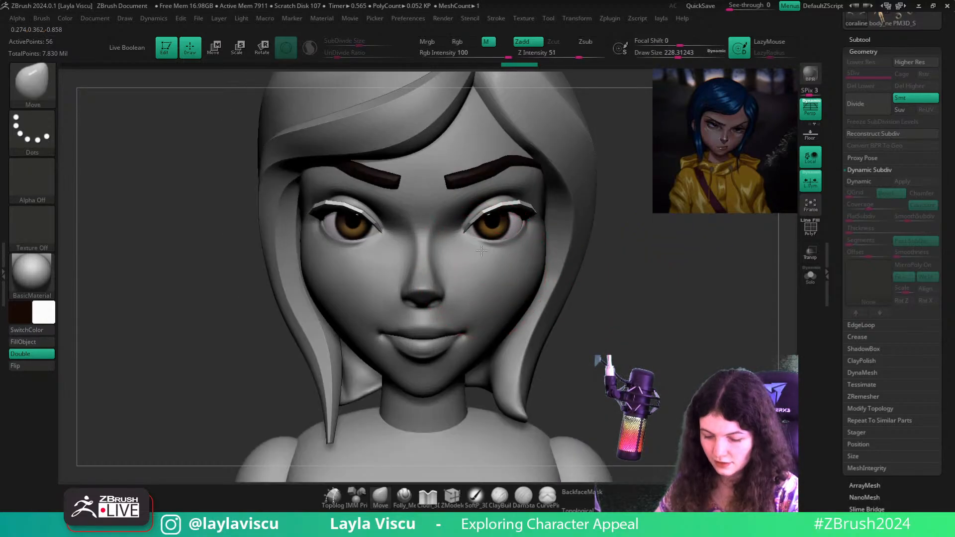
{"action": "key", "text": "bracketleft"}
{"action": "key", "text": "bracketleft"}
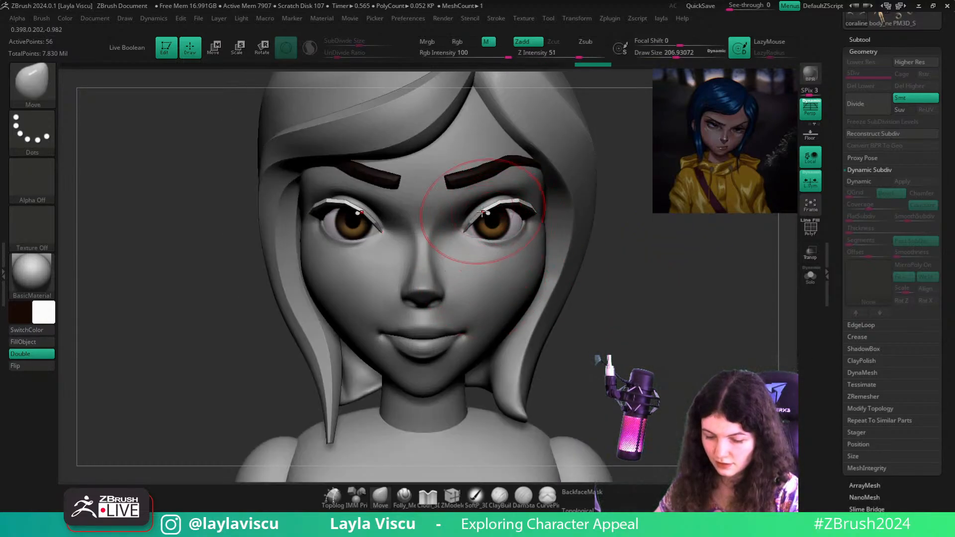
{"action": "left_click_drag", "start_coordinate": [589, 230], "coordinate": [557, 234]}
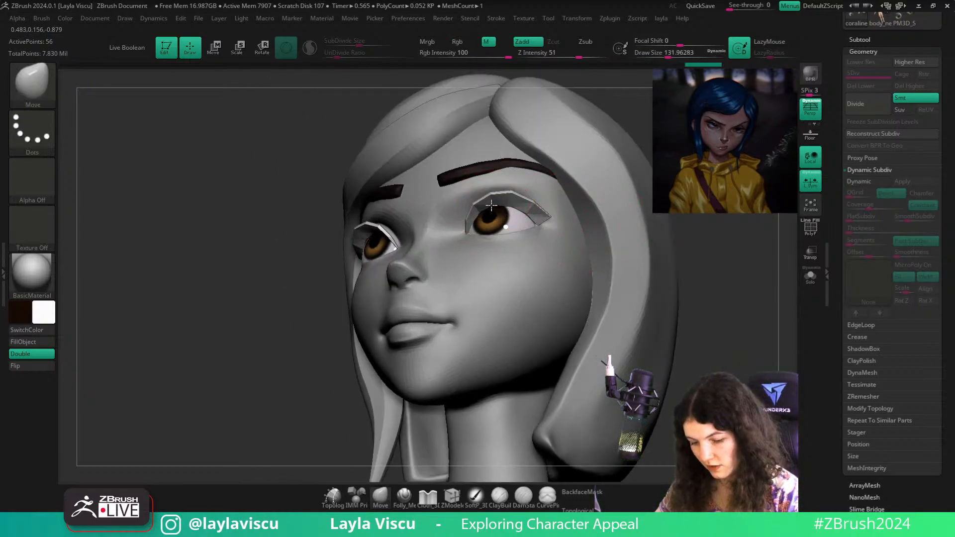
{"action": "left_click_drag", "start_coordinate": [729, 323], "coordinate": [740, 356]}
{"action": "left_click_drag", "start_coordinate": [673, 268], "coordinate": [661, 207]}
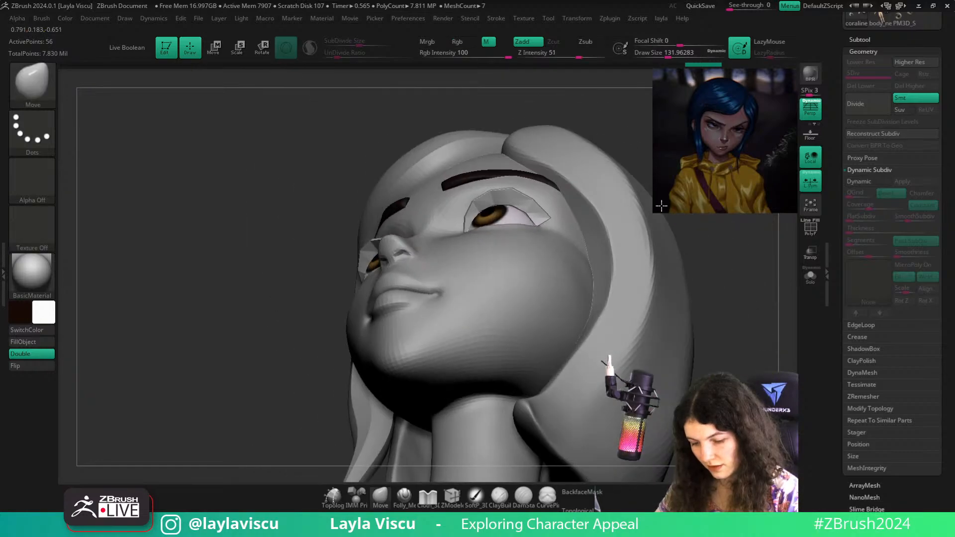
Isolate the eyelashes and mask them along their lower edge with a Lasso mask stroke
{"action": "left_click", "coordinate": [810, 279]}
{"action": "mouse_move", "coordinate": [597, 276]}
{"action": "left_mouse_down"}
{"action": "mouse_move", "coordinate": [612, 288]}
{"action": "mouse_move", "coordinate": [582, 226]}
{"action": "mouse_move", "coordinate": [527, 219]}
{"action": "mouse_move", "coordinate": [445, 241]}
{"action": "mouse_move", "coordinate": [442, 318]}
{"action": "mouse_move", "coordinate": [446, 296]}
{"action": "left_mouse_up"}
{"action": "left_click", "coordinate": [32, 132], "text": "ctrl"}
{"action": "left_click", "coordinate": [186, 170]}
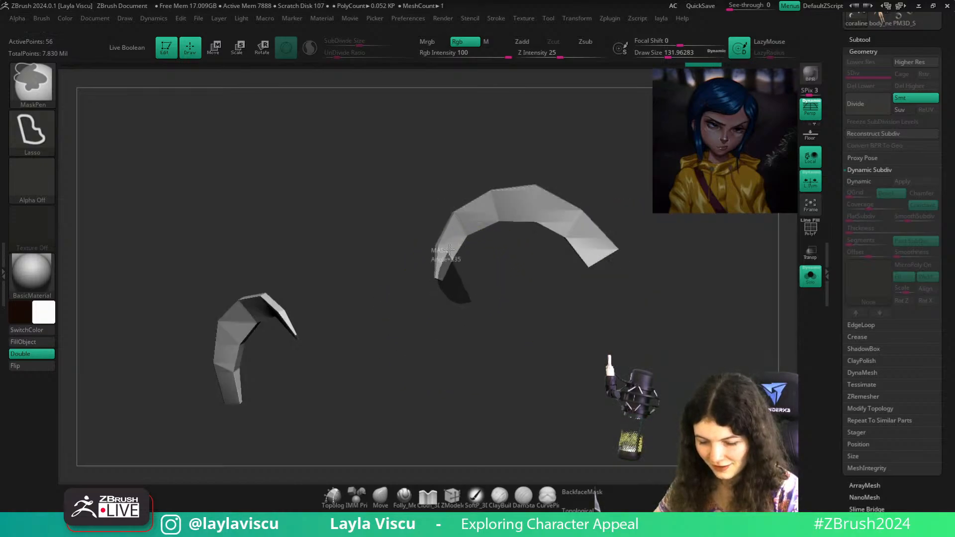
{"action": "mouse_move", "coordinate": [481, 217]}
{"action": "left_mouse_down", "text": "ctrl"}
{"action": "mouse_move", "coordinate": [540, 298]}
{"action": "mouse_move", "coordinate": [612, 313]}
{"action": "mouse_move", "coordinate": [606, 319]}
{"action": "left_mouse_up", "text": "ctrl"}
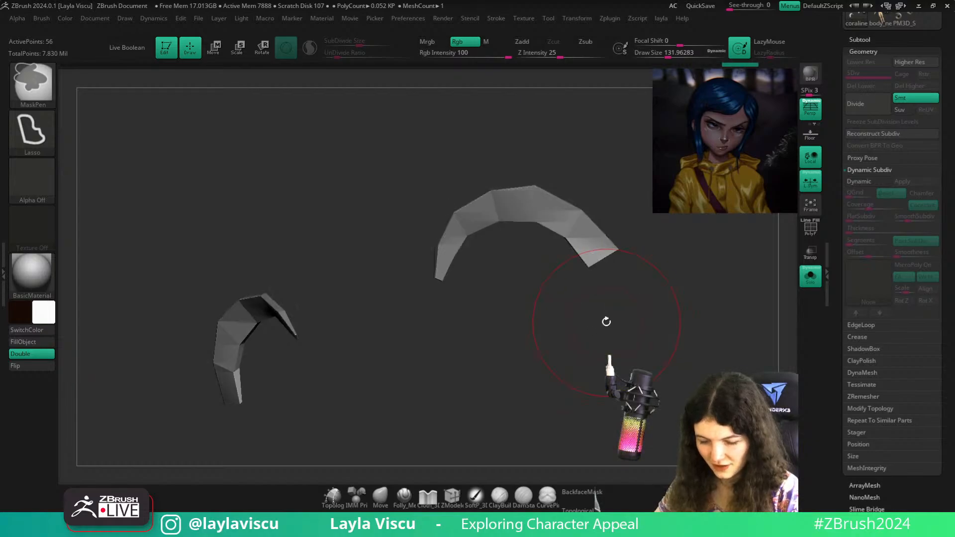
Scale the unmasked part of the eyelashes vertically and lower it slightly with the gizmo to slim the lashes
{"action": "key", "text": "w"}
{"action": "left_click_drag", "start_coordinate": [532, 213], "coordinate": [552, 267]}
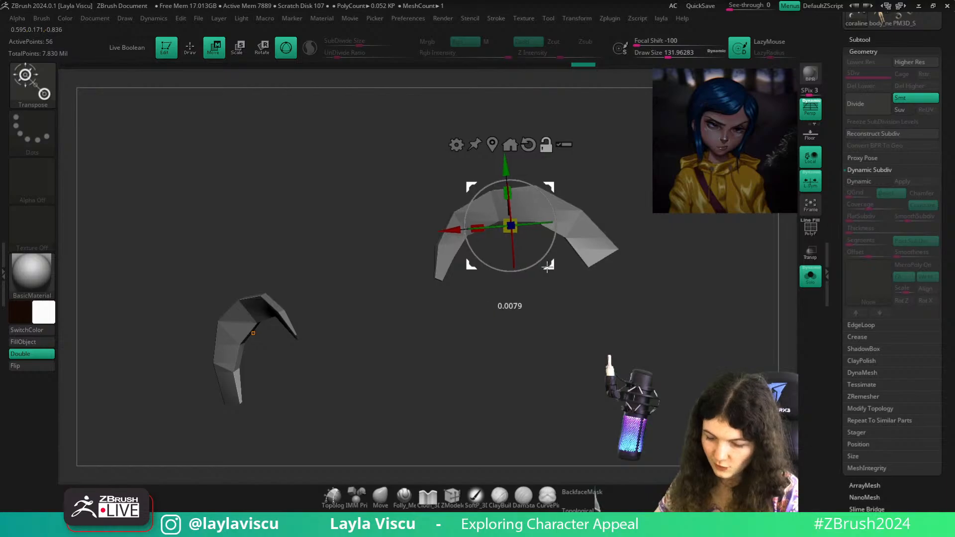
{"action": "left_click_drag", "start_coordinate": [507, 193], "coordinate": [513, 225]}
{"action": "key", "text": "ctrl+z"}
{"action": "left_click", "coordinate": [565, 305], "text": "ctrl"}
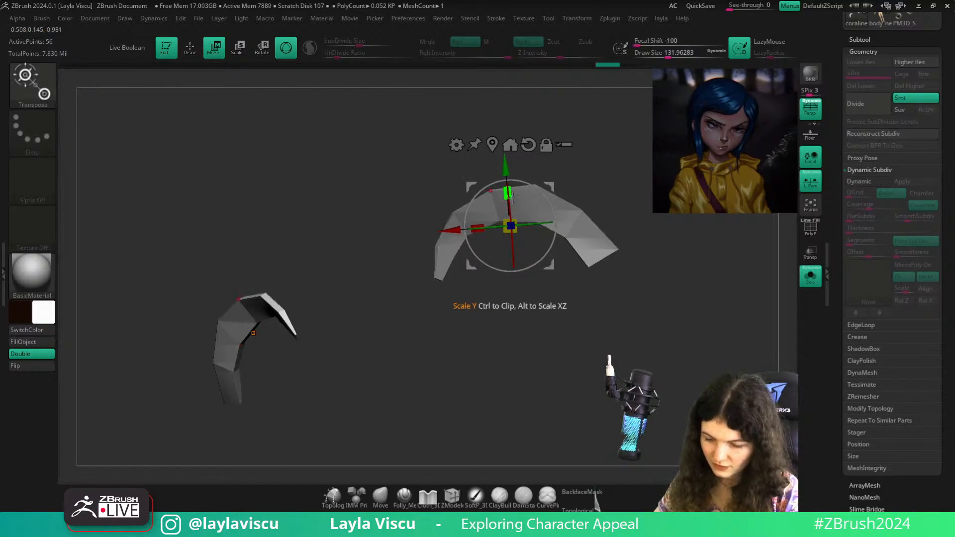
{"action": "left_click_drag", "start_coordinate": [508, 193], "coordinate": [515, 219]}
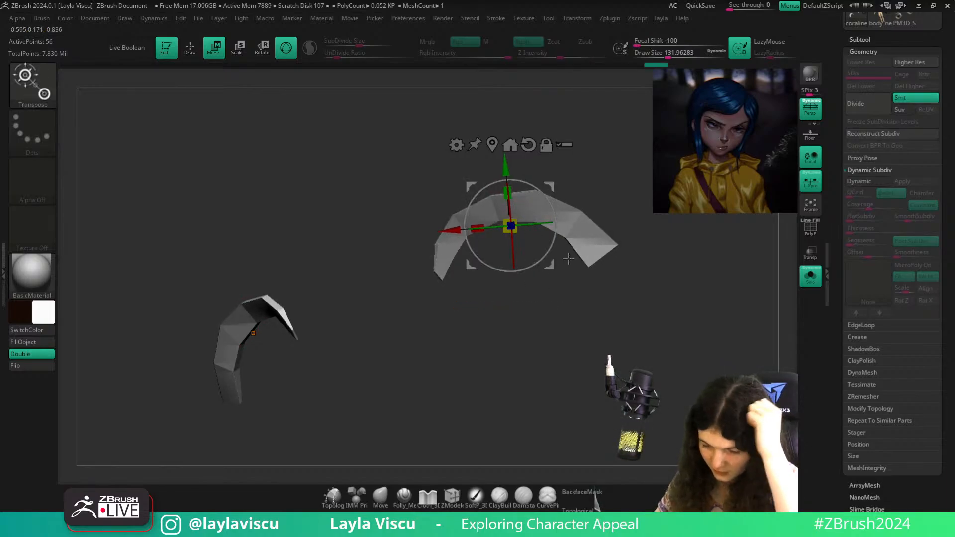
{"action": "left_click_drag", "start_coordinate": [505, 167], "coordinate": [506, 174]}
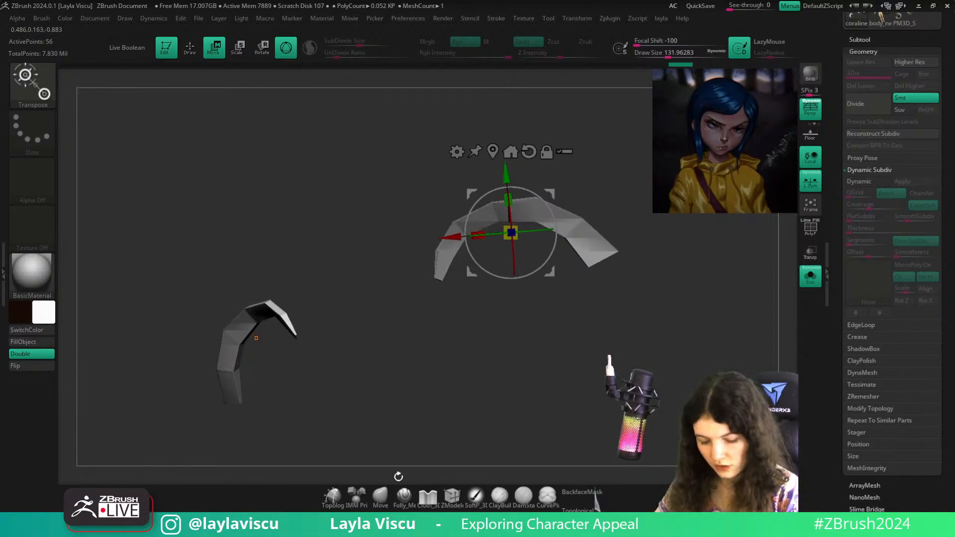
Turn on dynamic subdivision for the eyelashes with the Move brush active, and show the whole bust again
{"action": "left_click", "coordinate": [381, 496]}
{"action": "right_click_drag", "start_coordinate": [658, 364], "coordinate": [631, 354], "text": "ctrl"}
{"action": "key", "text": "d"}
{"action": "left_click", "coordinate": [814, 282]}
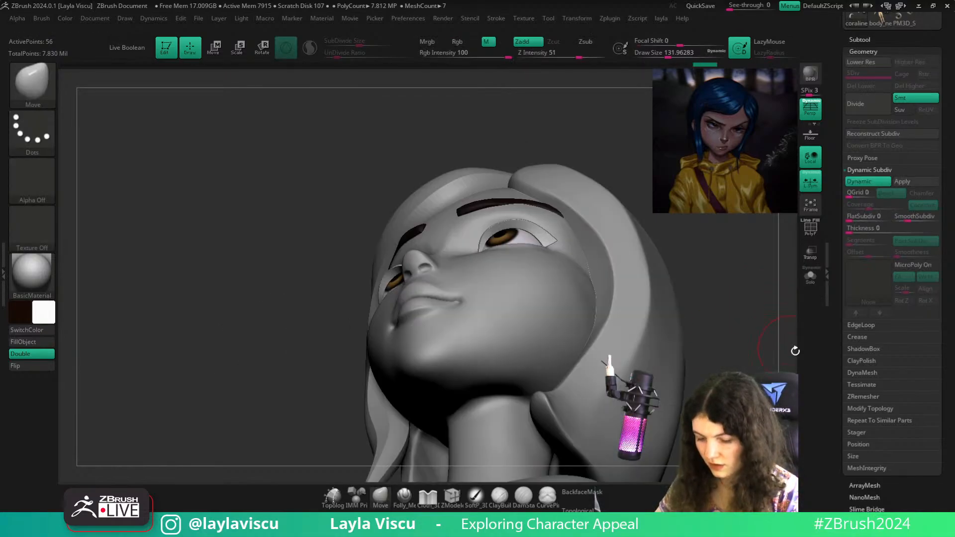
{"action": "mouse_move", "coordinate": [794, 352]}
{"action": "right_mouse_down"}
{"action": "mouse_move", "coordinate": [758, 376]}
{"action": "mouse_move", "coordinate": [739, 359]}
{"action": "right_mouse_up"}
{"action": "right_click_drag", "start_coordinate": [548, 216], "coordinate": [681, 282], "text": "ctrl"}
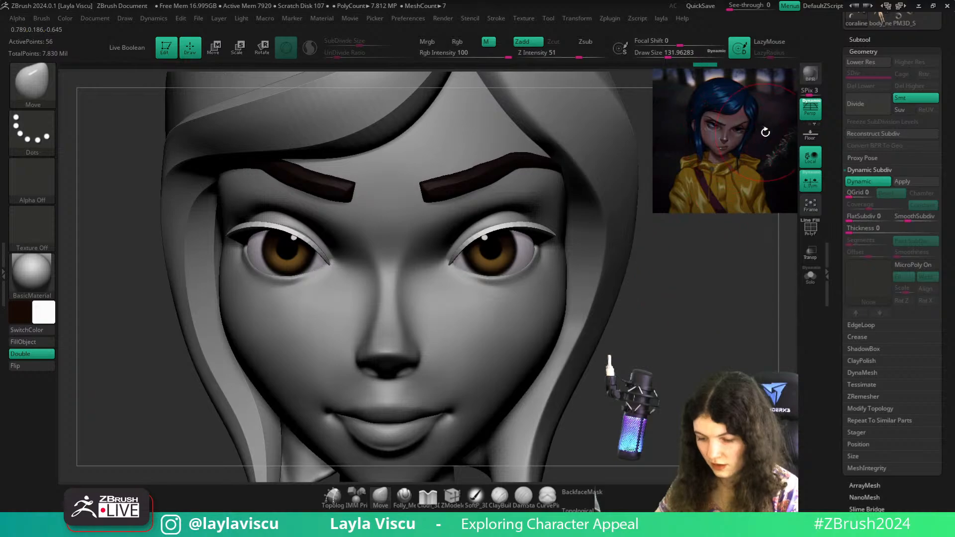
Fill the eyelashes with a near-black colour
{"action": "key", "text": "c"}
{"action": "left_click", "coordinate": [20, 312]}
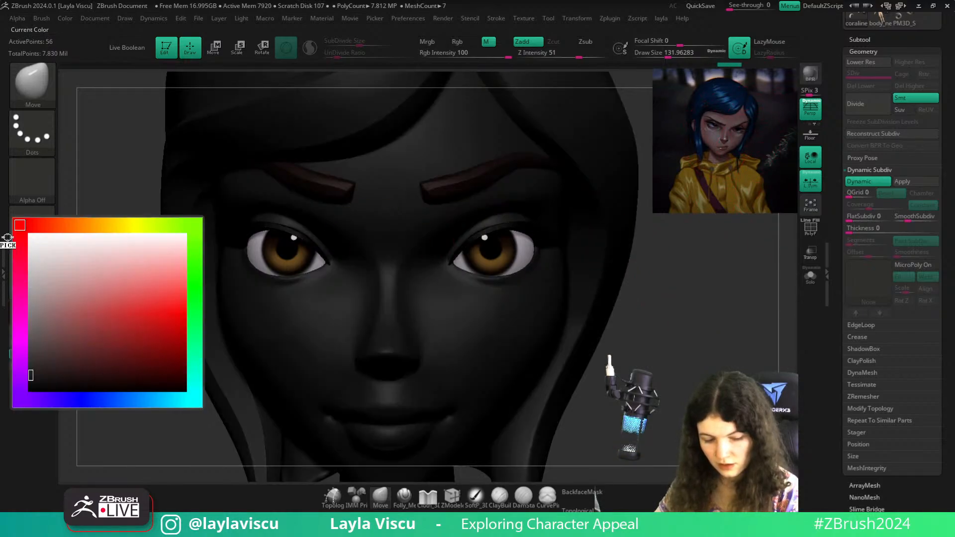
{"action": "right_click_drag", "start_coordinate": [562, 372], "coordinate": [477, 269], "text": "ctrl"}
{"action": "right_click_drag", "start_coordinate": [705, 322], "coordinate": [542, 203], "text": "alt"}
{"action": "right_click_drag", "start_coordinate": [453, 173], "coordinate": [617, 212], "text": "ctrl"}
{"action": "key", "text": "s"}
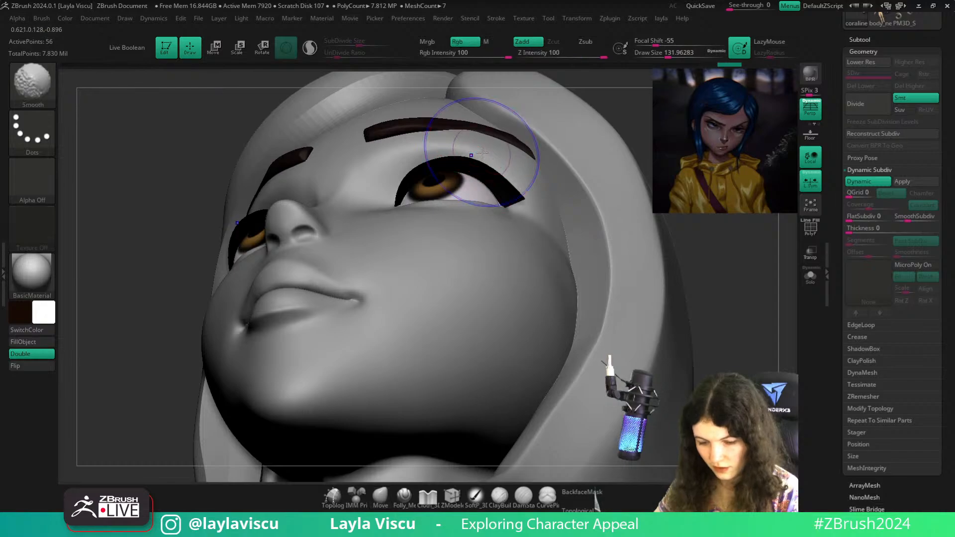
Show the polygroup colours on the eyelashes and apply their dynamic subdivision as real subdivision levels
{"action": "key", "text": "shift+f"}
{"action": "key", "text": "shift+f"}
{"action": "key", "text": "shift+f"}
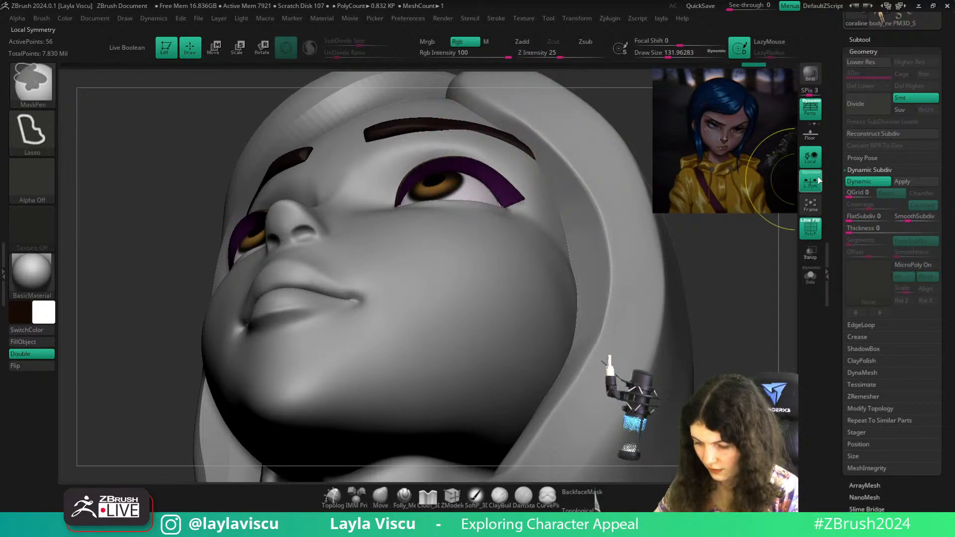
{"action": "left_click", "coordinate": [483, 162], "text": "alt"}
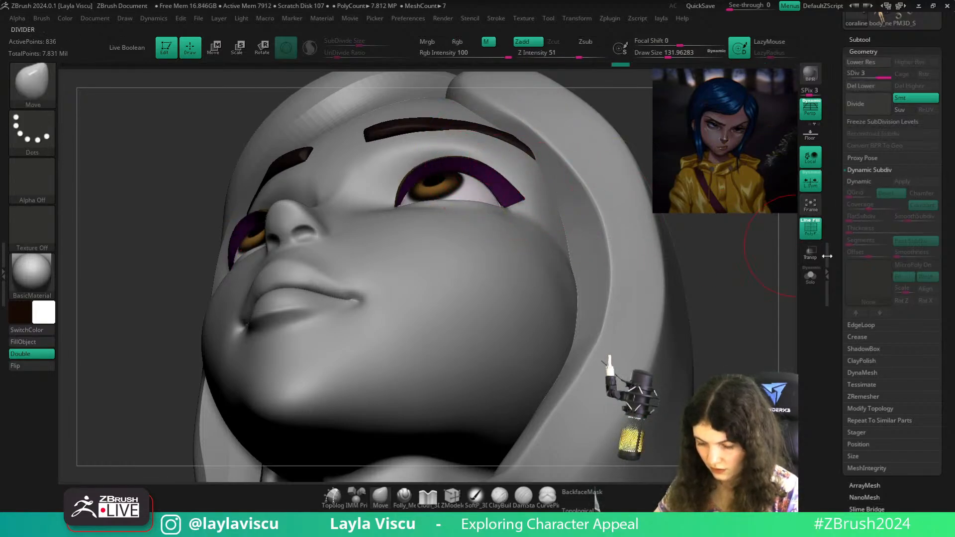
{"action": "left_click", "coordinate": [811, 274]}
{"action": "left_click", "coordinate": [812, 273]}
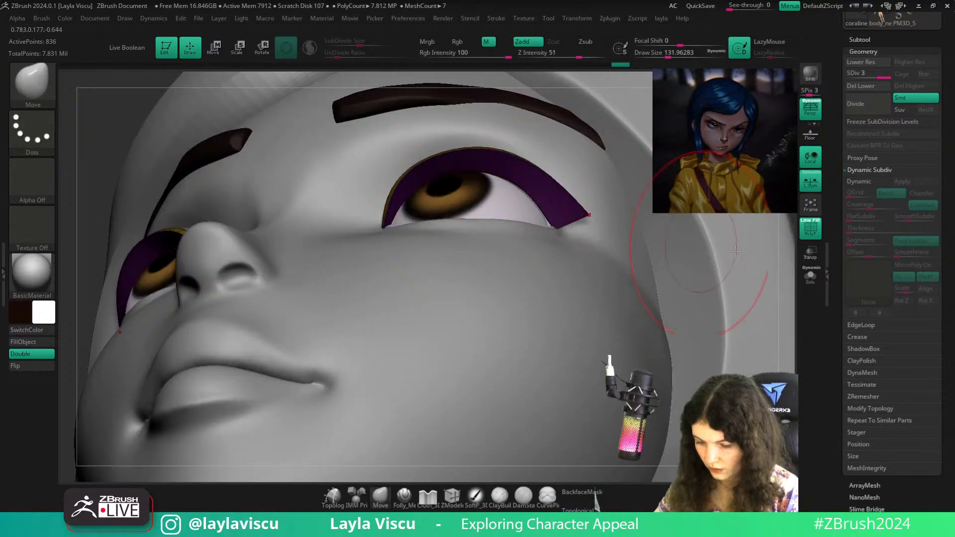
Mask the lower edge of the isolated eyelashes at subdivision level 2 and scale the rest vertically with the gizmo
{"action": "left_click", "coordinate": [810, 275]}
{"action": "key", "text": "shift+d"}
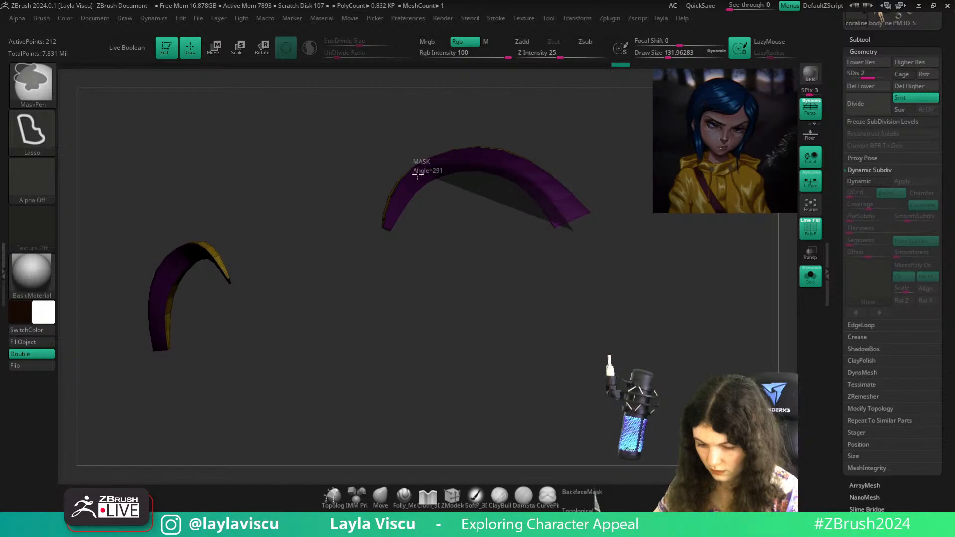
{"action": "key", "text": "shift+d"}
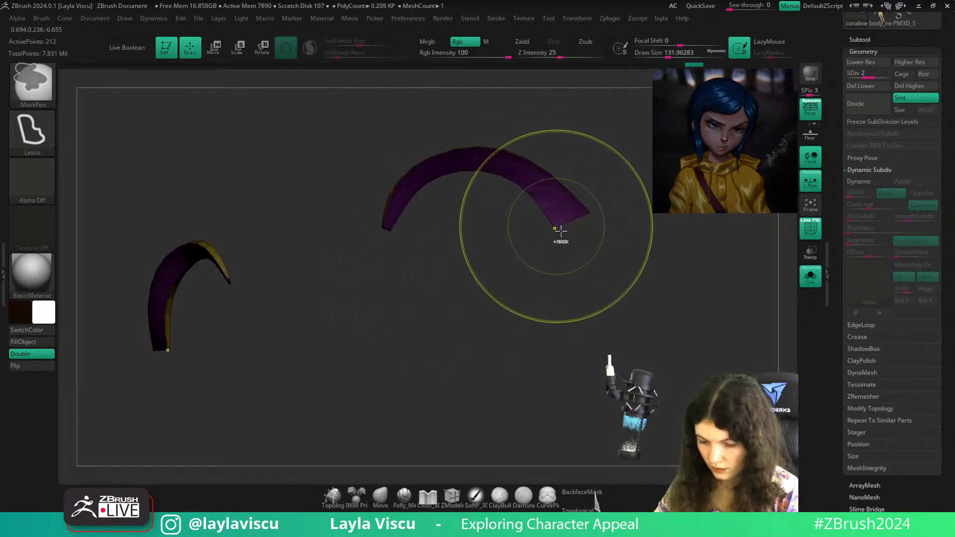
{"action": "key", "text": "w"}
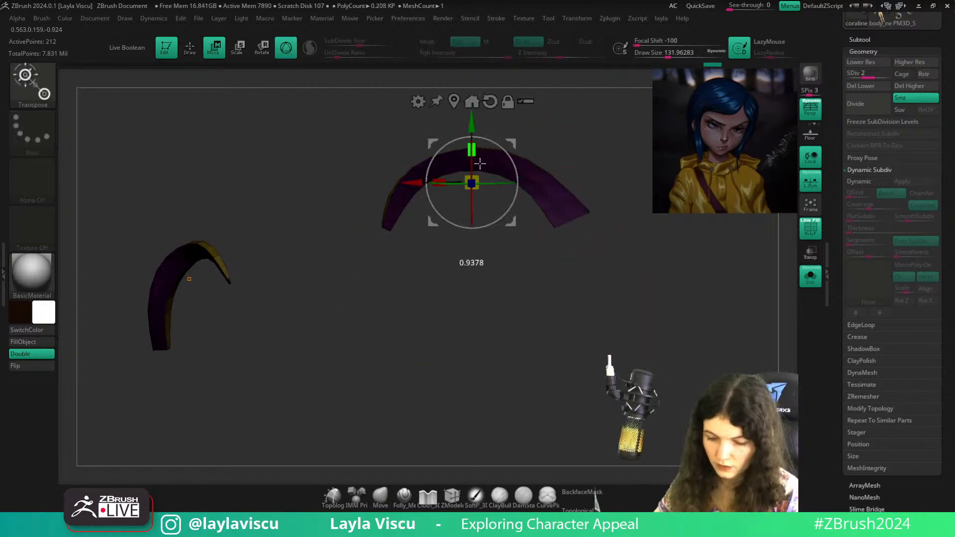
{"action": "key", "text": "q"}
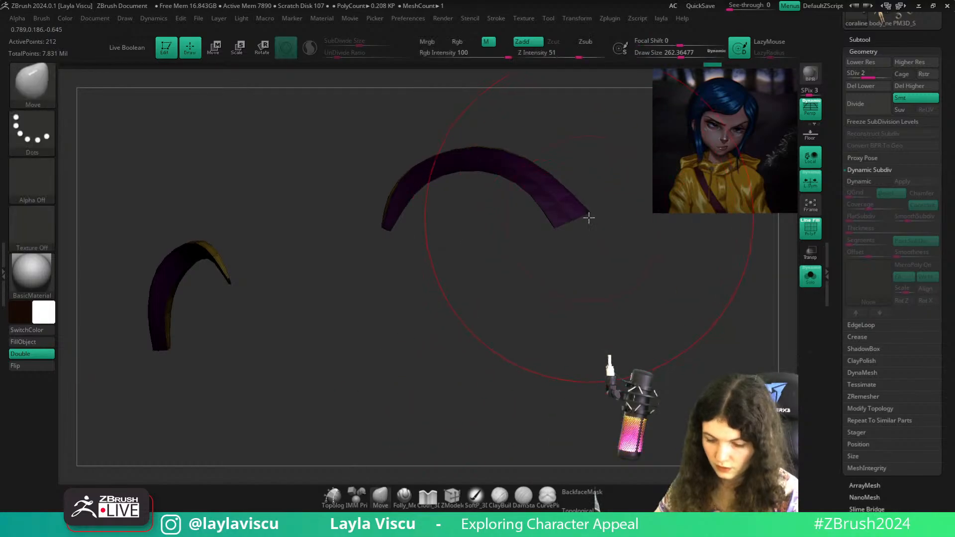
Refine the ends and arch of the eyelashes with the Move brush at draw sizes of about 262 and 154
{"action": "left_click_drag", "start_coordinate": [588, 215], "coordinate": [572, 217]}
{"action": "key", "text": "s"}
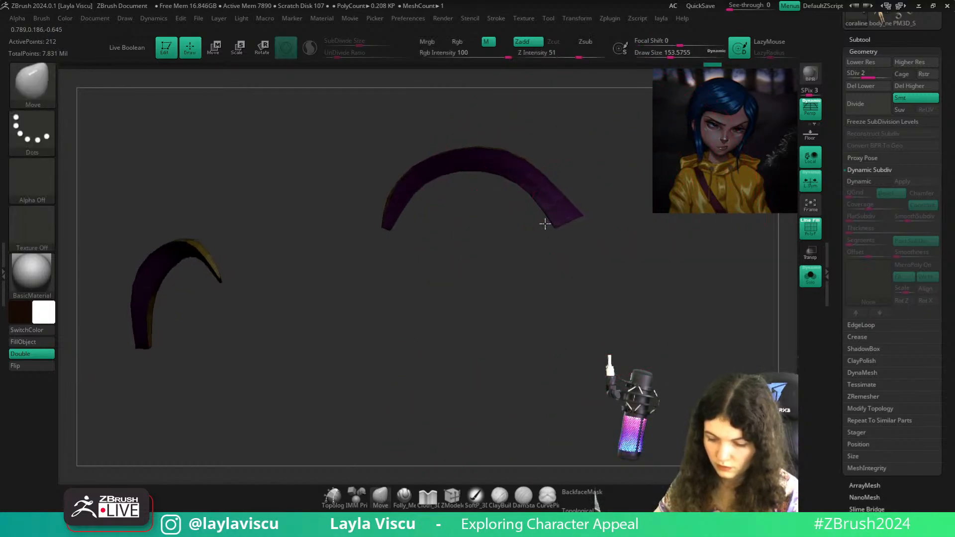
{"action": "left_click_drag", "start_coordinate": [422, 228], "coordinate": [397, 203]}
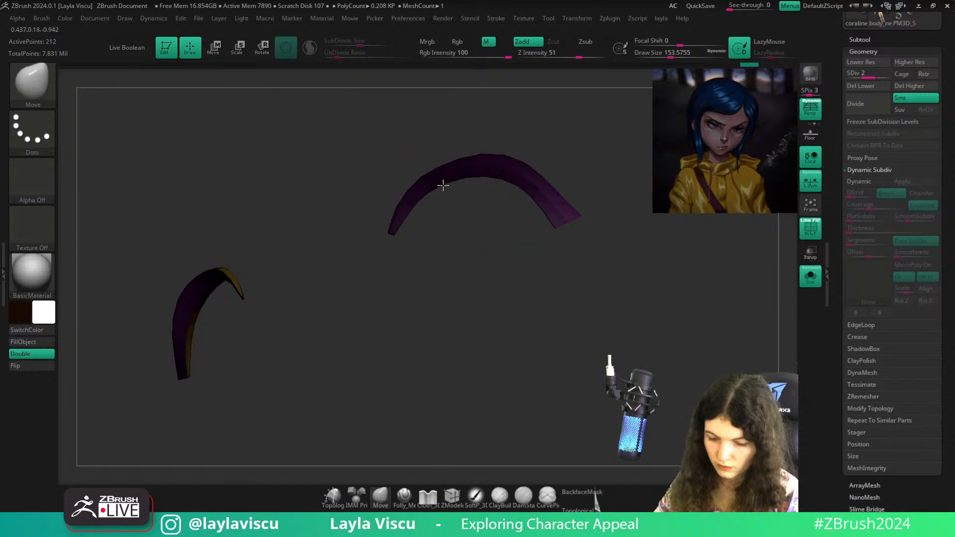
{"action": "left_click_drag", "start_coordinate": [488, 172], "coordinate": [517, 191]}
{"action": "key", "text": "ctrl+d"}
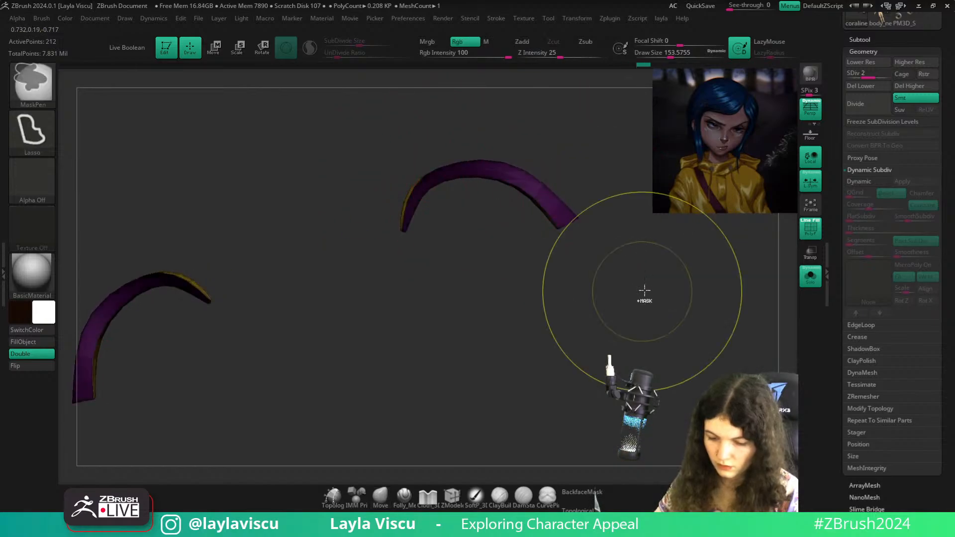
Show all subtools again, hide the polygroup wireframe and check the finished eyelashes on the bust from the front
{"action": "left_click", "coordinate": [811, 281]}
{"action": "key", "text": "shift+f"}
{"action": "right_click_drag", "start_coordinate": [605, 251], "coordinate": [674, 248], "text": "ctrl"}
{"action": "left_click_drag", "start_coordinate": [673, 248], "coordinate": [684, 332], "text": "shift"}
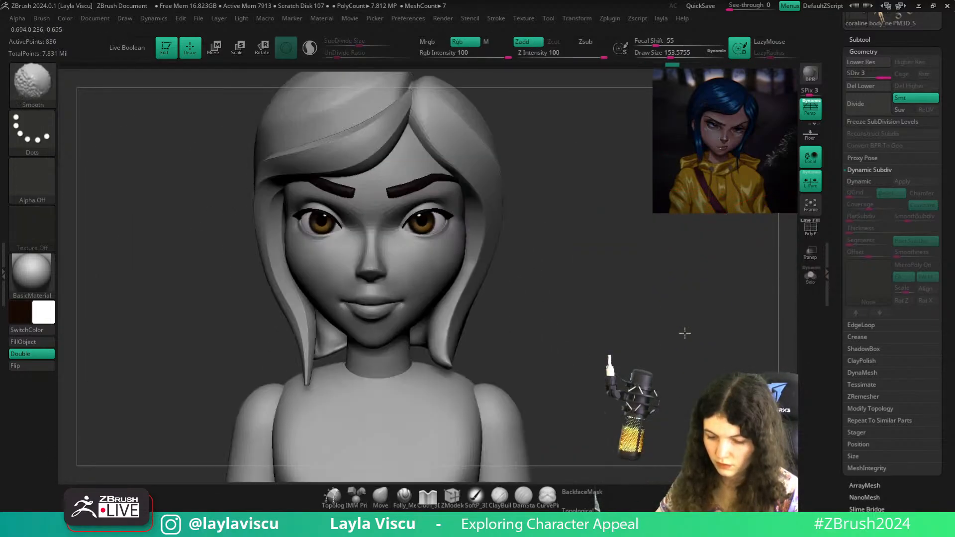
{"action": "mouse_move", "coordinate": [627, 235]}
{"action": "right_mouse_down", "text": "ctrl"}
{"action": "mouse_move", "coordinate": [586, 220]}
{"action": "mouse_move", "coordinate": [565, 235]}
{"action": "mouse_move", "coordinate": [593, 286]}
{"action": "mouse_move", "coordinate": [566, 261]}
{"action": "right_mouse_up", "text": "ctrl"}
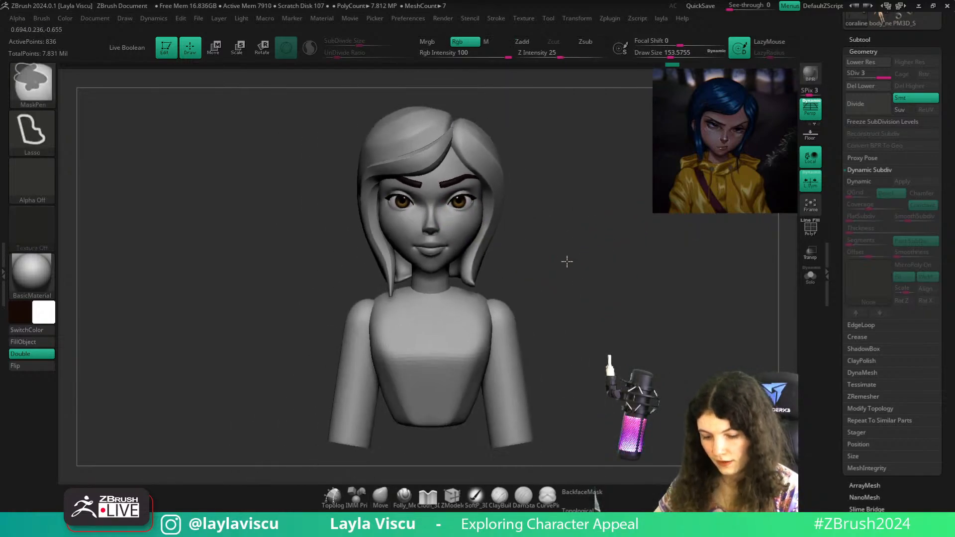
Select the head subtool and turn on AccuCurve for the Move brush
{"action": "left_click", "coordinate": [446, 239], "text": "alt"}
{"action": "right_click_drag", "start_coordinate": [450, 242], "coordinate": [498, 282], "text": "ctrl"}
{"action": "key", "text": "l"}
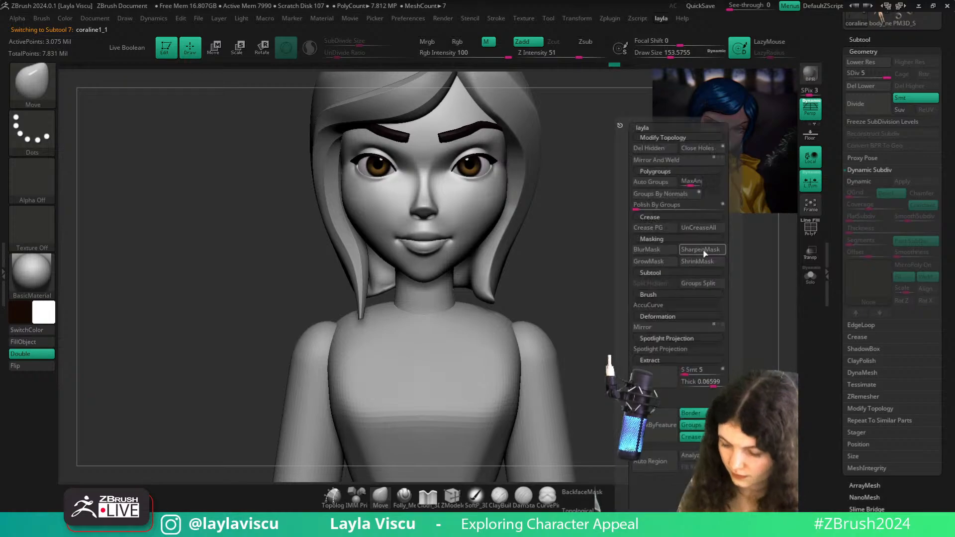
{"action": "left_click", "coordinate": [652, 305]}
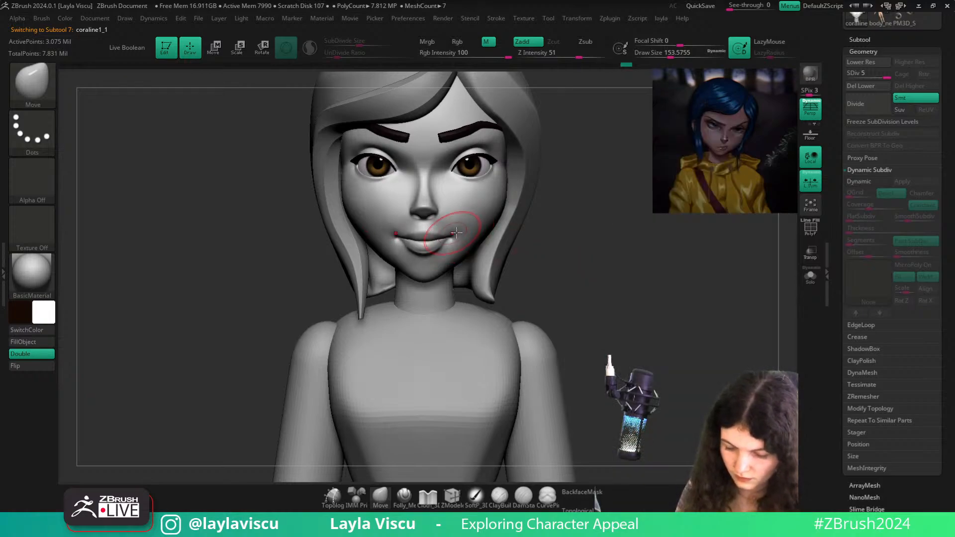
Reshape the chin and jaw in side profile with the Move brush at a draw size of about 251
{"action": "mouse_move", "coordinate": [578, 252]}
{"action": "left_mouse_down", "text": "shift"}
{"action": "mouse_move", "coordinate": [629, 284]}
{"action": "mouse_move", "coordinate": [641, 280]}
{"action": "left_mouse_up", "text": "shift"}
{"action": "key", "text": "space"}
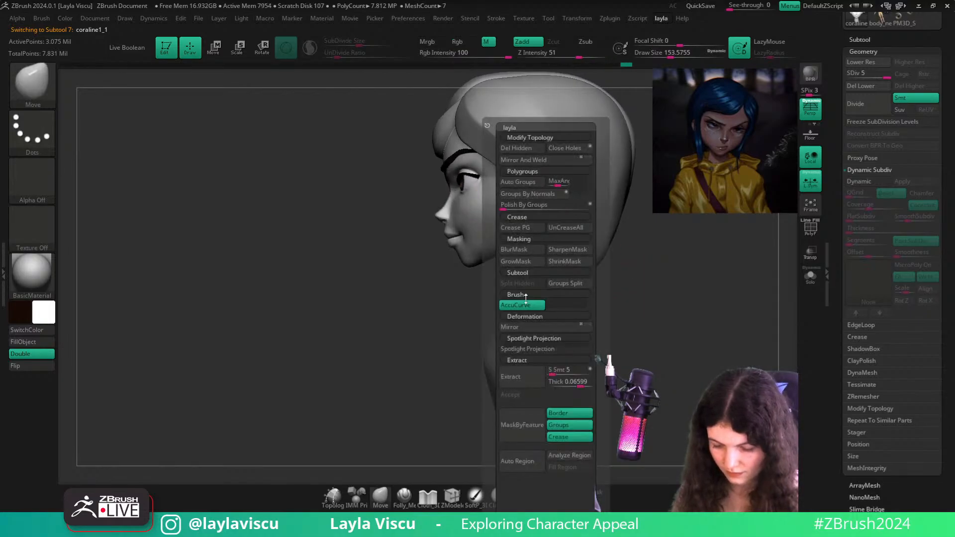
{"action": "key", "text": "s"}
{"action": "left_click_drag", "start_coordinate": [447, 262], "coordinate": [452, 244]}
{"action": "key", "text": "s"}
{"action": "key", "text": "ctrl"}
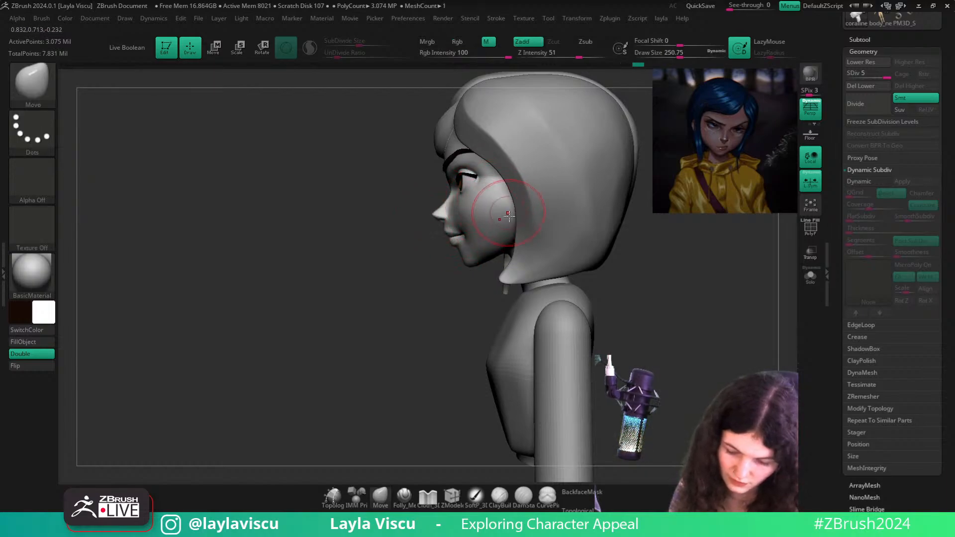
Adjust the cheek and jaw contour from a three-quarter view with the Move brush at a draw size of about 245
{"action": "mouse_move", "coordinate": [465, 273]}
{"action": "left_mouse_down"}
{"action": "mouse_move", "coordinate": [455, 370]}
{"action": "mouse_move", "coordinate": [513, 359]}
{"action": "left_mouse_up"}
{"action": "key", "text": "s"}
{"action": "left_click_drag", "start_coordinate": [507, 293], "coordinate": [503, 293]}
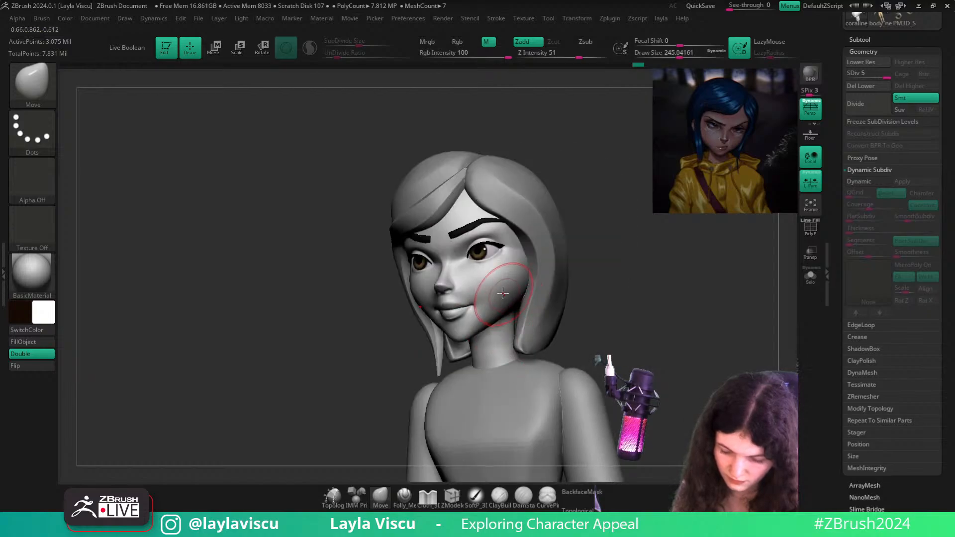
Select the back hair subtool and adjust the hair's outer silhouette beside the temple with the Move brush at a draw size of about 525
{"action": "left_click_drag", "start_coordinate": [622, 277], "coordinate": [626, 288], "text": "shift"}
{"action": "mouse_move", "coordinate": [626, 288]}
{"action": "right_mouse_down", "text": "ctrl"}
{"action": "mouse_move", "coordinate": [608, 259]}
{"action": "mouse_move", "coordinate": [599, 271]}
{"action": "right_mouse_up", "text": "ctrl"}
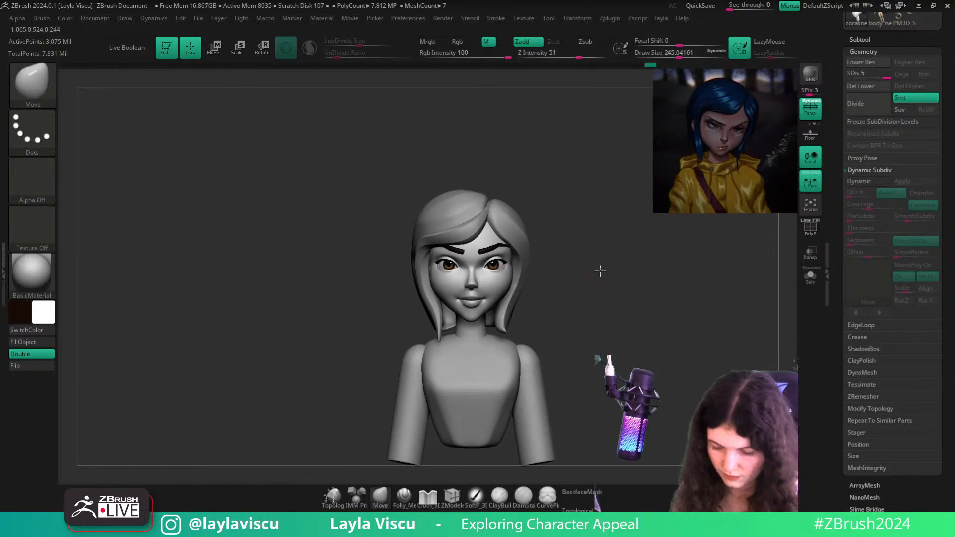
{"action": "left_click_drag", "start_coordinate": [582, 268], "coordinate": [589, 234], "text": "alt"}
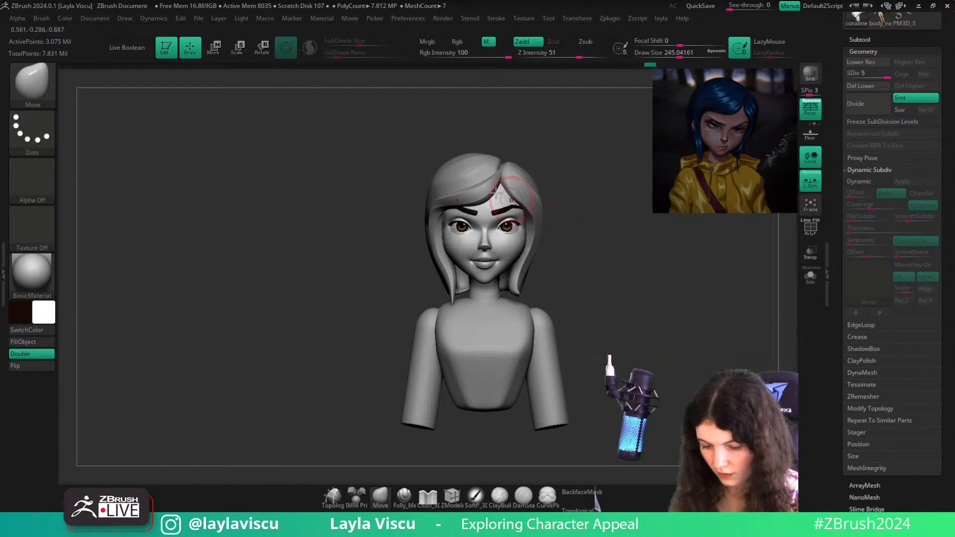
{"action": "left_click", "coordinate": [448, 202], "text": "alt"}
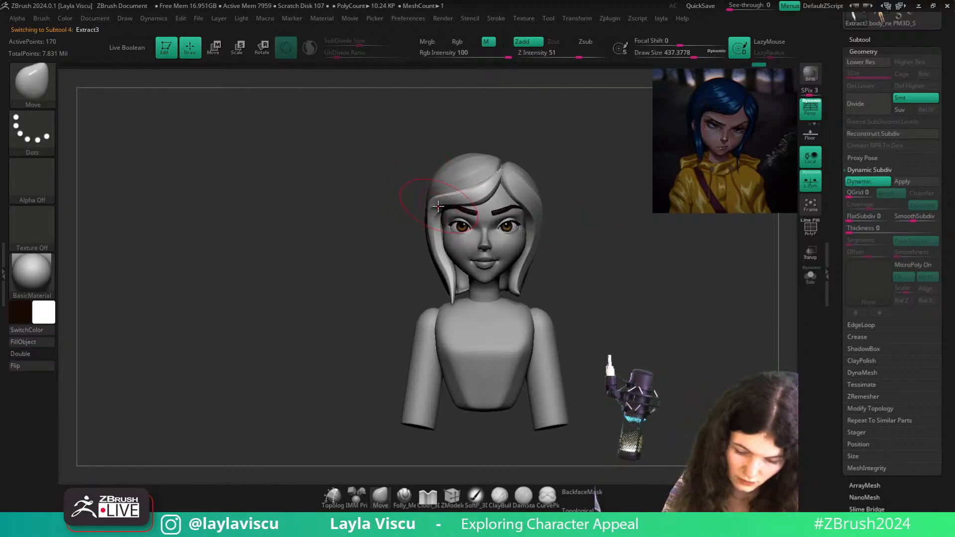
{"action": "left_click", "coordinate": [430, 202], "text": "alt"}
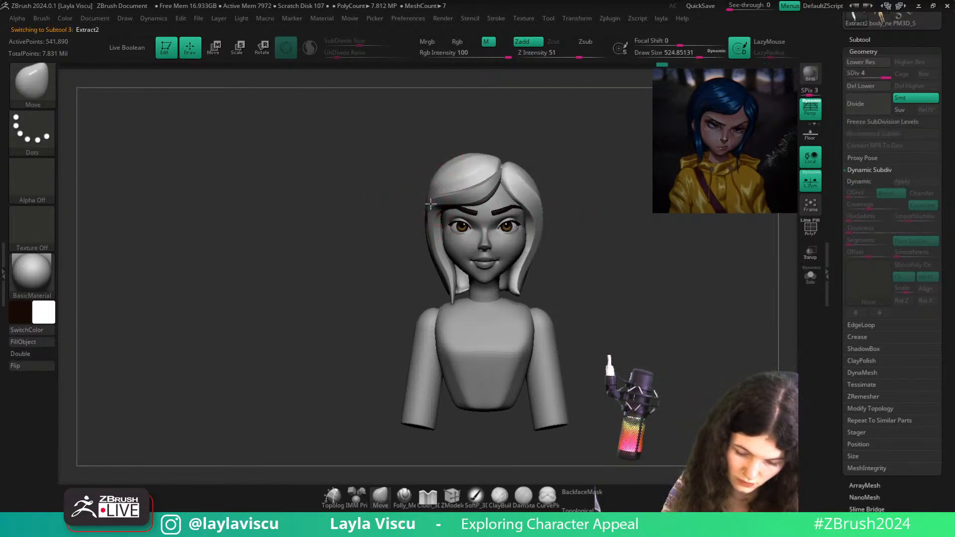
{"action": "left_click_drag", "start_coordinate": [427, 166], "coordinate": [424, 203]}
{"action": "left_click_drag", "start_coordinate": [516, 170], "coordinate": [615, 254]}
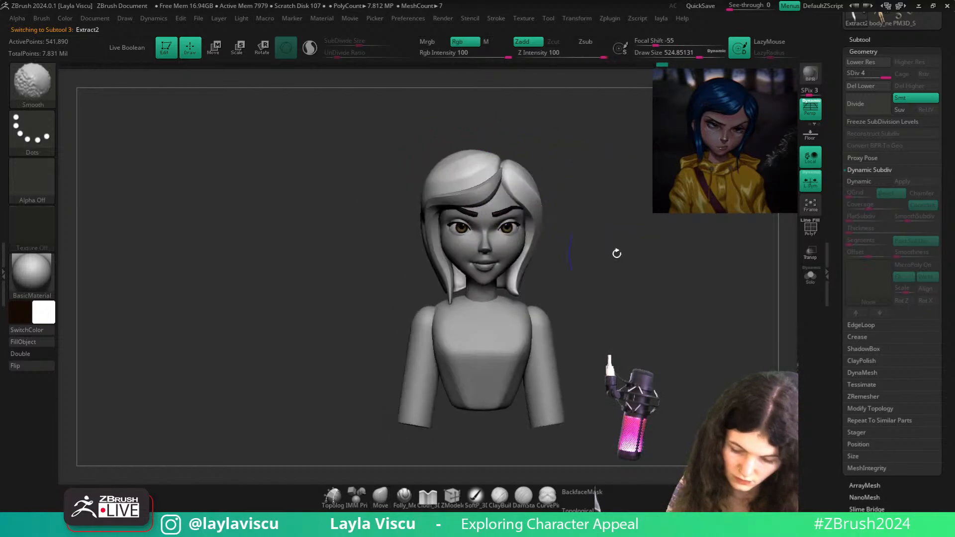
Select the front hair subtool and reshape the long strand beside the face with the Move brush, undoing the last stroke made on it
{"action": "left_click", "coordinate": [438, 242], "text": "alt"}
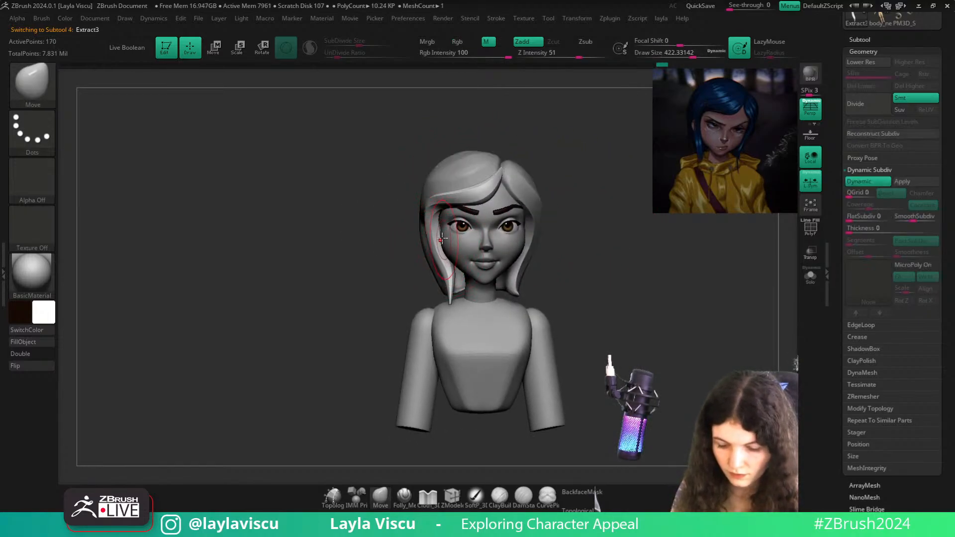
{"action": "left_click_drag", "start_coordinate": [601, 203], "coordinate": [653, 257]}
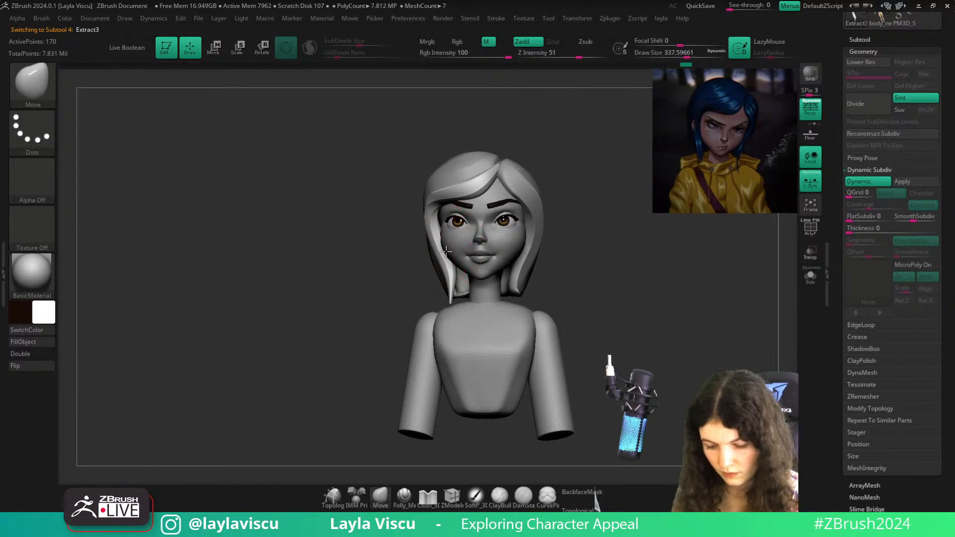
{"action": "key", "text": "s"}
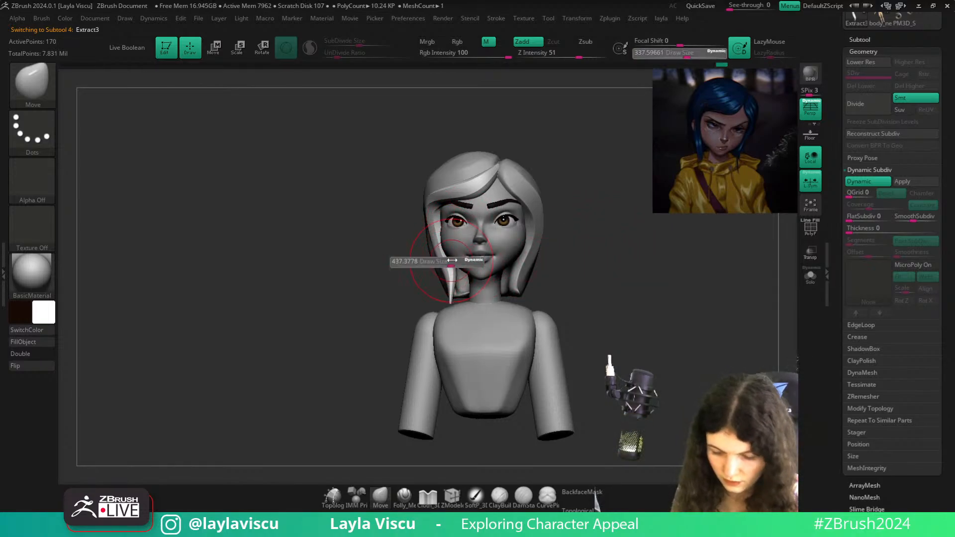
{"action": "left_click_drag", "start_coordinate": [438, 260], "coordinate": [446, 260]}
{"action": "mouse_move", "coordinate": [616, 262]}
{"action": "left_mouse_down"}
{"action": "mouse_move", "coordinate": [537, 249]}
{"action": "mouse_move", "coordinate": [449, 263]}
{"action": "left_mouse_up"}
{"action": "key", "text": "ctrl+z"}
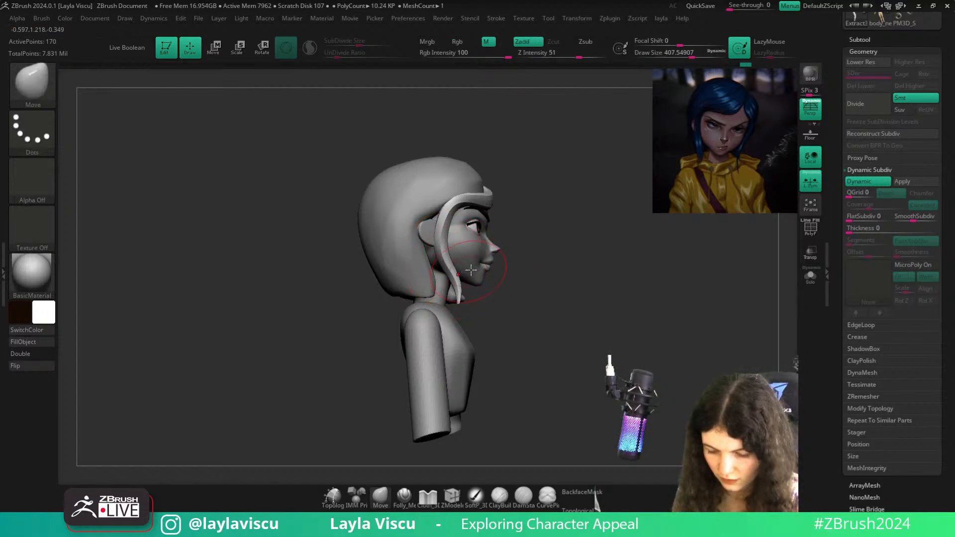
{"action": "mouse_move", "coordinate": [586, 214]}
{"action": "left_mouse_down"}
{"action": "mouse_move", "coordinate": [556, 214]}
{"action": "mouse_move", "coordinate": [646, 245]}
{"action": "mouse_move", "coordinate": [589, 244]}
{"action": "mouse_move", "coordinate": [597, 243]}
{"action": "left_mouse_up"}
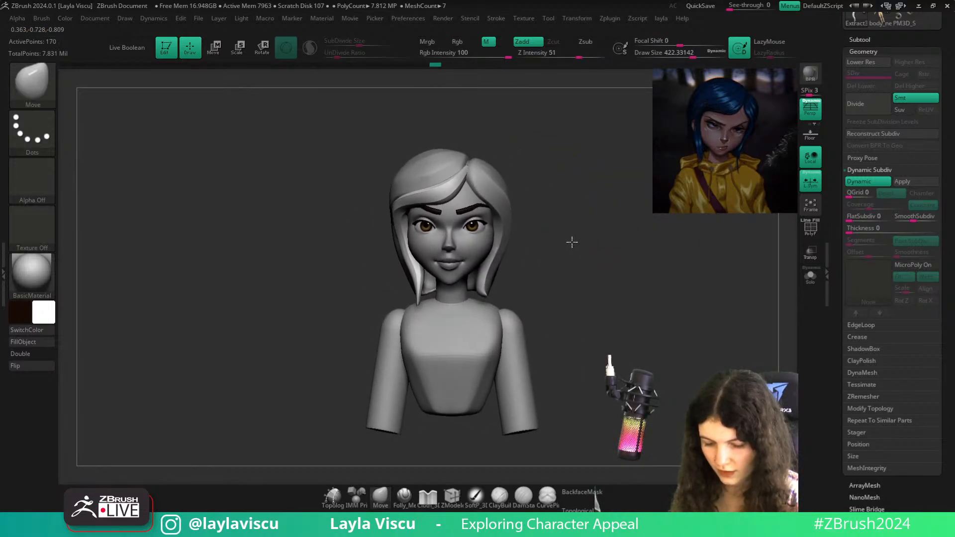
{"action": "scroll", "coordinate": [403, 245], "scroll_direction": "up", "scroll_amount": 2}
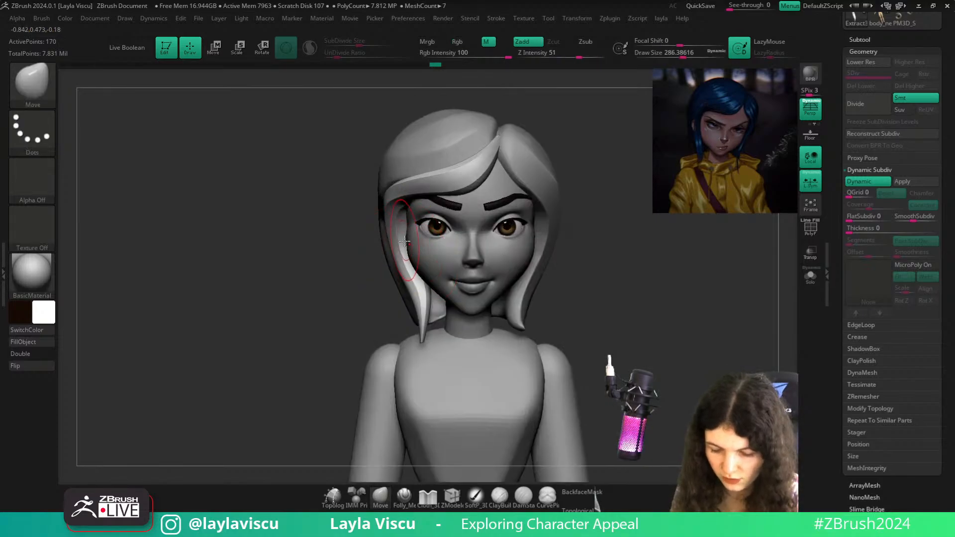
{"action": "scroll", "coordinate": [601, 222], "scroll_direction": "down", "scroll_amount": 2}
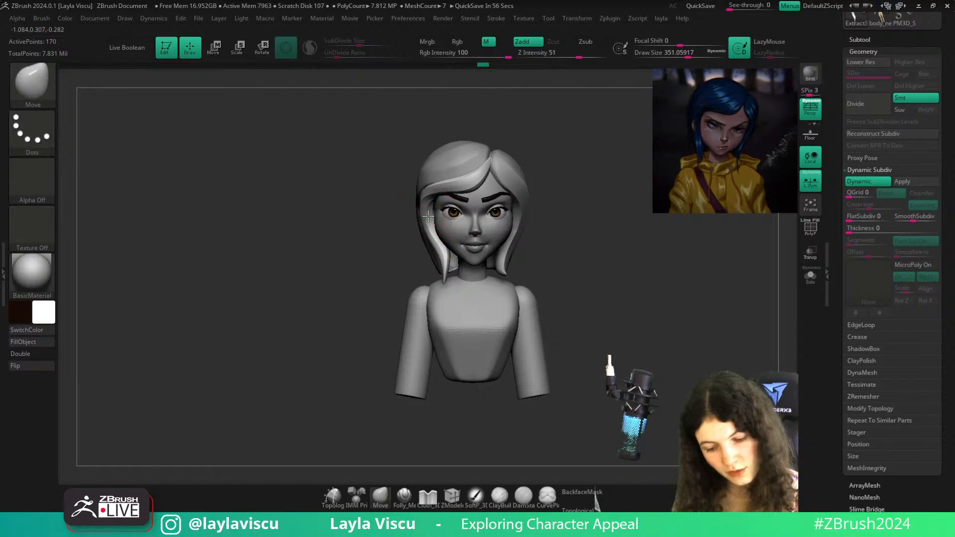
{"action": "mouse_move", "coordinate": [615, 244]}
{"action": "right_mouse_down", "text": "alt"}
{"action": "mouse_move", "coordinate": [624, 277]}
{"action": "mouse_move", "coordinate": [612, 302]}
{"action": "right_mouse_up", "text": "alt"}
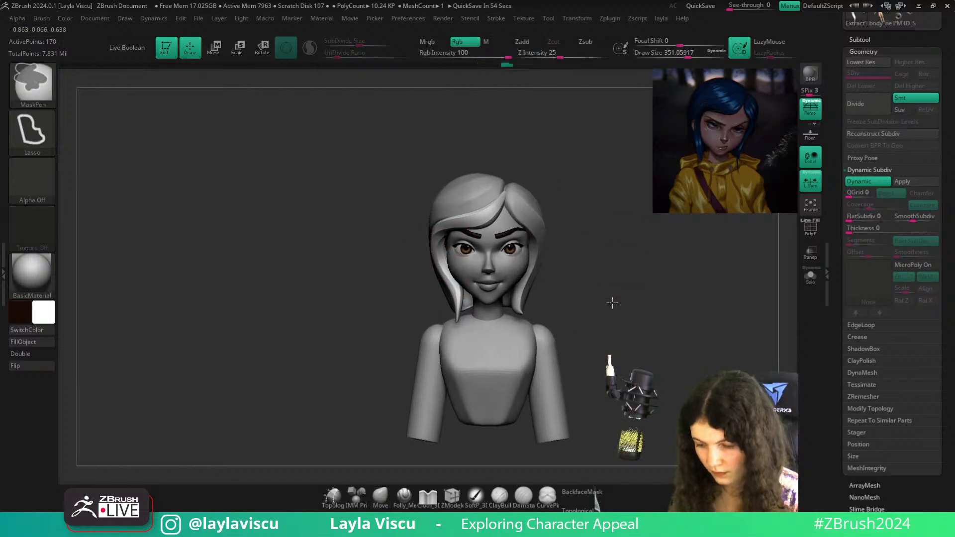
Select the eyebrow subtool and sharpen the brows with the Pinch brush at a draw size of about 154
{"action": "left_click", "coordinate": [600, 252], "text": "alt"}
{"action": "key", "text": "b"}
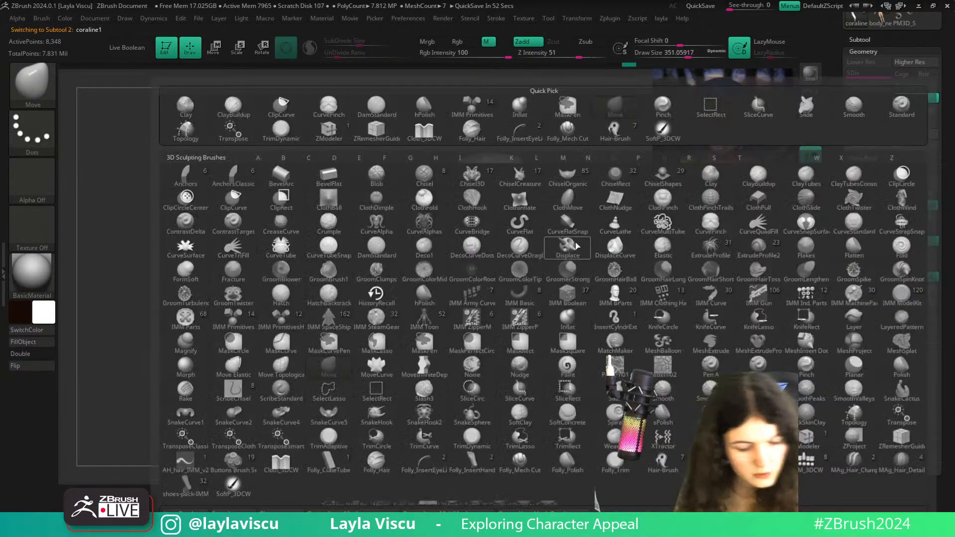
{"action": "key", "text": "p"}
{"action": "key", "text": "i"}
{"action": "right_click_drag", "start_coordinate": [598, 232], "coordinate": [575, 214]}
{"action": "key", "text": "s"}
{"action": "left_click_drag", "start_coordinate": [605, 229], "coordinate": [553, 225]}
{"action": "right_click_drag", "start_coordinate": [540, 220], "coordinate": [541, 249], "text": "ctrl"}
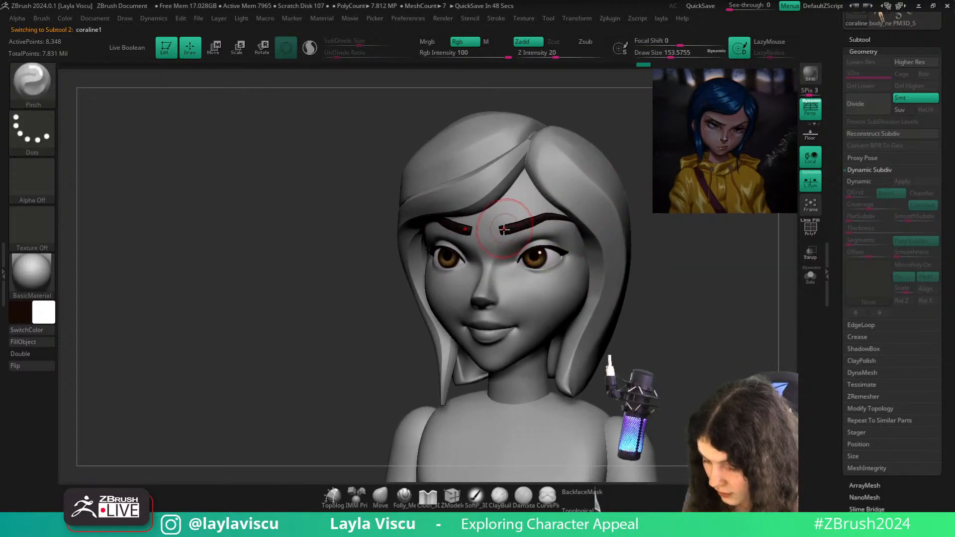
{"action": "left_click_drag", "start_coordinate": [511, 227], "coordinate": [558, 215]}
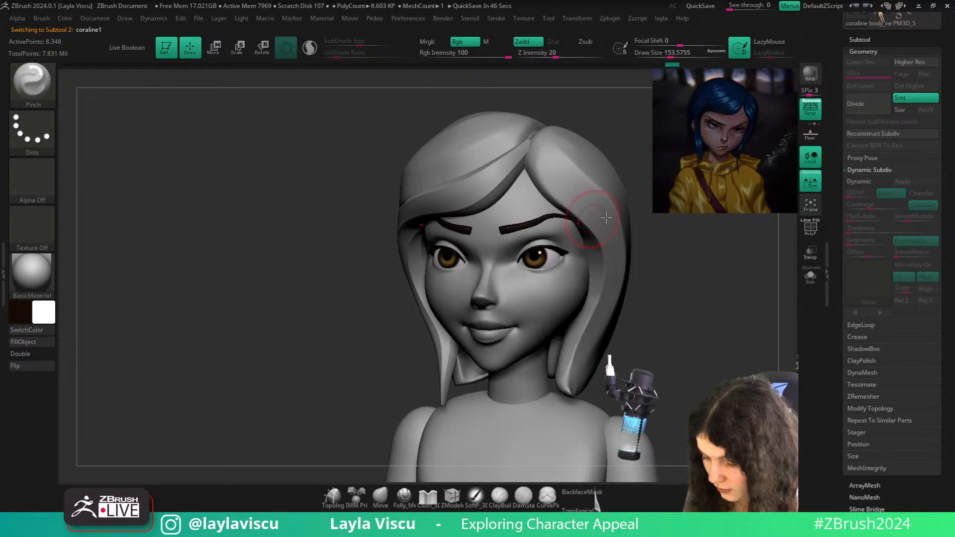
Sample the dark blue of the hair in the reference image and fill the eyebrows with it
{"action": "mouse_move", "coordinate": [700, 253]}
{"action": "right_mouse_down", "text": "shift"}
{"action": "mouse_move", "coordinate": [691, 285]}
{"action": "mouse_move", "coordinate": [628, 250]}
{"action": "right_mouse_up", "text": "shift"}
{"action": "mouse_move", "coordinate": [628, 251]}
{"action": "right_mouse_down"}
{"action": "mouse_move", "coordinate": [584, 216]}
{"action": "mouse_move", "coordinate": [595, 259]}
{"action": "right_mouse_up"}
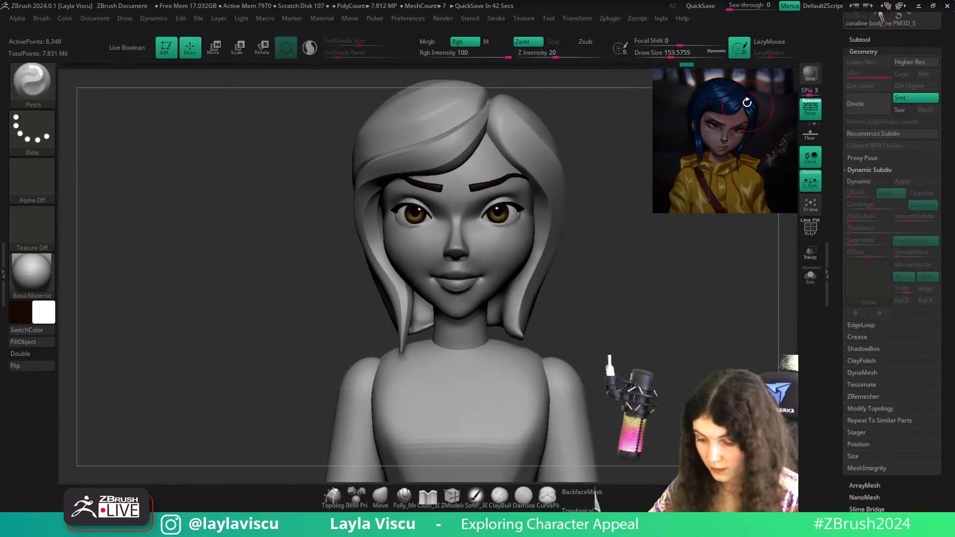
{"action": "key", "text": "c"}
{"action": "key", "text": "z"}
{"action": "key", "text": "c"}
{"action": "key", "text": "z"}
{"action": "left_click", "coordinate": [43, 341]}
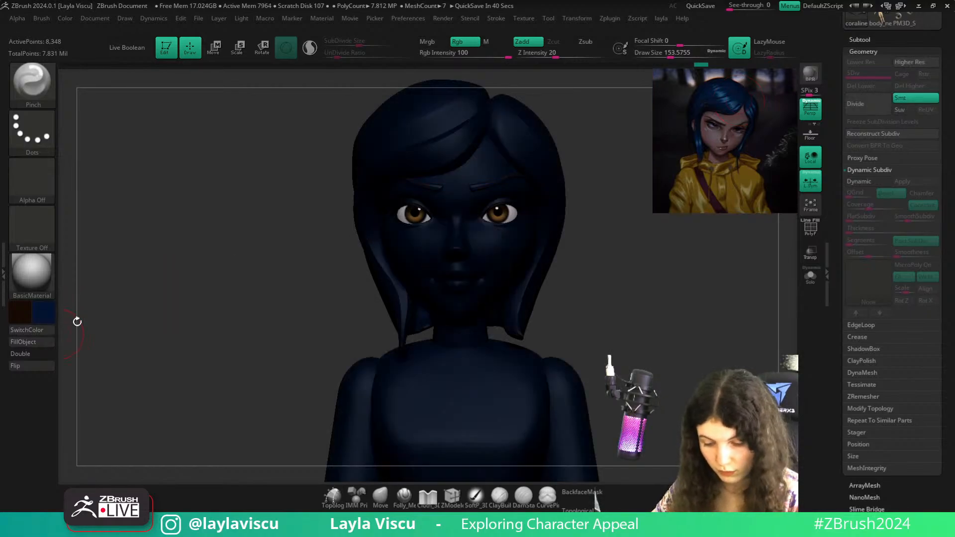
Reset the active color to white and check the blue eyebrows on the full bust
{"action": "left_click", "coordinate": [44, 314]}
{"action": "left_click_drag", "start_coordinate": [47, 258], "coordinate": [21, 222]}
{"action": "right_click_drag", "start_coordinate": [264, 171], "coordinate": [223, 192], "text": "ctrl"}
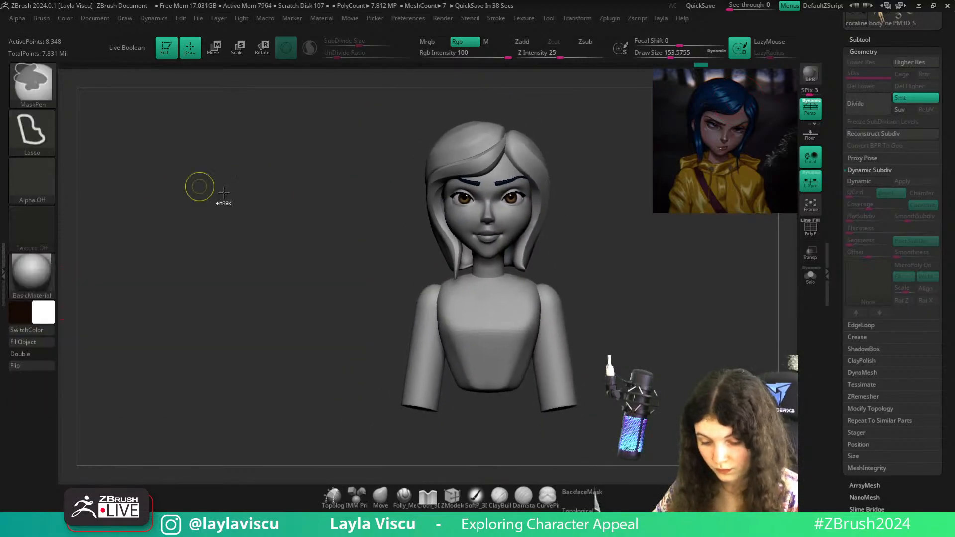
{"action": "right_click_drag", "start_coordinate": [539, 199], "coordinate": [614, 262], "text": "ctrl"}
Sample the reference's hair blue again, switch the material to SkinShade4 and fill both hair subtools with the blue
{"action": "key", "text": "z"}
{"action": "key", "text": "c"}
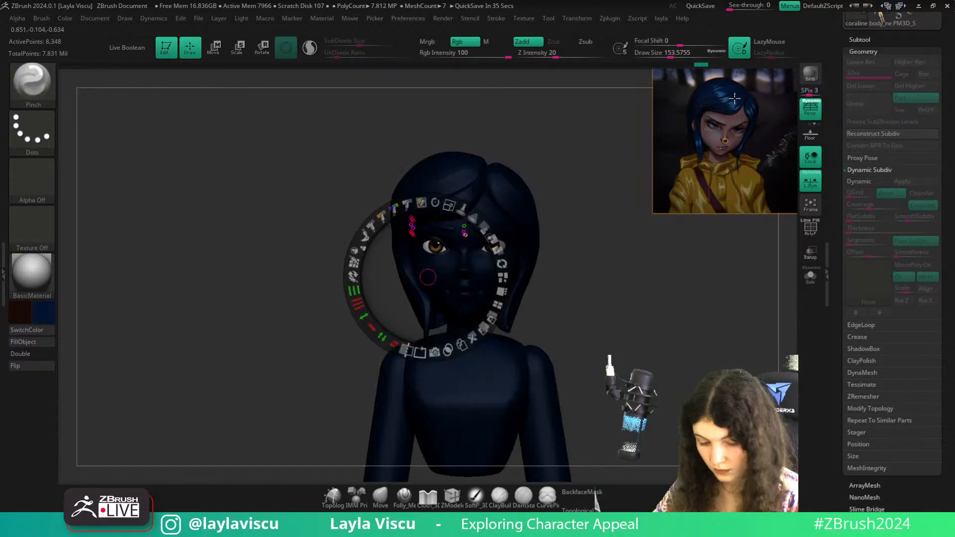
{"action": "key", "text": "z"}
{"action": "key", "text": "m"}
{"action": "left_click", "coordinate": [397, 211]}
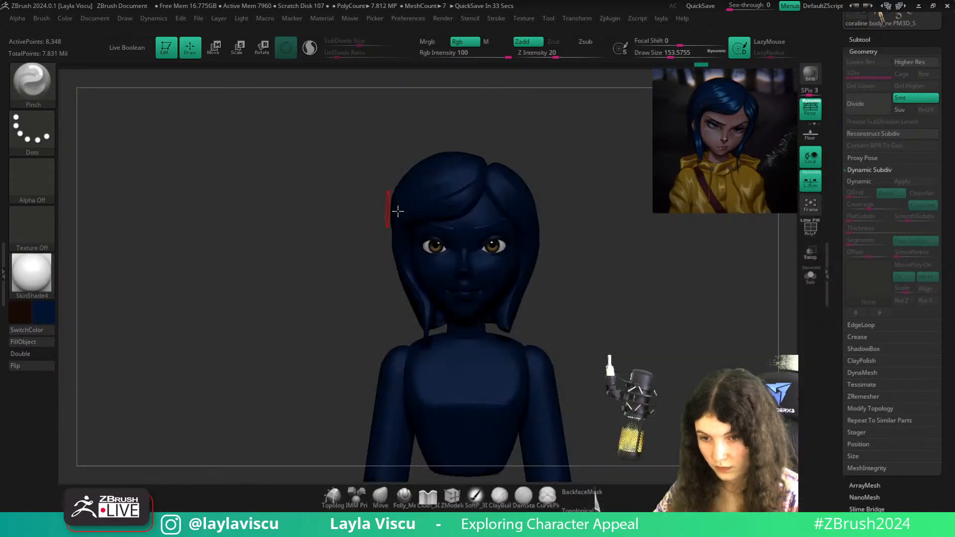
{"action": "left_click", "coordinate": [398, 211], "text": "alt"}
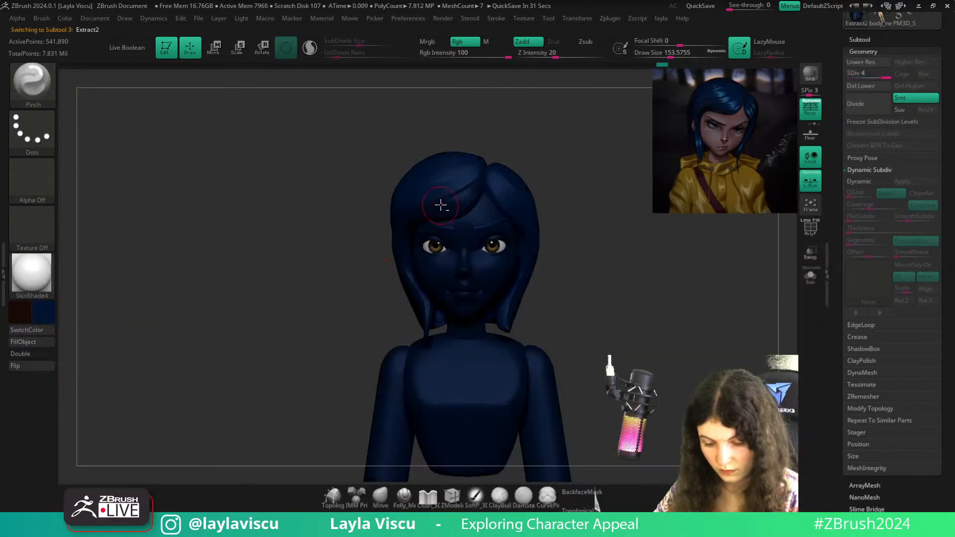
{"action": "left_click", "coordinate": [440, 205], "text": "alt"}
{"action": "left_click", "coordinate": [47, 342]}
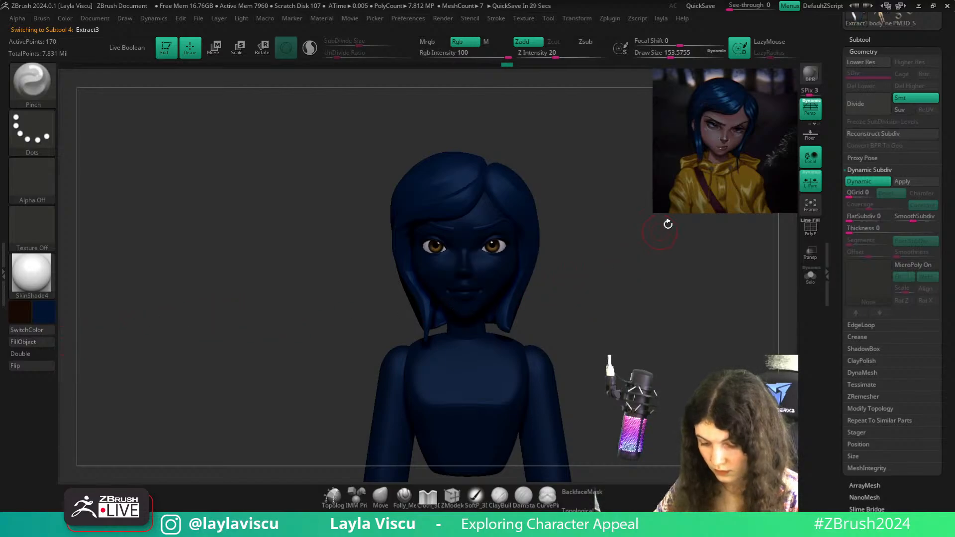
Sample the skin tone from the reference character's face and fill the head subtool with it
{"action": "key", "text": "z"}
{"action": "key", "text": "c"}
{"action": "key", "text": "z"}
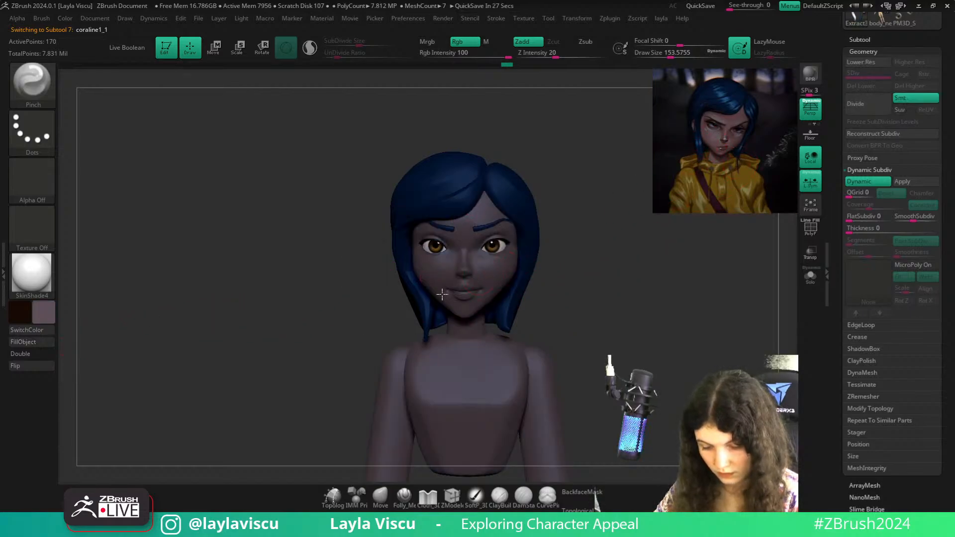
{"action": "left_click", "coordinate": [441, 293], "text": "alt"}
Sample the yellow of the reference's raincoat and fill the torso and arms subtool with it
{"action": "key", "text": "z"}
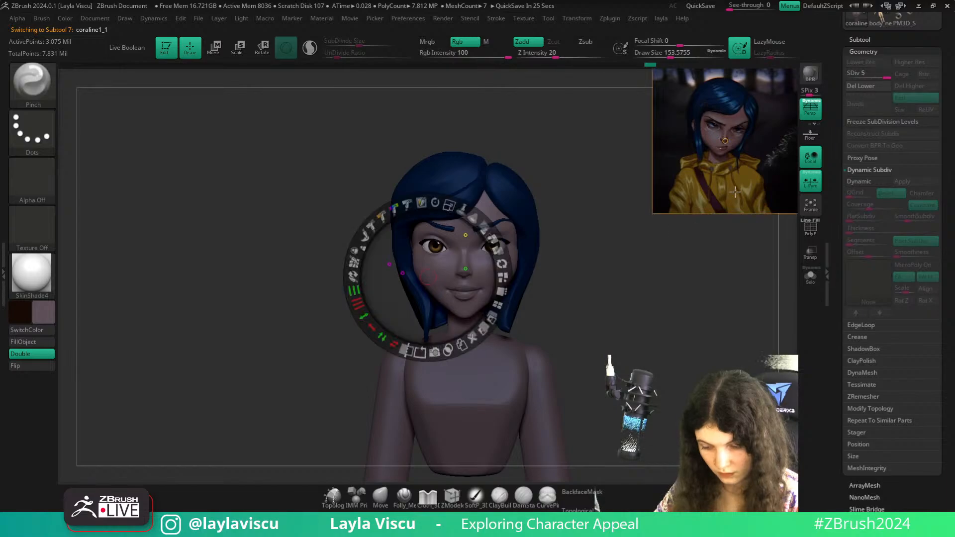
{"action": "key", "text": "c"}
{"action": "key", "text": "z"}
{"action": "left_click", "coordinate": [438, 396], "text": "alt"}
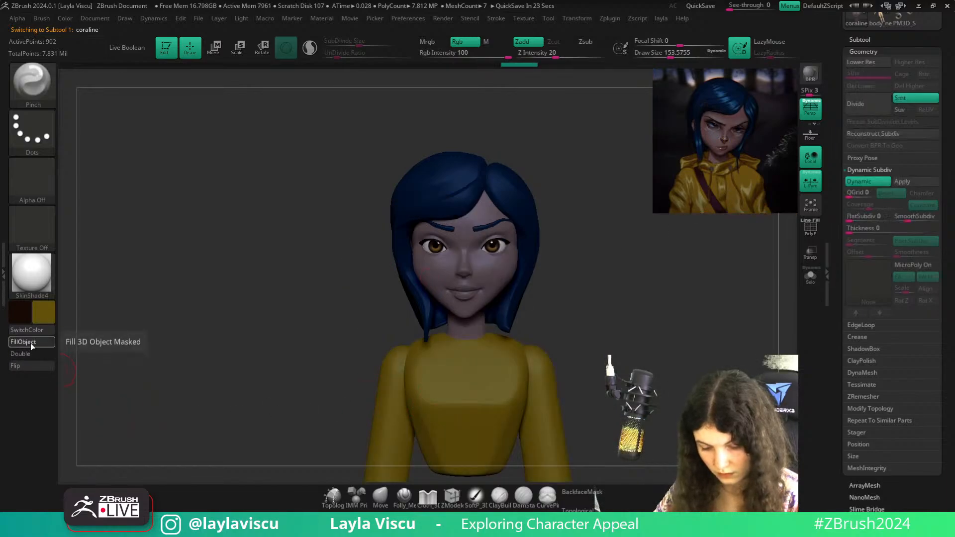
Select the head, sample the reference's skin tone again and shift the active color to a lighter, pinkish skin tone
{"action": "left_click_drag", "start_coordinate": [624, 287], "coordinate": [562, 306]}
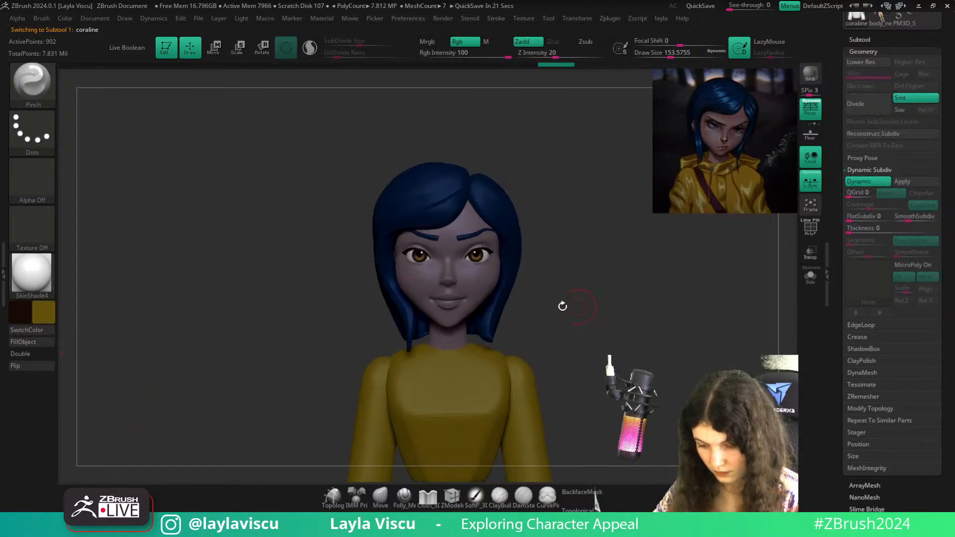
{"action": "key", "text": "z"}
{"action": "key", "text": "c"}
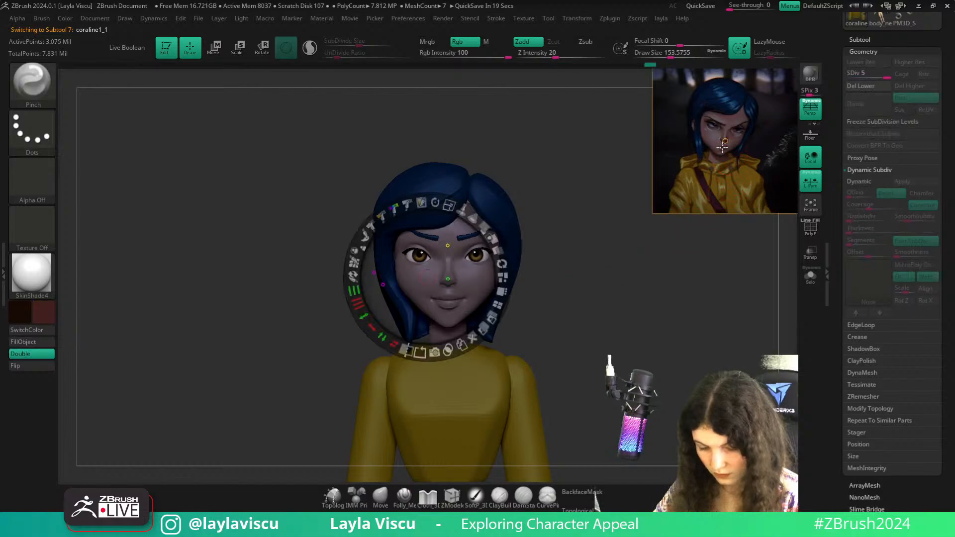
{"action": "key", "text": "z"}
{"action": "key", "text": "z"}
{"action": "key", "text": "c"}
{"action": "key", "text": "z"}
{"action": "key", "text": "c"}
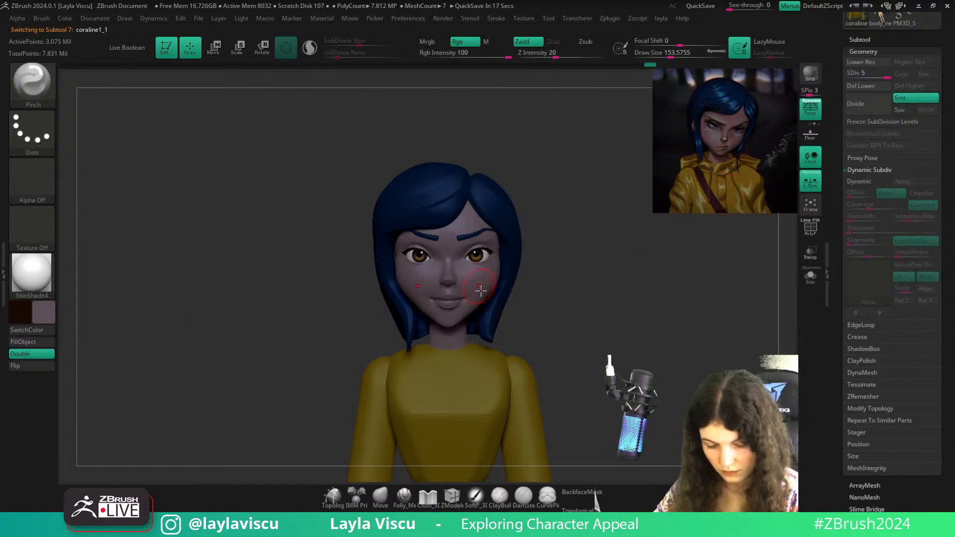
{"action": "left_click", "coordinate": [43, 312]}
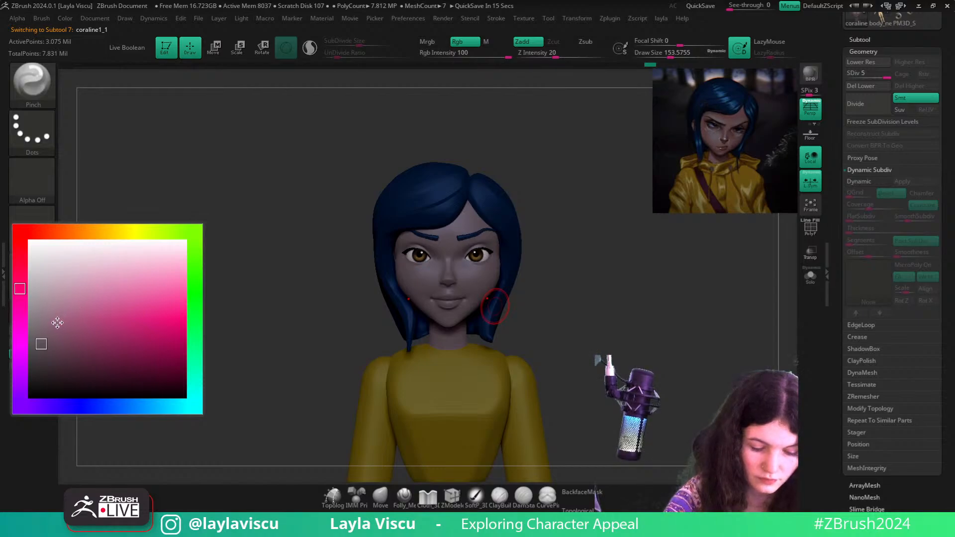
{"action": "left_click", "coordinate": [66, 293]}
{"action": "left_click", "coordinate": [45, 310]}
{"action": "left_click_drag", "start_coordinate": [21, 237], "coordinate": [45, 218]}
Paint the face and neck with the light pinkish skin tone using the SoftP_3DCW brush at draw sizes of about 468 and 324
{"action": "left_click", "coordinate": [475, 495]}
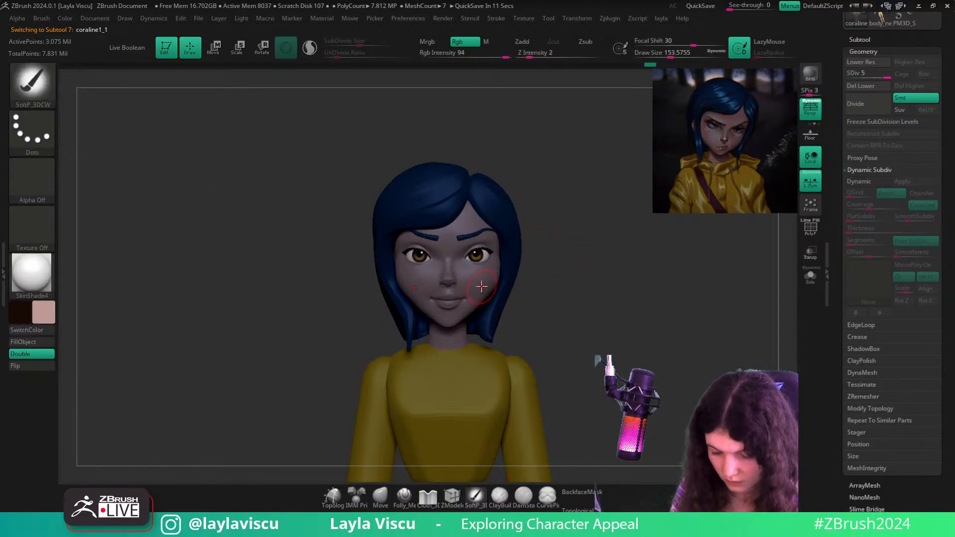
{"action": "left_click_drag", "start_coordinate": [487, 278], "coordinate": [448, 320]}
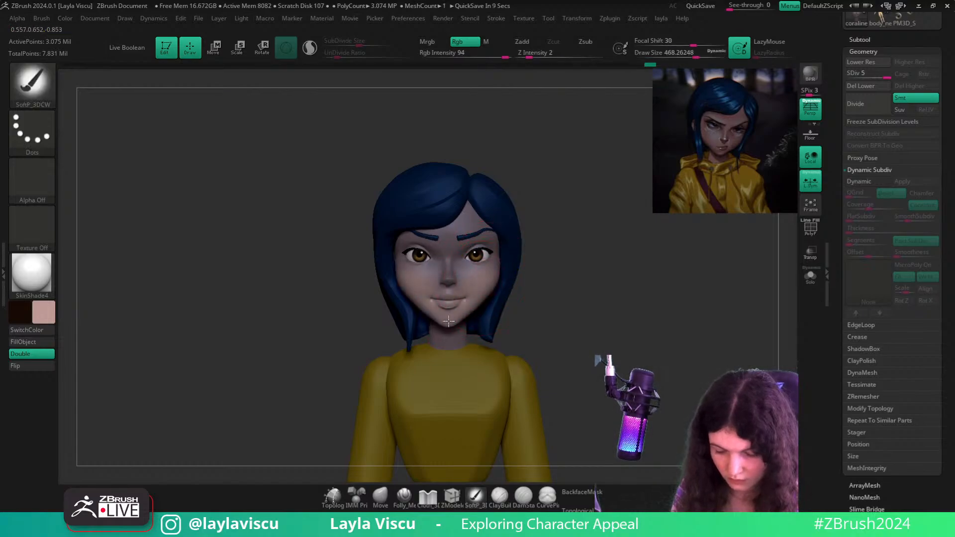
{"action": "mouse_move", "coordinate": [468, 278]}
{"action": "left_mouse_down"}
{"action": "mouse_move", "coordinate": [464, 230]}
{"action": "mouse_move", "coordinate": [492, 244]}
{"action": "mouse_move", "coordinate": [465, 229]}
{"action": "mouse_move", "coordinate": [494, 253]}
{"action": "mouse_move", "coordinate": [447, 271]}
{"action": "left_mouse_up"}
{"action": "mouse_move", "coordinate": [447, 343]}
{"action": "left_mouse_down"}
{"action": "mouse_move", "coordinate": [477, 283]}
{"action": "mouse_move", "coordinate": [470, 309]}
{"action": "left_mouse_up"}
{"action": "left_click_drag", "start_coordinate": [571, 324], "coordinate": [535, 294]}
{"action": "left_click_drag", "start_coordinate": [502, 323], "coordinate": [491, 313]}
{"action": "left_click_drag", "start_coordinate": [601, 316], "coordinate": [634, 334]}
{"action": "key", "text": "s"}
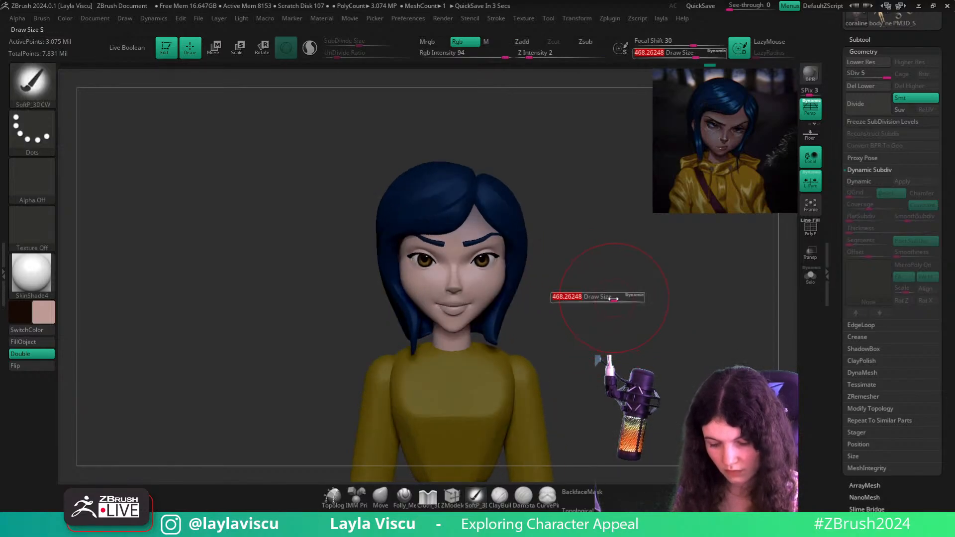
{"action": "left_click_drag", "start_coordinate": [612, 299], "coordinate": [602, 297]}
{"action": "left_click_drag", "start_coordinate": [590, 281], "coordinate": [583, 278]}
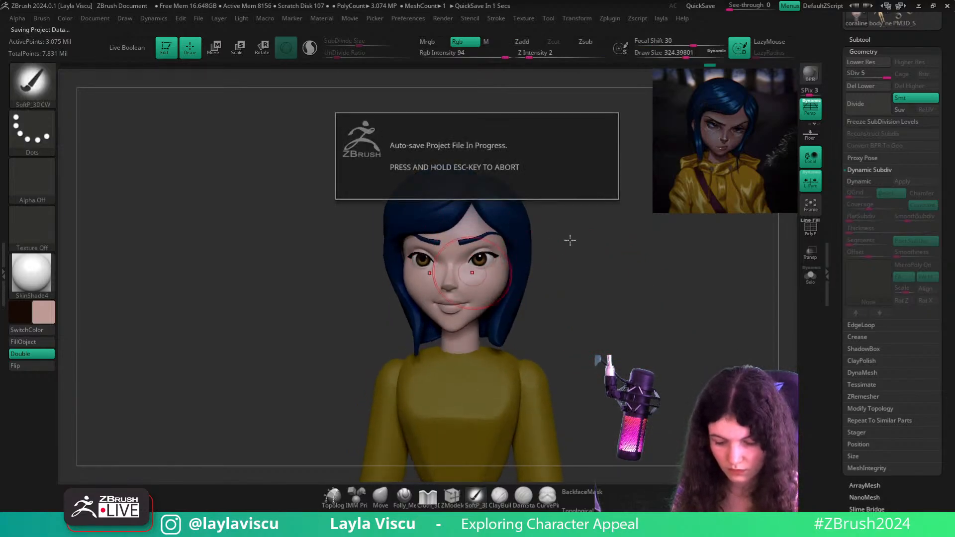
{"action": "left_click_drag", "start_coordinate": [615, 288], "coordinate": [653, 272], "text": "alt"}
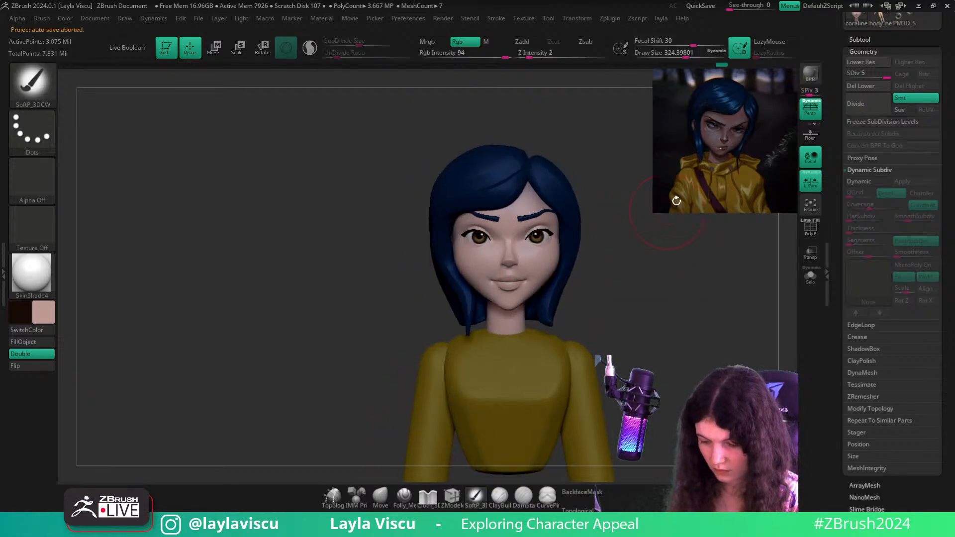
Sample a muted mauve from the reference and shade the skin around the eyes at a draw size of about 149
{"action": "key", "text": "z"}
{"action": "key", "text": "c"}
{"action": "key", "text": "z"}
{"action": "key", "text": "s"}
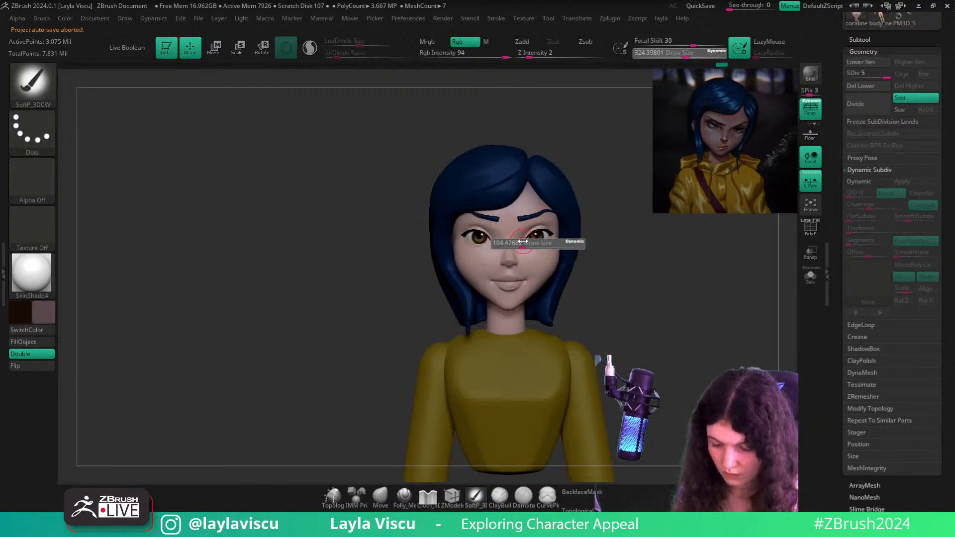
{"action": "left_click_drag", "start_coordinate": [541, 242], "coordinate": [528, 237]}
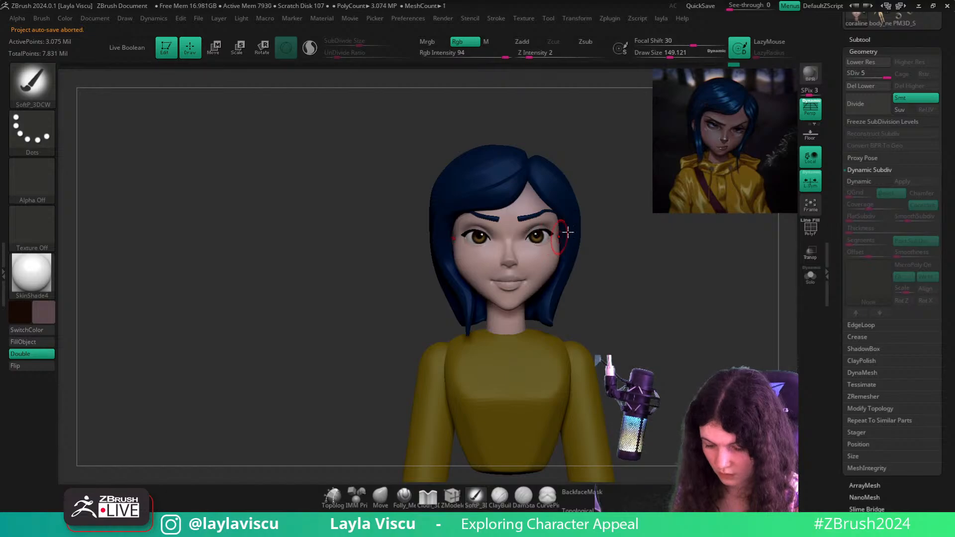
{"action": "right_click_drag", "start_coordinate": [568, 231], "coordinate": [537, 238]}
{"action": "right_click_drag", "start_coordinate": [626, 234], "coordinate": [627, 278]}
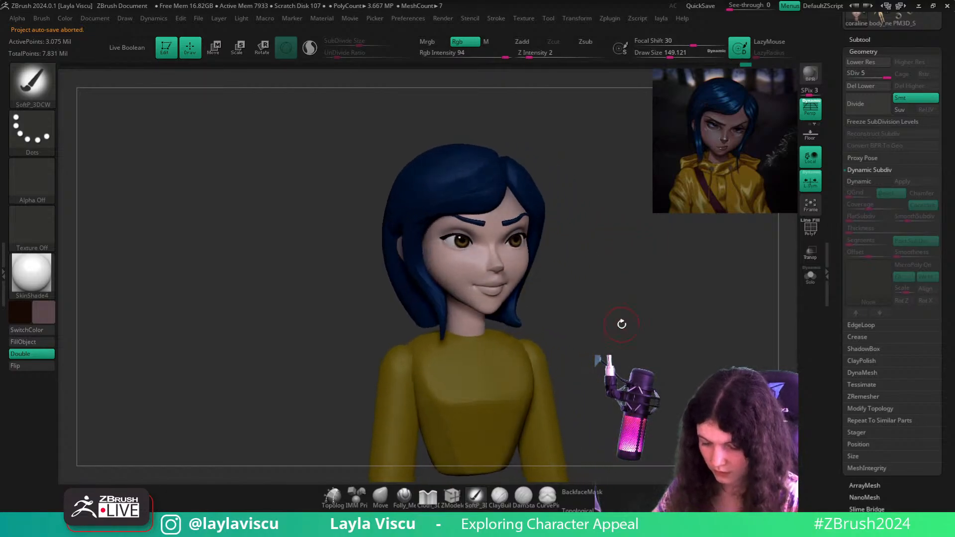
{"action": "right_click_drag", "start_coordinate": [714, 288], "coordinate": [767, 264], "text": "ctrl"}
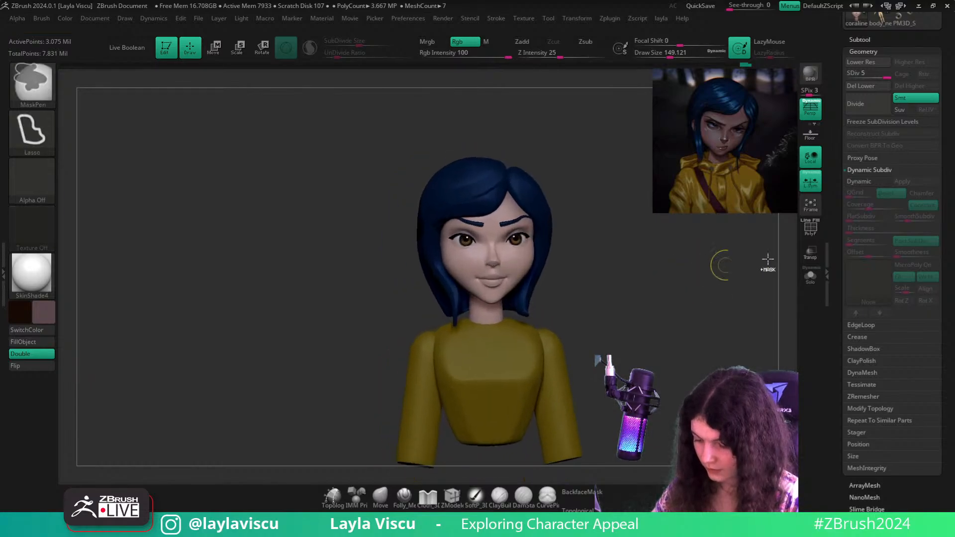
Save the tool as a new file named coraline_v002 in the zbrush folder
{"action": "left_click_drag", "start_coordinate": [953, 143], "coordinate": [953, 283]}
{"action": "left_click_drag", "start_coordinate": [947, 30], "coordinate": [947, 69]}
{"action": "left_click", "coordinate": [907, 34]}
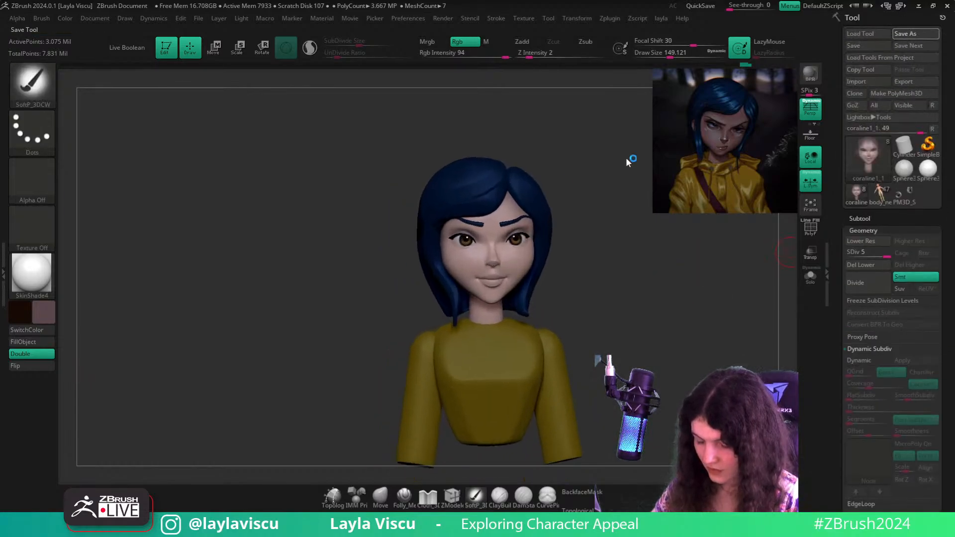
{"action": "left_click", "coordinate": [127, 70]}
{"action": "left_click", "coordinate": [135, 466]}
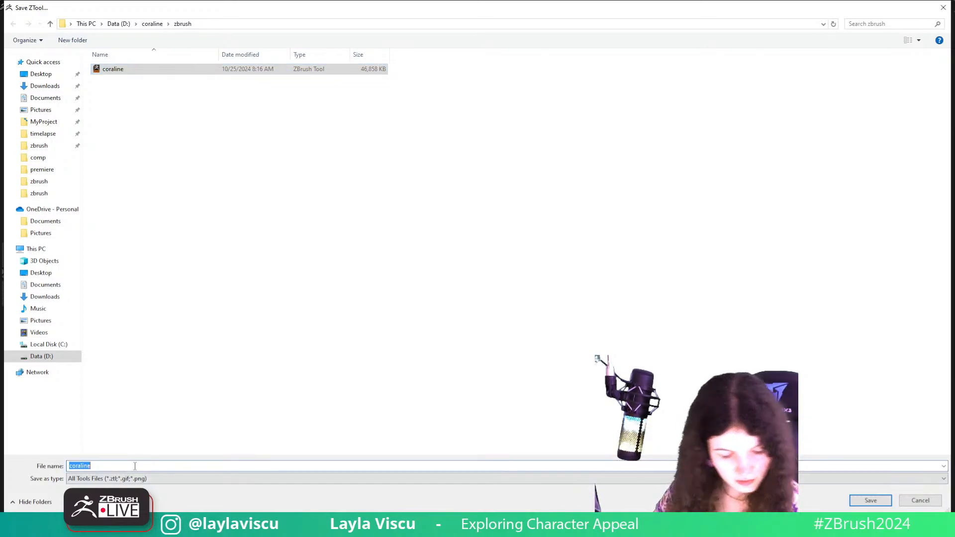
{"action": "type", "text": "_"}
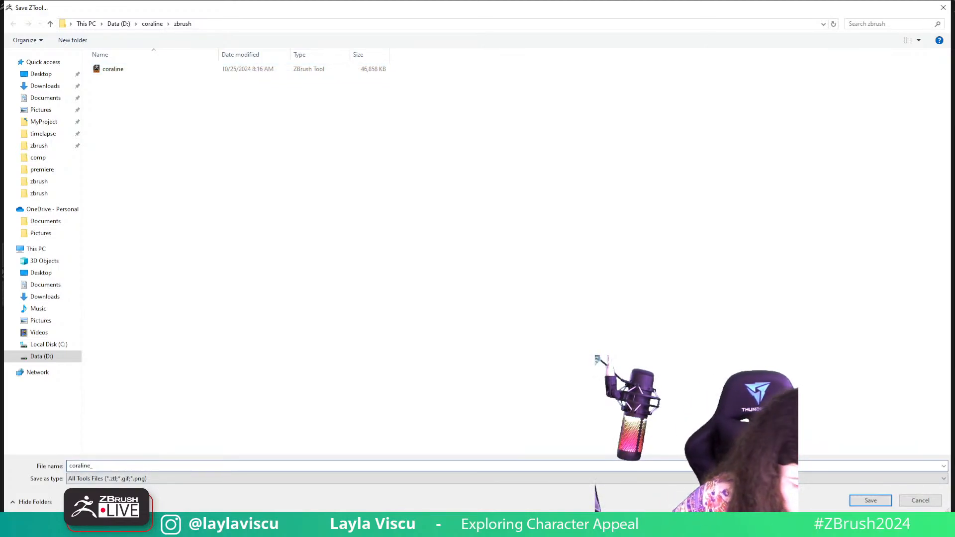
{"action": "type", "text": "v002"}
{"action": "key", "text": "Return"}
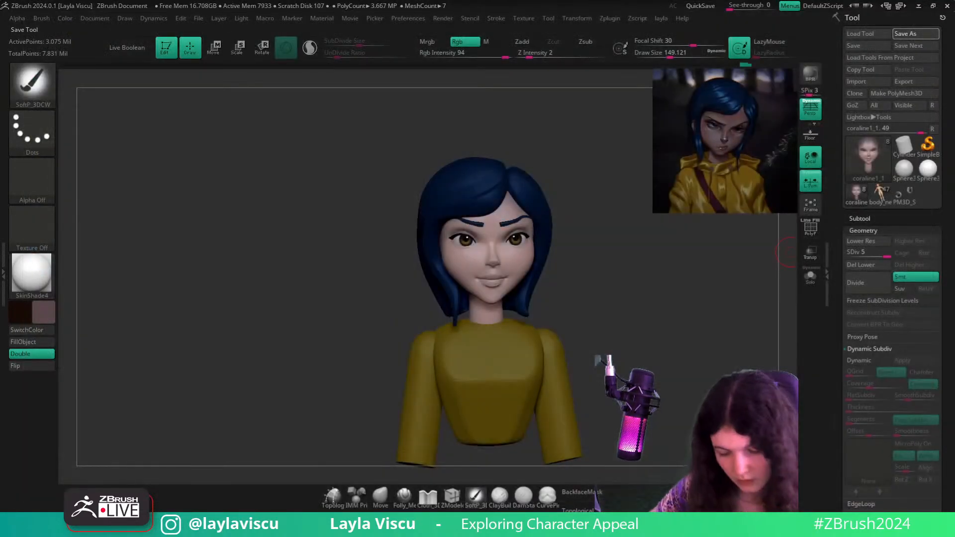
Isolate the eyeballs subtool to inspect its coloring and show the whole bust again
{"action": "left_click", "coordinate": [517, 239], "text": "alt"}
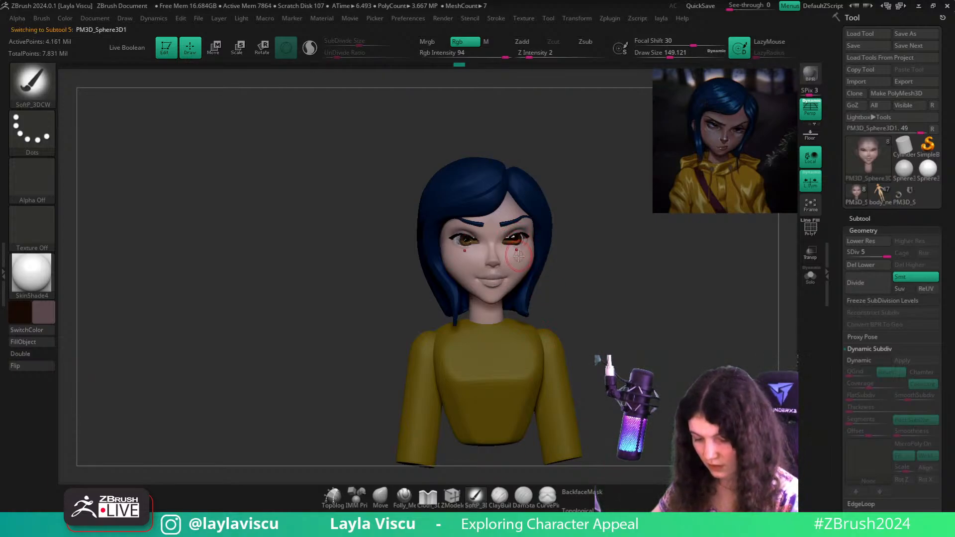
{"action": "left_click", "coordinate": [810, 276]}
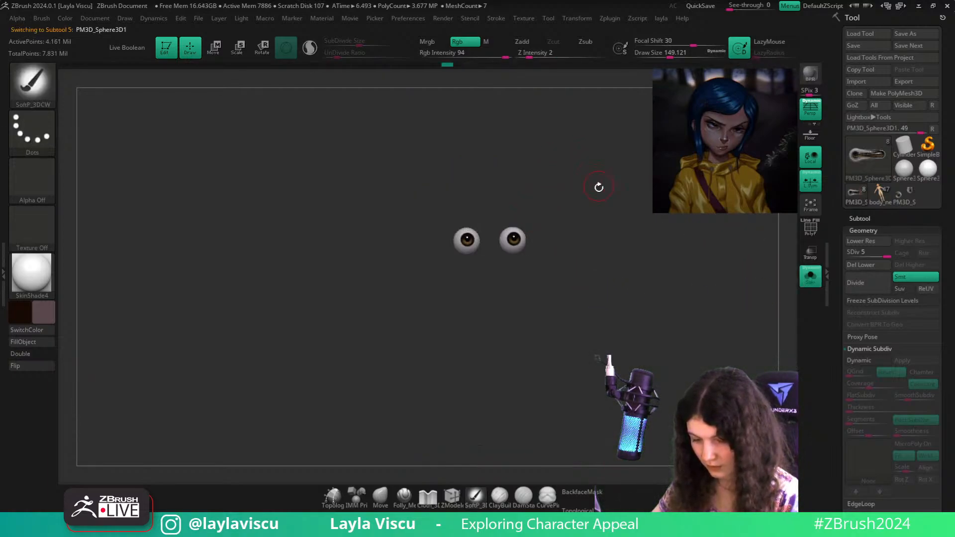
{"action": "left_click_drag", "start_coordinate": [598, 187], "coordinate": [596, 196]}
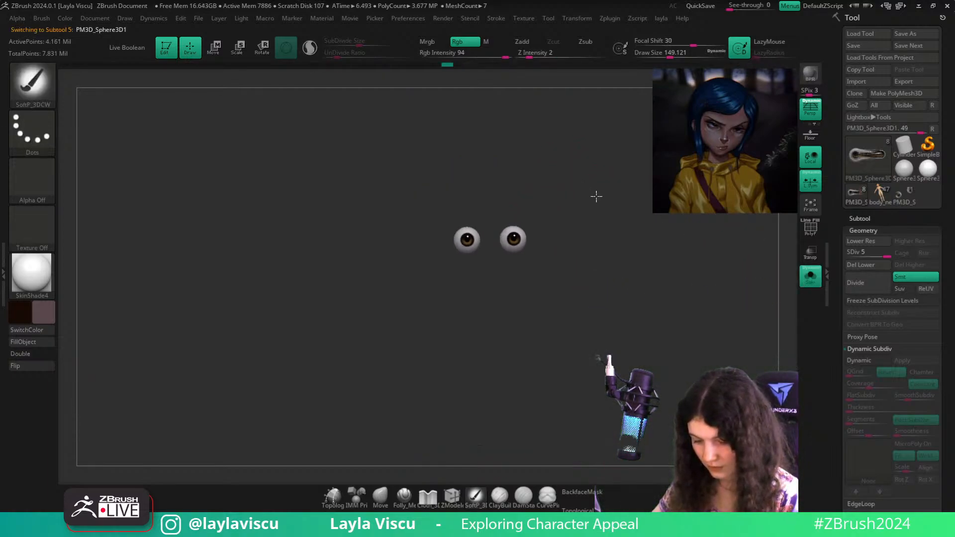
{"action": "left_click", "coordinate": [810, 276]}
{"action": "left_click_drag", "start_coordinate": [697, 290], "coordinate": [601, 312]}
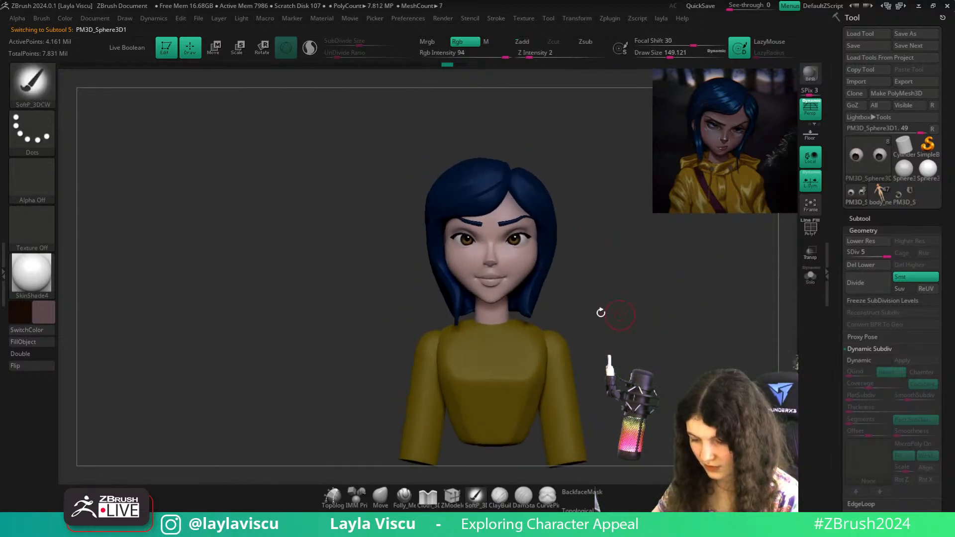
Select the head, sample the color near the reference's mouth and shift the active color to a muted red
{"action": "left_click", "coordinate": [490, 279], "text": "alt"}
{"action": "key", "text": "z"}
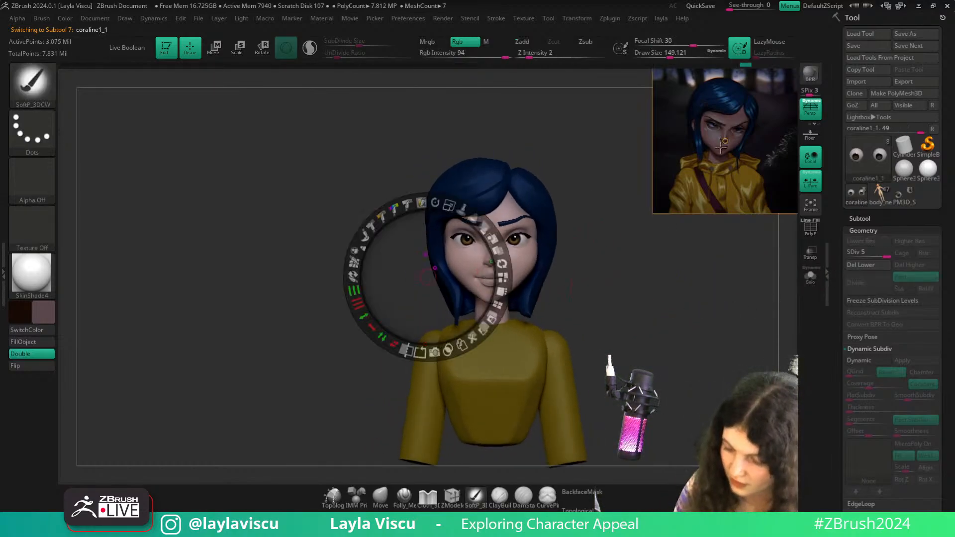
{"action": "key", "text": "z"}
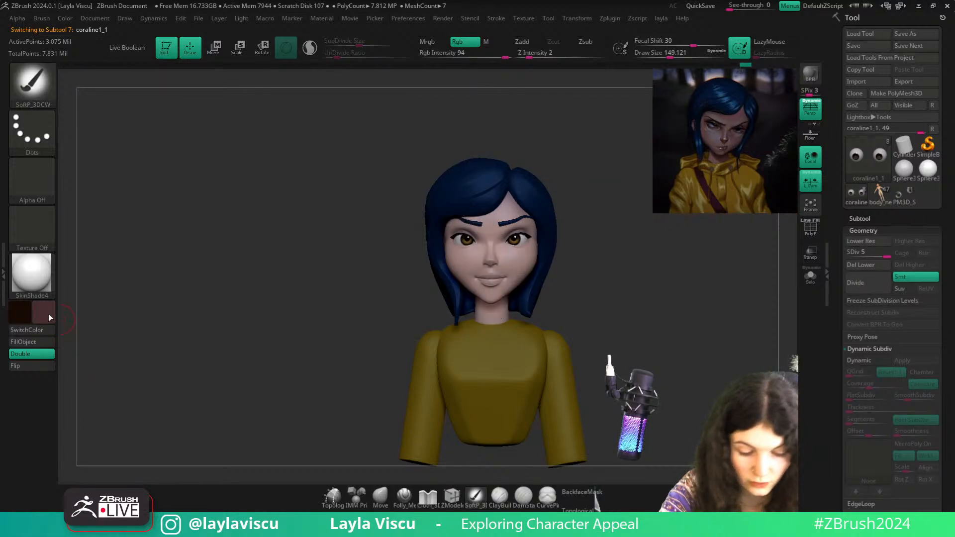
{"action": "left_click", "coordinate": [49, 315]}
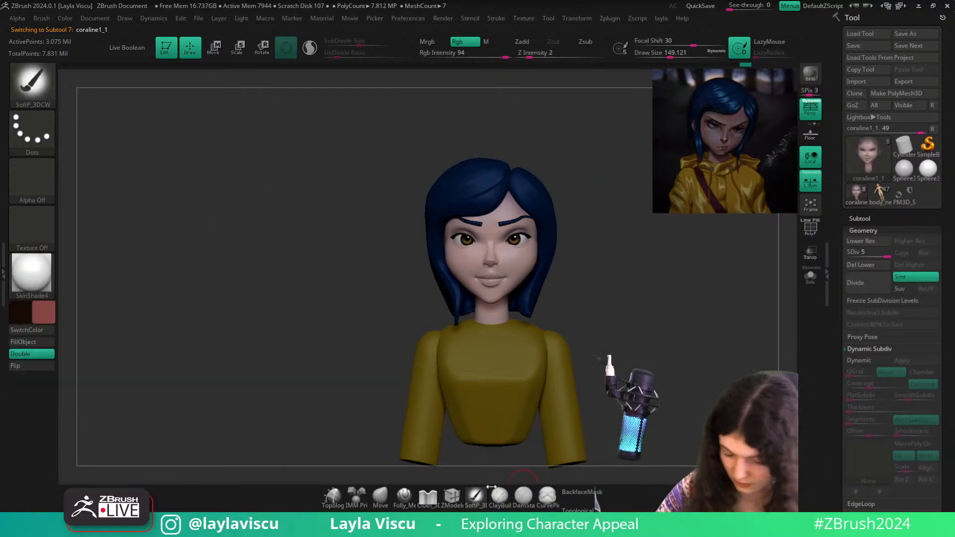
Try to tint the cheeks with the muted red at a draw size of about 393
{"action": "key", "text": "s"}
{"action": "mouse_move", "coordinate": [520, 268]}
{"action": "left_mouse_down"}
{"action": "mouse_move", "coordinate": [528, 269]}
{"action": "mouse_move", "coordinate": [521, 258]}
{"action": "left_mouse_up"}
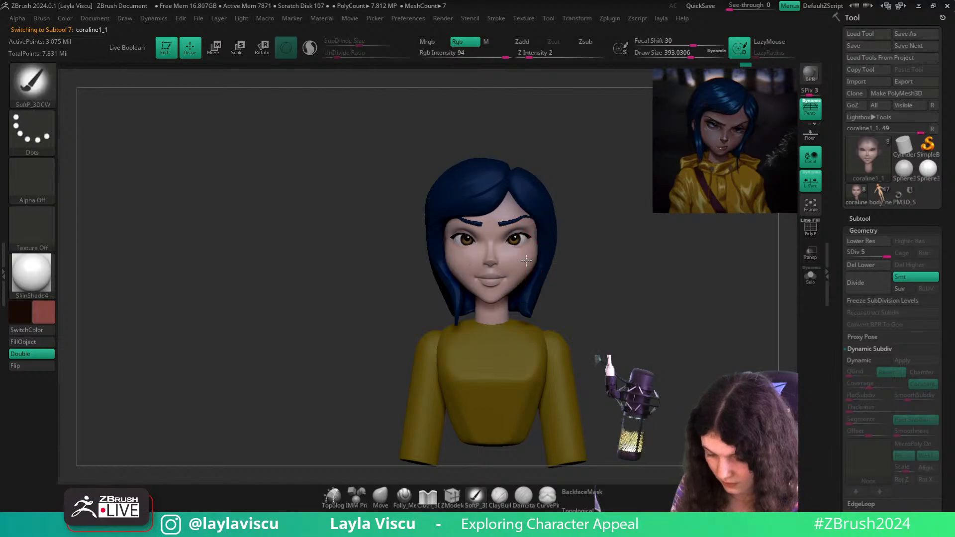
{"action": "key", "text": "ctrl+z"}
Lower the Rgb Intensity to 52 and paint light pink on the cheeks, nose and lips at a draw size of about 274
{"action": "left_click", "coordinate": [483, 55]}
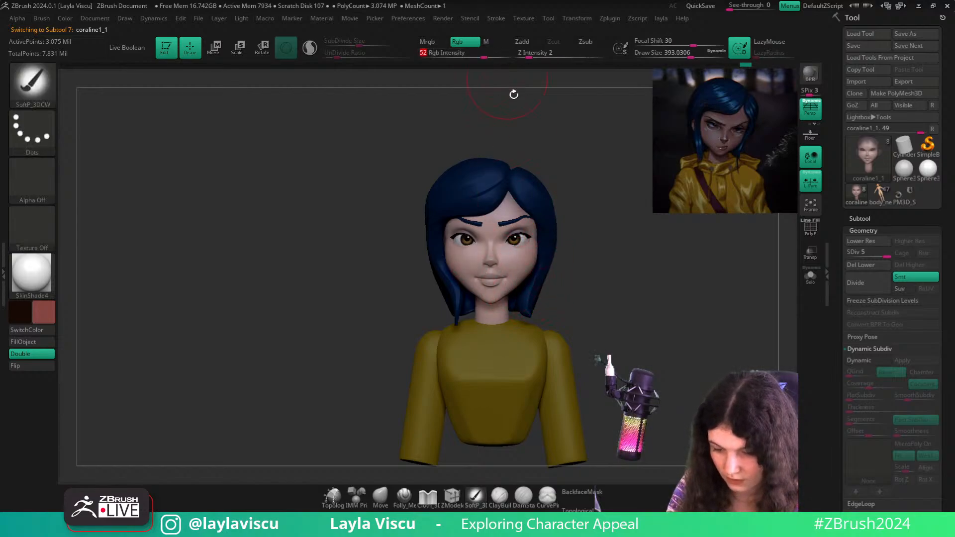
{"action": "key", "text": "s"}
{"action": "left_click_drag", "start_coordinate": [558, 239], "coordinate": [549, 239]}
{"action": "left_click", "coordinate": [47, 311]}
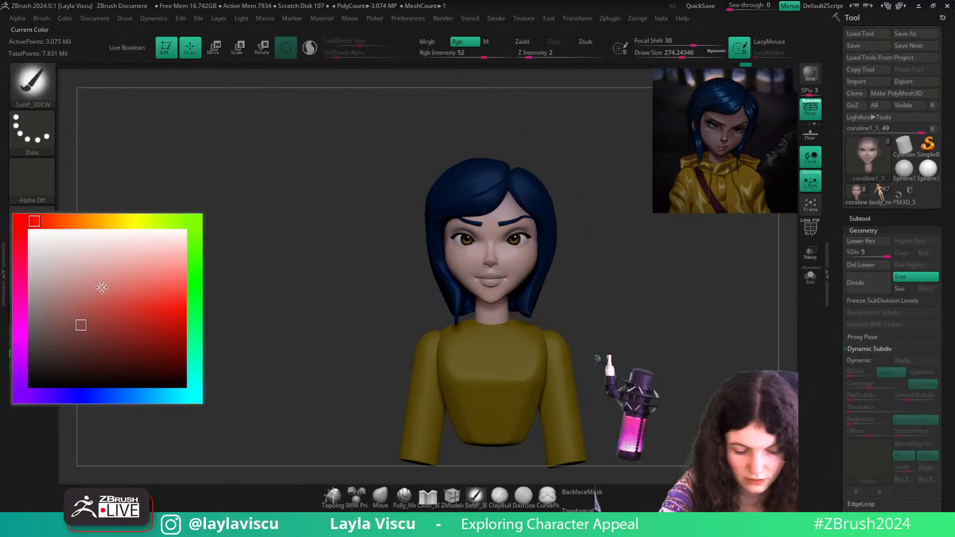
{"action": "left_click", "coordinate": [120, 259]}
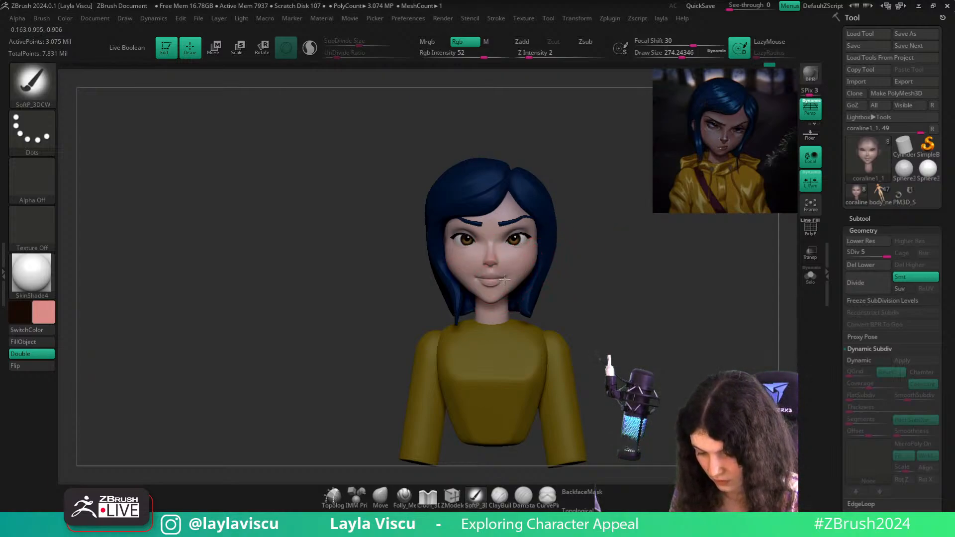
{"action": "left_click_drag", "start_coordinate": [504, 279], "coordinate": [530, 269]}
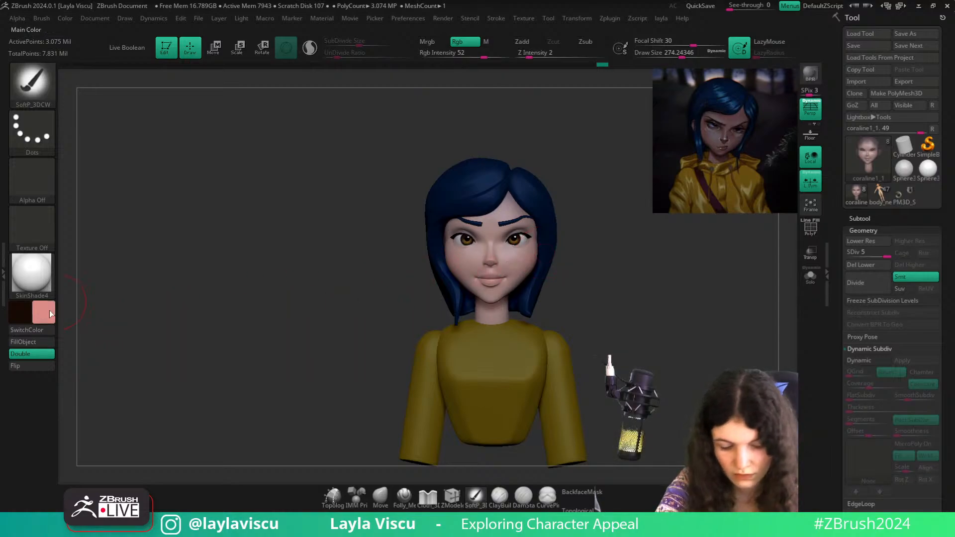
Change the color to light blue and tint the lower face at a draw size of about 379, reducing the Rgb Intensity to 18
{"action": "left_click", "coordinate": [50, 311]}
{"action": "left_click", "coordinate": [123, 250]}
{"action": "left_click", "coordinate": [47, 318]}
{"action": "left_click", "coordinate": [93, 401]}
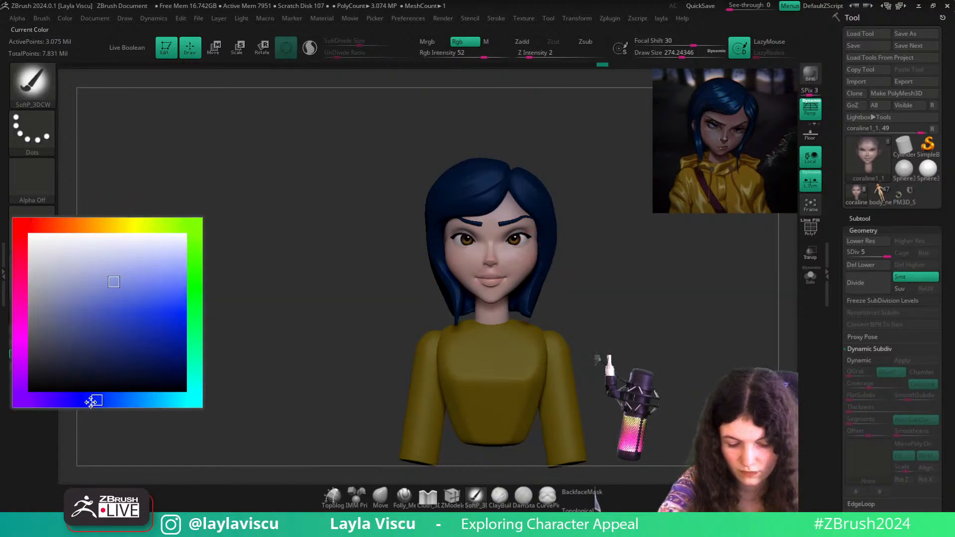
{"action": "key", "text": "s"}
{"action": "mouse_move", "coordinate": [510, 286]}
{"action": "left_mouse_down"}
{"action": "mouse_move", "coordinate": [518, 286]}
{"action": "mouse_move", "coordinate": [488, 308]}
{"action": "left_mouse_up"}
{"action": "left_click_drag", "start_coordinate": [600, 277], "coordinate": [575, 268]}
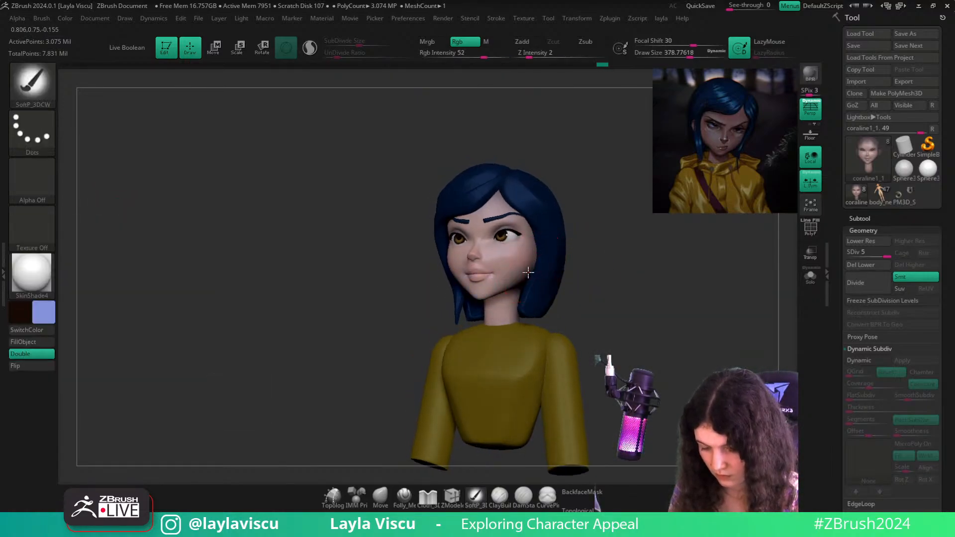
{"action": "left_click", "coordinate": [438, 58]}
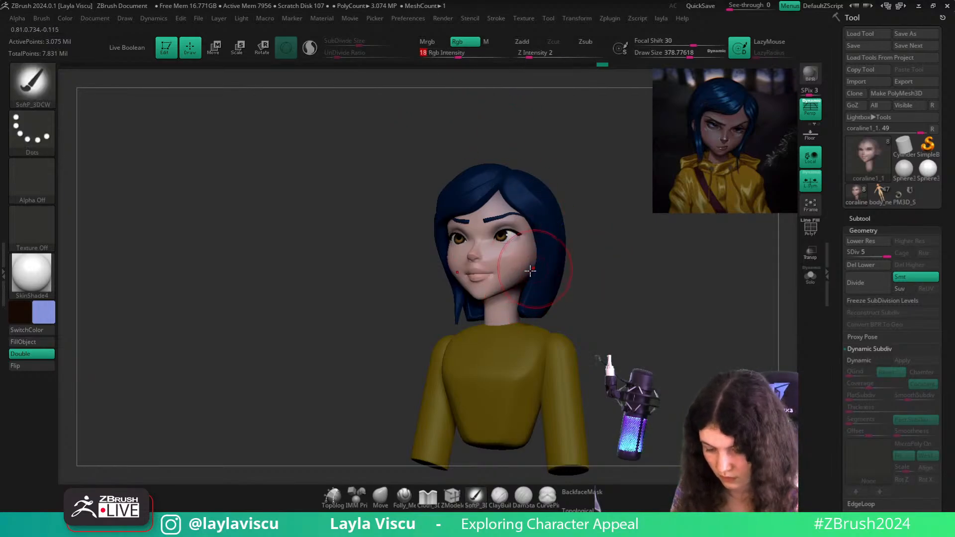
{"action": "left_click_drag", "start_coordinate": [557, 288], "coordinate": [584, 277]}
Change the color to pale yellow and tint the forehead at a draw size of about 365
{"action": "left_click", "coordinate": [51, 318]}
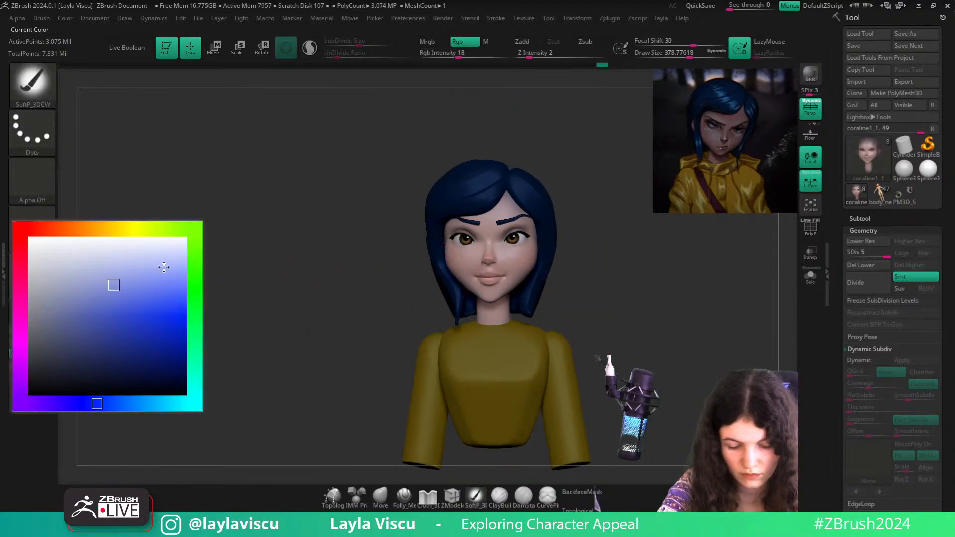
{"action": "left_click", "coordinate": [126, 226]}
{"action": "key", "text": "s"}
{"action": "left_click", "coordinate": [510, 274]}
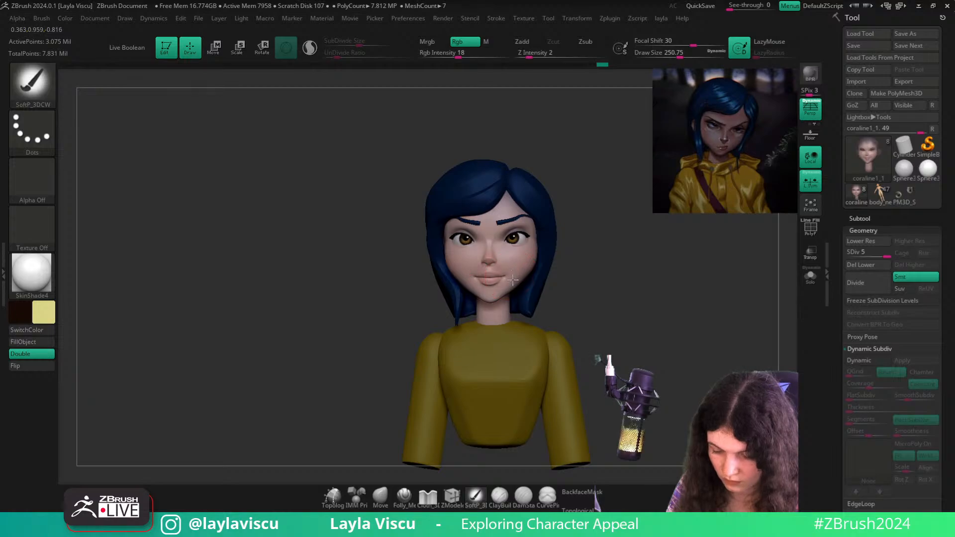
{"action": "key", "text": "s"}
{"action": "left_click", "coordinate": [506, 200]}
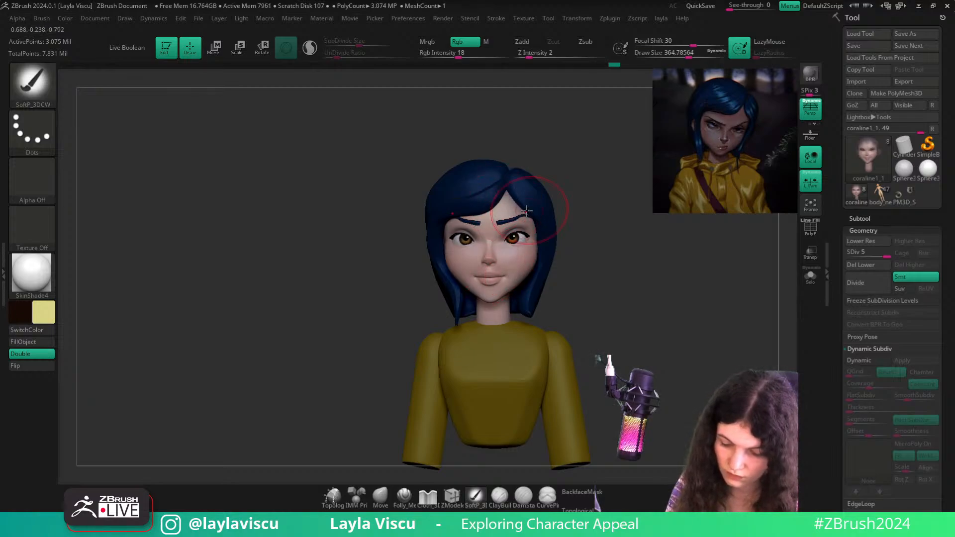
Sample tones from the face and add a soft light blue tint around the eyes at a draw size of about 228
{"action": "key", "text": "c"}
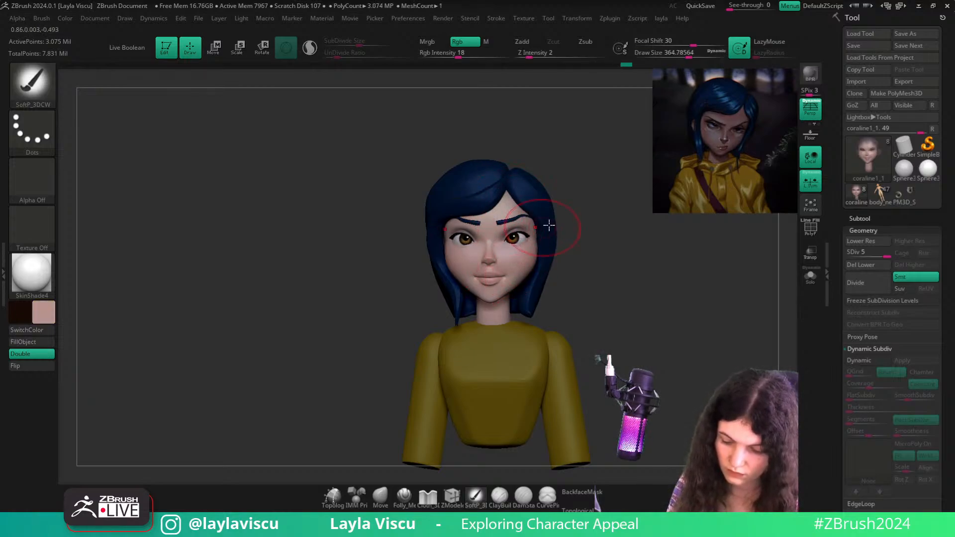
{"action": "right_click_drag", "start_coordinate": [613, 252], "coordinate": [348, 308], "text": "ctrl"}
{"action": "key", "text": "c"}
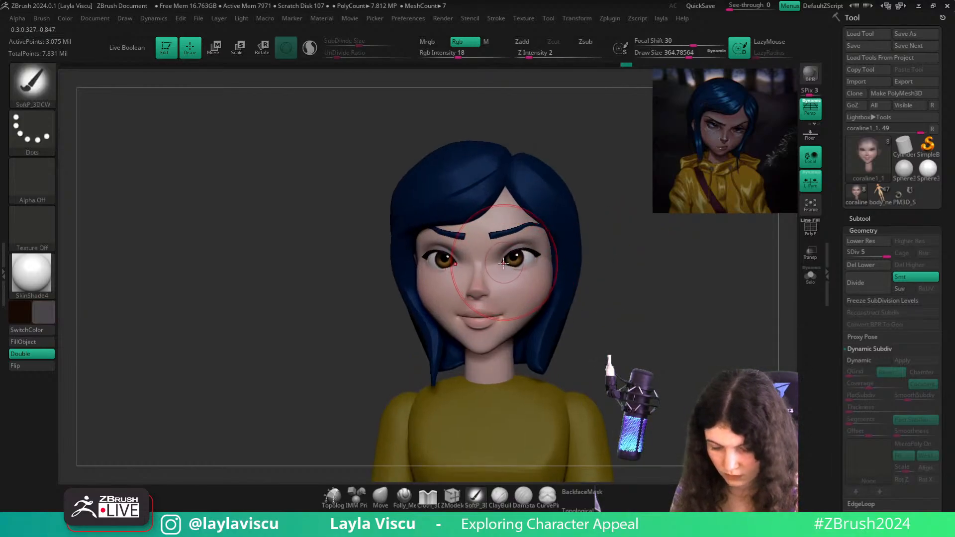
{"action": "key", "text": "shift+c"}
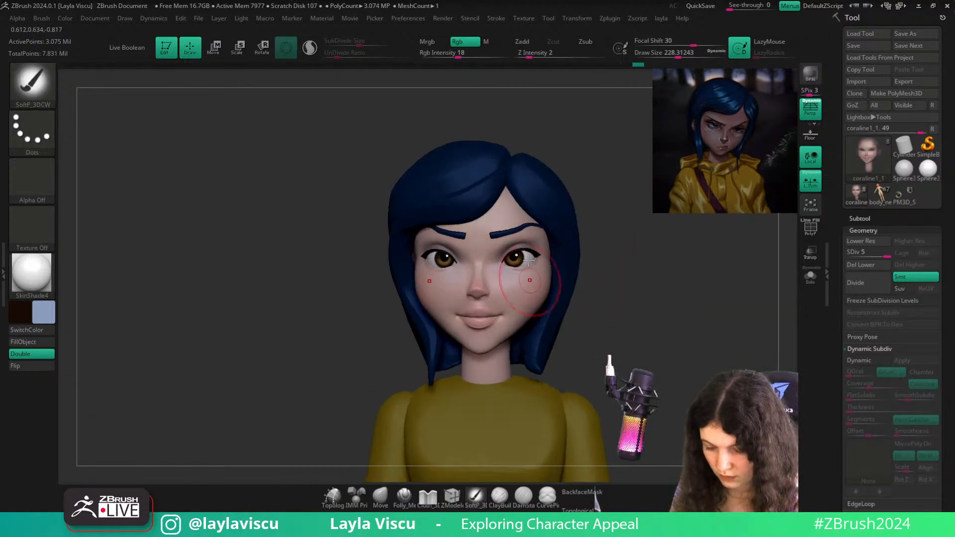
Try to paint a reddish-orange tint at the outer corners of the eyes
{"action": "key", "text": "shift+c"}
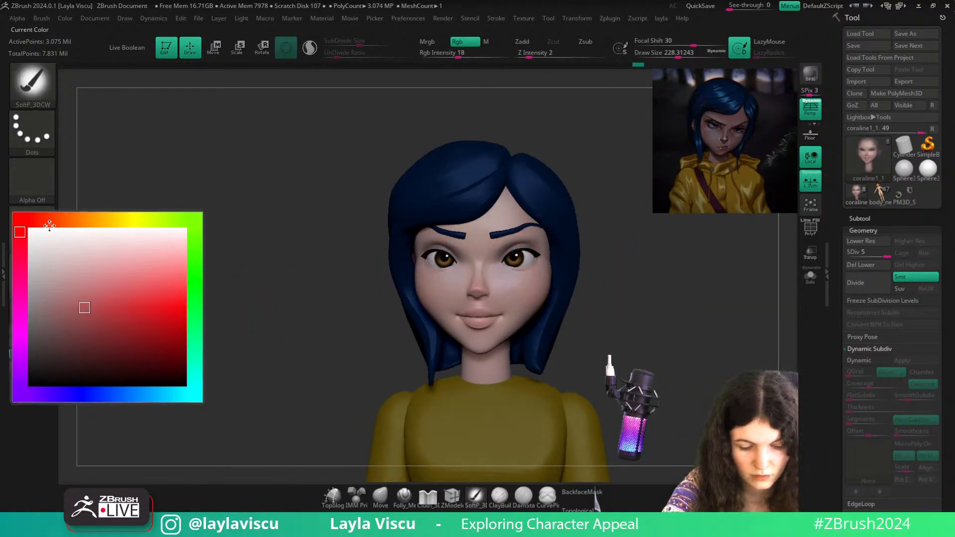
{"action": "left_click", "coordinate": [54, 221]}
{"action": "key", "text": "s"}
{"action": "left_click_drag", "start_coordinate": [537, 253], "coordinate": [560, 247]}
{"action": "key", "text": "ctrl+z"}
Choose a dark muted red and deepen the shading around the eyes and nose at draw sizes of about 97 and 163
{"action": "key", "text": "c"}
{"action": "key", "text": "s"}
{"action": "left_click", "coordinate": [44, 313]}
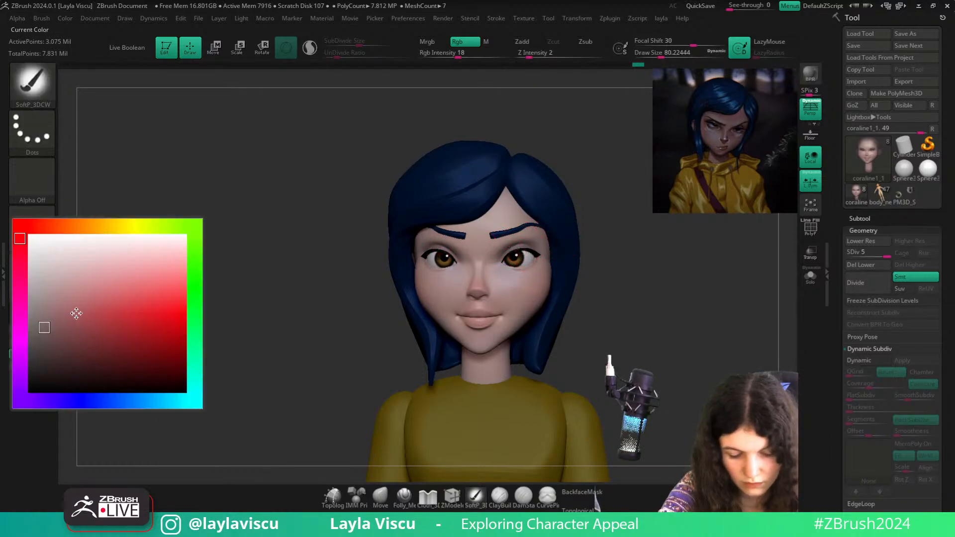
{"action": "left_click", "coordinate": [88, 326]}
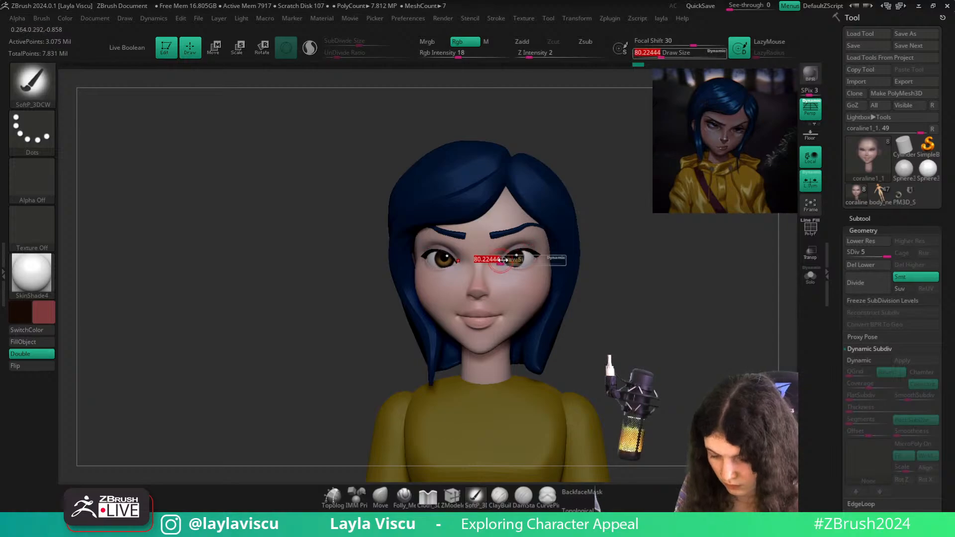
{"action": "key", "text": "bracketright"}
{"action": "right_click_drag", "start_coordinate": [543, 256], "coordinate": [499, 264]}
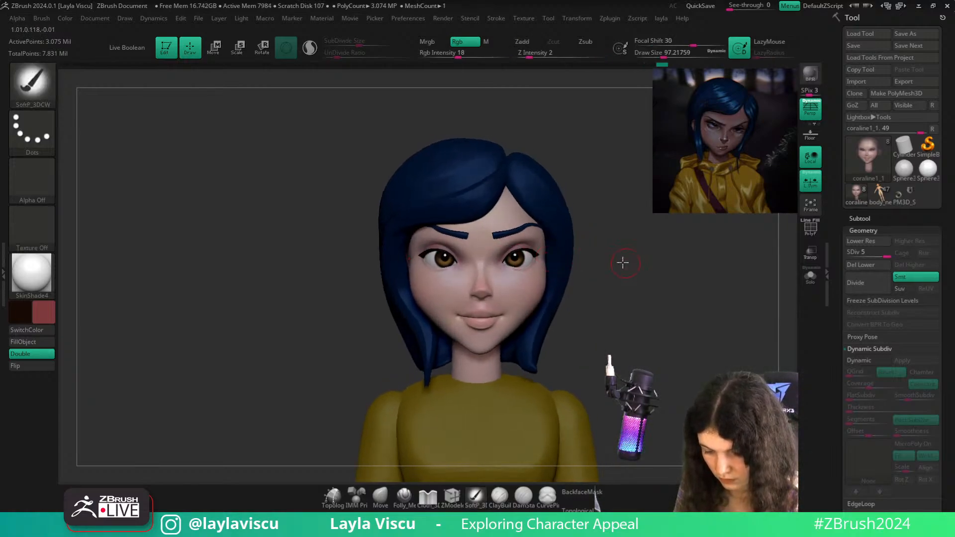
{"action": "right_click_drag", "start_coordinate": [623, 262], "coordinate": [519, 254]}
{"action": "right_click_drag", "start_coordinate": [632, 261], "coordinate": [611, 251]}
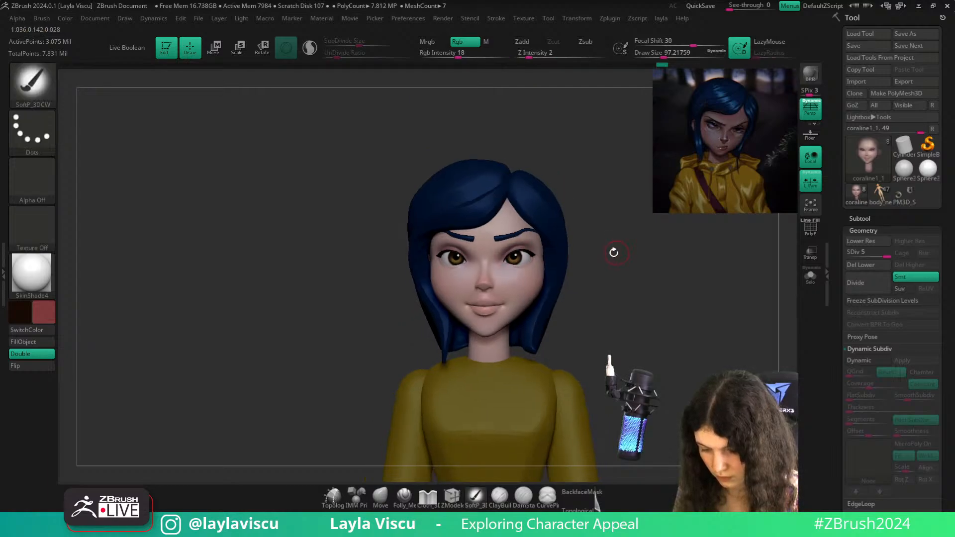
{"action": "right_click_drag", "start_coordinate": [553, 273], "coordinate": [484, 286]}
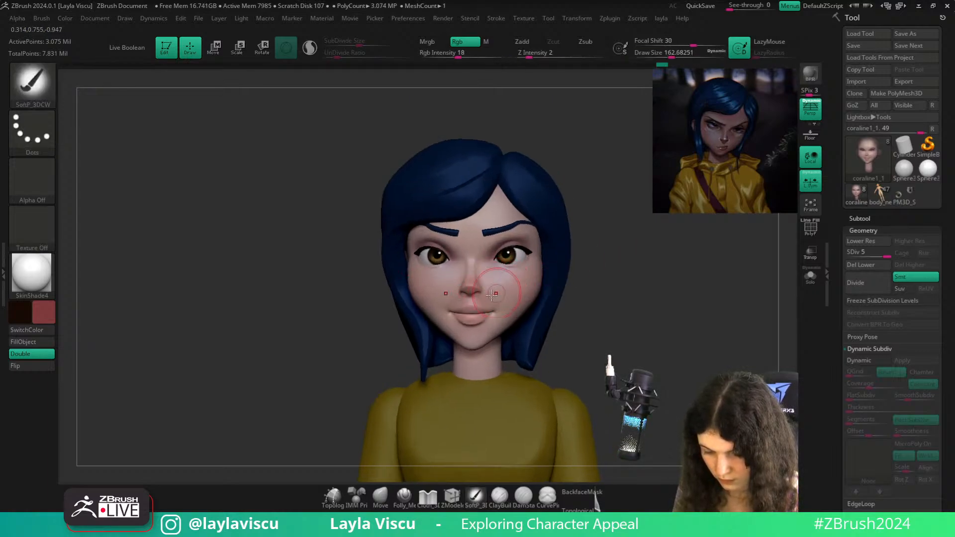
Select the eyeballs, adjust them slightly with the transform gizmo, and make the head the active subtool again
{"action": "mouse_move", "coordinate": [556, 255]}
{"action": "right_mouse_down"}
{"action": "mouse_move", "coordinate": [600, 271]}
{"action": "mouse_move", "coordinate": [588, 257]}
{"action": "mouse_move", "coordinate": [588, 277]}
{"action": "mouse_move", "coordinate": [600, 274]}
{"action": "mouse_move", "coordinate": [590, 340]}
{"action": "right_mouse_up"}
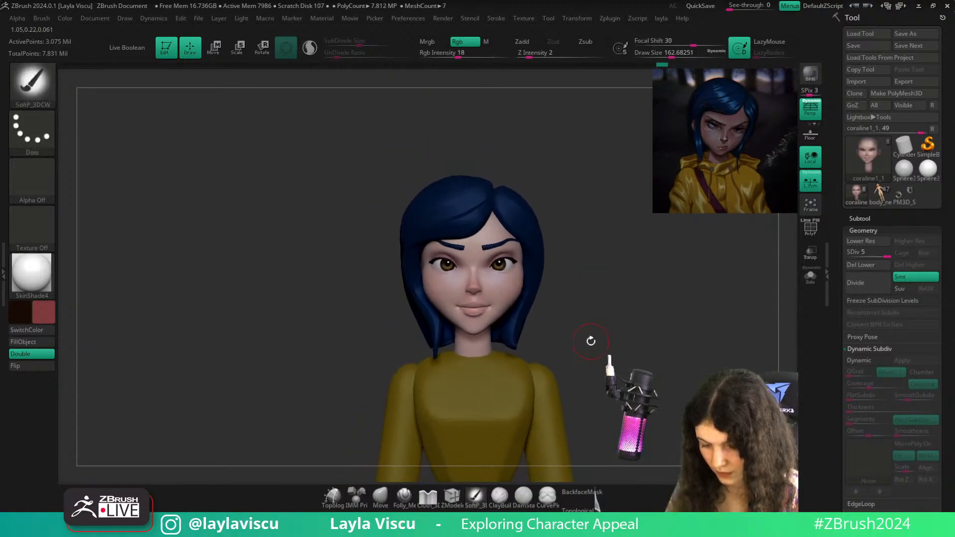
{"action": "left_click", "coordinate": [506, 266], "text": "alt"}
{"action": "key", "text": "e"}
{"action": "left_click_drag", "start_coordinate": [515, 264], "coordinate": [522, 263]}
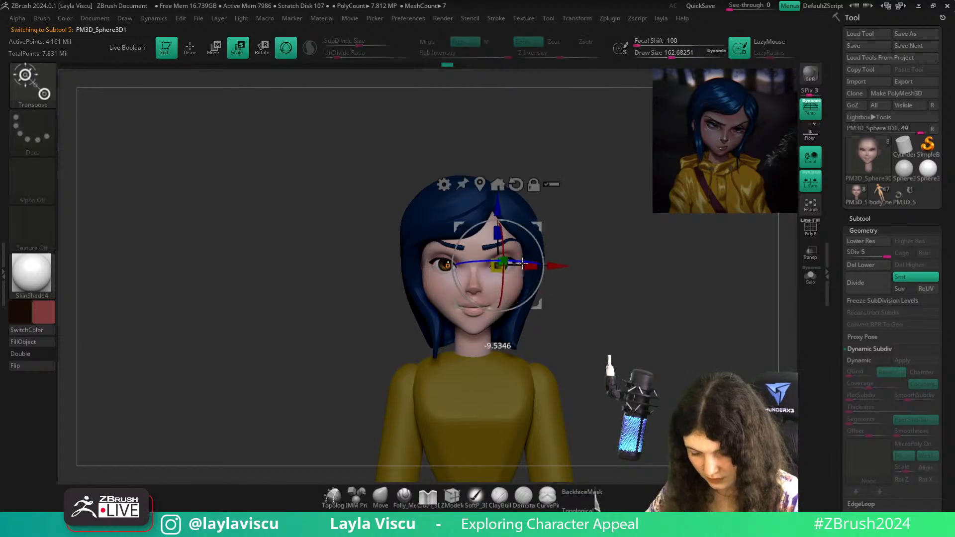
{"action": "key", "text": "b"}
{"action": "key", "text": "m"}
{"action": "key", "text": "v"}
{"action": "mouse_move", "coordinate": [686, 326]}
{"action": "right_mouse_down", "text": "ctrl"}
{"action": "mouse_move", "coordinate": [596, 315]}
{"action": "mouse_move", "coordinate": [605, 343]}
{"action": "mouse_move", "coordinate": [625, 300]}
{"action": "mouse_move", "coordinate": [620, 314]}
{"action": "mouse_move", "coordinate": [570, 300]}
{"action": "right_mouse_up", "text": "ctrl"}
{"action": "left_click", "coordinate": [520, 300], "text": "alt"}
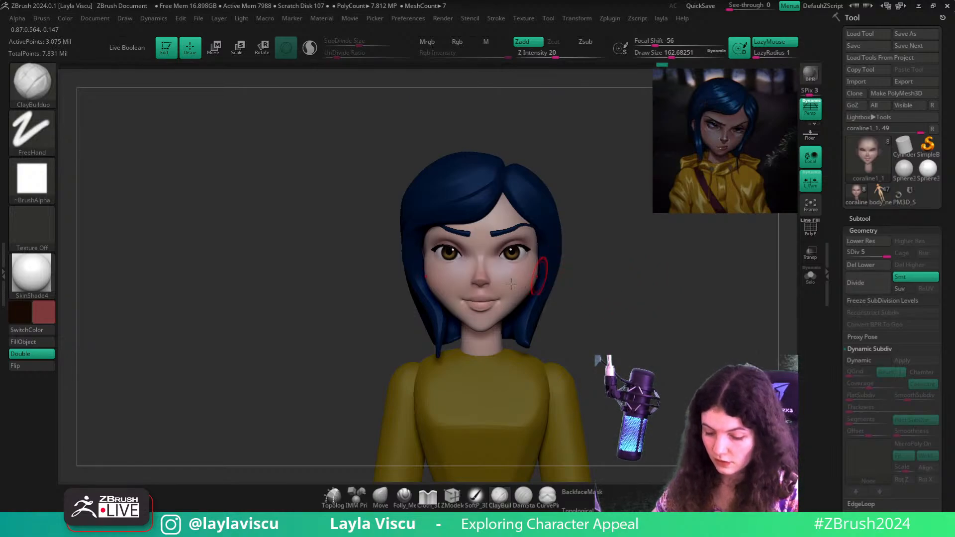
Sample a muted red from the face and tint the upper eyelids with the SoftP_3DCW brush at a draw size of about 280
{"action": "key", "text": "c"}
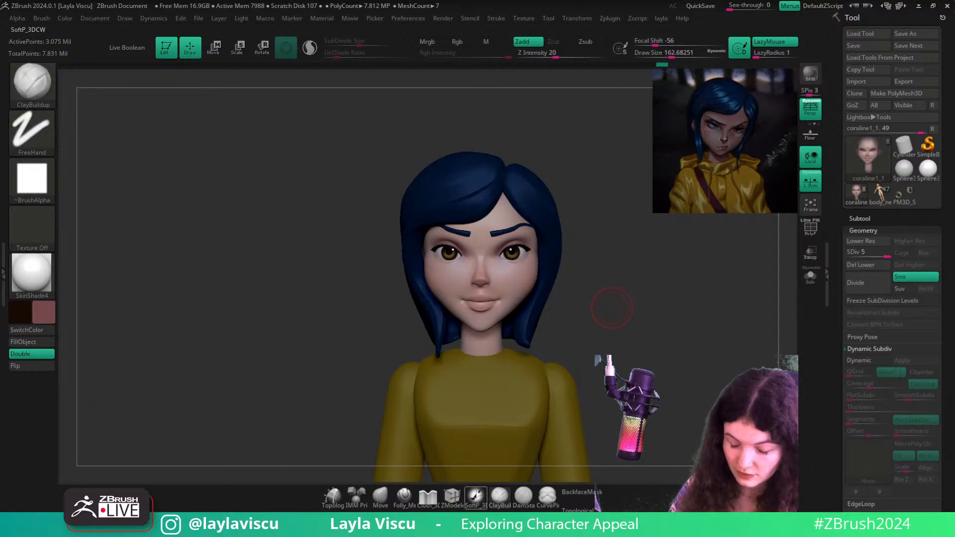
{"action": "key", "text": "s"}
{"action": "left_click_drag", "start_coordinate": [509, 233], "coordinate": [519, 232]}
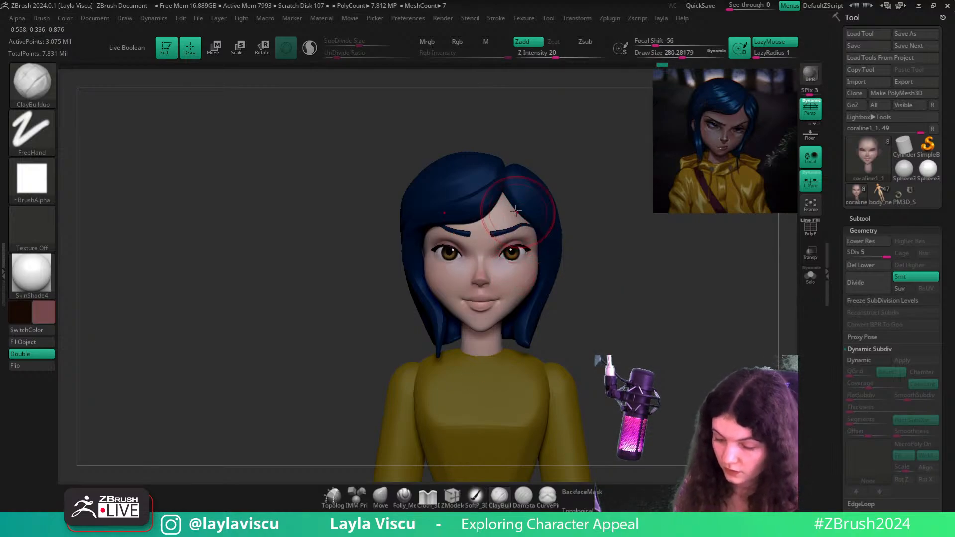
{"action": "left_click", "coordinate": [478, 498]}
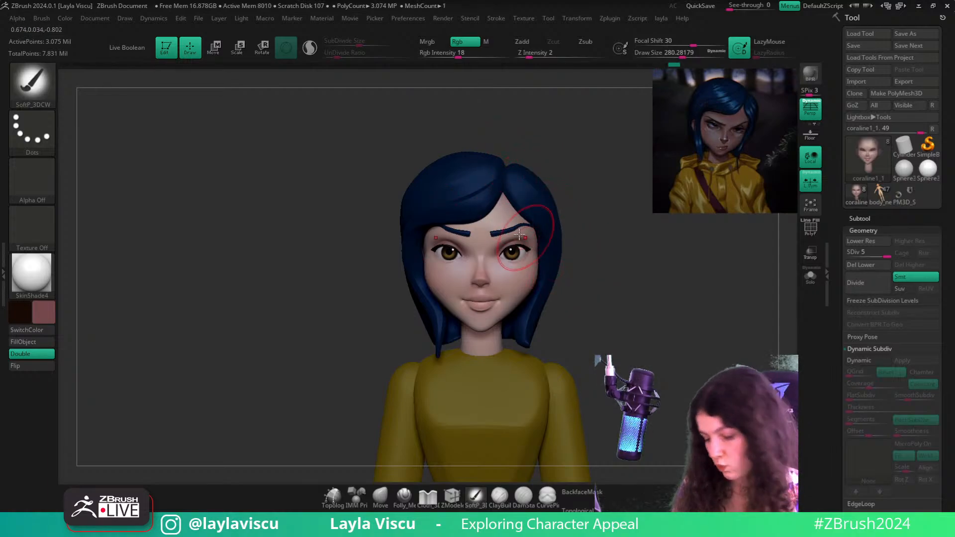
{"action": "left_click_drag", "start_coordinate": [507, 244], "coordinate": [522, 239]}
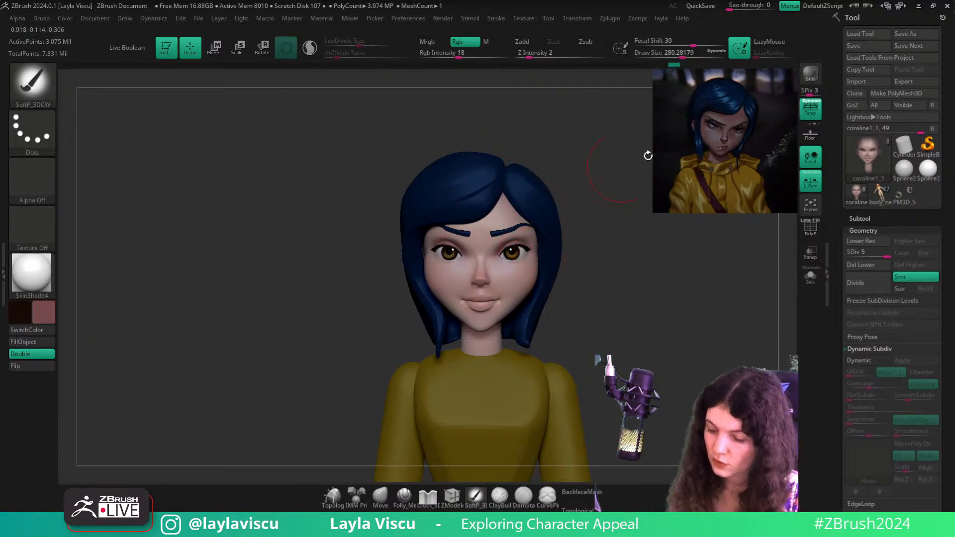
Sample a tone from the reference image, shift it to light salmon pink, and tint the lower cheeks and jaw at a draw size of about 280
{"action": "key", "text": "z"}
{"action": "key", "text": "c"}
{"action": "key", "text": "z"}
{"action": "left_click", "coordinate": [51, 315]}
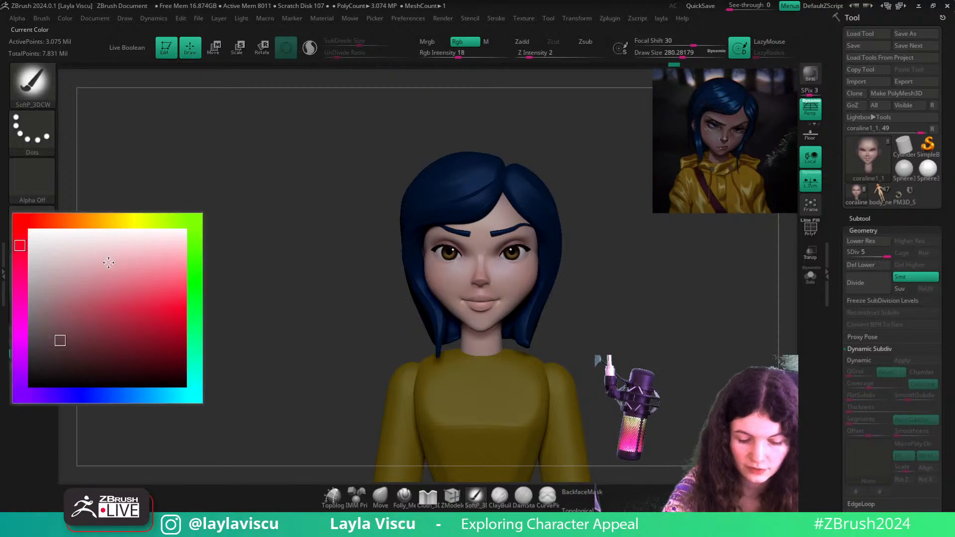
{"action": "left_click", "coordinate": [41, 220]}
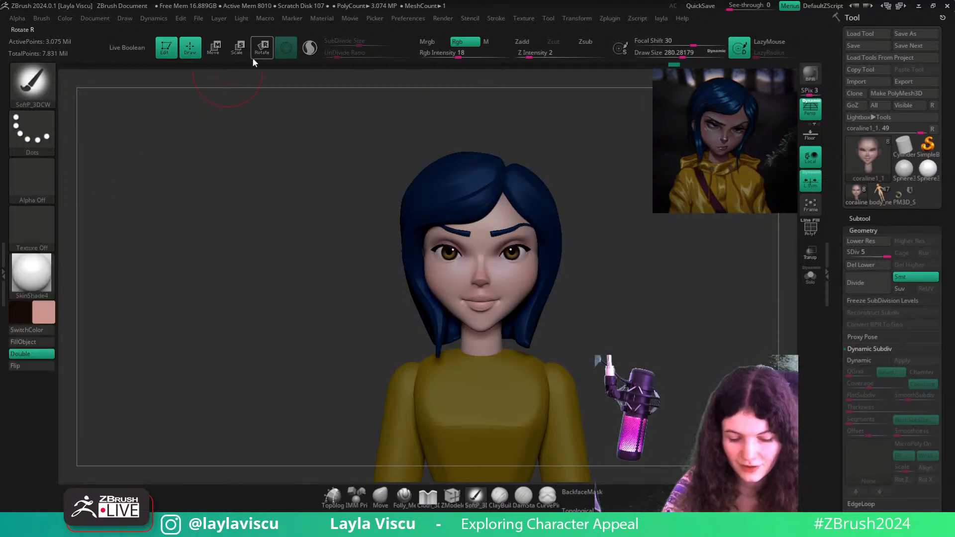
{"action": "left_click_drag", "start_coordinate": [591, 240], "coordinate": [577, 248]}
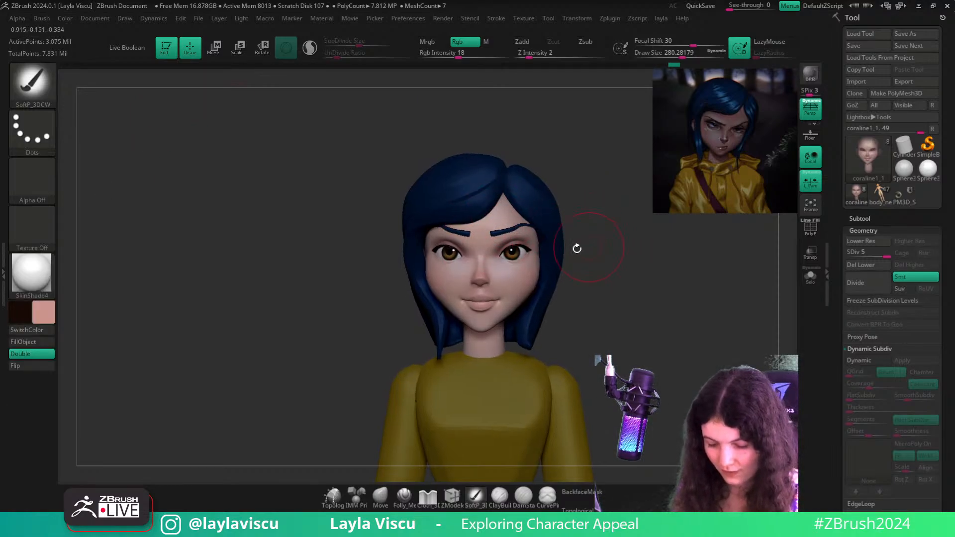
{"action": "left_click_drag", "start_coordinate": [503, 314], "coordinate": [519, 316]}
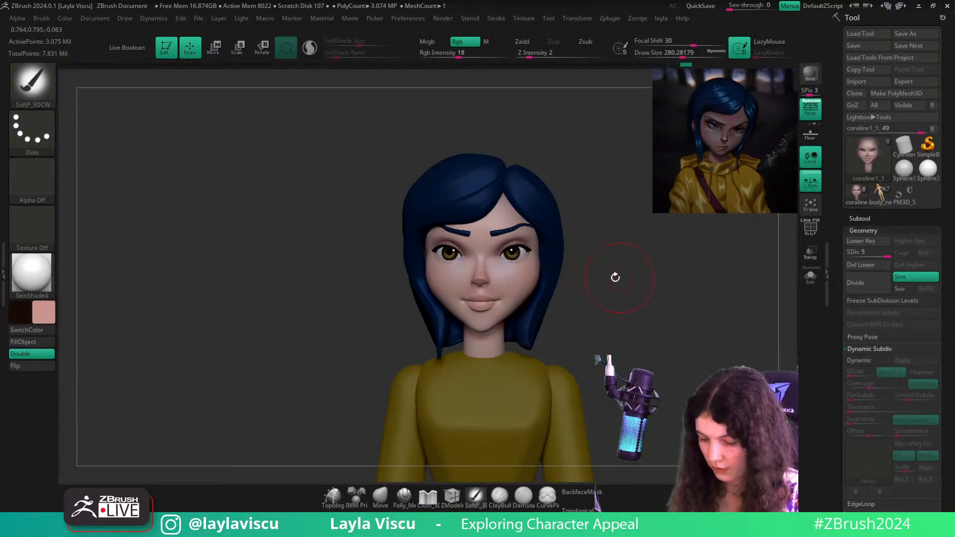
Sample the mouth color from the reference image and adjust it to a medium muted red
{"action": "key", "text": "shift+z"}
{"action": "left_click", "coordinate": [724, 147]}
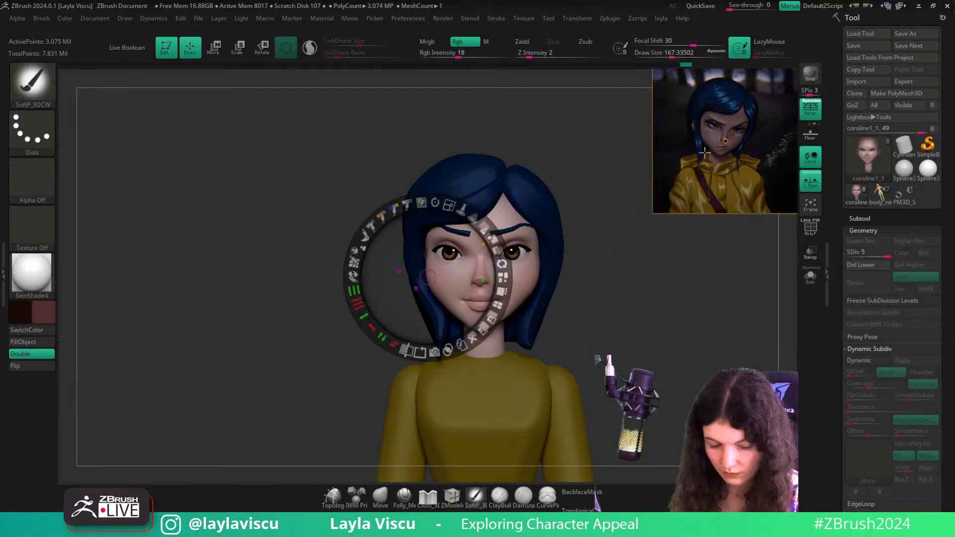
{"action": "key", "text": "z"}
{"action": "left_click", "coordinate": [45, 312]}
{"action": "left_click", "coordinate": [101, 322]}
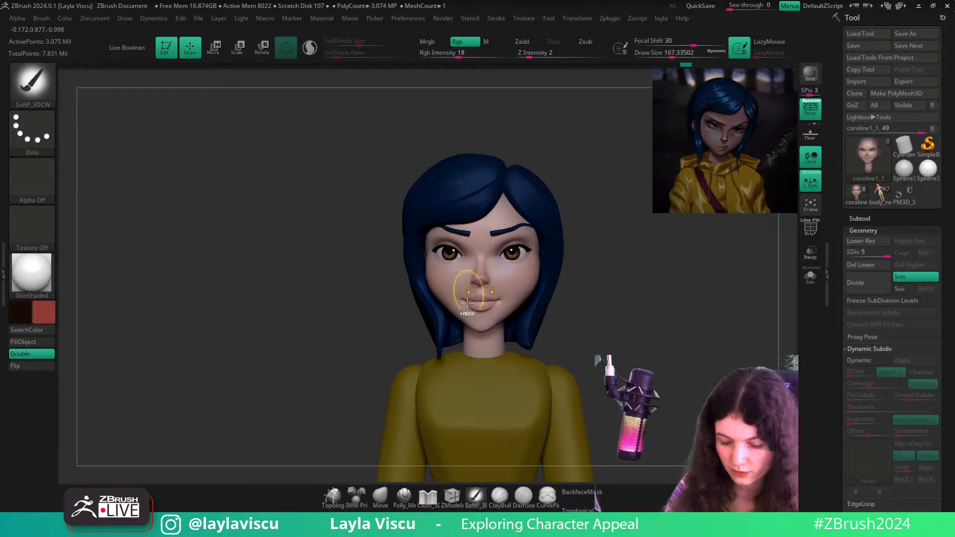
Paint the lips with the muted red at draw sizes of about 90 and 65
{"action": "scroll", "coordinate": [482, 293], "scroll_direction": "up", "scroll_amount": 3}
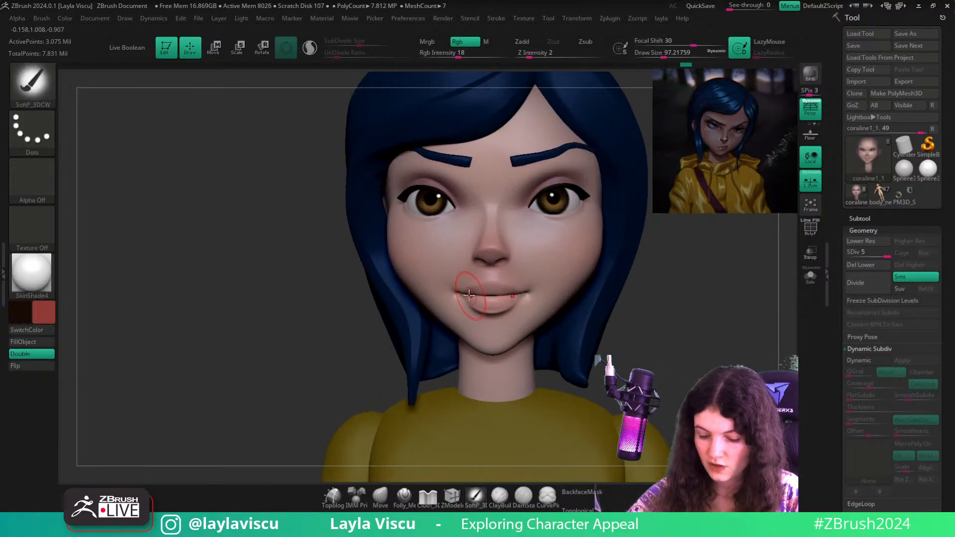
{"action": "key", "text": "s"}
{"action": "left_click", "coordinate": [482, 296]}
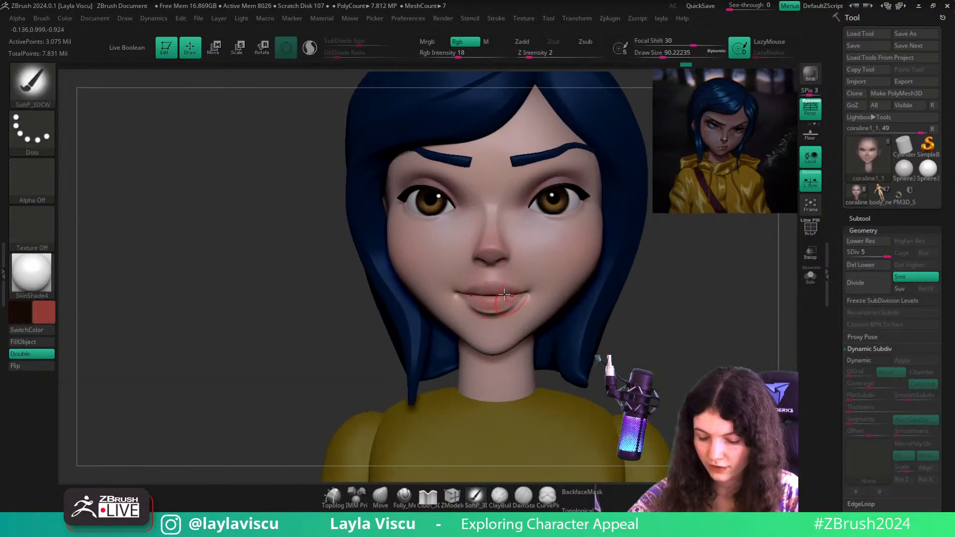
{"action": "left_click_drag", "start_coordinate": [644, 312], "coordinate": [666, 304]}
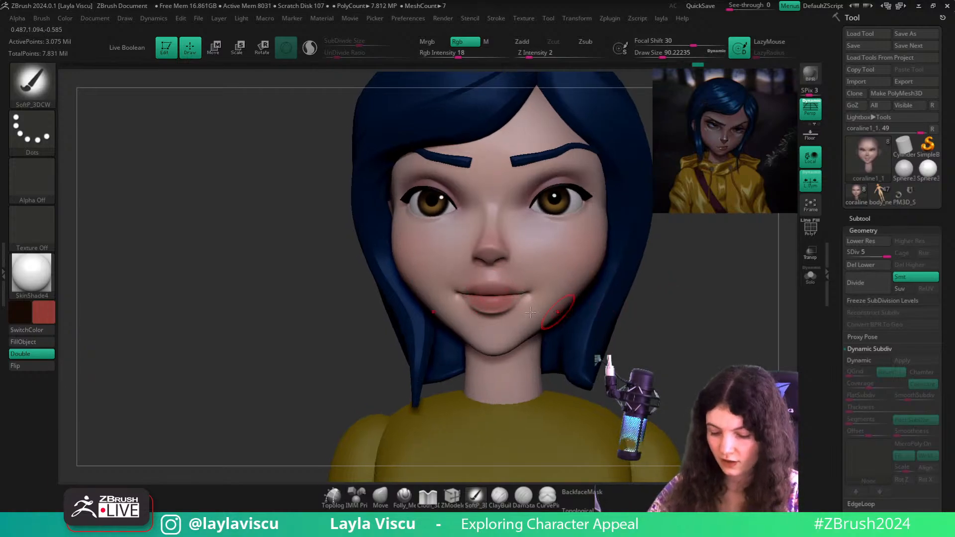
{"action": "key", "text": "s"}
{"action": "left_click", "coordinate": [476, 296]}
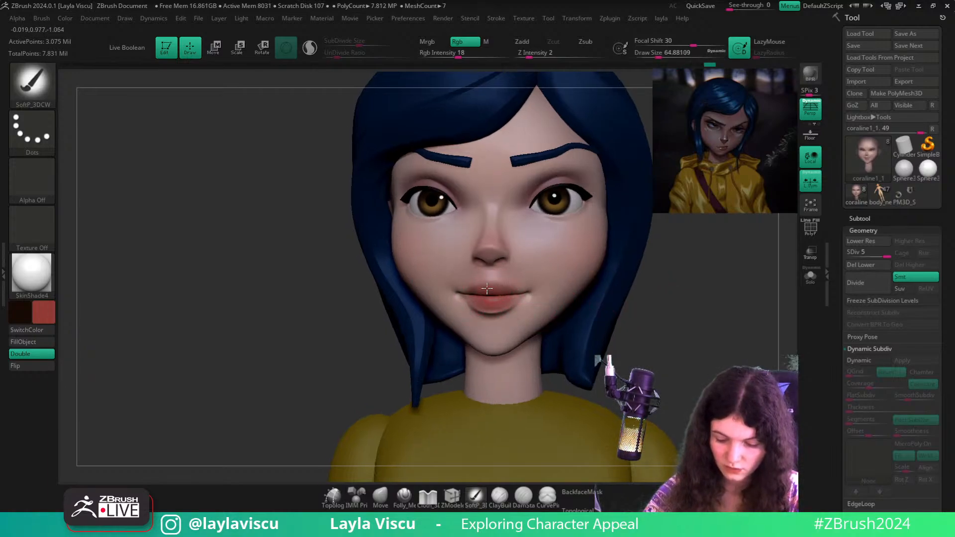
{"action": "left_click_drag", "start_coordinate": [710, 341], "coordinate": [682, 311]}
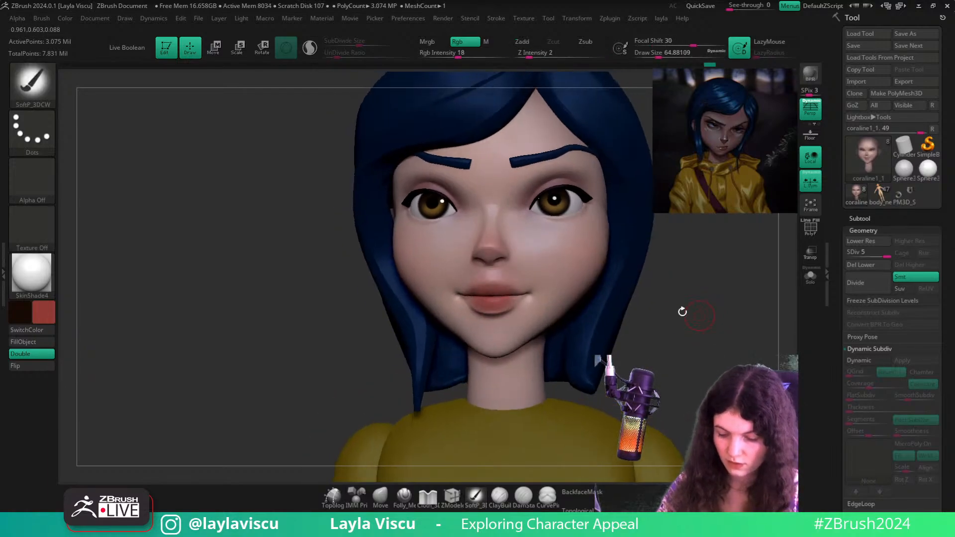
Sample the skin tone and clean up the skin around the lips at draw sizes of about 46 and 62
{"action": "key", "text": "c"}
{"action": "key", "text": "s"}
{"action": "left_click", "coordinate": [506, 273]}
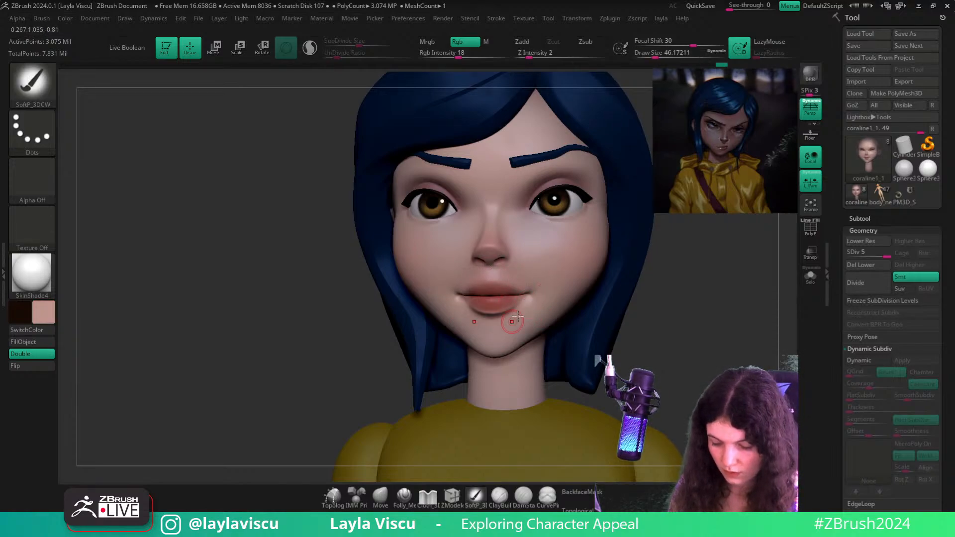
{"action": "right_click_drag", "start_coordinate": [517, 317], "coordinate": [538, 330], "text": "ctrl"}
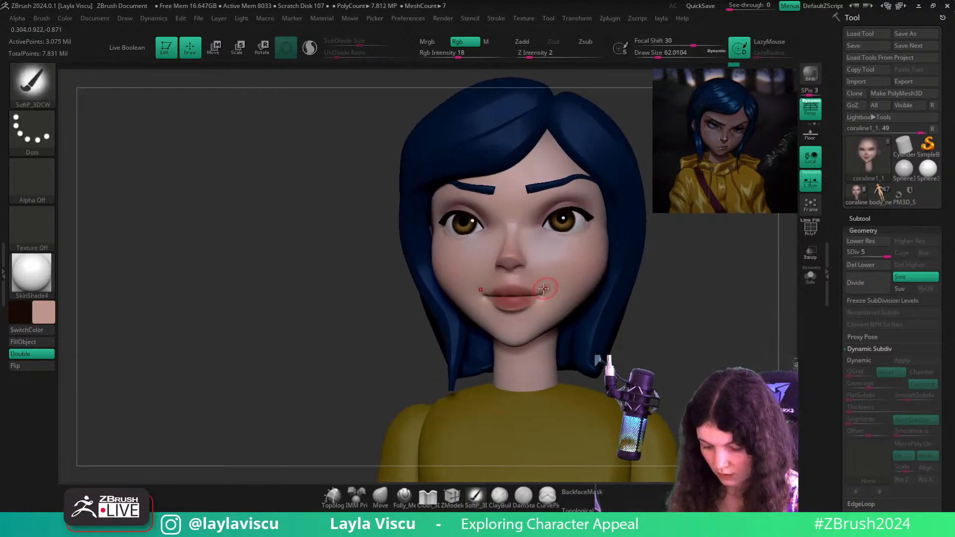
Try to paint the lips a solid, darker red at RGB intensity 84 and a draw size of about 33
{"action": "key", "text": "c"}
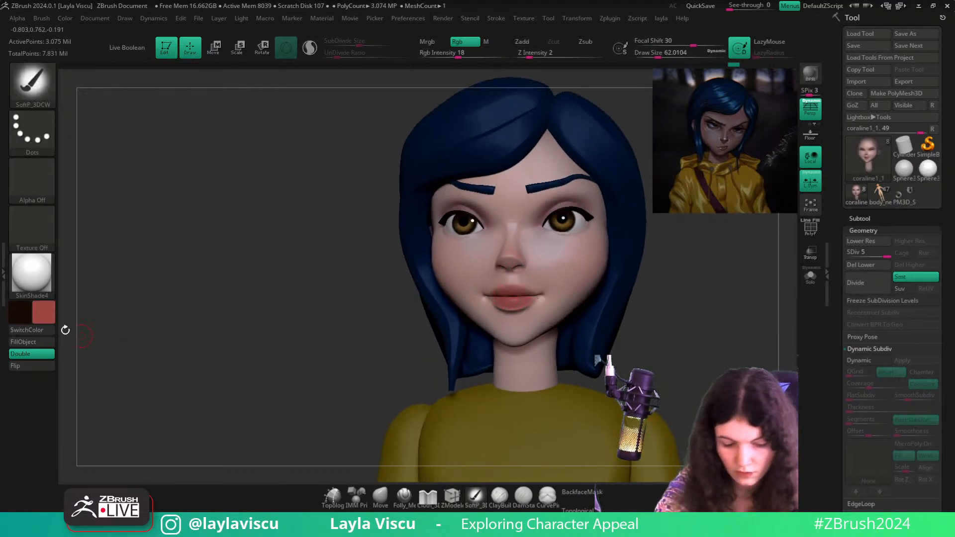
{"action": "left_click", "coordinate": [49, 306]}
{"action": "left_click_drag", "start_coordinate": [54, 223], "coordinate": [63, 223]}
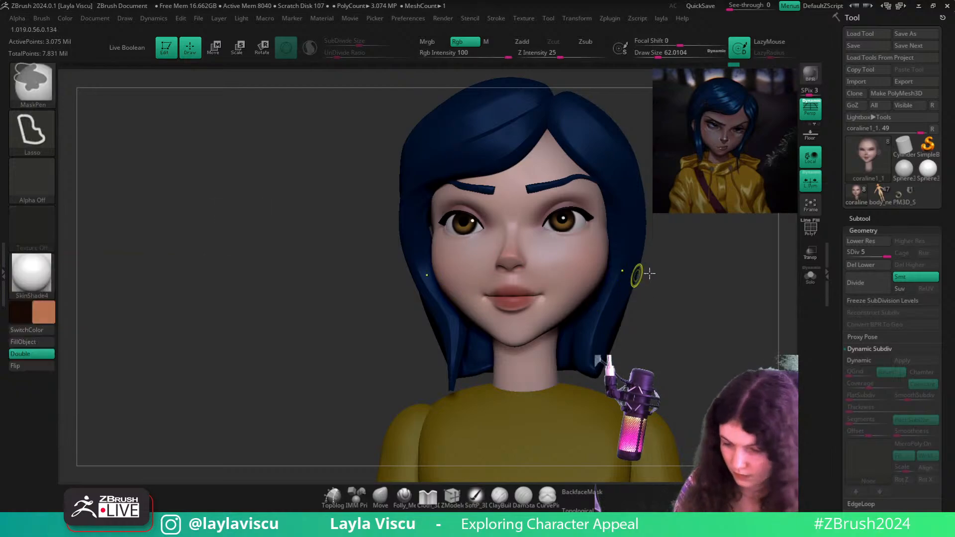
{"action": "right_click_drag", "start_coordinate": [639, 274], "coordinate": [622, 313], "text": "ctrl"}
{"action": "left_click", "coordinate": [501, 53]}
{"action": "mouse_move", "coordinate": [669, 268]}
{"action": "right_mouse_down"}
{"action": "mouse_move", "coordinate": [735, 315]}
{"action": "mouse_move", "coordinate": [692, 283]}
{"action": "right_mouse_up"}
{"action": "key", "text": "s"}
{"action": "left_click_drag", "start_coordinate": [583, 253], "coordinate": [576, 253]}
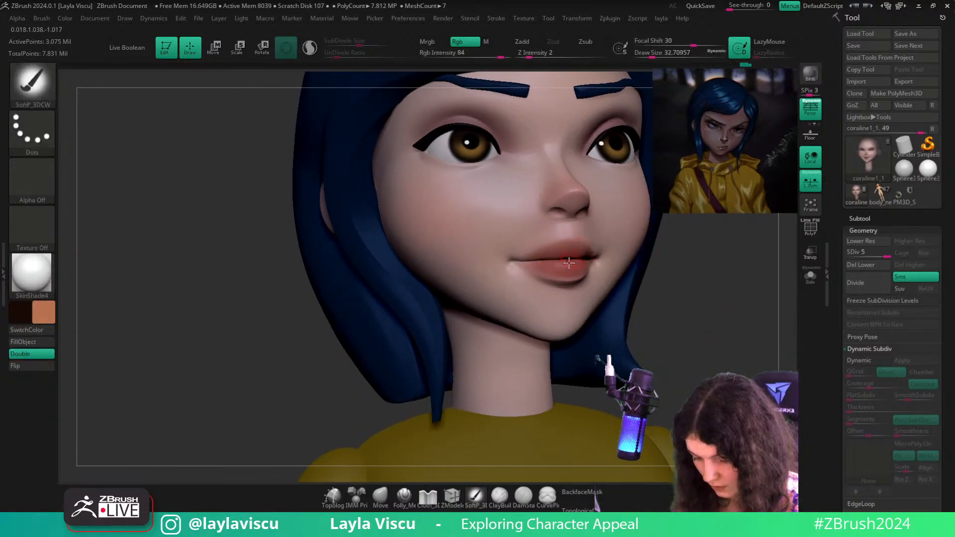
{"action": "key", "text": "c"}
{"action": "left_click", "coordinate": [50, 311]}
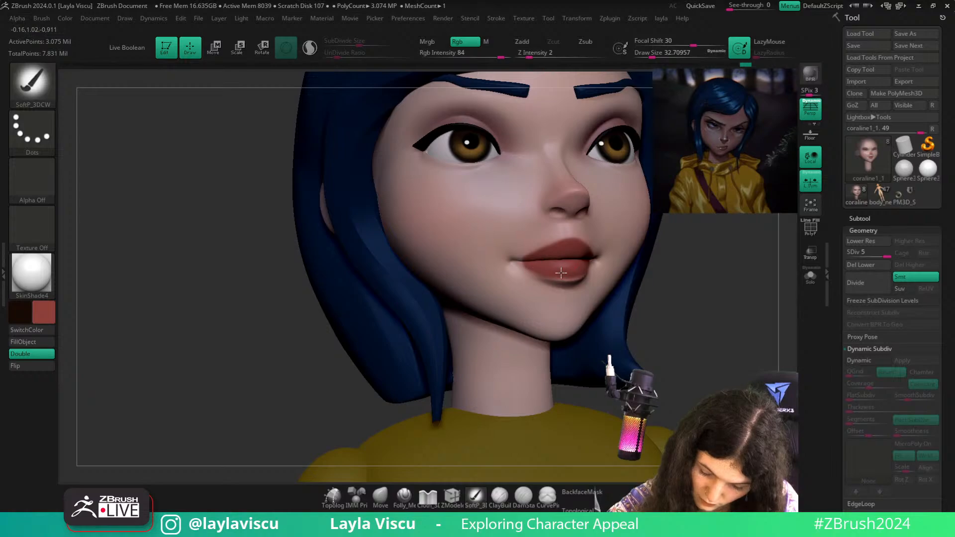
Try to sharpen the lip outline with a sampled skin tone and undo the solid lip painting
{"action": "key", "text": "c"}
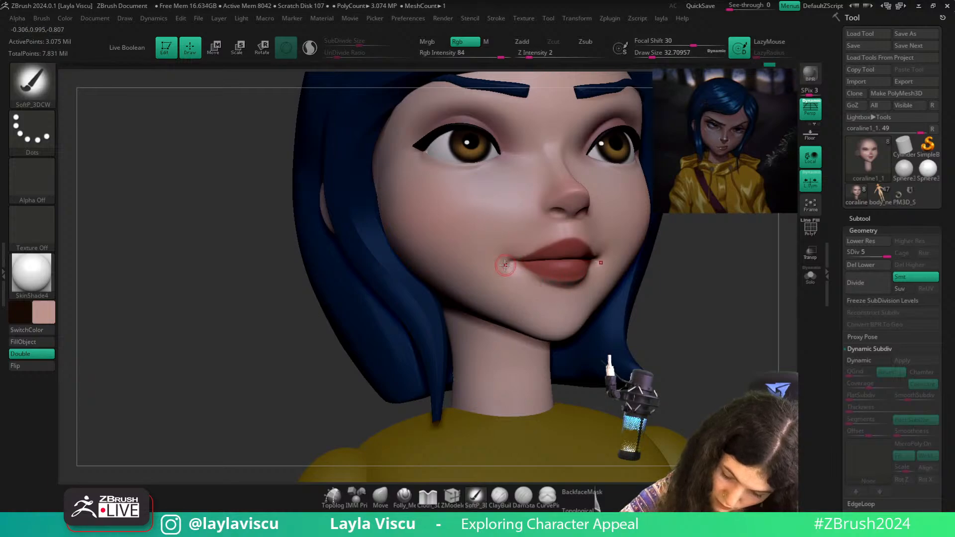
{"action": "mouse_move", "coordinate": [739, 341]}
{"action": "right_mouse_down", "text": "ctrl"}
{"action": "mouse_move", "coordinate": [794, 246]}
{"action": "mouse_move", "coordinate": [686, 297]}
{"action": "mouse_move", "coordinate": [768, 338]}
{"action": "right_mouse_up", "text": "ctrl"}
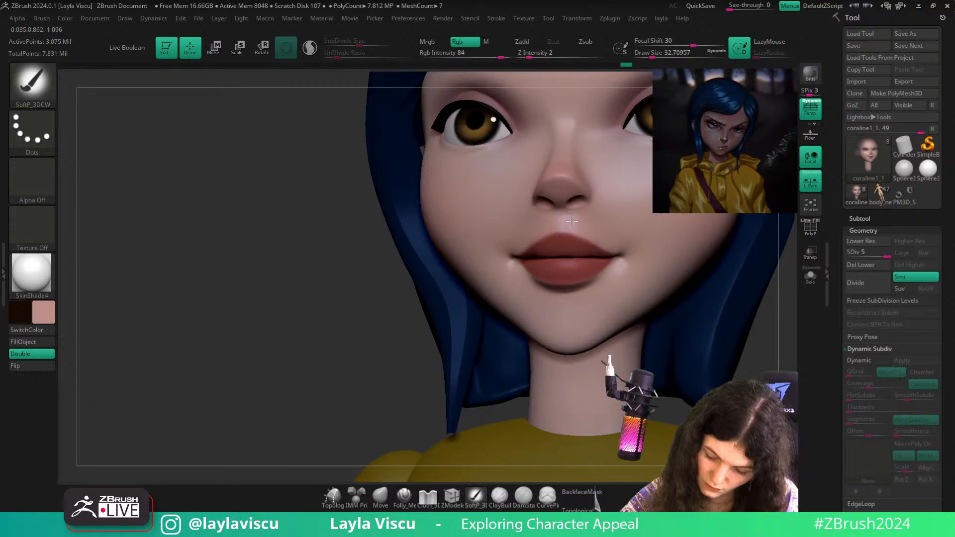
{"action": "right_click_drag", "start_coordinate": [576, 226], "coordinate": [714, 322], "text": "ctrl"}
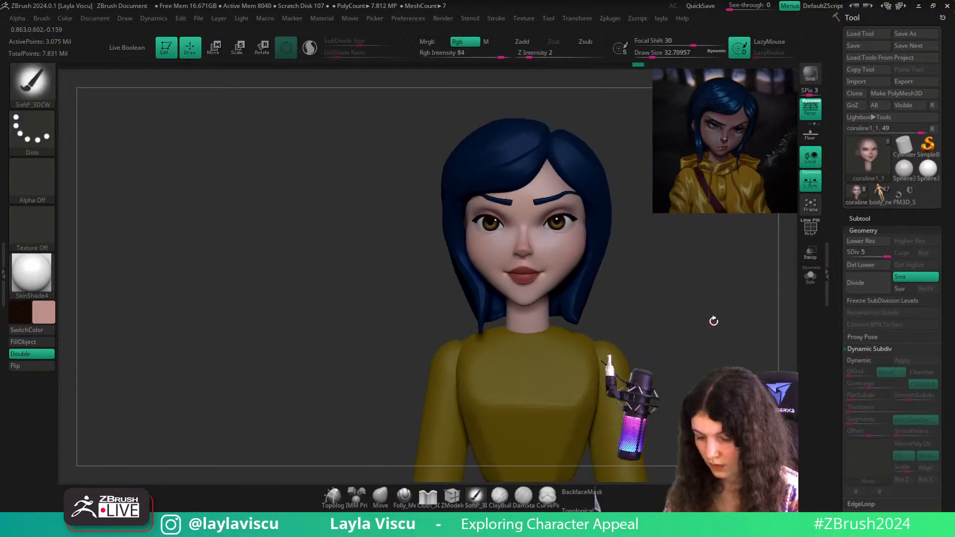
{"action": "key", "text": "ctrl"}
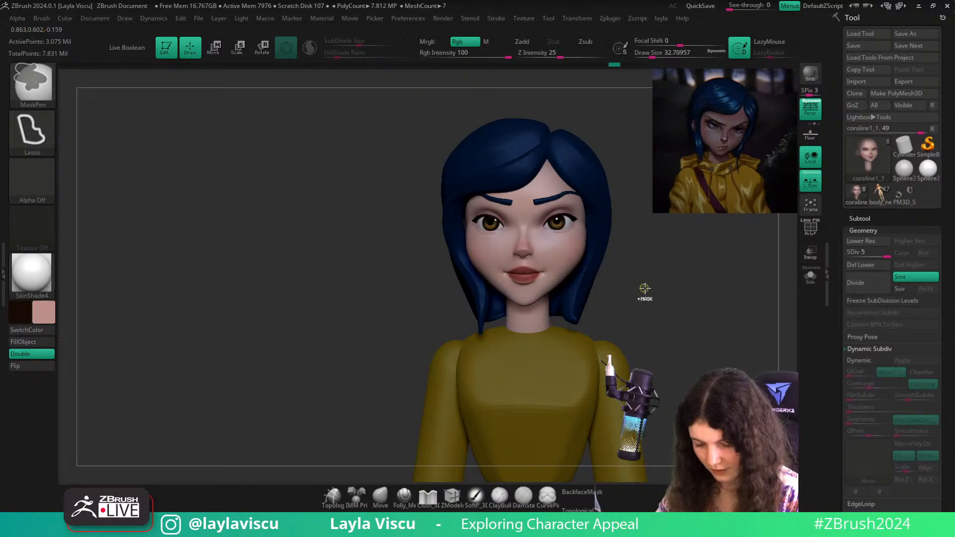
{"action": "mouse_move", "coordinate": [645, 288]}
{"action": "right_mouse_down"}
{"action": "mouse_move", "coordinate": [663, 292]}
{"action": "mouse_move", "coordinate": [652, 291]}
{"action": "right_mouse_up"}
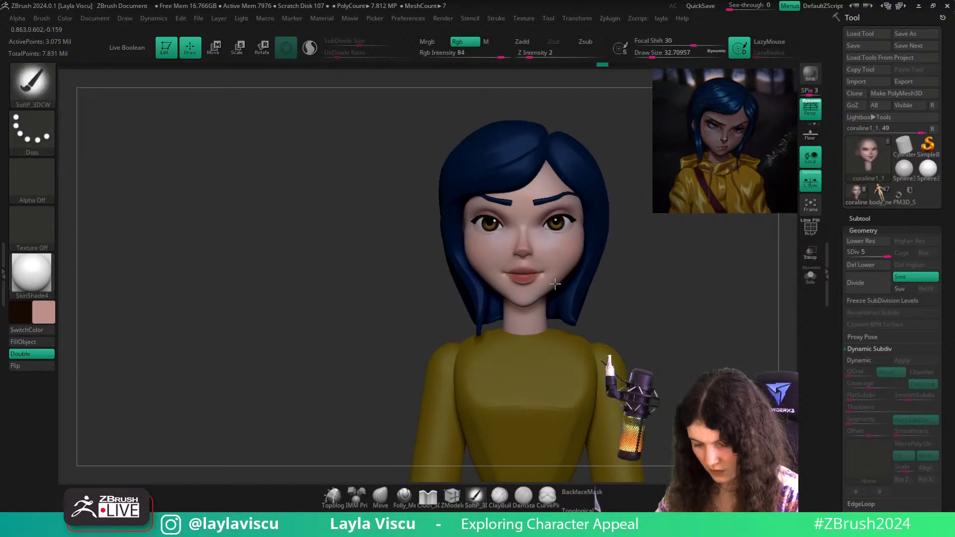
Sample a red from the lips, set RGB intensity to 56, and deepen the lip color at a draw size of about 44
{"action": "right_click_drag", "start_coordinate": [548, 279], "coordinate": [522, 271], "text": "ctrl"}
{"action": "key", "text": "c"}
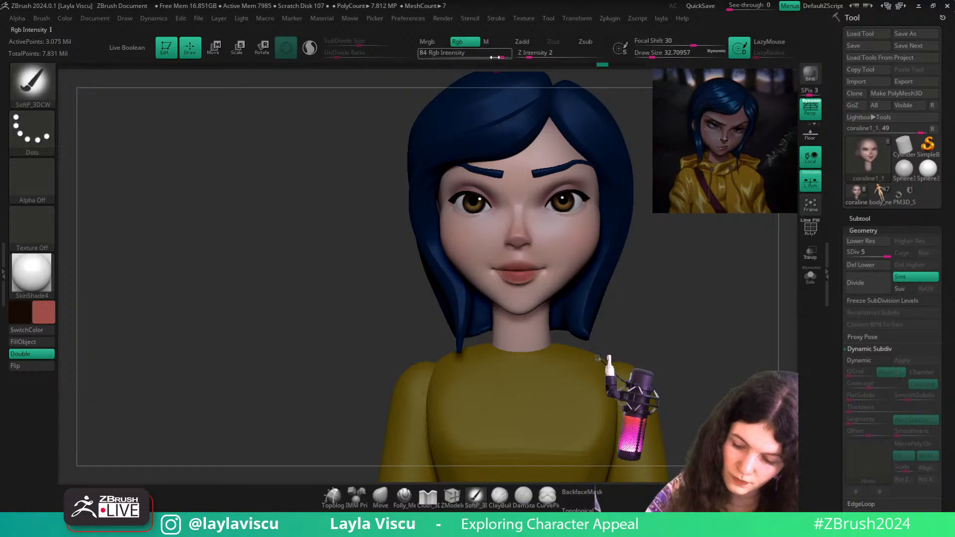
{"action": "left_click_drag", "start_coordinate": [501, 56], "coordinate": [486, 57]}
{"action": "key", "text": "s"}
{"action": "left_click_drag", "start_coordinate": [504, 272], "coordinate": [507, 273]}
{"action": "right_click_drag", "start_coordinate": [542, 287], "coordinate": [728, 299]}
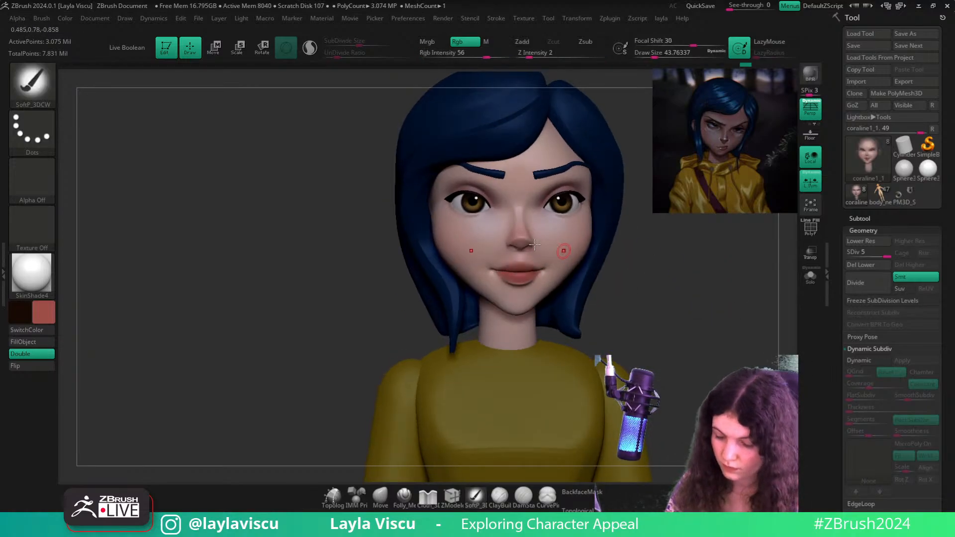
Try to tint the side of the nose with the lip red and undo the stroke
{"action": "left_click_drag", "start_coordinate": [531, 242], "coordinate": [522, 234]}
{"action": "right_click_drag", "start_coordinate": [716, 273], "coordinate": [698, 278]}
{"action": "key", "text": "ctrl+z"}
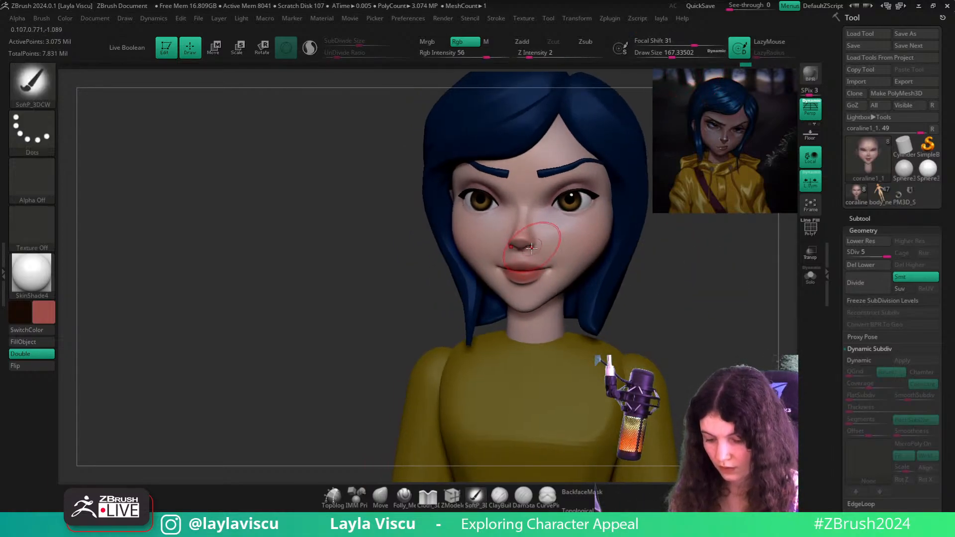
Tint the nose and cheeks with the lip red at draw sizes of about 167 and 324
{"action": "left_click_drag", "start_coordinate": [543, 237], "coordinate": [541, 233]}
{"action": "mouse_move", "coordinate": [719, 252]}
{"action": "right_mouse_down", "text": "shift"}
{"action": "mouse_move", "coordinate": [728, 292]}
{"action": "mouse_move", "coordinate": [716, 305]}
{"action": "right_mouse_up", "text": "shift"}
{"action": "key", "text": "bracketright"}
{"action": "key", "text": "bracketright"}
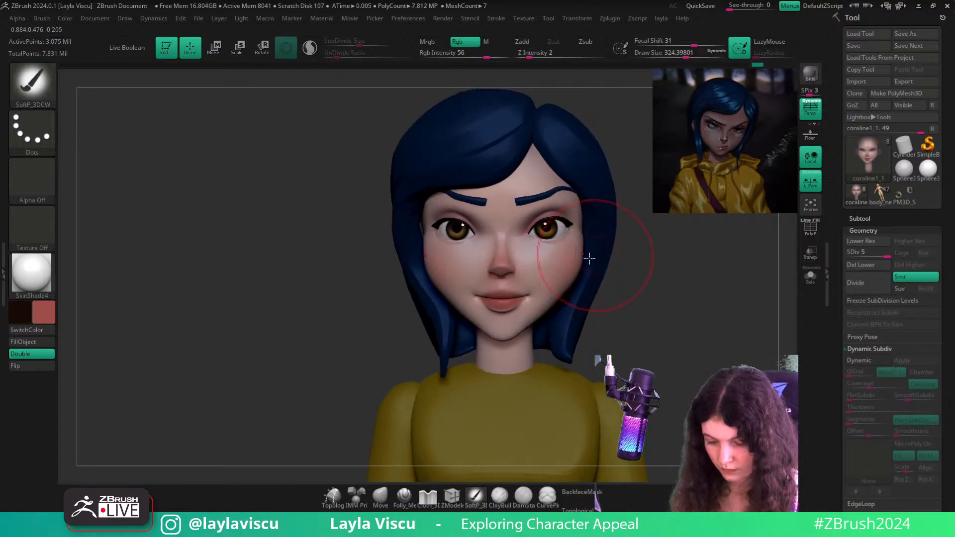
{"action": "mouse_move", "coordinate": [658, 271]}
{"action": "right_mouse_down", "text": "ctrl"}
{"action": "mouse_move", "coordinate": [680, 284]}
{"action": "mouse_move", "coordinate": [587, 288]}
{"action": "right_mouse_up", "text": "ctrl"}
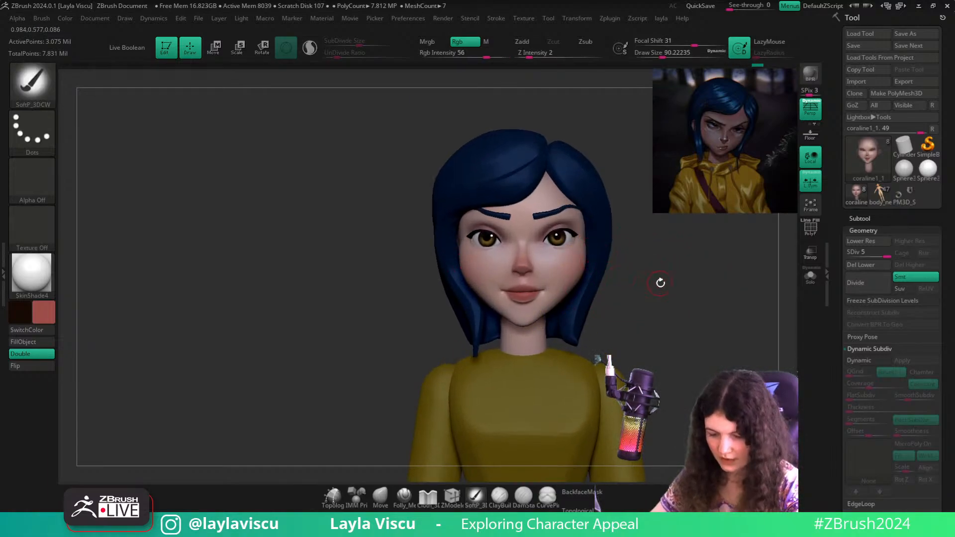
Sample a hair blue from the reference image, select the main hair mesh, and lighten its front at draw sizes of about 460 and 331
{"action": "mouse_move", "coordinate": [660, 282]}
{"action": "right_mouse_down"}
{"action": "mouse_move", "coordinate": [663, 302]}
{"action": "mouse_move", "coordinate": [666, 282]}
{"action": "right_mouse_up"}
{"action": "key", "text": "z"}
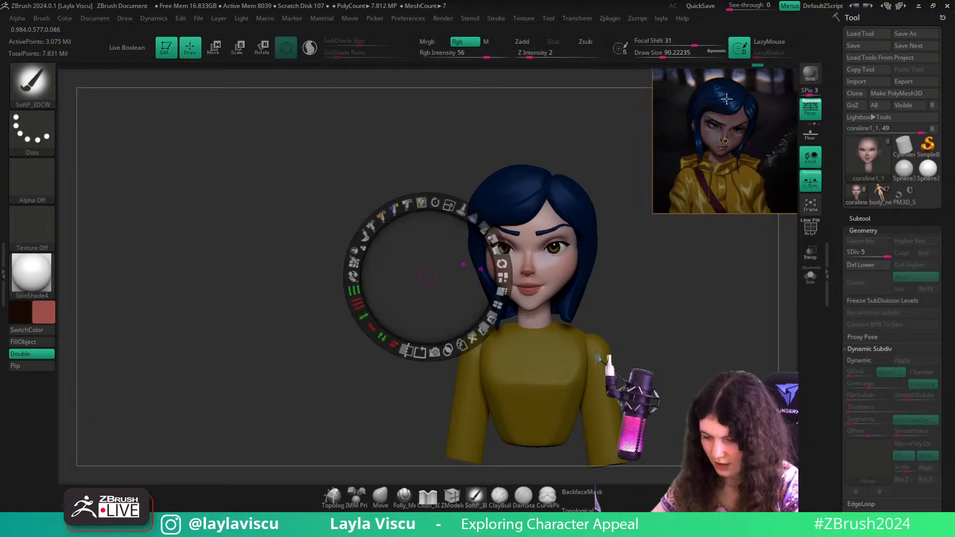
{"action": "key", "text": "c"}
{"action": "key", "text": "z"}
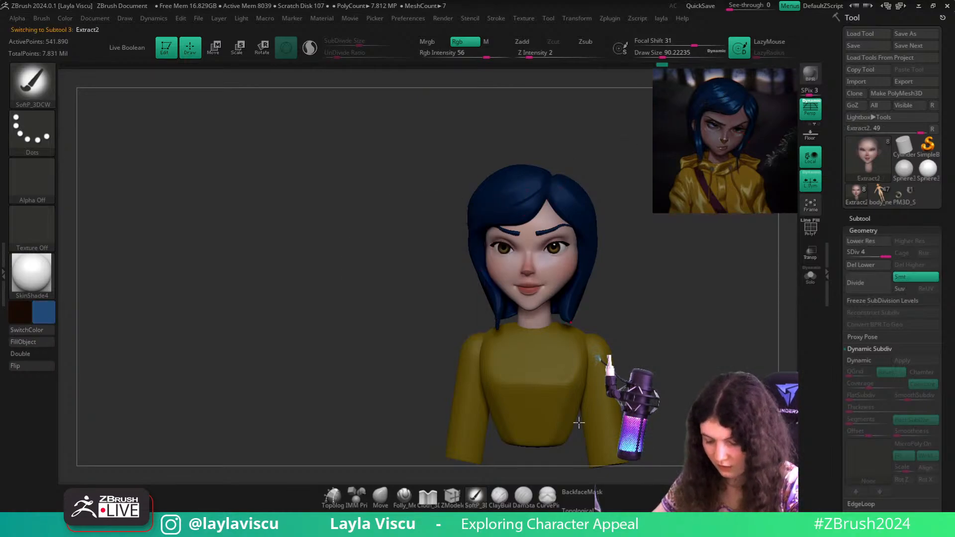
{"action": "key", "text": "s"}
{"action": "left_click", "coordinate": [523, 214]}
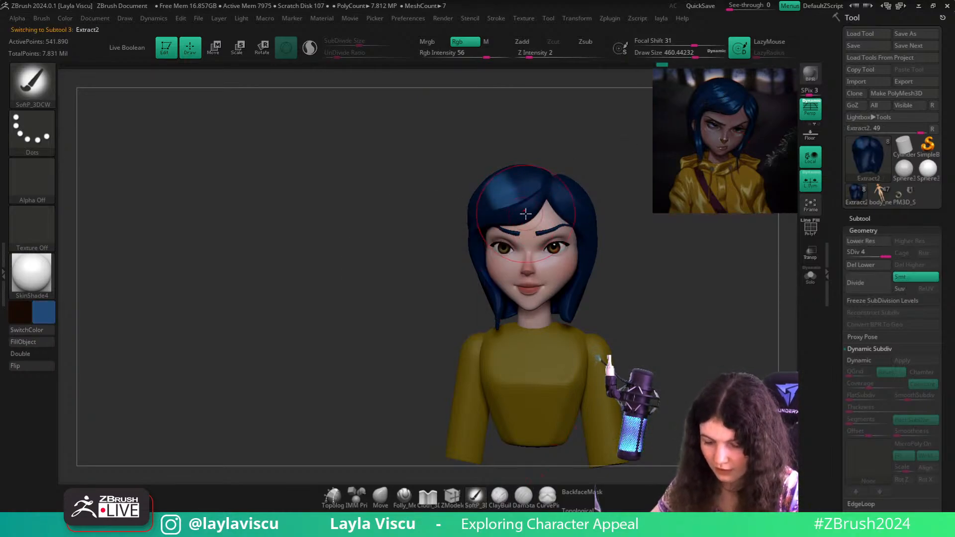
{"action": "key", "text": "s"}
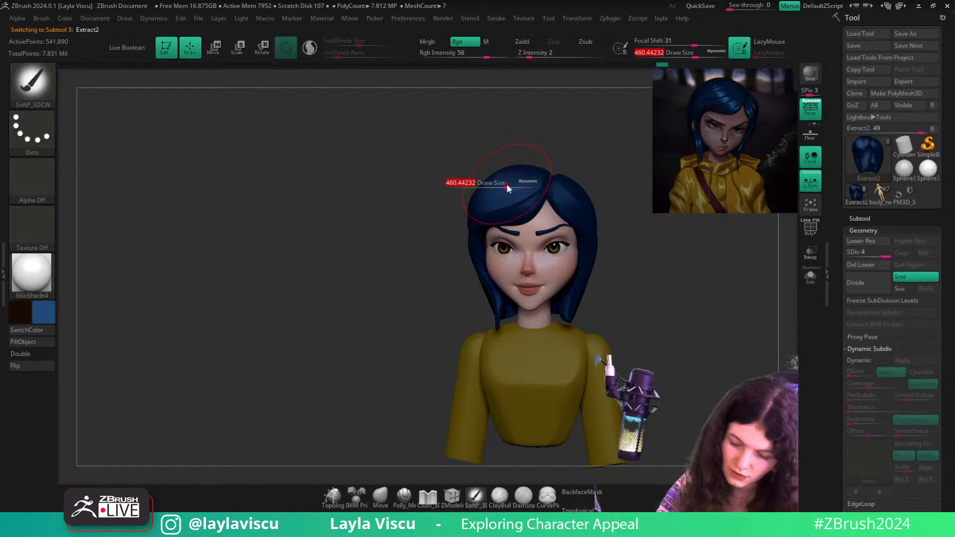
{"action": "left_click", "coordinate": [502, 179]}
{"action": "left_click_drag", "start_coordinate": [501, 176], "coordinate": [514, 192]}
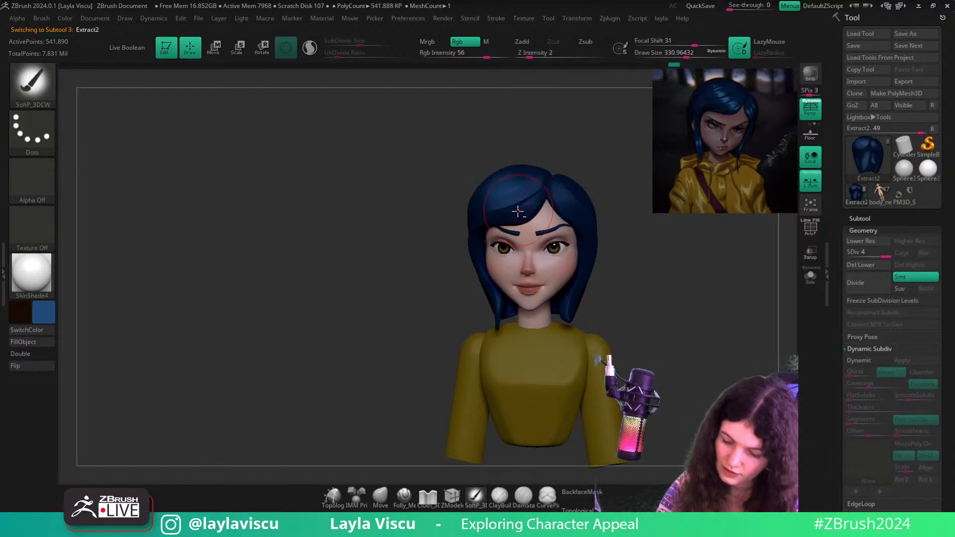
Brush the same blue over the separate fringe strand and reselect the main hair mesh
{"action": "left_click", "coordinate": [517, 211], "text": "alt"}
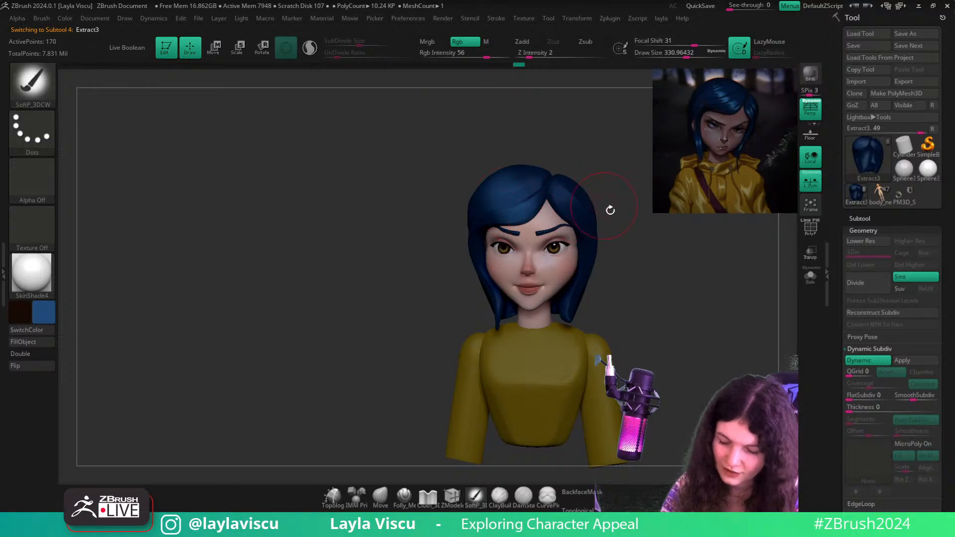
{"action": "mouse_move", "coordinate": [611, 210]}
{"action": "left_mouse_down"}
{"action": "mouse_move", "coordinate": [581, 213]}
{"action": "mouse_move", "coordinate": [605, 202]}
{"action": "mouse_move", "coordinate": [580, 214]}
{"action": "mouse_move", "coordinate": [607, 214]}
{"action": "left_mouse_up"}
{"action": "left_click", "coordinate": [578, 217], "text": "alt"}
{"action": "left_click_drag", "start_coordinate": [632, 198], "coordinate": [659, 197]}
{"action": "left_click_drag", "start_coordinate": [652, 306], "coordinate": [650, 298]}
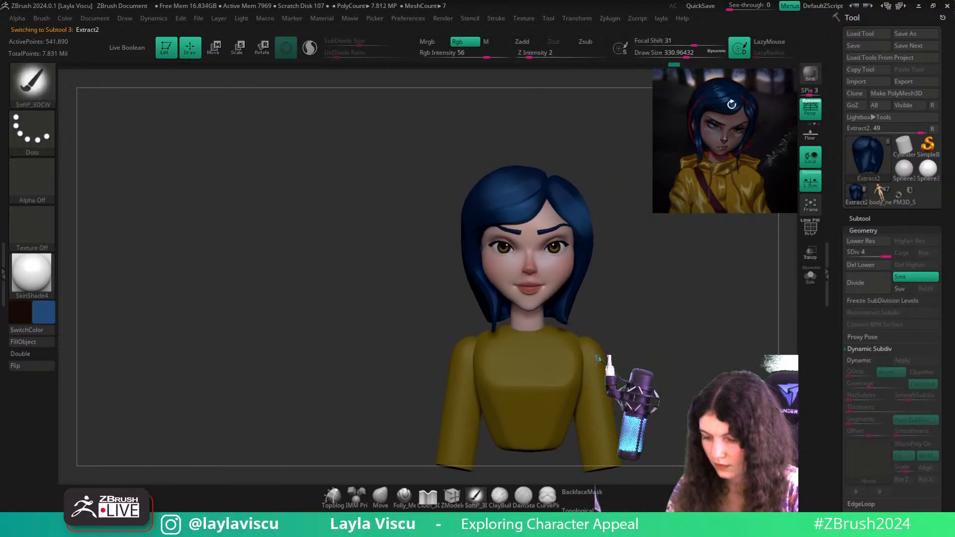
Sample a dark blue from the reference hair and shade the main hair with it at a draw size of about 476
{"action": "key", "text": "z"}
{"action": "left_click", "coordinate": [745, 91]}
{"action": "key", "text": "z"}
{"action": "left_click_drag", "start_coordinate": [627, 185], "coordinate": [621, 214]}
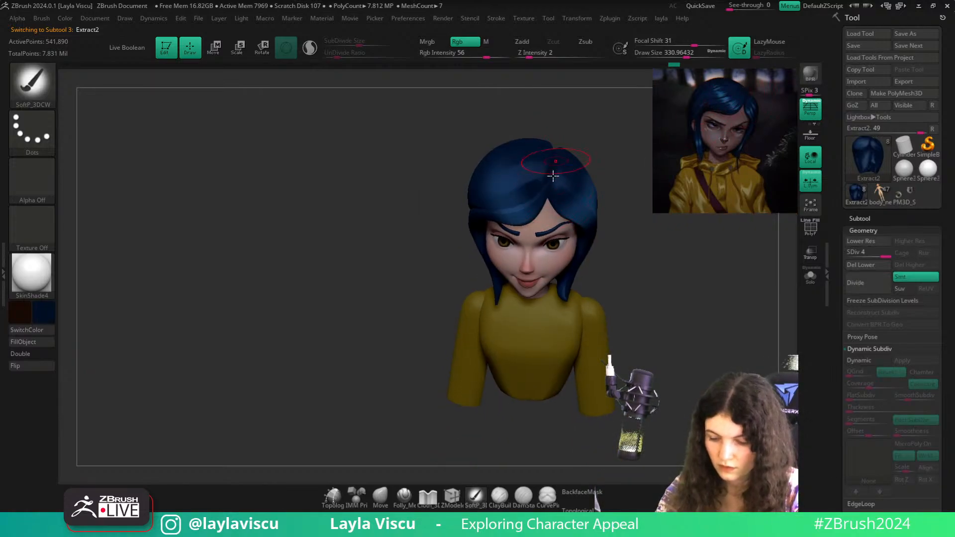
{"action": "mouse_move", "coordinate": [589, 135]}
{"action": "left_mouse_down"}
{"action": "mouse_move", "coordinate": [622, 216]}
{"action": "mouse_move", "coordinate": [636, 221]}
{"action": "left_mouse_up"}
{"action": "key", "text": "s"}
{"action": "left_click_drag", "start_coordinate": [586, 292], "coordinate": [596, 292]}
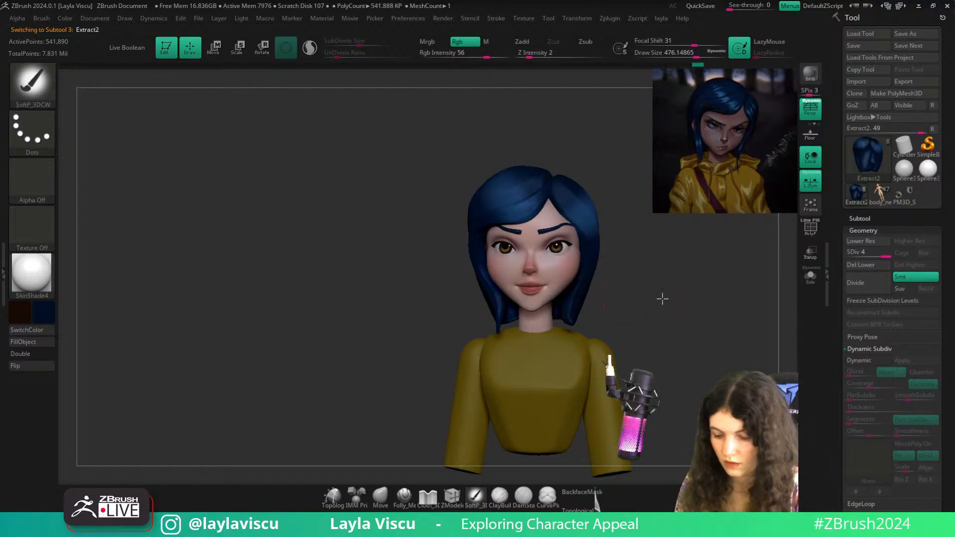
{"action": "mouse_move", "coordinate": [660, 298]}
{"action": "left_mouse_down"}
{"action": "mouse_move", "coordinate": [616, 253]}
{"action": "mouse_move", "coordinate": [542, 263]}
{"action": "left_mouse_up"}
Add finer dark-blue strokes to the main hair at a draw size of about 83 and undo the last stroke
{"action": "key", "text": "s"}
{"action": "key", "text": "s"}
{"action": "left_click_drag", "start_coordinate": [532, 211], "coordinate": [548, 230]}
{"action": "key", "text": "s"}
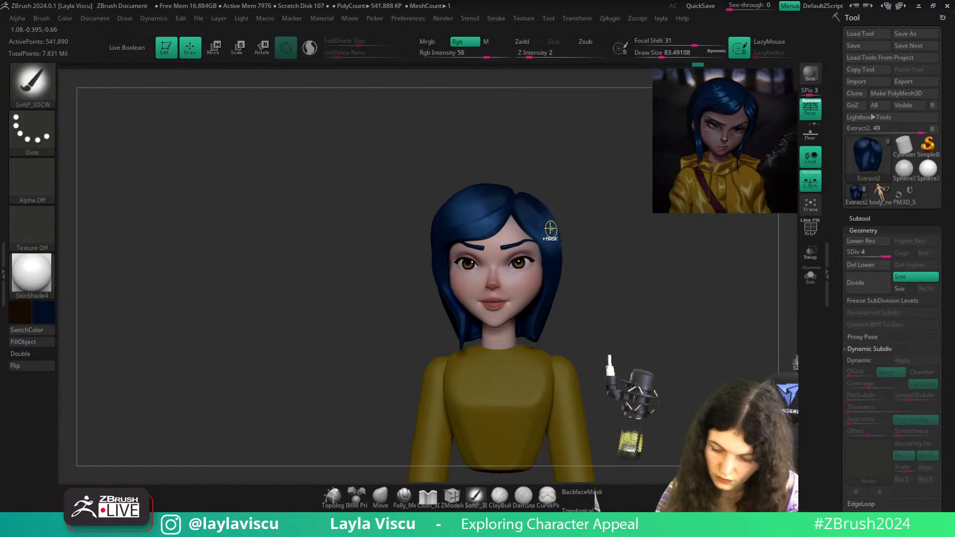
{"action": "key", "text": "ctrl+z"}
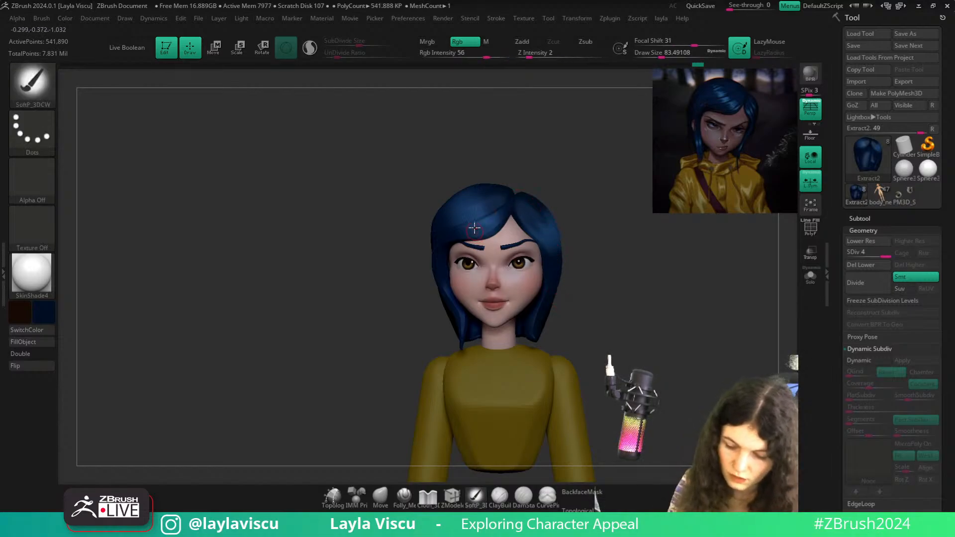
Shade the fringe strand with the dark blue, reselect the main hair, and continue shading it at a draw size of about 207
{"action": "left_click", "coordinate": [496, 192], "text": "alt"}
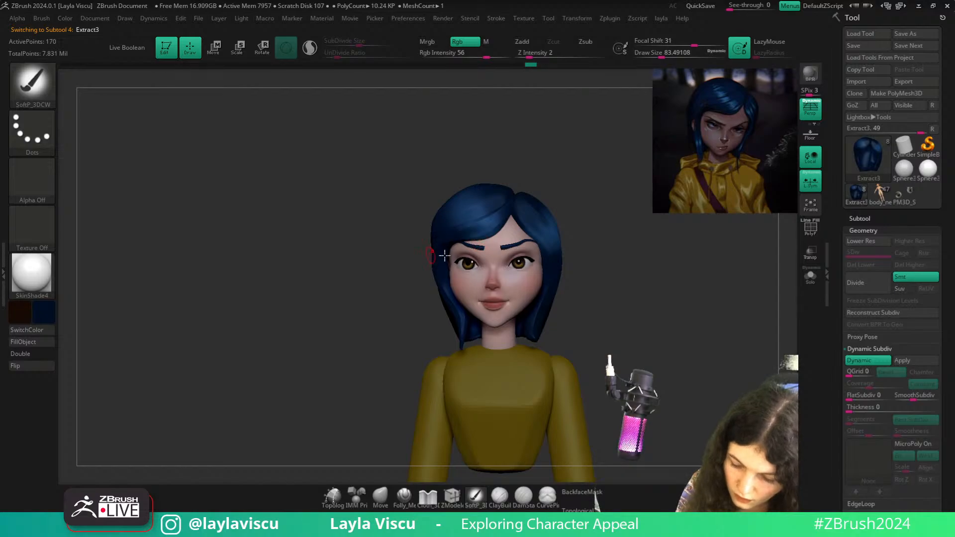
{"action": "mouse_move", "coordinate": [522, 159]}
{"action": "left_mouse_down"}
{"action": "mouse_move", "coordinate": [514, 177]}
{"action": "mouse_move", "coordinate": [450, 175]}
{"action": "mouse_move", "coordinate": [468, 197]}
{"action": "mouse_move", "coordinate": [439, 188]}
{"action": "left_mouse_up"}
{"action": "left_click", "coordinate": [492, 204], "text": "alt"}
{"action": "key", "text": "s"}
{"action": "left_click_drag", "start_coordinate": [545, 160], "coordinate": [537, 147]}
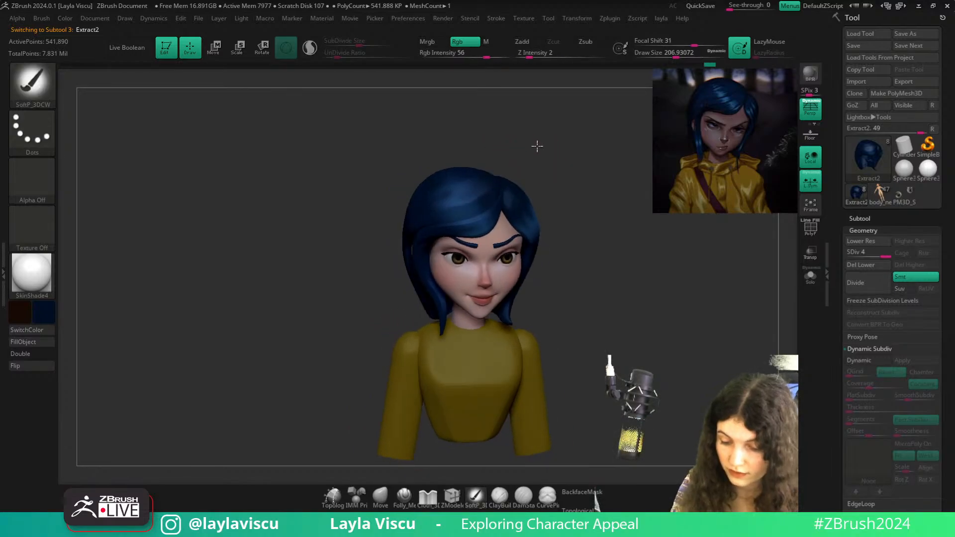
Sample a lighter blue from the hair and paint highlight strokes above the fringe at draw sizes of about 116 and 56
{"action": "key", "text": "c"}
{"action": "key", "text": "s"}
{"action": "left_click_drag", "start_coordinate": [456, 204], "coordinate": [447, 204]}
{"action": "left_click_drag", "start_coordinate": [589, 239], "coordinate": [615, 258], "text": "shift"}
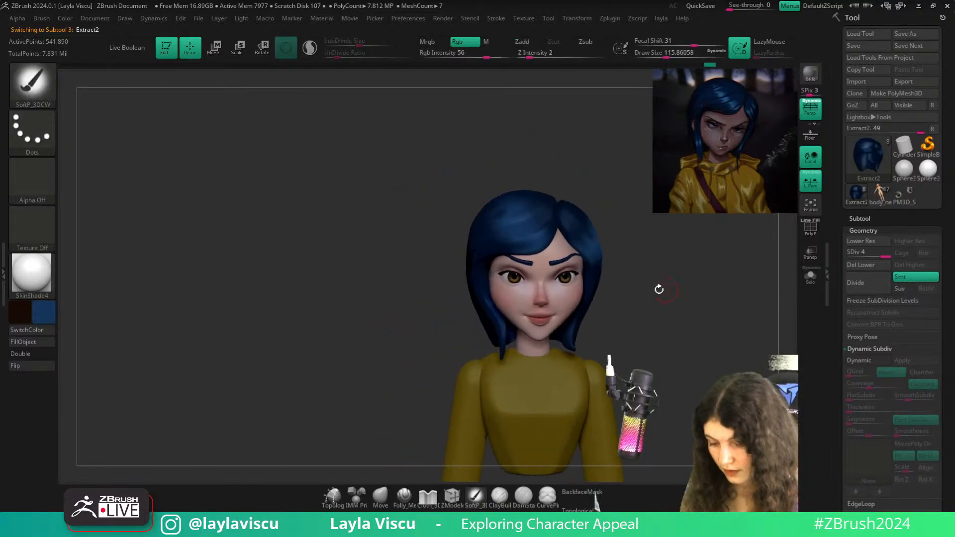
{"action": "left_click_drag", "start_coordinate": [657, 287], "coordinate": [642, 298]}
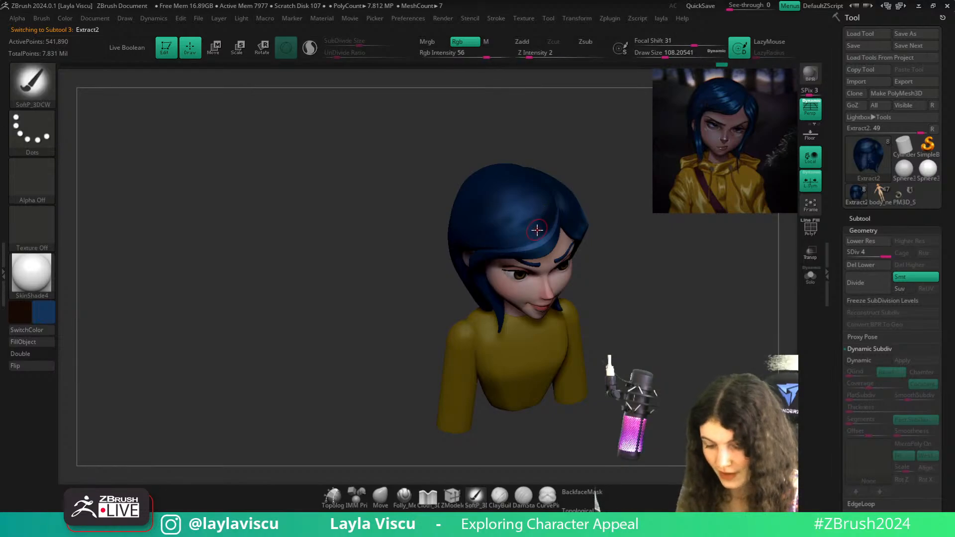
{"action": "key", "text": "s"}
{"action": "left_click_drag", "start_coordinate": [537, 230], "coordinate": [511, 245]}
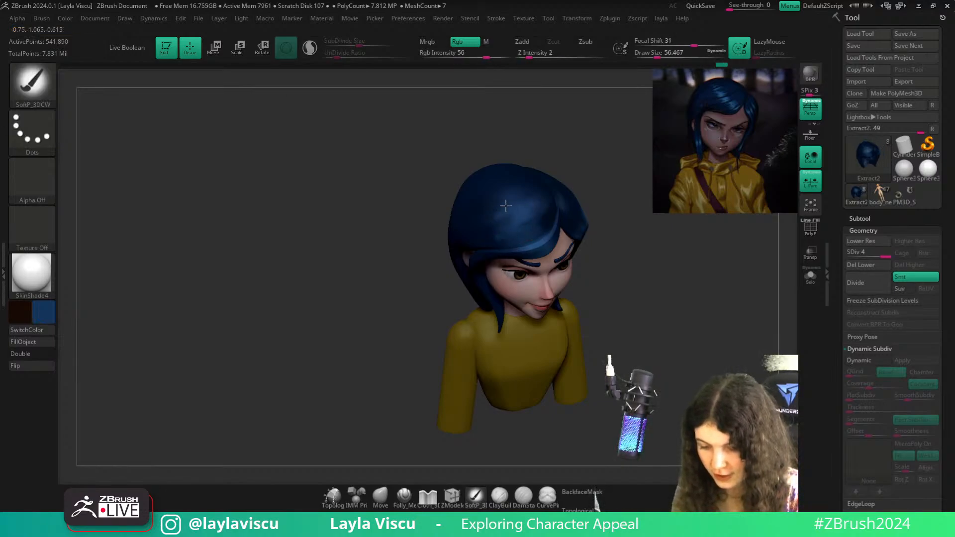
Sample the dark blue from the hair and soften the highlights around the crown at draw sizes of about 274 and 228
{"action": "left_click_drag", "start_coordinate": [573, 168], "coordinate": [562, 133]}
{"action": "key", "text": "s"}
{"action": "left_click_drag", "start_coordinate": [616, 205], "coordinate": [624, 251]}
{"action": "key", "text": "c"}
{"action": "key", "text": "s"}
{"action": "left_click", "coordinate": [545, 183]}
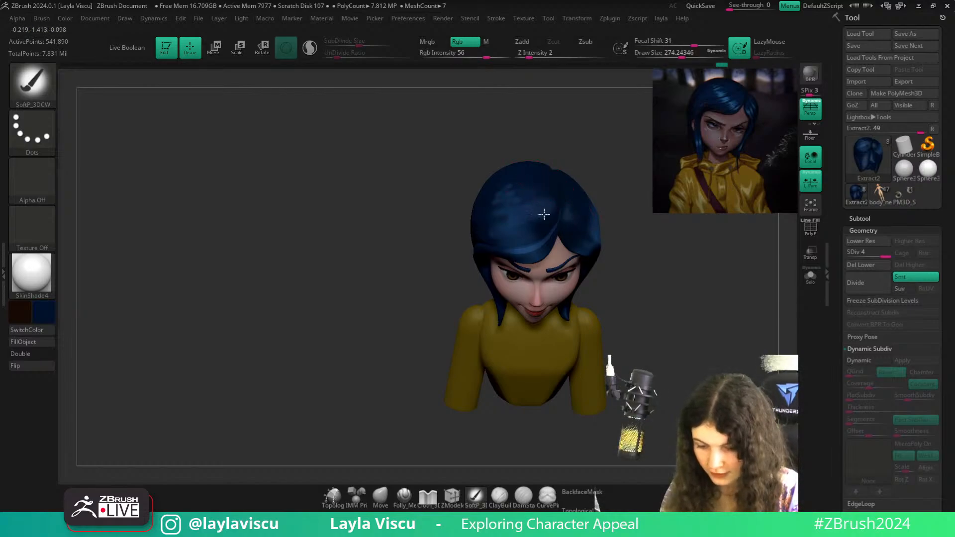
{"action": "left_click_drag", "start_coordinate": [572, 136], "coordinate": [610, 118]}
{"action": "key", "text": "s"}
{"action": "left_click", "coordinate": [492, 207]}
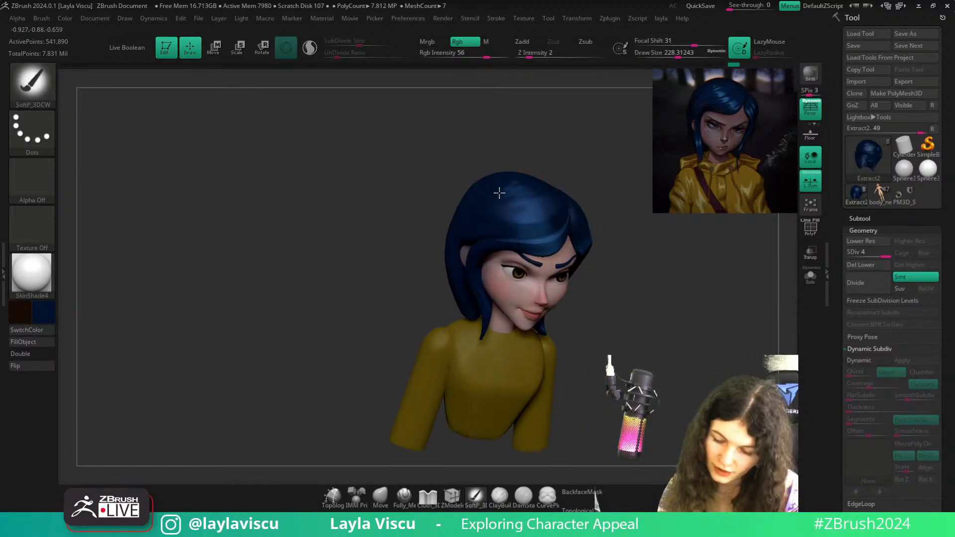
{"action": "left_click_drag", "start_coordinate": [577, 148], "coordinate": [547, 167]}
{"action": "left_click_drag", "start_coordinate": [600, 179], "coordinate": [528, 143], "text": "alt"}
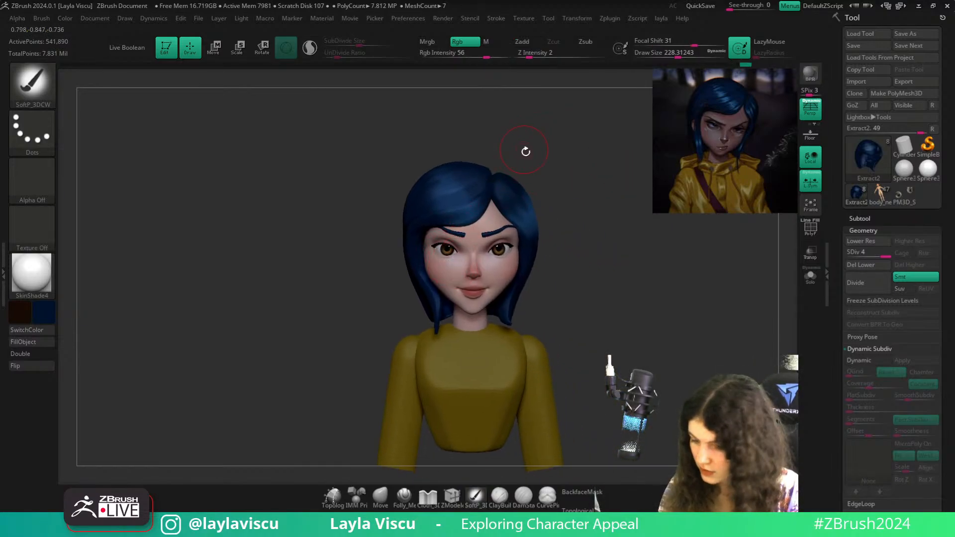
{"action": "left_click_drag", "start_coordinate": [525, 151], "coordinate": [512, 164]}
Sample a bright blue from the reference hair and paint a highlight across the front hair at a draw size of about 128
{"action": "key", "text": "z"}
{"action": "key", "text": "c"}
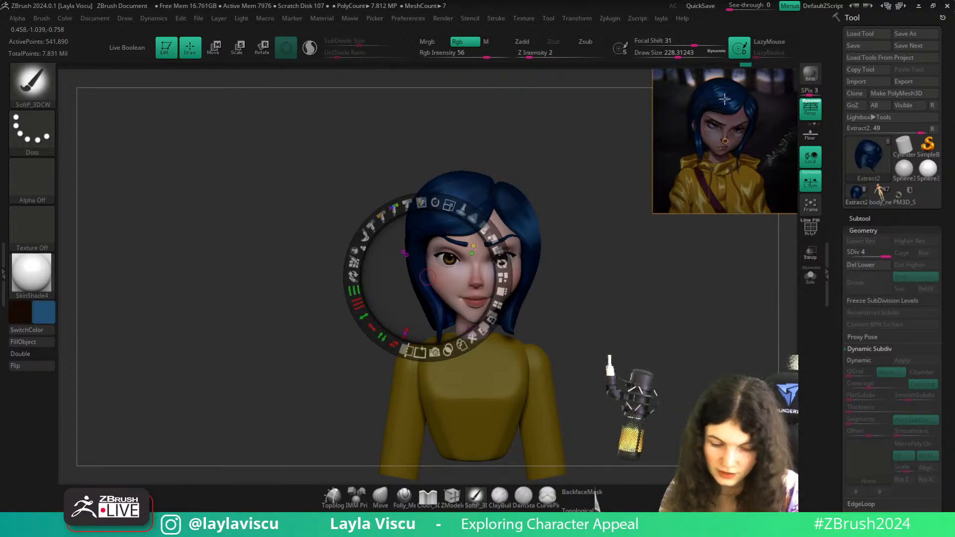
{"action": "key", "text": "z"}
{"action": "key", "text": "s"}
{"action": "left_click_drag", "start_coordinate": [497, 213], "coordinate": [489, 213]}
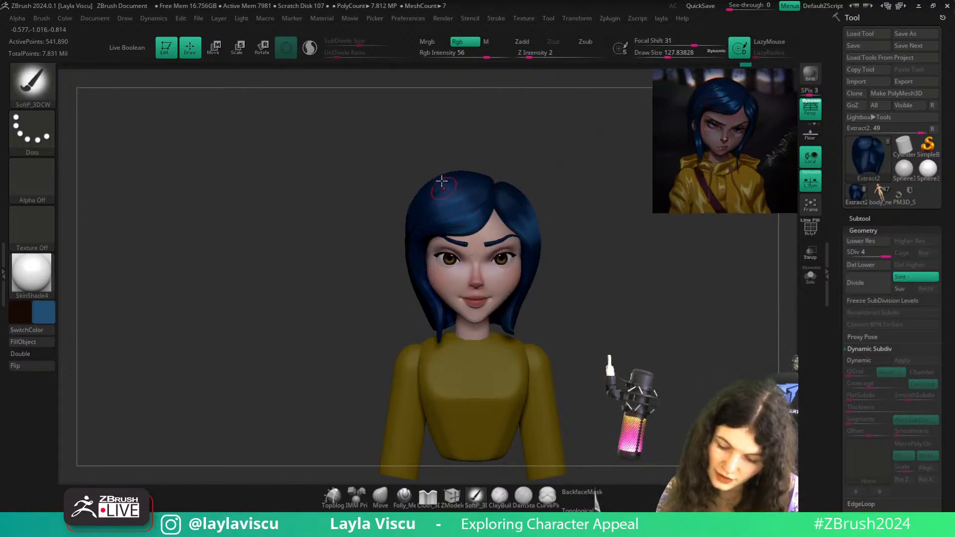
Select the fringe strand, sample a dark blue, and blend the strand's color at a draw size of about 192
{"action": "left_click", "coordinate": [455, 203], "text": "alt"}
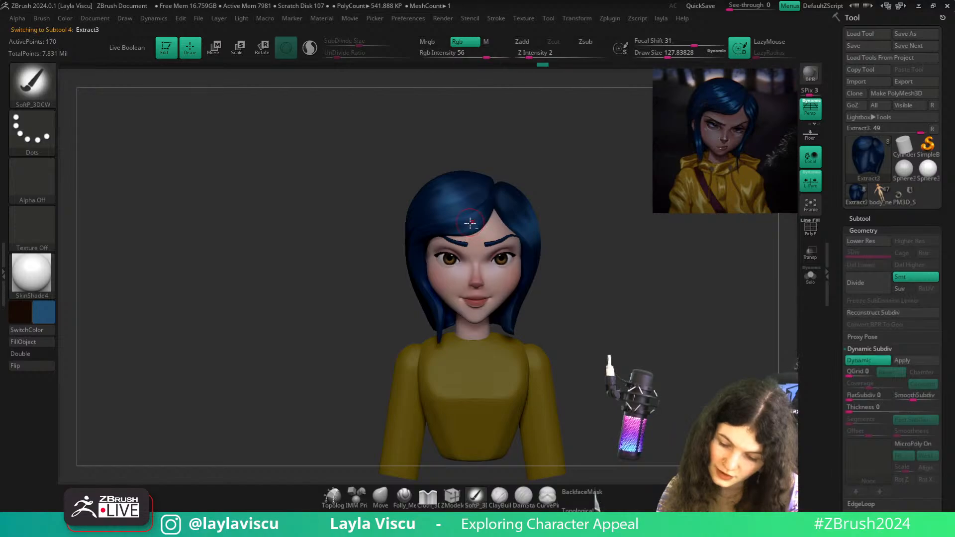
{"action": "mouse_move", "coordinate": [572, 170]}
{"action": "right_mouse_down", "text": "ctrl"}
{"action": "mouse_move", "coordinate": [537, 152]}
{"action": "mouse_move", "coordinate": [532, 186]}
{"action": "right_mouse_up", "text": "ctrl"}
{"action": "key", "text": "c"}
{"action": "key", "text": "s"}
{"action": "left_click_drag", "start_coordinate": [486, 197], "coordinate": [493, 197]}
{"action": "right_click_drag", "start_coordinate": [508, 228], "coordinate": [492, 186], "text": "ctrl"}
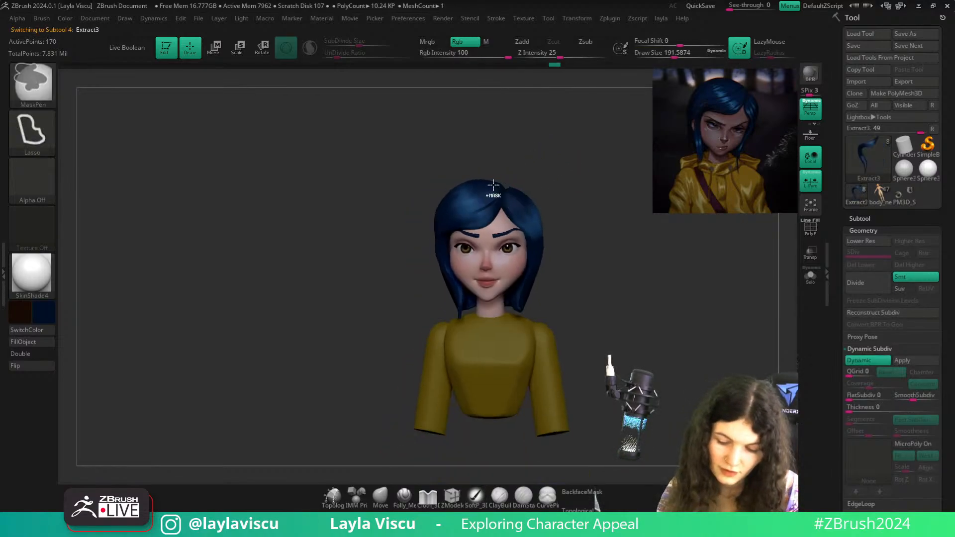
{"action": "left_click_drag", "start_coordinate": [587, 191], "coordinate": [634, 269], "text": "shift"}
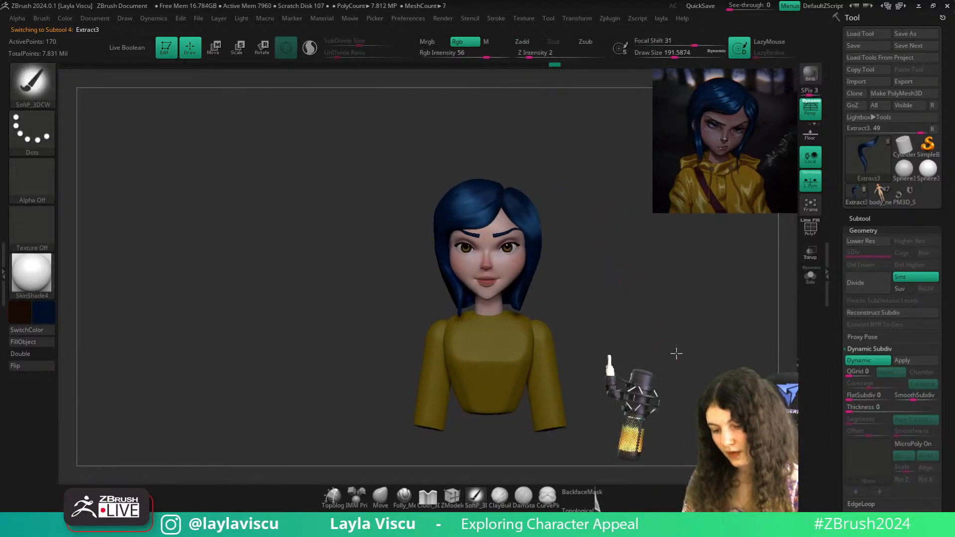
{"action": "right_click_drag", "start_coordinate": [676, 351], "coordinate": [665, 367], "text": "ctrl"}
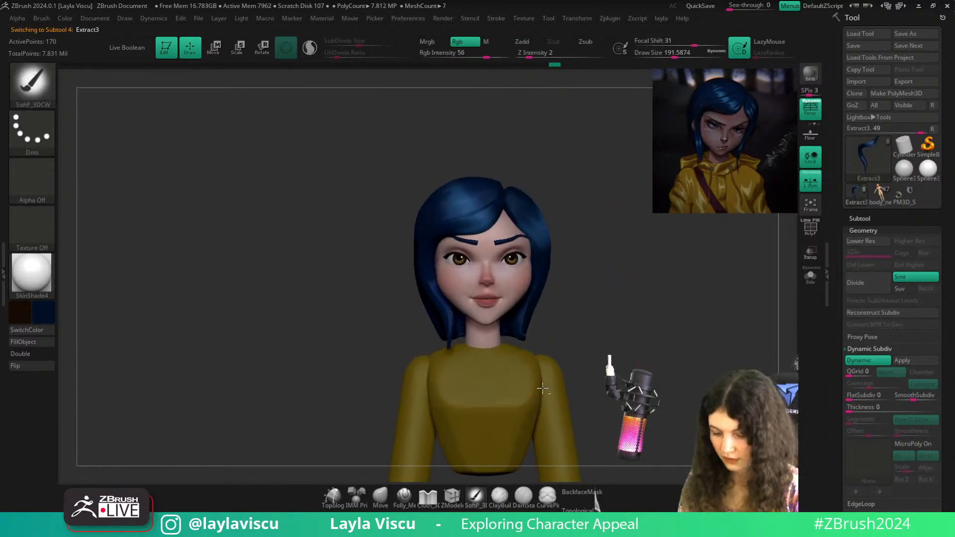
Select the body mesh and sample its yellow as the active color
{"action": "left_click", "coordinate": [527, 392], "text": "alt"}
{"action": "key", "text": "c"}
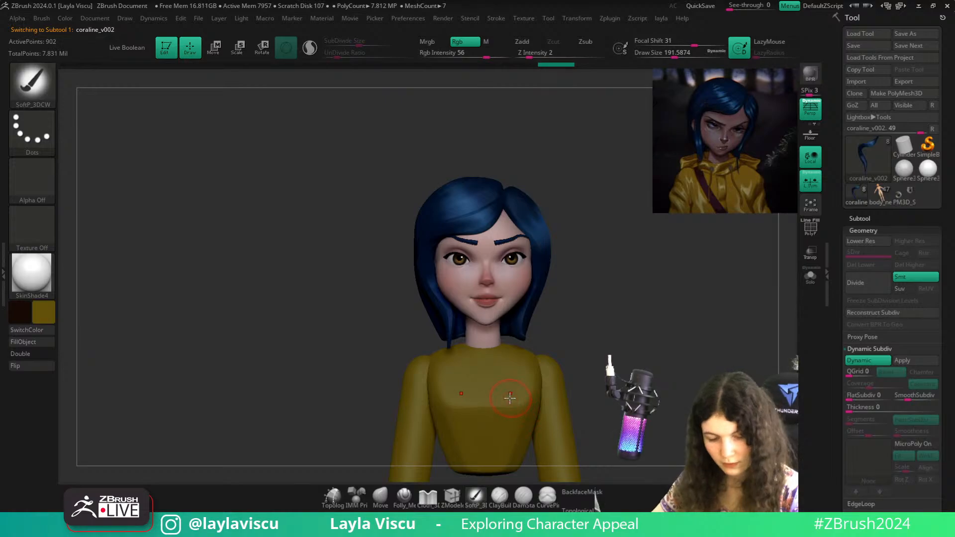
{"action": "right_click_drag", "start_coordinate": [674, 399], "coordinate": [669, 357], "text": "alt"}
Apply the body mesh's dynamic subdivision and convert it to a DynaMesh at resolution 128
{"action": "scroll", "coordinate": [894, 350], "scroll_direction": "down", "scroll_amount": 5}
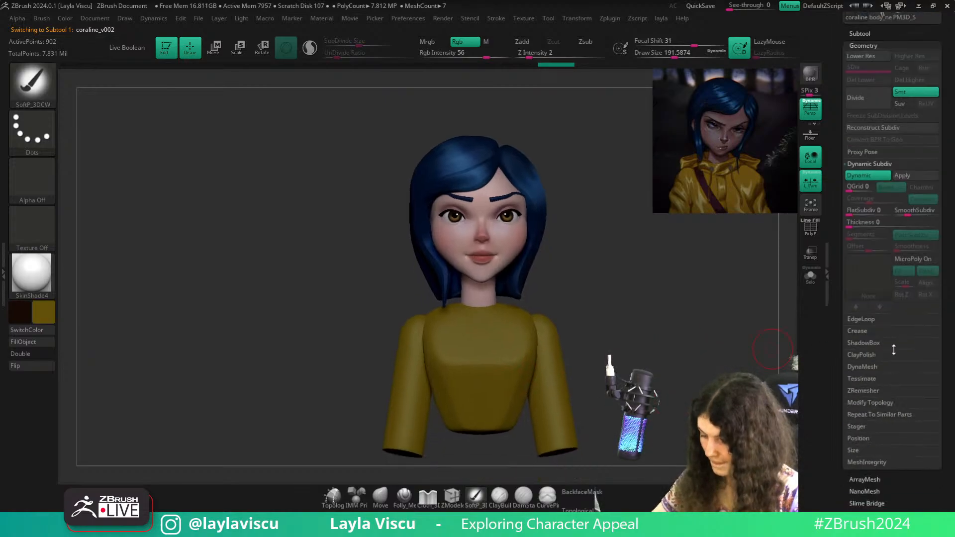
{"action": "left_click", "coordinate": [863, 366]}
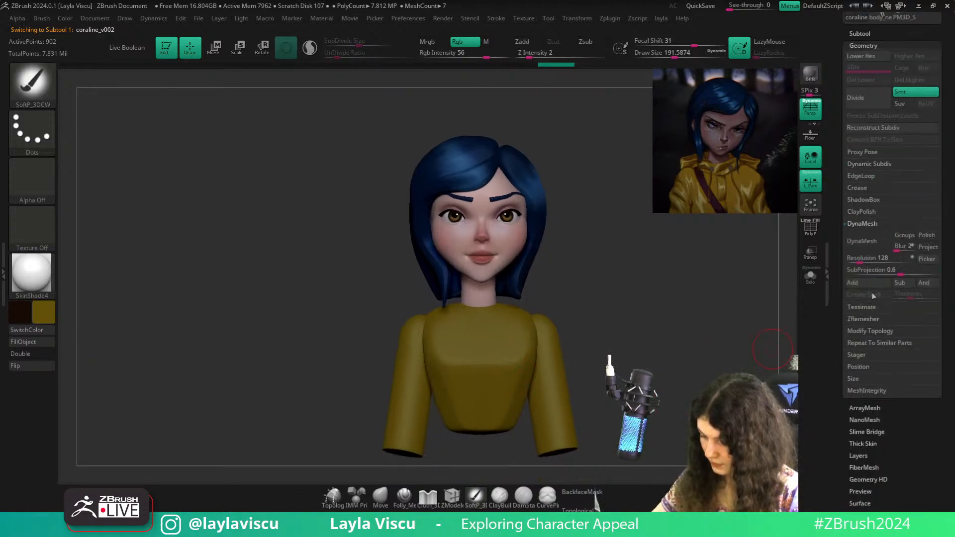
{"action": "left_click", "coordinate": [535, 358], "text": "alt"}
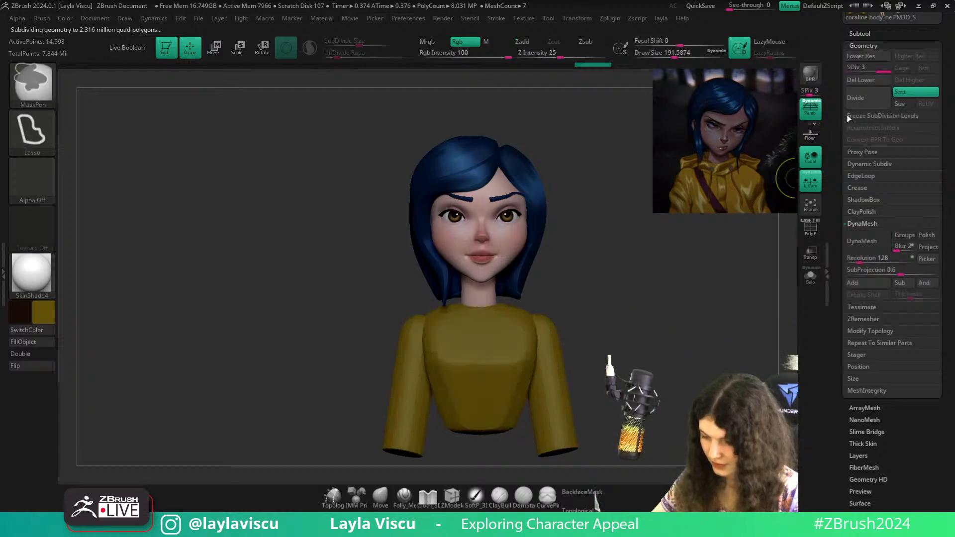
{"action": "left_click", "coordinate": [849, 116]}
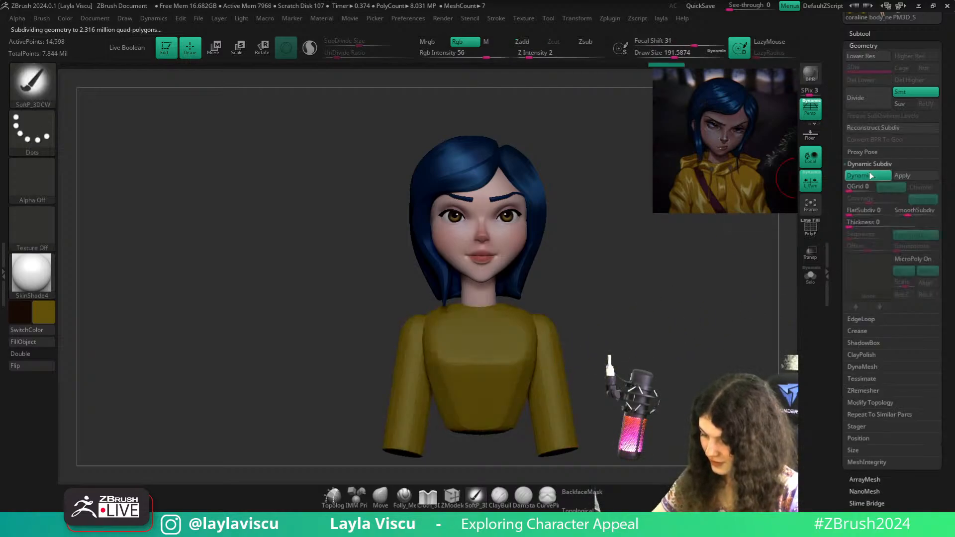
{"action": "left_click", "coordinate": [868, 224]}
{"action": "left_click", "coordinate": [863, 224]}
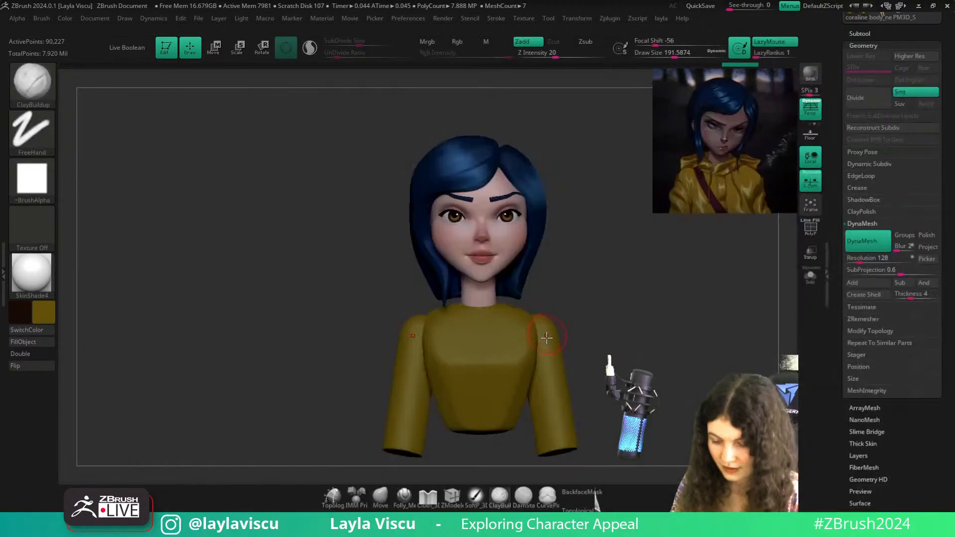
Build up the armpit and shoulder transitions on the body with ClayBuildup at draw sizes of about 187 to 217
{"action": "key", "text": "s"}
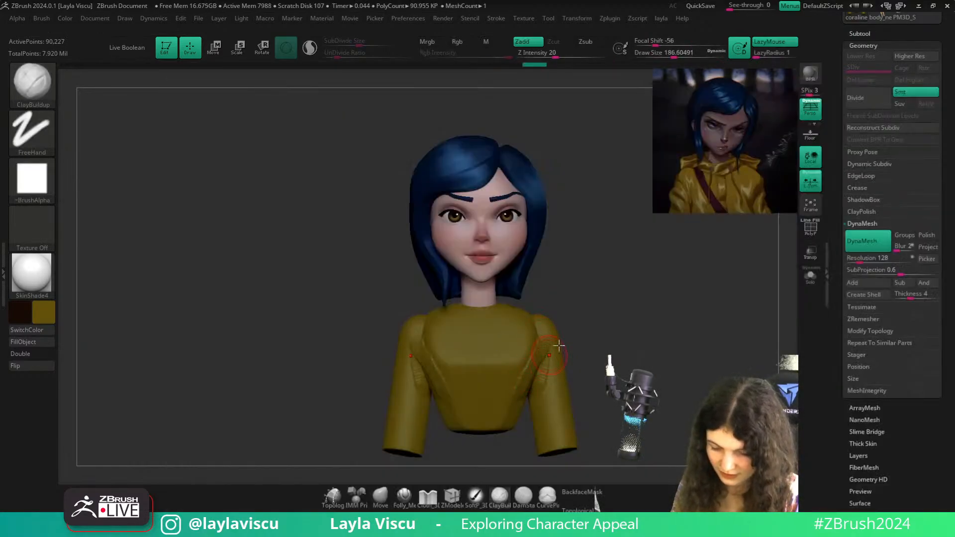
{"action": "key", "text": "]"}
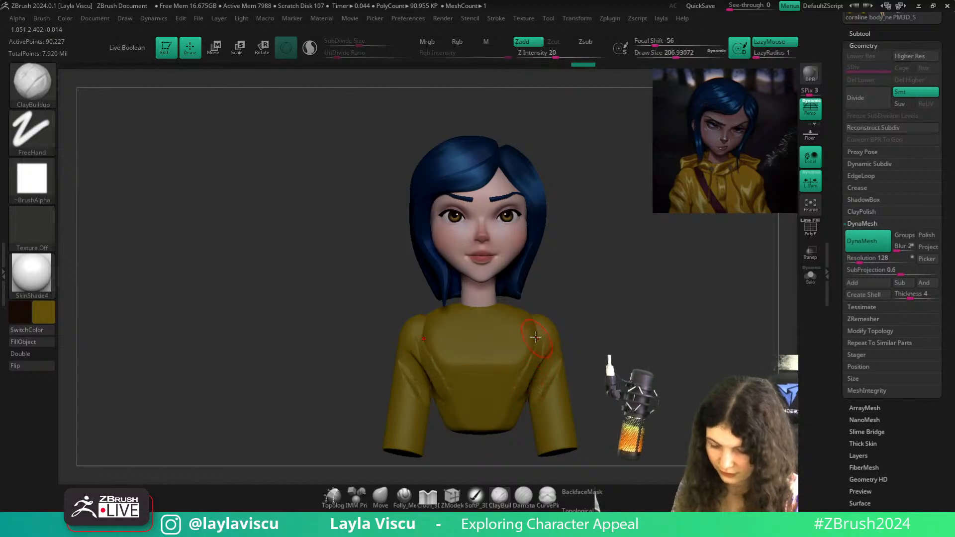
{"action": "key", "text": "]"}
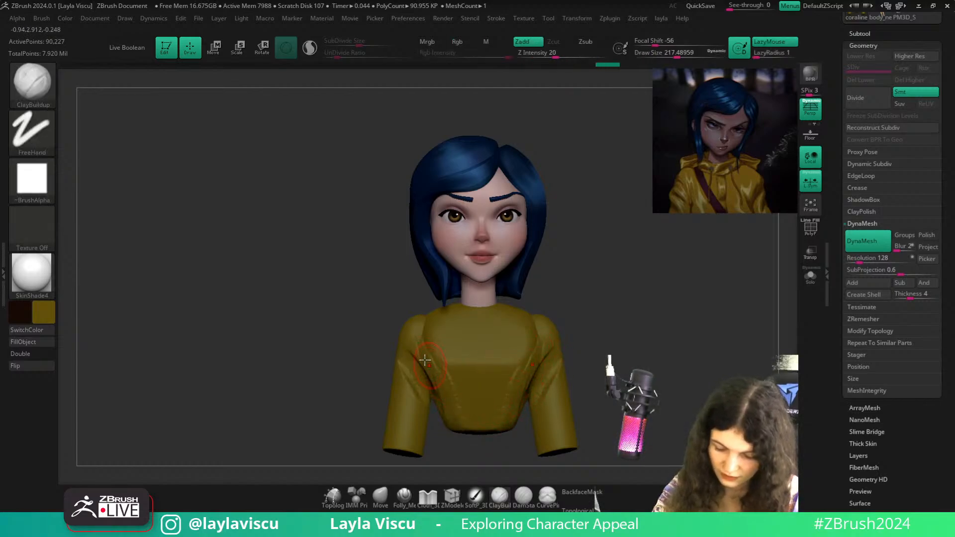
Fill out the waist and lower torso with the Move brush at a draw size of about 445
{"action": "left_click", "coordinate": [386, 500]}
{"action": "key", "text": "]"}
{"action": "key", "text": "]"}
{"action": "key", "text": "]"}
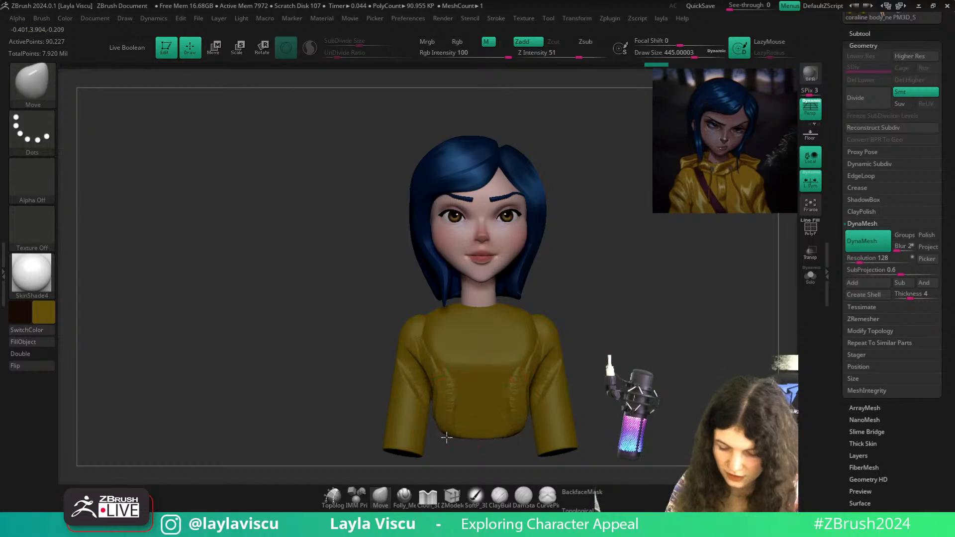
Smooth the tops of the body's shoulders with the Smooth brush at a draw size of about 217
{"action": "mouse_move", "coordinate": [604, 360]}
{"action": "left_mouse_down"}
{"action": "mouse_move", "coordinate": [513, 415]}
{"action": "mouse_move", "coordinate": [490, 449]}
{"action": "mouse_move", "coordinate": [599, 344]}
{"action": "mouse_move", "coordinate": [628, 330]}
{"action": "left_mouse_up"}
{"action": "key", "text": "]"}
{"action": "key", "text": "s"}
{"action": "left_click_drag", "start_coordinate": [625, 312], "coordinate": [608, 272], "text": "alt"}
{"action": "key", "text": "shift"}
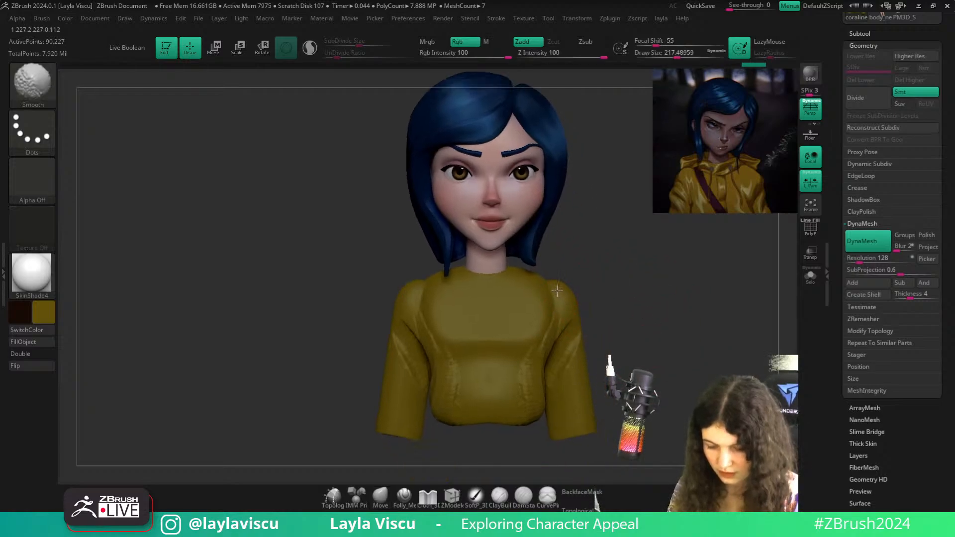
{"action": "key", "text": "shift"}
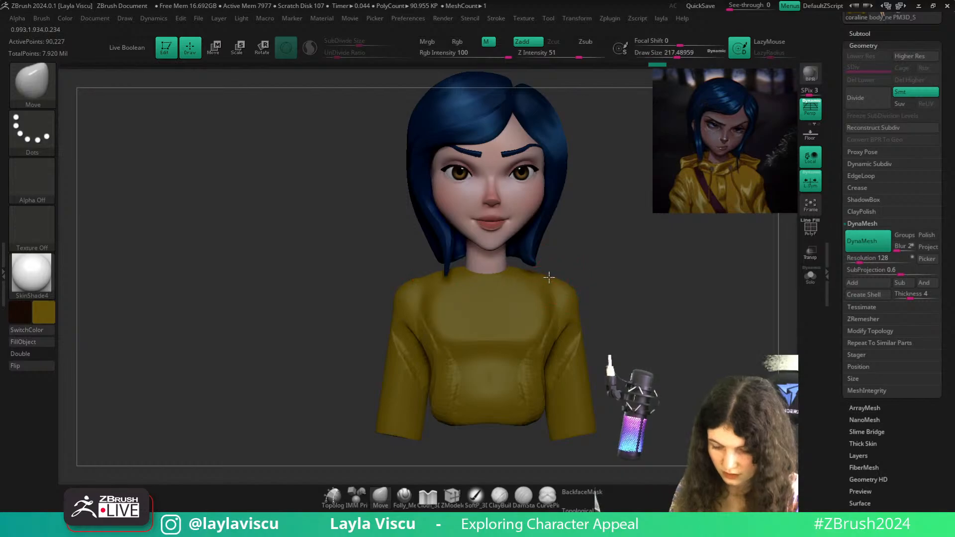
Isolate the body mesh, then polish and smooth its shoulder and armpit transitions at a draw size of about 217
{"action": "key", "text": "b"}
{"action": "key", "text": "h"}
{"action": "key", "text": "p"}
{"action": "mouse_move", "coordinate": [639, 274]}
{"action": "left_mouse_down"}
{"action": "mouse_move", "coordinate": [616, 296]}
{"action": "mouse_move", "coordinate": [595, 298]}
{"action": "mouse_move", "coordinate": [556, 283]}
{"action": "left_mouse_up"}
{"action": "left_click", "coordinate": [810, 278]}
{"action": "left_click_drag", "start_coordinate": [621, 281], "coordinate": [597, 299]}
{"action": "key", "text": "shift"}
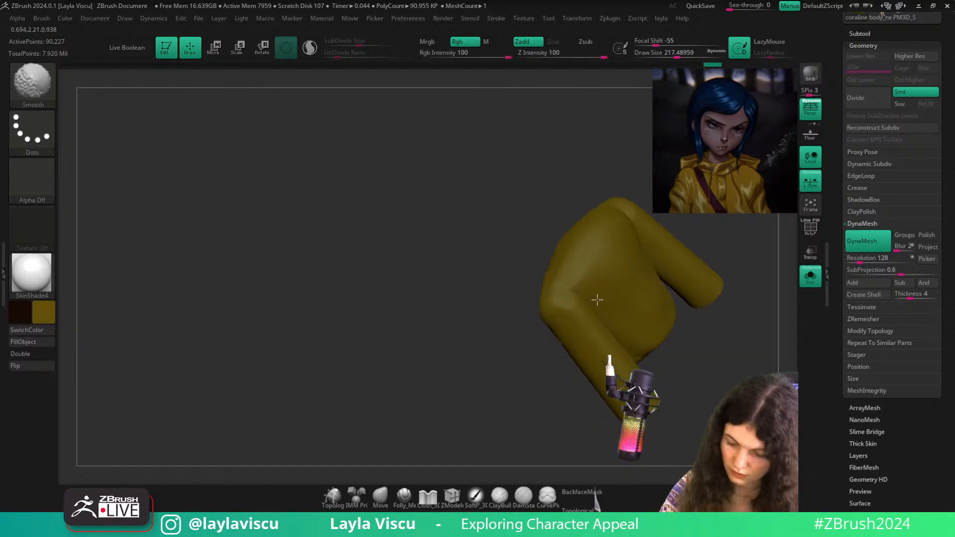
{"action": "right_click_drag", "start_coordinate": [607, 313], "coordinate": [736, 288], "text": "shift"}
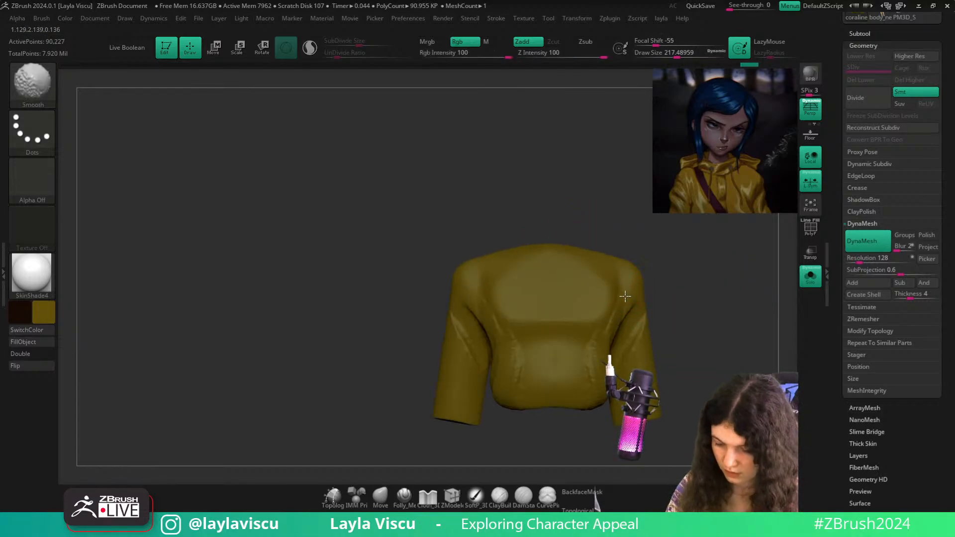
Crease the fold between arm and chest with DamStandard at a draw size of about 163, then show the whole bust
{"action": "key", "text": "b"}
{"action": "key", "text": "d"}
{"action": "key", "text": "s"}
{"action": "mouse_move", "coordinate": [663, 290]}
{"action": "left_mouse_down"}
{"action": "mouse_move", "coordinate": [663, 279]}
{"action": "mouse_move", "coordinate": [619, 316]}
{"action": "mouse_move", "coordinate": [608, 346]}
{"action": "left_mouse_up"}
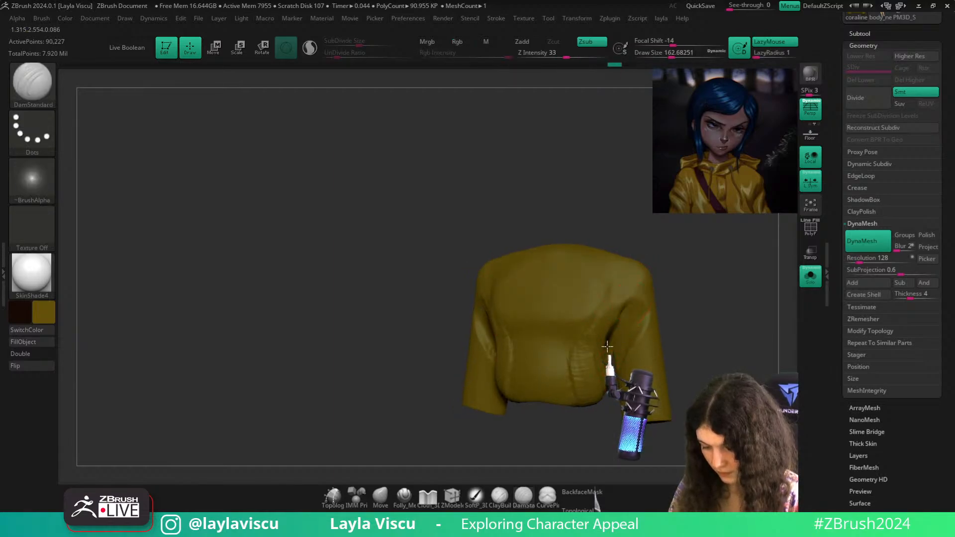
{"action": "left_click", "coordinate": [810, 279]}
Reshape the waist and lower torso with the Move brush at draw sizes of about 453 to 585, smoothing the sides
{"action": "key", "text": "b"}
{"action": "key", "text": "m"}
{"action": "key", "text": "v"}
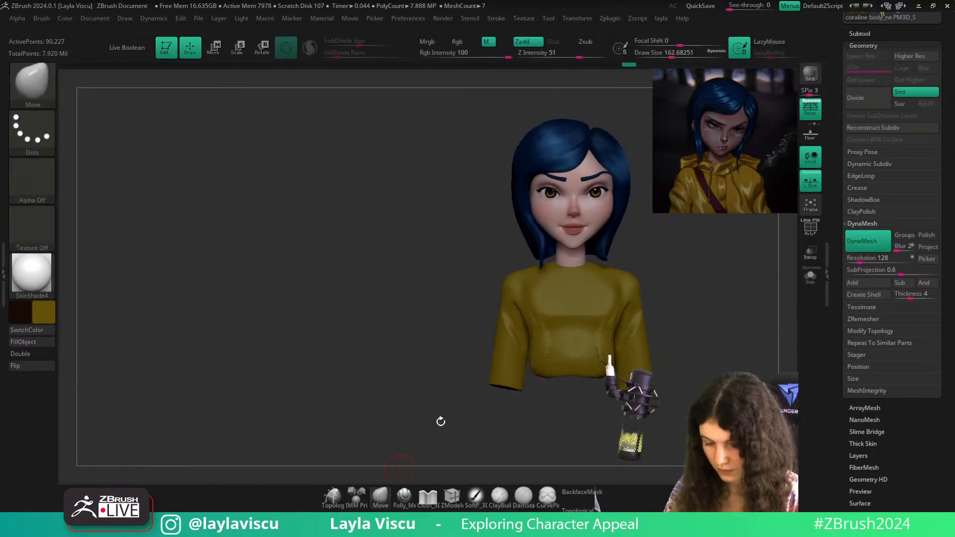
{"action": "key", "text": "s"}
{"action": "left_click_drag", "start_coordinate": [555, 324], "coordinate": [577, 325]}
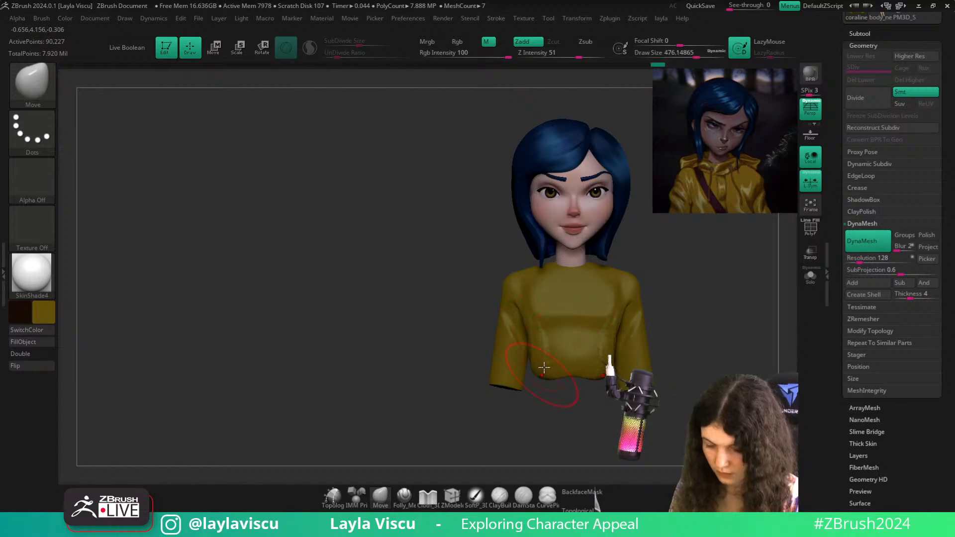
{"action": "mouse_move", "coordinate": [545, 361]}
{"action": "left_mouse_down", "text": "shift"}
{"action": "mouse_move", "coordinate": [553, 325]}
{"action": "mouse_move", "coordinate": [552, 346]}
{"action": "left_mouse_up", "text": "shift"}
{"action": "mouse_move", "coordinate": [684, 268]}
{"action": "left_mouse_down", "text": "shift"}
{"action": "mouse_move", "coordinate": [697, 270]}
{"action": "mouse_move", "coordinate": [688, 289]}
{"action": "left_mouse_up", "text": "shift"}
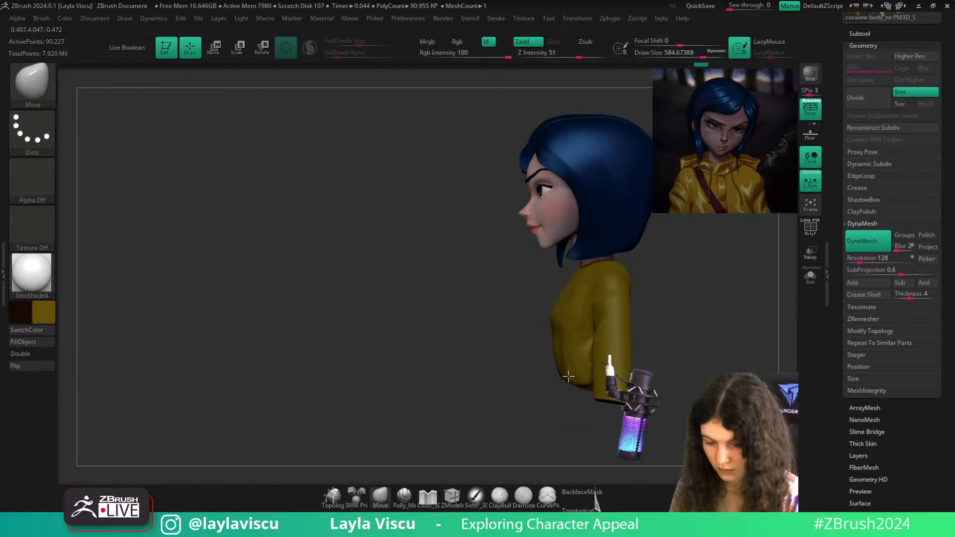
{"action": "mouse_move", "coordinate": [573, 351]}
{"action": "left_mouse_down"}
{"action": "mouse_move", "coordinate": [750, 326]}
{"action": "mouse_move", "coordinate": [723, 344]}
{"action": "mouse_move", "coordinate": [671, 298]}
{"action": "mouse_move", "coordinate": [746, 311]}
{"action": "mouse_move", "coordinate": [703, 311]}
{"action": "mouse_move", "coordinate": [580, 379]}
{"action": "left_mouse_up"}
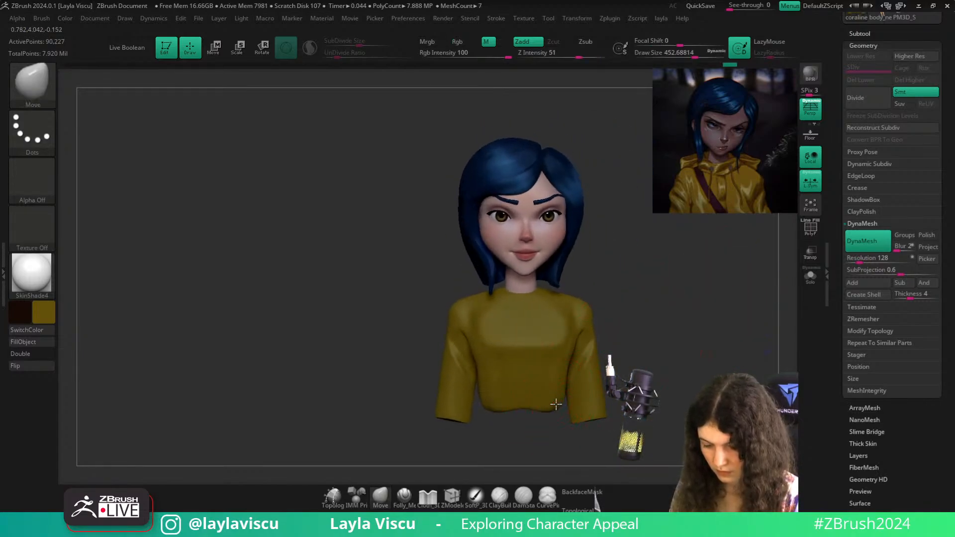
Carve the creases running from the chest to the armpits with DamStandard at draw sizes of about 172 to 124
{"action": "key", "text": "s"}
{"action": "key", "text": "b"}
{"action": "key", "text": "d"}
{"action": "key", "text": "s"}
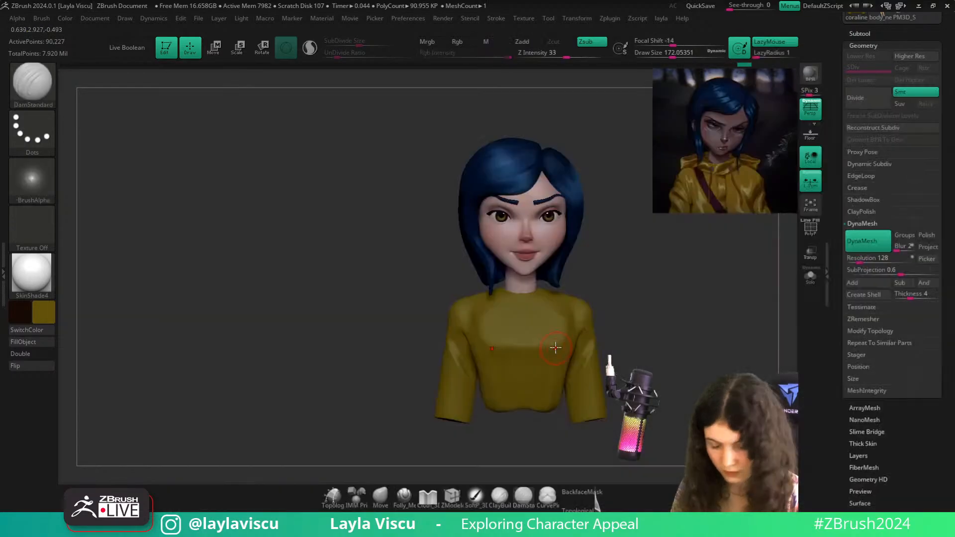
{"action": "key", "text": "s"}
{"action": "left_click_drag", "start_coordinate": [552, 350], "coordinate": [567, 325]}
{"action": "key", "text": "s"}
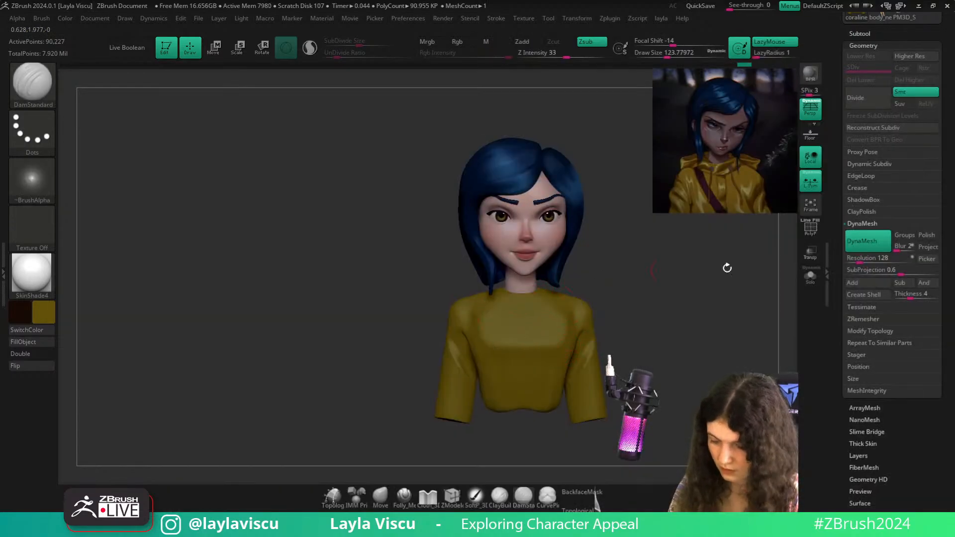
Isolate the body mesh, mask the front of its neckline with MaskPen, and show its subtool options
{"action": "left_click", "coordinate": [810, 277]}
{"action": "left_click_drag", "start_coordinate": [603, 281], "coordinate": [601, 293]}
{"action": "mouse_move", "coordinate": [514, 304]}
{"action": "left_mouse_down", "text": "ctrl"}
{"action": "mouse_move", "coordinate": [488, 270]}
{"action": "mouse_move", "coordinate": [597, 269]}
{"action": "left_mouse_up", "text": "ctrl"}
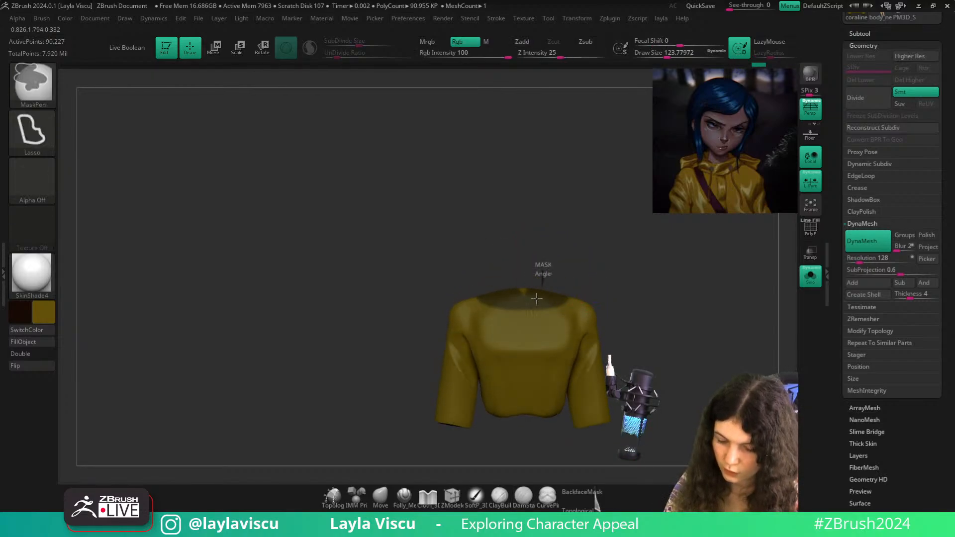
{"action": "left_click_drag", "start_coordinate": [481, 260], "coordinate": [725, 245]}
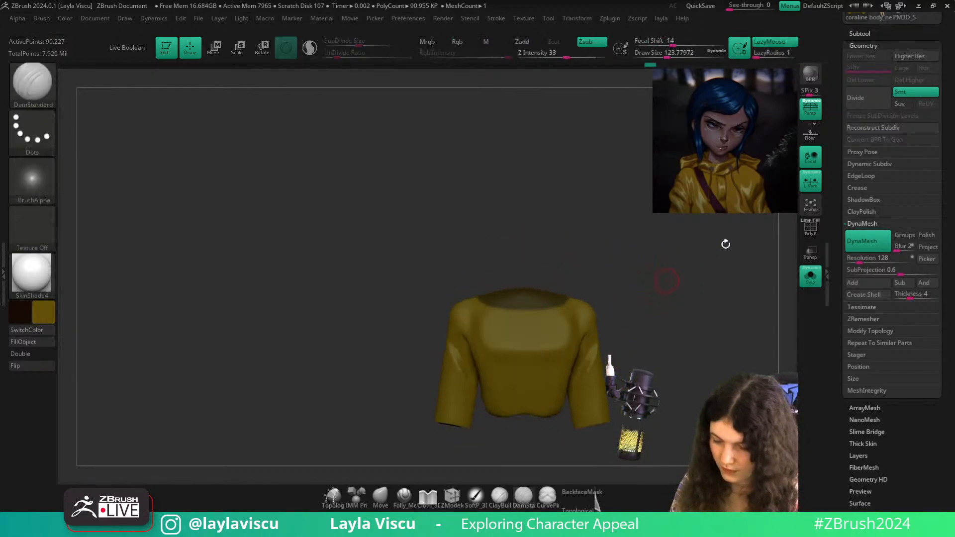
{"action": "left_click", "coordinate": [863, 33]}
{"action": "left_click_drag", "start_coordinate": [949, 338], "coordinate": [948, 181]}
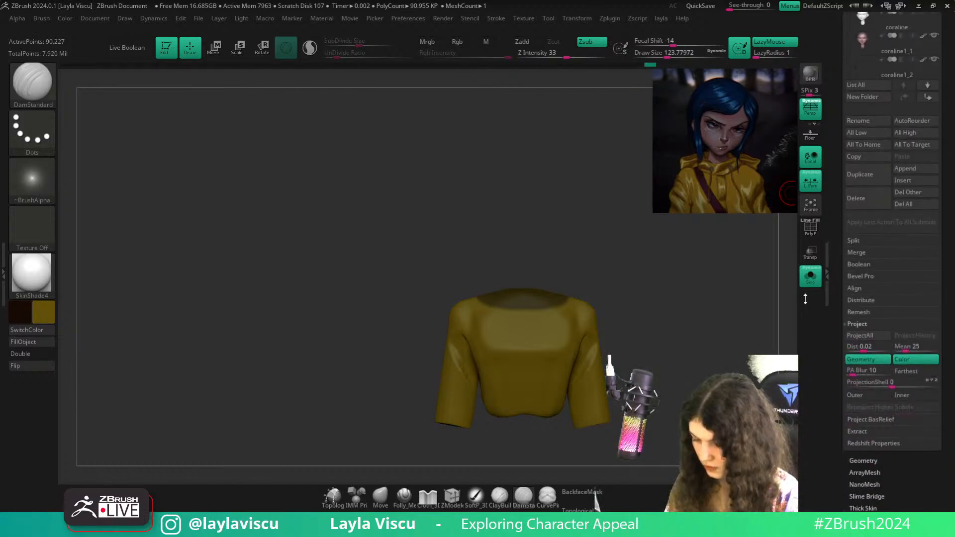
Extend the neckline mask into a closed ring around the shoulders, leaving the neck opening unmasked
{"action": "left_click_drag", "start_coordinate": [484, 199], "coordinate": [544, 277]}
{"action": "key", "text": "ctrl"}
{"action": "left_click_drag", "start_coordinate": [615, 257], "coordinate": [663, 316]}
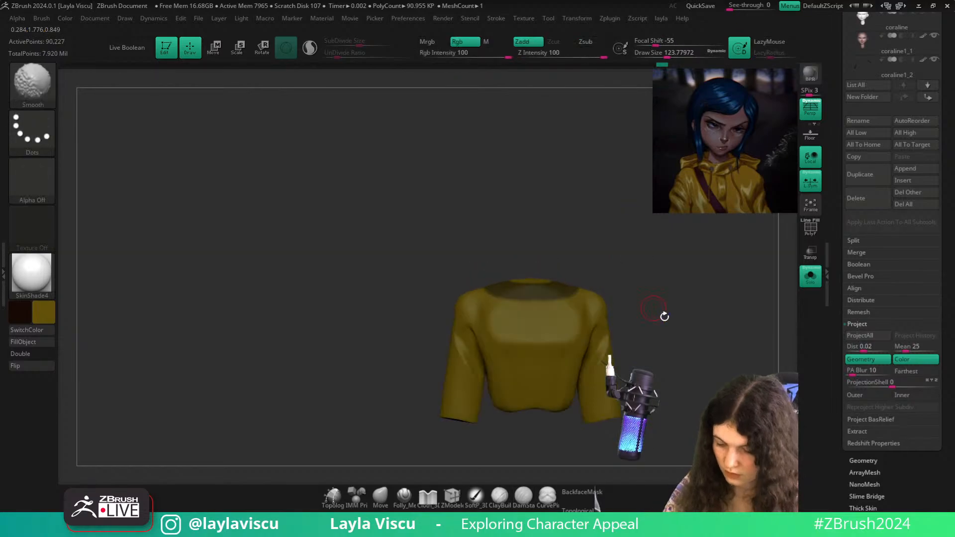
{"action": "left_click_drag", "start_coordinate": [726, 323], "coordinate": [577, 317]}
{"action": "key", "text": "ctrl"}
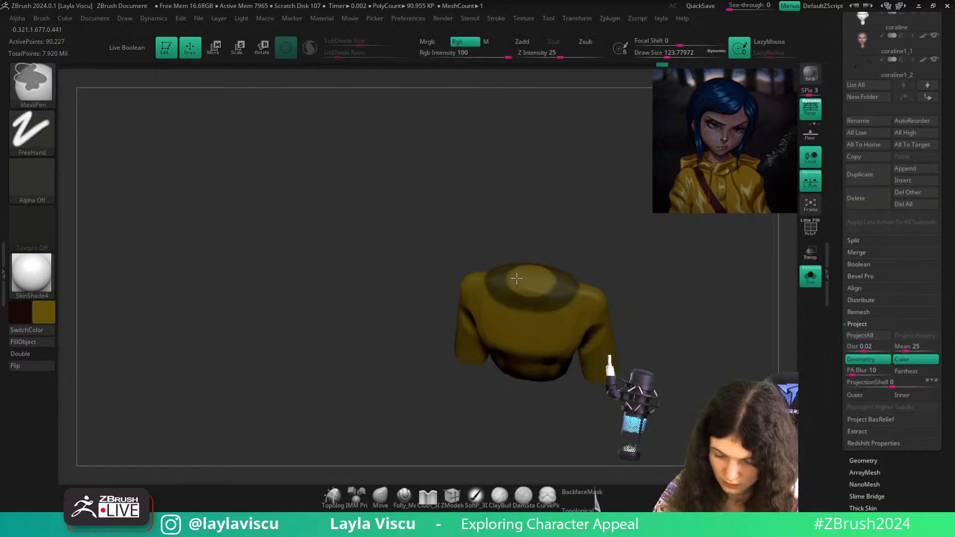
{"action": "left_click_drag", "start_coordinate": [517, 278], "coordinate": [642, 236]}
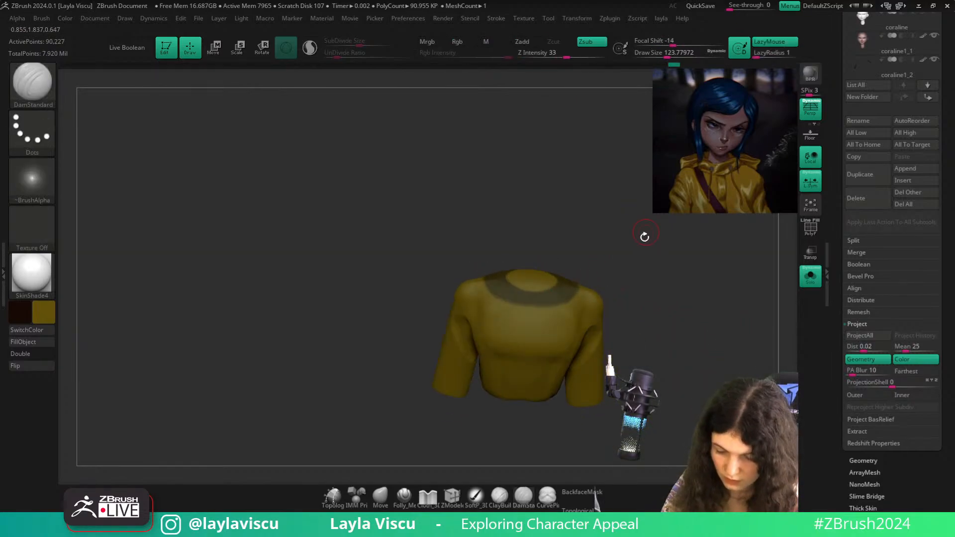
Extract the masked neckline as a Double collar 0.06599 thick, accept it as a subtool, and DynaMesh it at resolution 128
{"action": "left_click", "coordinate": [857, 431]}
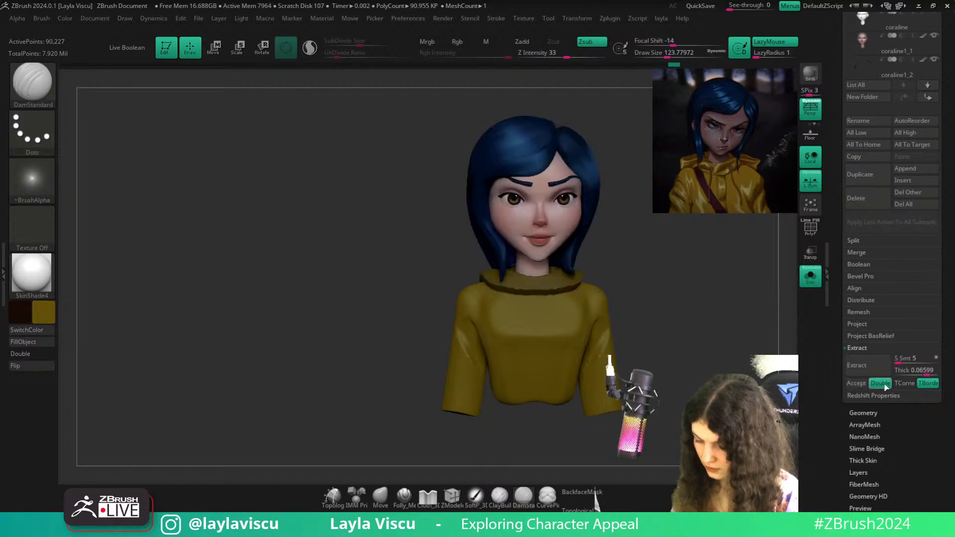
{"action": "left_click", "coordinate": [856, 383]}
{"action": "left_click_drag", "start_coordinate": [746, 298], "coordinate": [768, 318], "text": "ctrl"}
{"action": "left_click", "coordinate": [810, 276]}
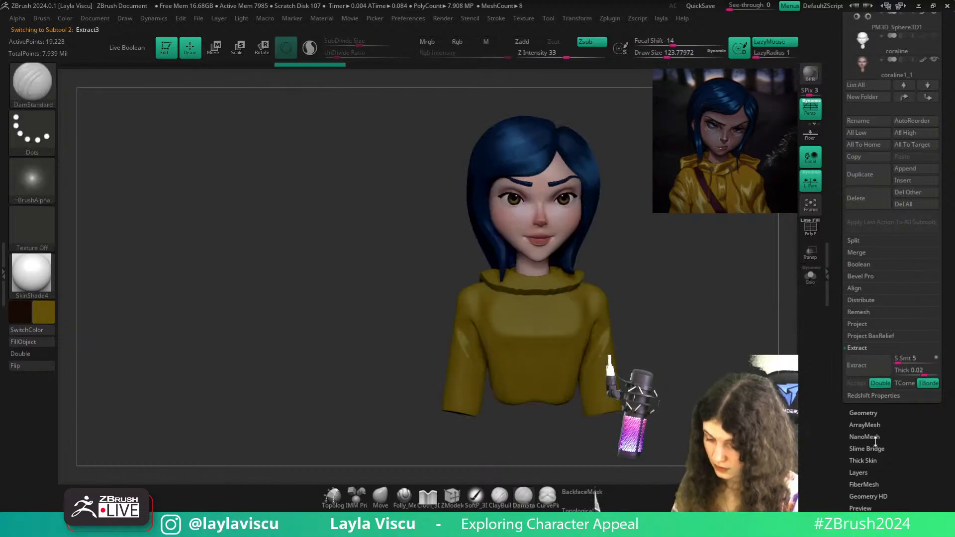
{"action": "left_click", "coordinate": [864, 412]}
{"action": "left_click", "coordinate": [862, 225]}
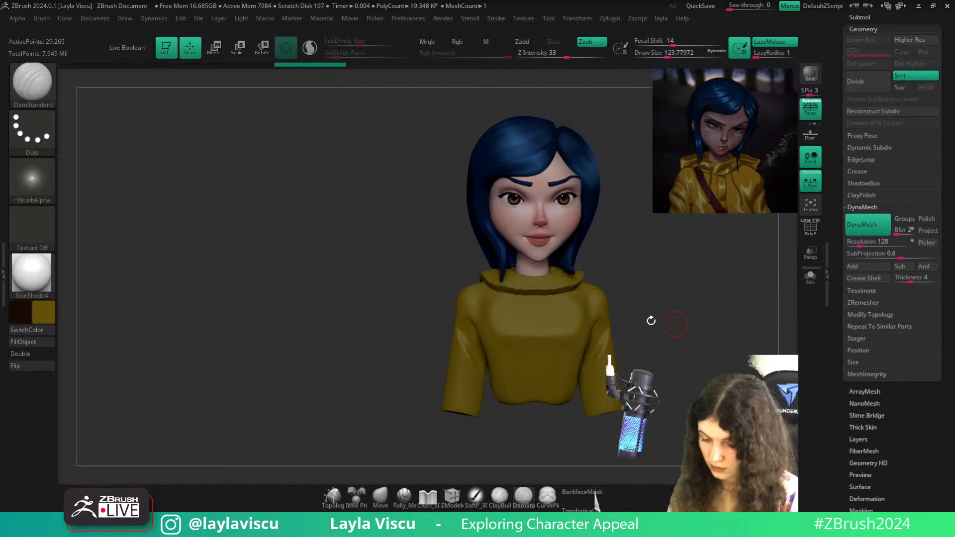
Flatten the collar's edges with TrimDynamic at a draw size of about 154, then ClayPolish it and clear the mask
{"action": "key", "text": "b"}
{"action": "key", "text": "t"}
{"action": "key", "text": "d"}
{"action": "key", "text": "s"}
{"action": "left_click_drag", "start_coordinate": [497, 282], "coordinate": [501, 282]}
{"action": "left_click_drag", "start_coordinate": [492, 282], "coordinate": [510, 286]}
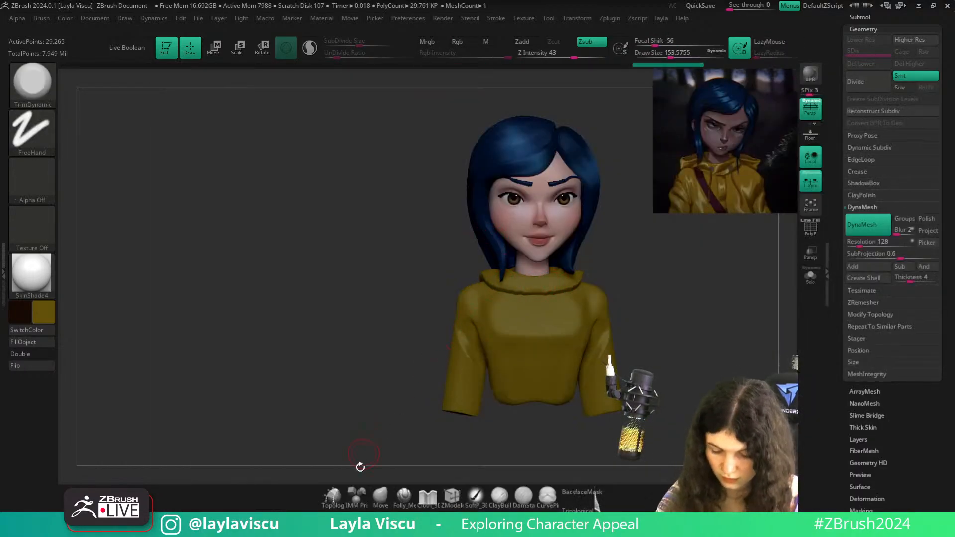
{"action": "left_click", "coordinate": [861, 195]}
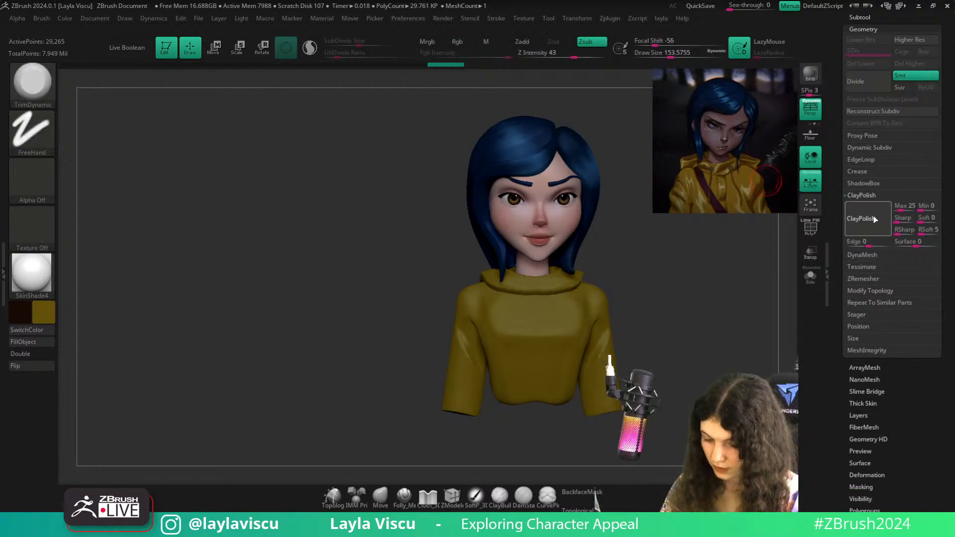
{"action": "left_click", "coordinate": [874, 219]}
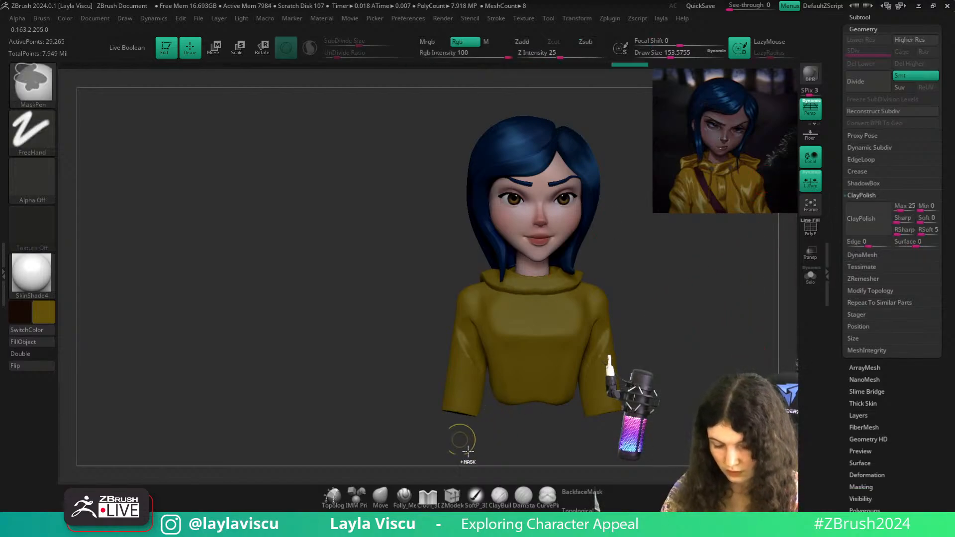
{"action": "left_click_drag", "start_coordinate": [462, 438], "coordinate": [467, 450], "text": "ctrl"}
Pull the collar into a draped shape with Move at a draw size of about 331 and smooth its back edge
{"action": "left_click", "coordinate": [380, 496]}
{"action": "mouse_move", "coordinate": [617, 273]}
{"action": "left_mouse_down"}
{"action": "mouse_move", "coordinate": [605, 300]}
{"action": "mouse_move", "coordinate": [542, 310]}
{"action": "left_mouse_up"}
{"action": "key", "text": "s"}
{"action": "left_click_drag", "start_coordinate": [617, 310], "coordinate": [614, 297], "text": "shift"}
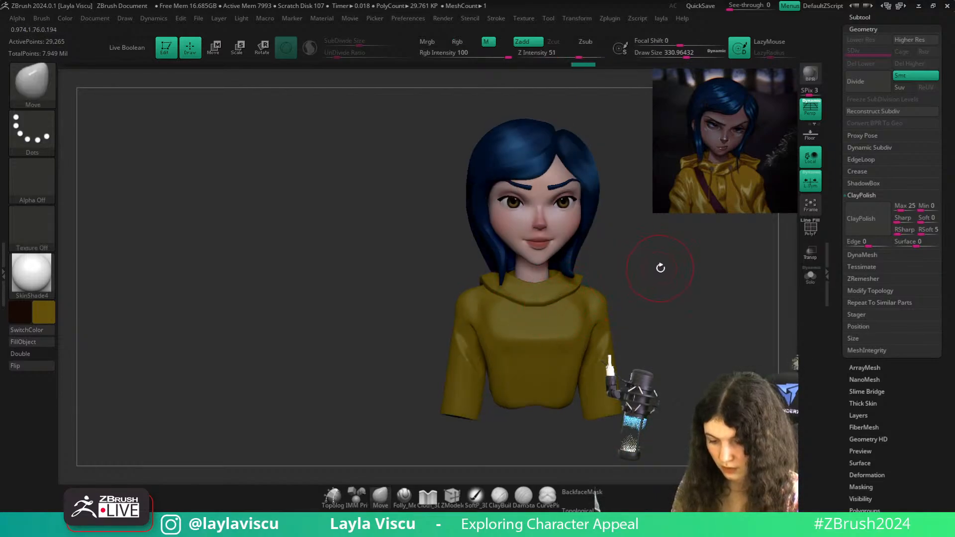
{"action": "mouse_move", "coordinate": [660, 268]}
{"action": "left_mouse_down"}
{"action": "mouse_move", "coordinate": [612, 251]}
{"action": "mouse_move", "coordinate": [701, 260]}
{"action": "mouse_move", "coordinate": [586, 304]}
{"action": "left_mouse_up"}
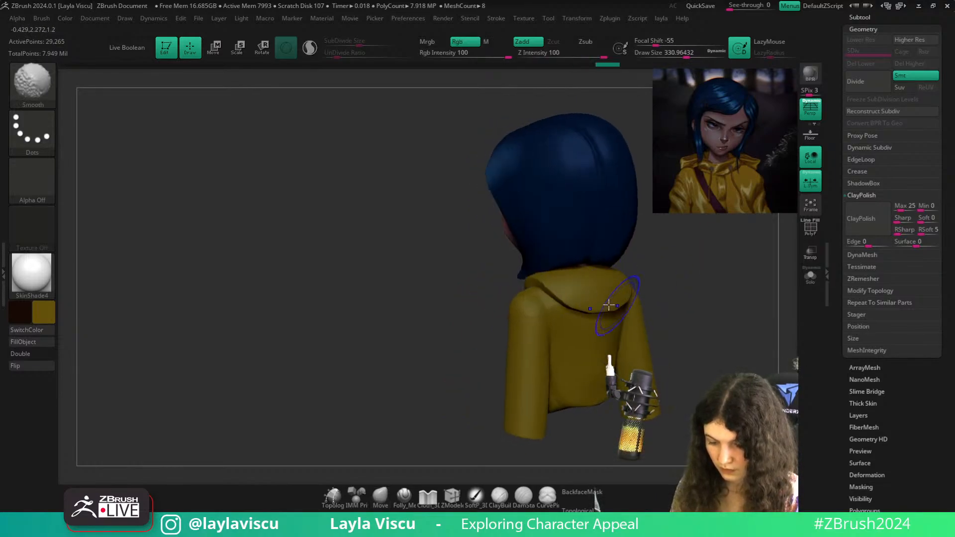
{"action": "key", "text": "shift+f"}
{"action": "key", "text": "shift+f"}
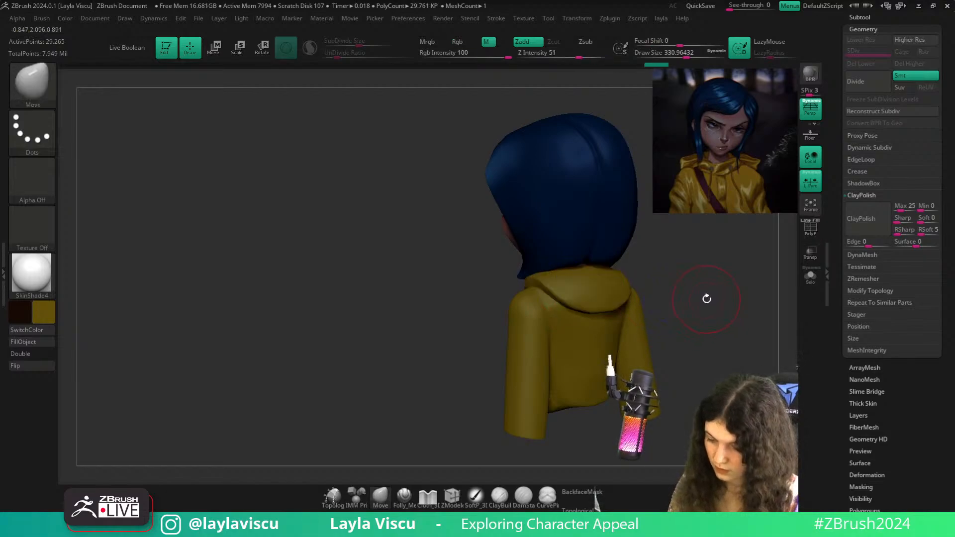
Pull the back of the collar outward into a hood with Move at a draw size of about 293
{"action": "mouse_move", "coordinate": [707, 298]}
{"action": "left_mouse_down"}
{"action": "mouse_move", "coordinate": [716, 300]}
{"action": "mouse_move", "coordinate": [679, 292]}
{"action": "left_mouse_up"}
{"action": "key", "text": "s"}
{"action": "mouse_move", "coordinate": [616, 298]}
{"action": "left_mouse_down"}
{"action": "mouse_move", "coordinate": [609, 282]}
{"action": "mouse_move", "coordinate": [597, 293]}
{"action": "left_mouse_up"}
{"action": "left_click_drag", "start_coordinate": [666, 260], "coordinate": [705, 291]}
{"action": "key", "text": "s"}
{"action": "mouse_move", "coordinate": [586, 293]}
{"action": "left_mouse_down"}
{"action": "mouse_move", "coordinate": [608, 298]}
{"action": "mouse_move", "coordinate": [635, 273]}
{"action": "mouse_move", "coordinate": [707, 251]}
{"action": "mouse_move", "coordinate": [751, 292]}
{"action": "left_mouse_up"}
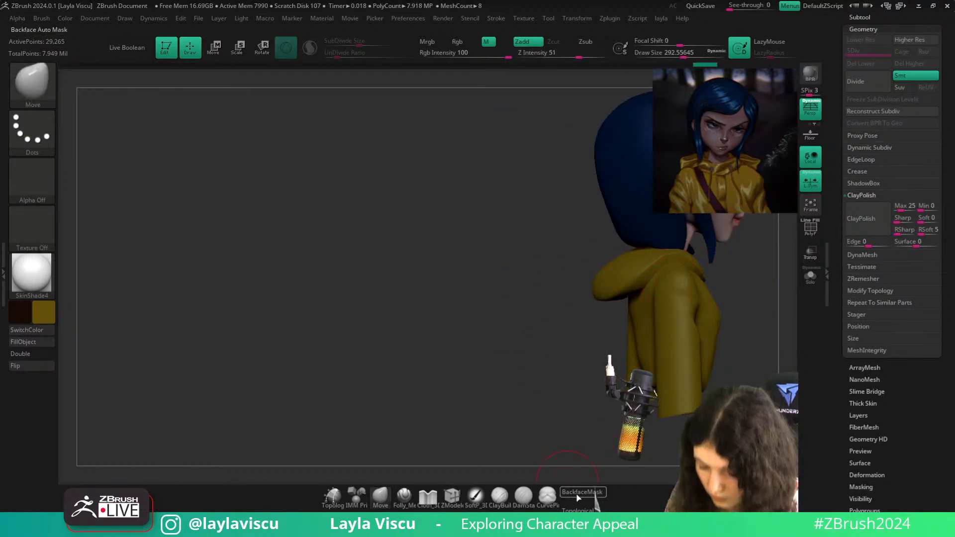
Enable BackfaceMask and round out the back of the hood with Move at draw sizes of about 500 and 400
{"action": "left_click_drag", "start_coordinate": [637, 318], "coordinate": [626, 322]}
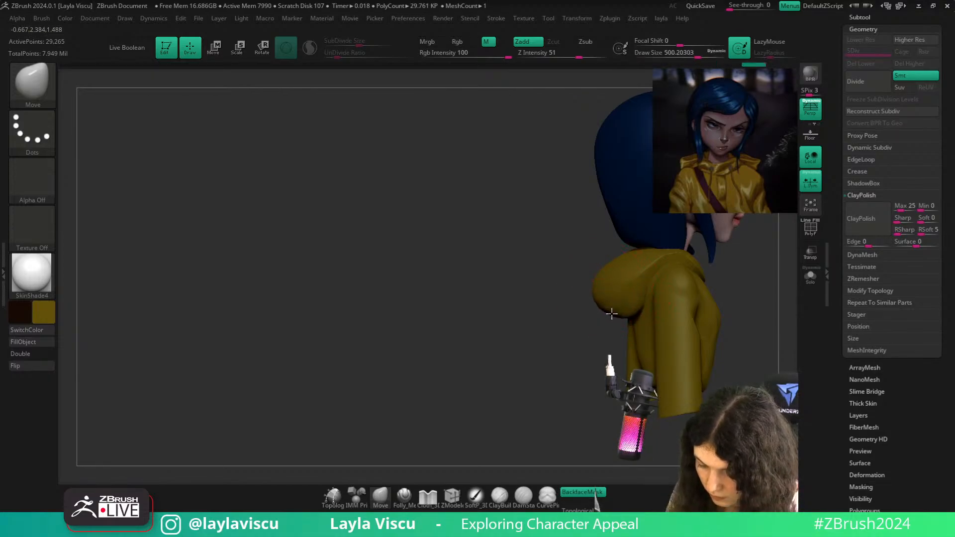
{"action": "left_click_drag", "start_coordinate": [721, 288], "coordinate": [788, 299]}
{"action": "key", "text": "s"}
{"action": "key", "text": "s"}
{"action": "left_click", "coordinate": [596, 309]}
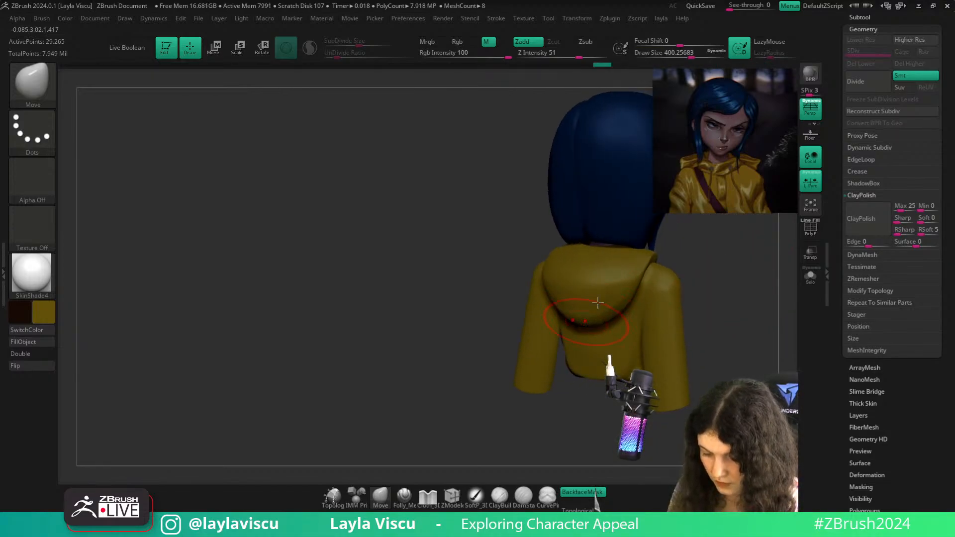
{"action": "left_click_drag", "start_coordinate": [709, 258], "coordinate": [692, 263]}
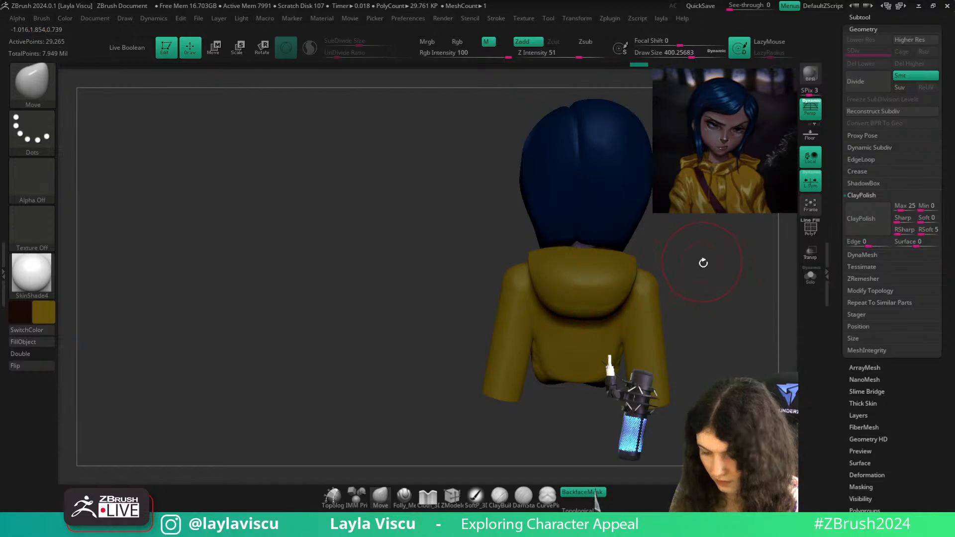
Build up cloth folds and a raised rim across the back of the hood with ClayBuildup at a draw size of about 212
{"action": "key", "text": "b"}
{"action": "key", "text": "c"}
{"action": "key", "text": "b"}
{"action": "key", "text": "s"}
{"action": "left_click", "coordinate": [691, 269]}
{"action": "left_click_drag", "start_coordinate": [696, 273], "coordinate": [690, 301]}
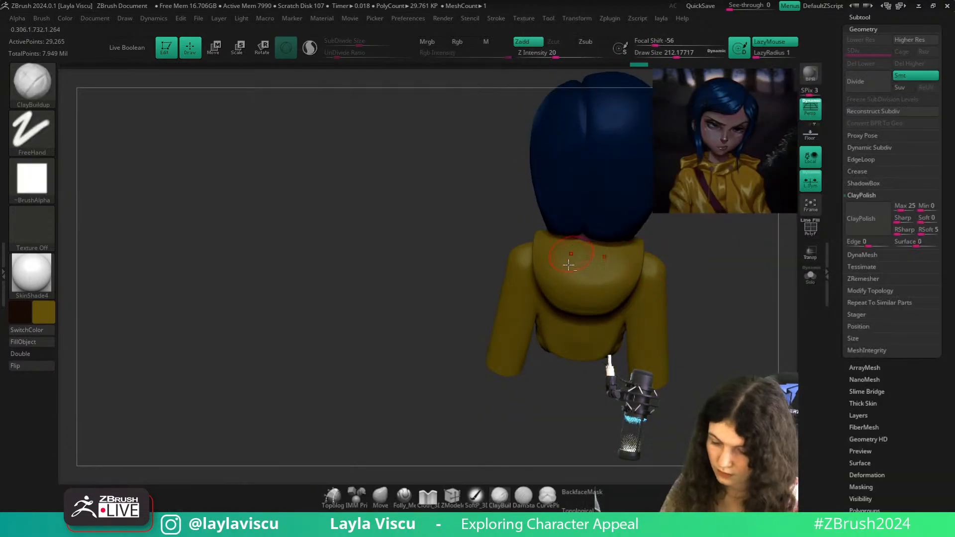
{"action": "left_click_drag", "start_coordinate": [597, 253], "coordinate": [605, 245]}
{"action": "mouse_move", "coordinate": [708, 266]}
{"action": "left_mouse_down"}
{"action": "mouse_move", "coordinate": [697, 270]}
{"action": "mouse_move", "coordinate": [707, 269]}
{"action": "left_mouse_up"}
{"action": "left_click_drag", "start_coordinate": [554, 236], "coordinate": [587, 295]}
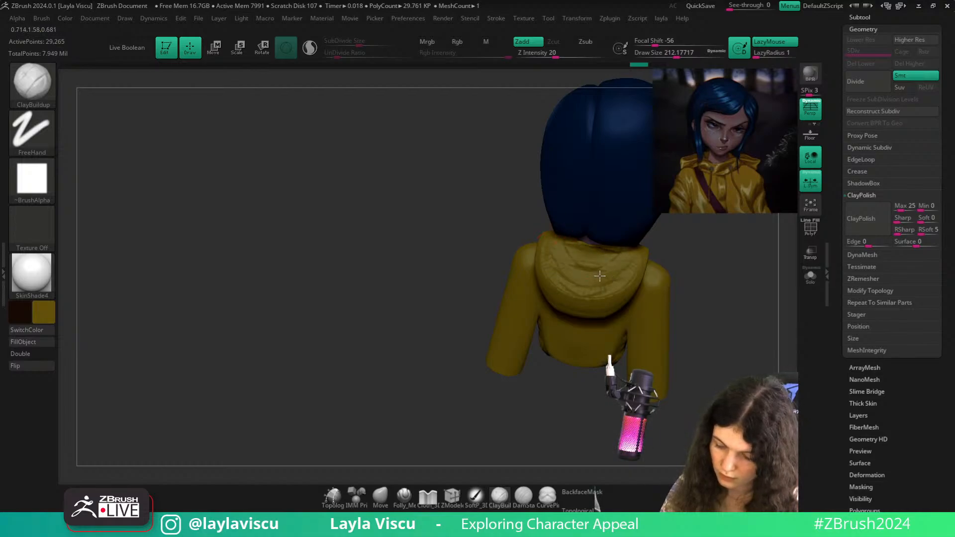
{"action": "left_click_drag", "start_coordinate": [565, 254], "coordinate": [622, 263]}
{"action": "mouse_move", "coordinate": [703, 268]}
{"action": "left_mouse_down"}
{"action": "mouse_move", "coordinate": [661, 264]}
{"action": "mouse_move", "coordinate": [714, 273]}
{"action": "mouse_move", "coordinate": [745, 294]}
{"action": "mouse_move", "coordinate": [706, 275]}
{"action": "left_mouse_up"}
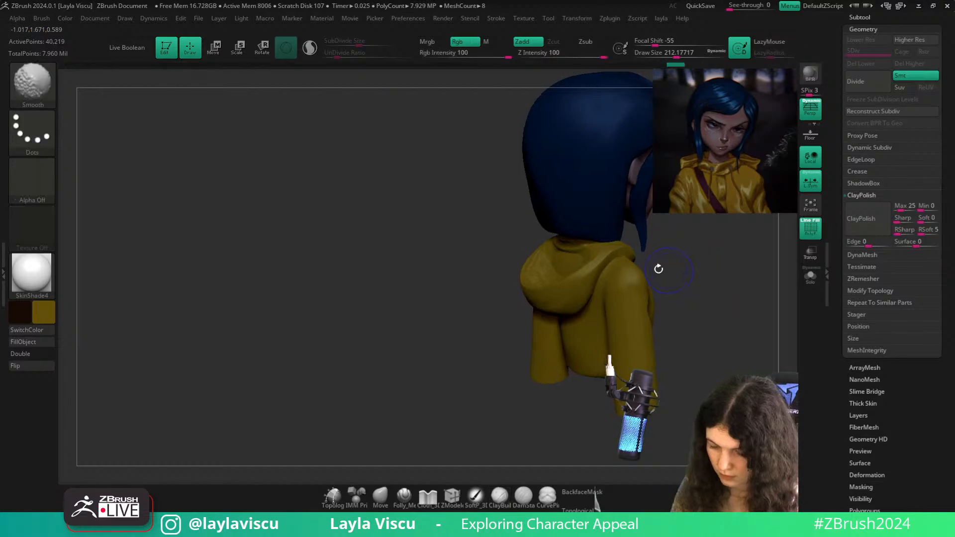
Smooth the folds on the back and side of the hood at draw sizes of about 212 to 245
{"action": "left_click_drag", "start_coordinate": [611, 263], "coordinate": [557, 278], "text": "shift"}
{"action": "left_click_drag", "start_coordinate": [678, 273], "coordinate": [714, 281]}
{"action": "left_click_drag", "start_coordinate": [579, 261], "coordinate": [590, 271], "text": "shift"}
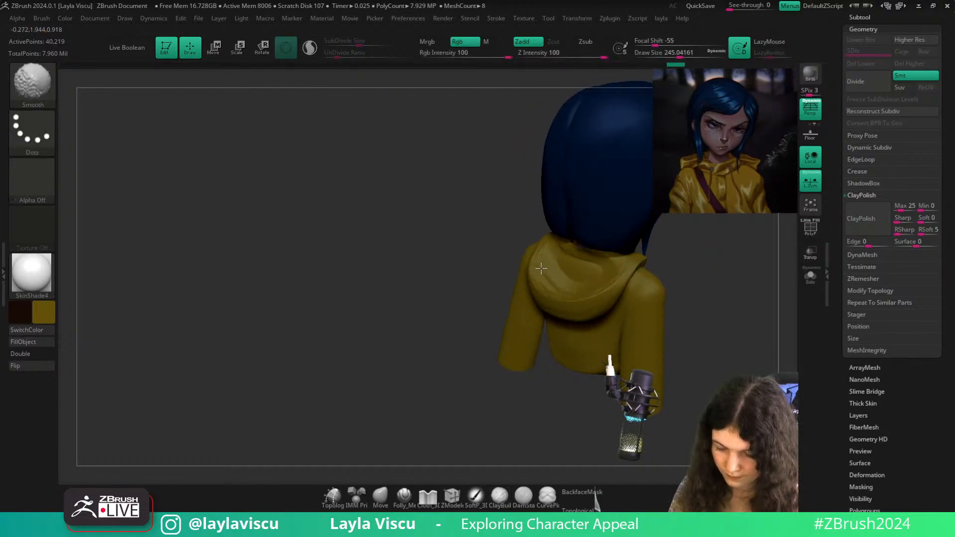
Switch to the Move brush and turn off its BackfaceMask for shaping the collar from the front
{"action": "key", "text": "b"}
{"action": "key", "text": "m"}
{"action": "key", "text": "v"}
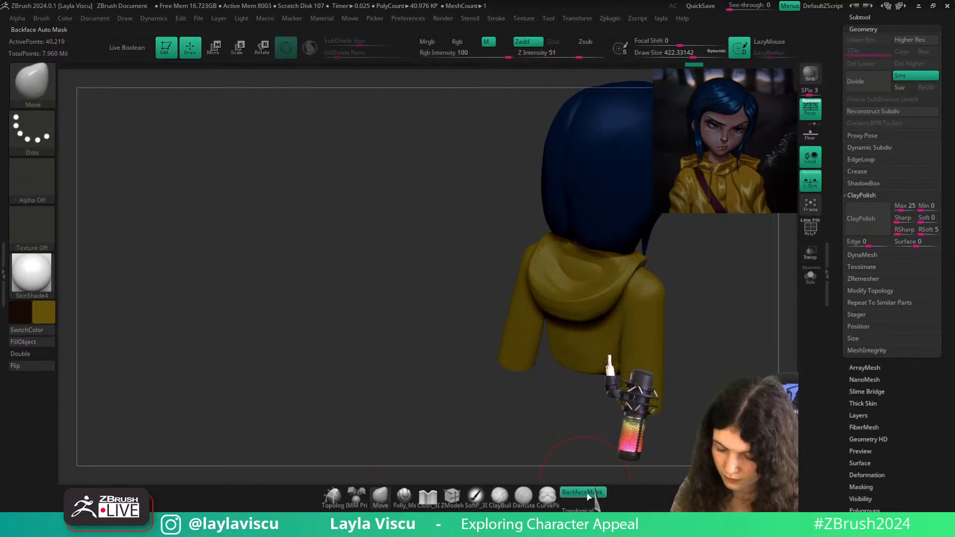
{"action": "left_click", "coordinate": [587, 496]}
{"action": "right_click_drag", "start_coordinate": [589, 264], "coordinate": [601, 219], "text": "ctrl"}
{"action": "left_click_drag", "start_coordinate": [761, 278], "coordinate": [574, 291]}
{"action": "right_click_drag", "start_coordinate": [488, 283], "coordinate": [497, 333], "text": "ctrl"}
{"action": "left_click_drag", "start_coordinate": [597, 299], "coordinate": [613, 294], "text": "shift"}
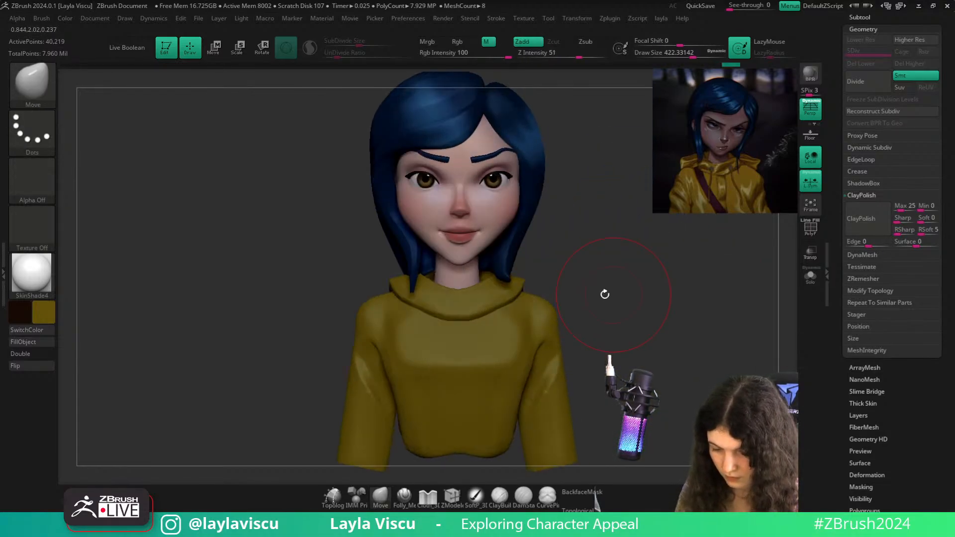
Reshape the front and sides of the collar with Move, reducing the draw size to about 358
{"action": "key", "text": "s"}
{"action": "left_click_drag", "start_coordinate": [520, 309], "coordinate": [512, 310]}
{"action": "mouse_move", "coordinate": [589, 286]}
{"action": "left_mouse_down"}
{"action": "mouse_move", "coordinate": [522, 304]}
{"action": "mouse_move", "coordinate": [515, 292]}
{"action": "left_mouse_up"}
{"action": "key", "text": "s"}
{"action": "mouse_move", "coordinate": [561, 280]}
{"action": "left_mouse_down"}
{"action": "mouse_move", "coordinate": [584, 276]}
{"action": "mouse_move", "coordinate": [575, 288]}
{"action": "left_mouse_up"}
{"action": "mouse_move", "coordinate": [575, 288]}
{"action": "right_mouse_down", "text": "ctrl"}
{"action": "mouse_move", "coordinate": [576, 296]}
{"action": "mouse_move", "coordinate": [582, 285]}
{"action": "right_mouse_up", "text": "ctrl"}
{"action": "mouse_move", "coordinate": [582, 285]}
{"action": "left_mouse_down", "text": "alt"}
{"action": "mouse_move", "coordinate": [593, 281]}
{"action": "mouse_move", "coordinate": [570, 311]}
{"action": "left_mouse_up", "text": "alt"}
{"action": "key", "text": "s"}
{"action": "key", "text": "s"}
{"action": "left_click_drag", "start_coordinate": [480, 288], "coordinate": [487, 287]}
{"action": "left_click_drag", "start_coordinate": [508, 292], "coordinate": [503, 290]}
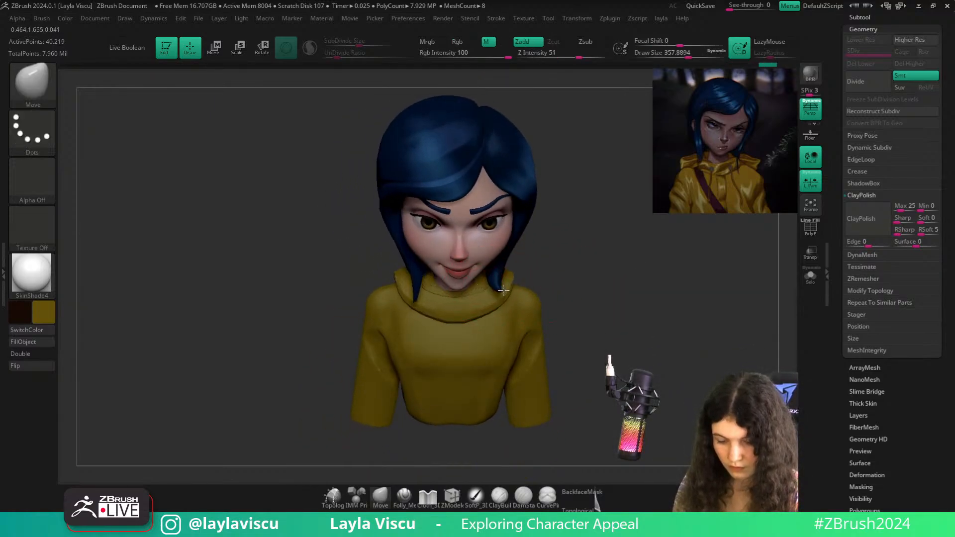
Isolate the collar to examine its form from several angles, and bring the whole bust back into view
{"action": "left_click_drag", "start_coordinate": [548, 267], "coordinate": [557, 230]}
{"action": "left_click", "coordinate": [810, 277]}
{"action": "left_click_drag", "start_coordinate": [724, 254], "coordinate": [694, 253]}
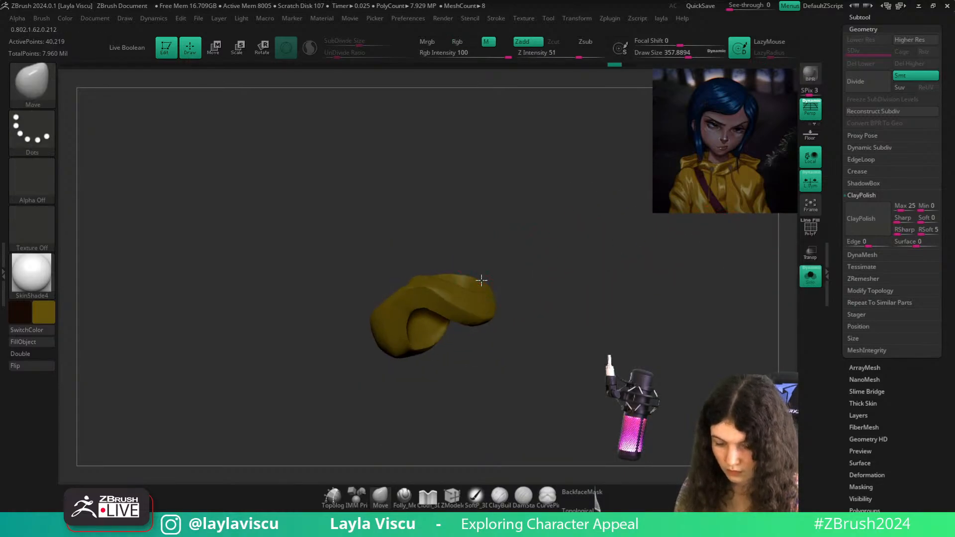
{"action": "left_click_drag", "start_coordinate": [557, 262], "coordinate": [696, 263], "text": "shift"}
{"action": "left_click", "coordinate": [809, 277]}
{"action": "left_click_drag", "start_coordinate": [723, 298], "coordinate": [671, 304]}
{"action": "mouse_move", "coordinate": [578, 280]}
{"action": "left_mouse_down"}
{"action": "mouse_move", "coordinate": [597, 300]}
{"action": "mouse_move", "coordinate": [596, 325]}
{"action": "mouse_move", "coordinate": [584, 297]}
{"action": "mouse_move", "coordinate": [585, 312]}
{"action": "mouse_move", "coordinate": [618, 261]}
{"action": "left_mouse_up"}
Select the body and switch to the Cloth_3DCW brush at a draw size of about 187
{"action": "key", "text": "s"}
{"action": "left_click_drag", "start_coordinate": [622, 316], "coordinate": [614, 279], "text": "alt"}
{"action": "left_click", "coordinate": [567, 342], "text": "alt"}
{"action": "key", "text": "s"}
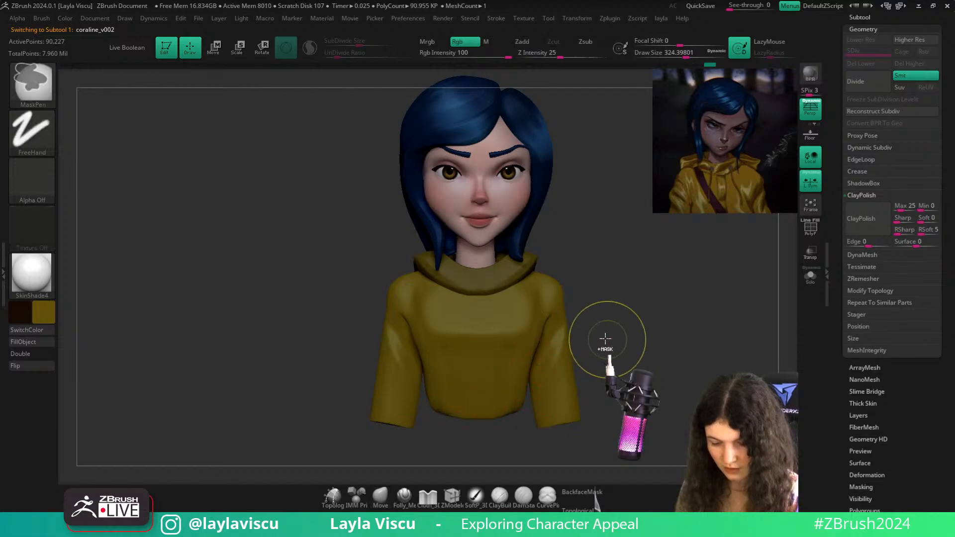
{"action": "key", "text": "b"}
{"action": "key", "text": "f"}
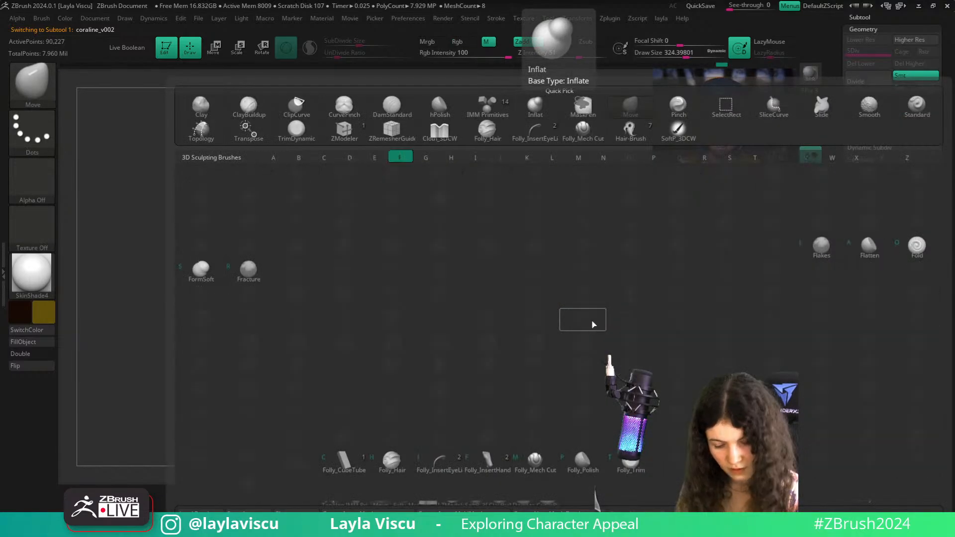
{"action": "key", "text": "Escape"}
{"action": "key", "text": "b"}
{"action": "key", "text": "c"}
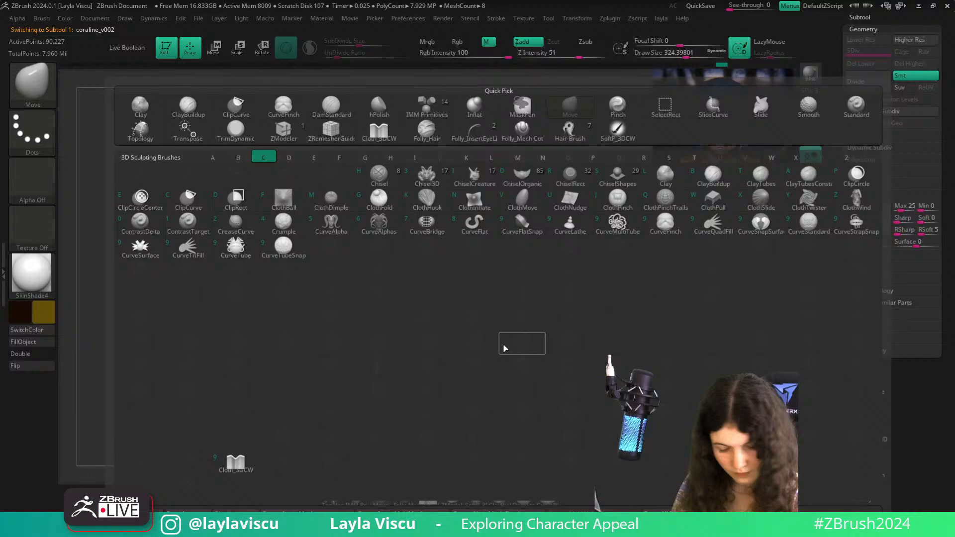
{"action": "left_click", "coordinate": [237, 465]}
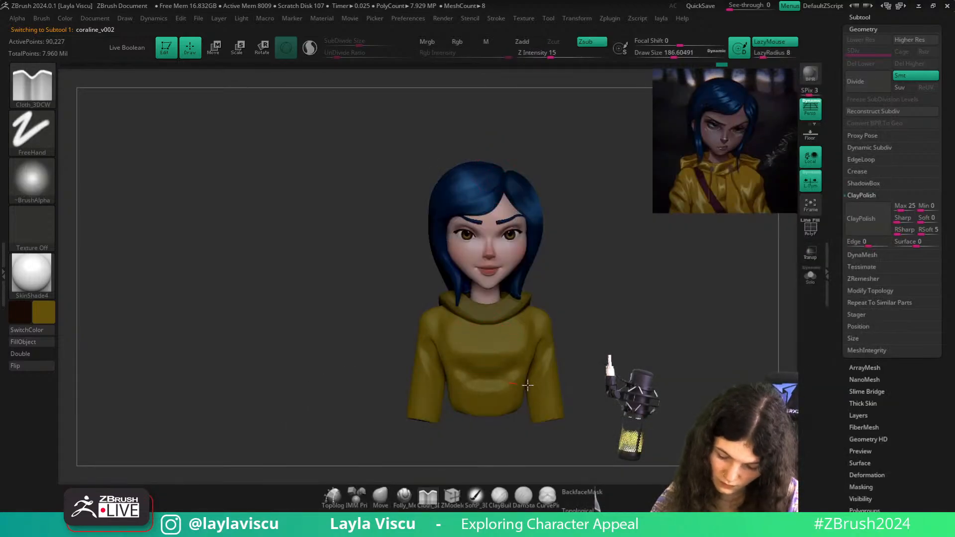
{"action": "key", "text": "ctrl"}
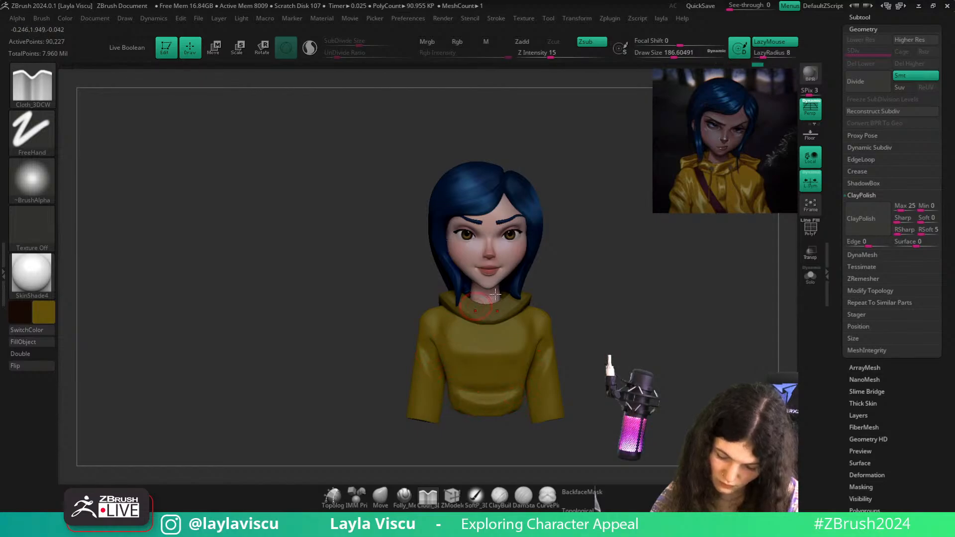
Reduce the cloth brush's draw size to about 101, select the collar and fill it with the current dark yellow
{"action": "mouse_move", "coordinate": [576, 288]}
{"action": "left_mouse_down"}
{"action": "mouse_move", "coordinate": [592, 303]}
{"action": "mouse_move", "coordinate": [596, 339]}
{"action": "mouse_move", "coordinate": [547, 354]}
{"action": "left_mouse_up"}
{"action": "key", "text": "s"}
{"action": "left_click_drag", "start_coordinate": [579, 307], "coordinate": [618, 320]}
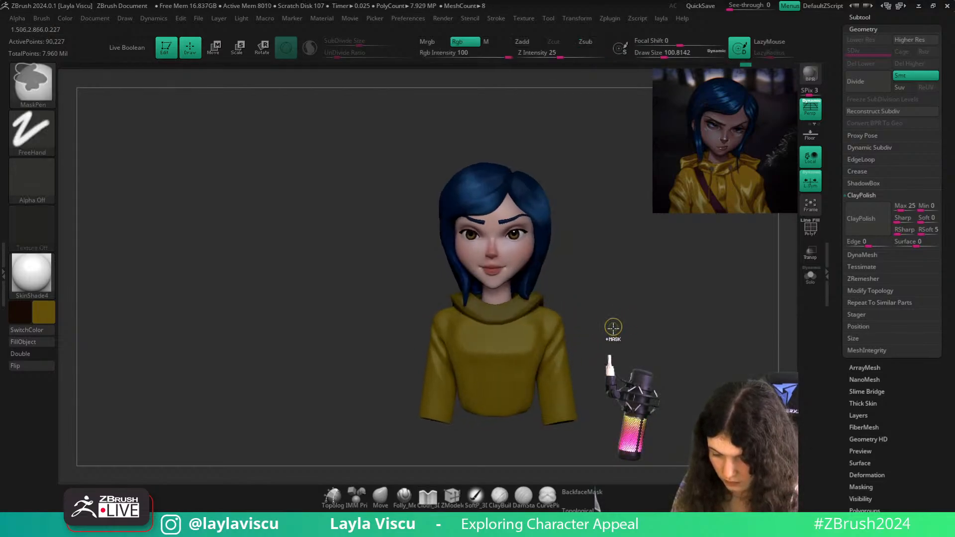
{"action": "mouse_move", "coordinate": [615, 328]}
{"action": "right_mouse_down", "text": "ctrl"}
{"action": "mouse_move", "coordinate": [629, 334]}
{"action": "mouse_move", "coordinate": [637, 322]}
{"action": "mouse_move", "coordinate": [637, 343]}
{"action": "mouse_move", "coordinate": [663, 344]}
{"action": "mouse_move", "coordinate": [697, 305]}
{"action": "mouse_move", "coordinate": [689, 365]}
{"action": "right_mouse_up", "text": "ctrl"}
{"action": "left_click", "coordinate": [536, 322], "text": "alt"}
{"action": "left_click", "coordinate": [45, 343]}
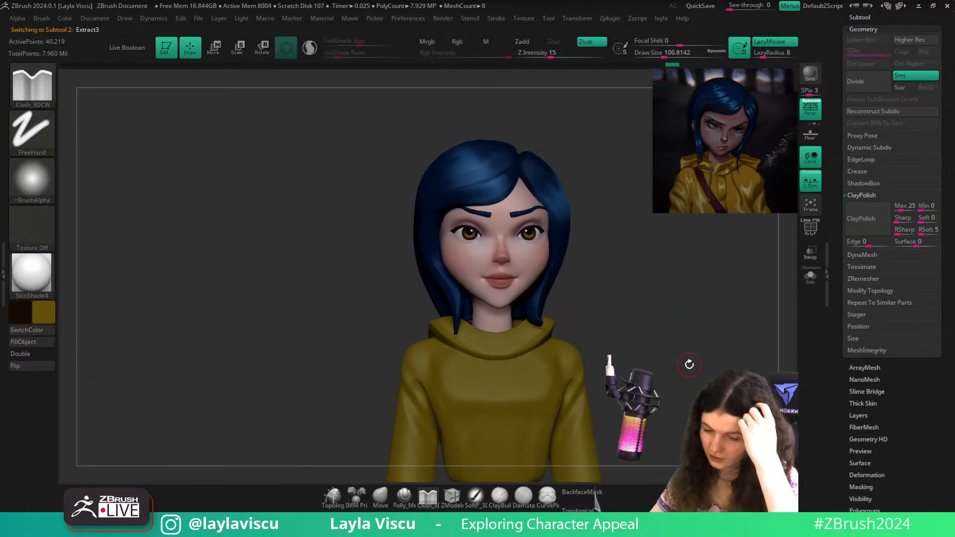
{"action": "right_click_drag", "start_coordinate": [689, 364], "coordinate": [677, 341]}
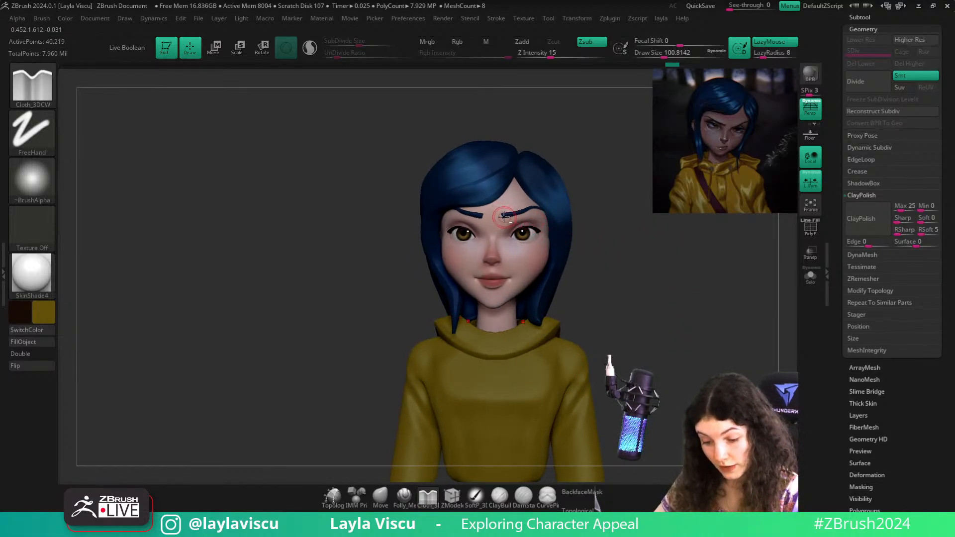
Lower the inner end of one eyebrow using Move with Topological masking at draw sizes of about 559 to 856
{"action": "left_click", "coordinate": [380, 495]}
{"action": "key", "text": "s"}
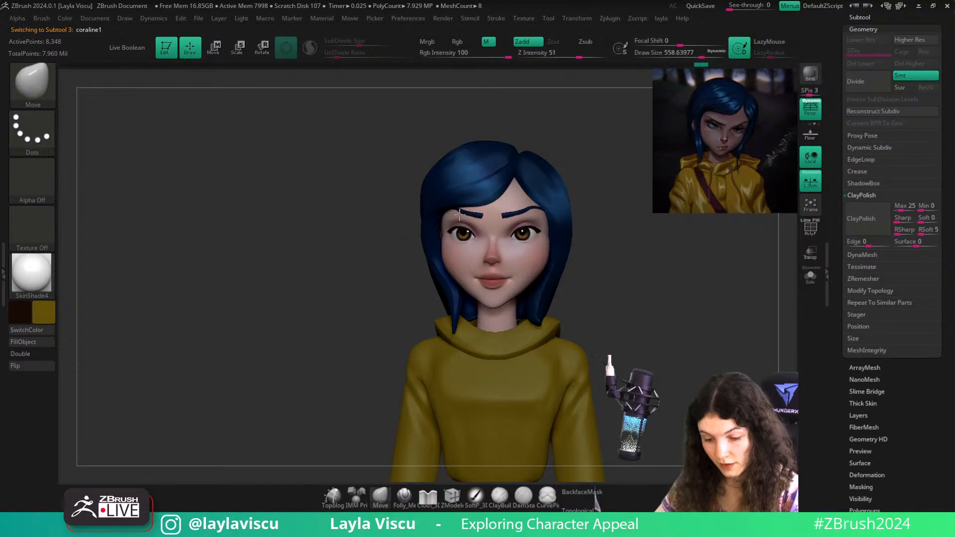
{"action": "left_click", "coordinate": [585, 509]}
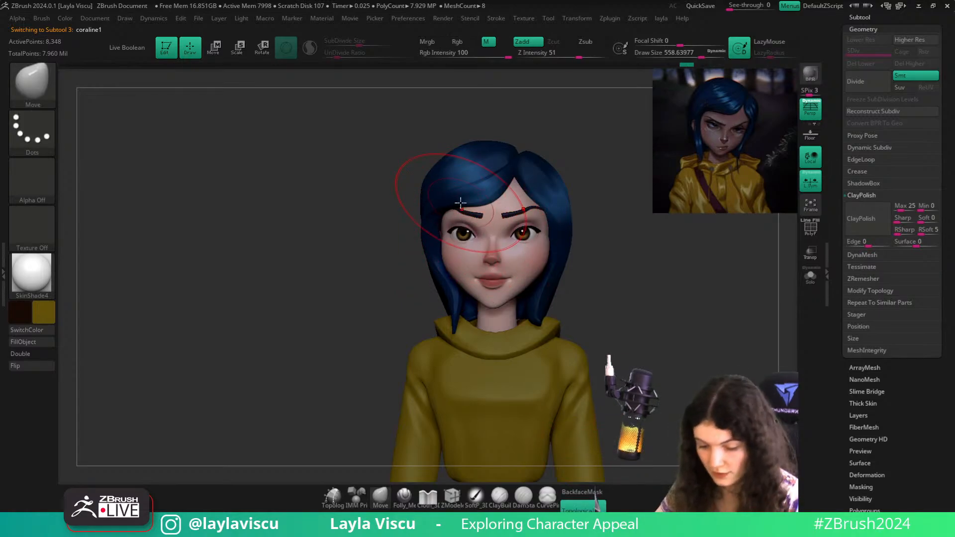
{"action": "key", "text": "s"}
{"action": "left_click", "coordinate": [475, 212]}
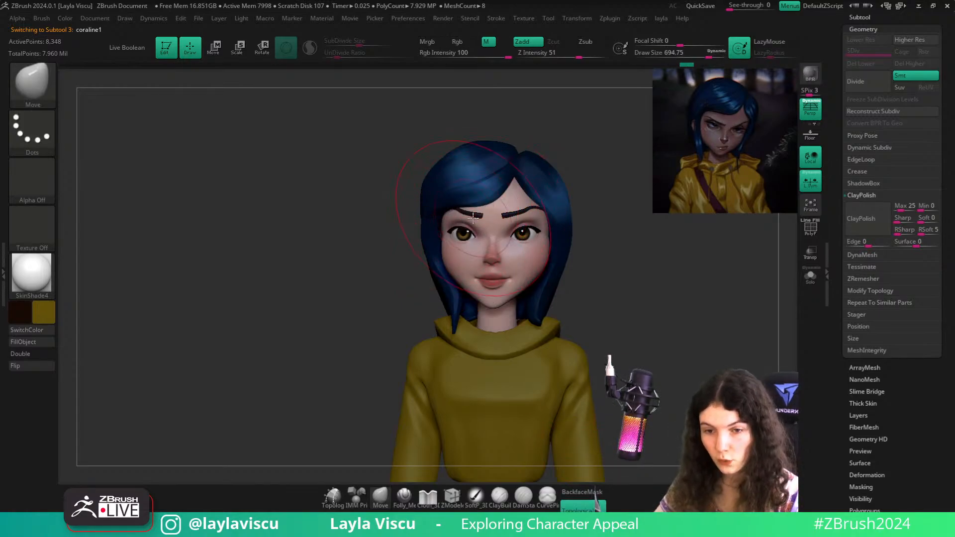
{"action": "key", "text": "s"}
{"action": "left_click", "coordinate": [478, 222]}
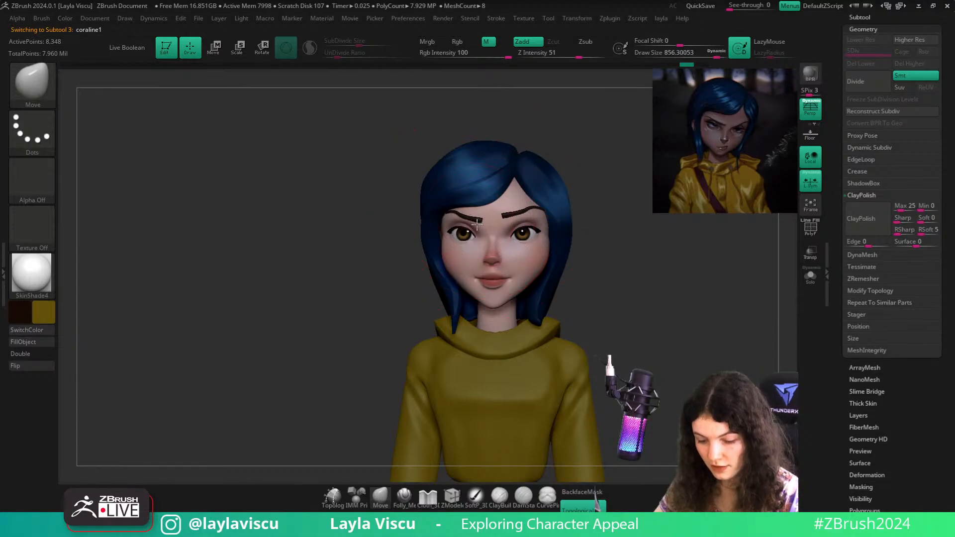
Angle and arch the other eyebrow into a frown with Move at a draw size of about 286
{"action": "key", "text": "s"}
{"action": "left_click", "coordinate": [577, 258]}
{"action": "left_click_drag", "start_coordinate": [577, 259], "coordinate": [534, 201]}
{"action": "key", "text": "s"}
{"action": "left_click", "coordinate": [535, 201]}
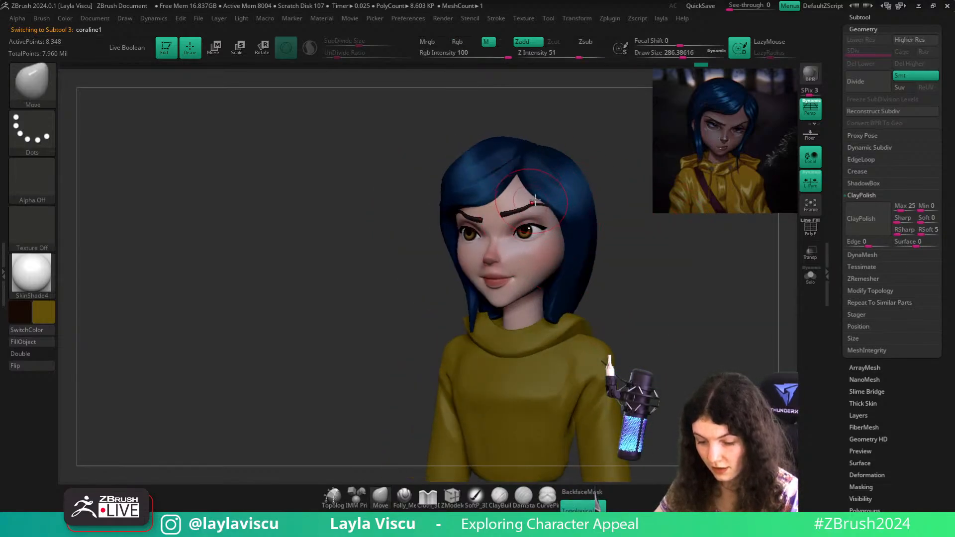
{"action": "key", "text": "s"}
{"action": "left_click", "coordinate": [502, 225]}
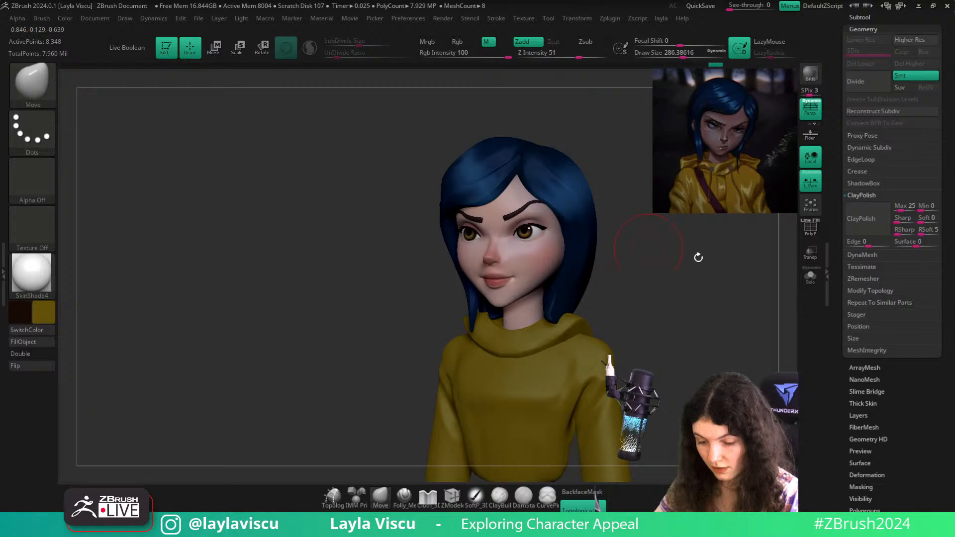
{"action": "left_click_drag", "start_coordinate": [698, 257], "coordinate": [632, 263]}
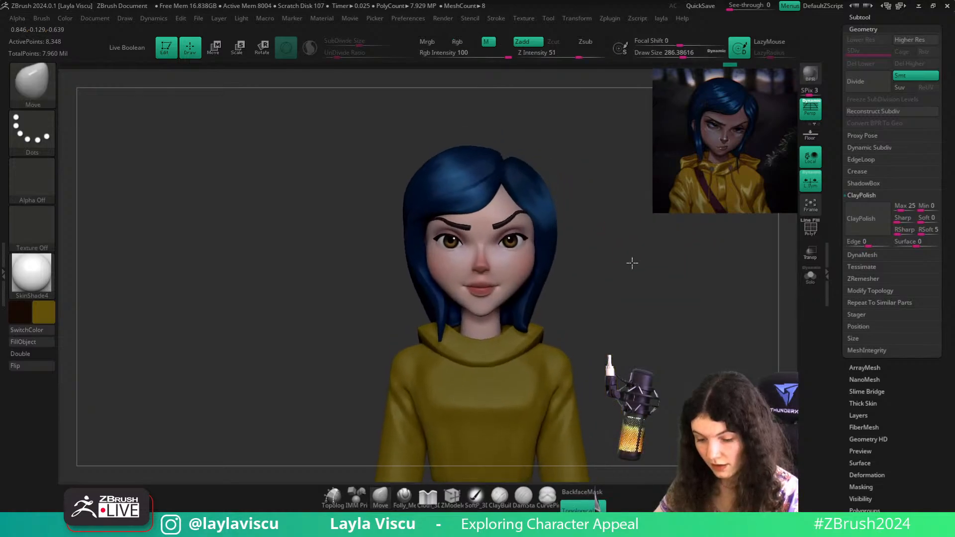
Pick a brighter yellow, select the body and switch to the SoftP_3DCW paint brush
{"action": "left_click", "coordinate": [447, 374], "text": "alt"}
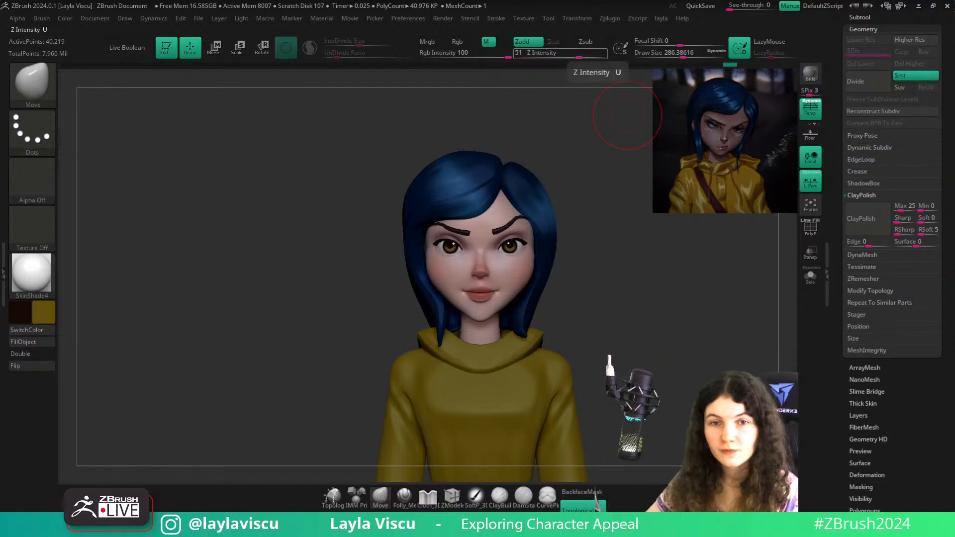
{"action": "key", "text": "Return"}
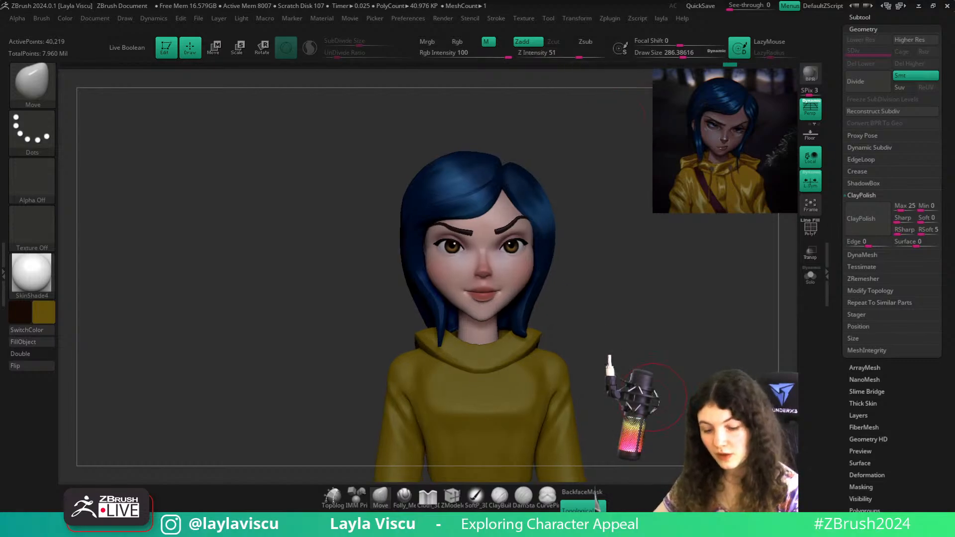
{"action": "left_click", "coordinate": [33, 307]}
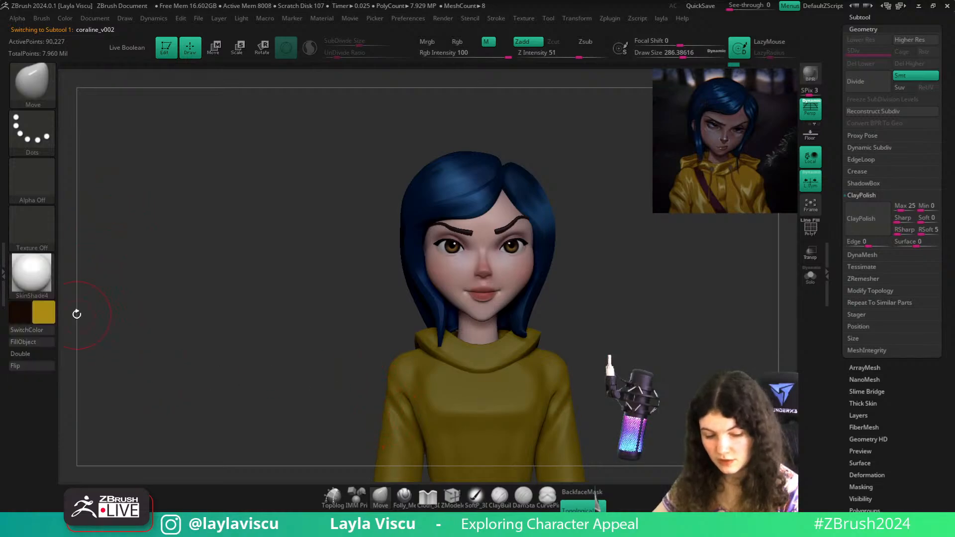
{"action": "left_click", "coordinate": [478, 495]}
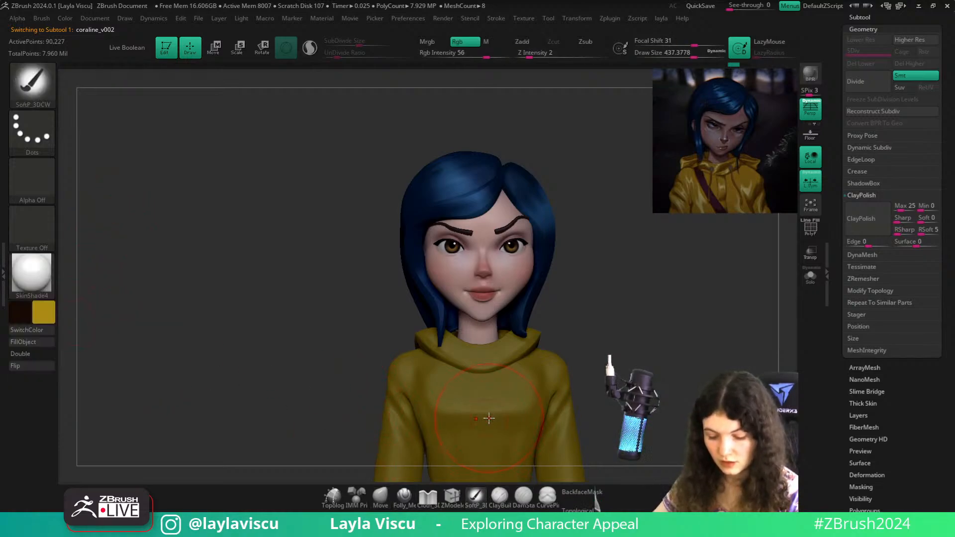
{"action": "key", "text": "s"}
Paint the chest and sleeves brighter yellow with SoftP_3DCW at a draw size of about 714
{"action": "left_click_drag", "start_coordinate": [489, 418], "coordinate": [507, 450]}
{"action": "key", "text": "ctrl+z"}
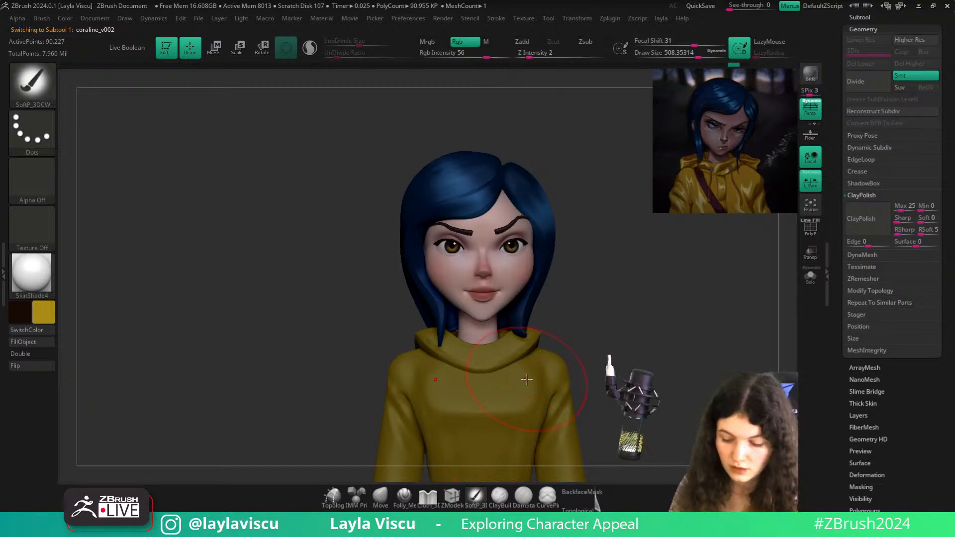
{"action": "key", "text": "bracketright"}
{"action": "mouse_move", "coordinate": [514, 401]}
{"action": "left_mouse_down"}
{"action": "mouse_move", "coordinate": [500, 467]}
{"action": "mouse_move", "coordinate": [535, 398]}
{"action": "left_mouse_up"}
{"action": "left_click_drag", "start_coordinate": [562, 430], "coordinate": [561, 462]}
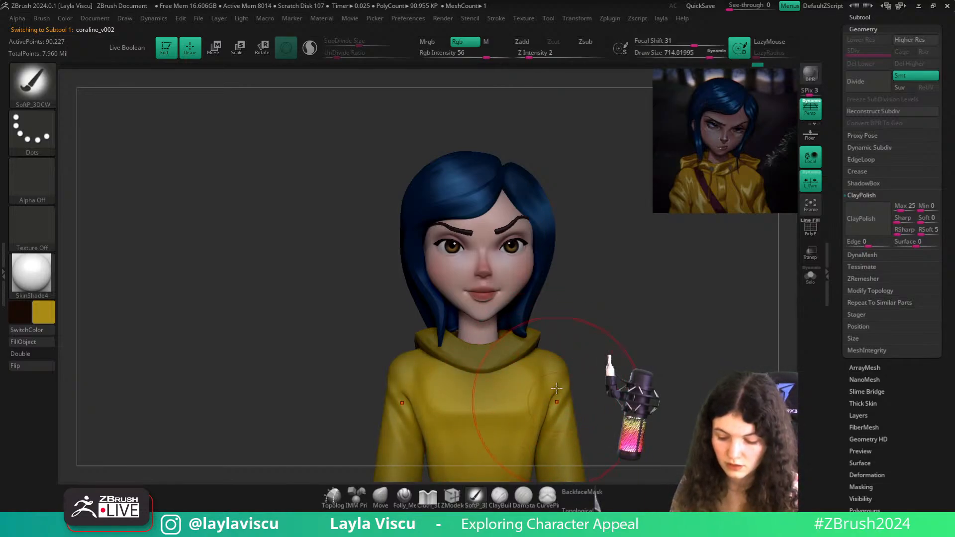
Paint the collar the same bright yellow with SoftP_3DCW at a draw size of about 508
{"action": "key", "text": "bracketleft"}
{"action": "mouse_move", "coordinate": [505, 354]}
{"action": "left_mouse_down"}
{"action": "mouse_move", "coordinate": [507, 364]}
{"action": "mouse_move", "coordinate": [515, 350]}
{"action": "left_mouse_up"}
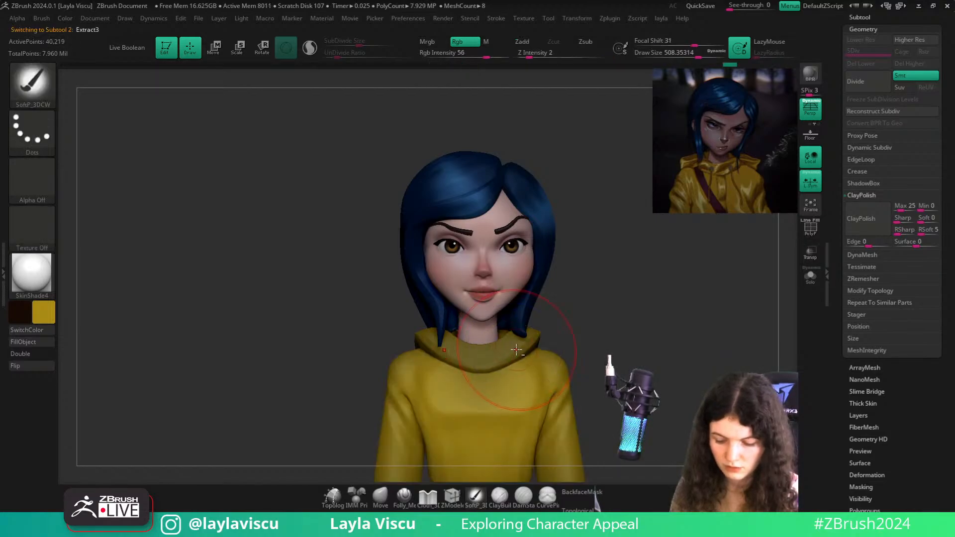
{"action": "key", "text": "n"}
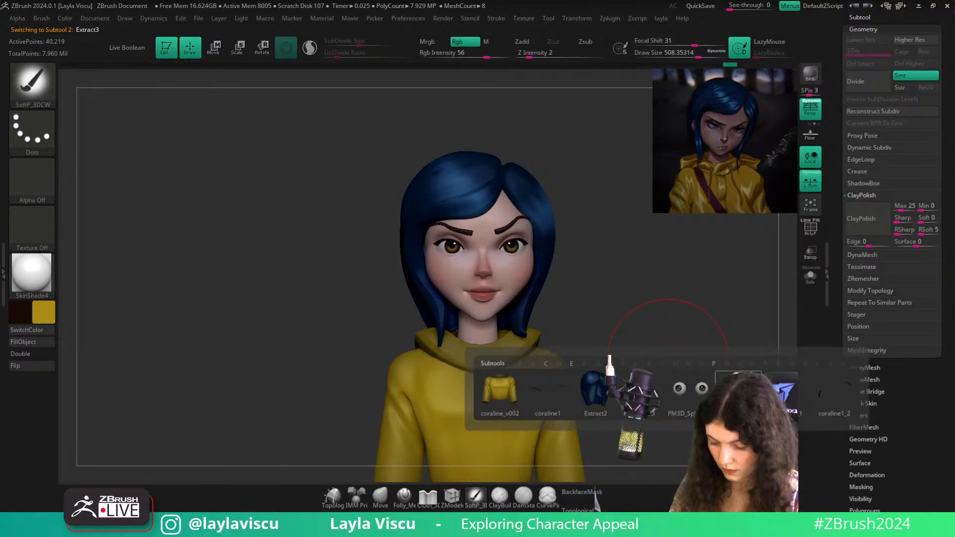
{"action": "left_click", "coordinate": [500, 381]}
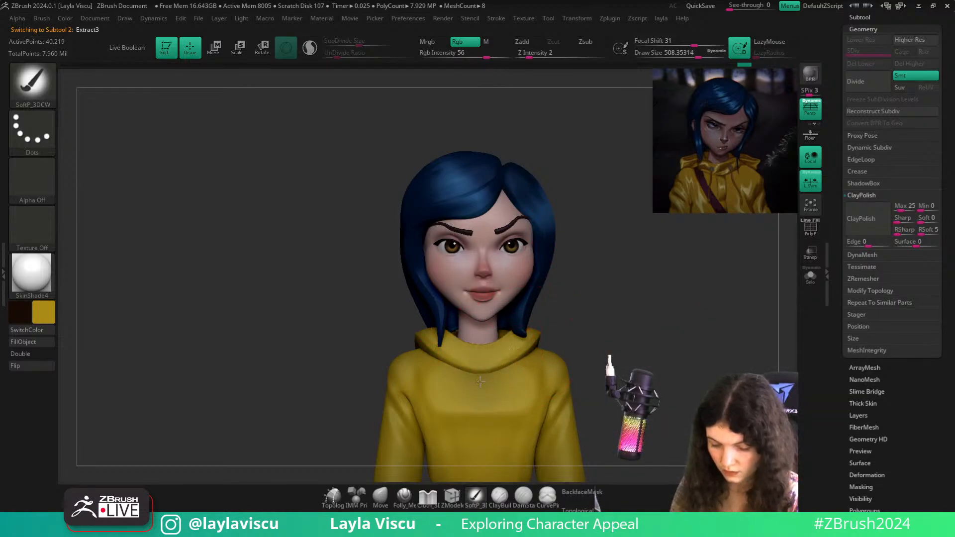
{"action": "mouse_move", "coordinate": [676, 314]}
{"action": "left_mouse_down", "text": "shift"}
{"action": "mouse_move", "coordinate": [678, 324]}
{"action": "mouse_move", "coordinate": [666, 315]}
{"action": "mouse_move", "coordinate": [631, 330]}
{"action": "mouse_move", "coordinate": [639, 336]}
{"action": "left_mouse_up", "text": "shift"}
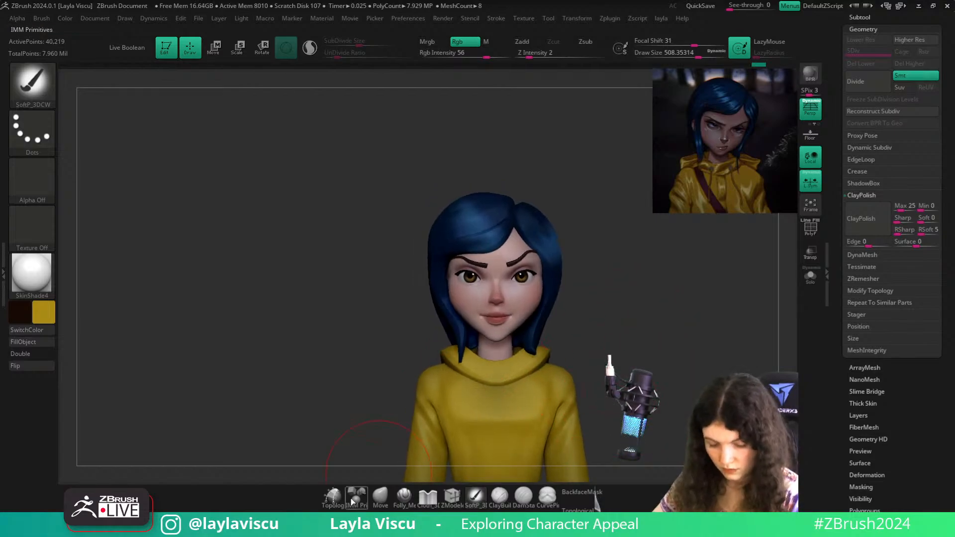
Select the head and pull one mouth corner upward with Move at a draw size of about 286
{"action": "left_click", "coordinate": [380, 496]}
{"action": "key", "text": "w"}
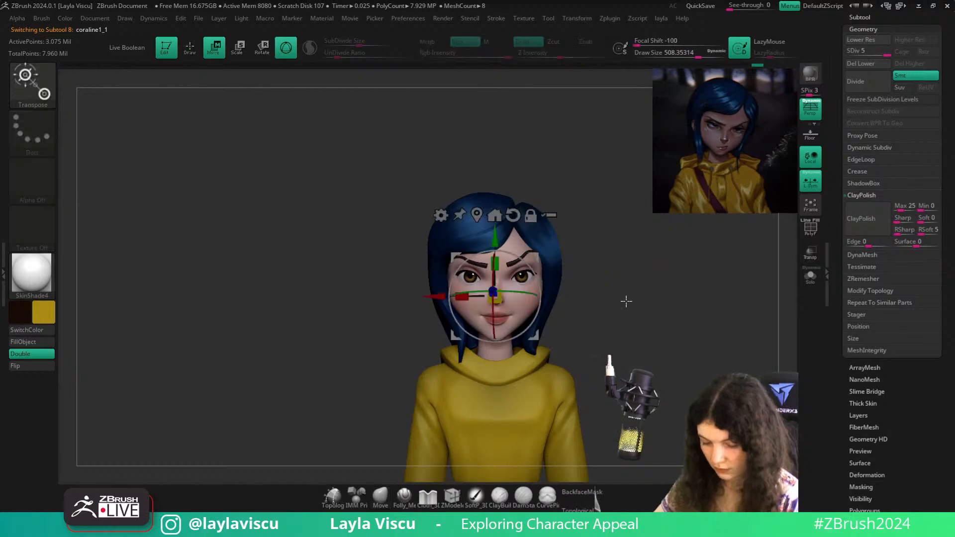
{"action": "key", "text": "q"}
{"action": "key", "text": "b"}
{"action": "key", "text": "m"}
{"action": "key", "text": "v"}
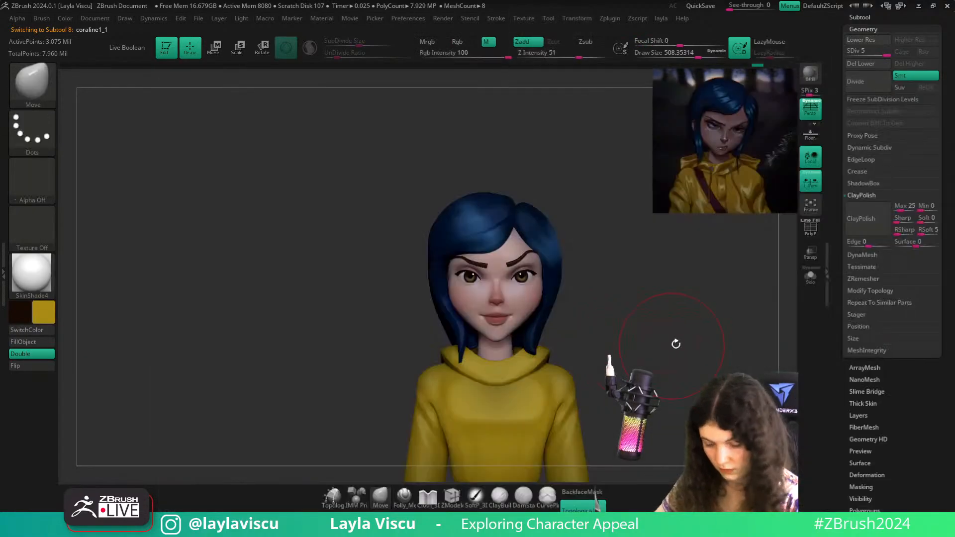
{"action": "key", "text": "space"}
{"action": "key", "text": "s"}
{"action": "left_click", "coordinate": [498, 325]}
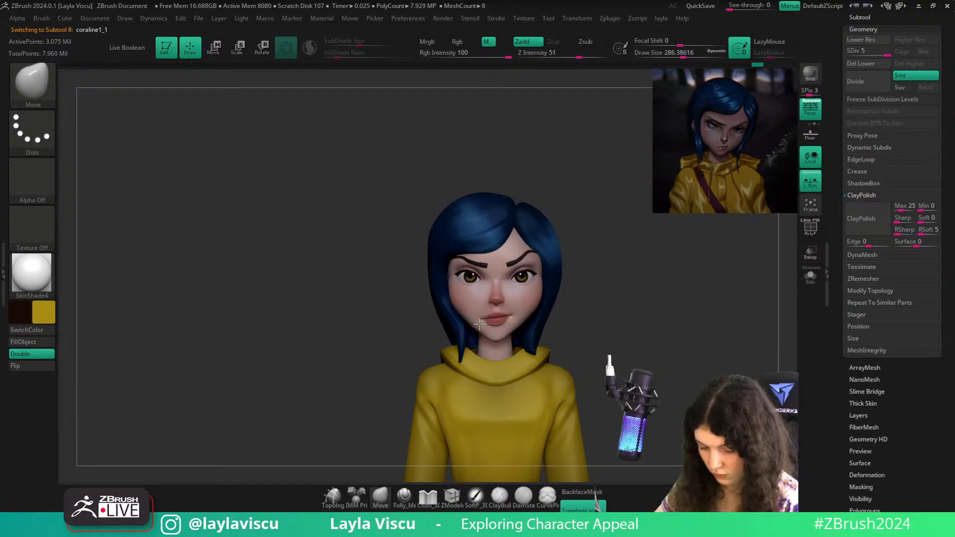
{"action": "left_click", "coordinate": [870, 147]}
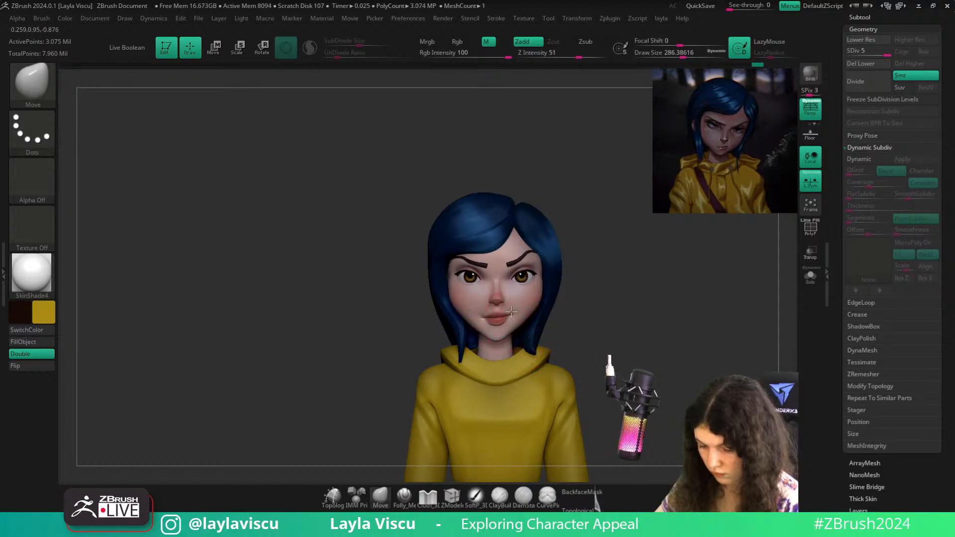
Undo the last mouth-corner pulls and reshape the raised corner subtly with Move at a draw size of about 192
{"action": "mouse_move", "coordinate": [574, 331]}
{"action": "right_mouse_down"}
{"action": "mouse_move", "coordinate": [620, 343]}
{"action": "mouse_move", "coordinate": [620, 403]}
{"action": "right_mouse_up"}
{"action": "key", "text": "bracketleft"}
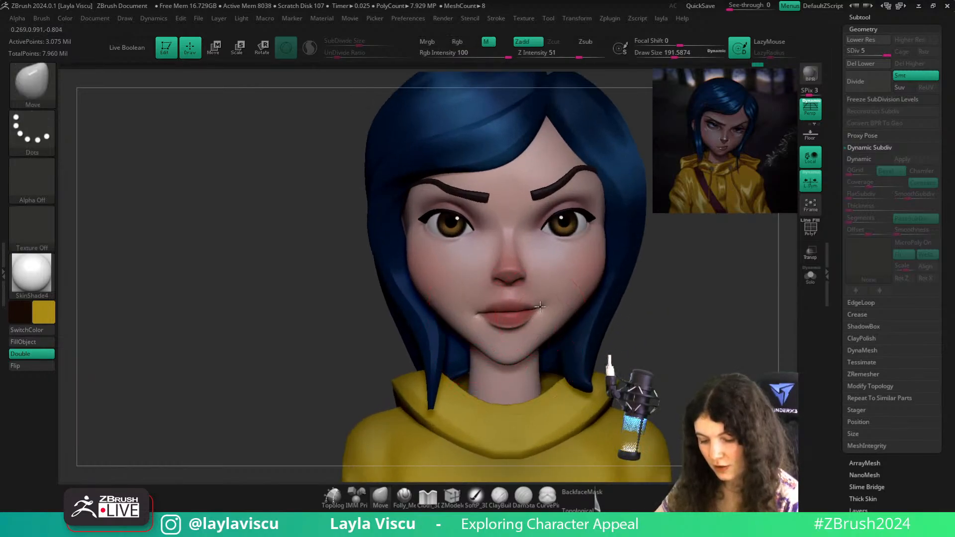
{"action": "key", "text": "ctrl+z"}
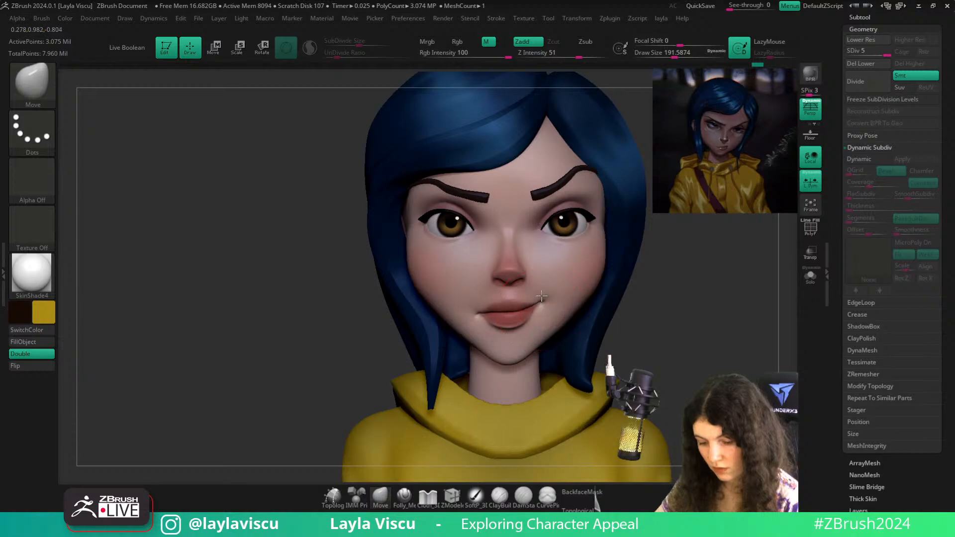
{"action": "key", "text": "ctrl+z"}
{"action": "left_click_drag", "start_coordinate": [542, 298], "coordinate": [546, 302]}
{"action": "mouse_move", "coordinate": [617, 348]}
{"action": "right_mouse_down", "text": "ctrl"}
{"action": "mouse_move", "coordinate": [616, 297]}
{"action": "mouse_move", "coordinate": [569, 280]}
{"action": "right_mouse_up", "text": "ctrl"}
{"action": "right_click_drag", "start_coordinate": [459, 277], "coordinate": [582, 320], "text": "ctrl"}
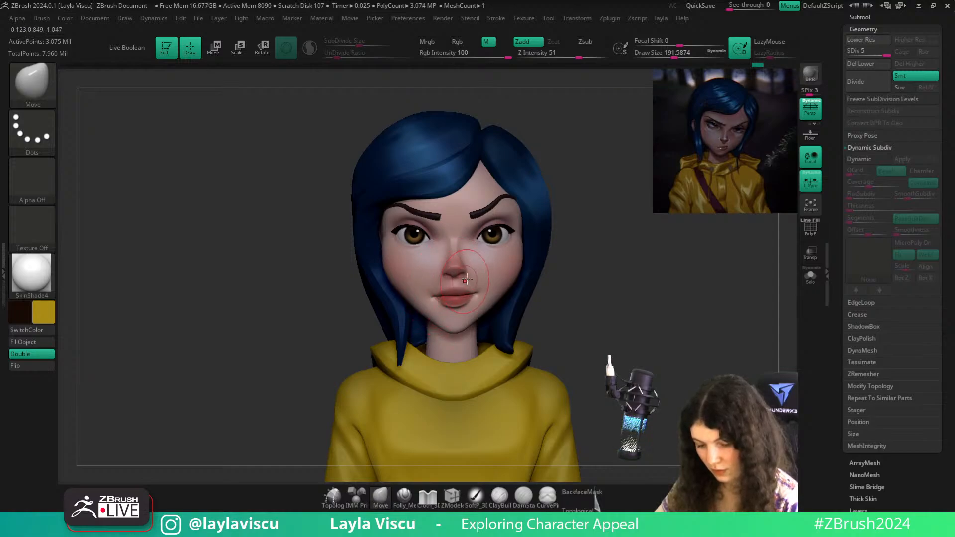
{"action": "mouse_move", "coordinate": [600, 307]}
{"action": "right_mouse_down", "text": "ctrl"}
{"action": "mouse_move", "coordinate": [520, 279]}
{"action": "mouse_move", "coordinate": [609, 321]}
{"action": "right_mouse_up", "text": "ctrl"}
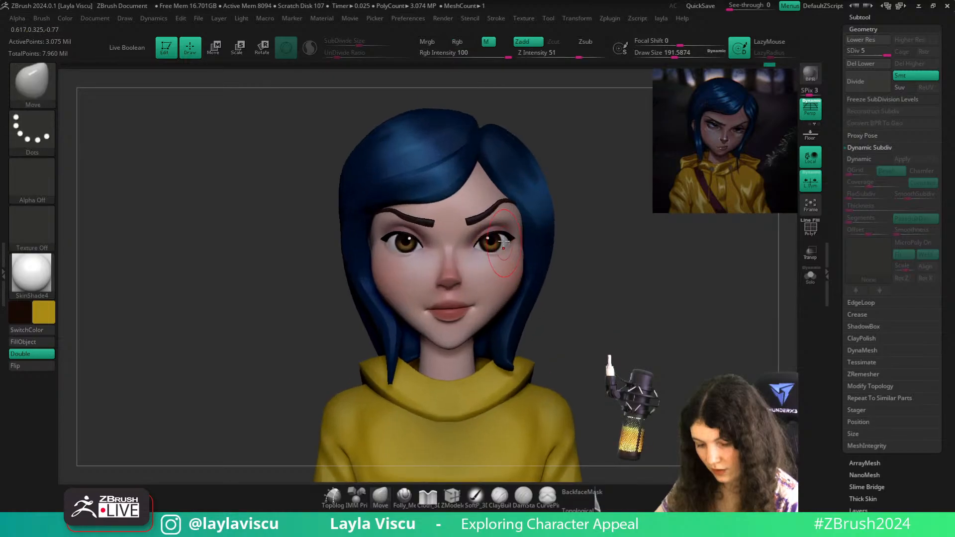
Make the head the active subtool again and hide the reference image overlay
{"action": "left_click", "coordinate": [497, 230], "text": "alt"}
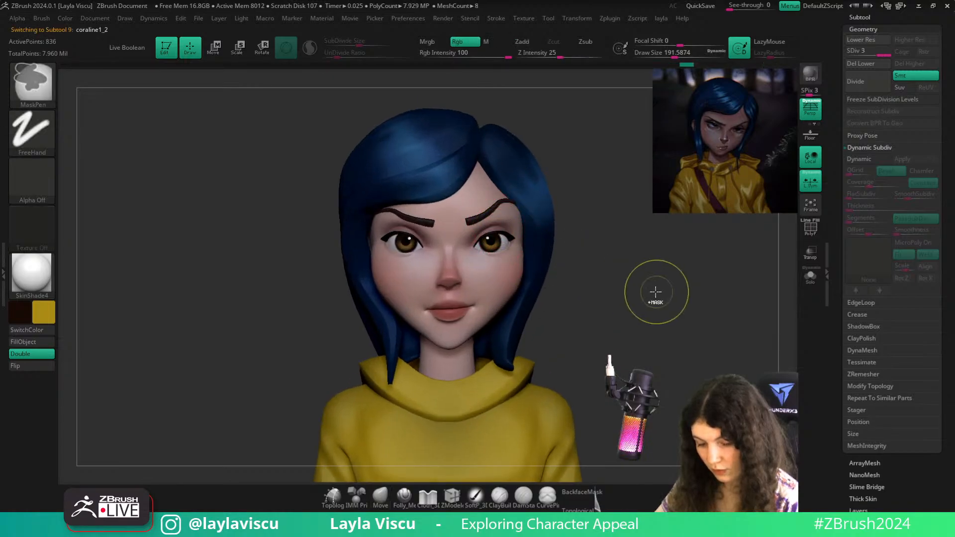
{"action": "right_click_drag", "start_coordinate": [656, 292], "coordinate": [616, 253], "text": "ctrl"}
{"action": "left_click", "coordinate": [478, 276], "text": "alt"}
{"action": "right_click_drag", "start_coordinate": [507, 264], "coordinate": [518, 286], "text": "ctrl"}
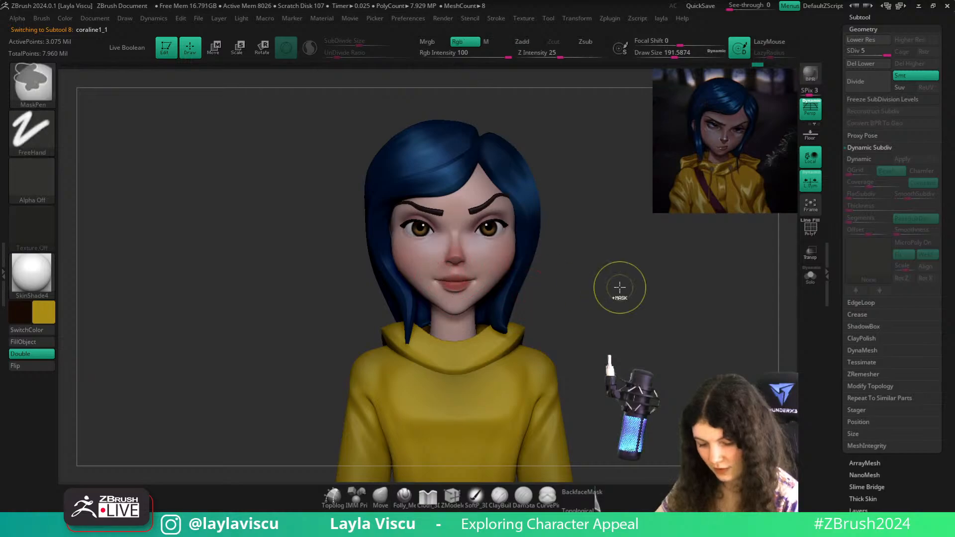
{"action": "right_click_drag", "start_coordinate": [621, 290], "coordinate": [650, 281], "text": "ctrl"}
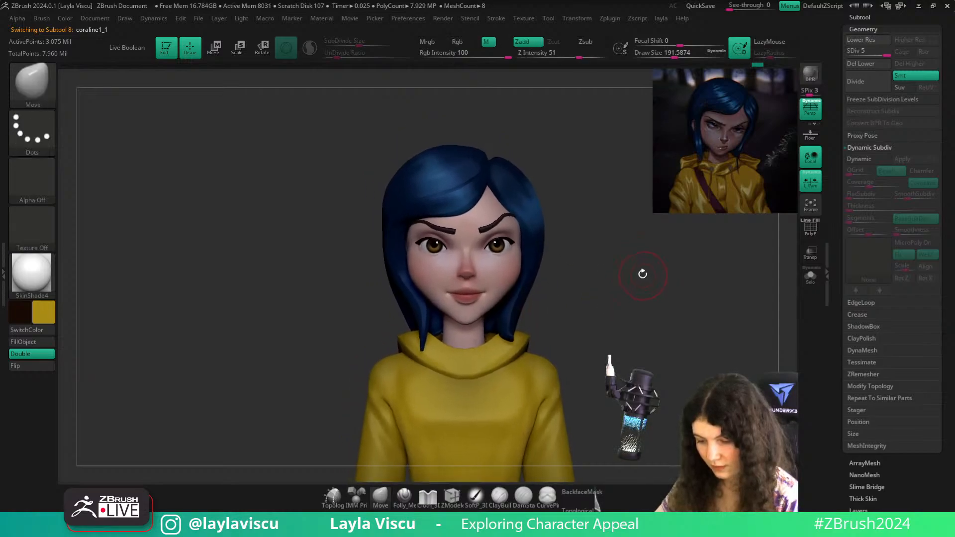
{"action": "key", "text": "shift+z"}
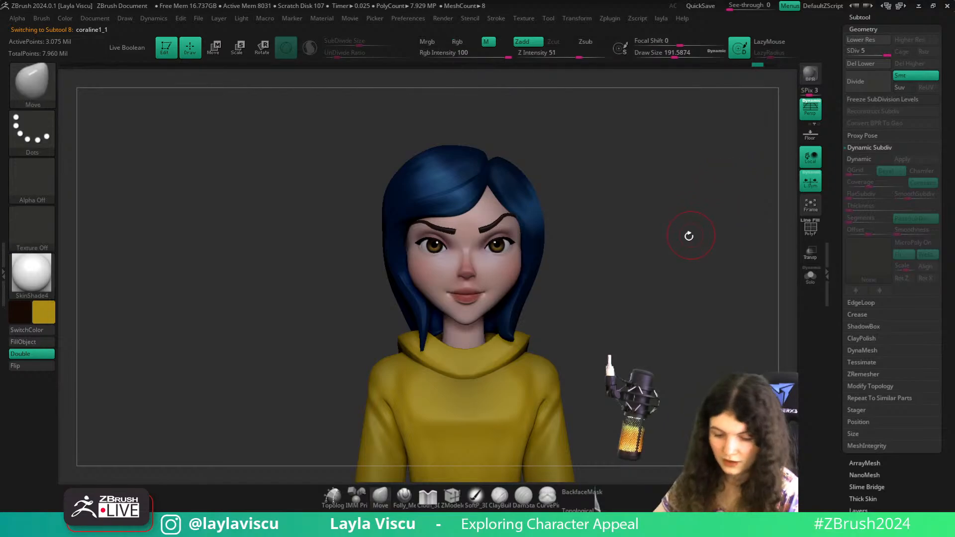
{"action": "right_click_drag", "start_coordinate": [678, 224], "coordinate": [664, 221], "text": "ctrl"}
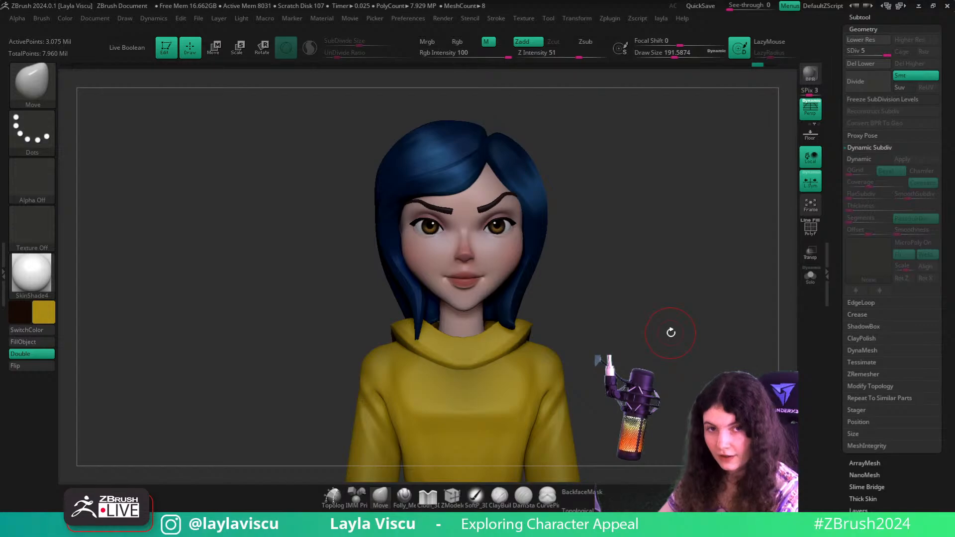
{"action": "key", "text": "o"}
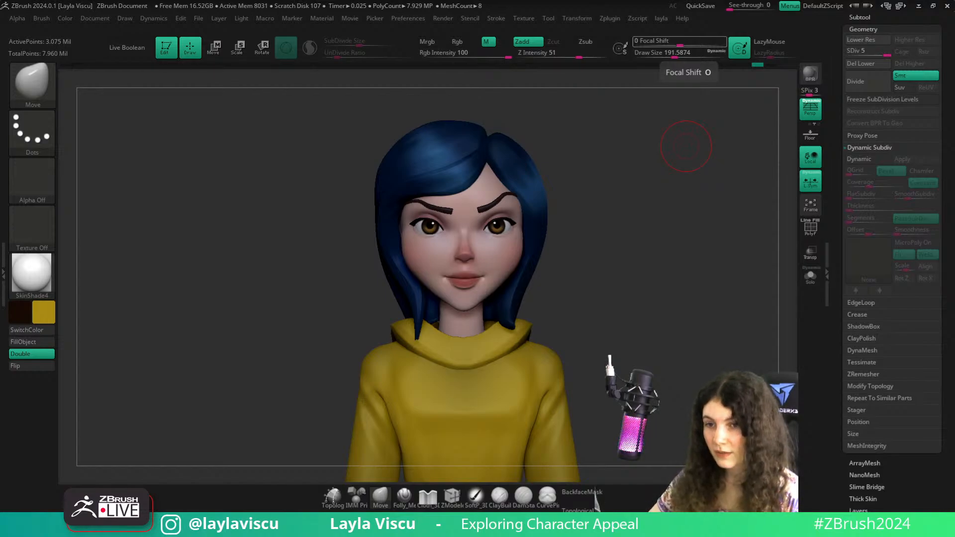
{"action": "mouse_move", "coordinate": [618, 288]}
{"action": "left_mouse_down"}
{"action": "mouse_move", "coordinate": [689, 277]}
{"action": "mouse_move", "coordinate": [640, 278]}
{"action": "left_mouse_up"}
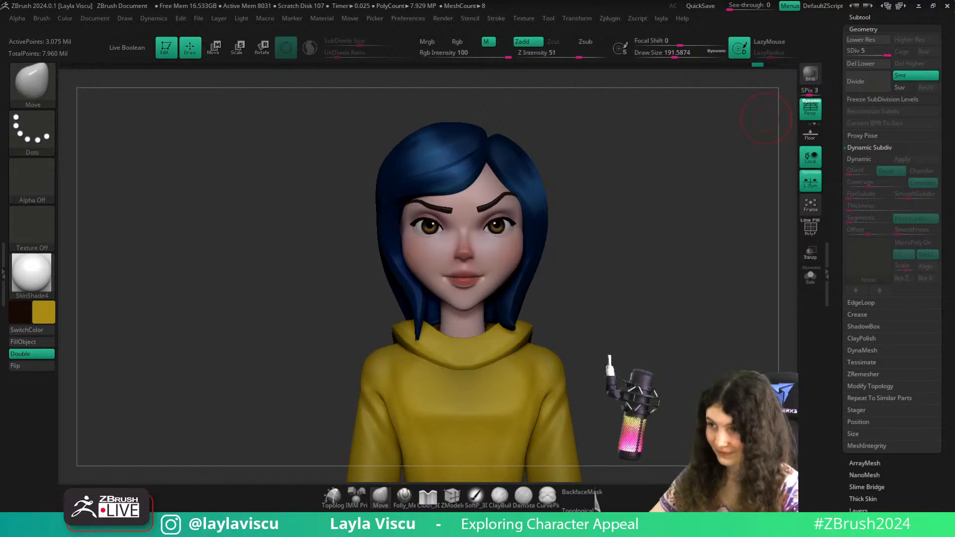
{"action": "left_click_drag", "start_coordinate": [618, 185], "coordinate": [621, 201]}
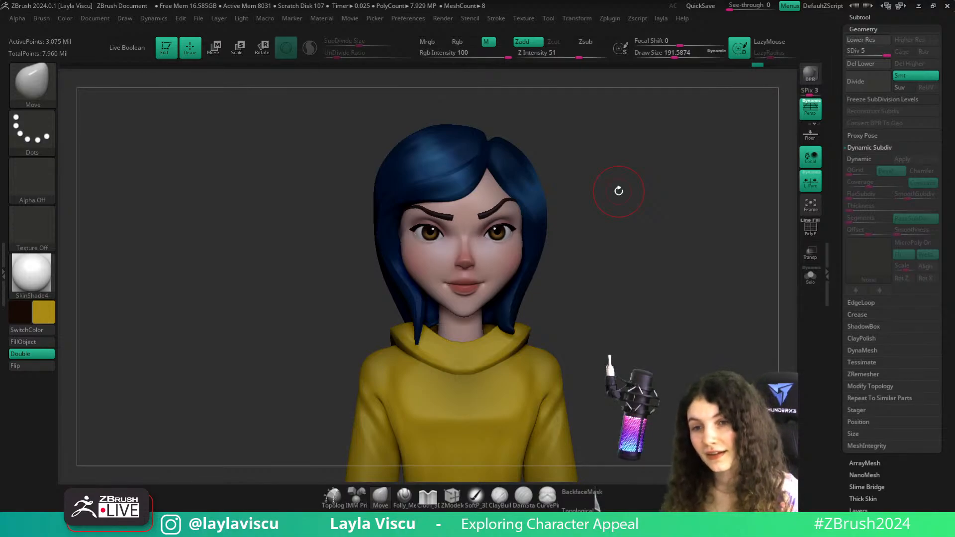
{"action": "left_click_drag", "start_coordinate": [606, 137], "coordinate": [623, 170]}
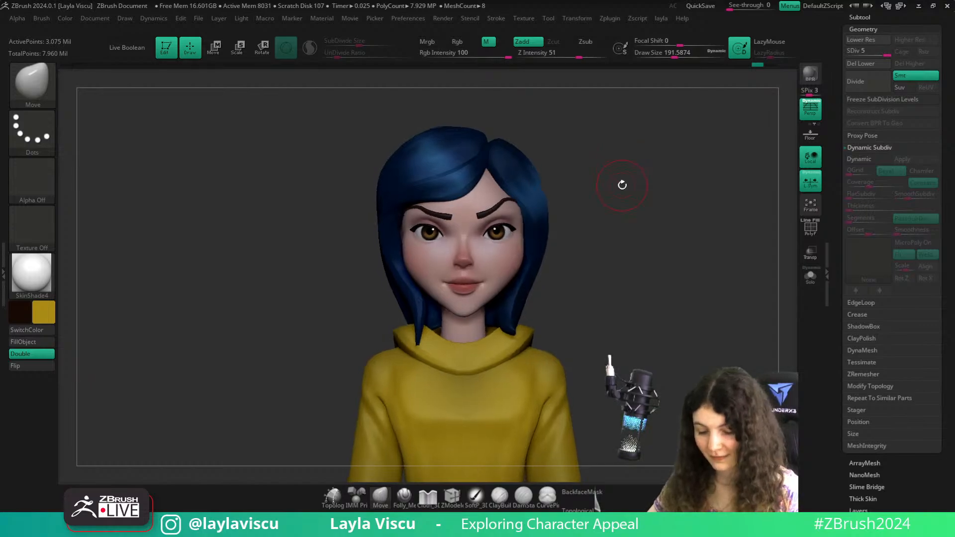